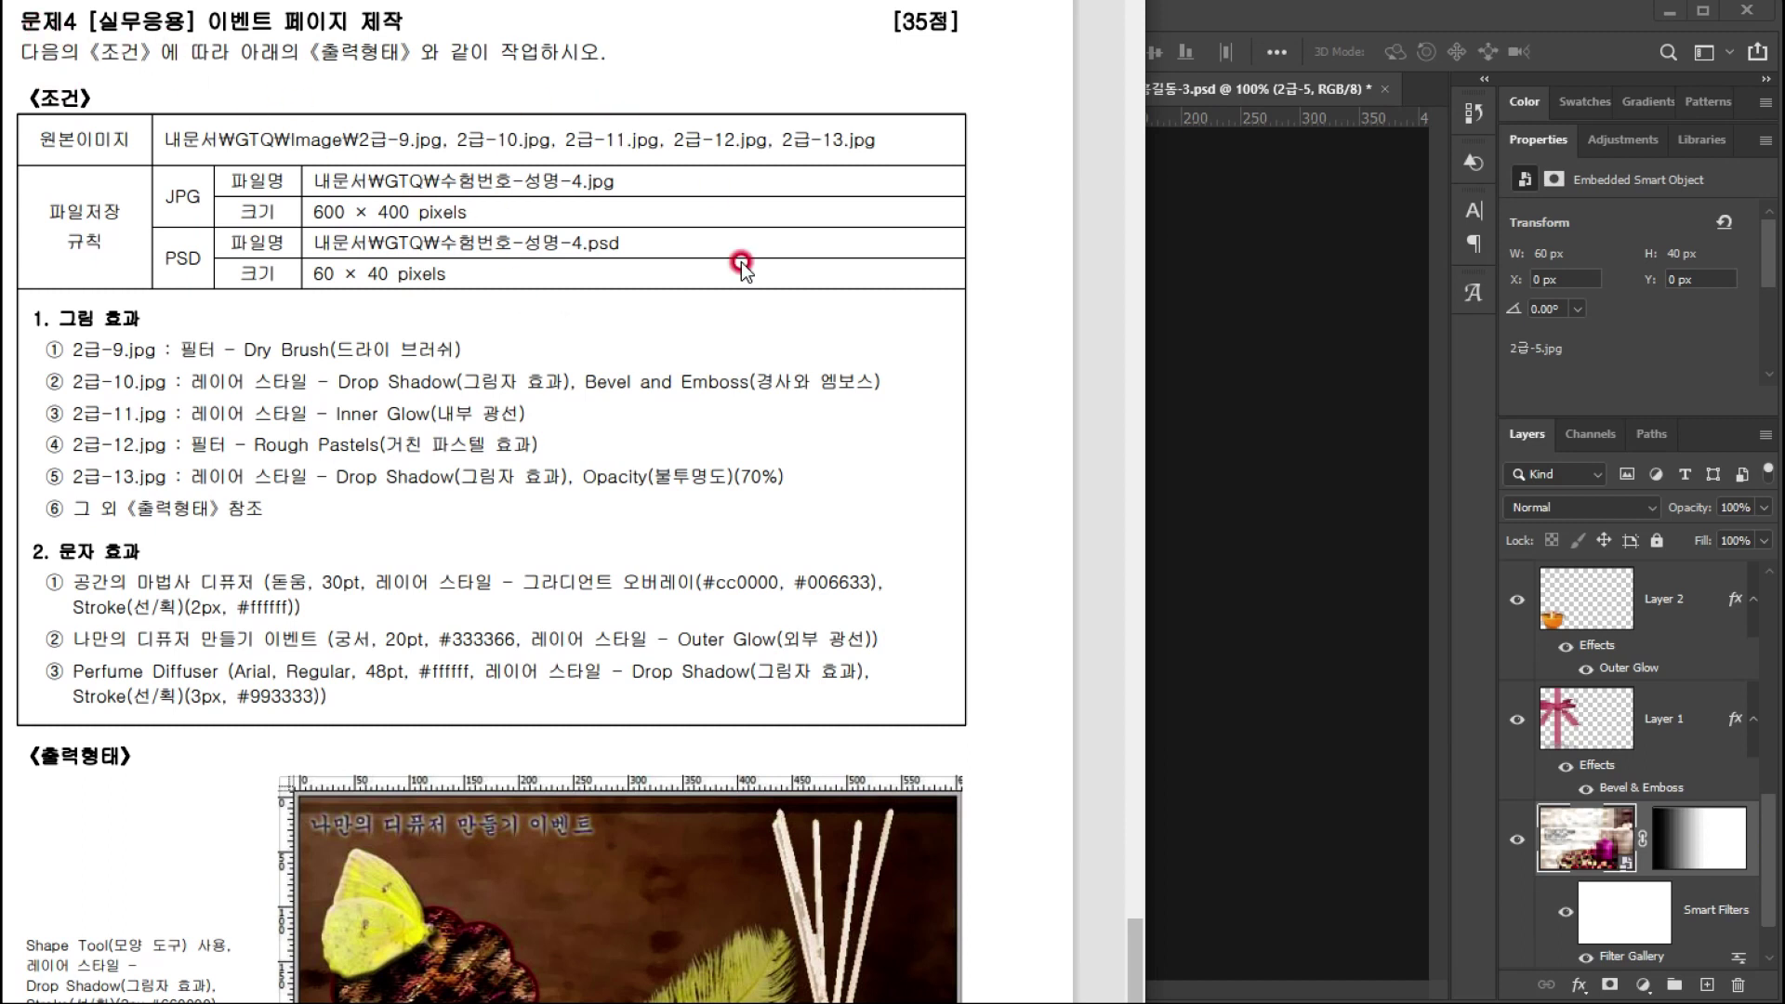
Step: Review the problem 3 and problem 4 task sheets, examining problem 4's file, image and text effect conditions and its sample output
scroll(738, 266, "up", 10)
scroll(762, 381, "up", 6)
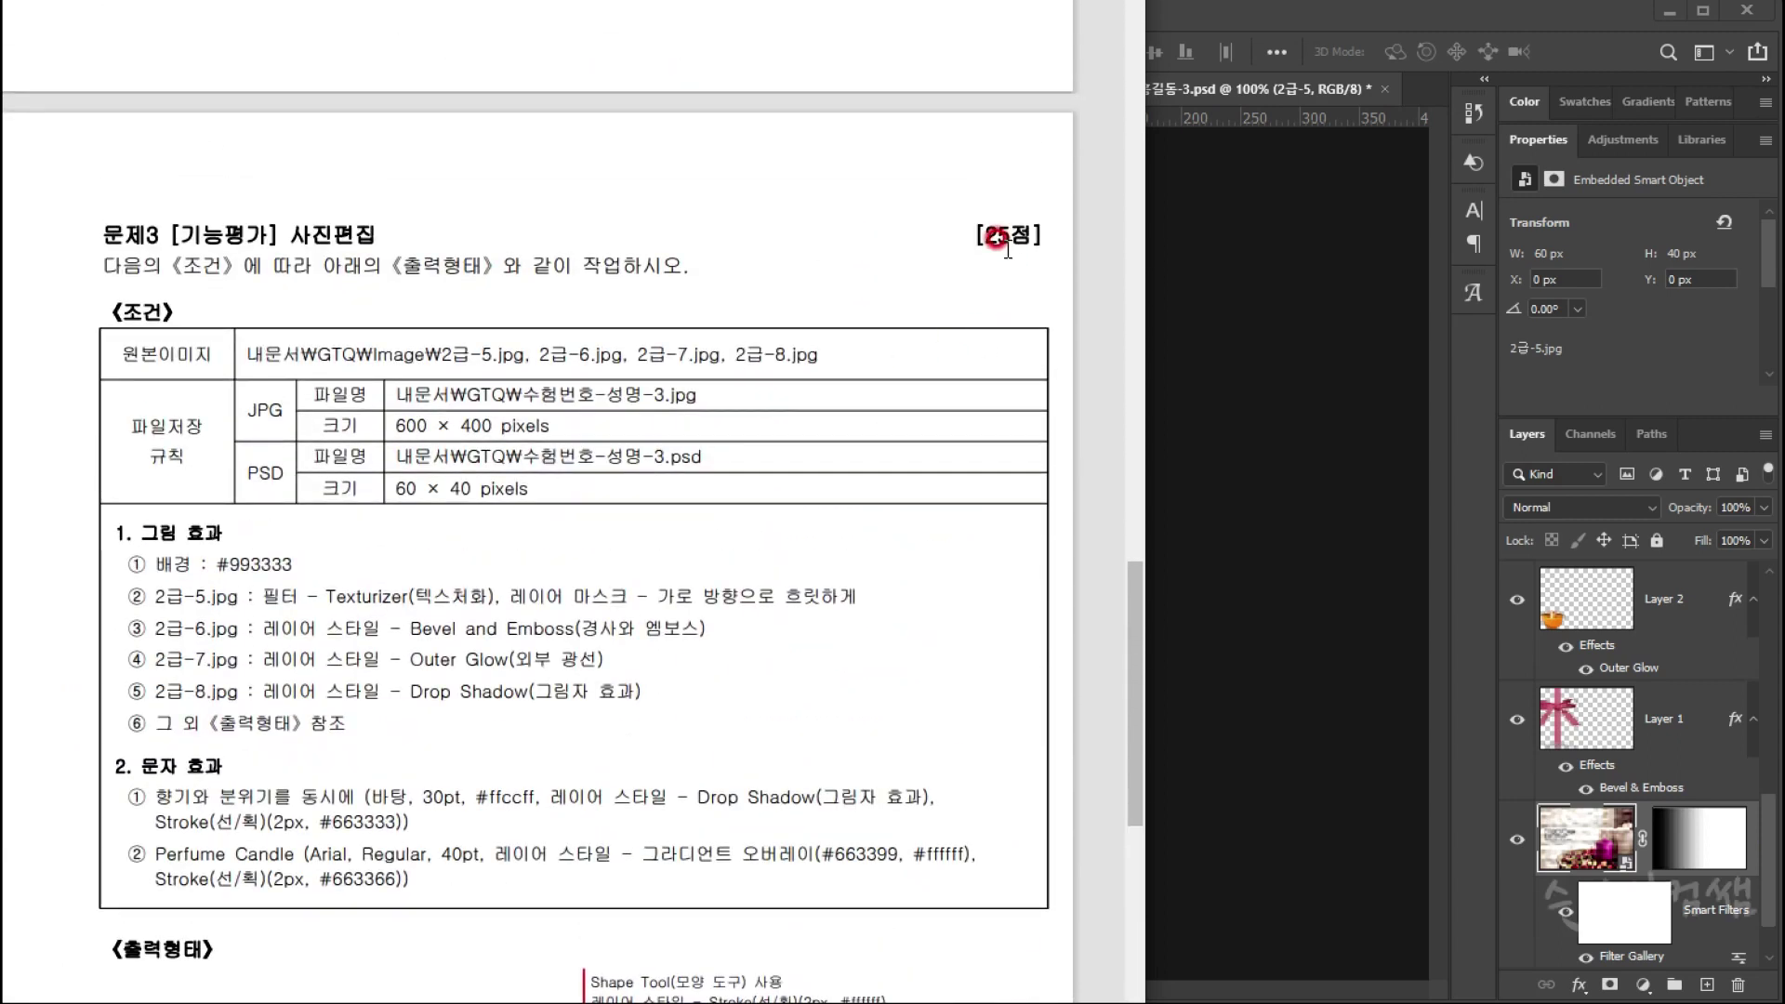
scroll(998, 239, "down", 6)
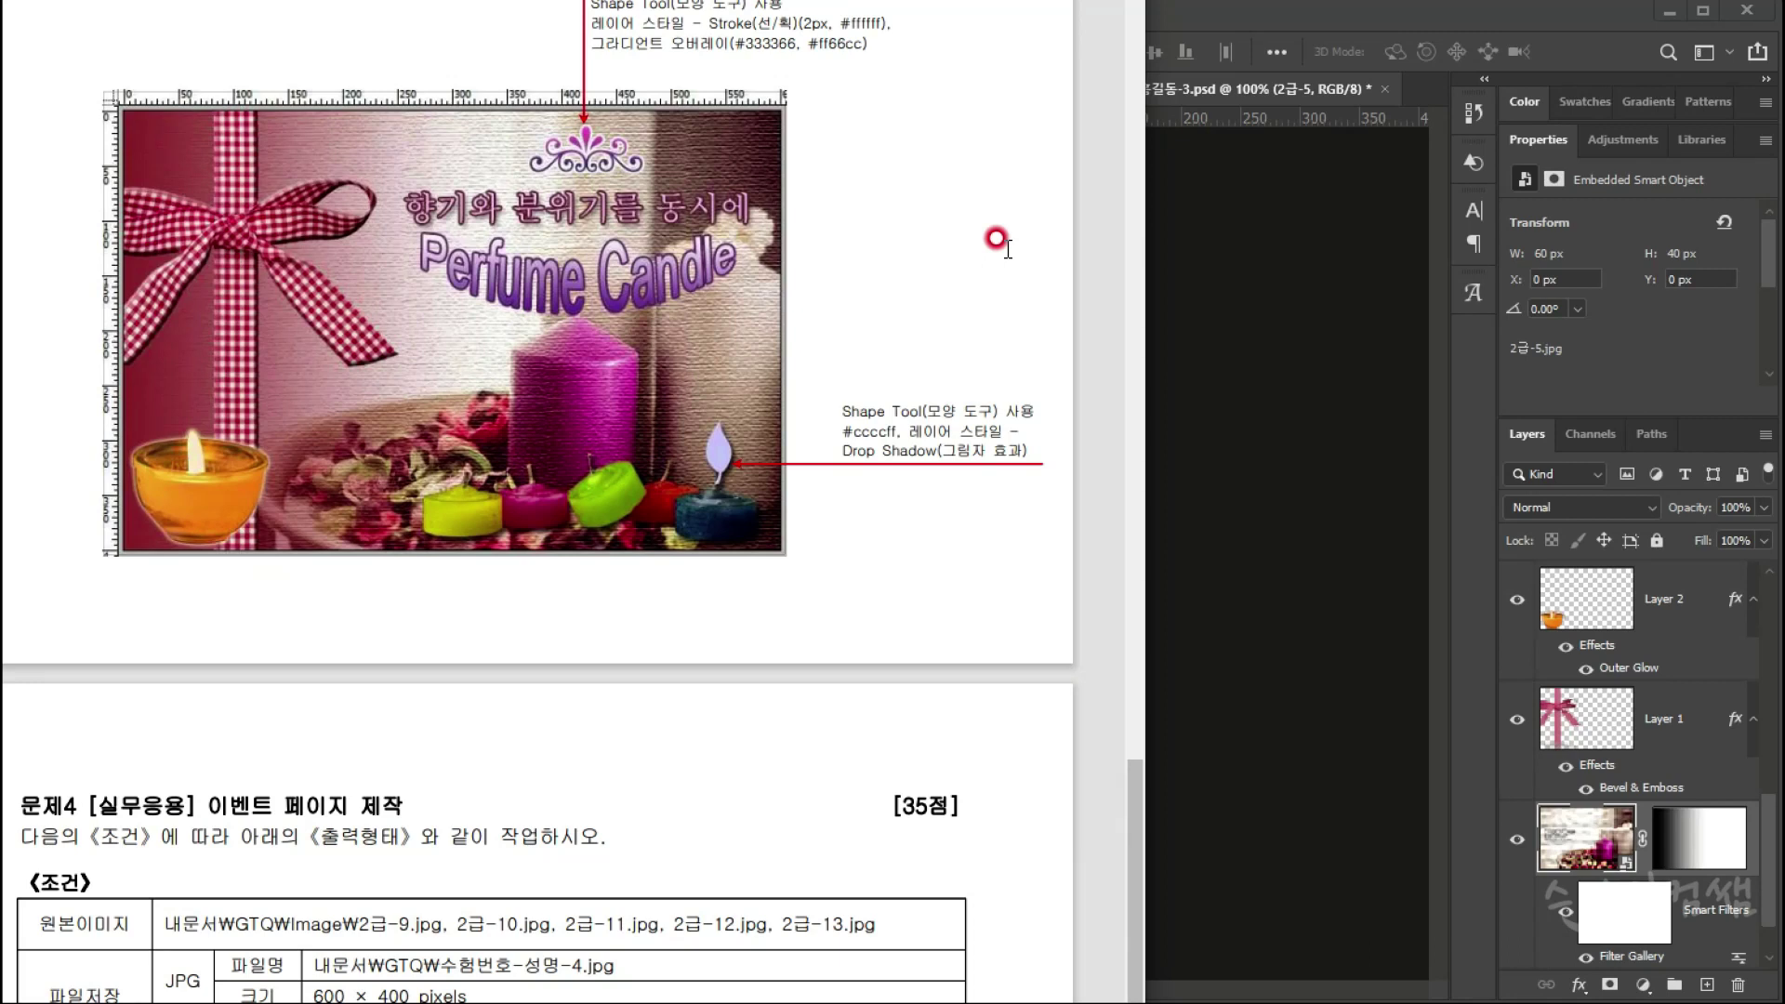
scroll(997, 239, "up", 8)
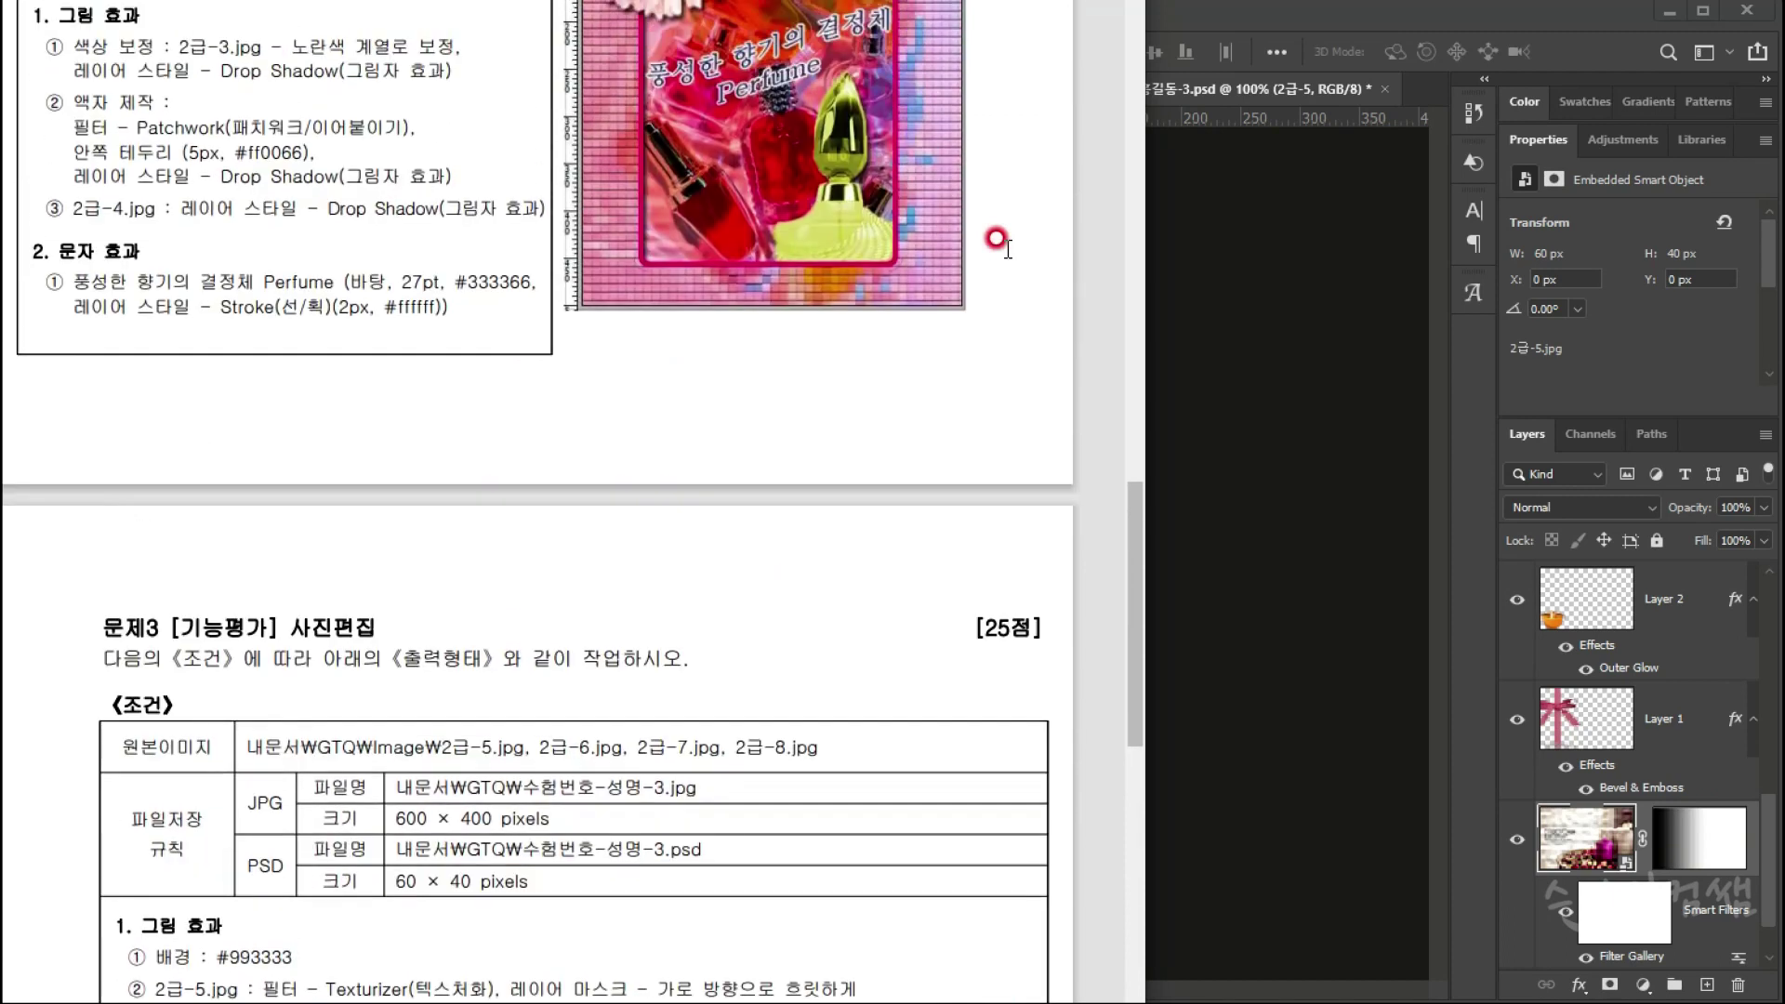
scroll(676, 370, "down", 10)
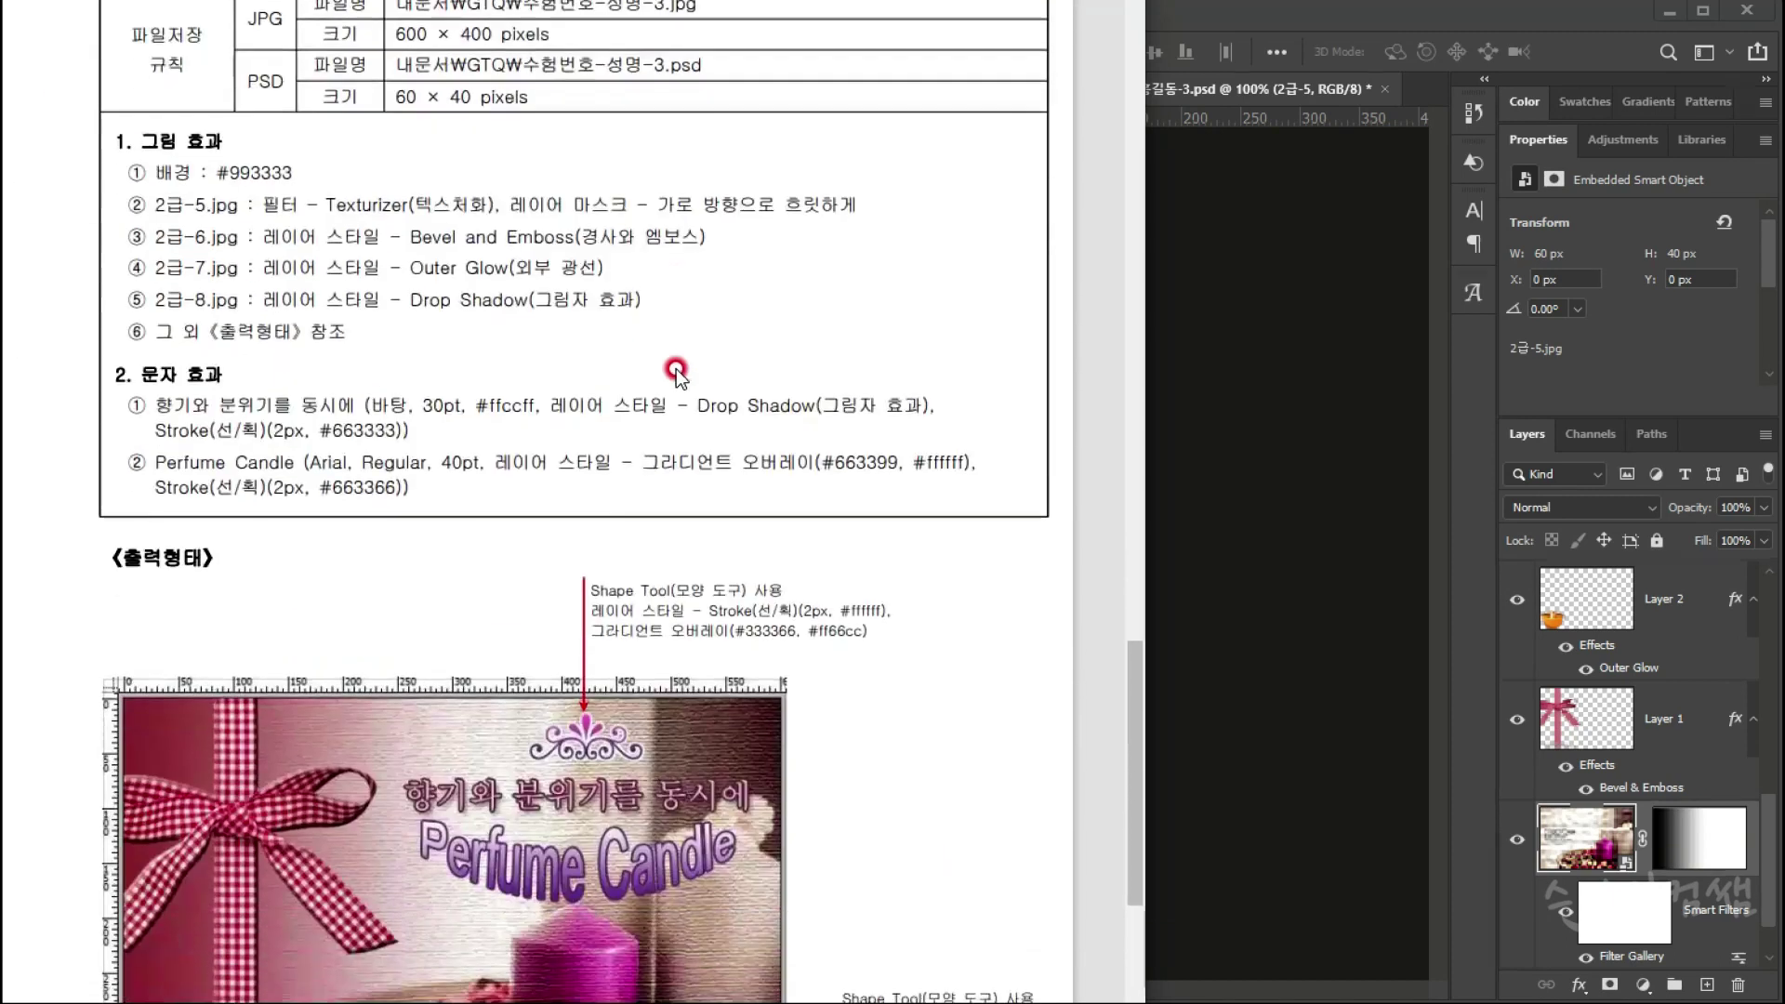
scroll(676, 370, "down", 1)
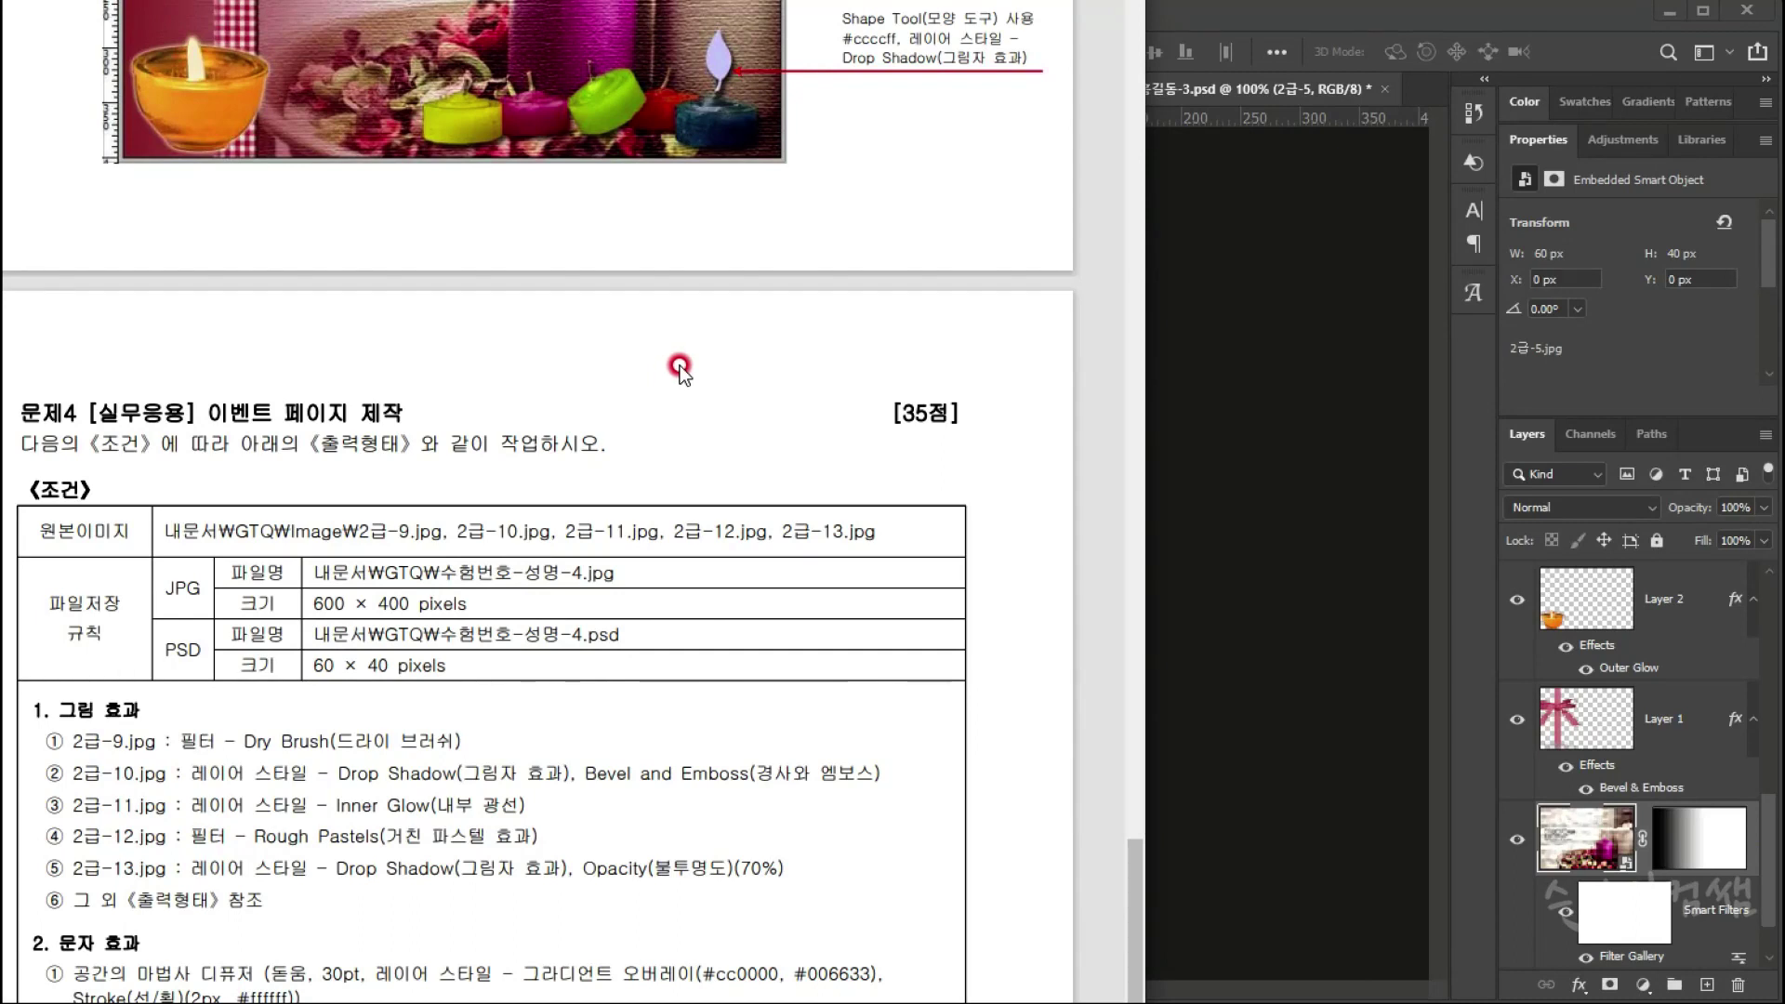
scroll(679, 365, "down", 5)
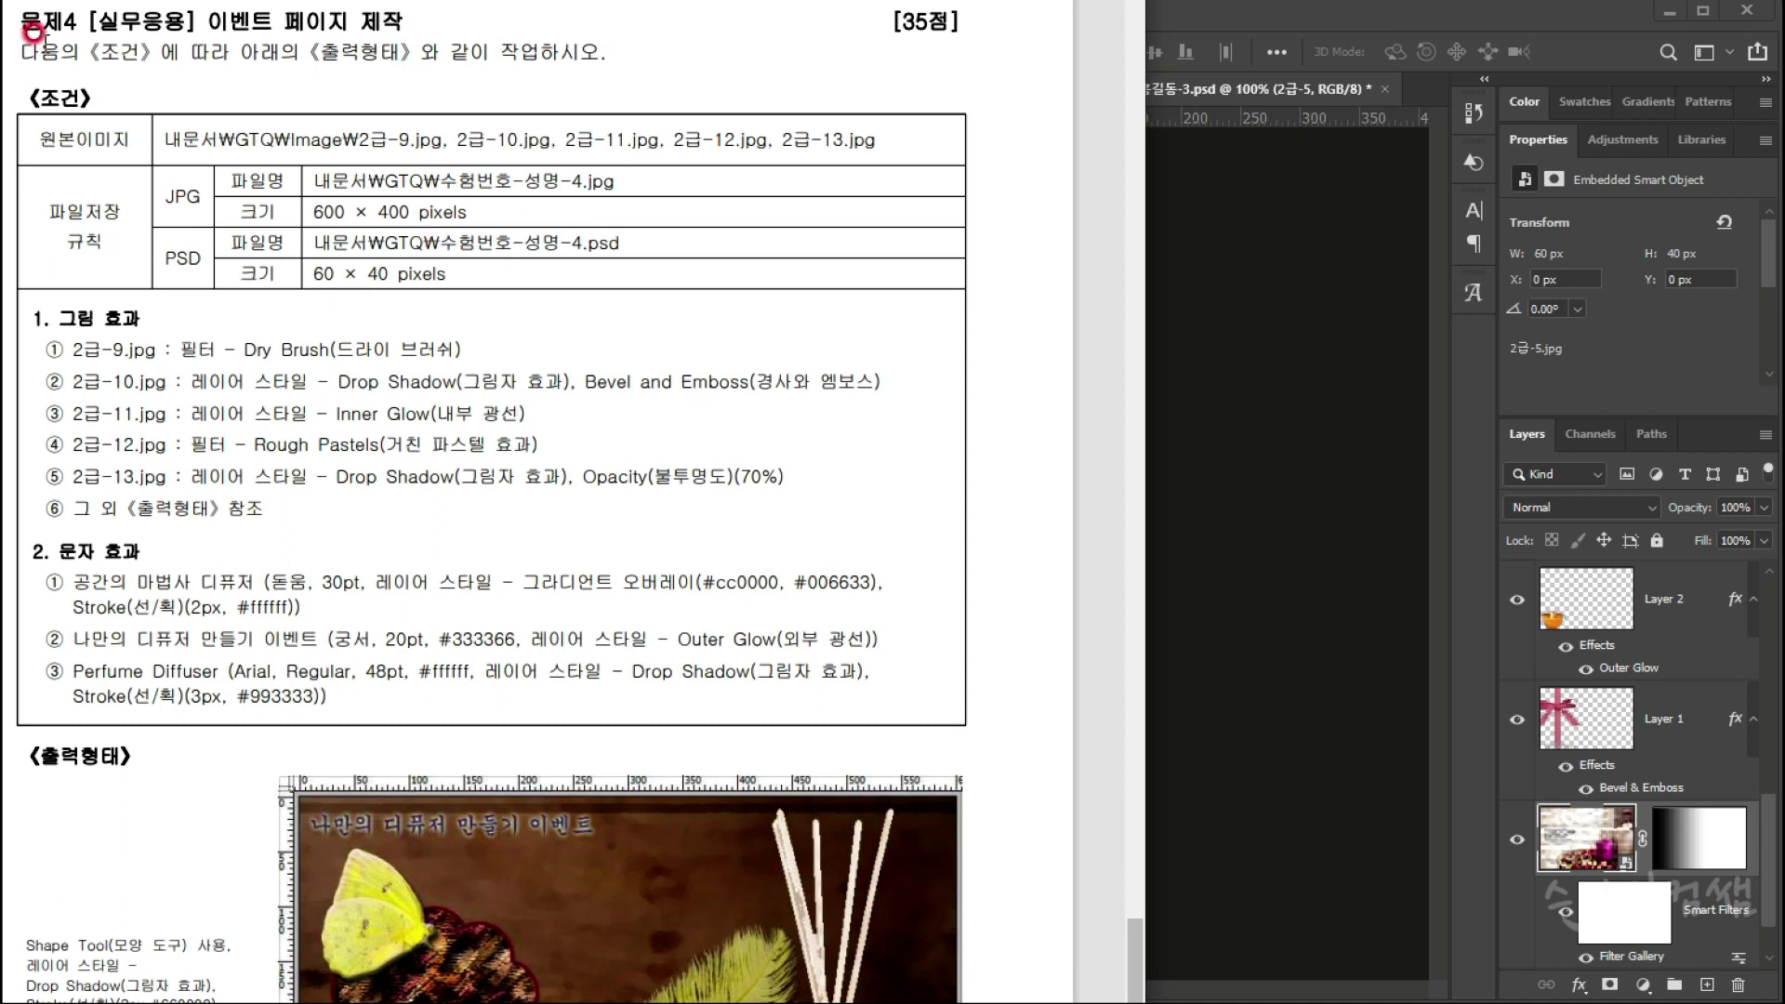
scroll(547, 463, "down", 3)
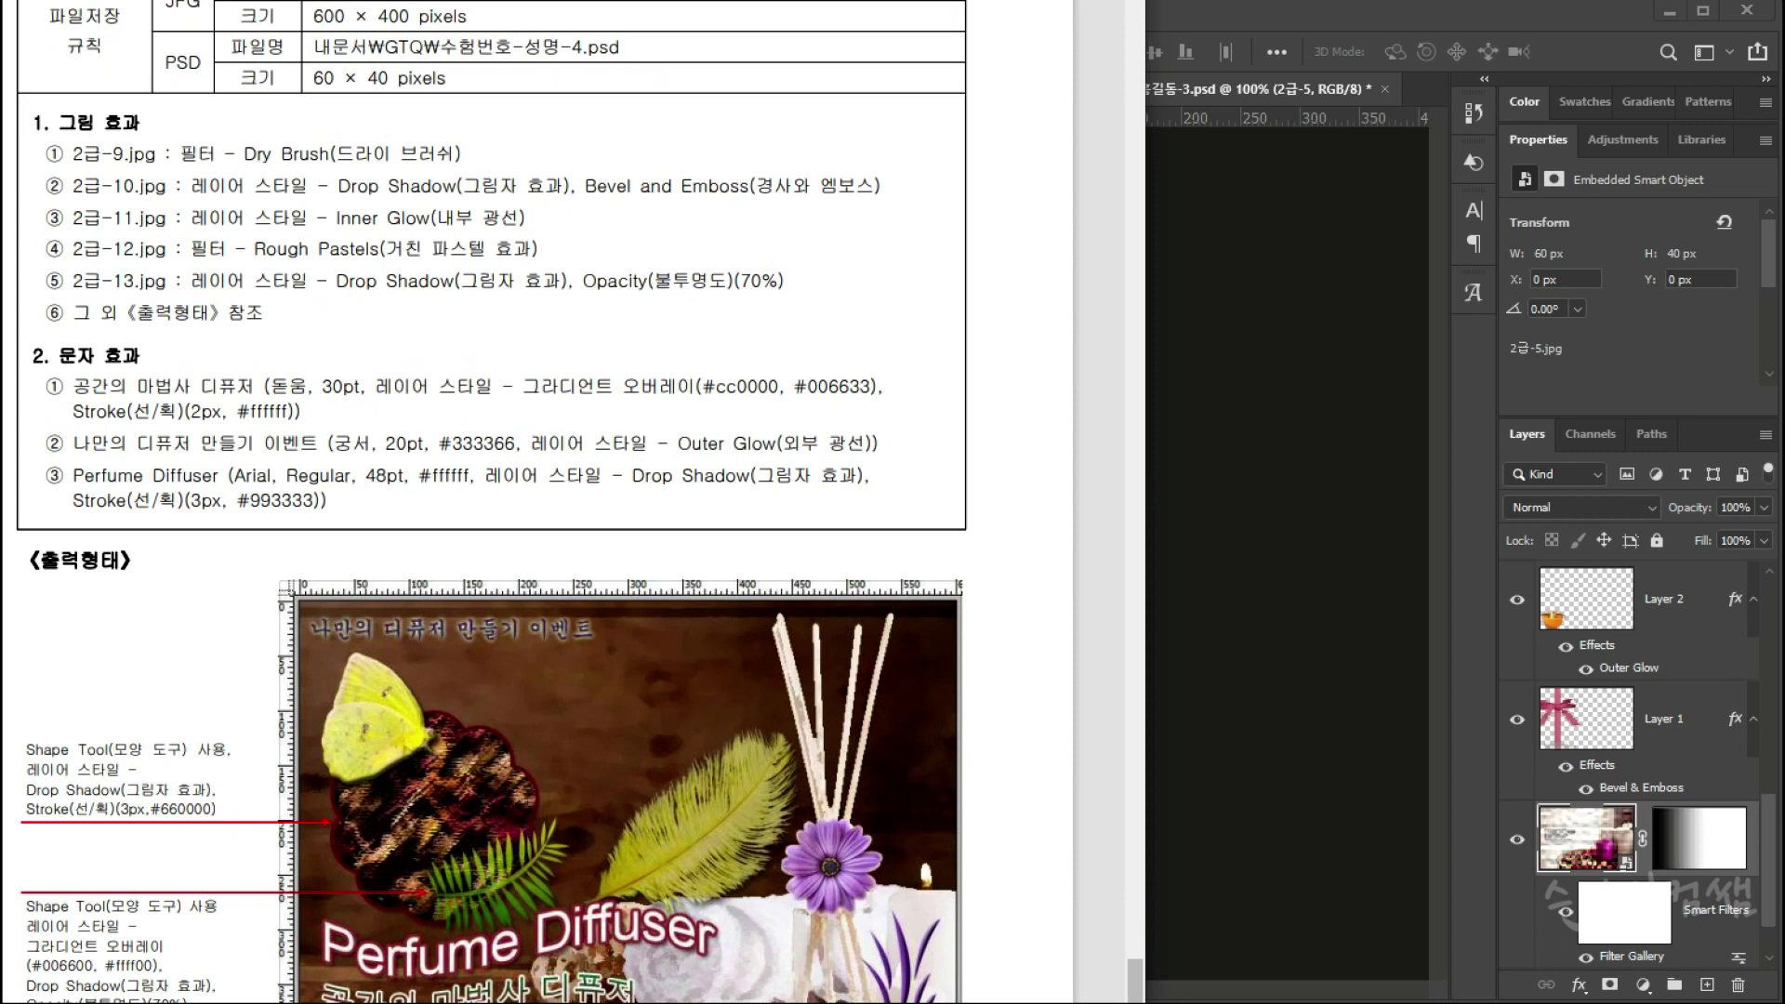
scroll(546, 464, "down", 1)
left_click(187, 111)
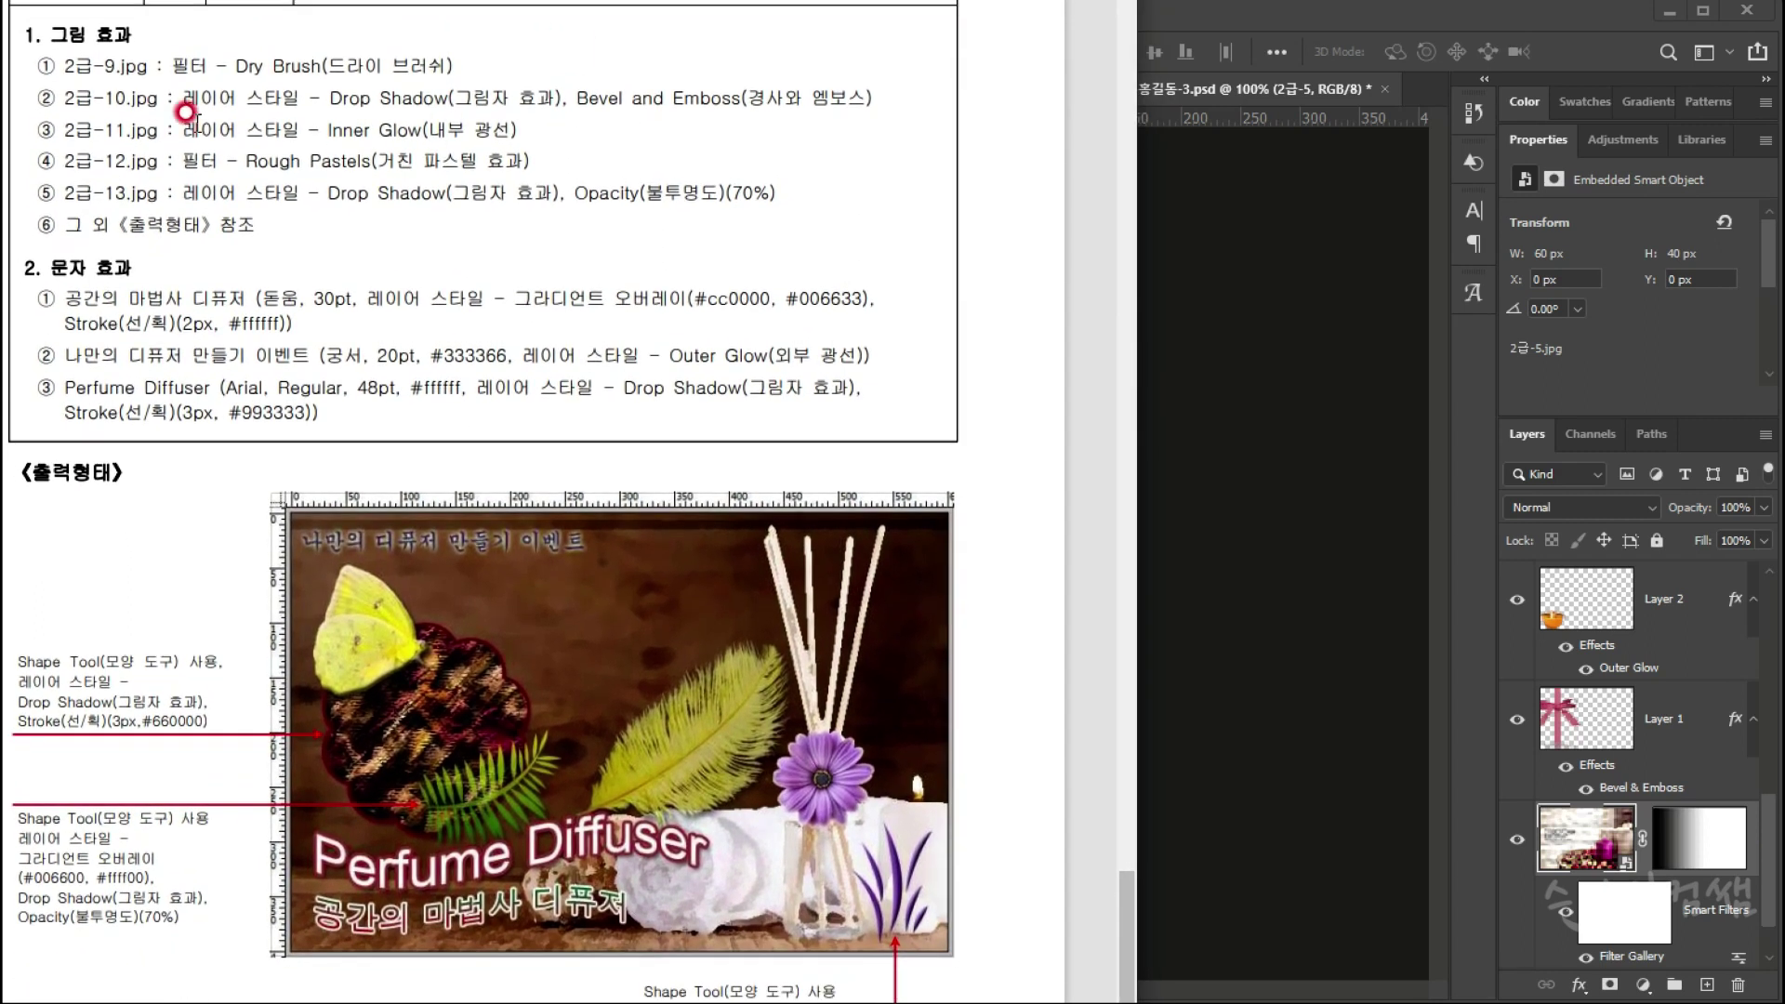
left_click(358, 608)
left_click(524, 705)
scroll(444, 744, "up", 5)
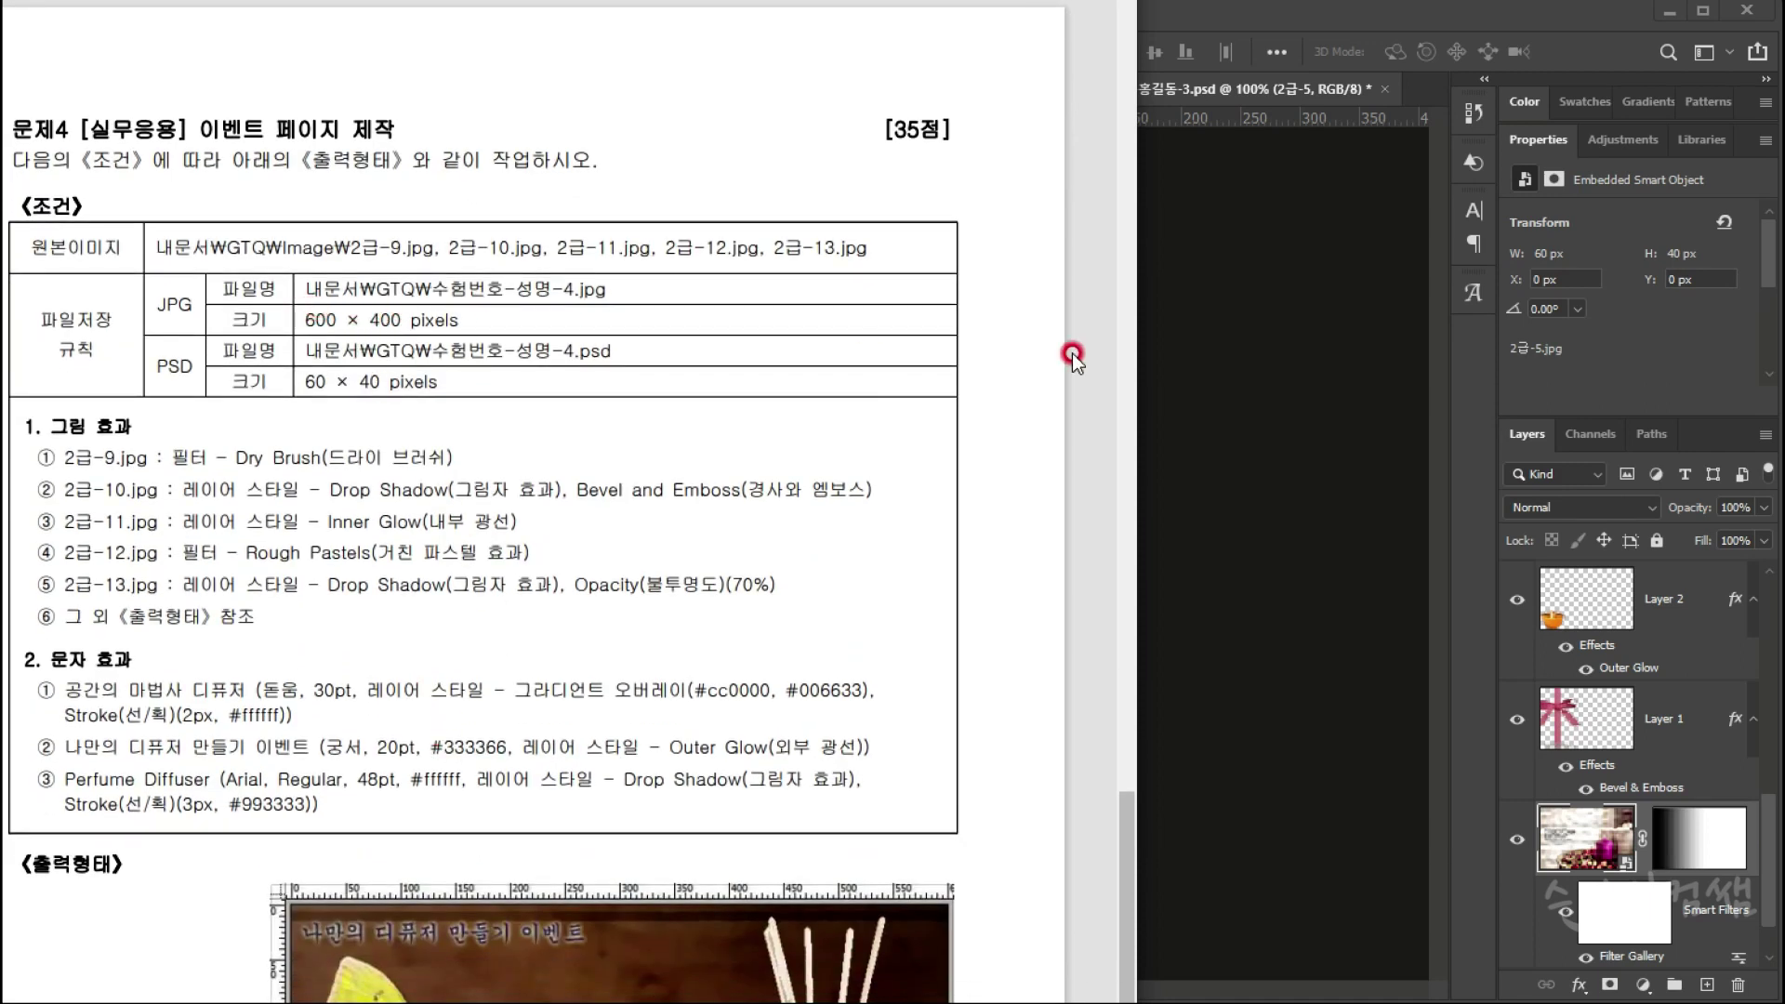
Step: Switch to Photoshop and create a new 600 × 400 pixel document at 72 pixels/inch with a white background
left_click(1252, 357)
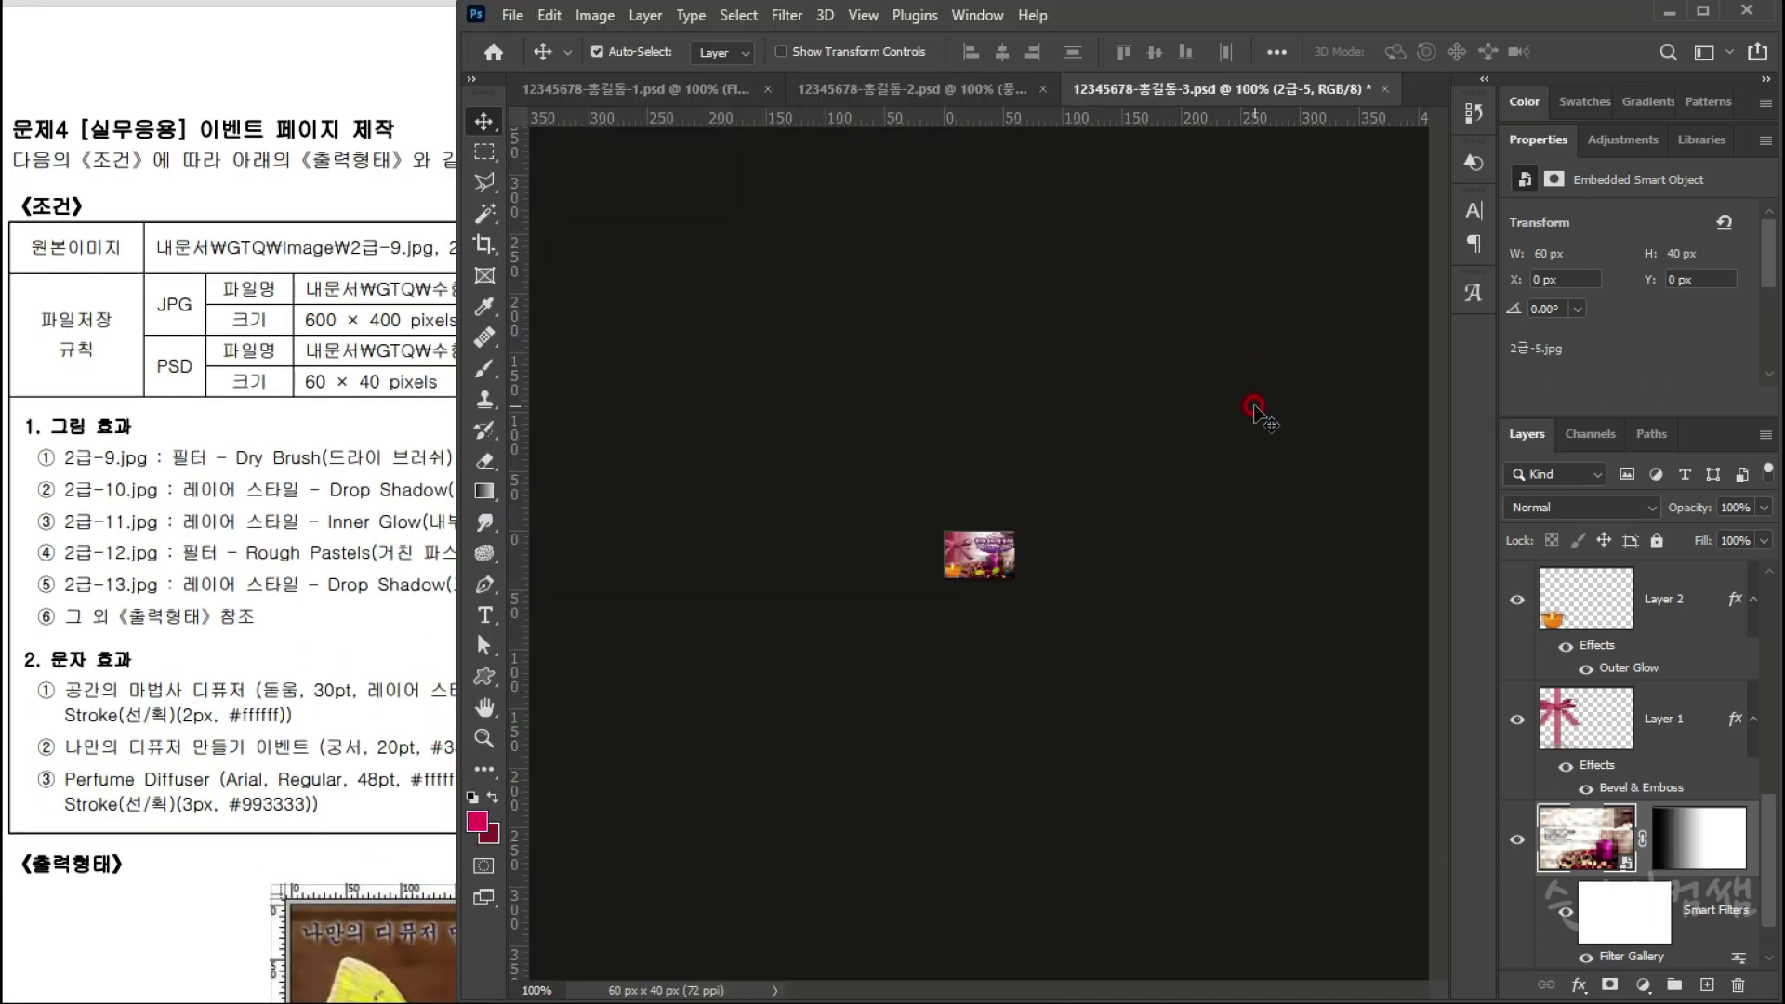
left_click(647, 89)
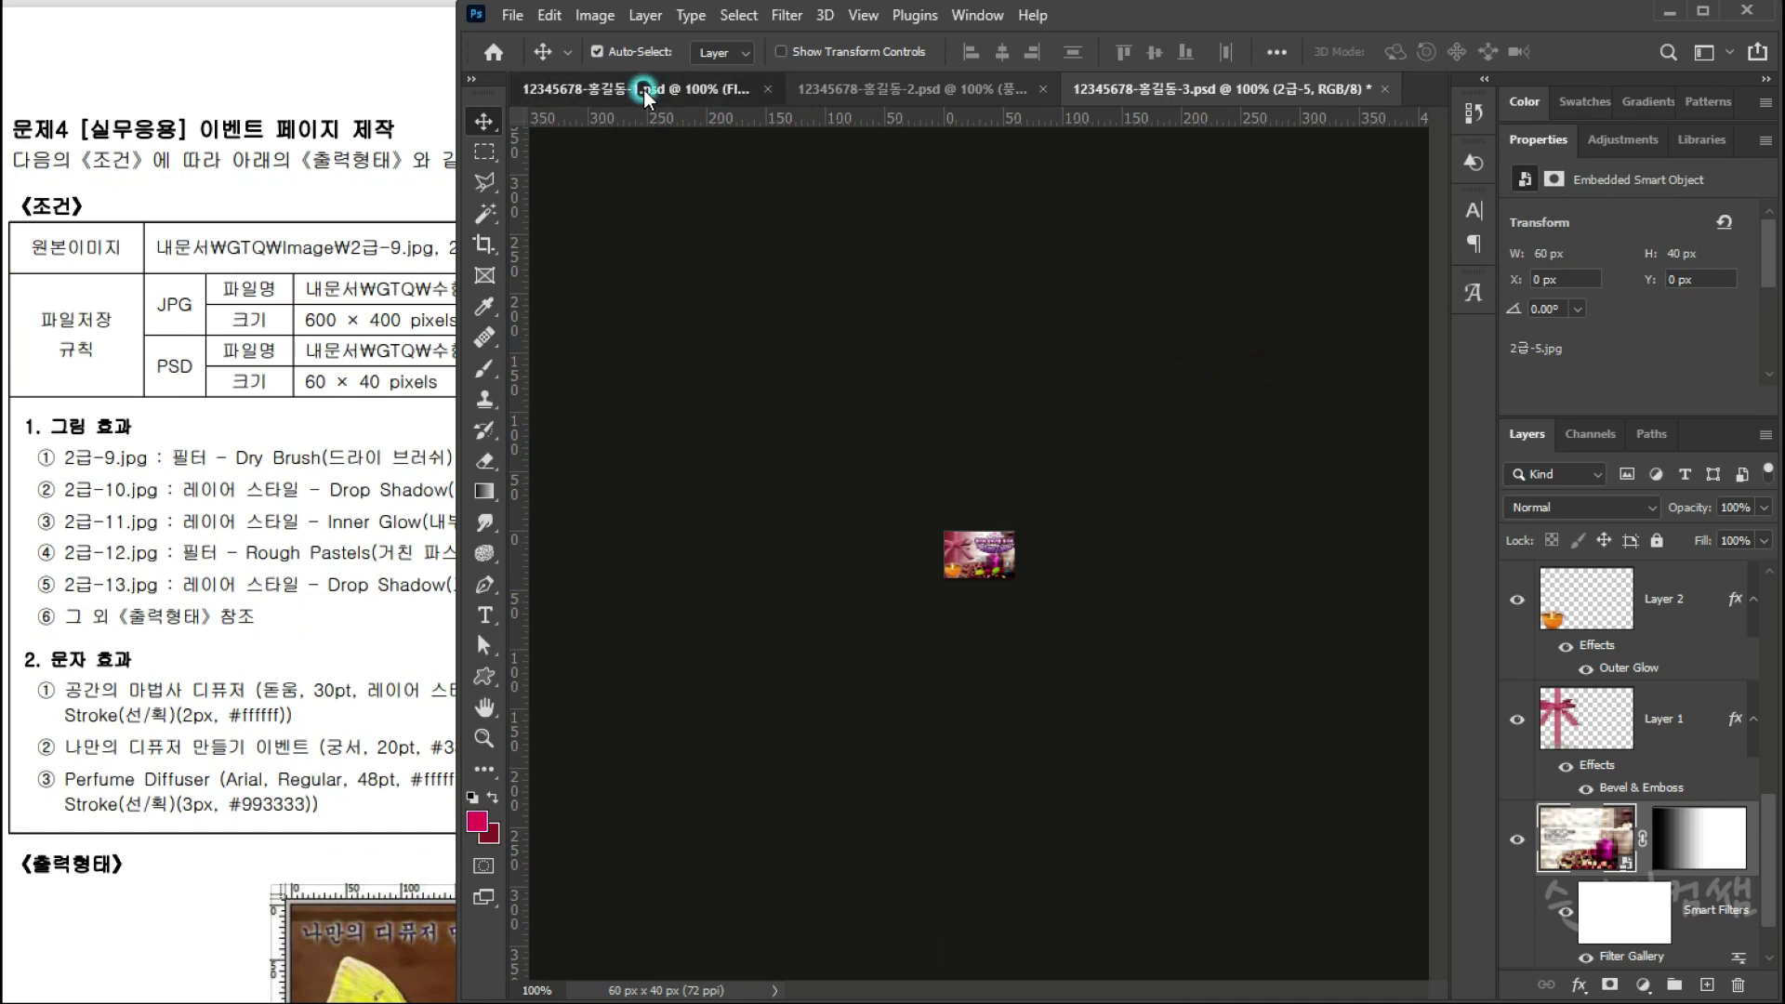
left_click(1020, 90)
left_click(1252, 89)
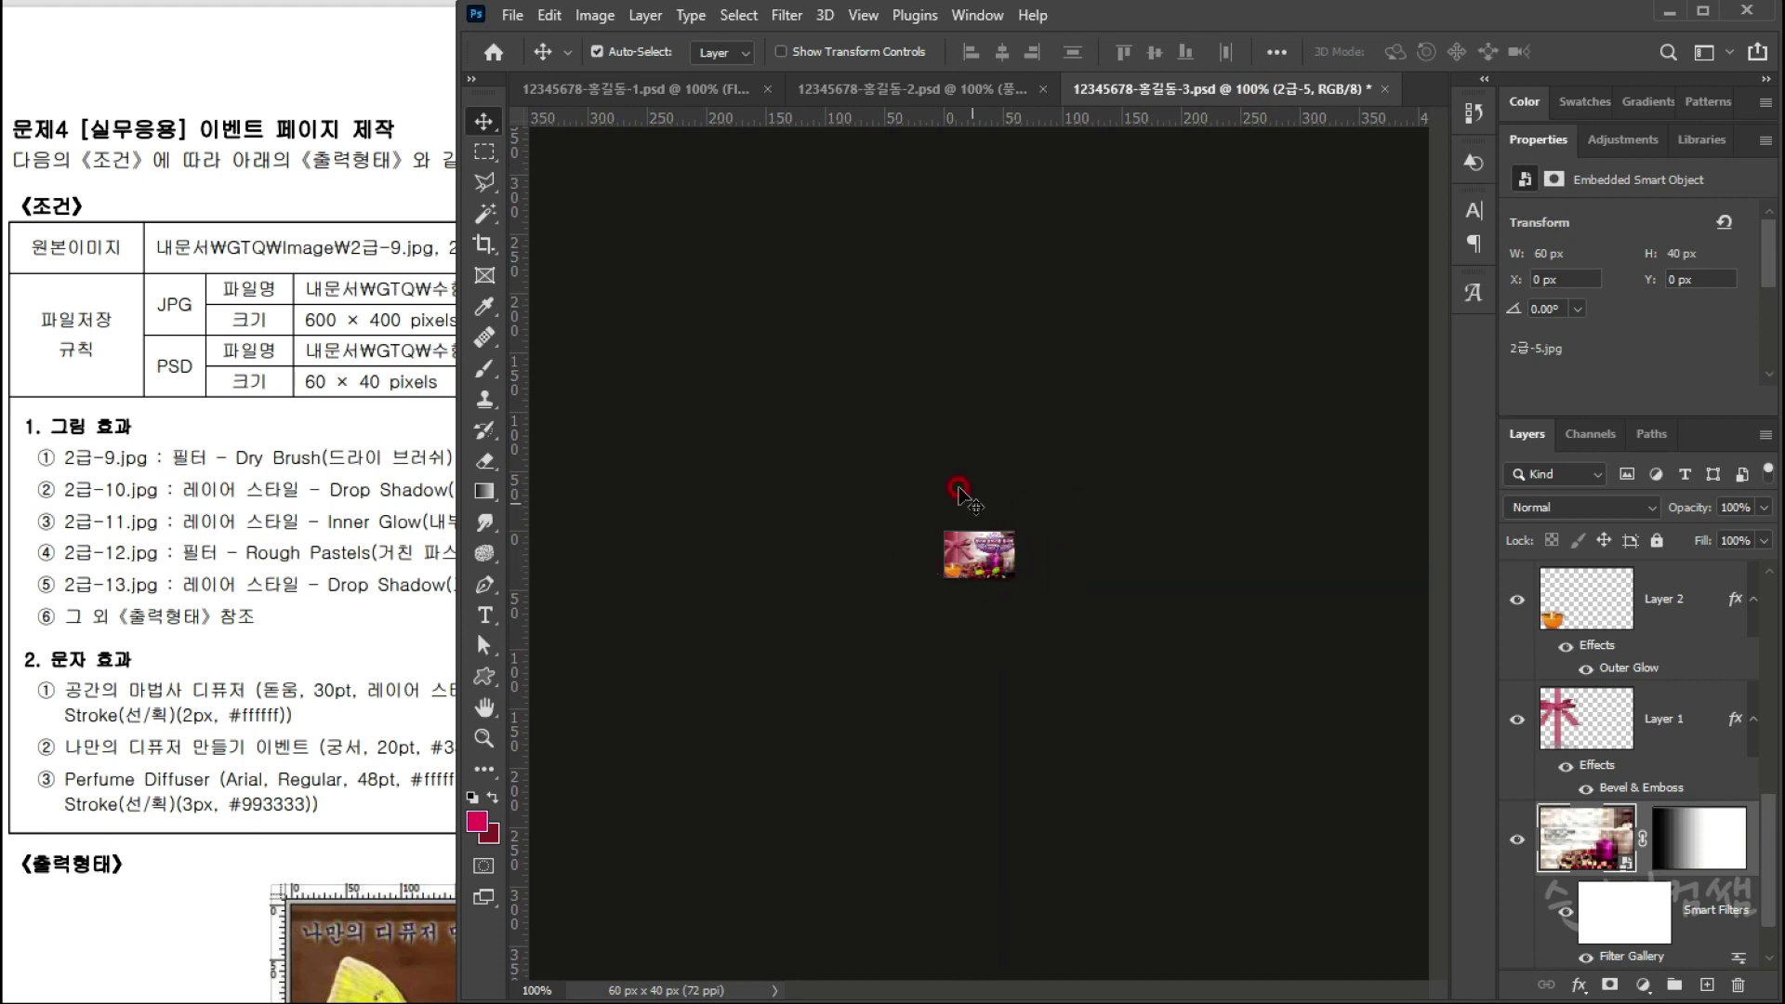
left_click(512, 16)
left_click(525, 39)
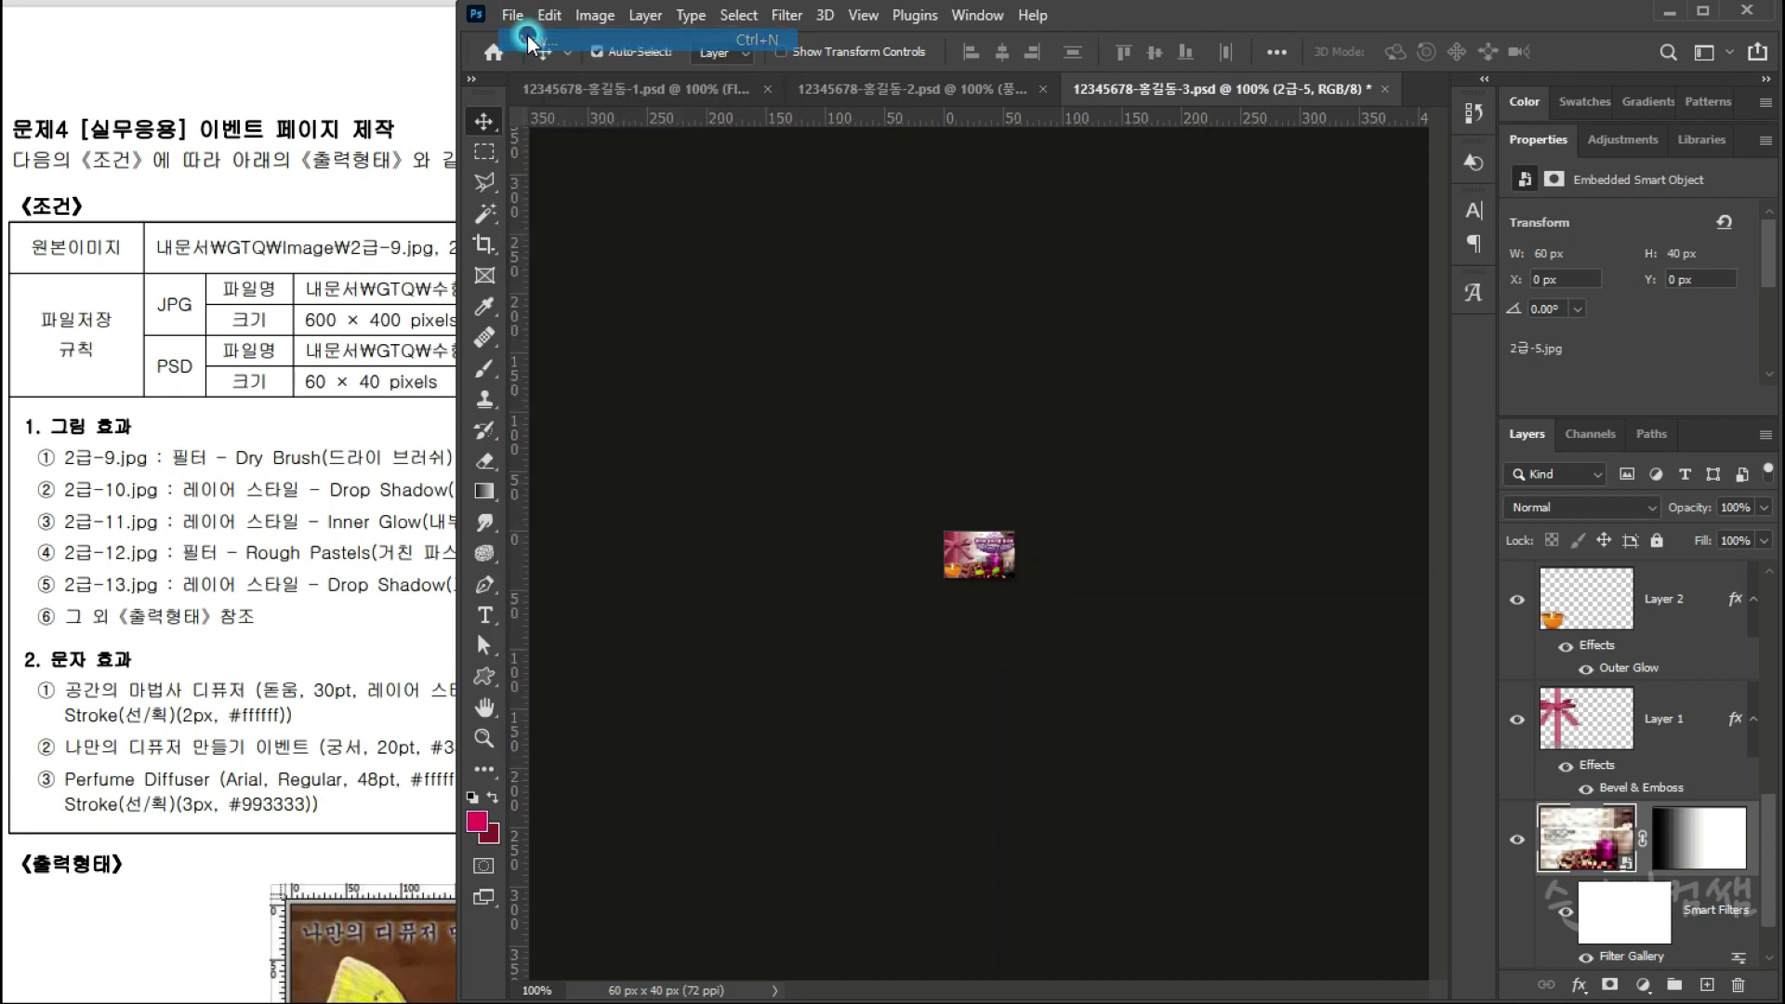
double_click(995, 277)
double_click(989, 356)
left_click(1020, 511)
left_click(1016, 578)
left_click(1126, 857)
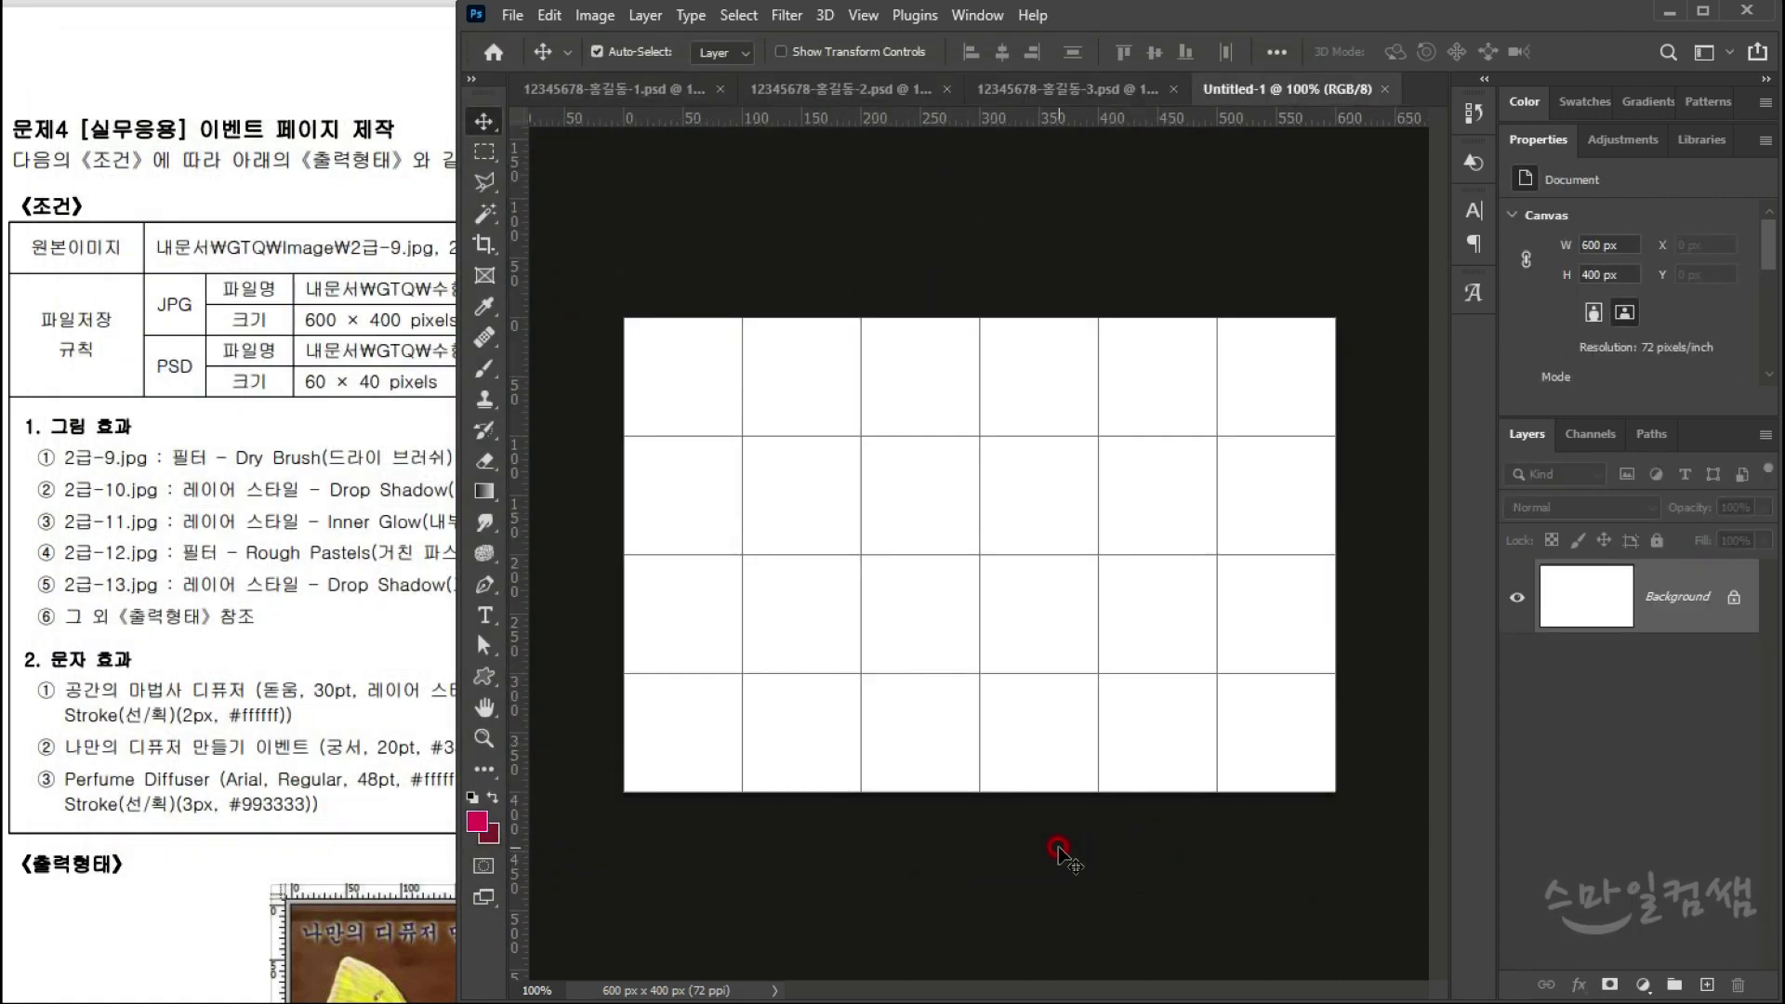
Step: Toggle the canvas grid off and back on
key("ctrl+apostrophe")
key("ctrl+apostrophe")
key("ctrl+apostrophe")
key("ctrl+apostrophe")
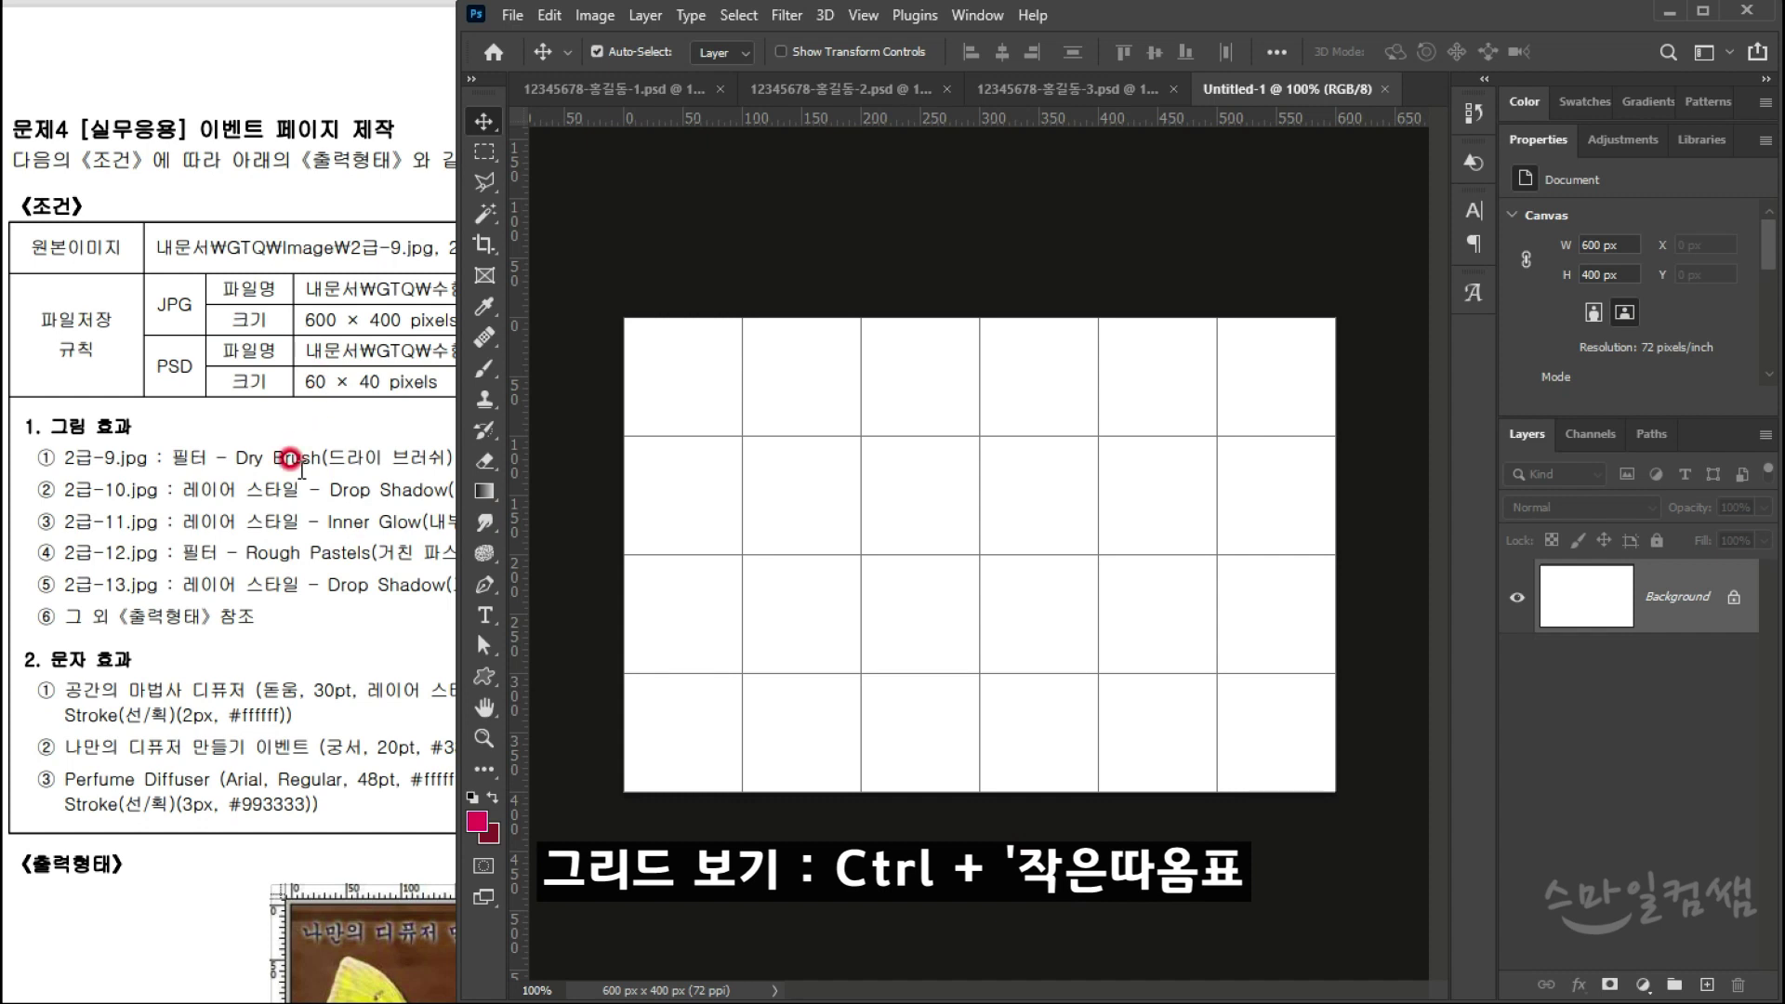
Step: Open the source images 2급-9.jpg to 2급-13.jpg, discarding their embedded color profiles
left_click(290, 457)
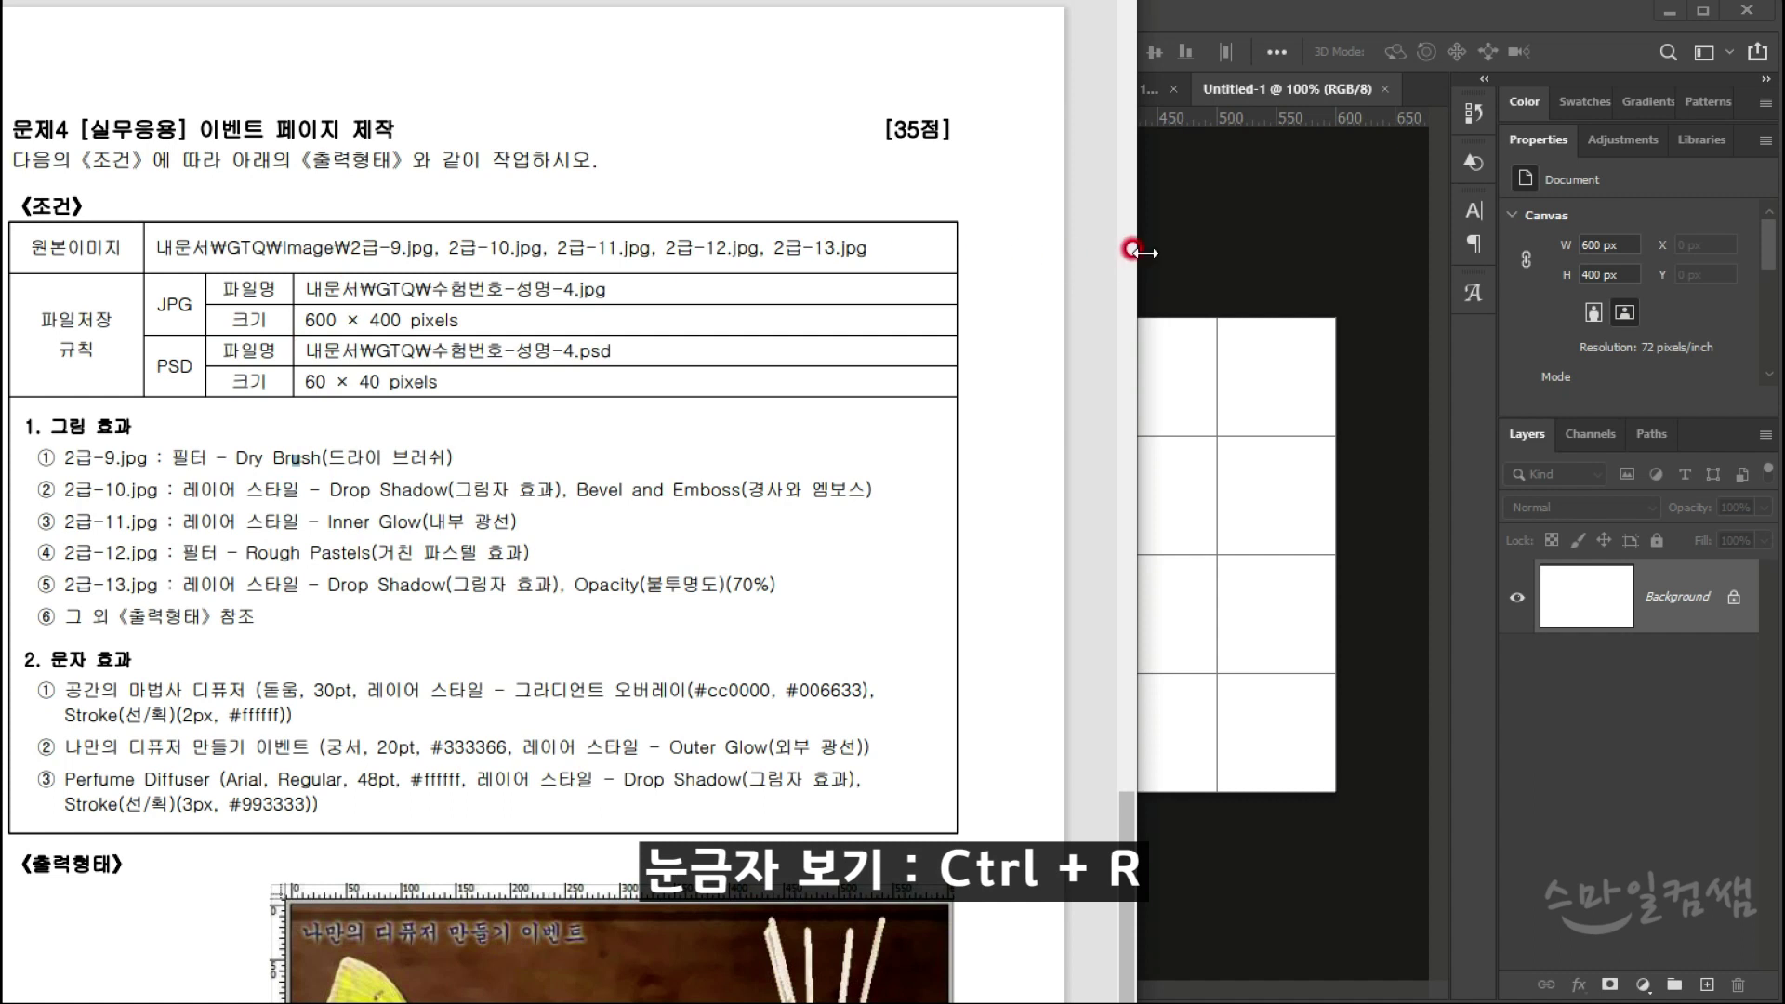
left_click(1208, 256)
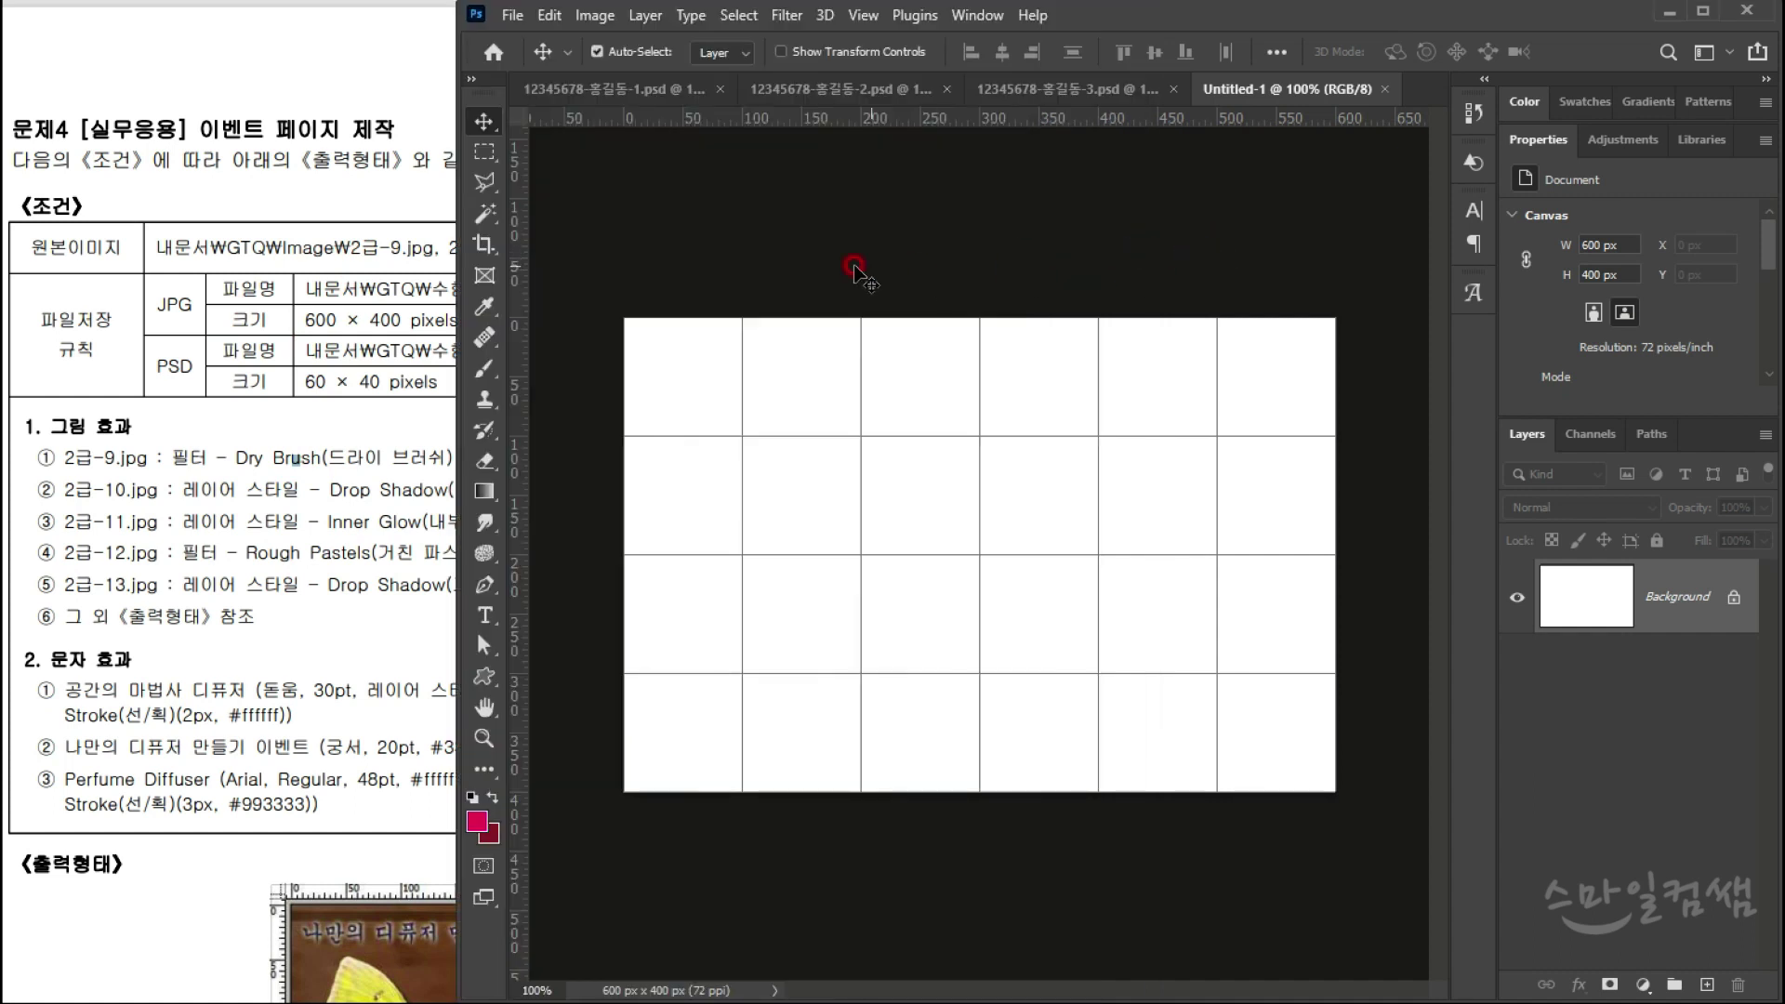
left_click(522, 17)
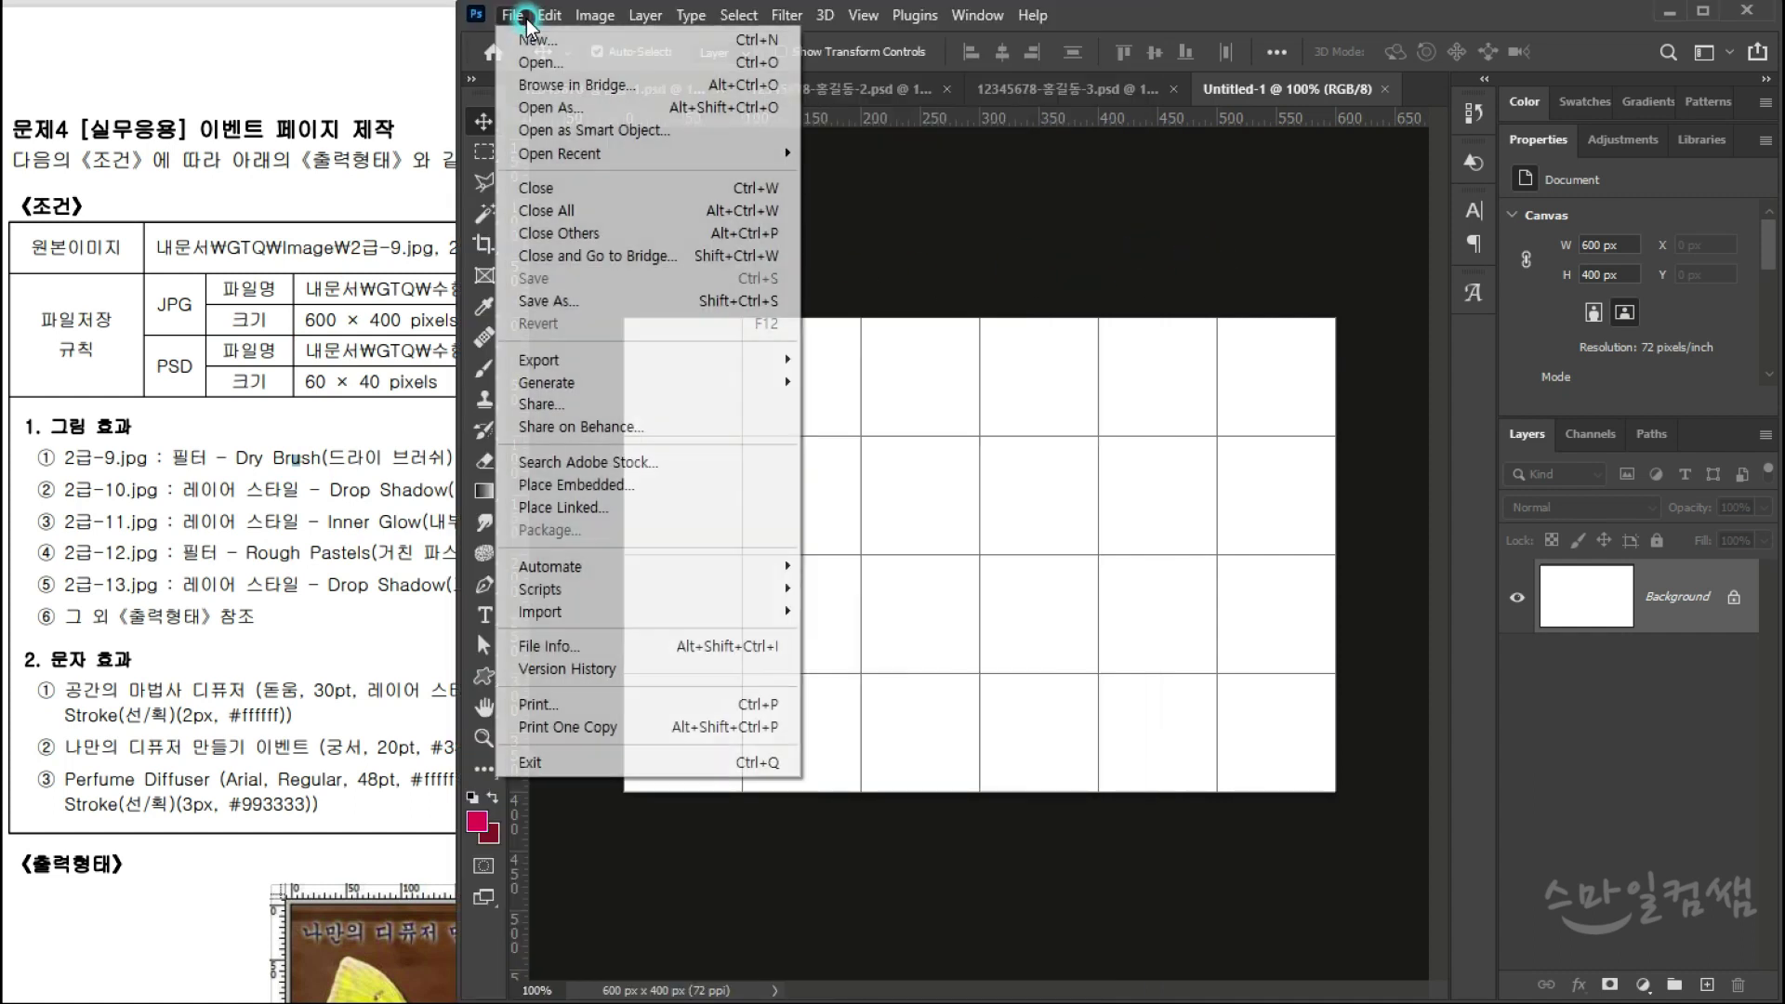
left_click(537, 61)
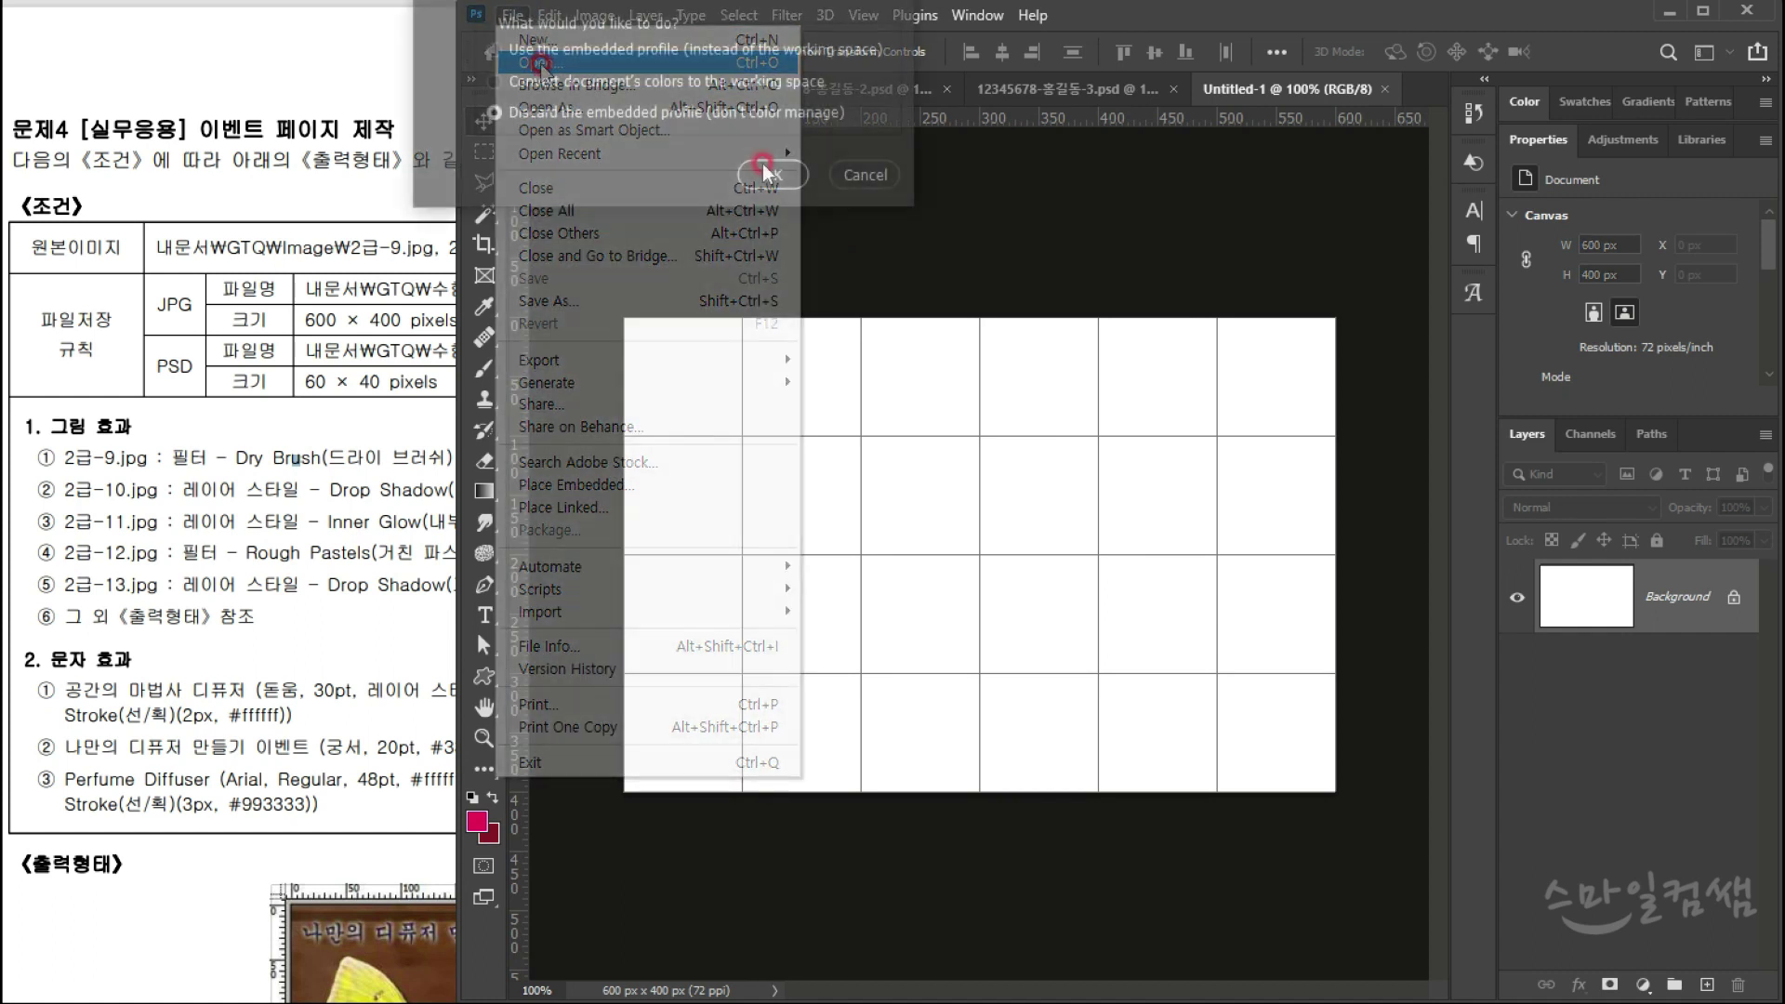
left_click(769, 173)
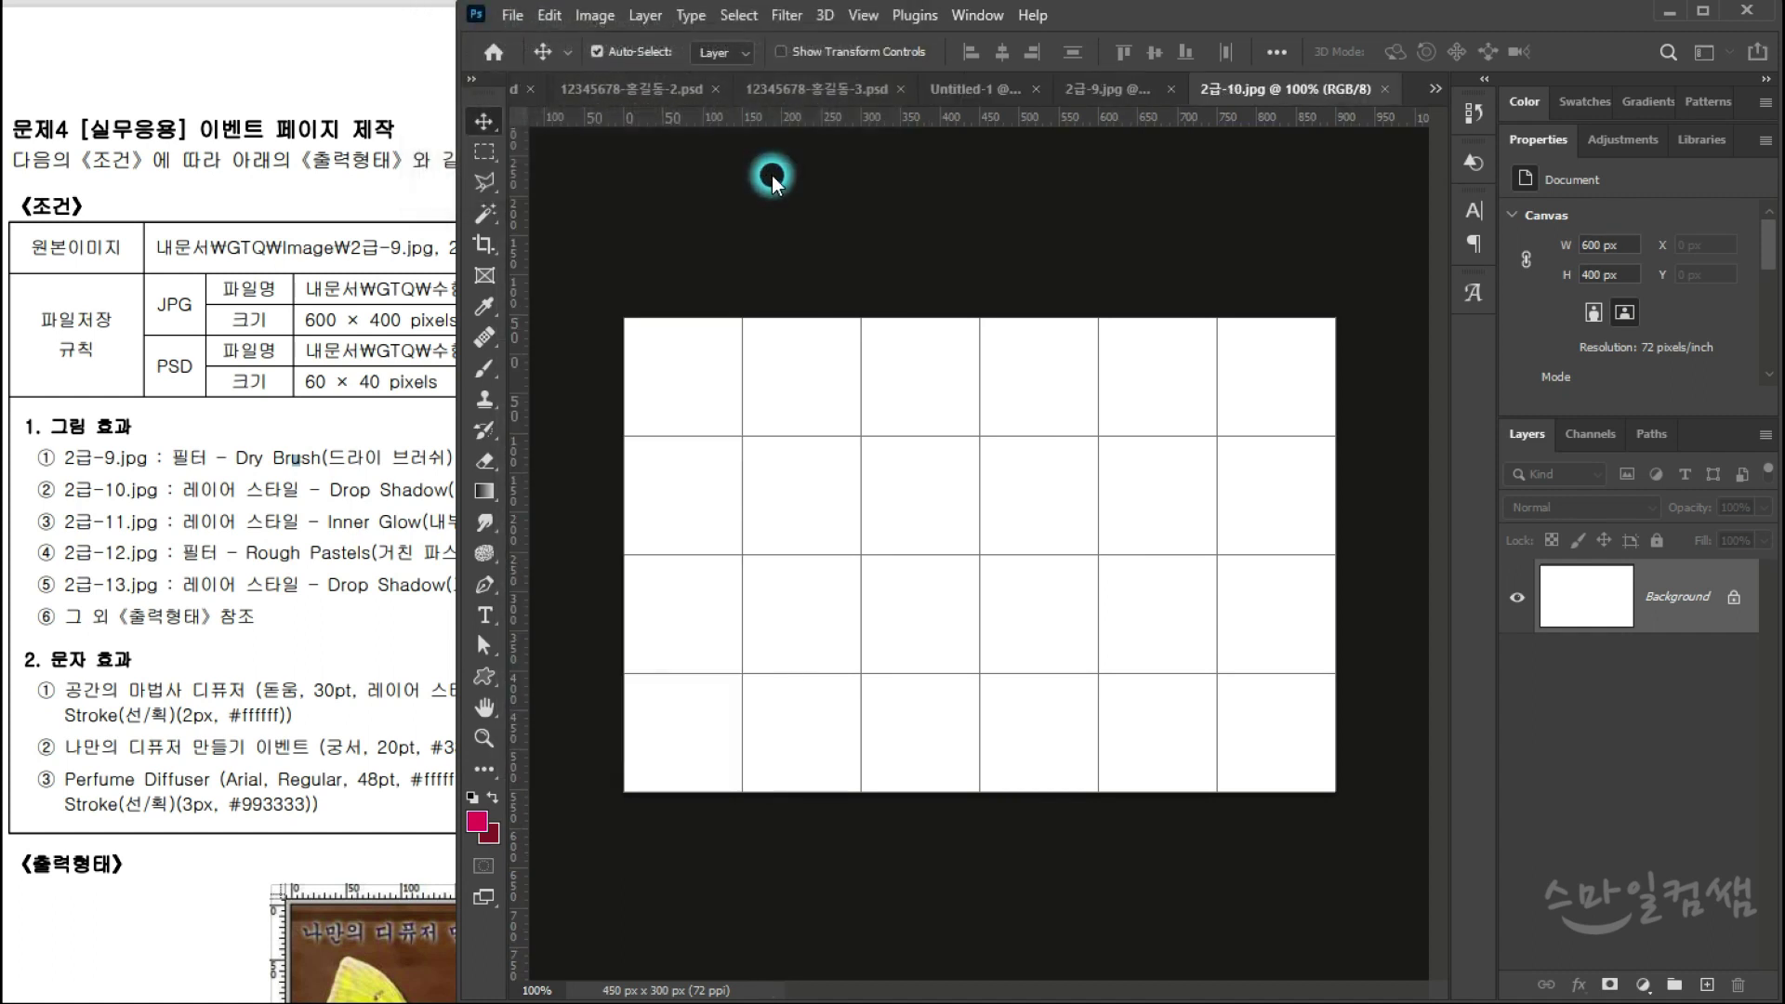
left_click(774, 175)
left_click(776, 177)
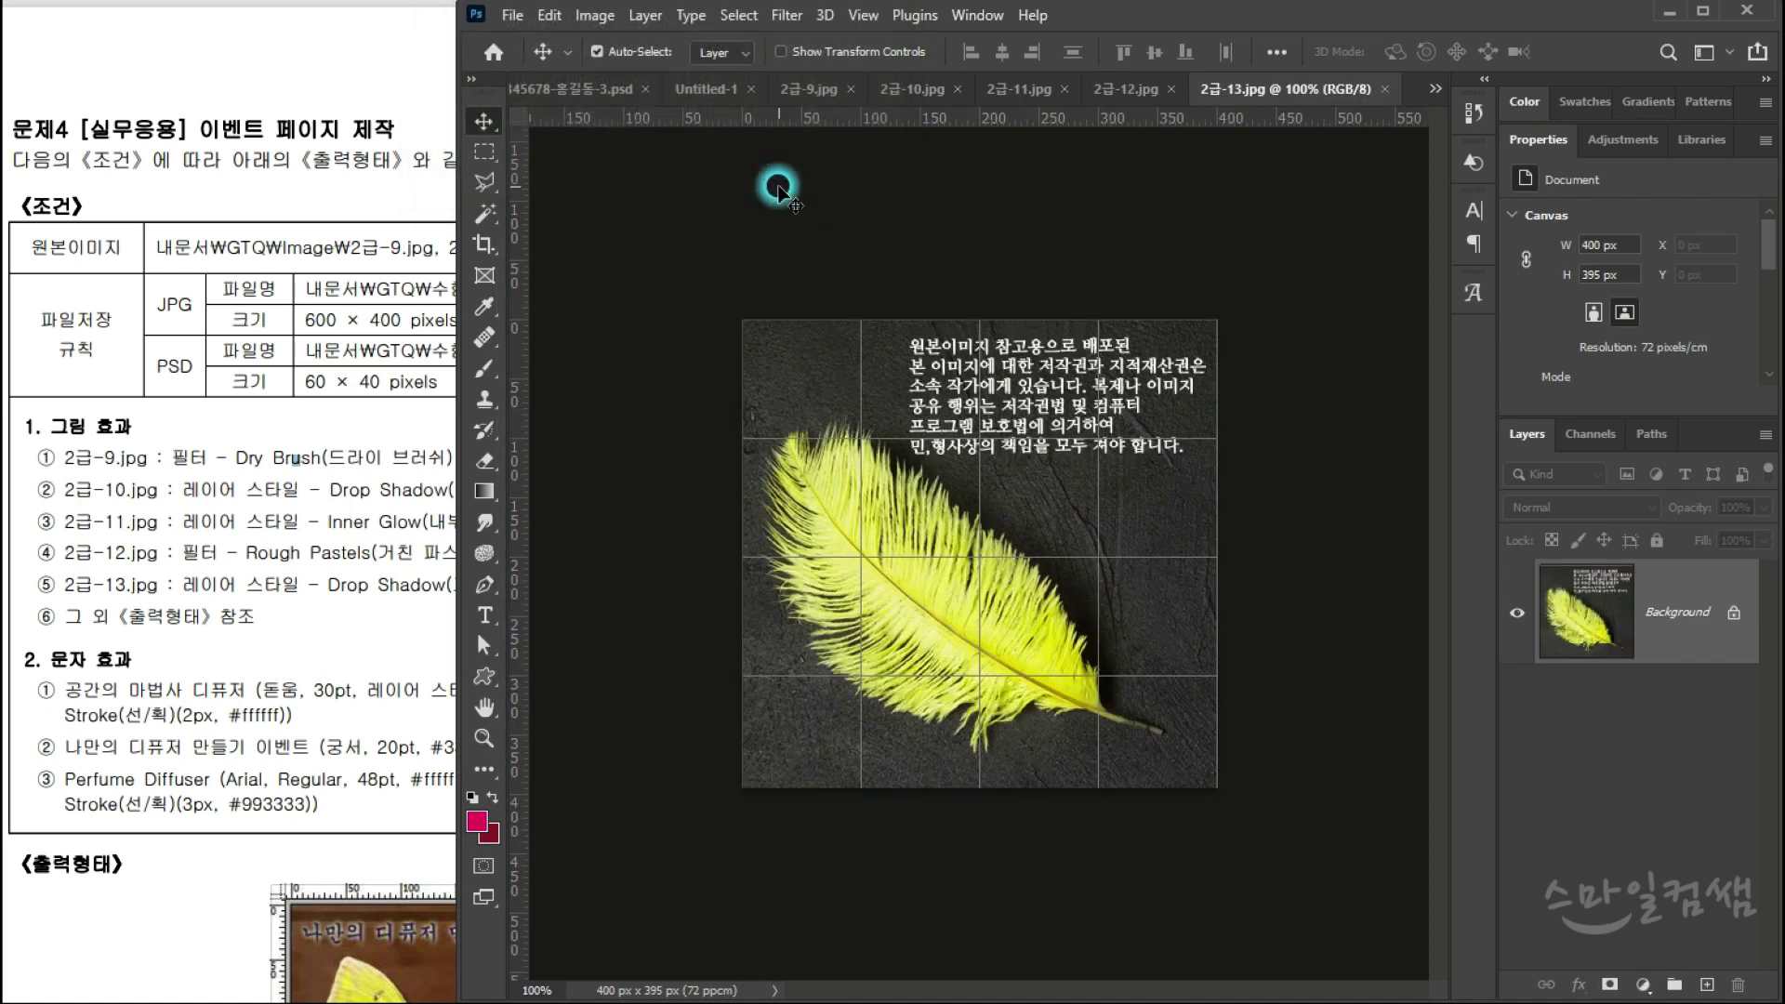
Step: Try to move the 2급-9.jpg image into the Untitled-1 document
left_click(760, 89)
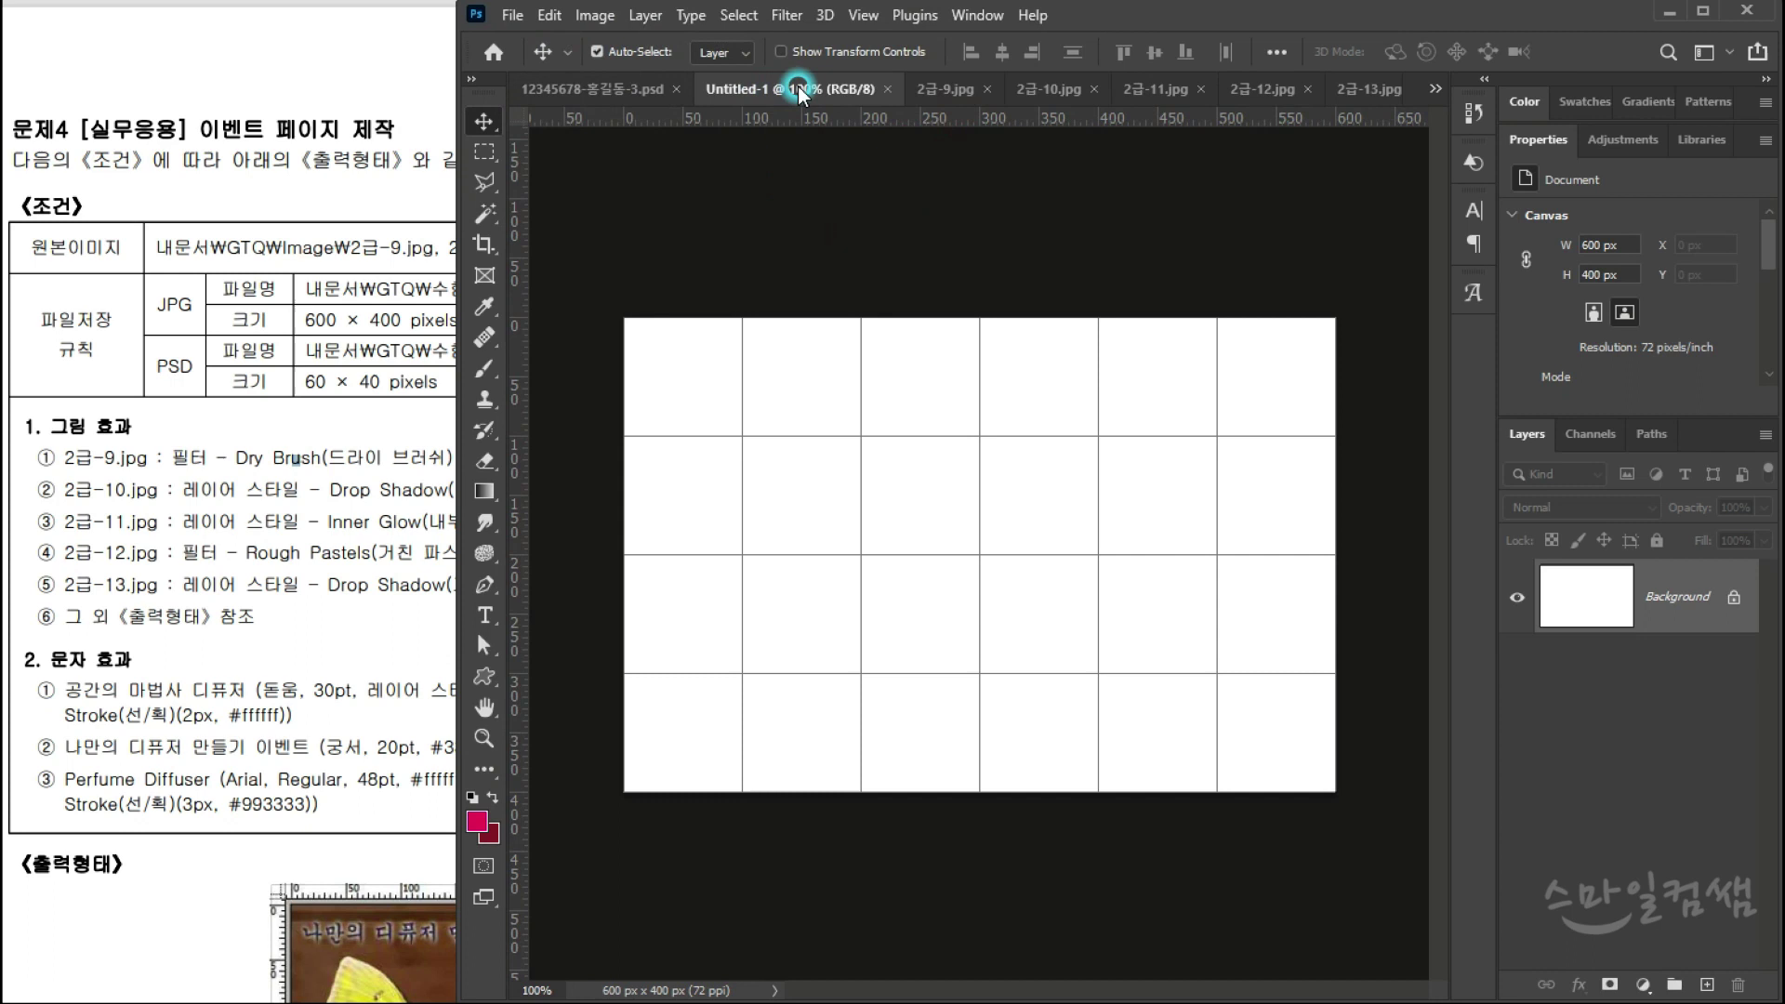
left_click(943, 88)
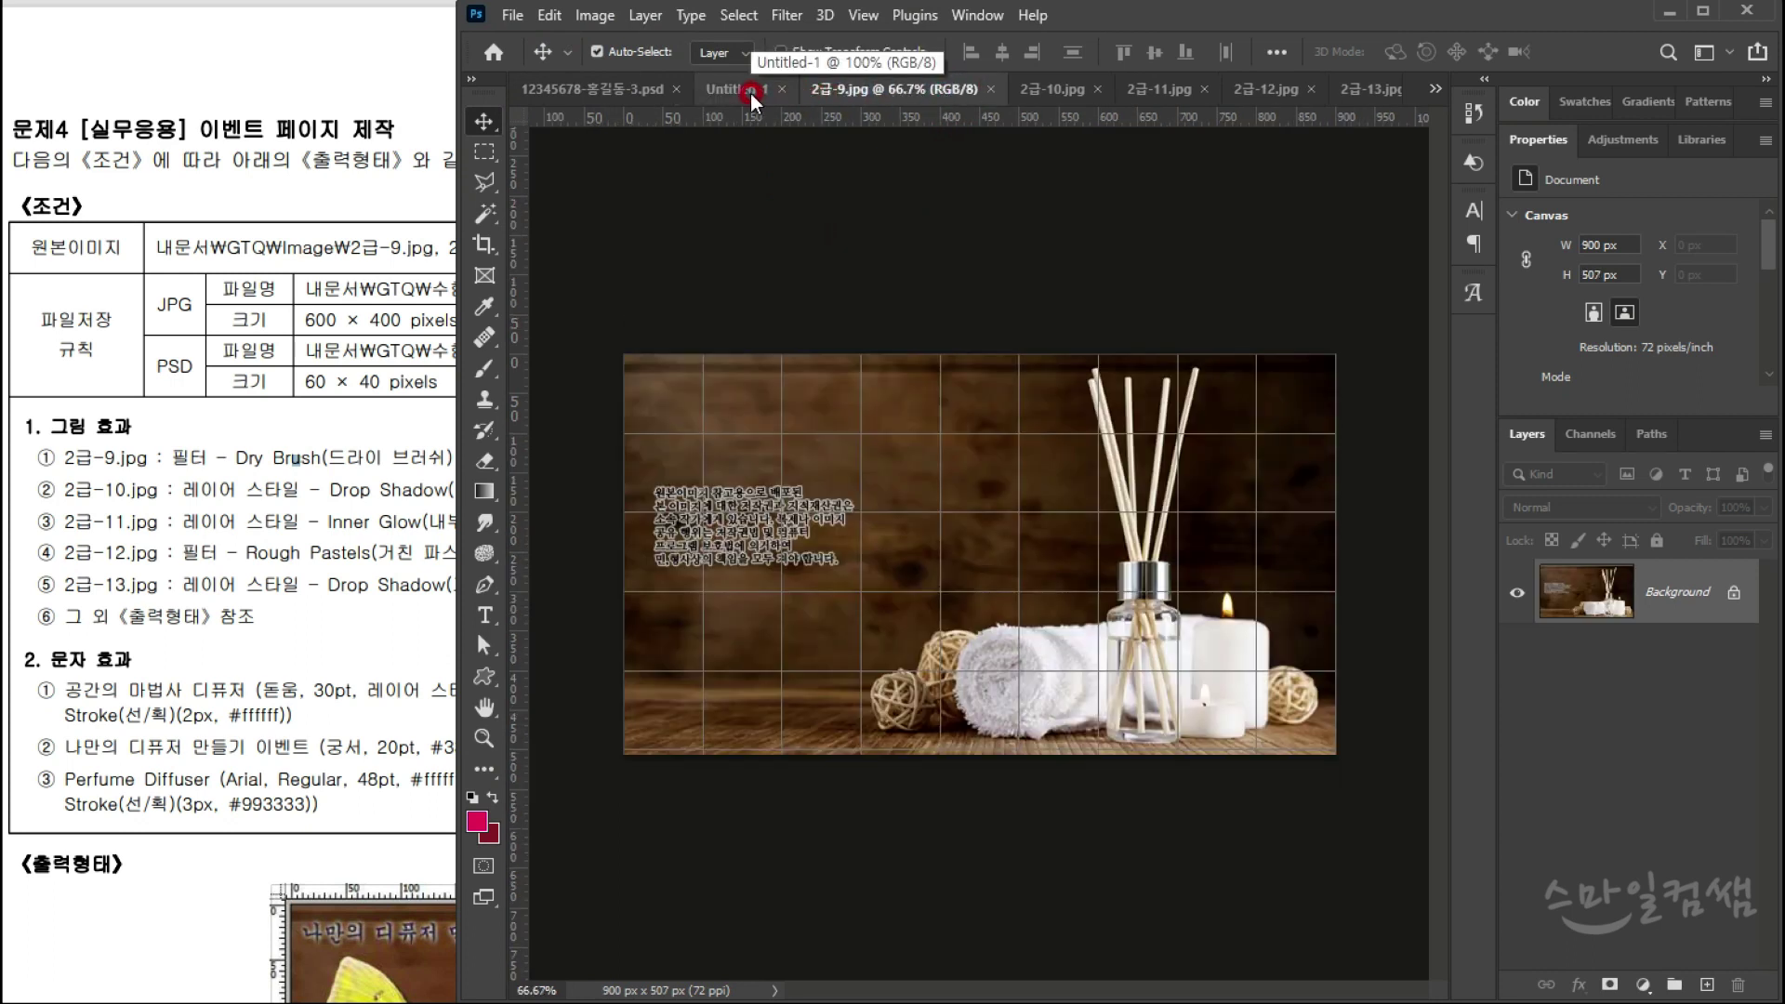
left_click(926, 362, "ctrl")
left_click_drag(967, 418, 763, 93)
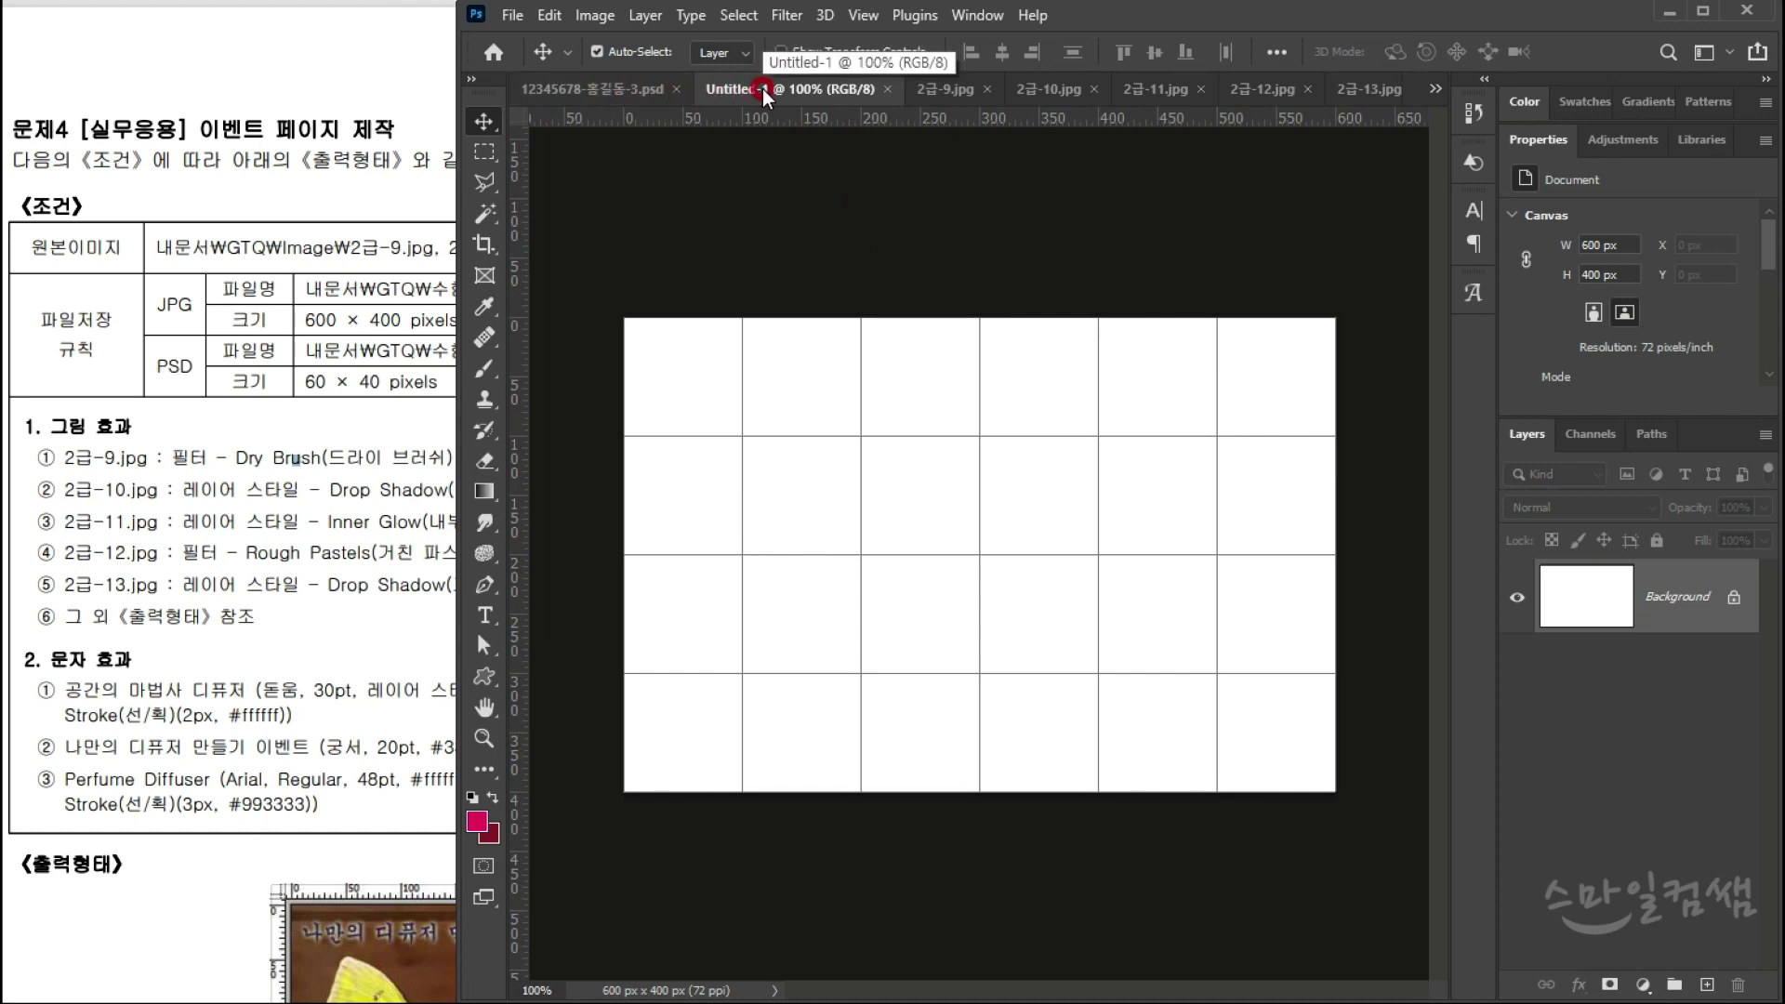
left_click_drag(764, 93, 764, 93)
Step: Save the new document as a PSD in the GTQ folder, named with the exam number, the examinee's name and the suffix -4
left_click(512, 15)
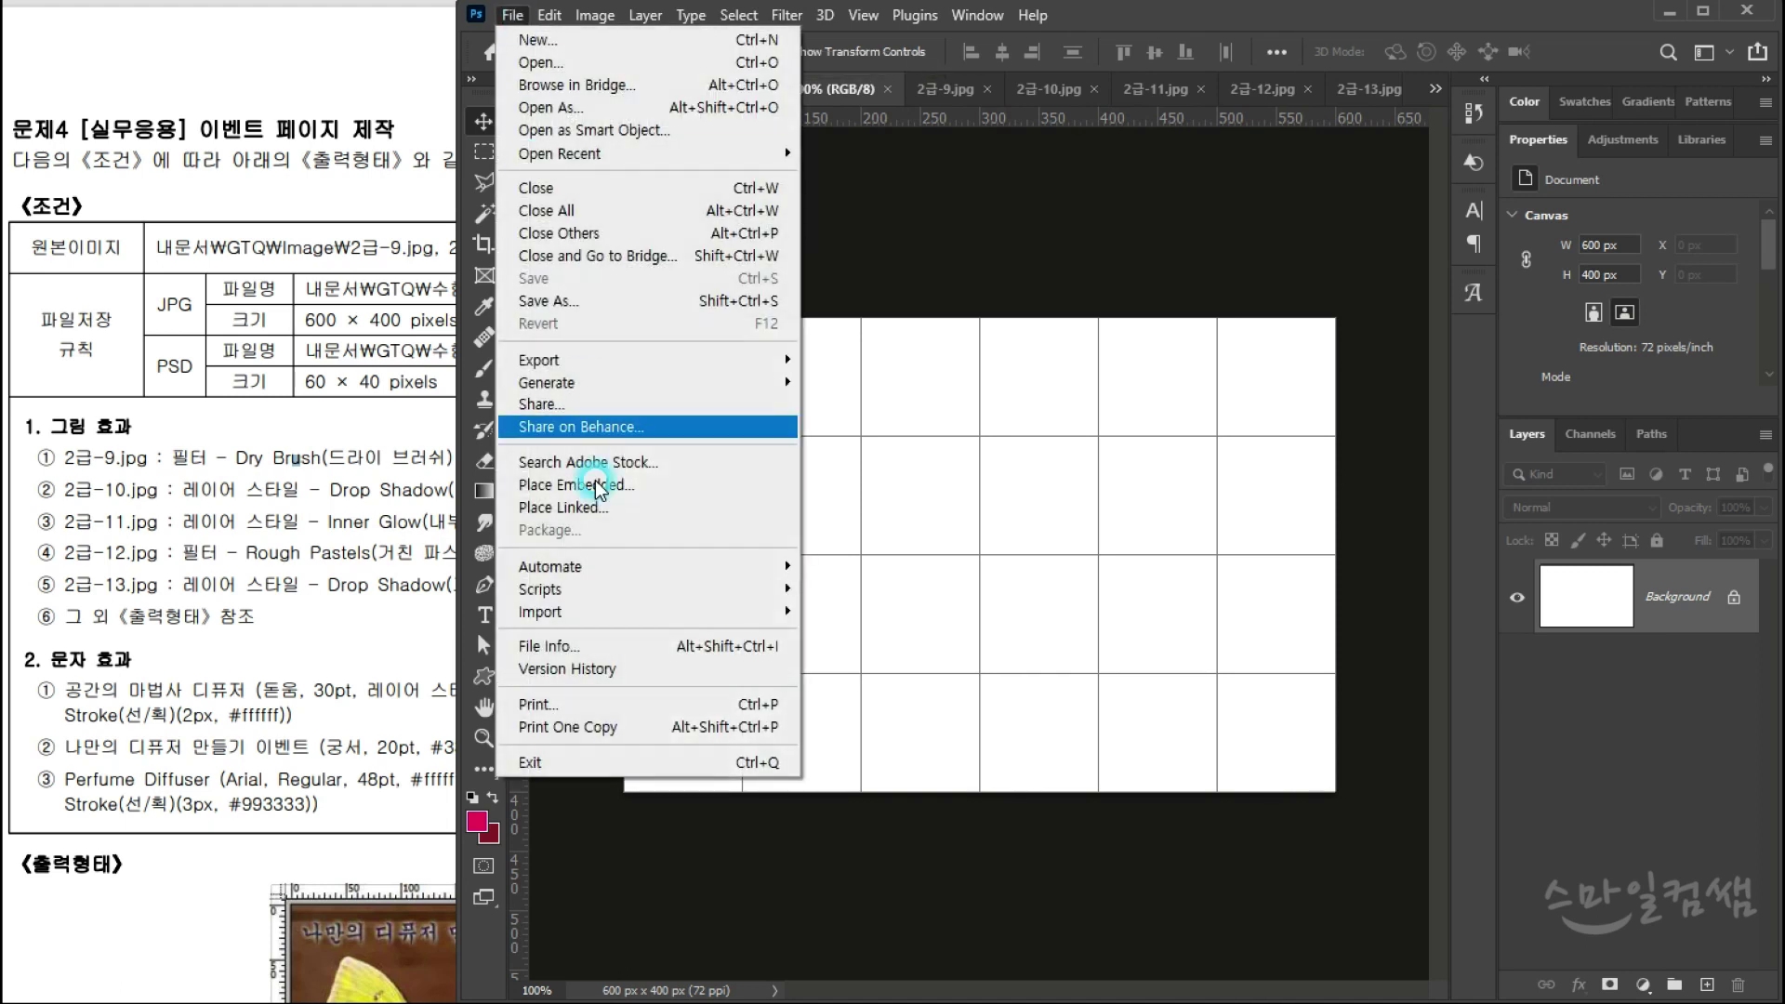
left_click(604, 300)
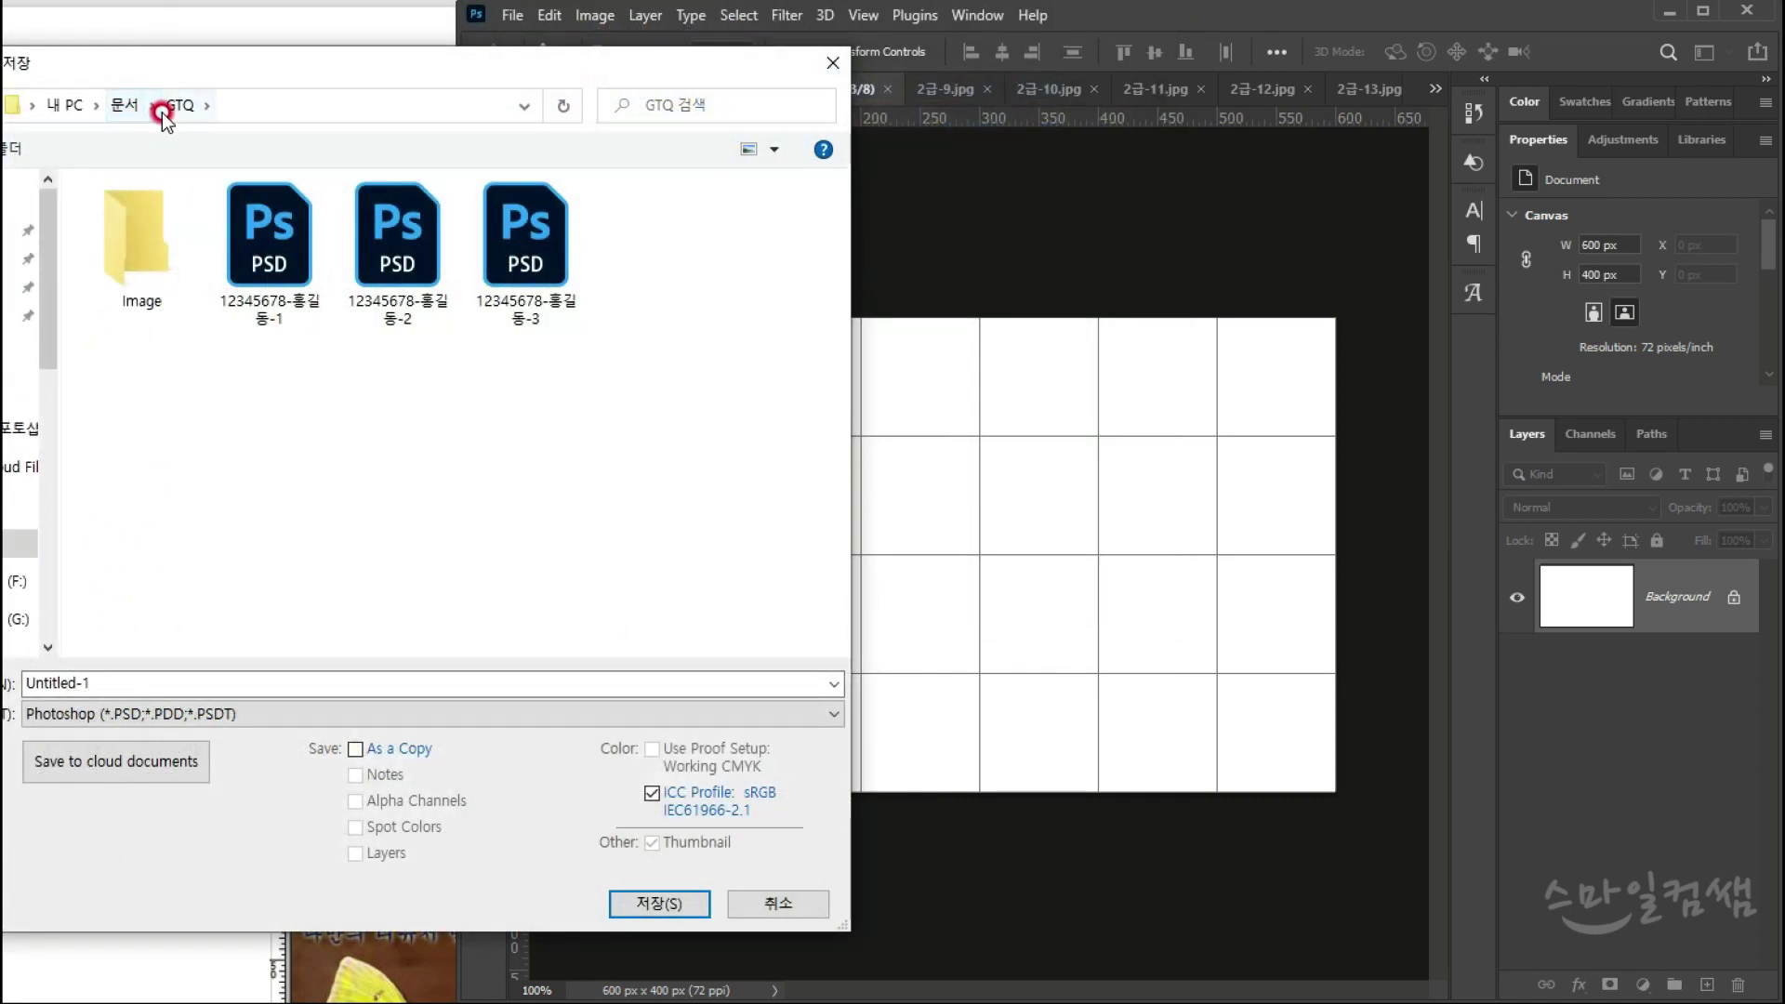
left_click(517, 270)
double_click(130, 681)
left_click(153, 683)
key("BackSpace")
type("45678-홍길동-4")
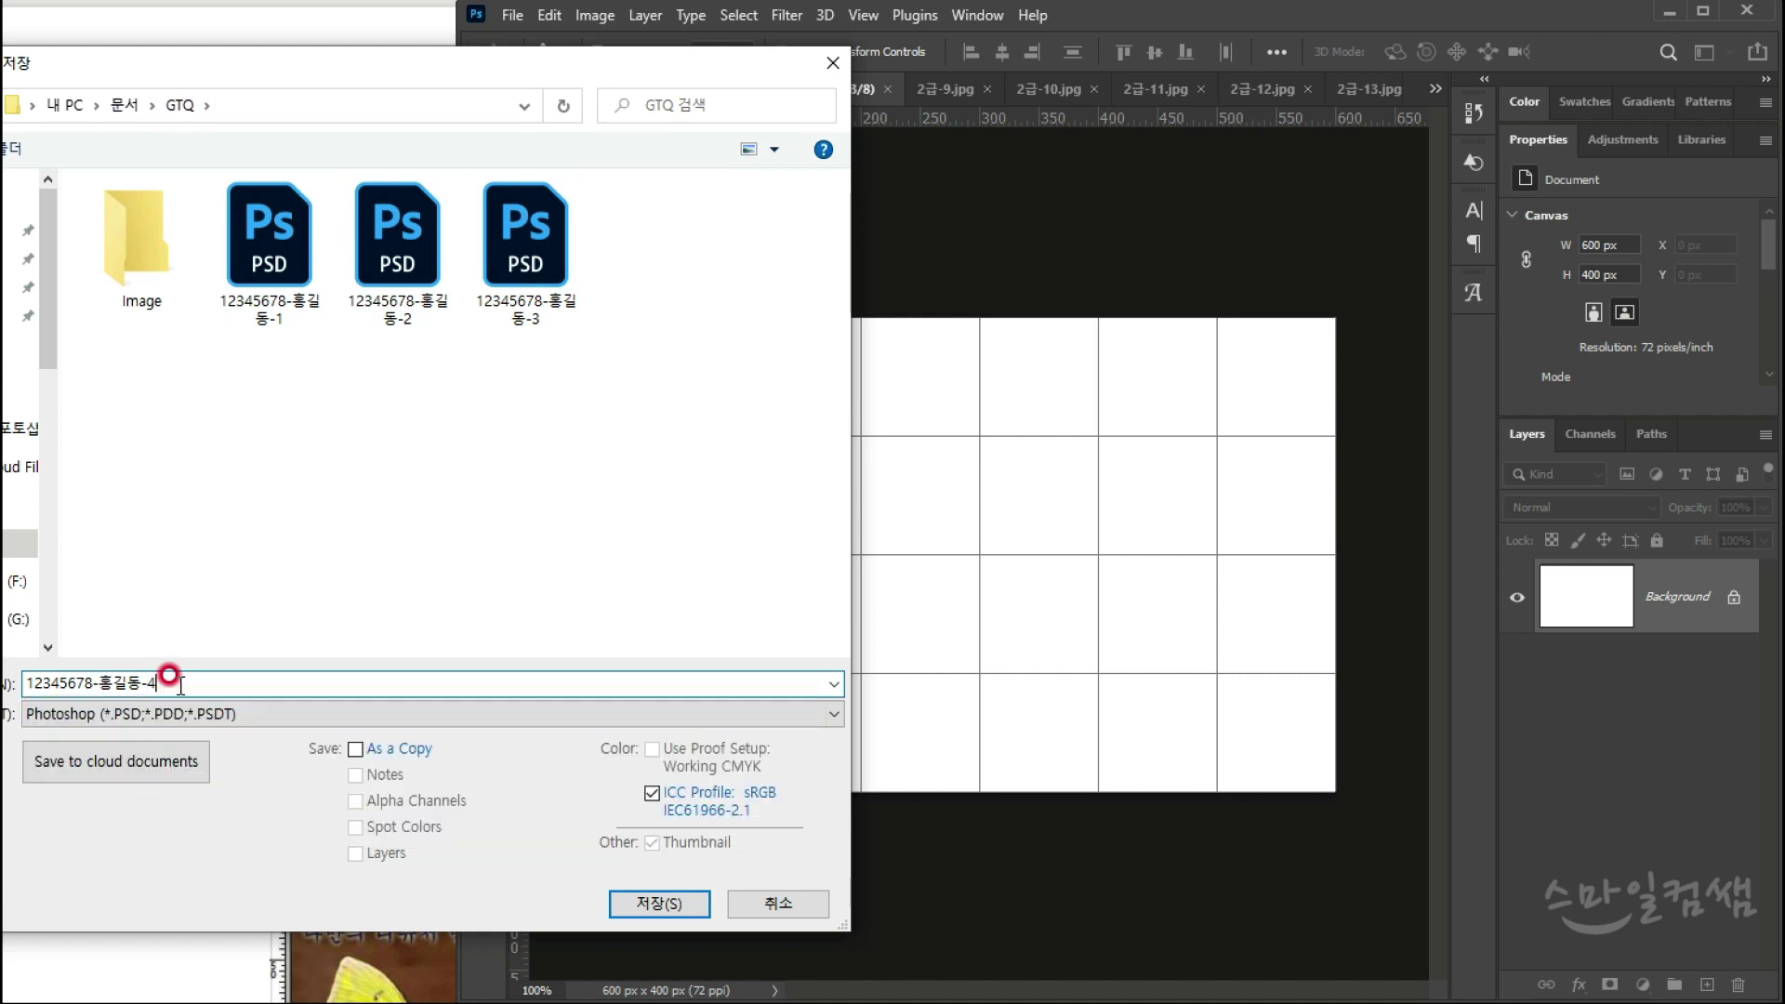
key("Return")
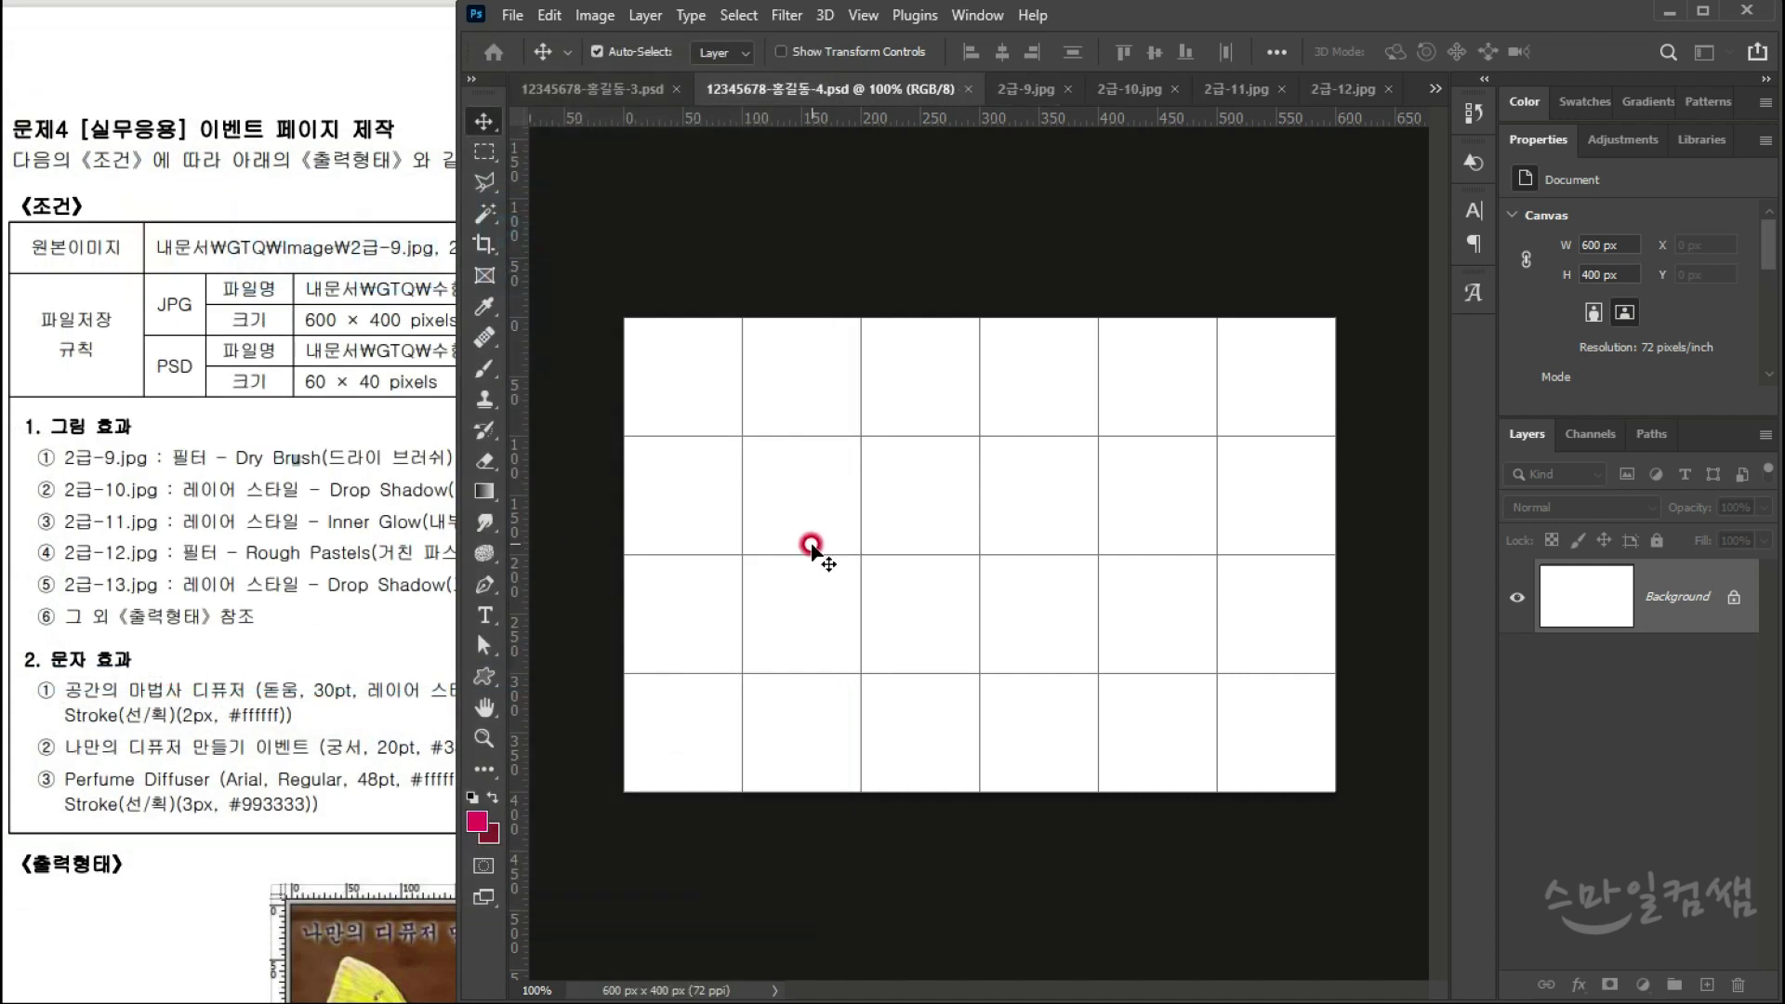
Step: Check the Dry Brush condition for 2급-9.jpg on the task sheet and close the separately opened 2급-9.jpg document
left_click(814, 90)
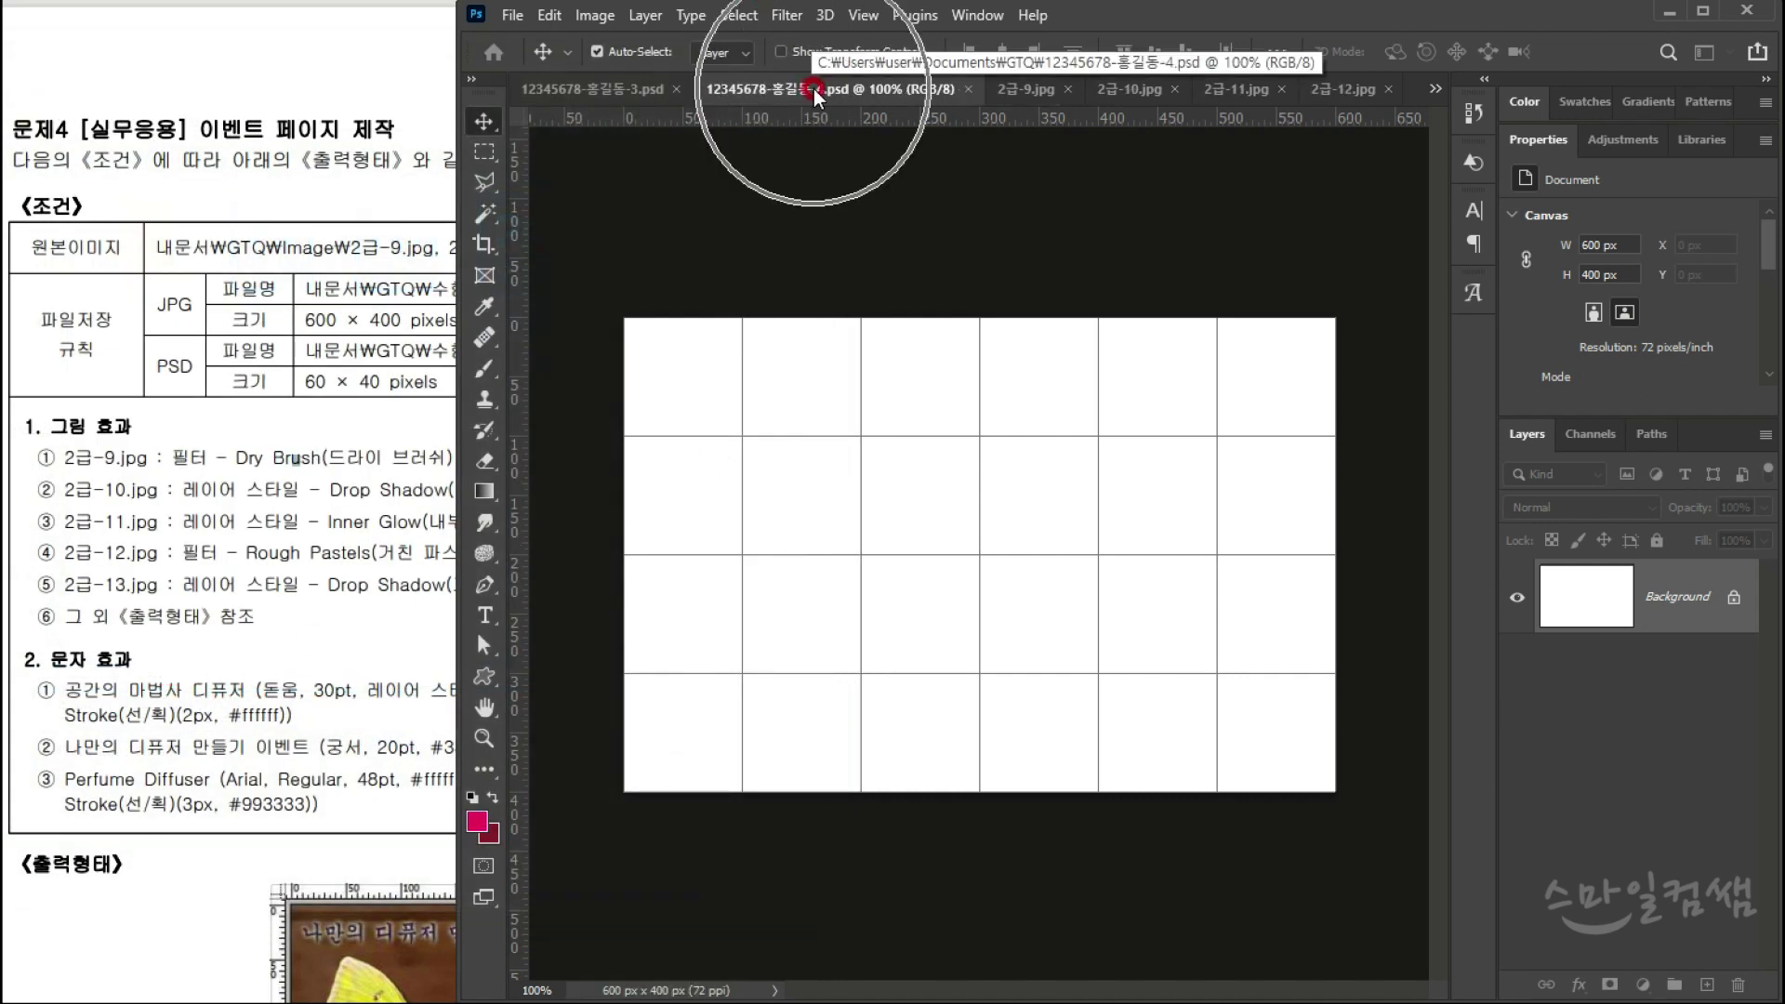
left_click(343, 414)
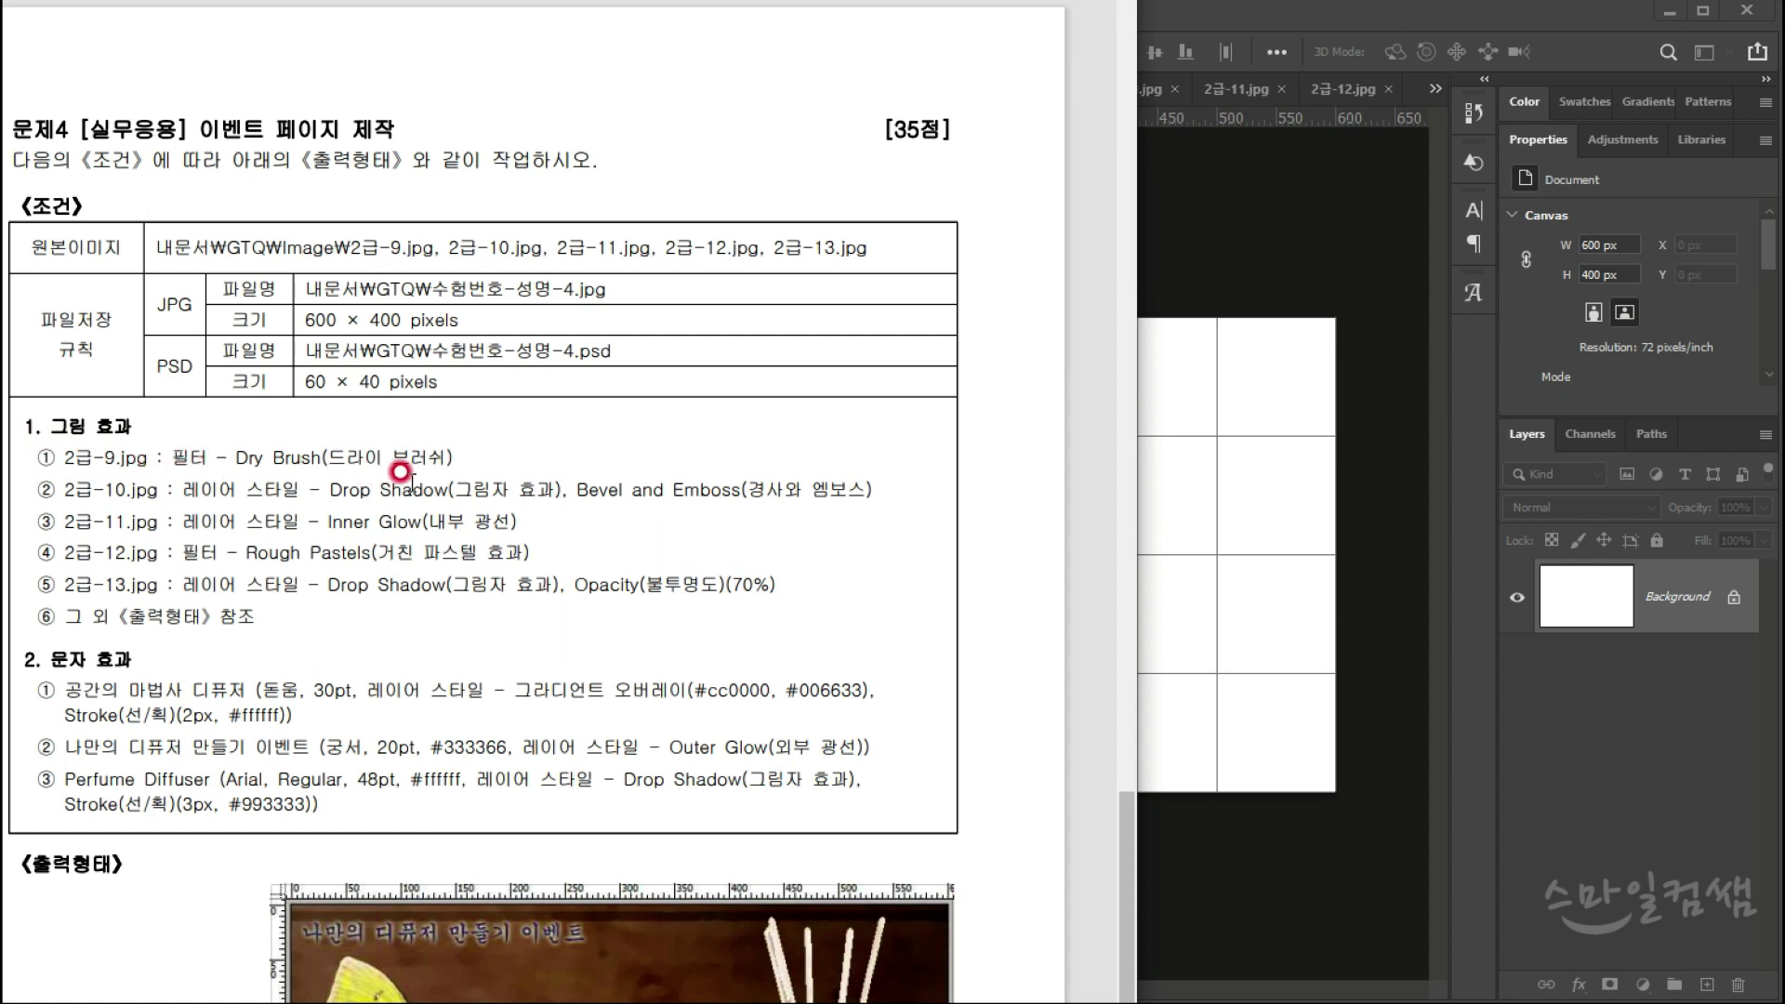
left_click(1223, 240)
left_click(1020, 90)
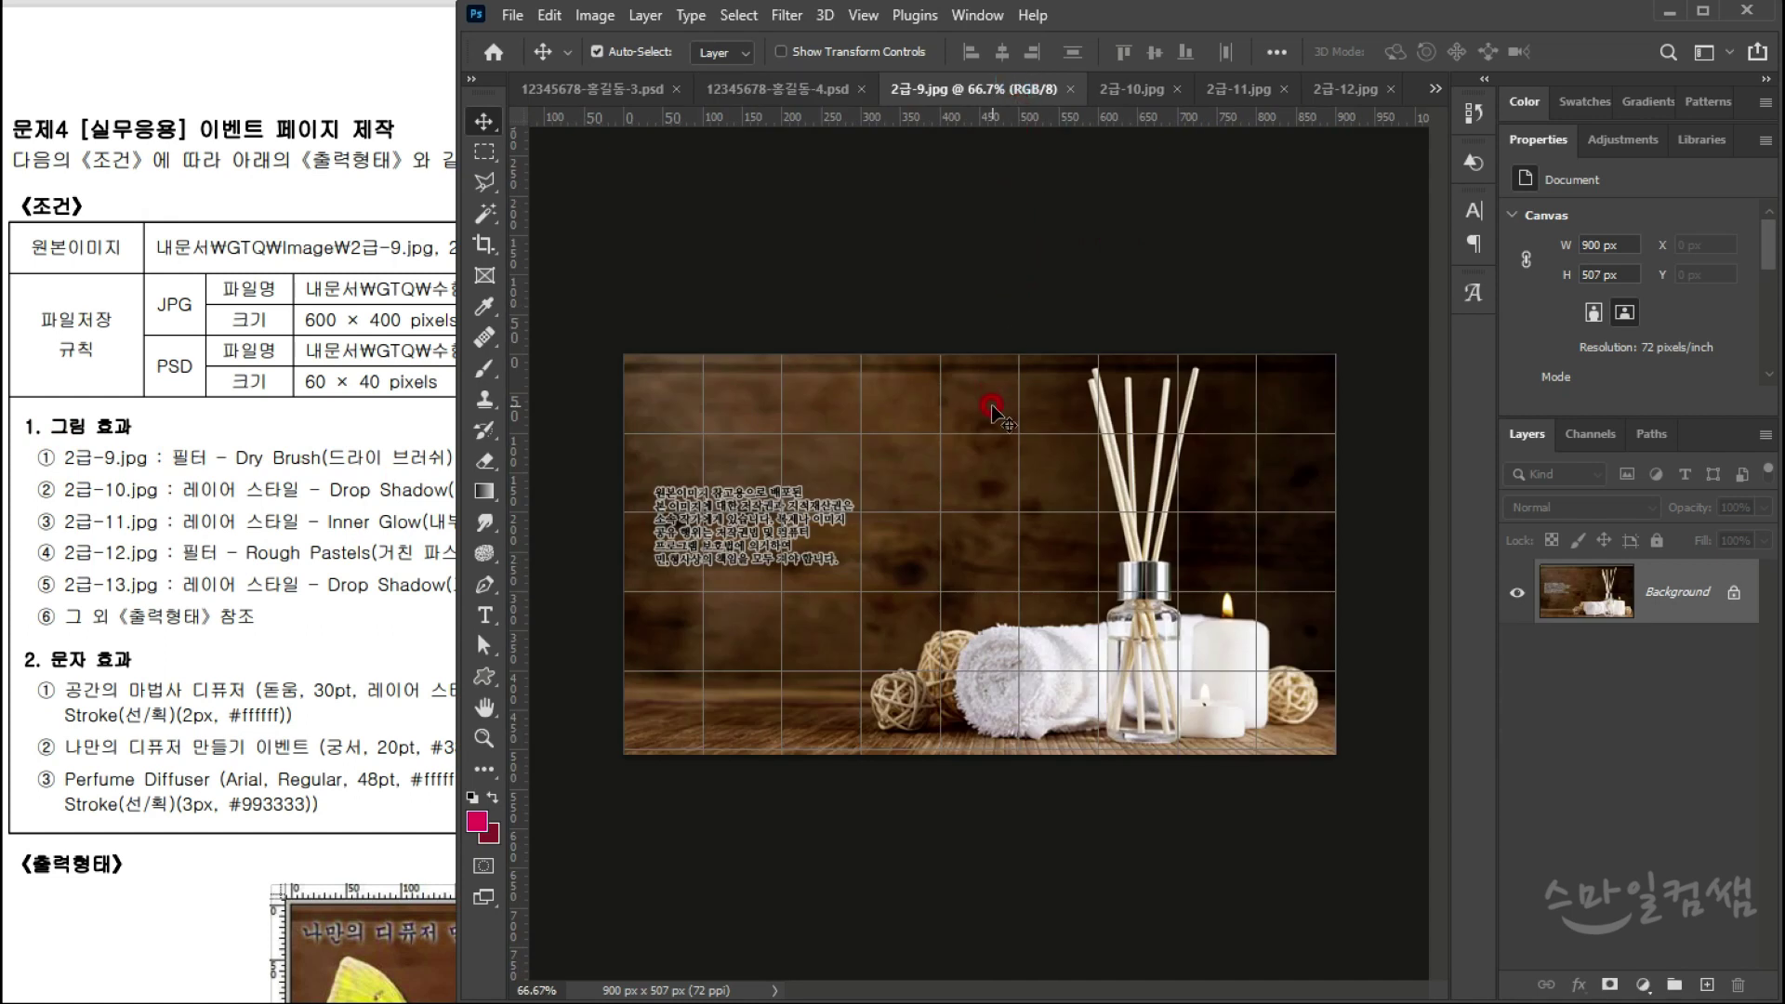
left_click(1071, 89)
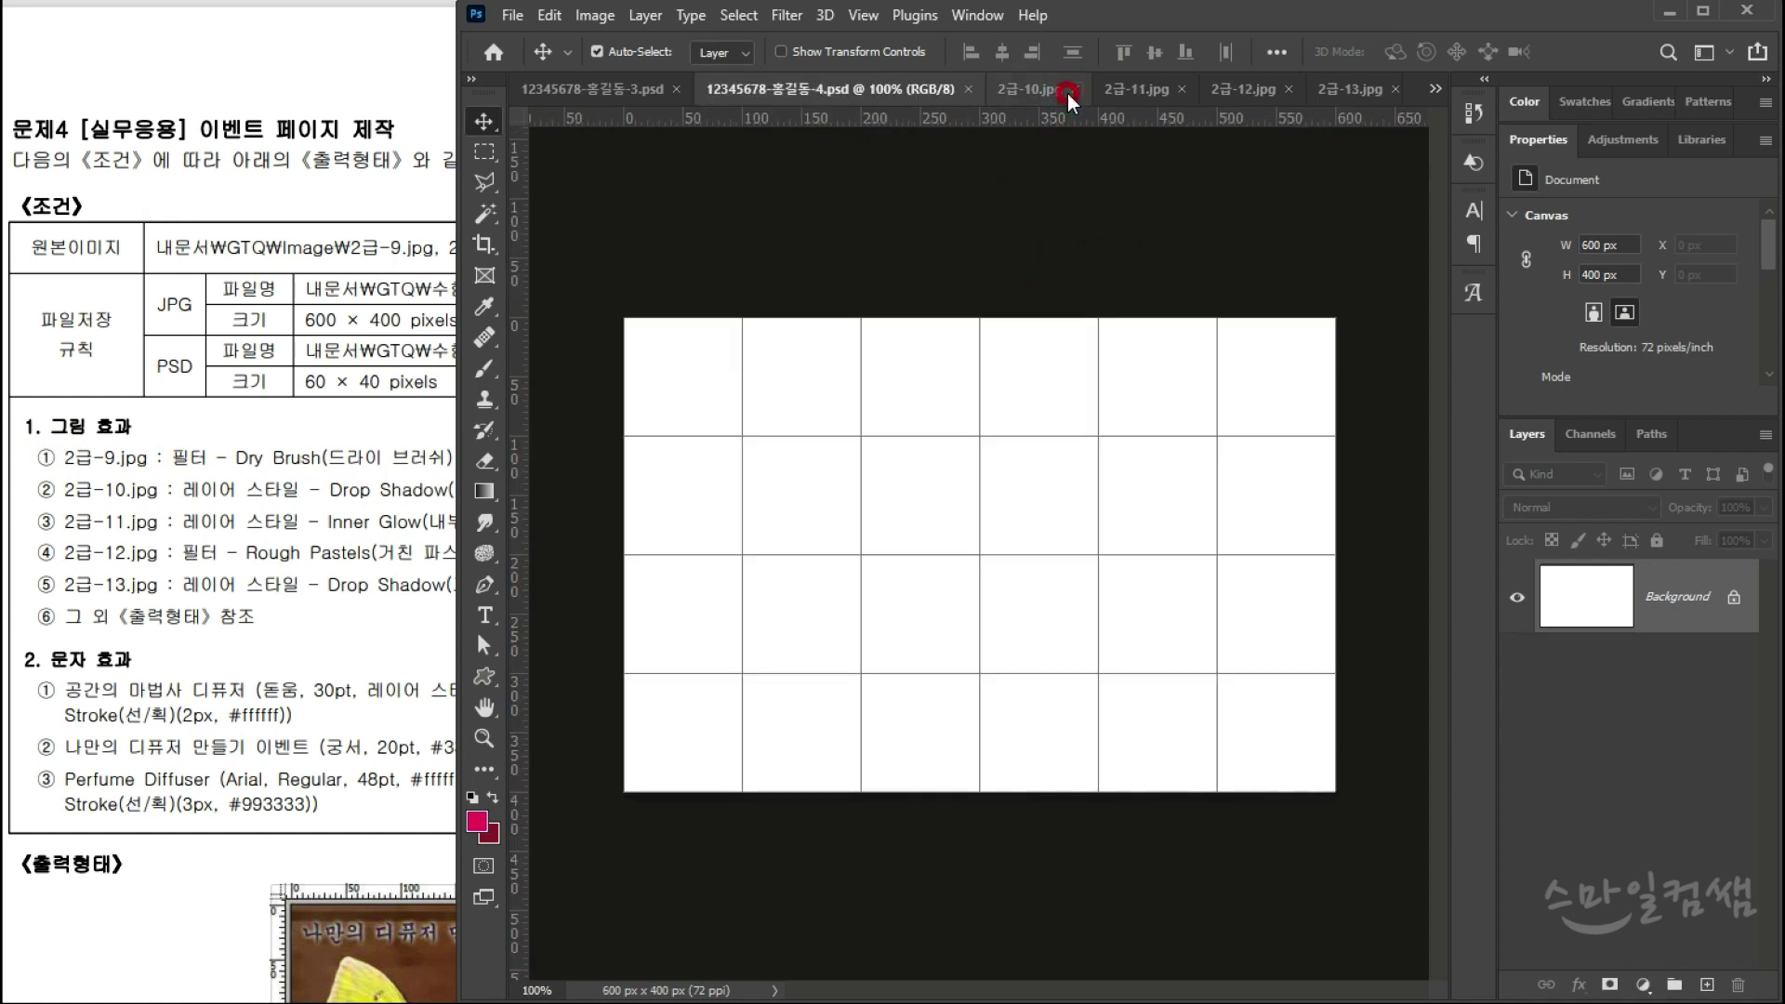
Step: Place the 2급-9.jpg image from the 소스파일 folder into the -4.psd document as a smart object
left_click_drag(314, 294, 356, 311)
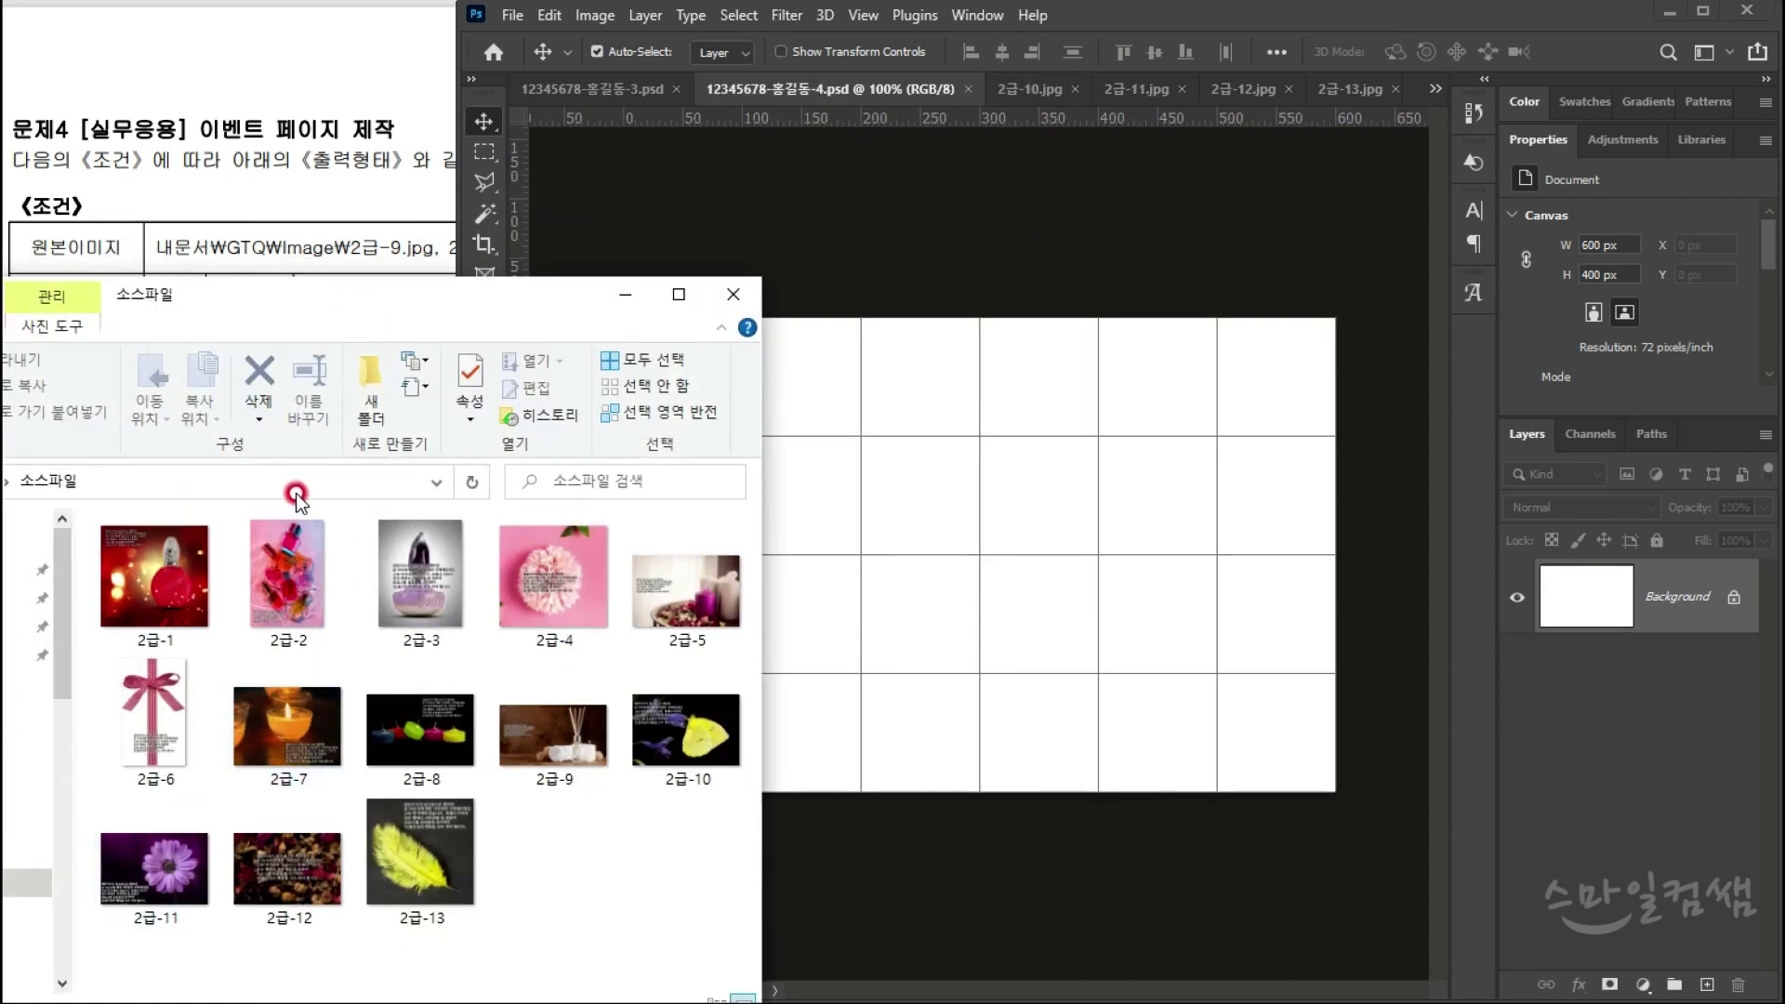
left_click(556, 739)
left_click_drag(592, 688, 907, 585)
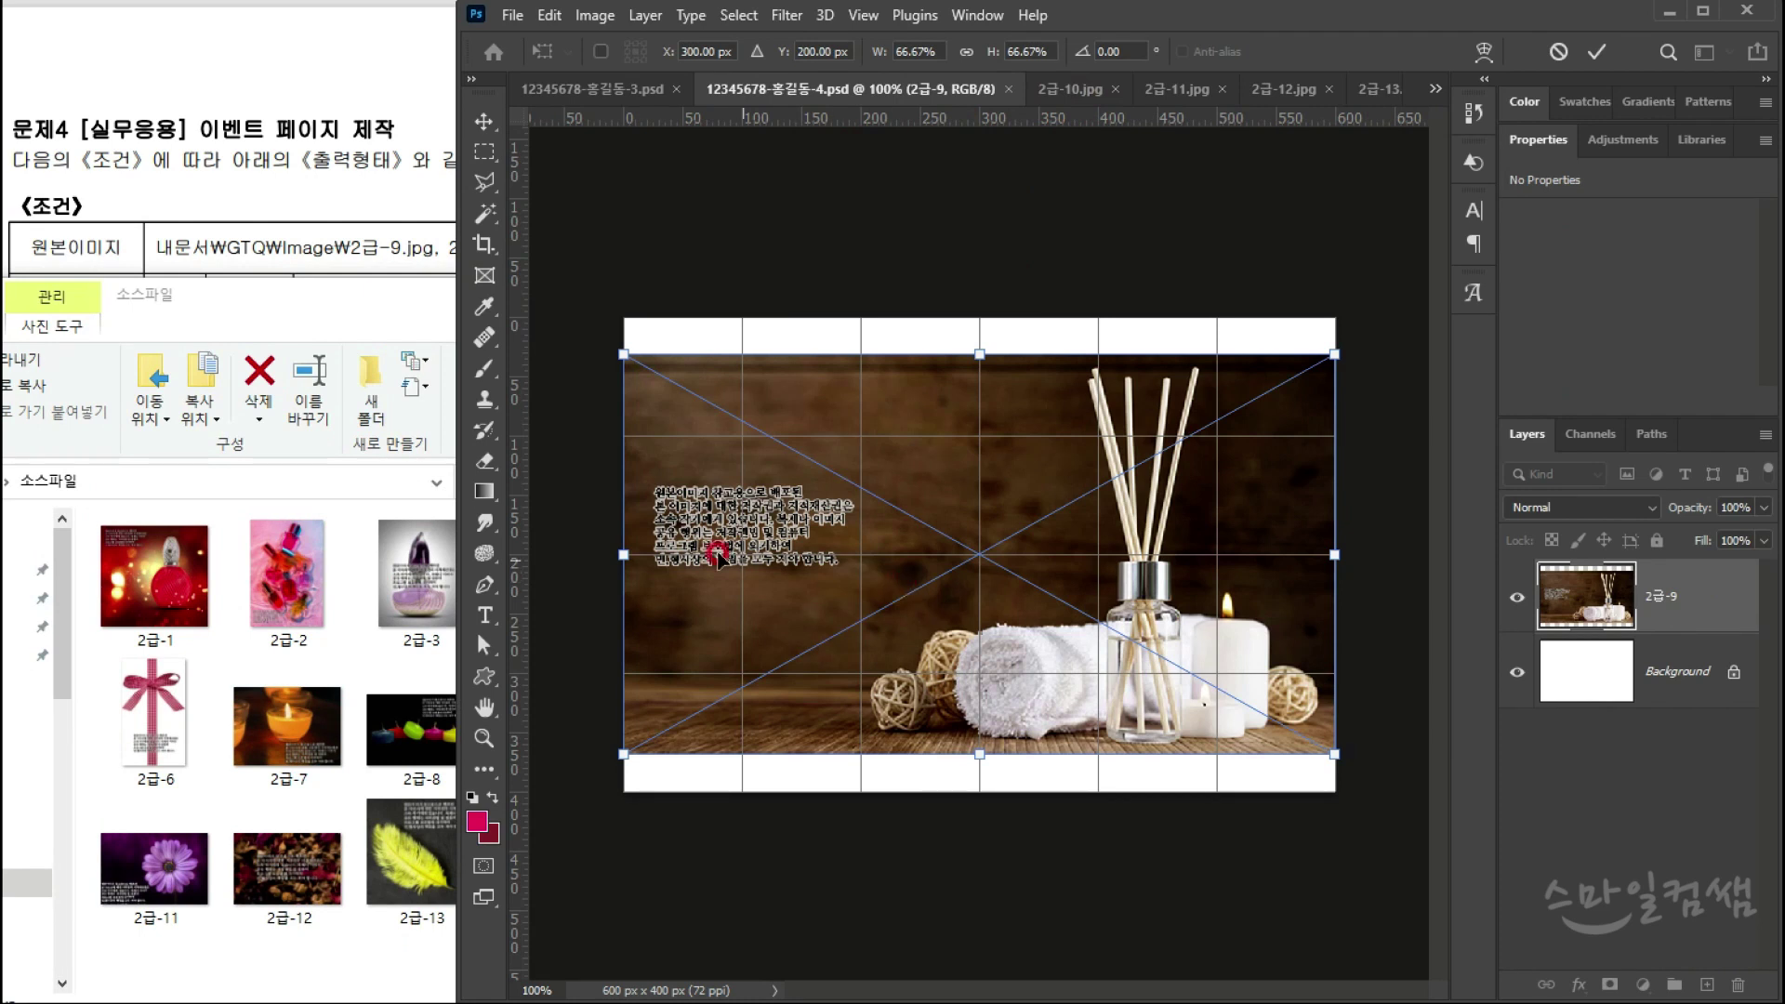
Step: Enlarge the placed 2급-9 image to about 81.67% and position it over the canvas like the background in the sample output
left_click(251, 302)
scroll(639, 818, "down", 1)
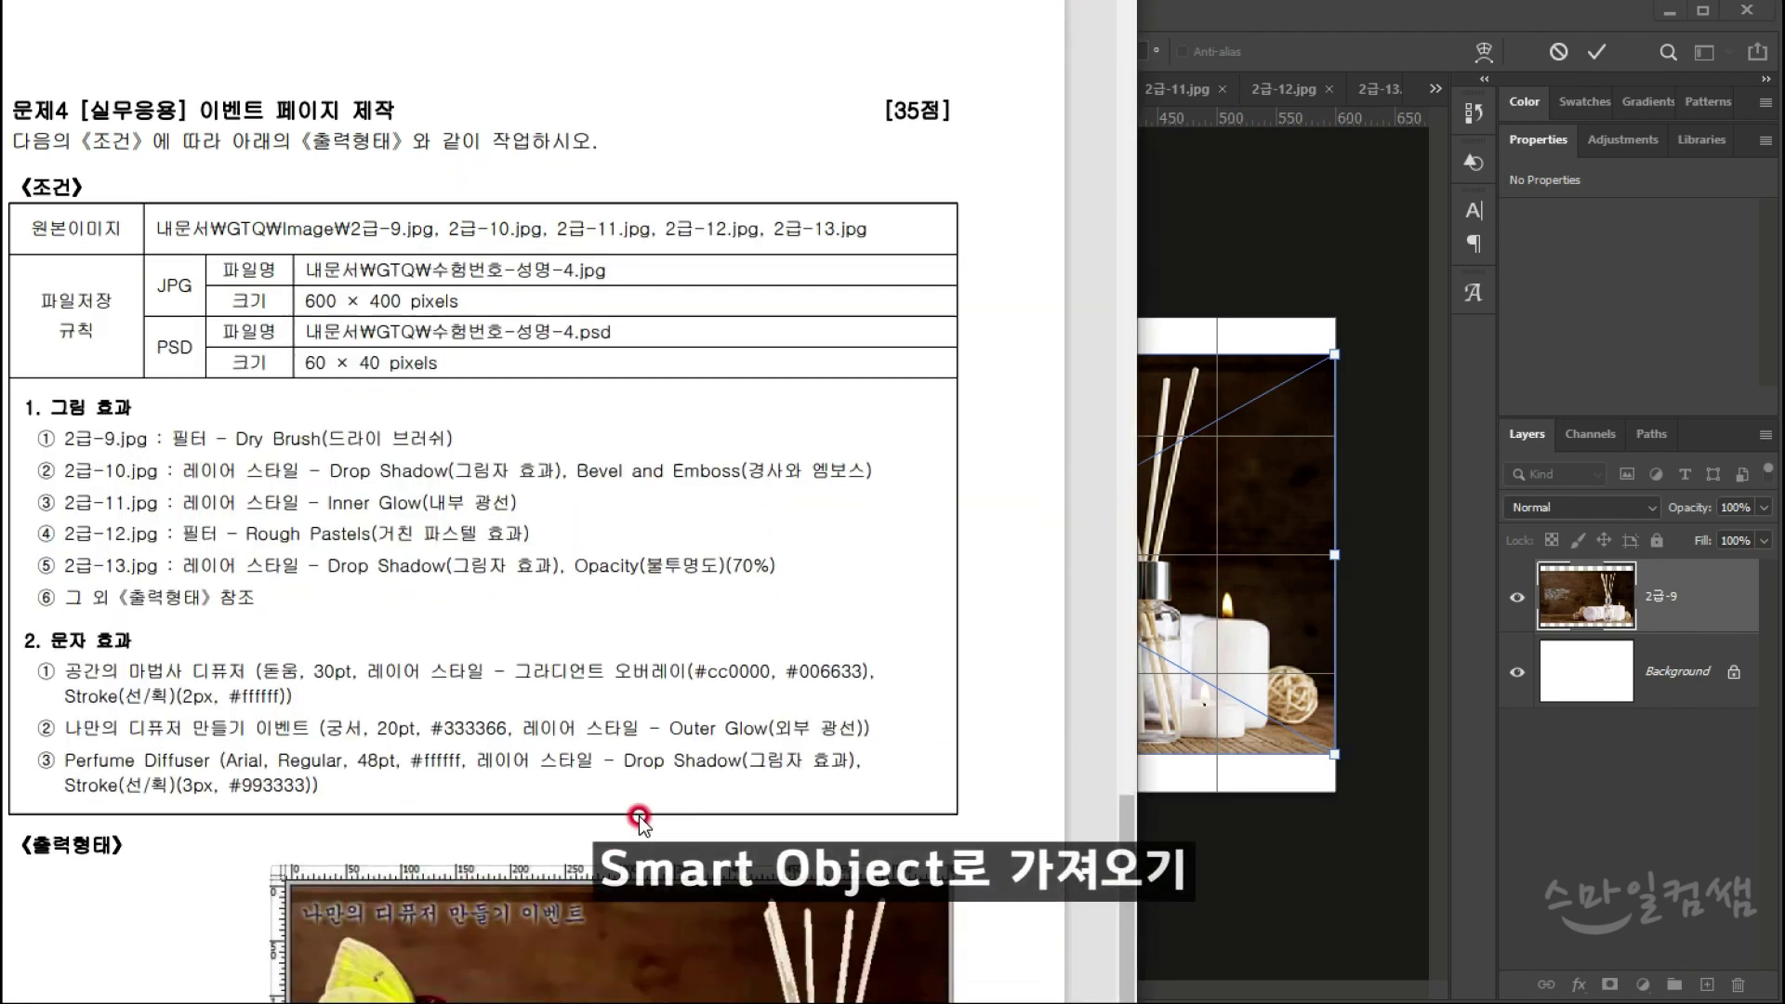
scroll(639, 818, "down", 4)
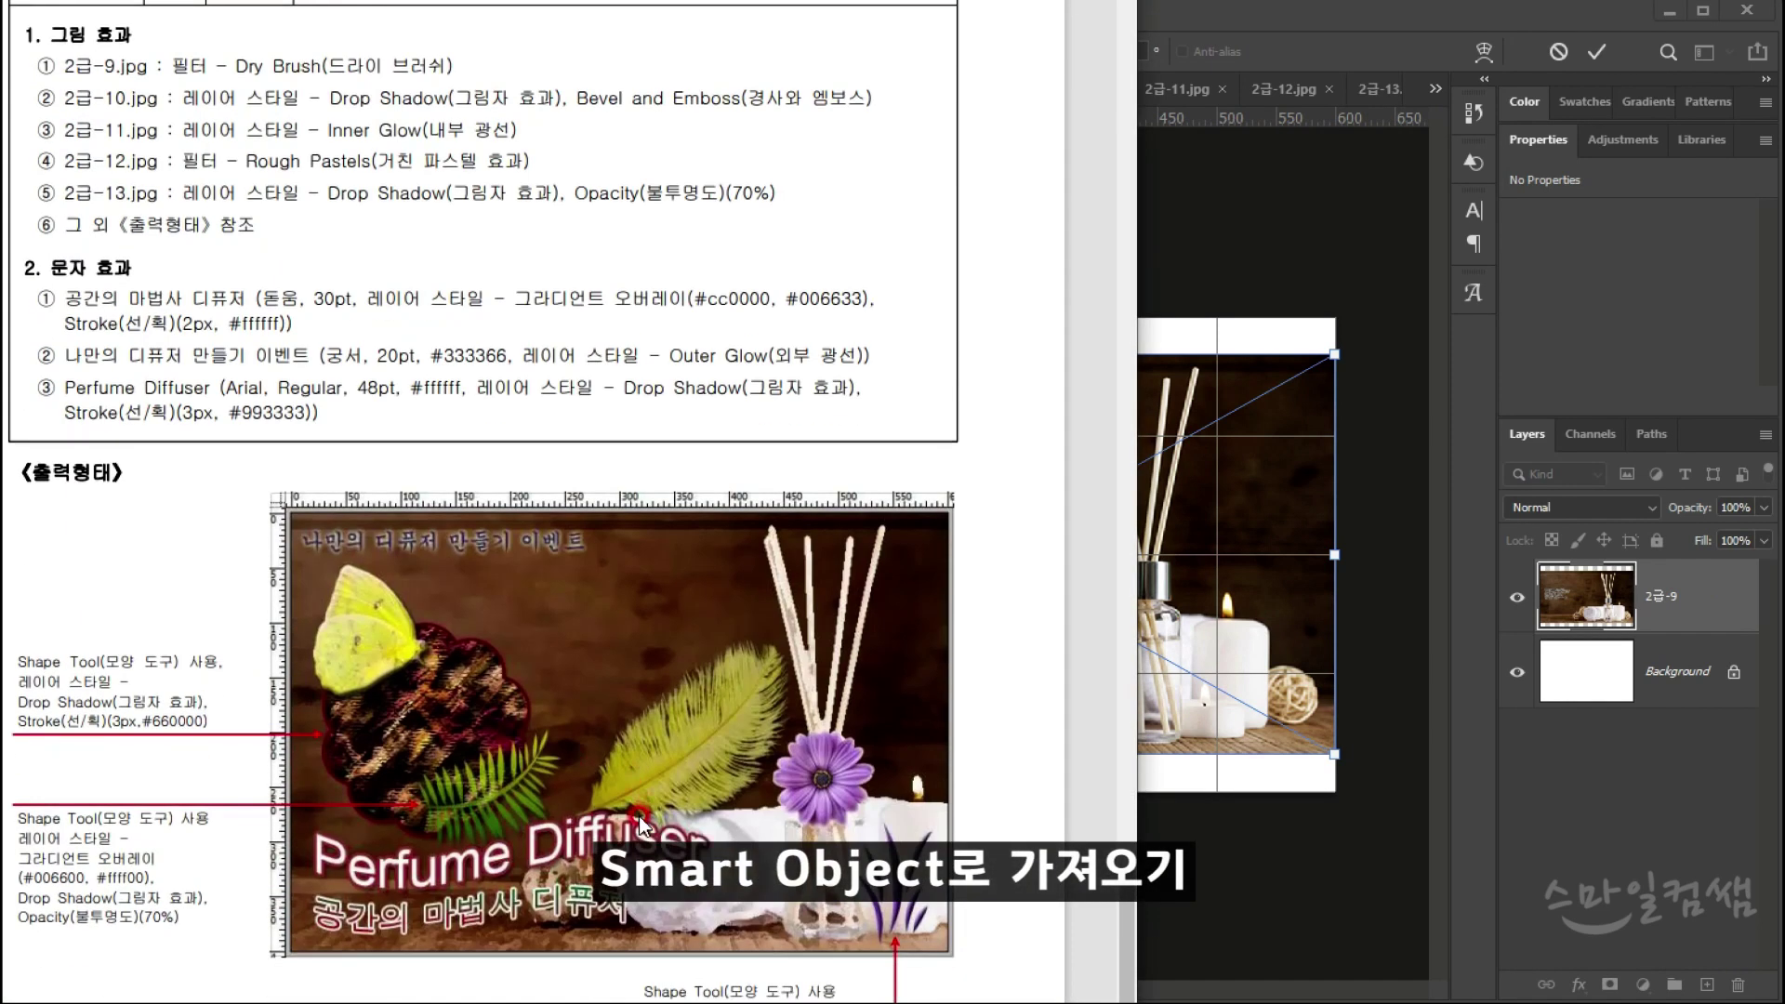
left_click(1246, 861)
left_click_drag(613, 349, 486, 191)
left_click_drag(979, 439, 1018, 485)
left_click(329, 619)
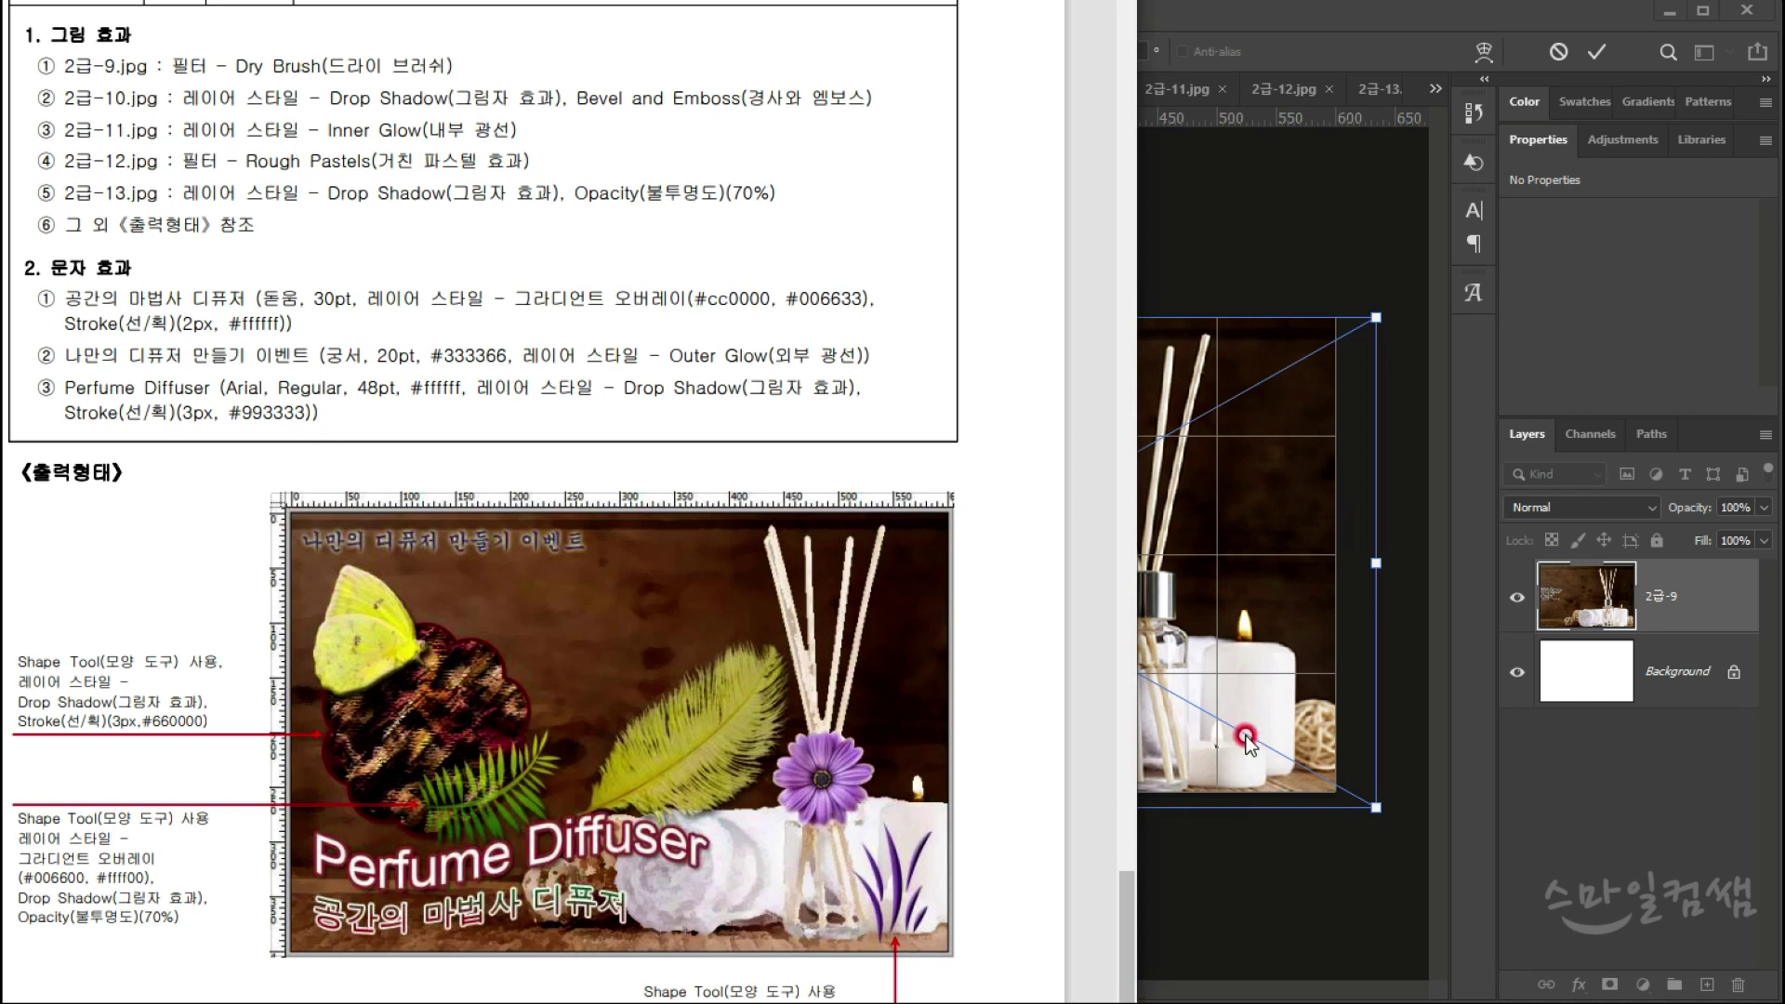
left_click(1299, 723)
mouse_move(1300, 723)
left_mouse_down()
mouse_move(1303, 701)
mouse_move(1302, 725)
left_mouse_up()
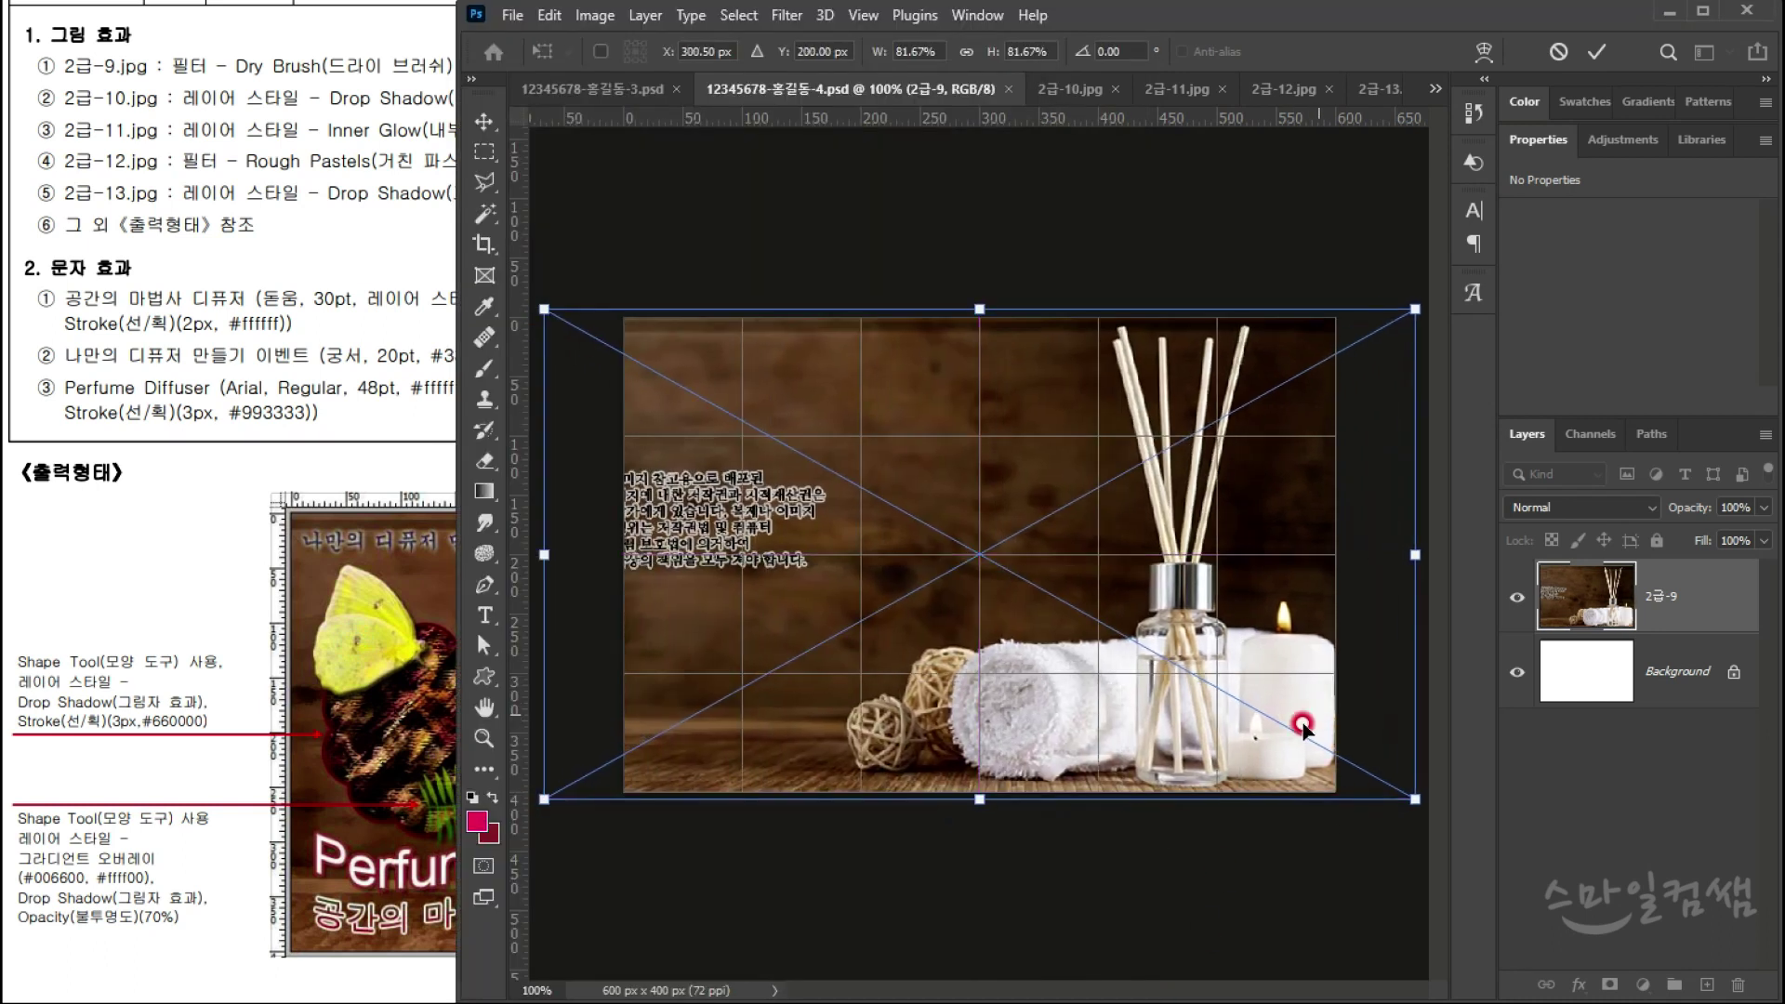
Step: Compare with the sample output, reduce the 2급-9 image to about 80.76% from its upper-left corner and commit the placement
left_click(431, 762)
left_click(667, 796)
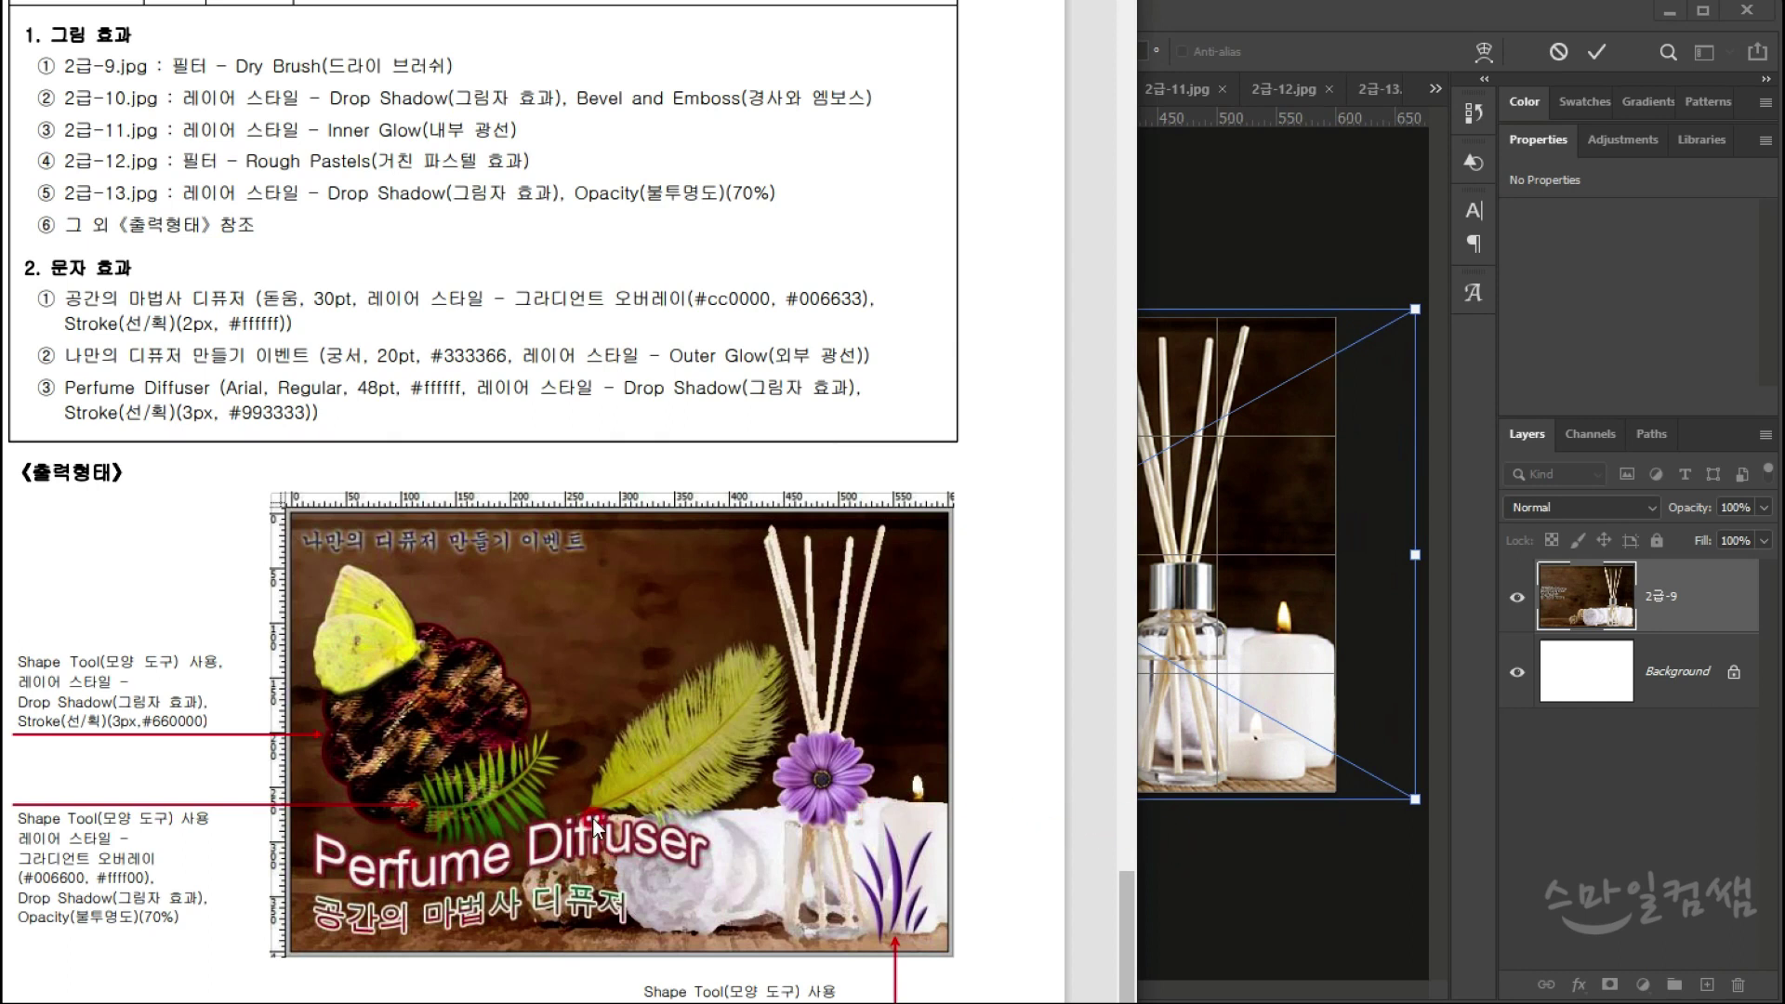
left_click(1297, 559)
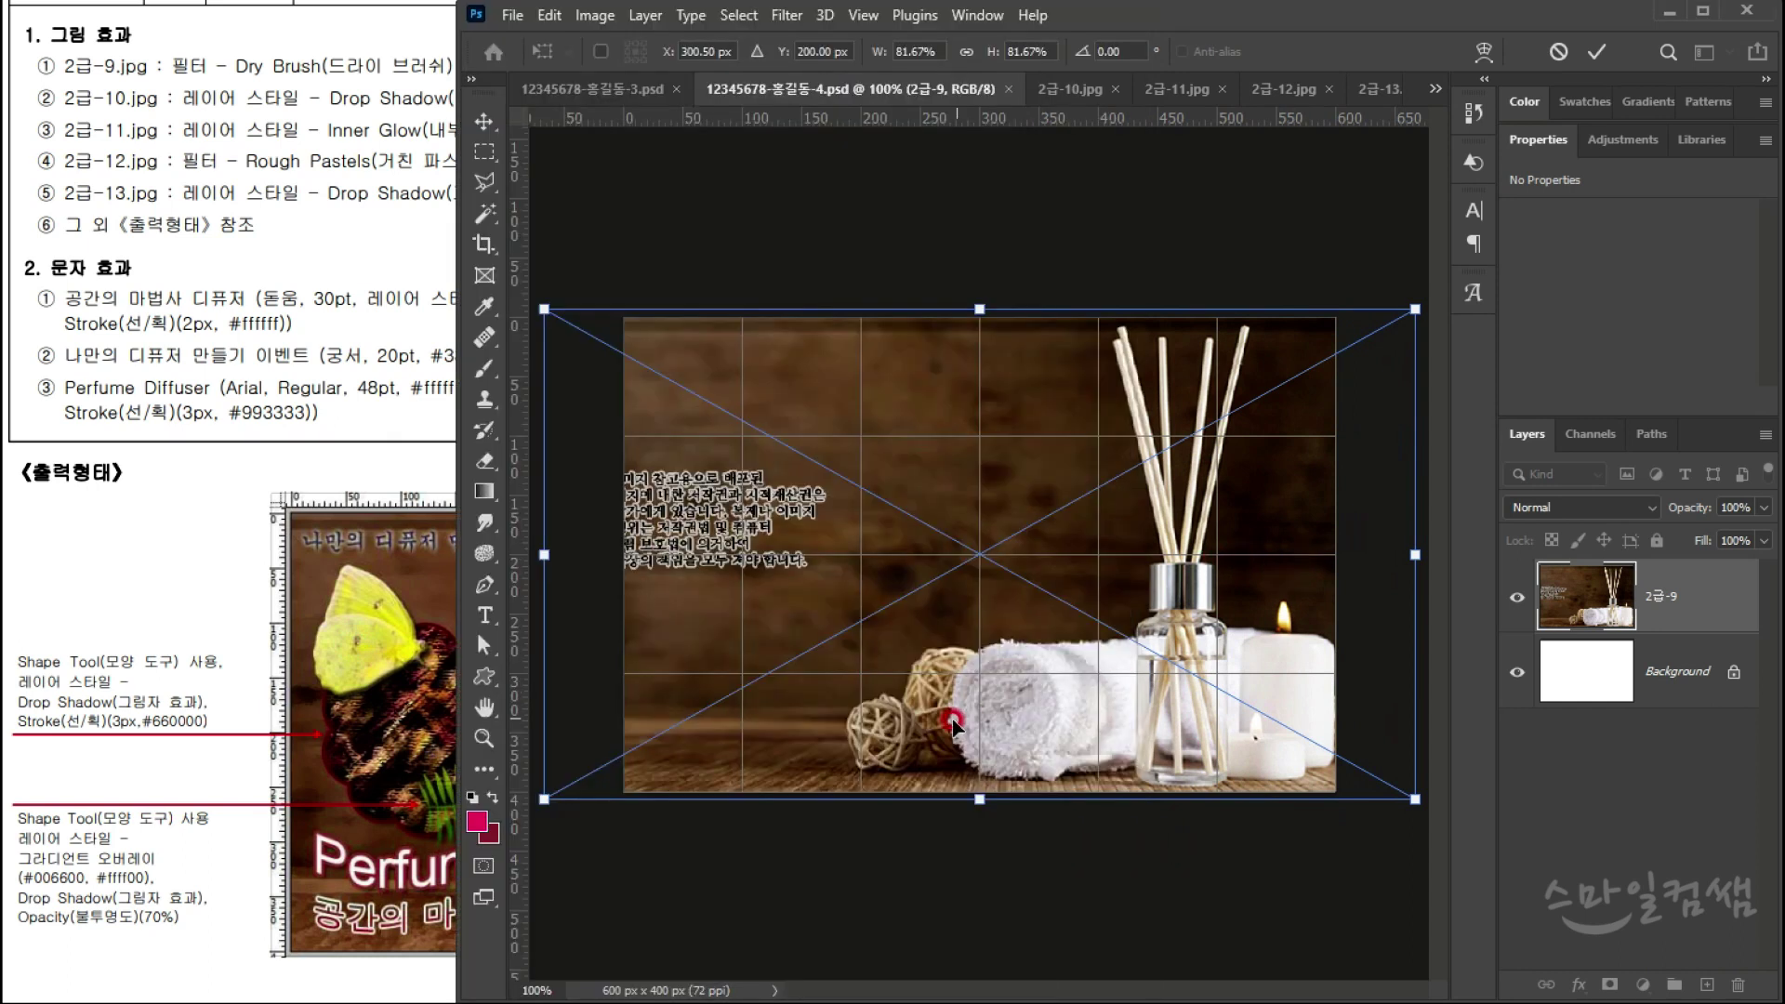
left_click_drag(536, 297, 552, 306)
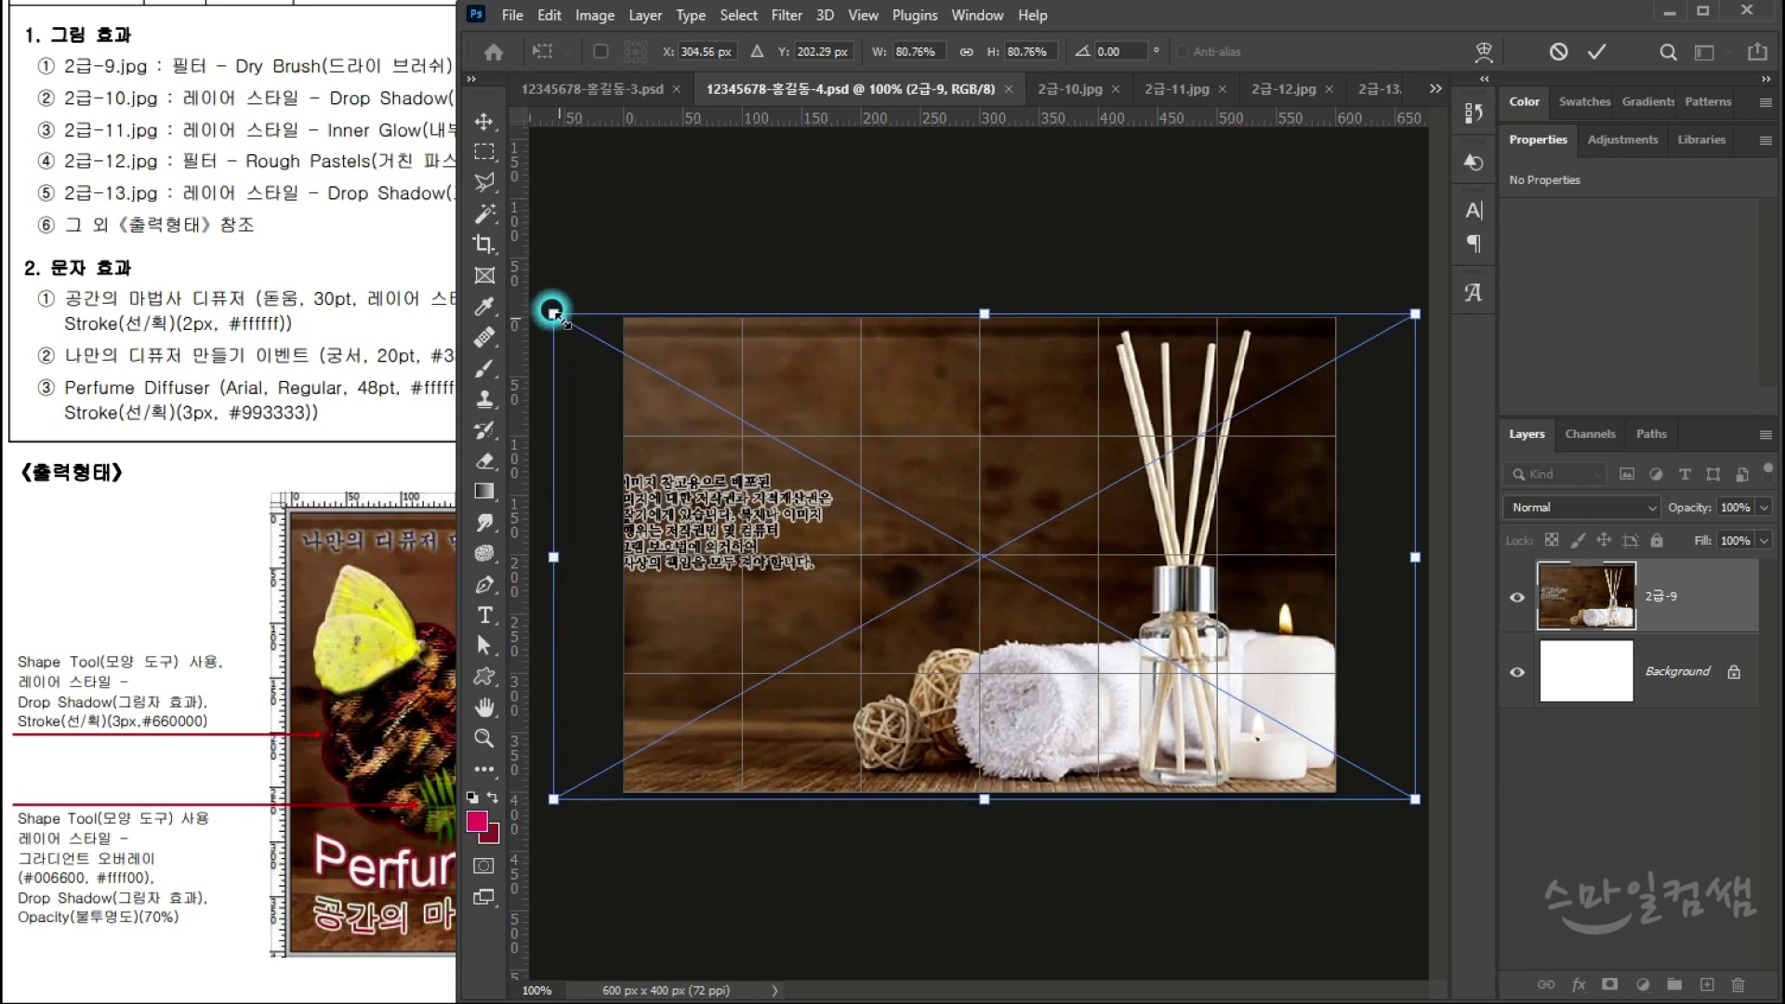
double_click(992, 456)
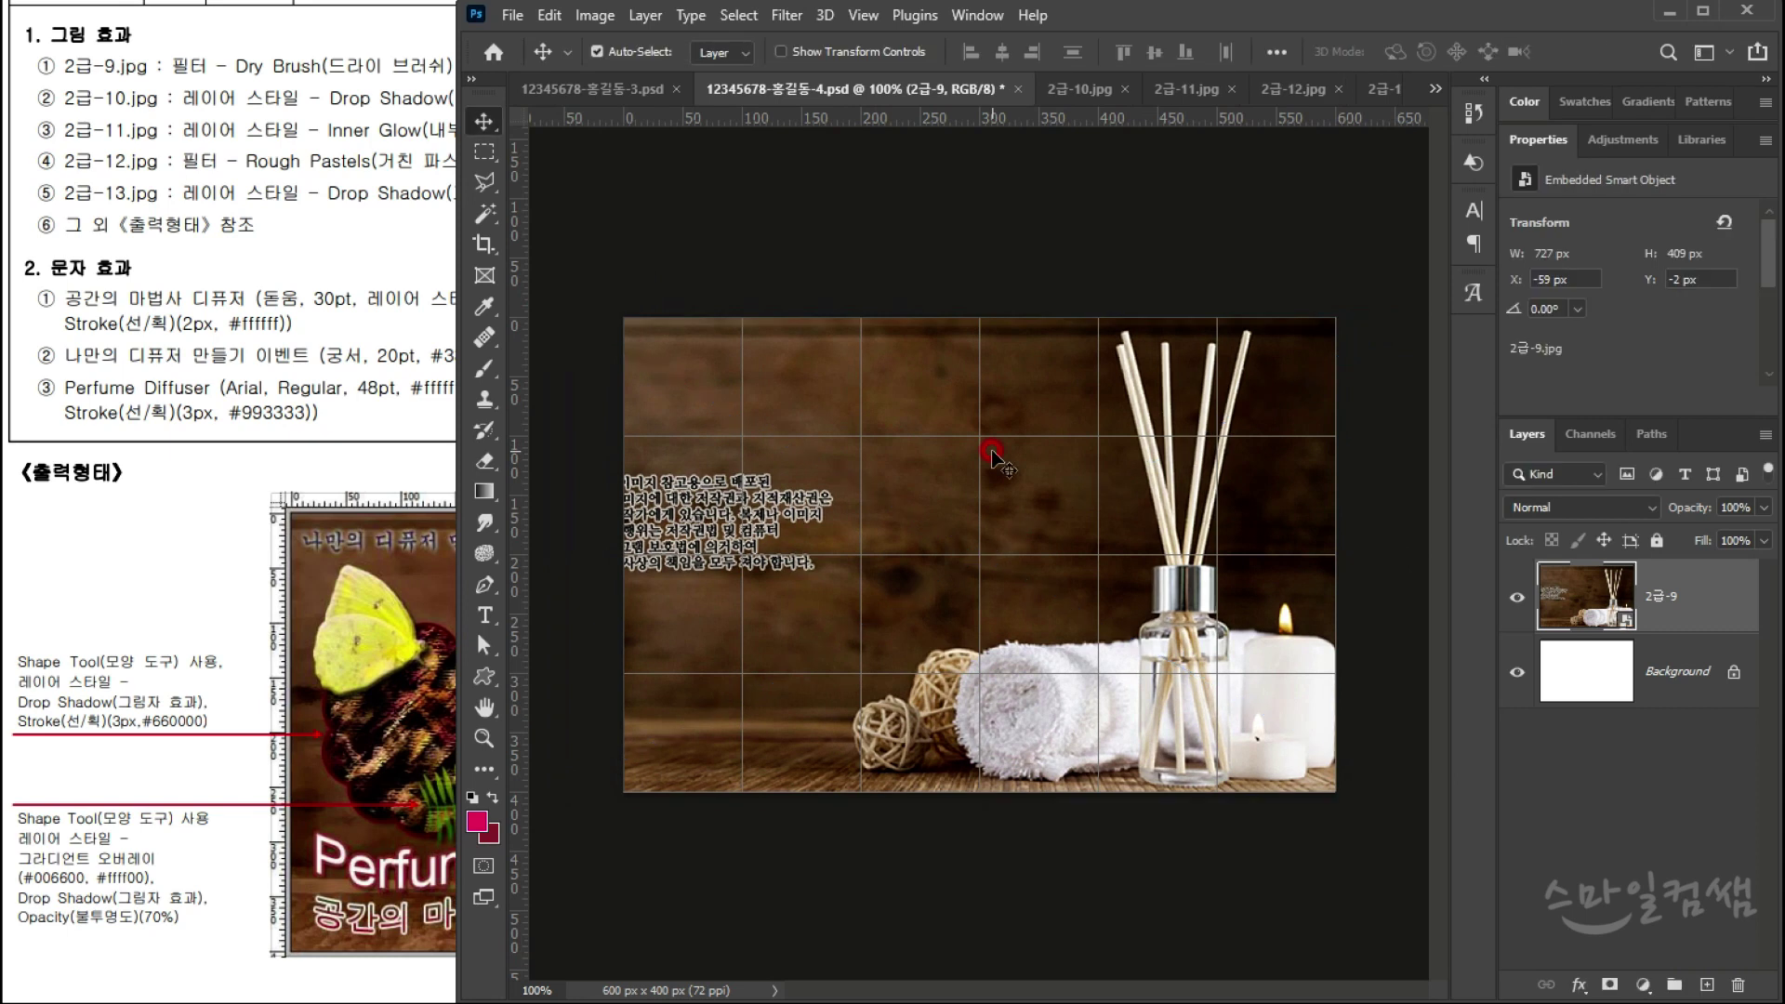
Step: Apply the Artistic Dry Brush filter from the Filter Gallery to the 2급-9 smart object layer
left_click(1597, 619)
left_click(410, 652)
left_click(1243, 801)
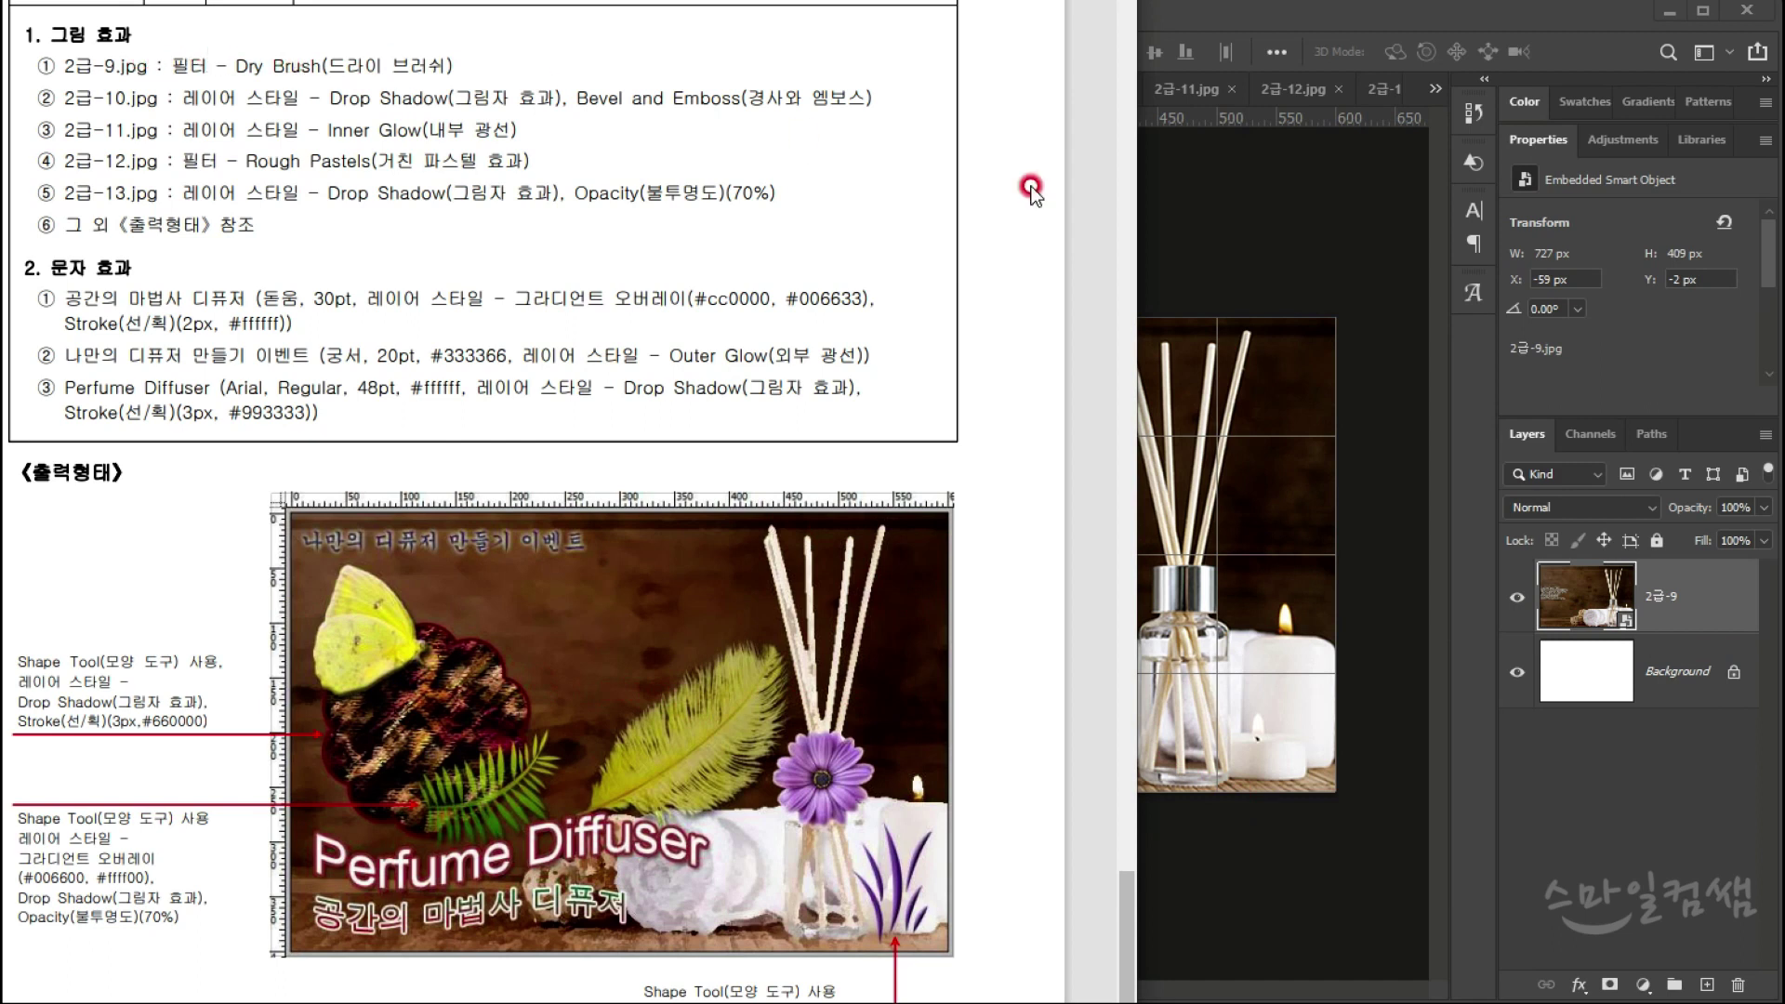
left_click(1297, 273)
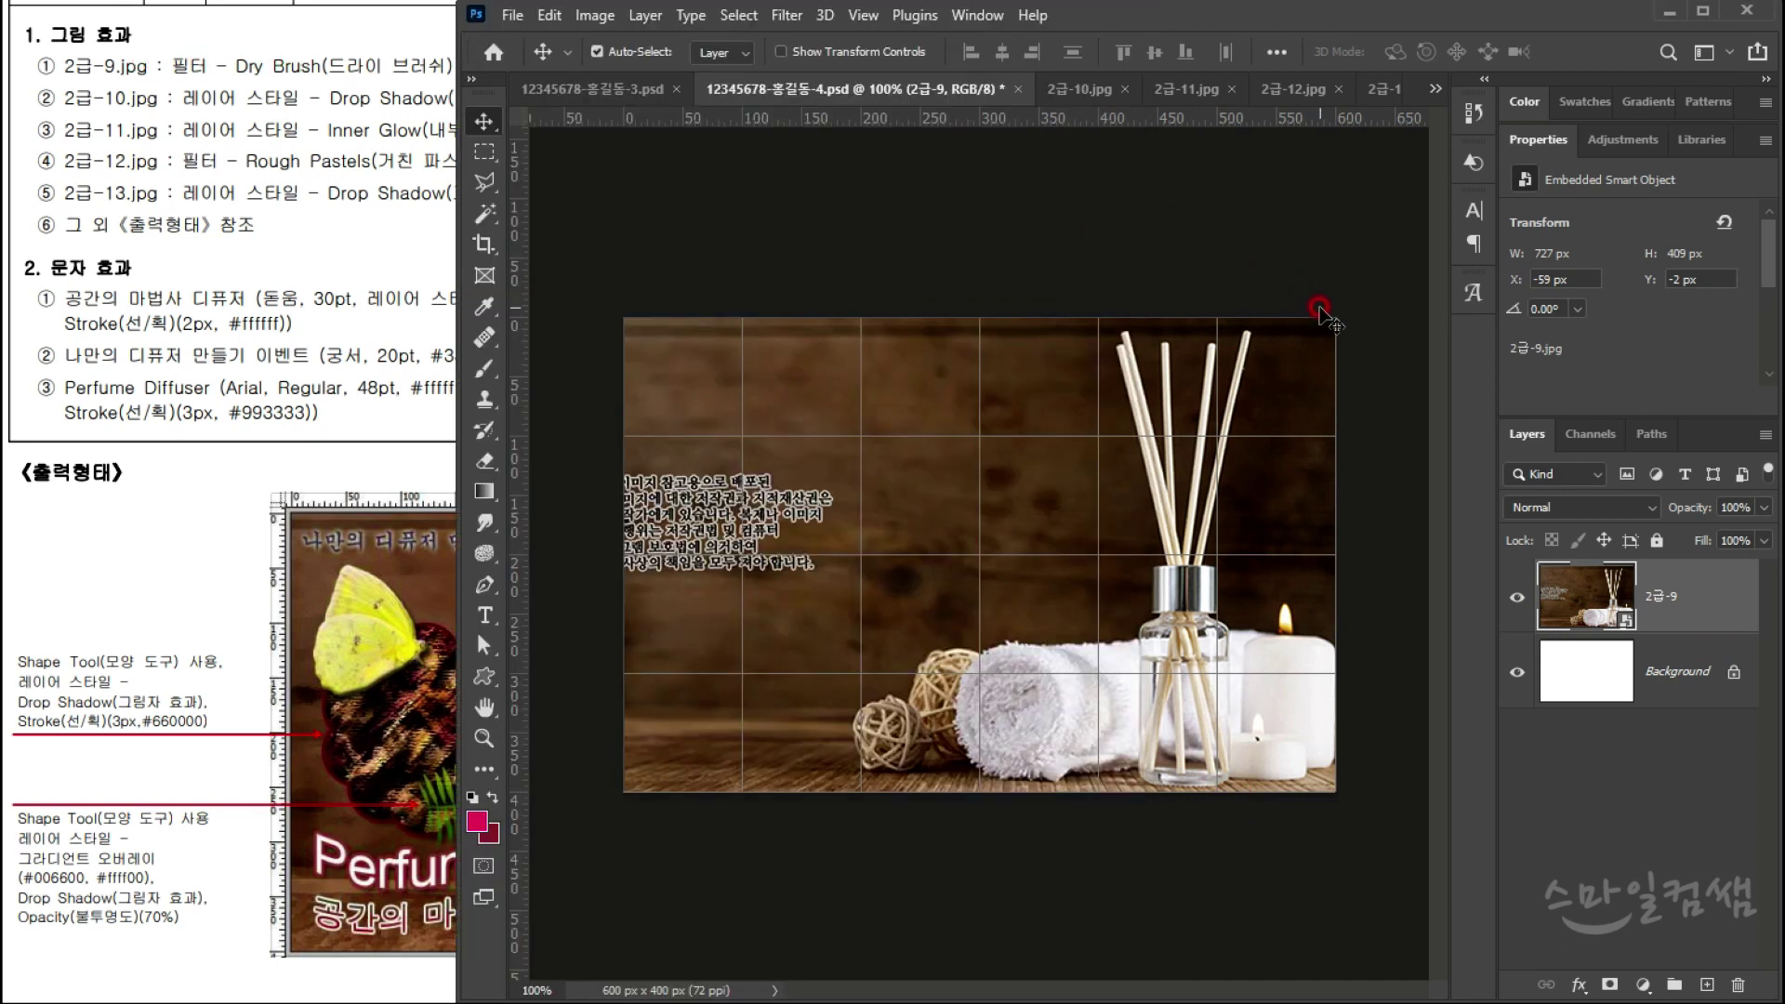
left_click(1579, 600)
key("ctrl")
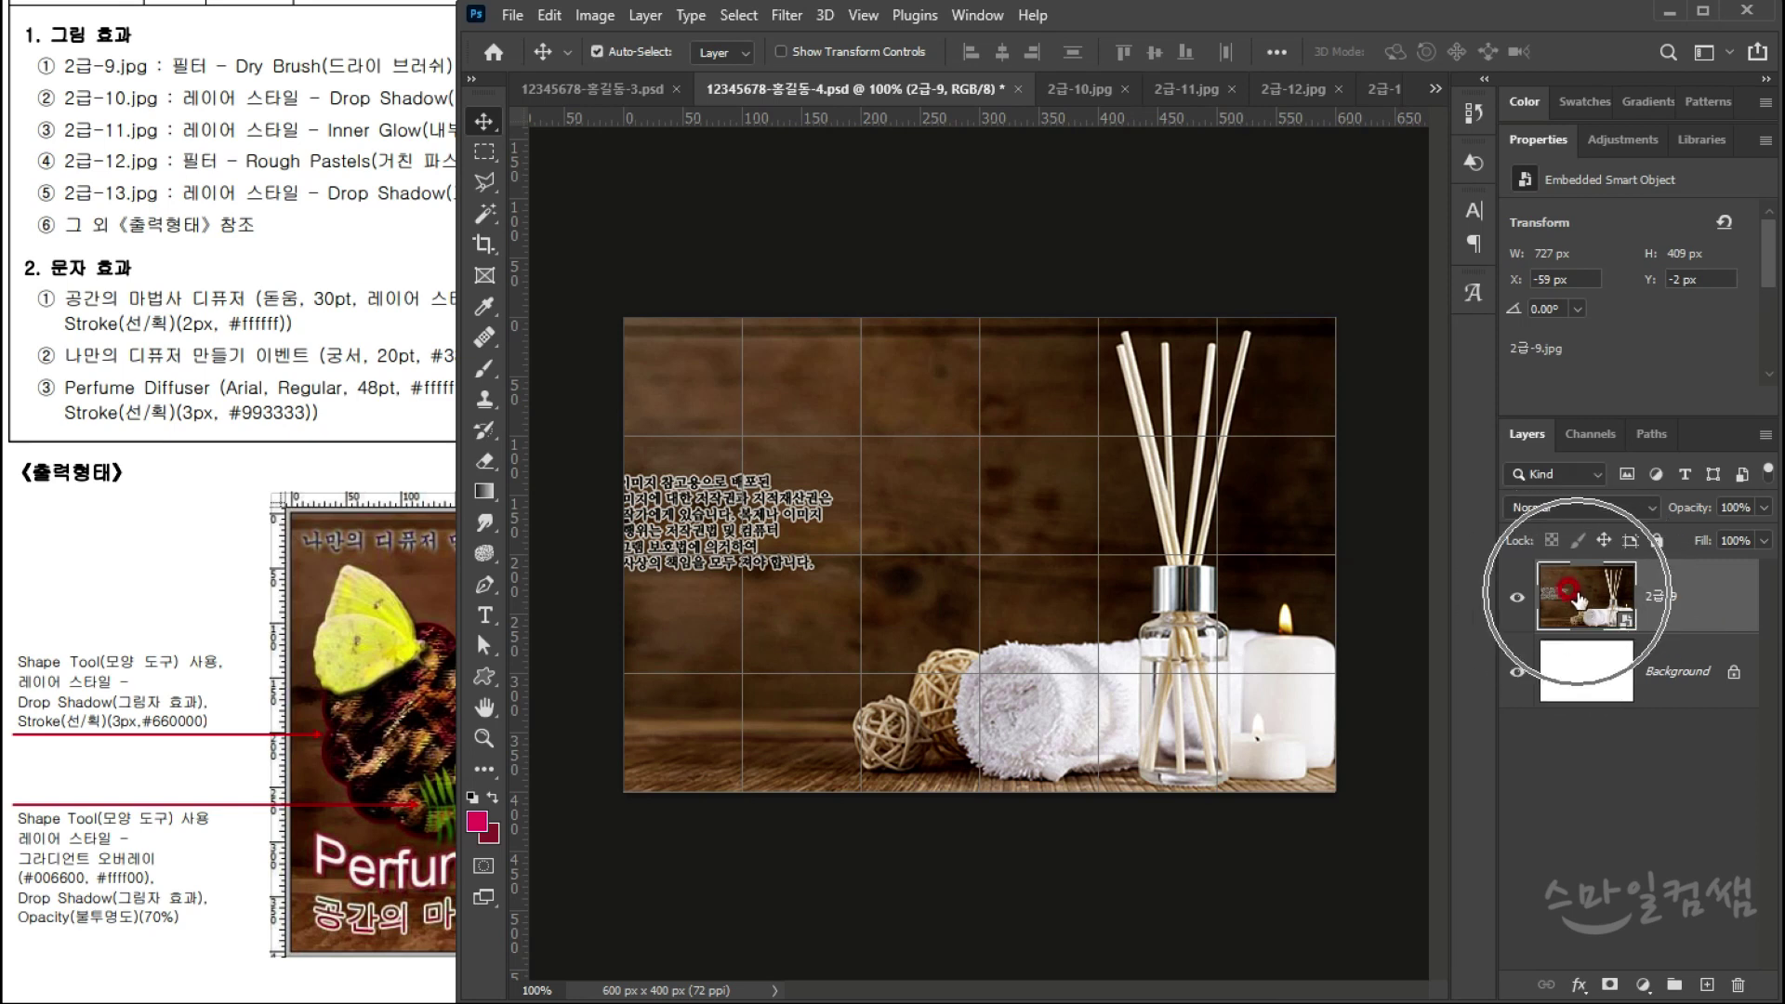
left_click(673, 121)
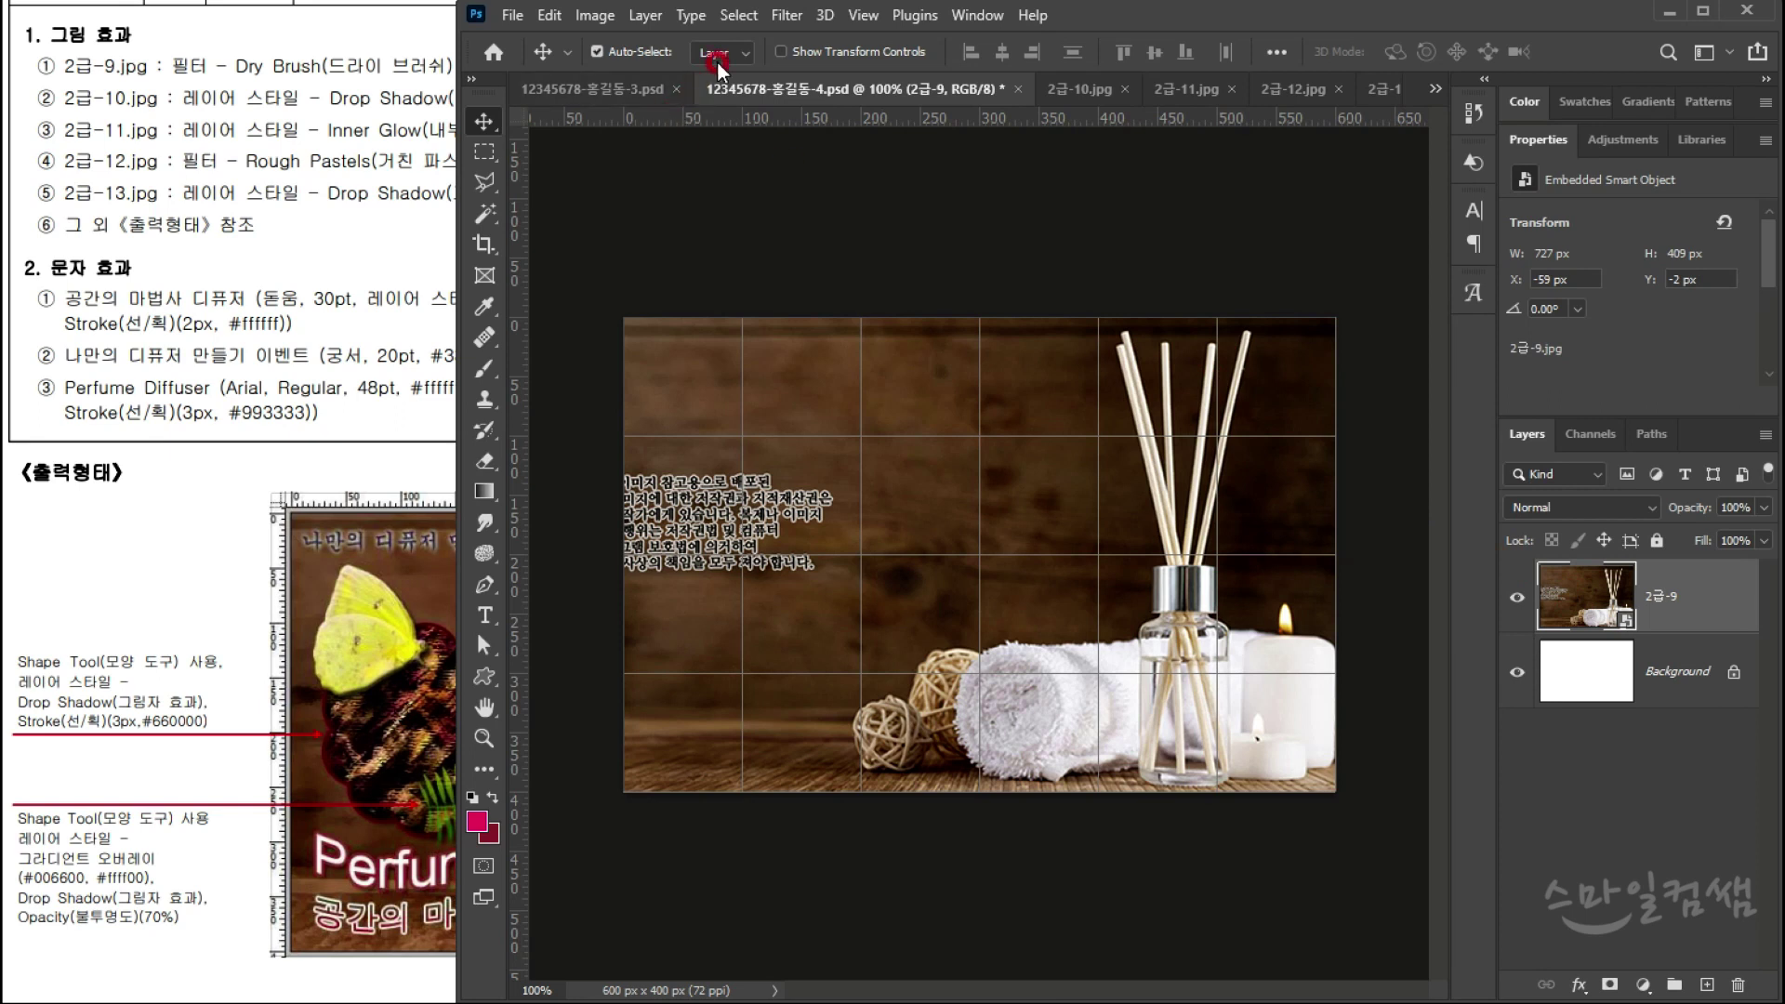
left_click(771, 20)
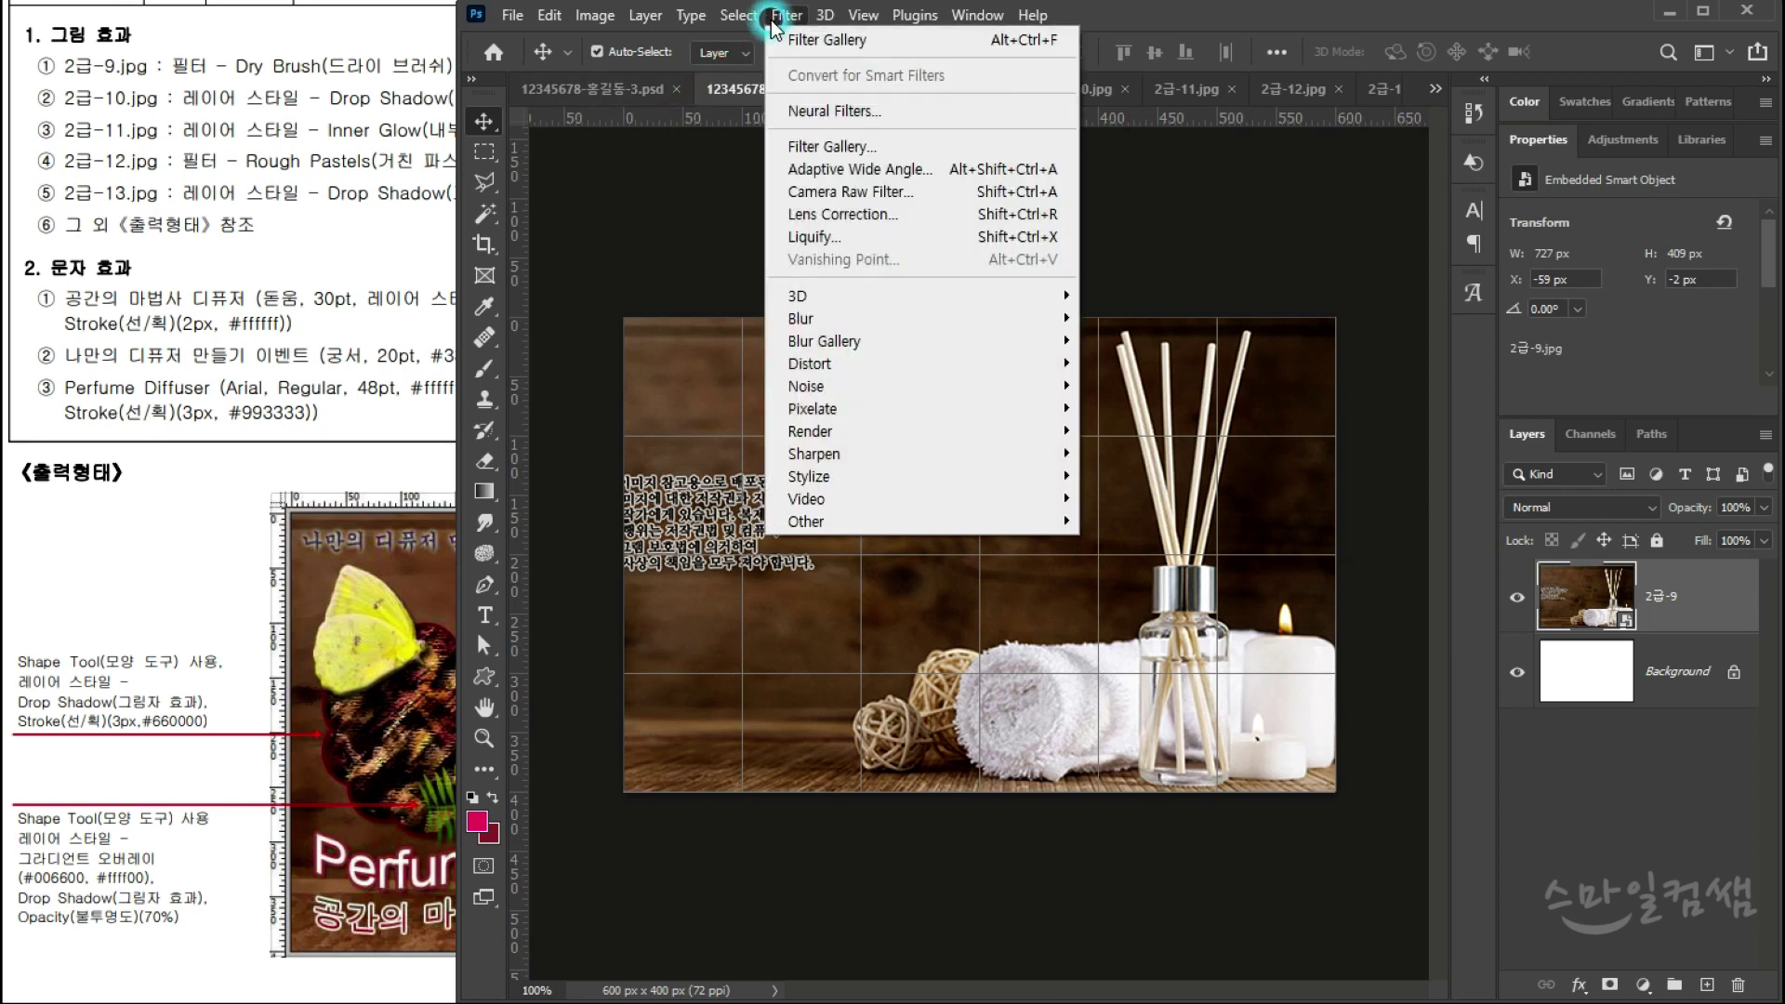
left_click(826, 148)
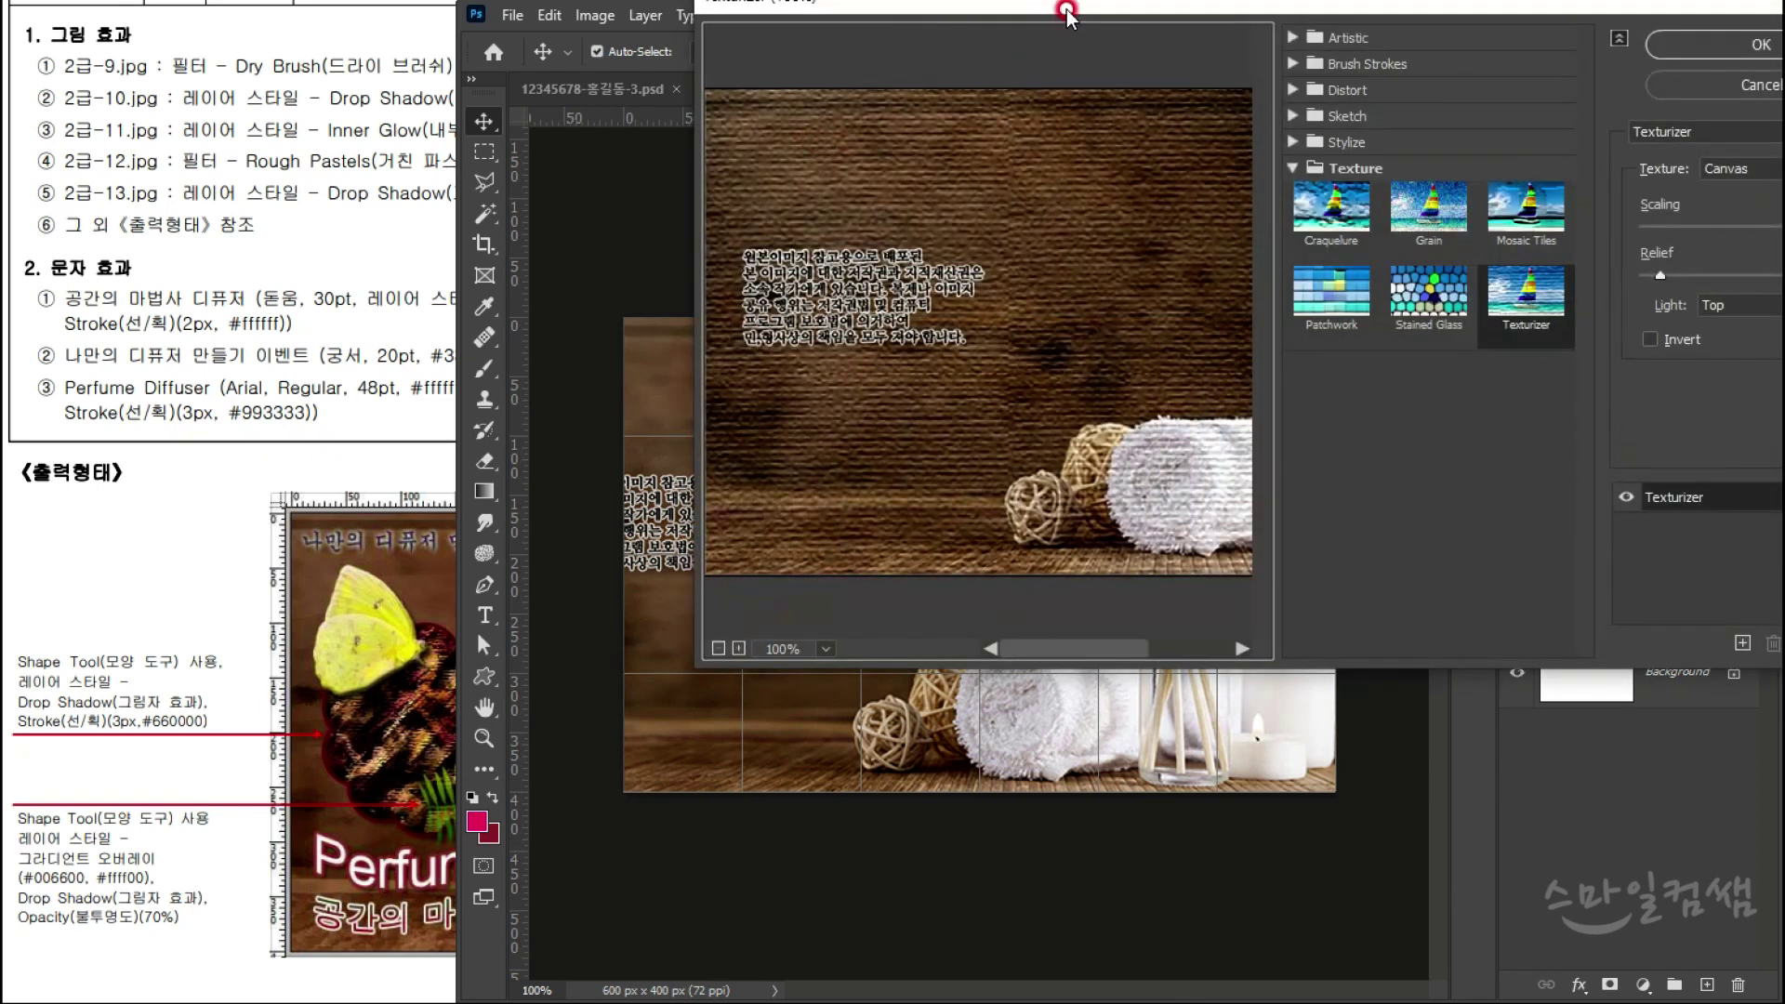
left_click_drag(1066, 13, 1129, 170)
left_click(1255, 165)
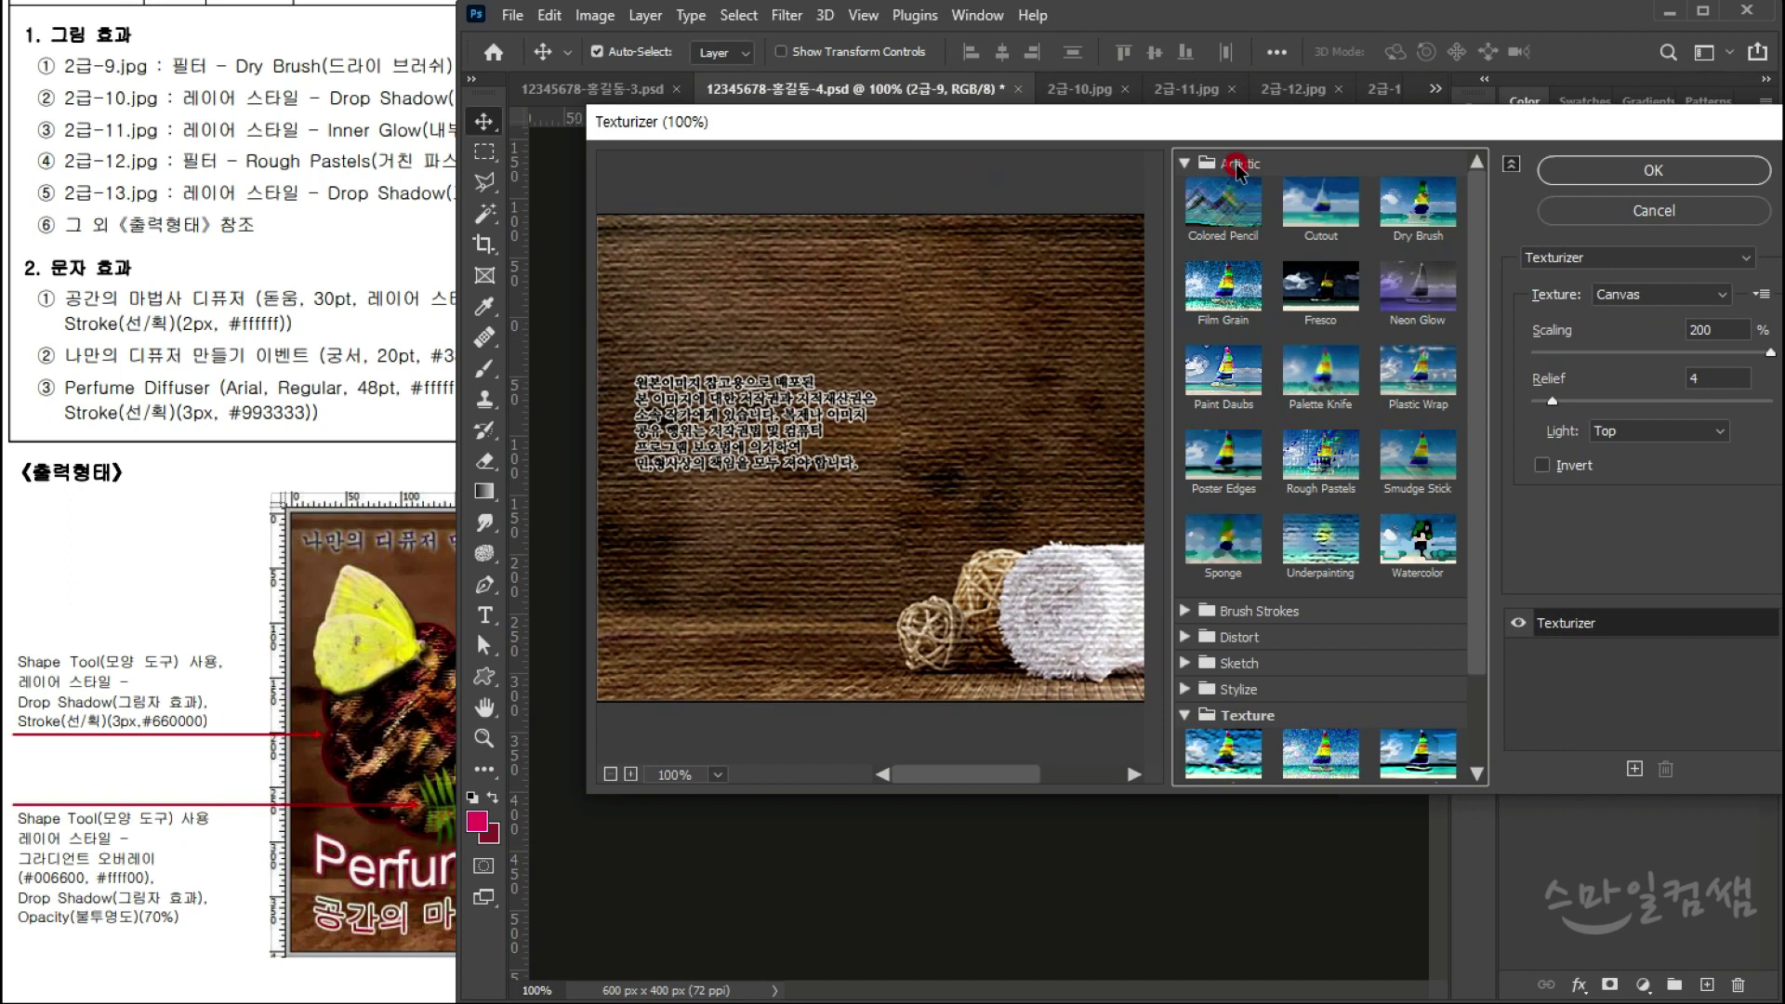
left_click(1447, 223)
left_click(1599, 173)
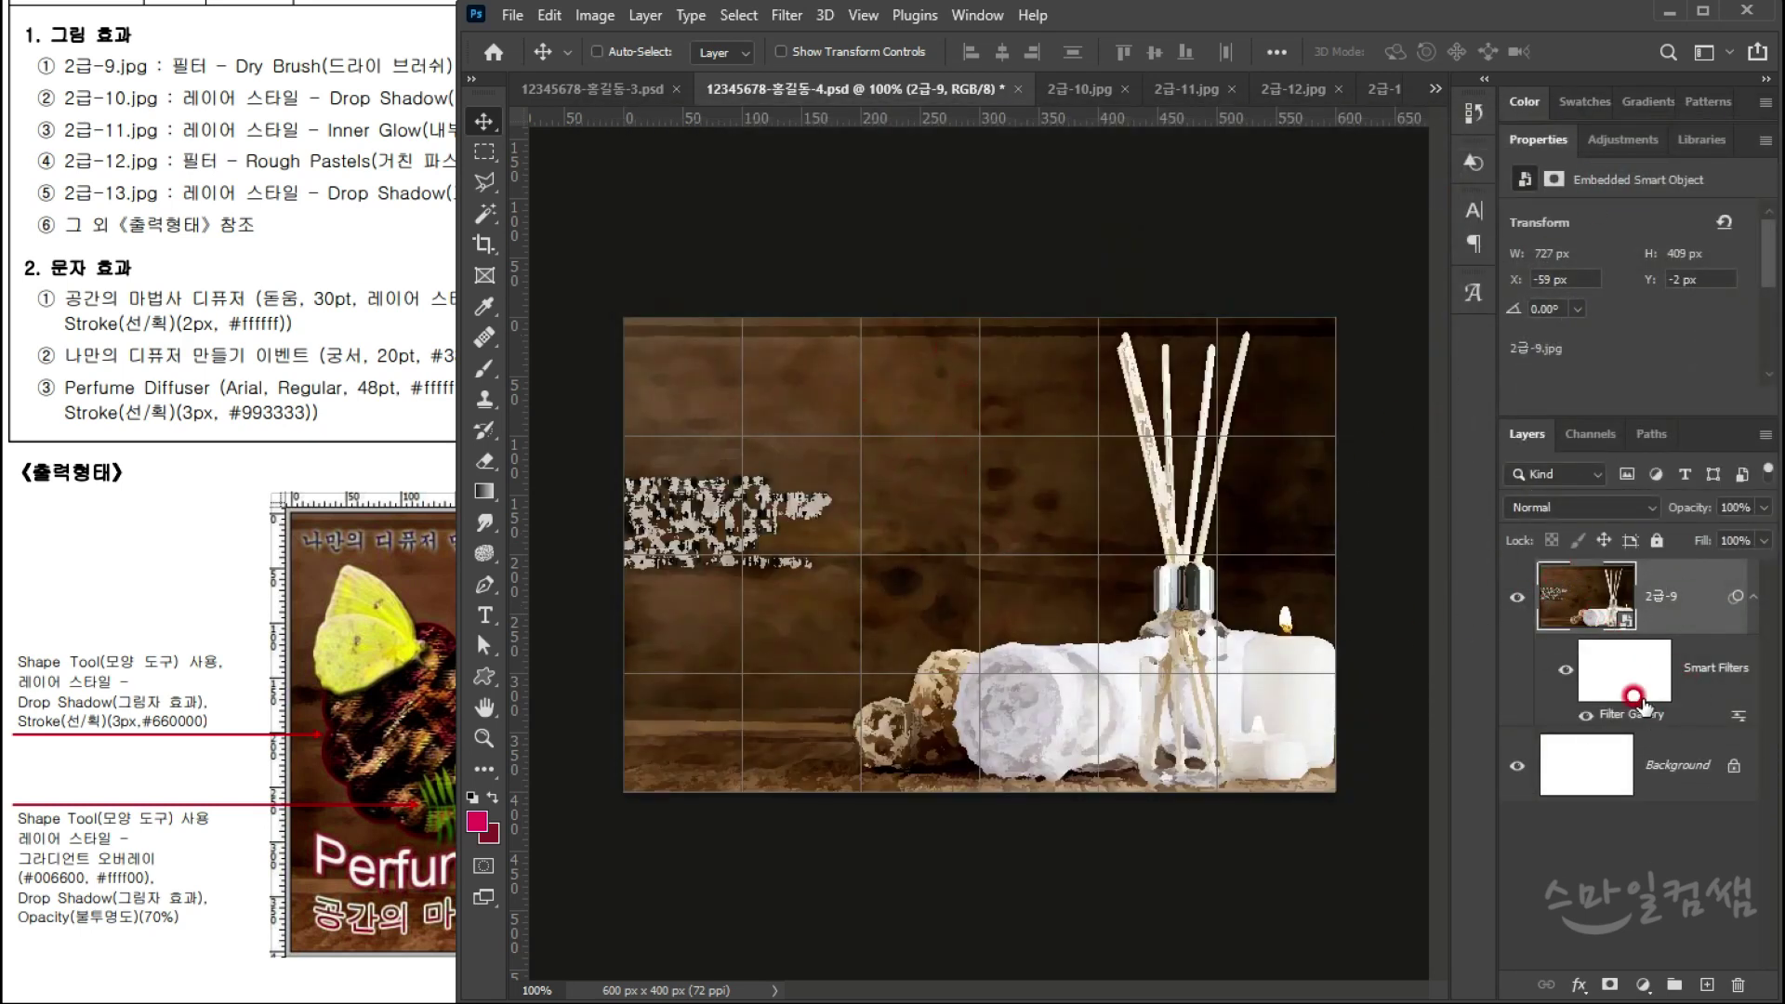
Step: Compare the smart-filtered 2급-9 background with the sample output on the task sheet
left_click(1559, 664)
left_click(1575, 595)
left_click(363, 713)
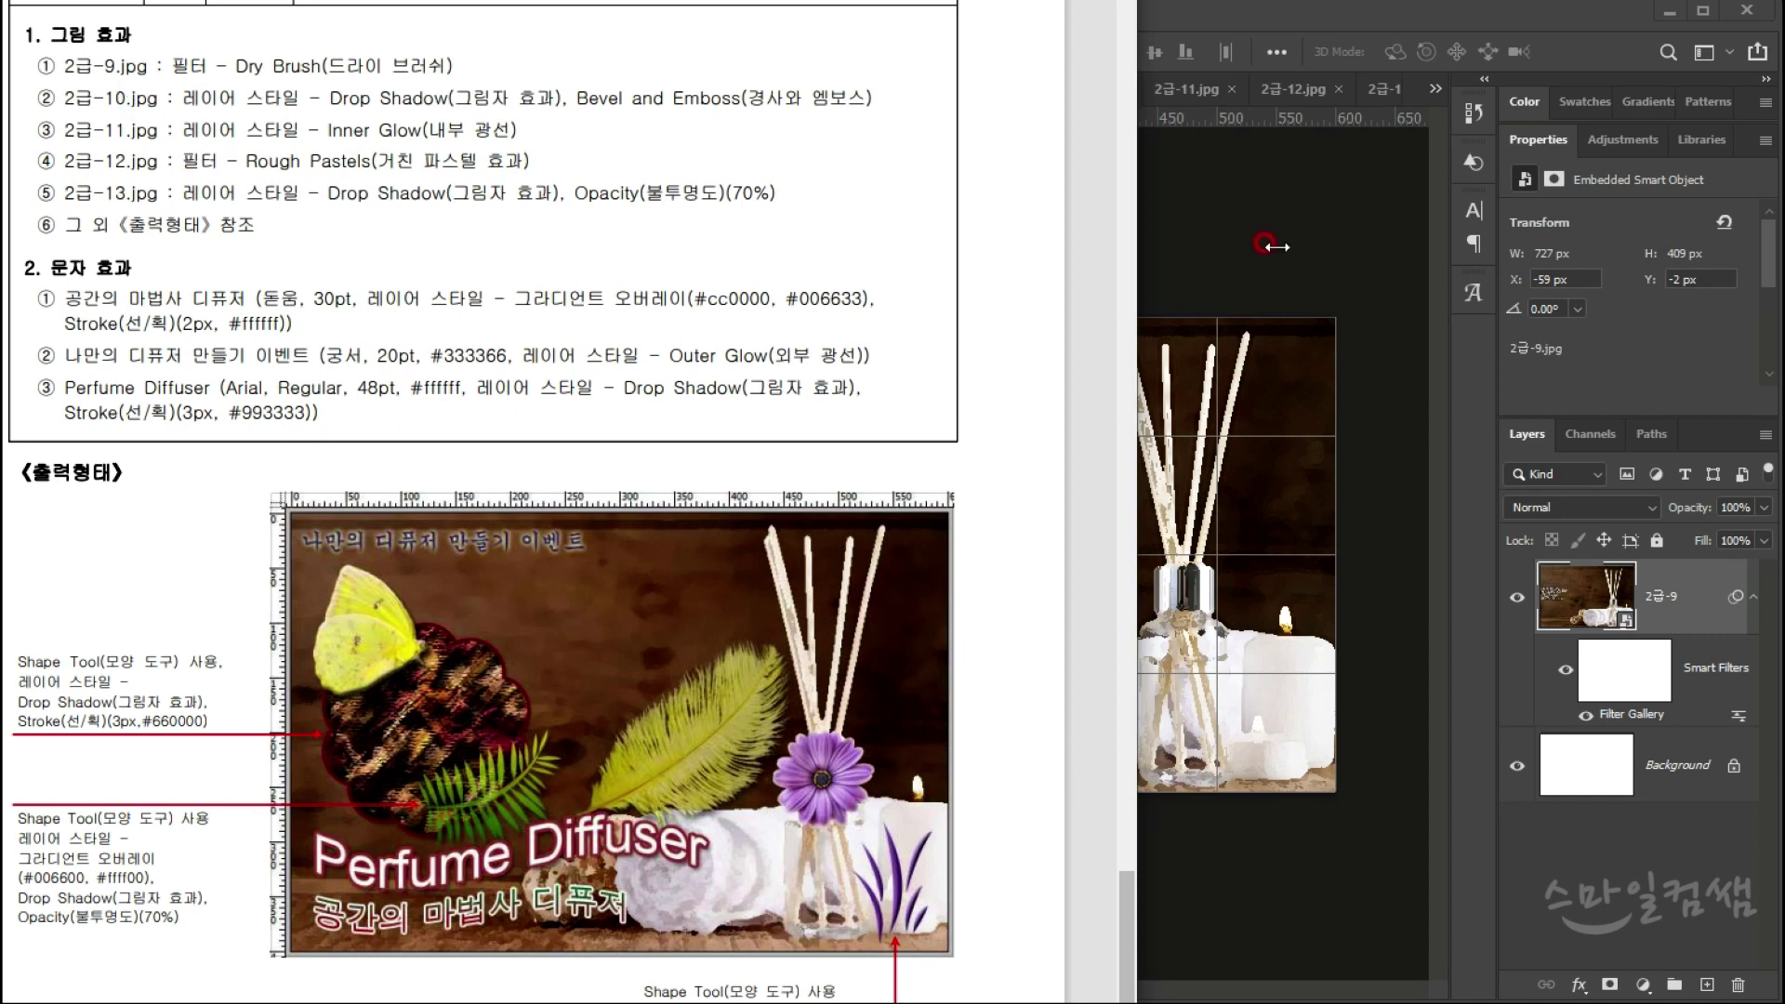
left_click(1329, 237)
Step: Show the 2급-10.jpg document and compare its butterfly with the sample output and layer style conditions on the task sheet
left_click(1068, 86)
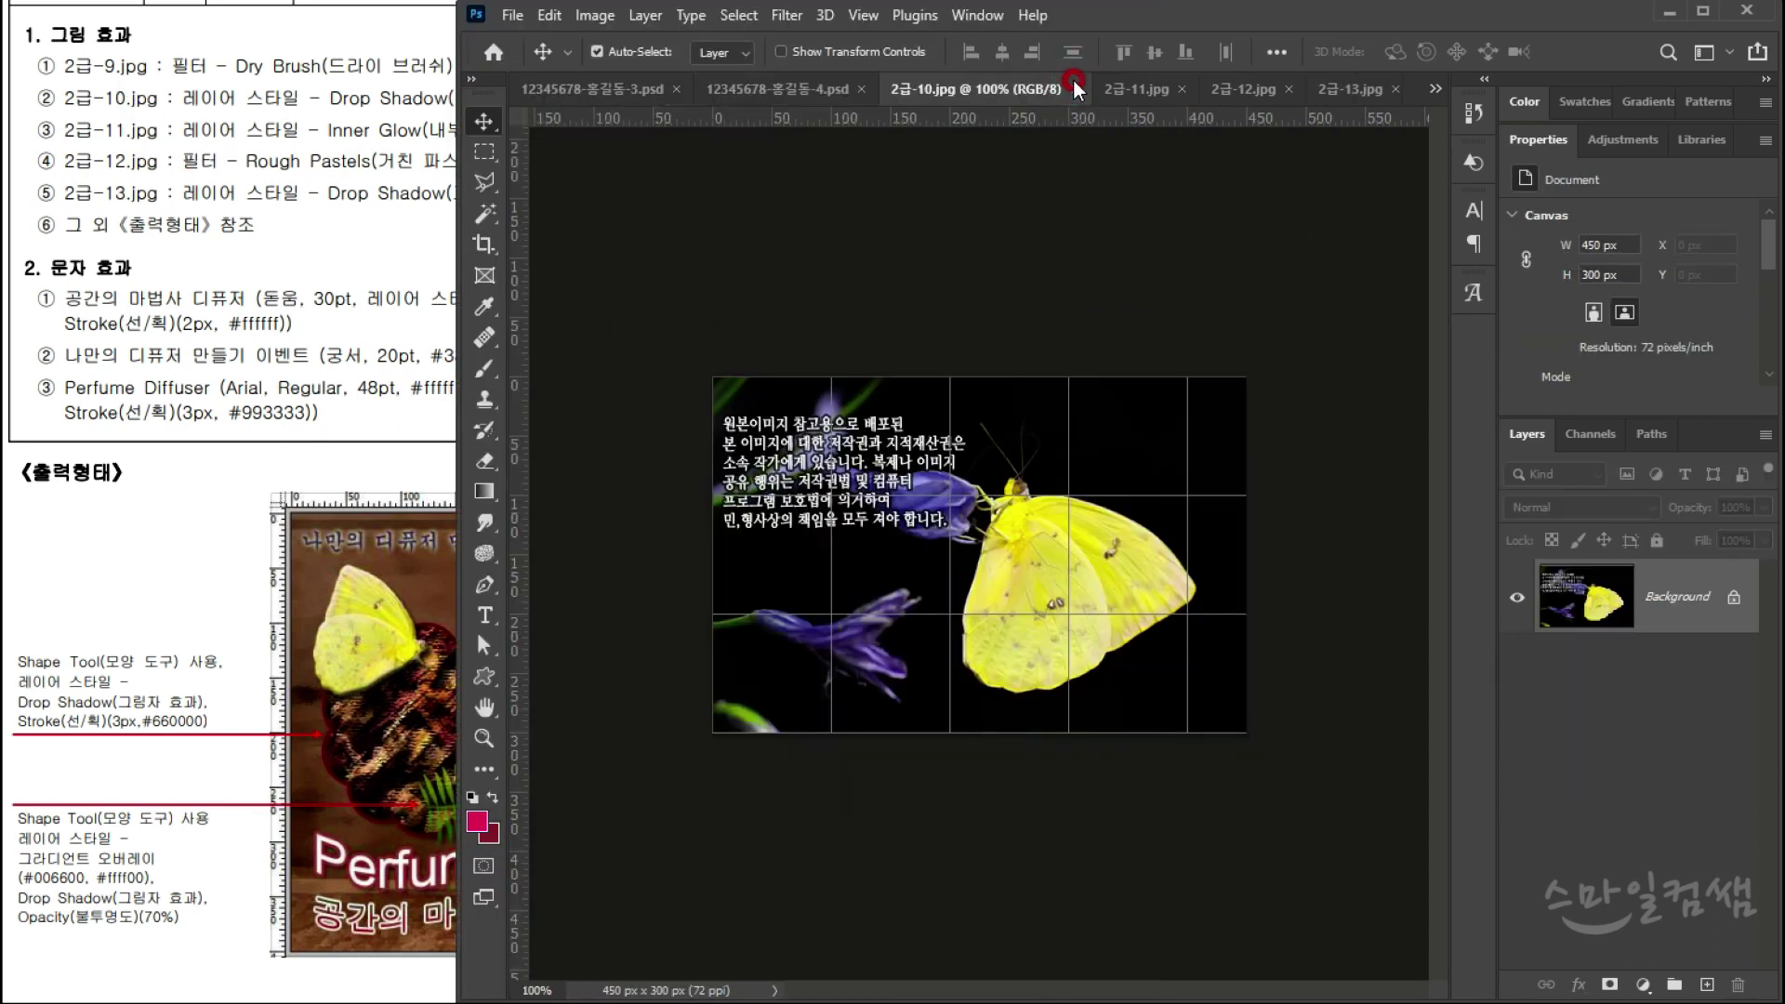
left_click(376, 689)
scroll(393, 760, "up", 5)
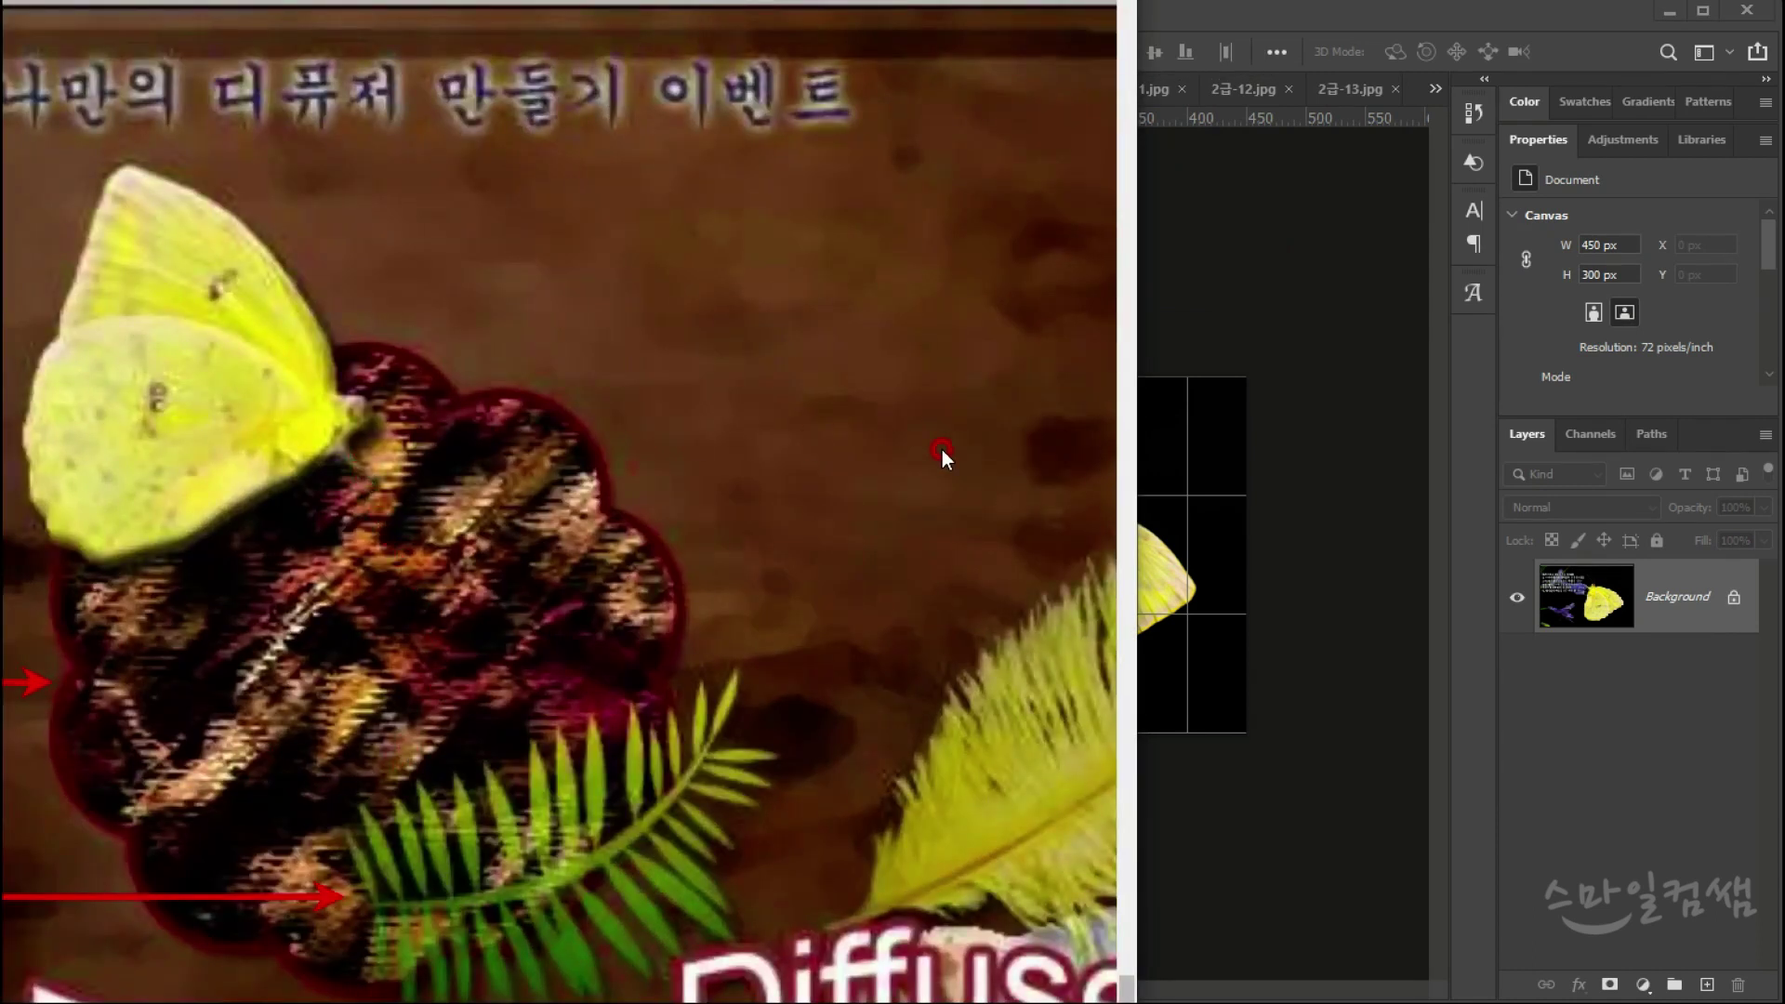
left_click(1214, 505)
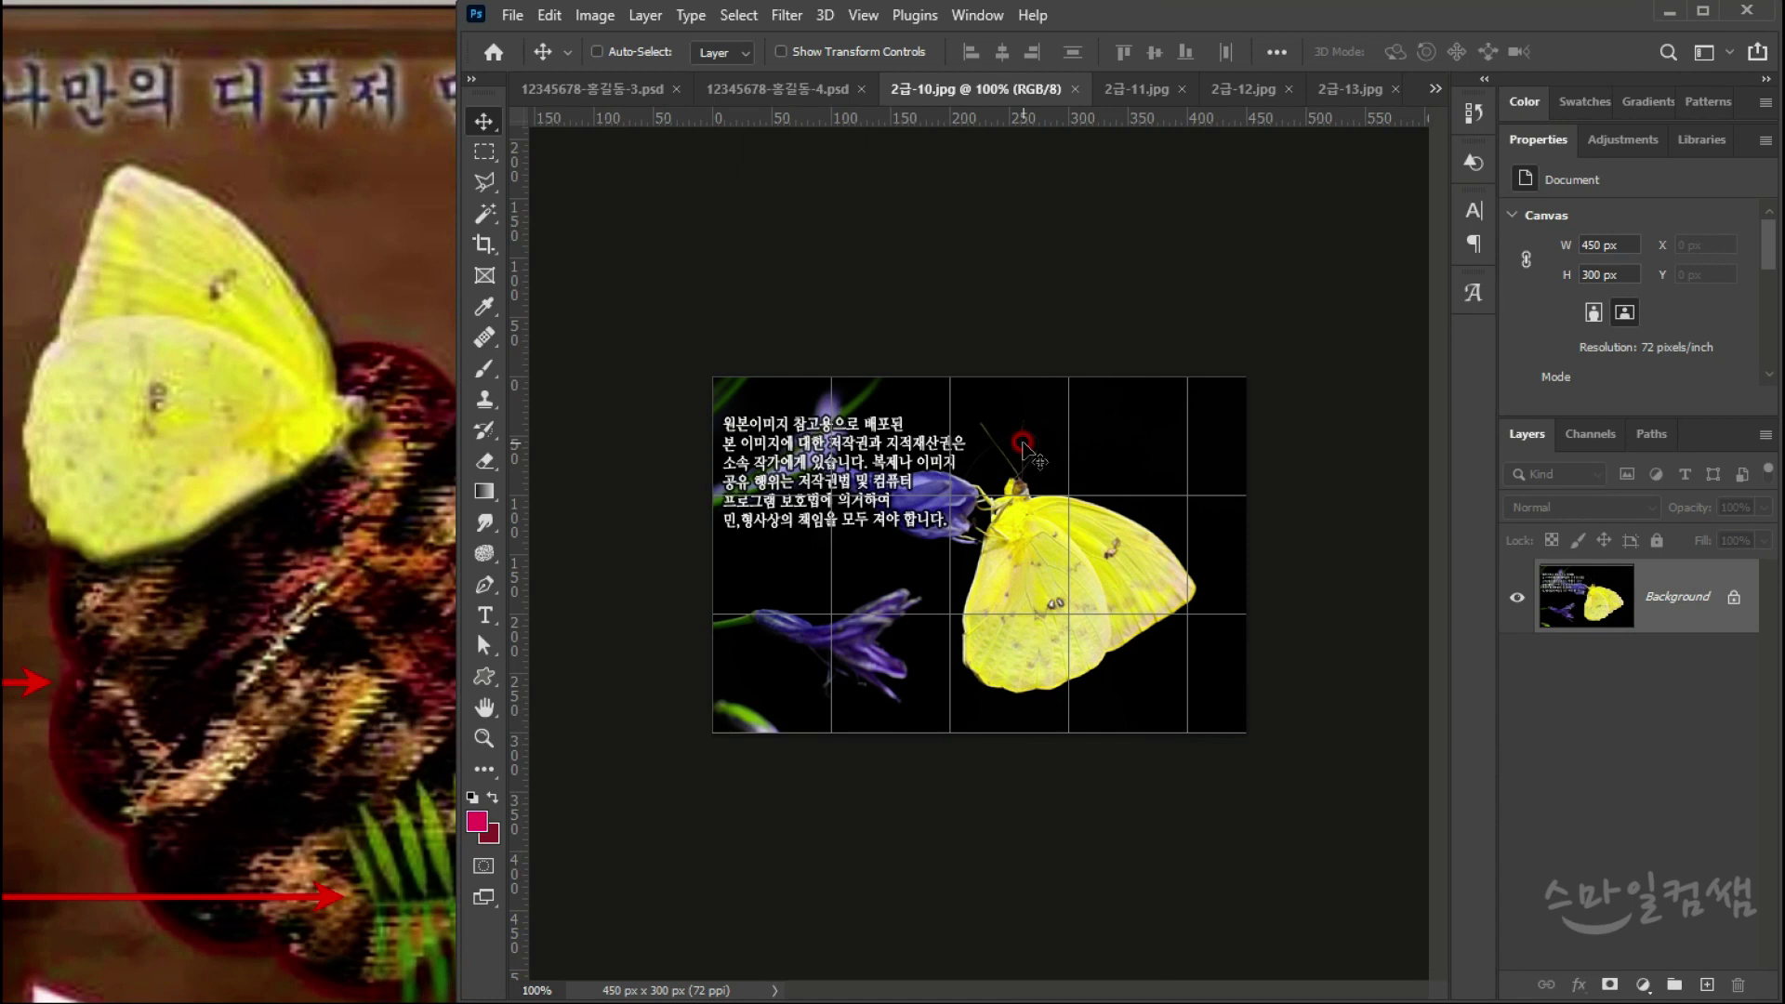
scroll(1037, 469, "up", 5)
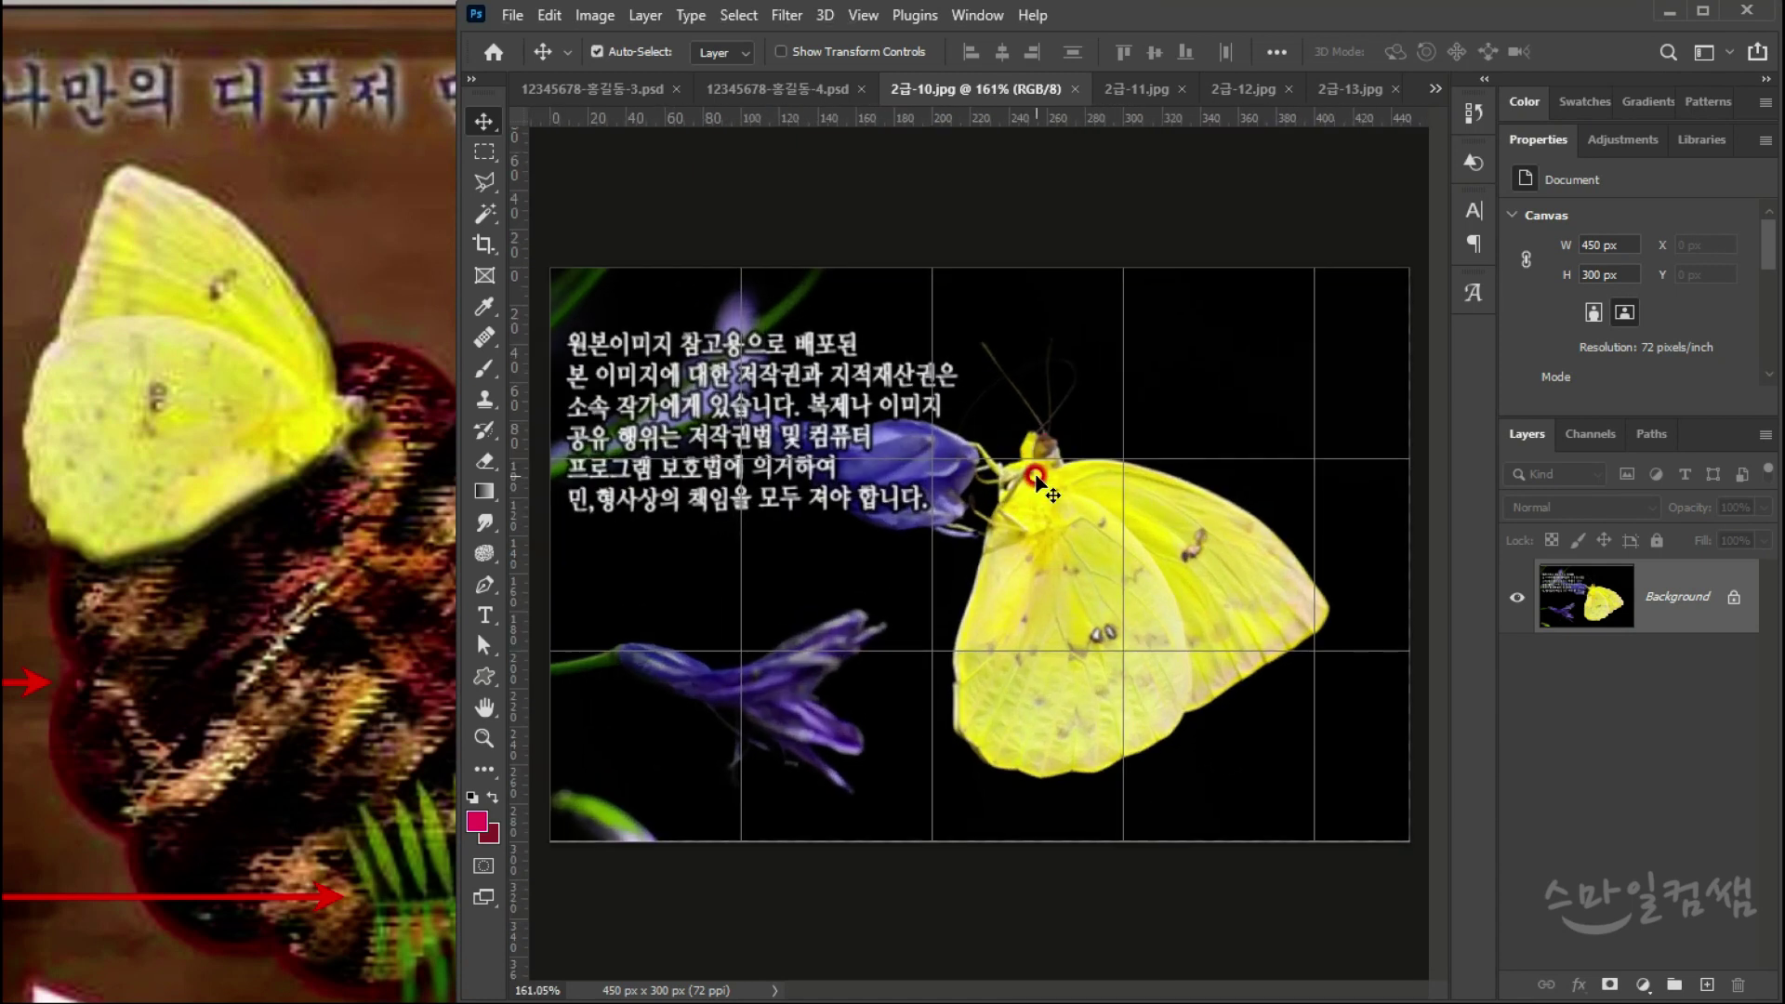
scroll(1036, 474, "down", 1)
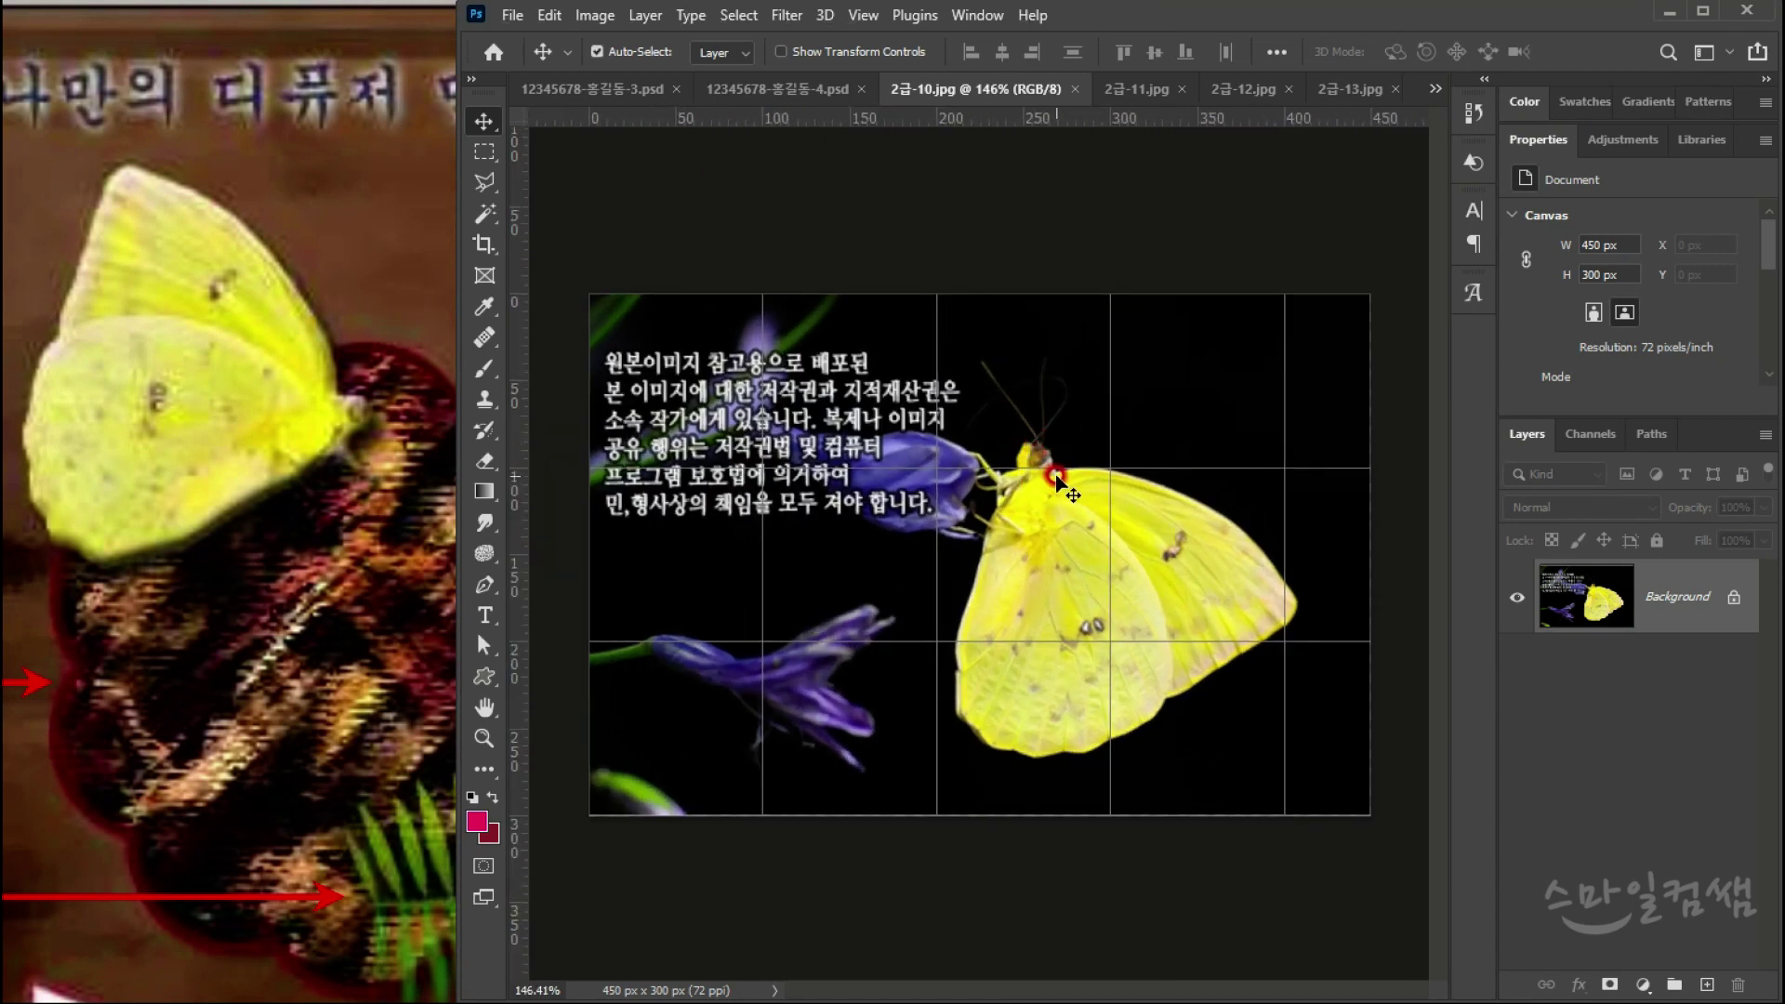
left_click(360, 471)
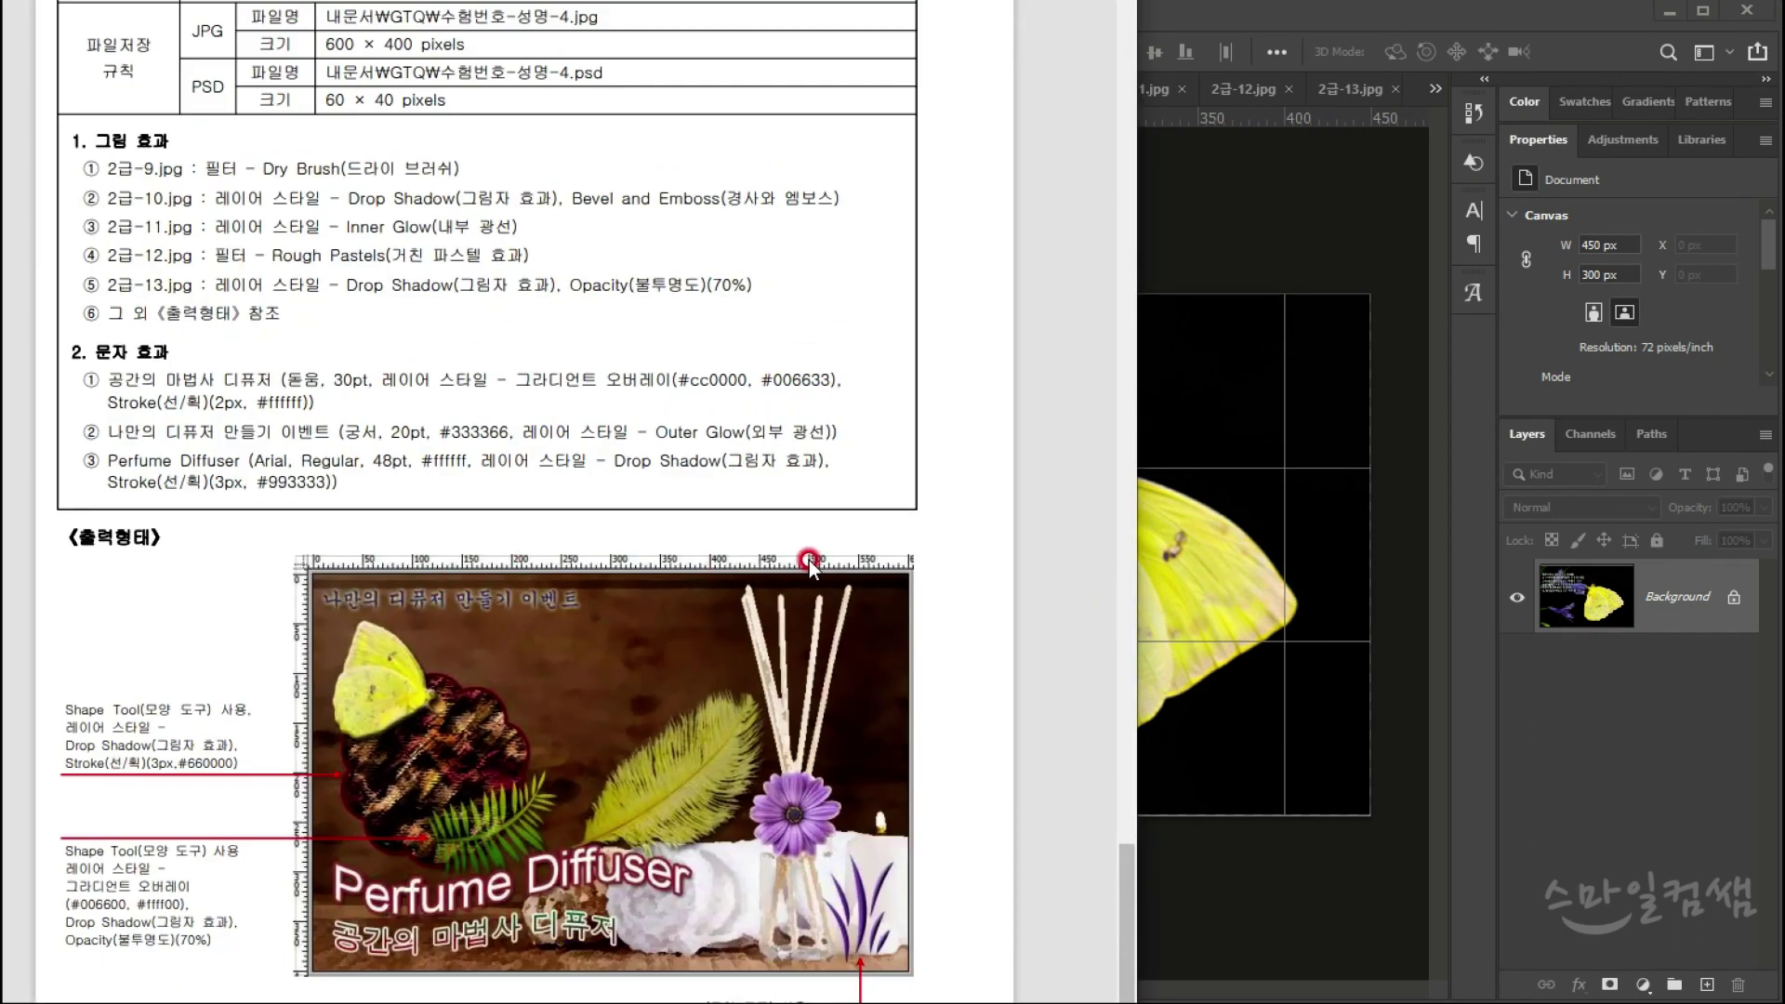
scroll(958, 632, "up", 2)
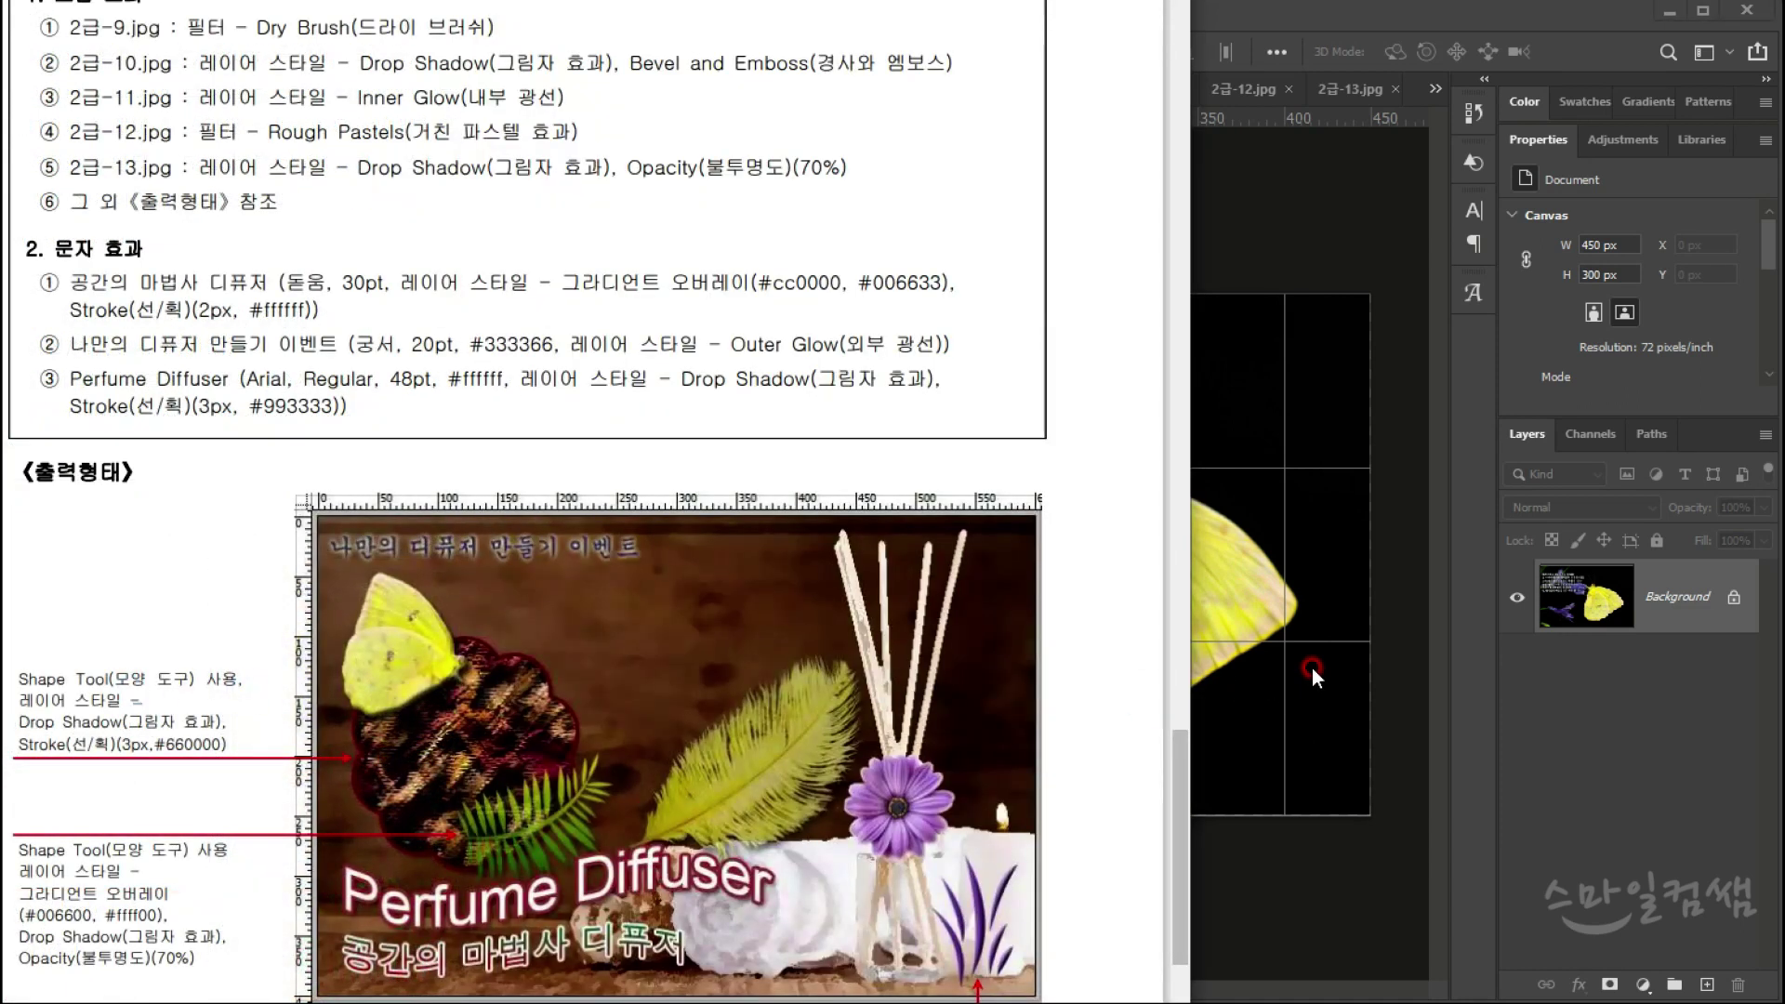
scroll(1176, 637, "up", 3)
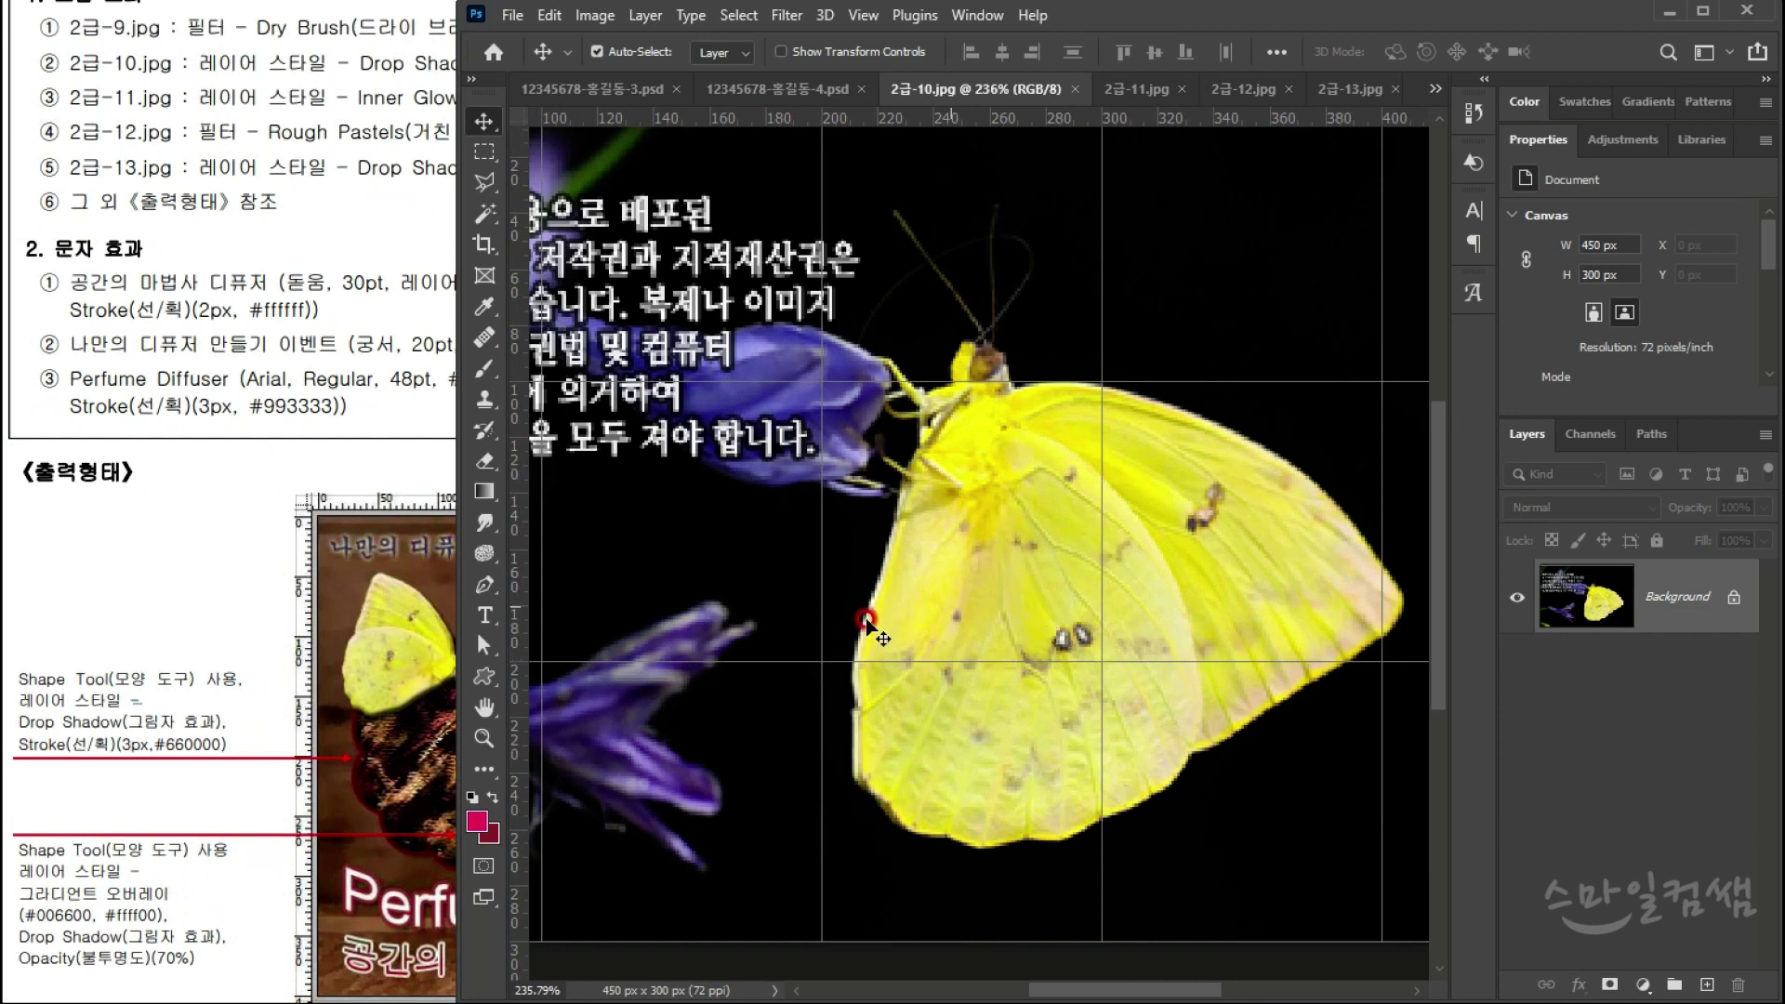
left_click(355, 706)
left_click(1209, 651)
left_click_drag(969, 462, 705, 339)
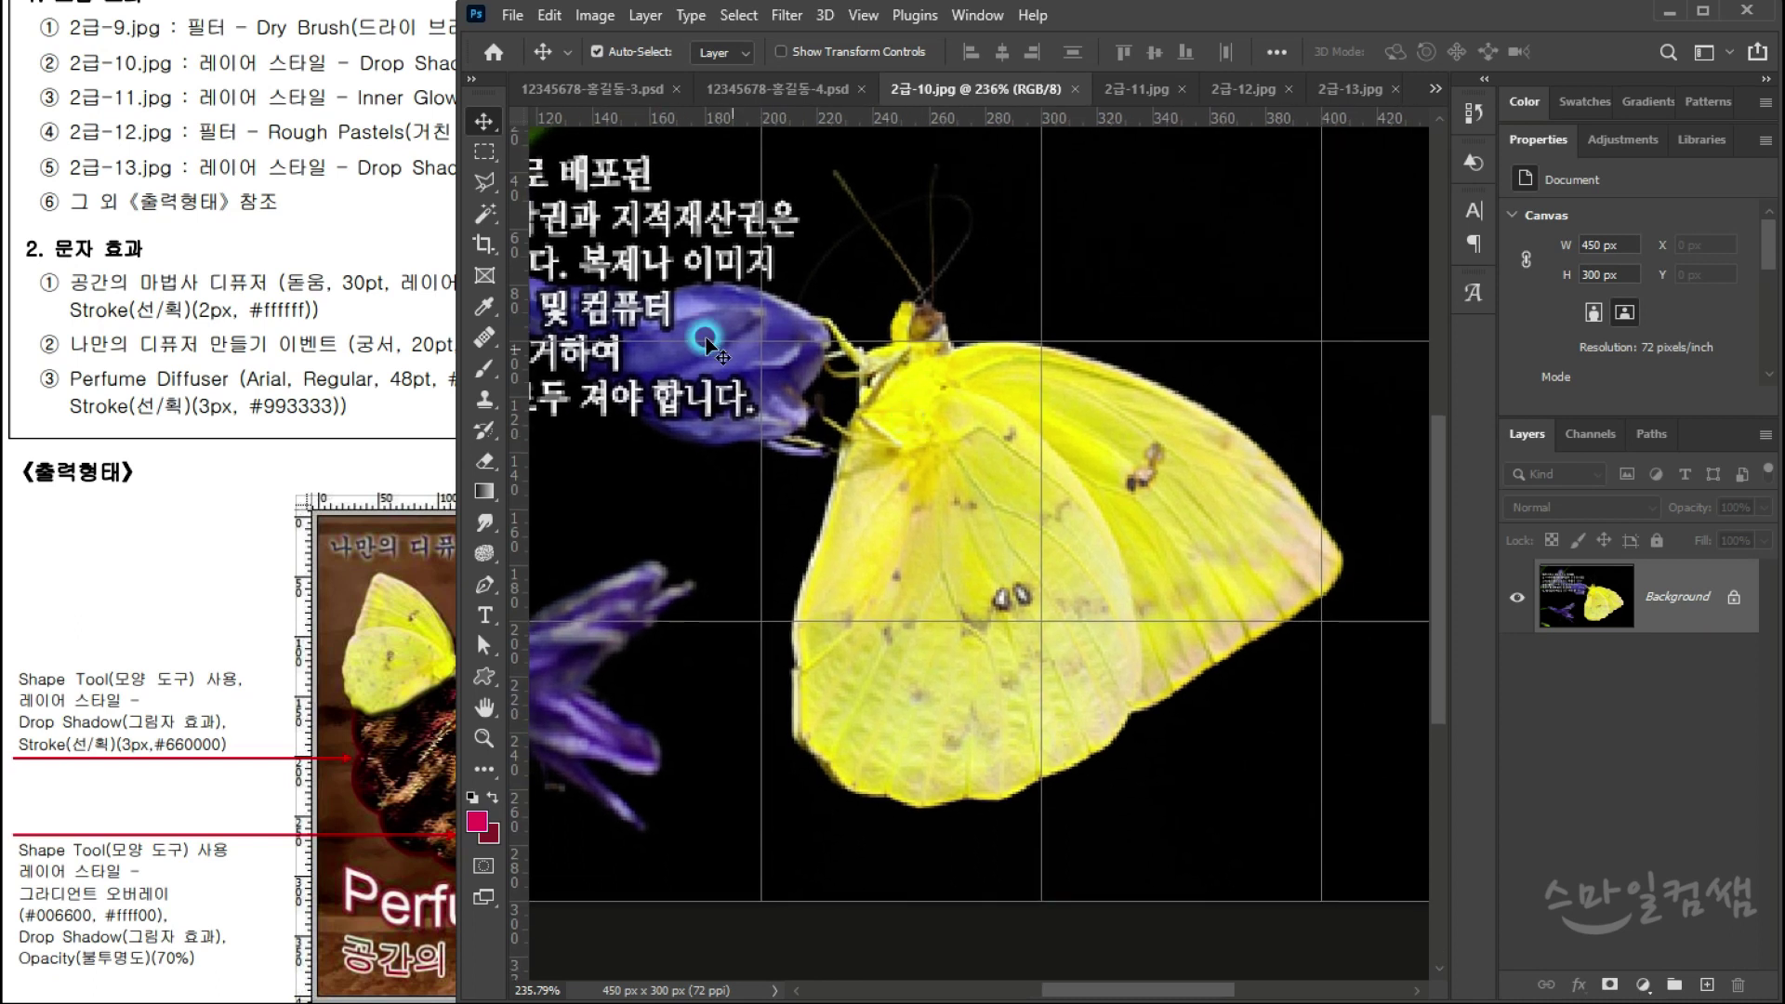
Step: Select the yellow butterfly in 2급-10.jpg with the Quick Selection tool at brush size 20
left_click(484, 213)
left_click(564, 237)
left_click(1030, 539)
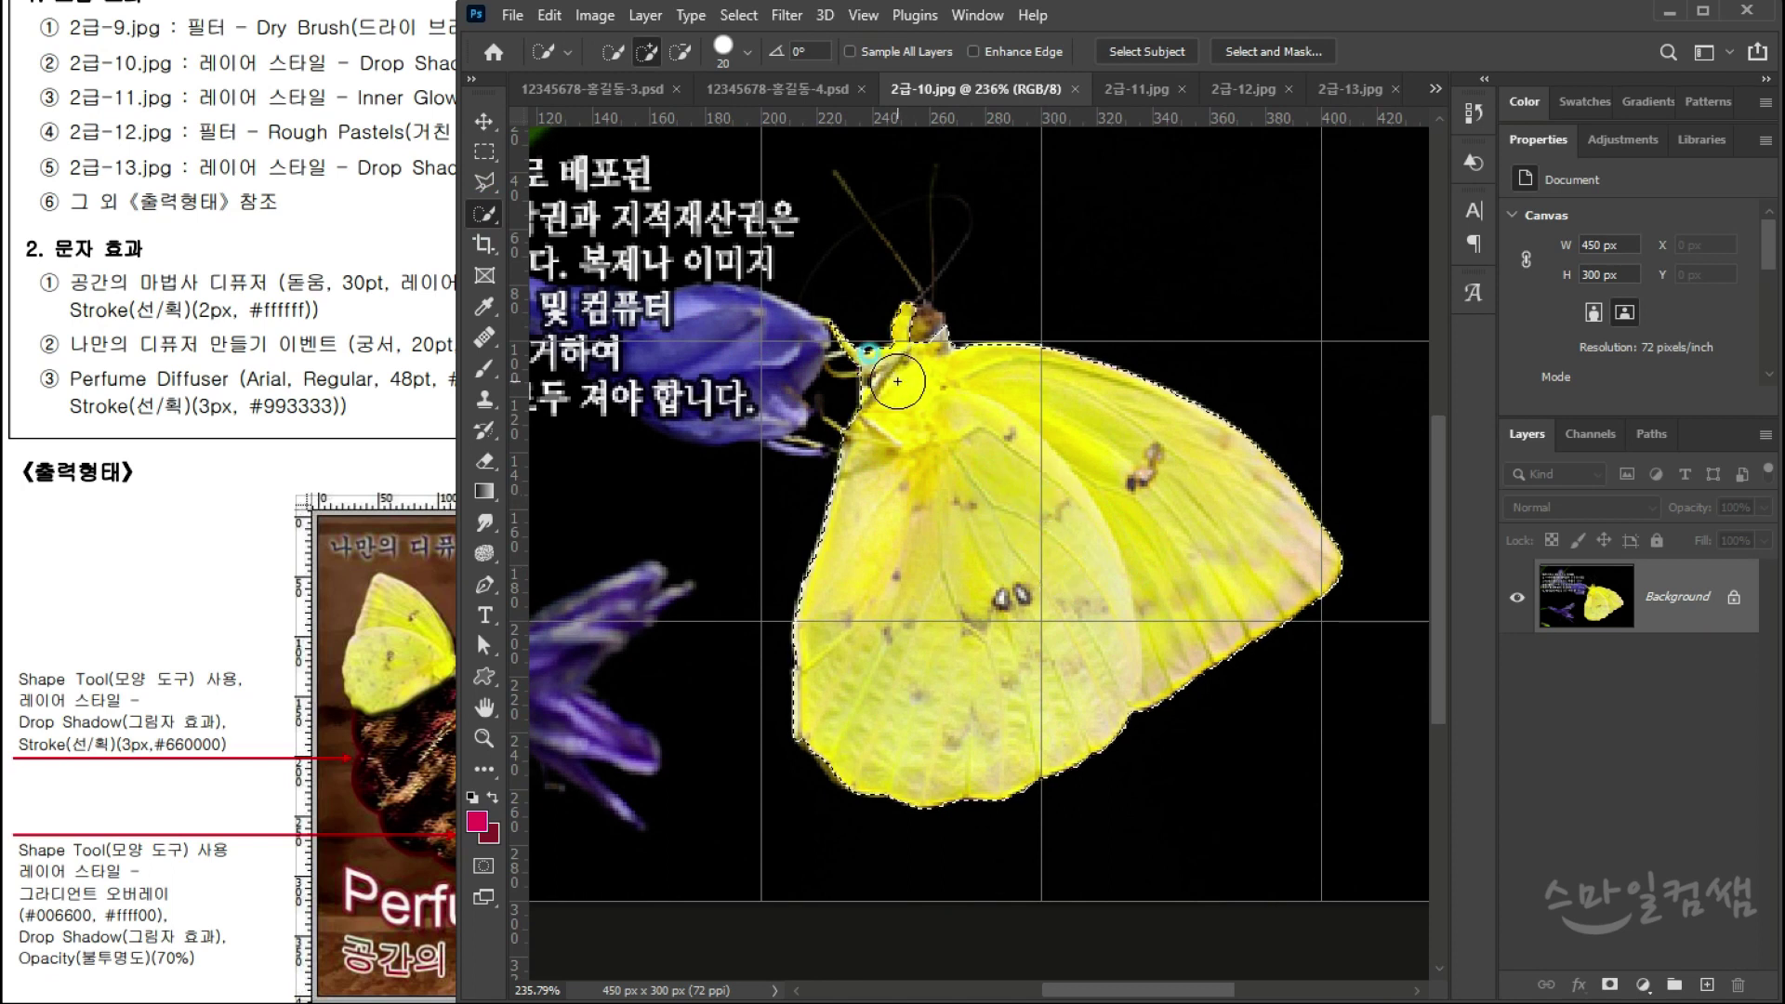
left_click(918, 361)
left_click(1064, 531)
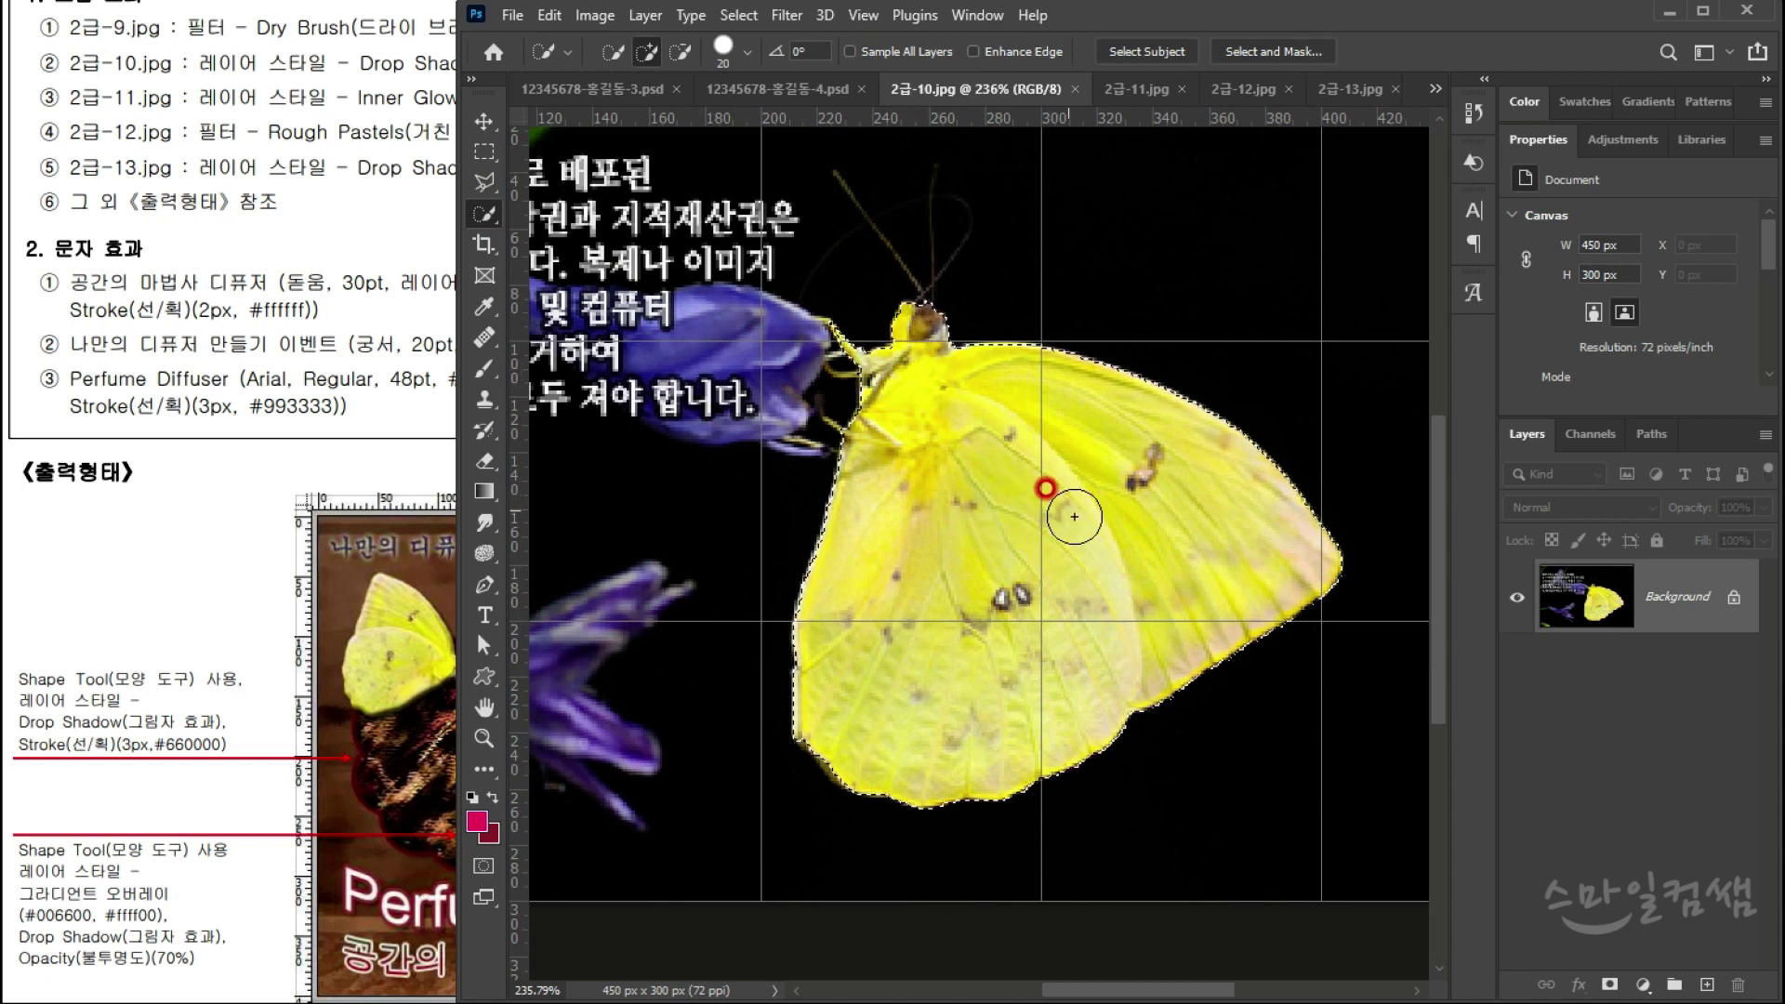
Step: Refine the butterfly selection around the head and front legs, comparing it with the sample output
scroll(890, 341, "up", 3)
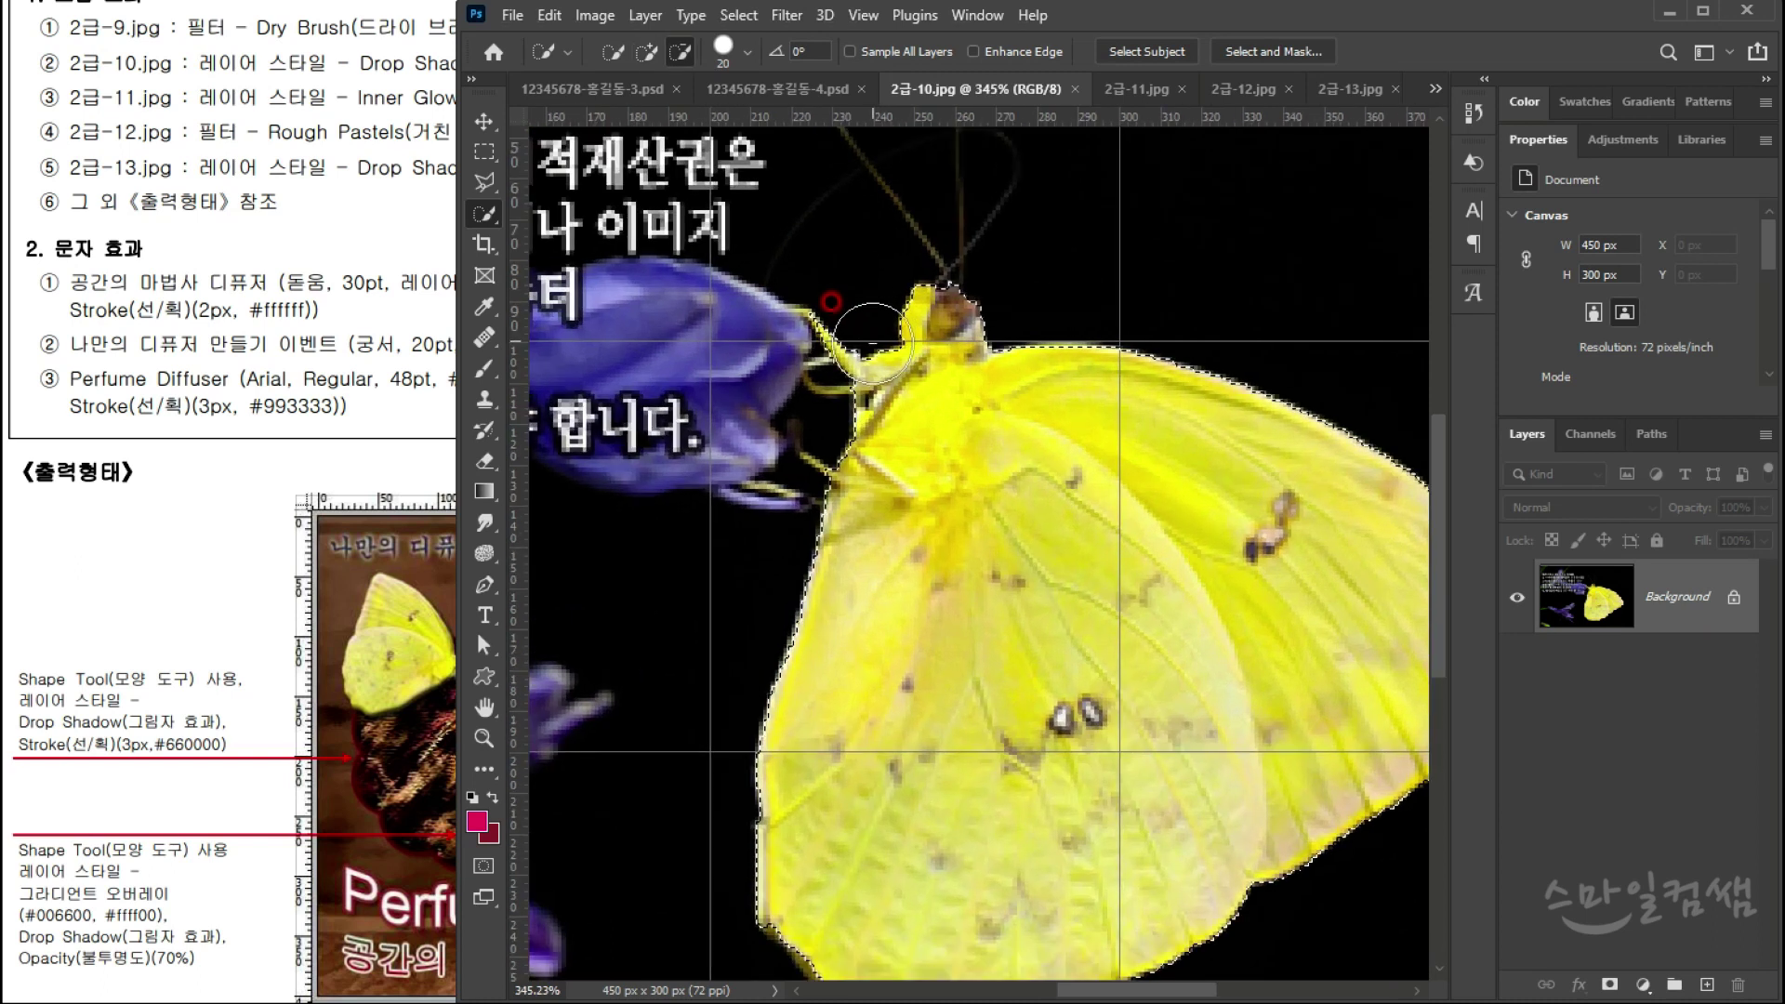
left_click(443, 716)
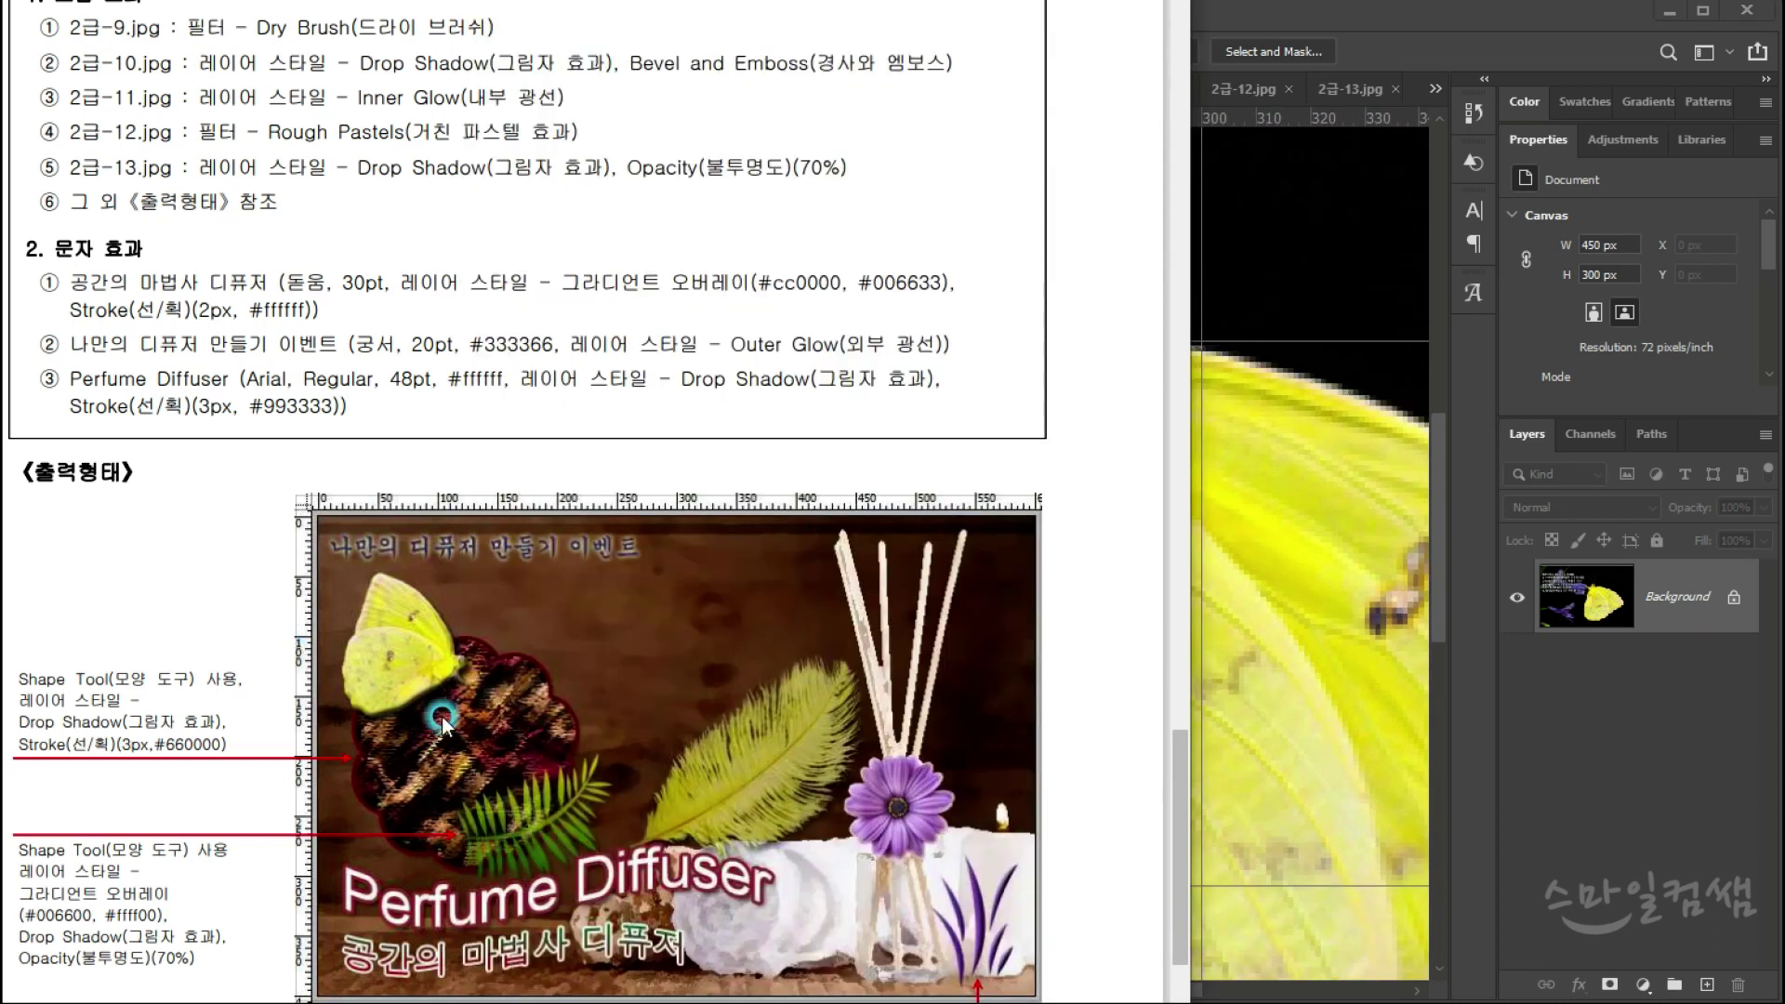
left_click(1253, 610)
left_click(818, 302)
left_click(862, 432)
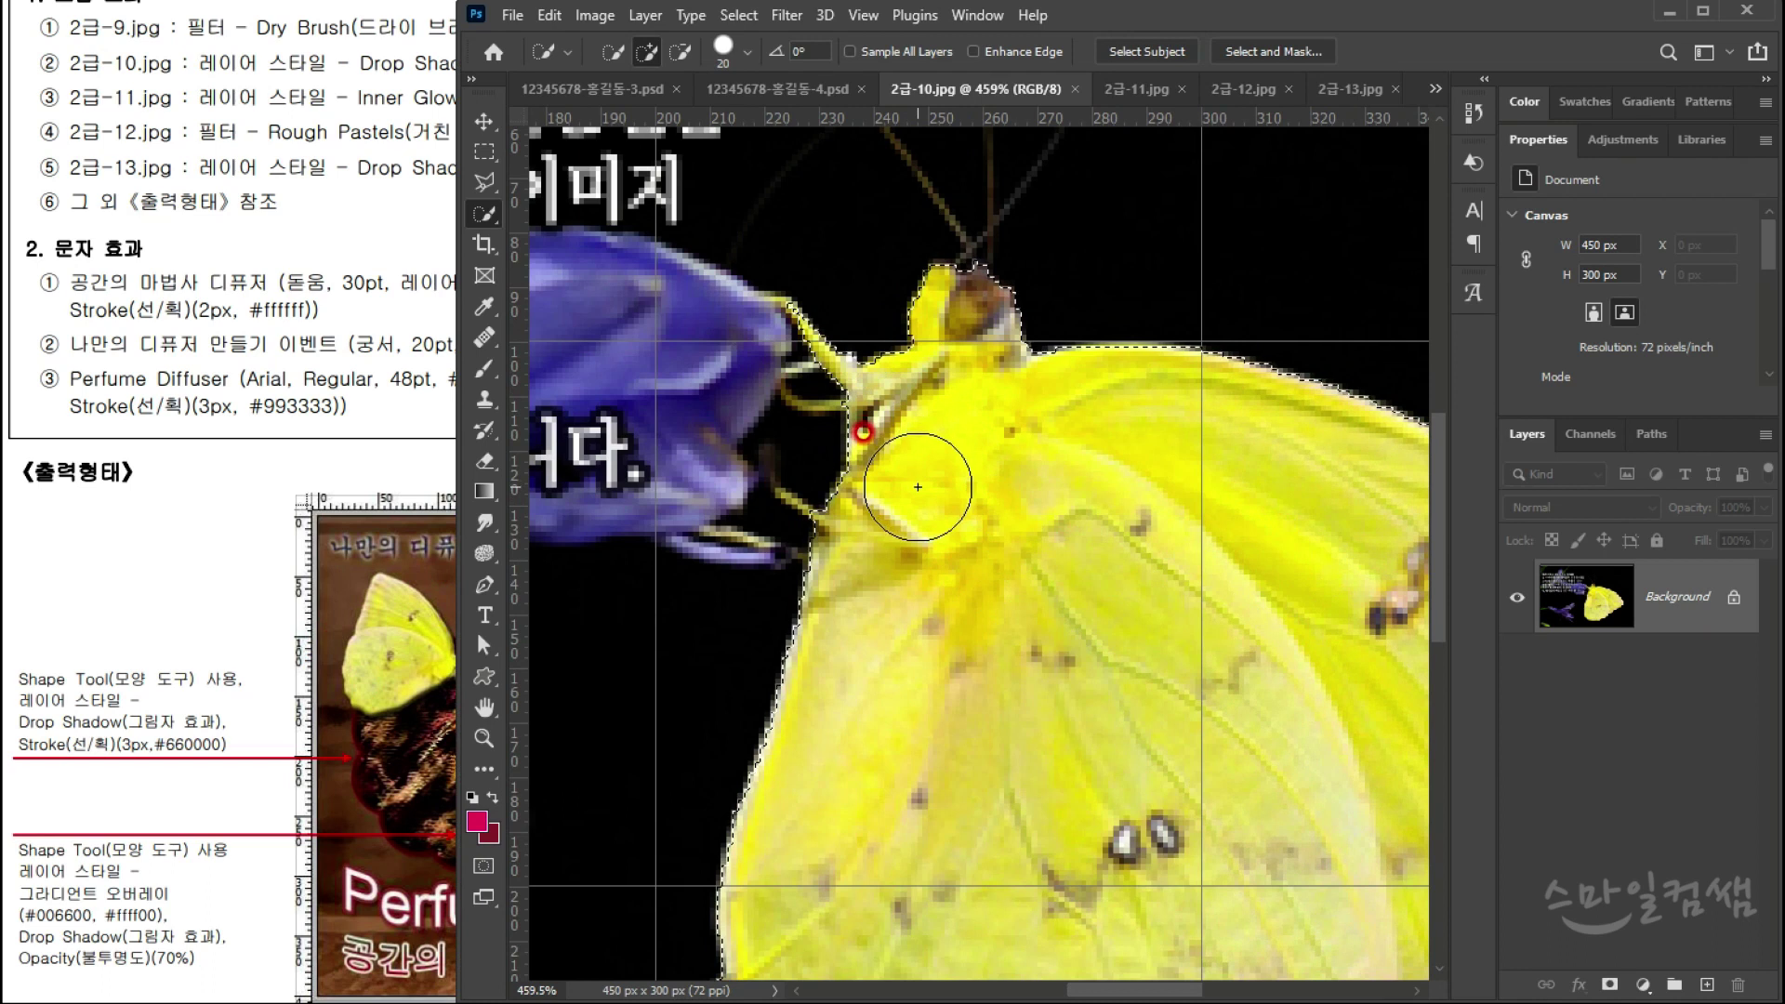
left_click(453, 728)
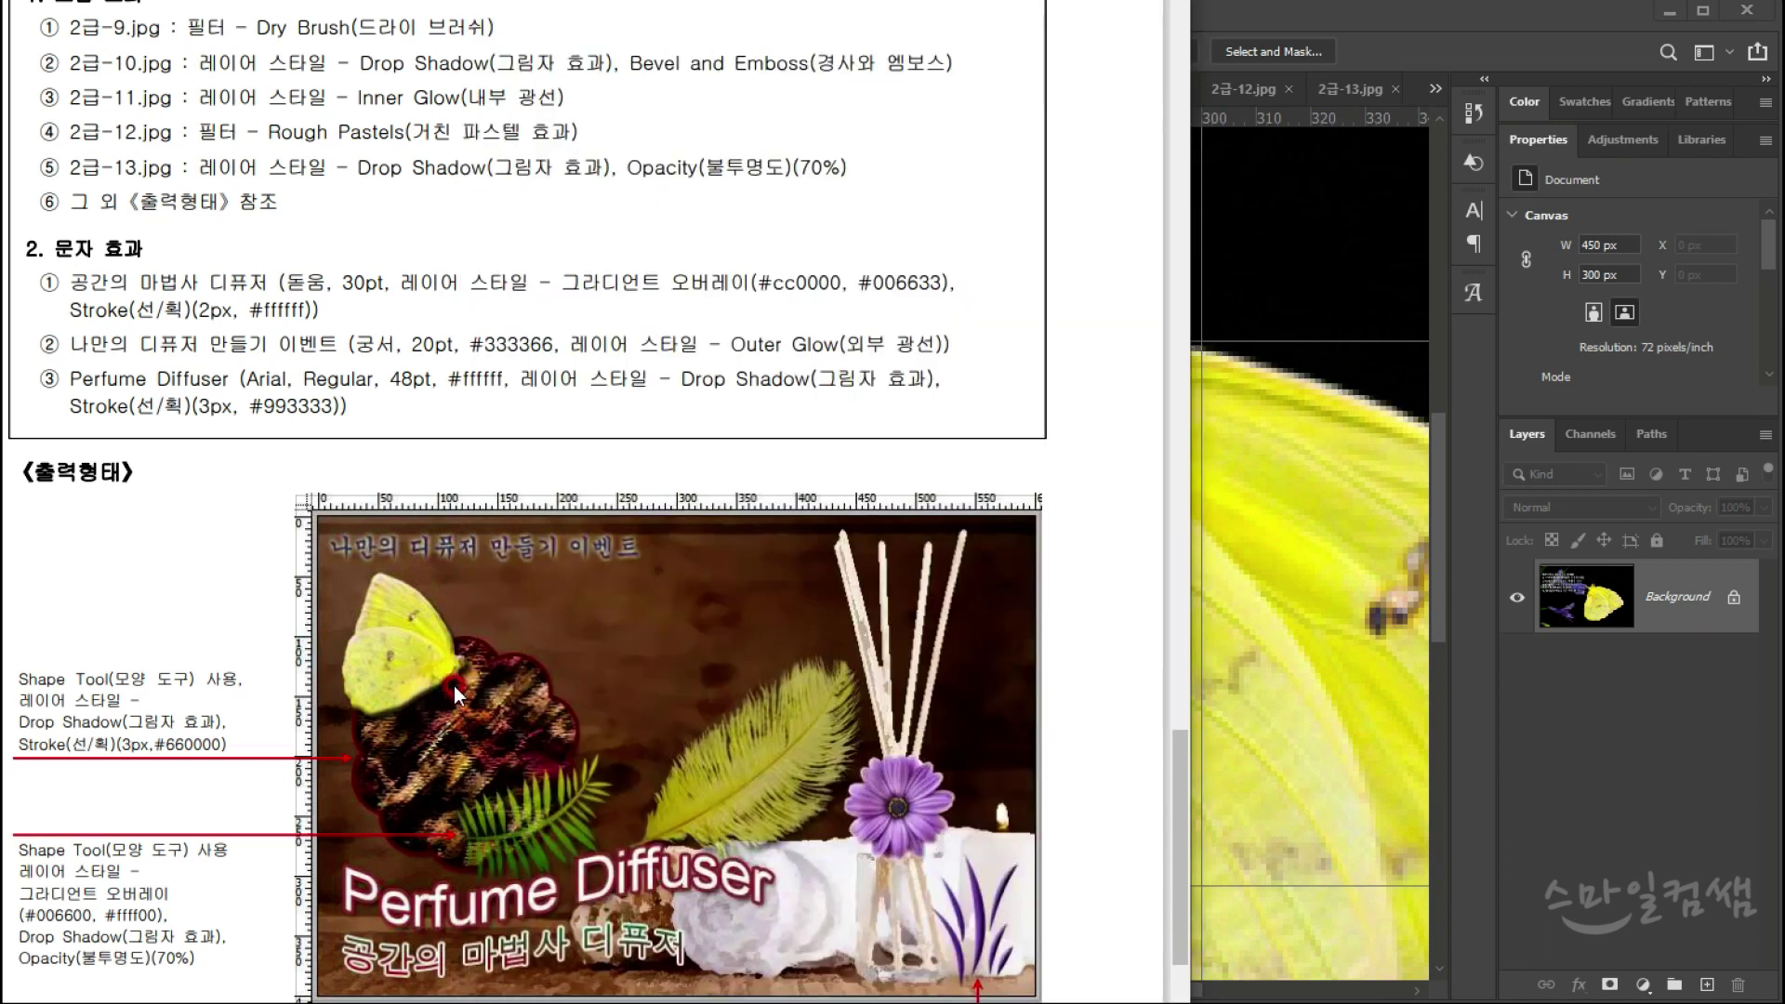
left_click(1298, 541)
Step: Finish refining the selection over the butterfly's body and wings and return to the -4.psd document
left_click(953, 452)
left_click(1019, 413)
scroll(1088, 549, "down", 2)
left_click_drag(1127, 677, 1025, 543)
left_click(1097, 424)
mouse_move(1136, 462)
left_mouse_down()
mouse_move(894, 446)
mouse_move(1082, 543)
mouse_move(1008, 342)
mouse_move(1075, 514)
left_mouse_up()
left_click(972, 443)
left_click(943, 579)
left_click(941, 510)
left_click(801, 84)
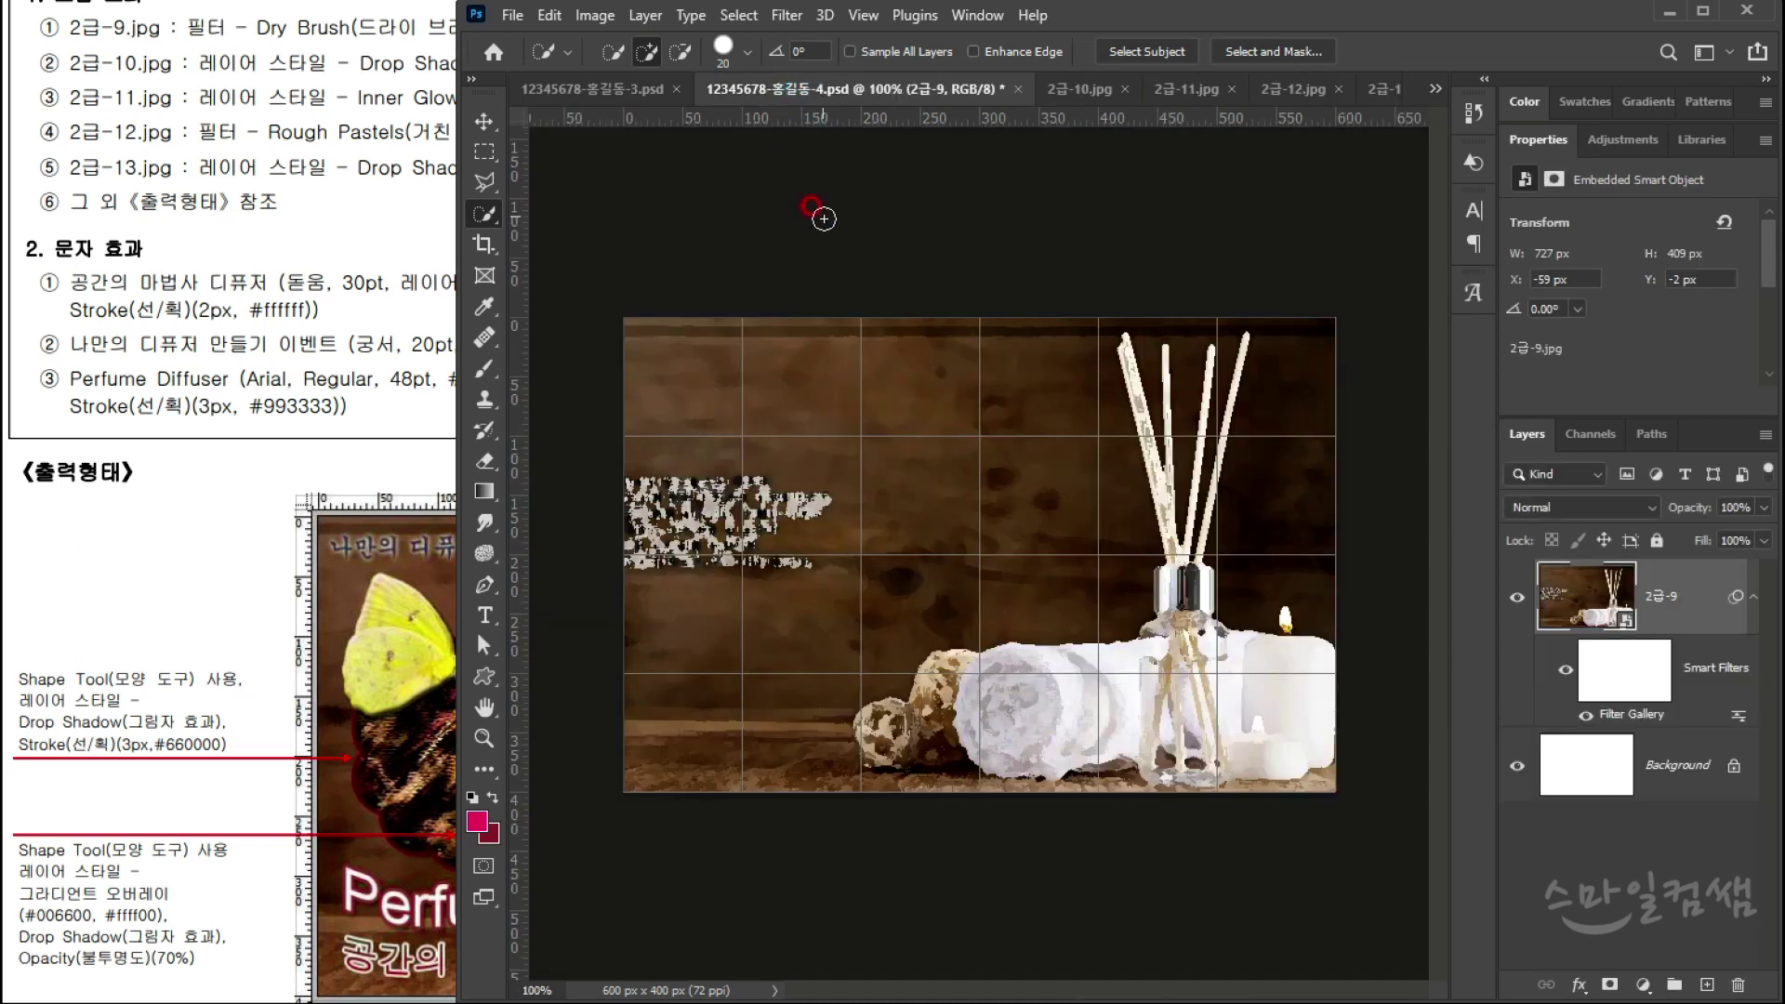
Step: Paste the copied butterfly into the -4.psd document and flip it horizontally after comparing it with the sample output
key("ctrl+v")
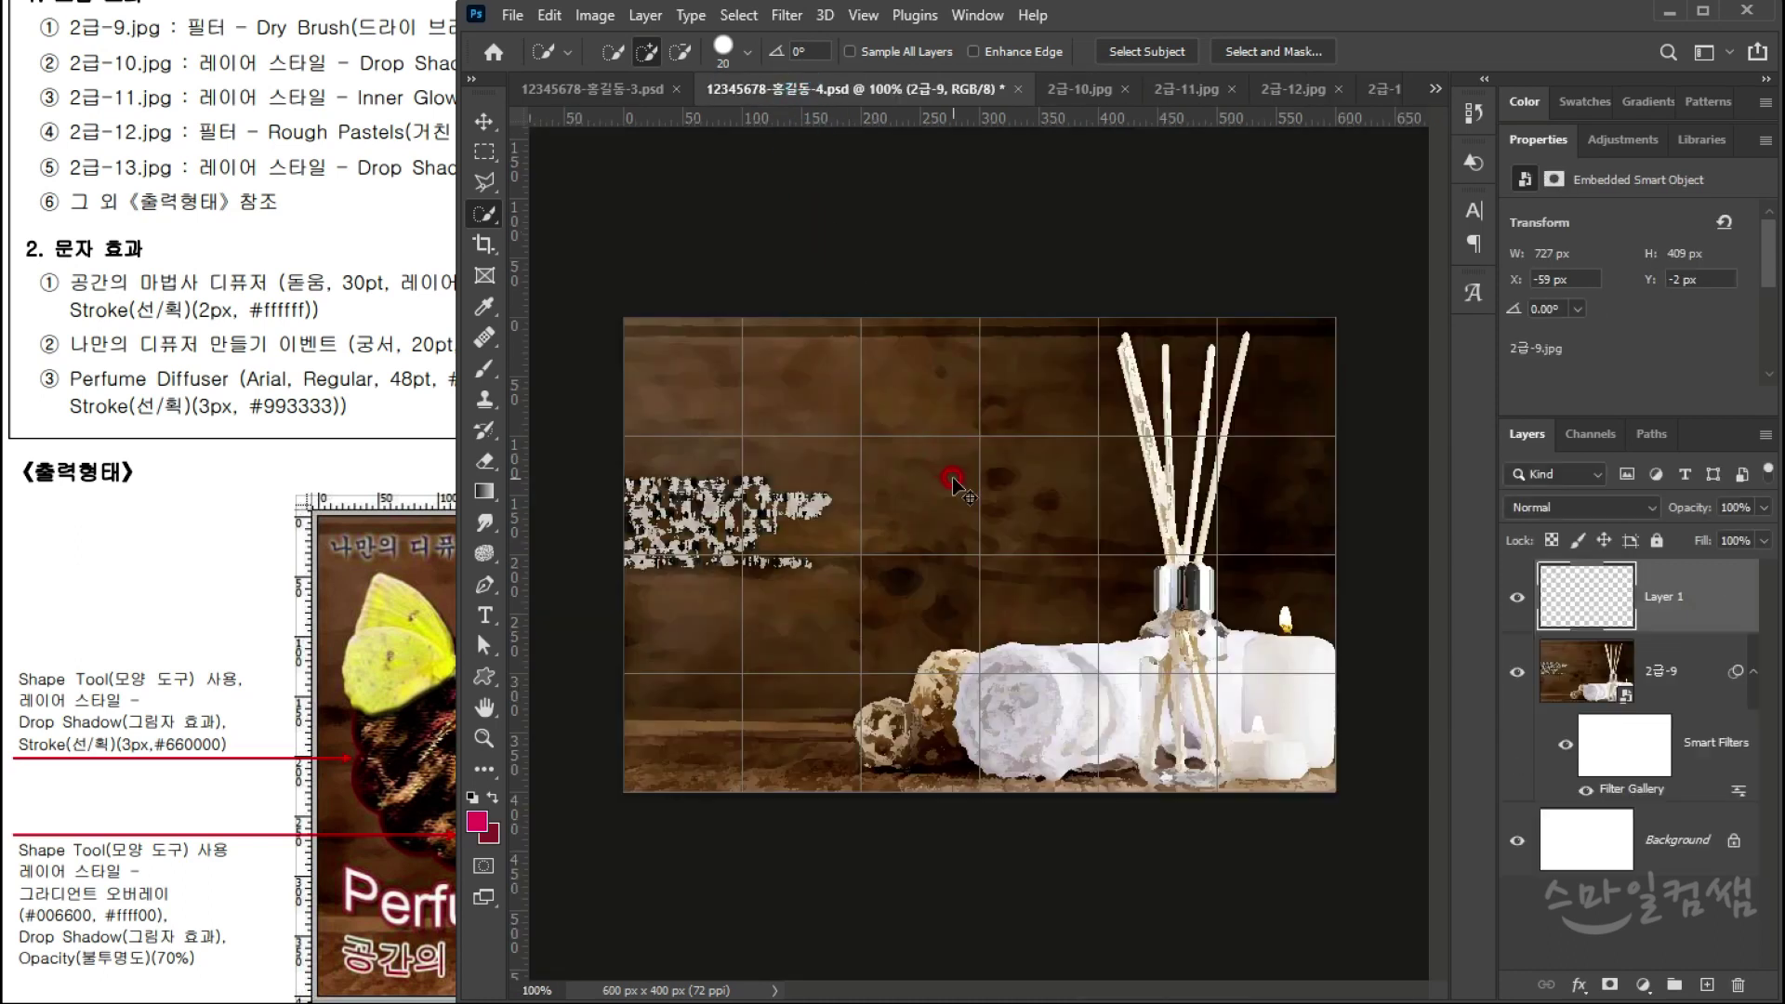
left_click(541, 691)
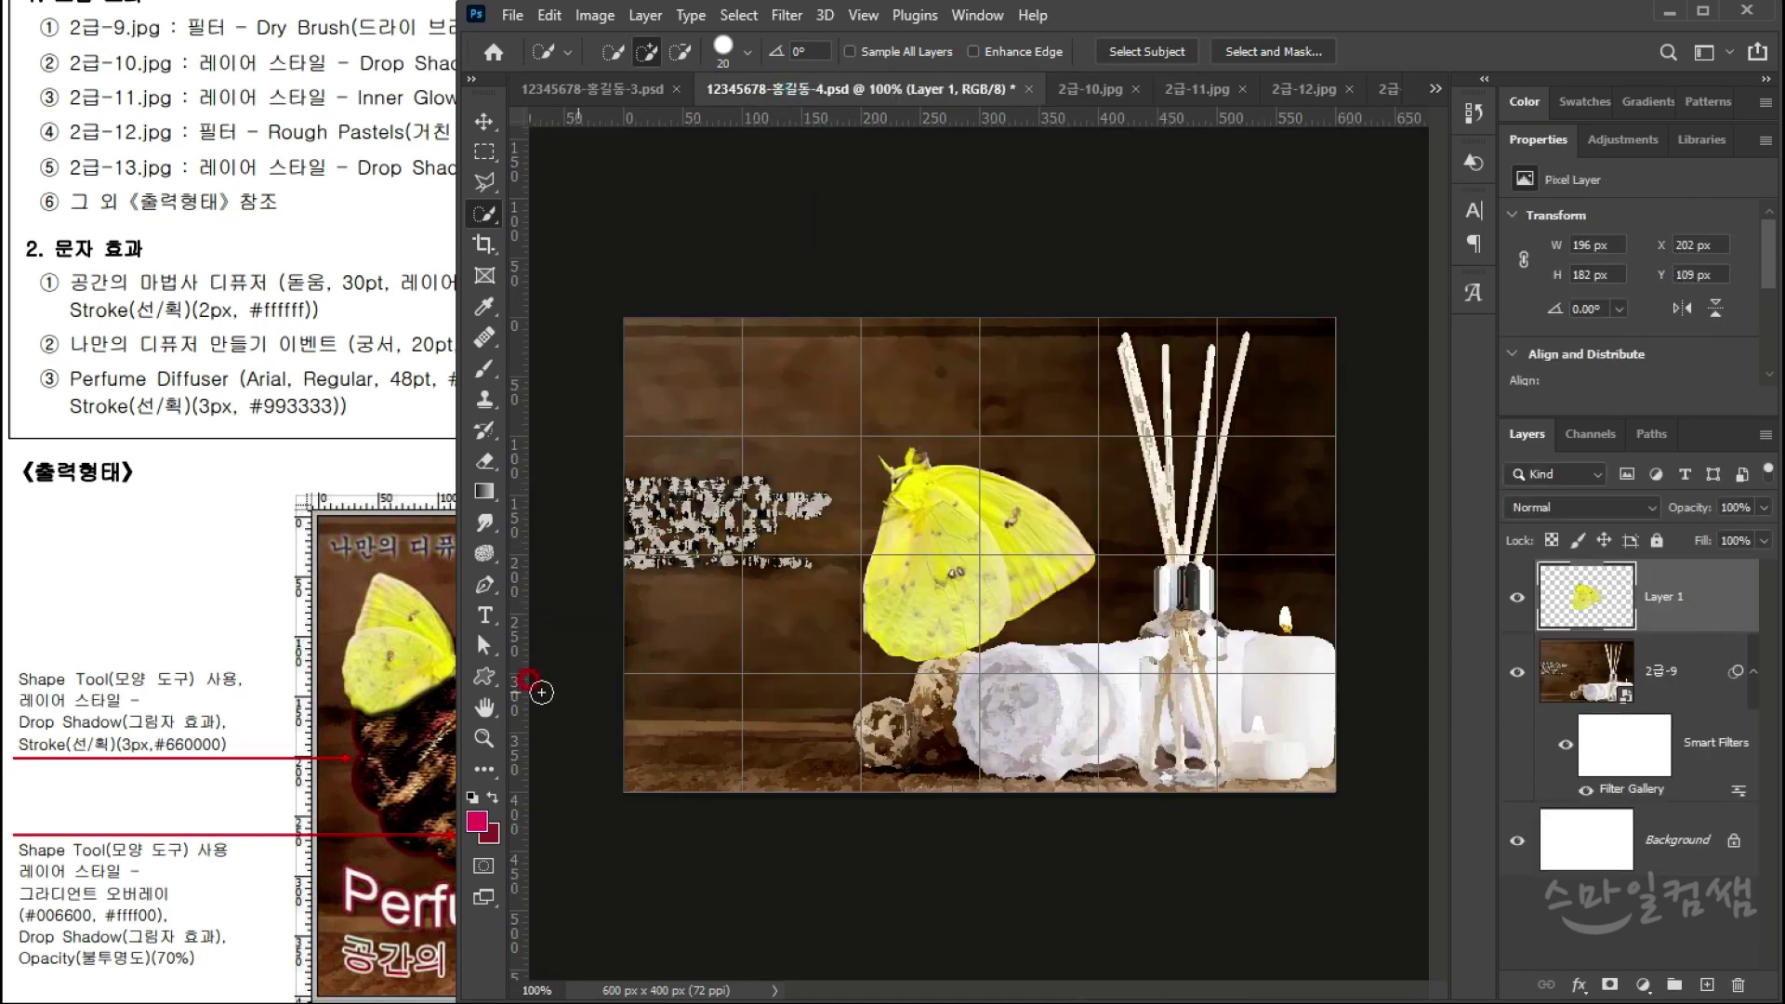
left_click(400, 677)
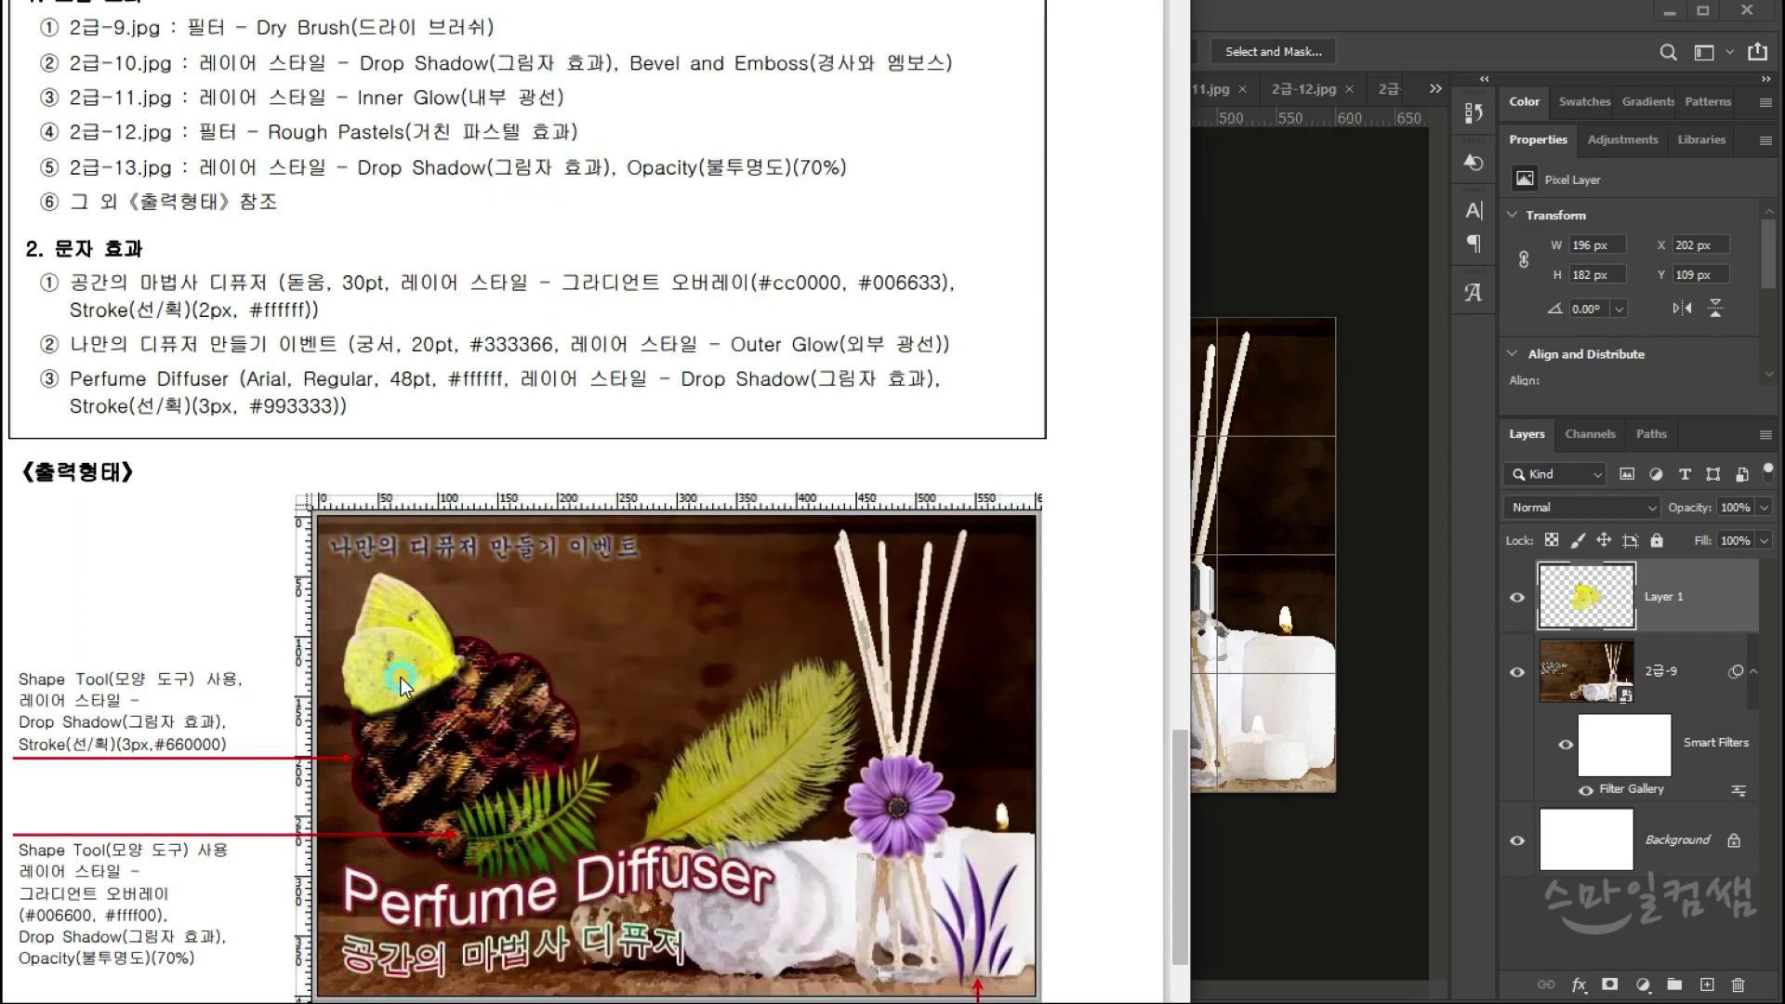
left_click(1213, 666)
key("ctrl+t")
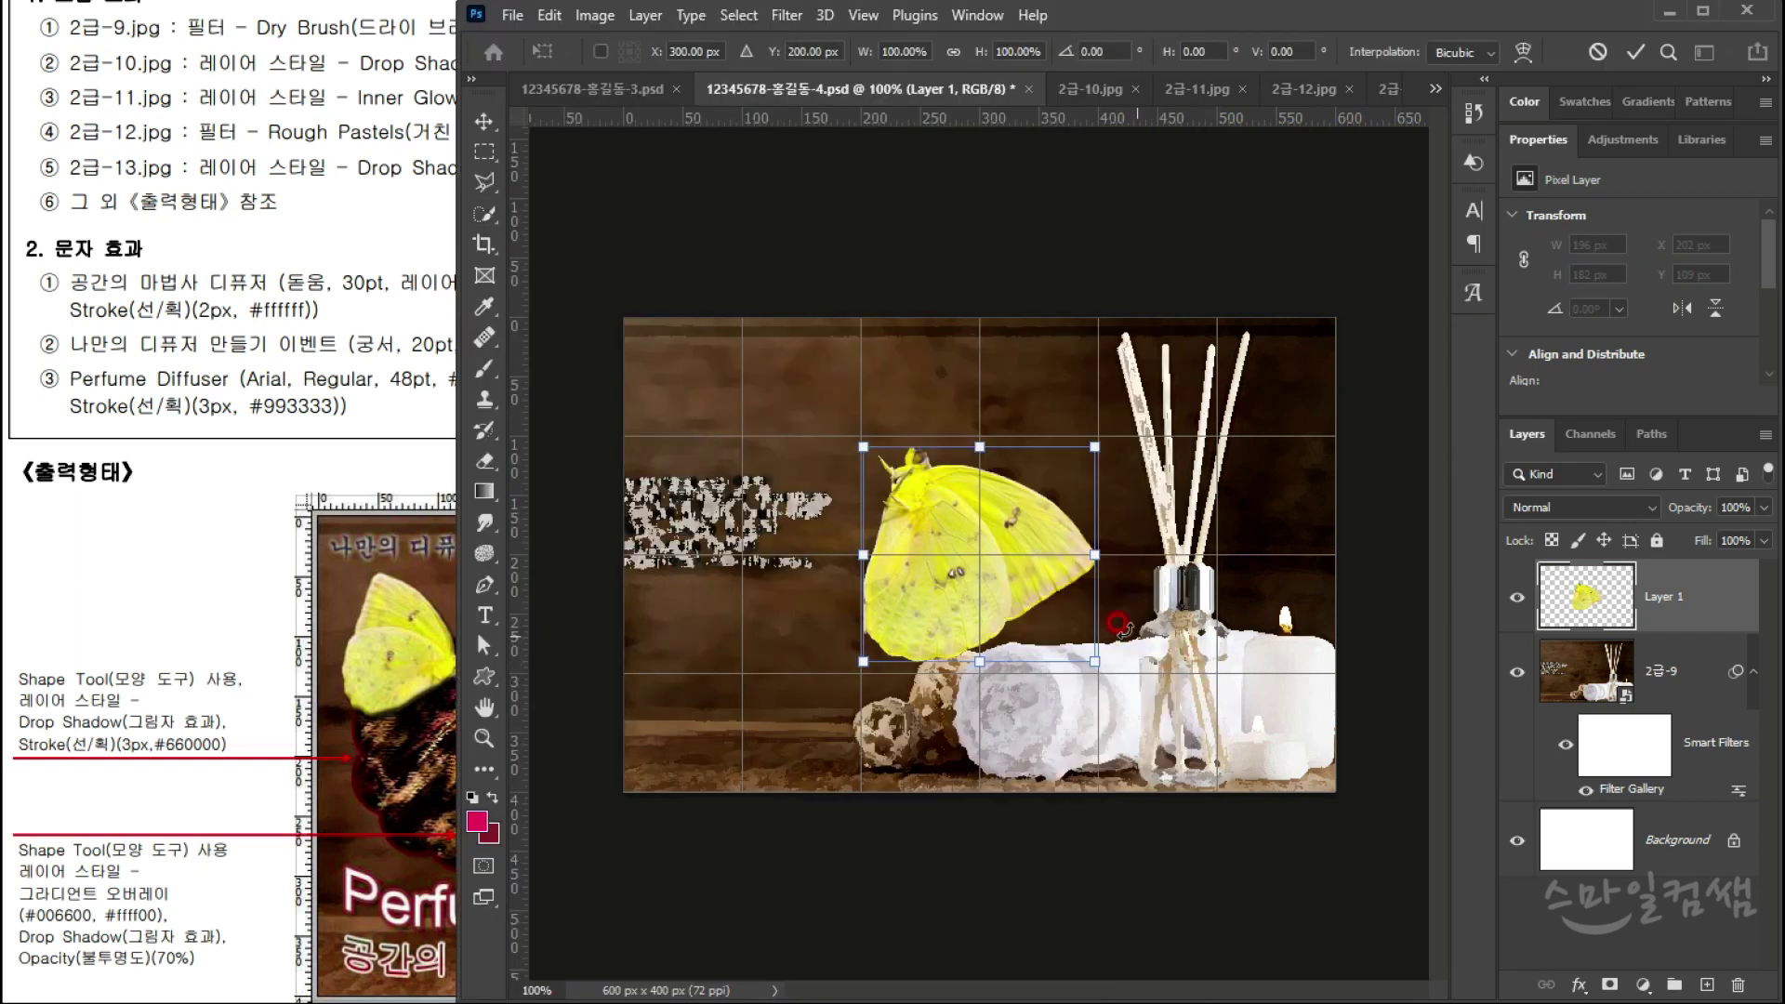
right_click(1007, 533)
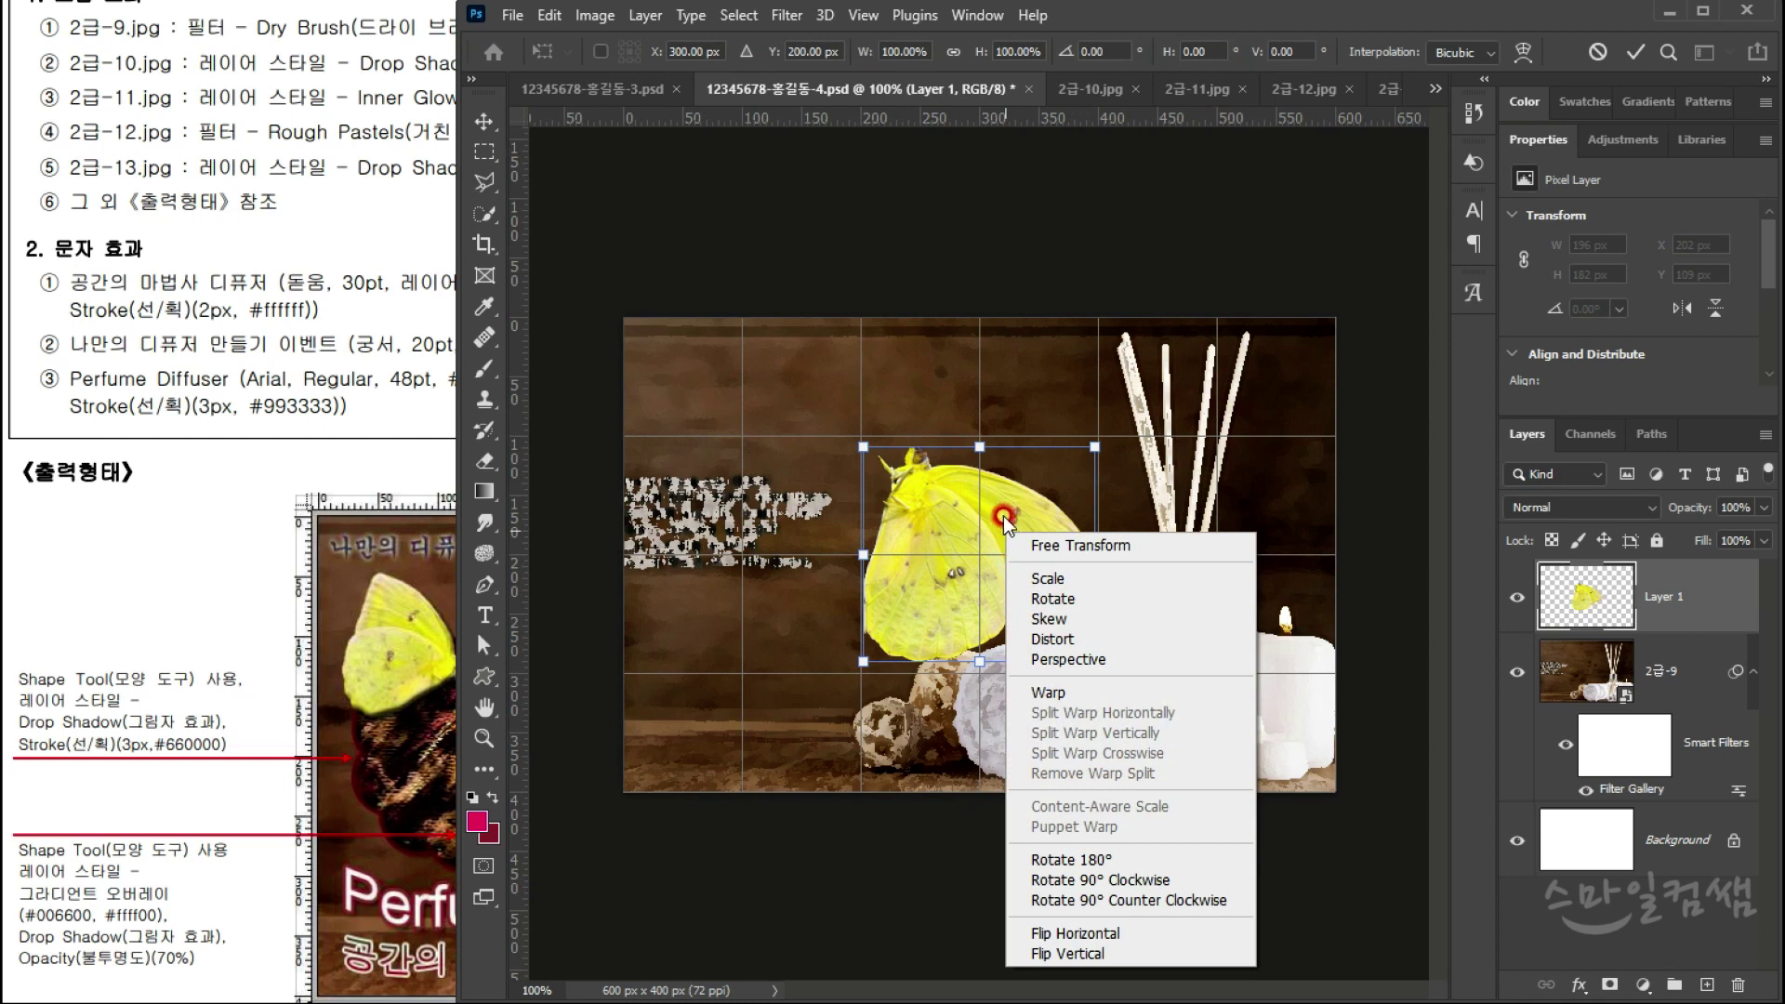
left_click(1001, 504)
right_click(1001, 505)
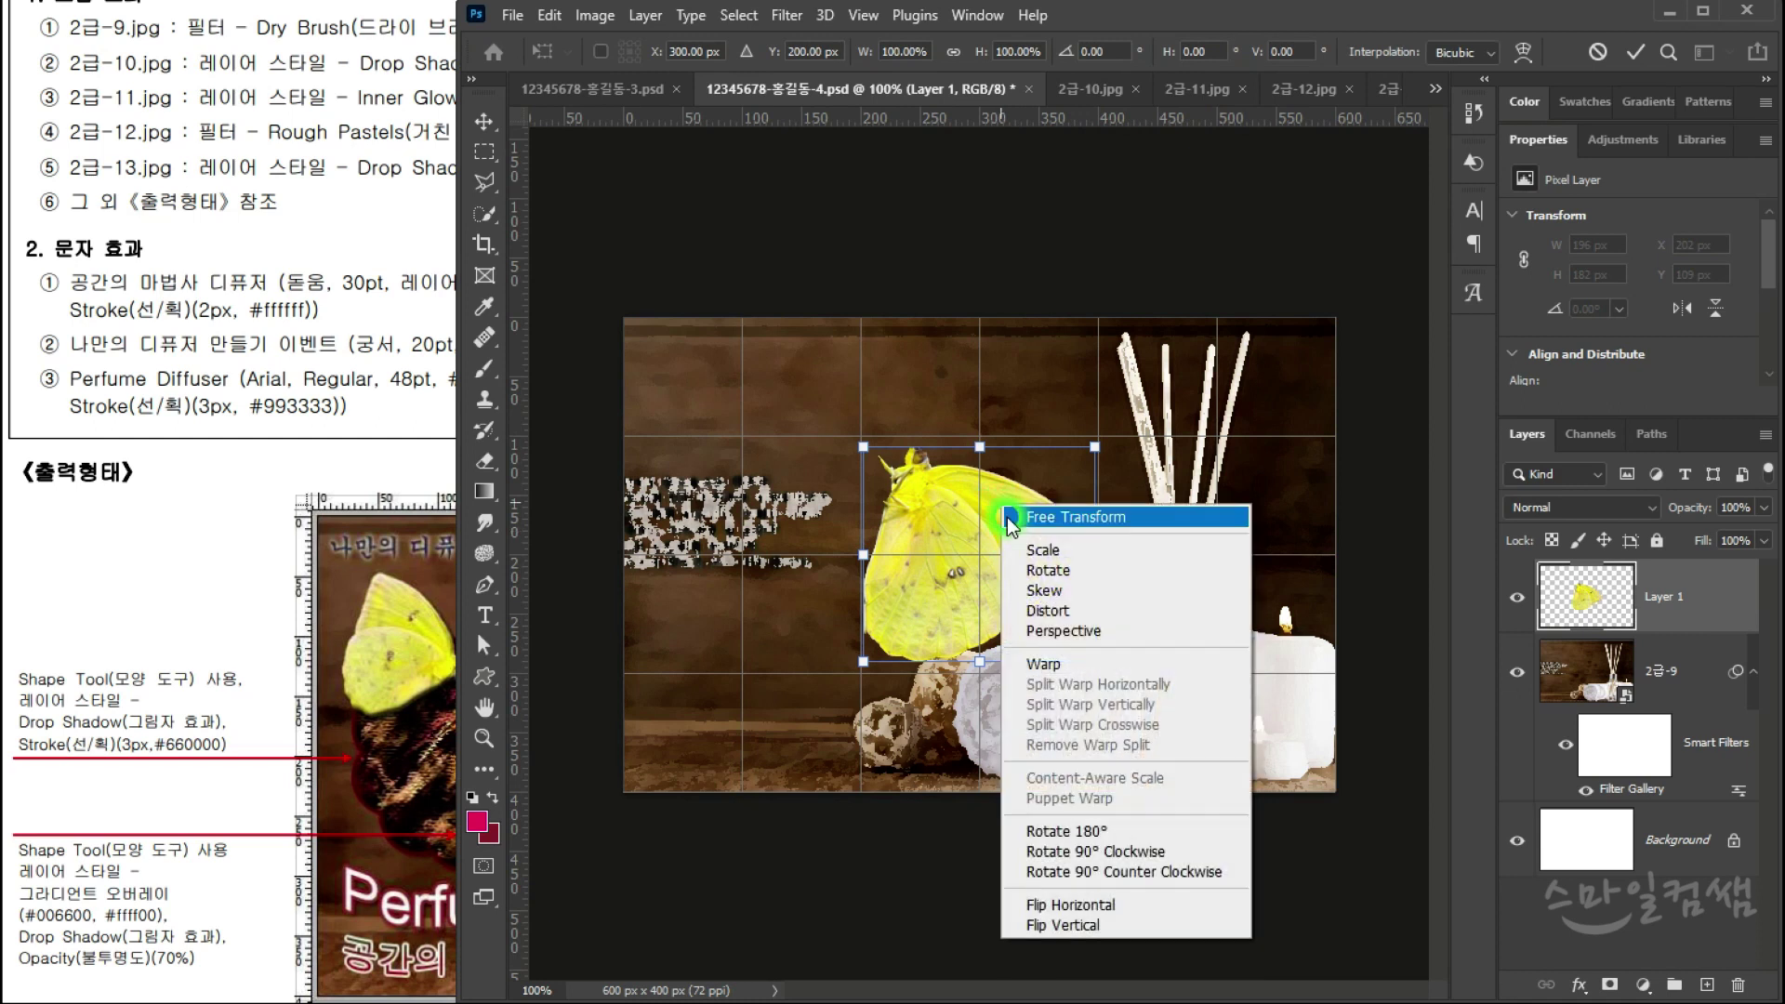
left_click(1074, 901)
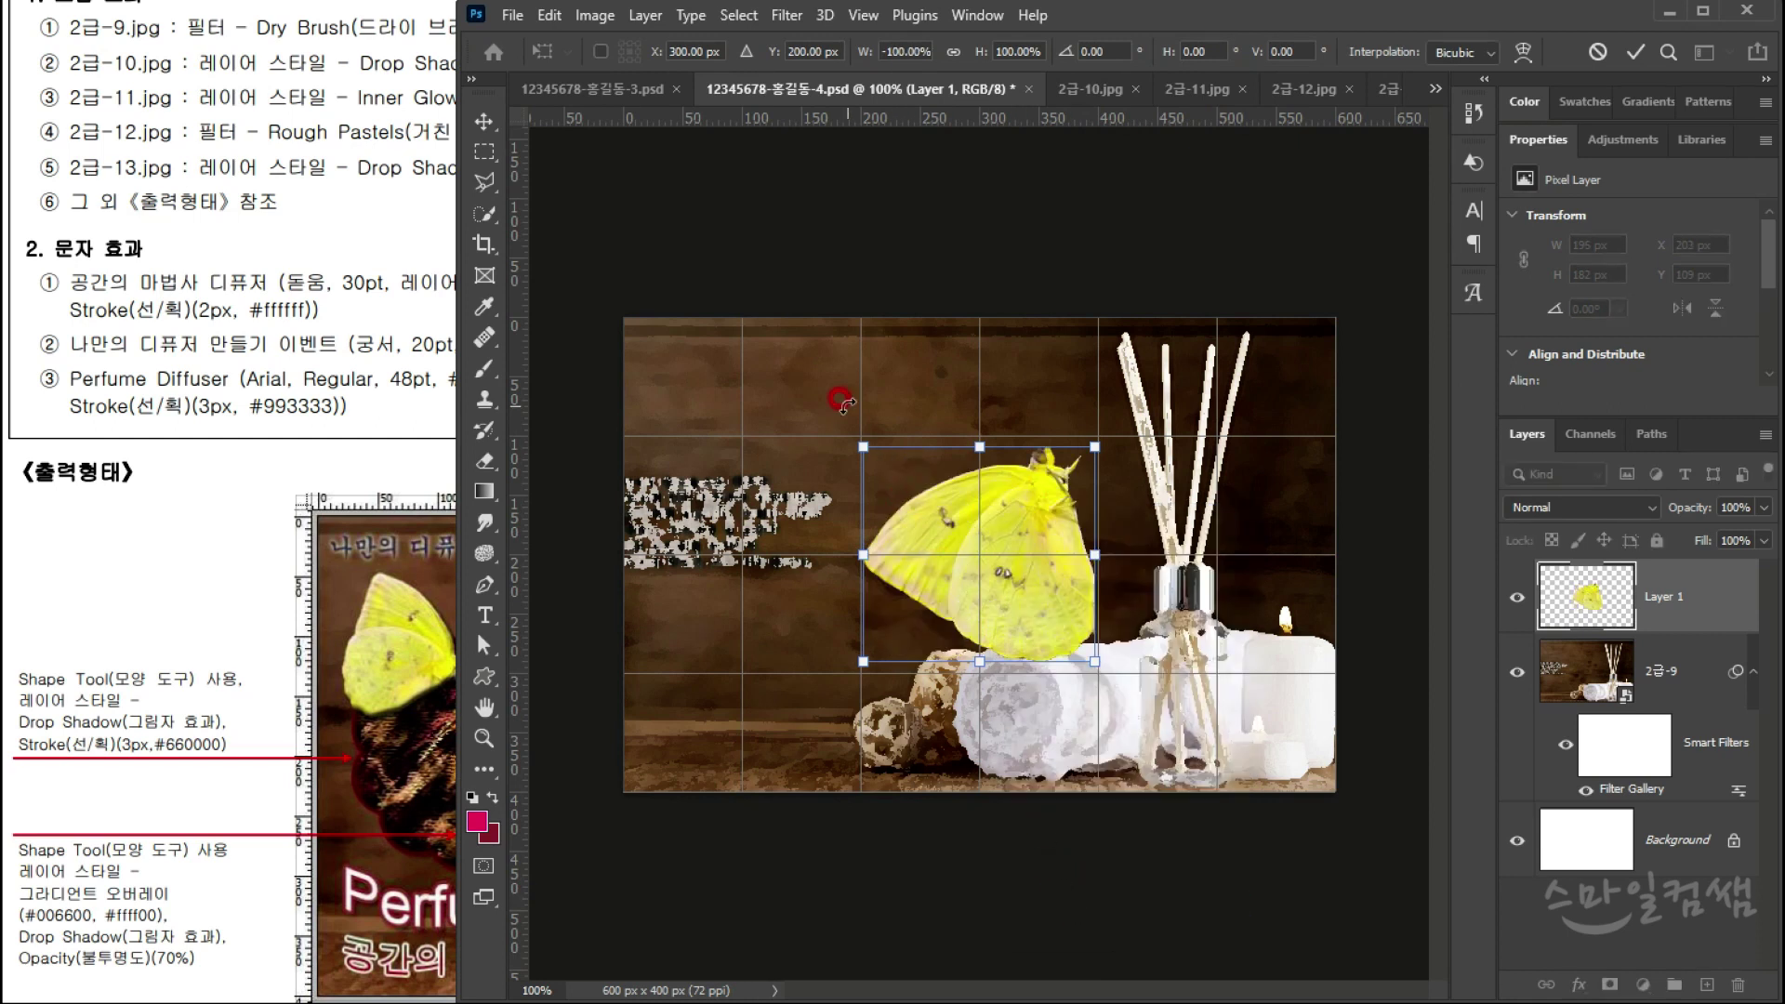
Step: Rotate the butterfly clockwise by about 85° and move it to the canvas's upper-left area, checking it against the sample output
left_click_drag(841, 401, 1116, 394)
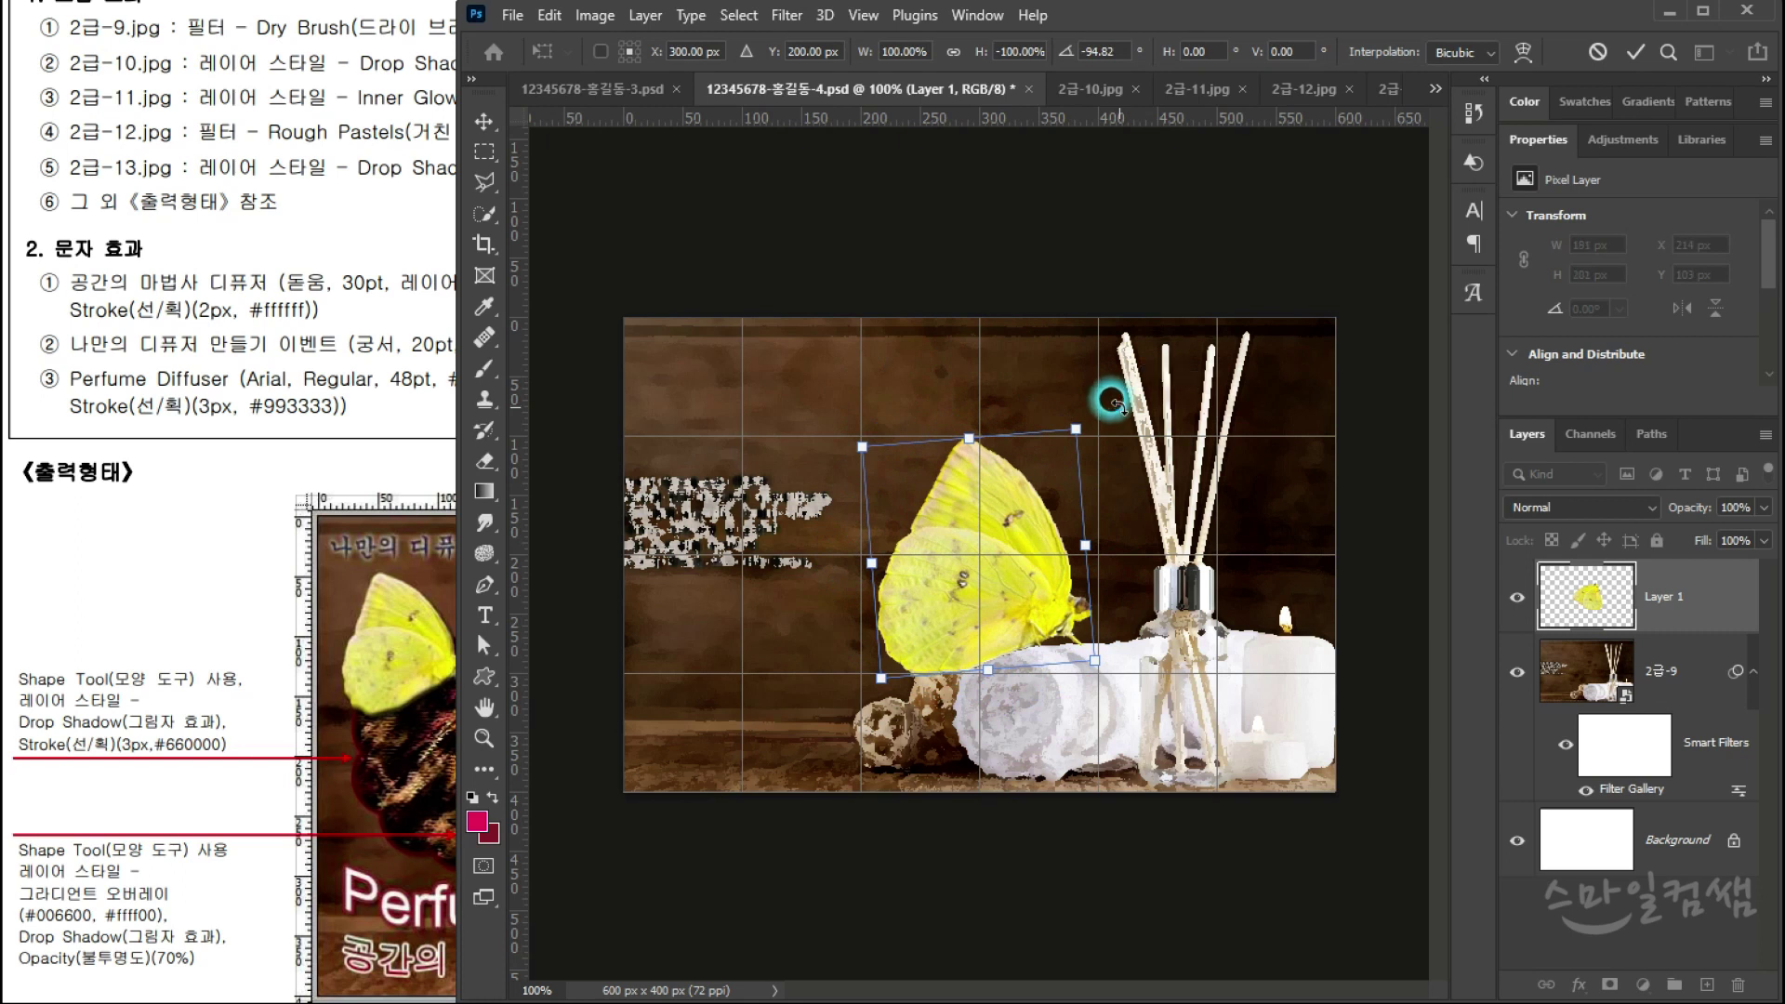
left_click_drag(1038, 632, 798, 520)
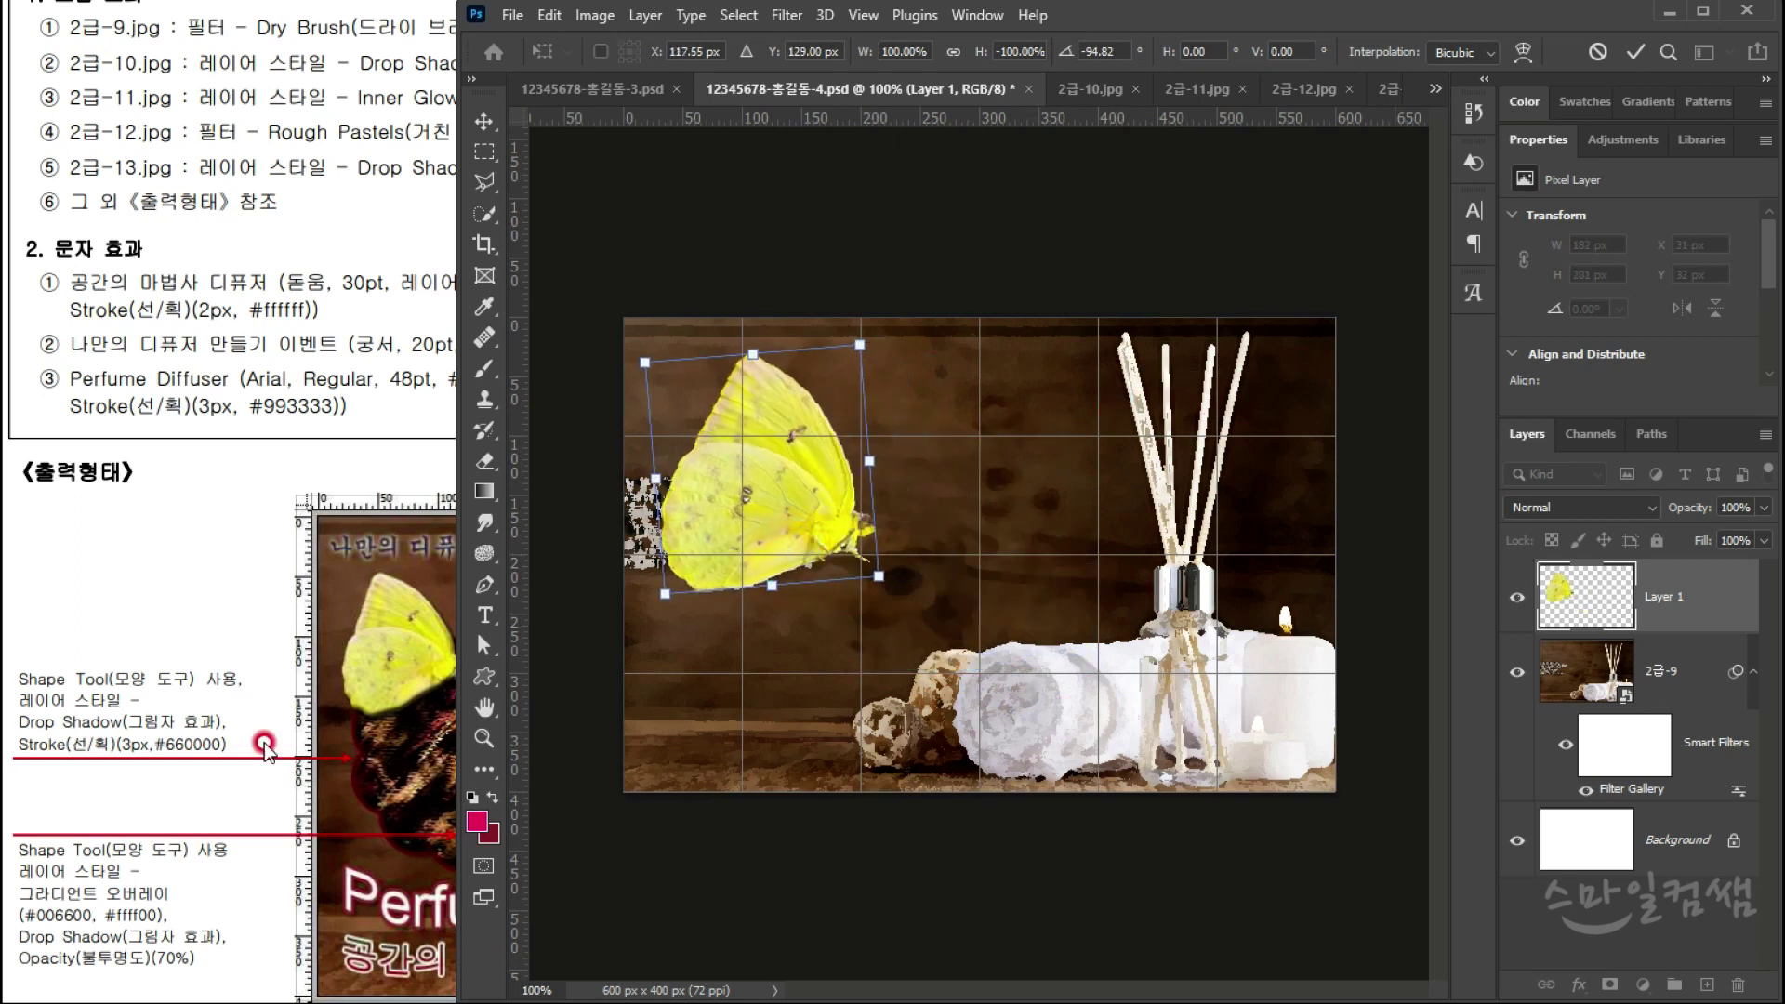
left_click(219, 737)
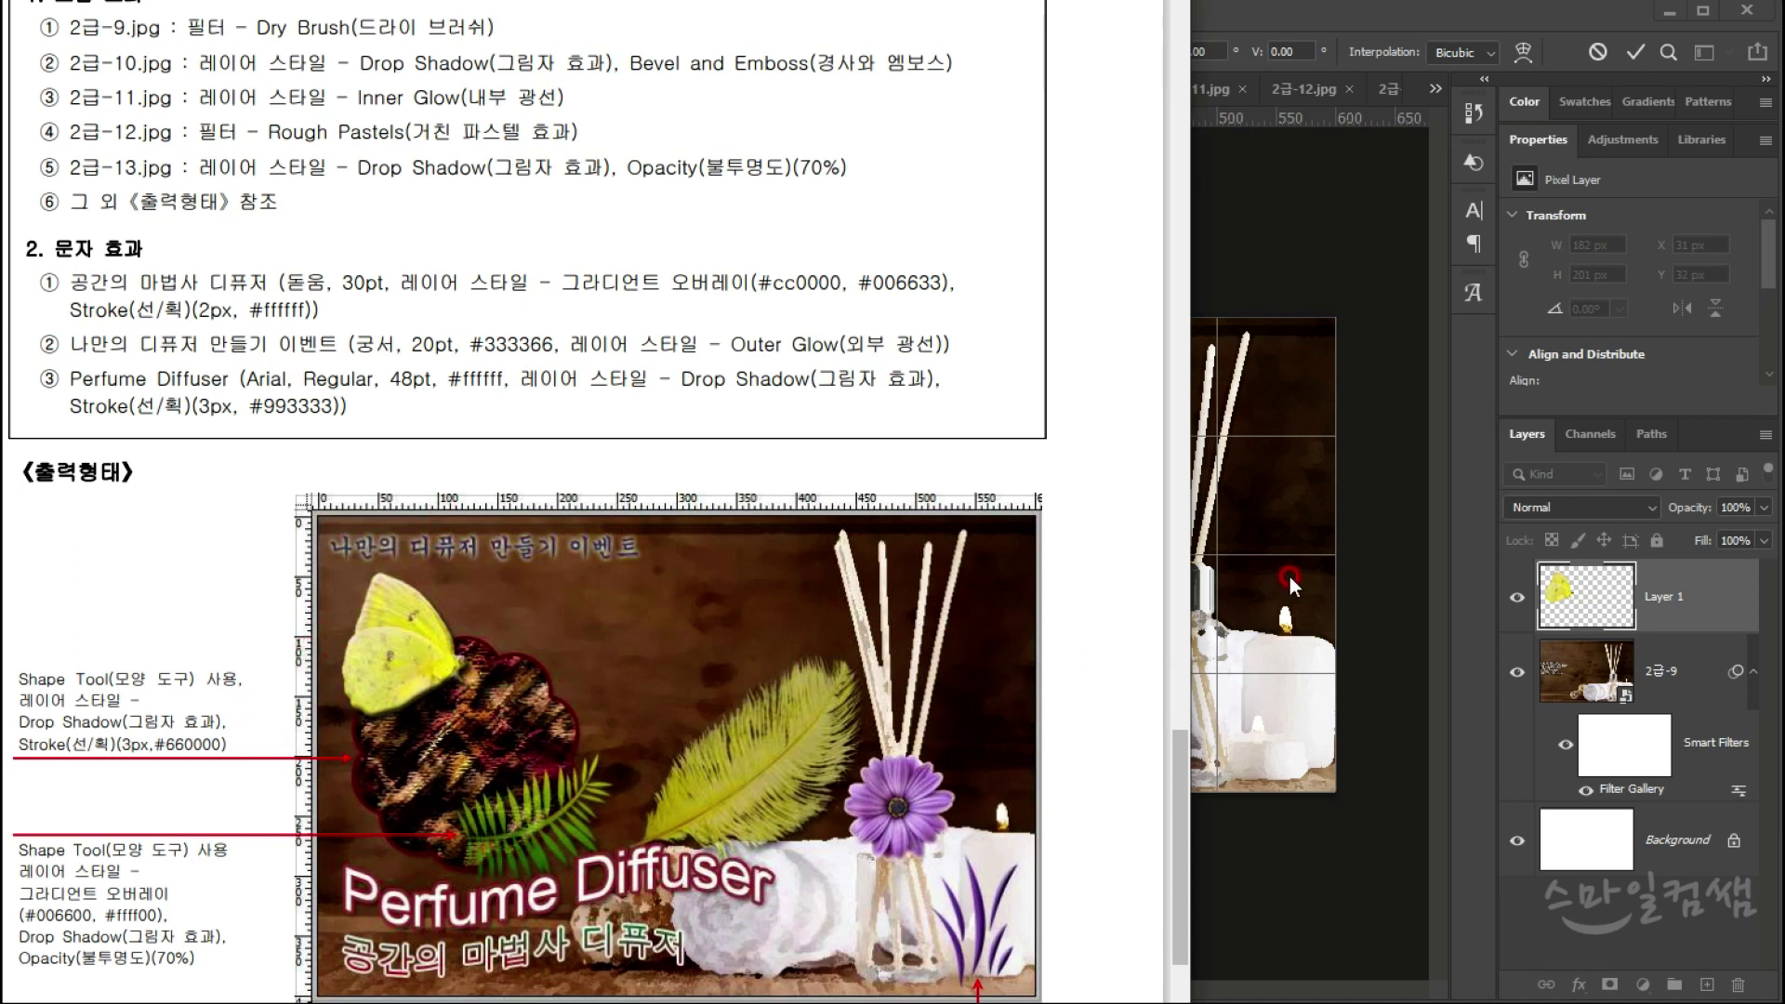
left_click(1269, 597)
Step: Scale the butterfly to about 65% and place it at about X 20 px, Y 37 px, then apply the transform
left_click_drag(874, 573, 766, 523)
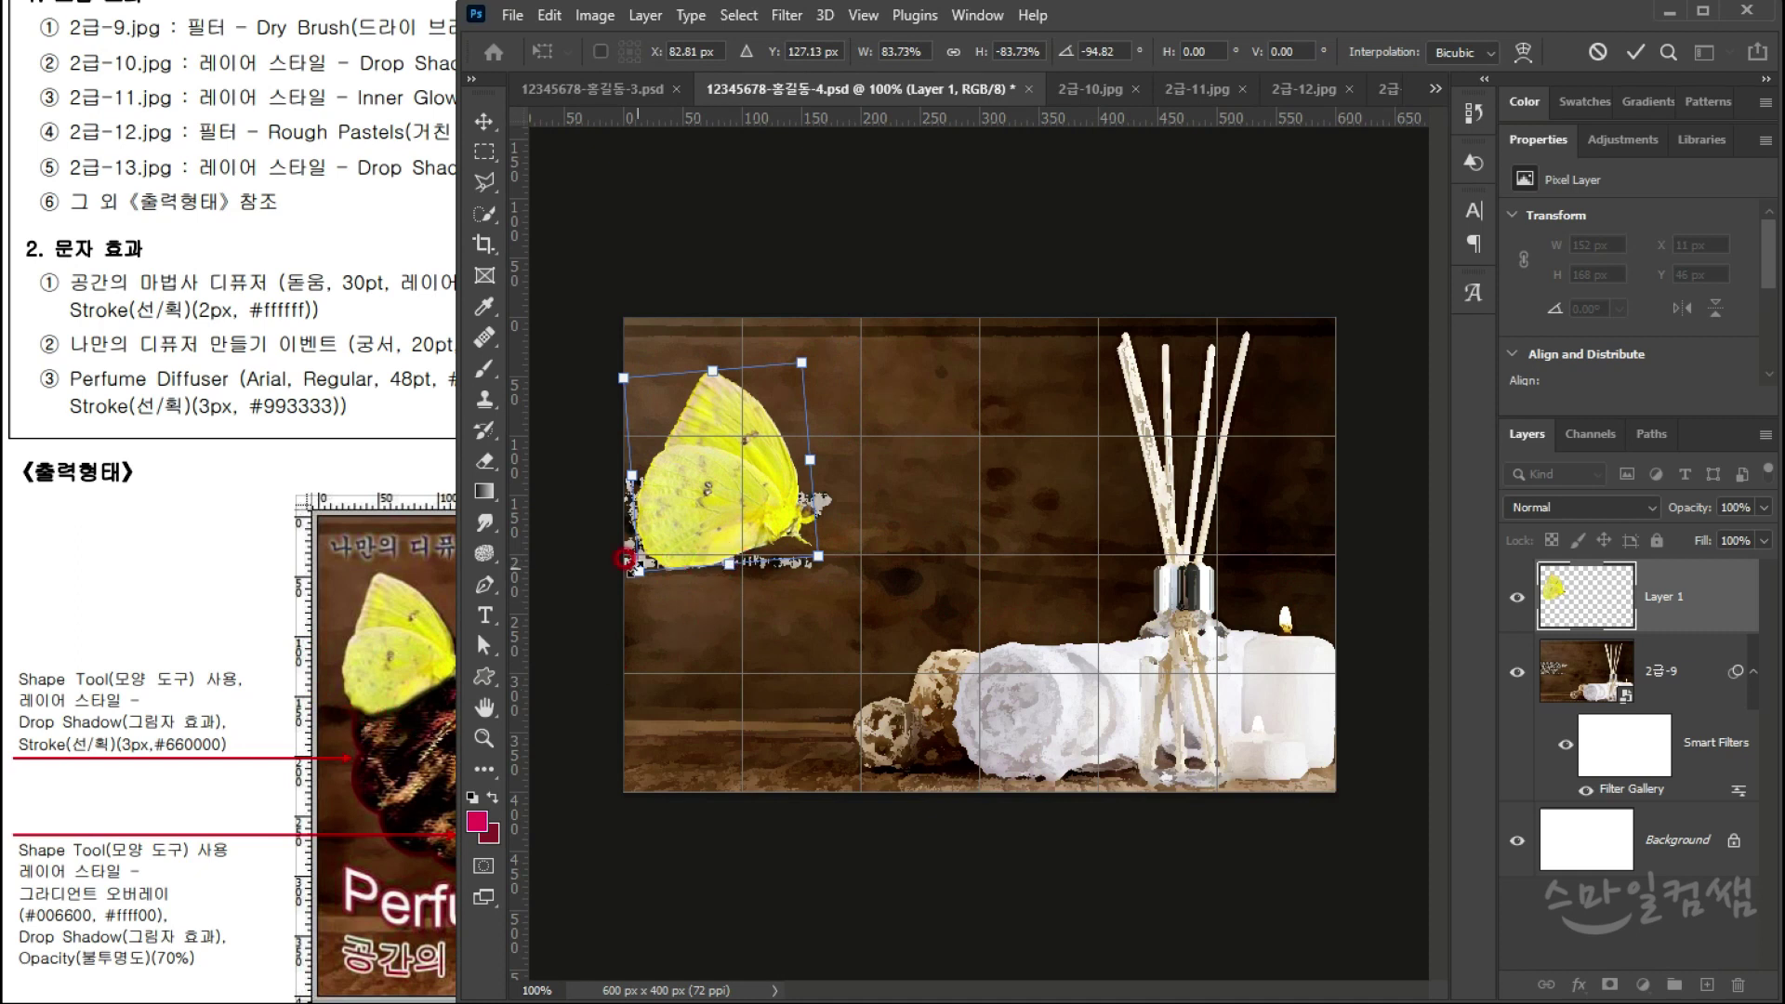
left_click_drag(813, 555, 779, 496)
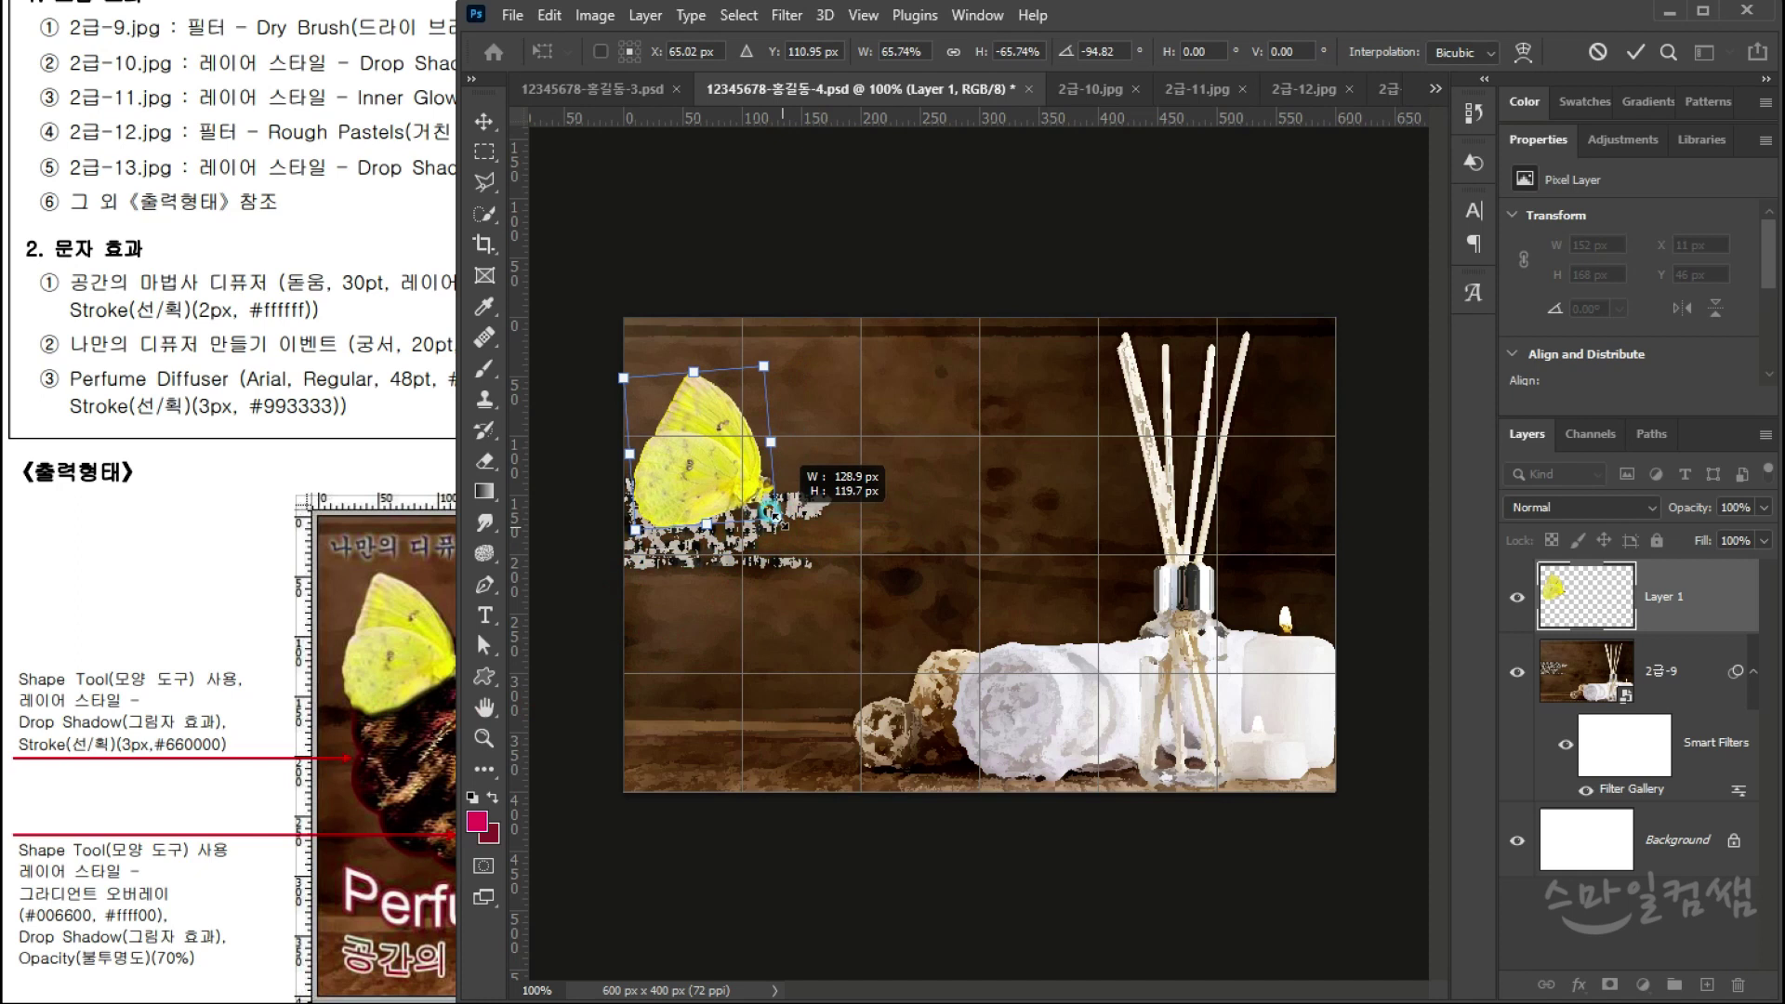
left_click_drag(695, 446, 713, 478)
key("Up")
key("Up")
key("Up")
key("Up")
key("Up")
key("Up")
key("Up")
key("Up")
key("Up")
key("Left")
key("Left")
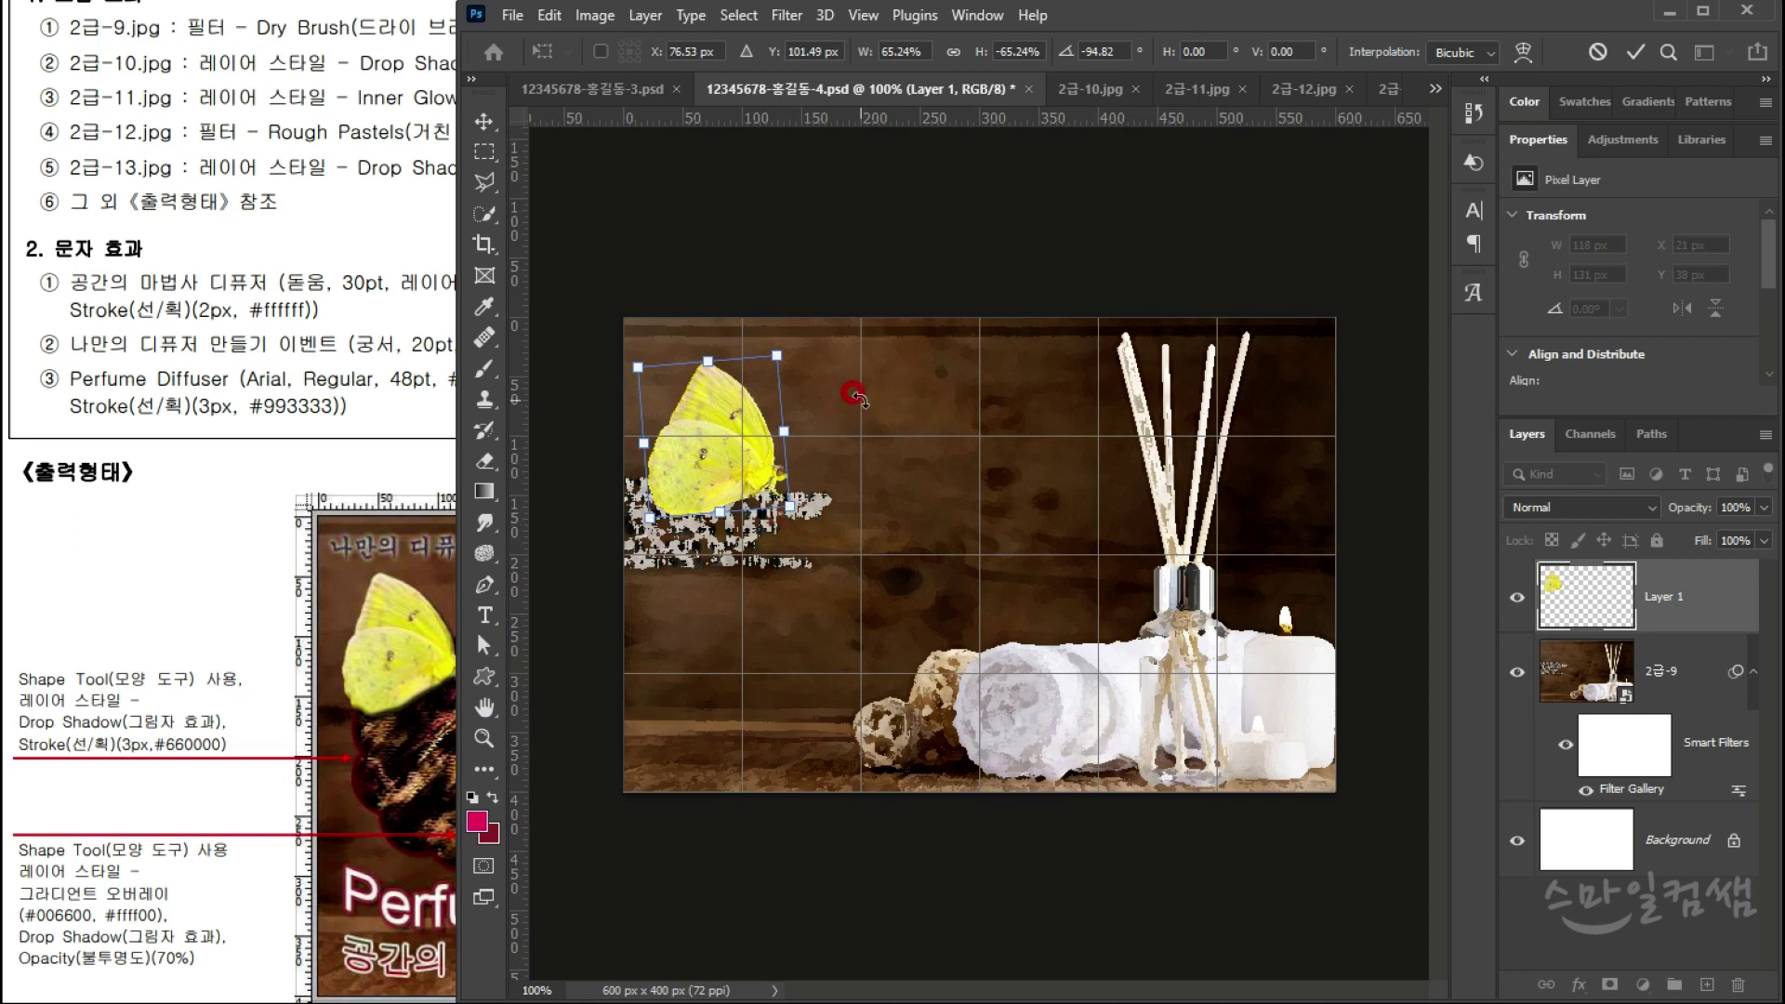
key("Return")
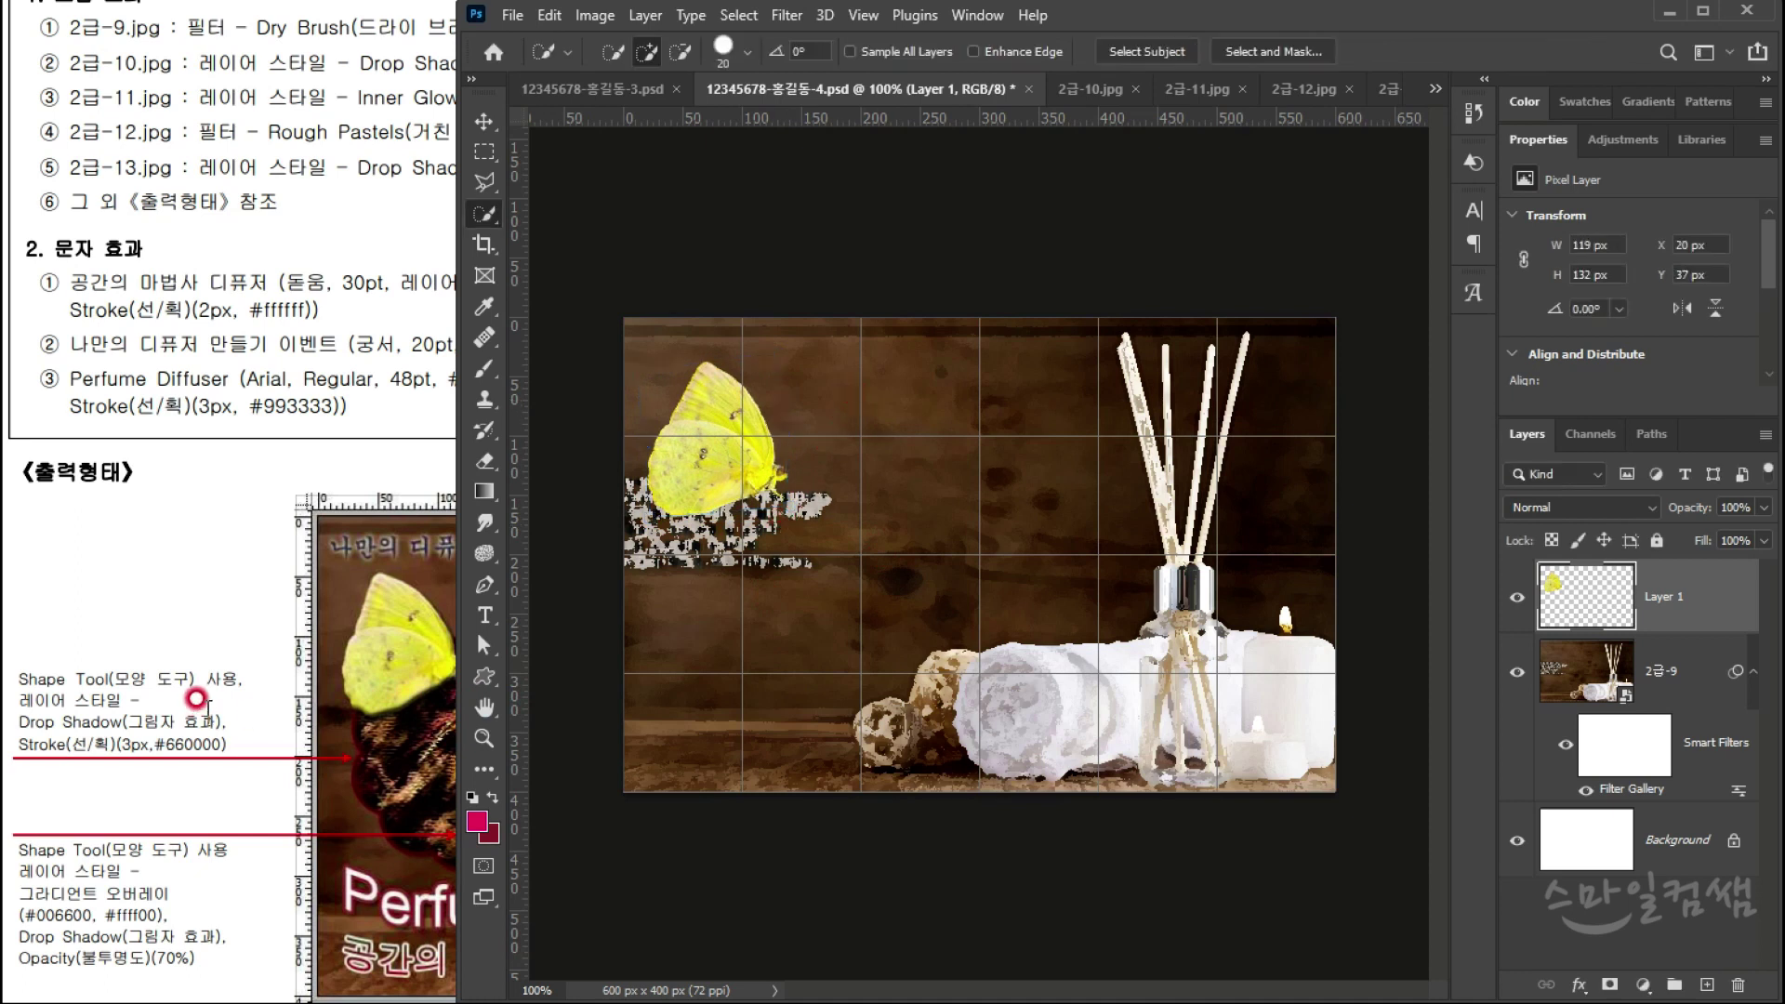
Step: Check the 2급-10.jpg layer style conditions on the task sheet and add Bevel & Emboss to the butterfly layer
left_click(271, 151)
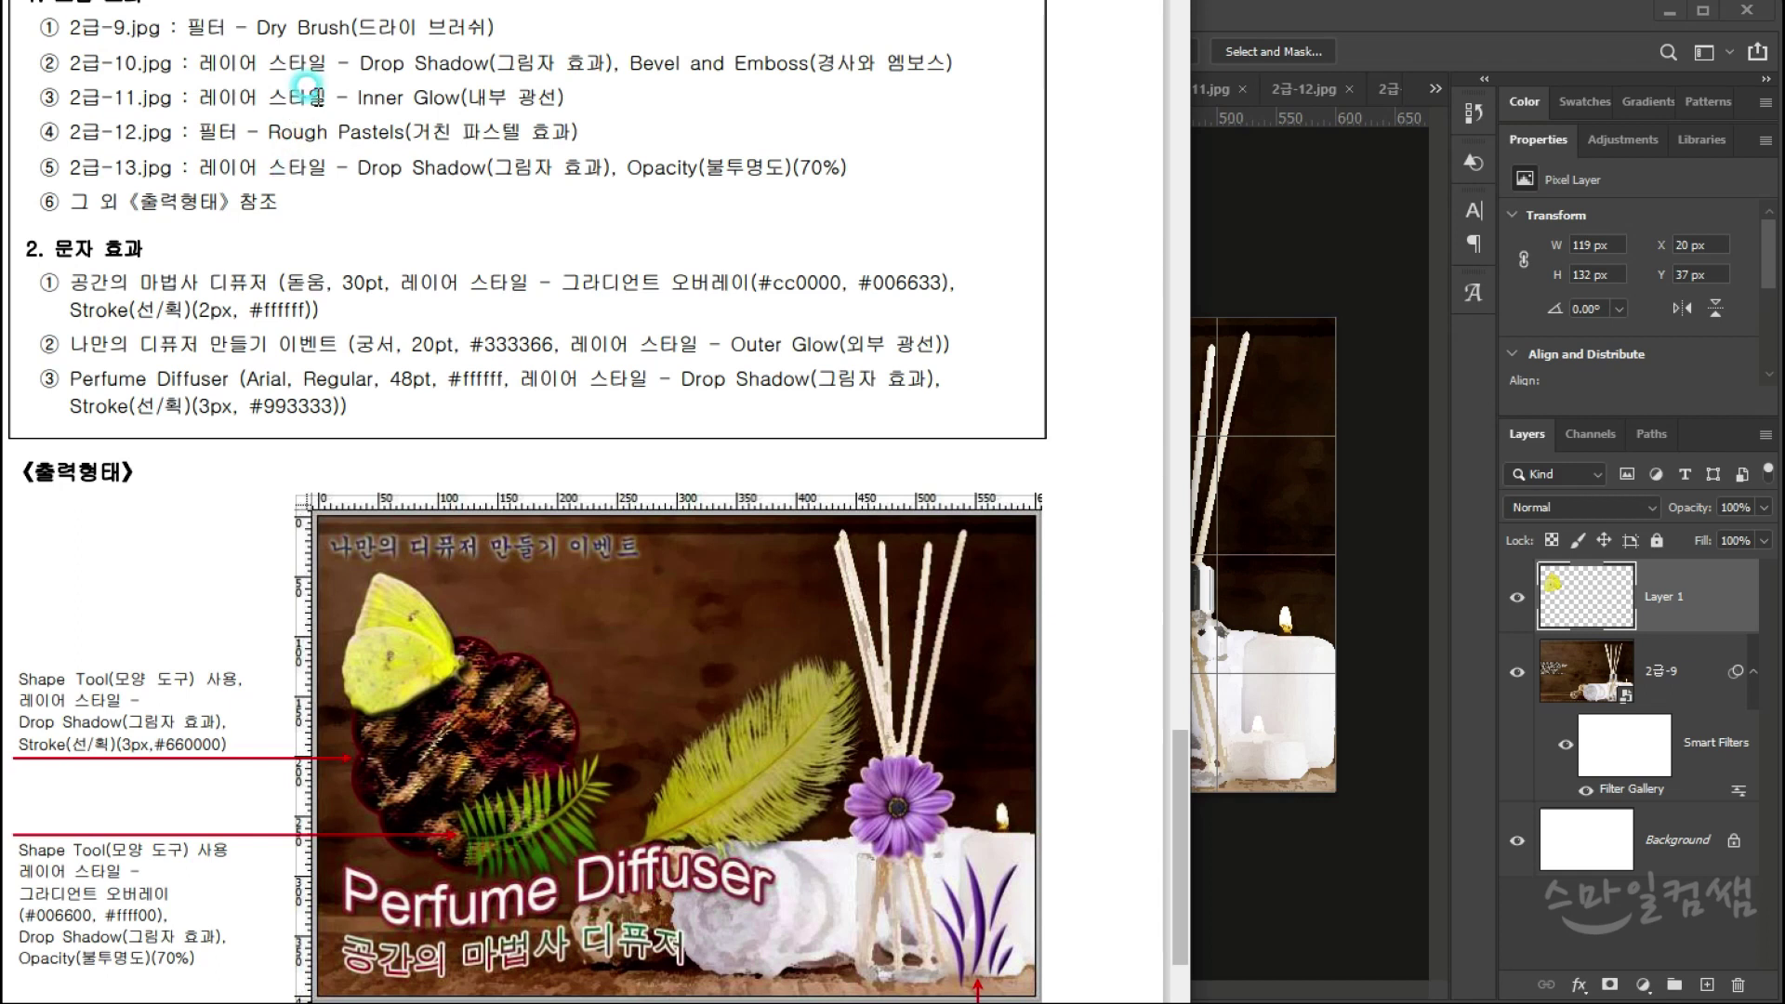
left_click(1294, 249)
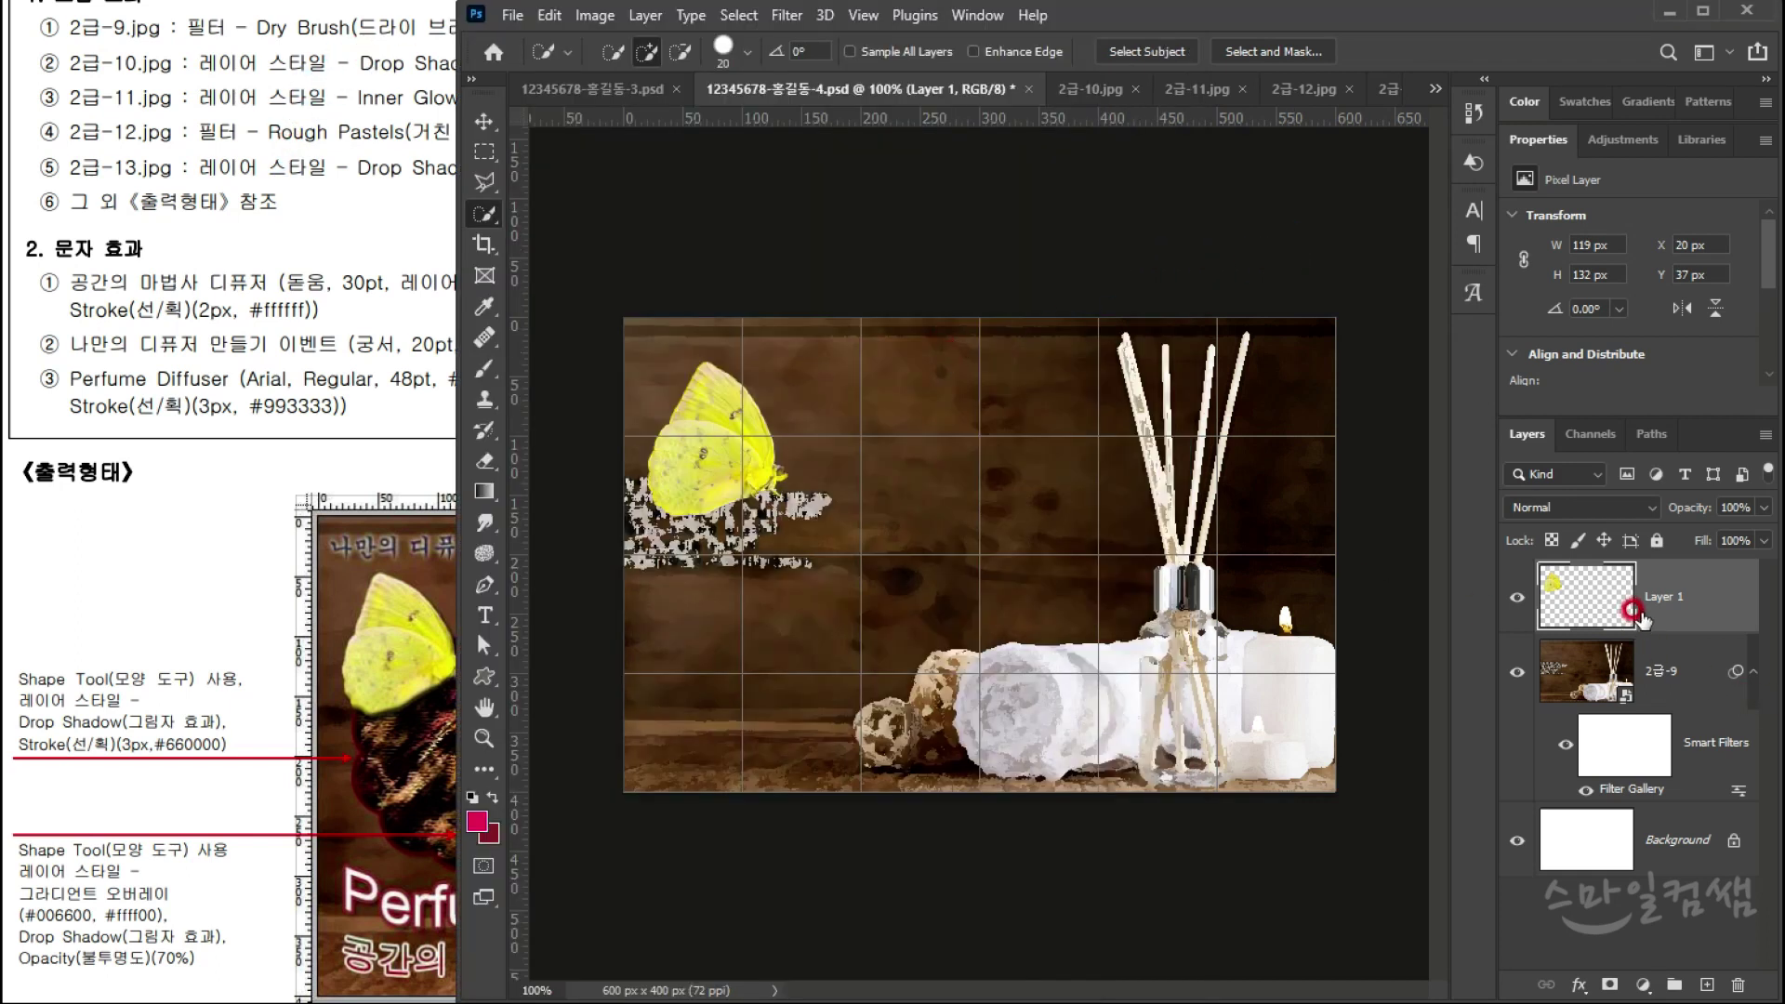
left_click(1517, 597)
left_click(1517, 596)
left_click(1571, 983)
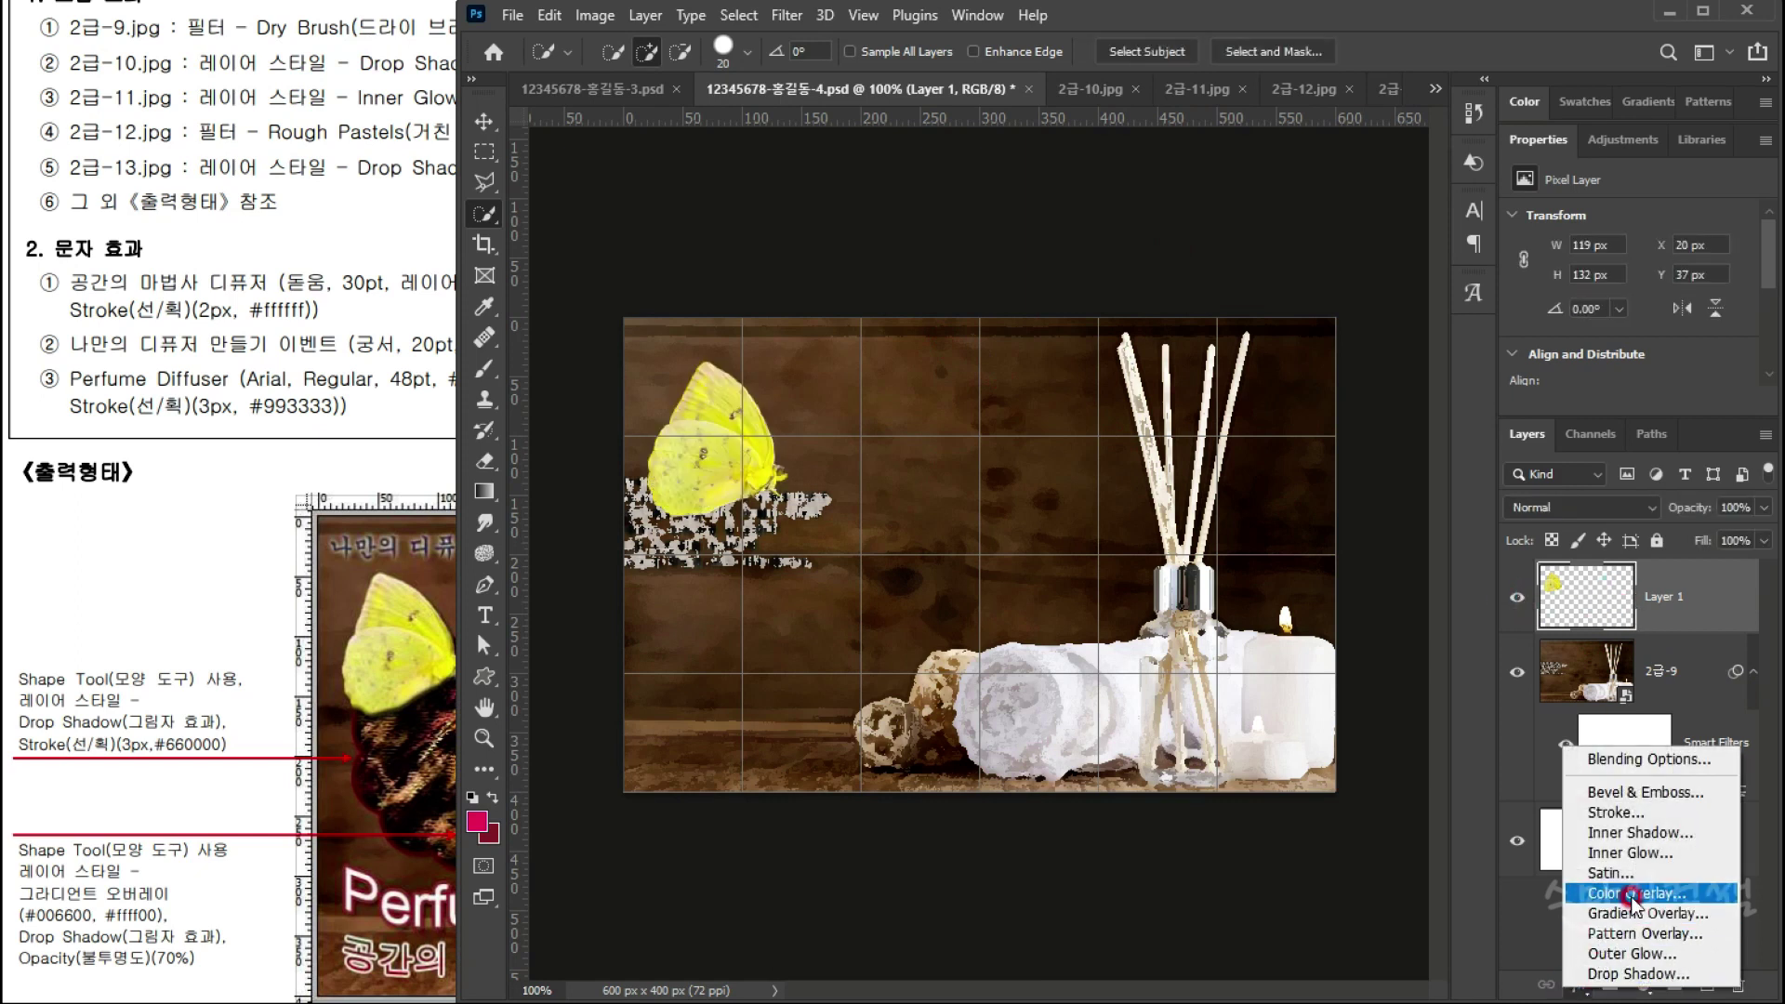
left_click(1621, 792)
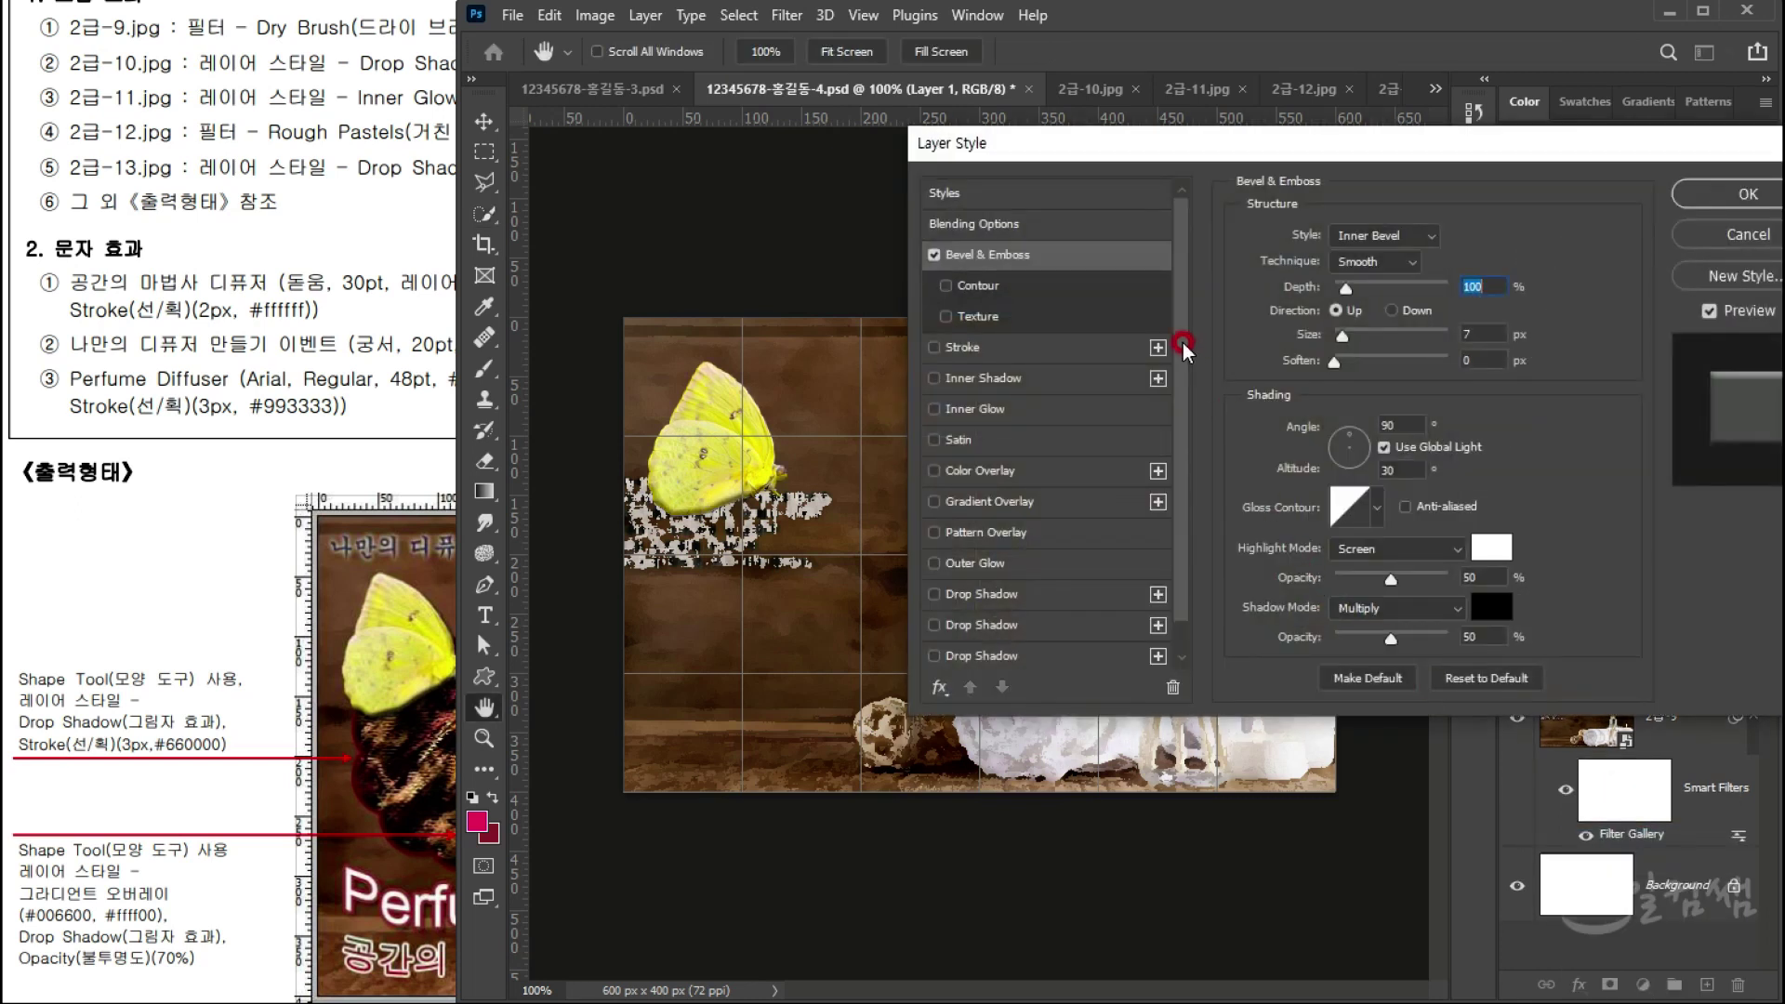
left_click_drag(1129, 143, 1068, 184)
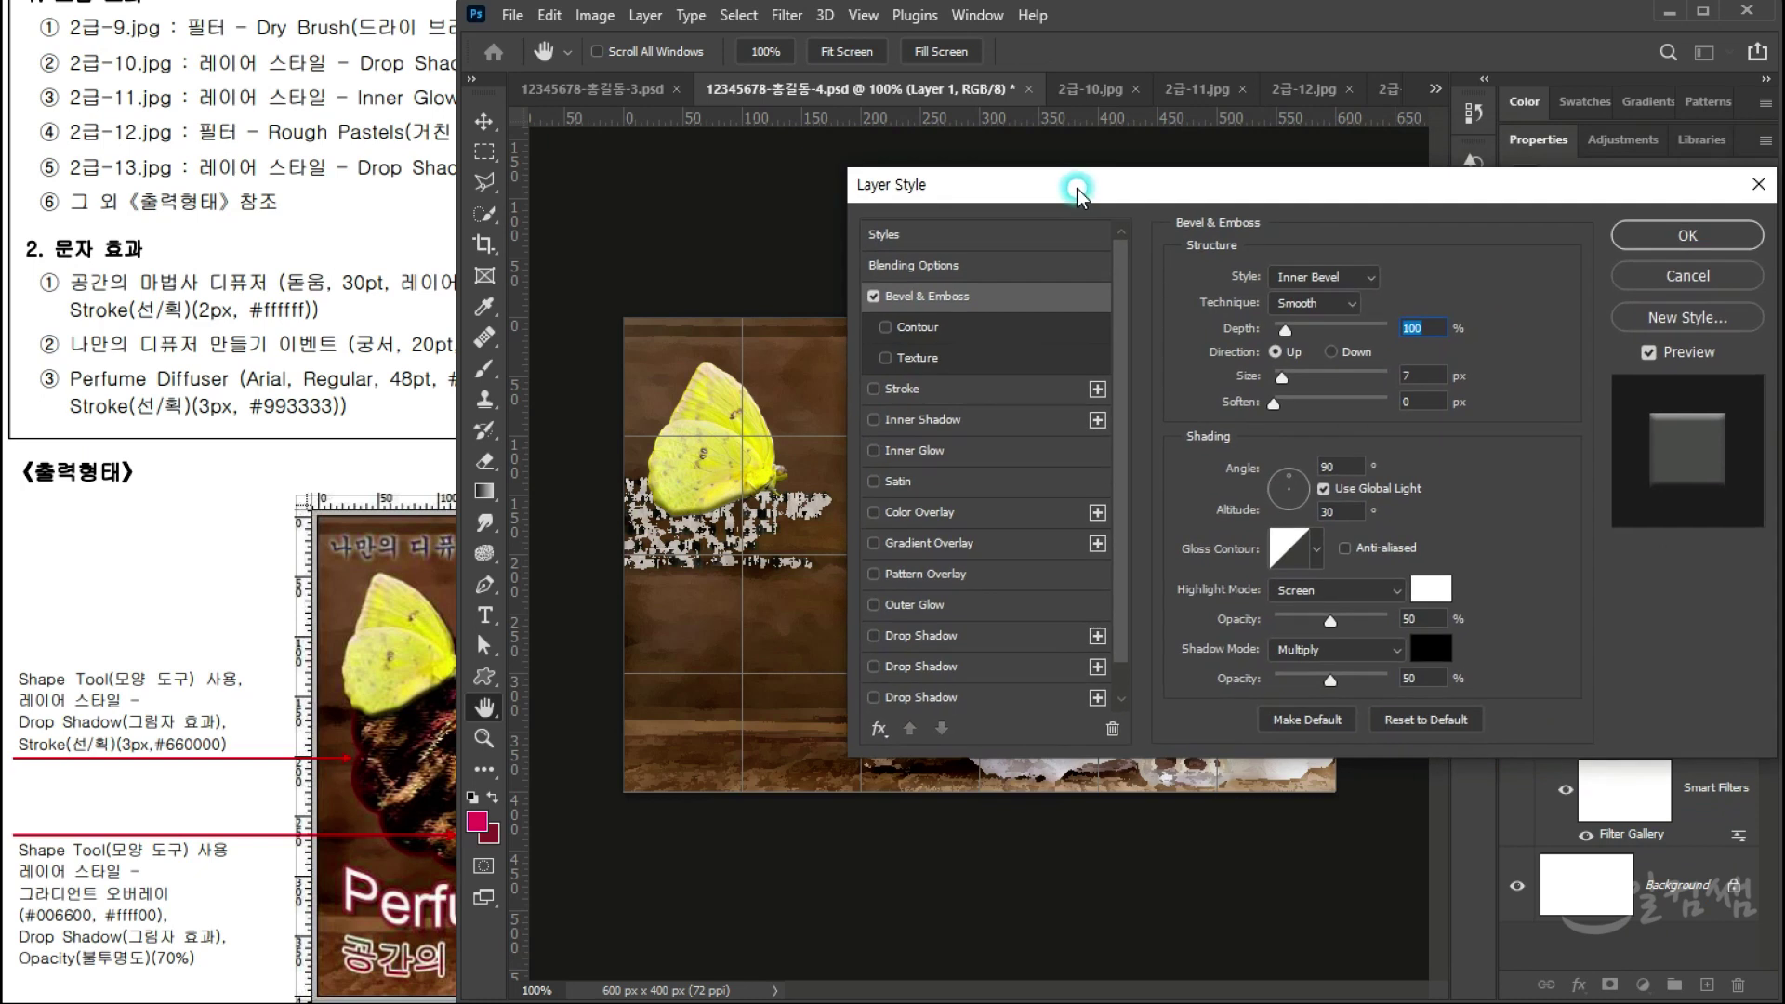
Step: Remove the surplus Drop Shadow entries from the butterfly's layer styles, leaving a single one
left_click(923, 697)
left_click(1368, 313)
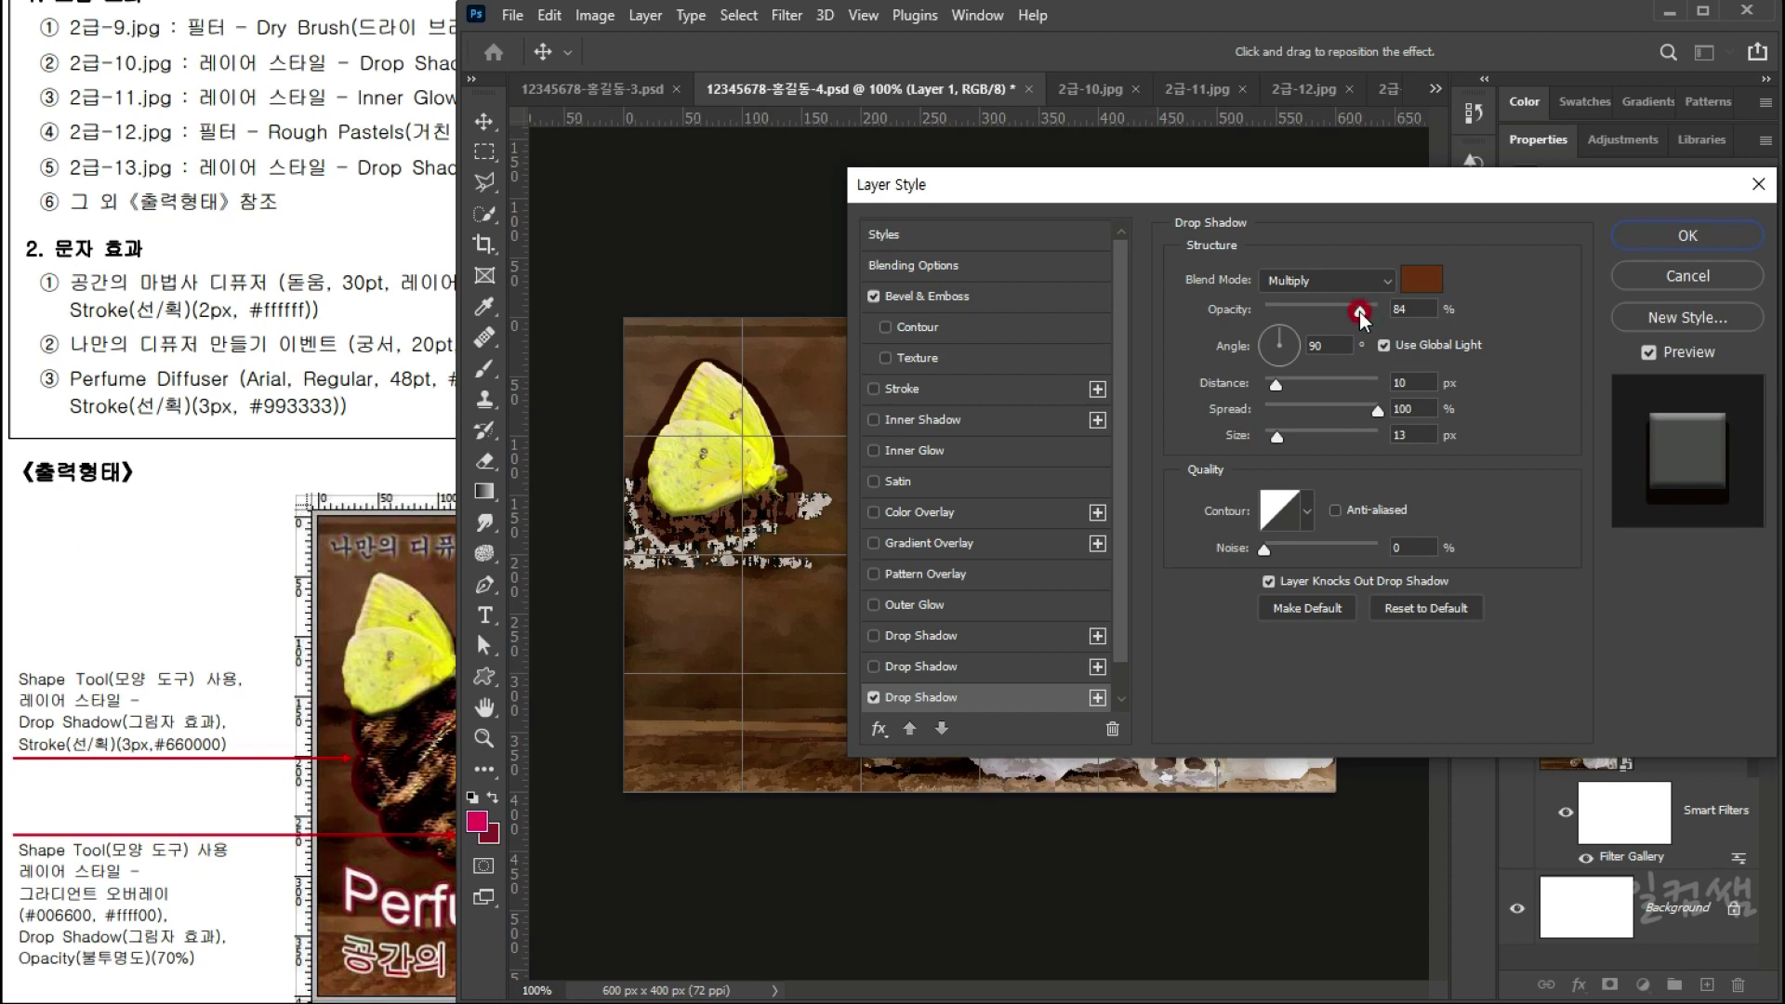
left_click(920, 701)
left_click(1110, 729)
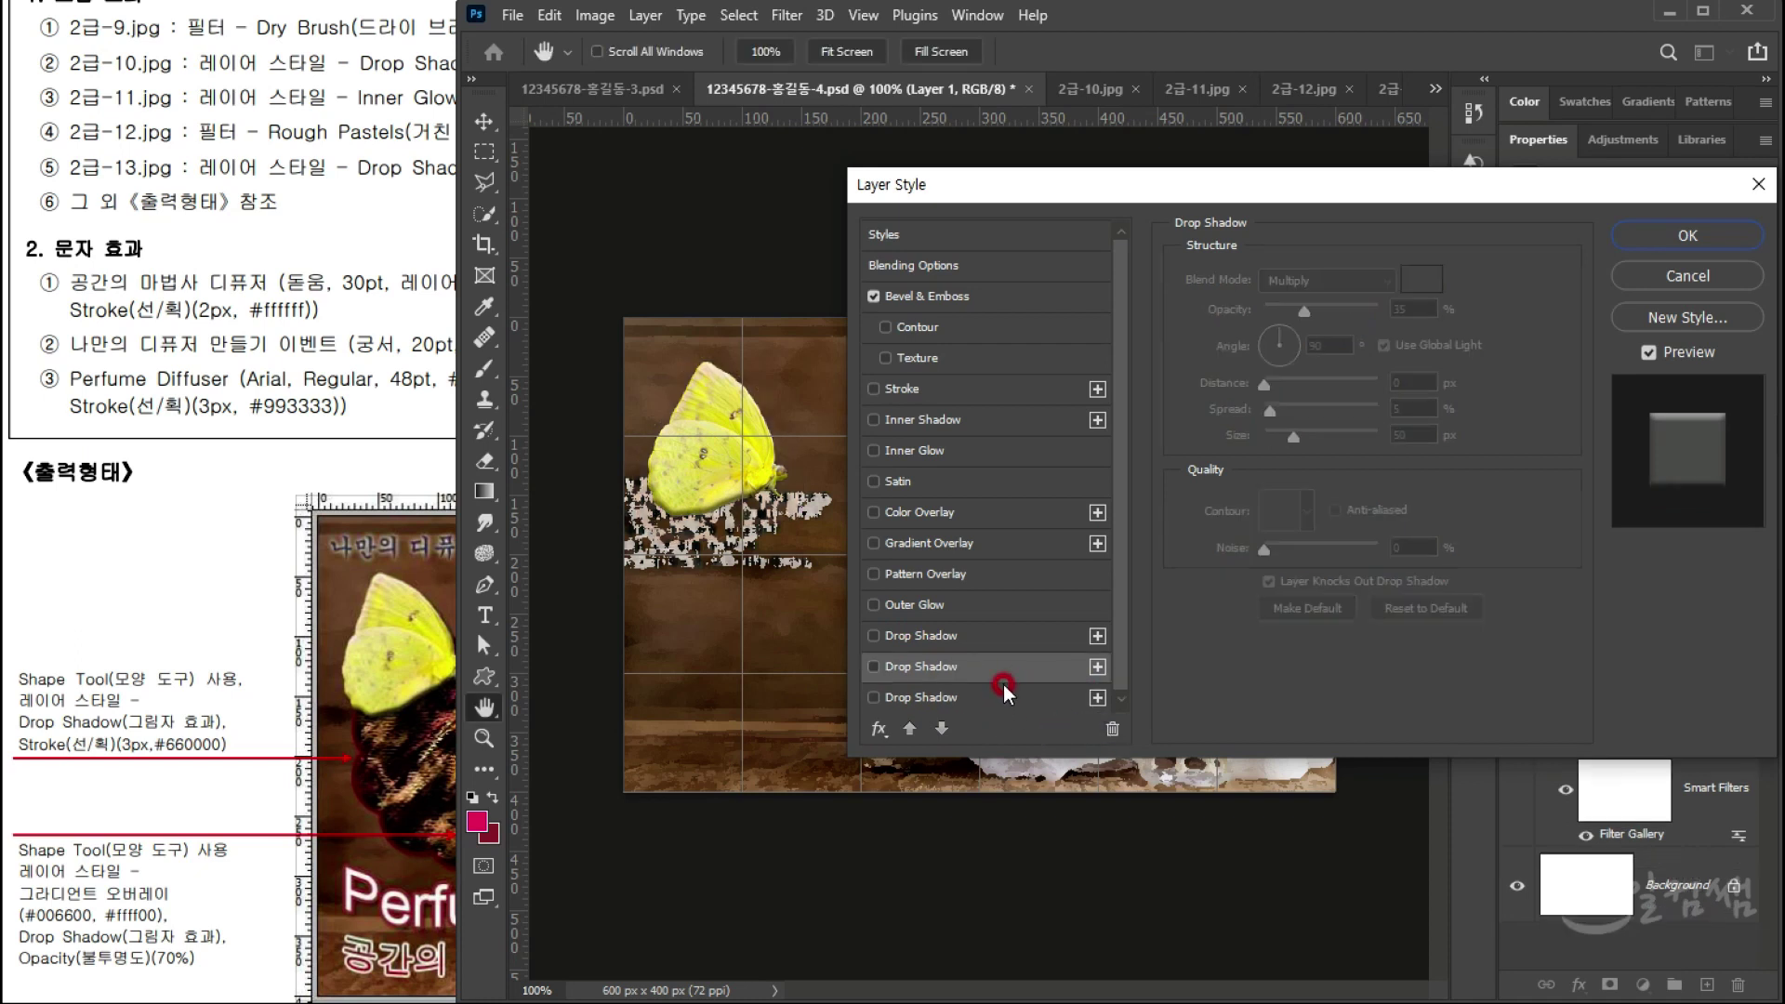
left_click(1004, 692)
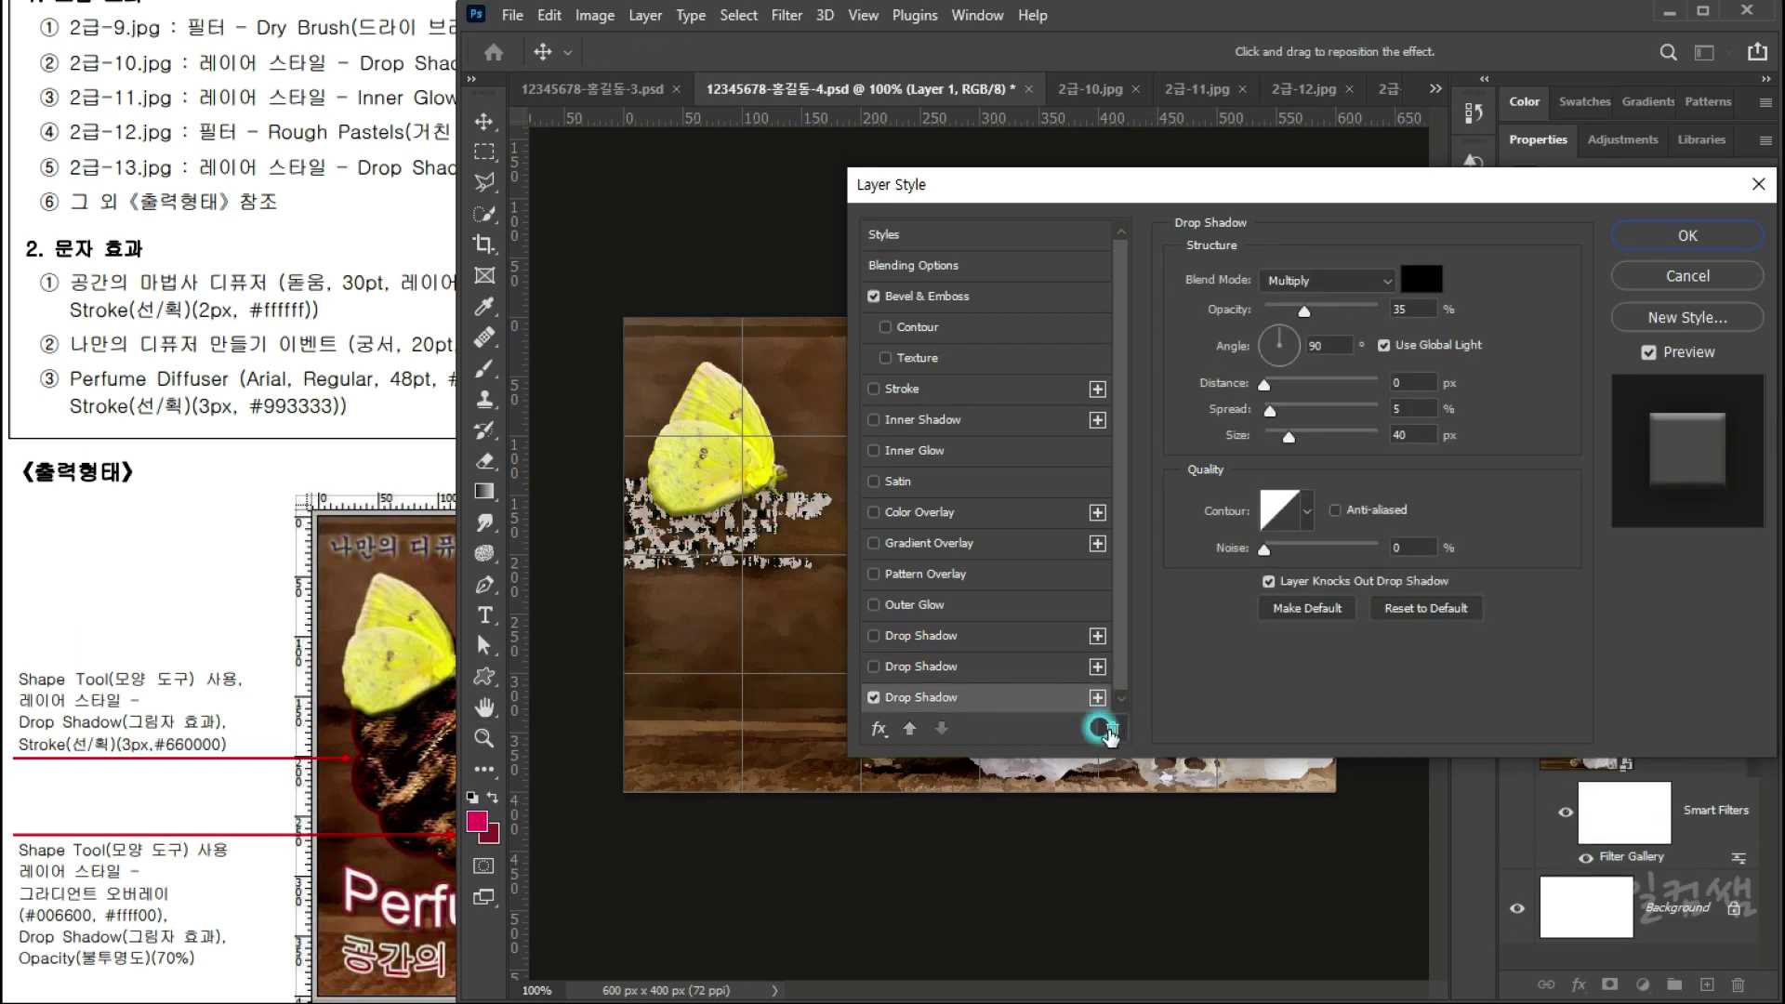
left_click(1012, 692)
left_click(1012, 695)
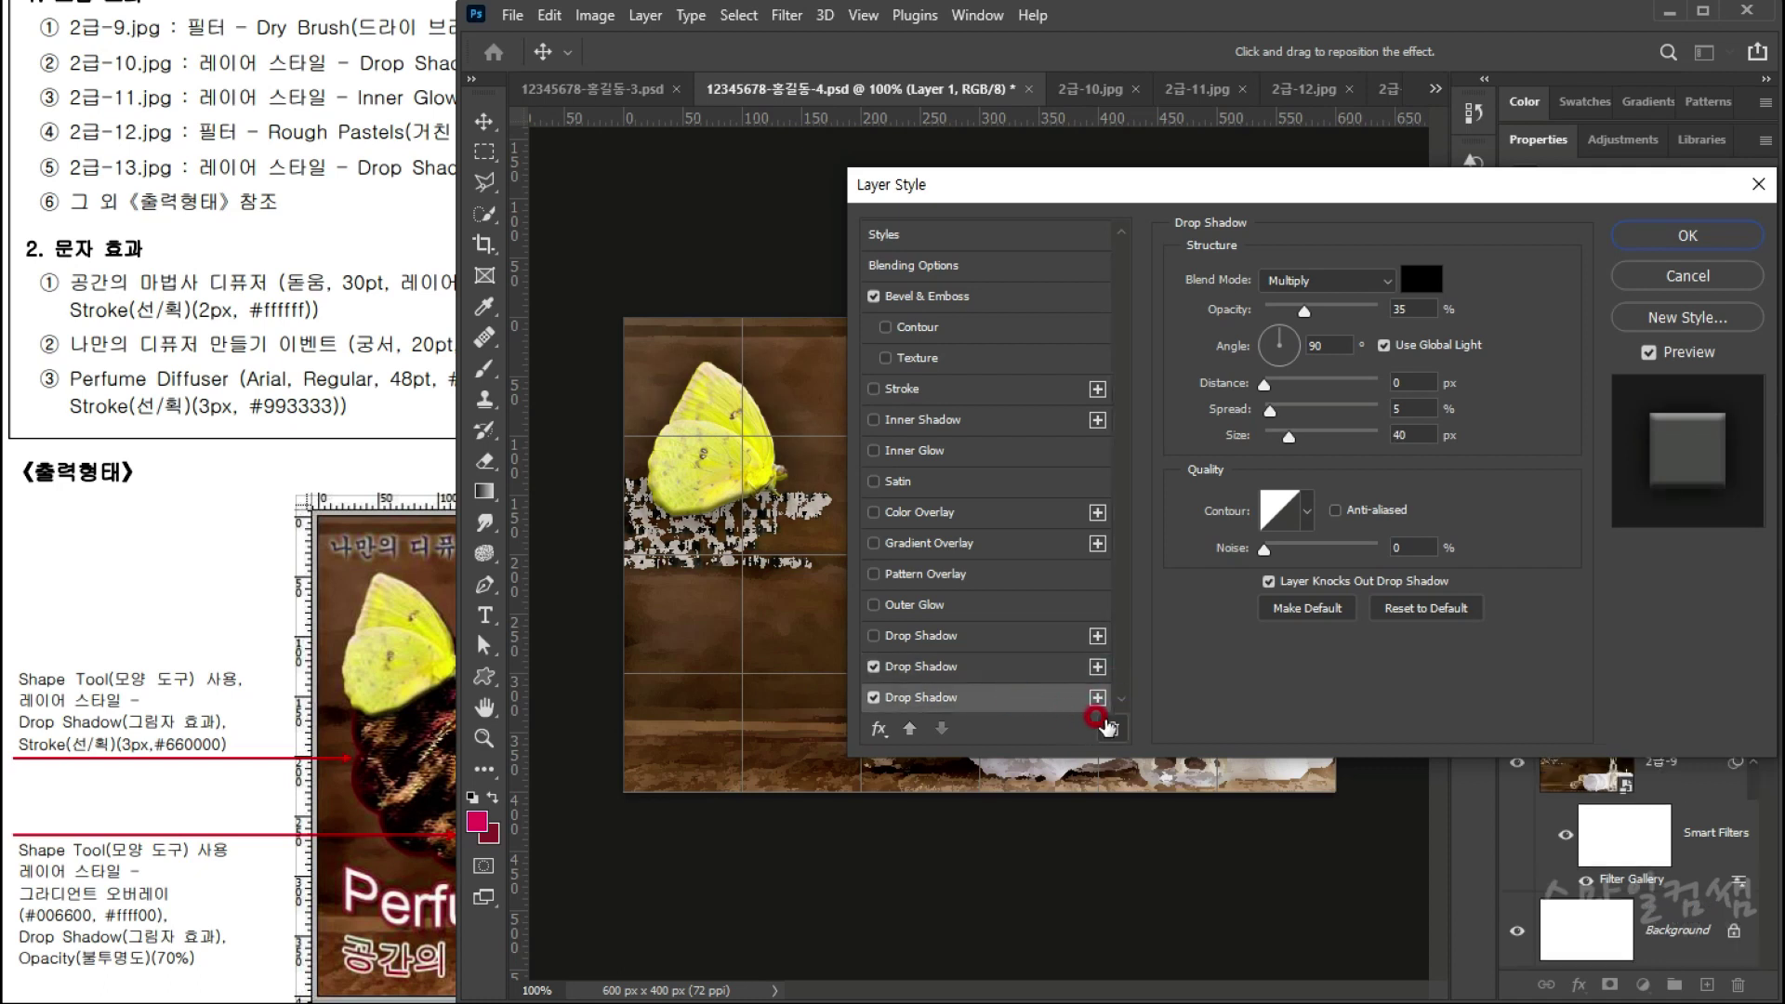
left_click(1110, 728)
left_click(1111, 728)
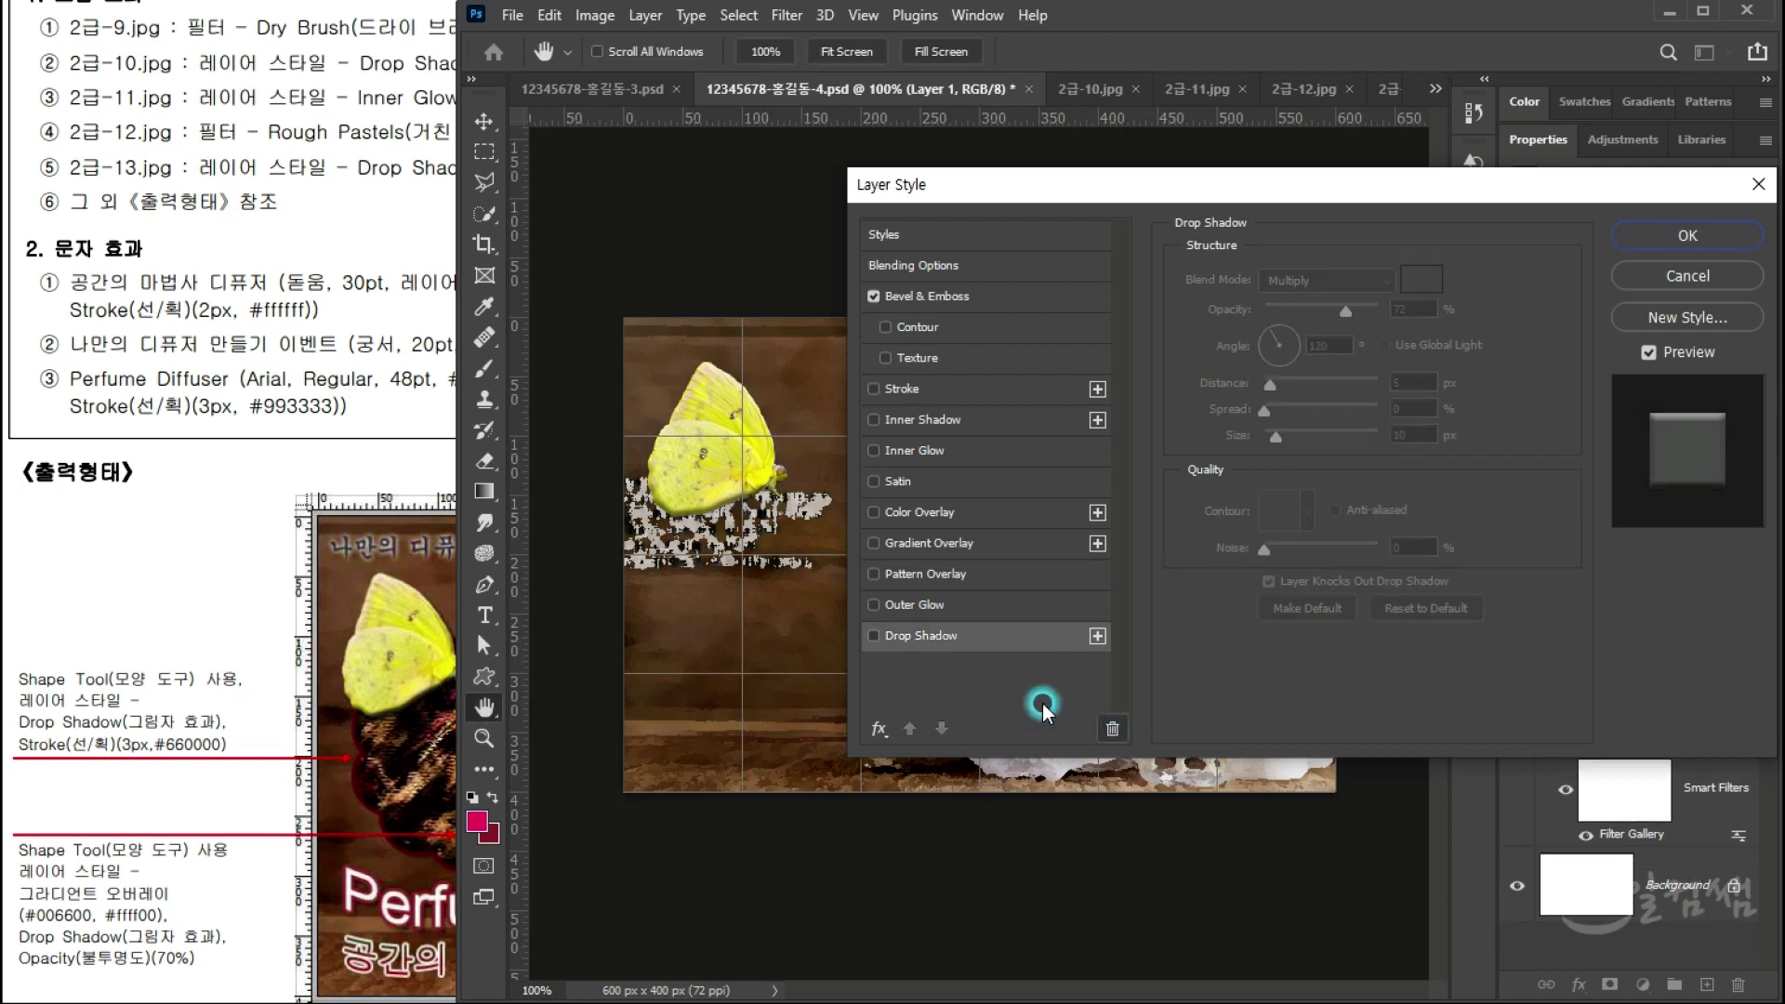
Step: Enable the butterfly's Drop Shadow with a 120° angle and Use Global Light on, and apply the layer styles
left_click(971, 636)
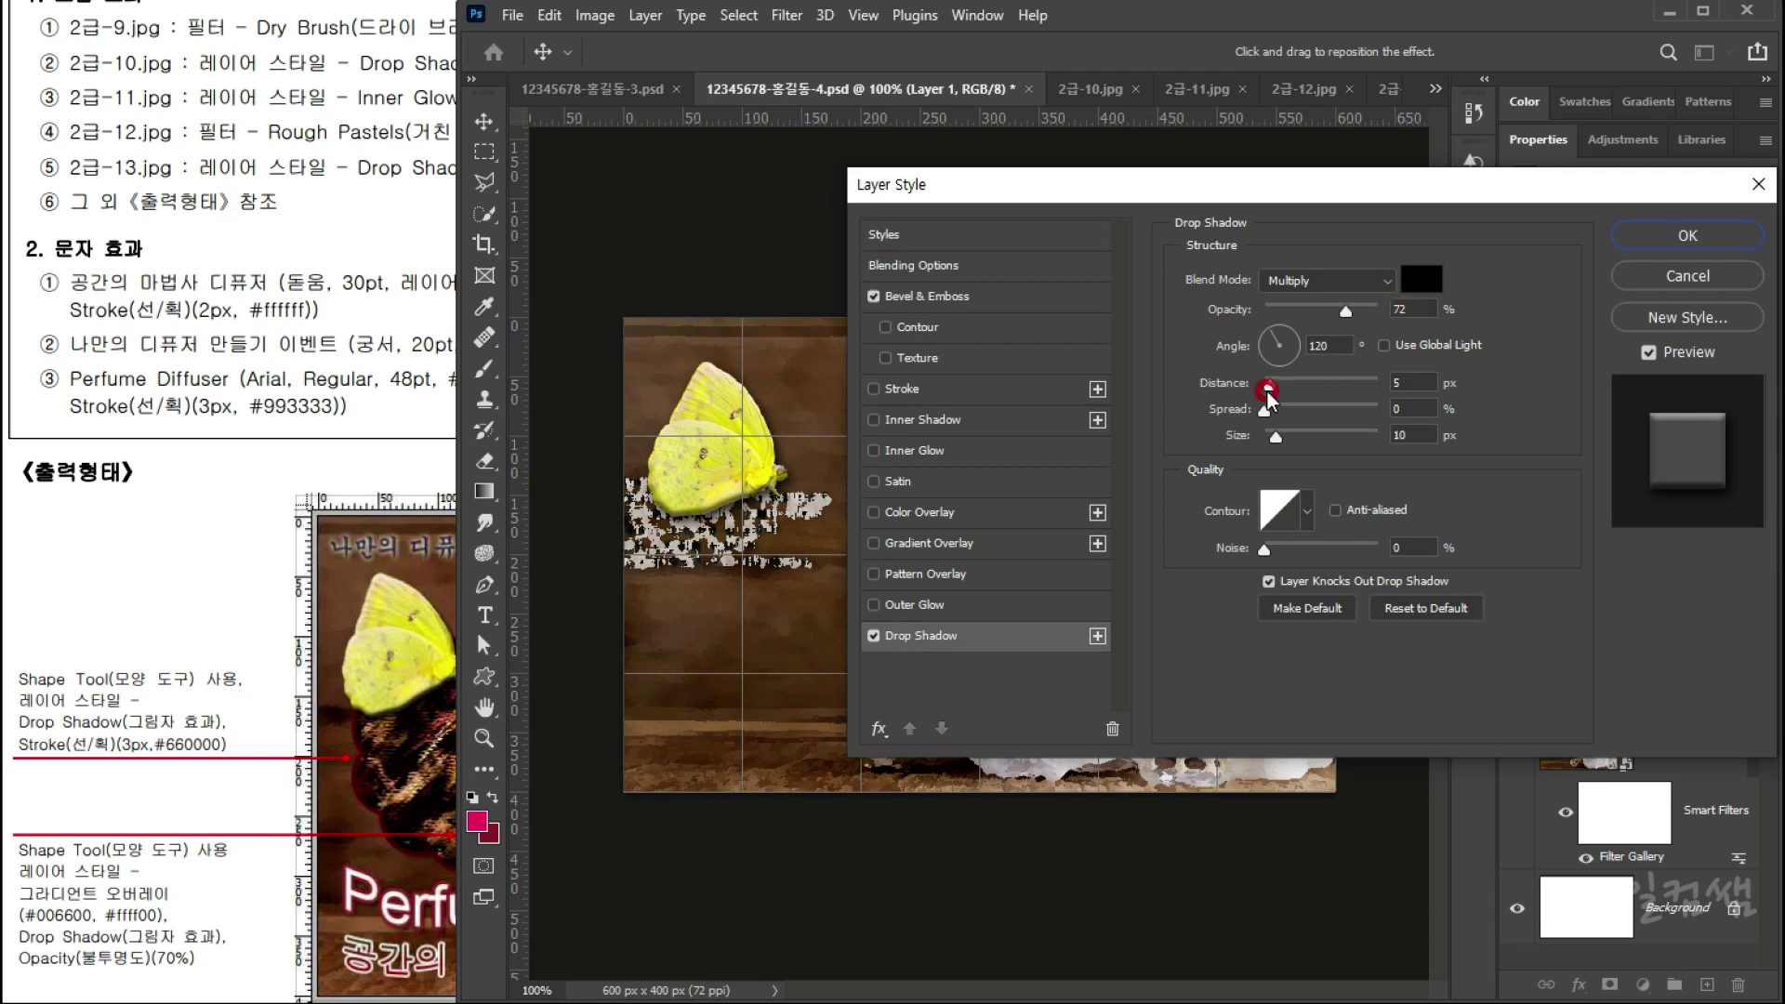
left_click(1225, 410)
left_click(1324, 345)
left_click(1342, 359)
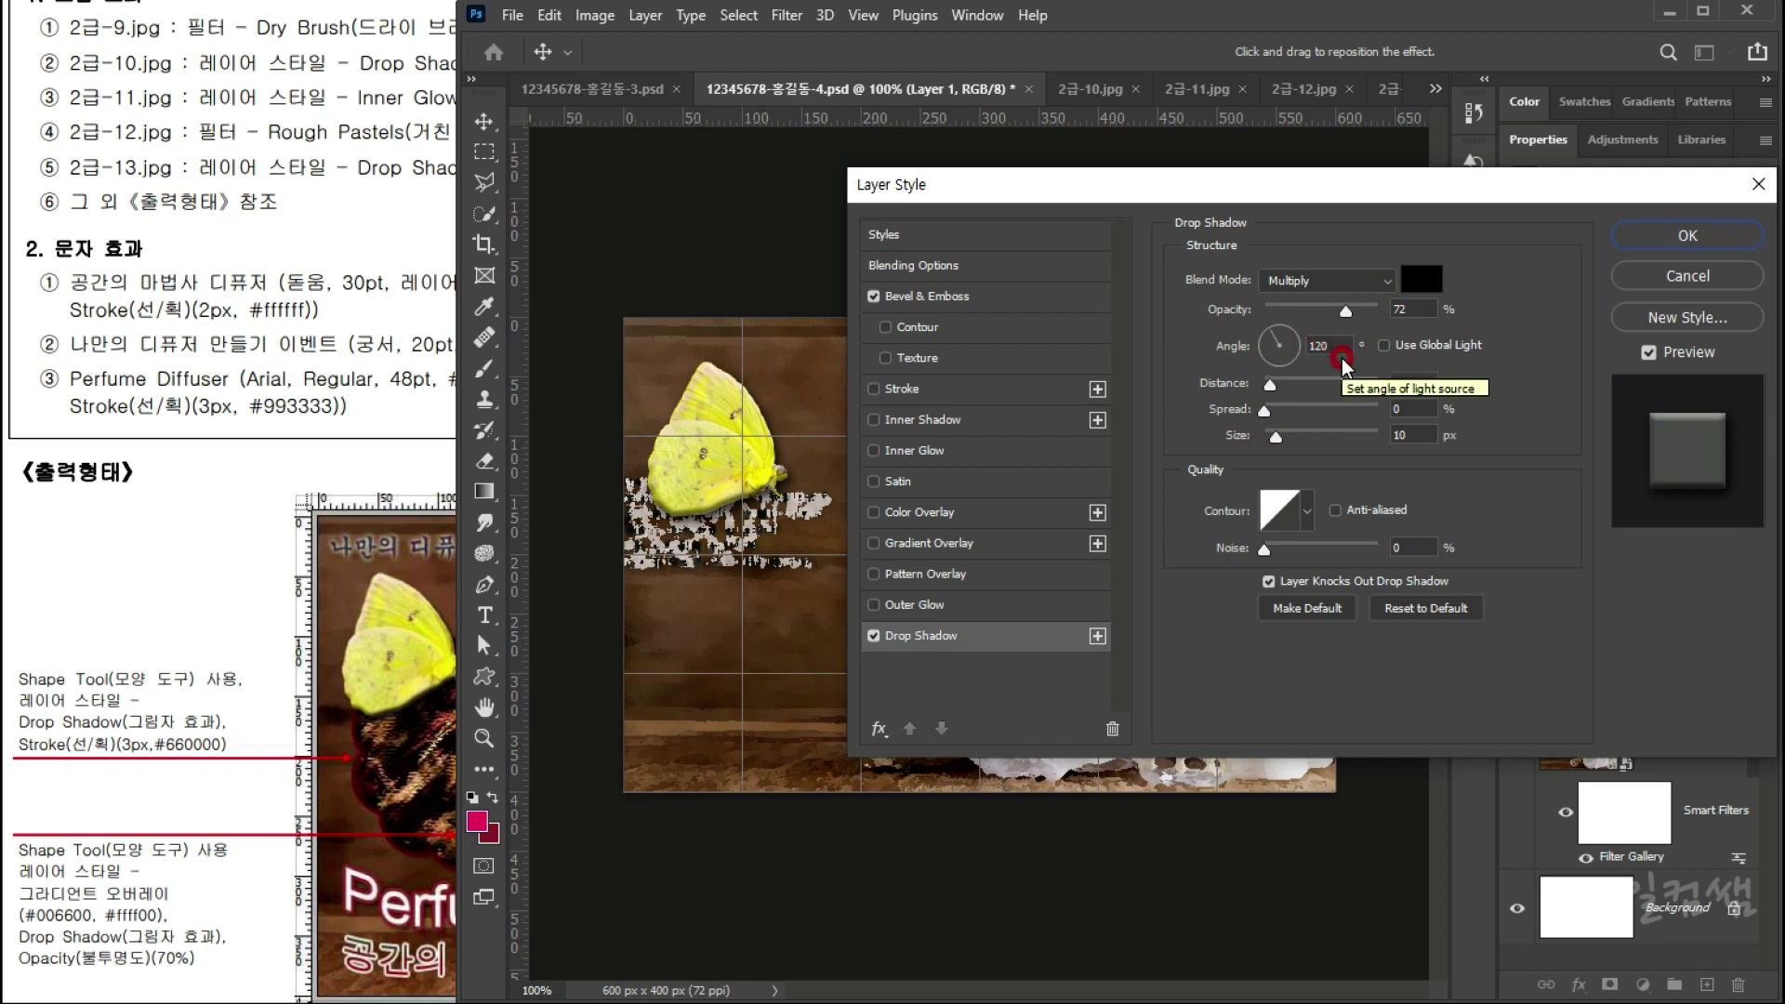
left_click(1425, 348)
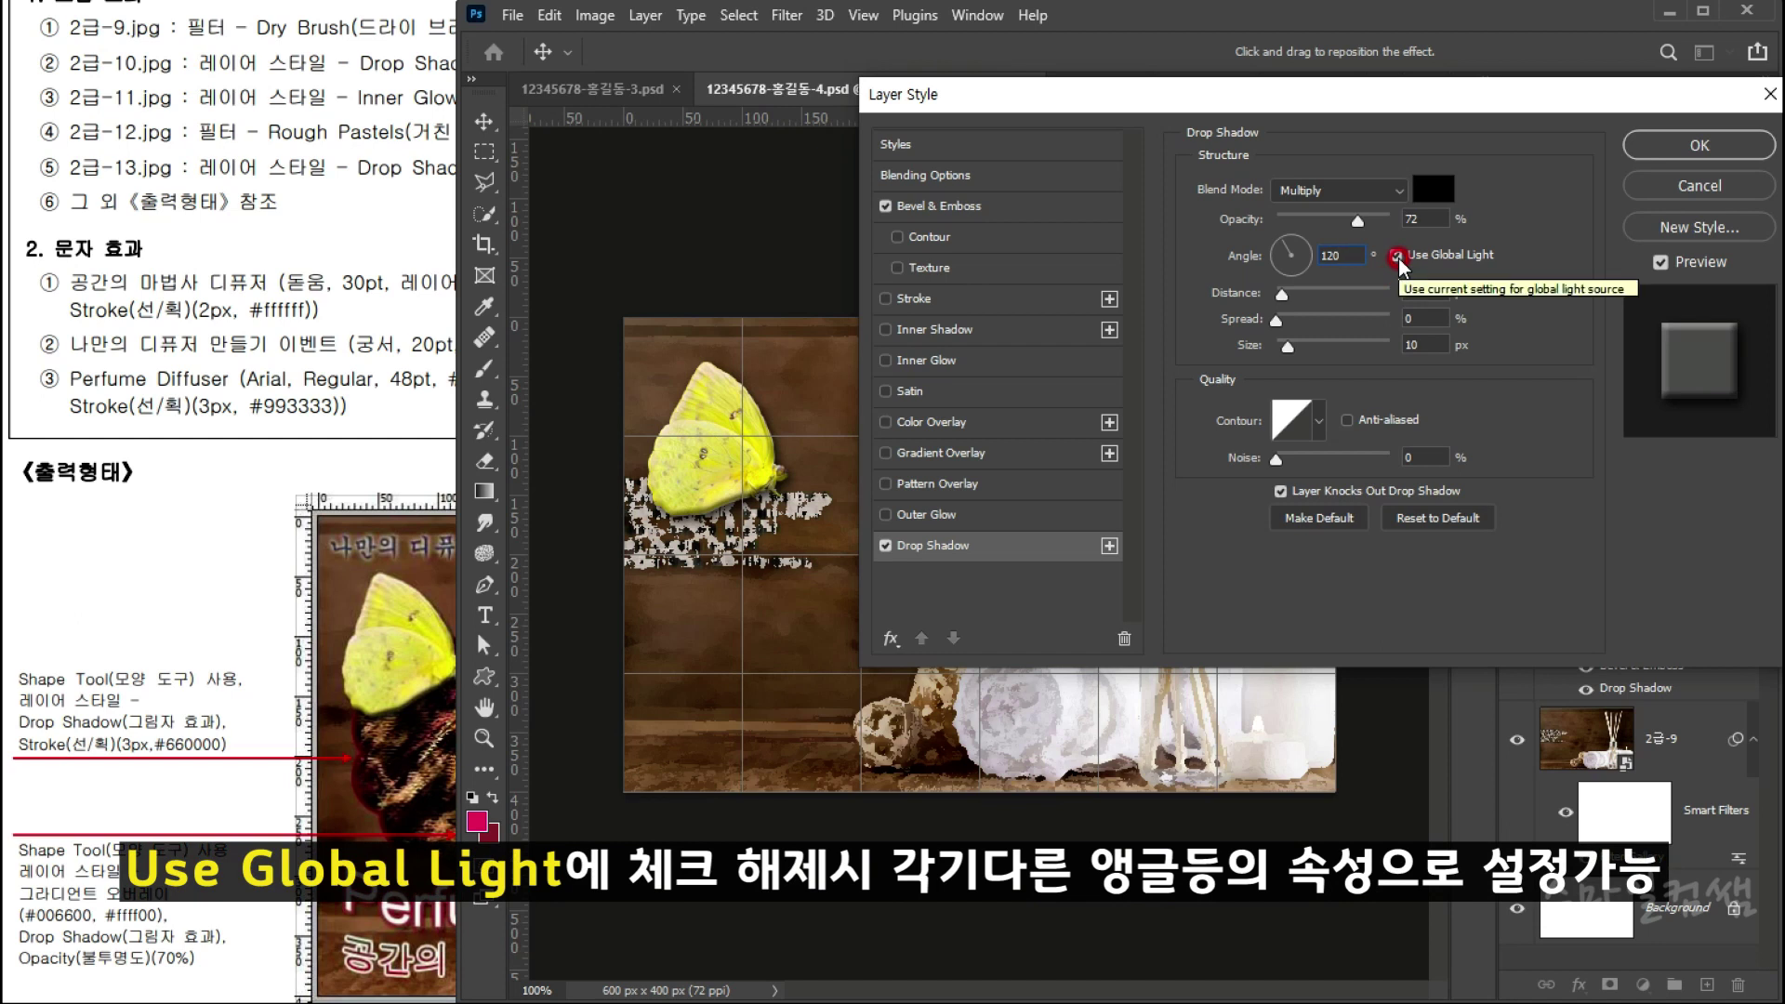
left_click(1286, 257)
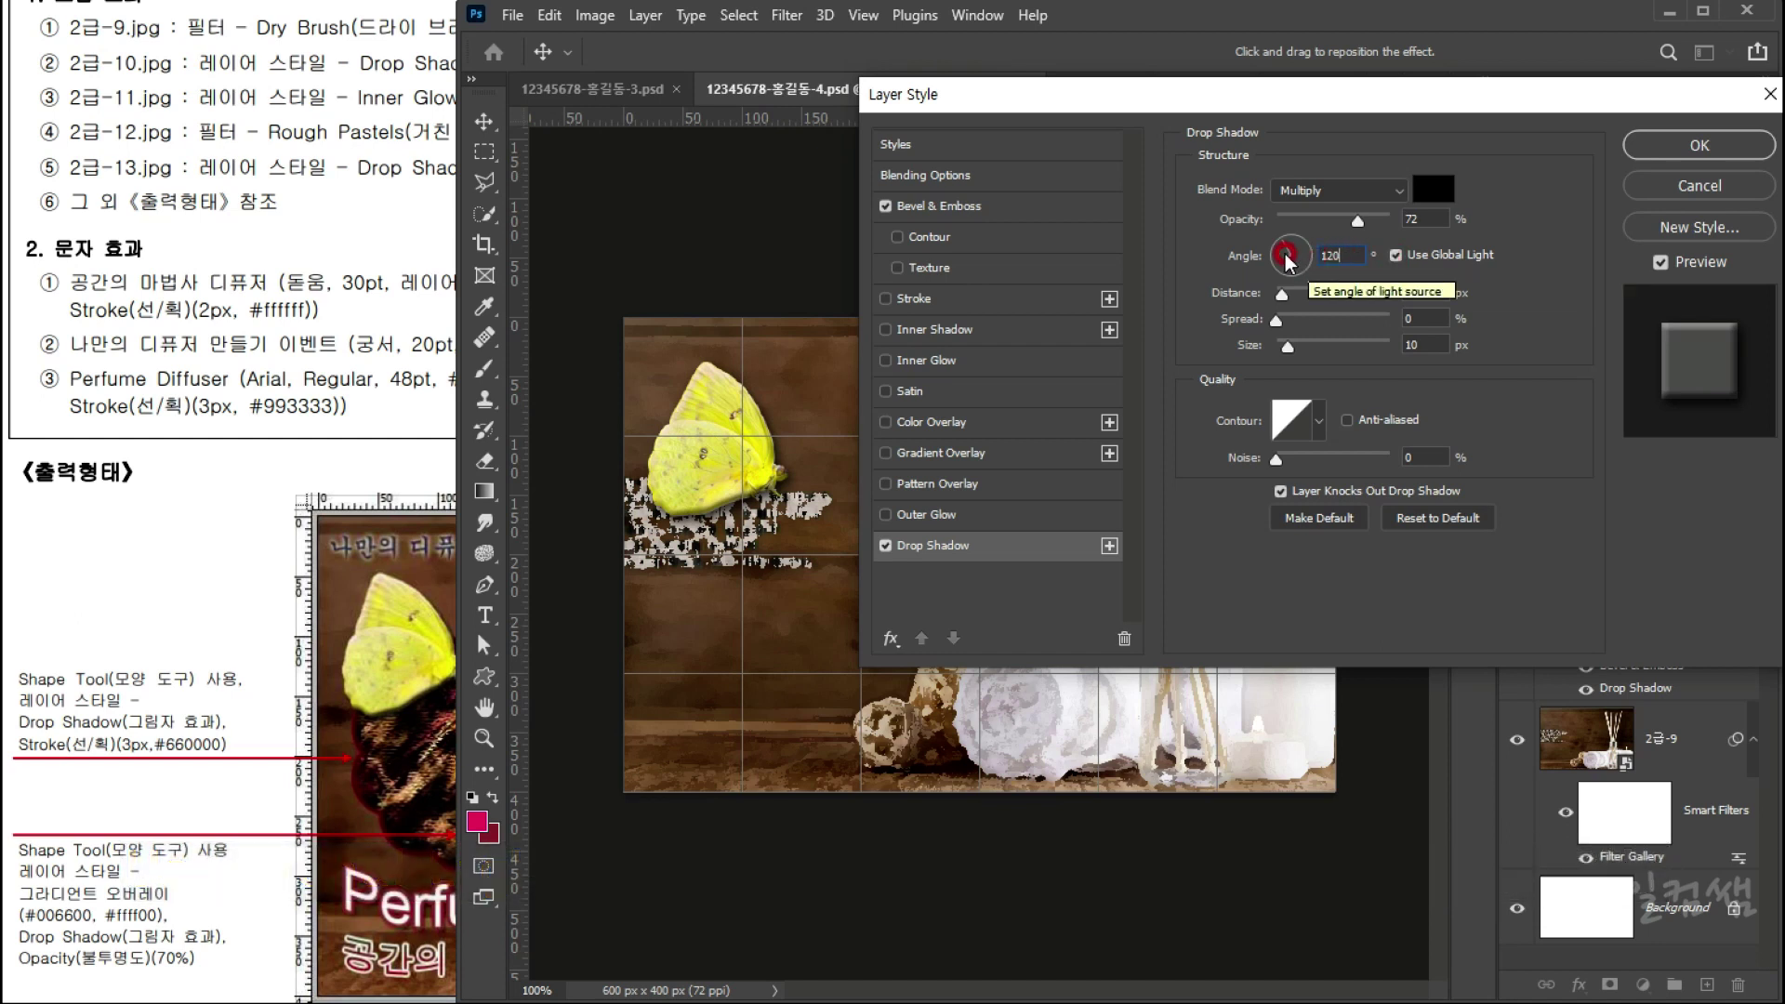
left_click(1440, 256)
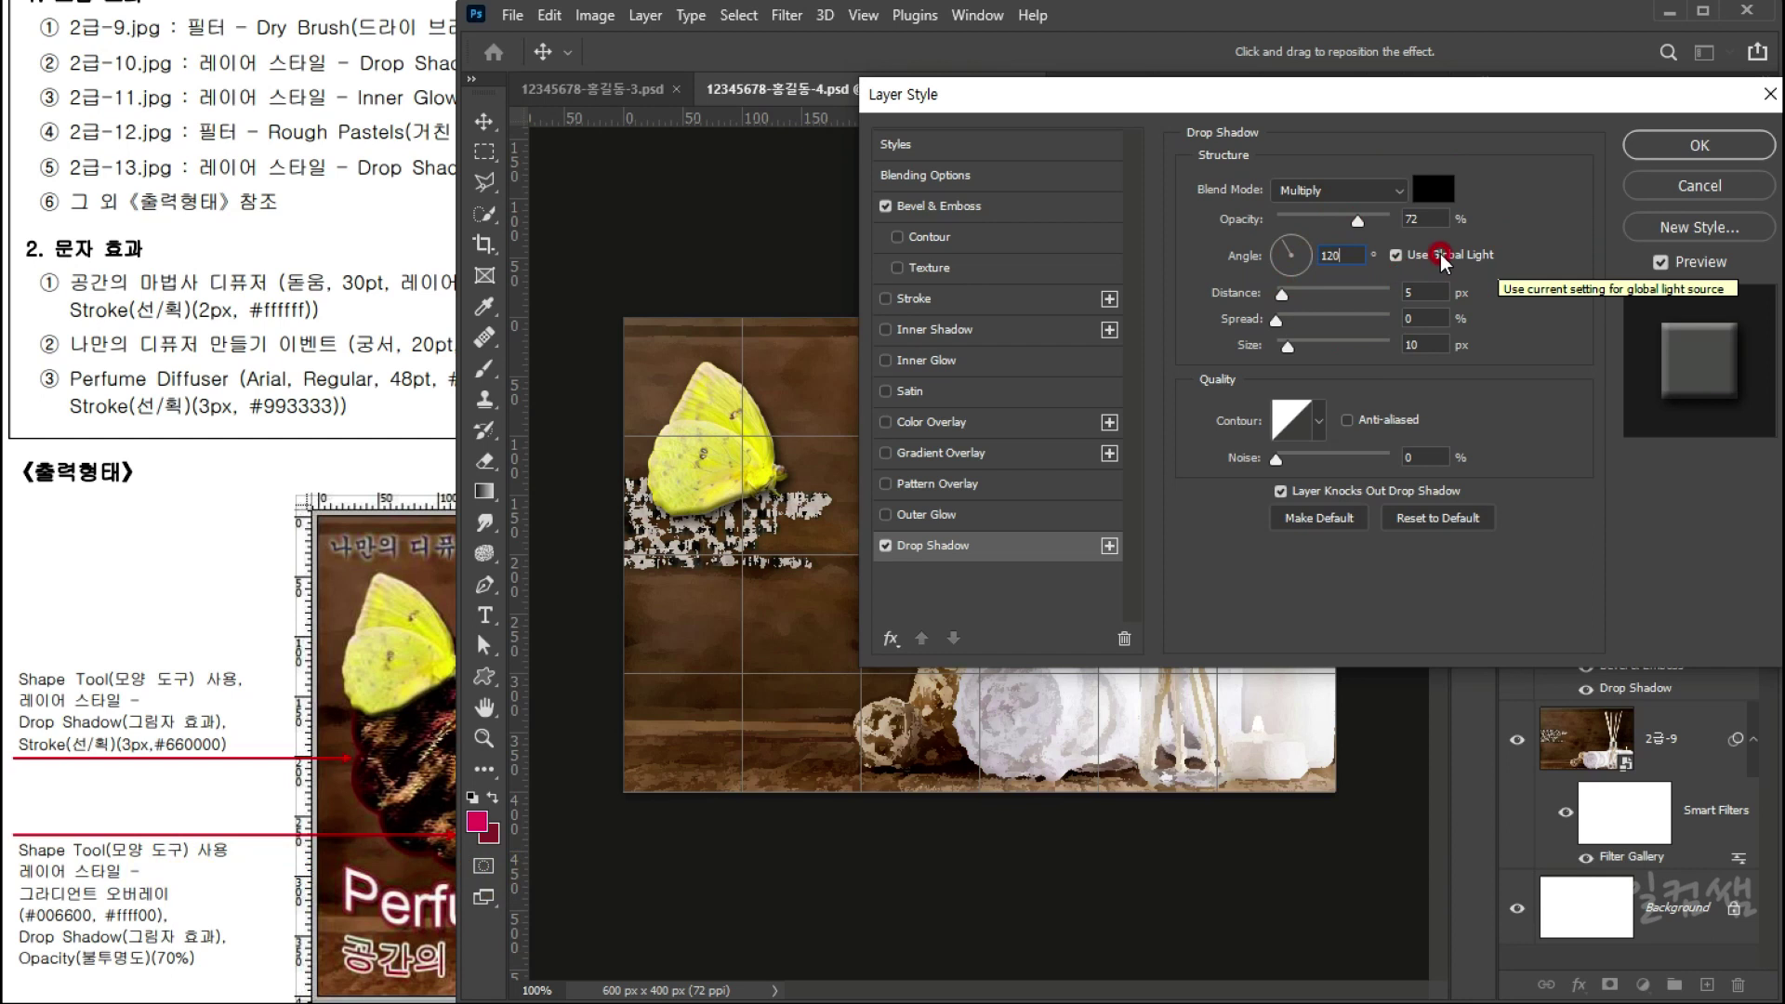
left_click(1383, 257)
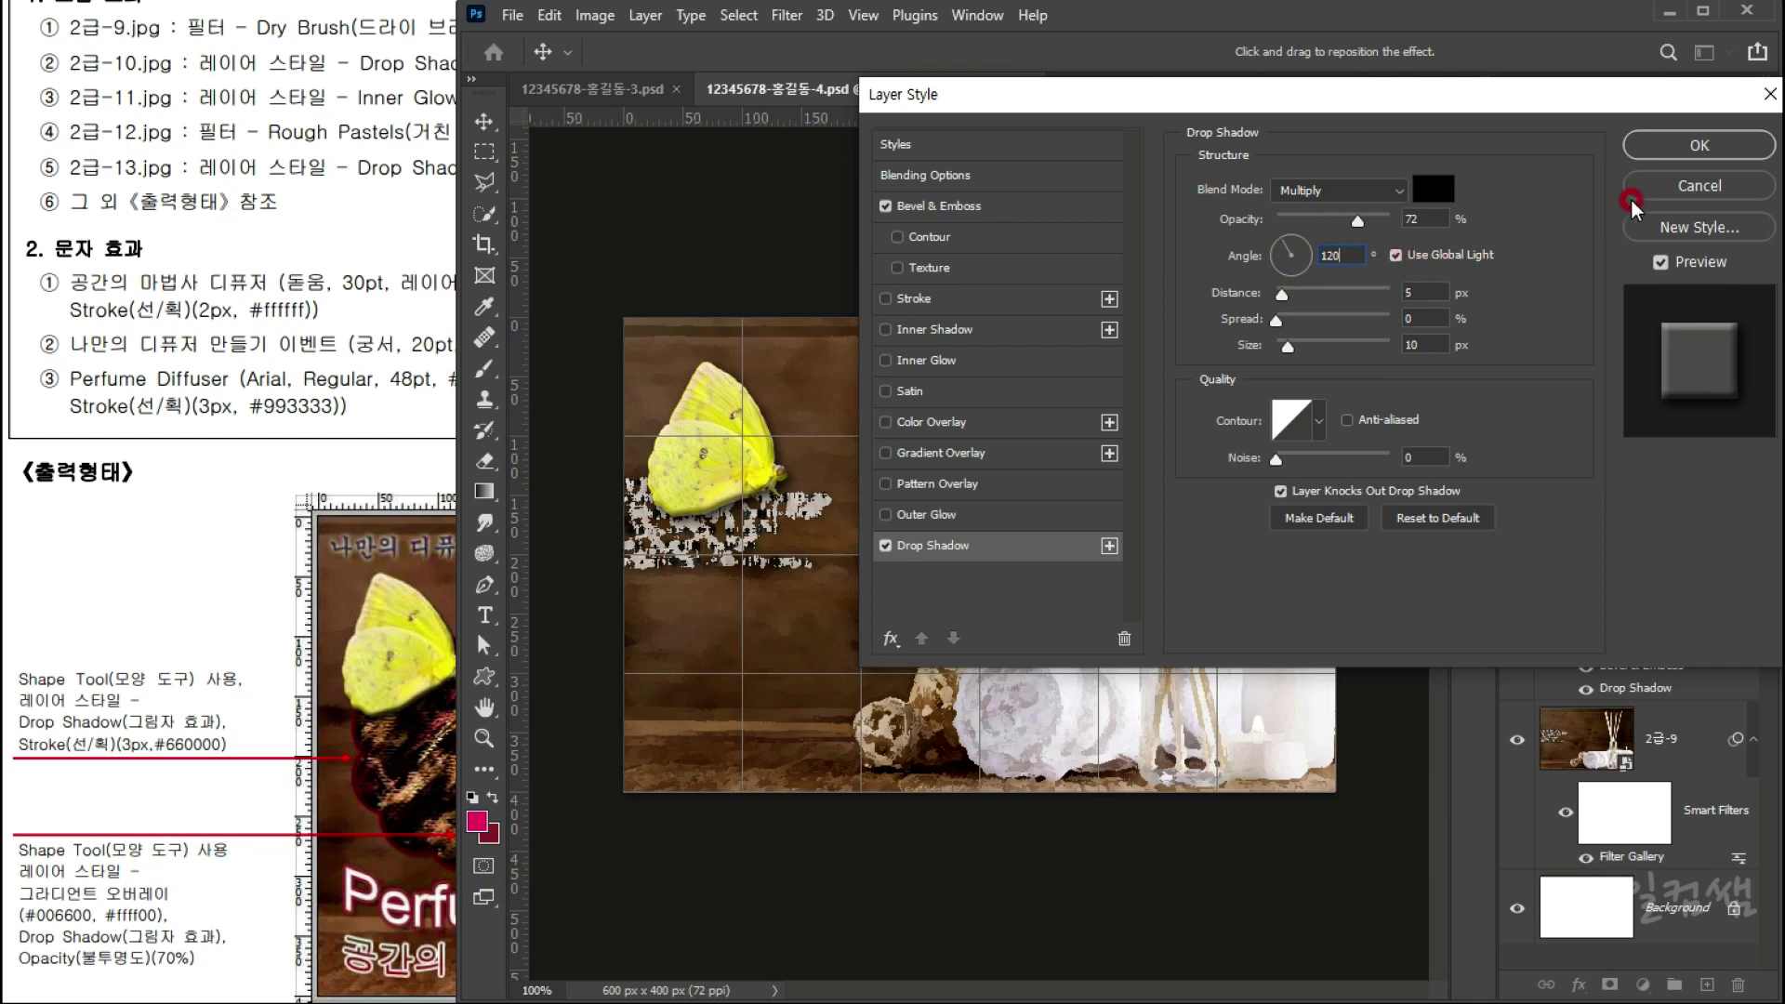
left_click(1687, 147)
Step: Examine the 2급-11.jpg layer style condition on the task sheet, then show the 2급-10.jpg document
left_click(307, 379)
left_click(146, 97)
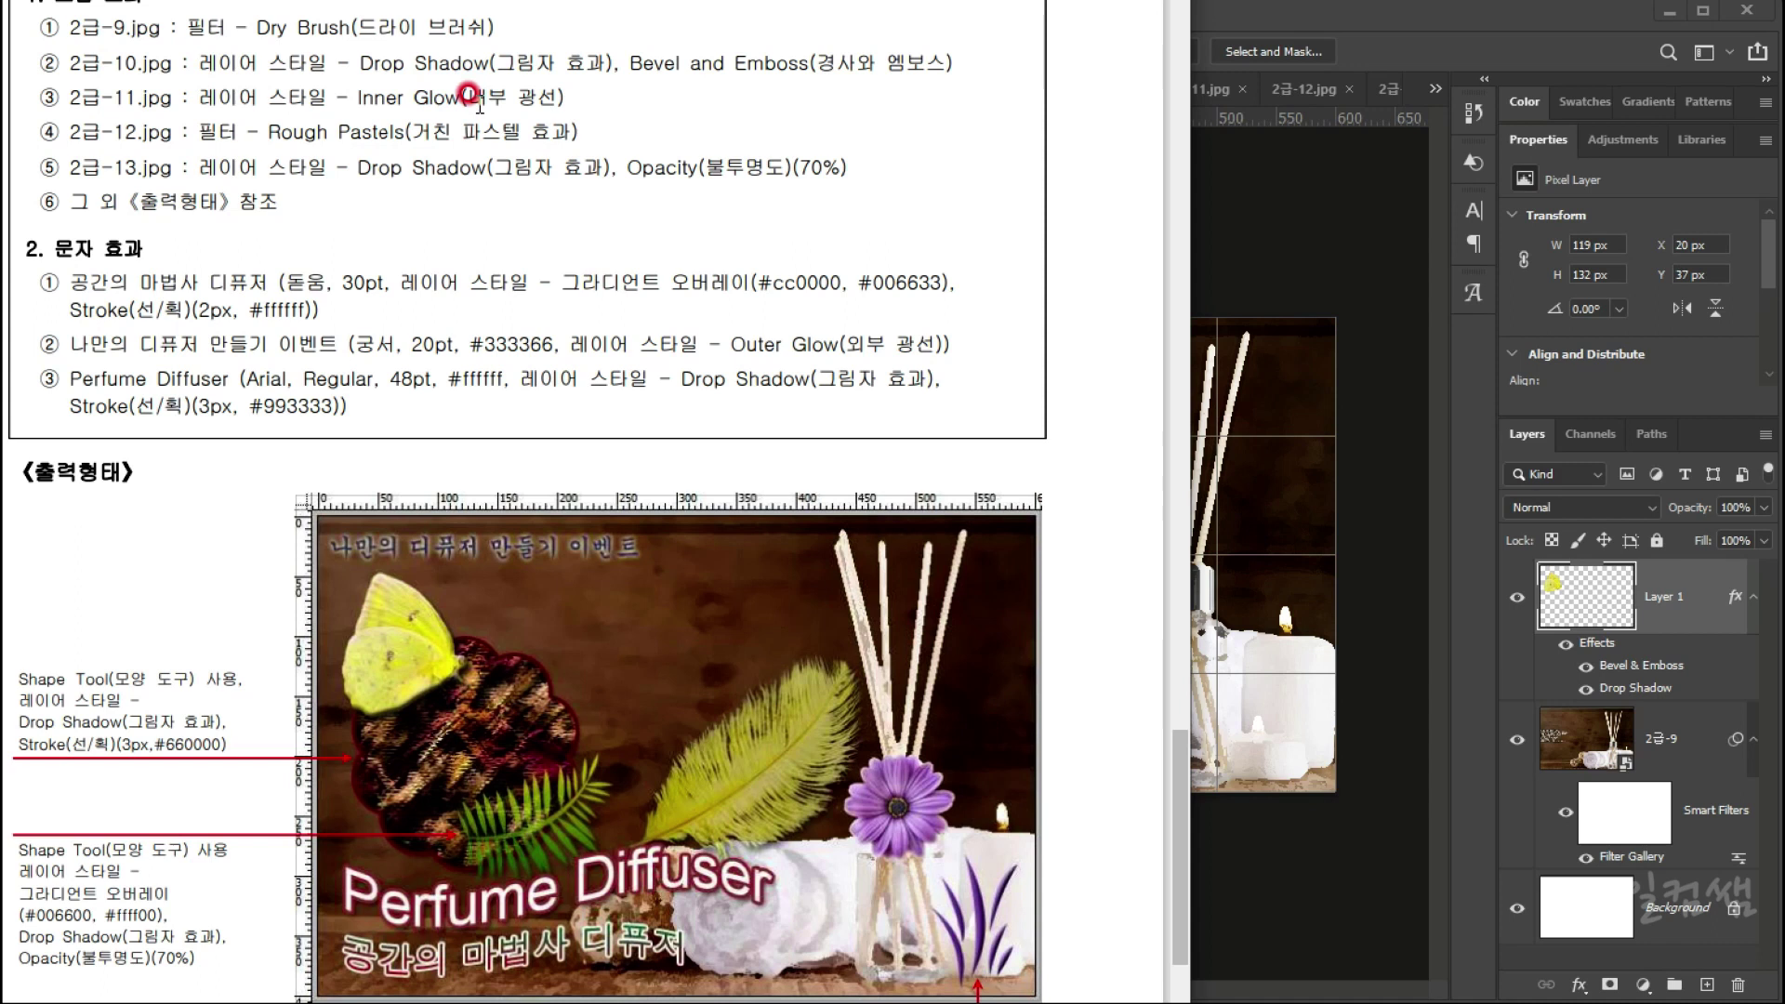
triple_click(427, 97)
left_click(548, 119)
left_click(543, 576)
left_click_drag(413, 98, 562, 97)
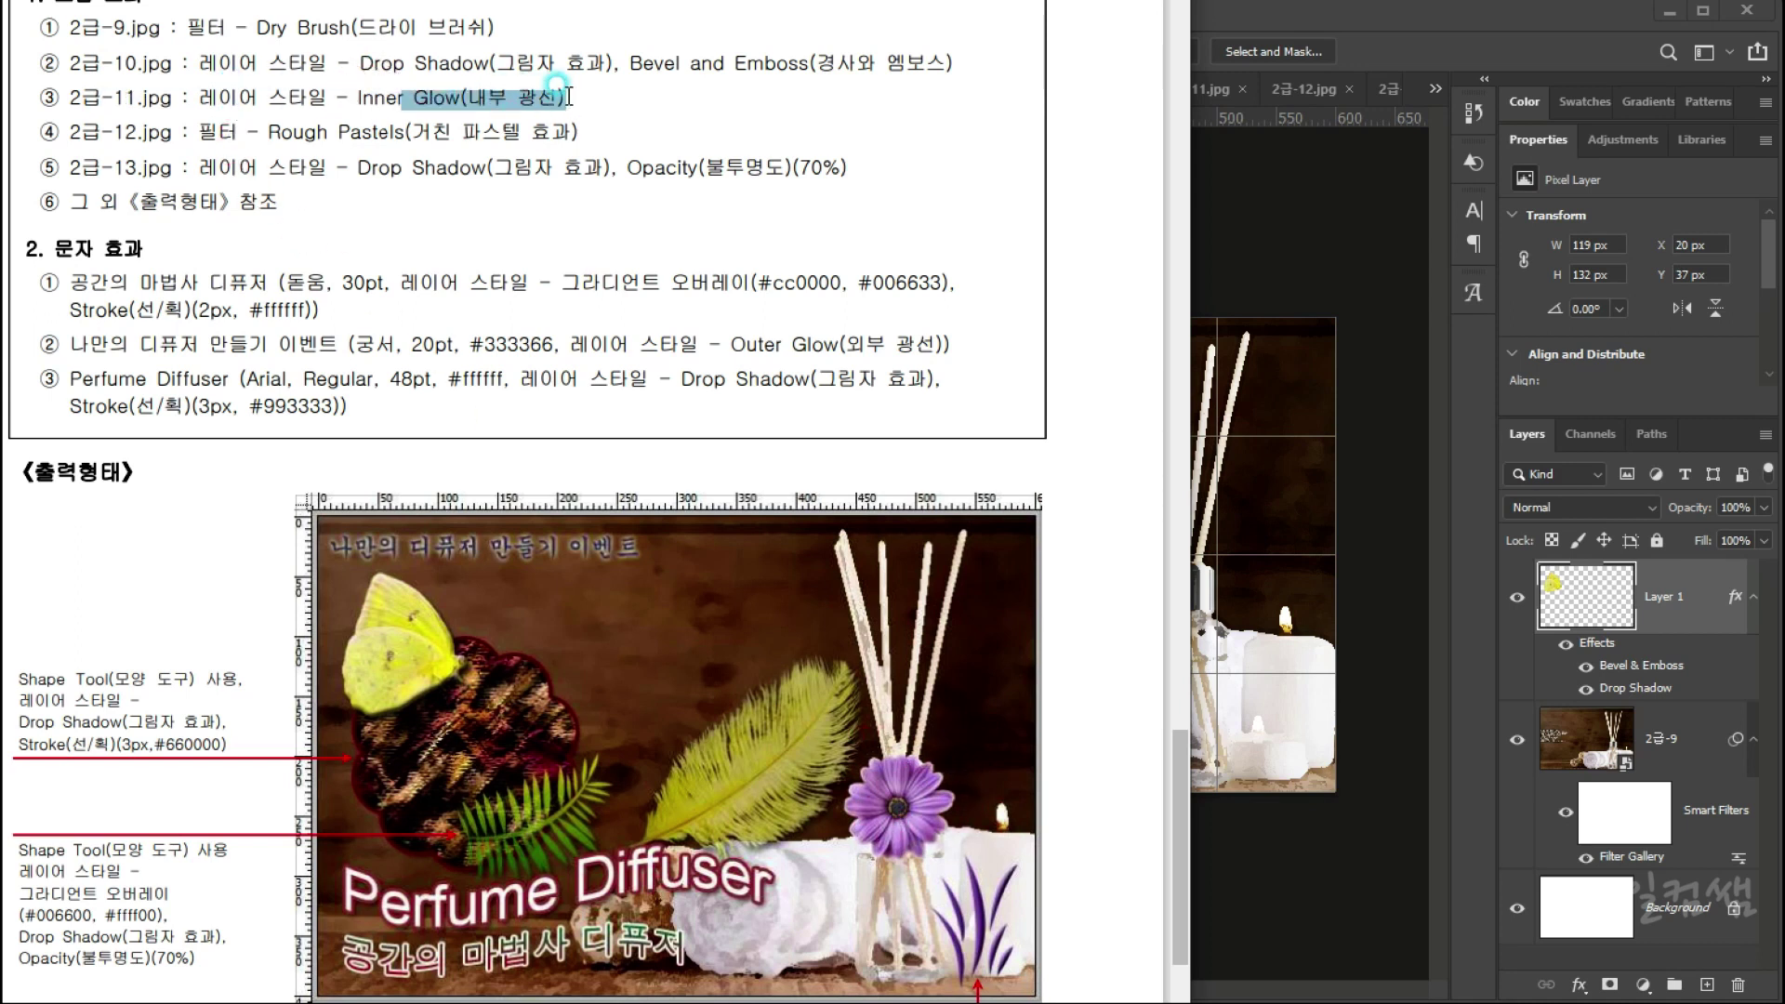
left_click(567, 97)
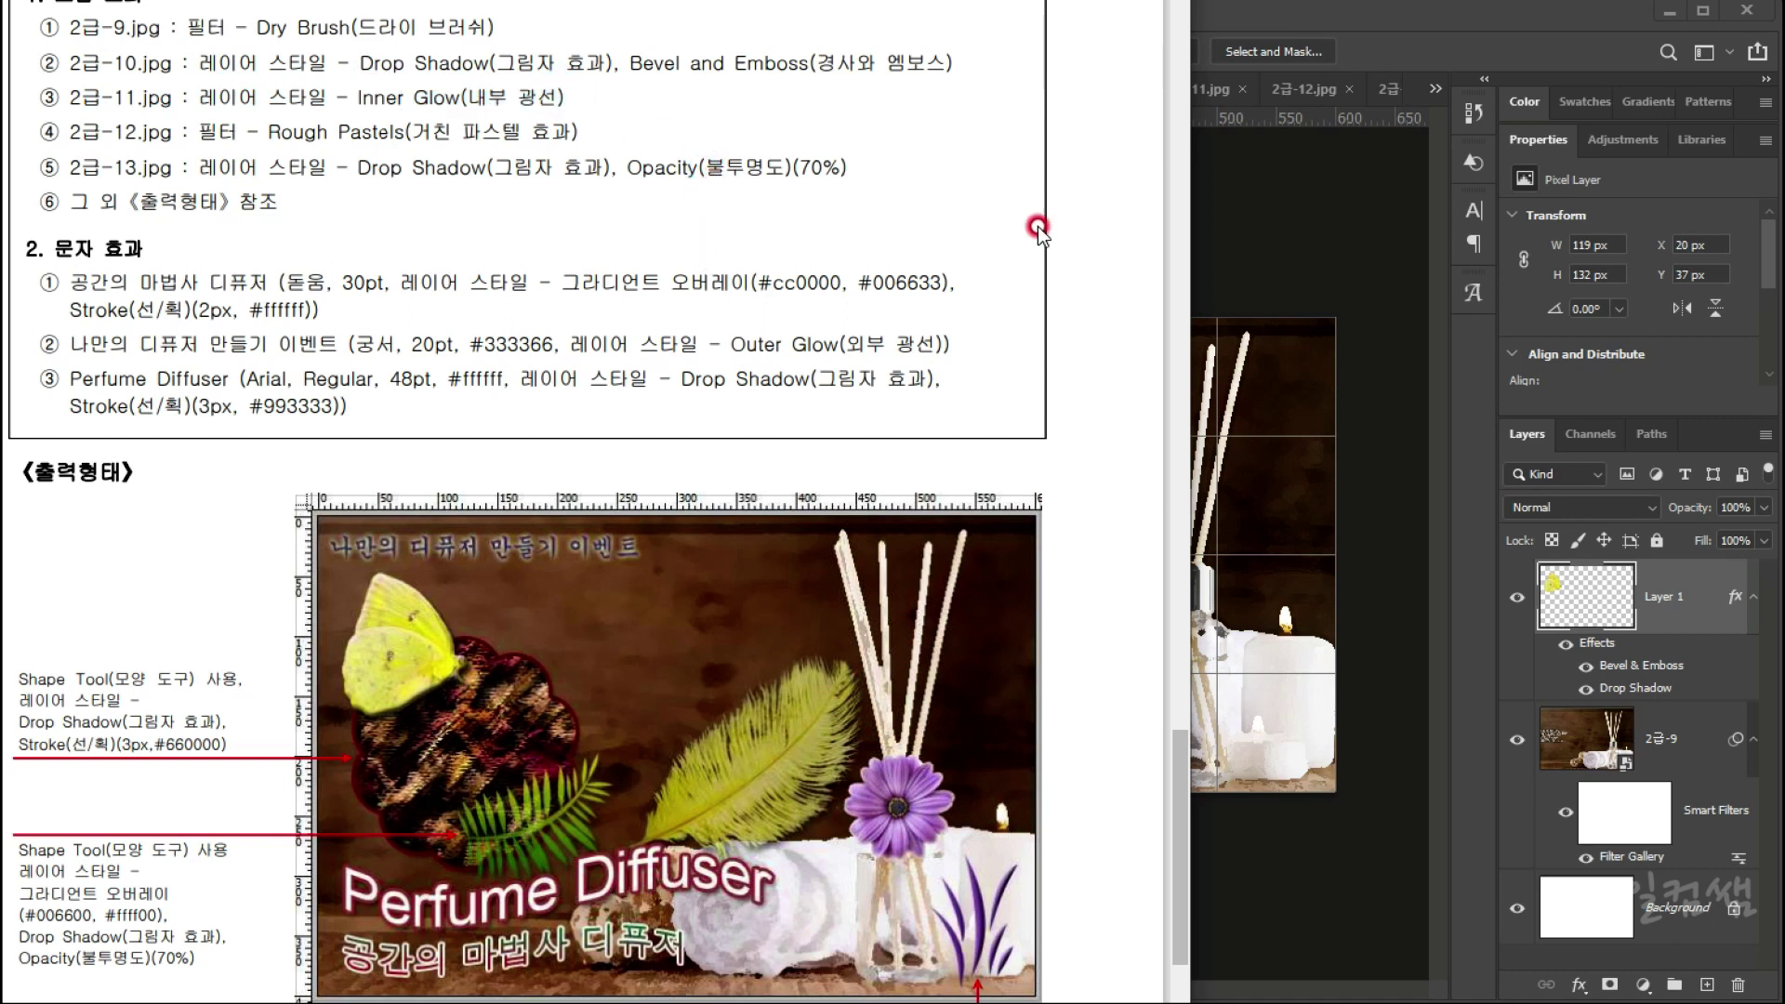
left_click(1253, 240)
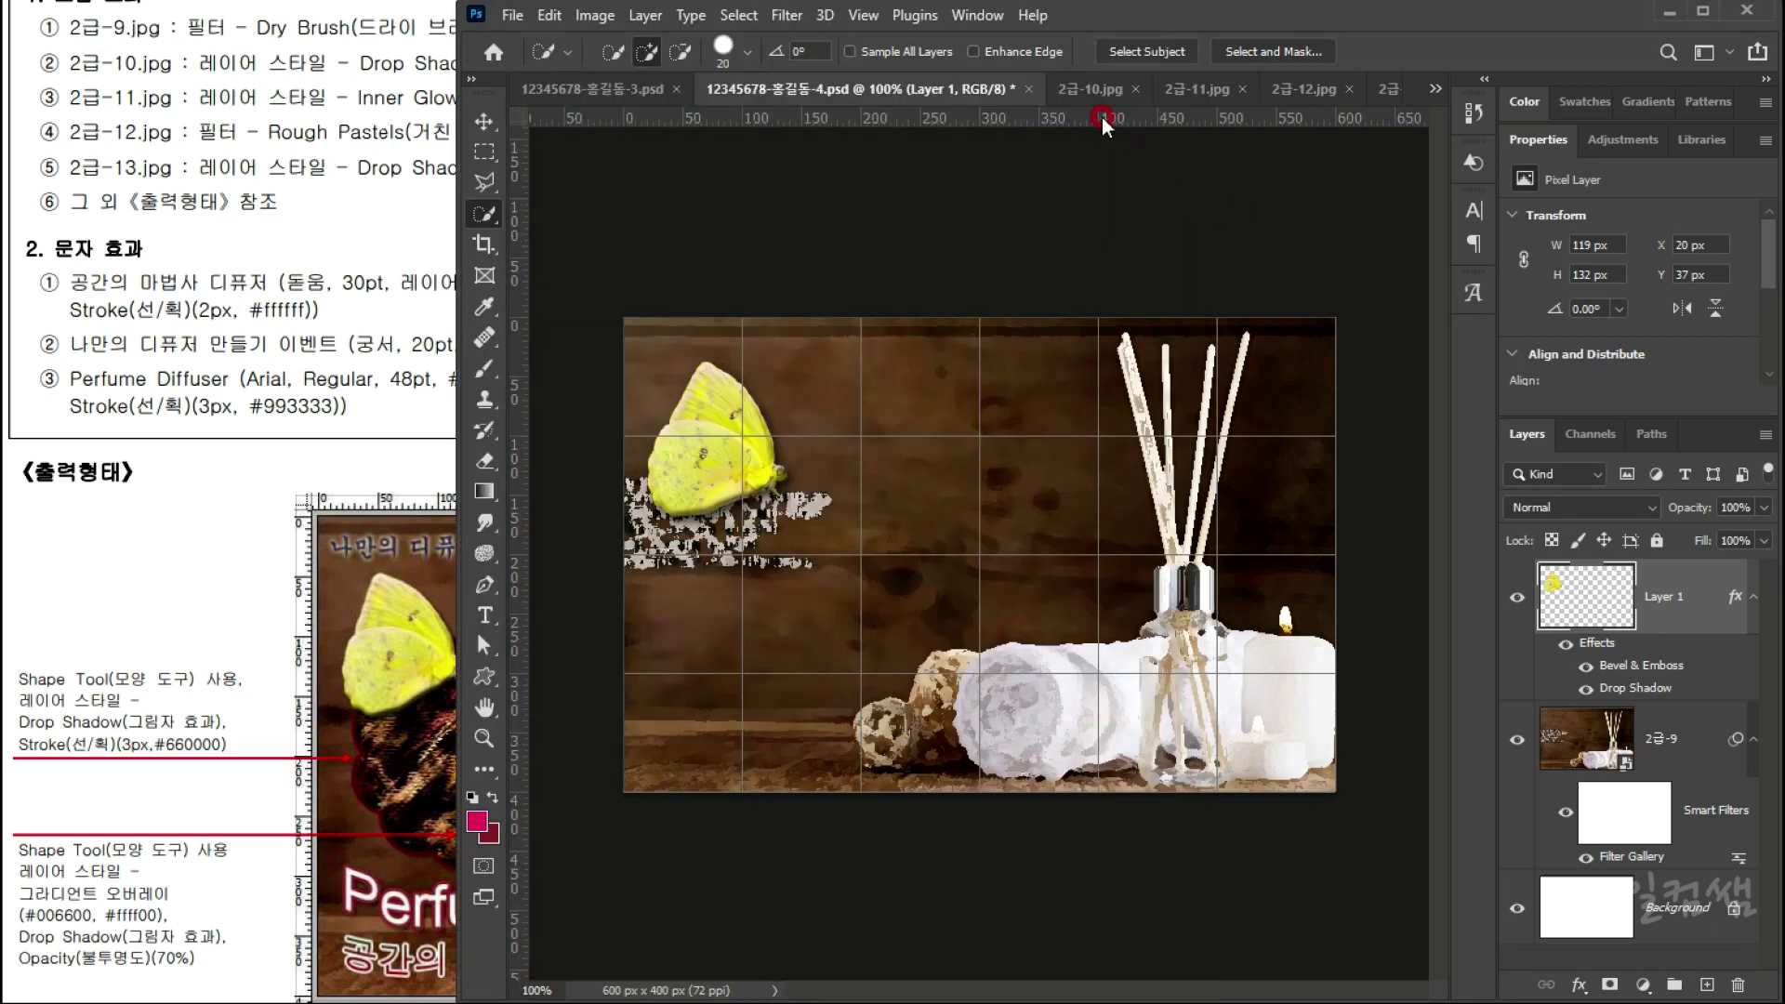
left_click(1091, 92)
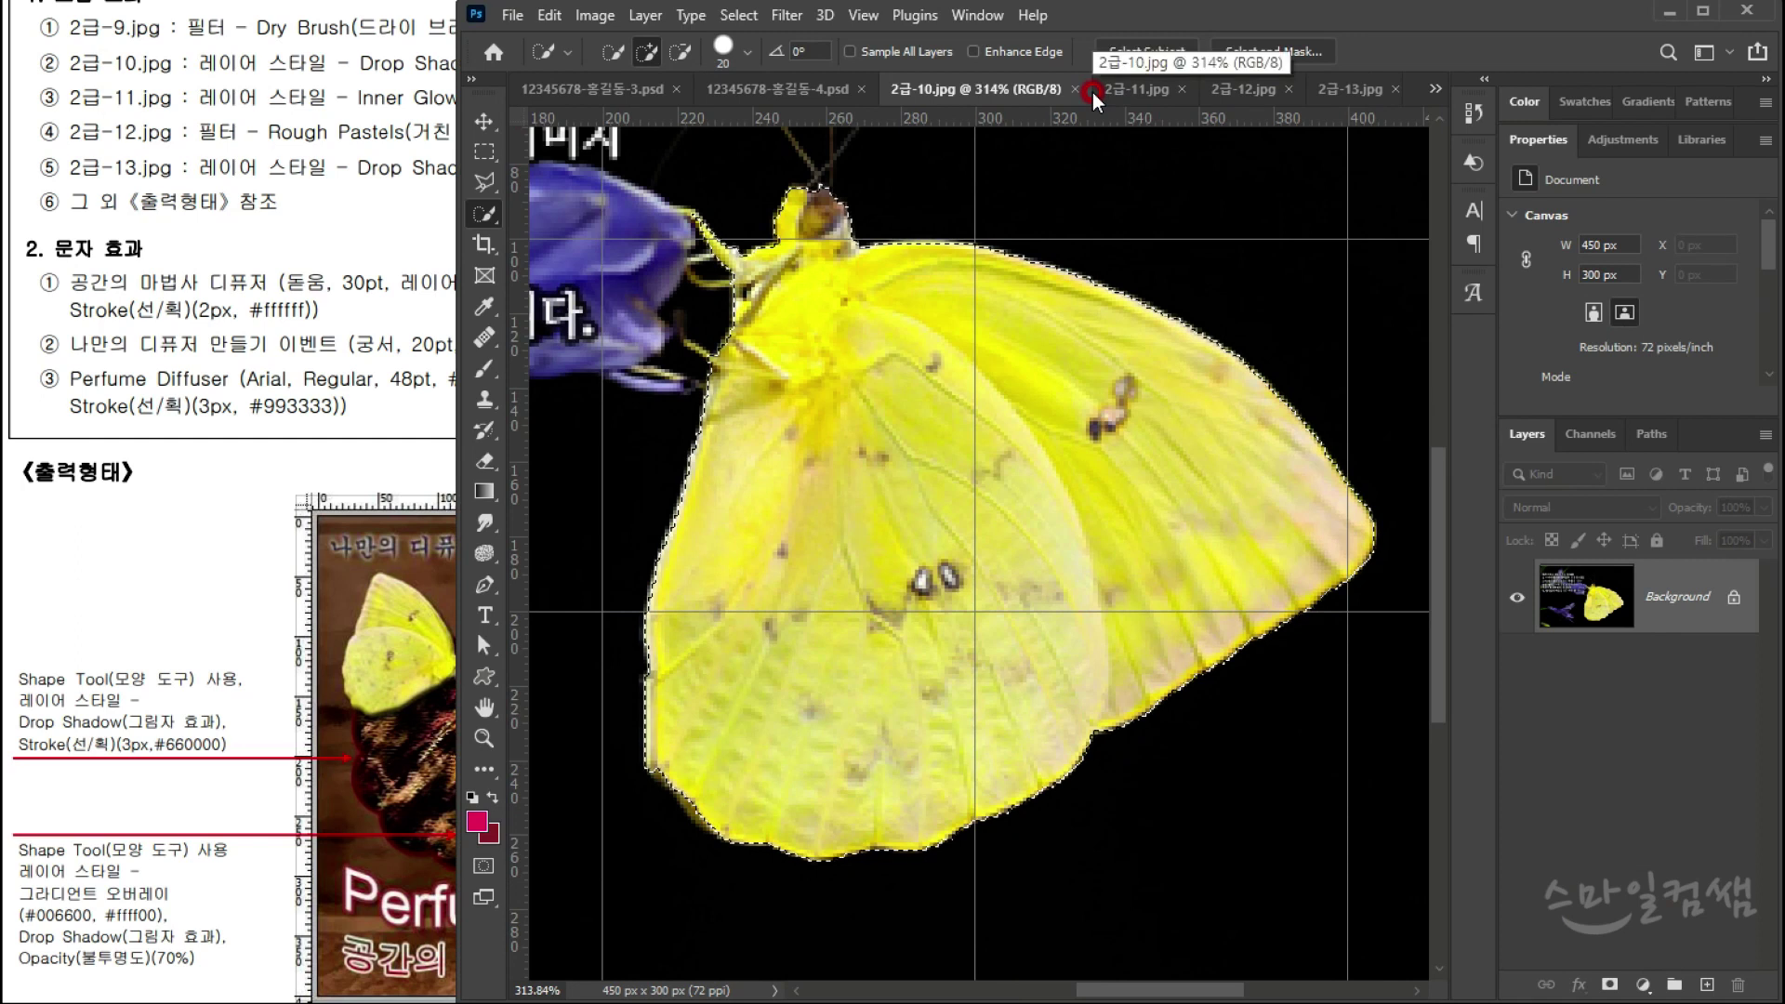
Step: Check the 2급-11.jpg document, return to 2급-10.jpg and close it
left_click(1142, 93)
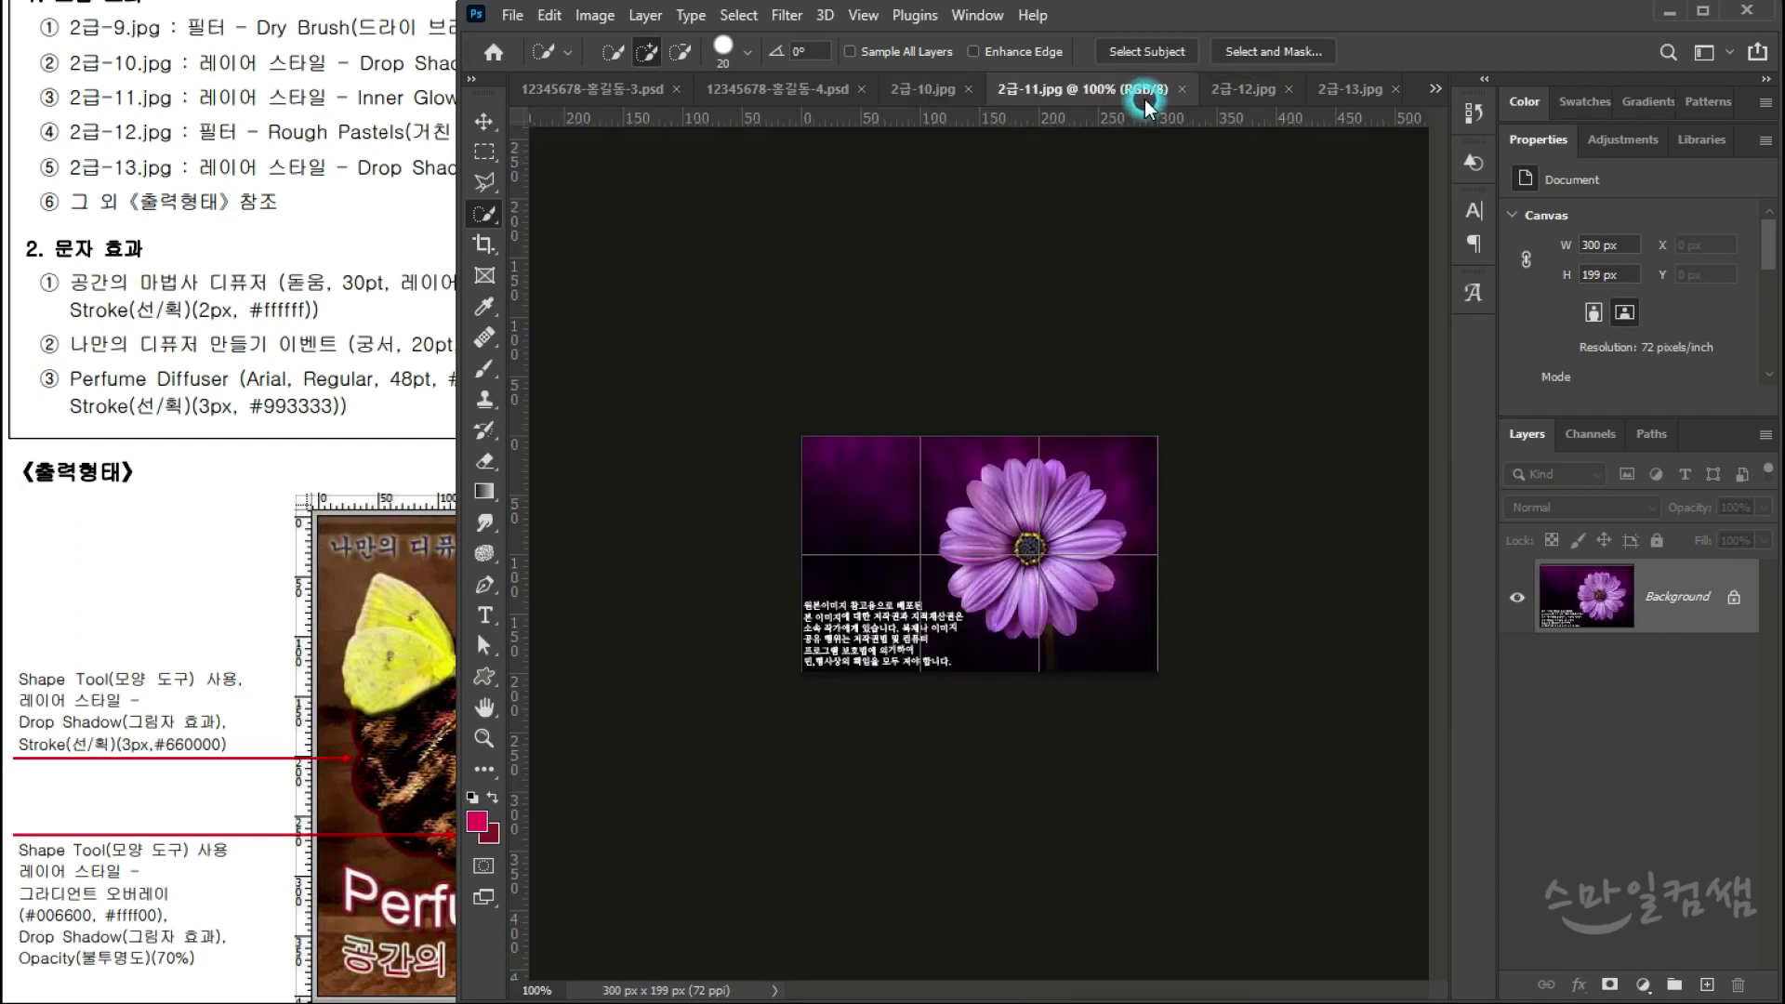
left_click(922, 95)
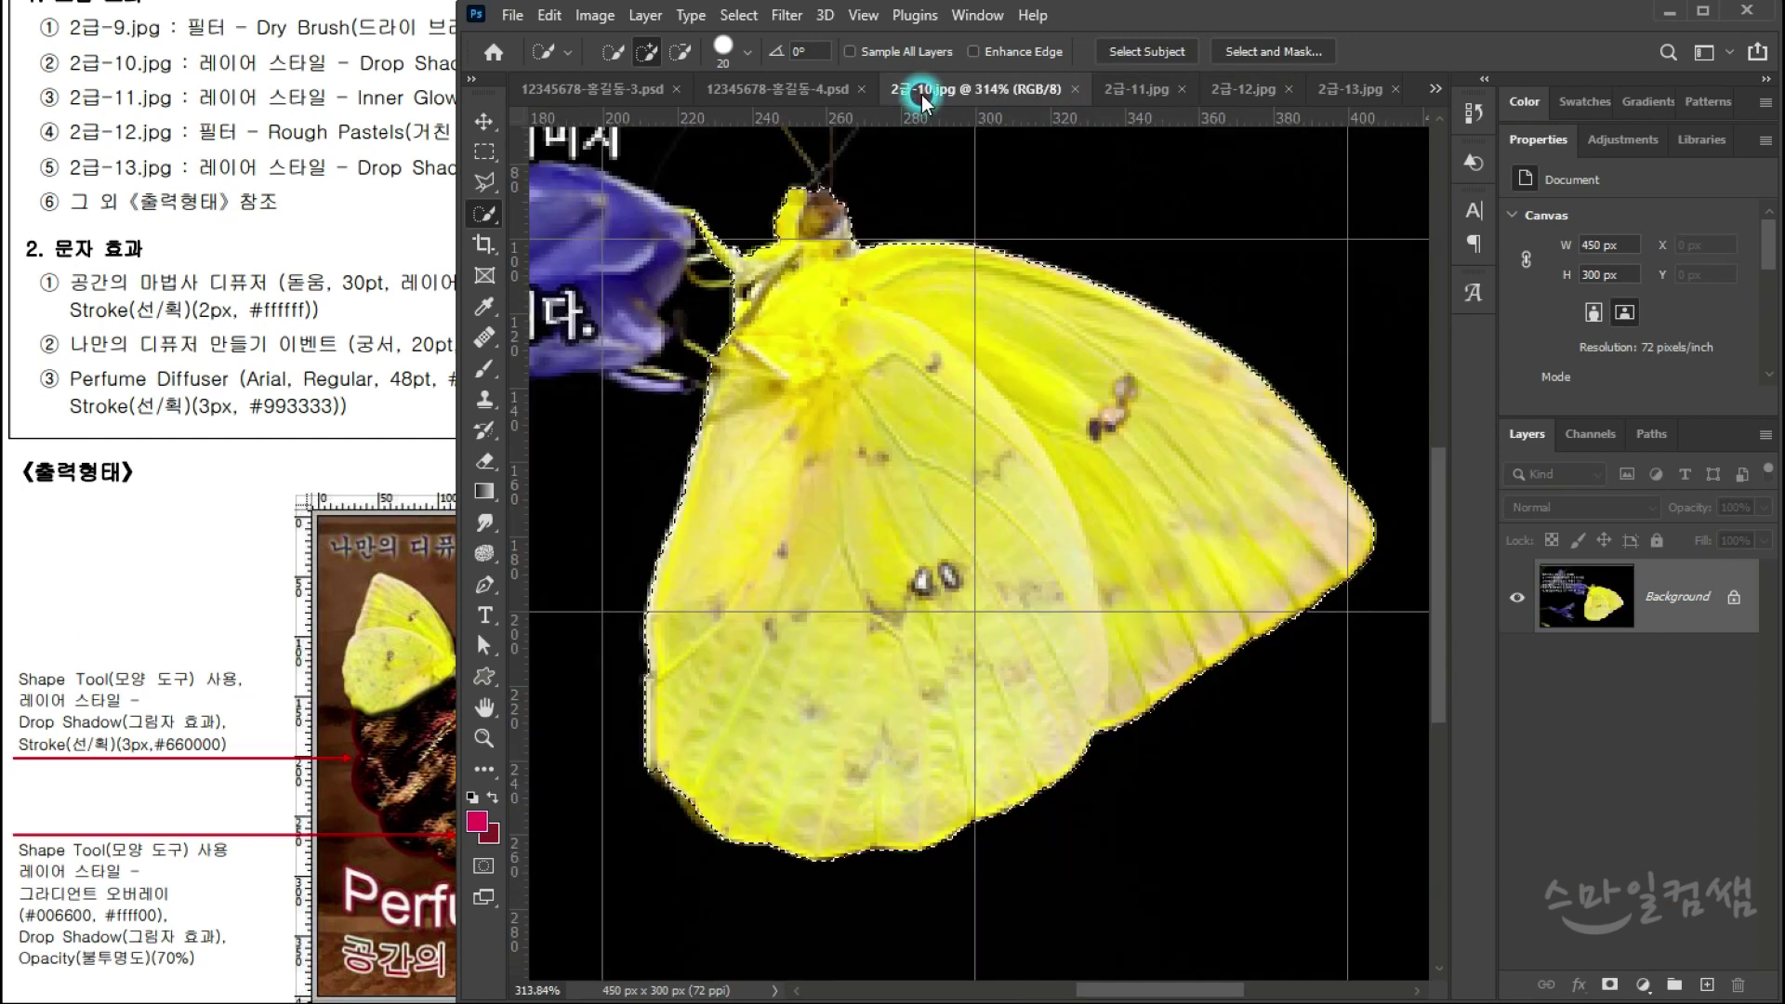
left_click(1075, 86)
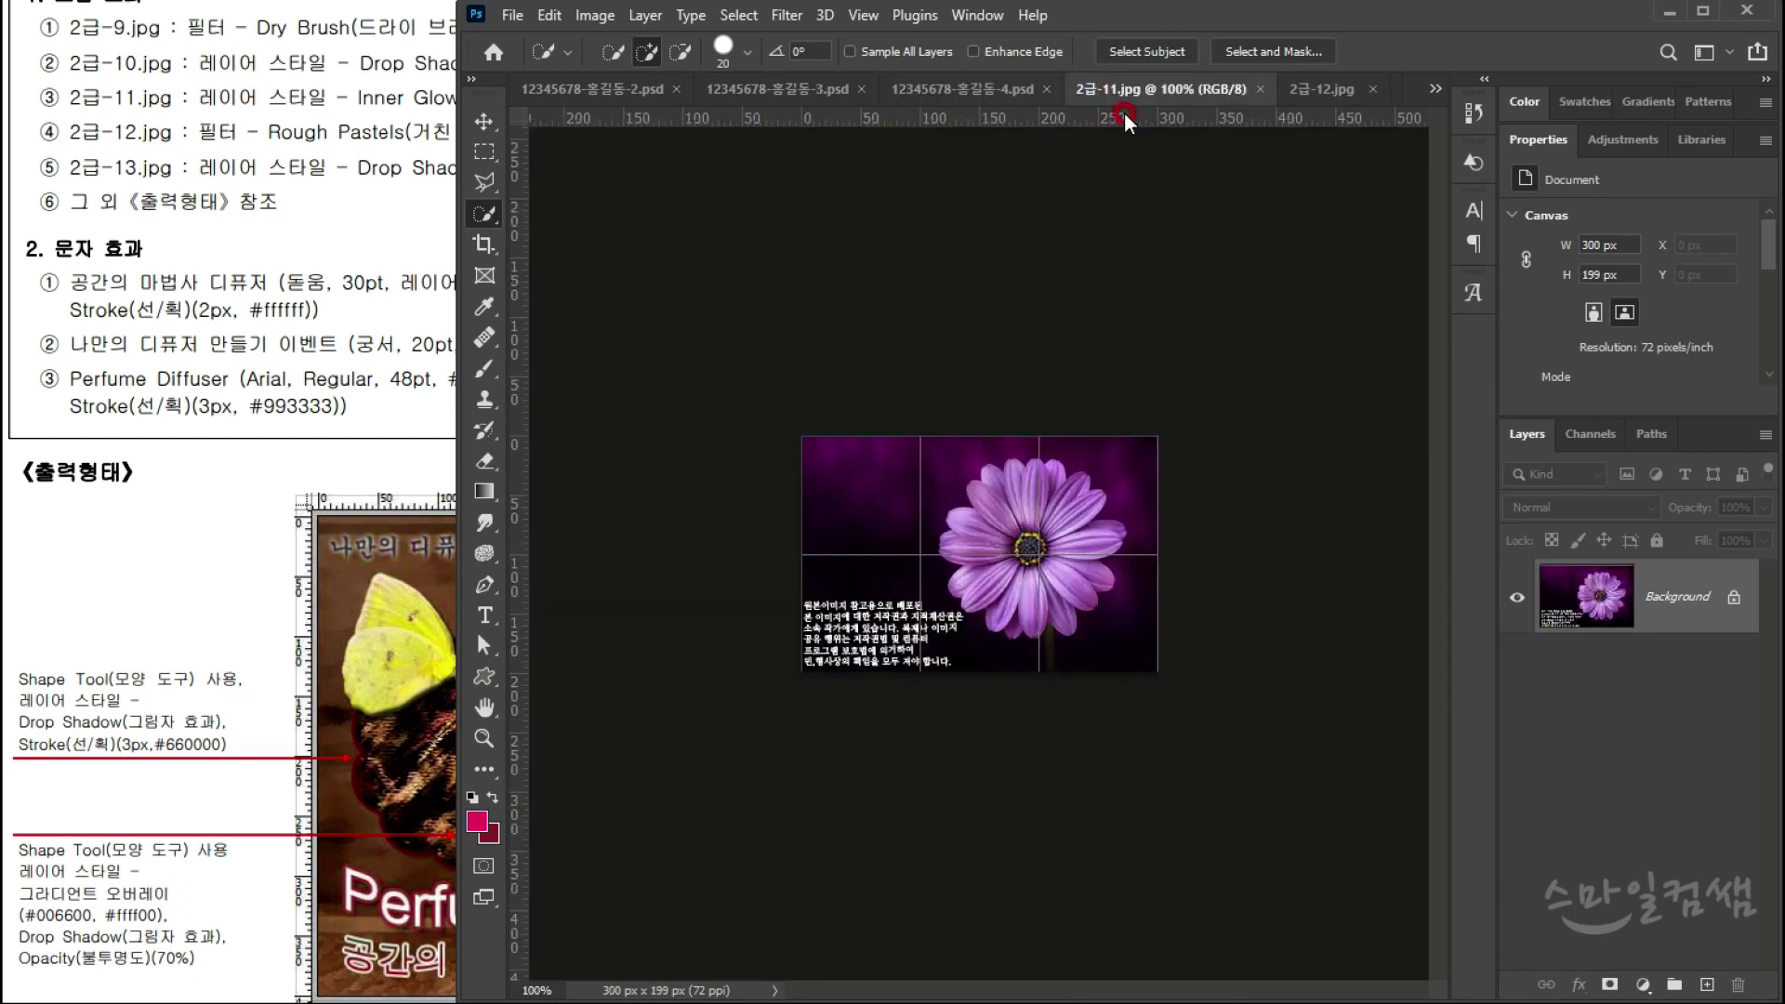
Step: Select the whole purple flower in 2급-11.jpg with the Quick Selection tool, leaving out the stem and background
left_click(1062, 656)
scroll(1074, 665, "up", 3)
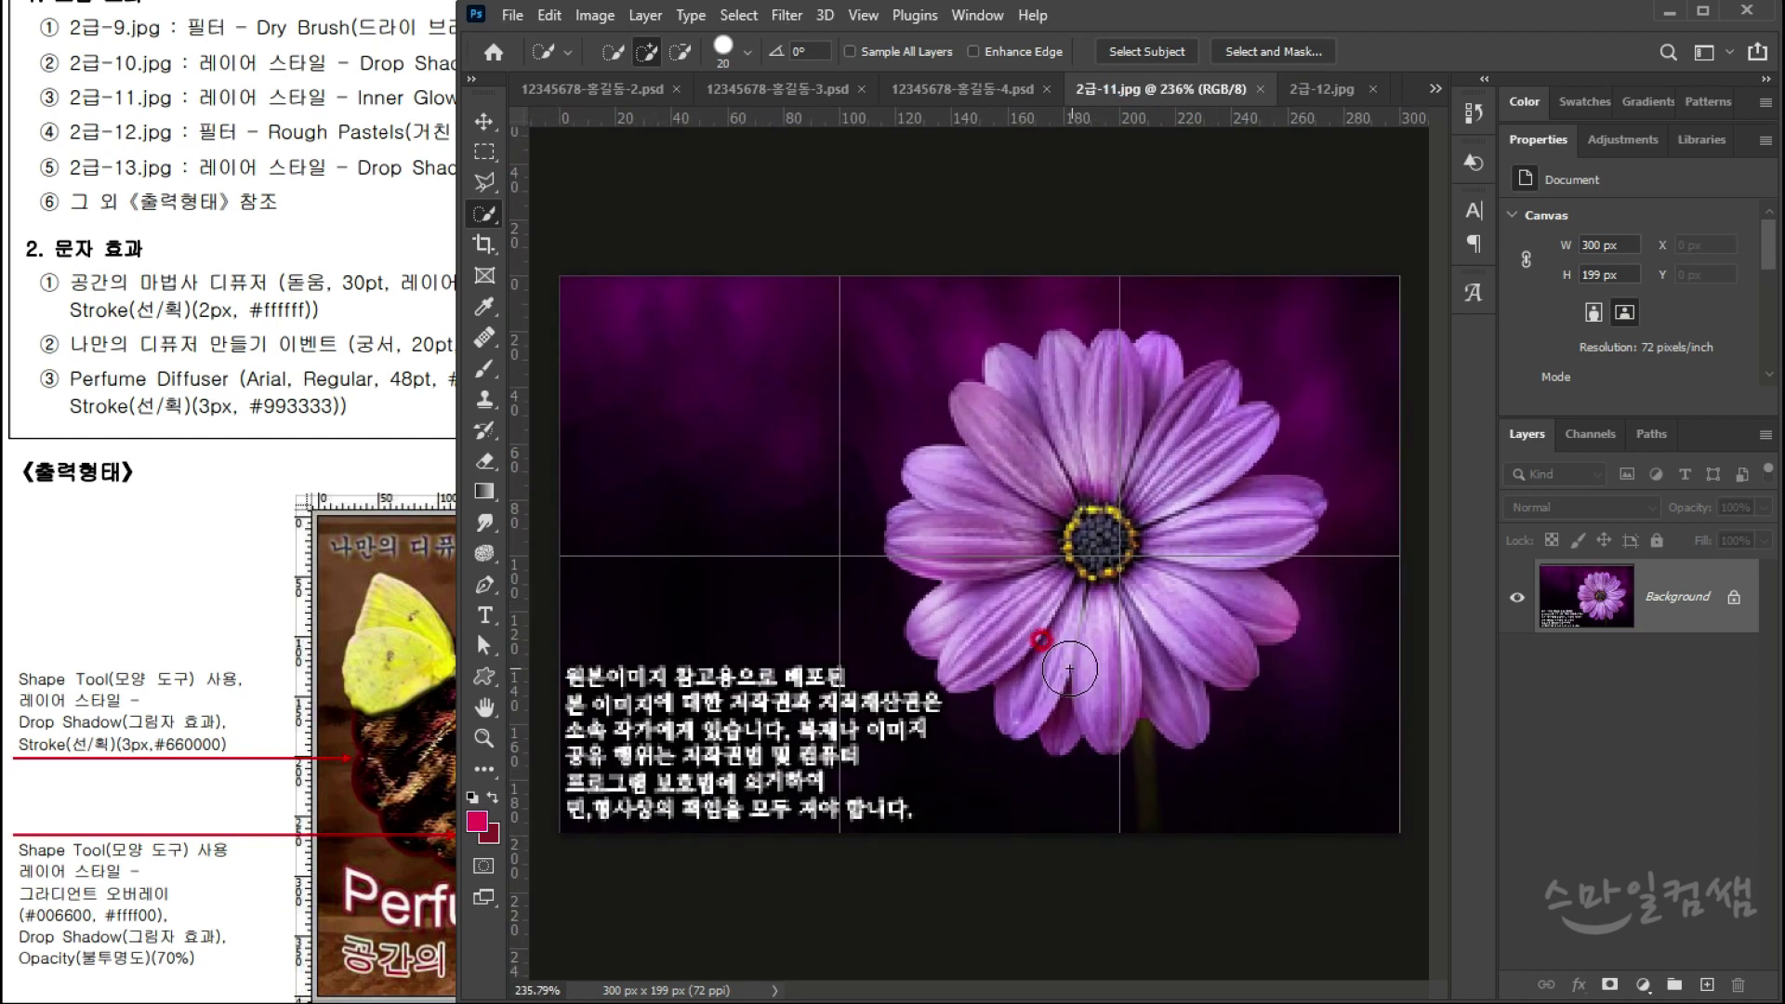
left_click(527, 249)
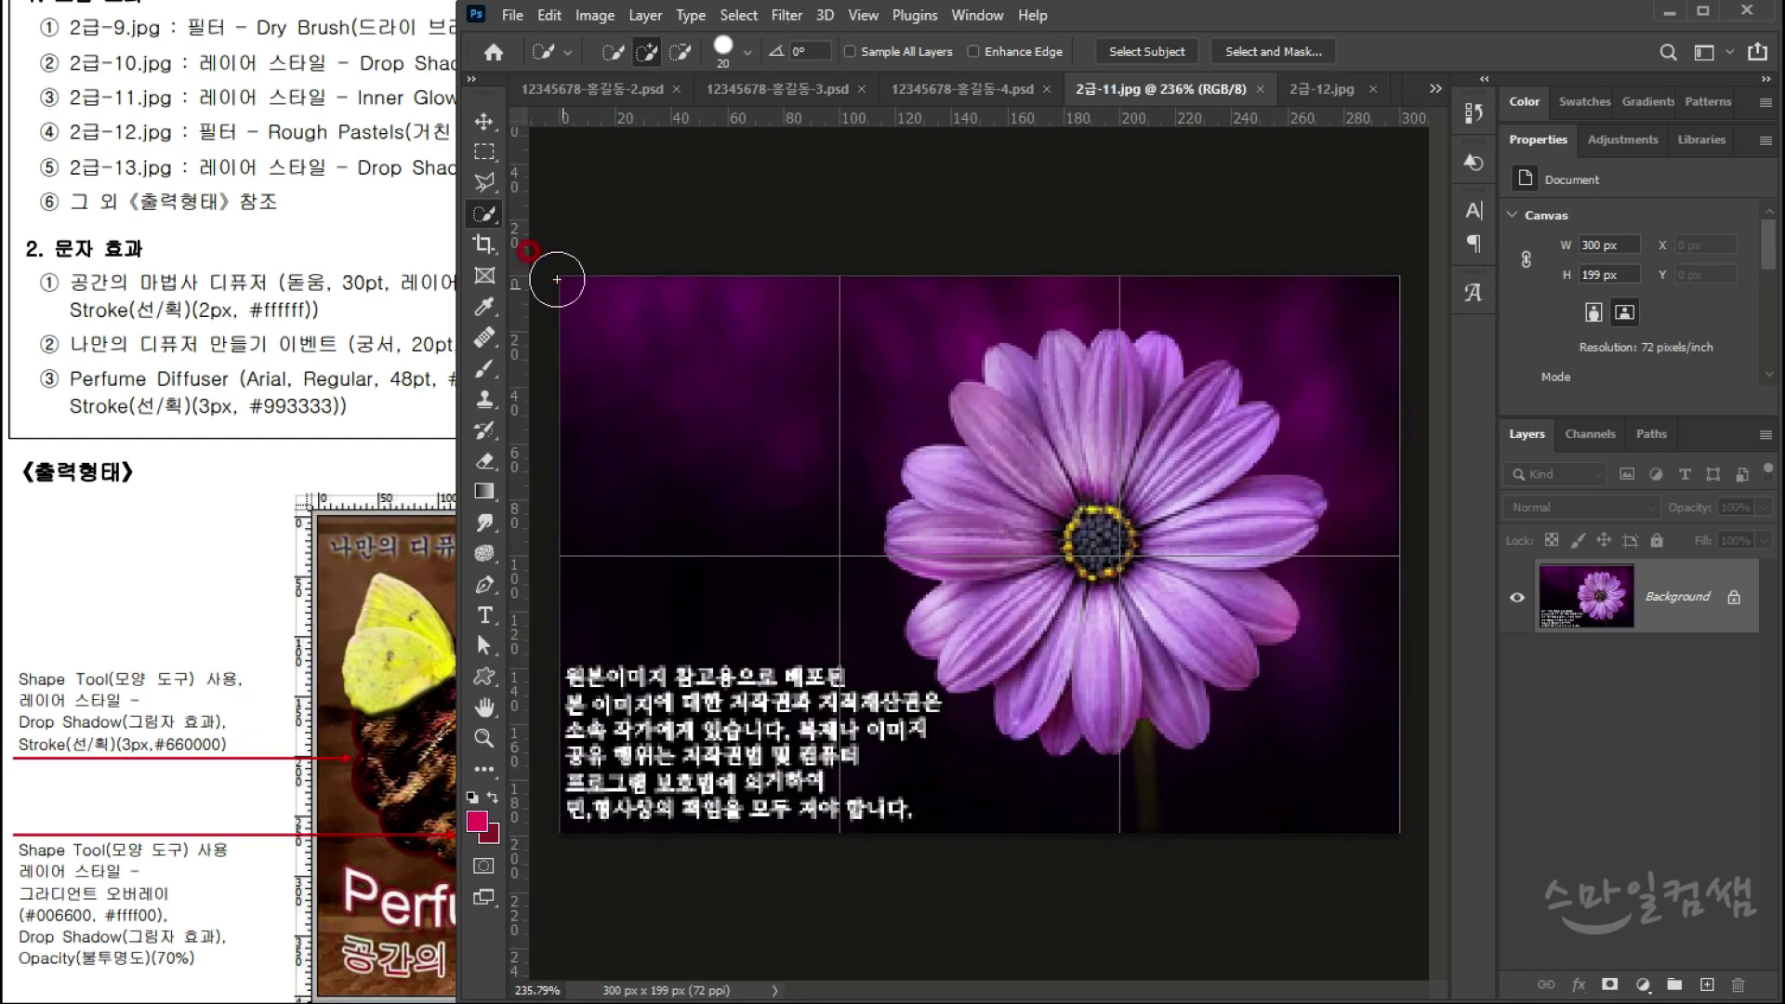
left_click_drag(1040, 522, 1071, 550)
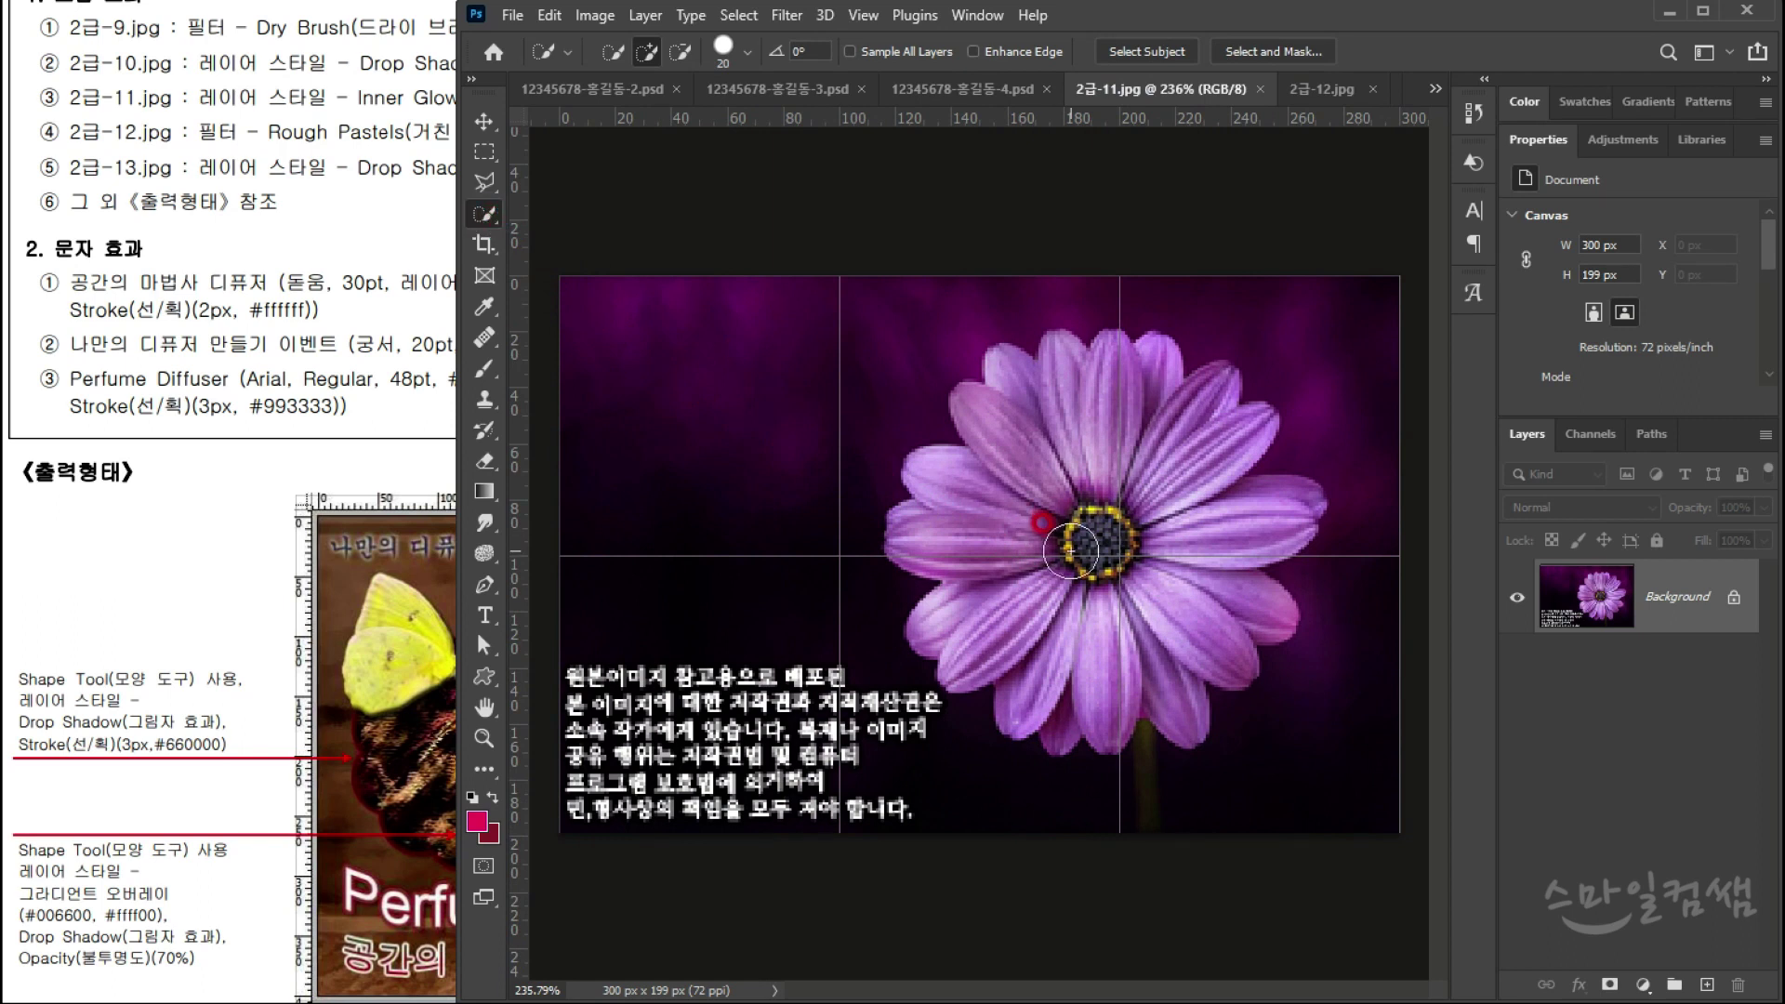
mouse_move(1071, 550)
left_mouse_down()
mouse_move(1031, 427)
mouse_move(1120, 455)
mouse_move(1176, 604)
mouse_move(1073, 642)
mouse_move(995, 597)
mouse_move(1163, 589)
mouse_move(1039, 502)
left_mouse_up()
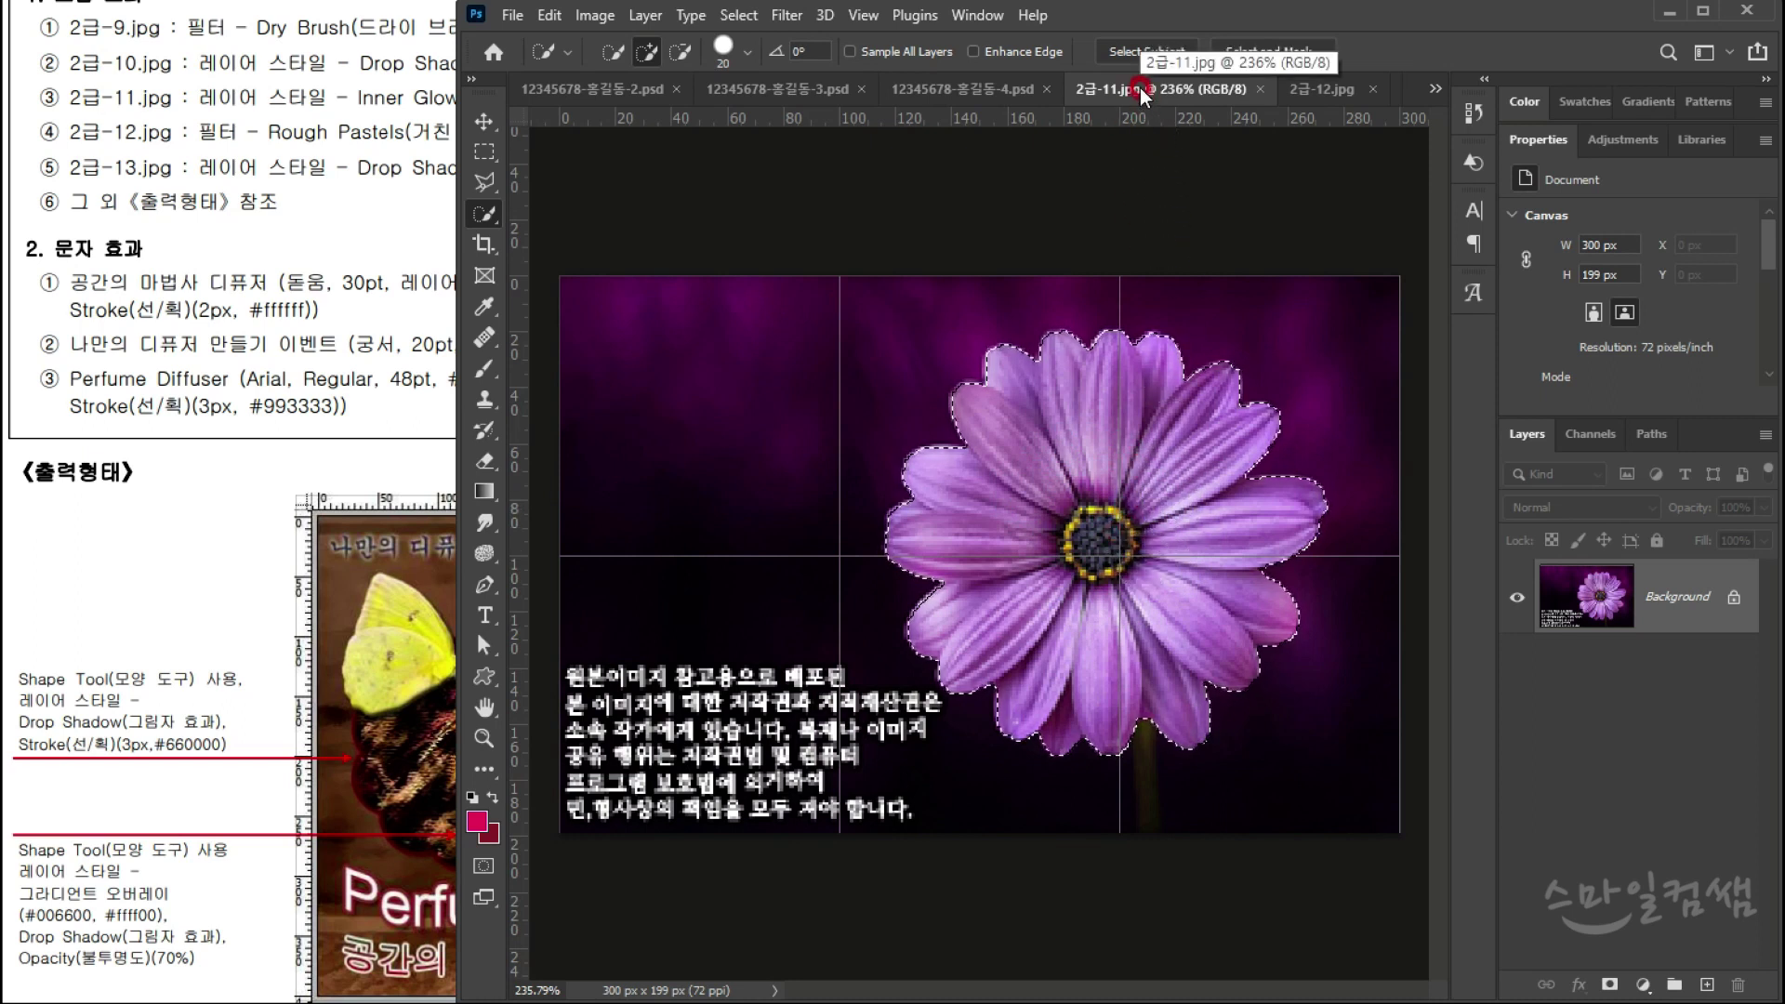
Step: Copy the selected flower from 2급-11.jpg into the problem 4 PSD document, and close 2급-11.jpg
left_click_drag(1143, 93, 1074, 303)
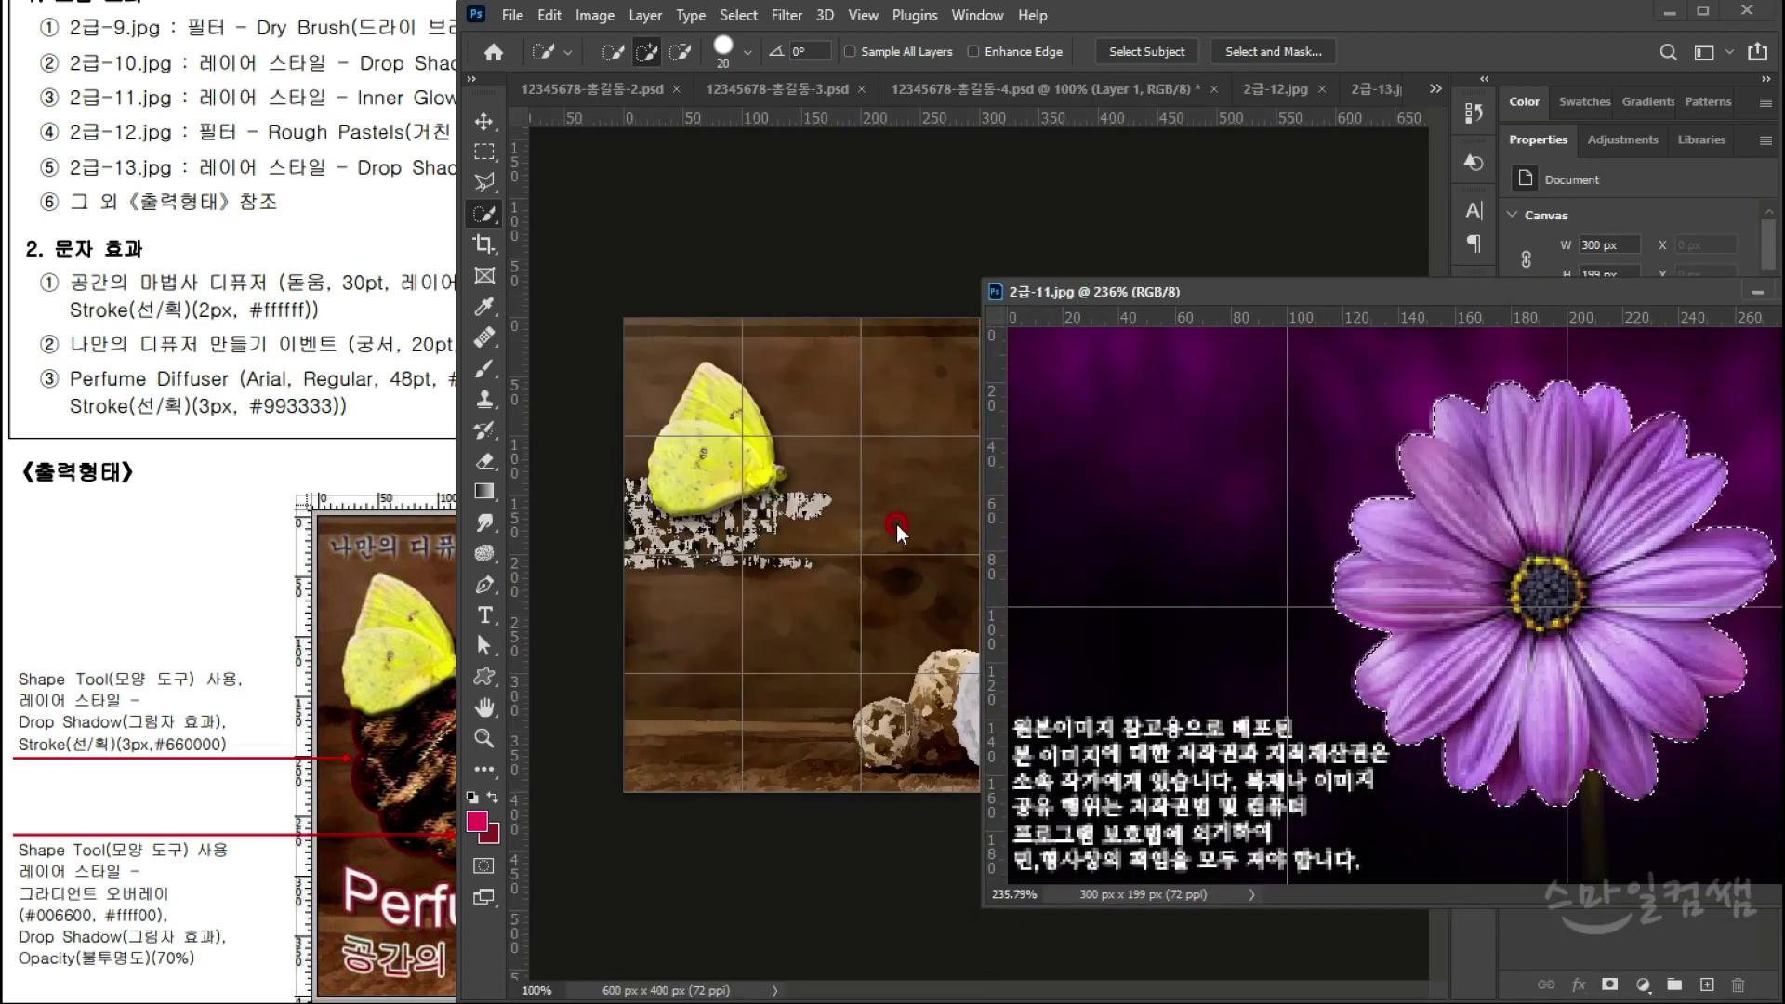
left_click(487, 121)
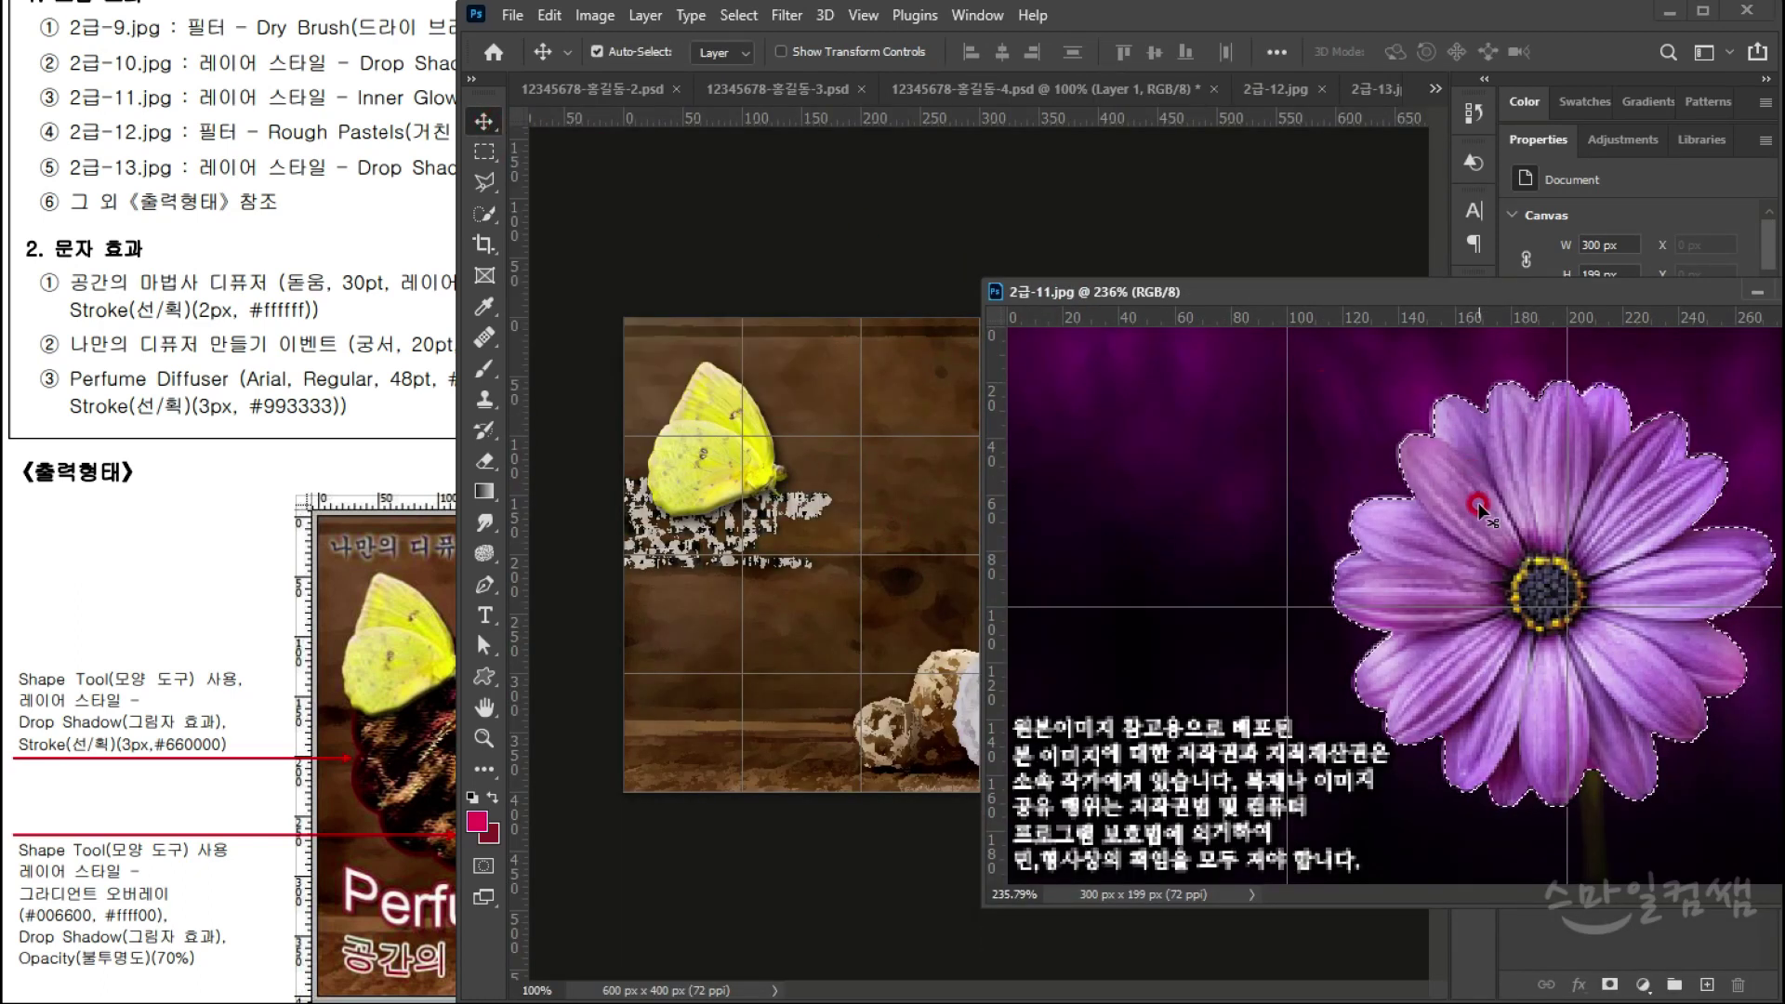
left_click_drag(1480, 485, 720, 686)
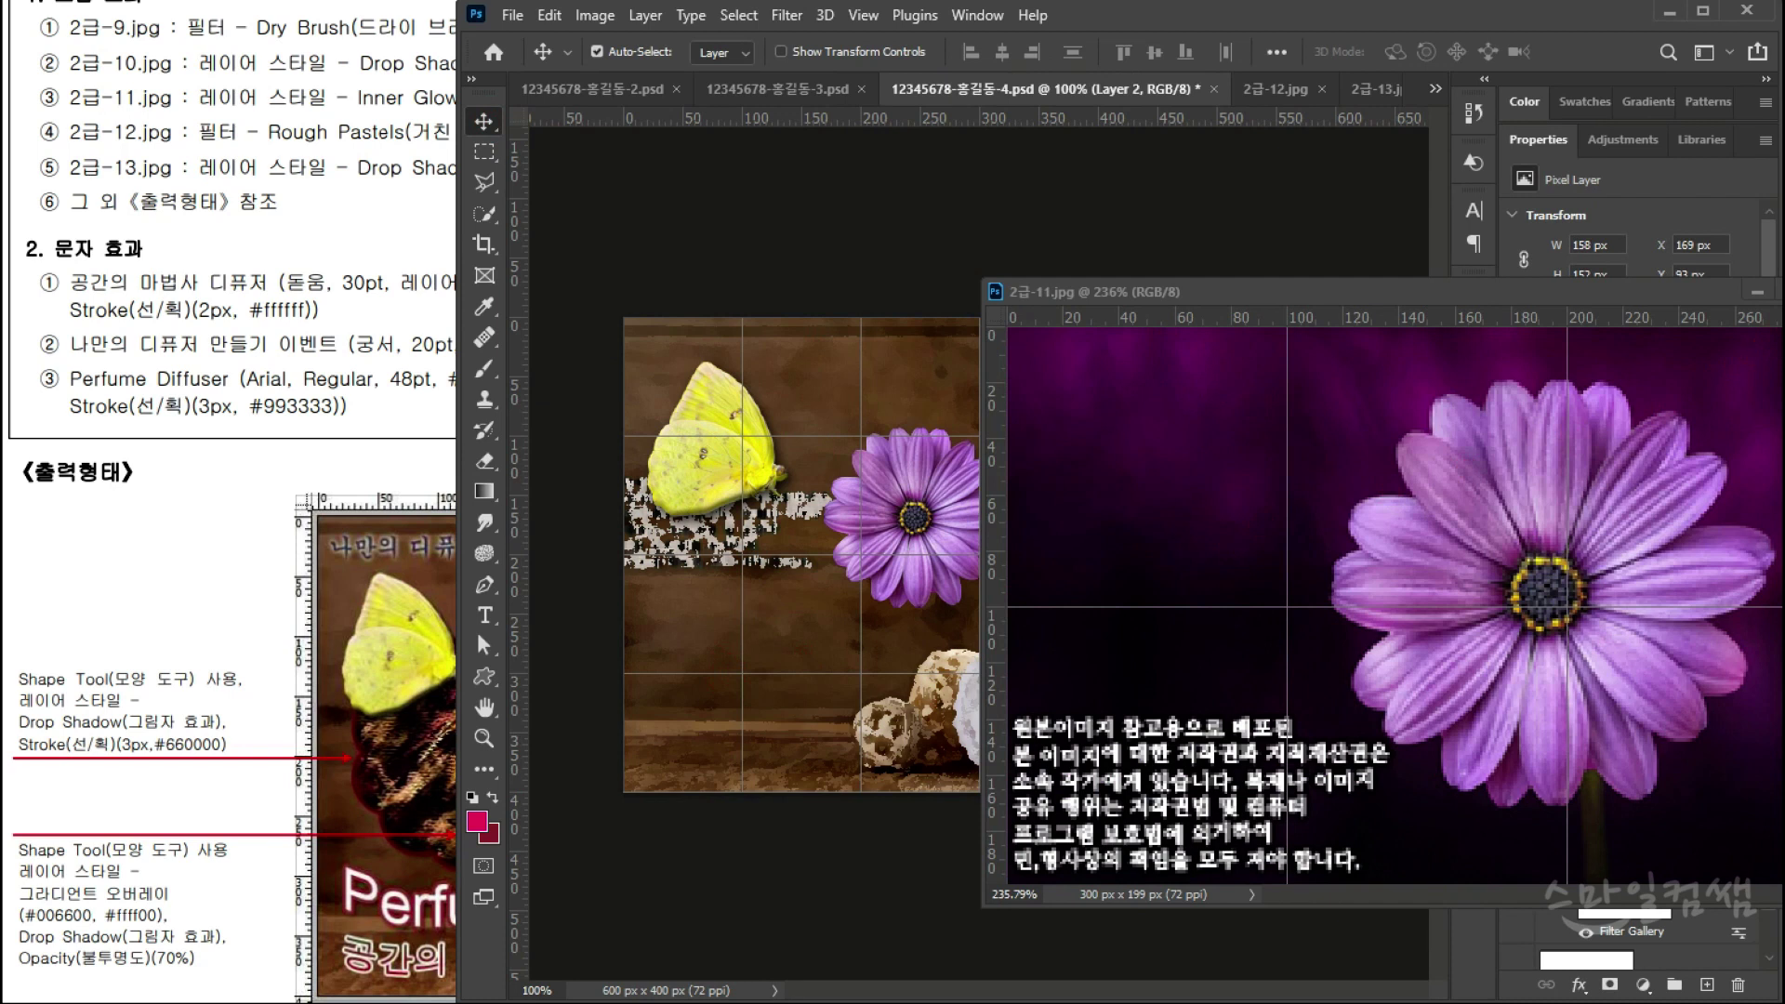
left_click(1572, 293)
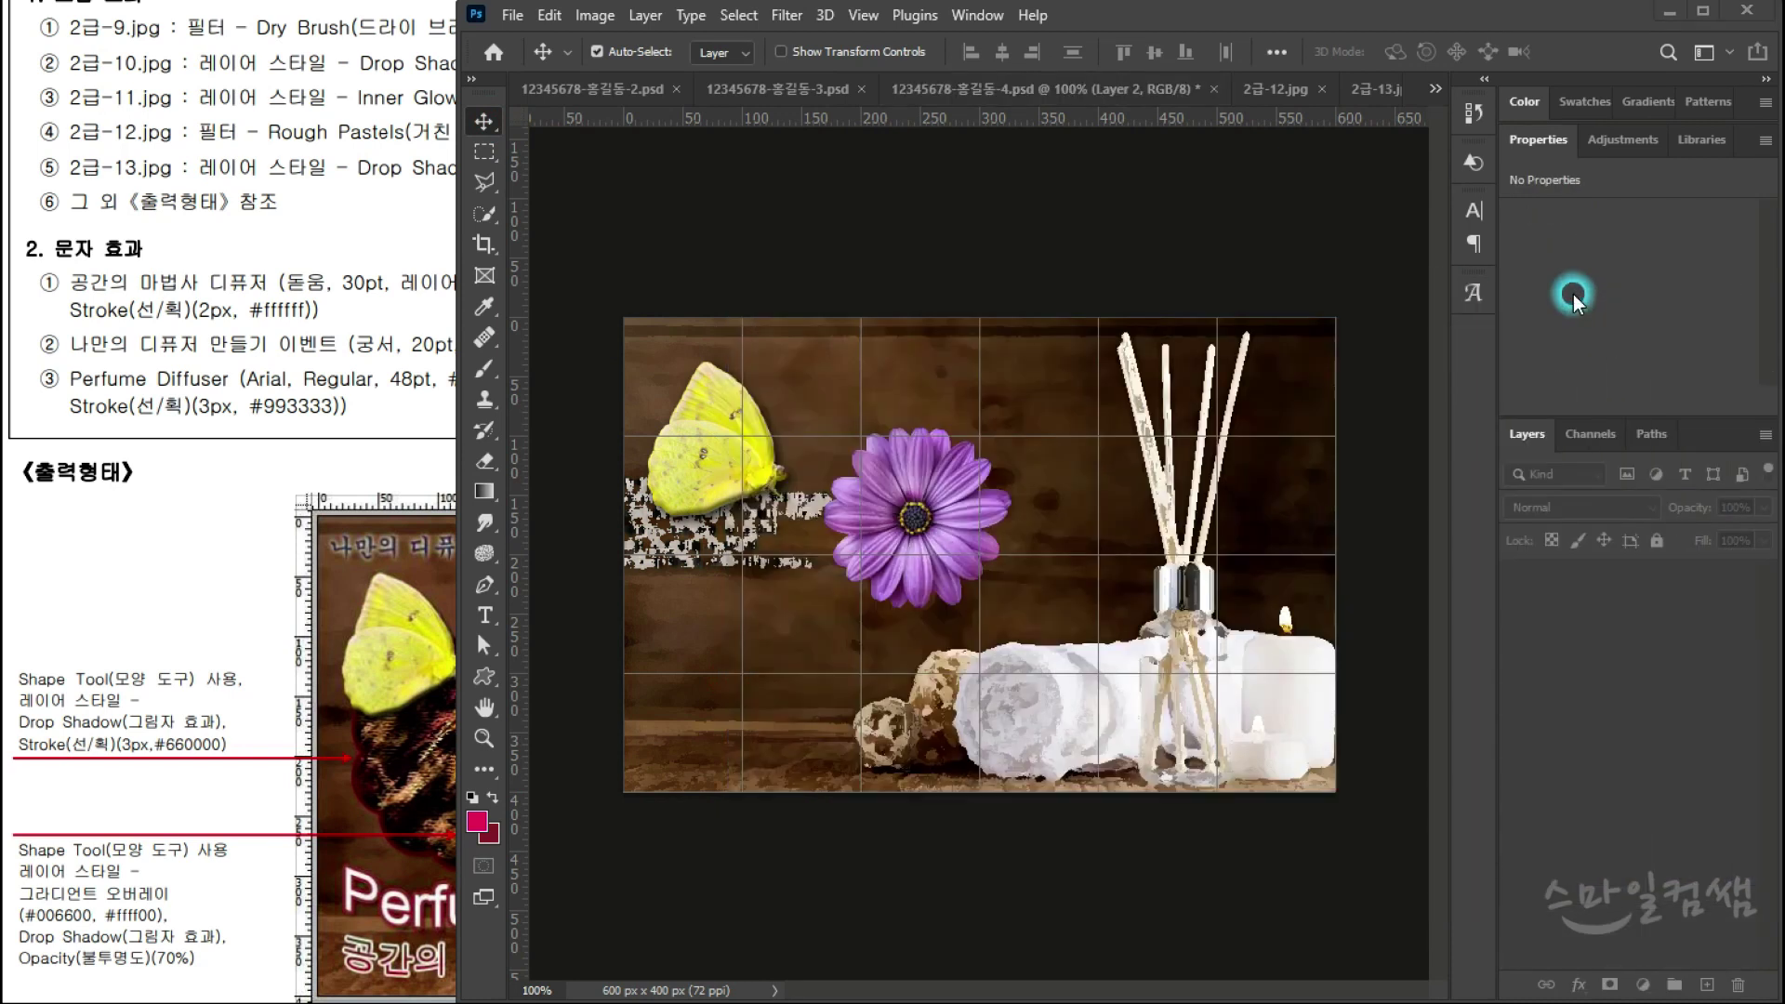
Step: Look up the flower's place in the sample output and move the flower over the neck of the diffuser bottle
left_click(413, 490)
scroll(410, 486, "down", 2)
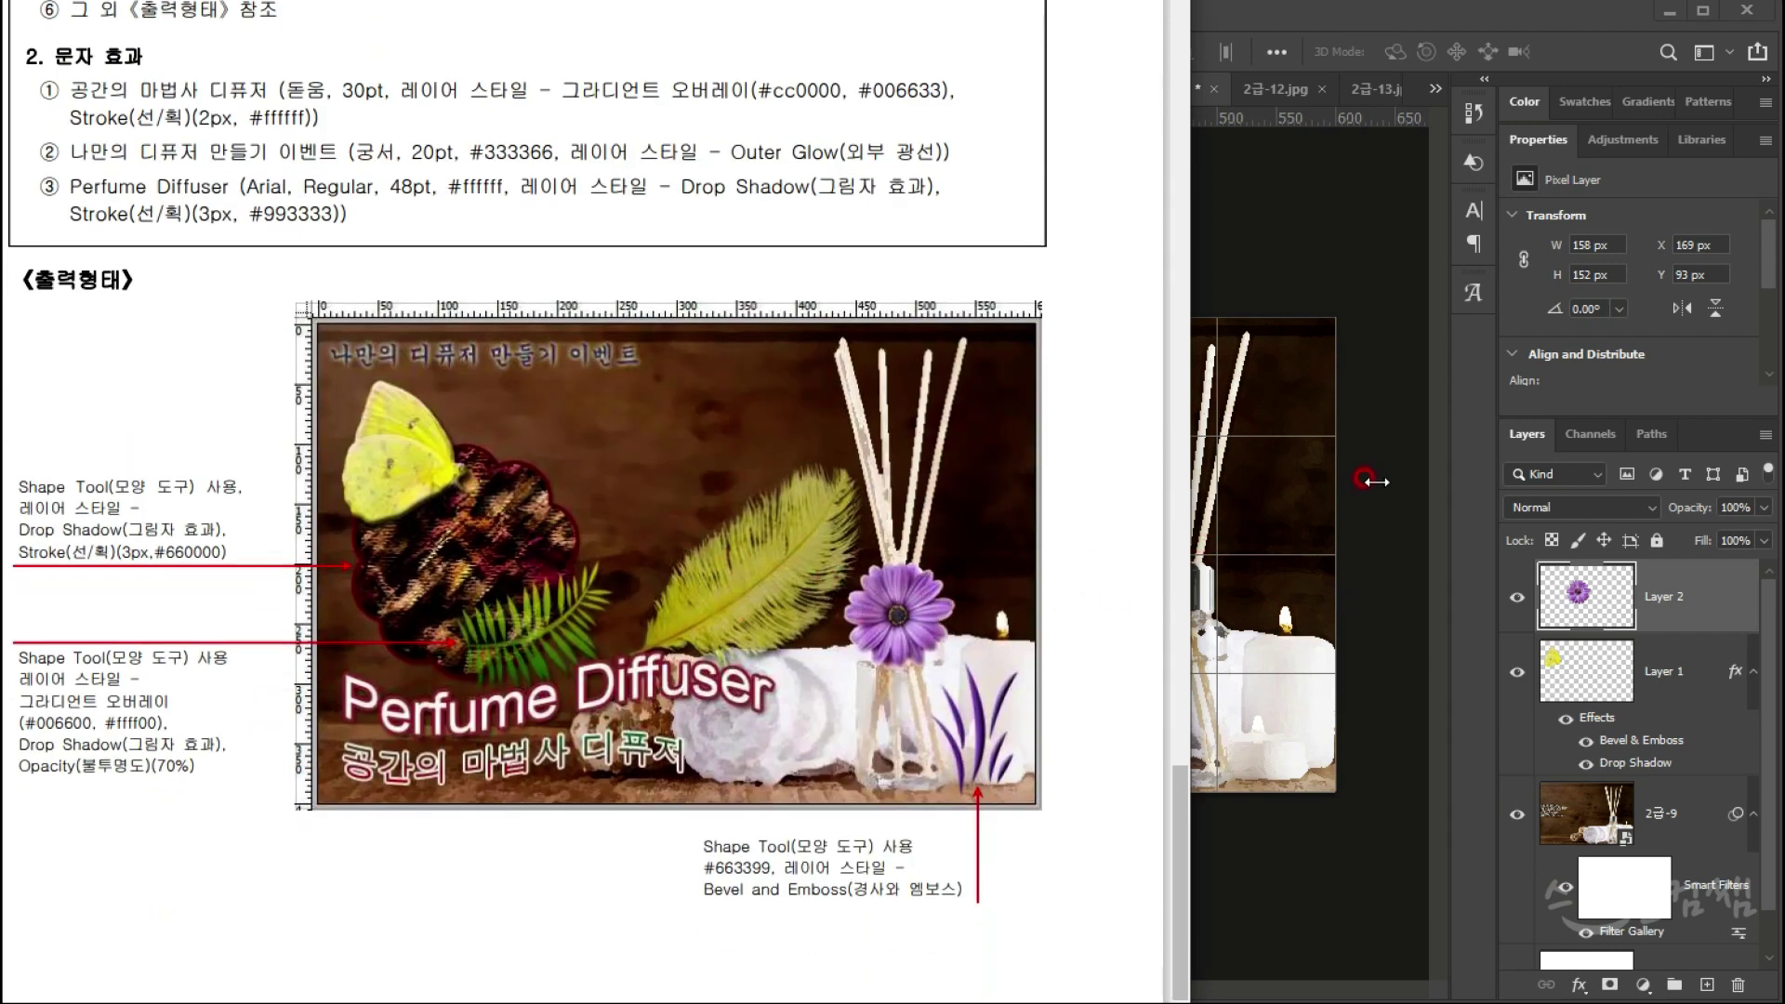
left_click(1290, 484)
left_click_drag(869, 502, 1214, 587)
Step: Scale the flower to about 73.5% and position it over the bottle neck at X 414, Y 188 px, matching the sample output
key("ctrl+t")
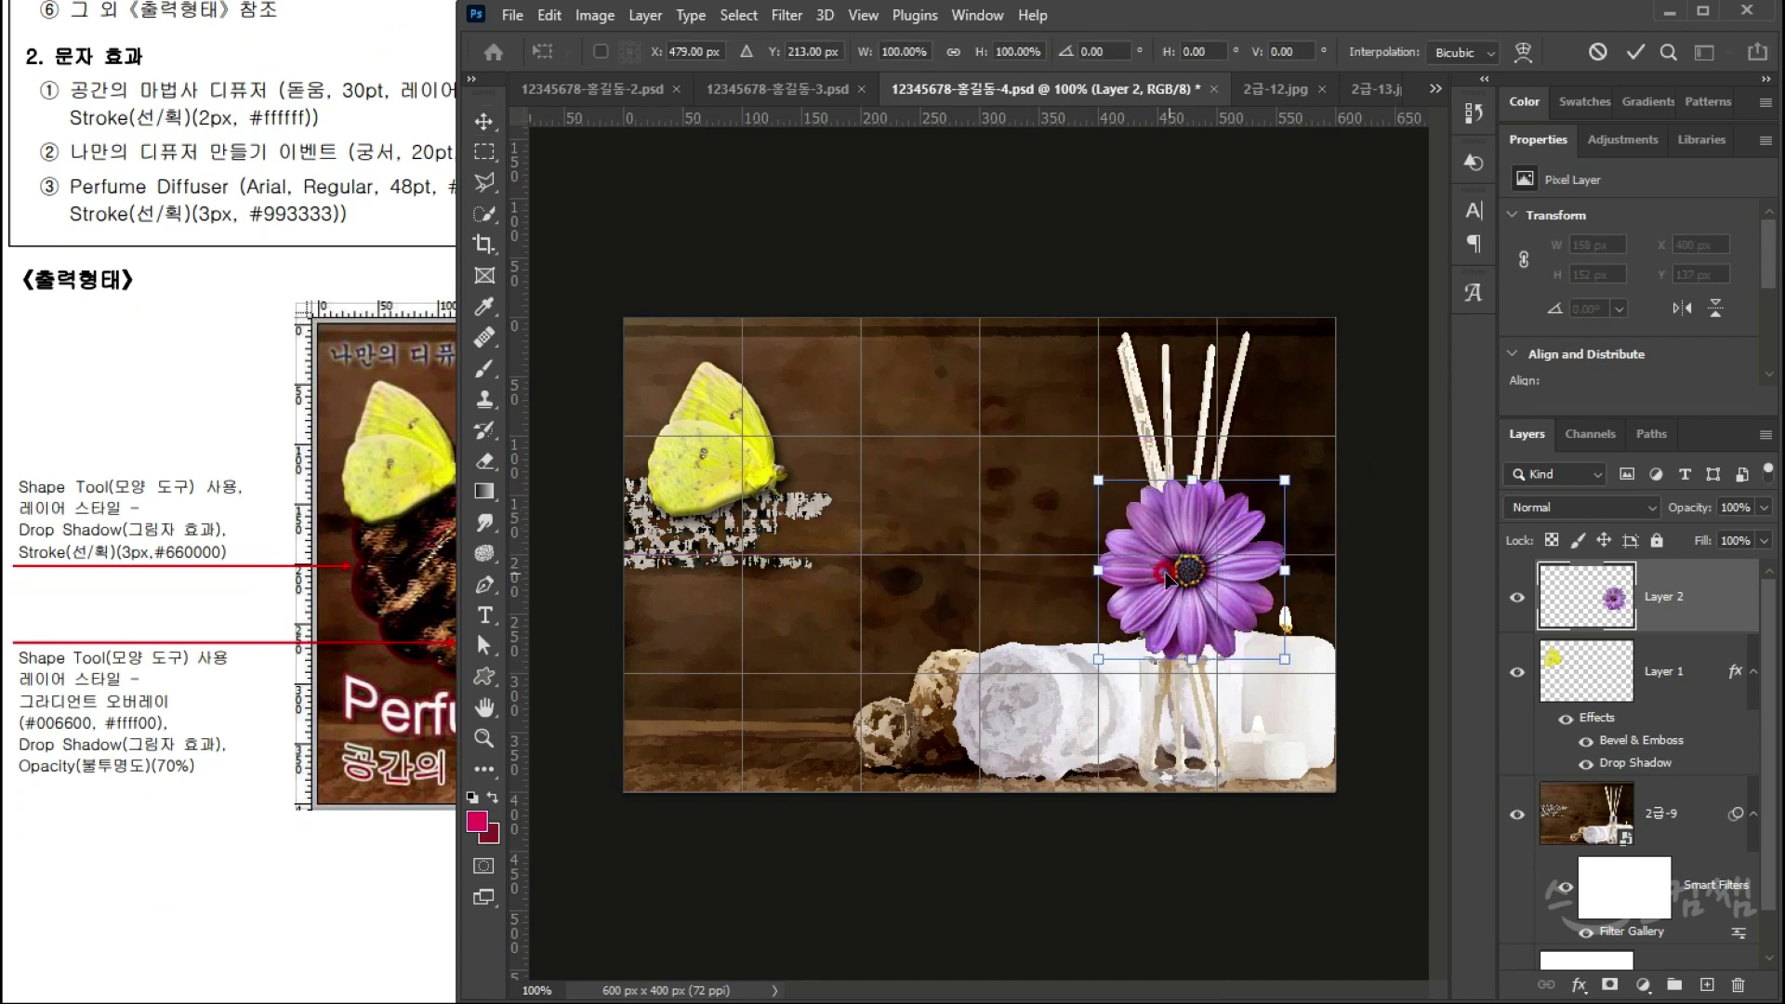
left_click_drag(1087, 475, 1147, 526)
left_click(360, 653)
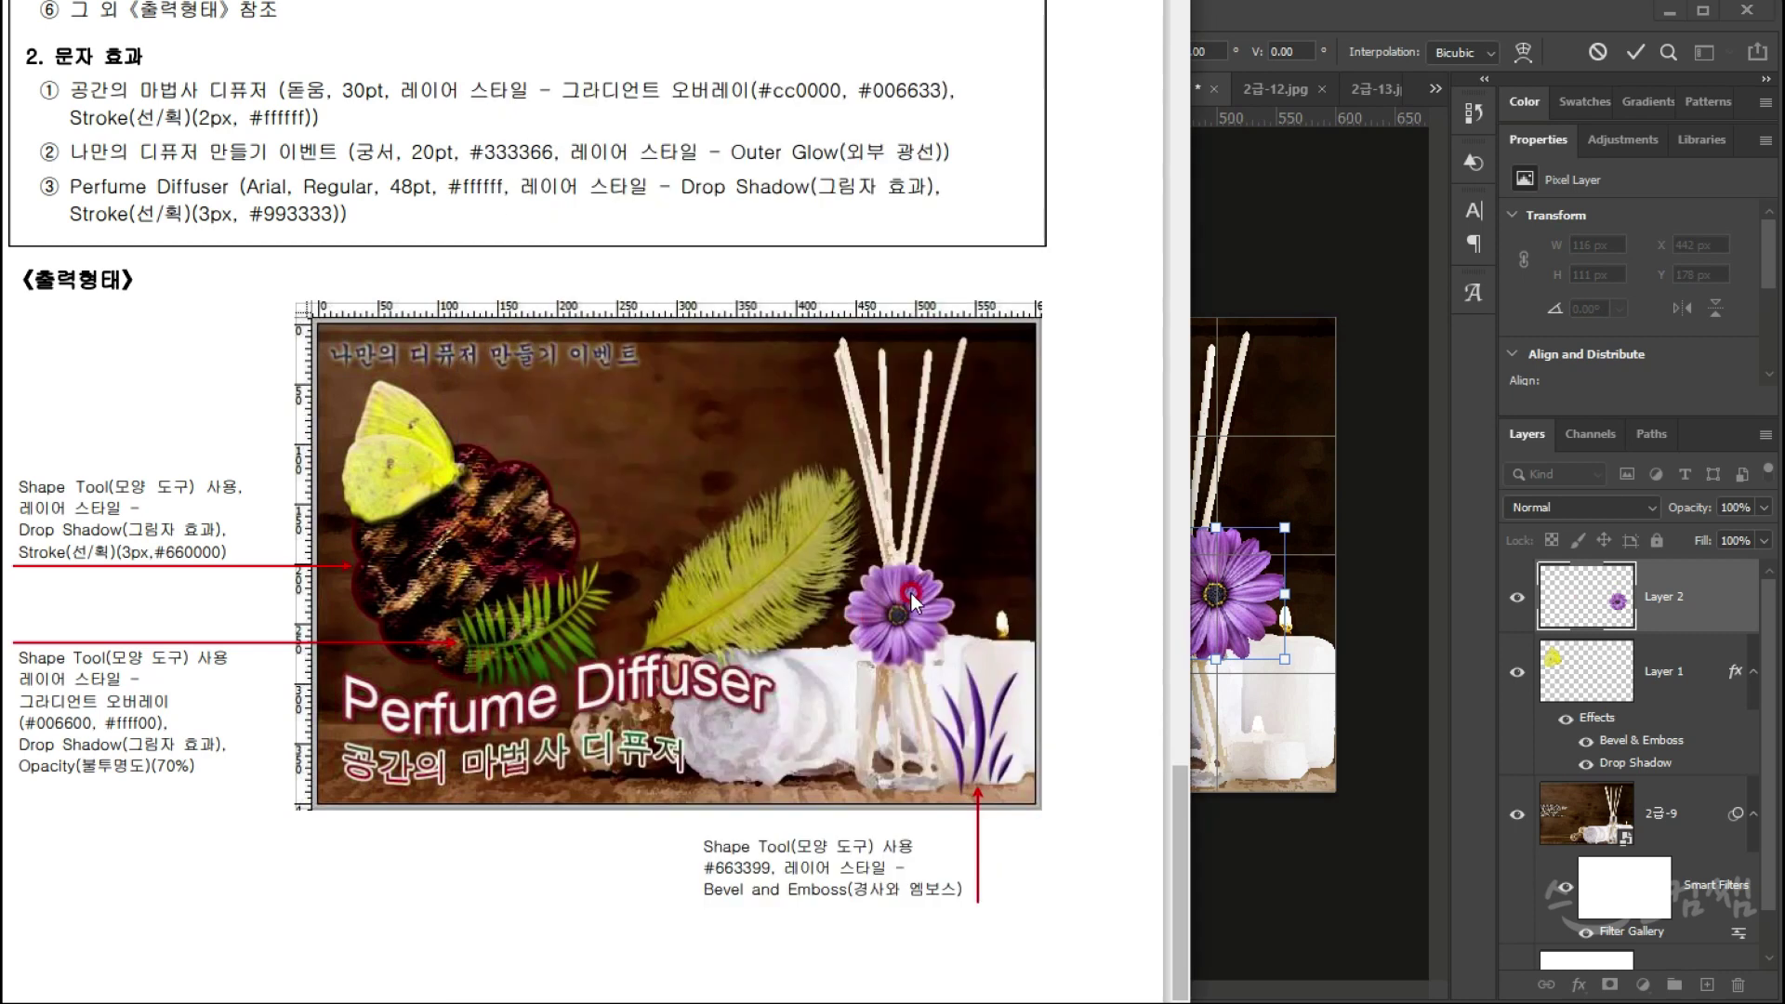
left_click(1248, 624)
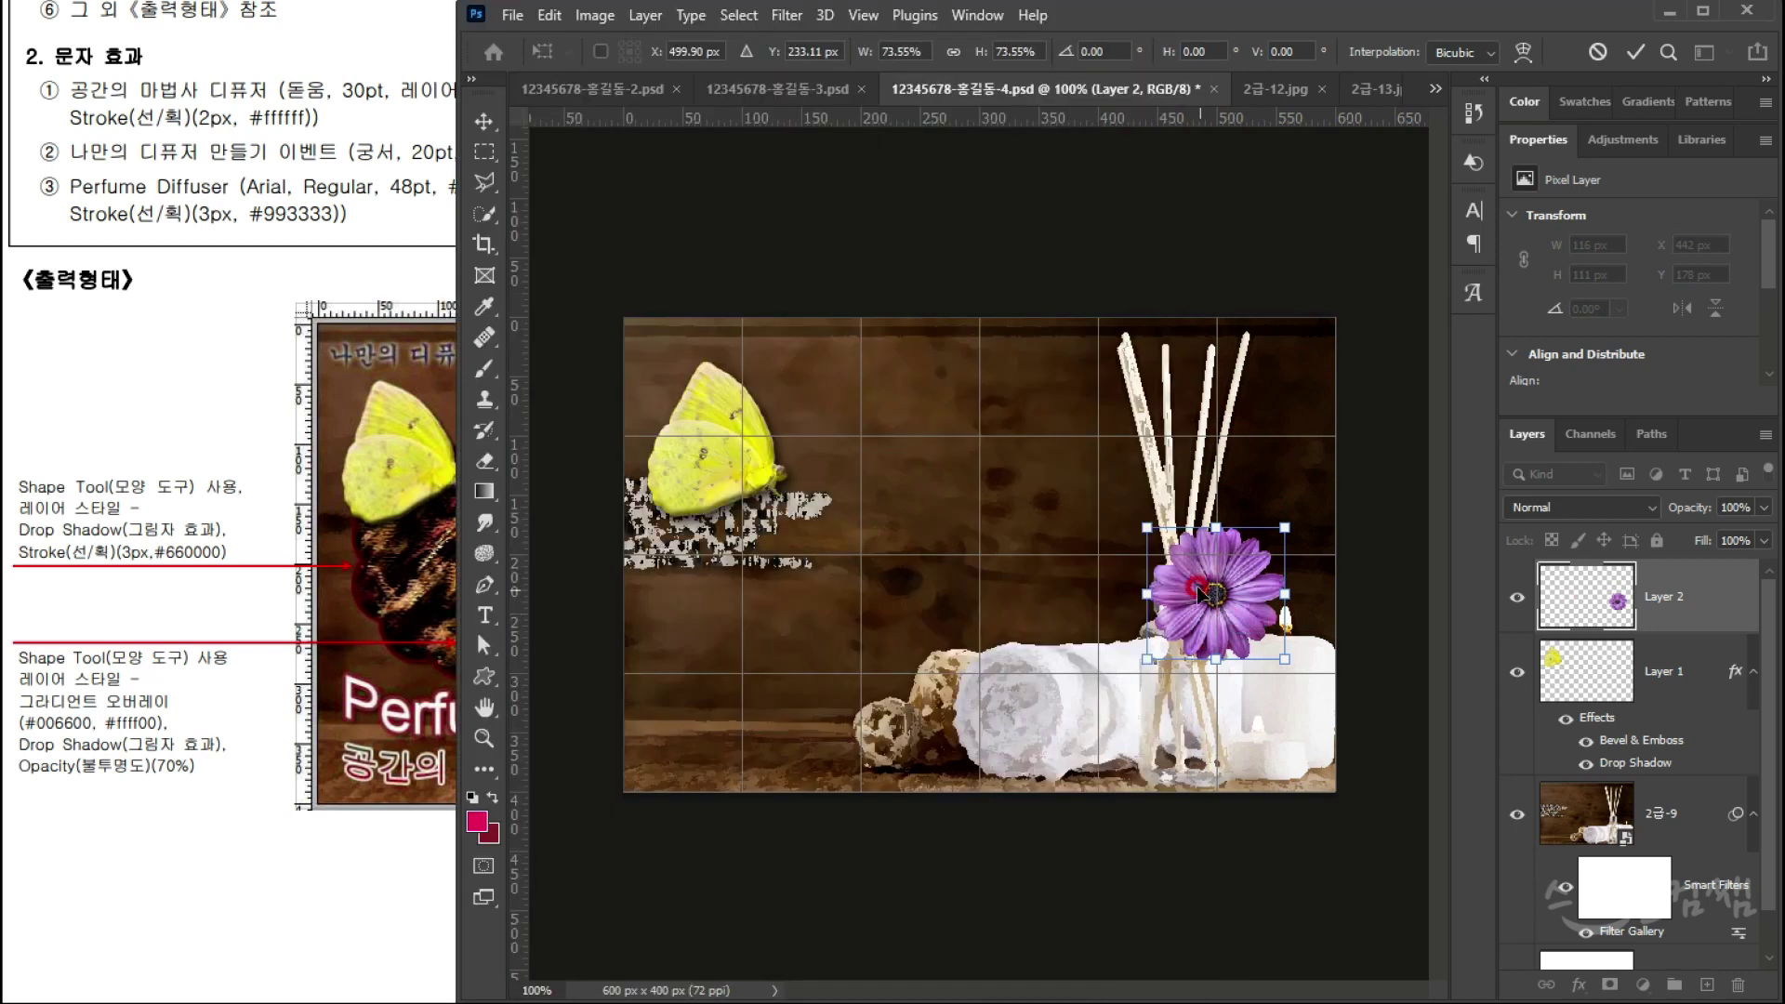
left_click_drag(1223, 603, 1190, 616)
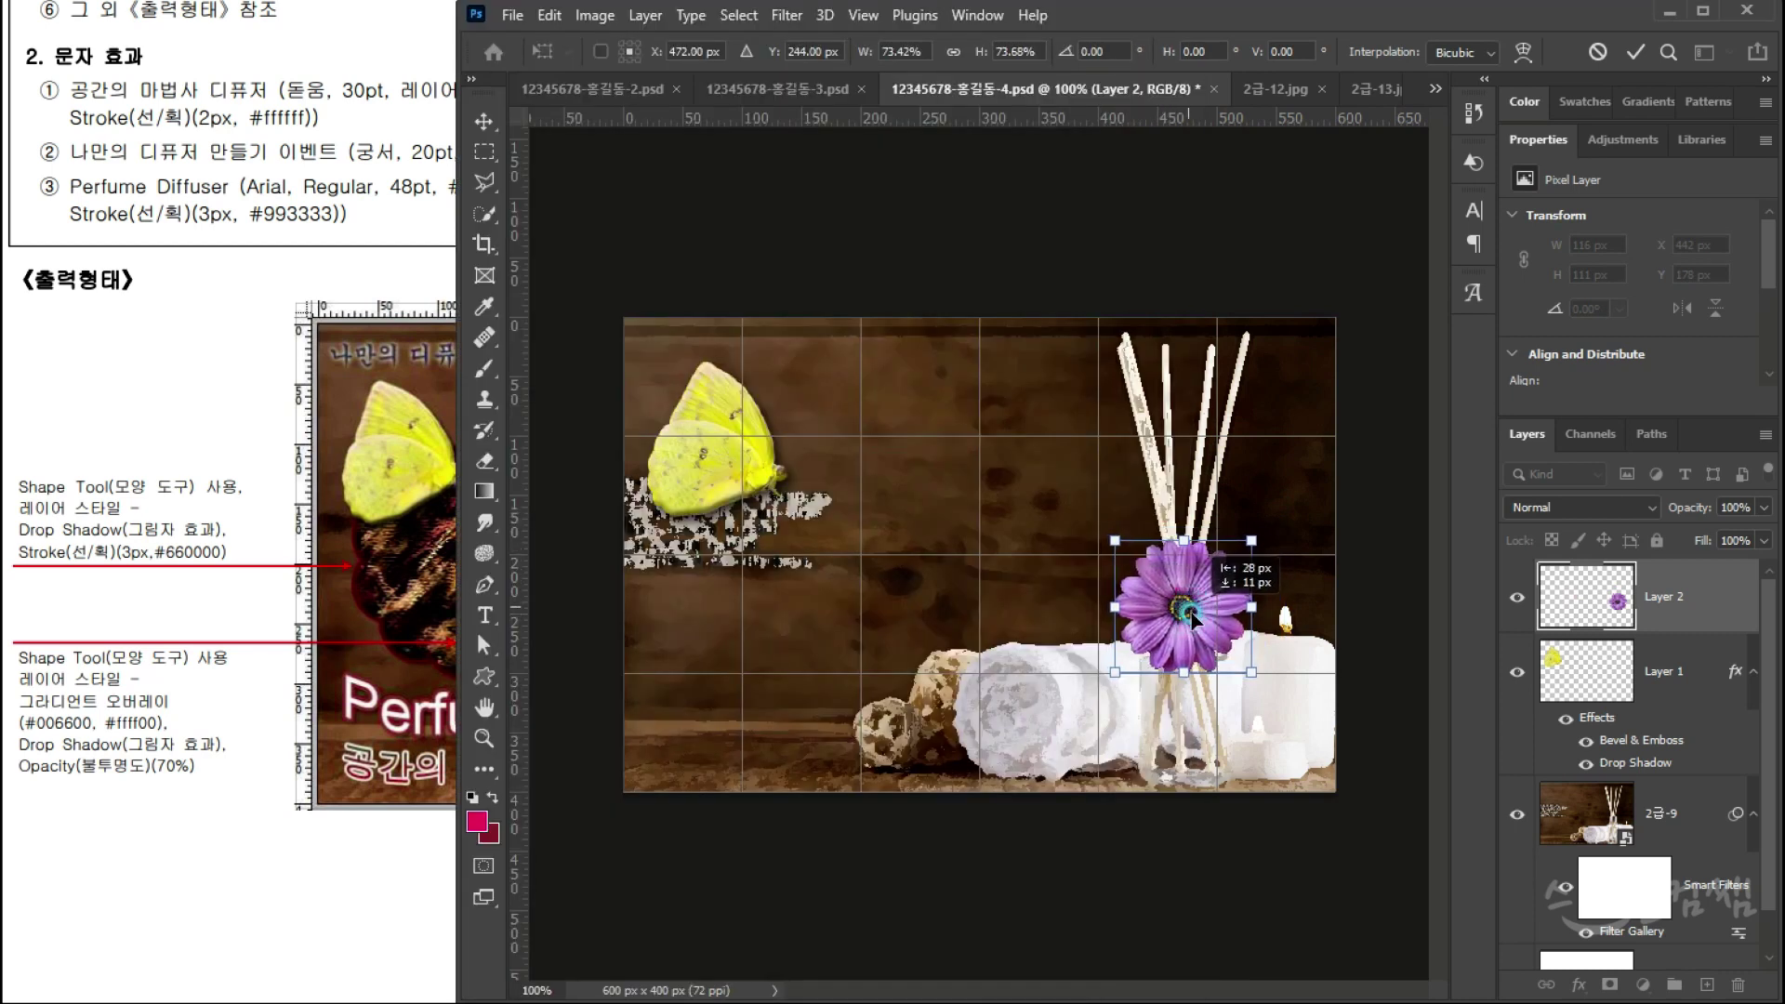
left_click(410, 638)
left_click(1231, 640)
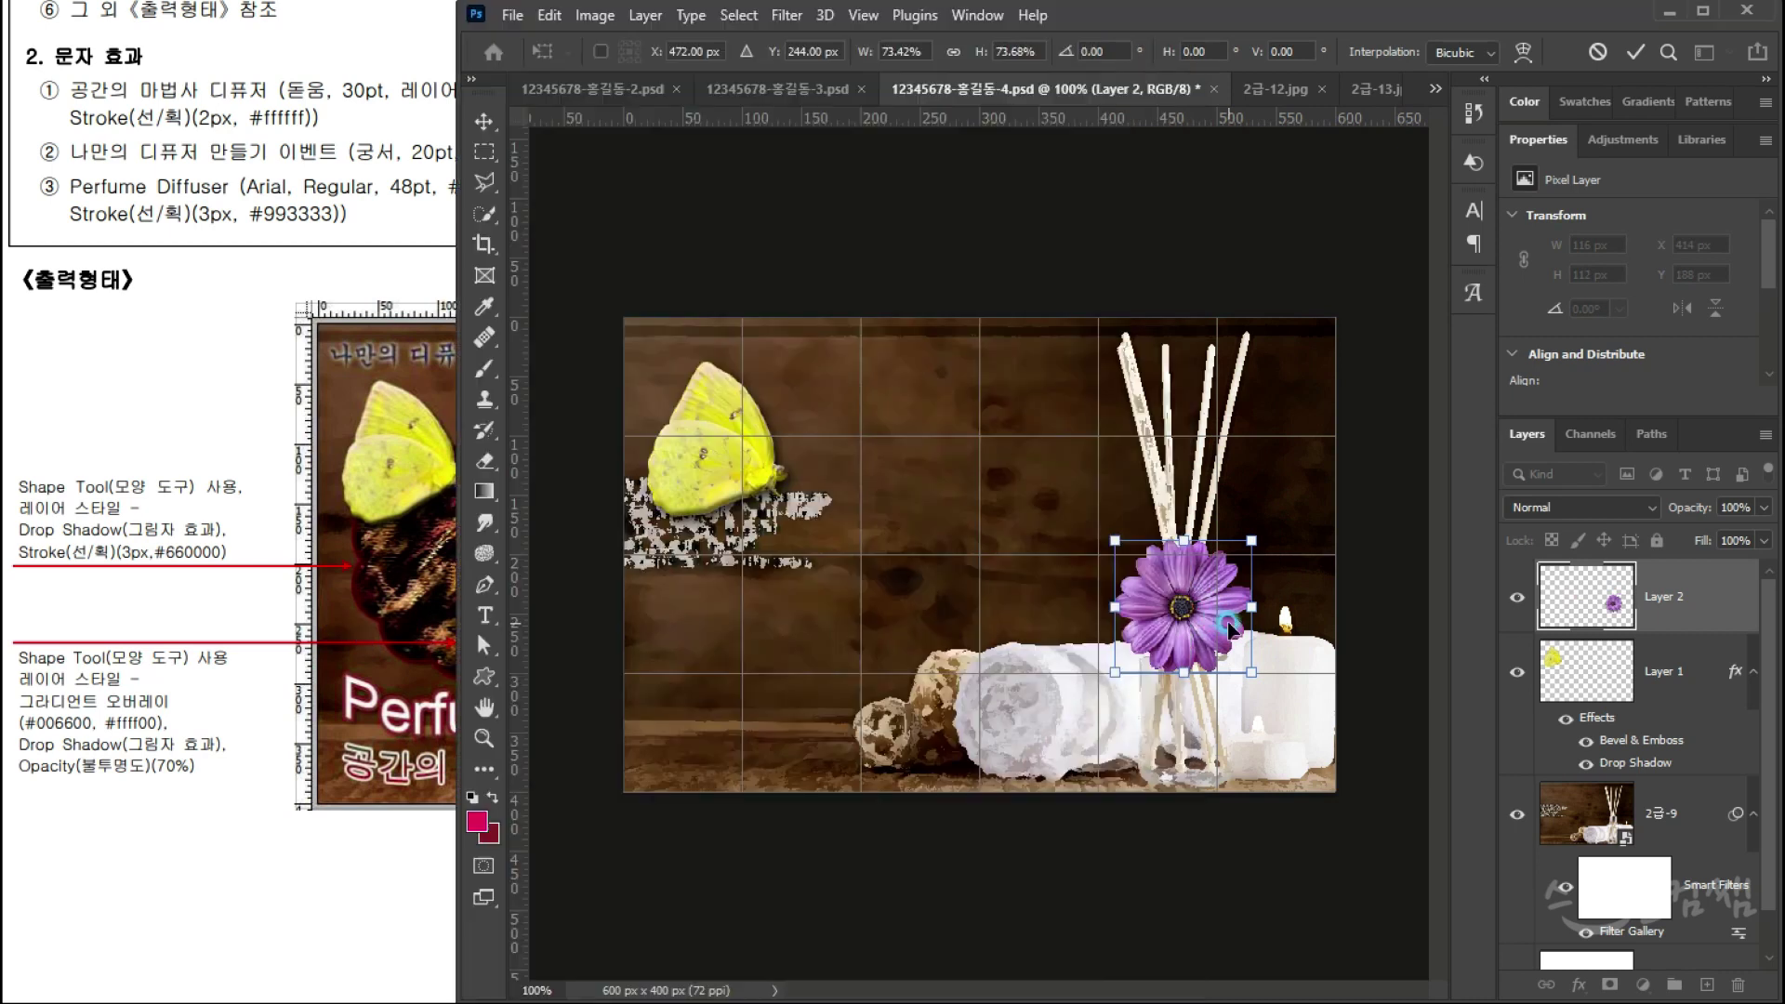
key("Return")
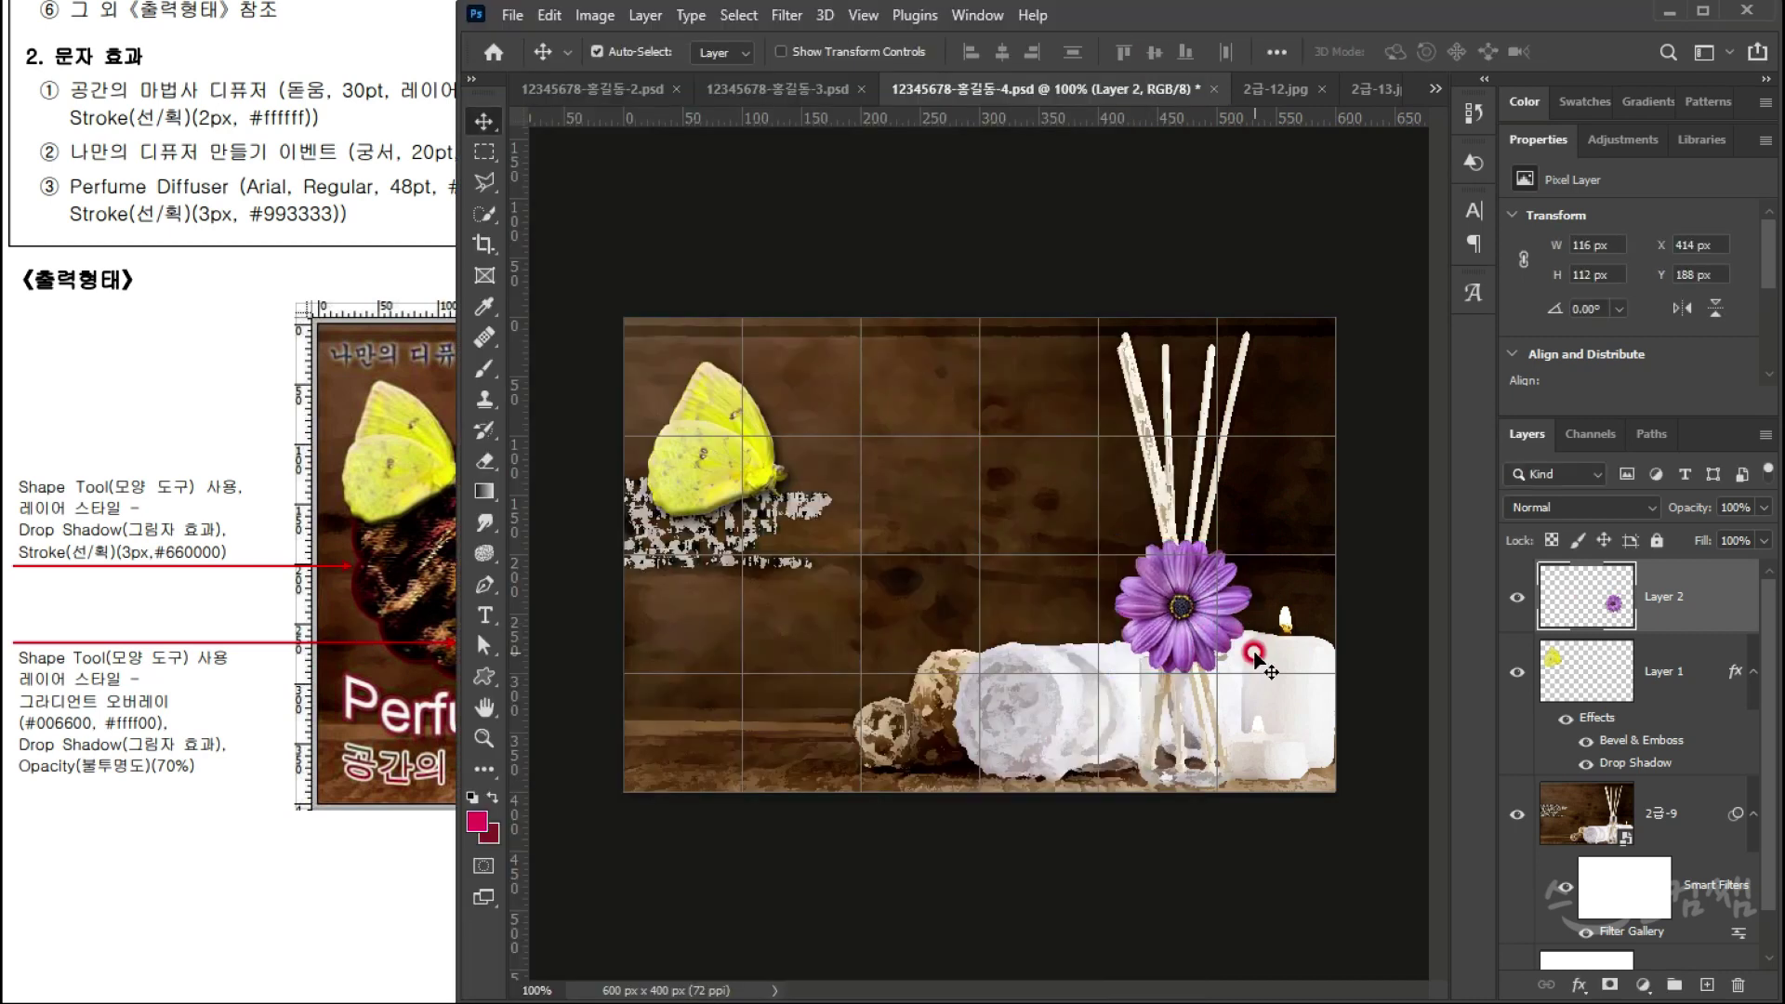
Step: Check the 2급-11.jpg layer style condition on the task sheet and add Inner Glow to the flower layer
left_click(342, 693)
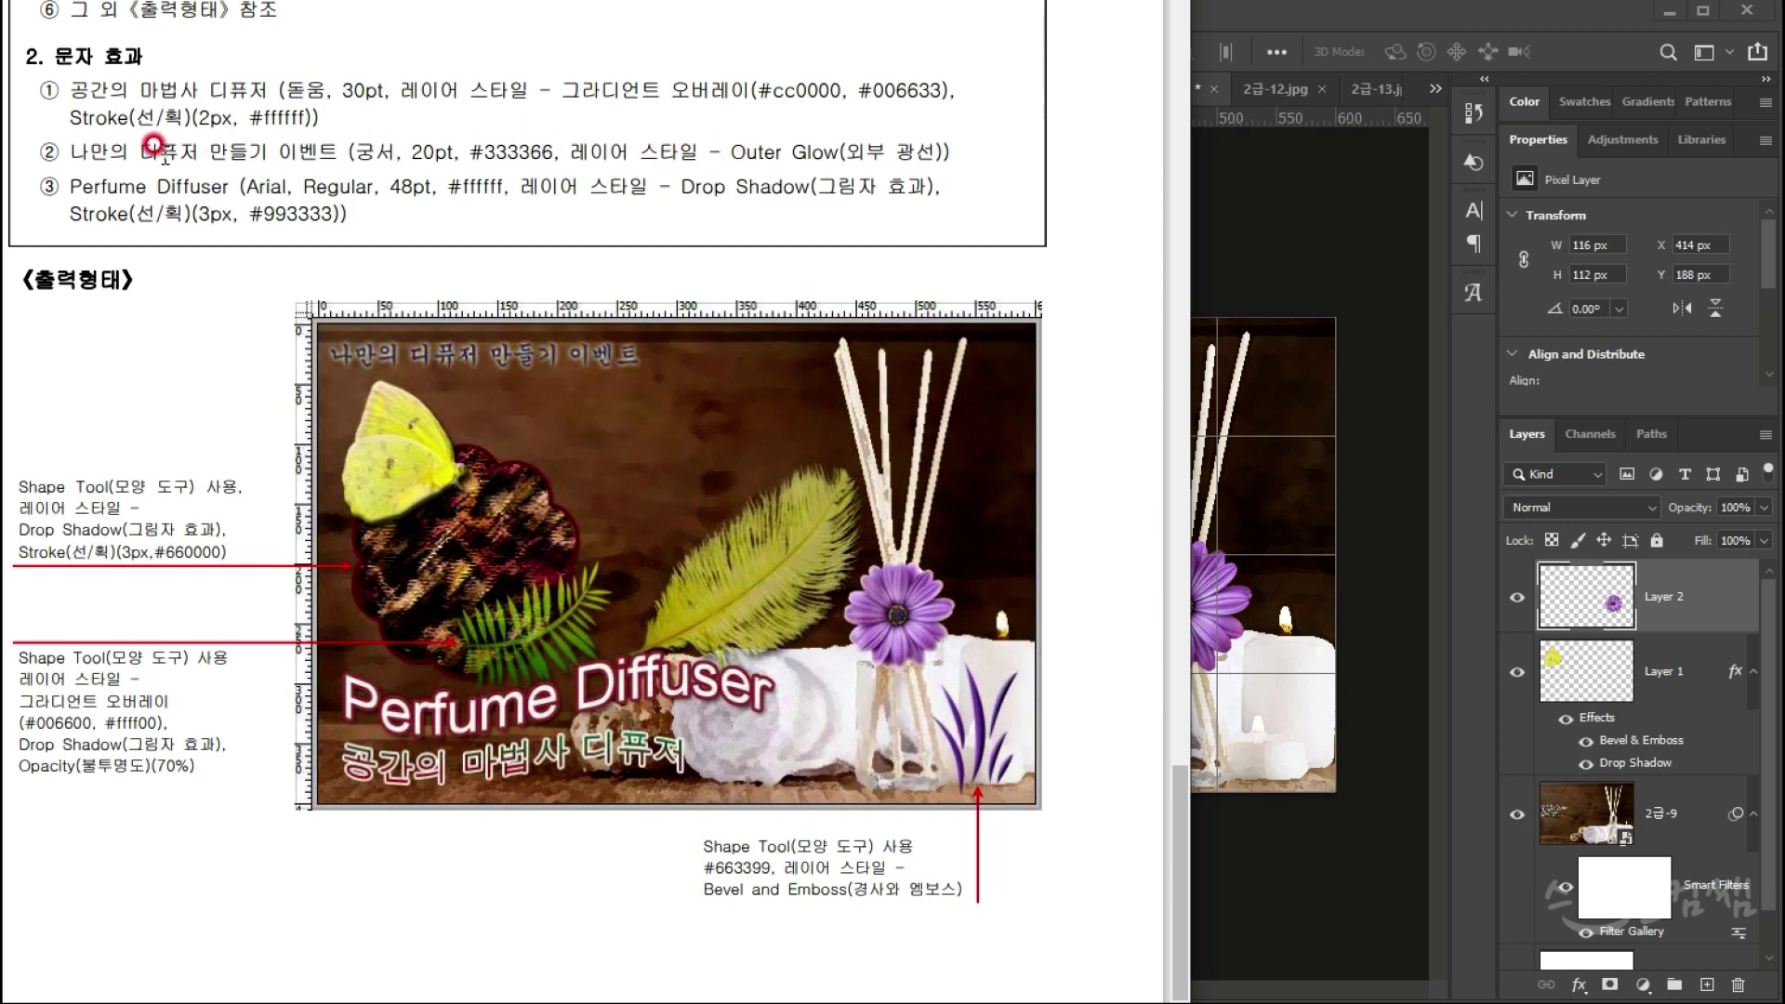
scroll(424, 244, "up", 2)
scroll(423, 244, "up", 2)
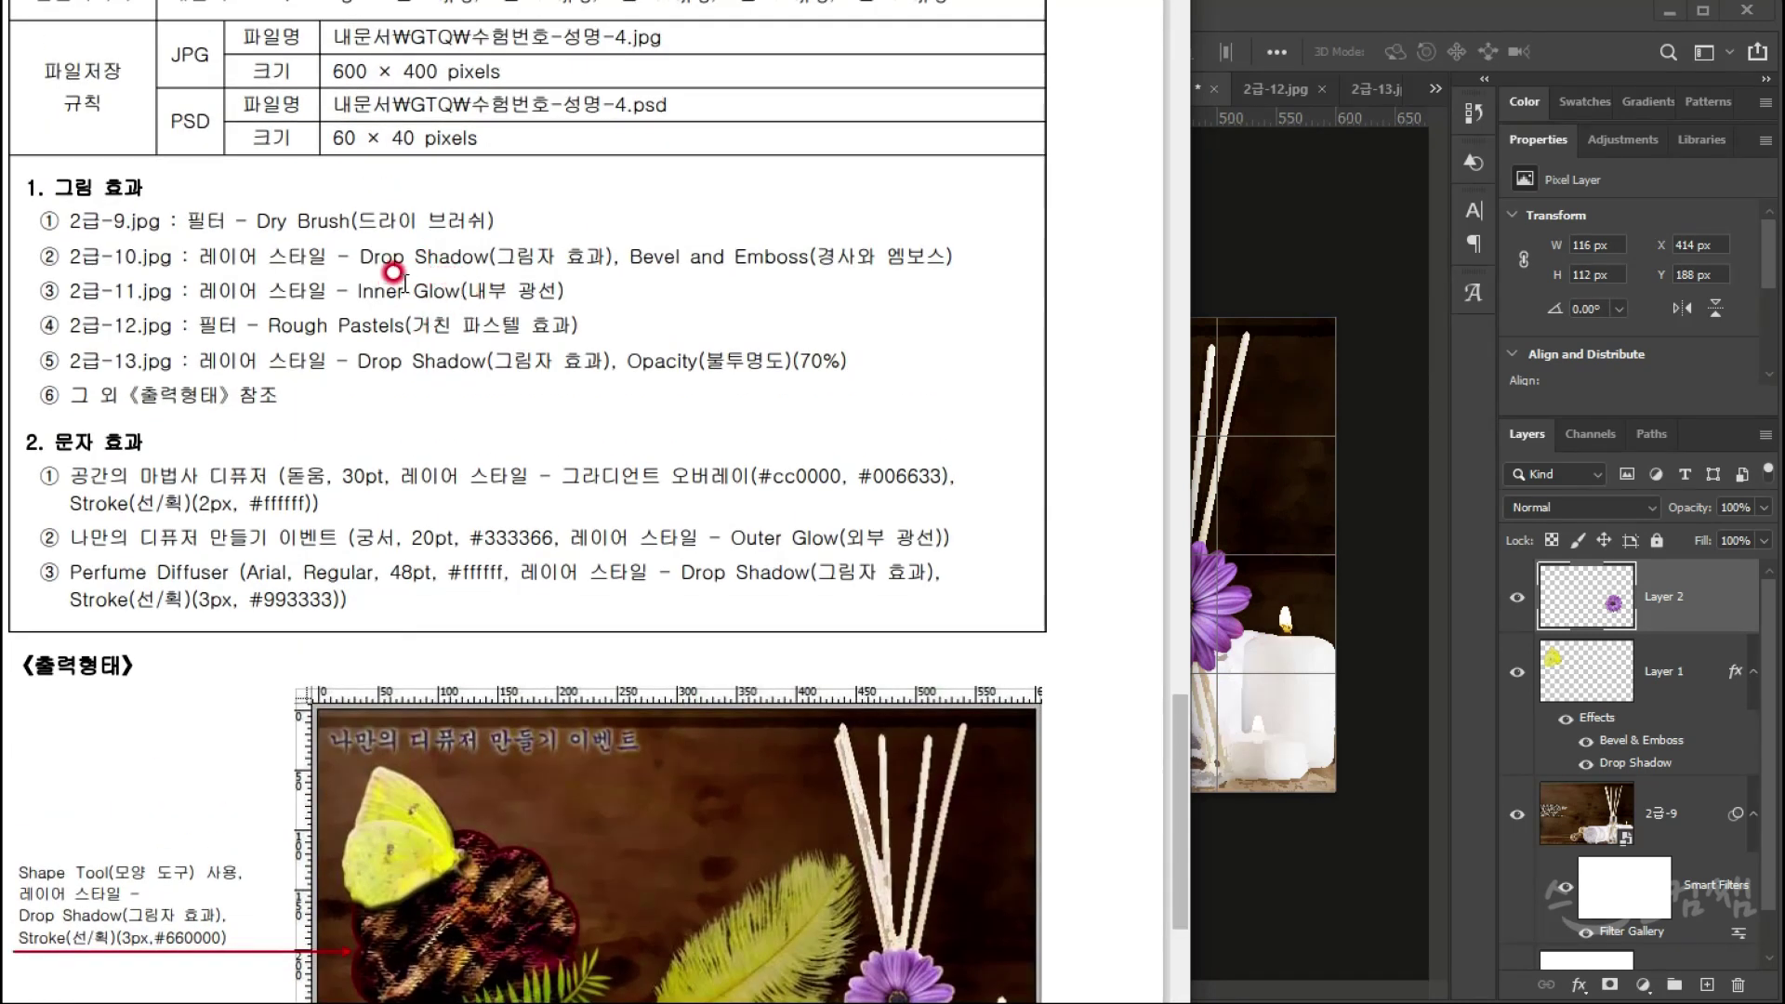
left_click(1283, 740)
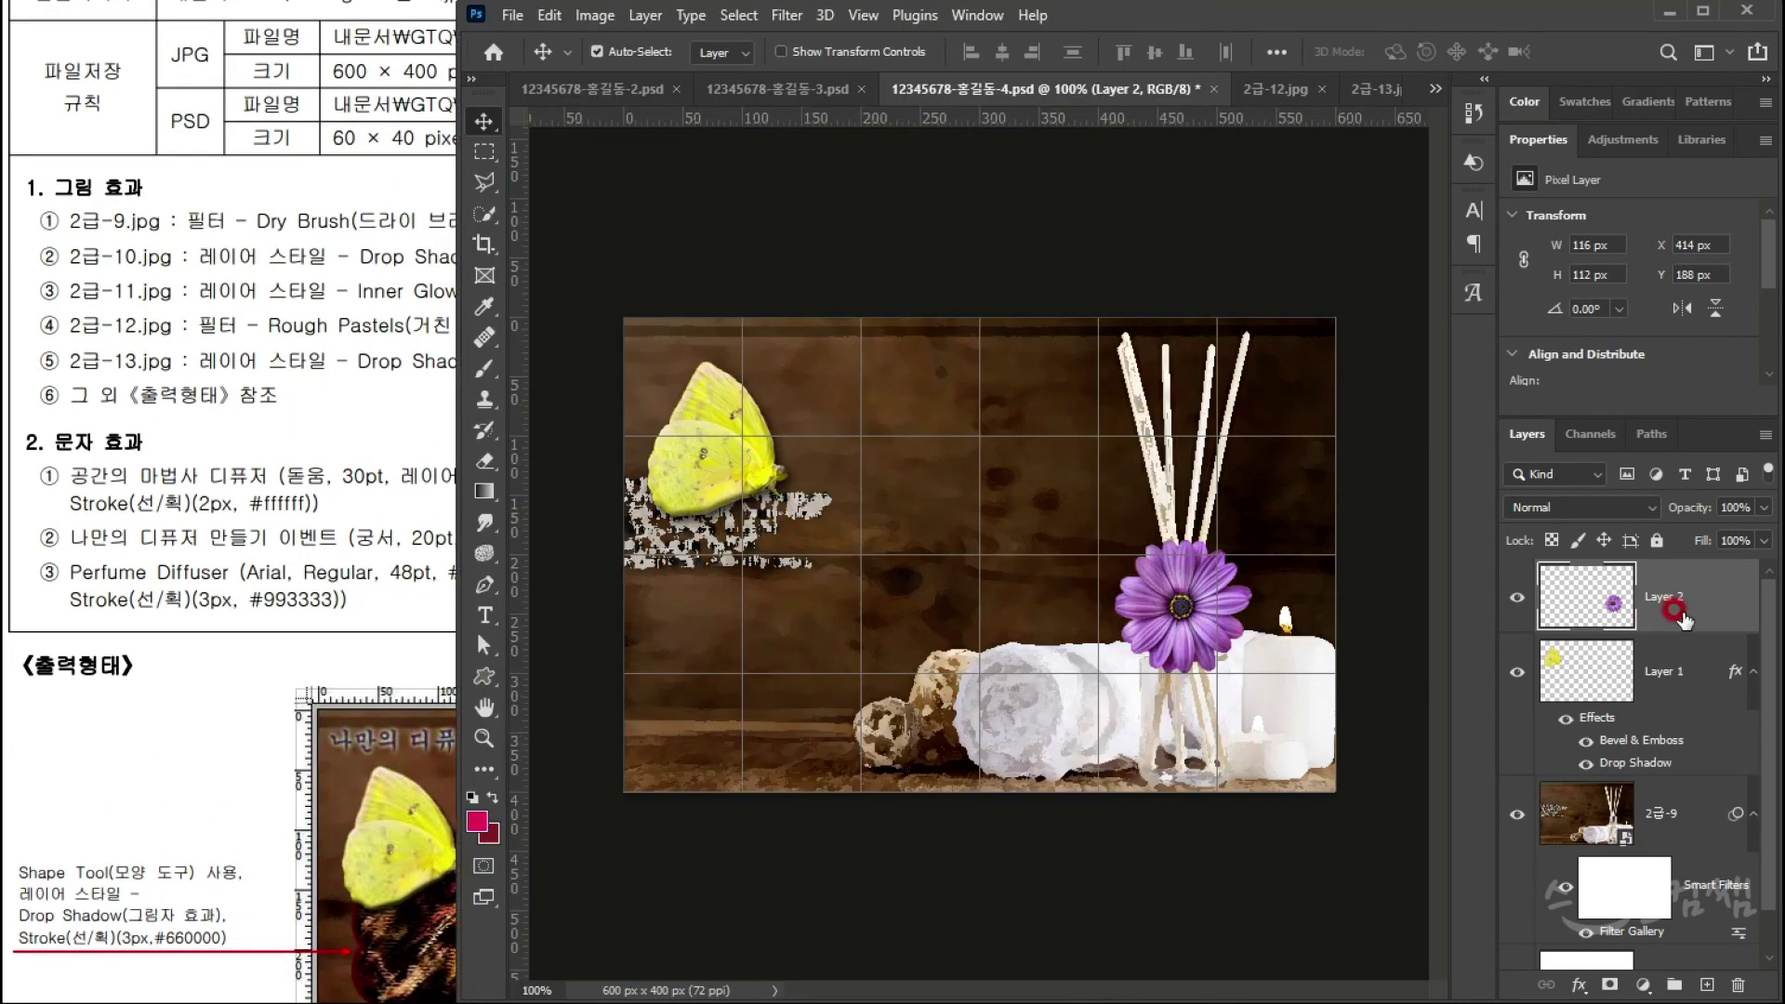
left_click(1503, 602)
left_click(1506, 604)
left_click(1577, 984)
left_click(1618, 853)
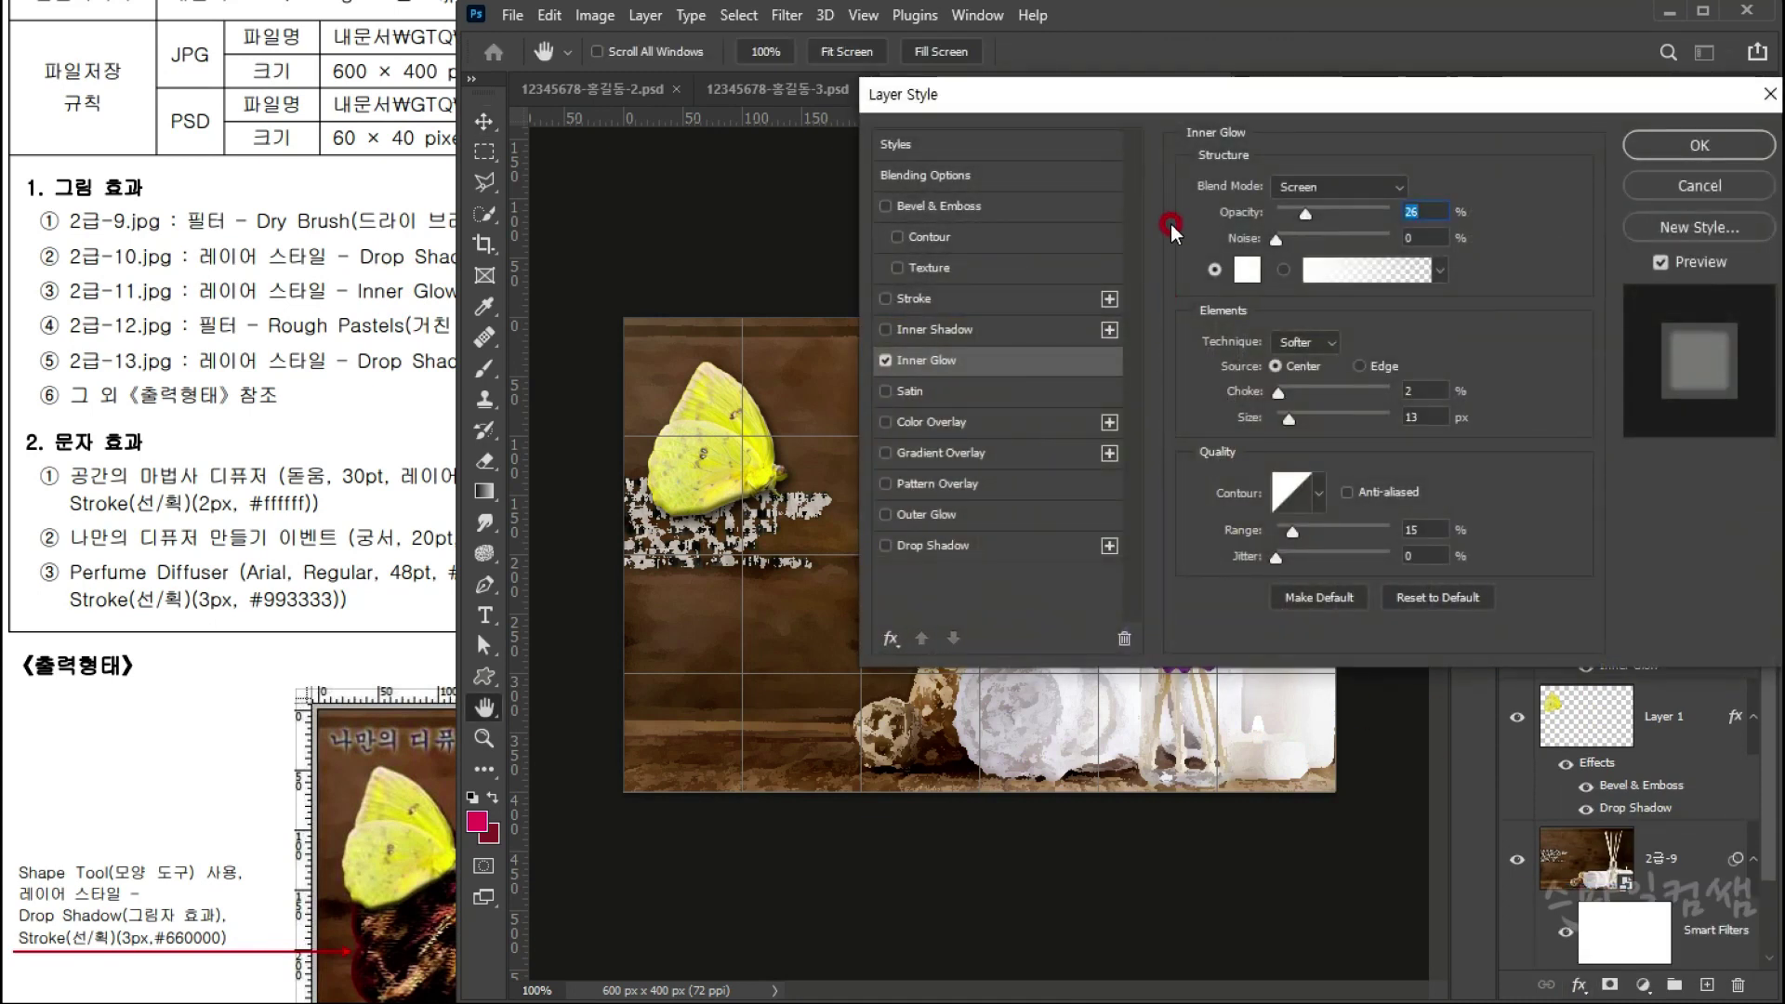
Step: Move the Layer Style dialog off the flower and set the Inner Glow to Edge source, 6 px size and 49% opacity
mouse_move(1281, 96)
left_mouse_down()
mouse_move(1074, 0)
mouse_move(947, 7)
left_mouse_up()
left_click(976, 103)
mouse_move(973, 102)
left_mouse_down()
mouse_move(1010, 103)
mouse_move(963, 106)
left_mouse_up()
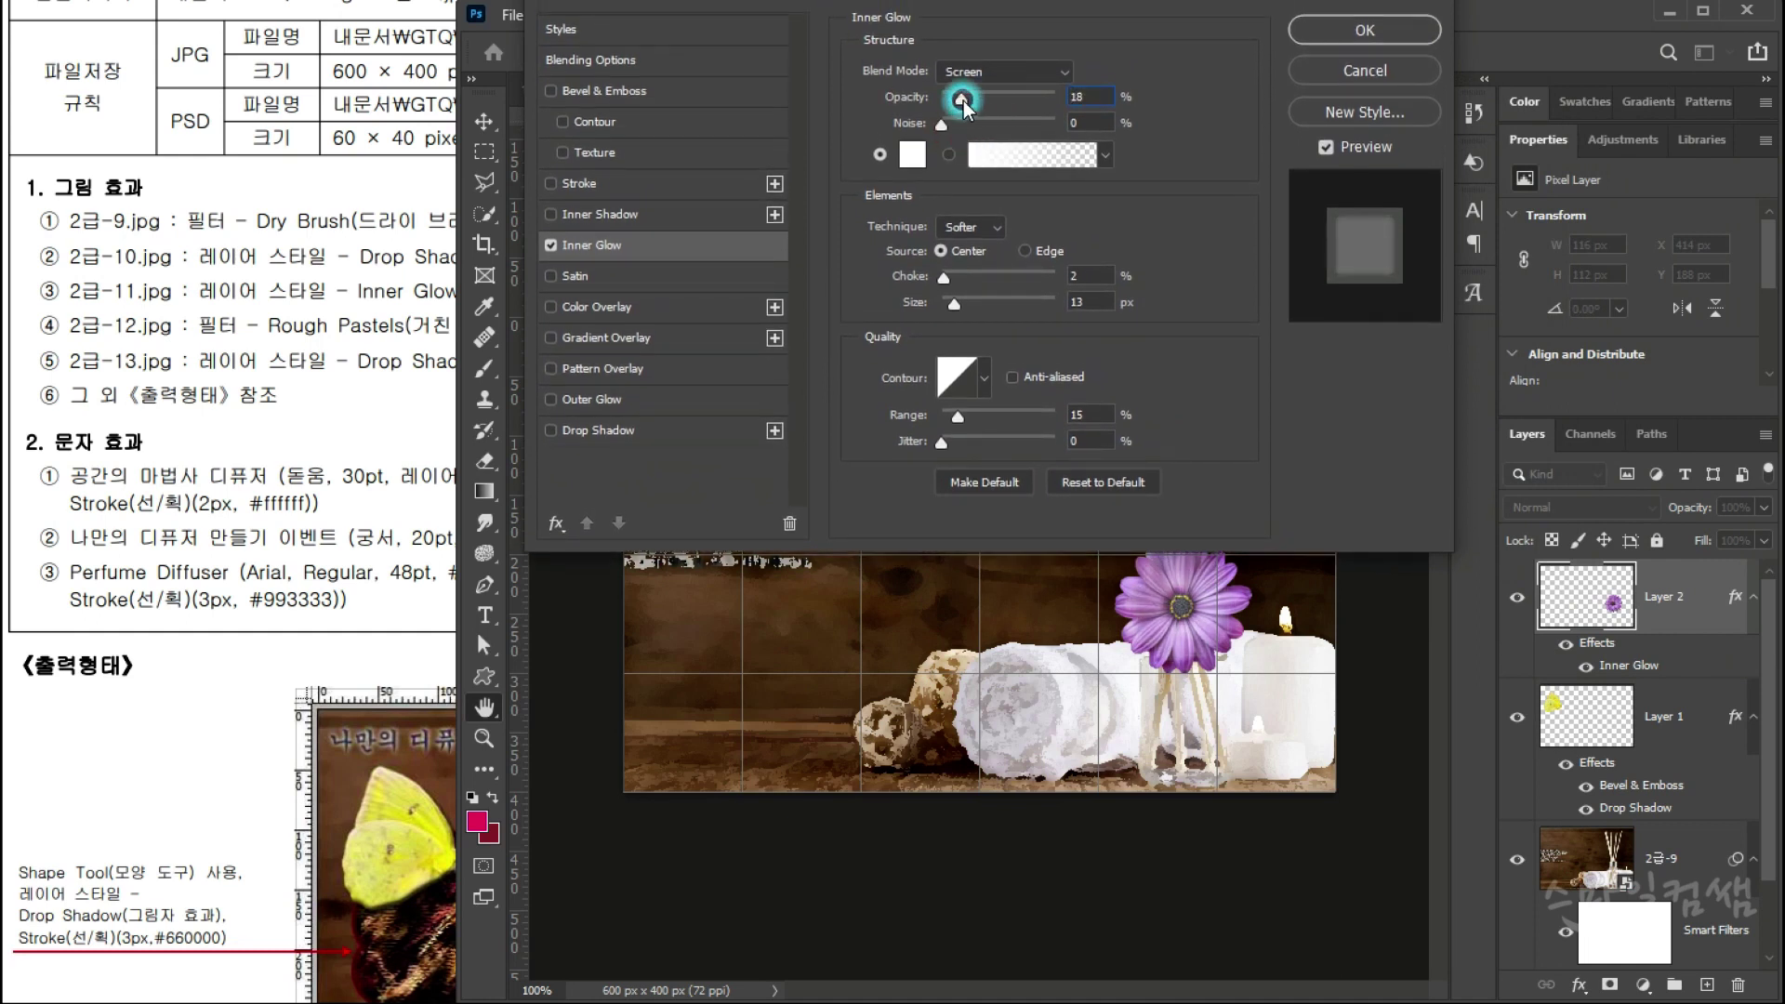
left_click(967, 322)
left_click_drag(956, 303, 949, 304)
left_click(1024, 251)
left_click_drag(961, 97, 978, 93)
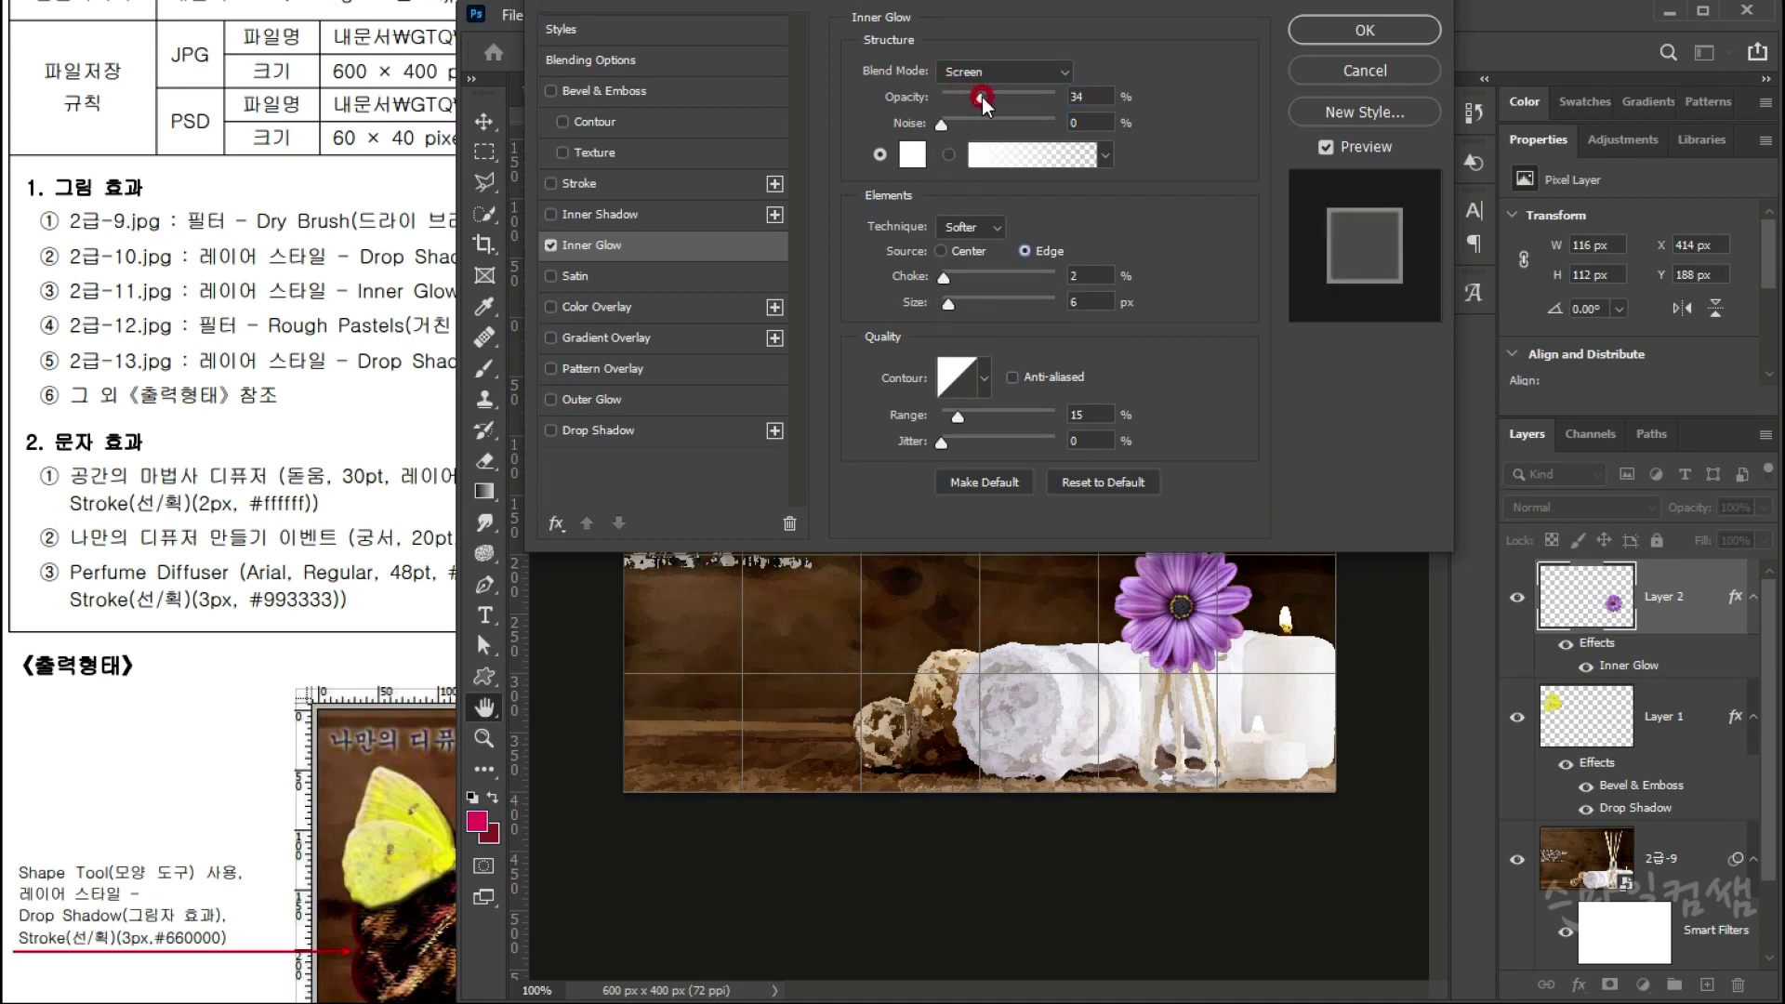
mouse_move(981, 104)
left_mouse_down()
mouse_move(1032, 92)
mouse_move(995, 93)
mouse_move(1085, 119)
mouse_move(912, 95)
mouse_move(1018, 110)
mouse_move(1002, 111)
left_mouse_up()
Step: Fine-tune the flower's Inner Glow to about 38% opacity, 0% choke and 5 px size, and apply the layer style
left_click(618, 435)
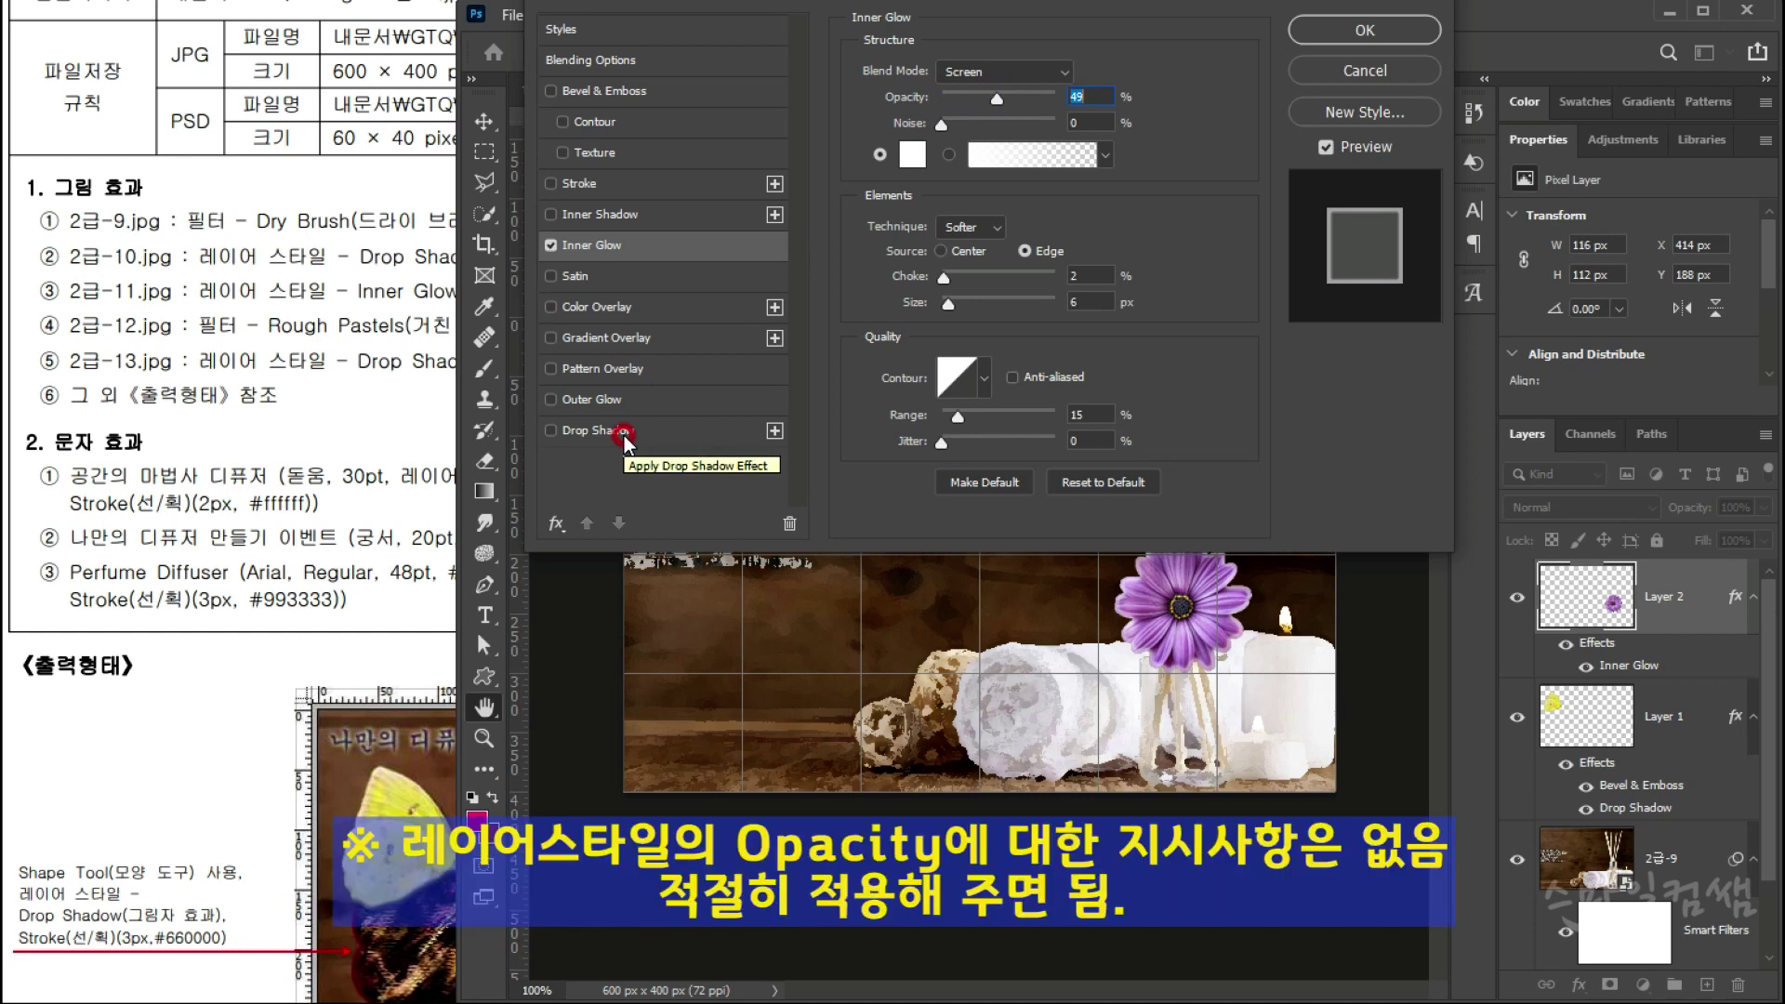
mouse_move(996, 107)
left_mouse_down()
mouse_move(948, 117)
mouse_move(995, 123)
mouse_move(952, 119)
mouse_move(973, 120)
left_mouse_up()
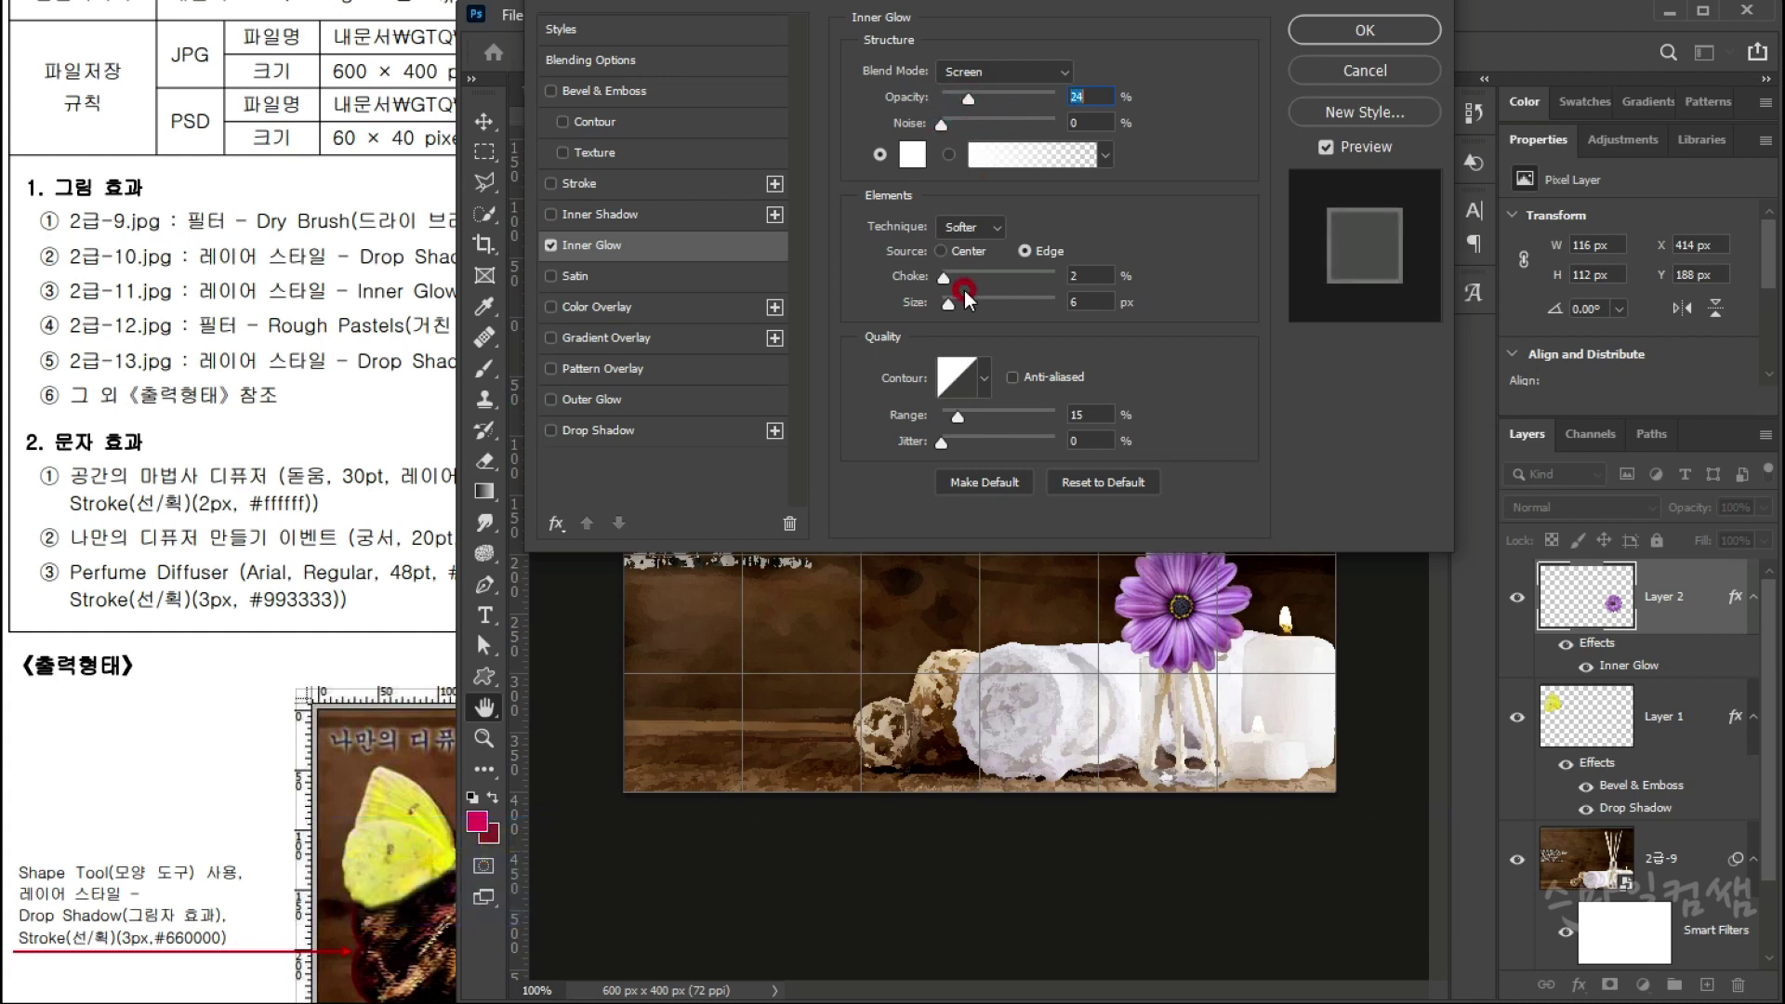
mouse_move(944, 277)
left_mouse_down()
mouse_move(957, 307)
mouse_move(944, 279)
left_mouse_up()
left_click_drag(968, 98, 985, 102)
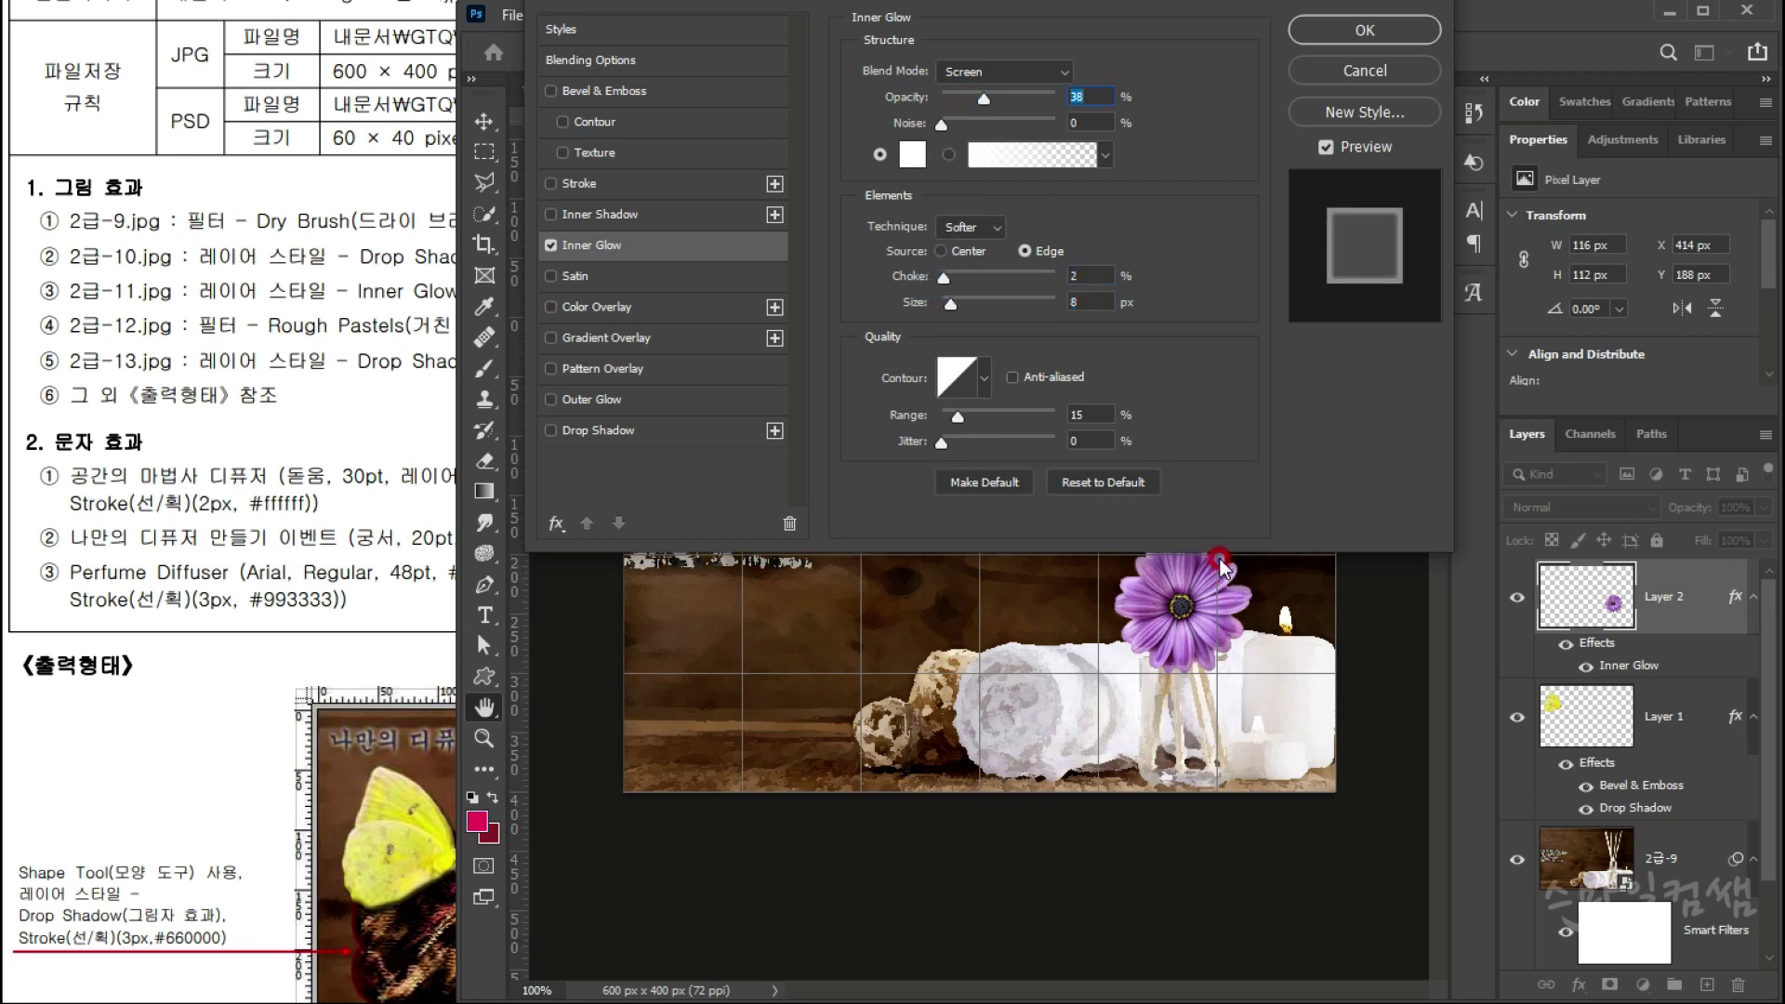
mouse_move(952, 305)
left_mouse_down()
mouse_move(948, 279)
mouse_move(1060, 284)
mouse_move(934, 288)
left_mouse_up()
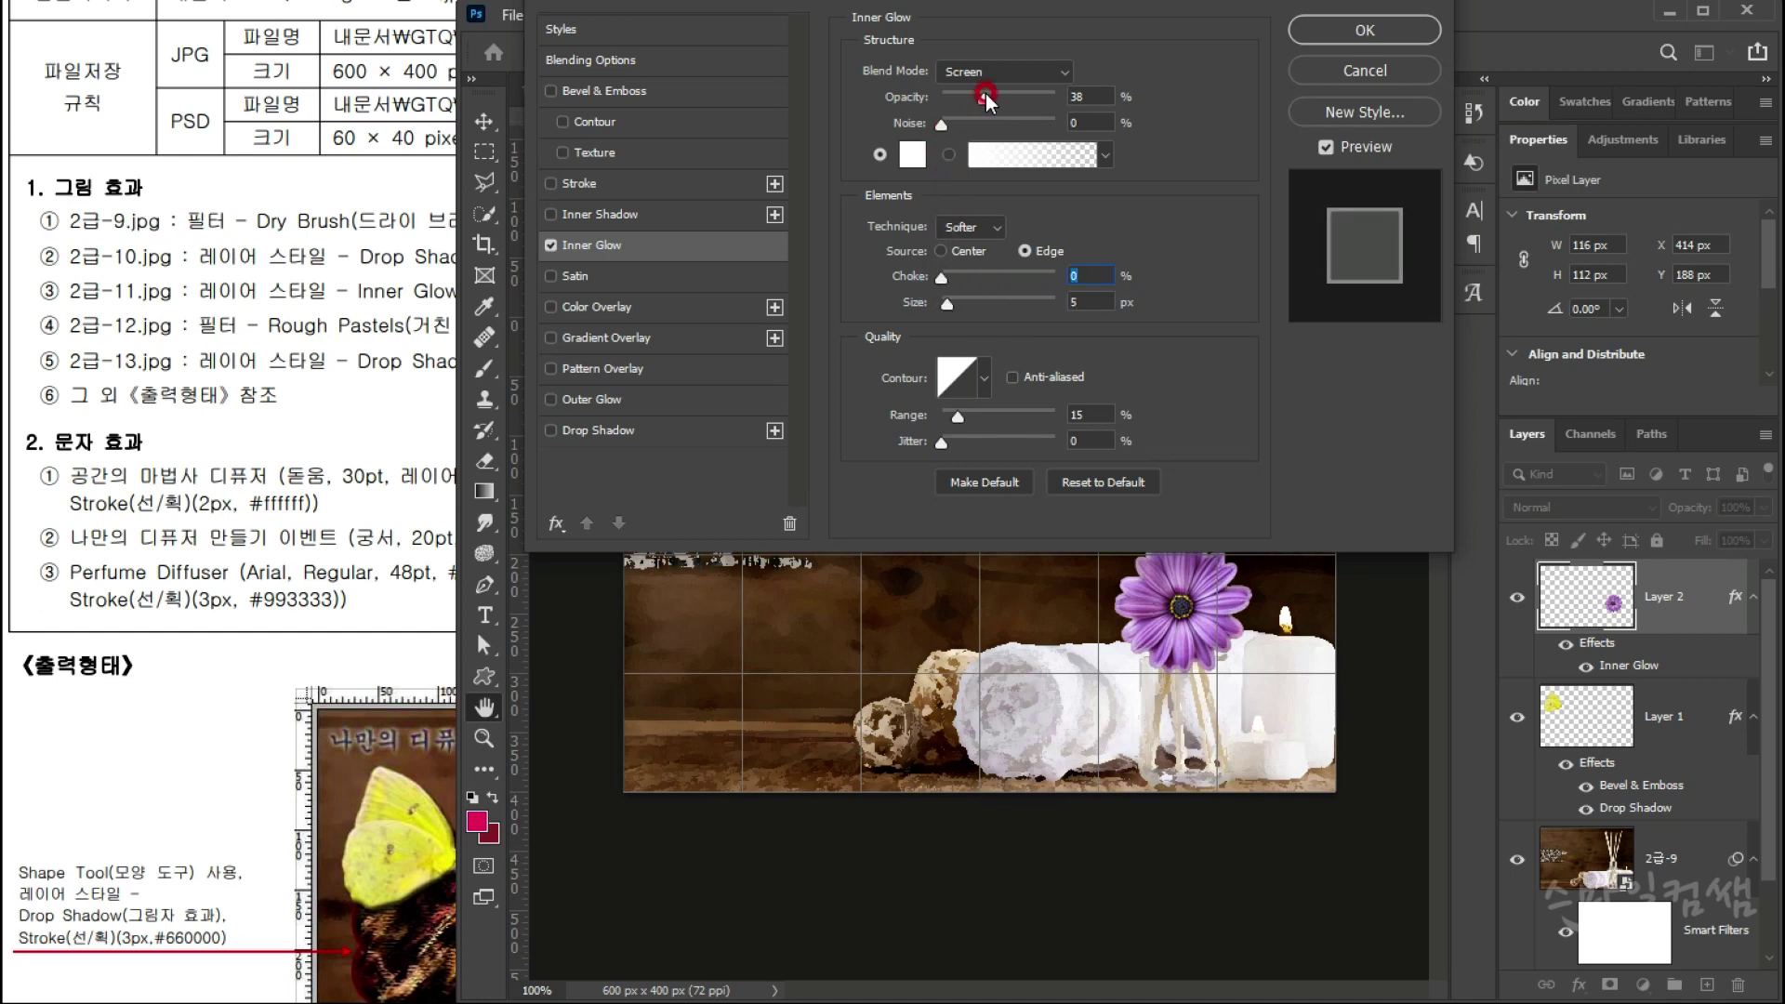
left_click_drag(983, 97, 989, 95)
left_click(1313, 31)
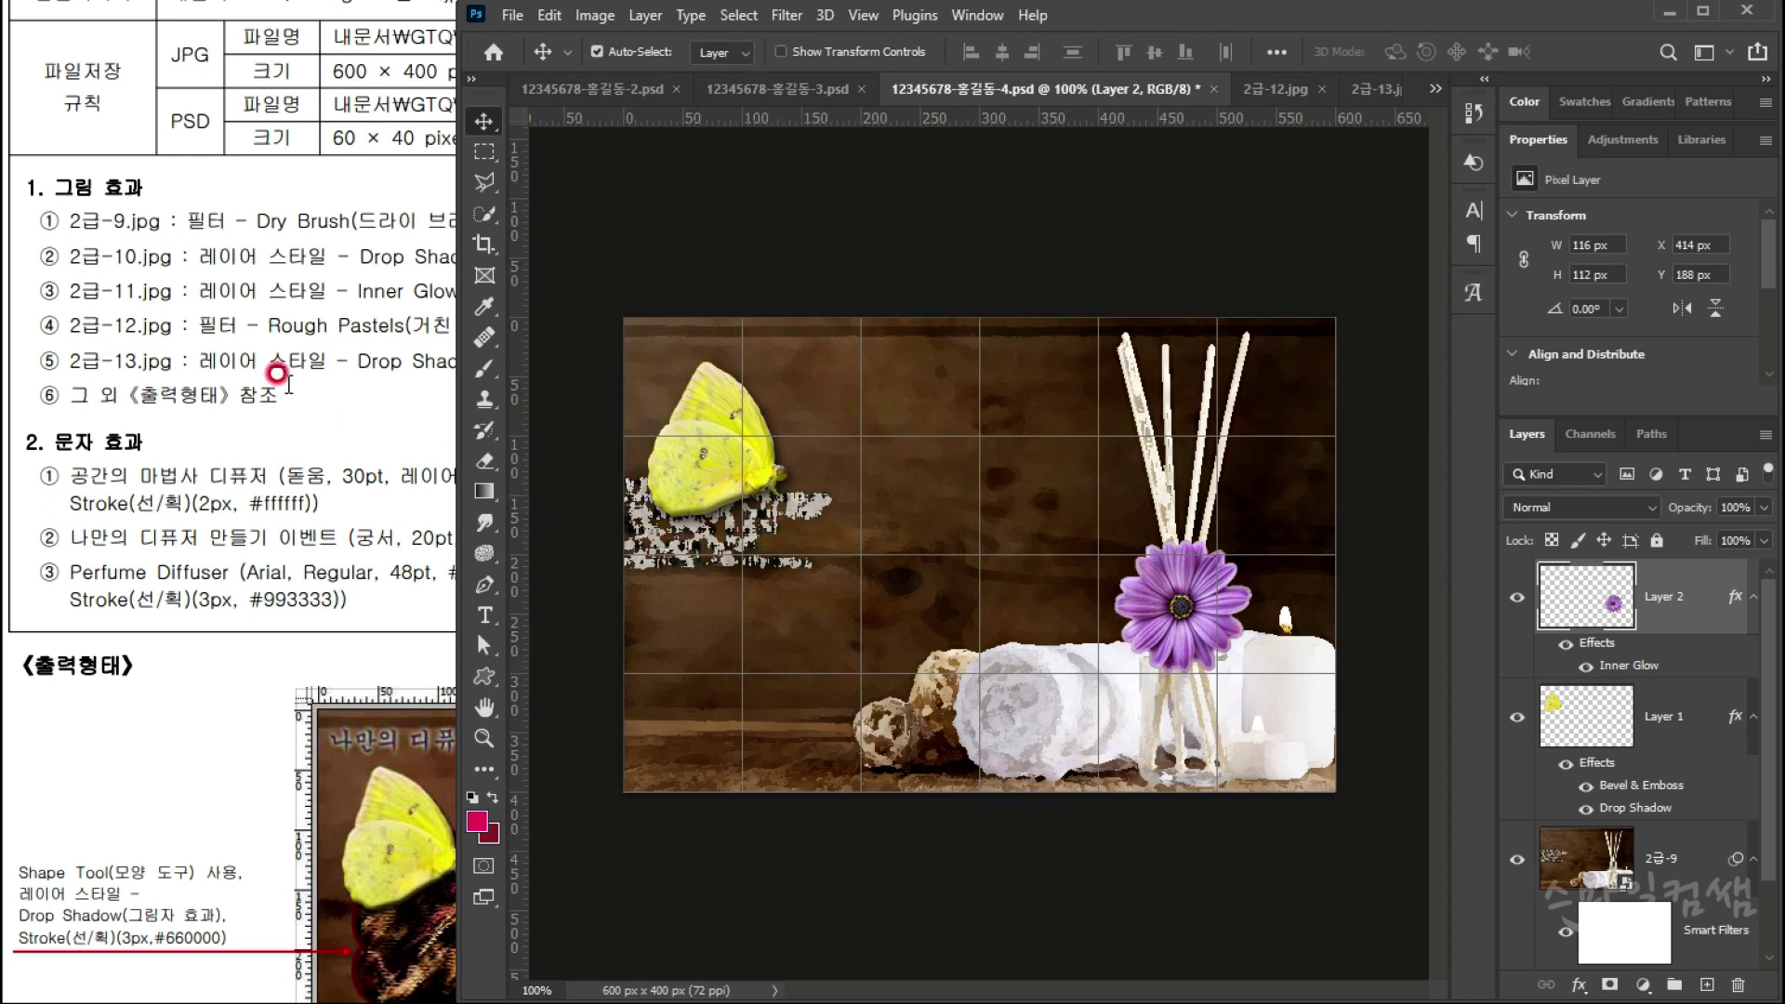
Step: Examine the 2급-12.jpg filter condition and its shape in the sample output, and show the 2급-12.jpg document for comparison
left_click_drag(271, 262, 285, 263)
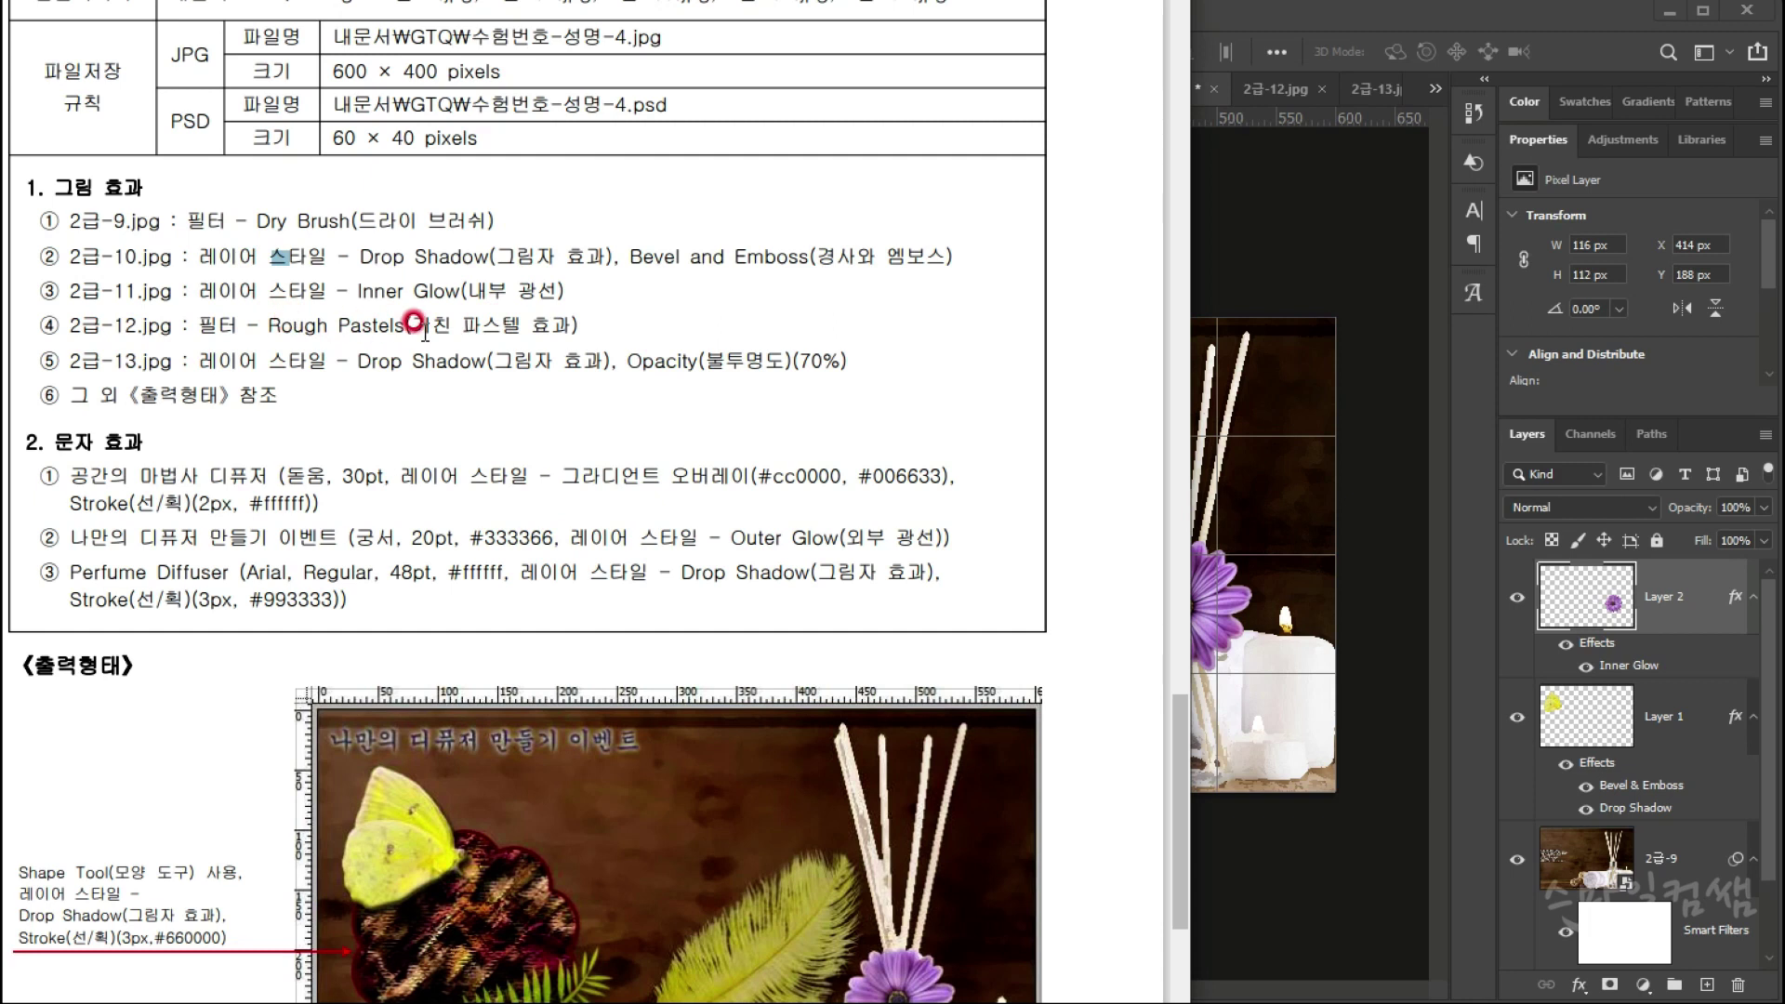
scroll(414, 320, "down", 2)
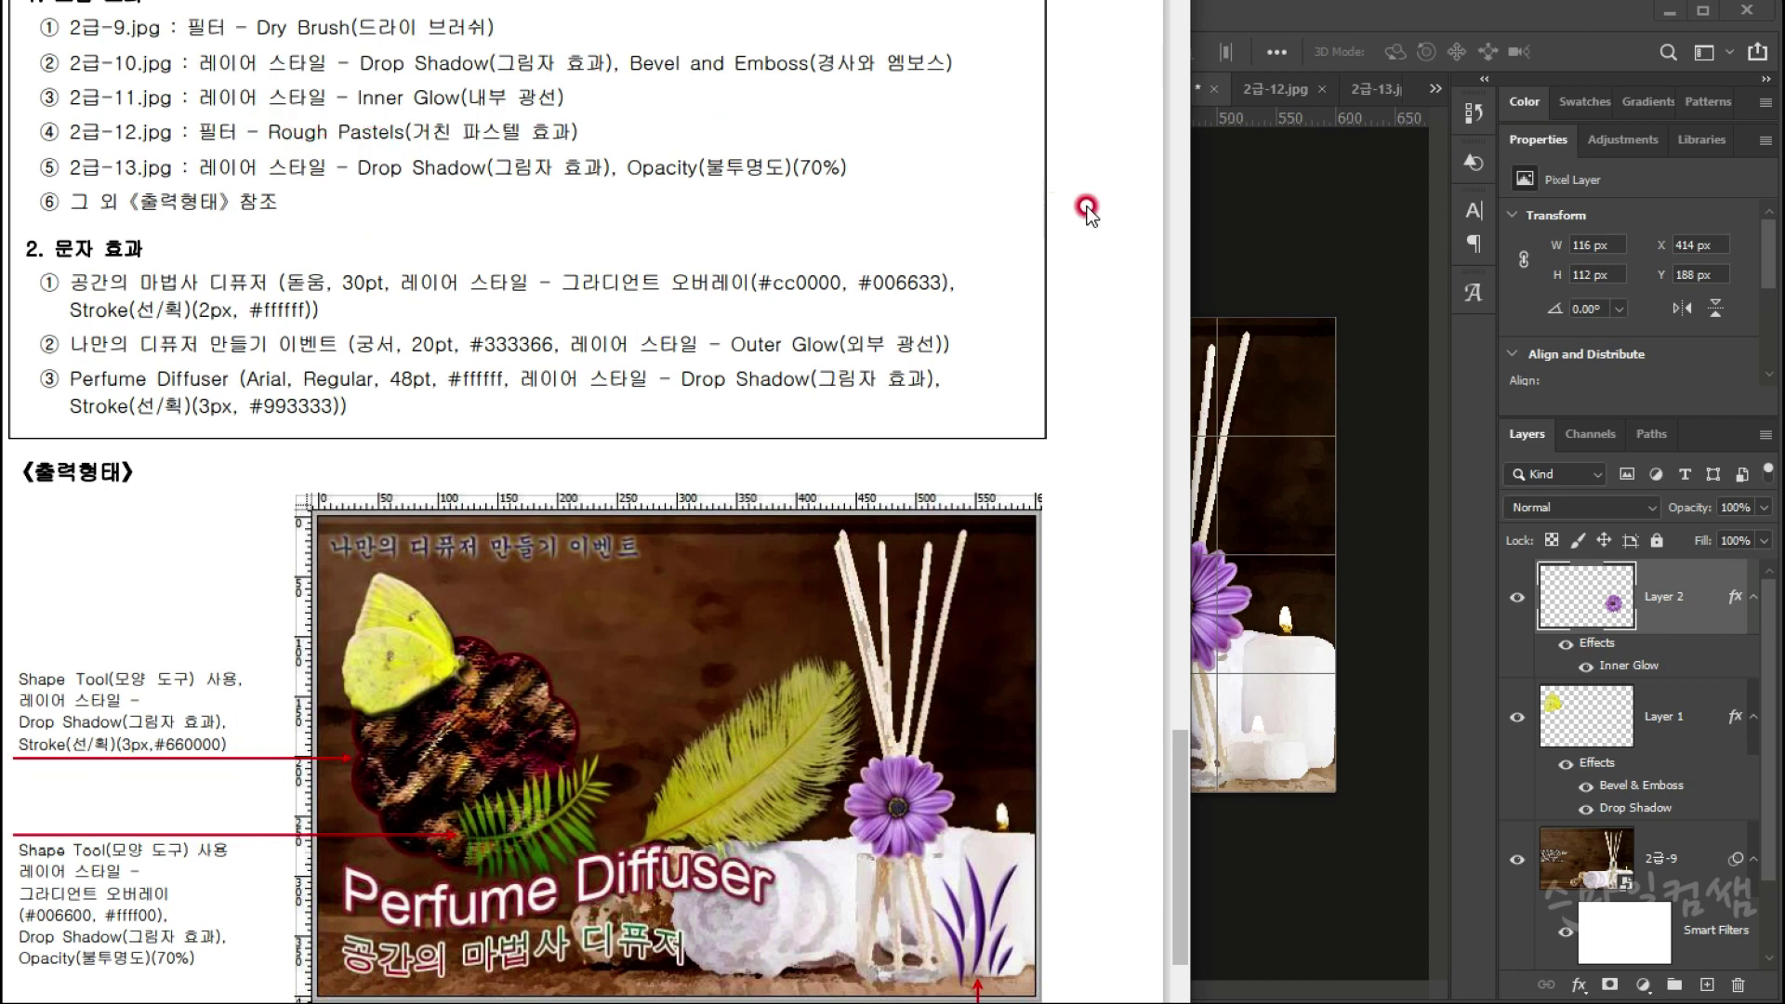
left_click(1261, 207)
left_click(1269, 87)
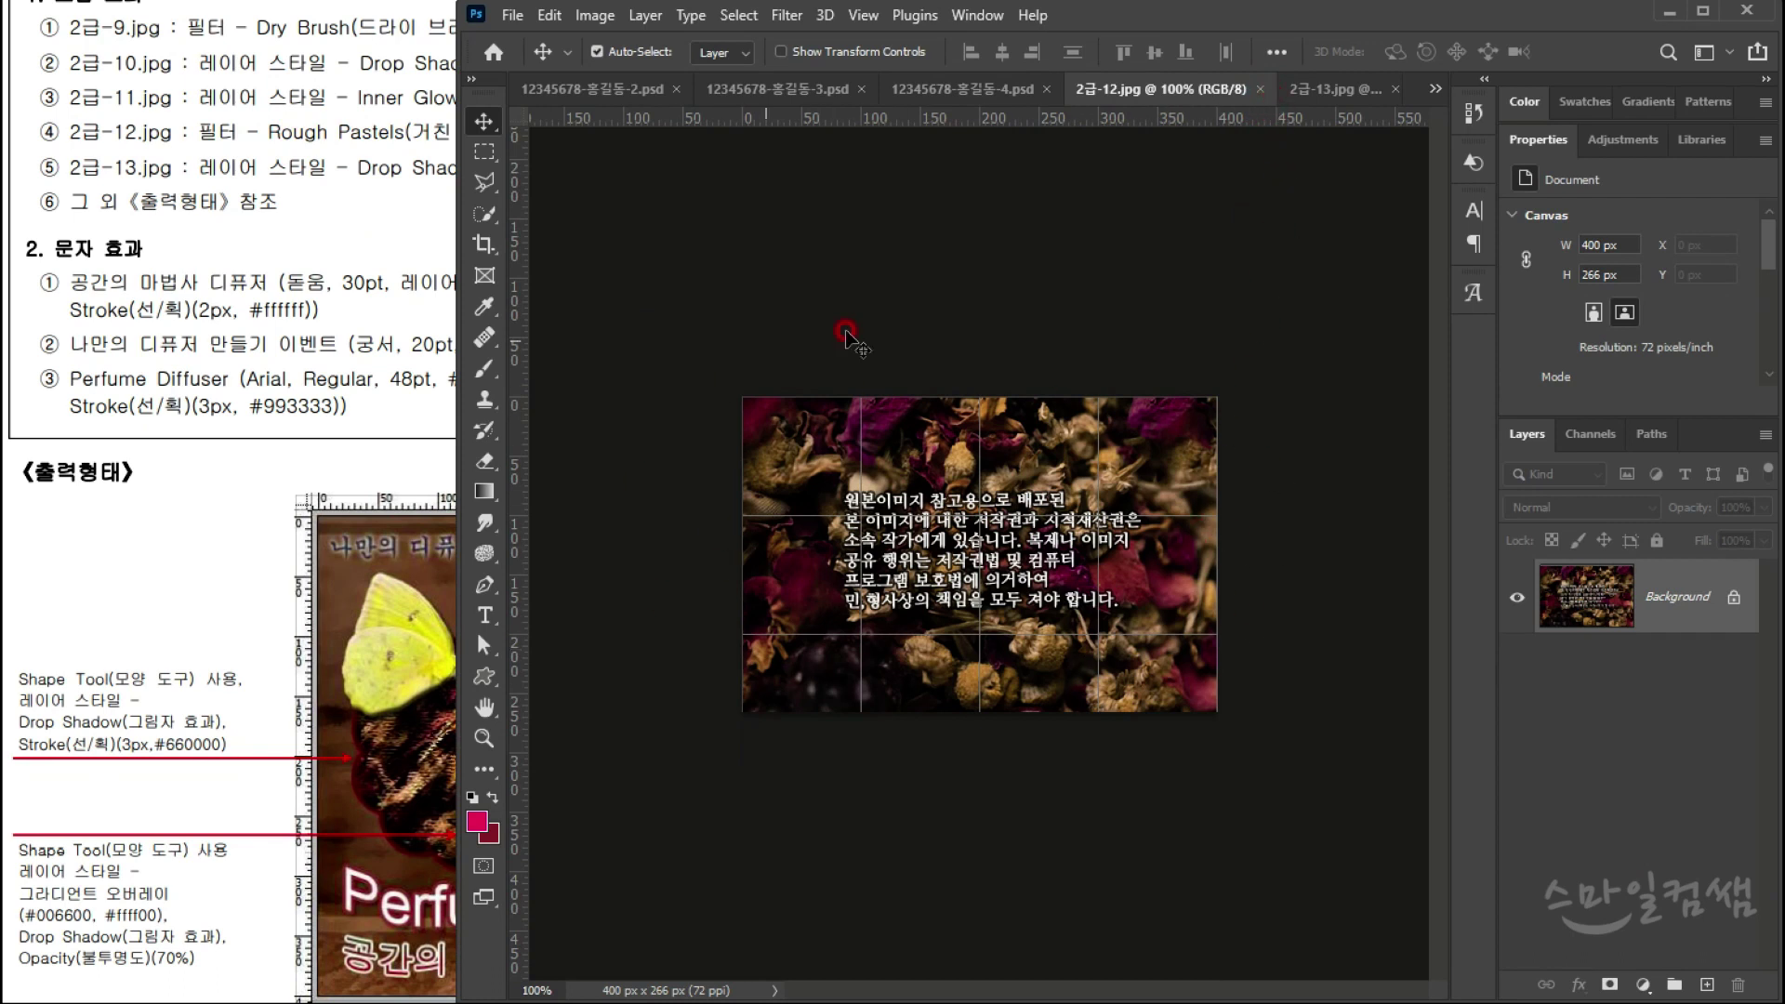
left_click(344, 440)
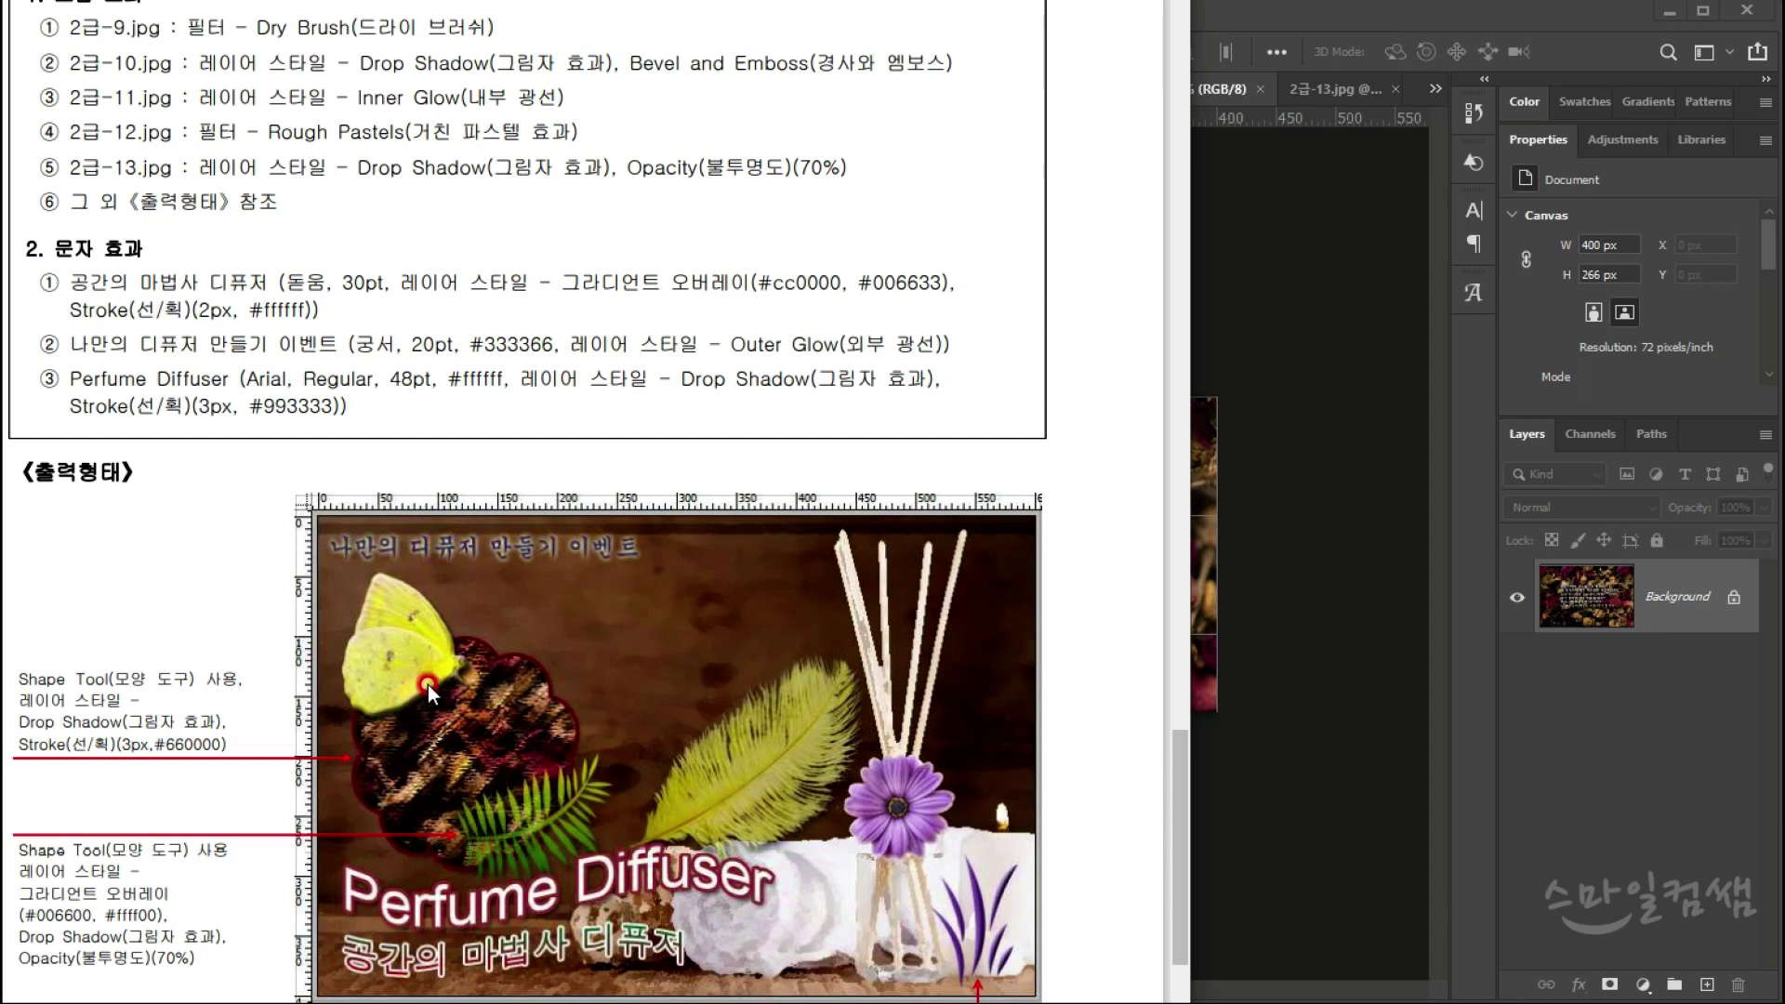
left_click(1309, 729)
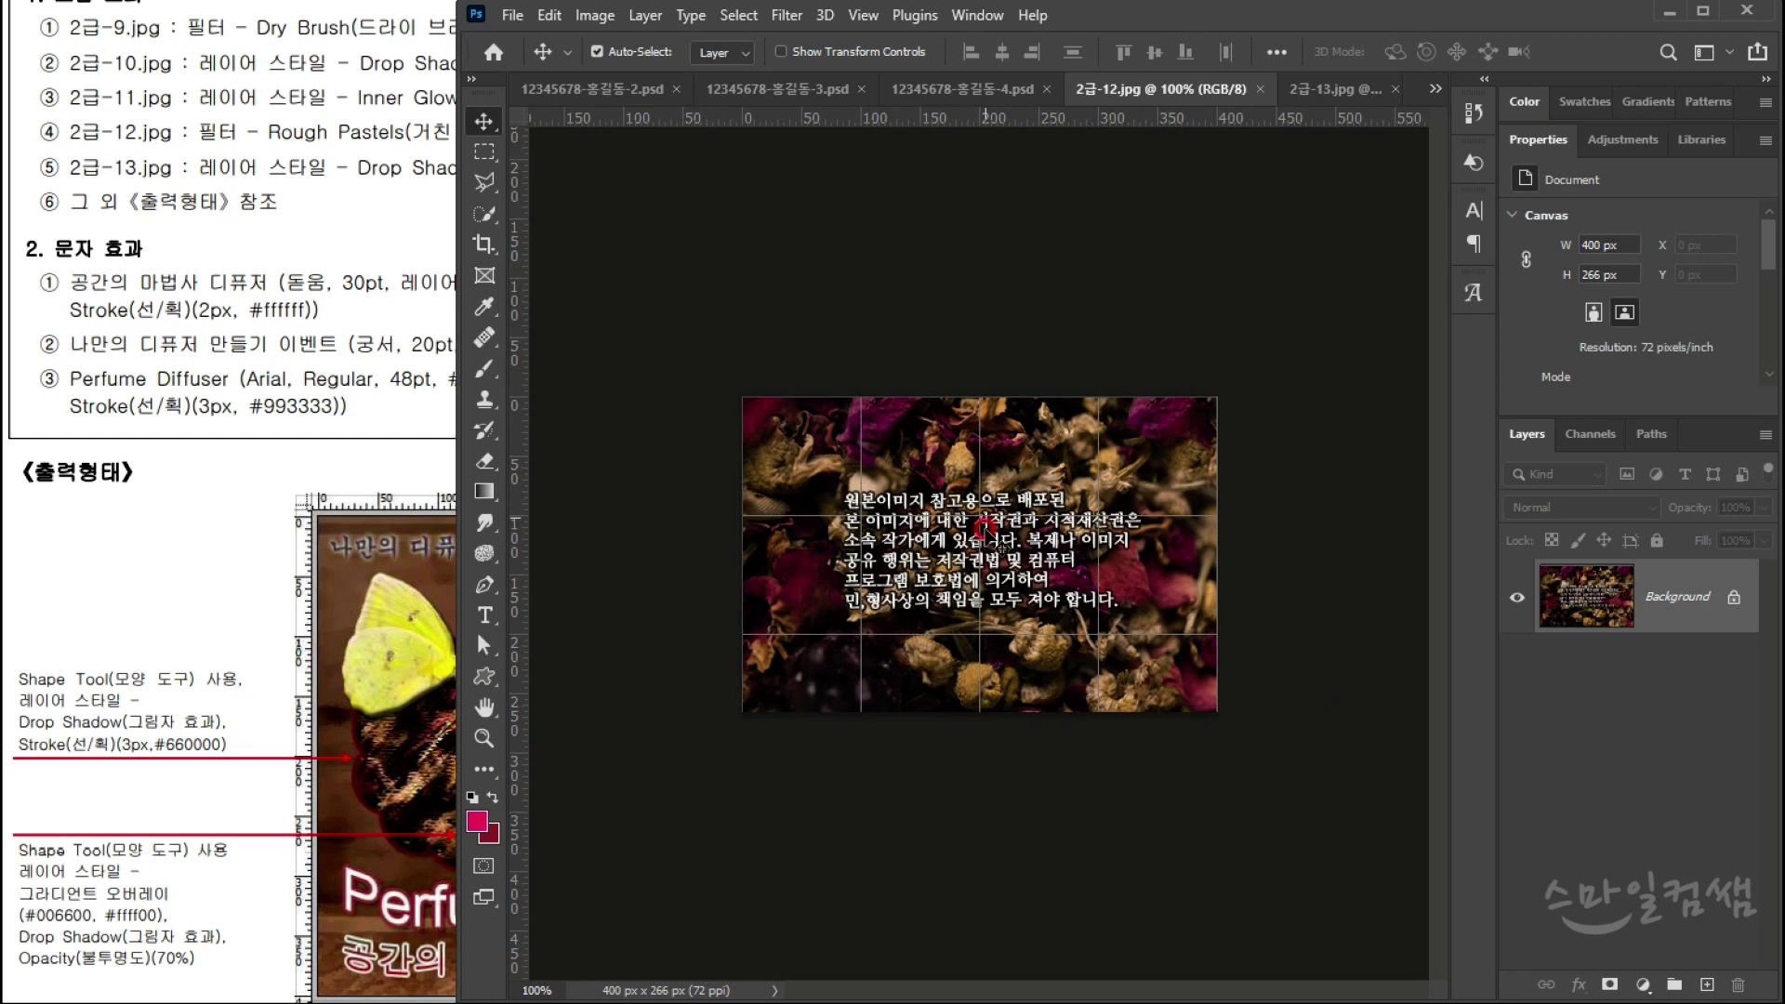
left_click(212, 201)
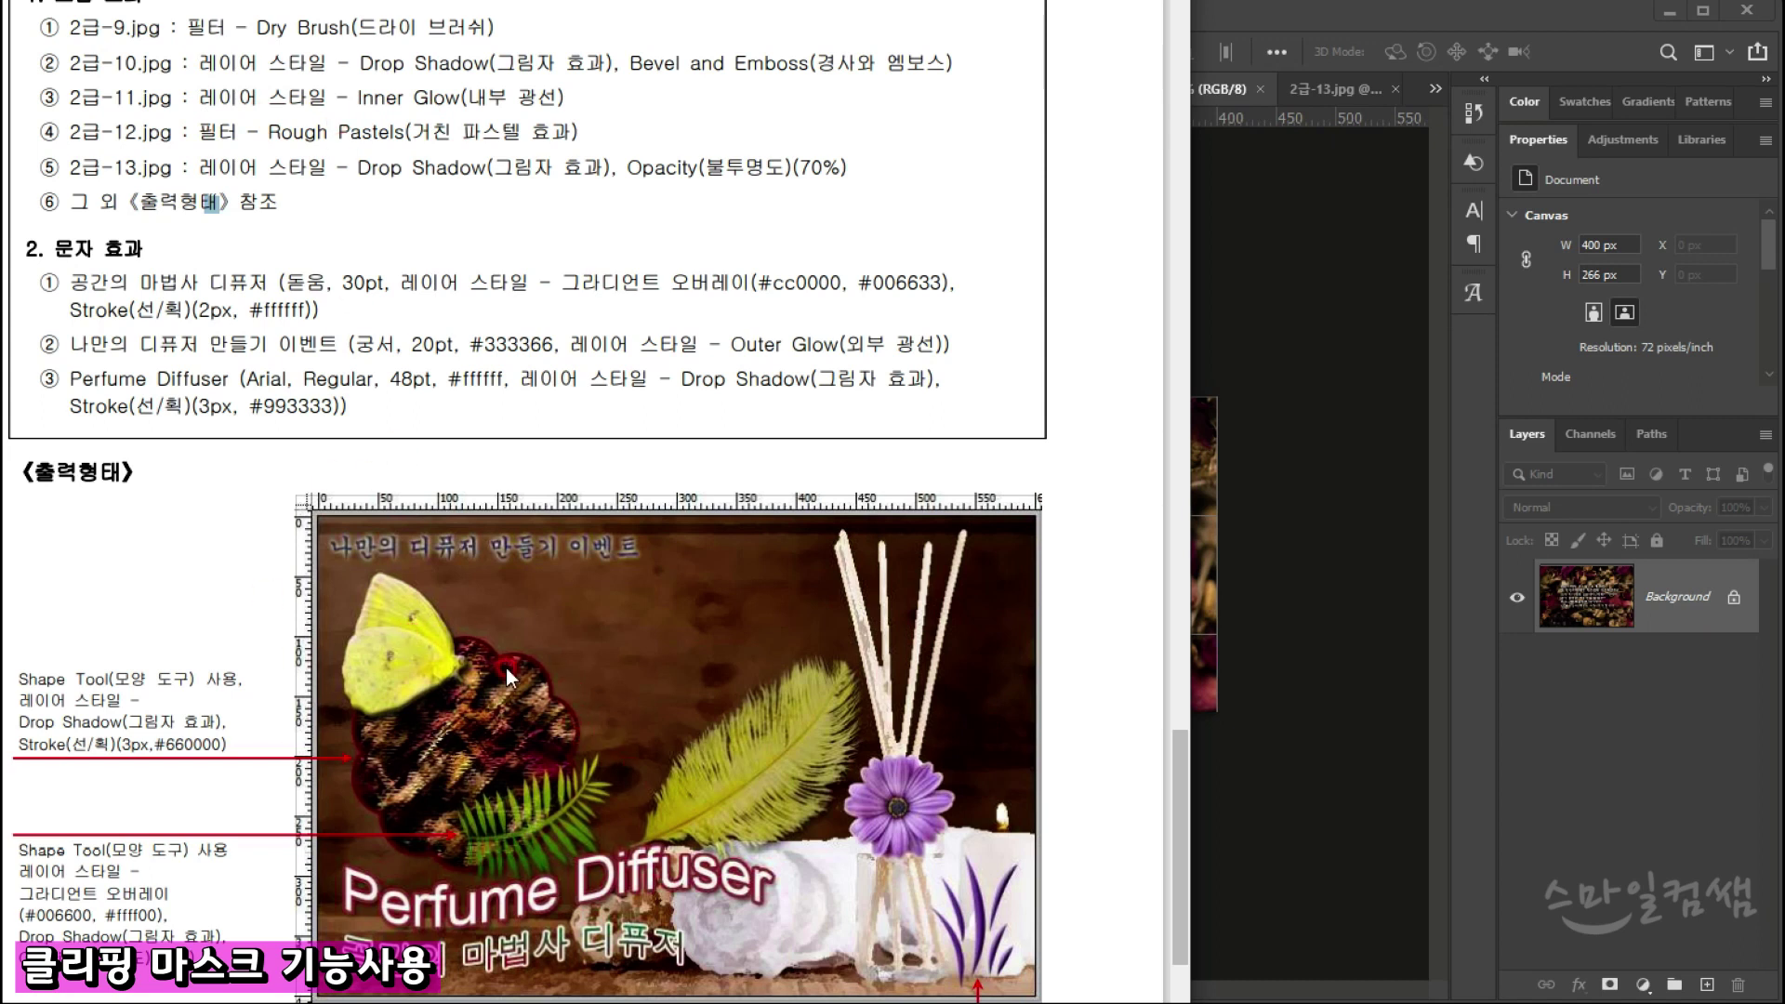
Step: Compare the open 2급-12.jpg image with the scalloped shape that holds it in the sample output
left_click(364, 167)
left_click(1354, 751)
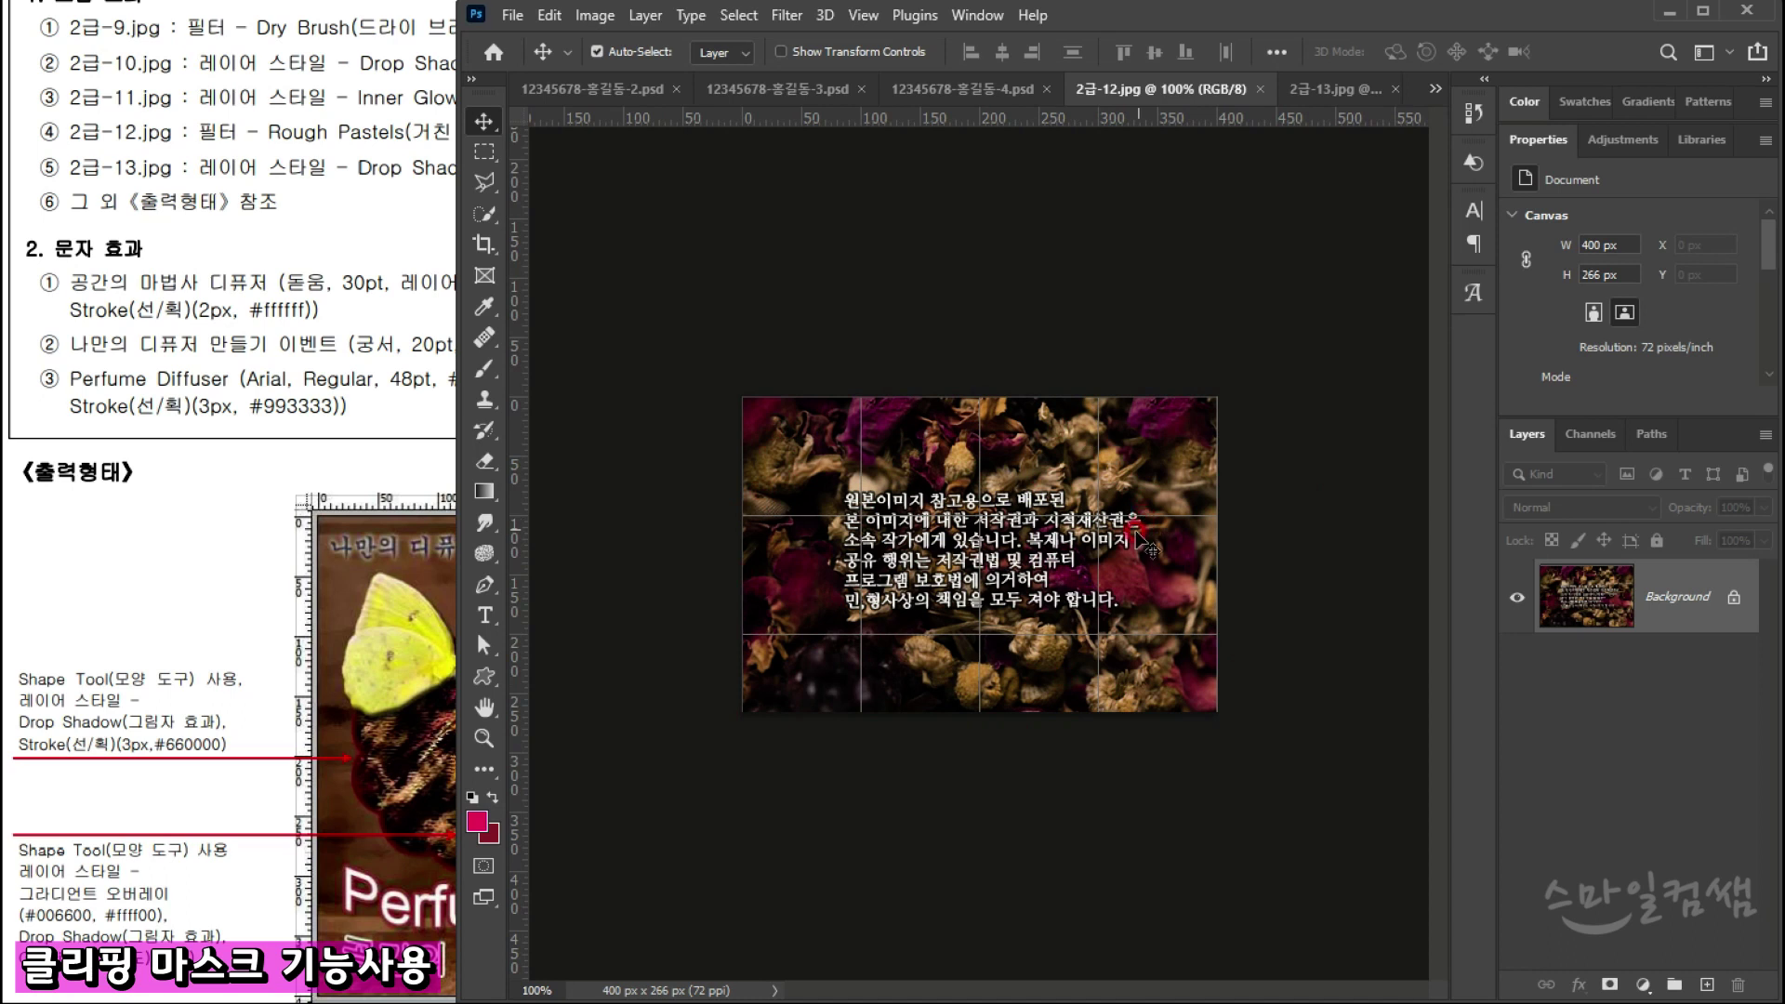
left_click(336, 370)
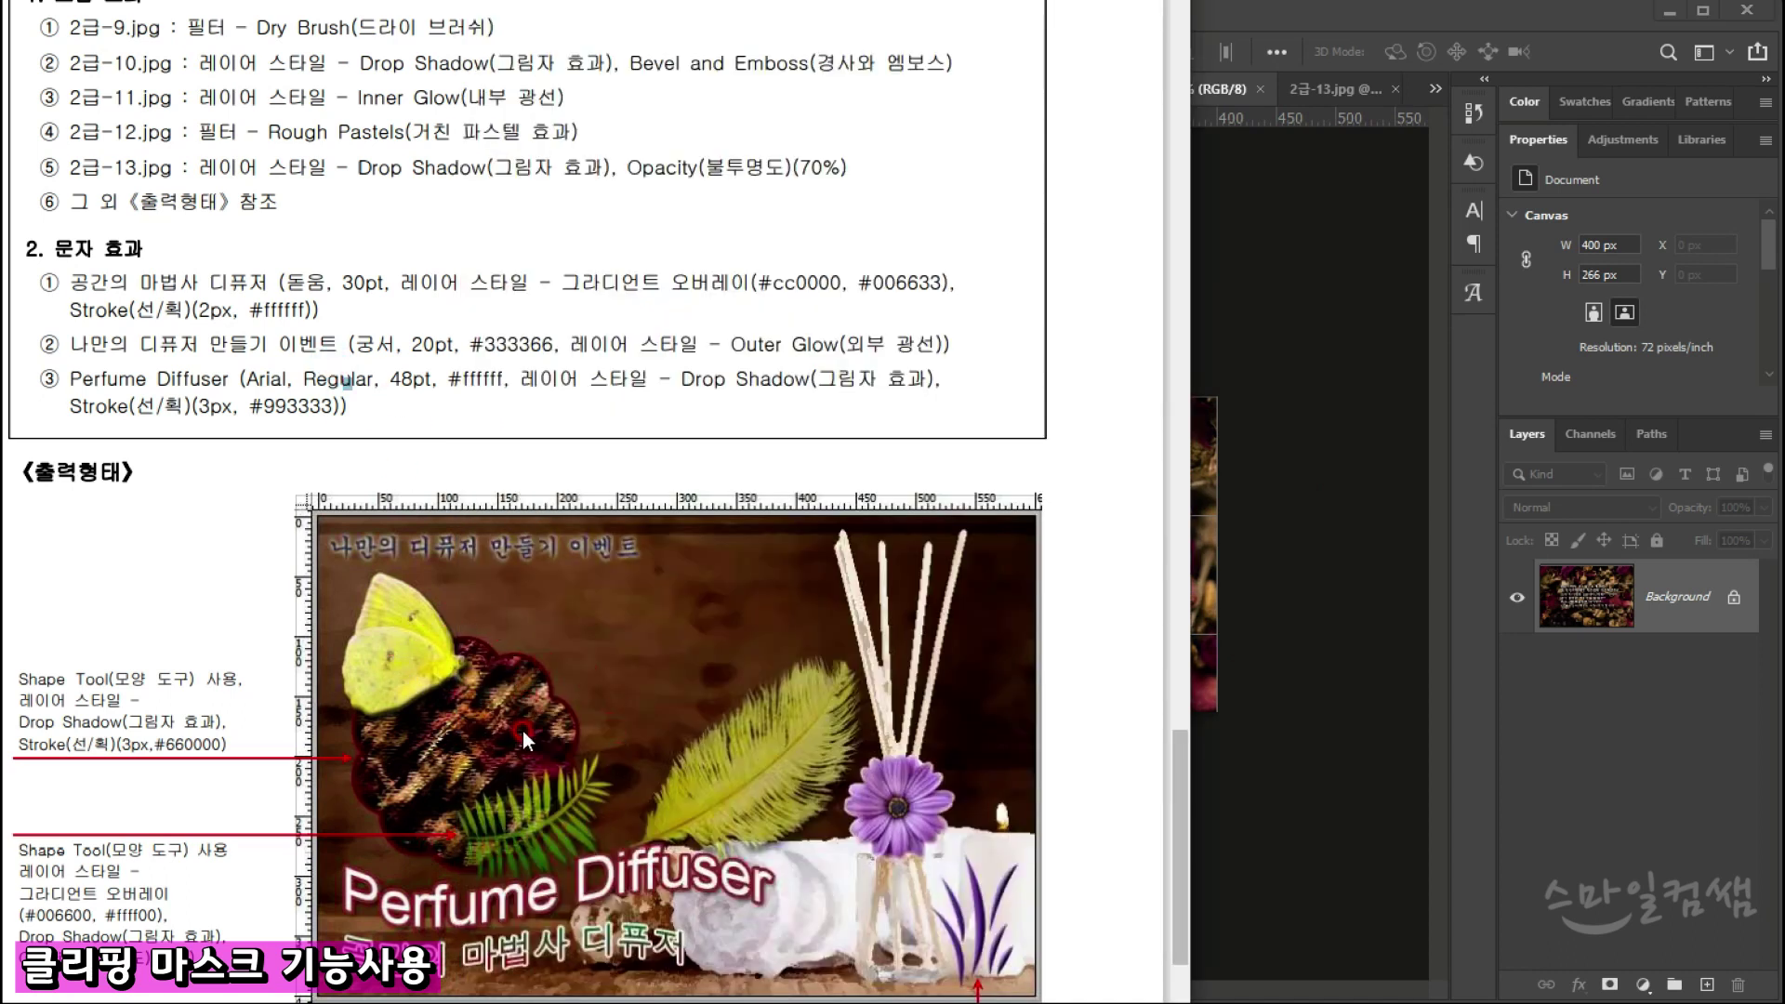
left_click(1374, 589)
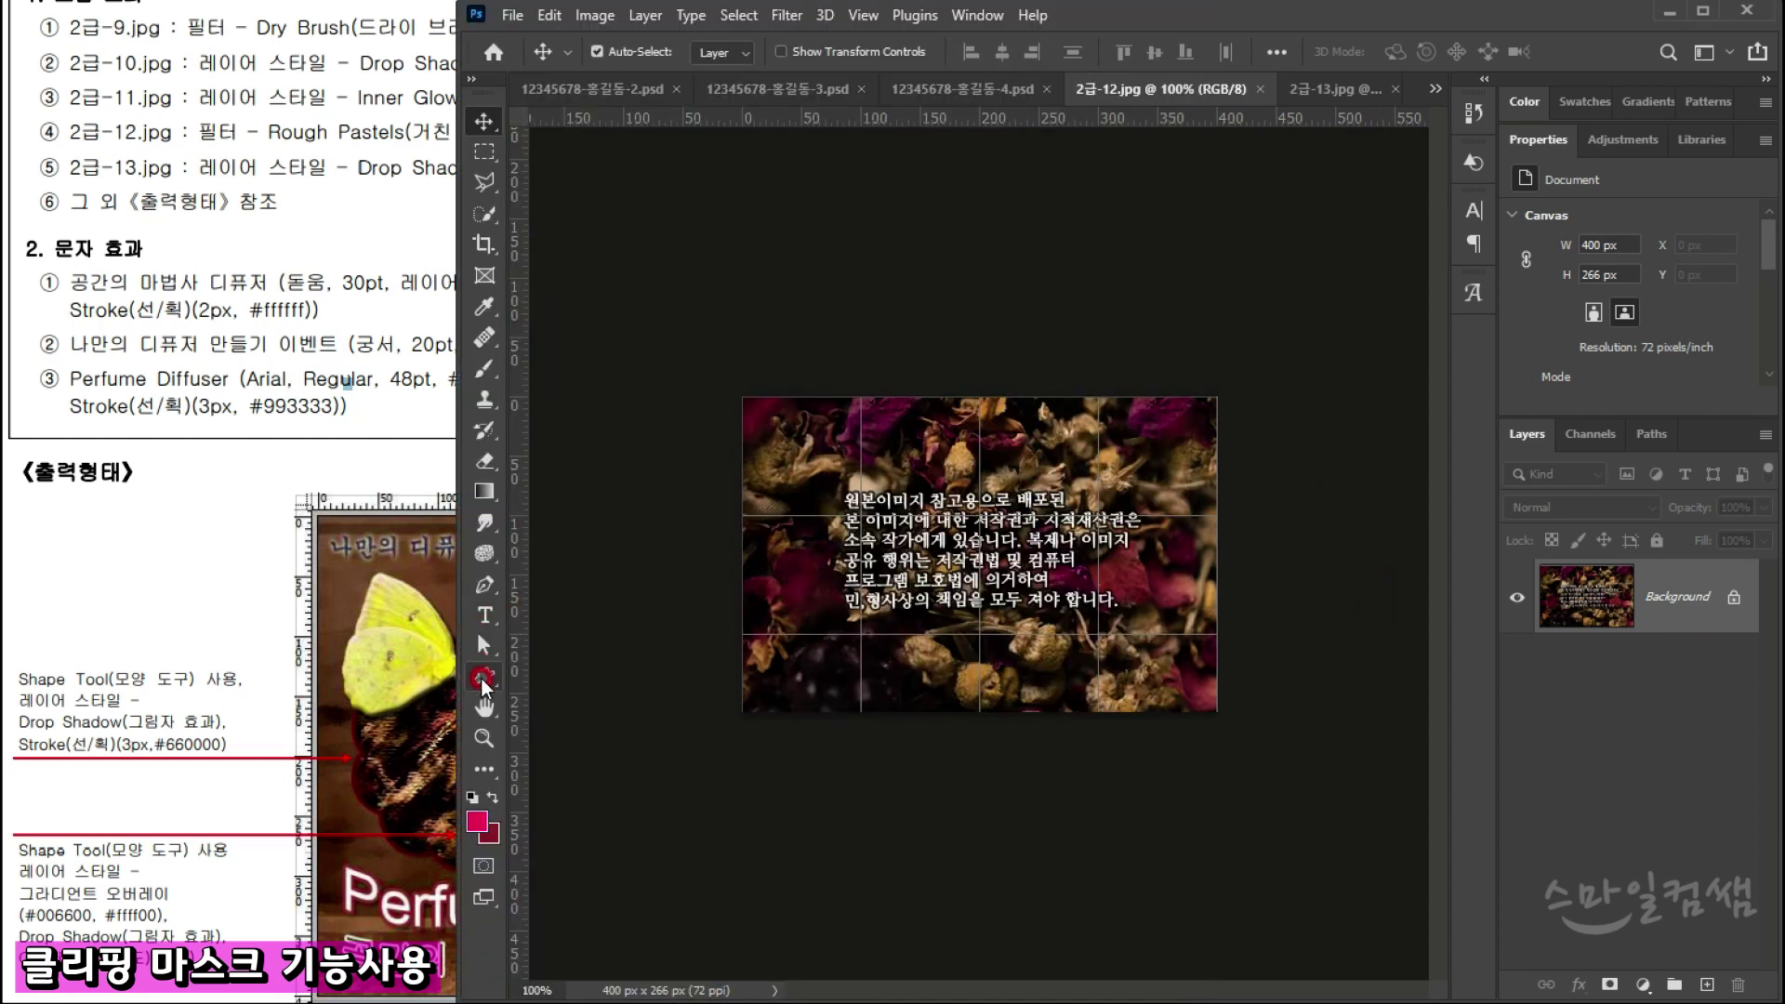
Step: Choose the solid scalloped flower custom shape from the Shapes group of All Legacy Default Shapes
left_click(481, 680)
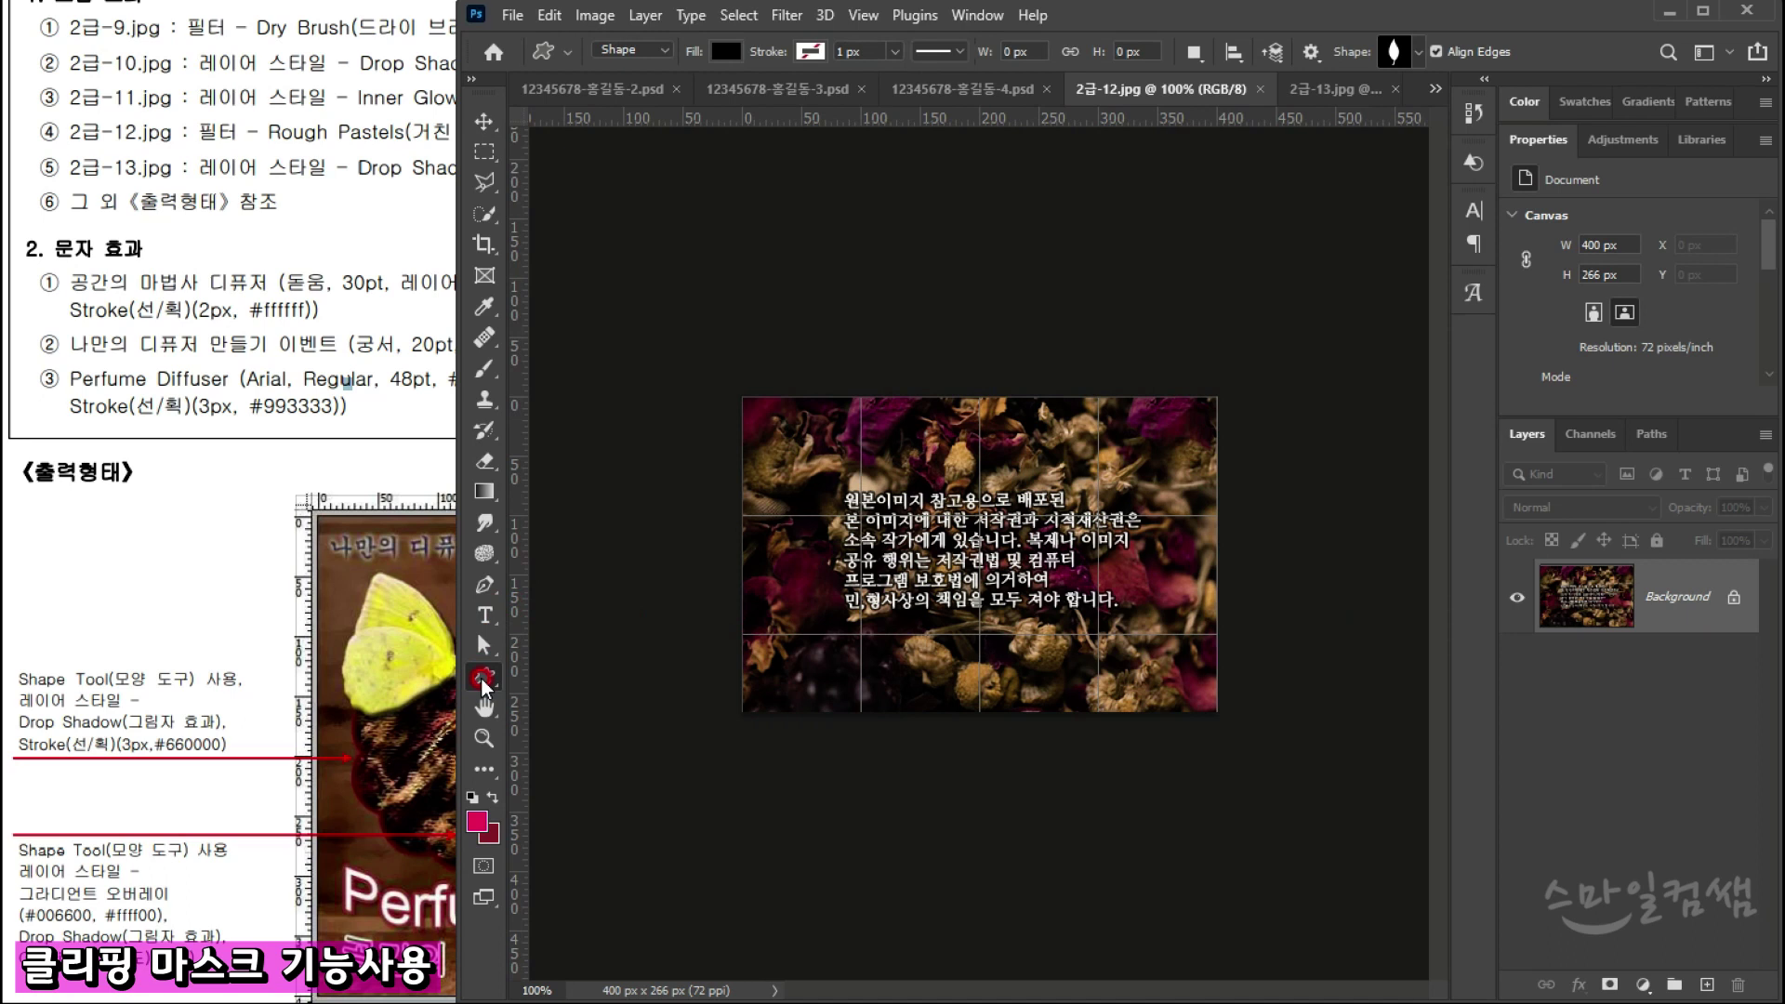
left_click(1394, 50)
left_click(1419, 52)
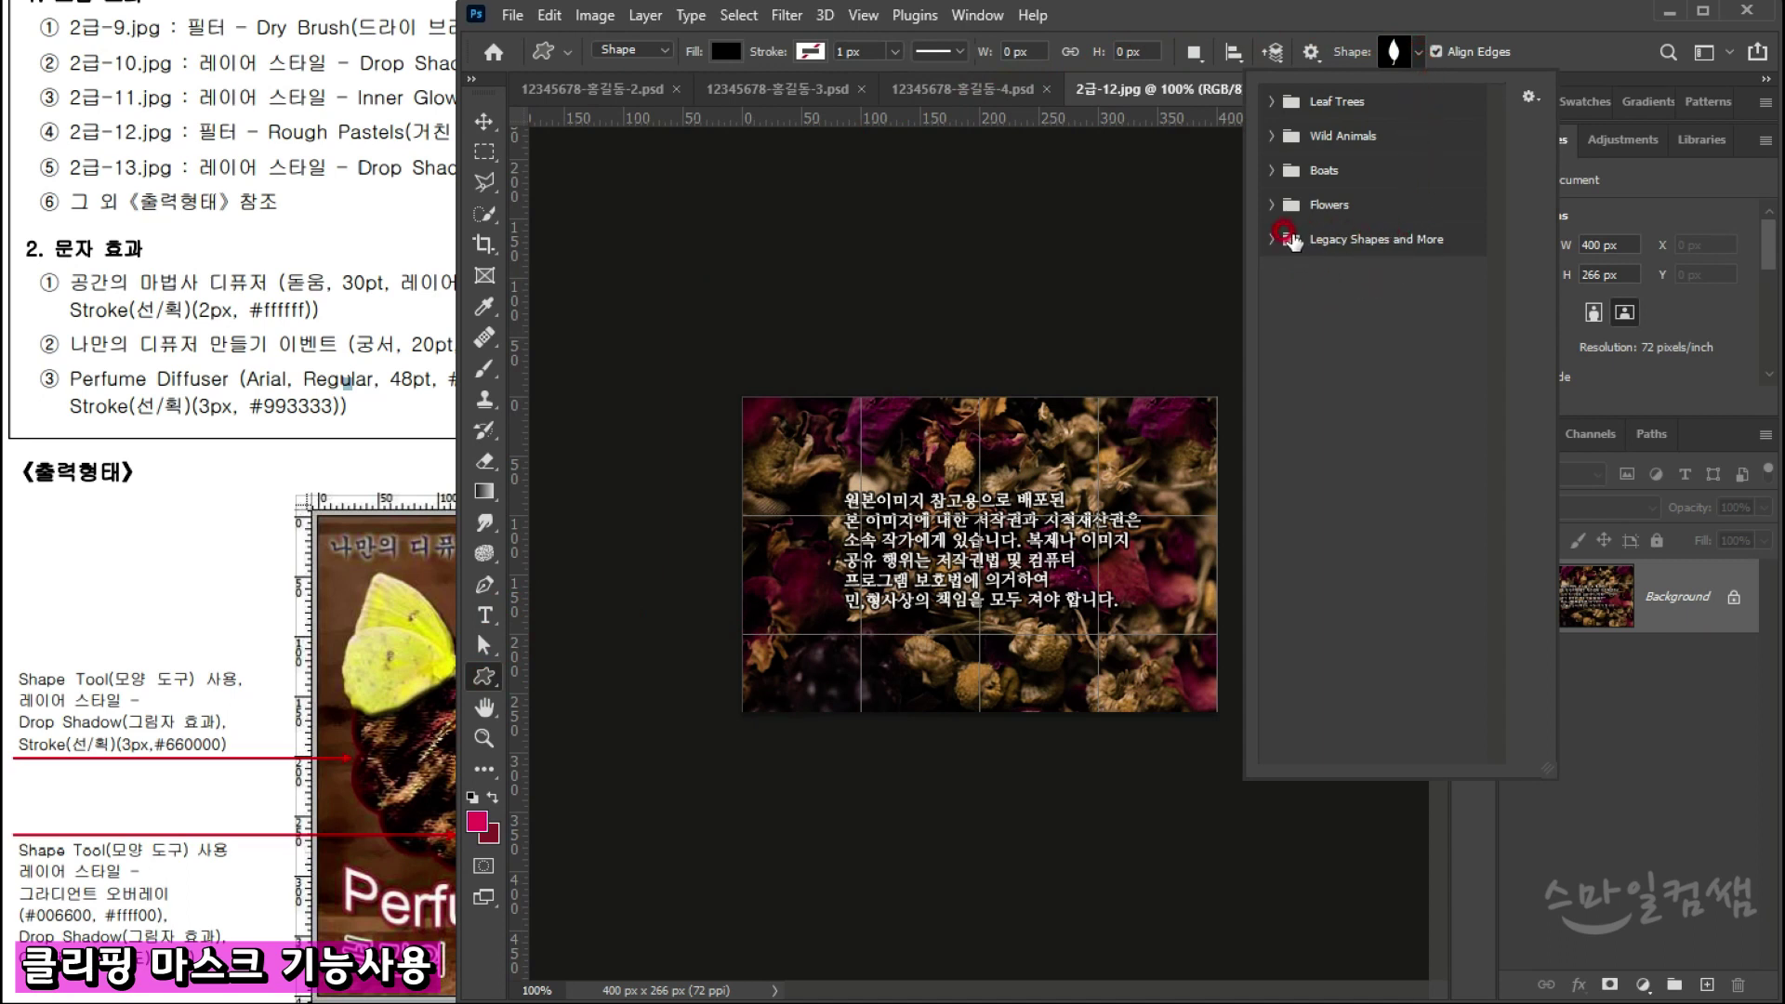
left_click(1271, 238)
left_click(1286, 306)
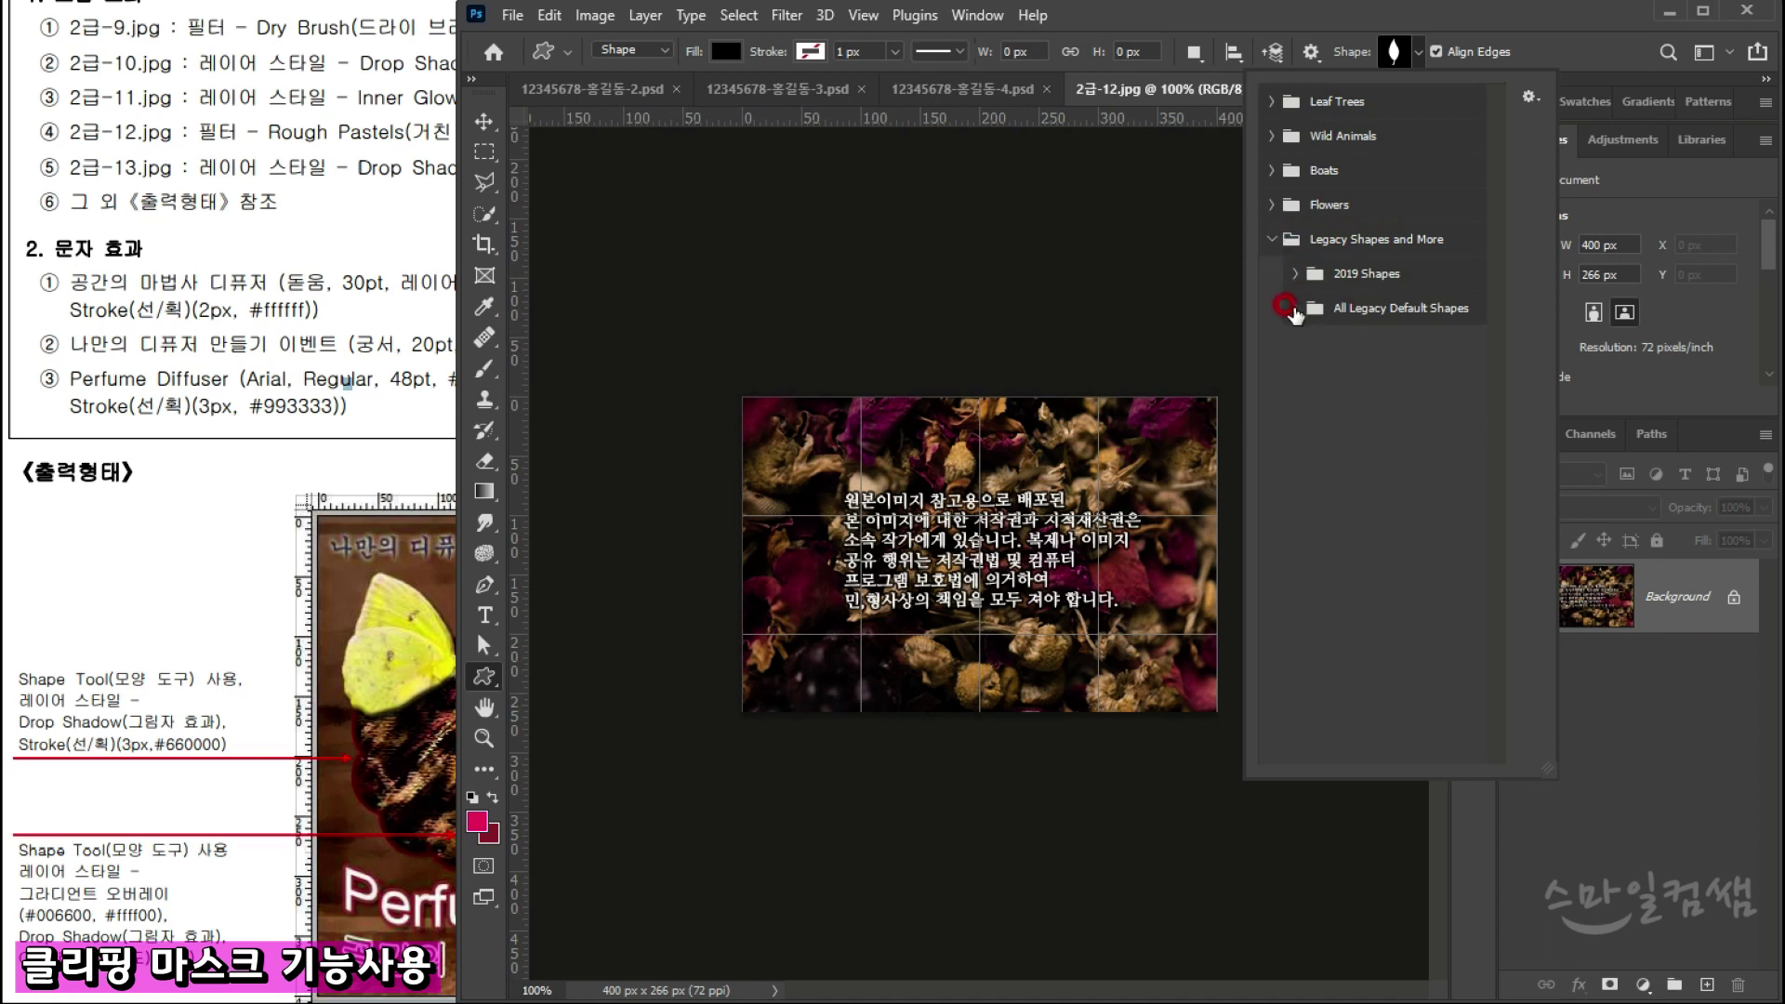
left_click(1340, 308)
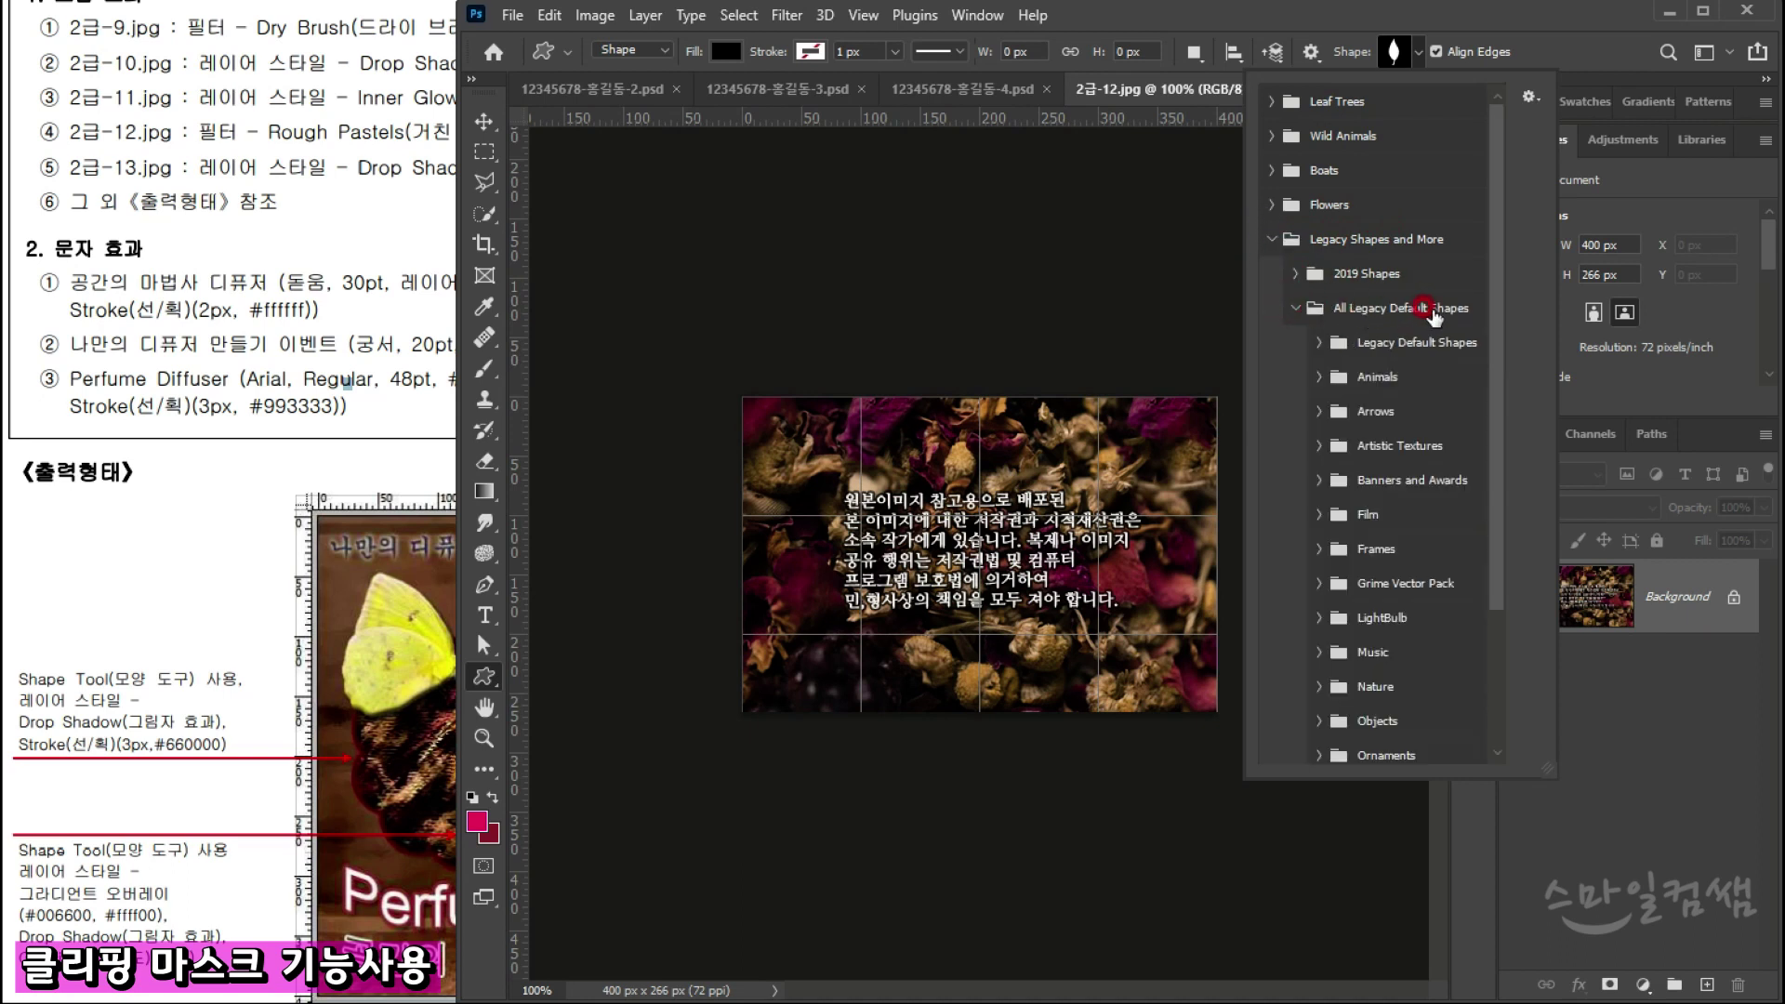
left_click_drag(1494, 585, 1503, 785)
left_click(1341, 605)
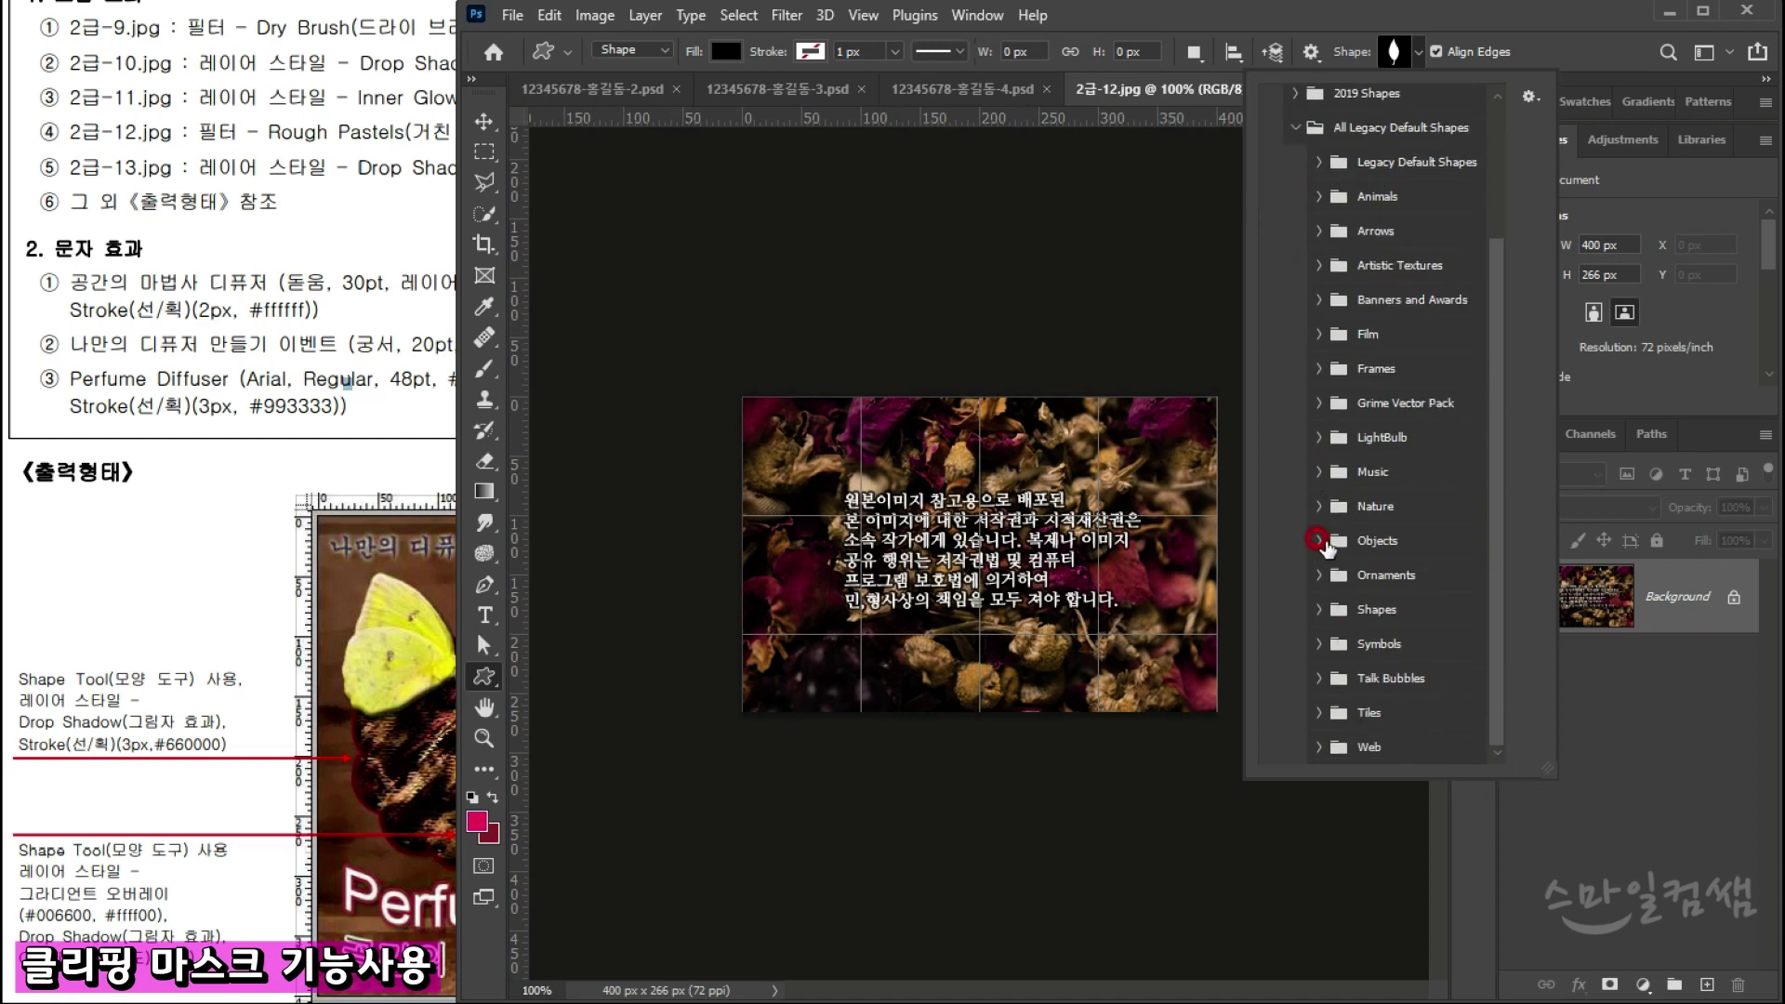
left_click(1319, 606)
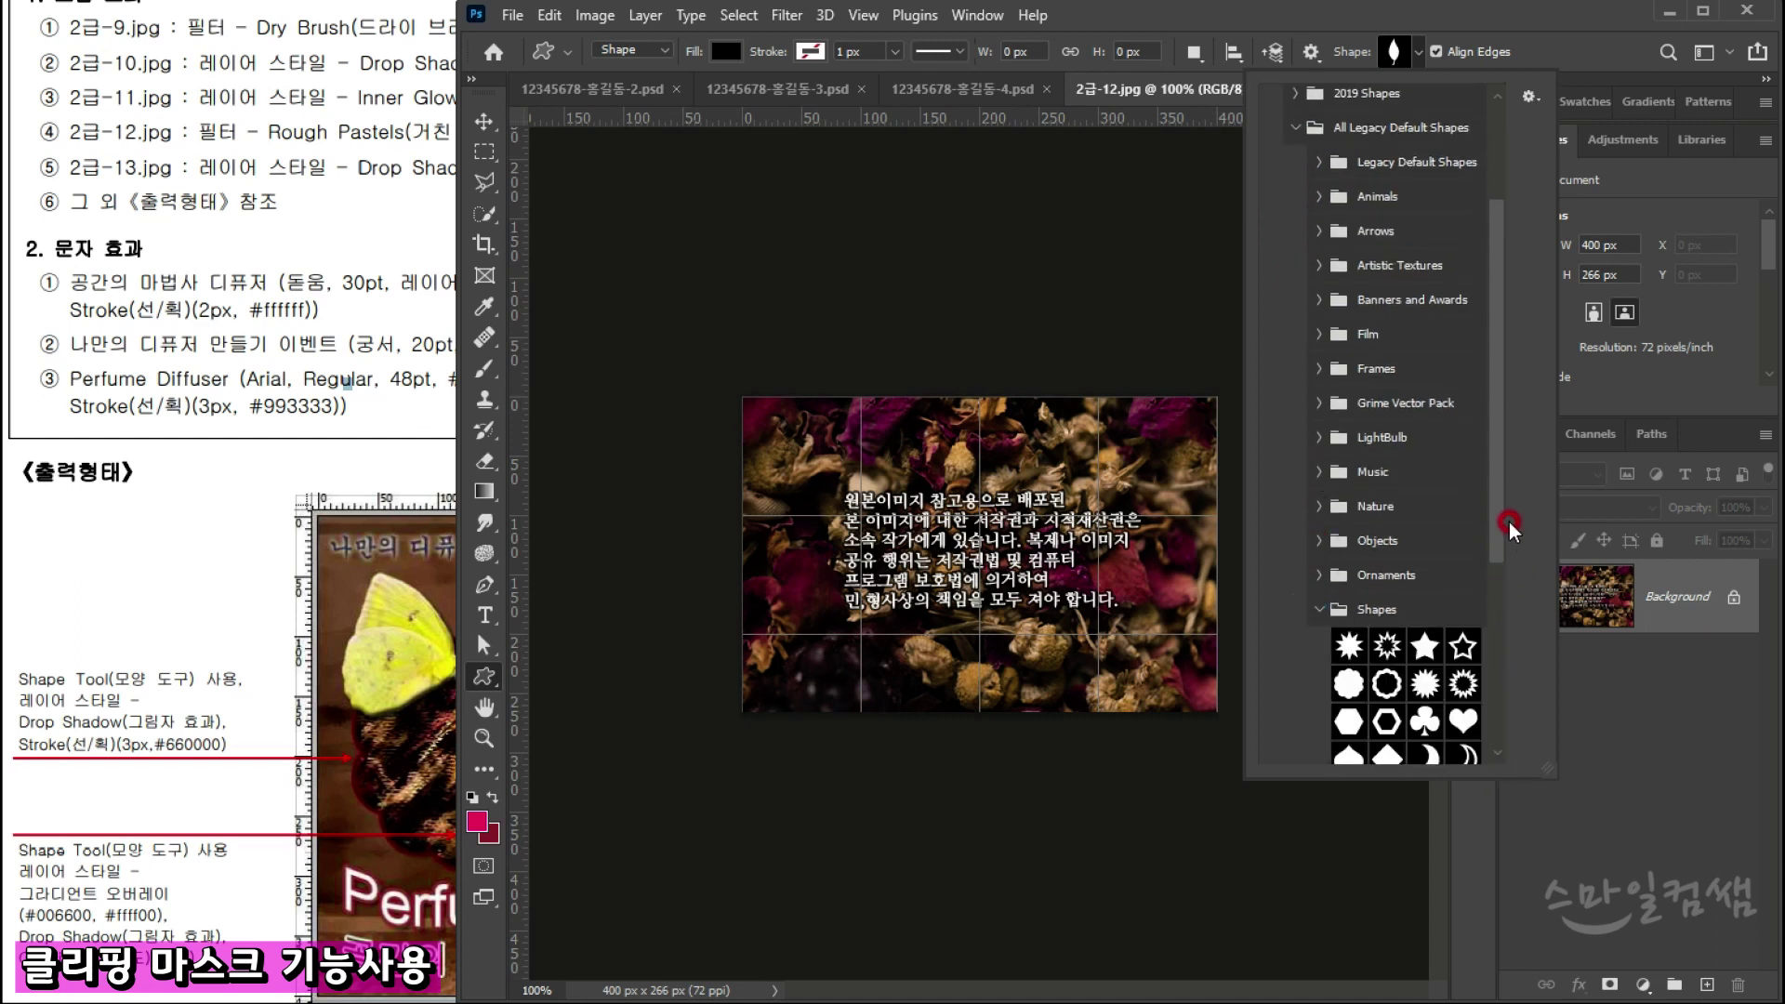
left_click_drag(1498, 530, 1506, 650)
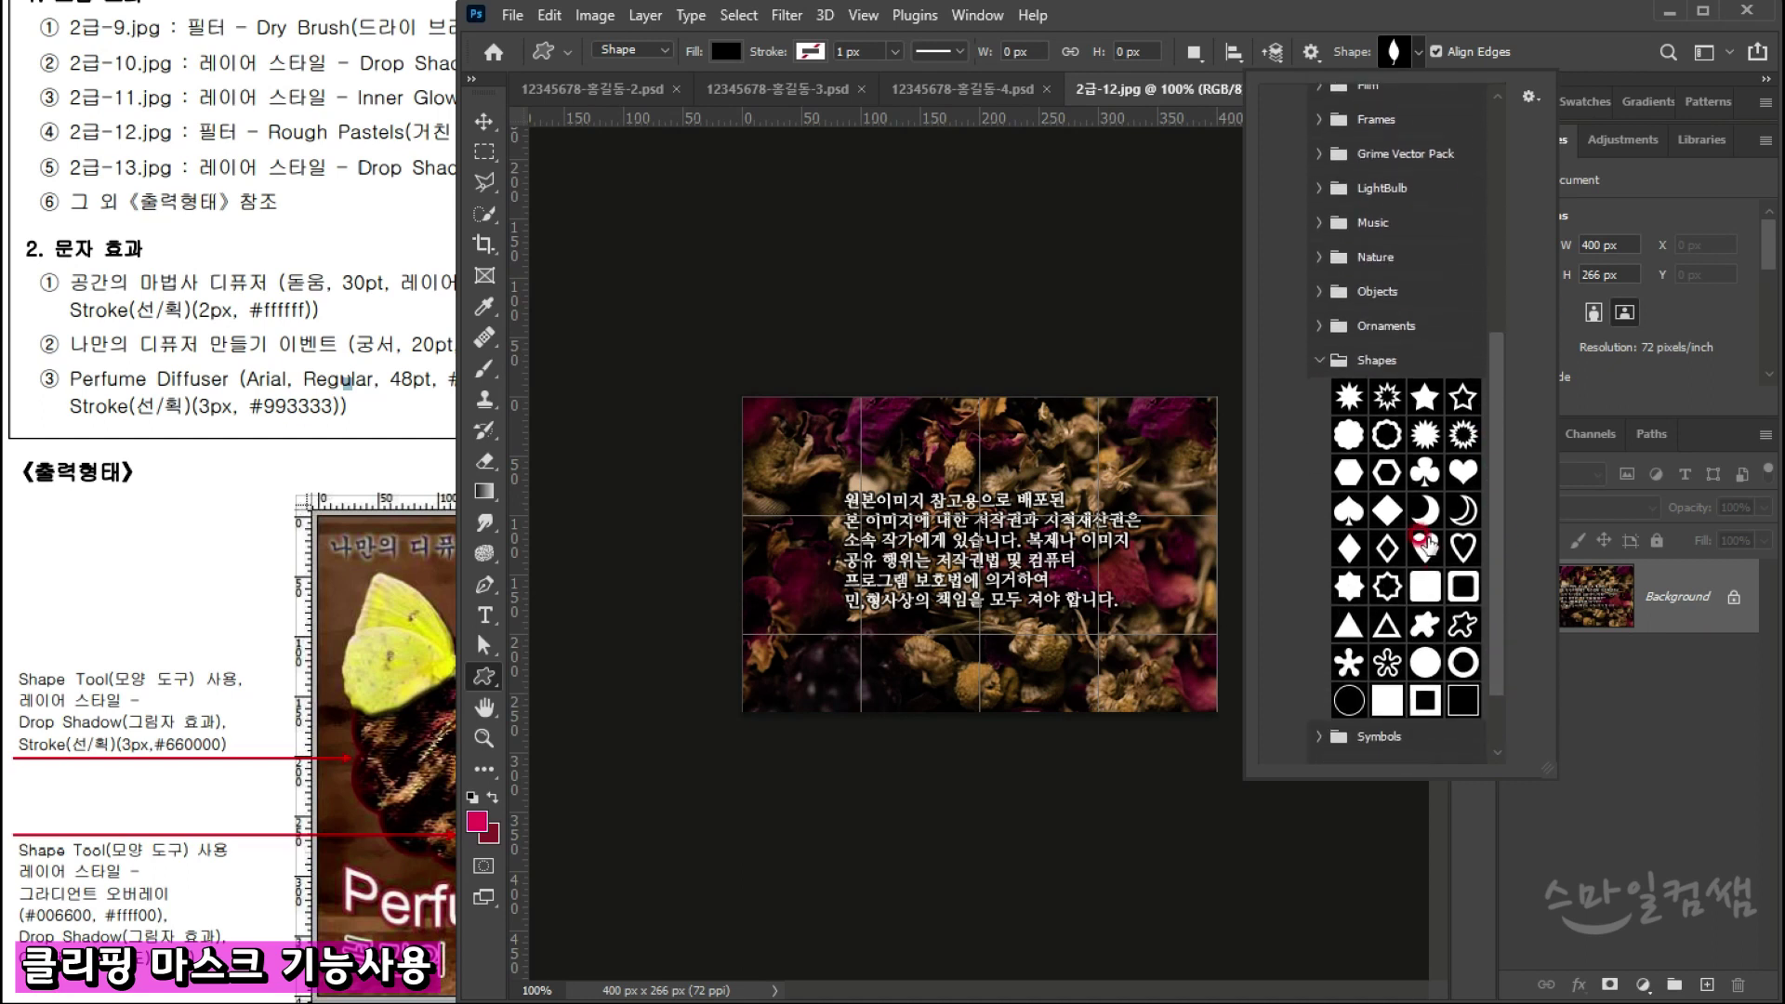
double_click(1345, 435)
Step: Draw the scalloped flower shape about 194 × 200 px below the butterfly in the problem 4 PSD, following the sample output
left_click(249, 680)
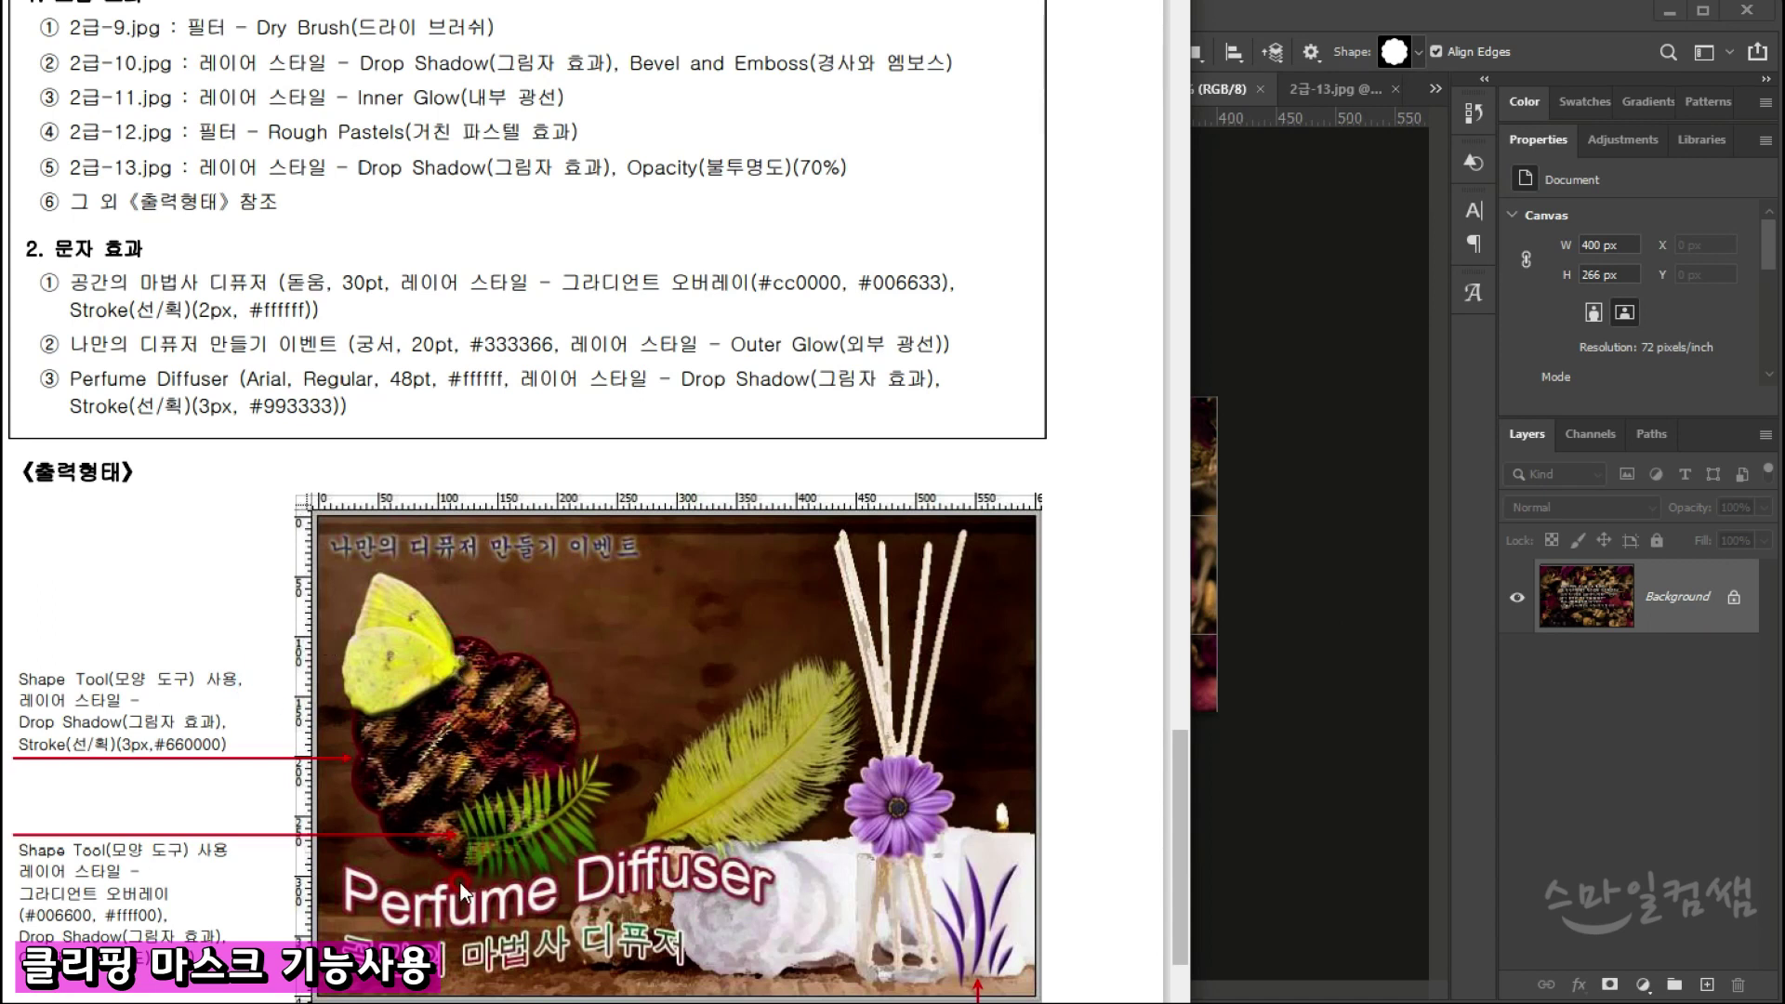
left_click(1327, 570)
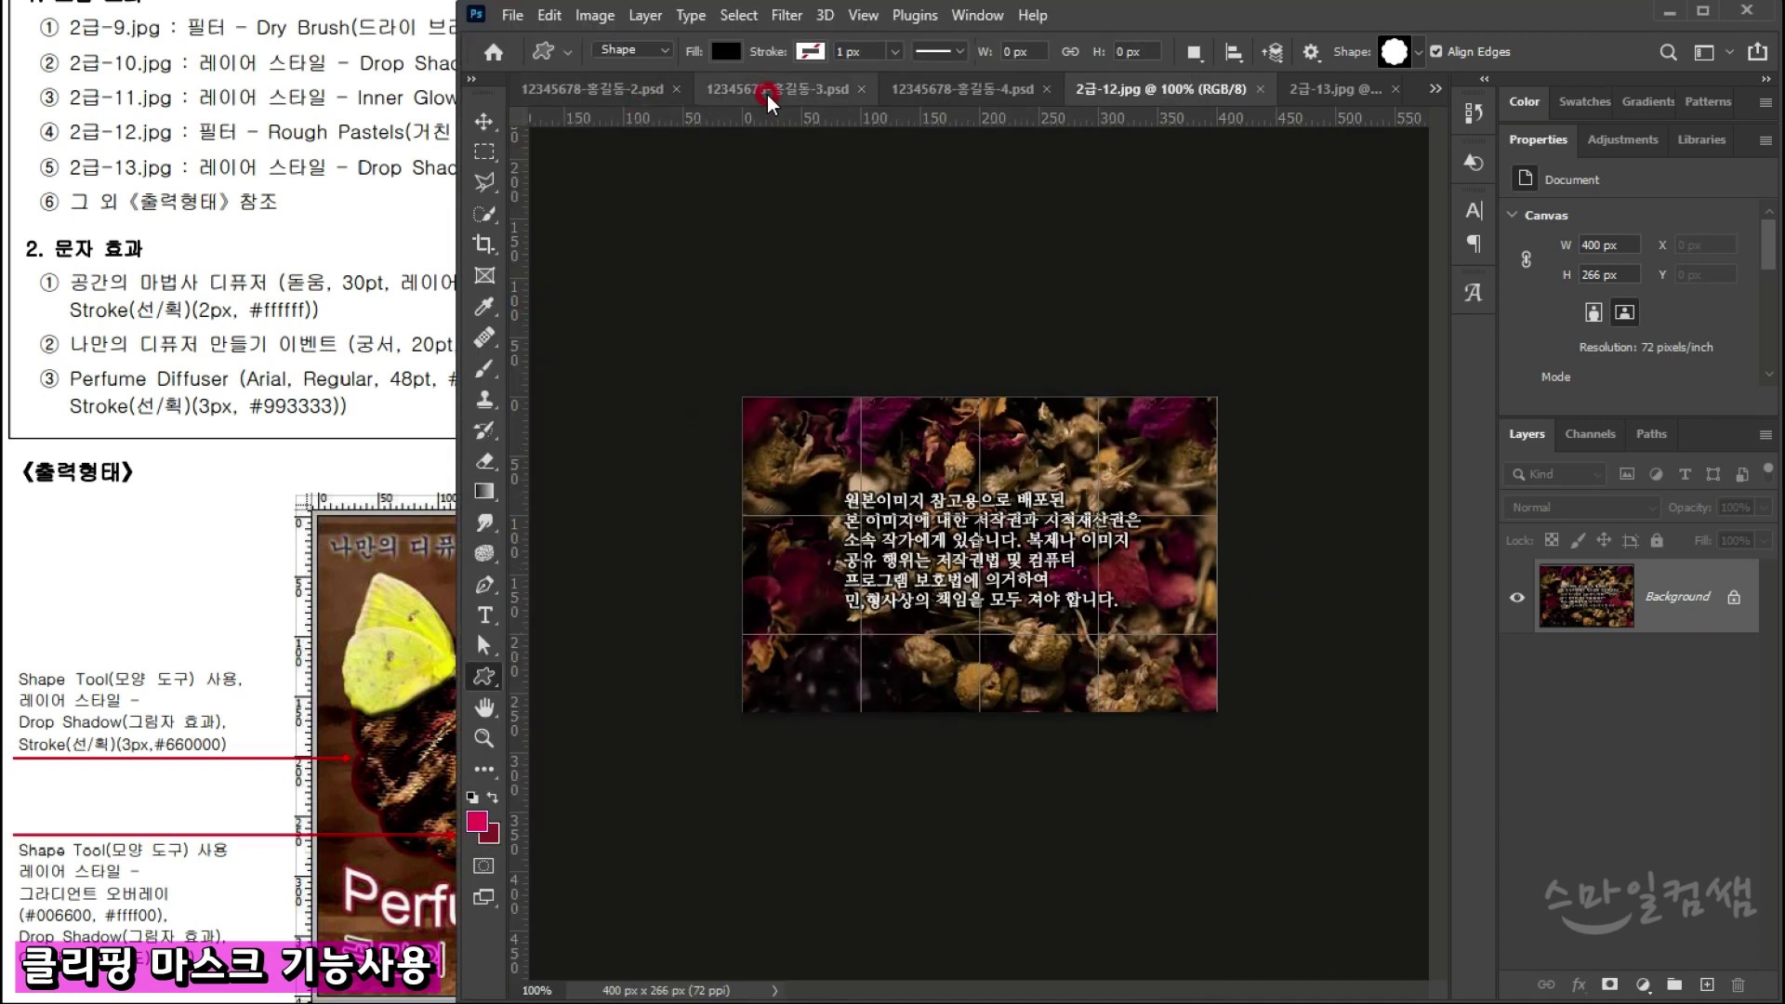
left_click(938, 89)
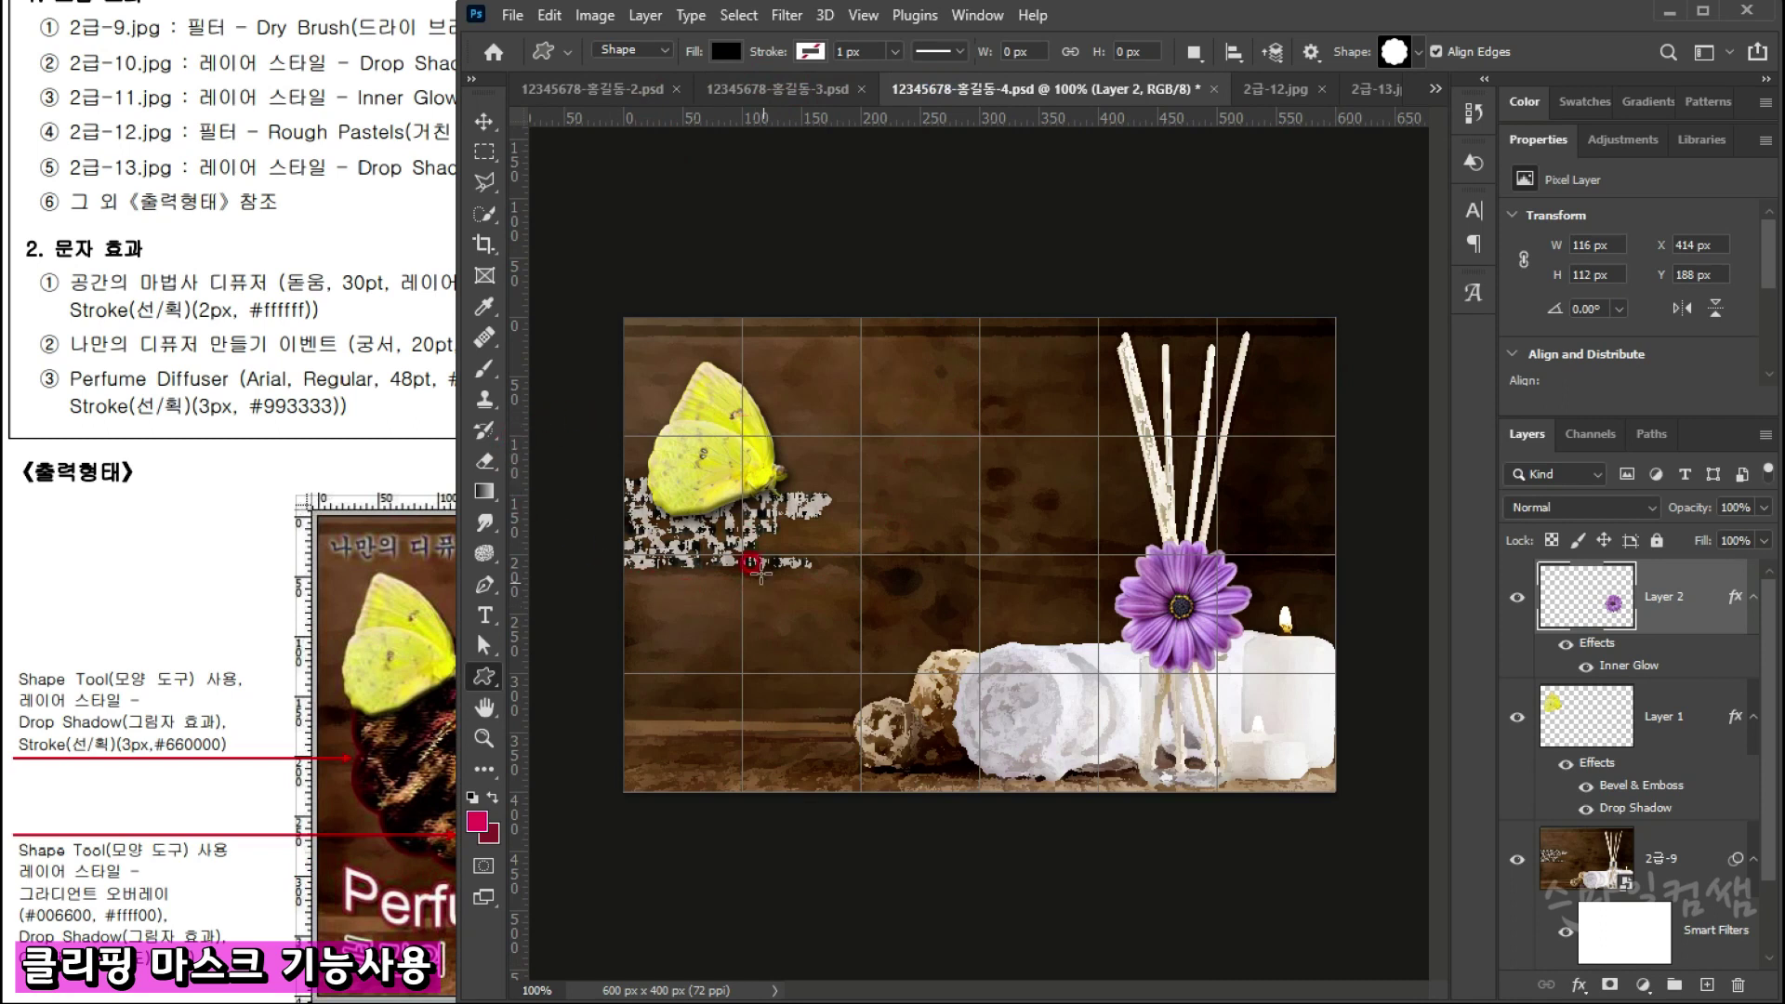
left_click_drag(669, 433, 916, 671)
left_click(223, 677)
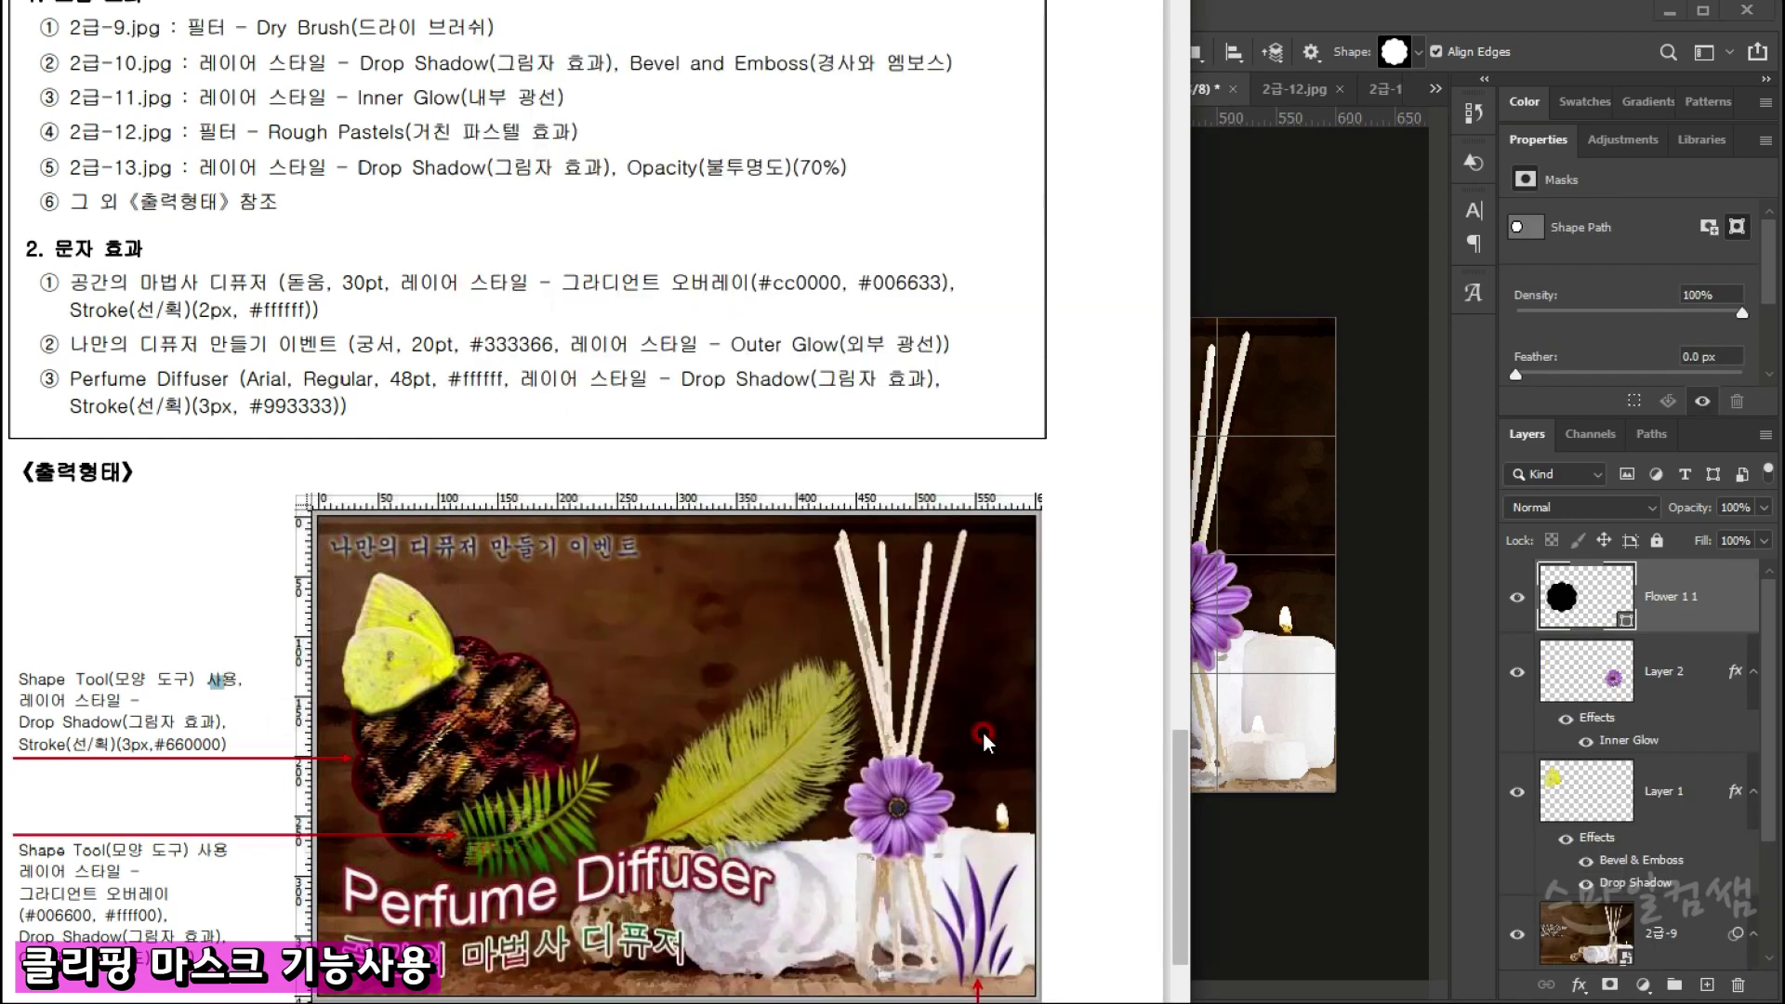
left_click(1325, 600)
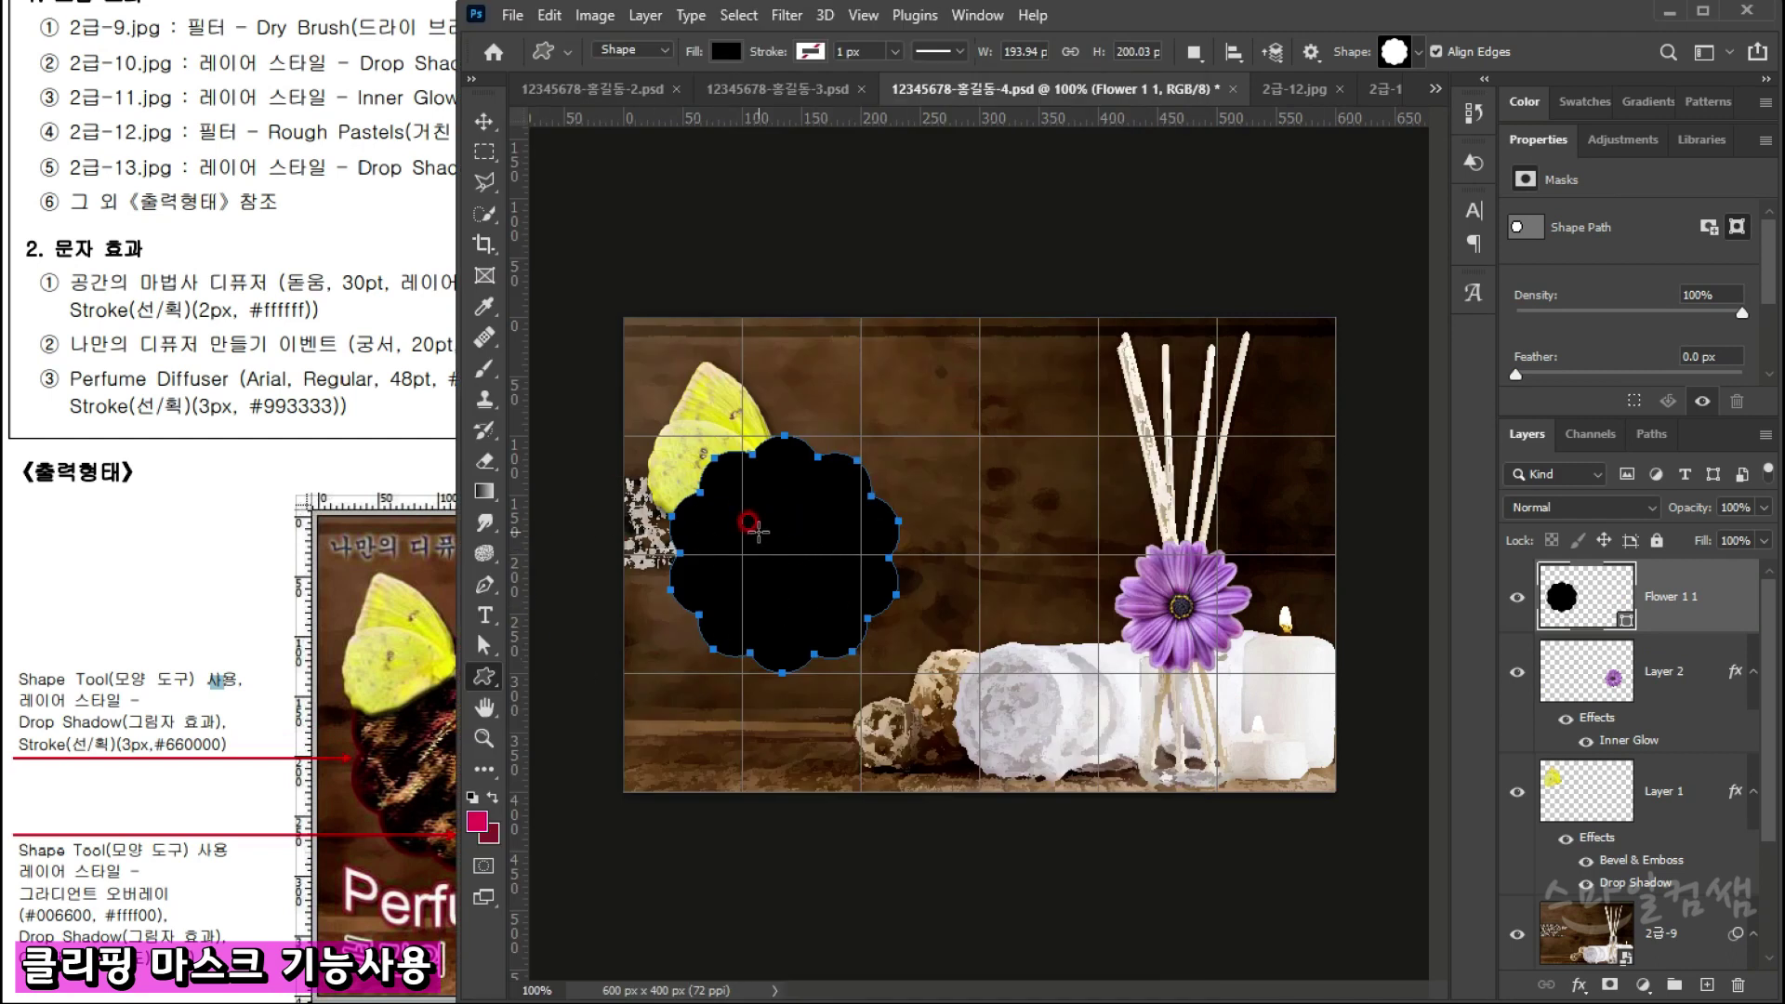
Step: Float the 2급-12.jpg document, copy its image into the problem 4 PSD and position it over the black flower shape
left_click(1292, 89)
left_click_drag(1162, 88, 1136, 315)
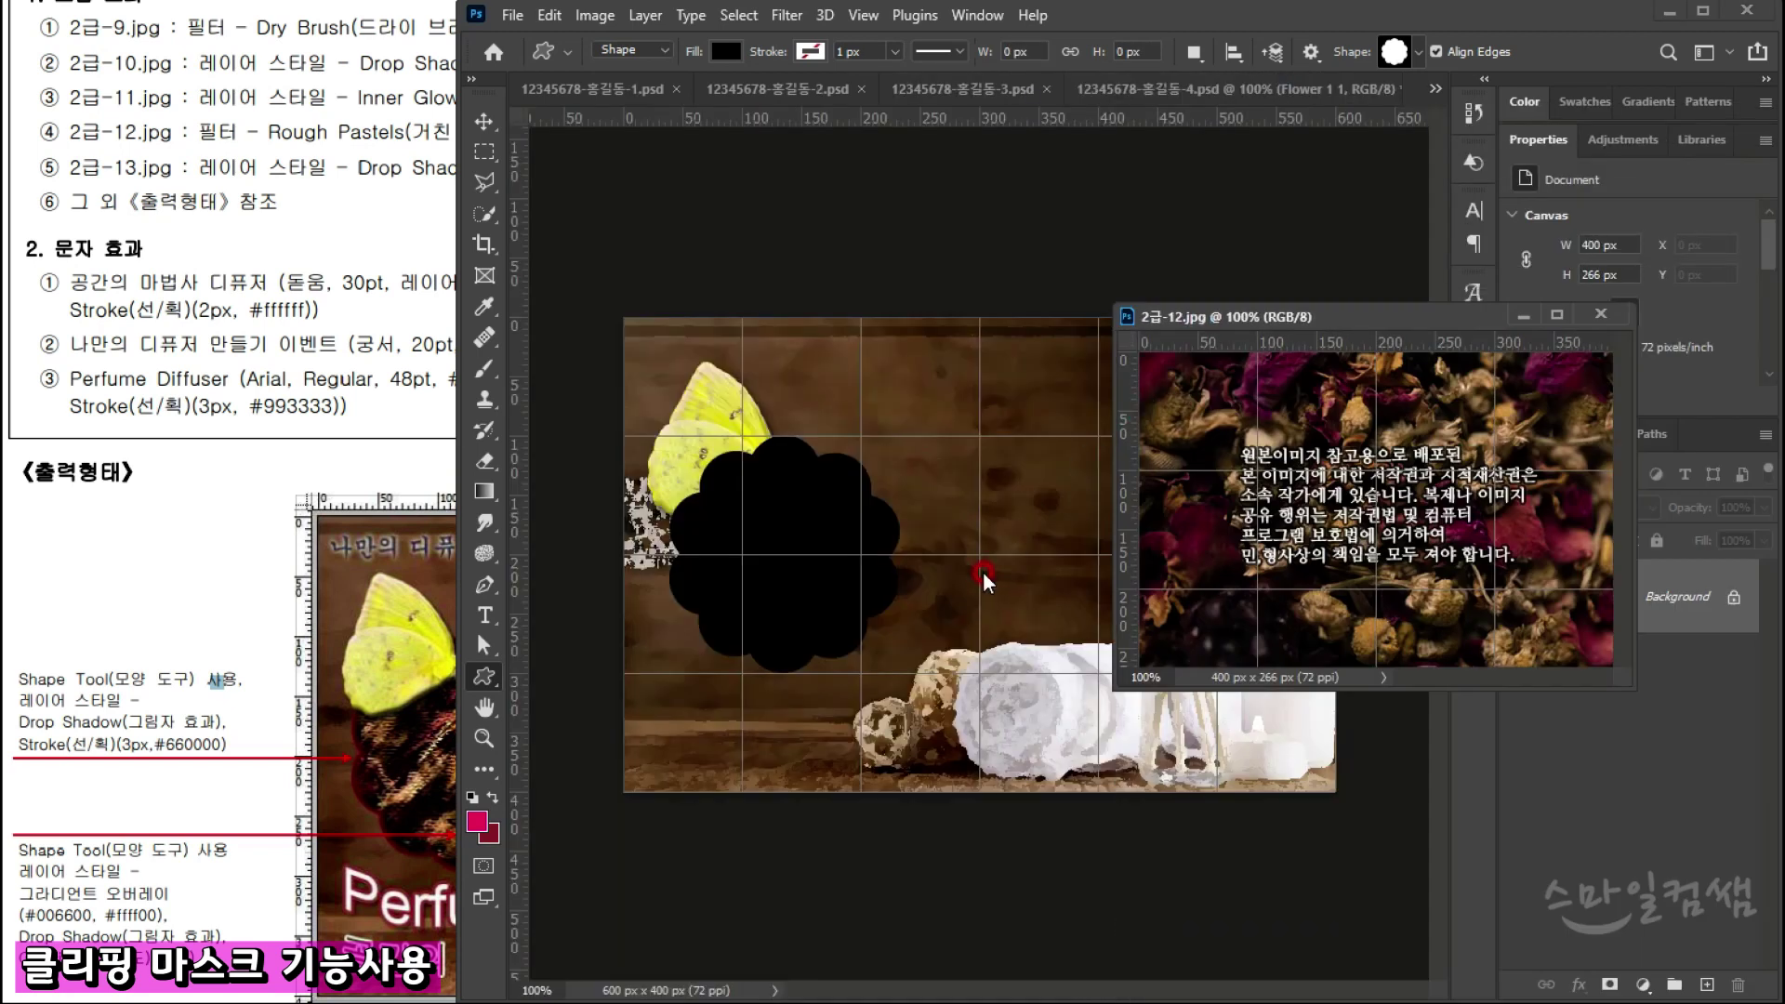
left_click(484, 122)
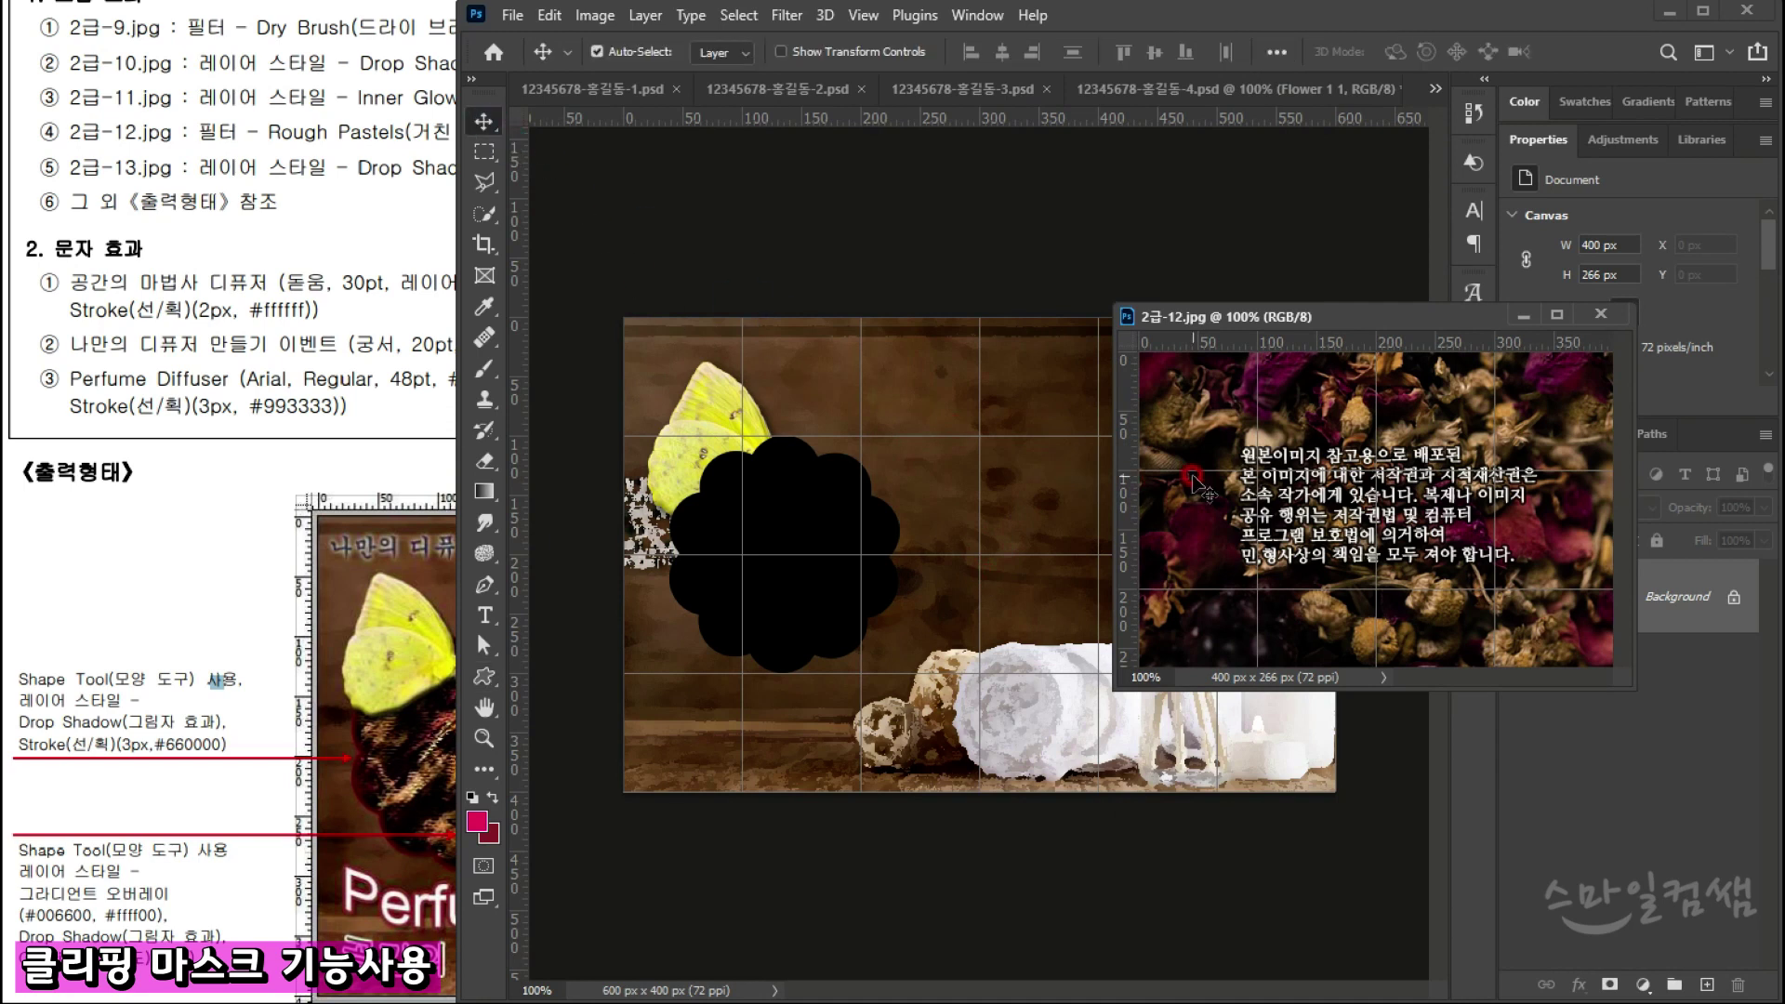
left_click_drag(1200, 437, 699, 507)
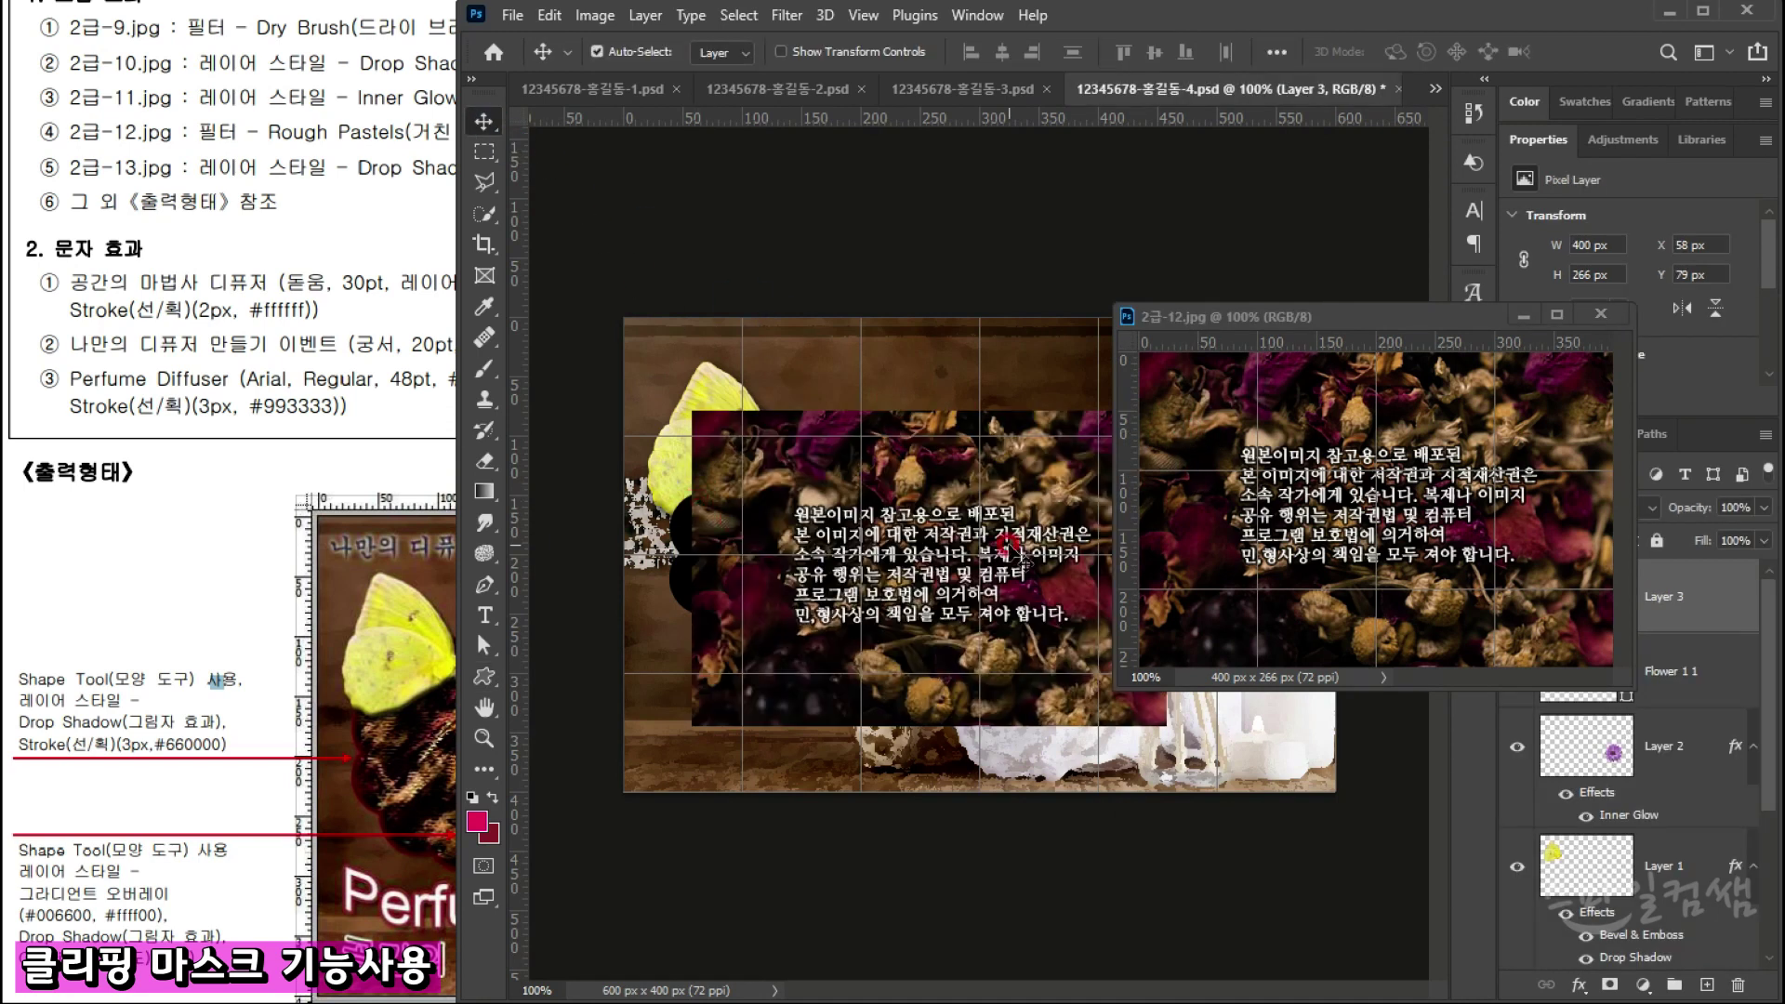
left_click_drag(1007, 537, 757, 485)
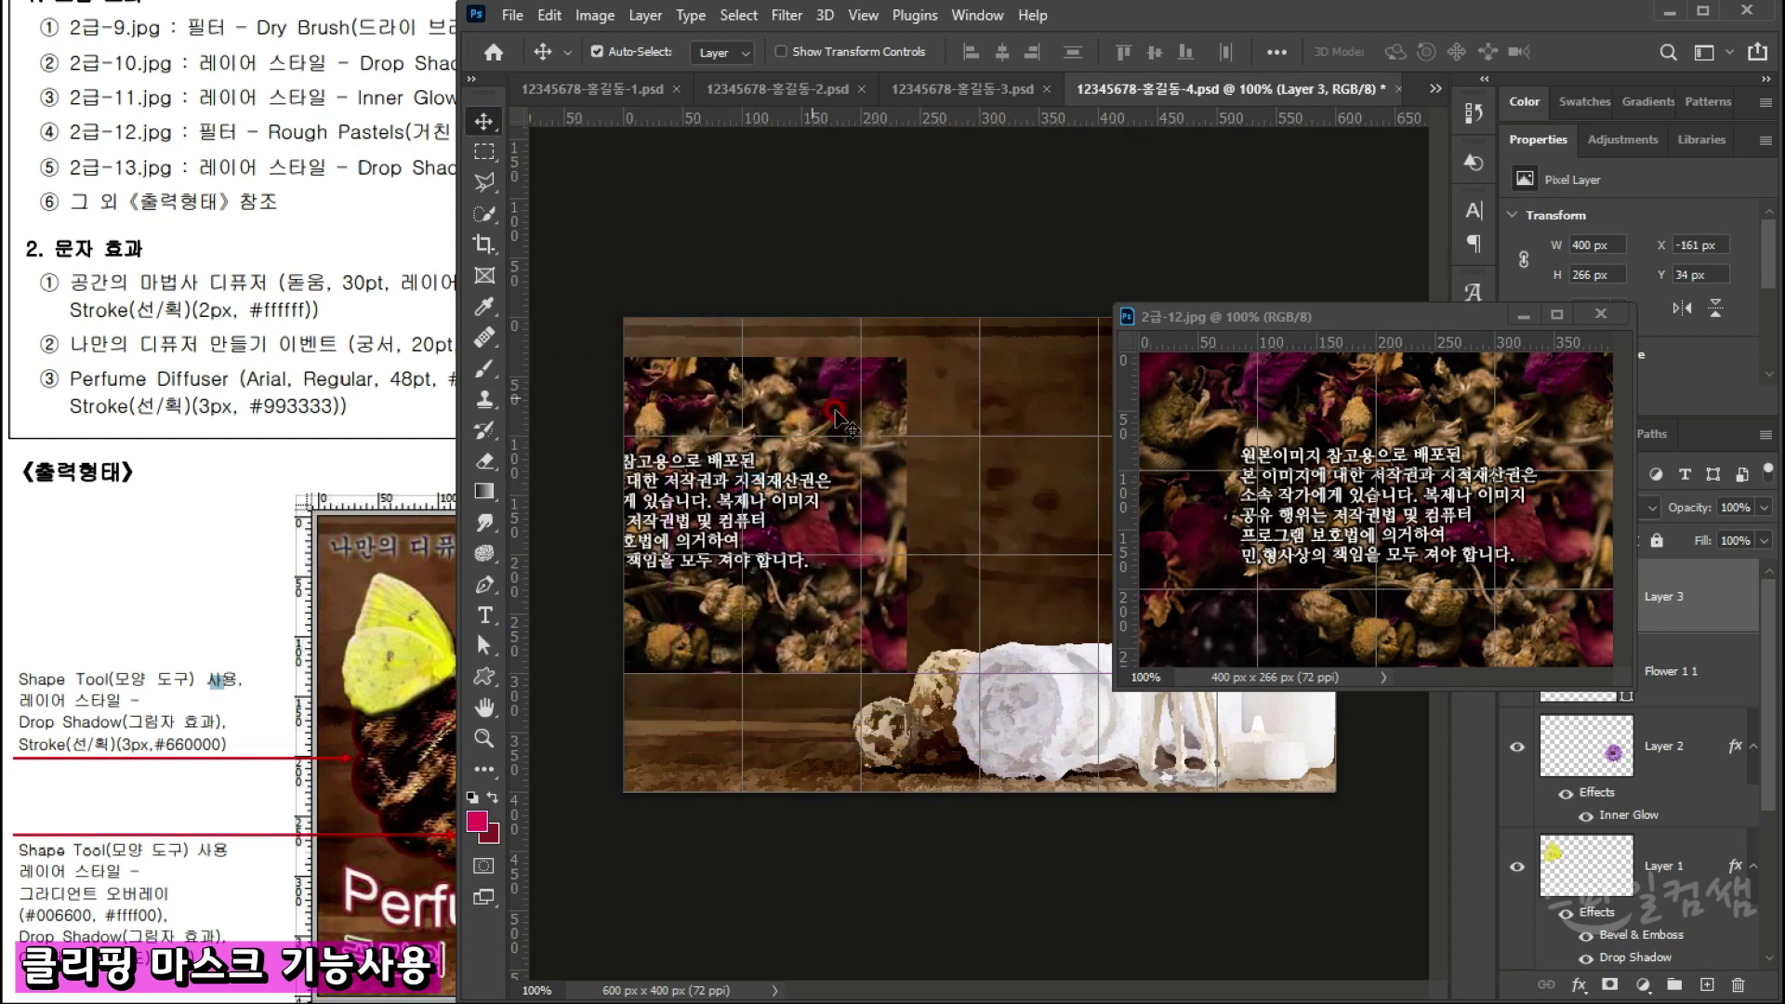
Step: Close the 2급-12.jpg document and shift the copied image to about X -120 px, Y 37 px over the flower shape
left_click(1390, 422)
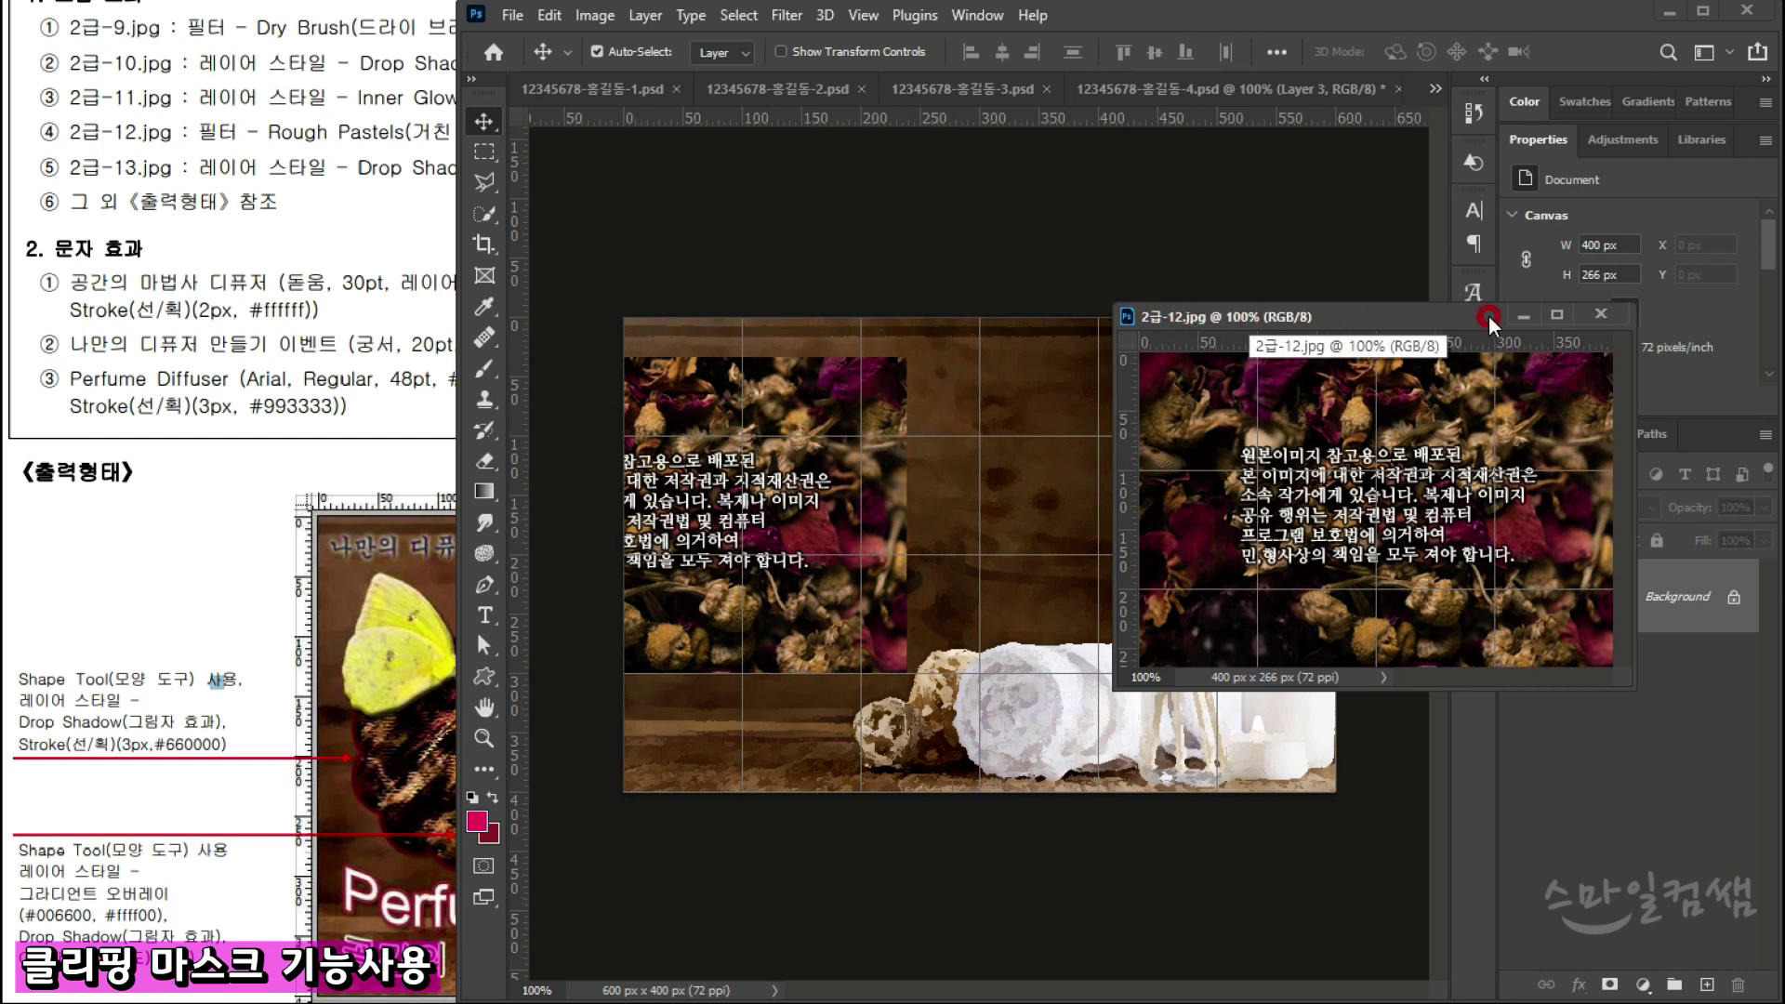
left_click(1599, 314)
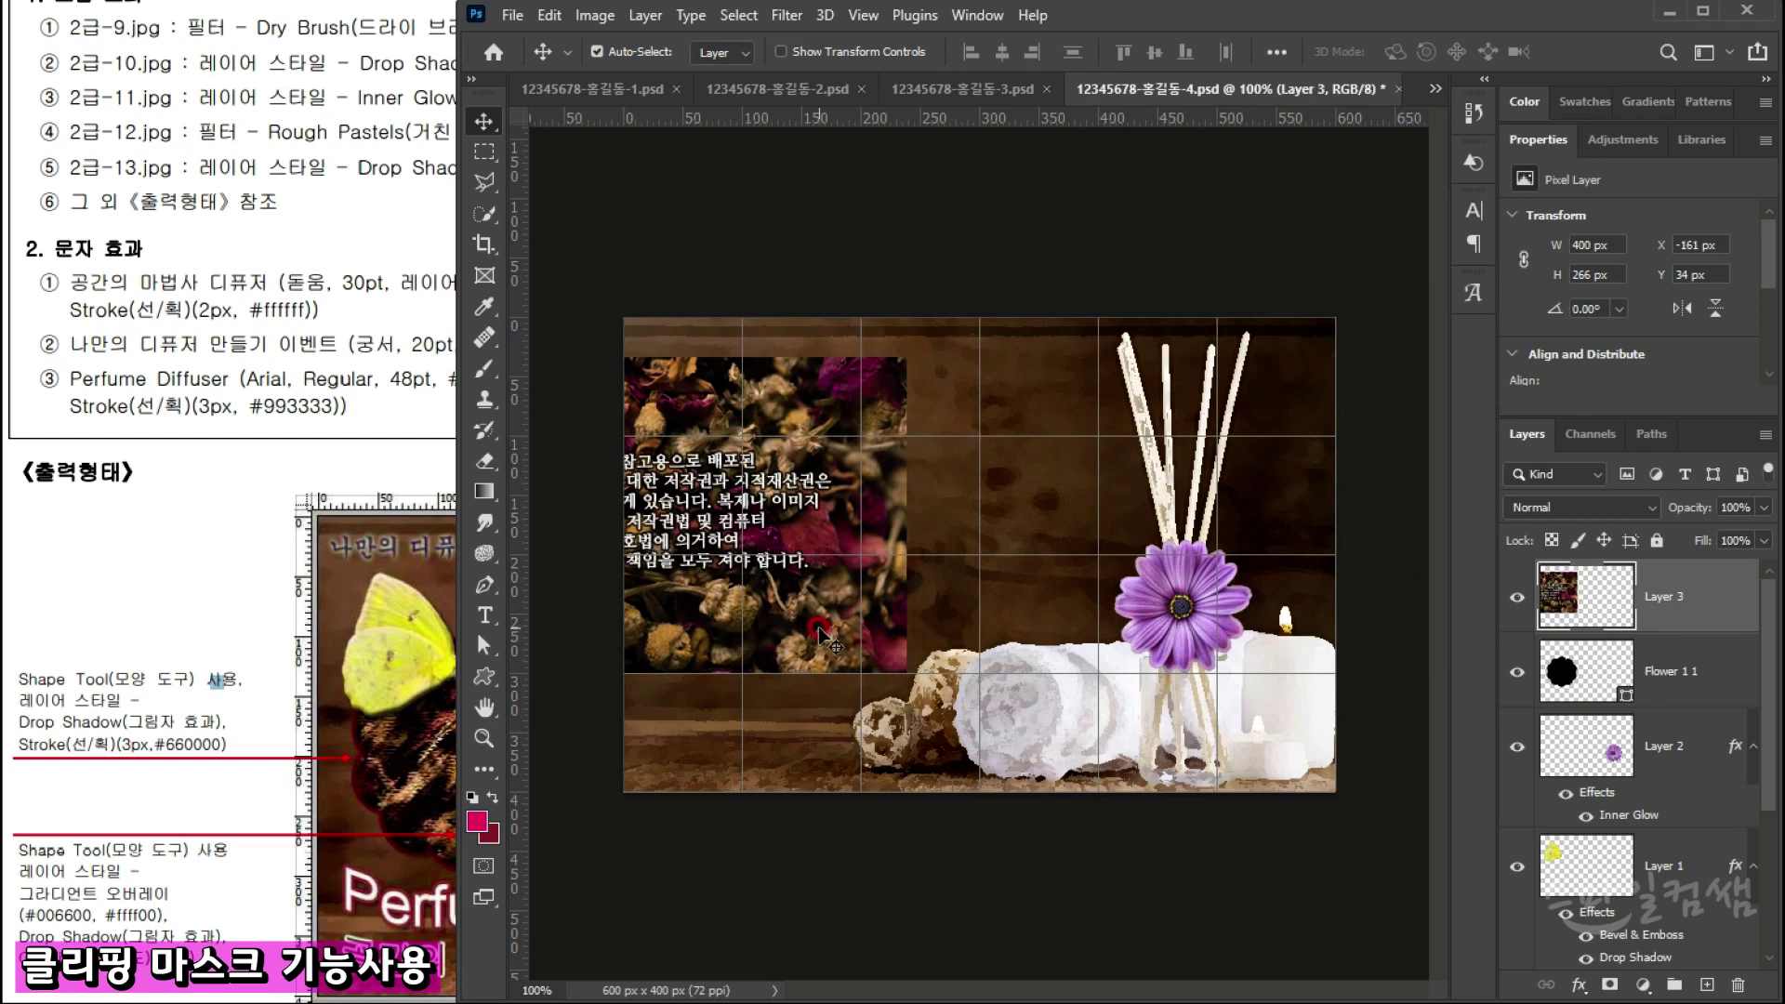
mouse_move(822, 634)
left_mouse_down()
mouse_move(647, 446)
mouse_move(800, 572)
mouse_move(853, 648)
mouse_move(826, 634)
left_mouse_up()
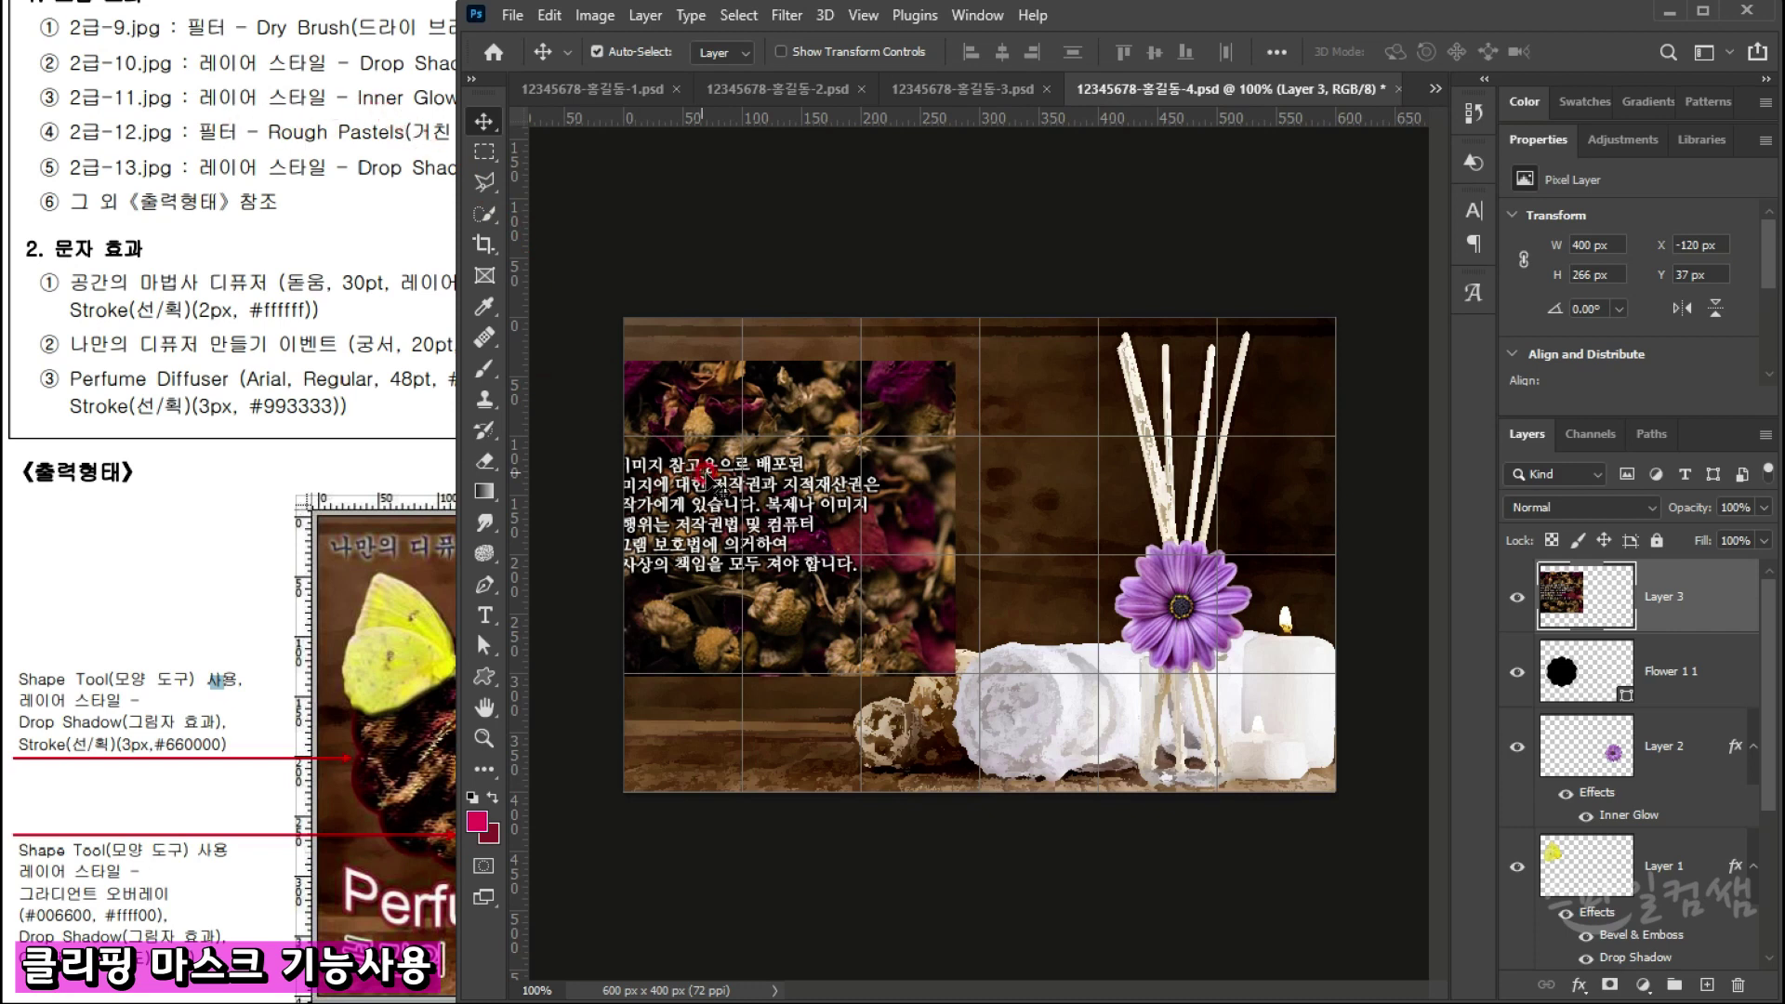
Step: Apply the Artistic Rough Pastels filter from the Filter Gallery to the dried-flower image layer
left_click(782, 16)
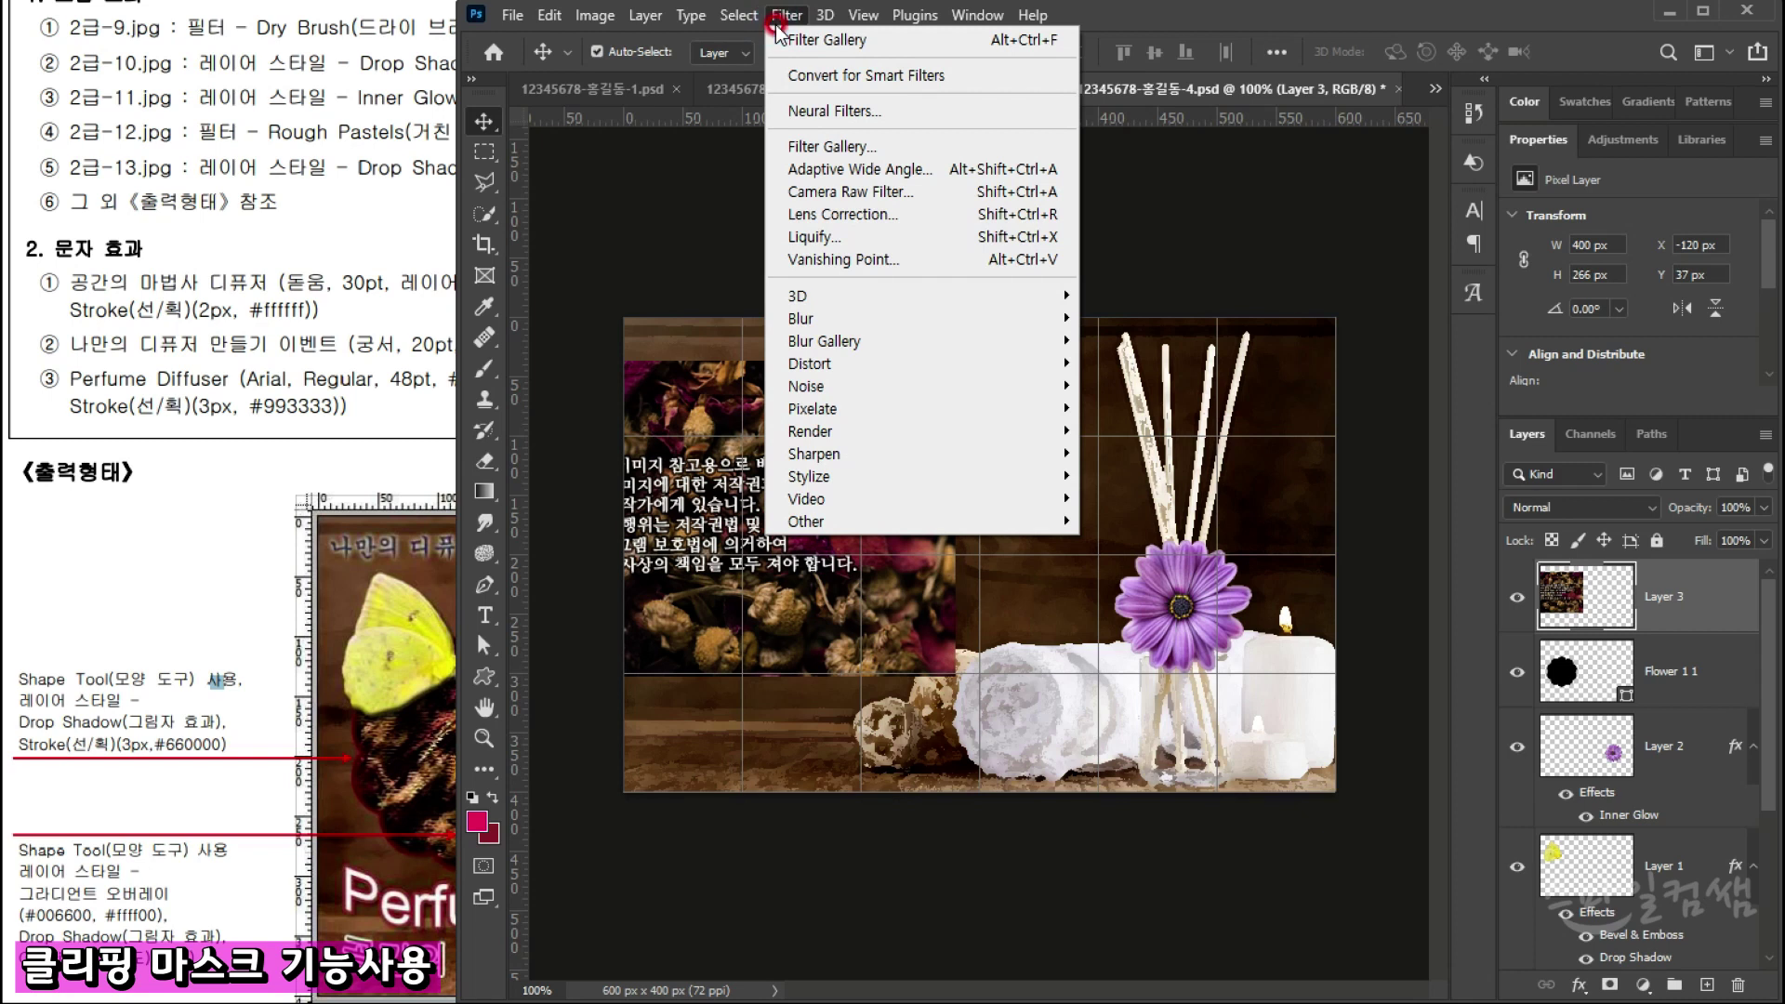
left_click(801, 144)
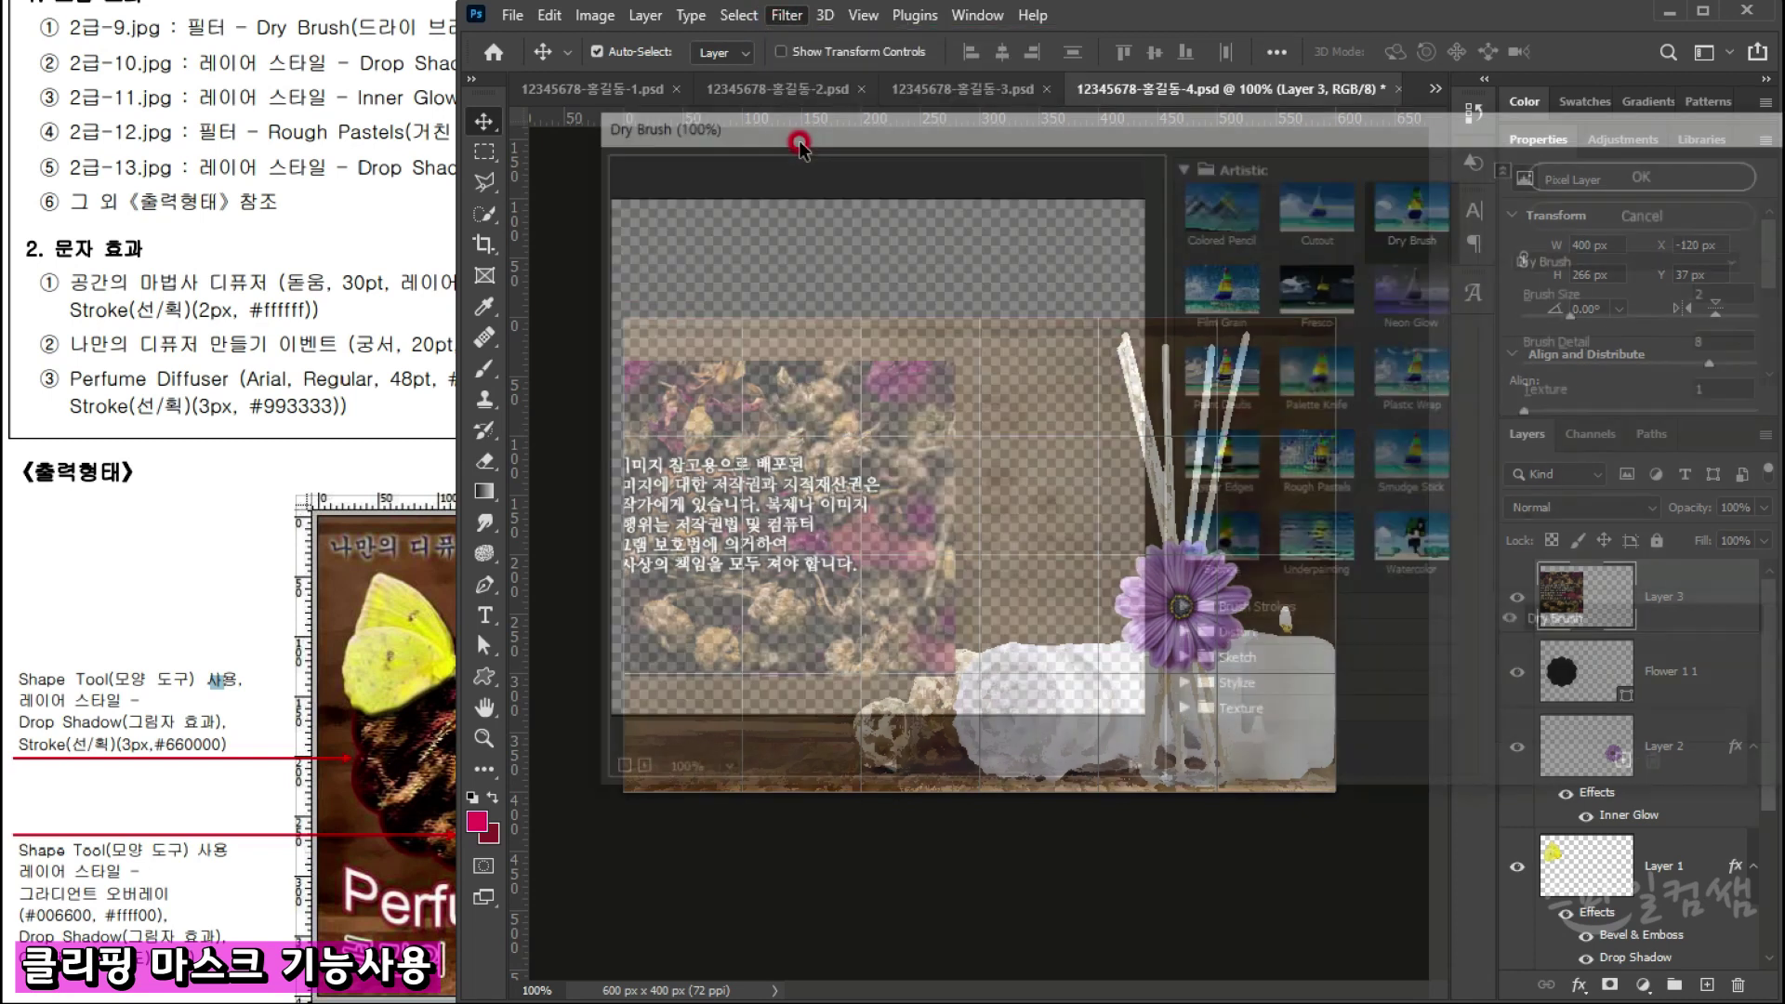
left_click(1186, 165)
left_click(1185, 164)
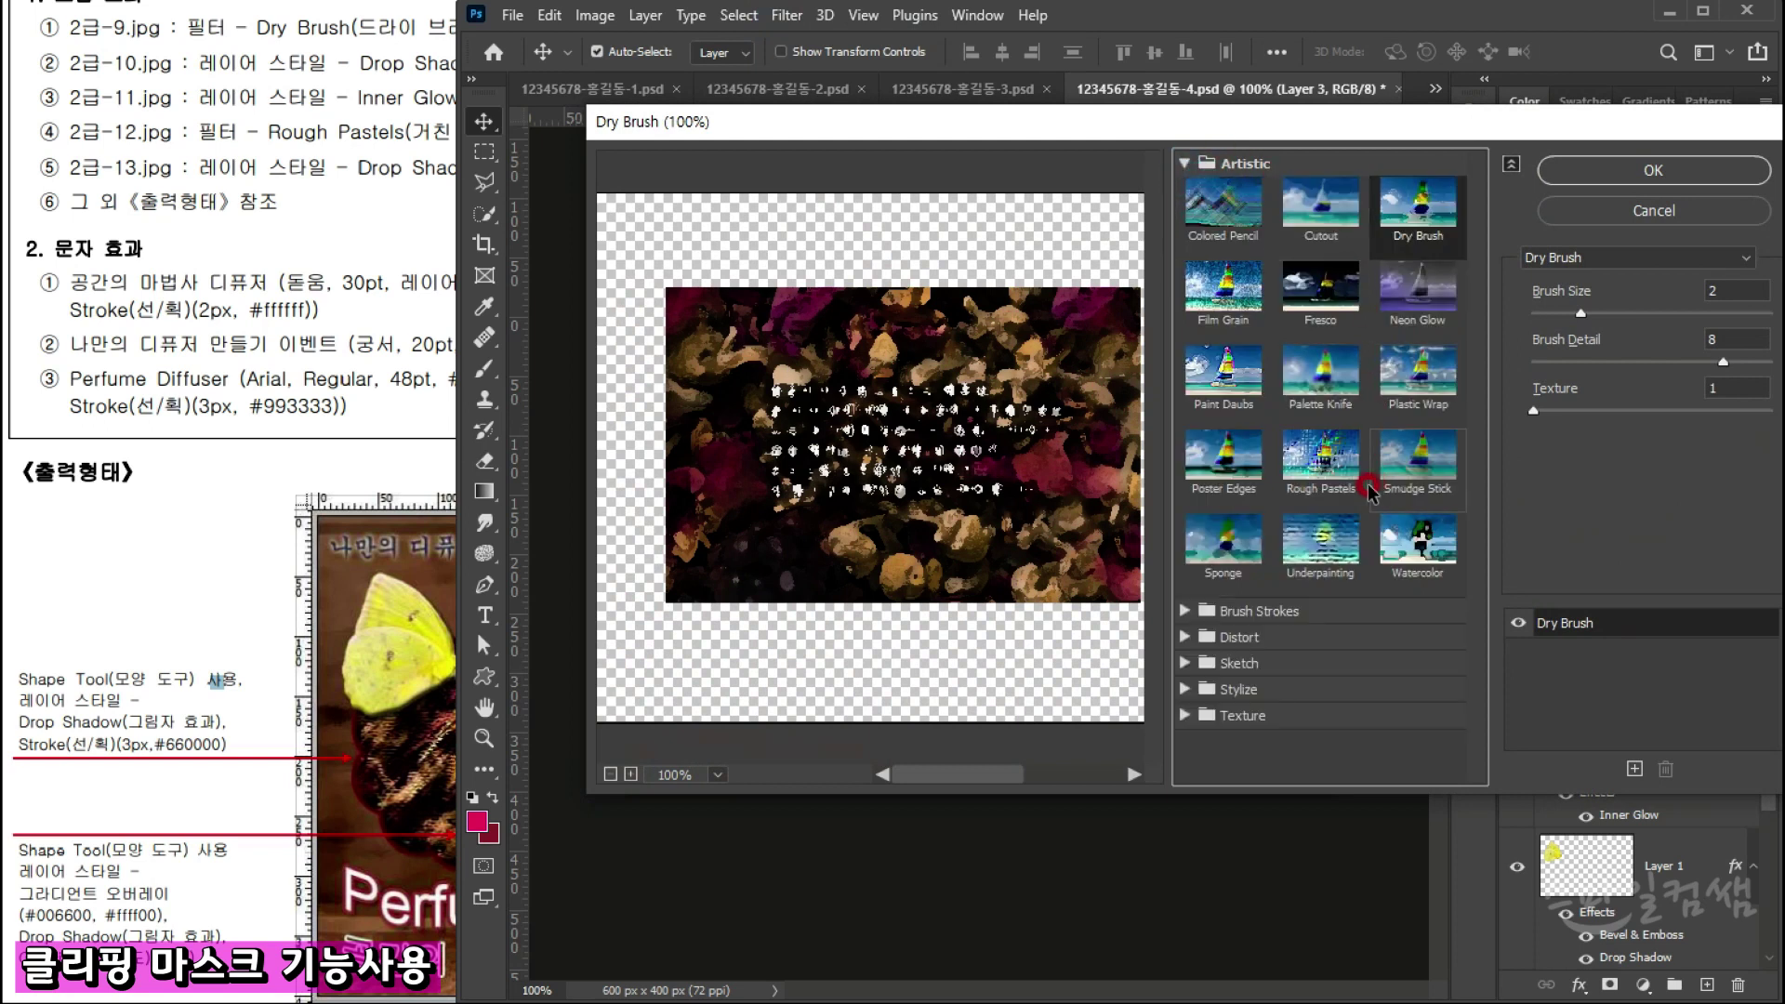
left_click(1306, 469)
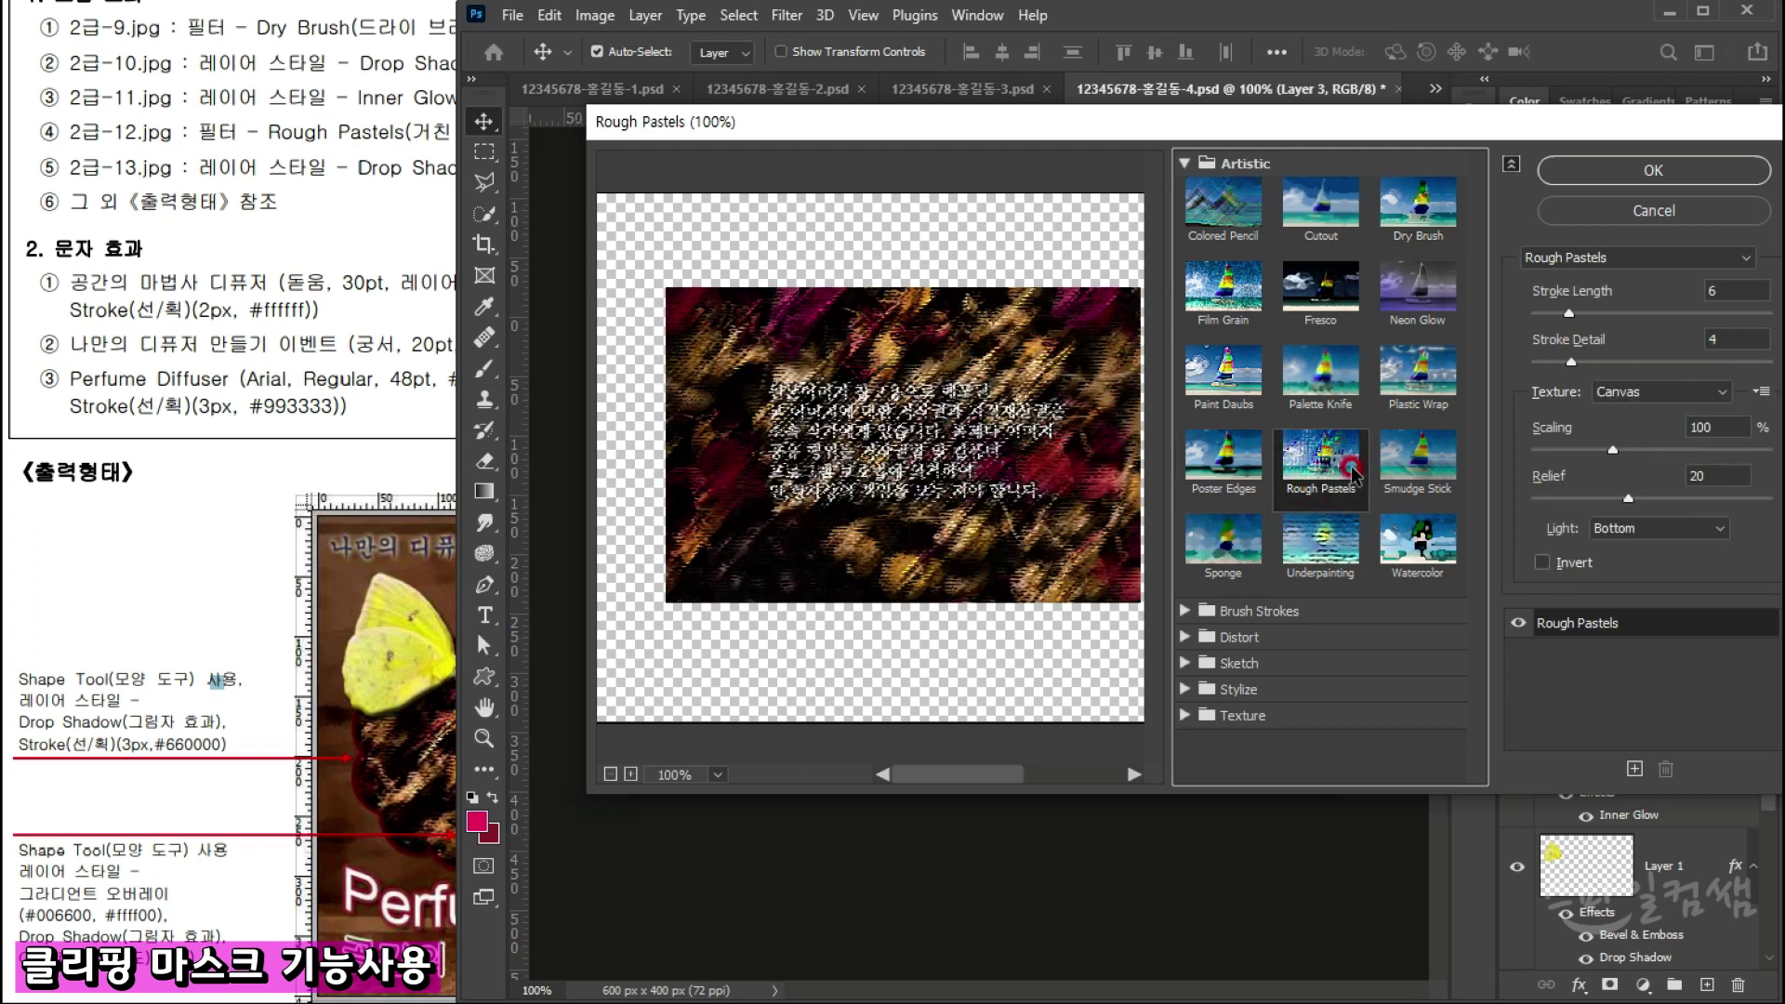
left_click(1691, 168)
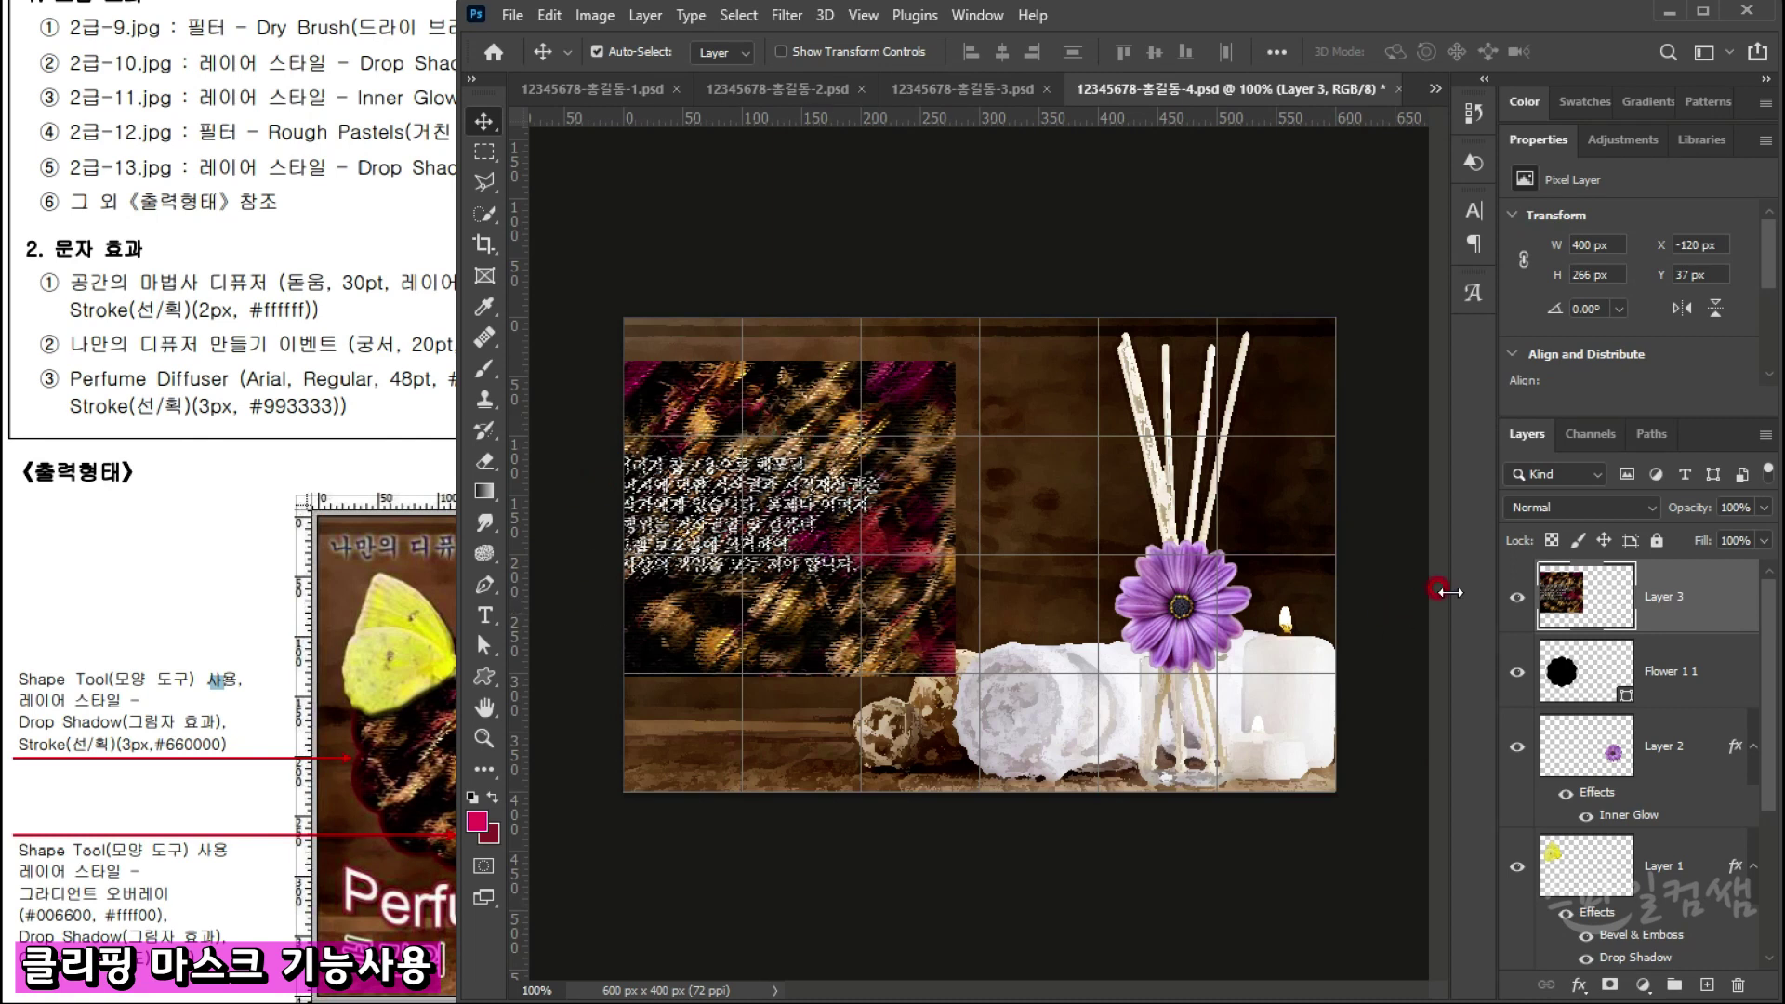
Step: Check that the filtered image layer sits directly above the flower shape layer, and keep the image layer selected
left_click(1516, 598)
left_click(1517, 600)
left_click(1576, 693)
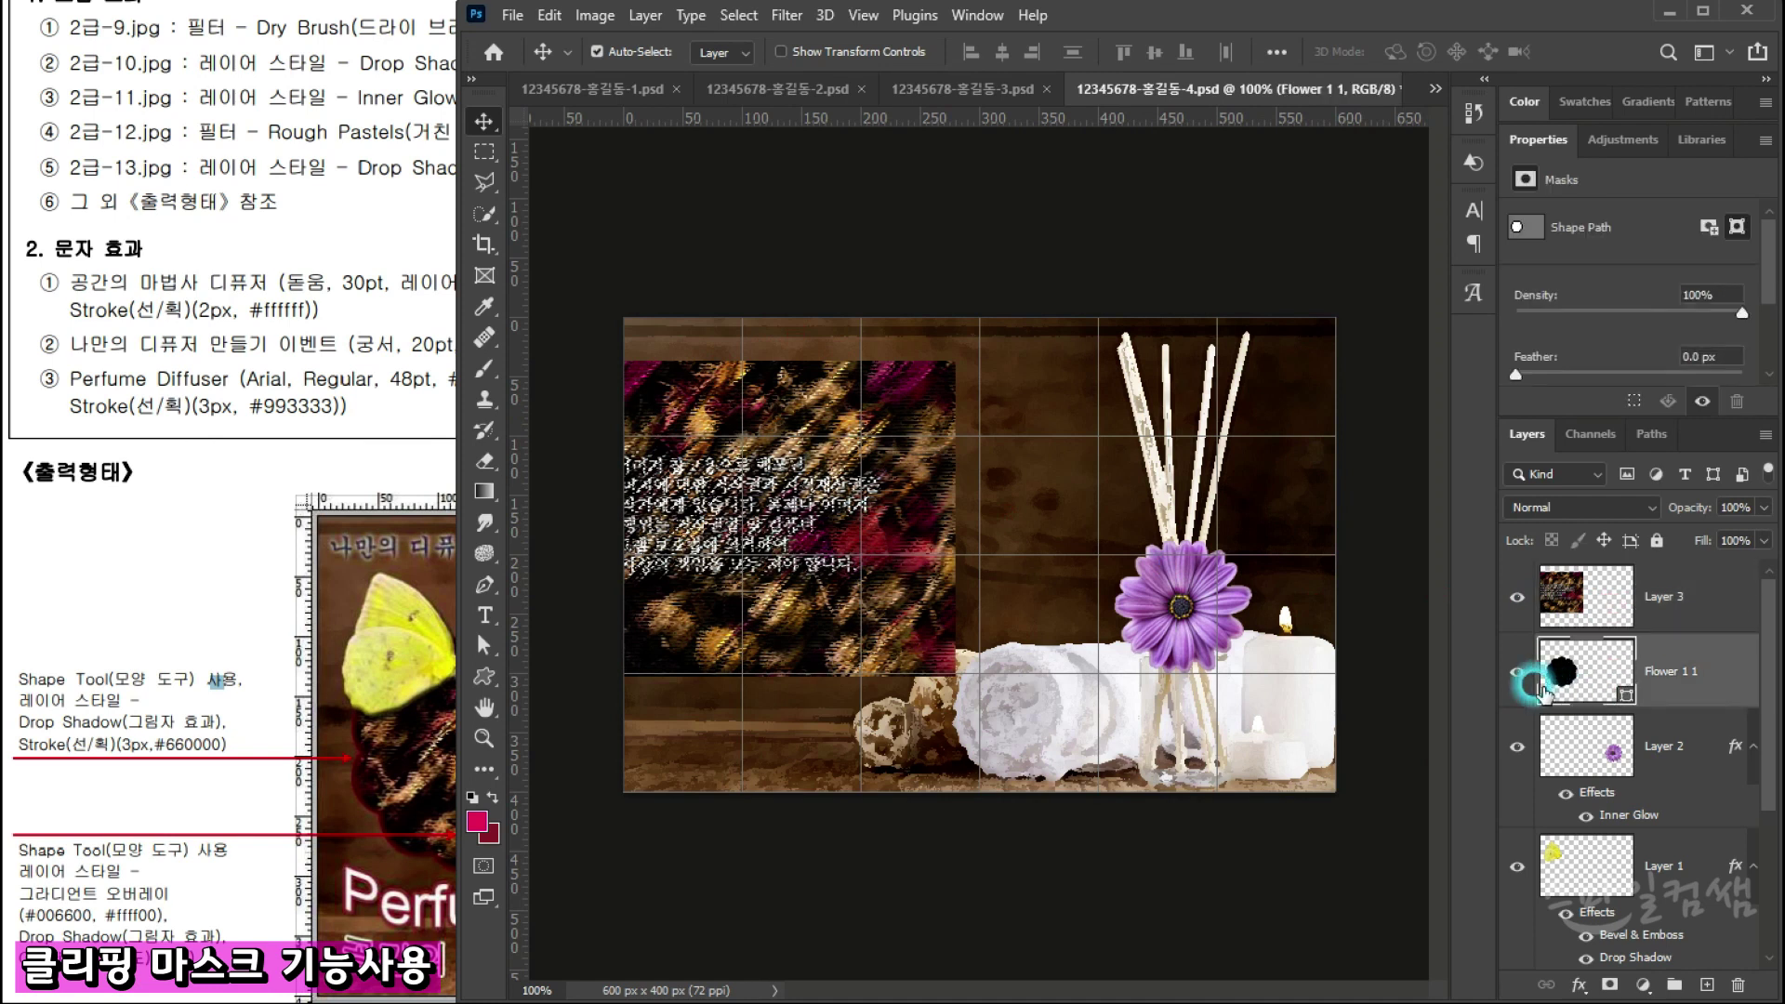
left_click_drag(1545, 683, 1562, 683)
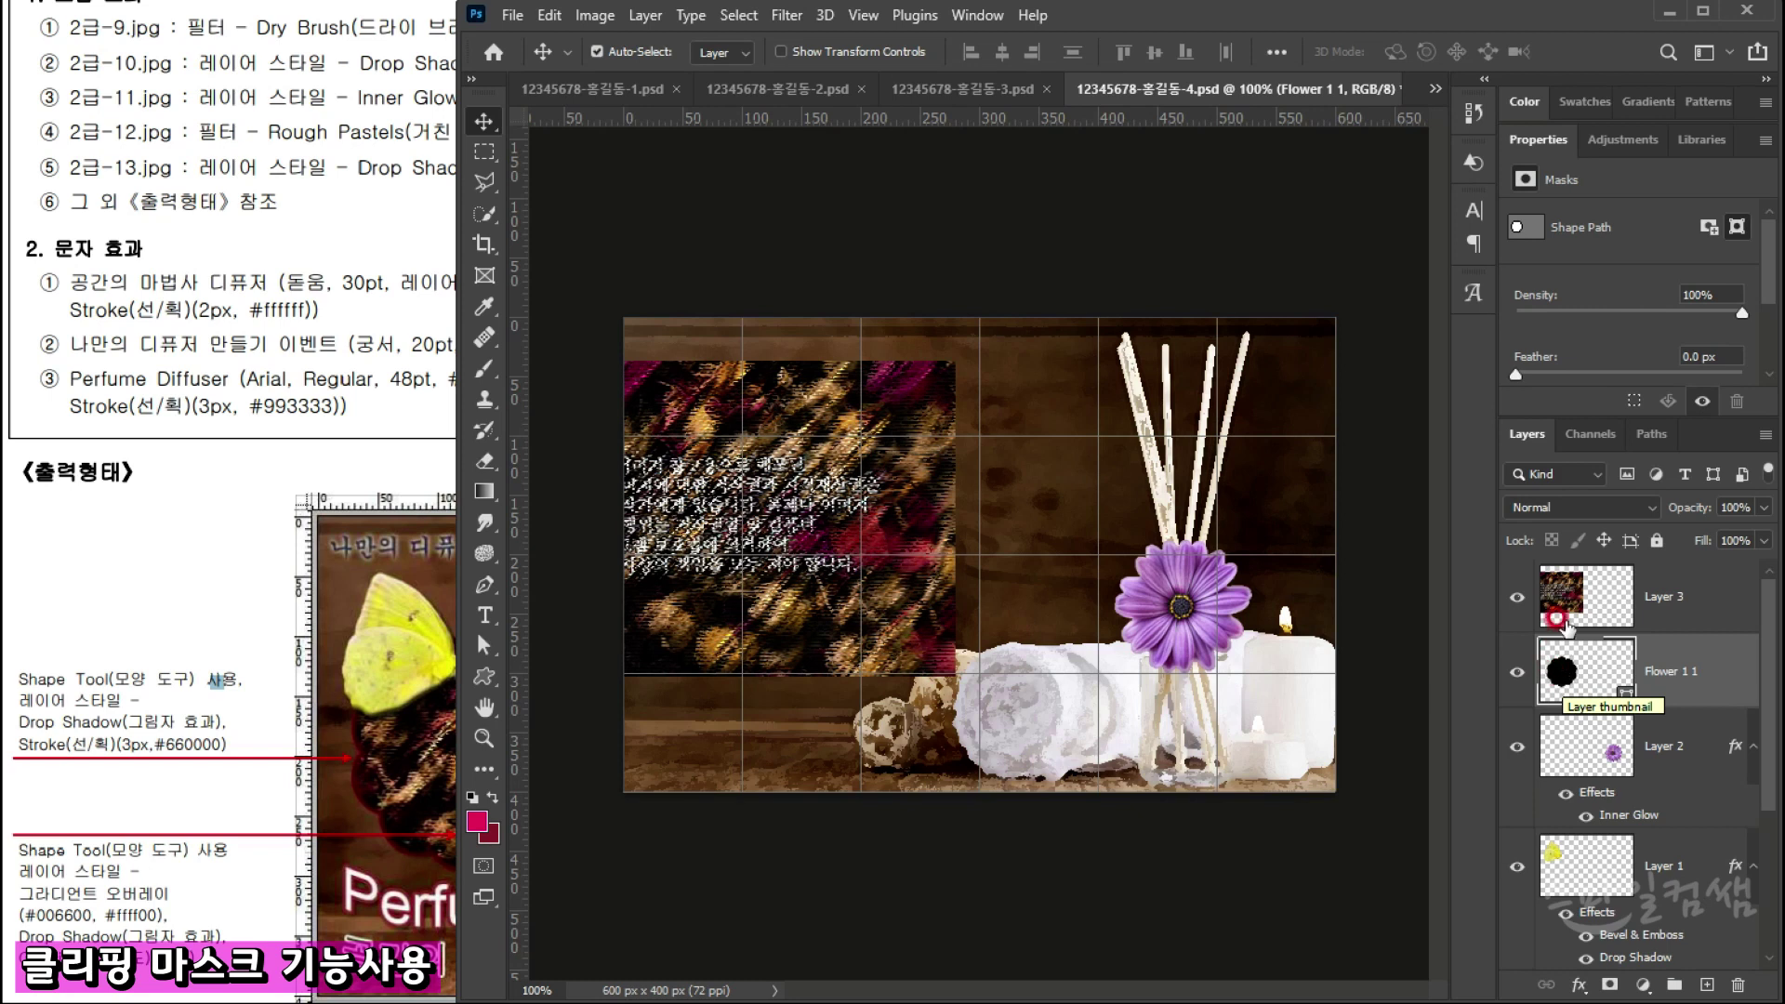
left_click(1578, 576)
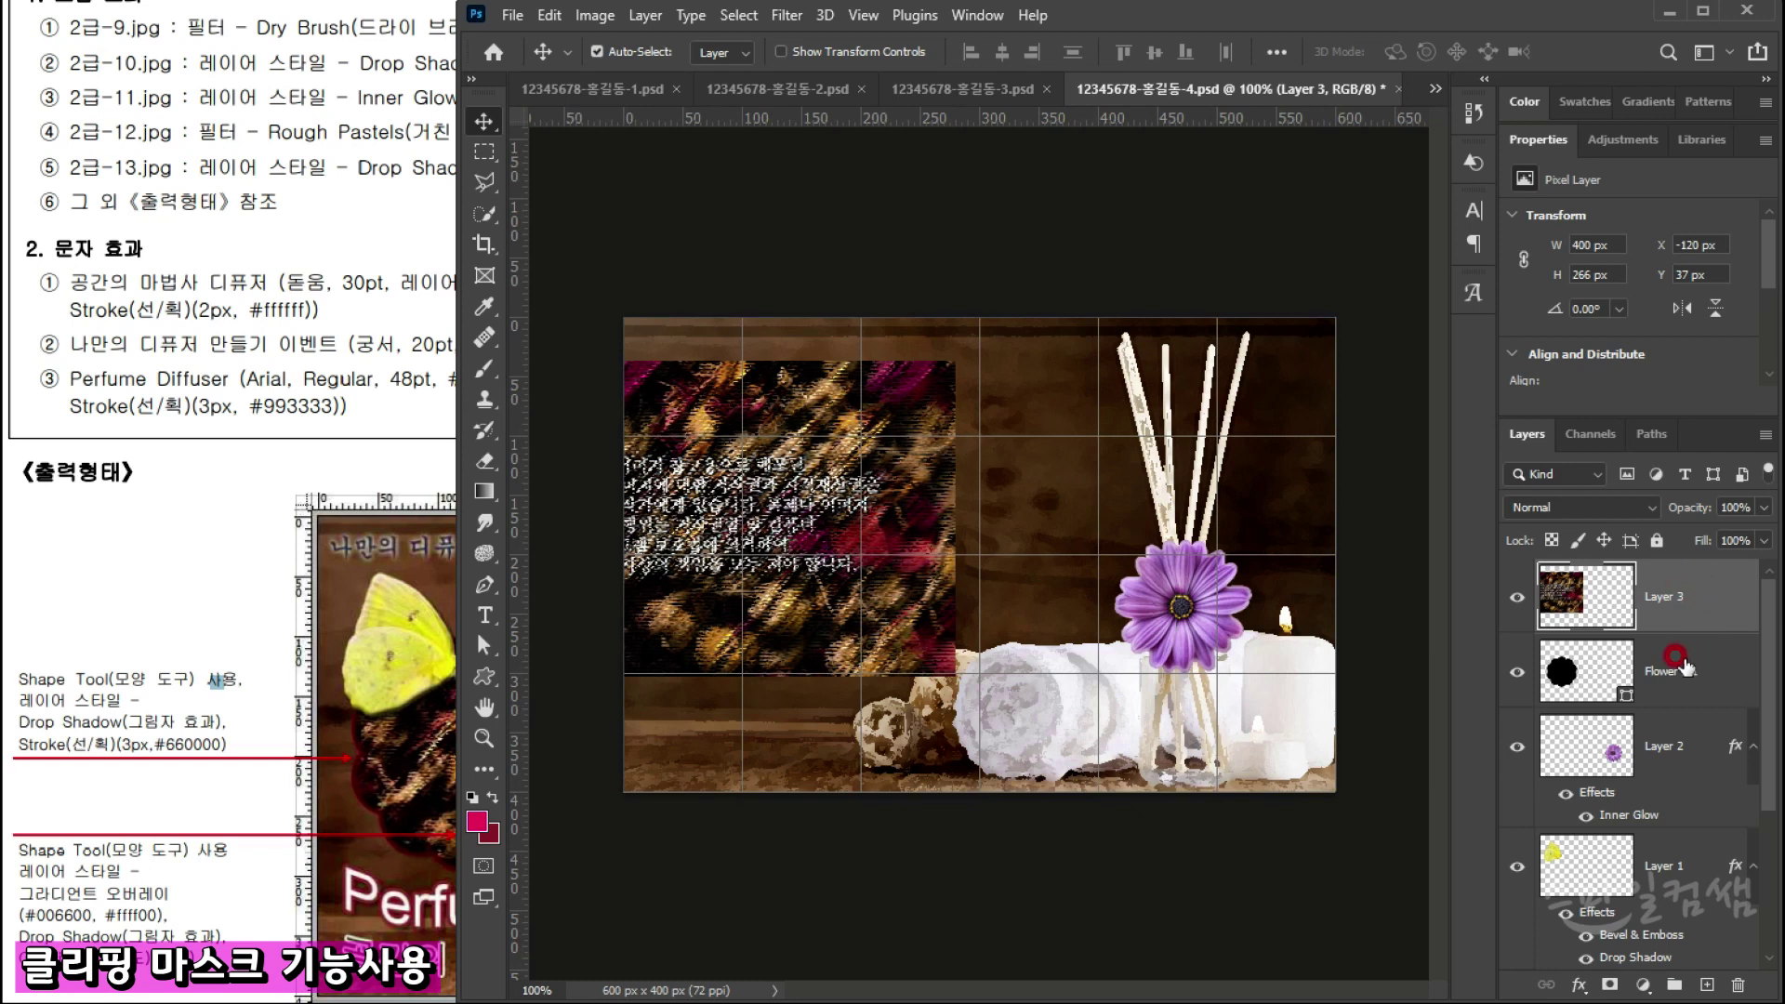
left_click(1710, 598)
Step: Create a clipping mask so the filtered dried-flower image is confined to the flower shape
right_click(1664, 616)
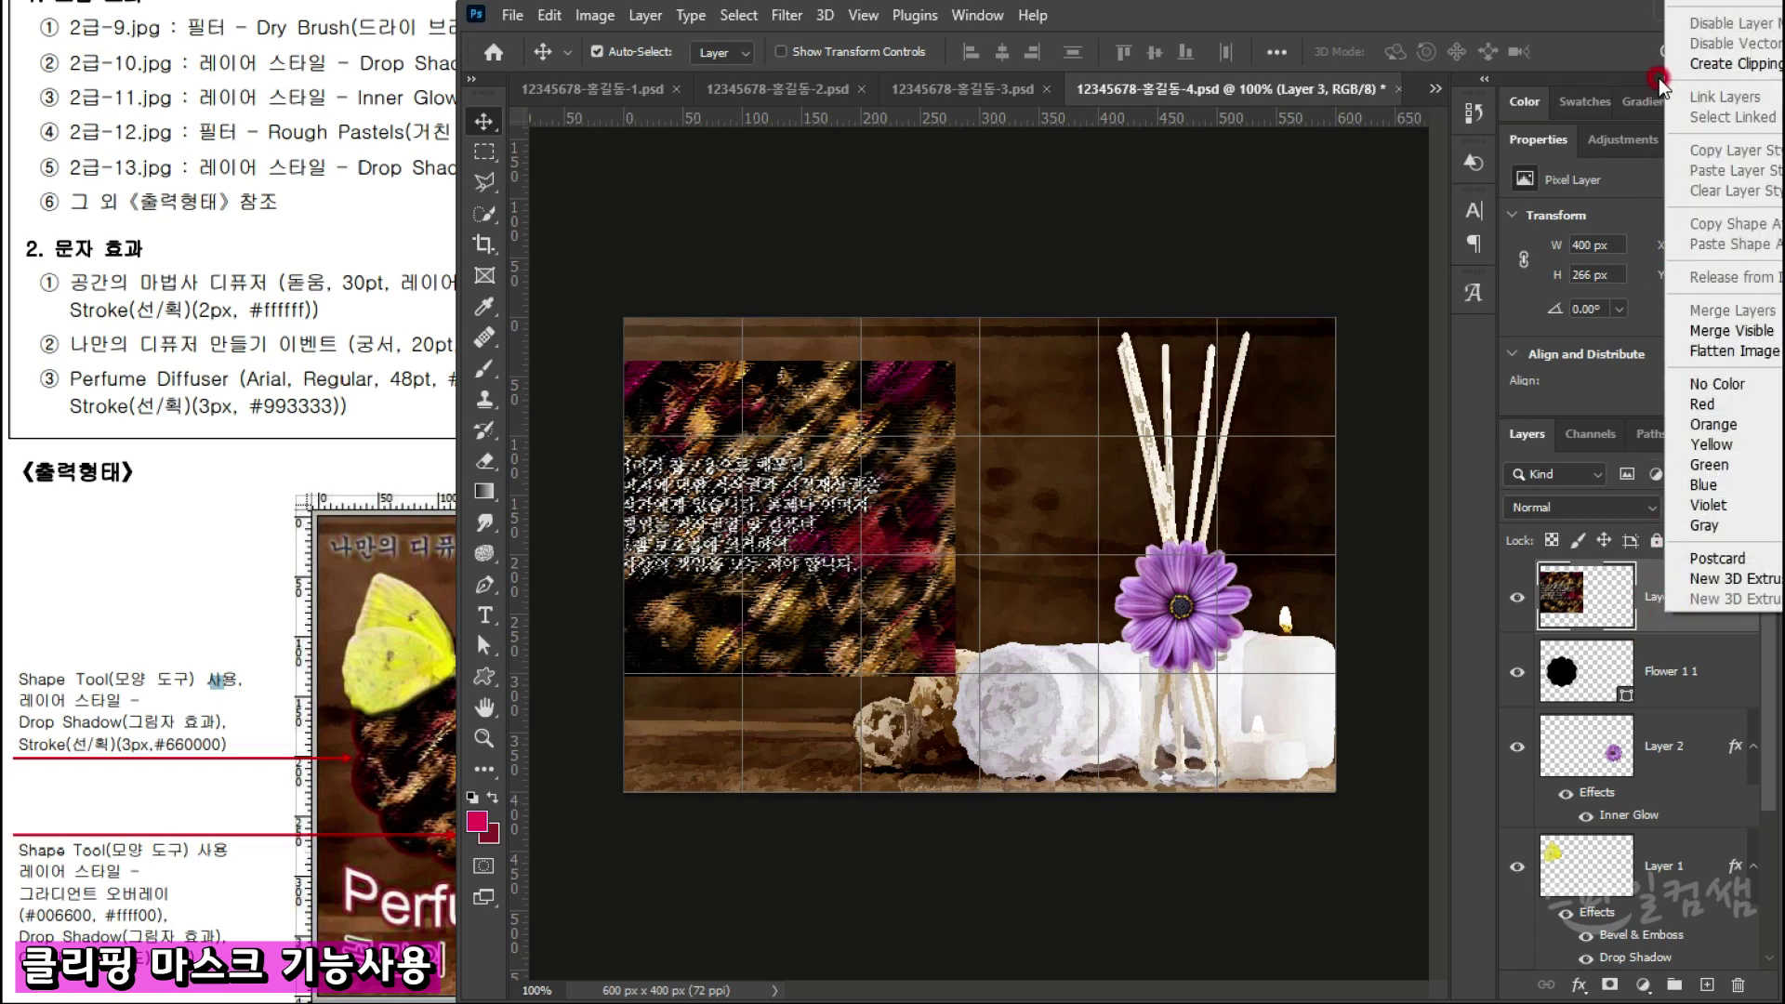
right_click(1648, 629)
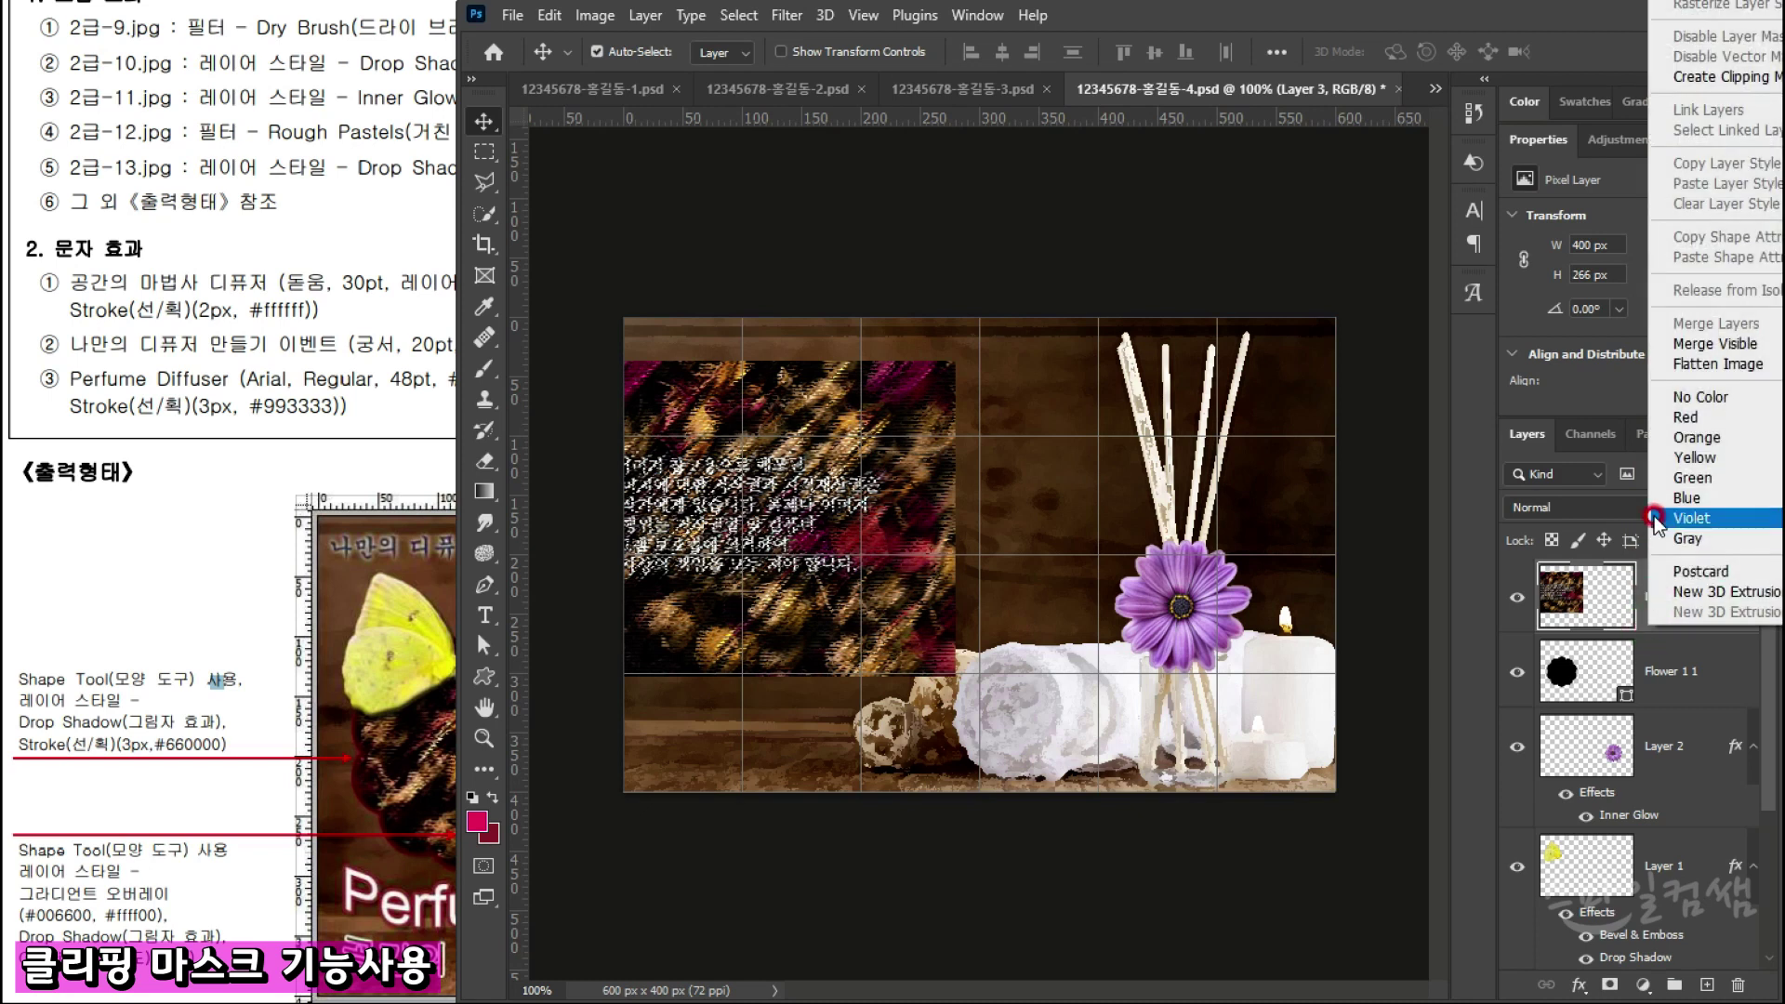
left_click(1671, 78)
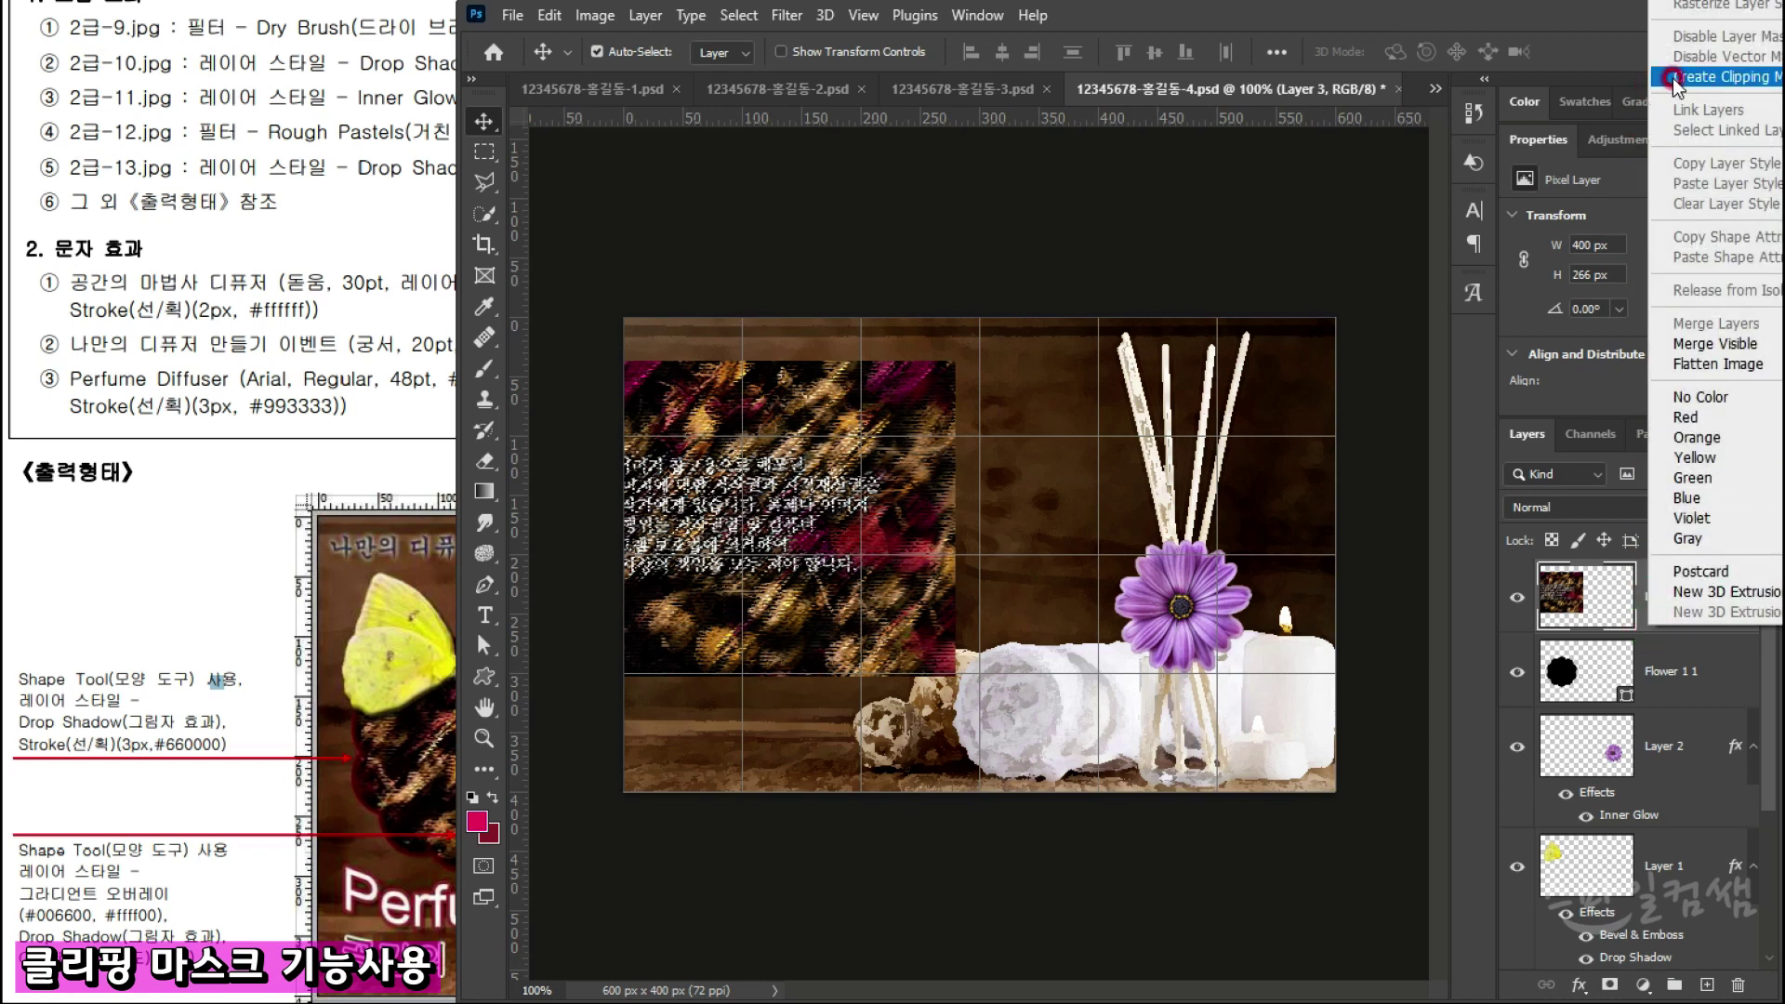
left_click(1641, 630)
Step: Release the clipping mask between the dried-flower image layer and the flower shape layer
left_click(1687, 619)
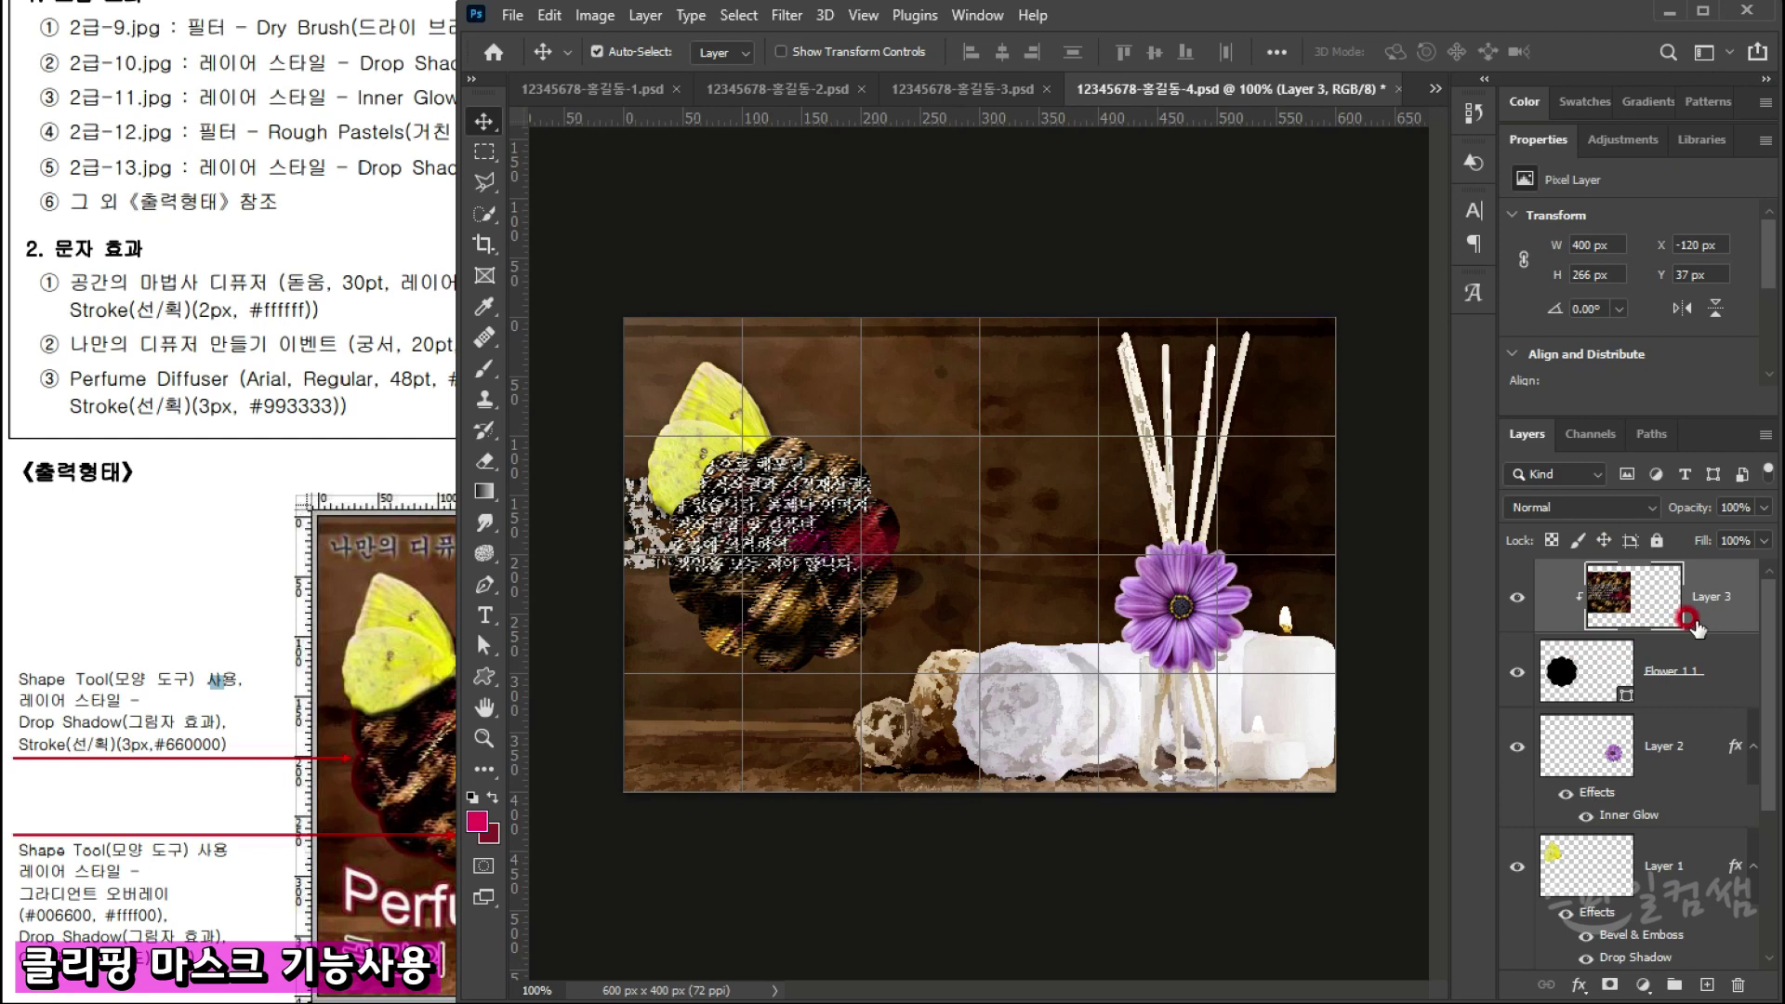
right_click(1694, 624)
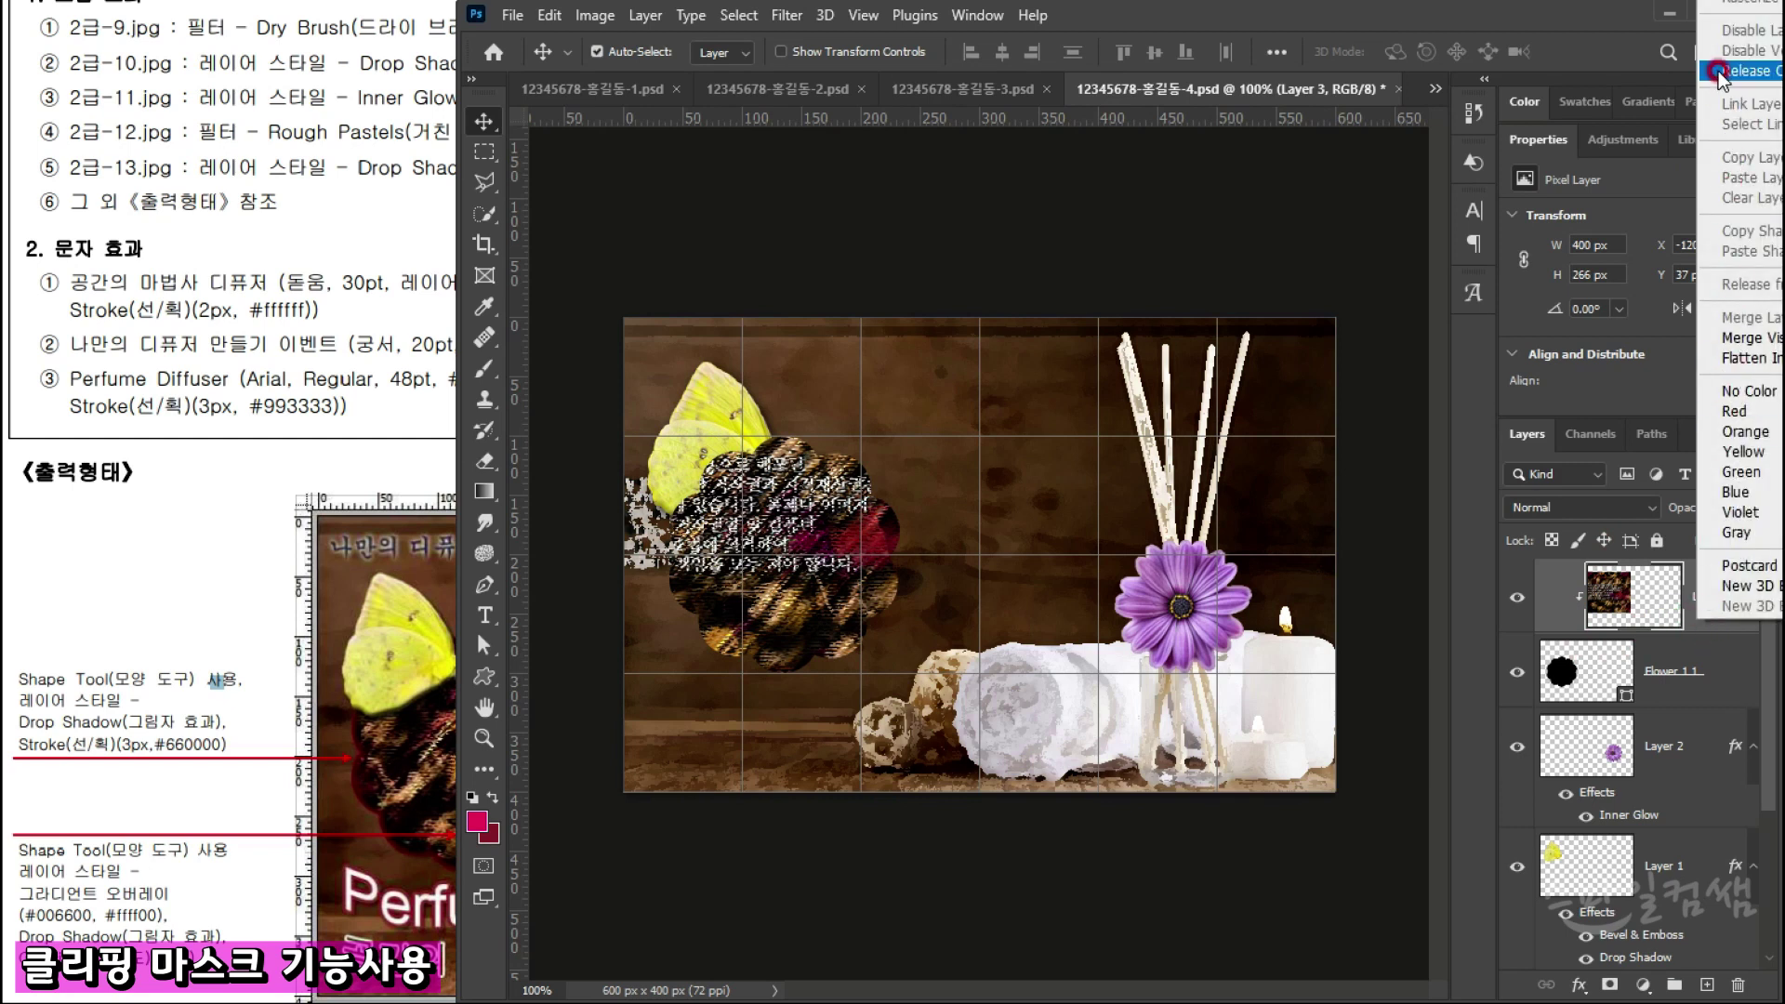
left_click(1718, 78)
Step: Clip the dried-flower image layer to the flower shape layer again
right_click(1679, 591)
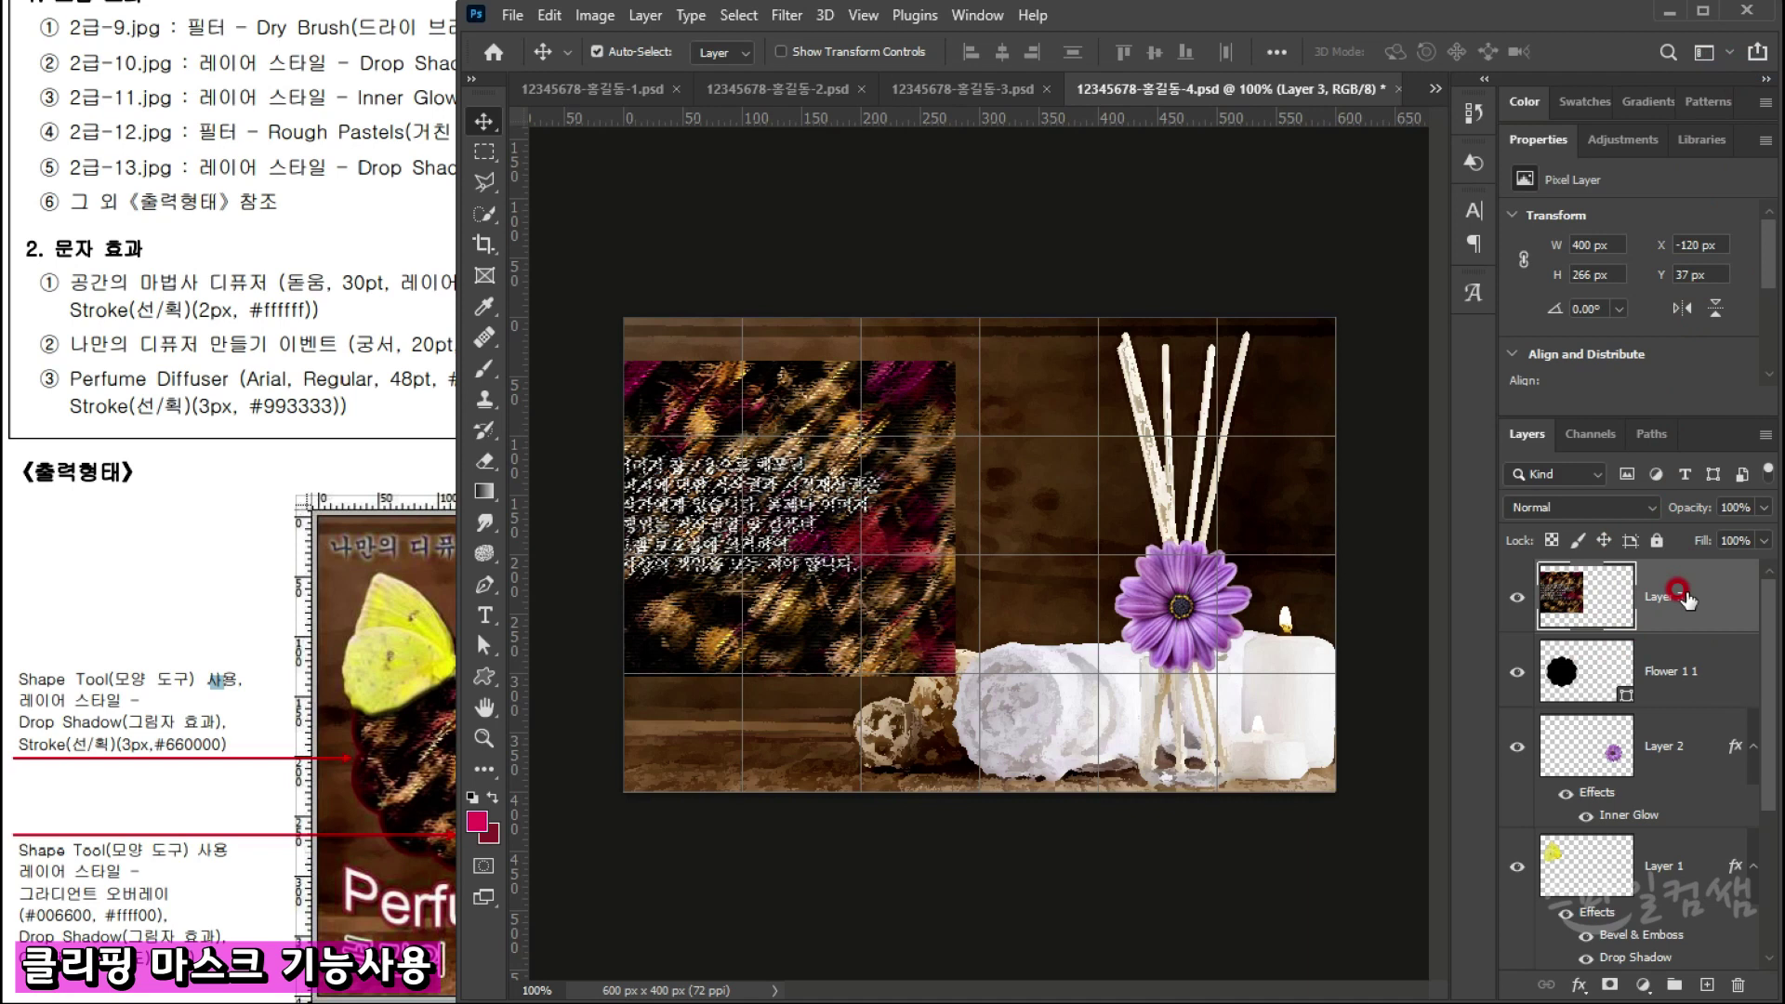
left_click(645, 15)
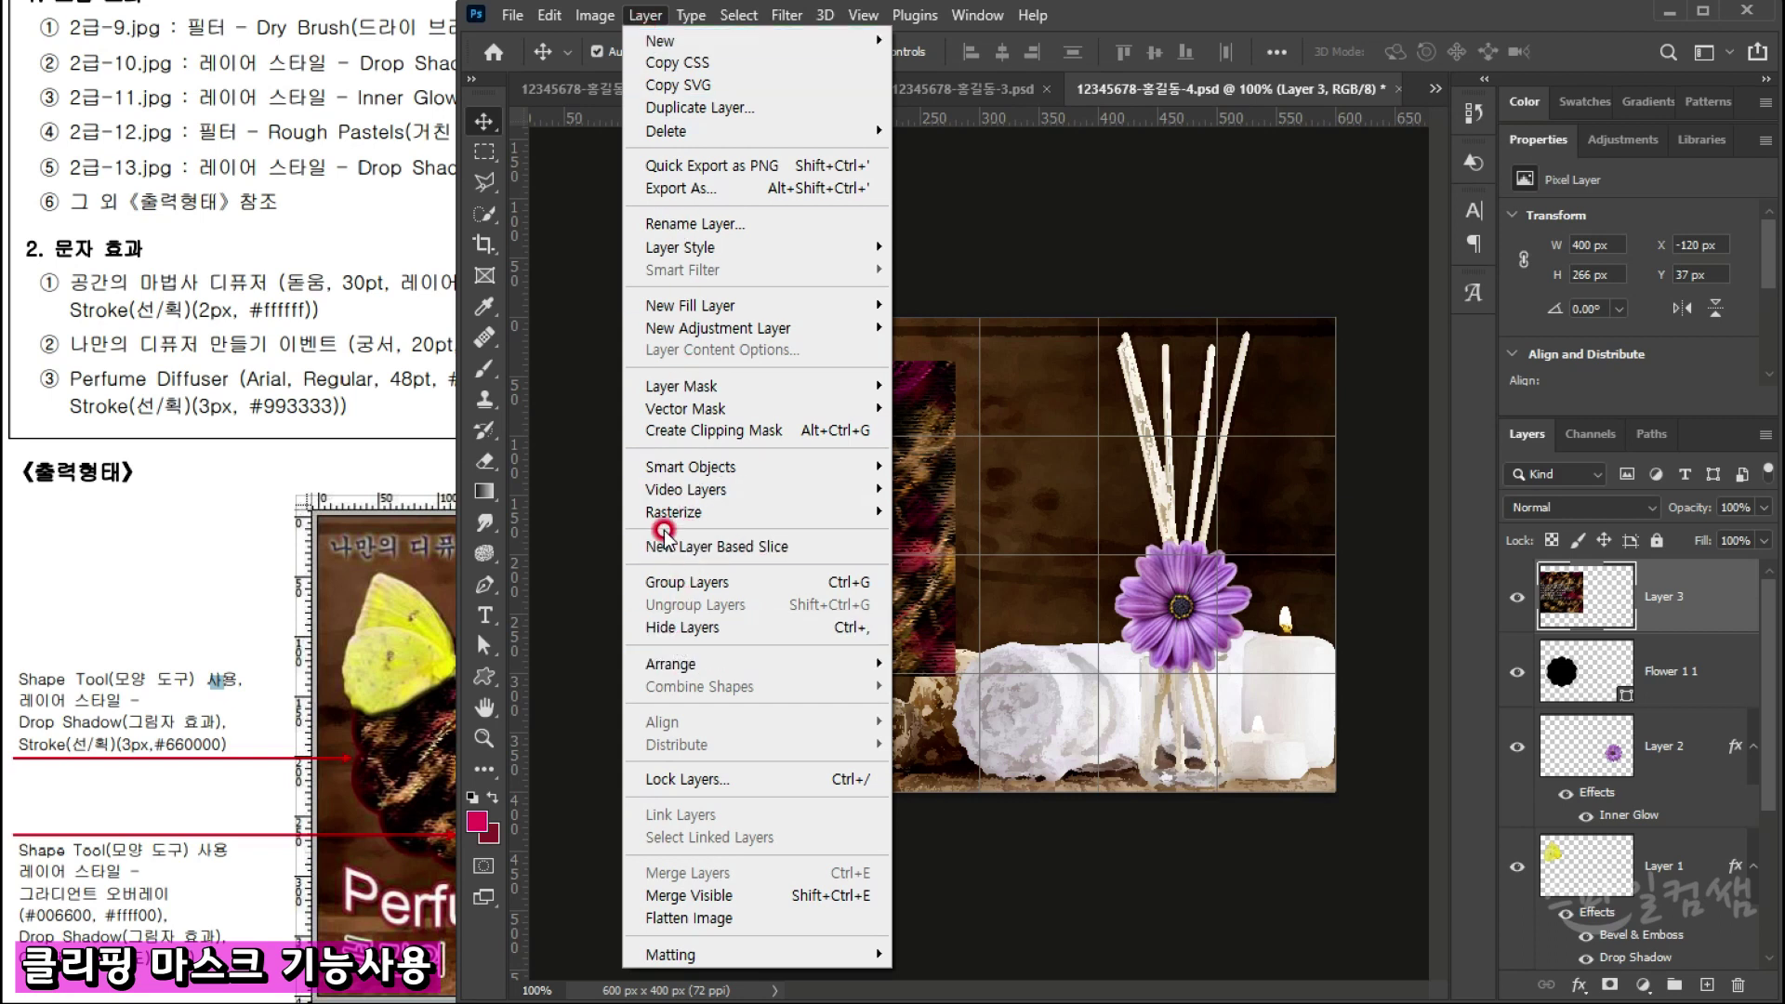
left_click(674, 432)
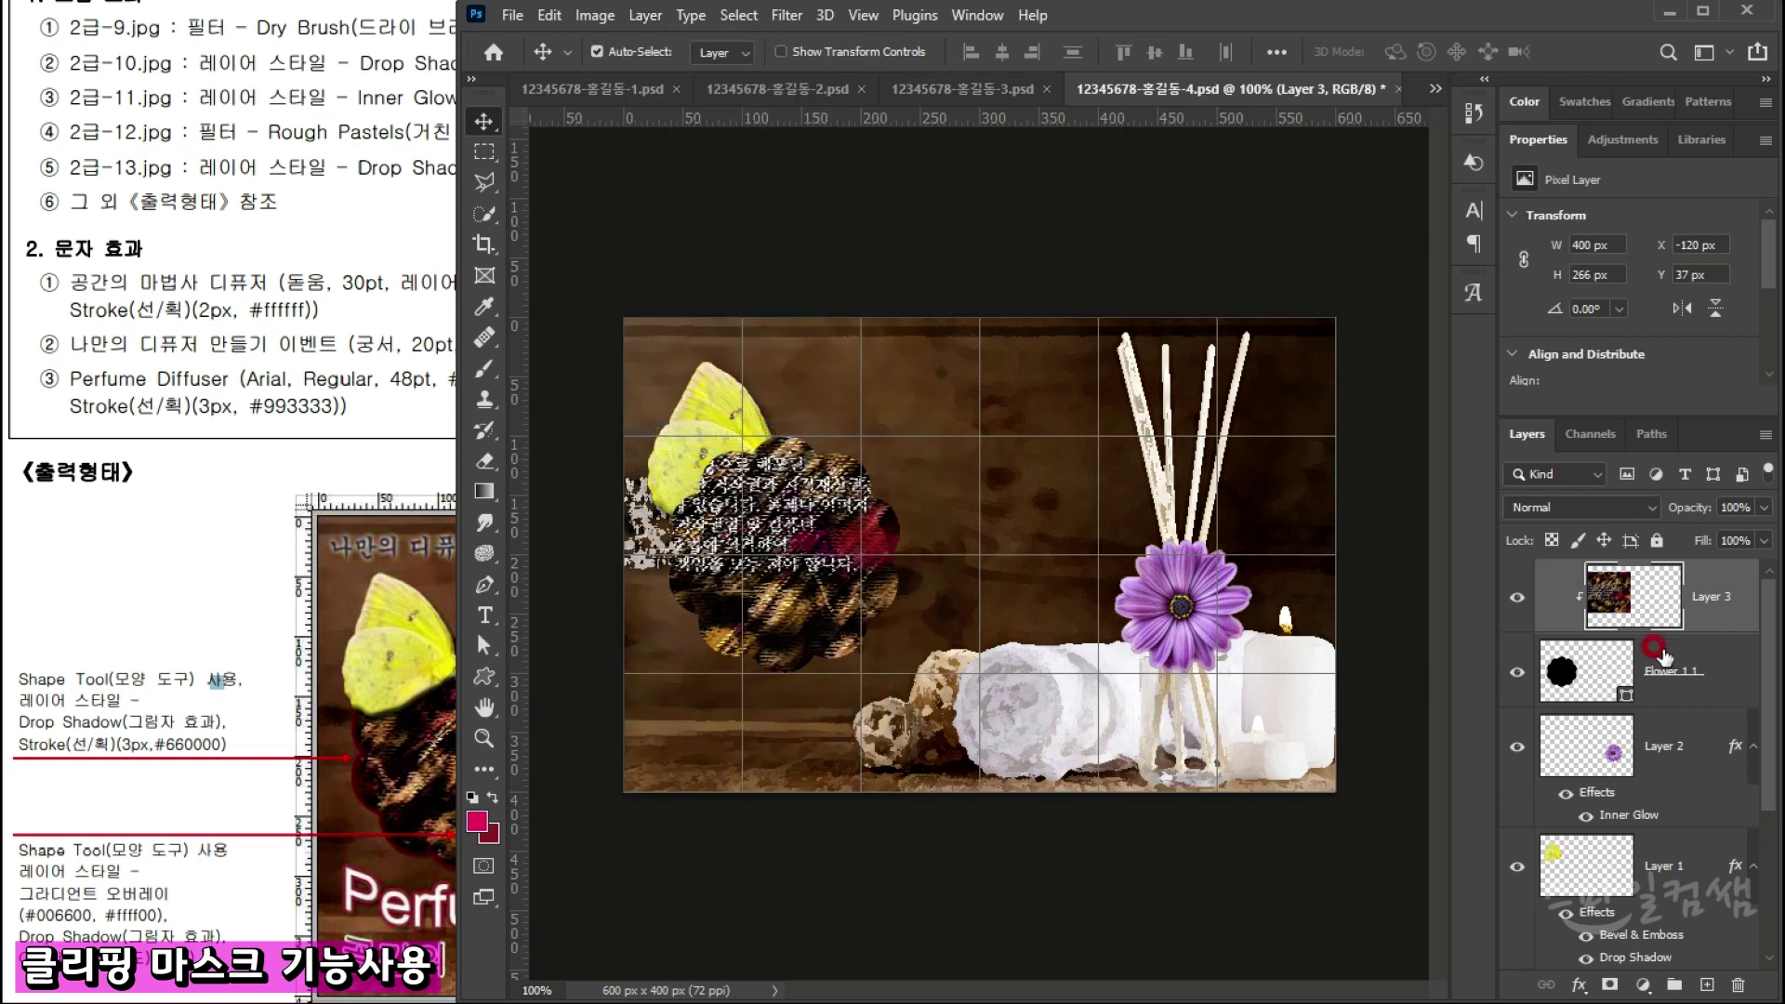
Step: Release the image layer's clipping mask again and check that it sits directly above the flower shape layer
left_click(651, 23)
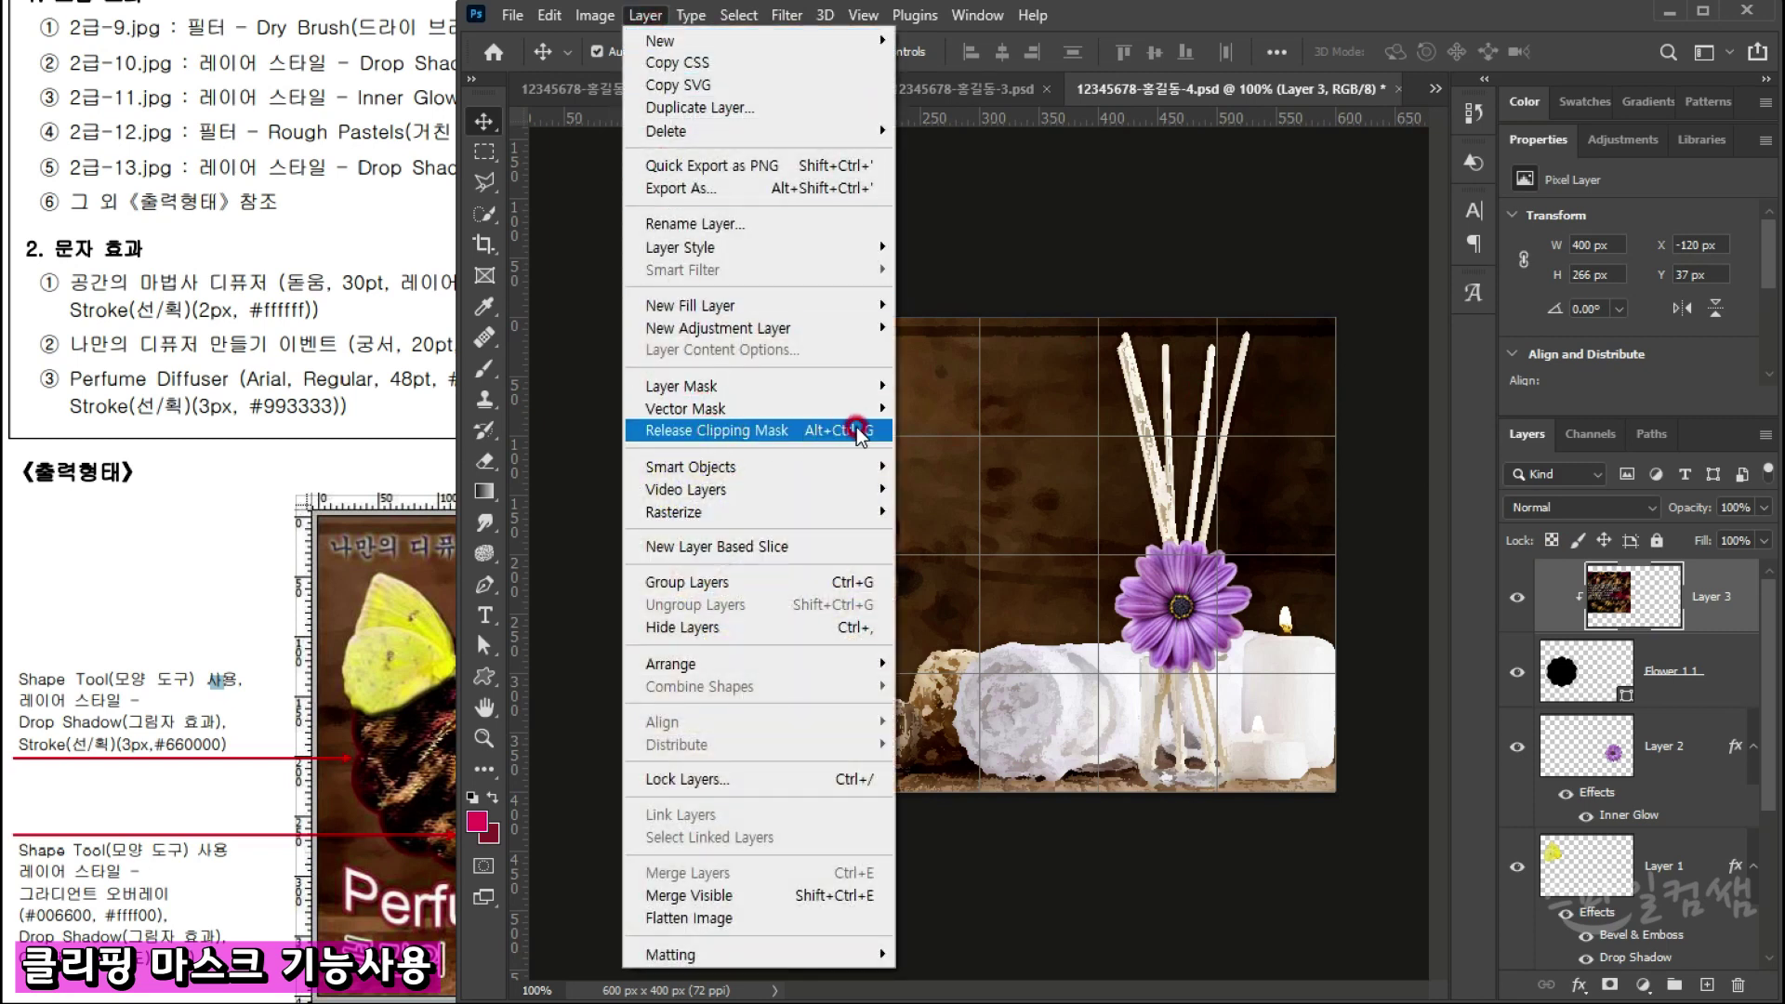
left_click(700, 430)
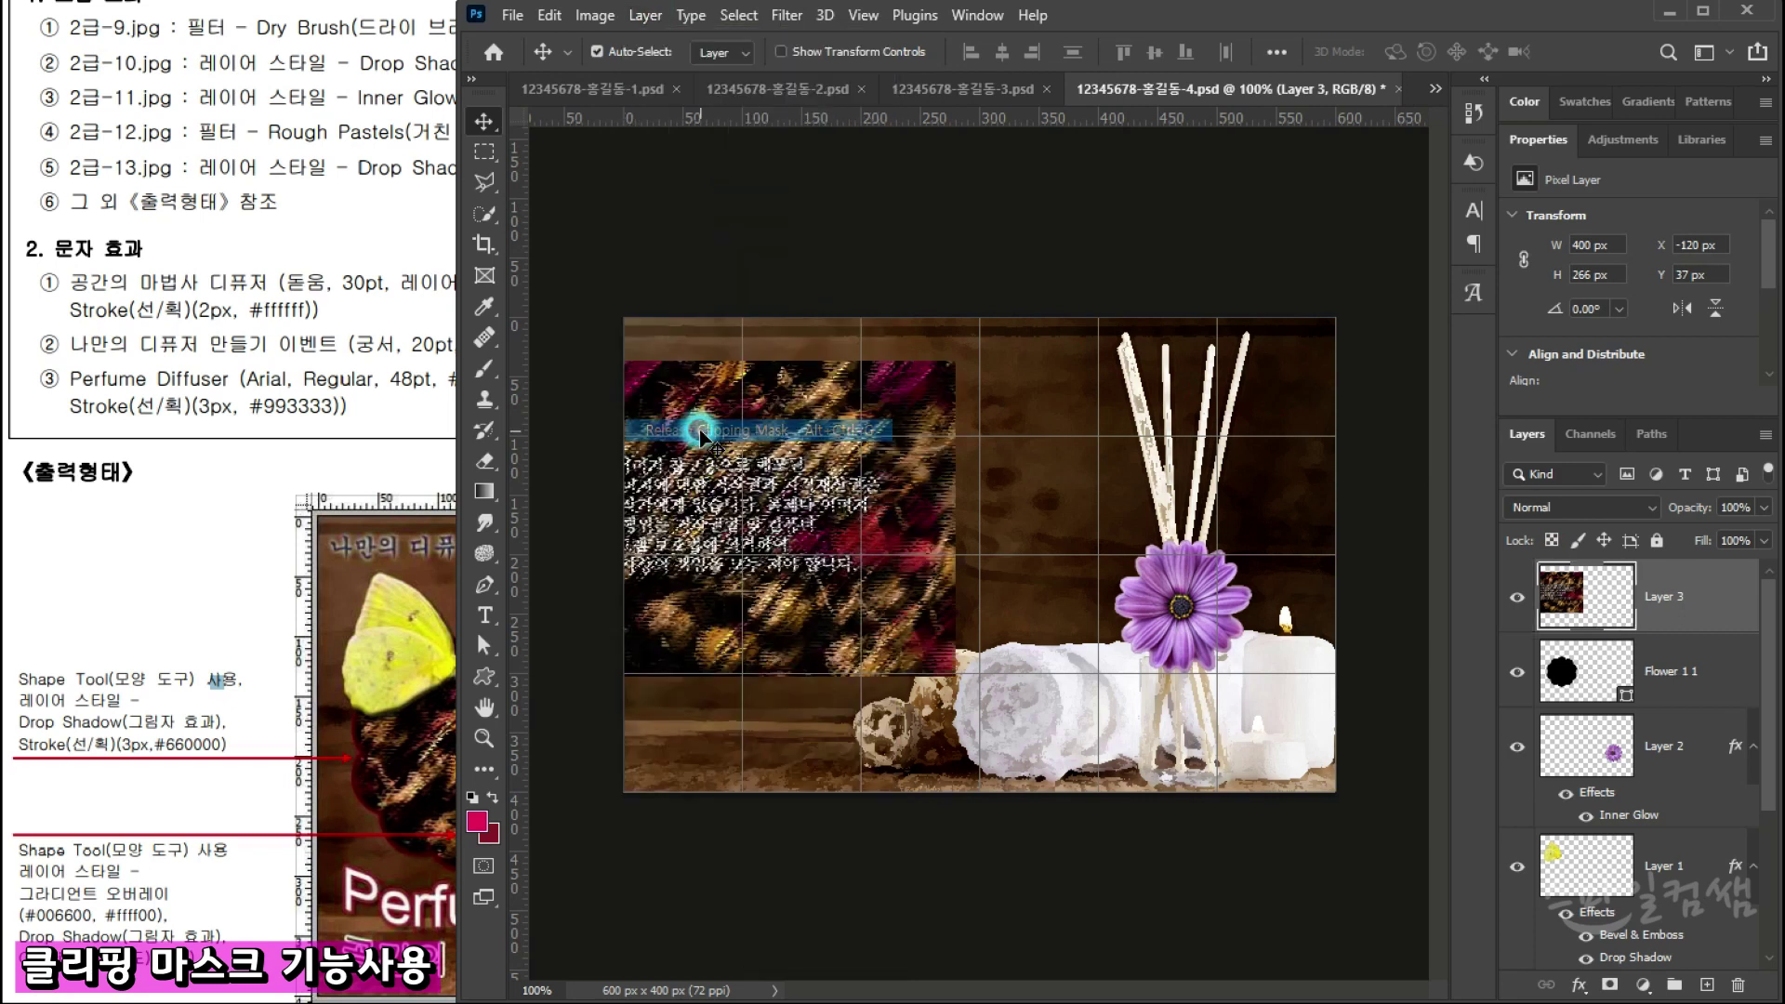
left_click(1609, 583)
left_click(1664, 668)
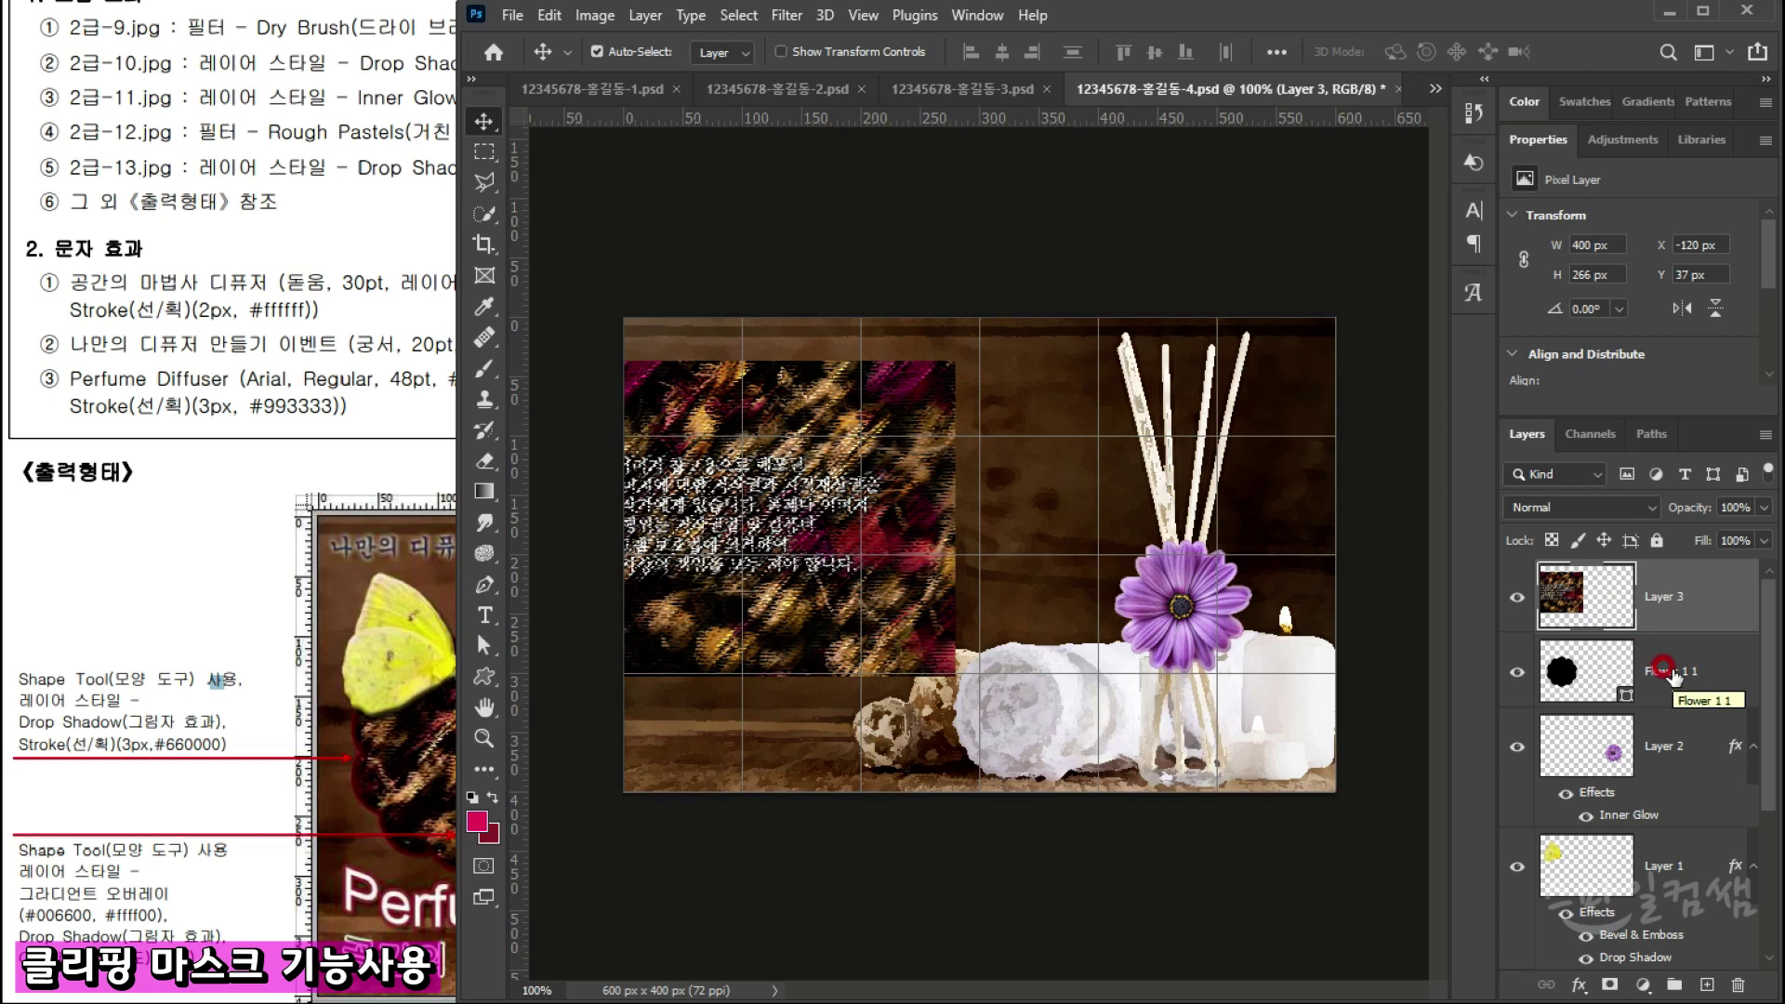
left_click(1669, 671)
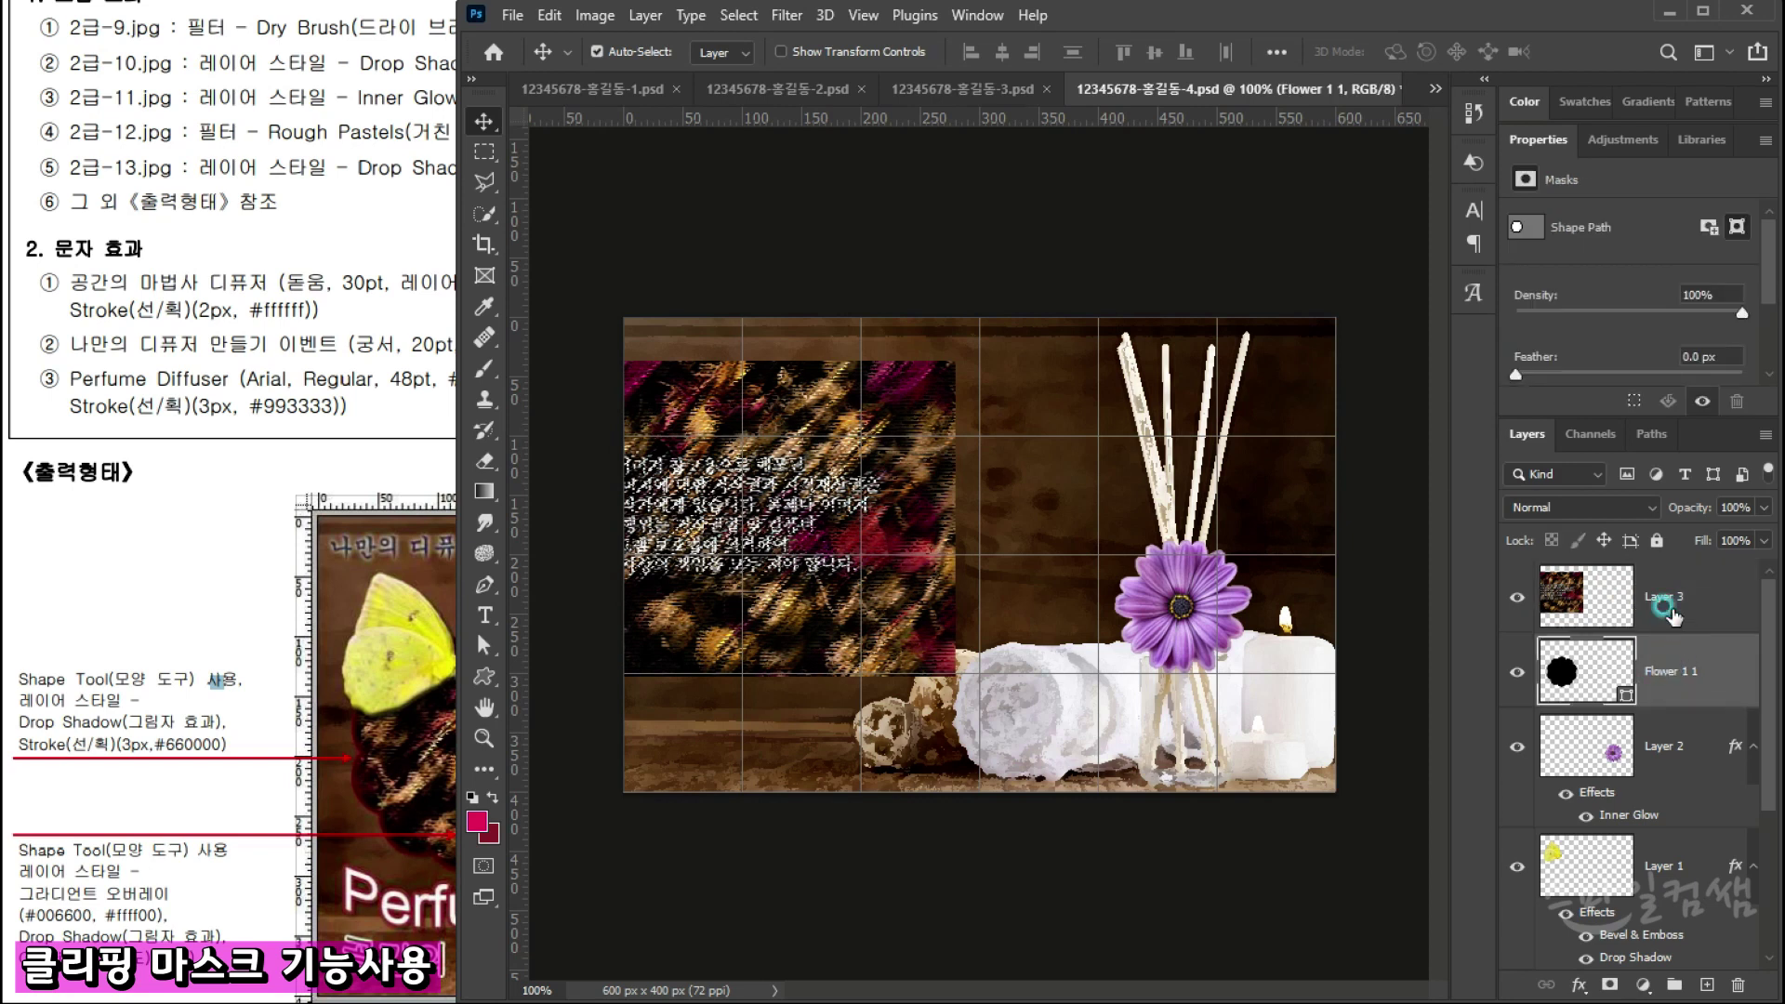
left_click(1663, 608)
left_click(1666, 656)
left_click(1665, 620)
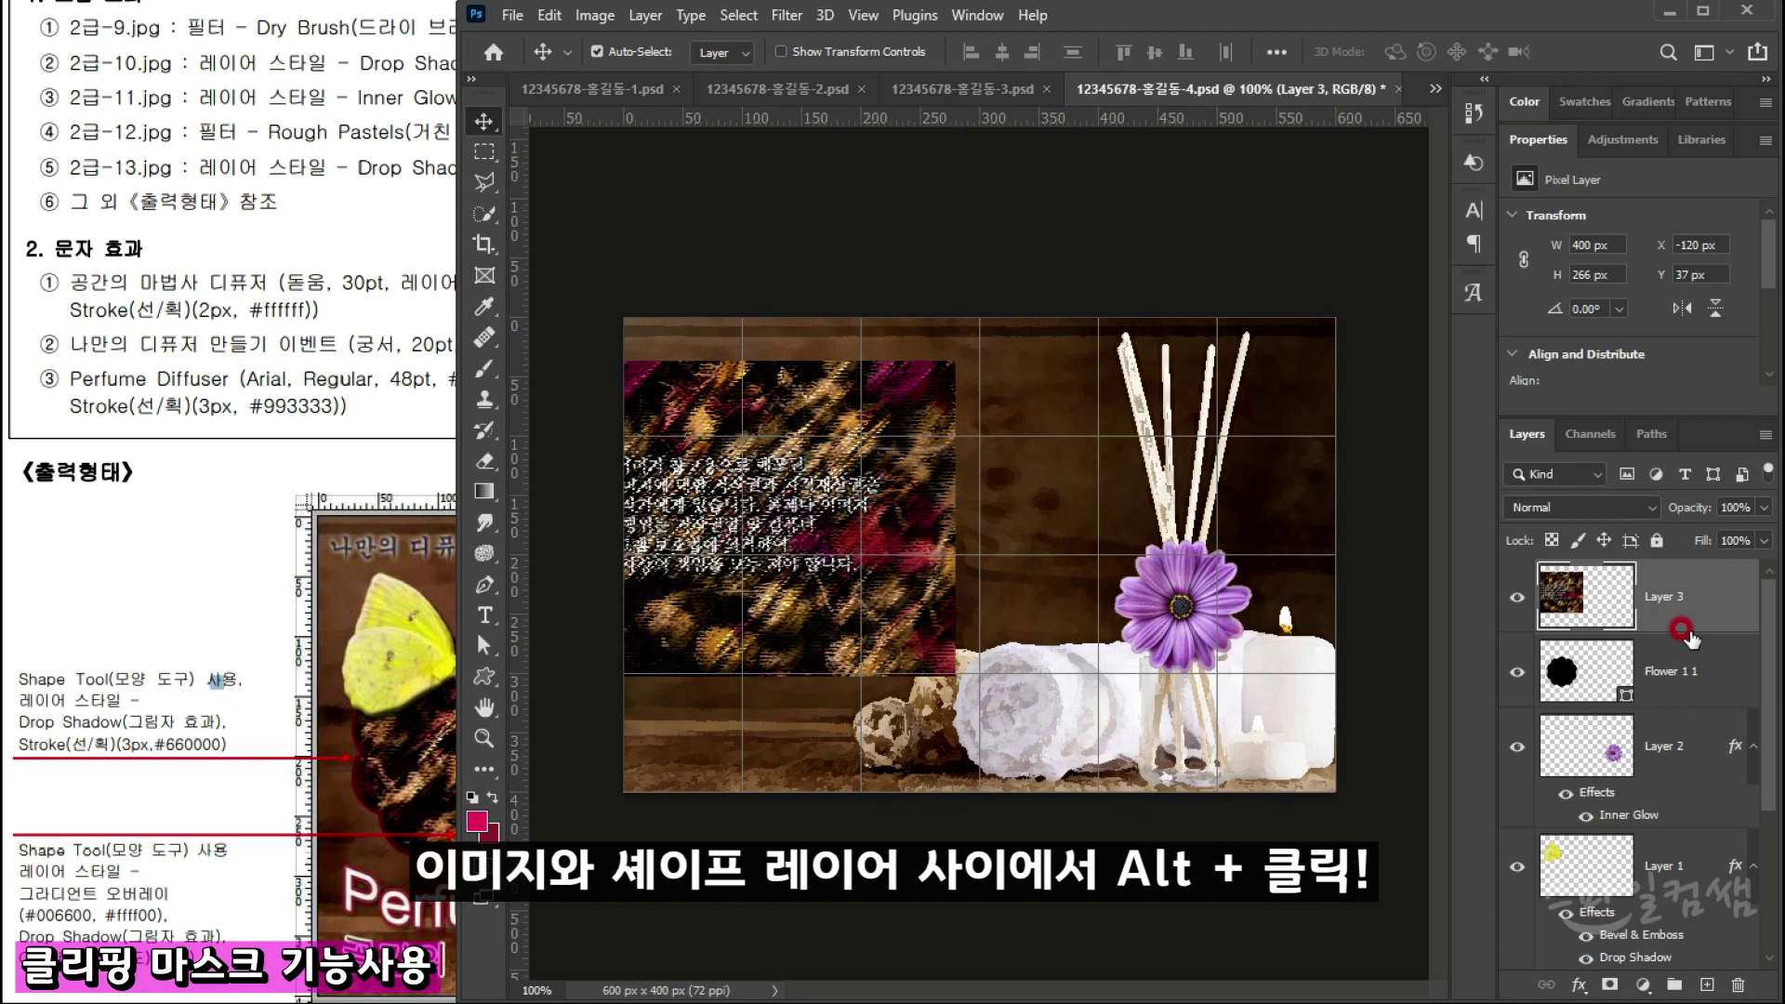
Step: Create, release and recreate the clipping mask at the boundary between Layer 3 and the Flower 1 1 layer
key("alt")
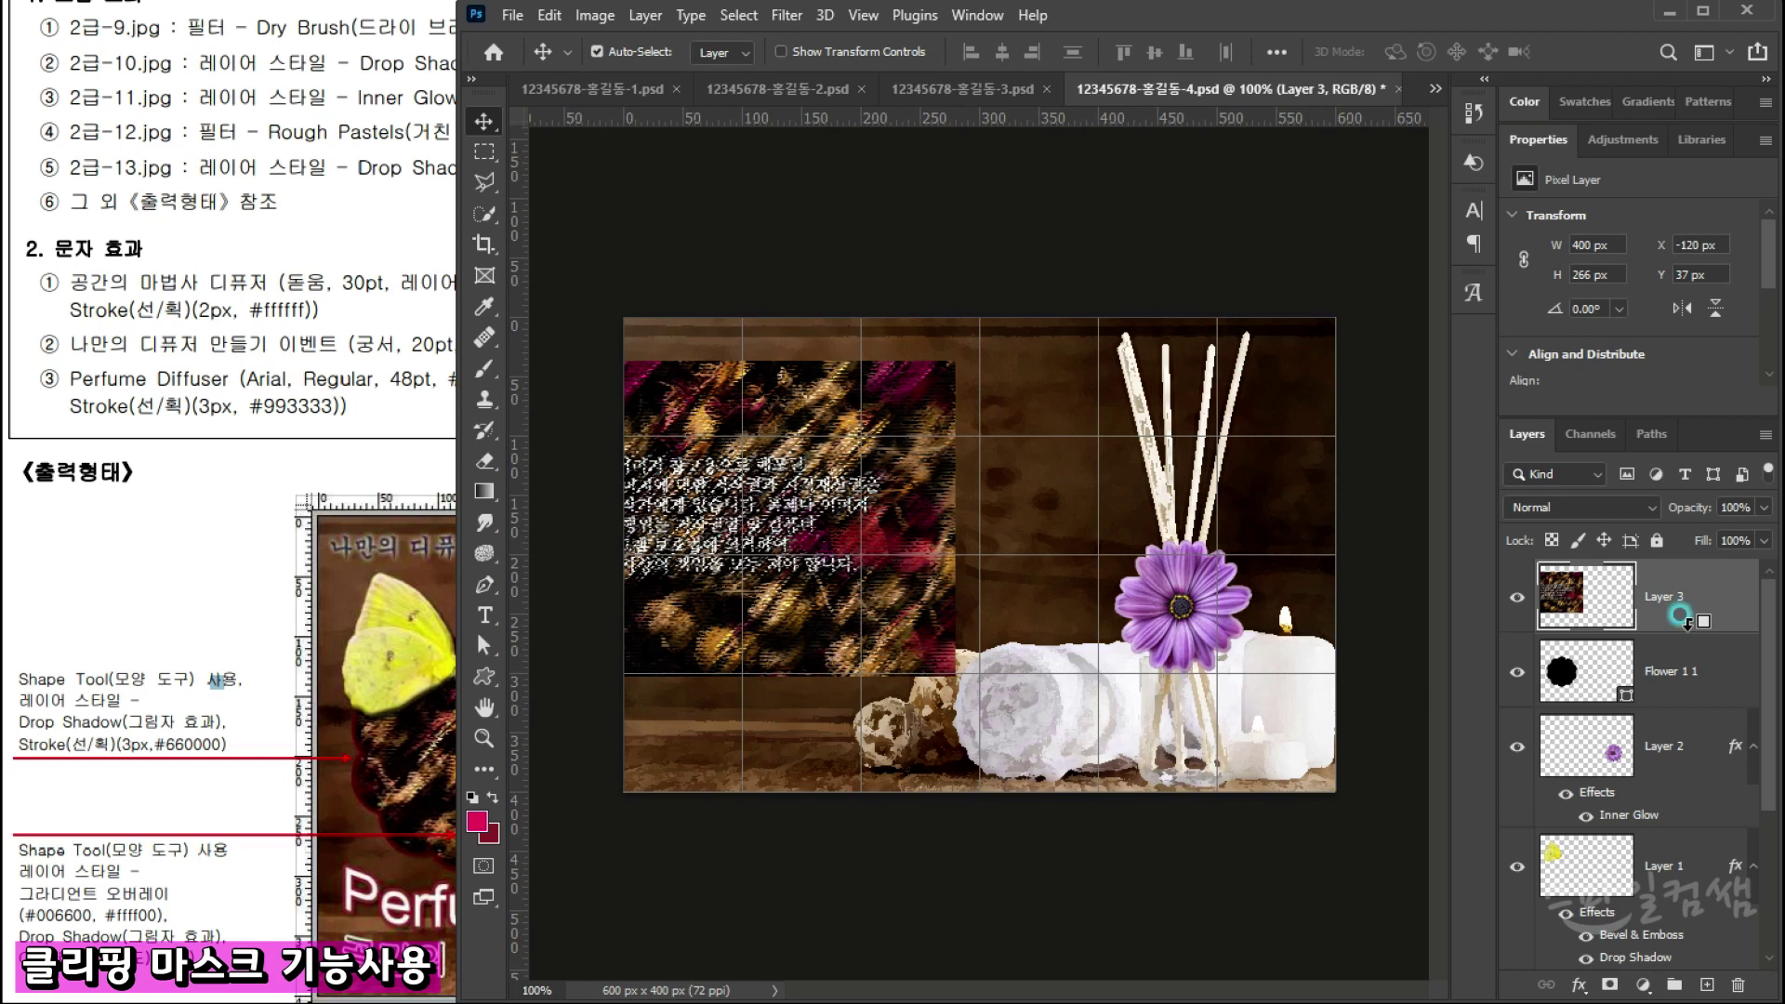
left_click(1680, 624, "alt")
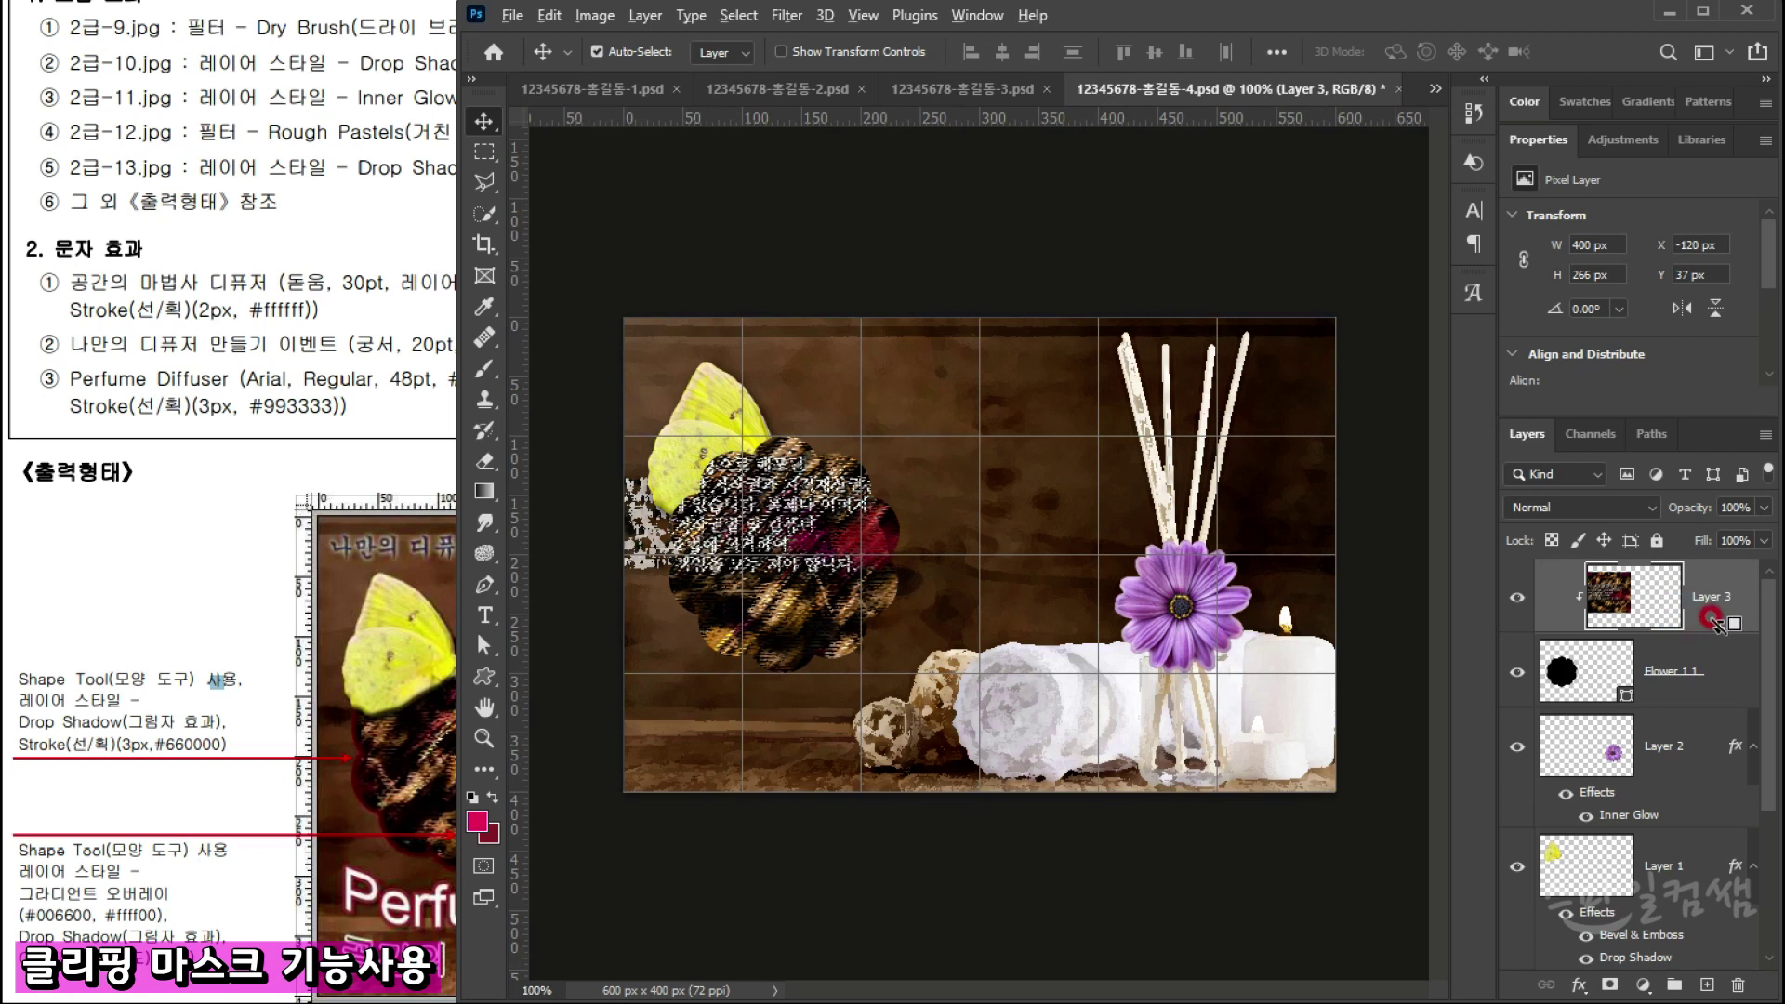
left_click(1713, 621, "alt")
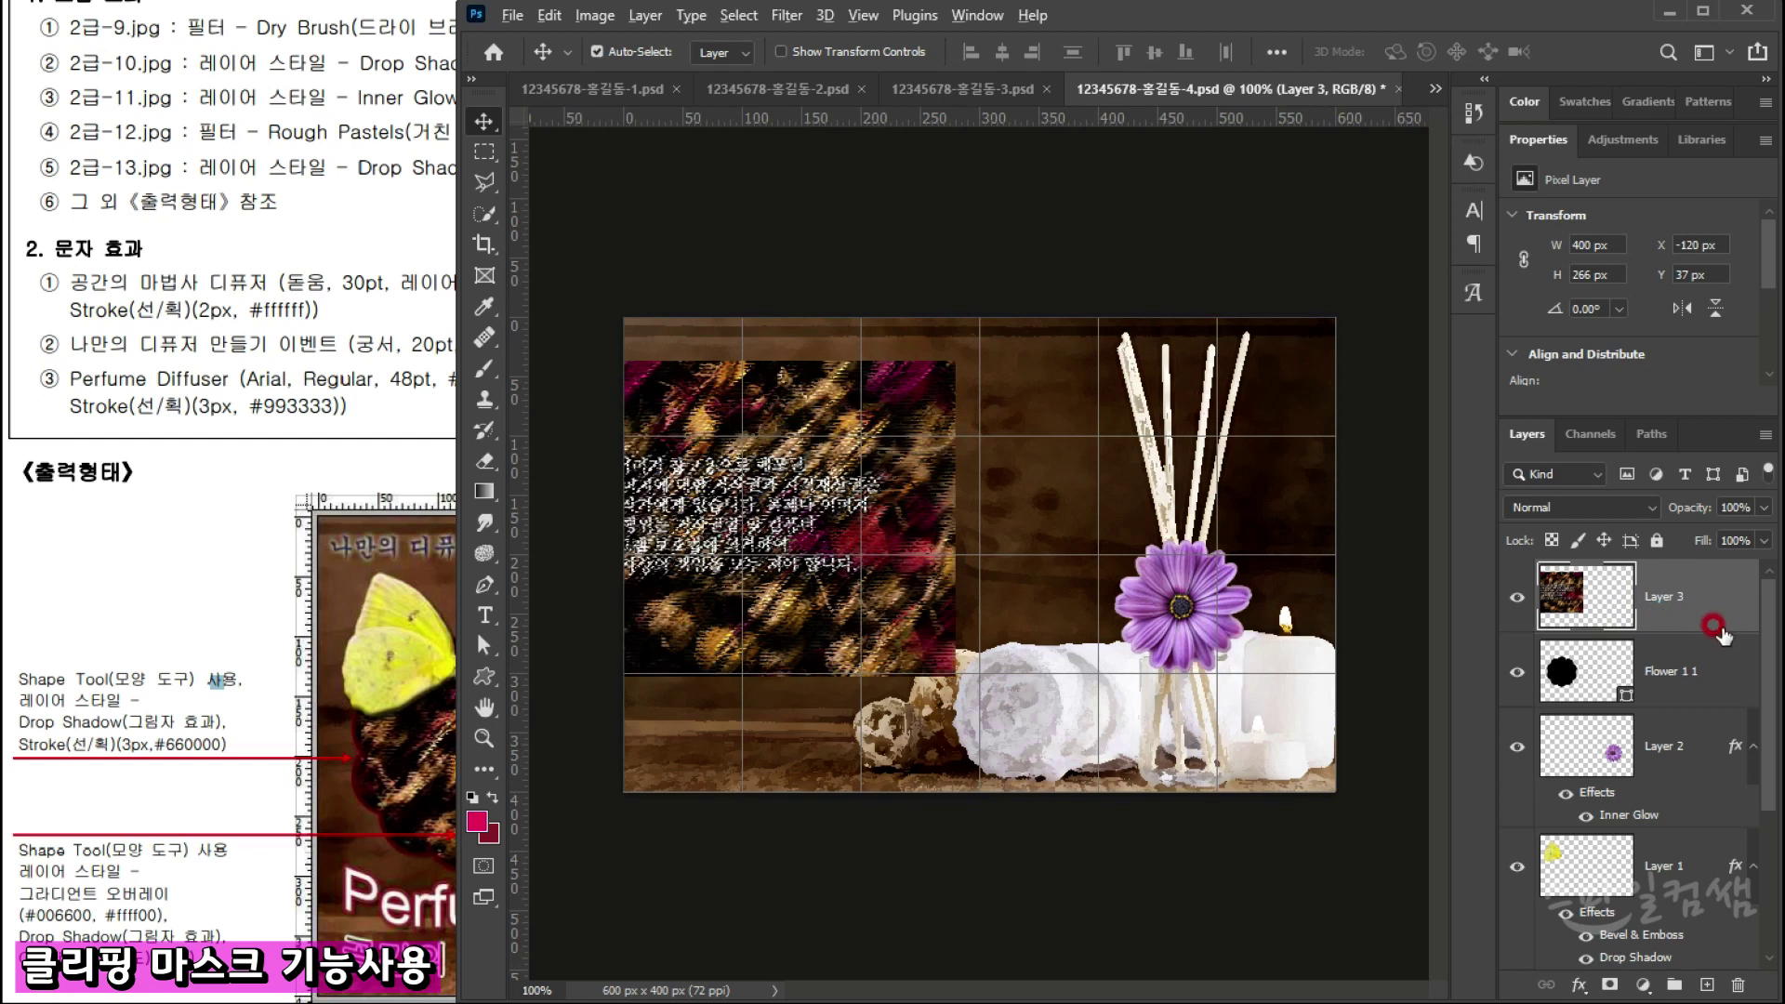
left_click(1713, 616, "alt")
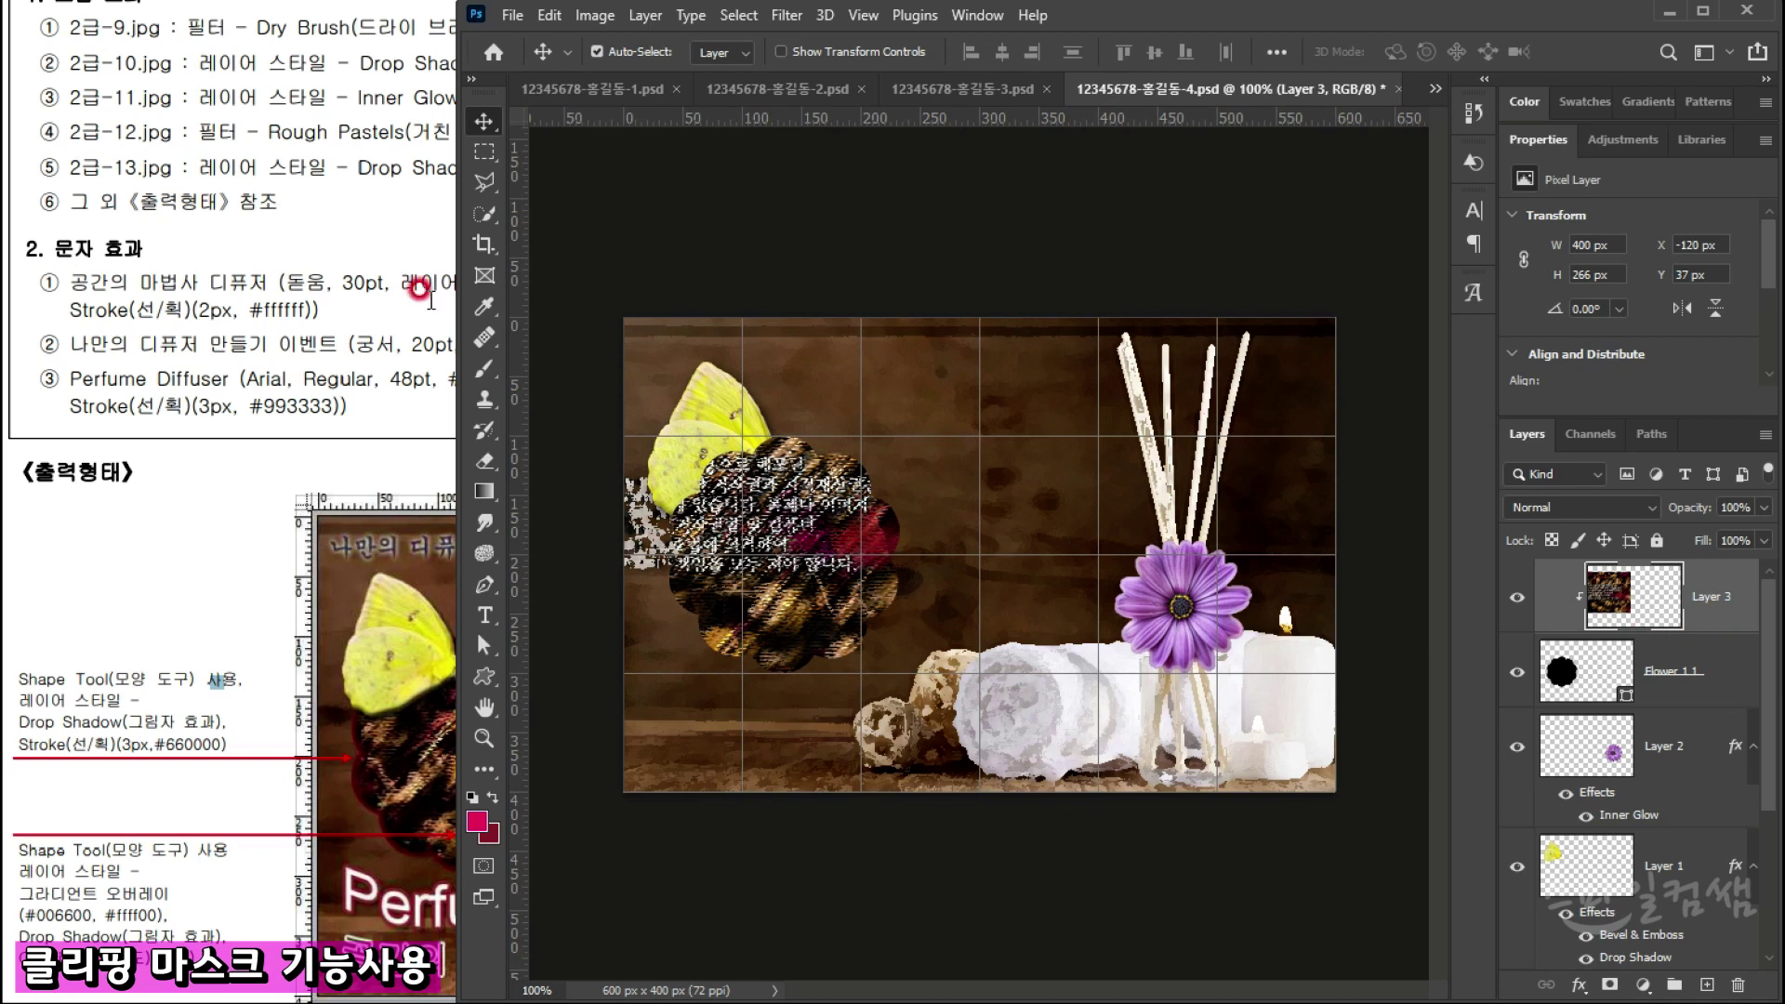
Step: Compare the clipped flower with the exam sheet's sample output, toggling the visibility of the image and shape layers to examine each one's role
left_click(272, 195)
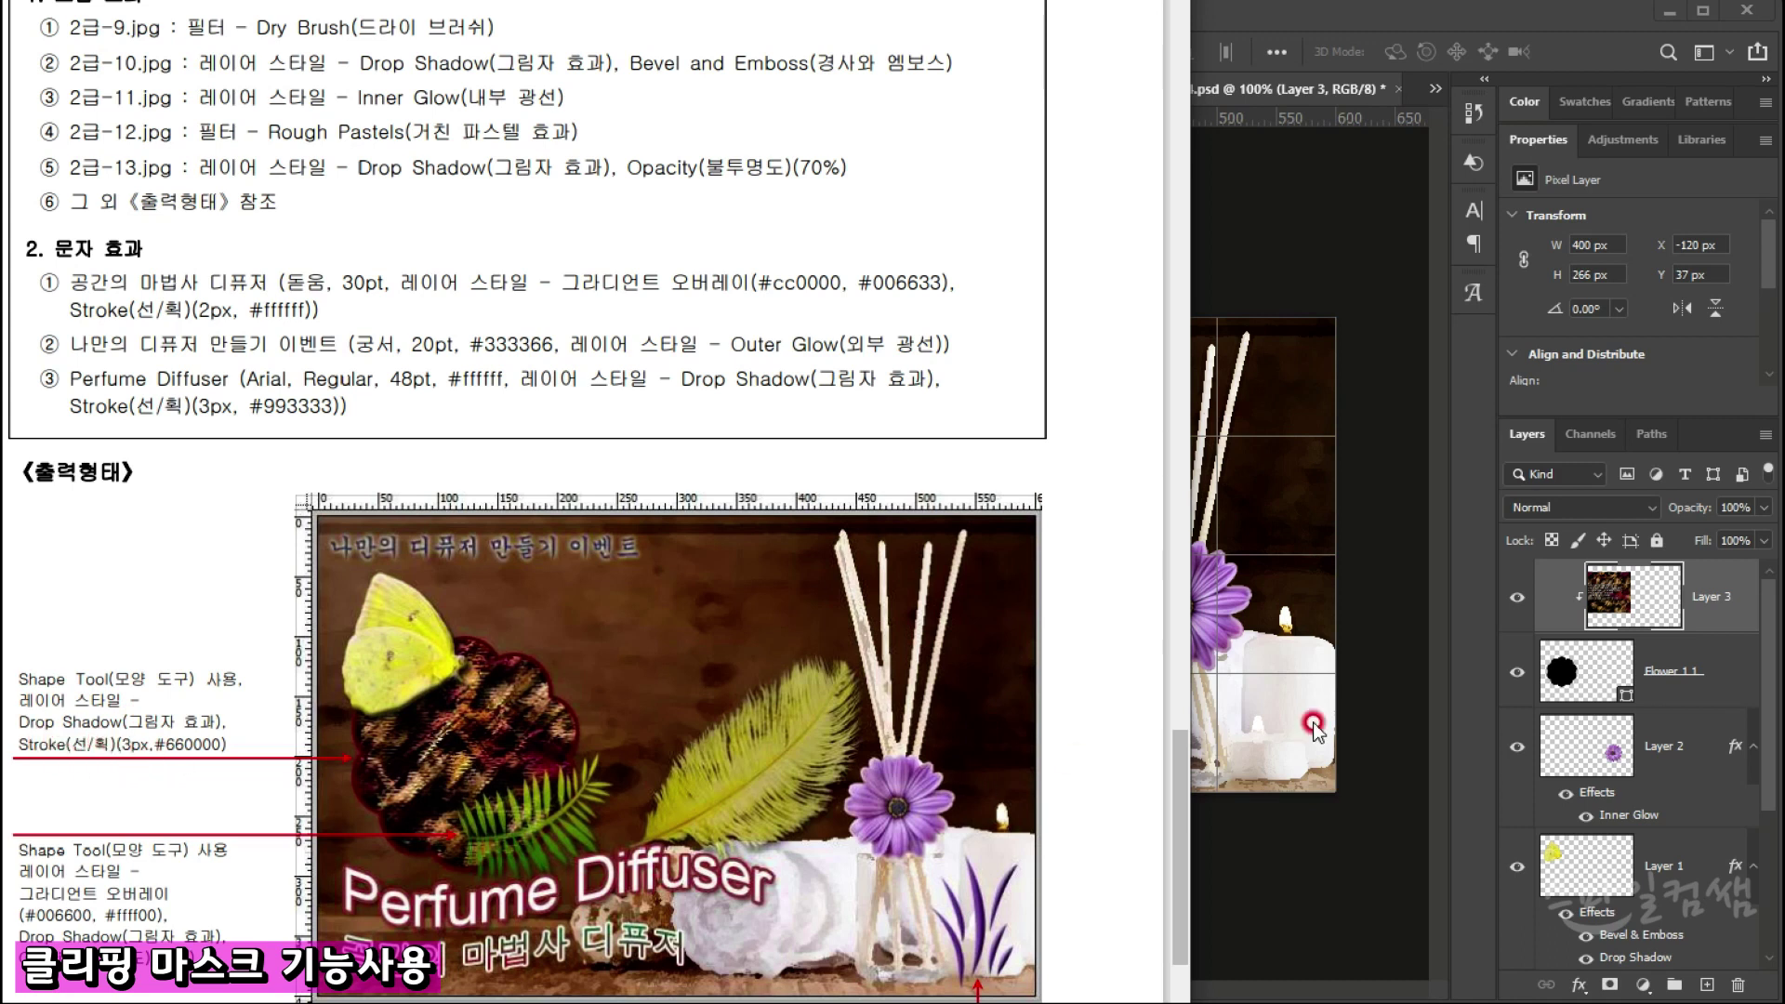
left_click(1669, 602)
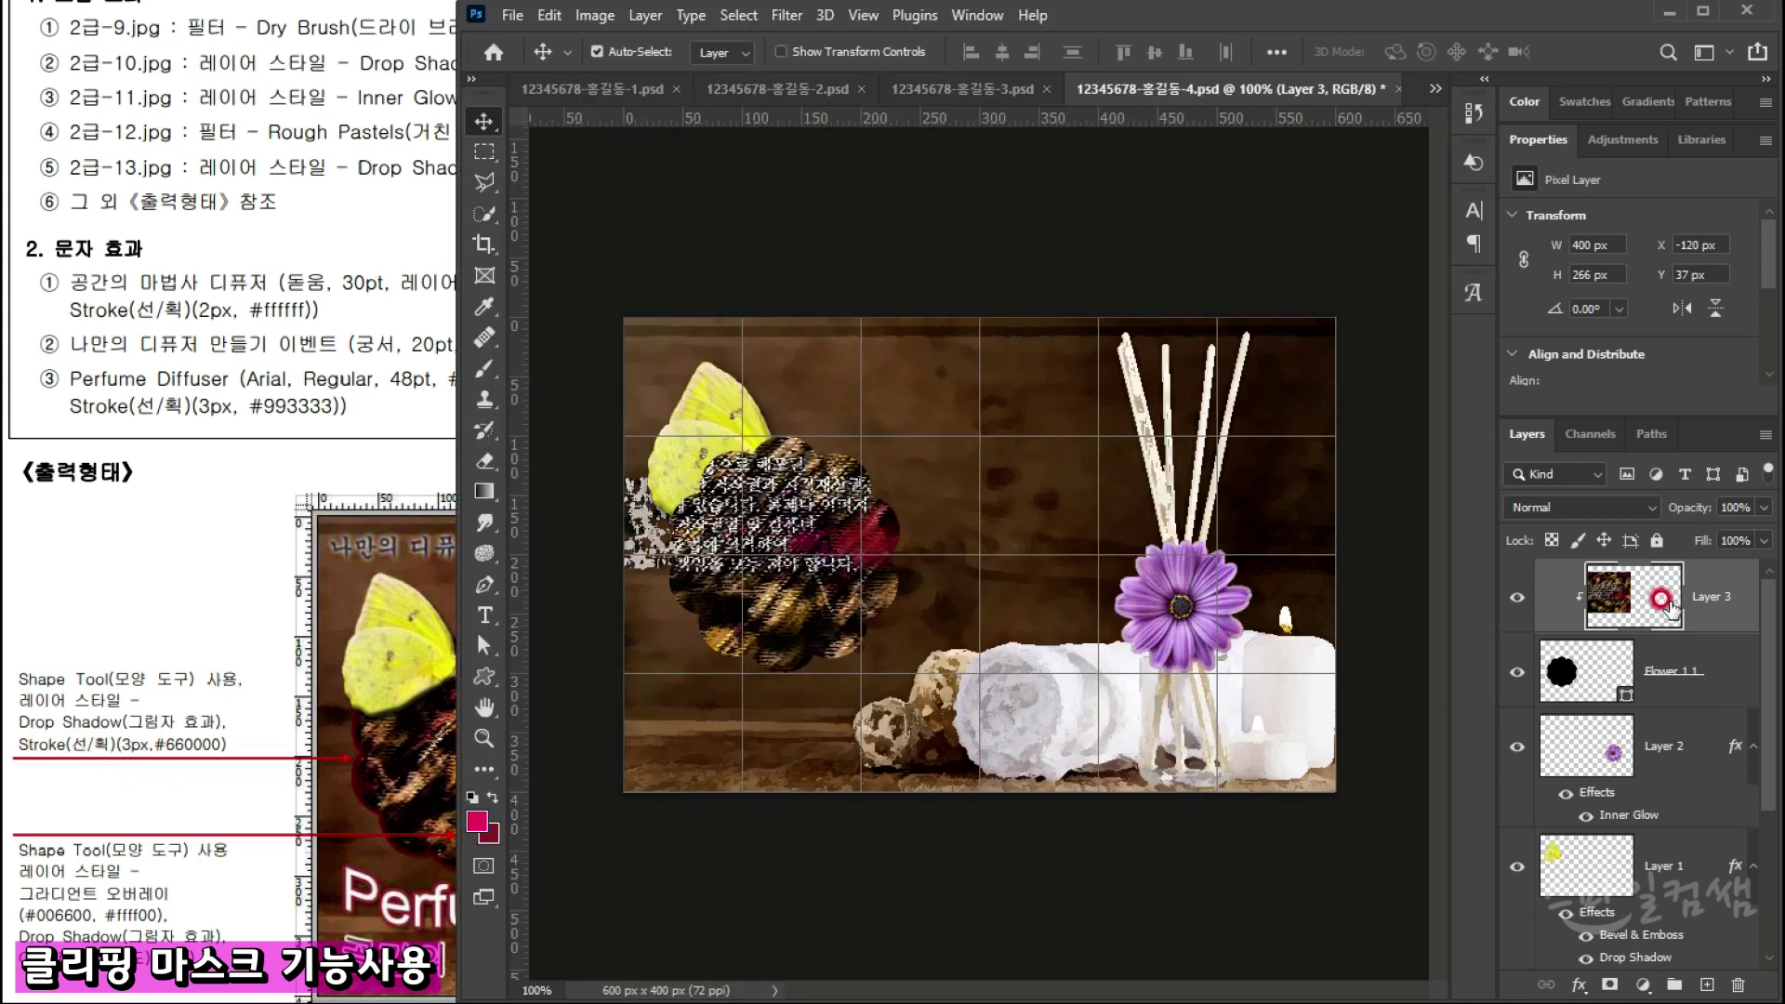
left_click(1515, 600)
left_click(1515, 599)
left_click(321, 779)
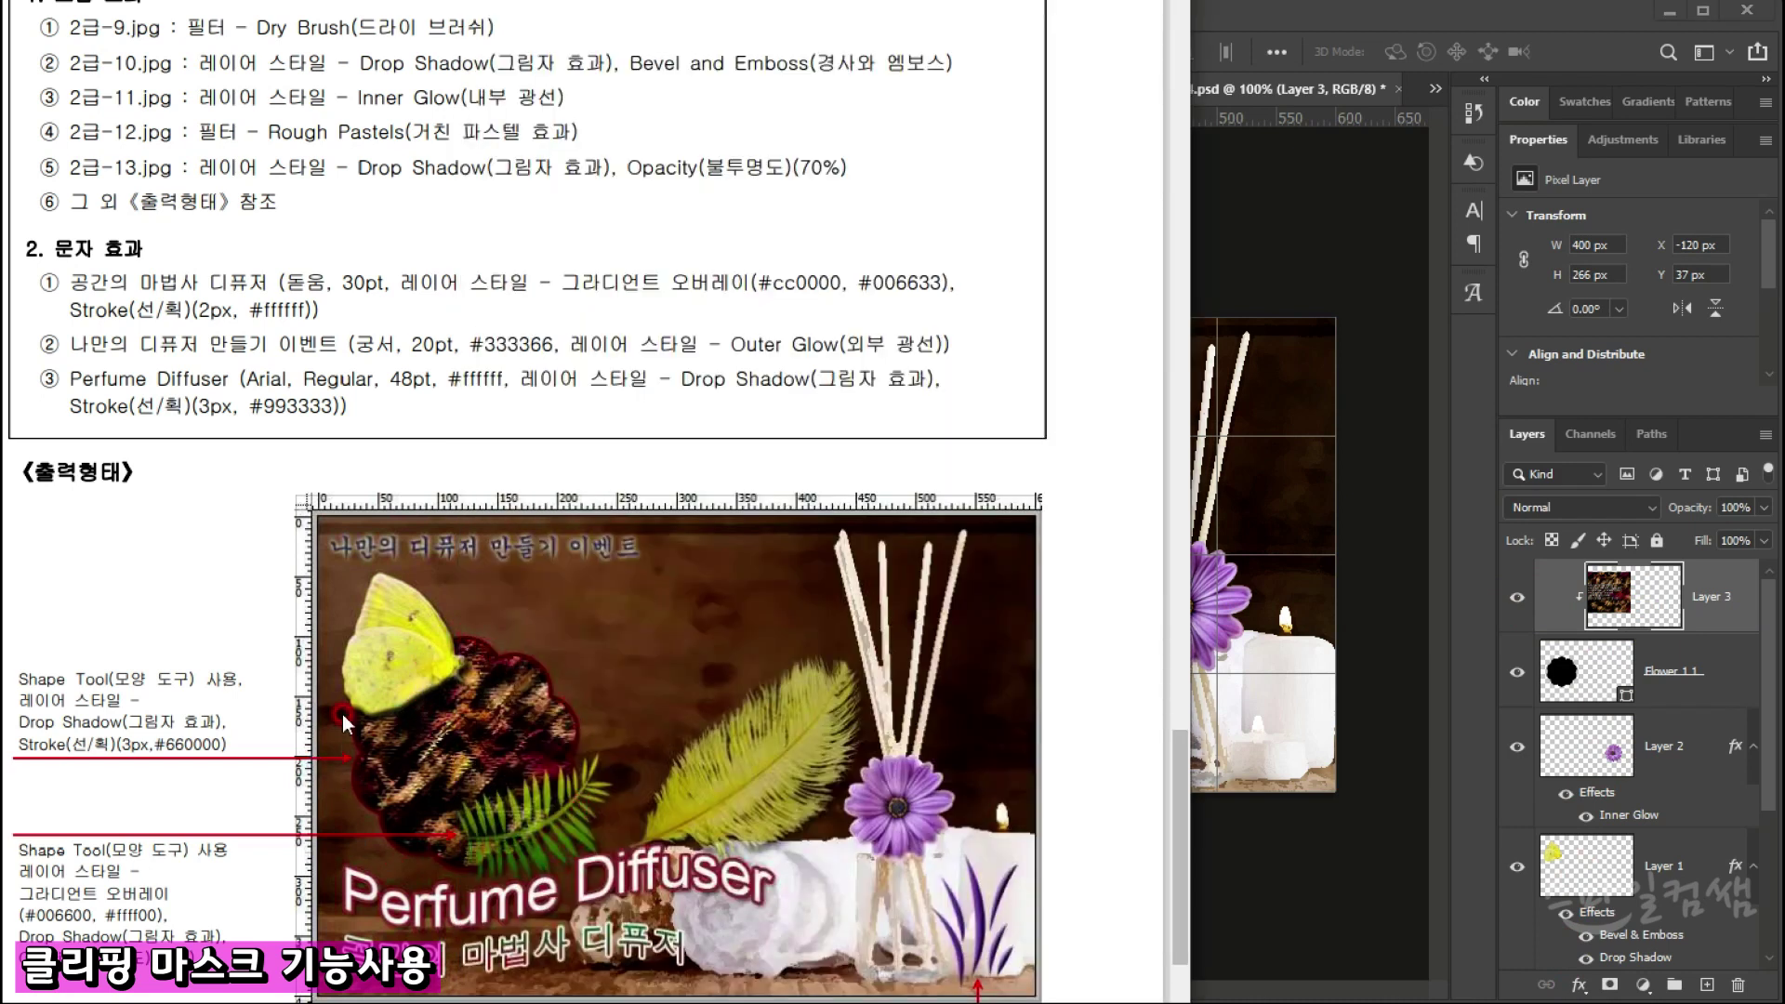
left_click(1721, 599)
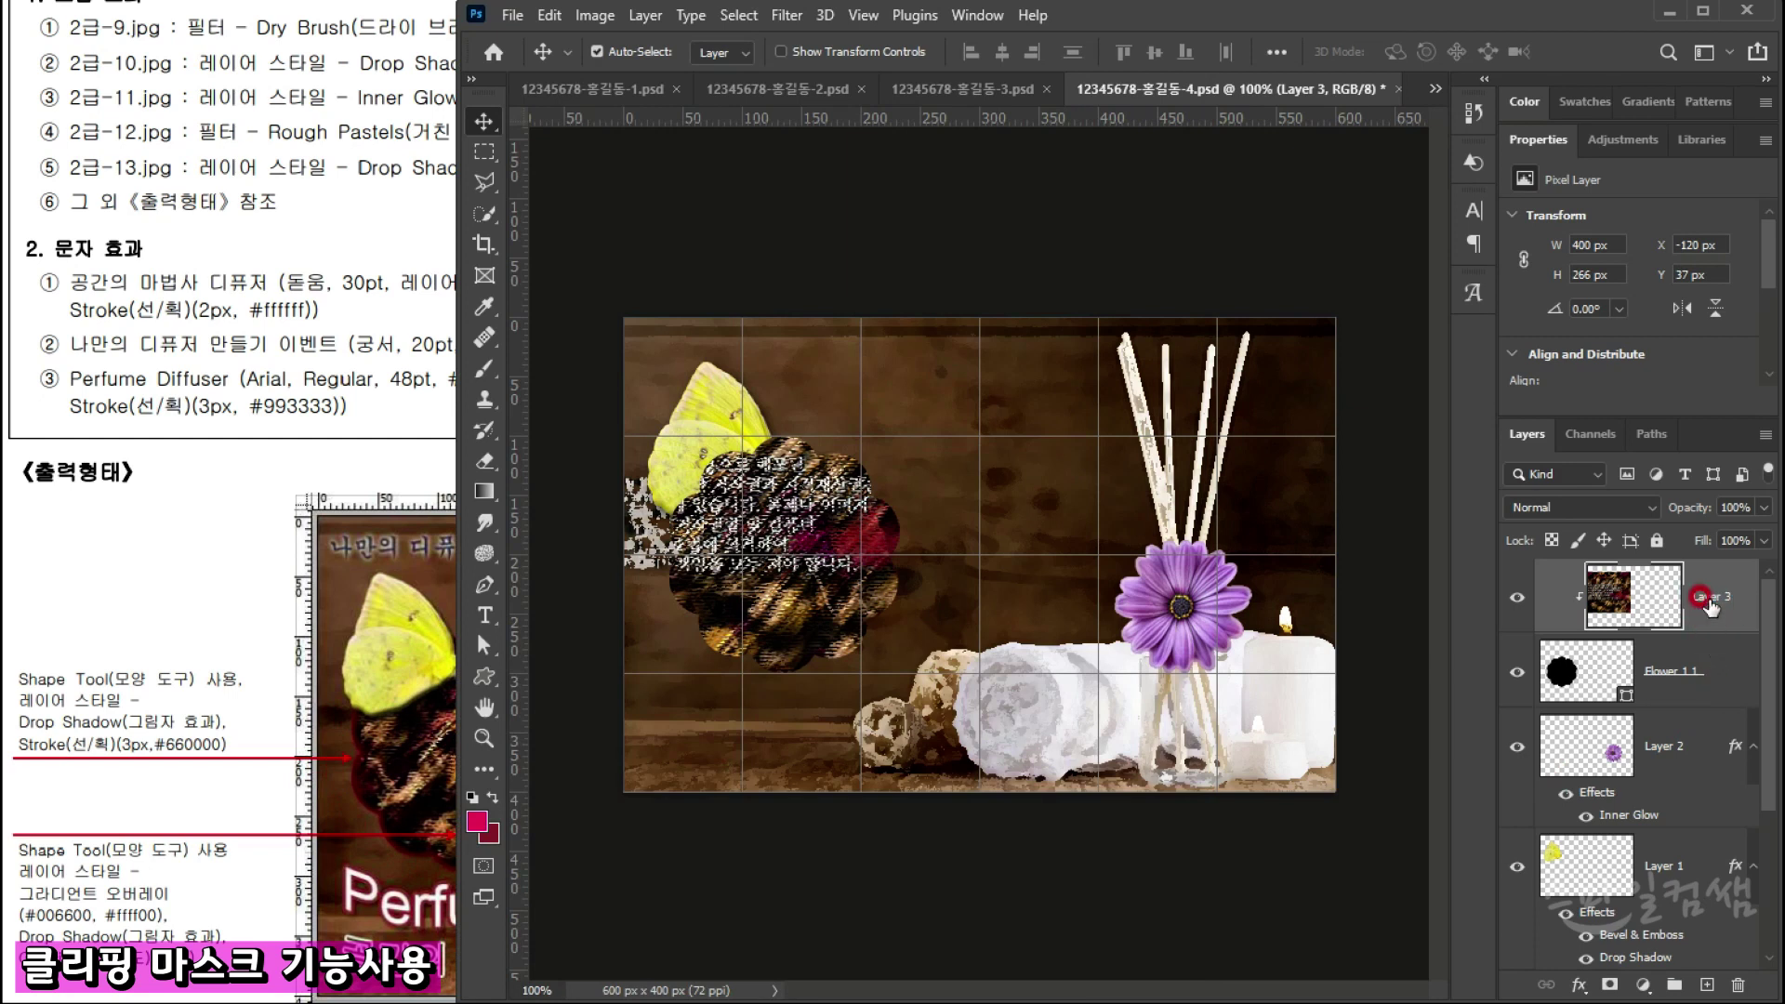
left_click(1702, 671)
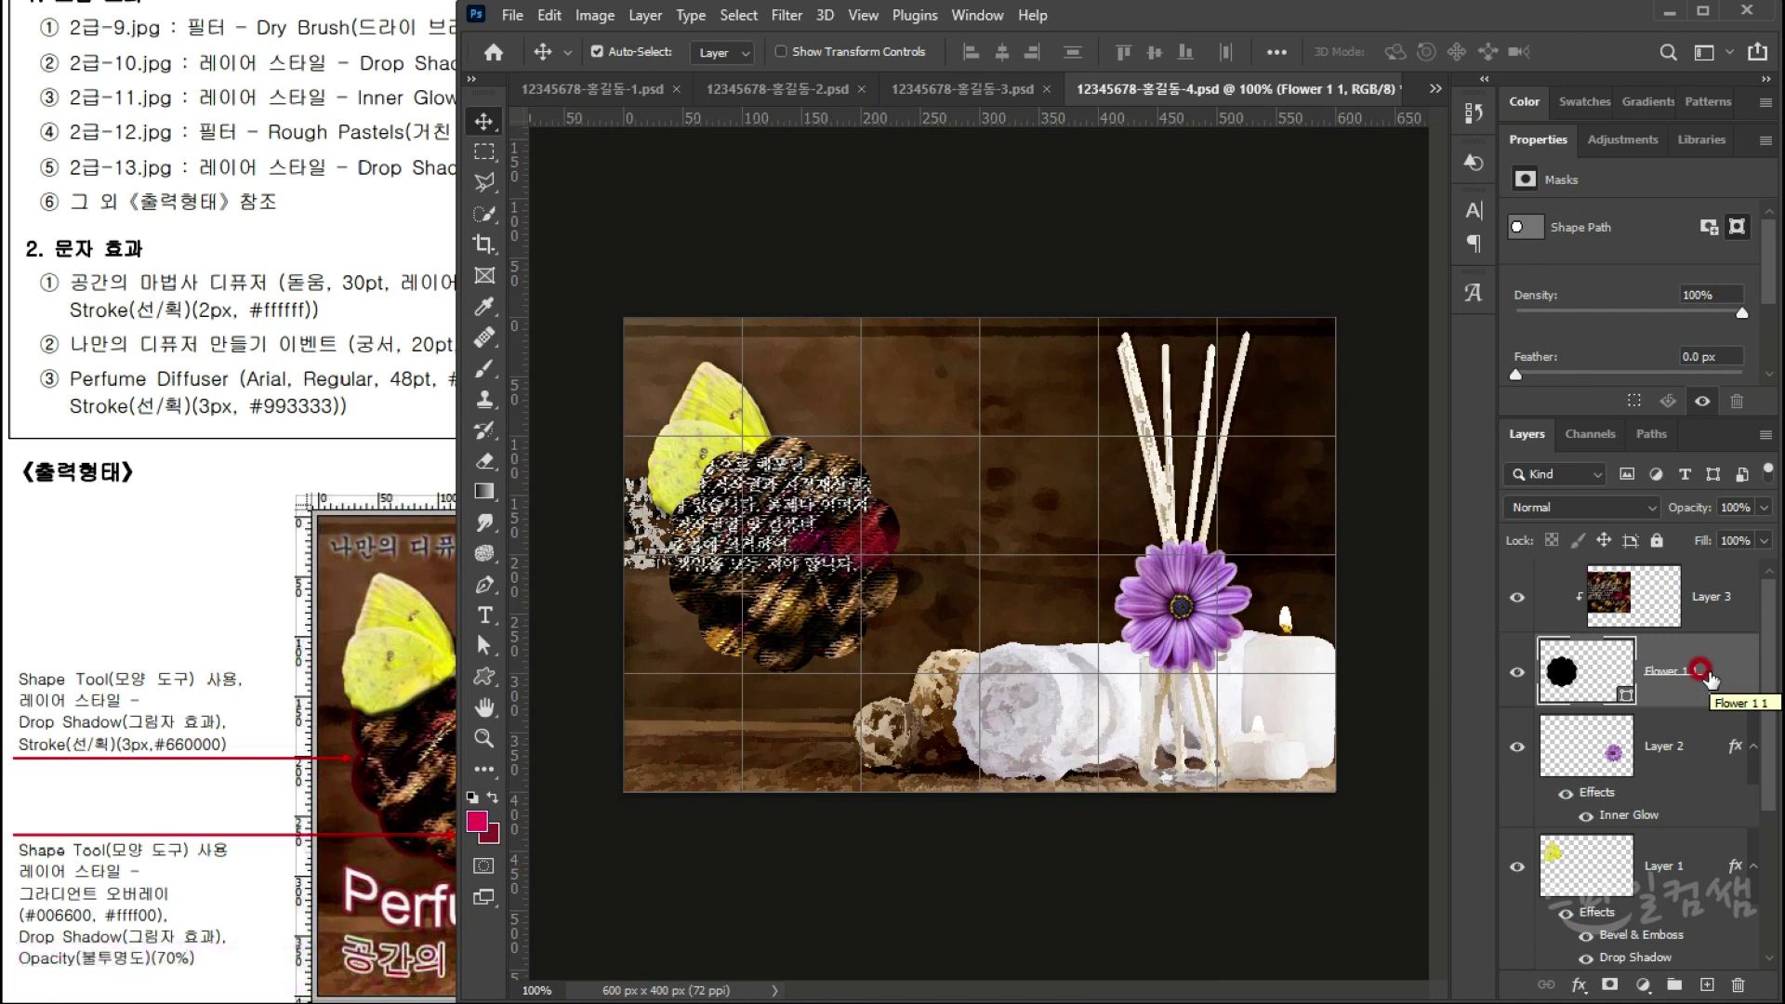
left_click(1517, 671)
left_click(1517, 671)
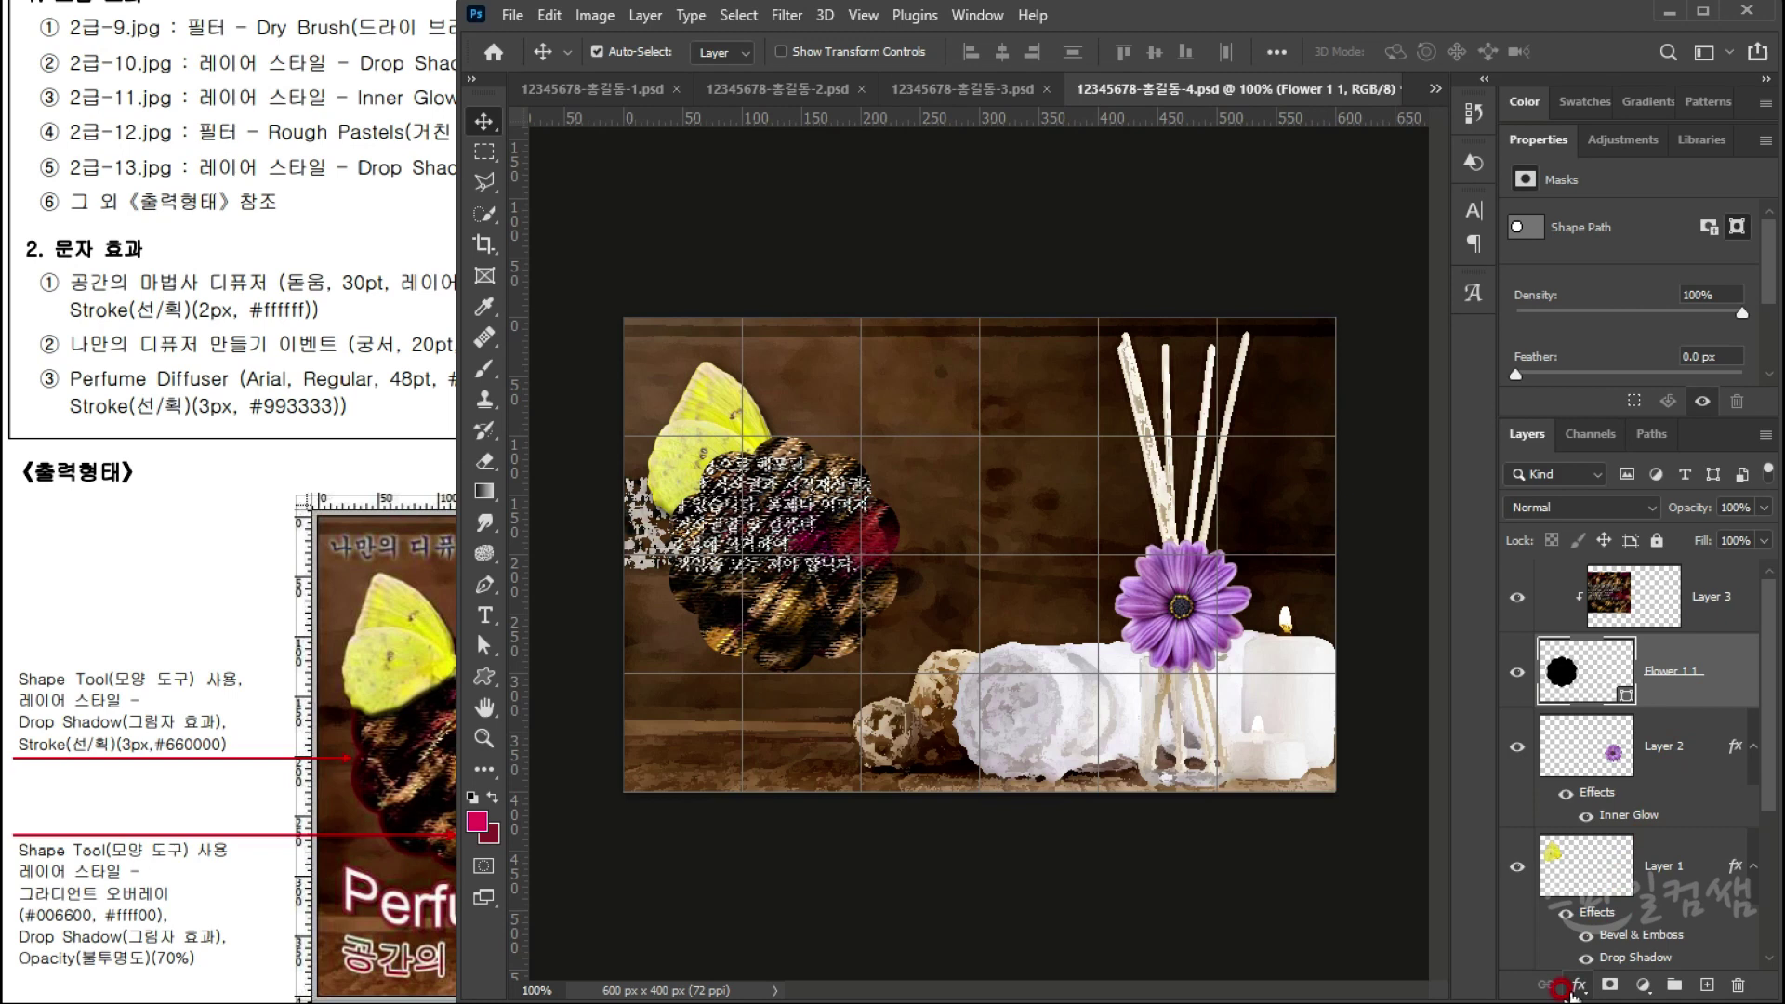
left_click(1712, 673)
Step: Delete the clipped dried-flower image layer and the flower shape layer beneath it
right_click(1715, 603)
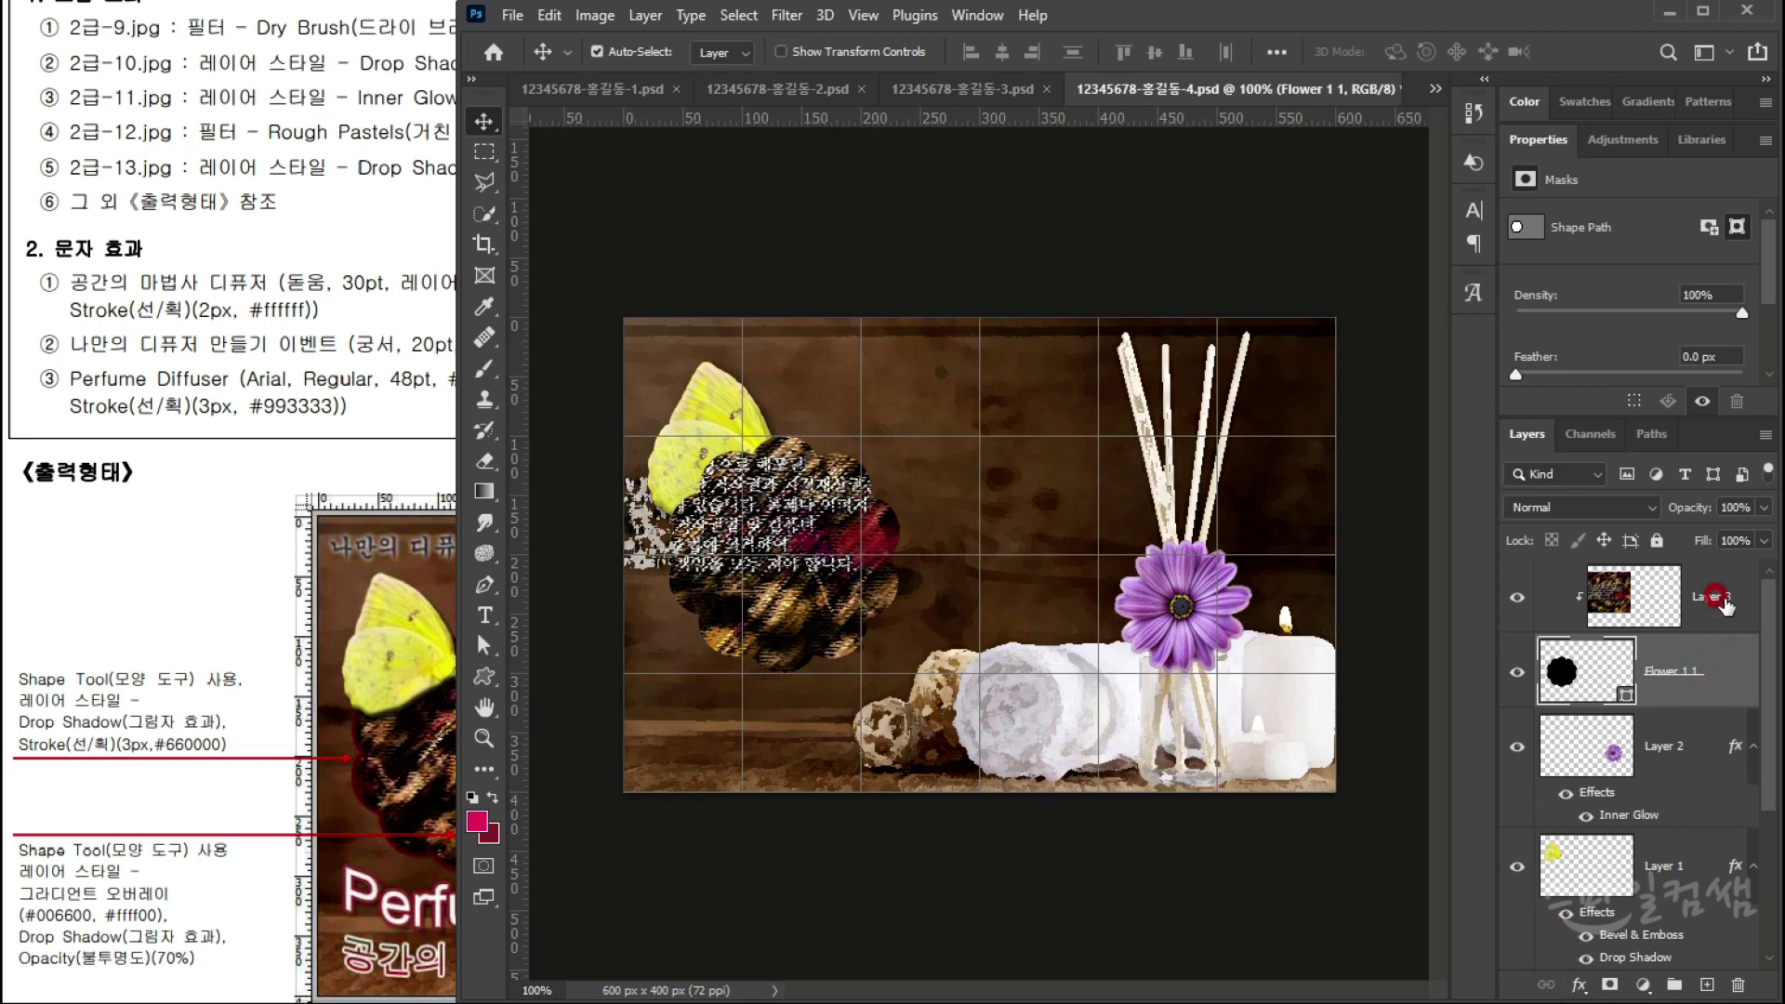
left_click(1715, 603, "shift")
right_click(1697, 688)
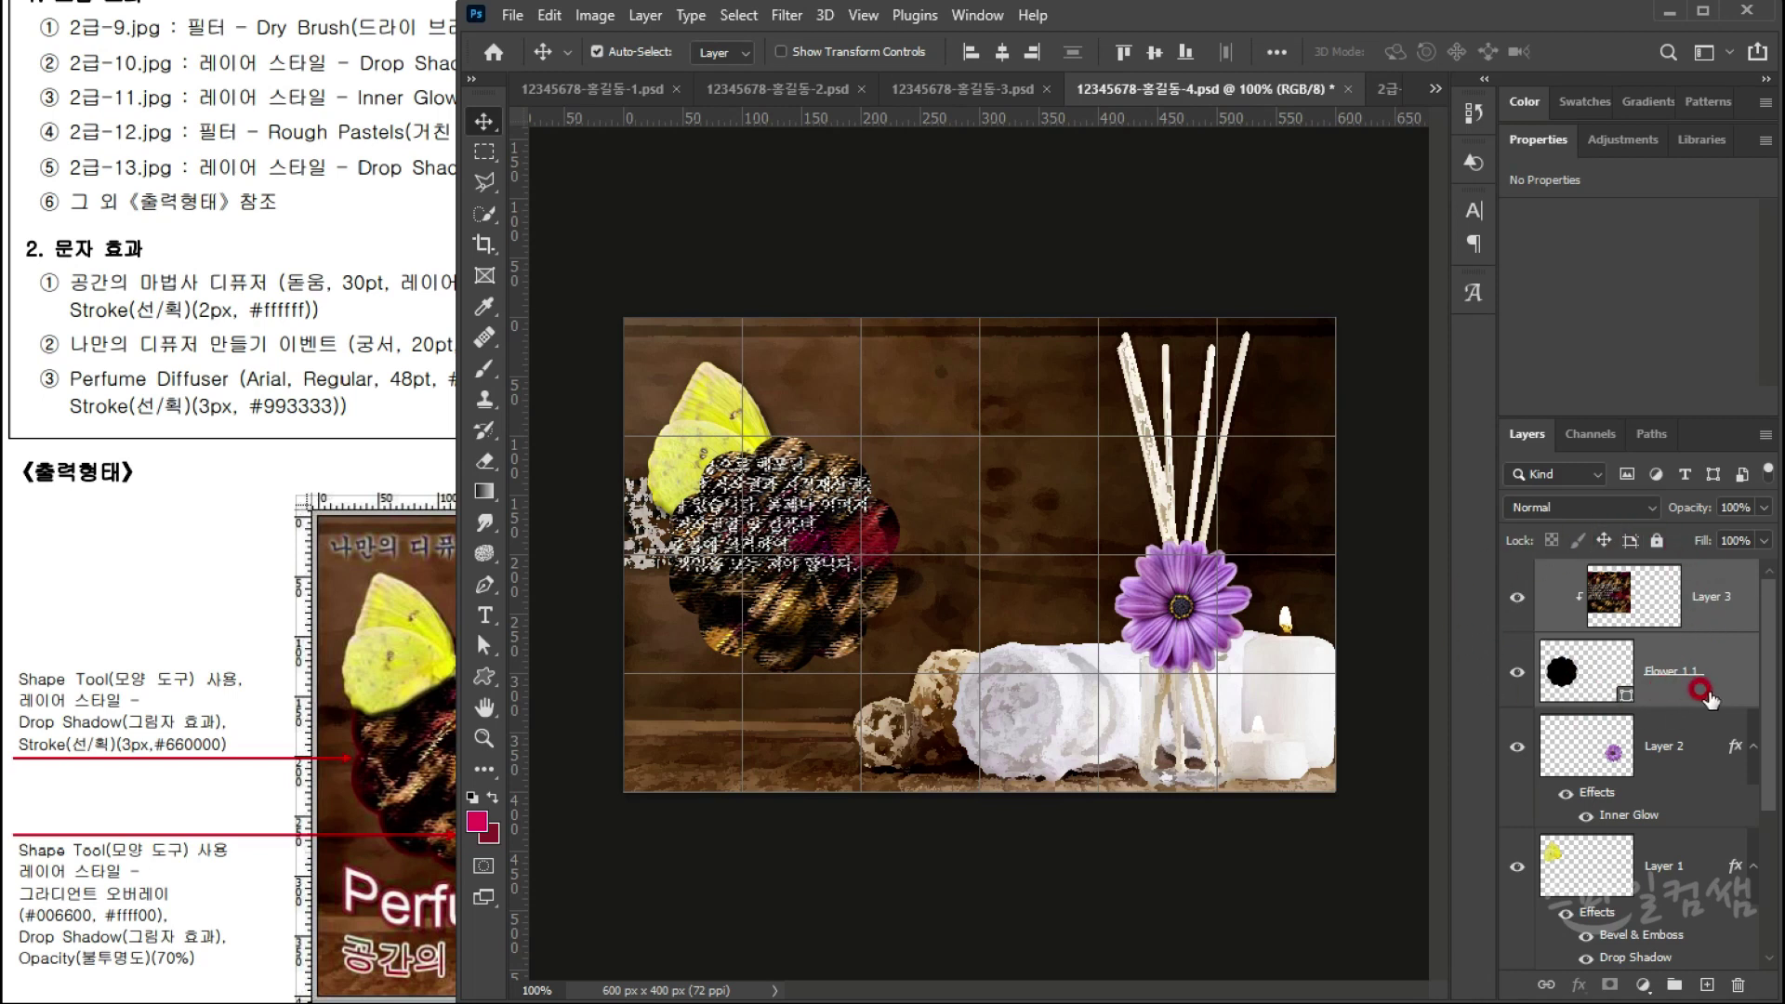
left_click(1721, 604)
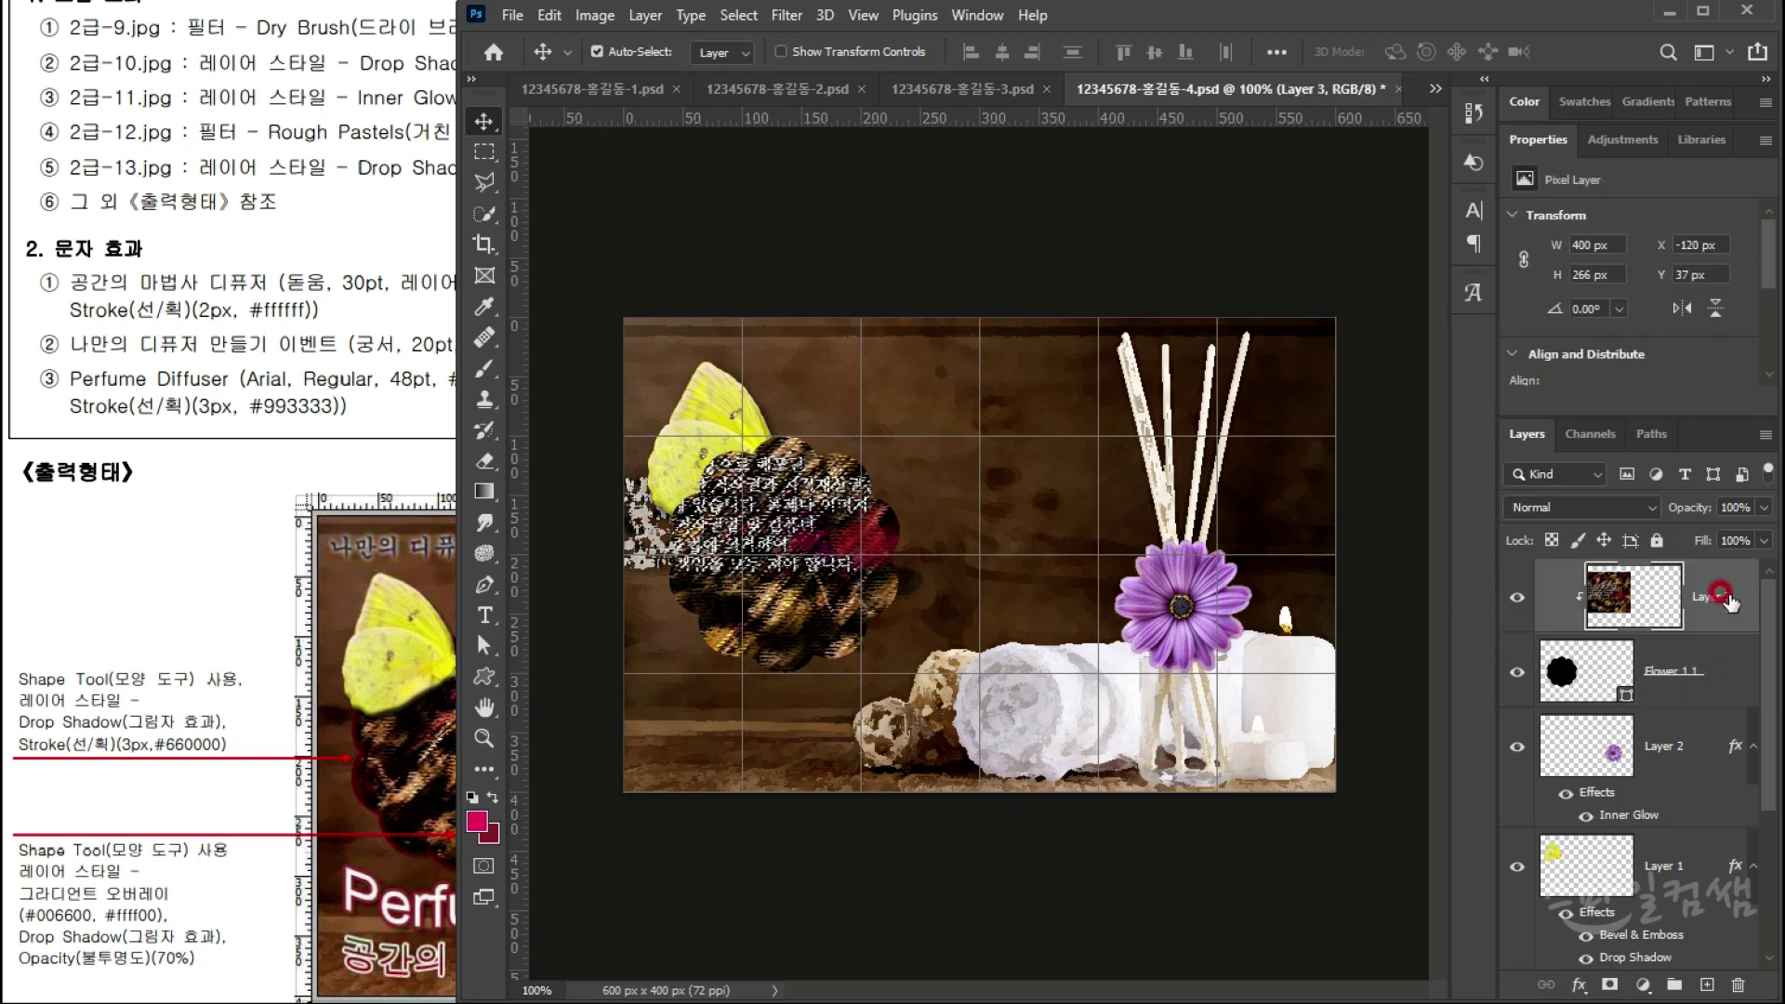
key("Delete")
key("Delete")
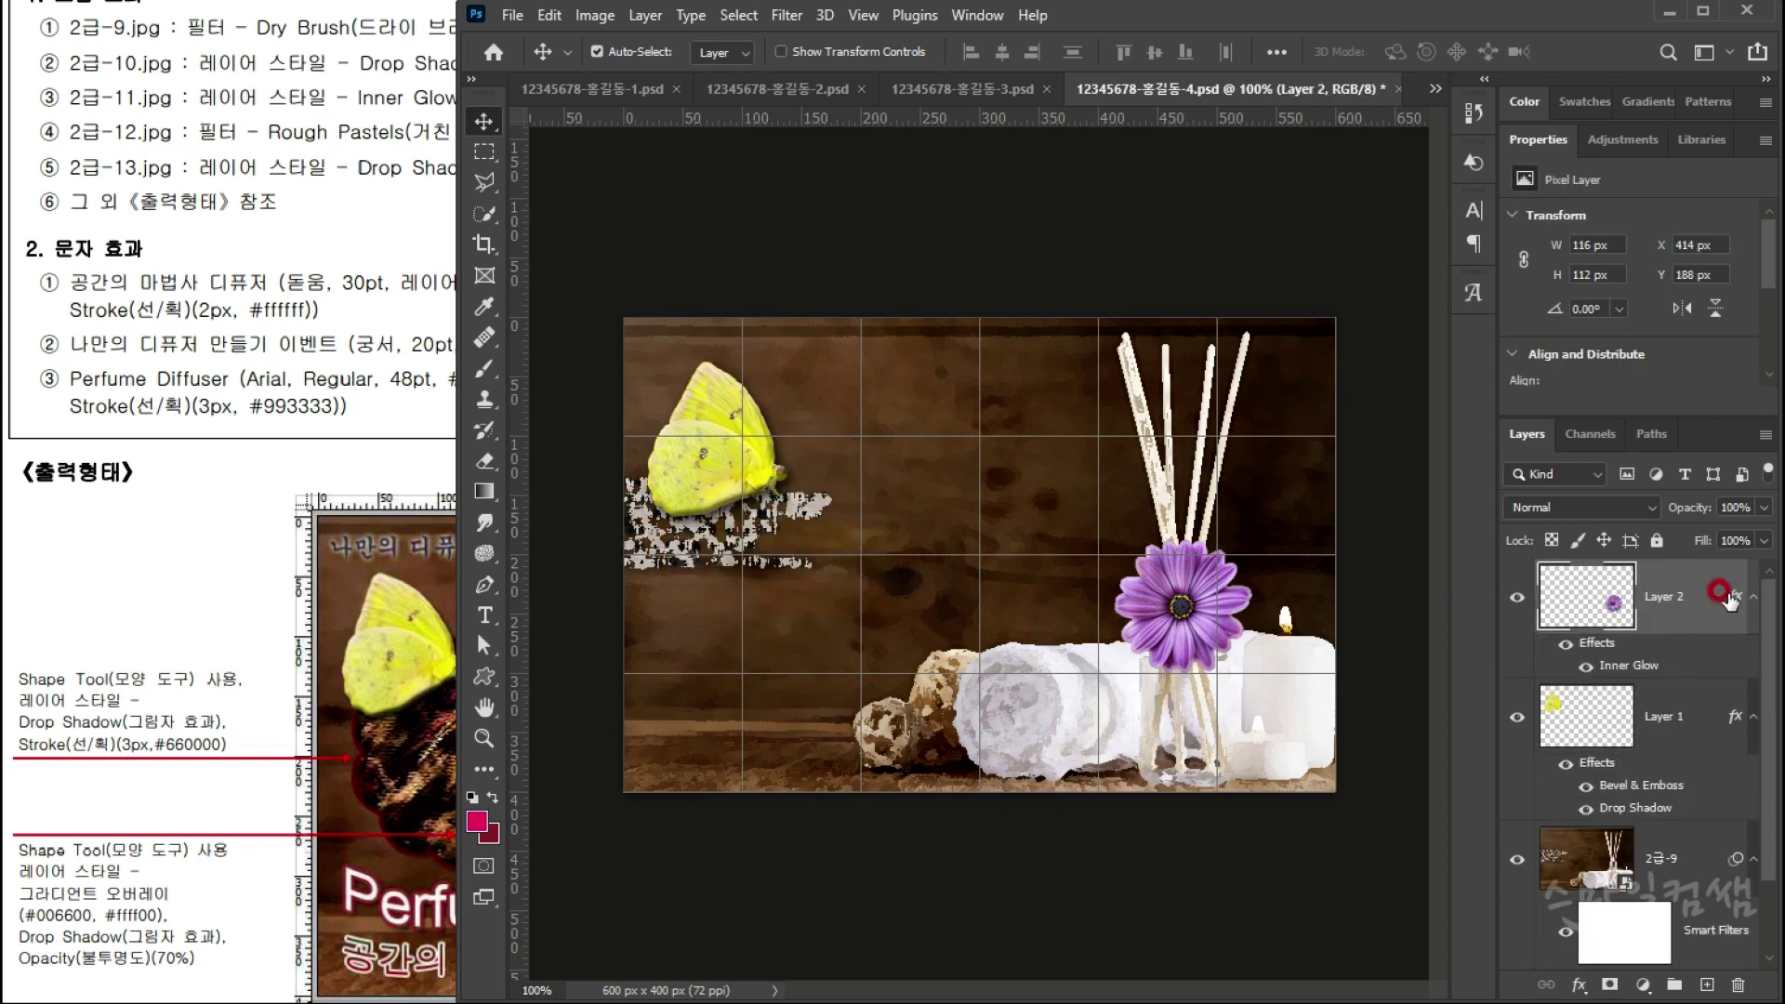
left_click(1689, 608)
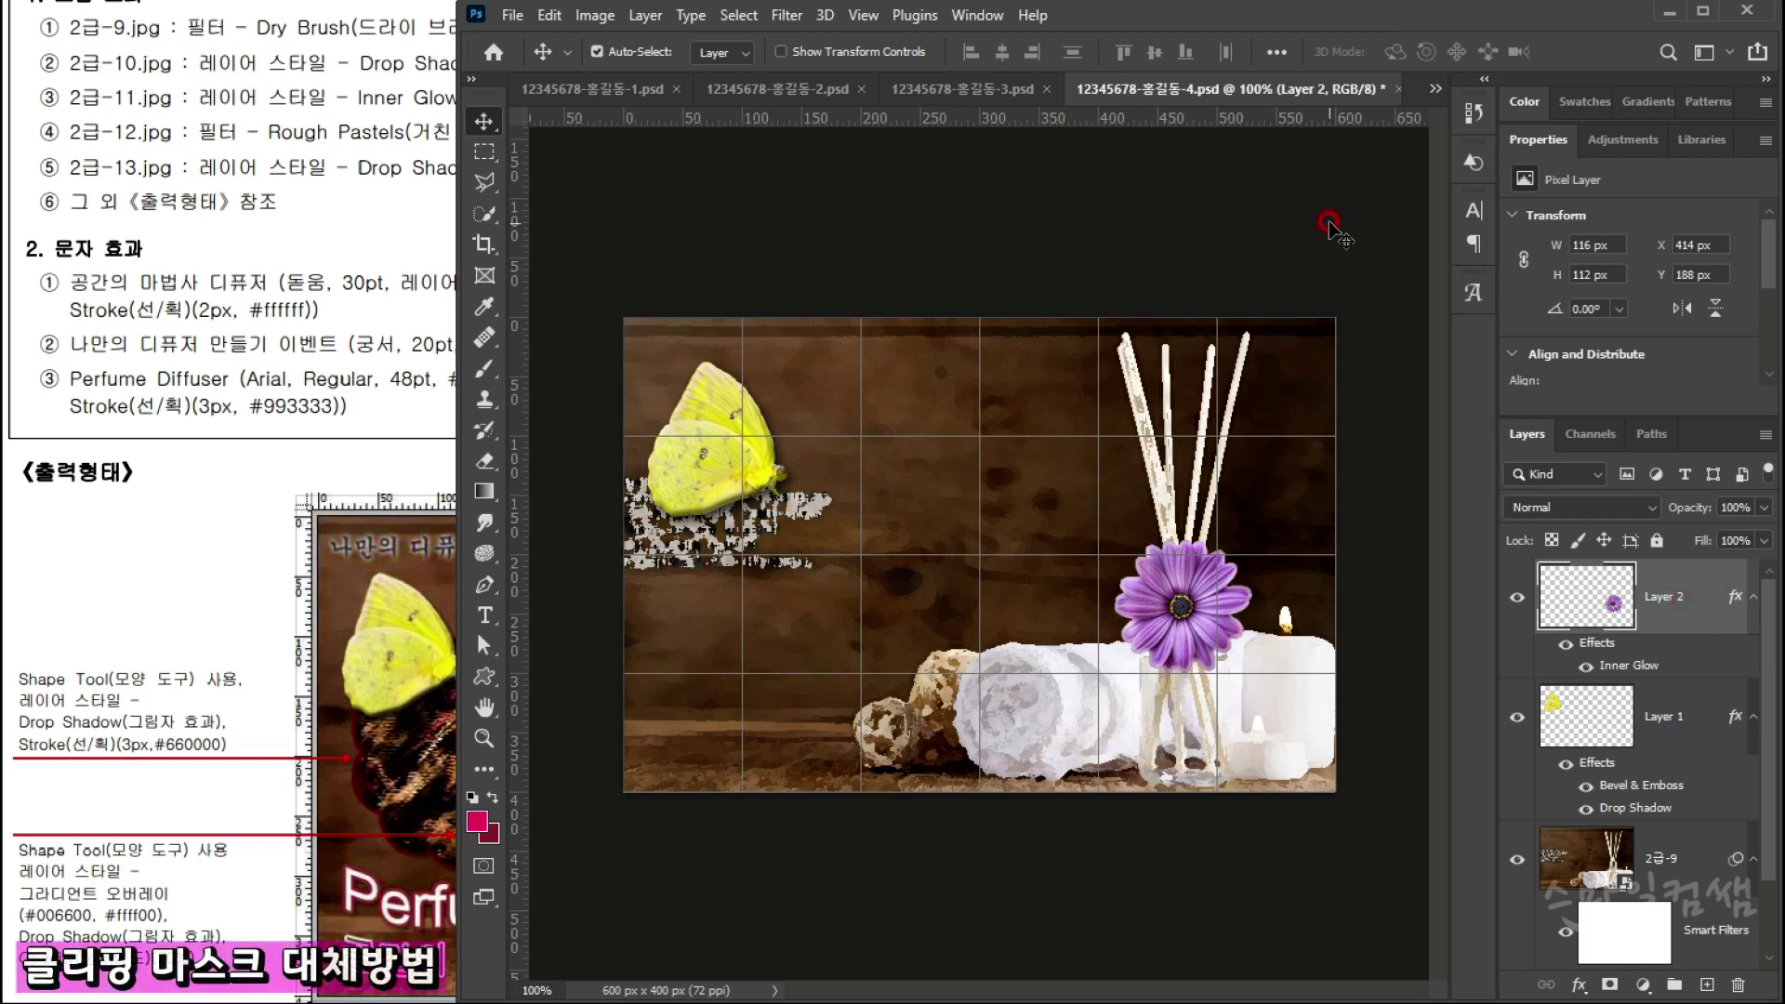
Step: Open 2급-12.jpg from the source folder again, discarding its embedded colour profile
left_click(1422, 94)
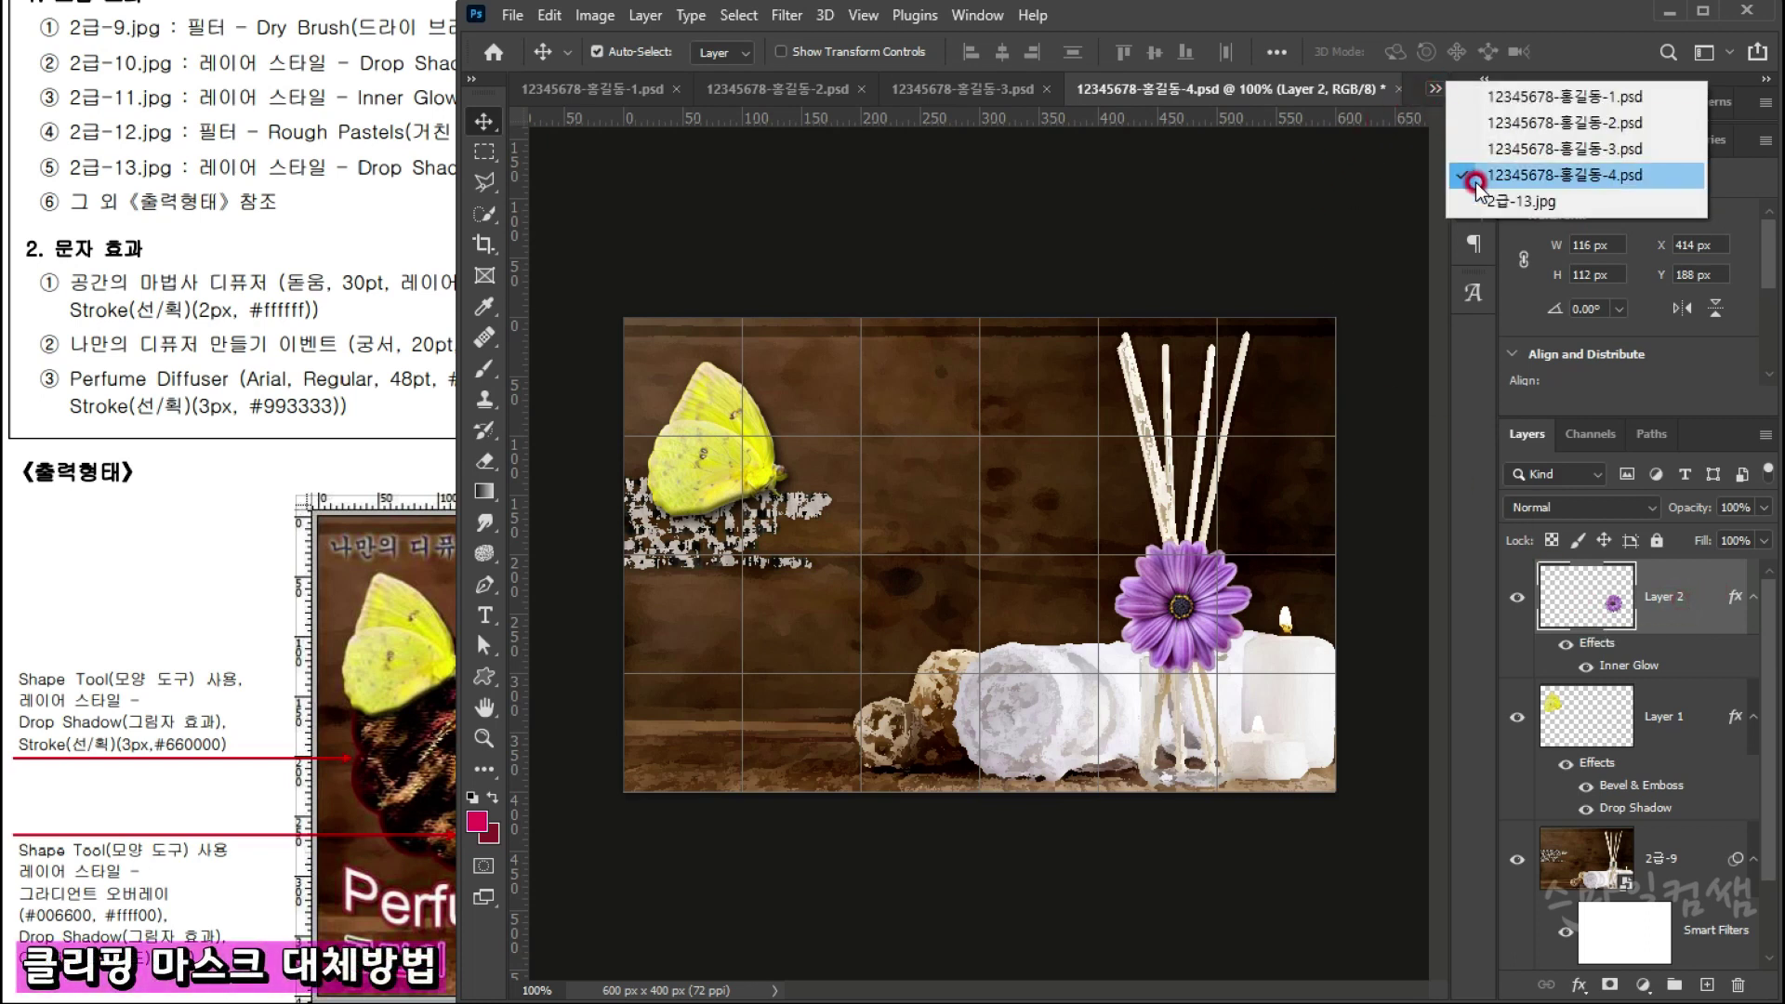
left_click(1487, 204)
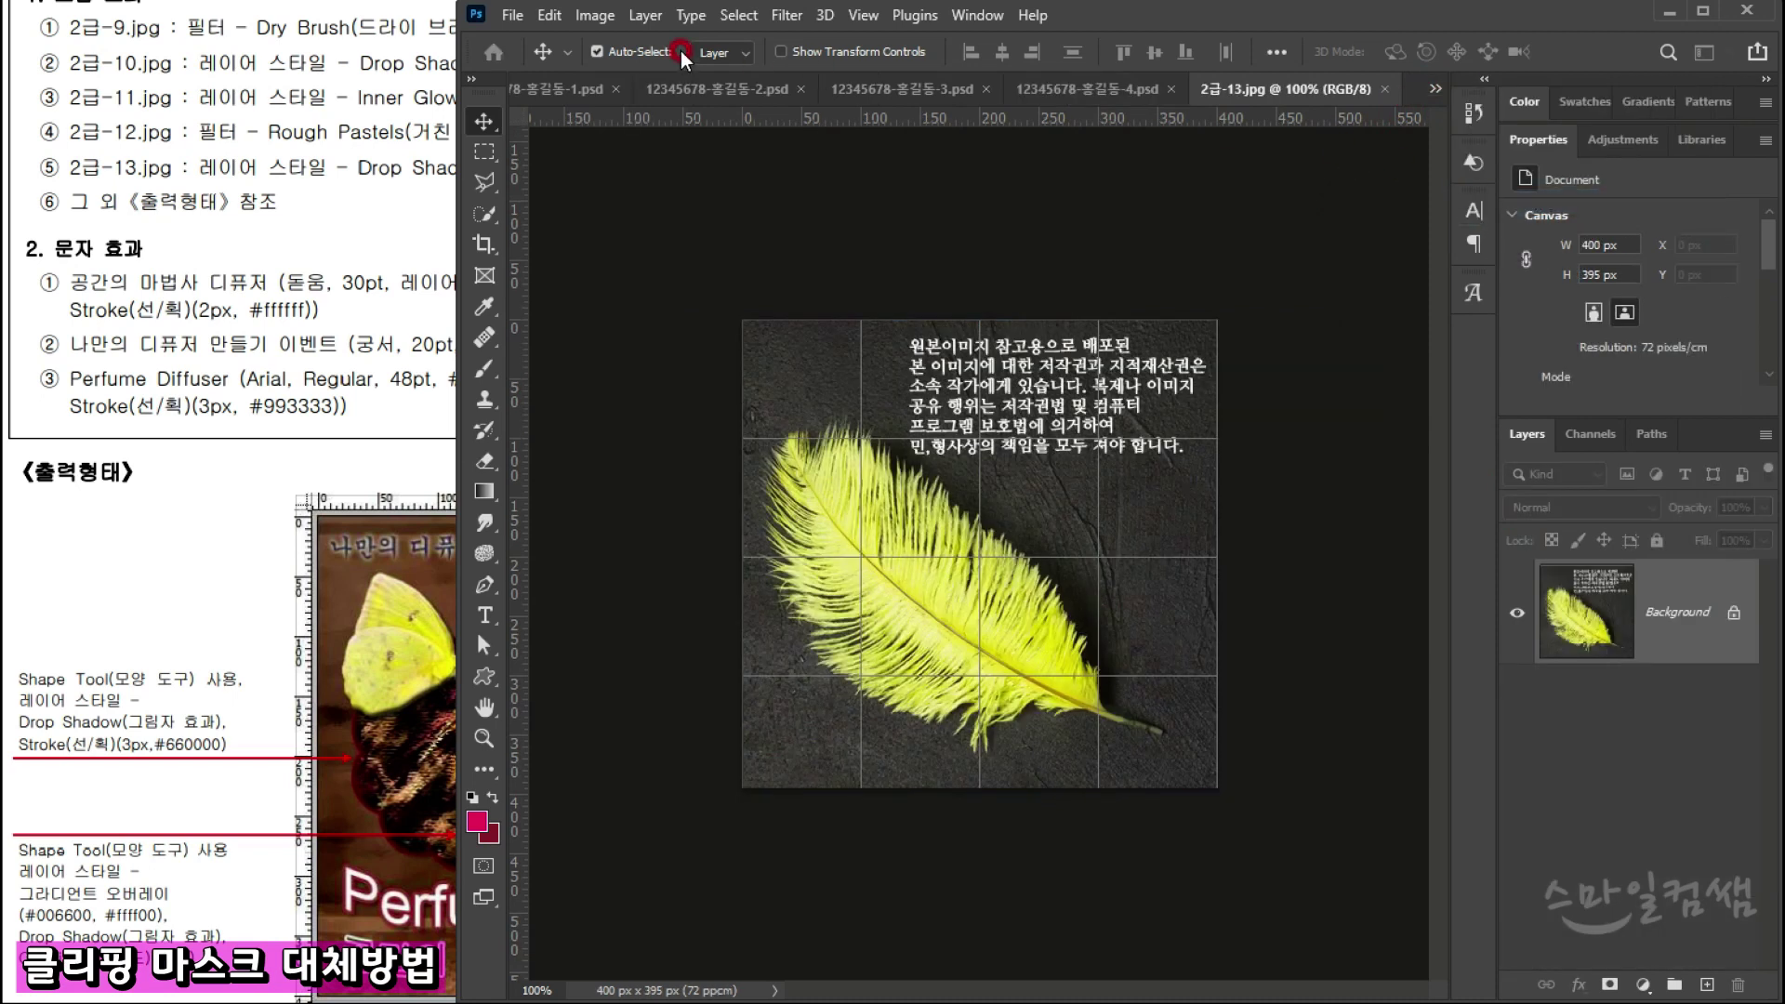
left_click(509, 15)
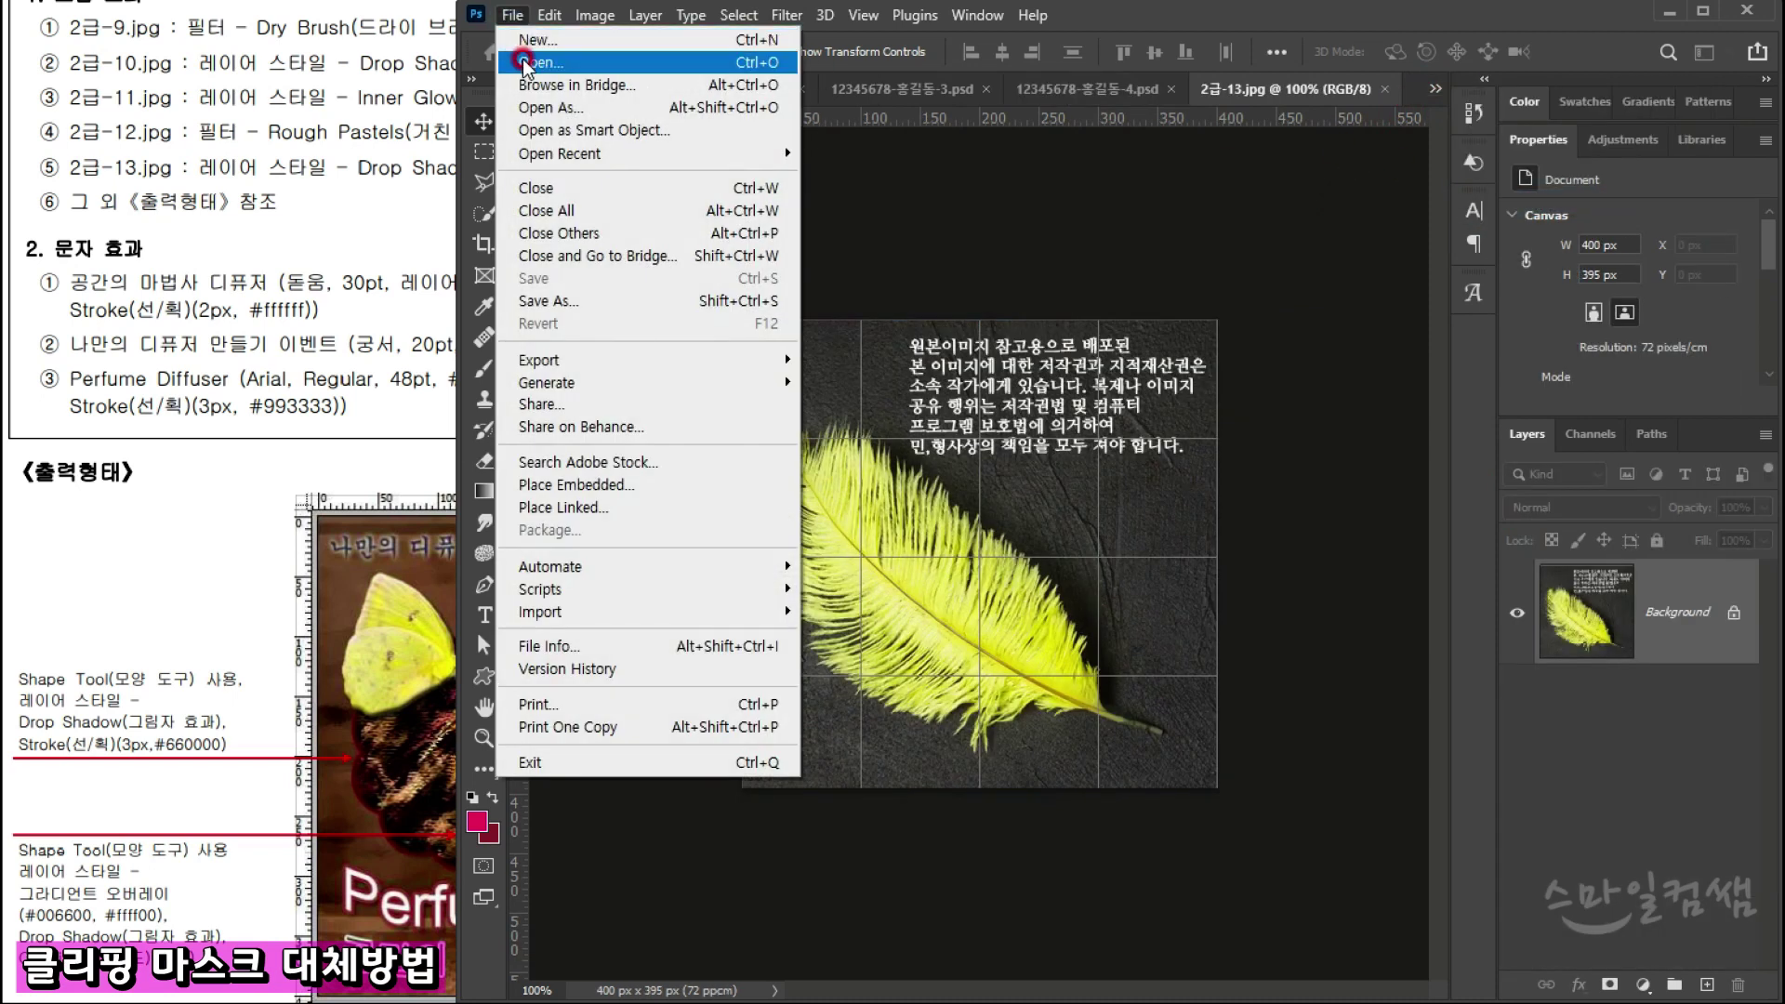
left_click(526, 62)
left_click(646, 641)
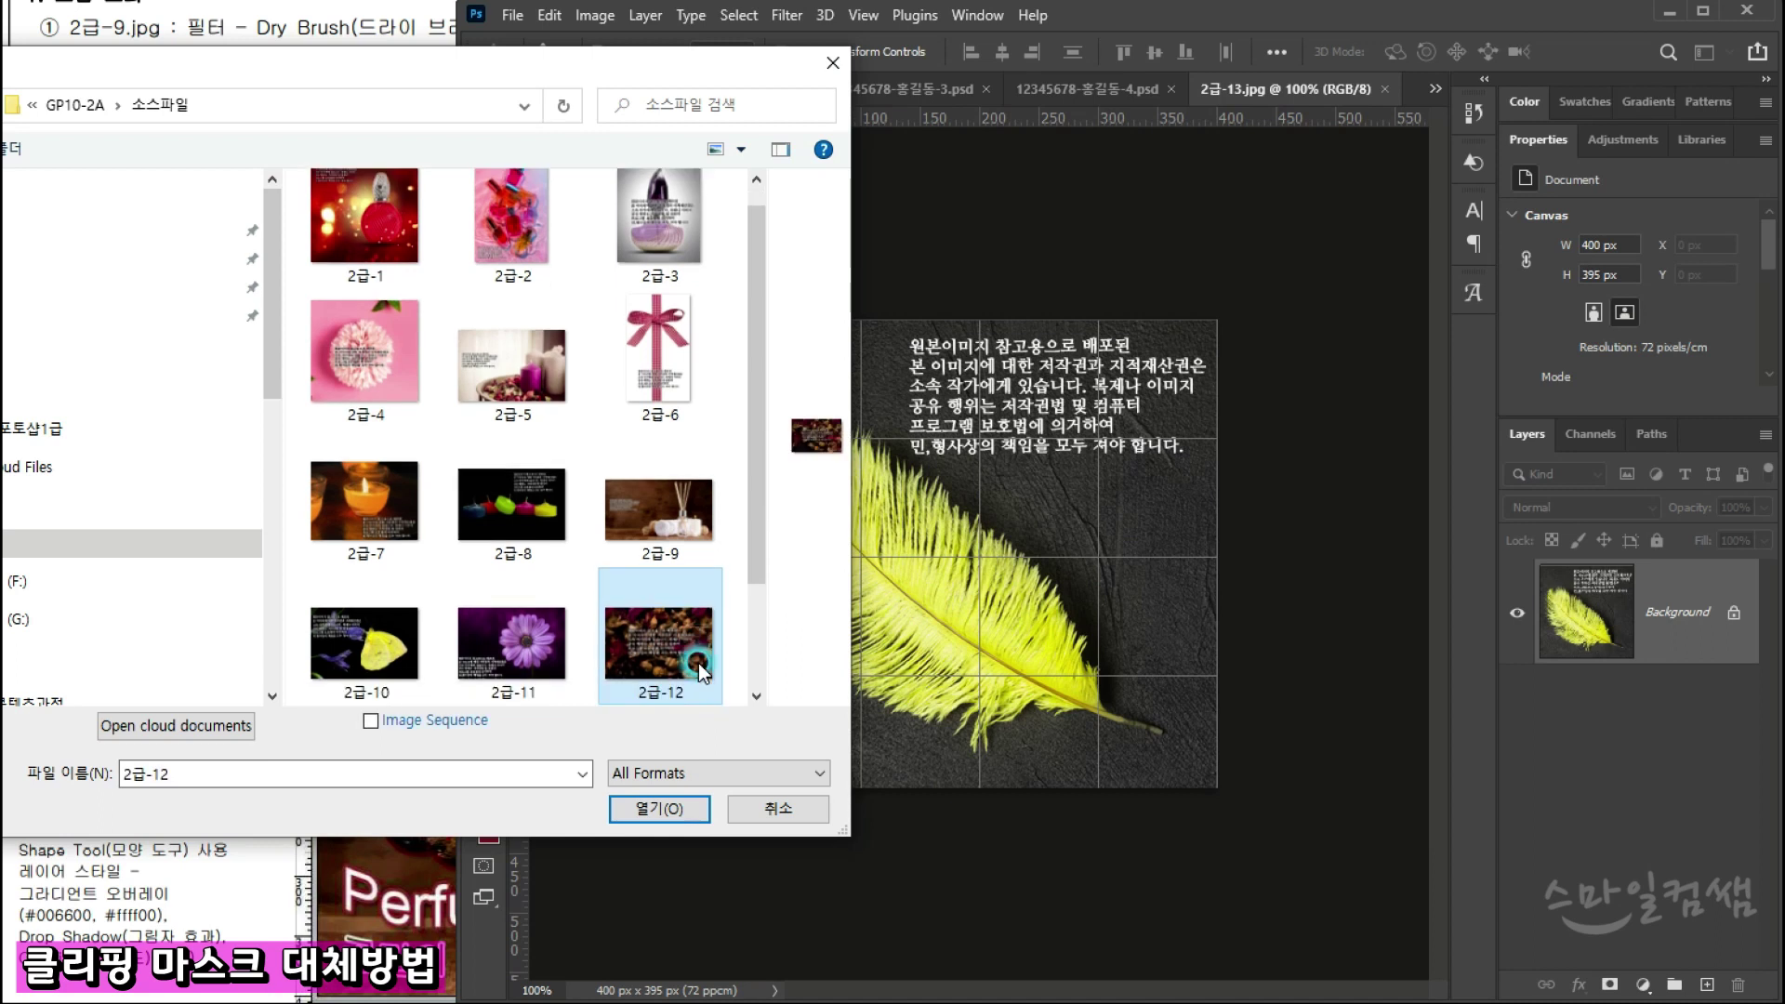
double_click(644, 645)
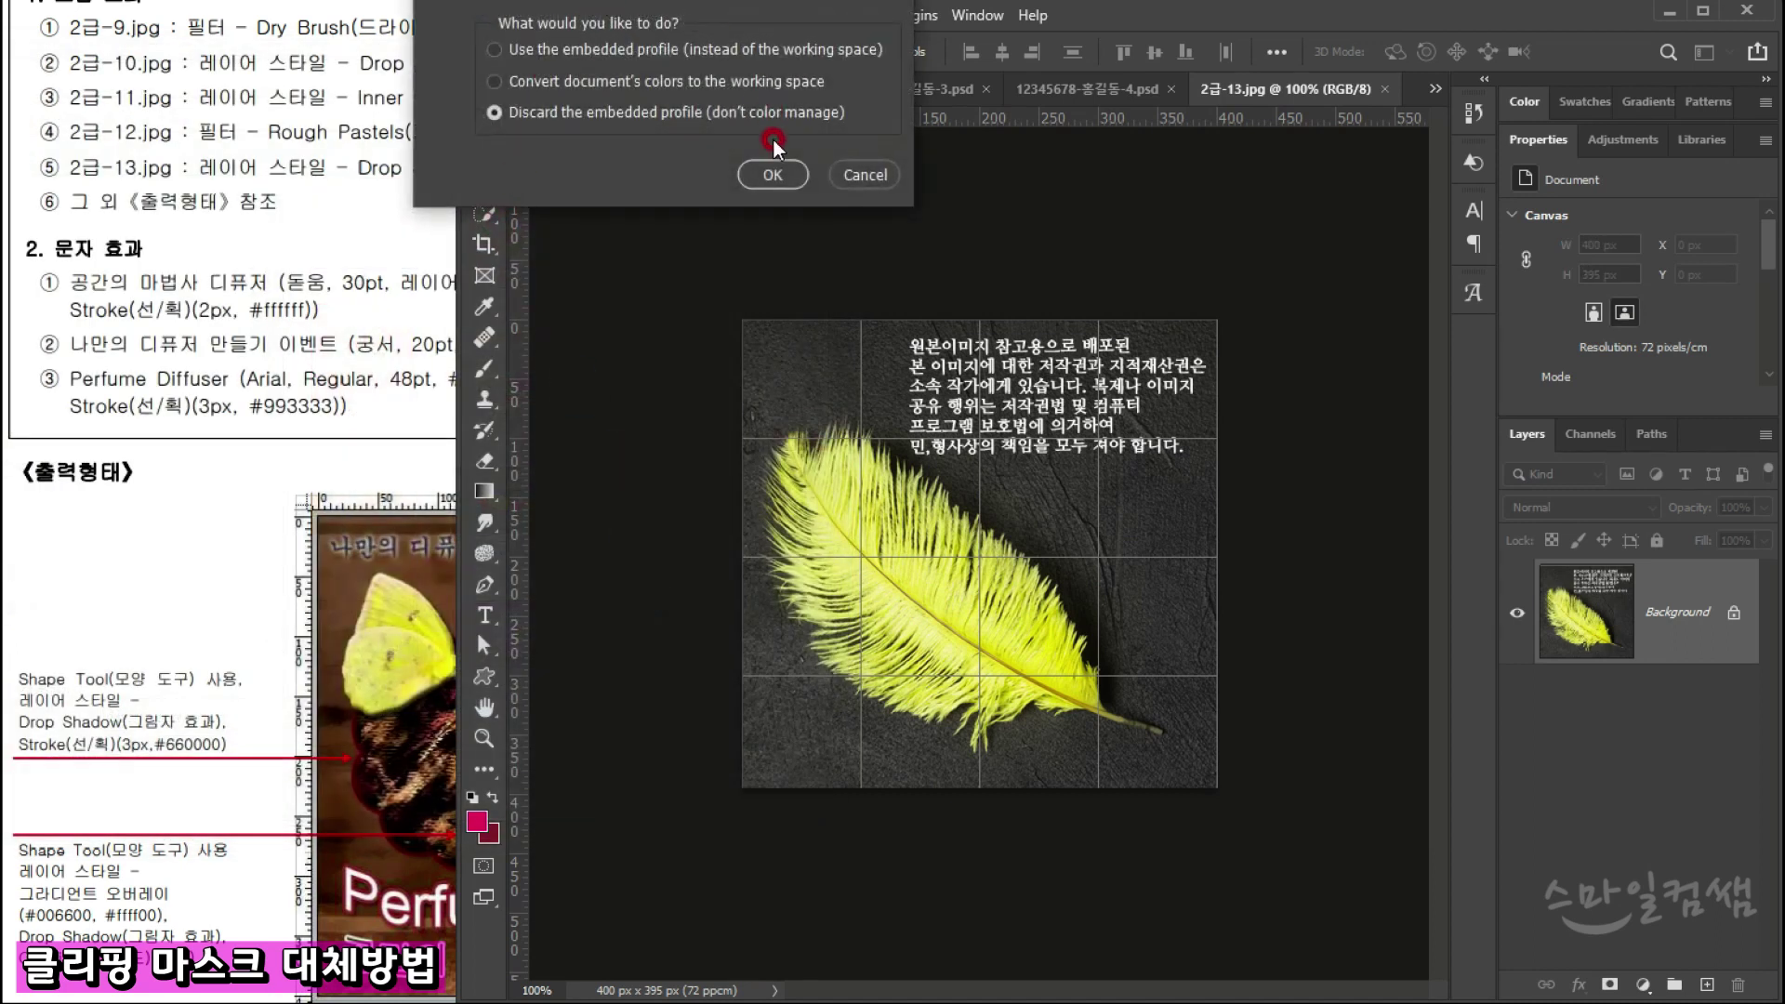
left_click(772, 174)
left_click(639, 411)
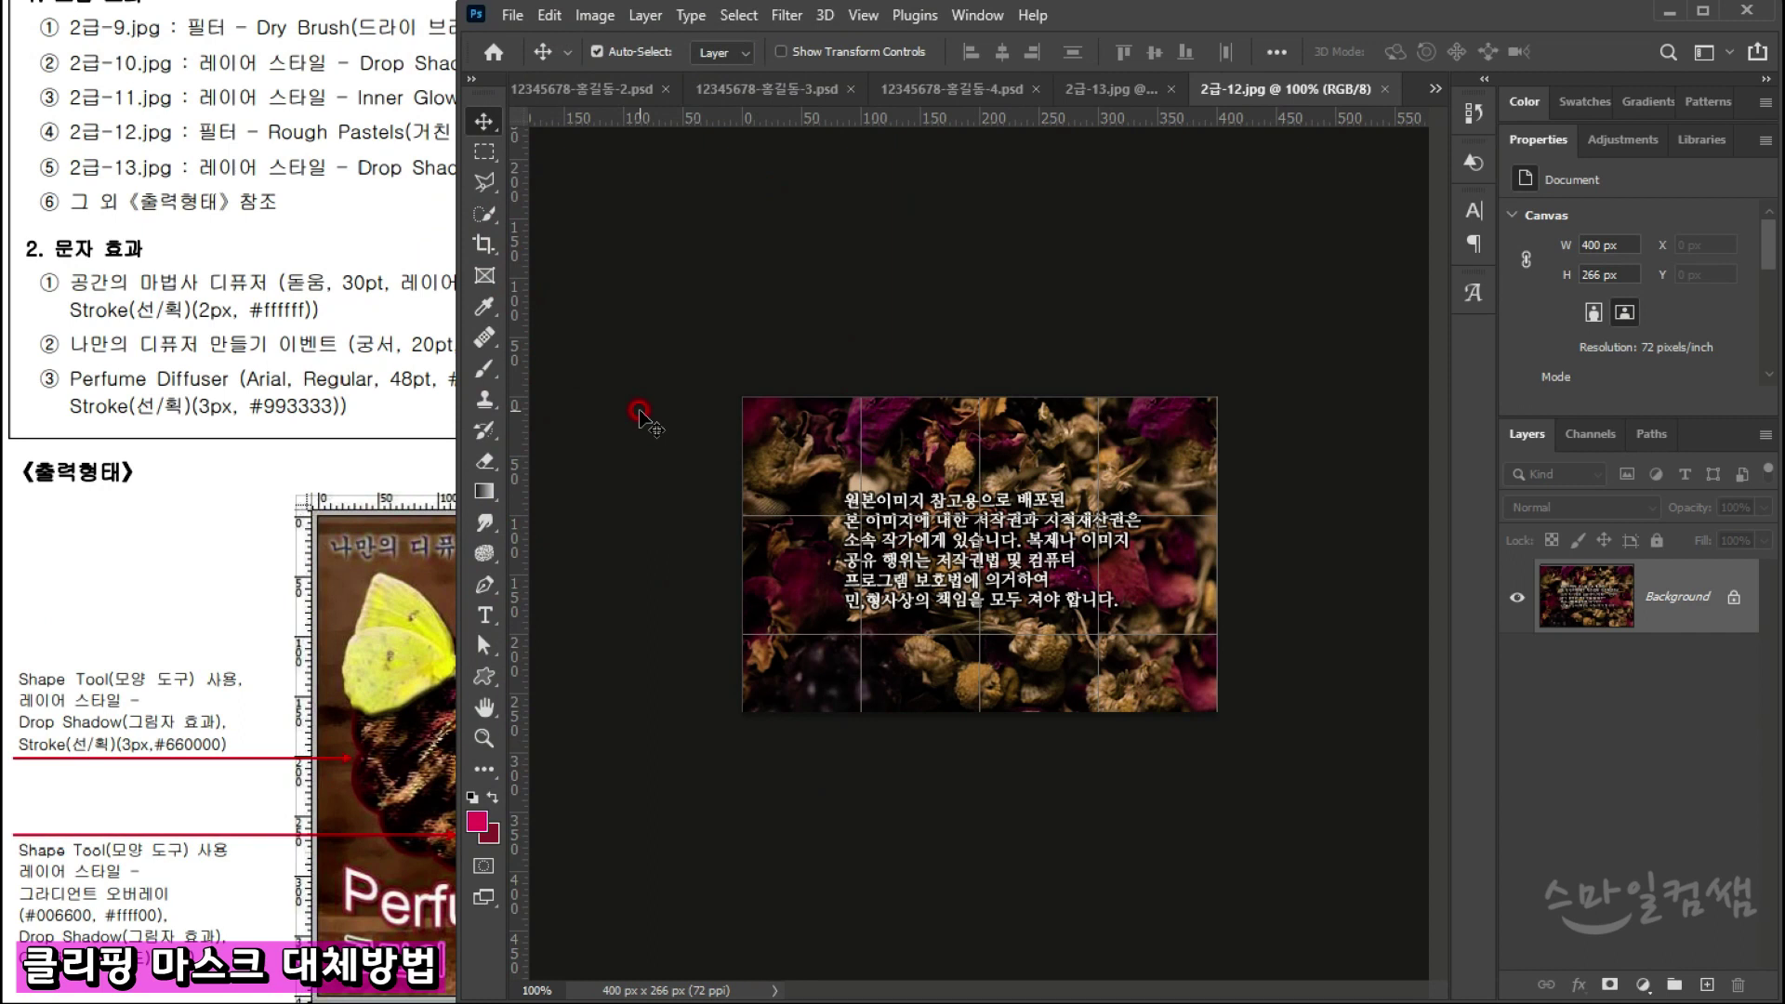
Step: Apply the Artistic Rough Pastels filter from the Filter Gallery to the dried-flower image, as the exam sheet requires for 2급-12.jpg
scroll(722, 596, "up", 3)
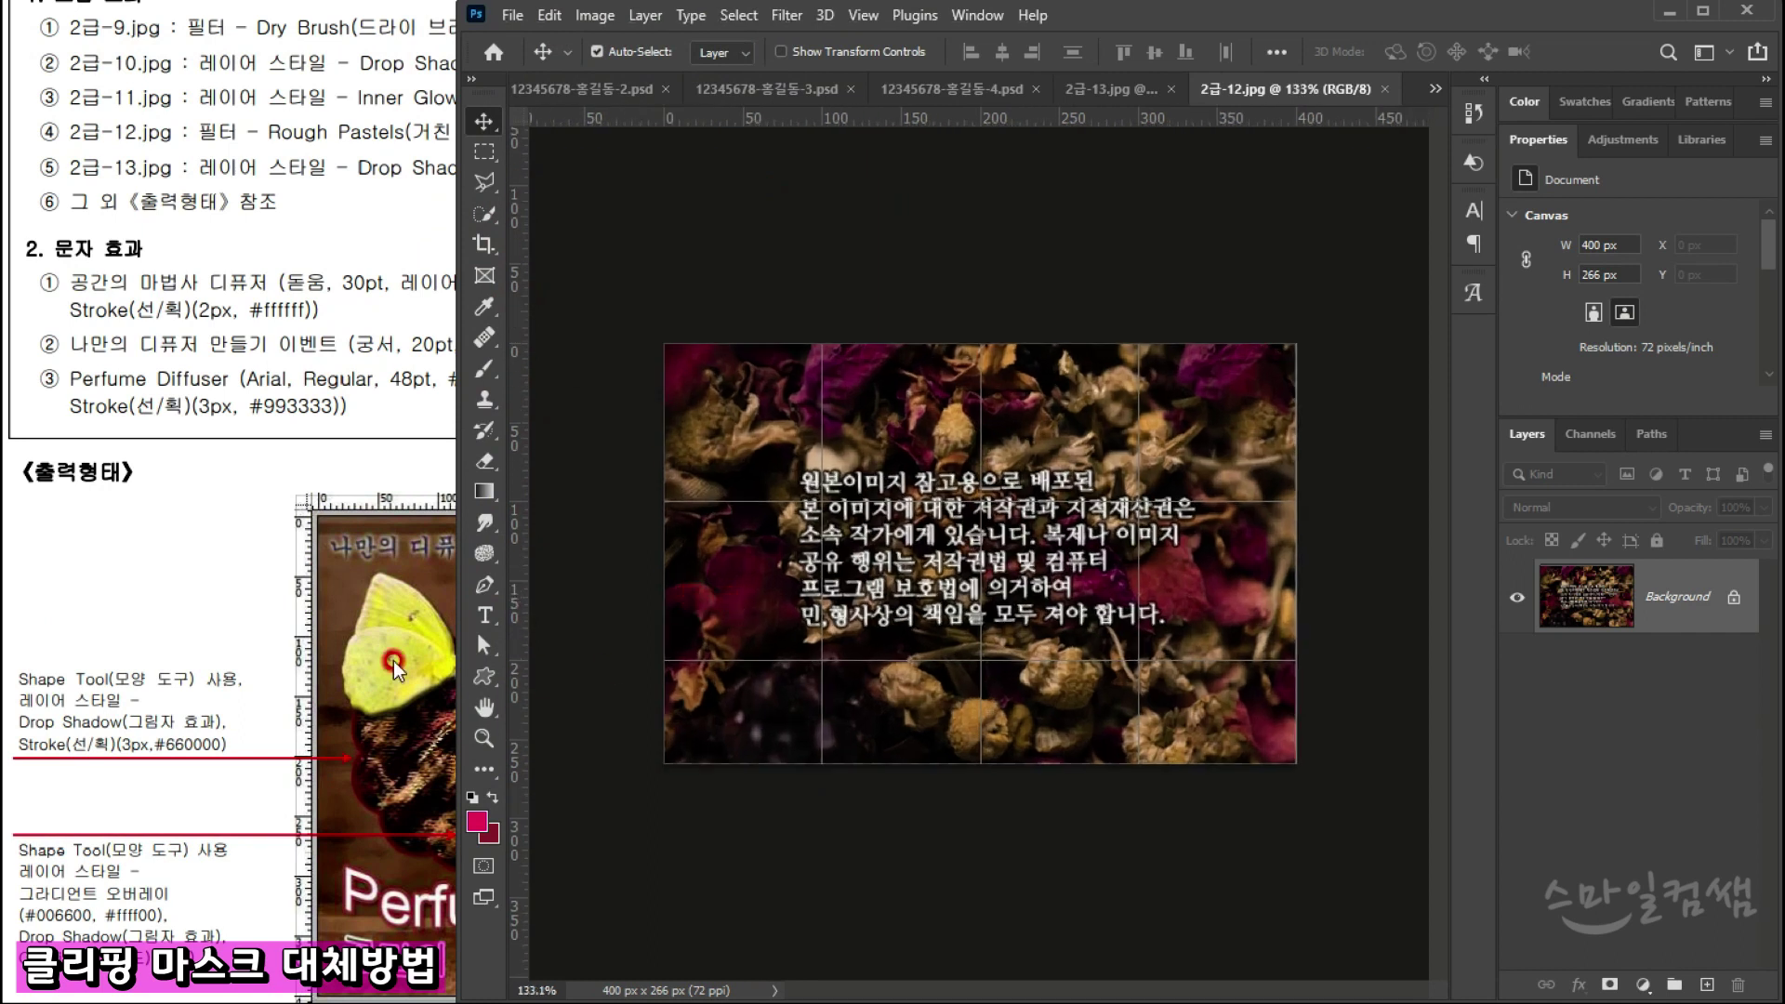
left_click(251, 558)
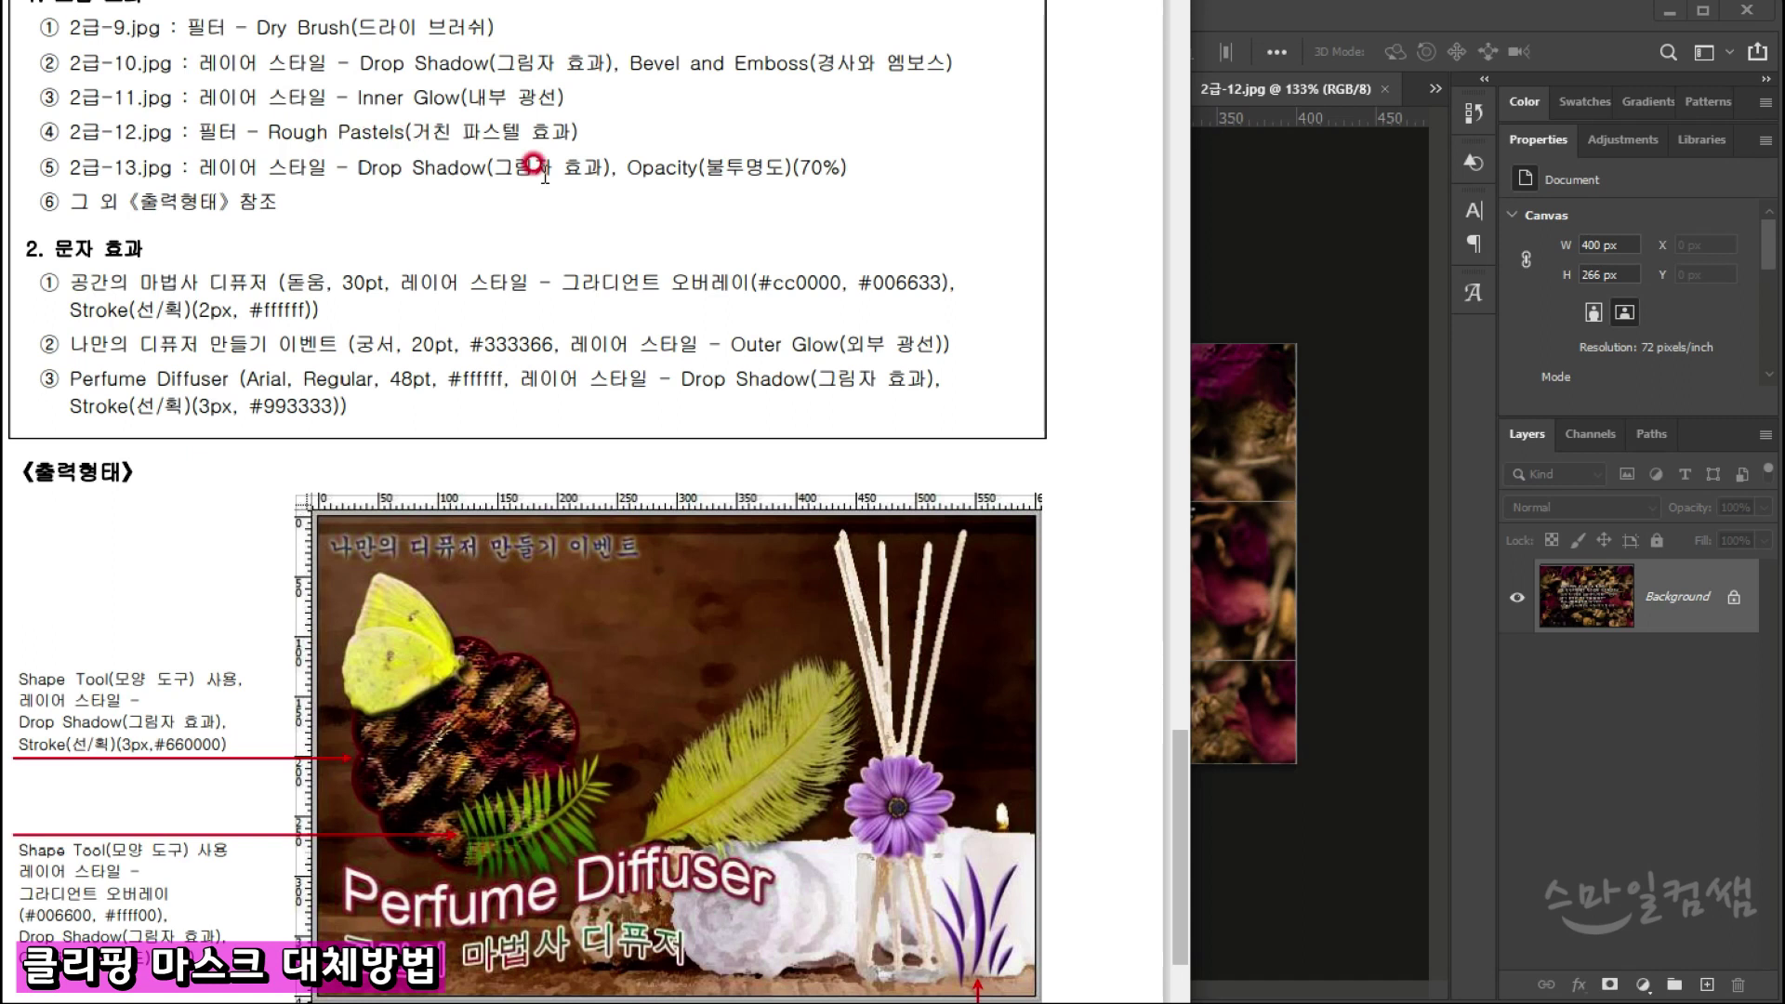
left_click(1272, 512)
scroll(1010, 548, "up", 2)
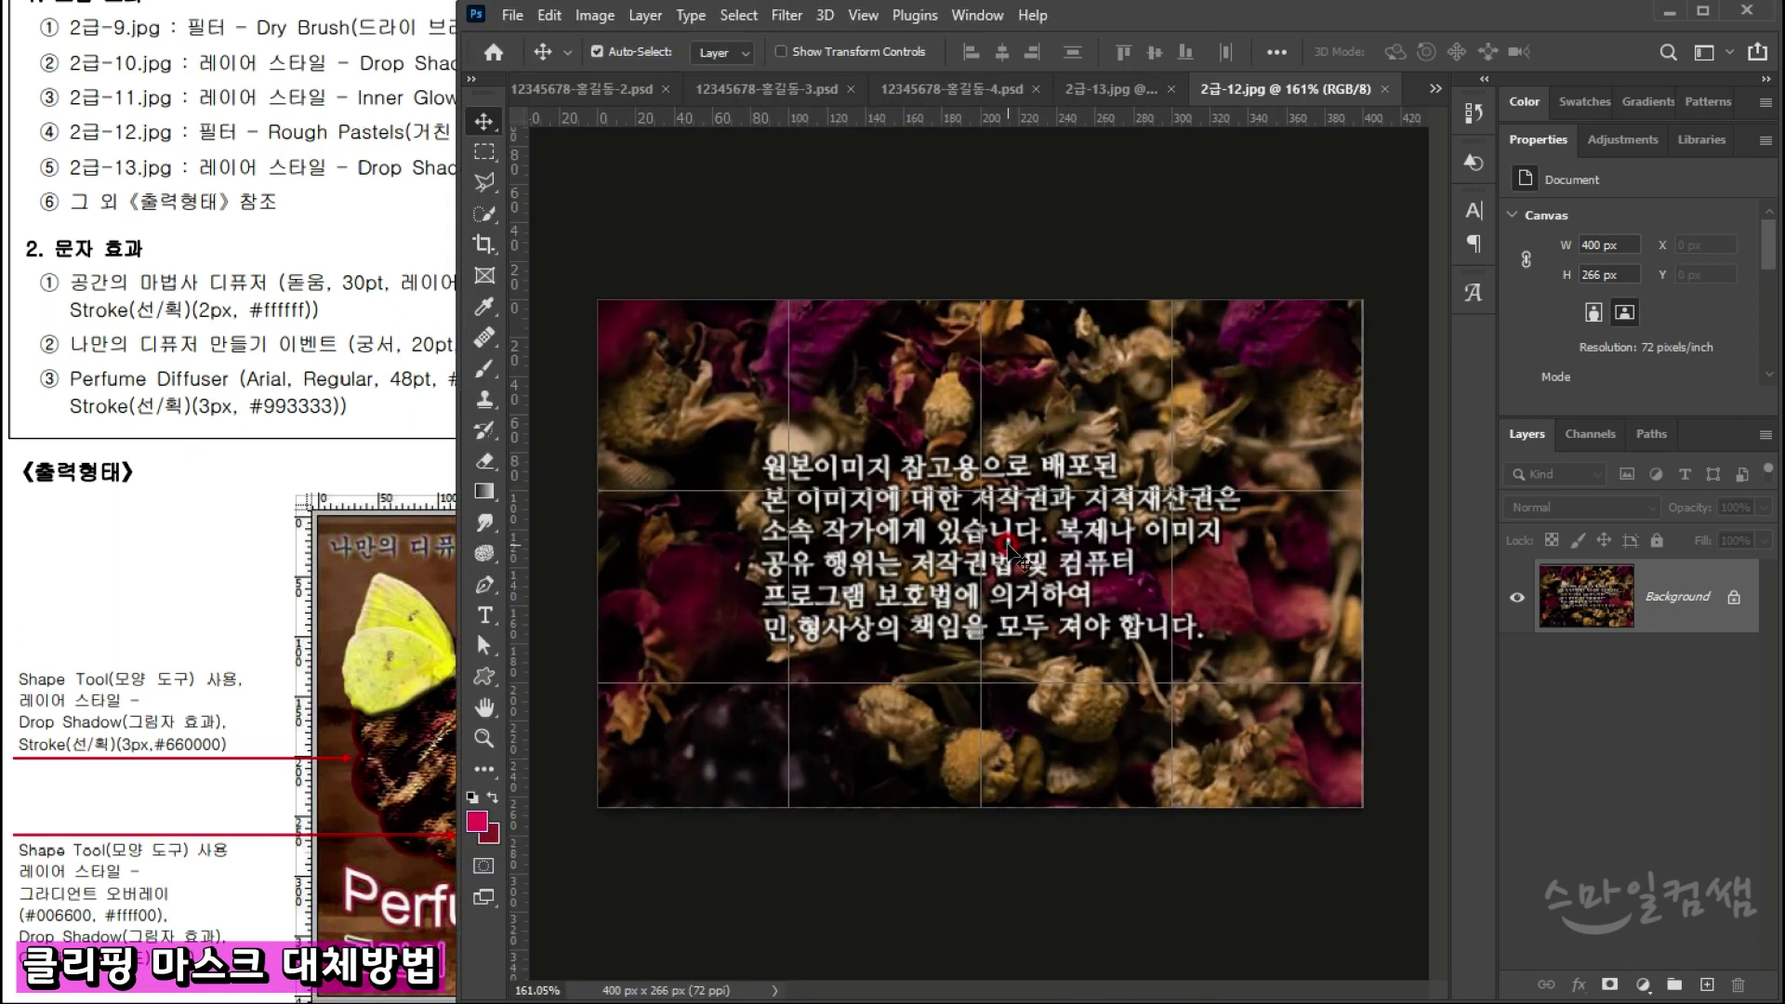
left_click(600, 16)
left_click(801, 16)
left_click(863, 149)
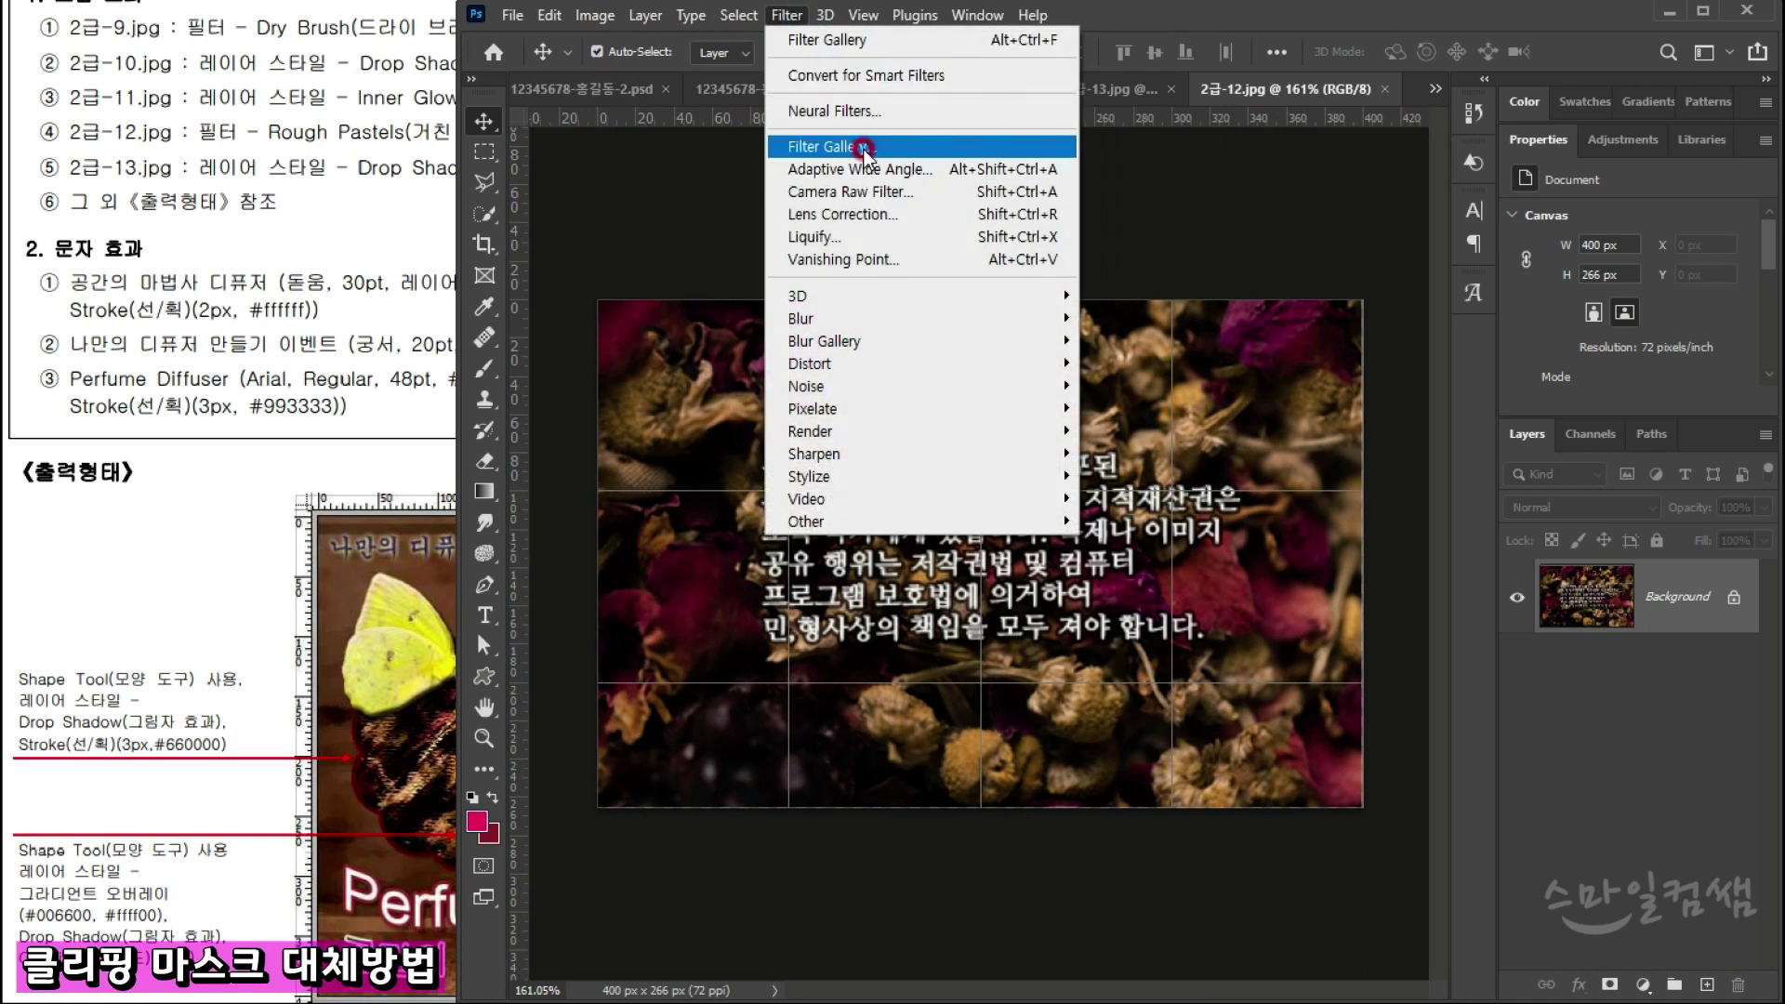
left_click_drag(863, 149, 857, 42)
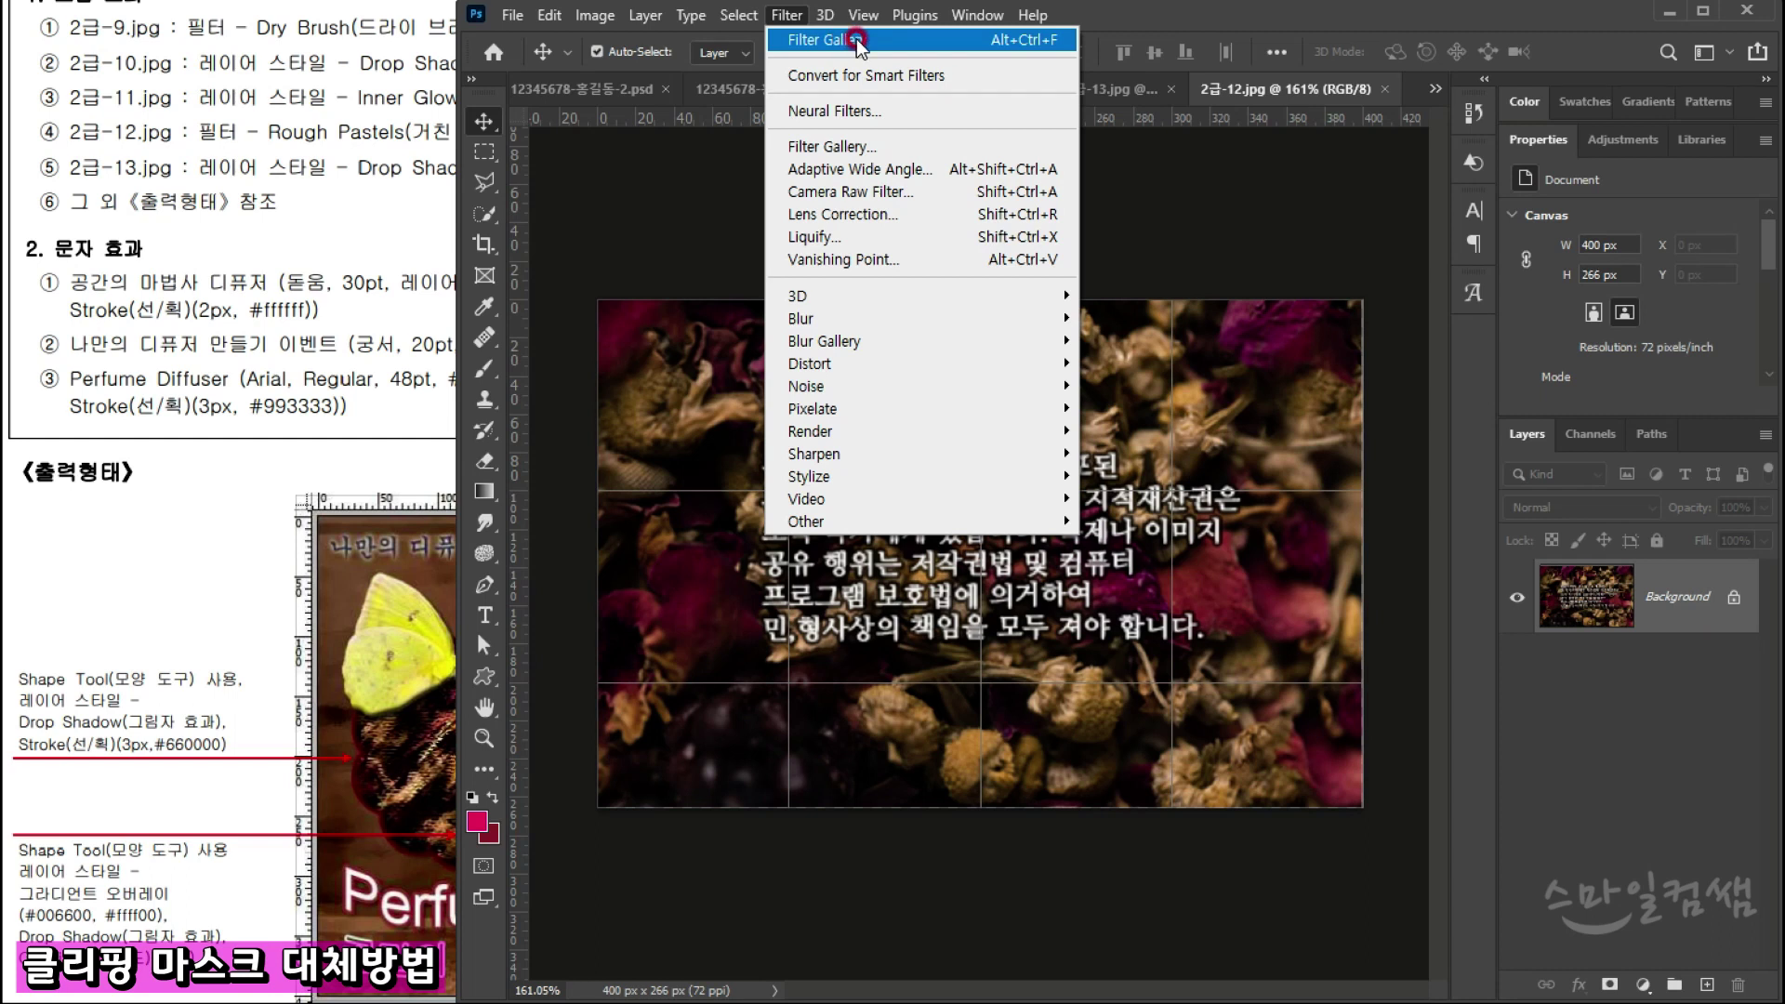
mouse_move(857, 42)
left_mouse_down()
mouse_move(878, 43)
mouse_move(791, 42)
mouse_move(797, 171)
mouse_move(802, 43)
mouse_move(801, 111)
mouse_move(822, 44)
left_mouse_up()
left_click_drag(822, 45, 1025, 53)
left_click_drag(1026, 44, 1003, 46)
left_click_drag(1025, 41, 859, 159)
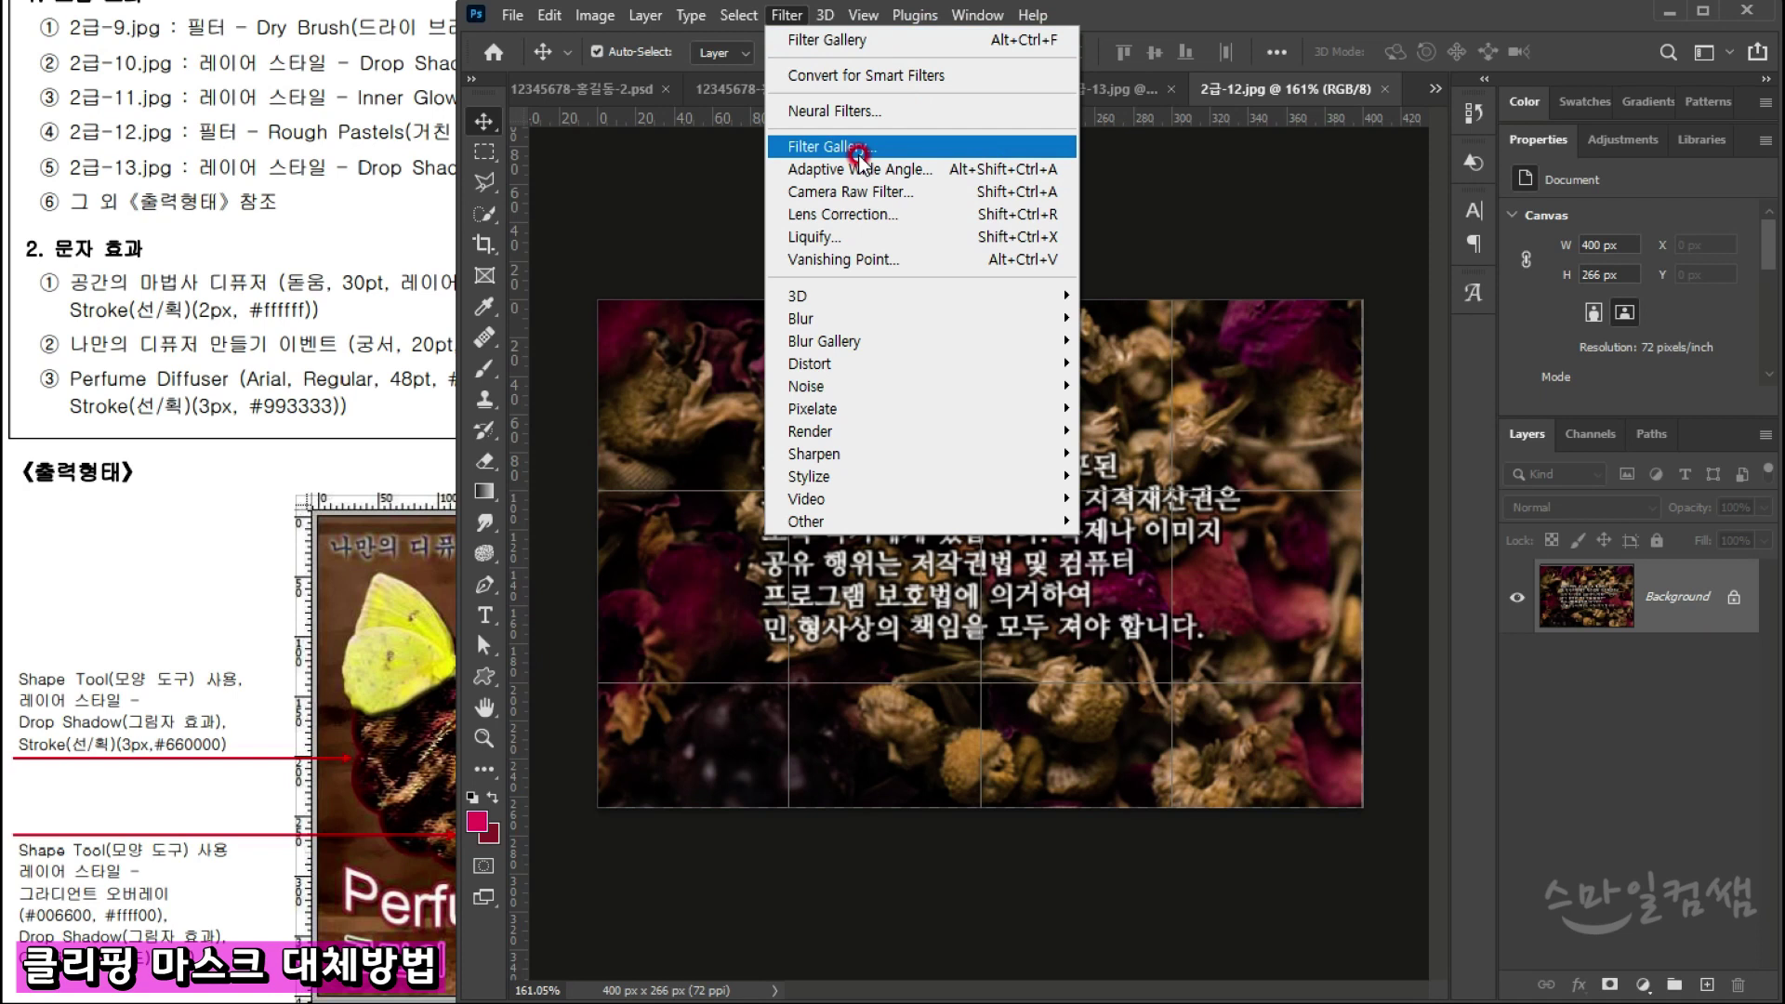
left_click_drag(859, 160, 857, 153)
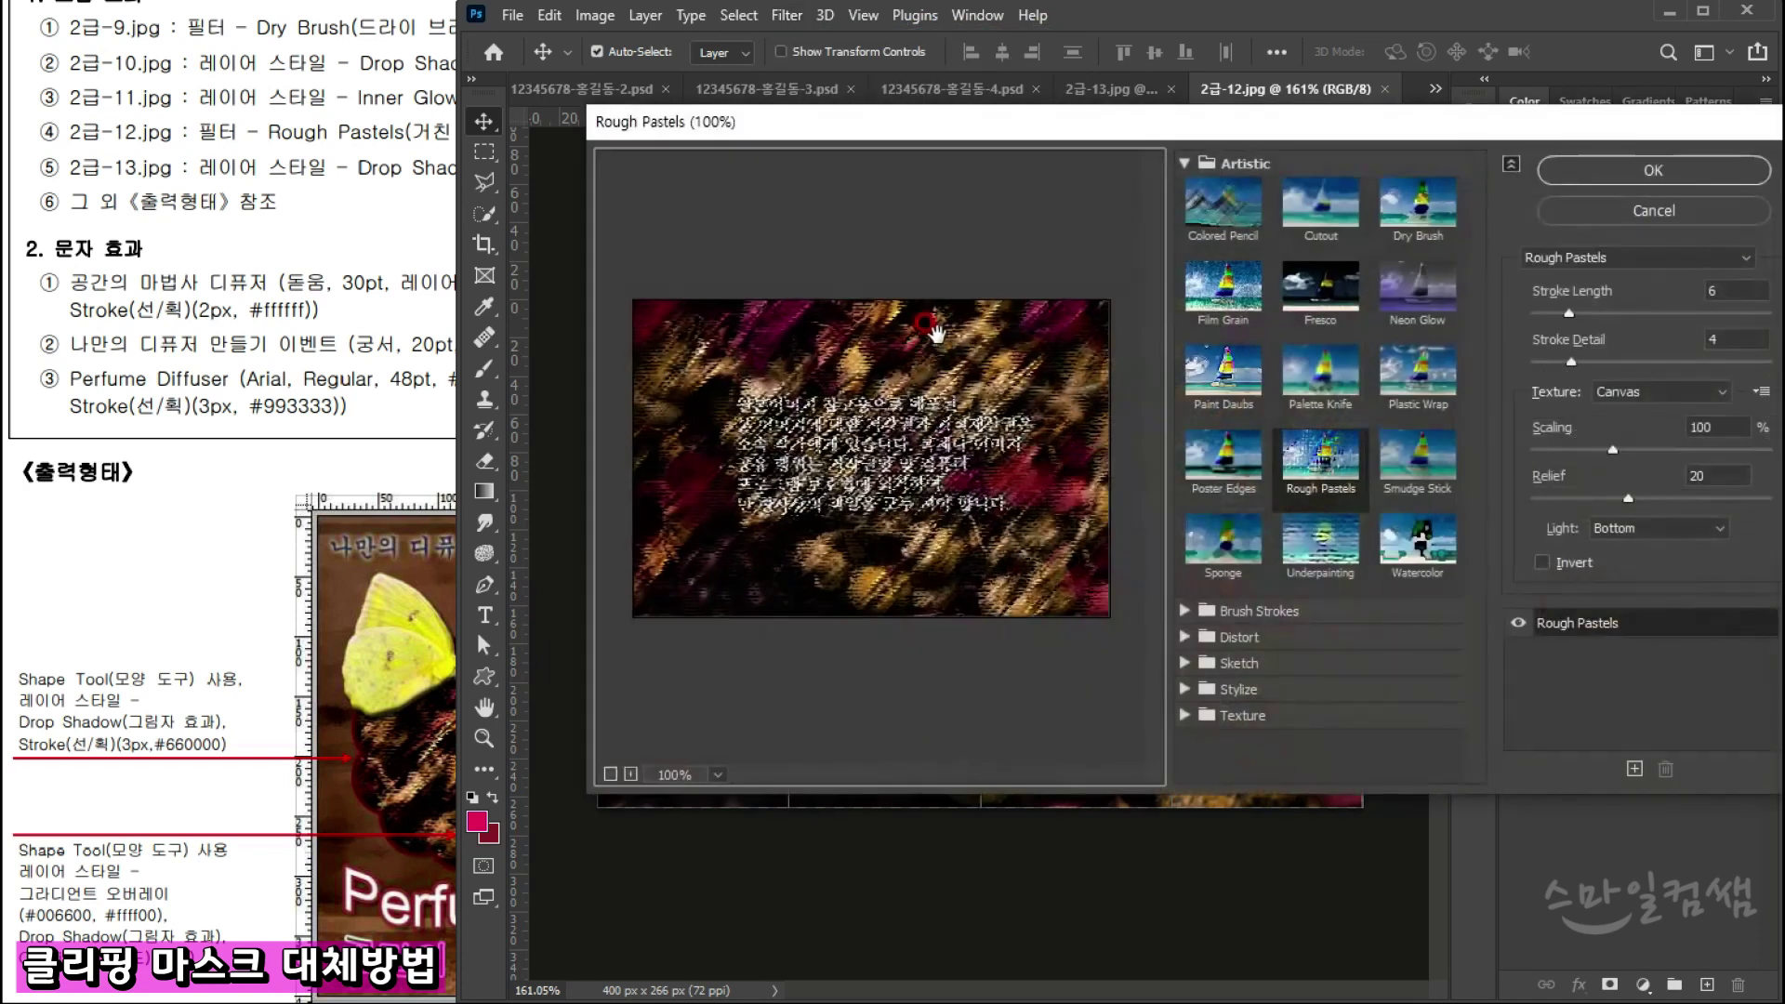
left_click(1250, 380)
left_click(1323, 457)
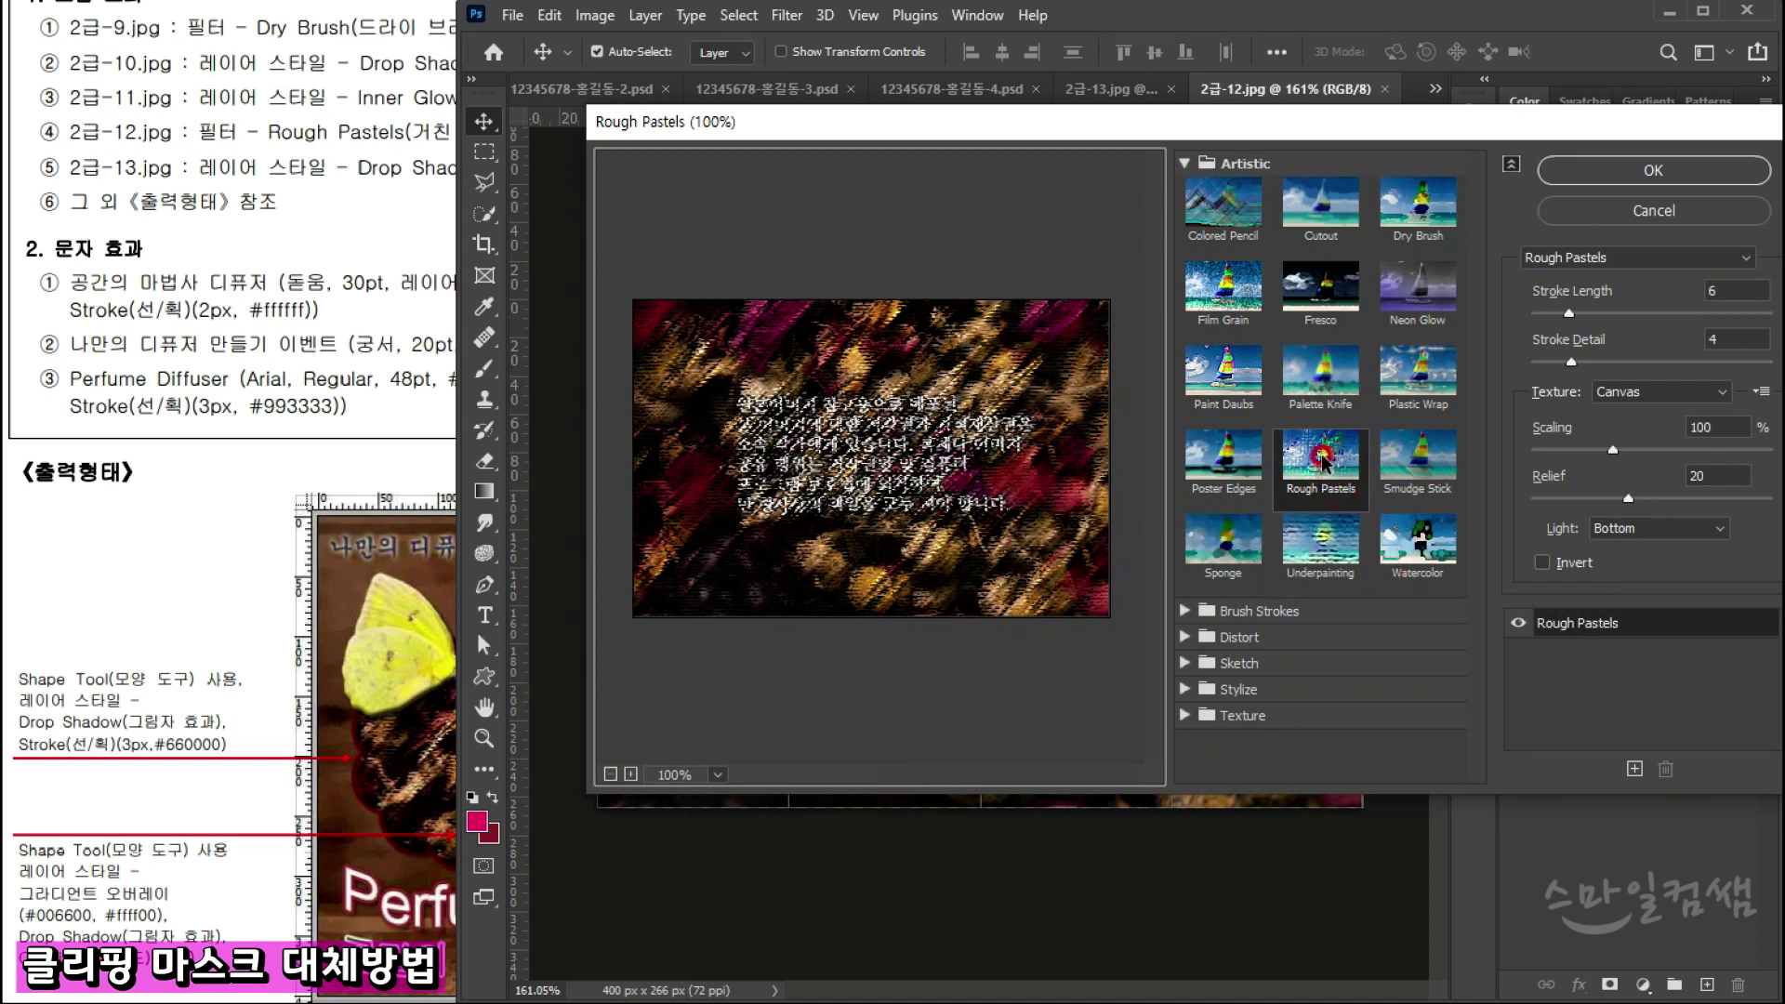
left_click(1607, 163)
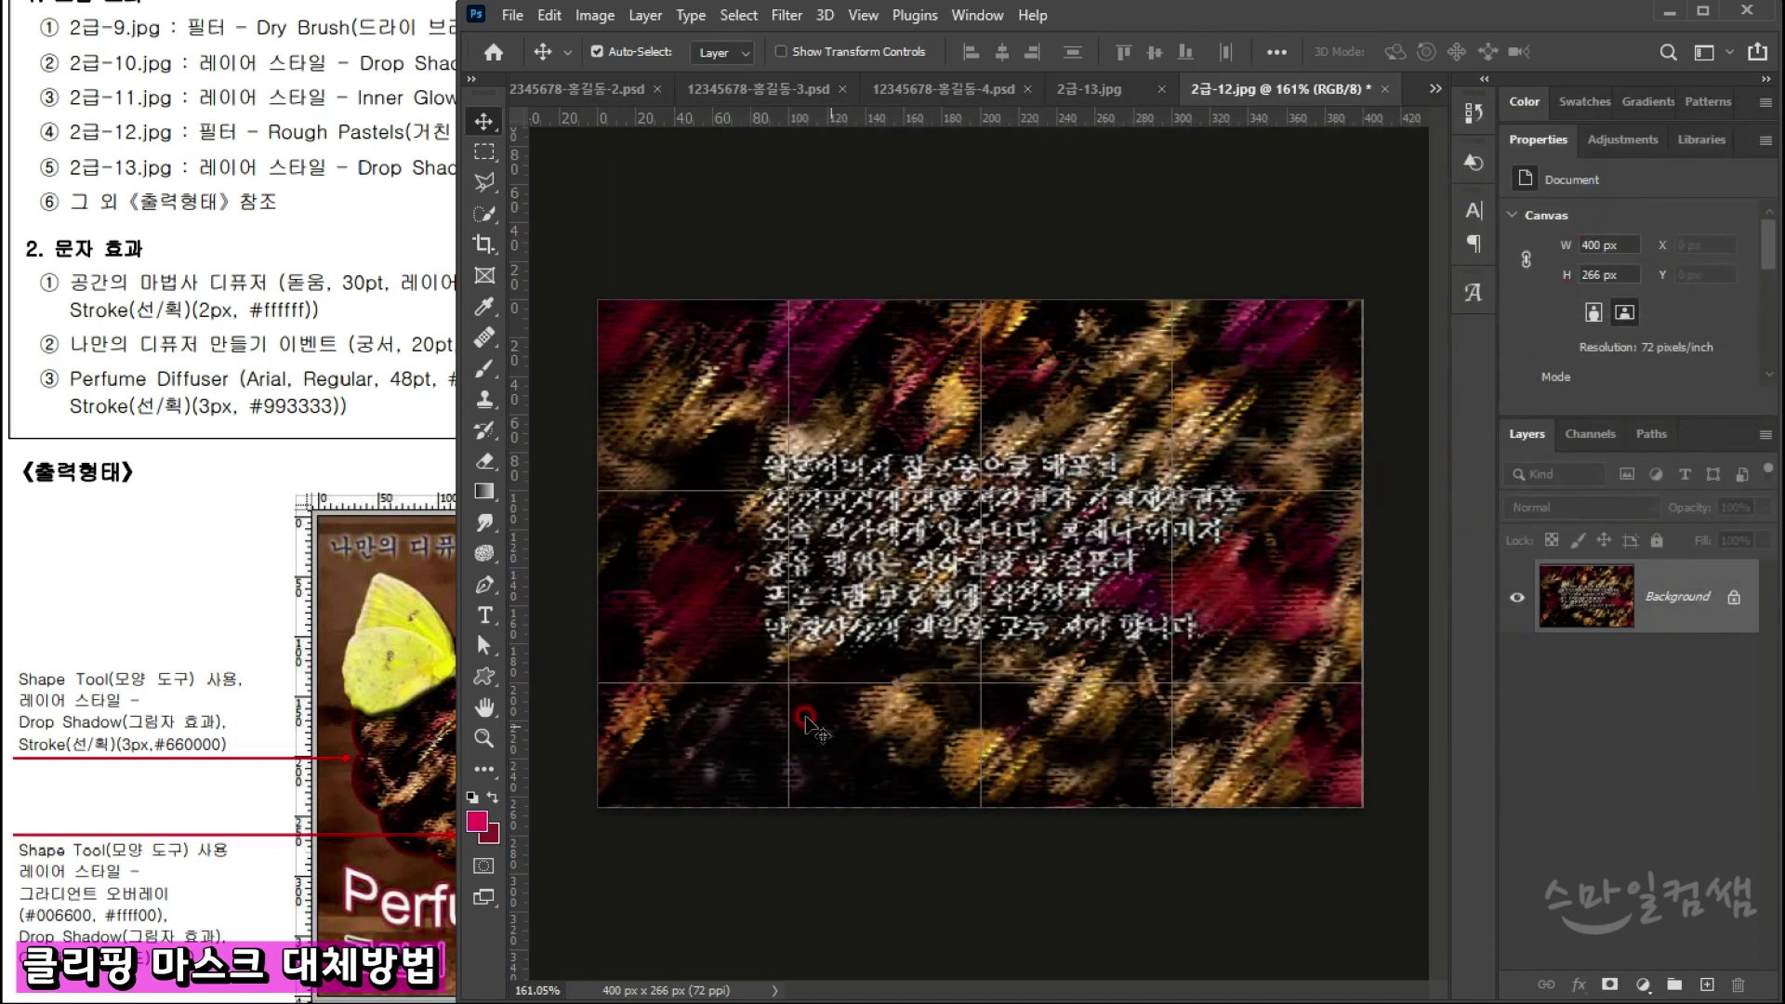
Step: Draw a black scalloped flower custom shape about 242 × 249 px on the filtered image and move it near the image's right edge
left_click(949, 91)
left_click(1375, 93)
left_click(137, 390)
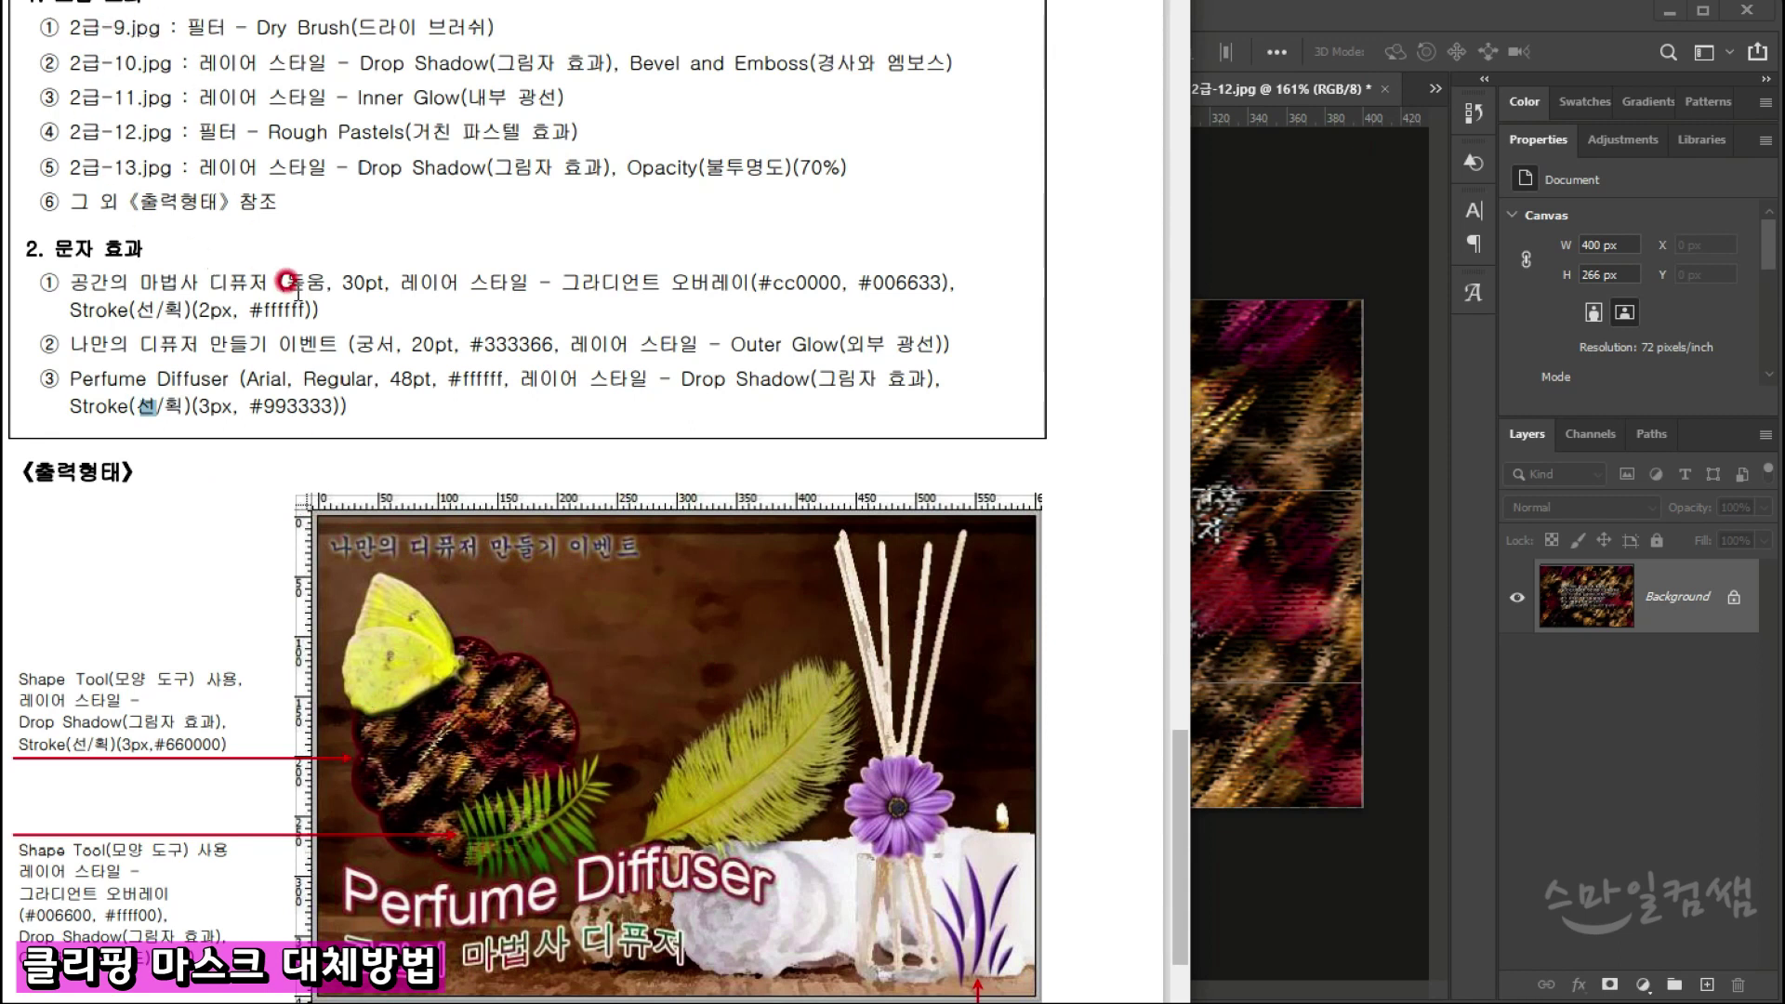
left_click(1262, 201)
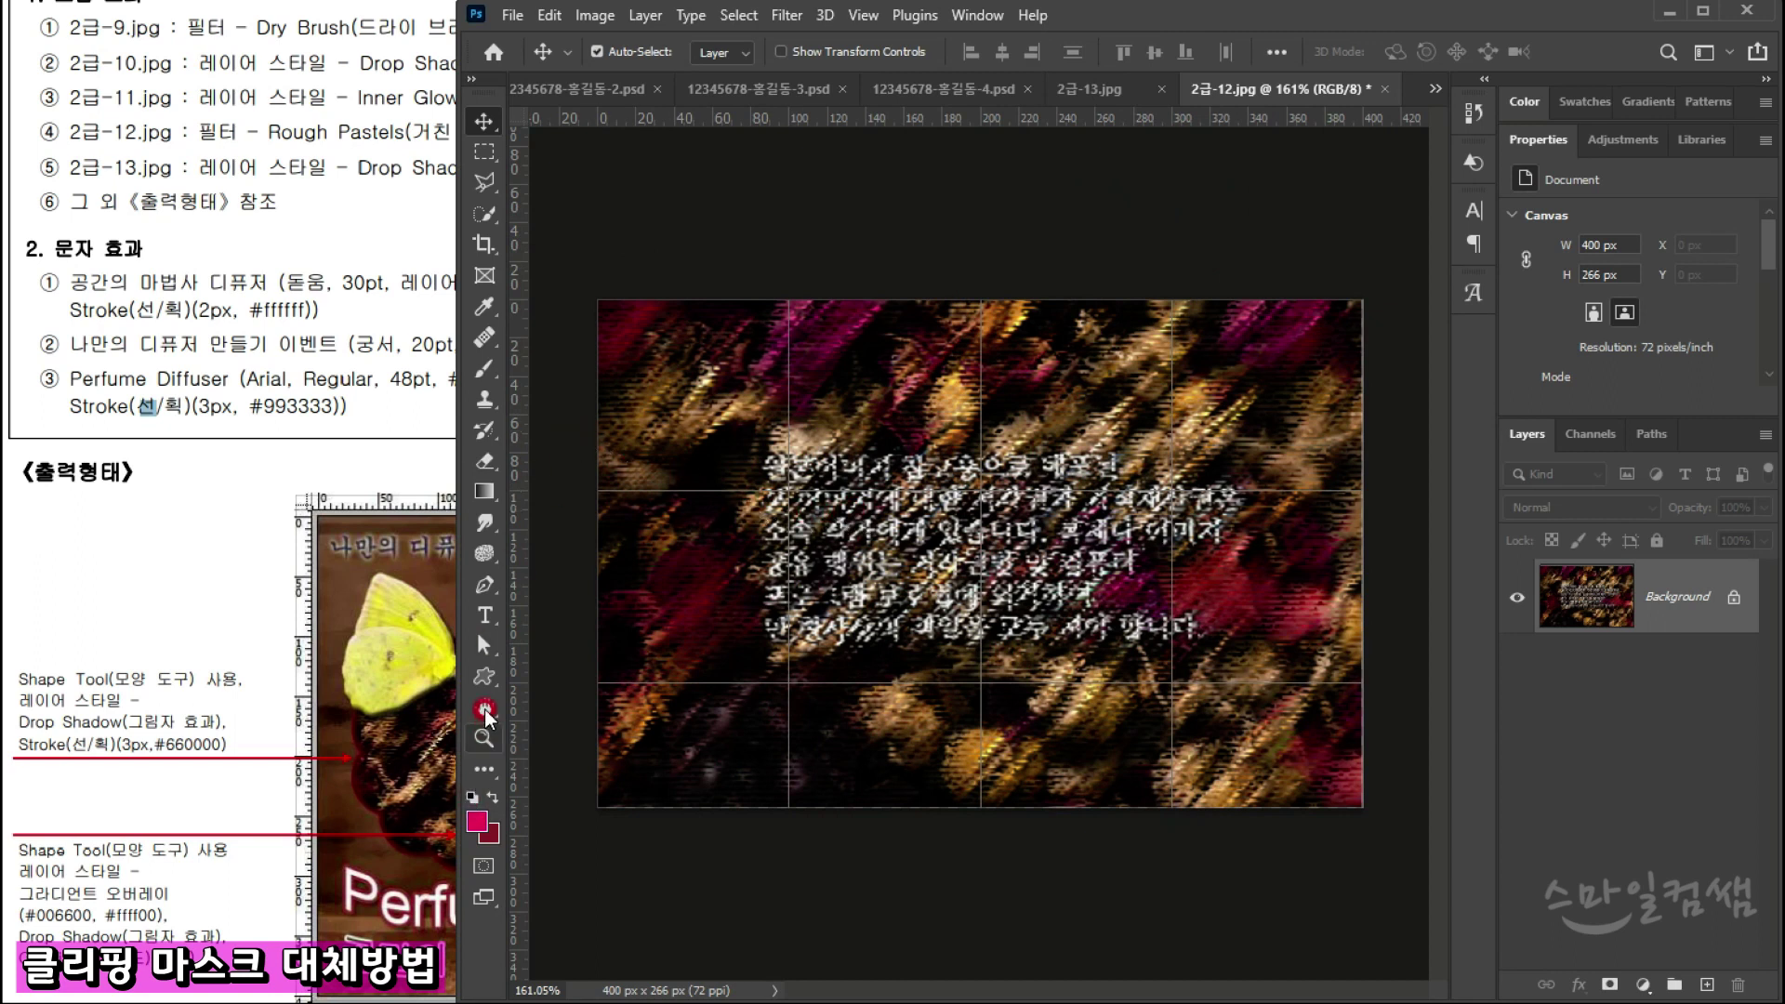
left_click(485, 679)
left_click(1399, 51)
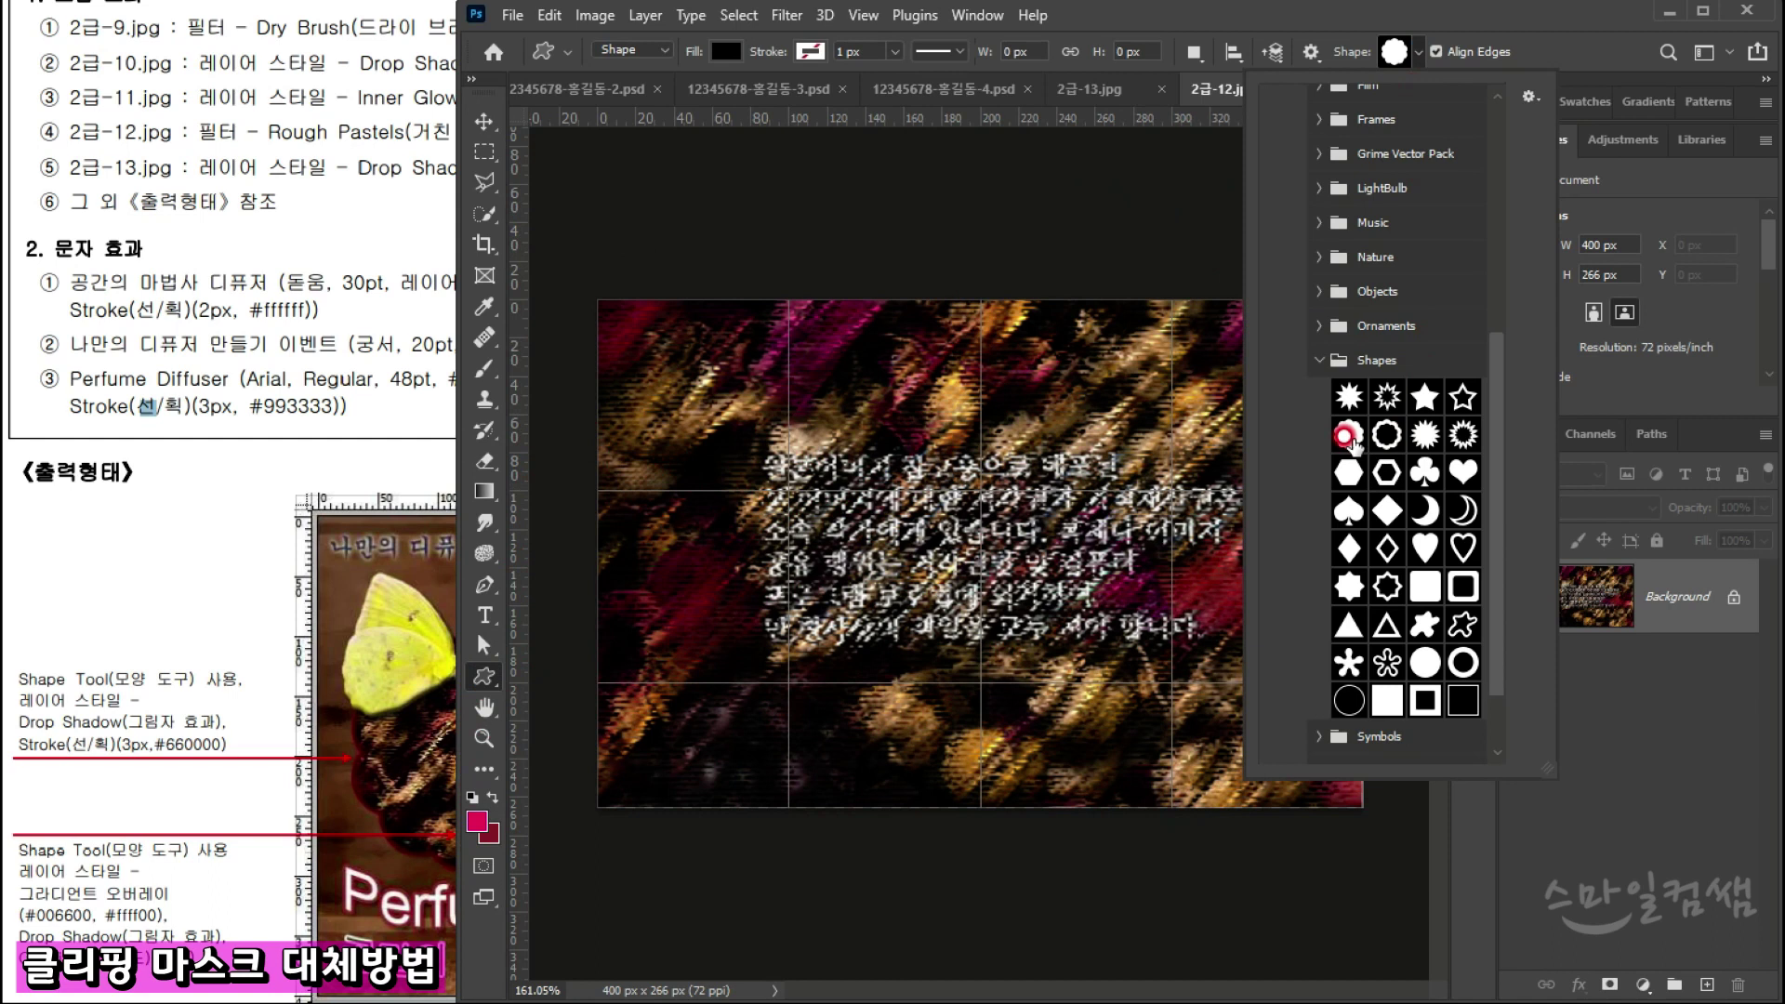
left_click(1350, 437)
left_click(1350, 437)
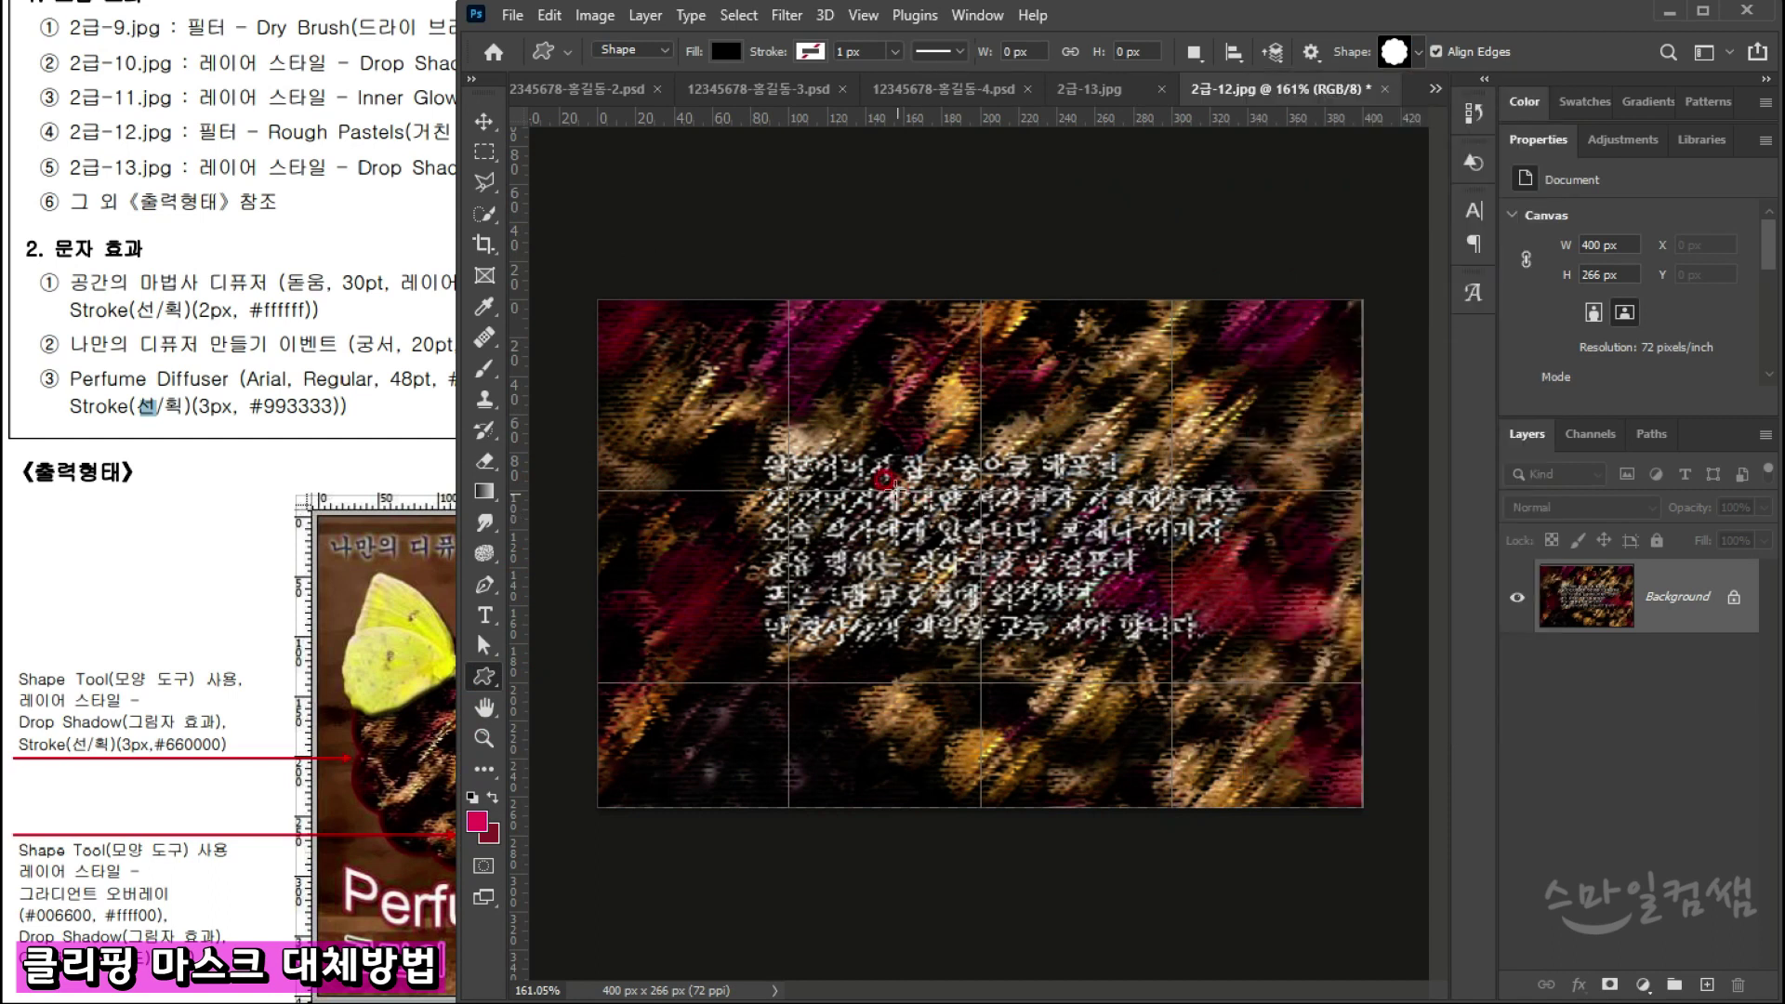
left_click_drag(753, 329, 1298, 775)
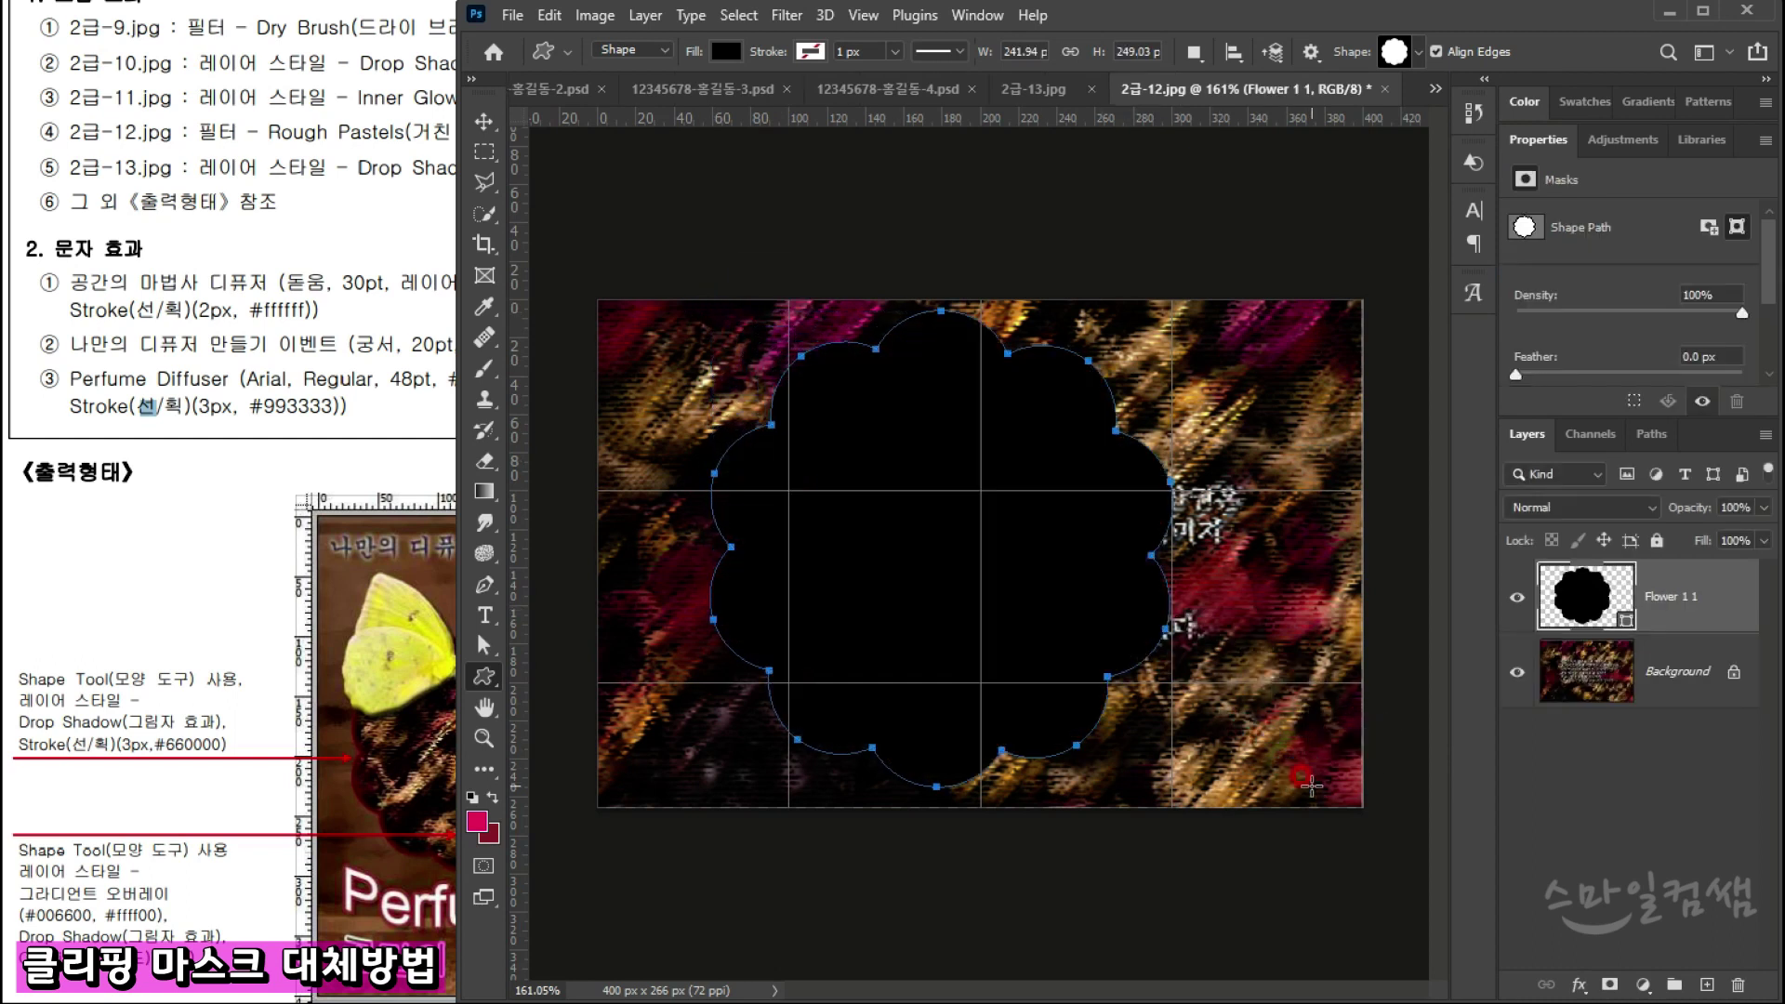
key("v")
left_click_drag(831, 413, 1026, 402)
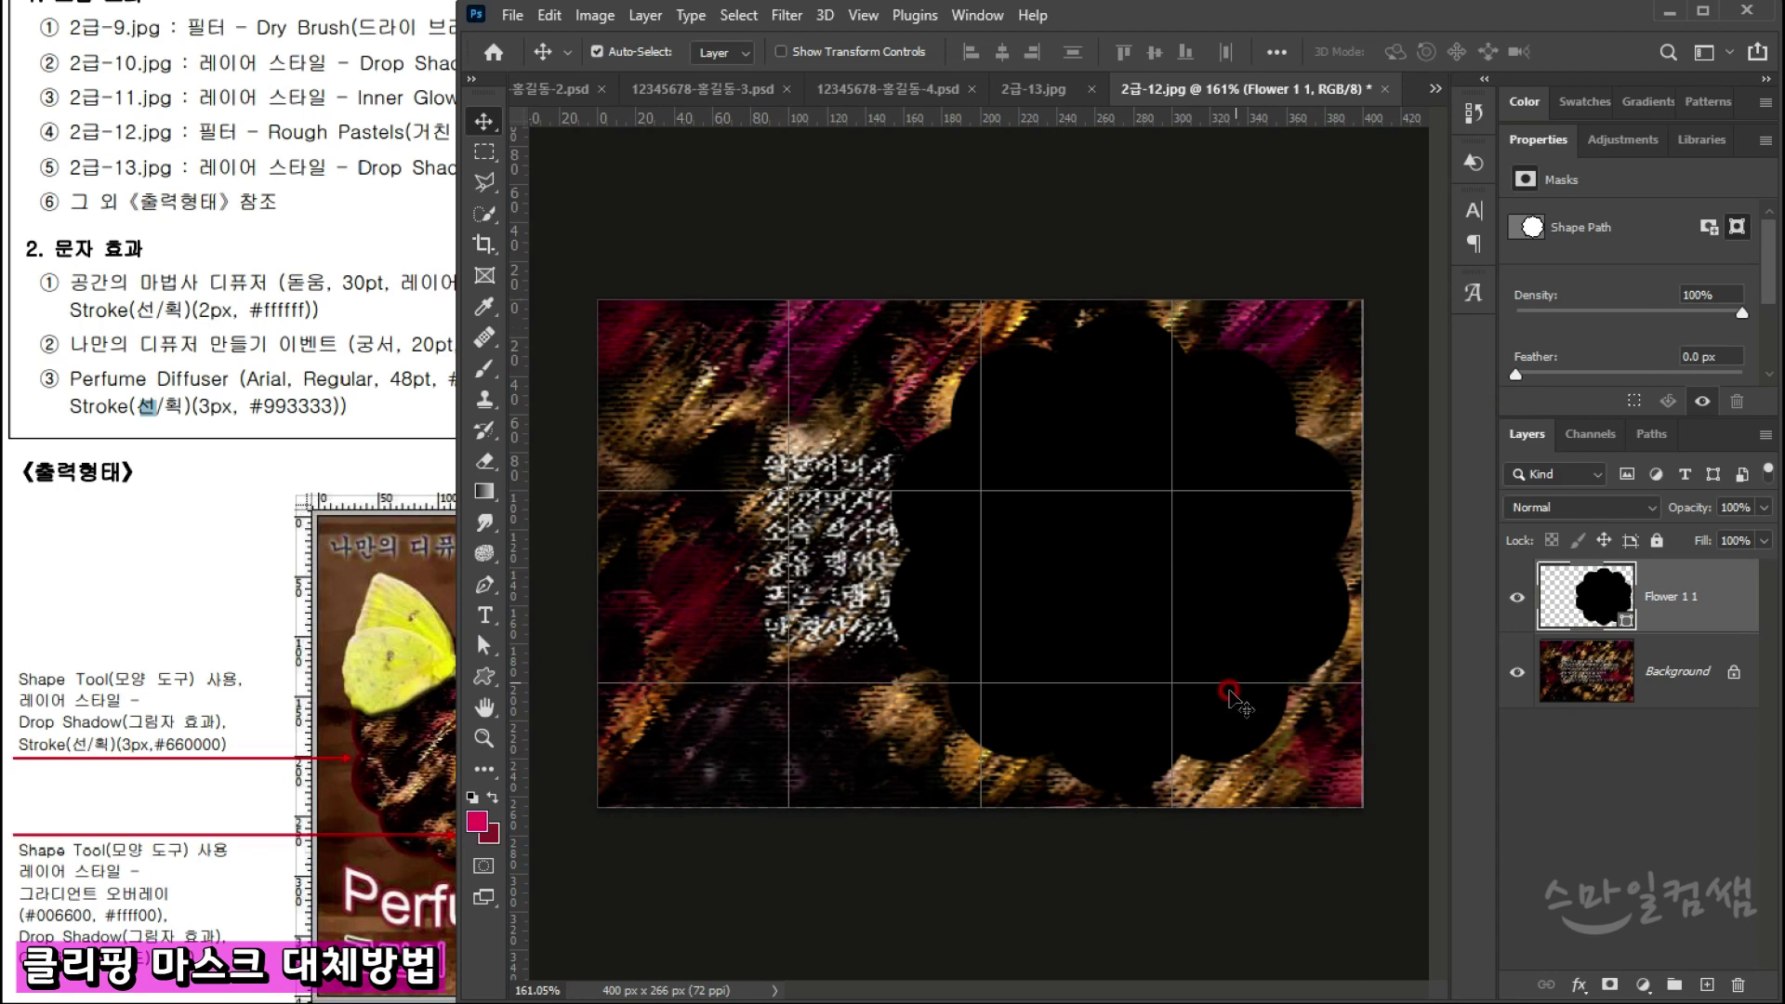
Step: Load the outline of the Flower 1 1 shape layer as a selection
left_click(1567, 677)
left_click(1597, 580)
left_click(1599, 581, "ctrl")
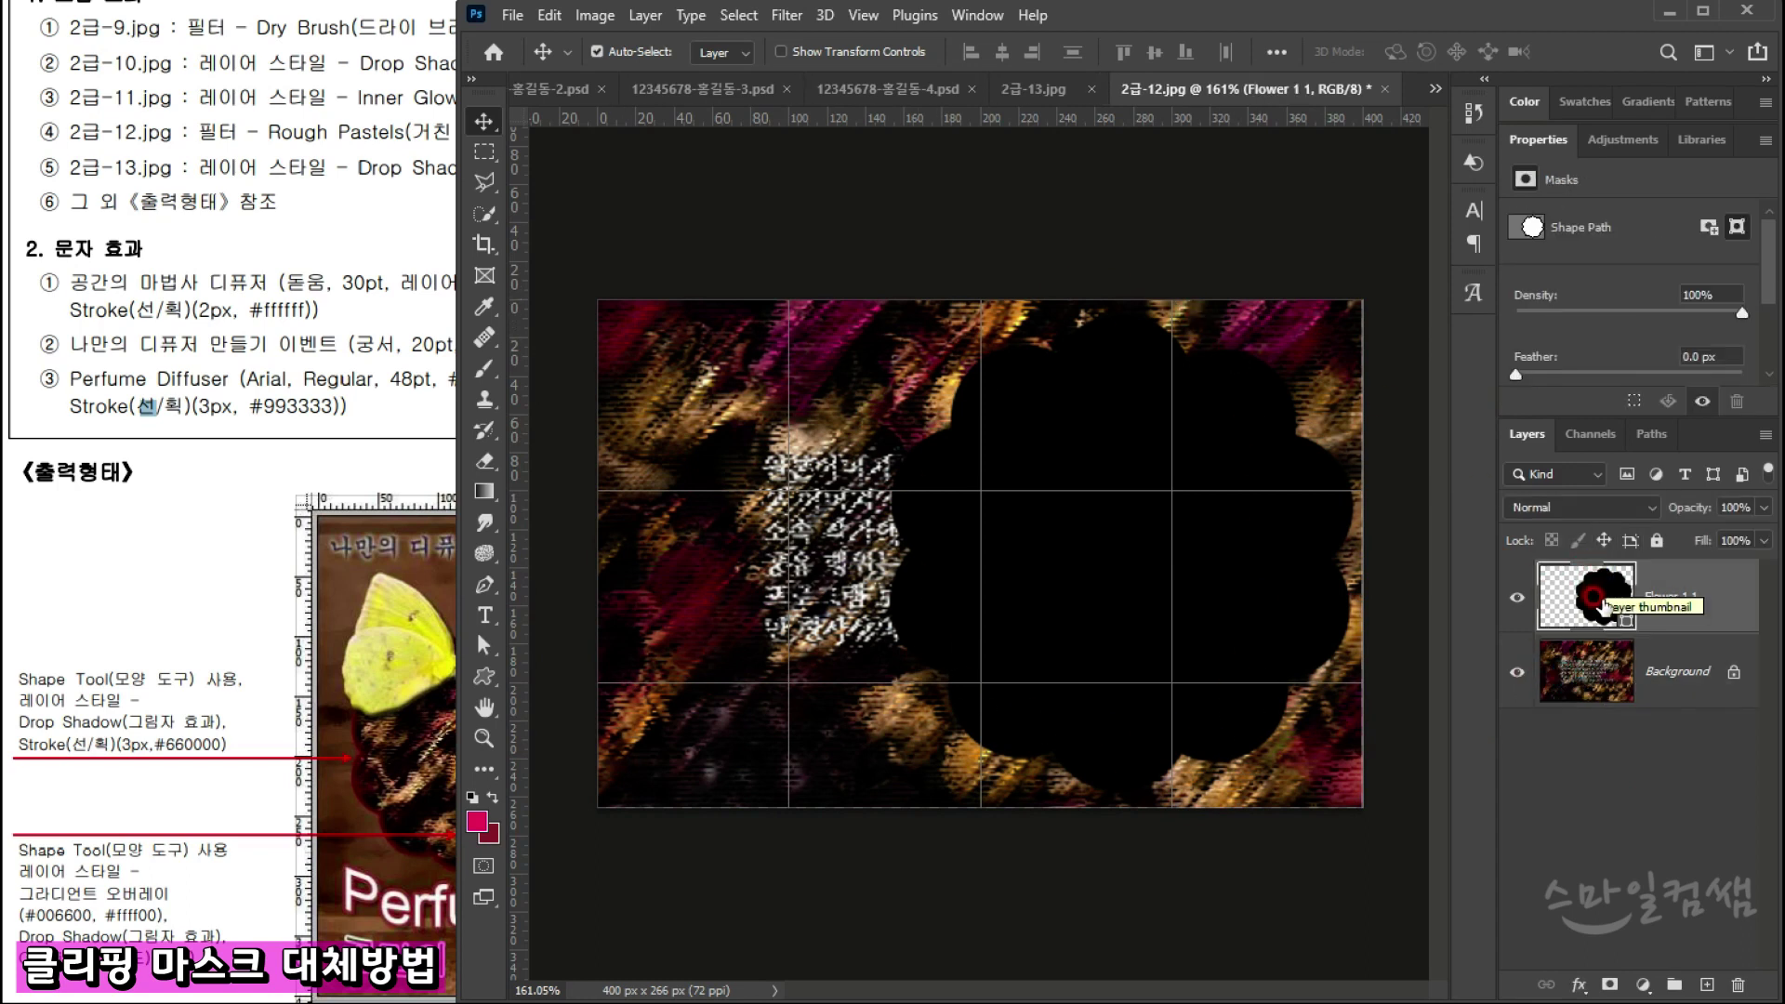
left_click(1573, 589, "ctrl")
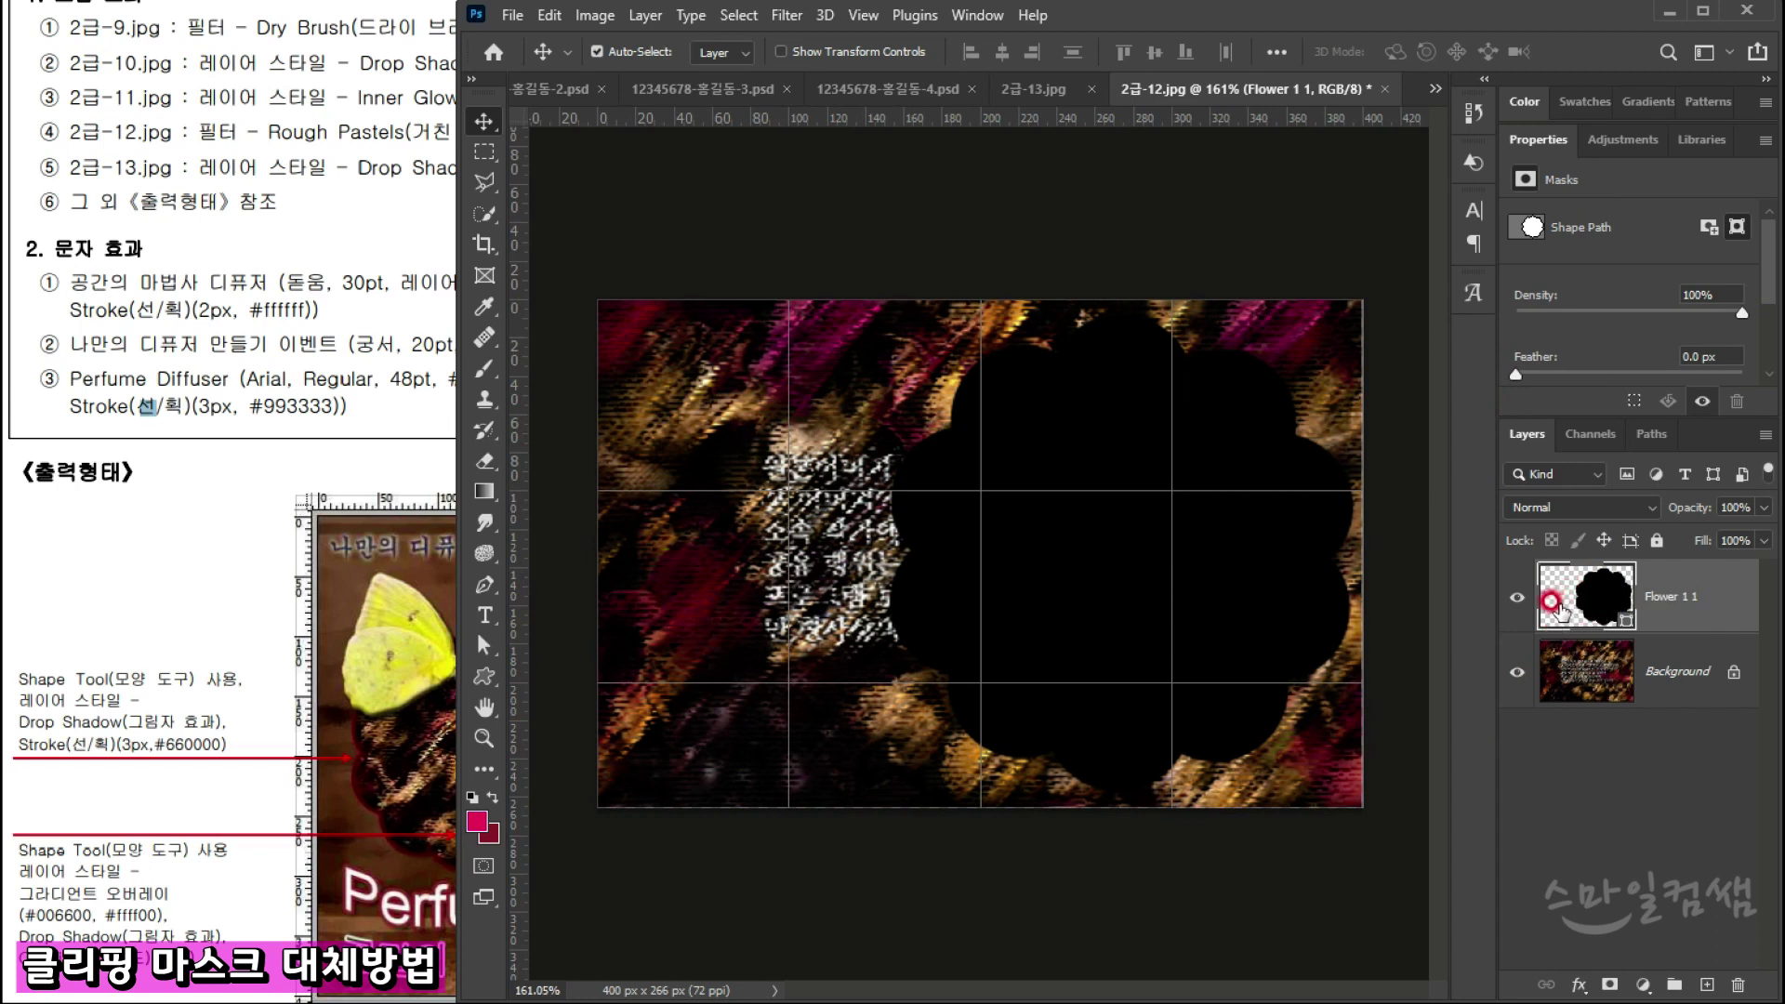
left_click(1563, 579, "ctrl")
left_click(1592, 601, "ctrl")
left_click(1602, 610, "ctrl")
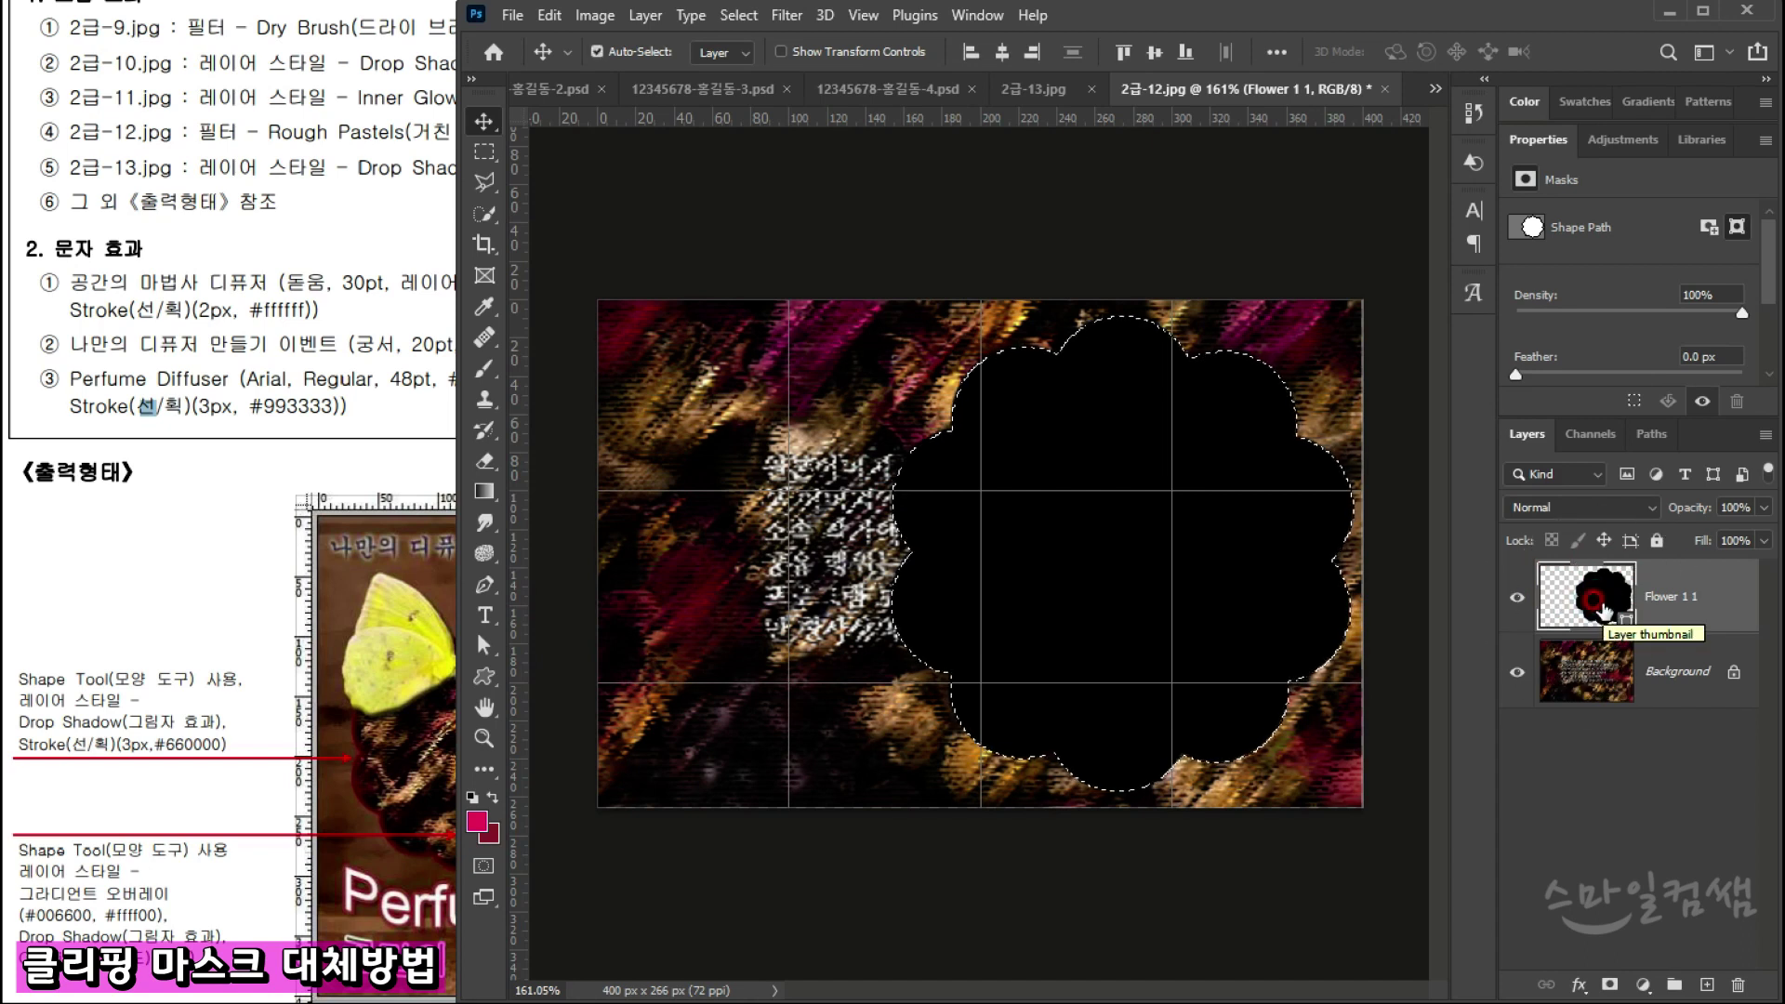
left_click(1602, 610, "ctrl")
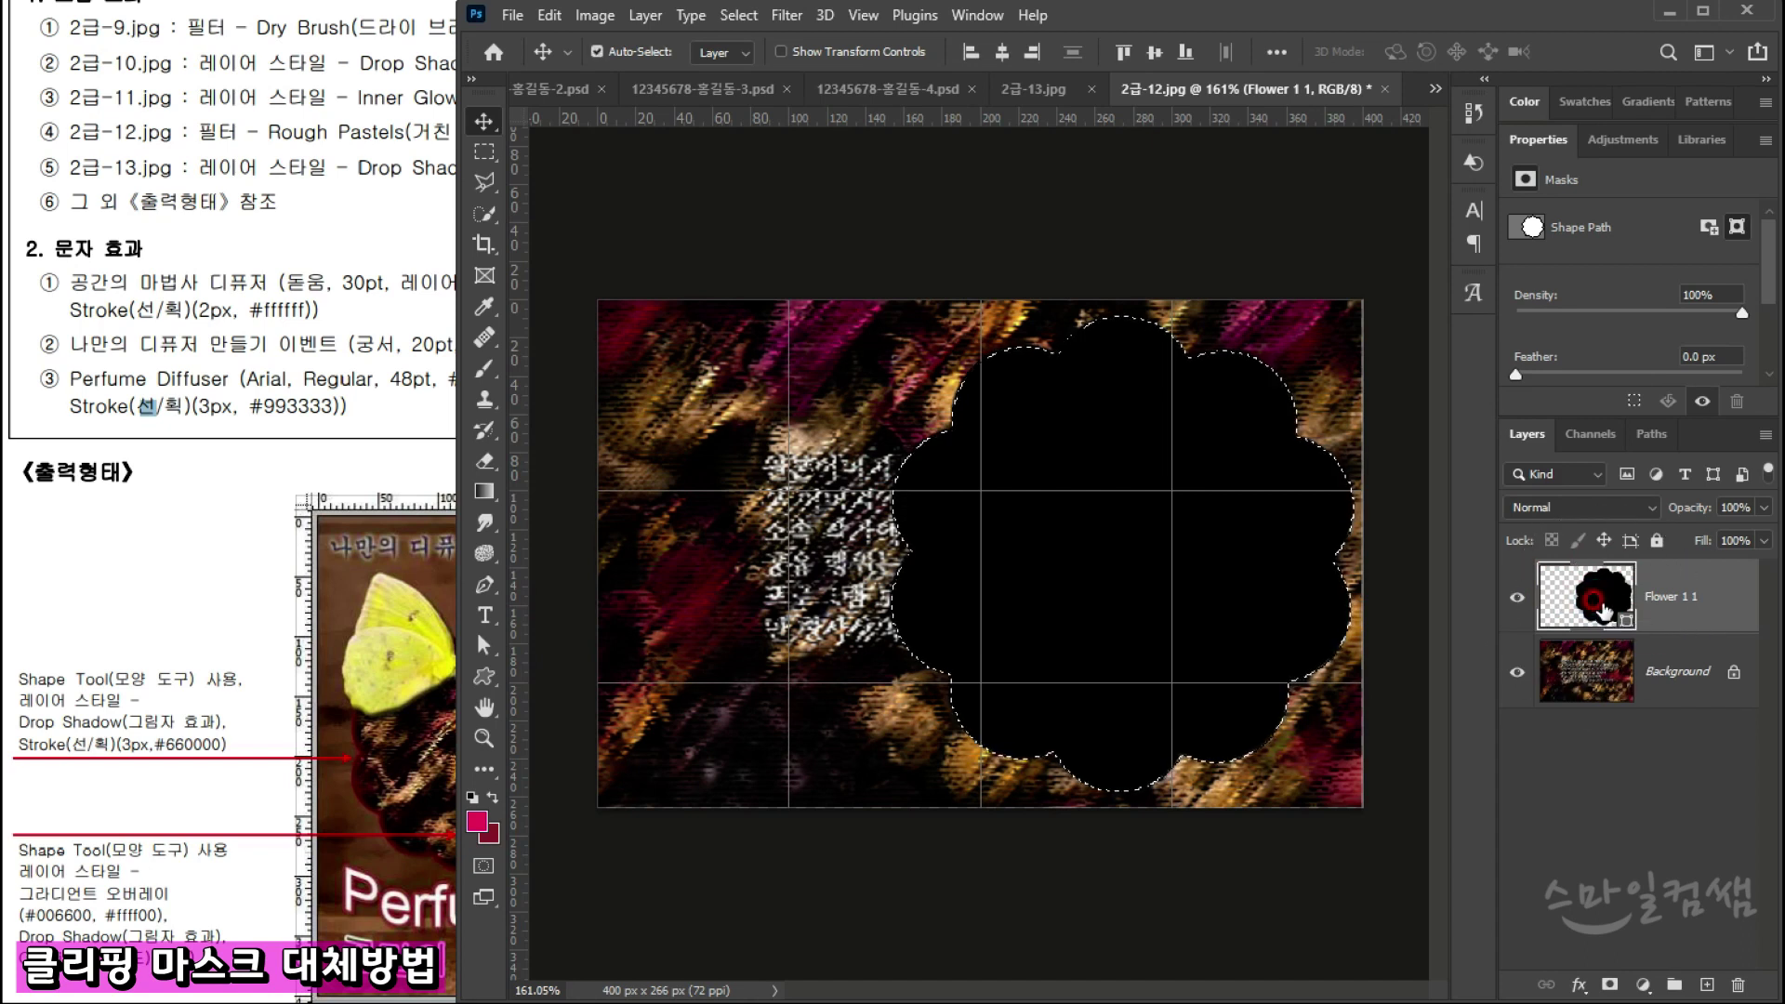
left_click(1548, 582, "ctrl")
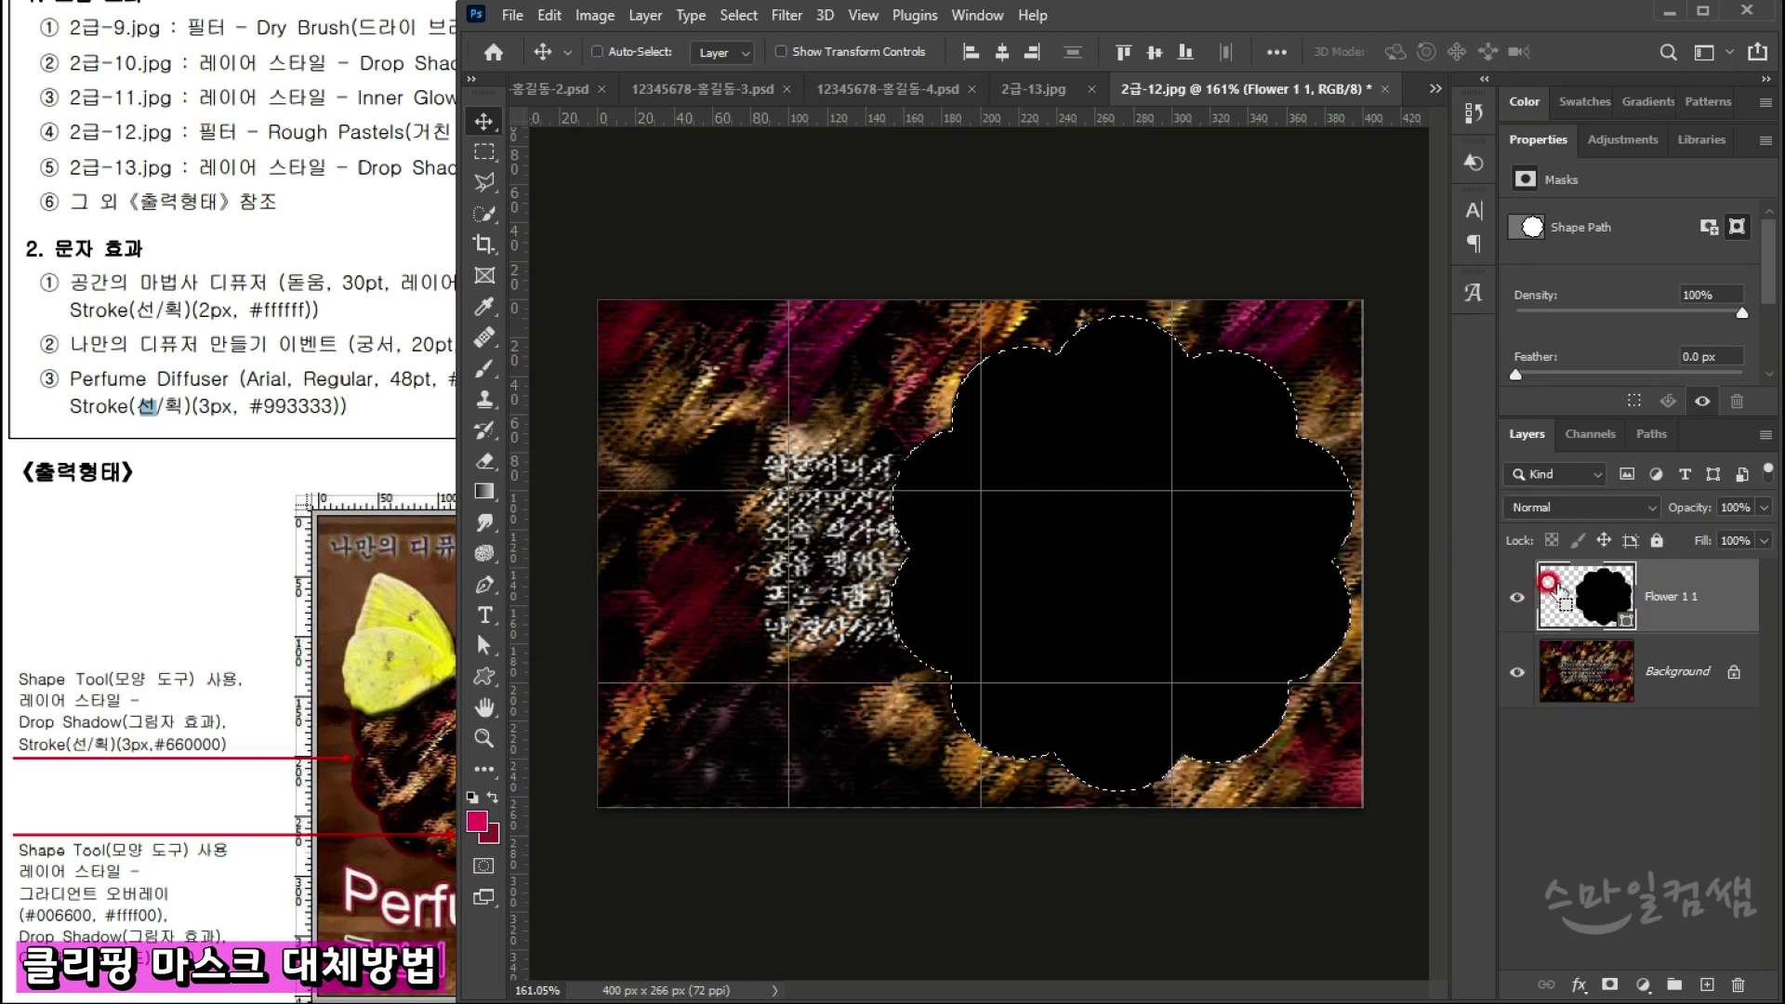
left_click(1586, 589, "ctrl")
left_click(1585, 592, "ctrl")
left_click(1339, 549)
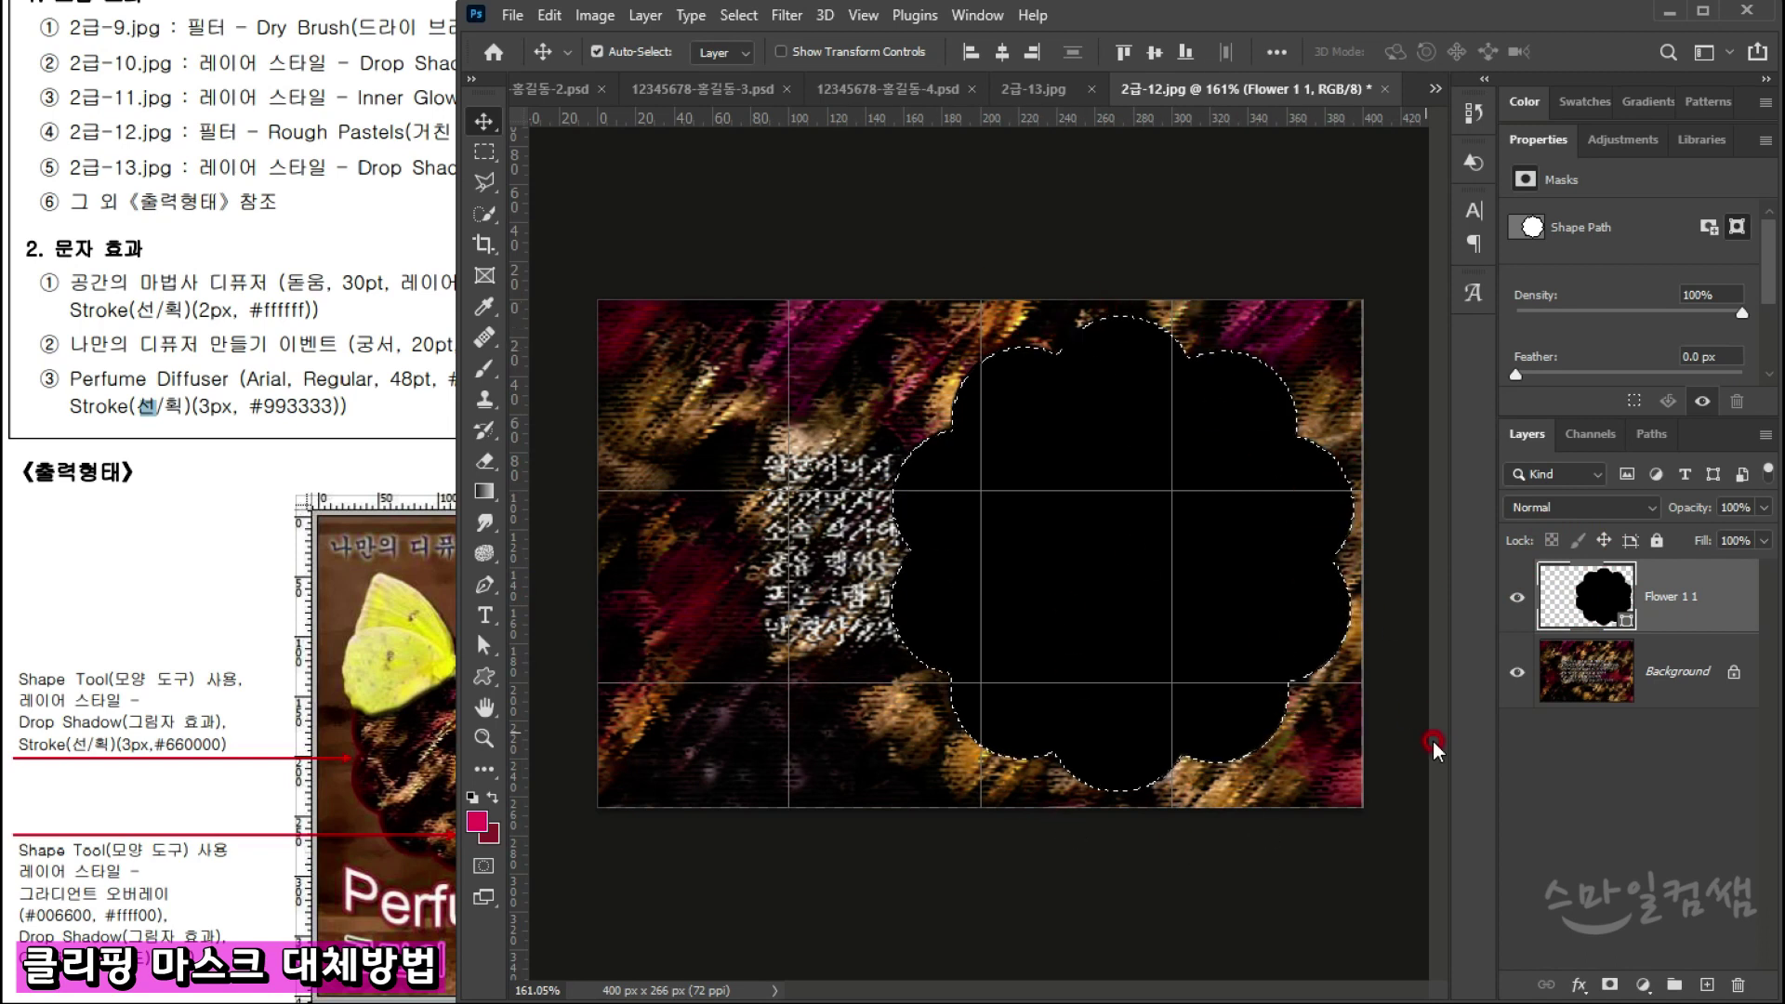
Step: Copy the selected flower area from the Background layer and paste it into the problem 4 PSD document
left_click(1589, 686)
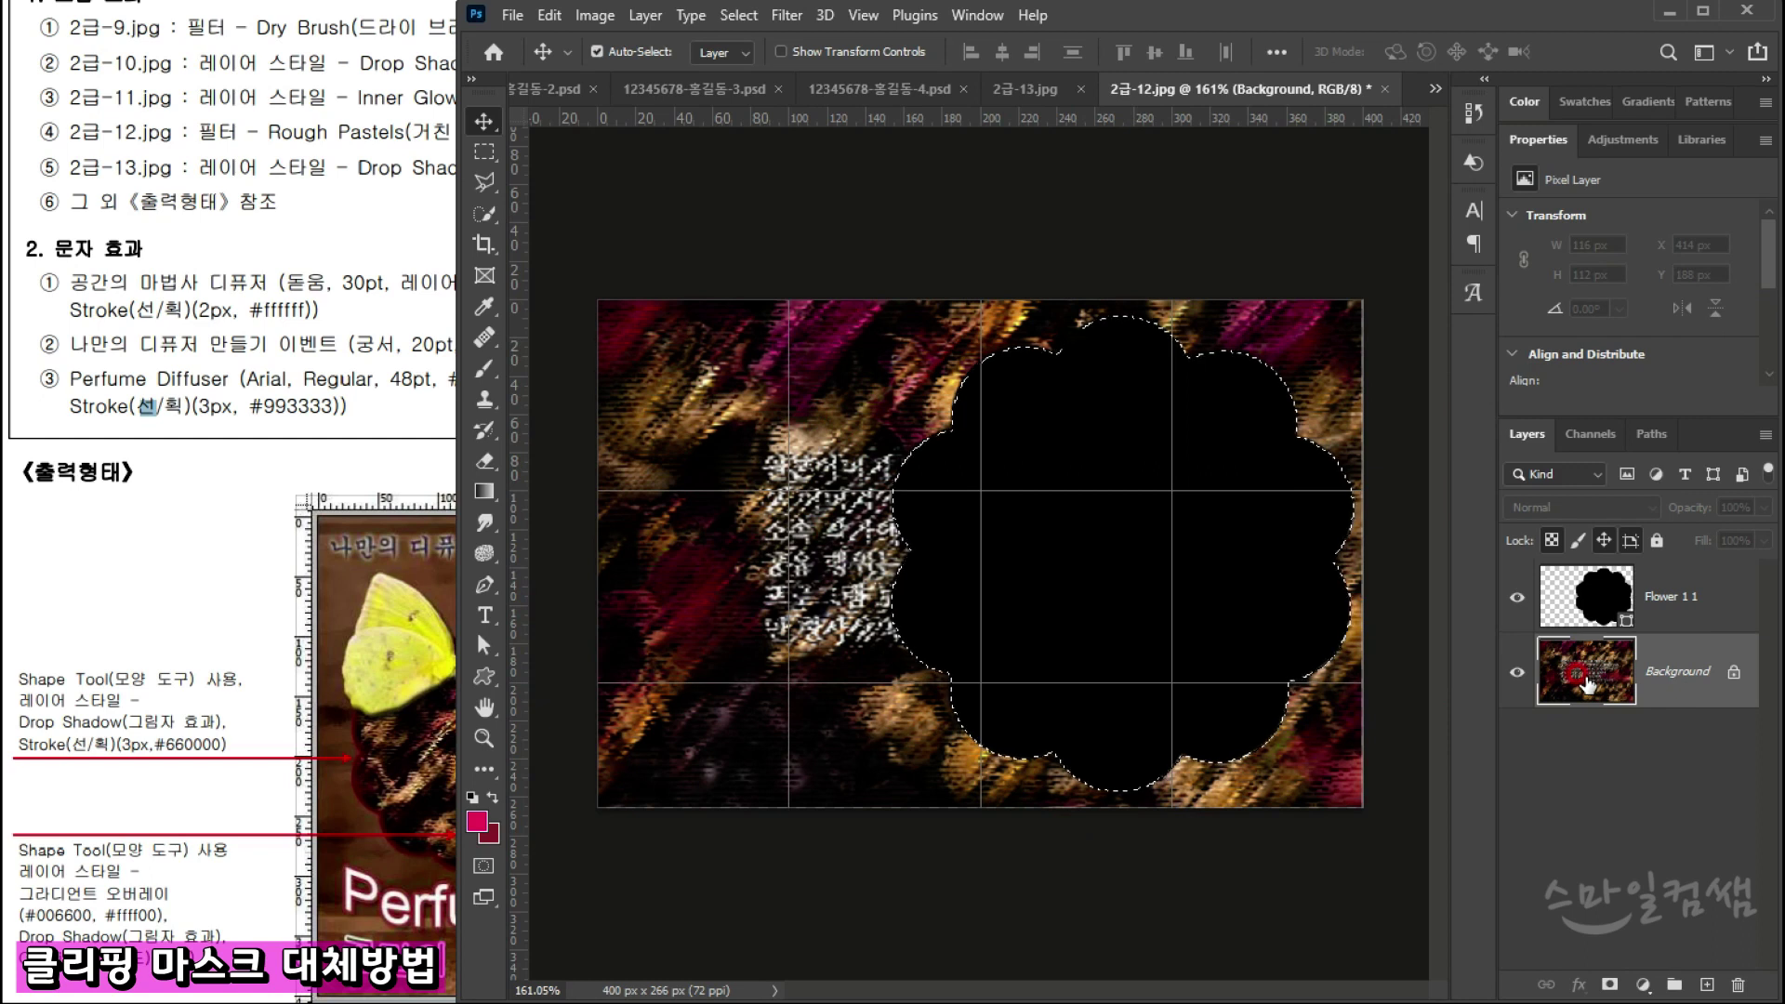
left_click(1681, 673)
left_click(1557, 669)
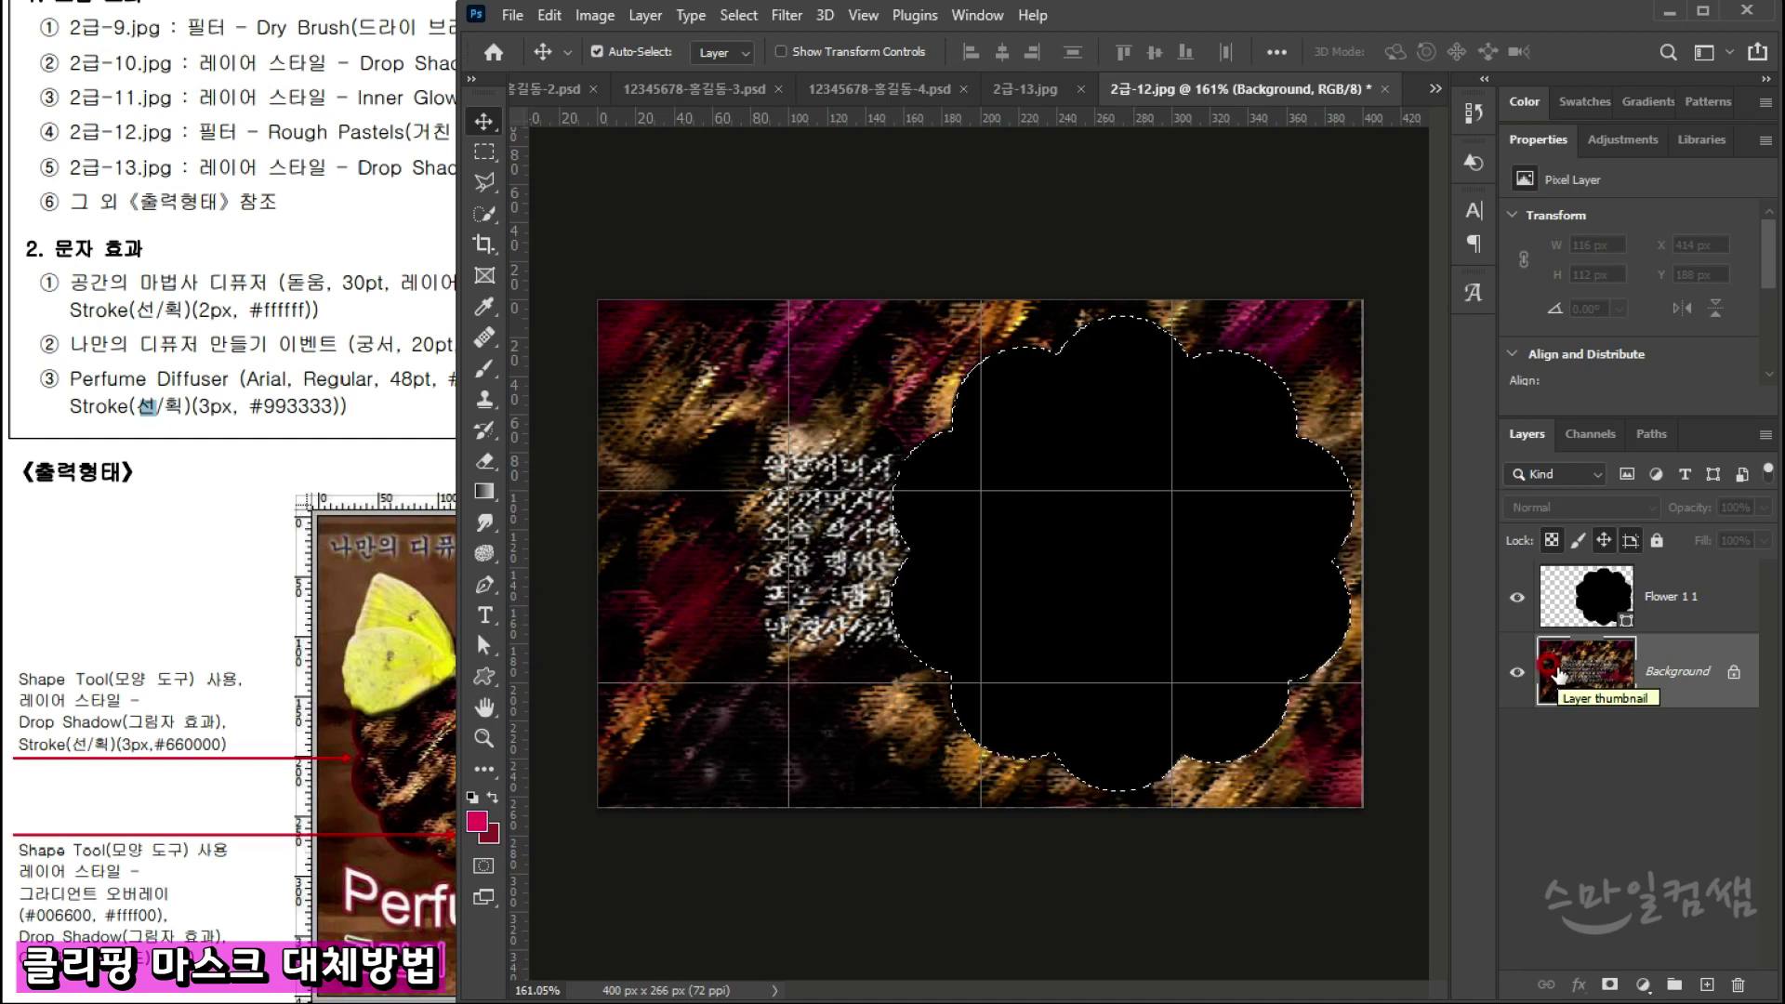
key("ctrl")
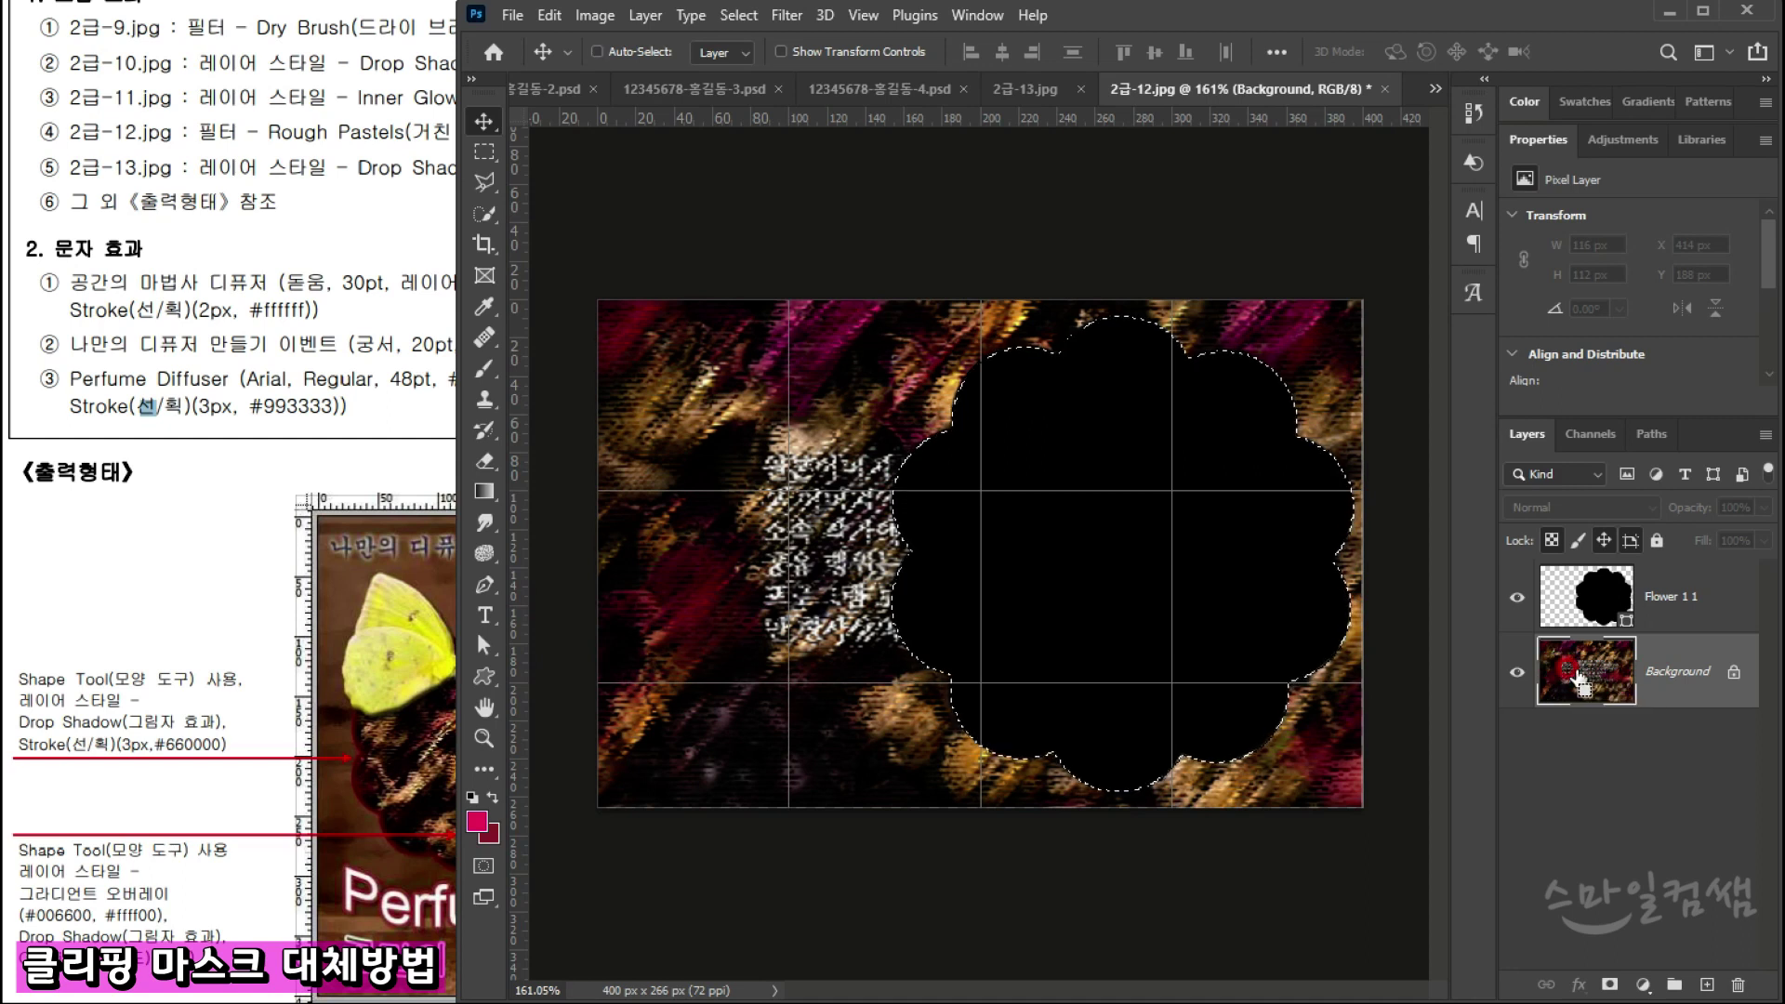
left_click(1382, 532)
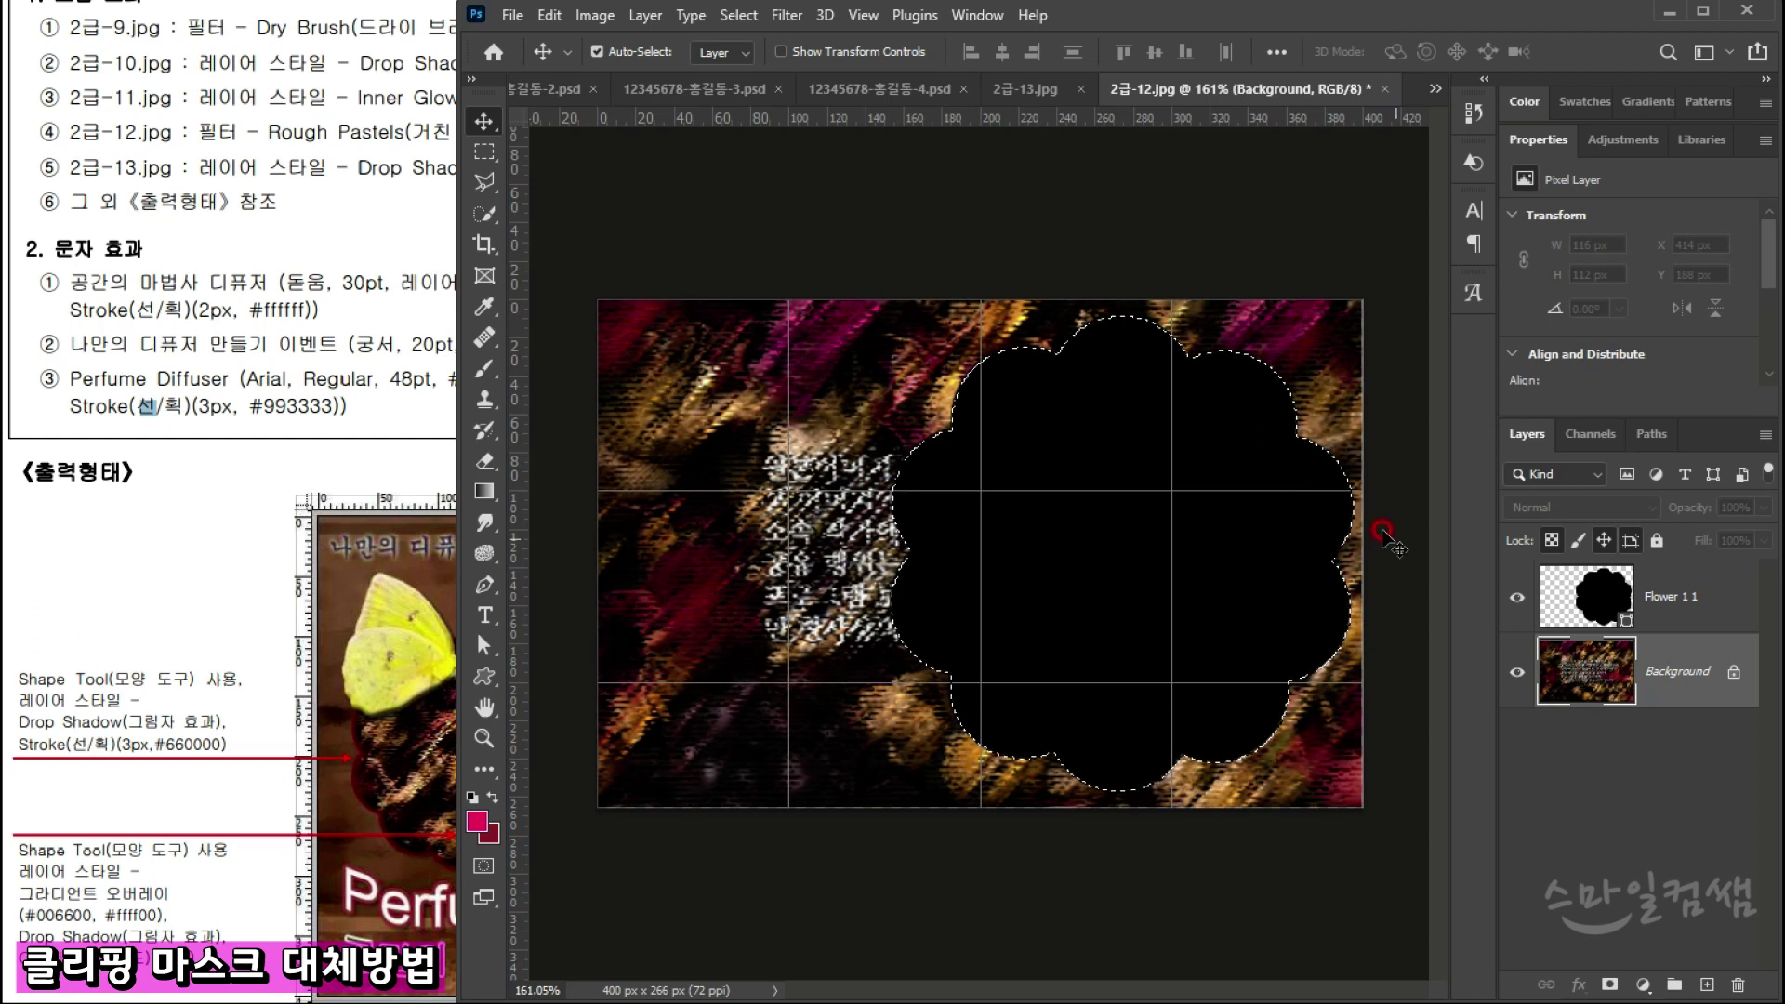
left_click(886, 88)
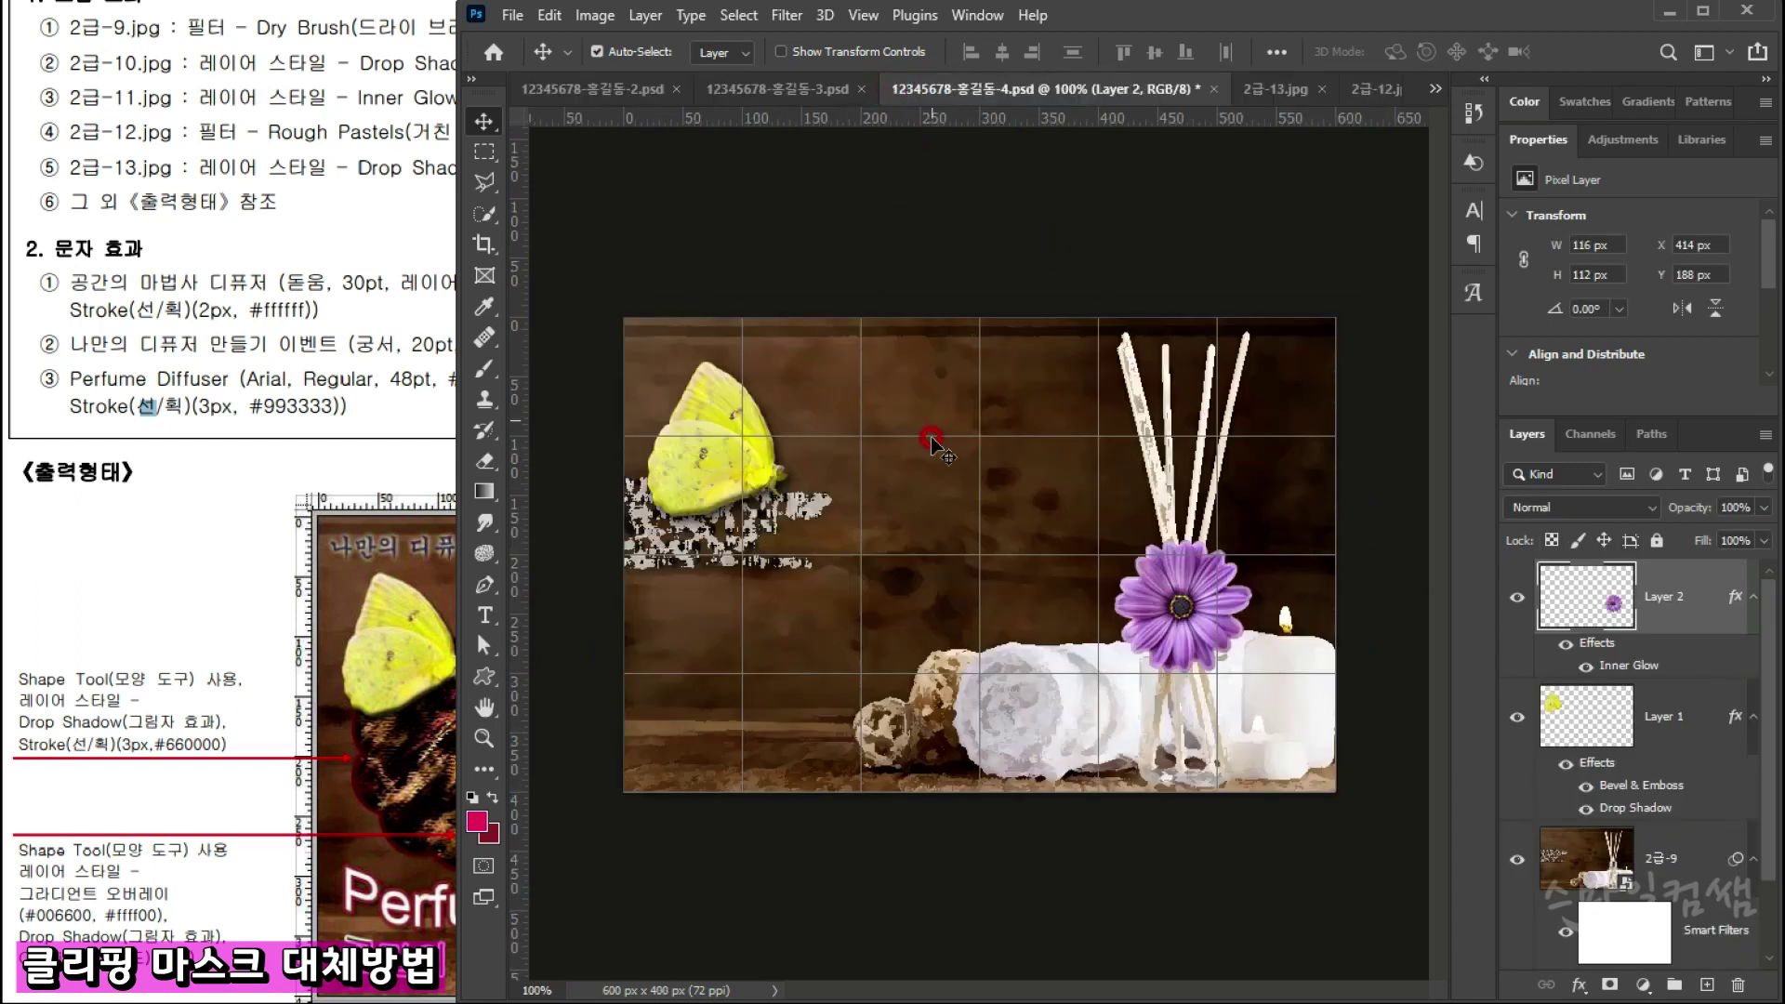
key("ctrl+v")
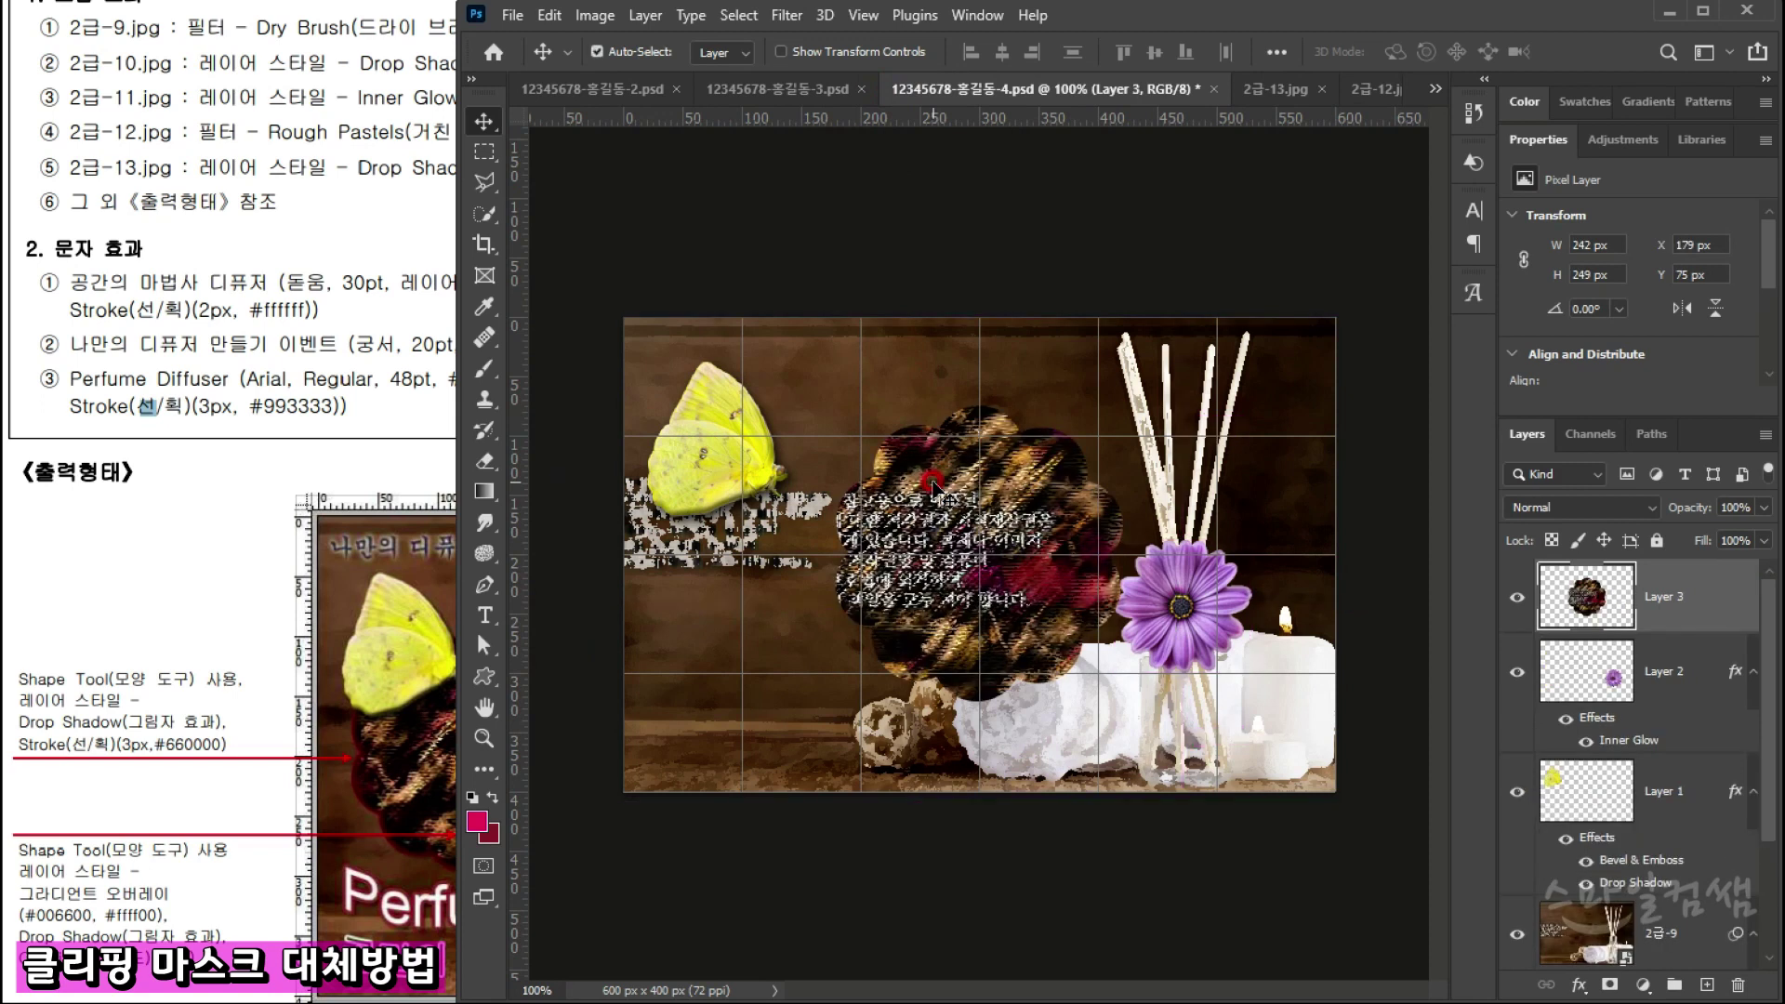
Step: Move the pasted flower image below the butterfly and scale it to about 85.5%, matching the exam sheet's sample output
left_click(387, 722)
left_click(236, 594)
left_click(457, 601)
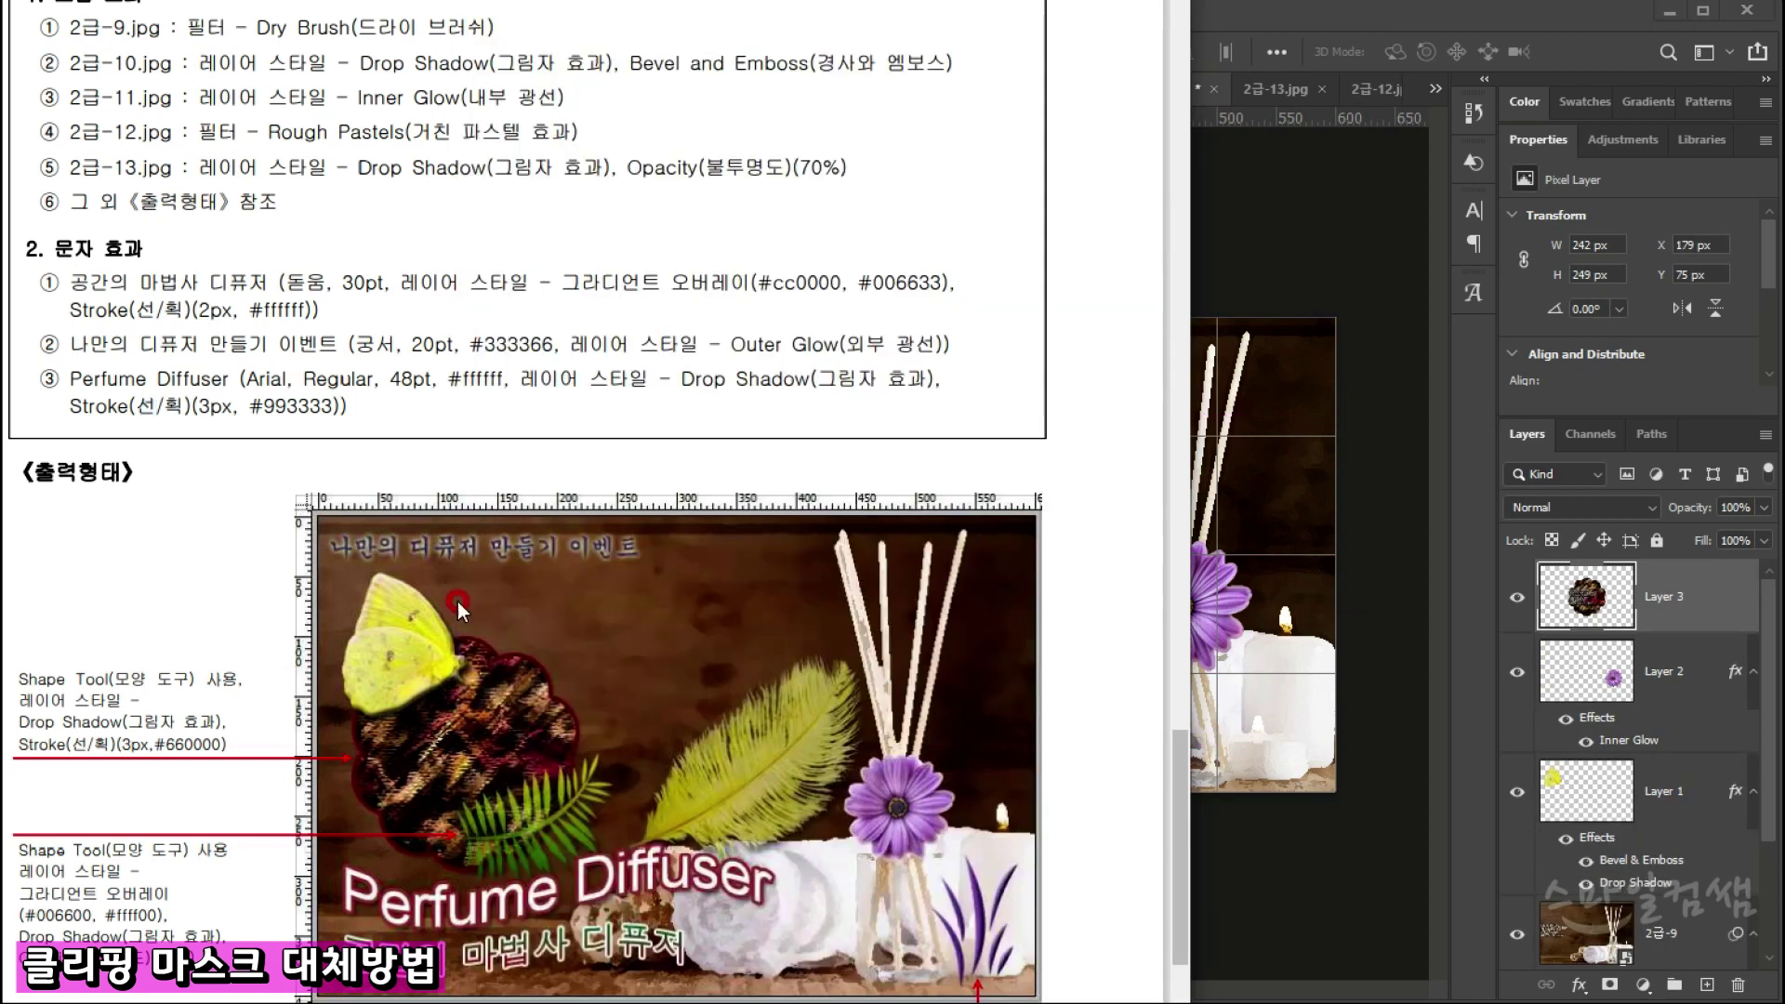
left_click(1318, 530)
left_click_drag(953, 506, 778, 510)
key("ctrl+t")
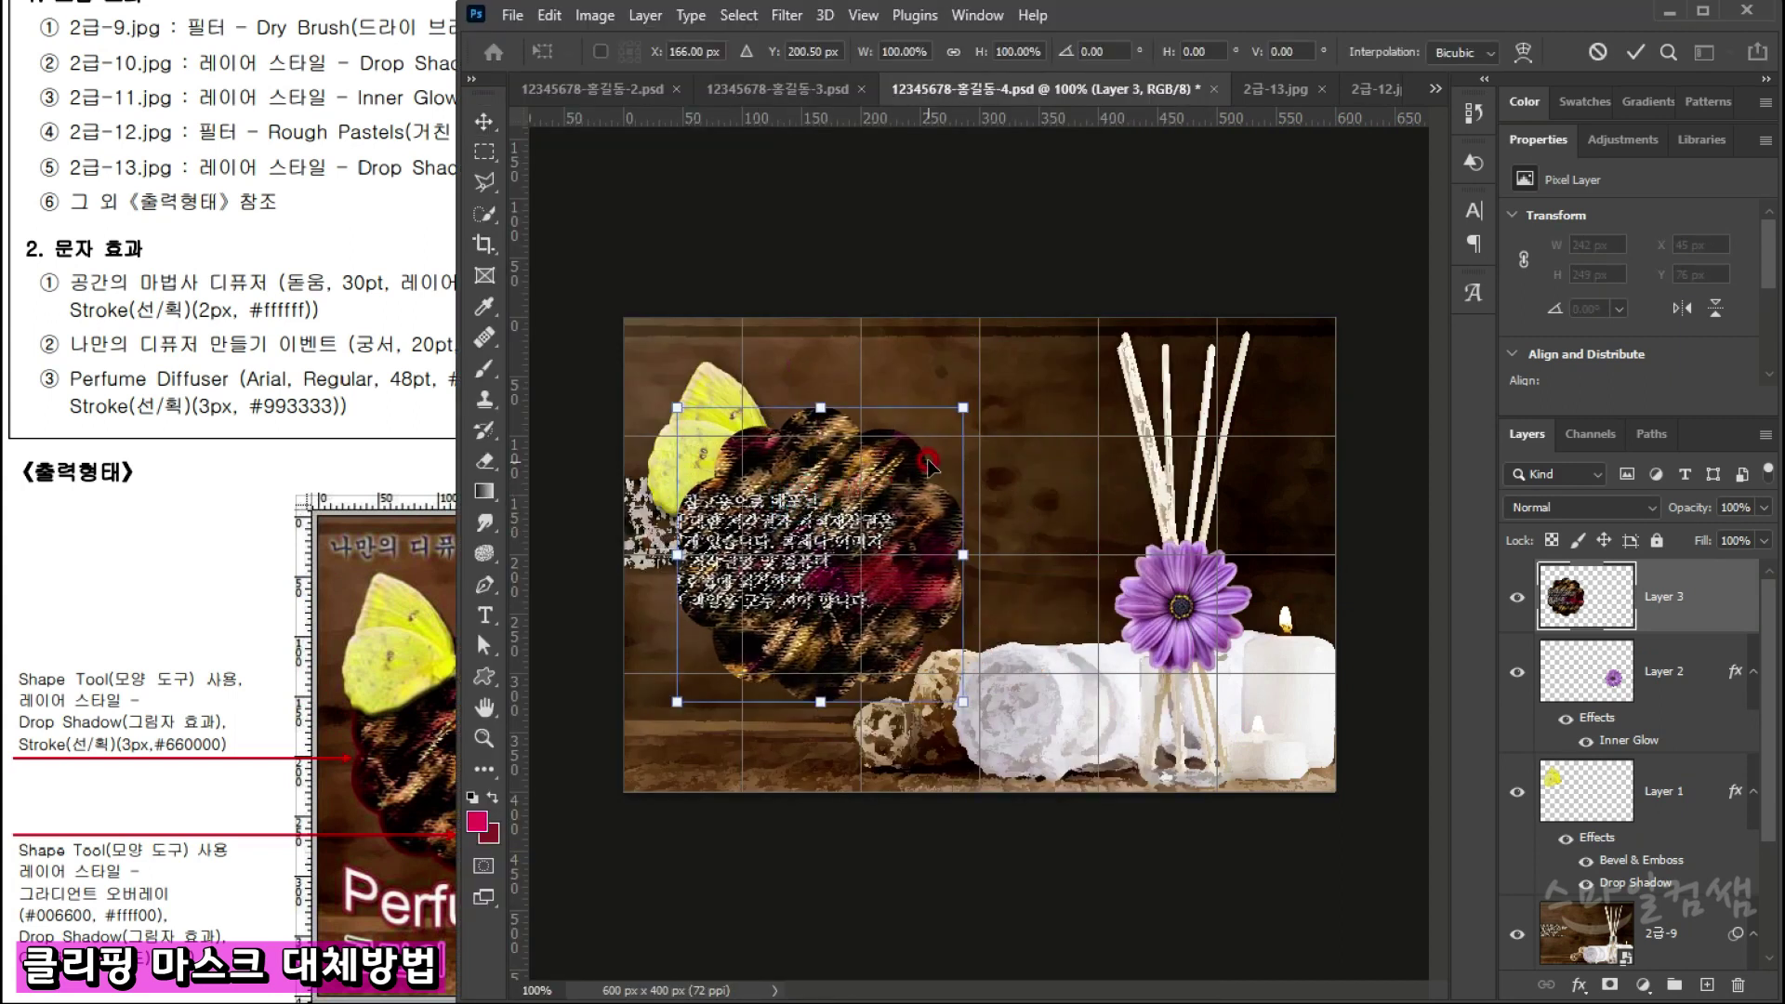
left_click(103, 644)
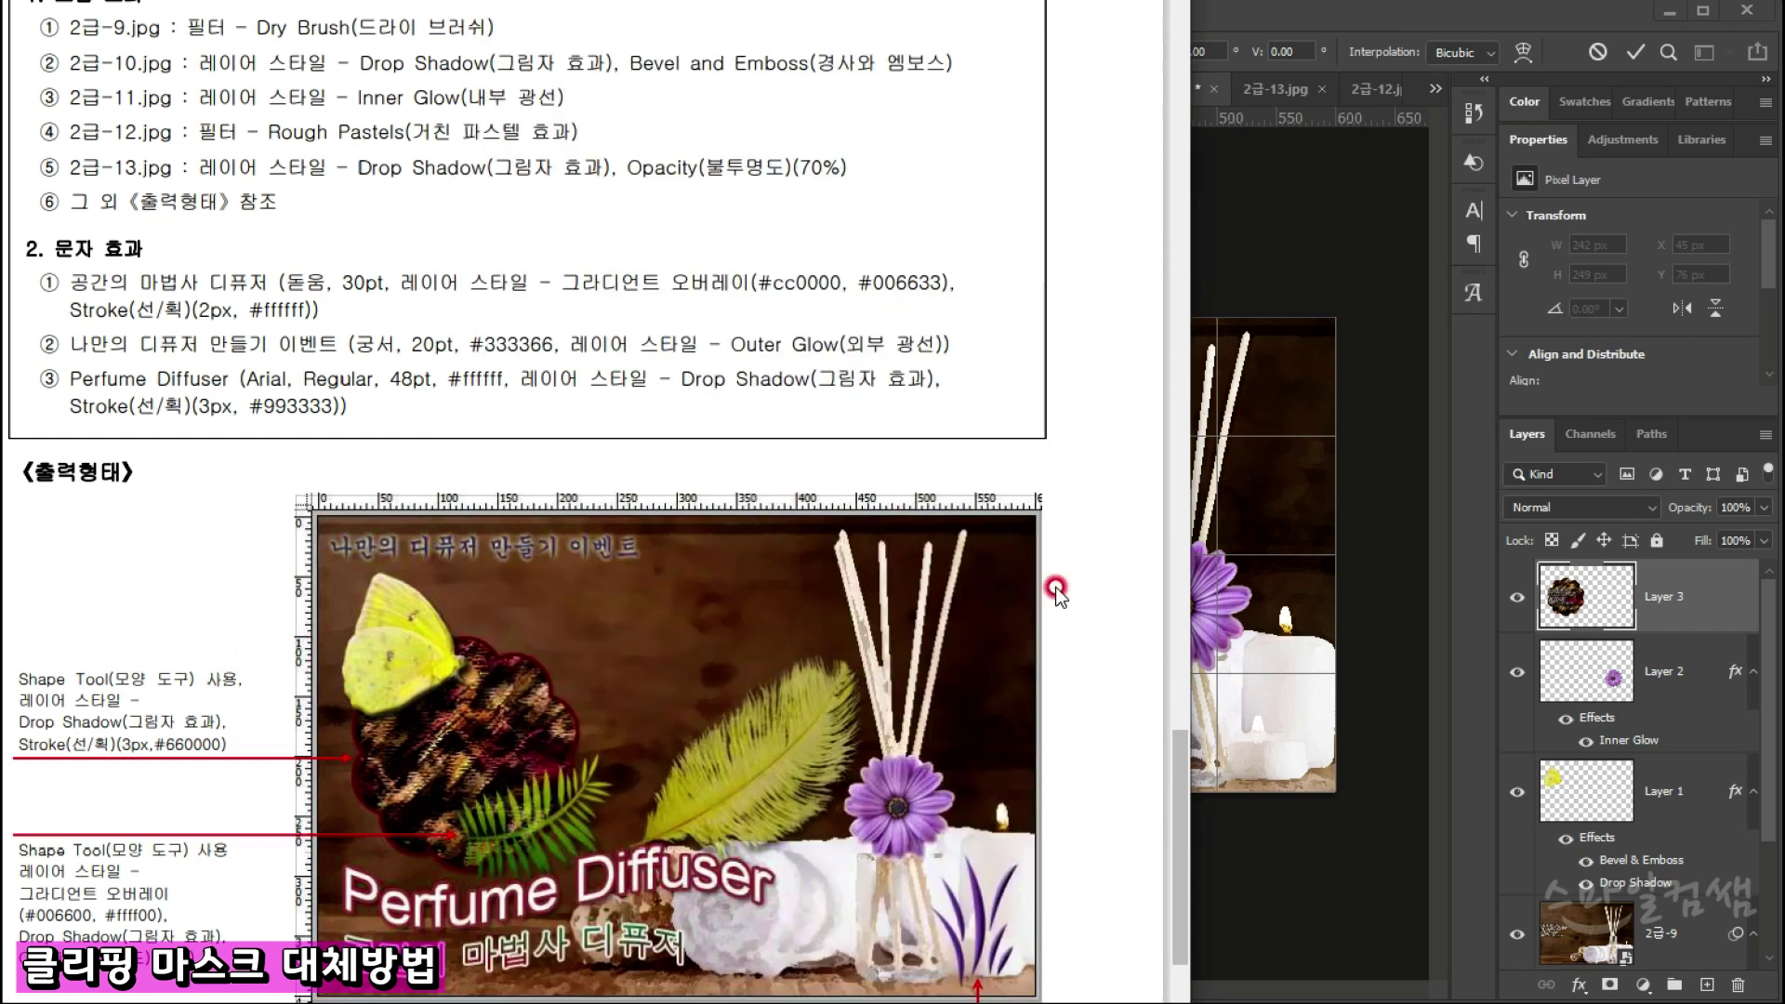
left_click(1287, 466)
left_click_drag(804, 497, 808, 511)
left_click_drag(954, 715, 917, 662)
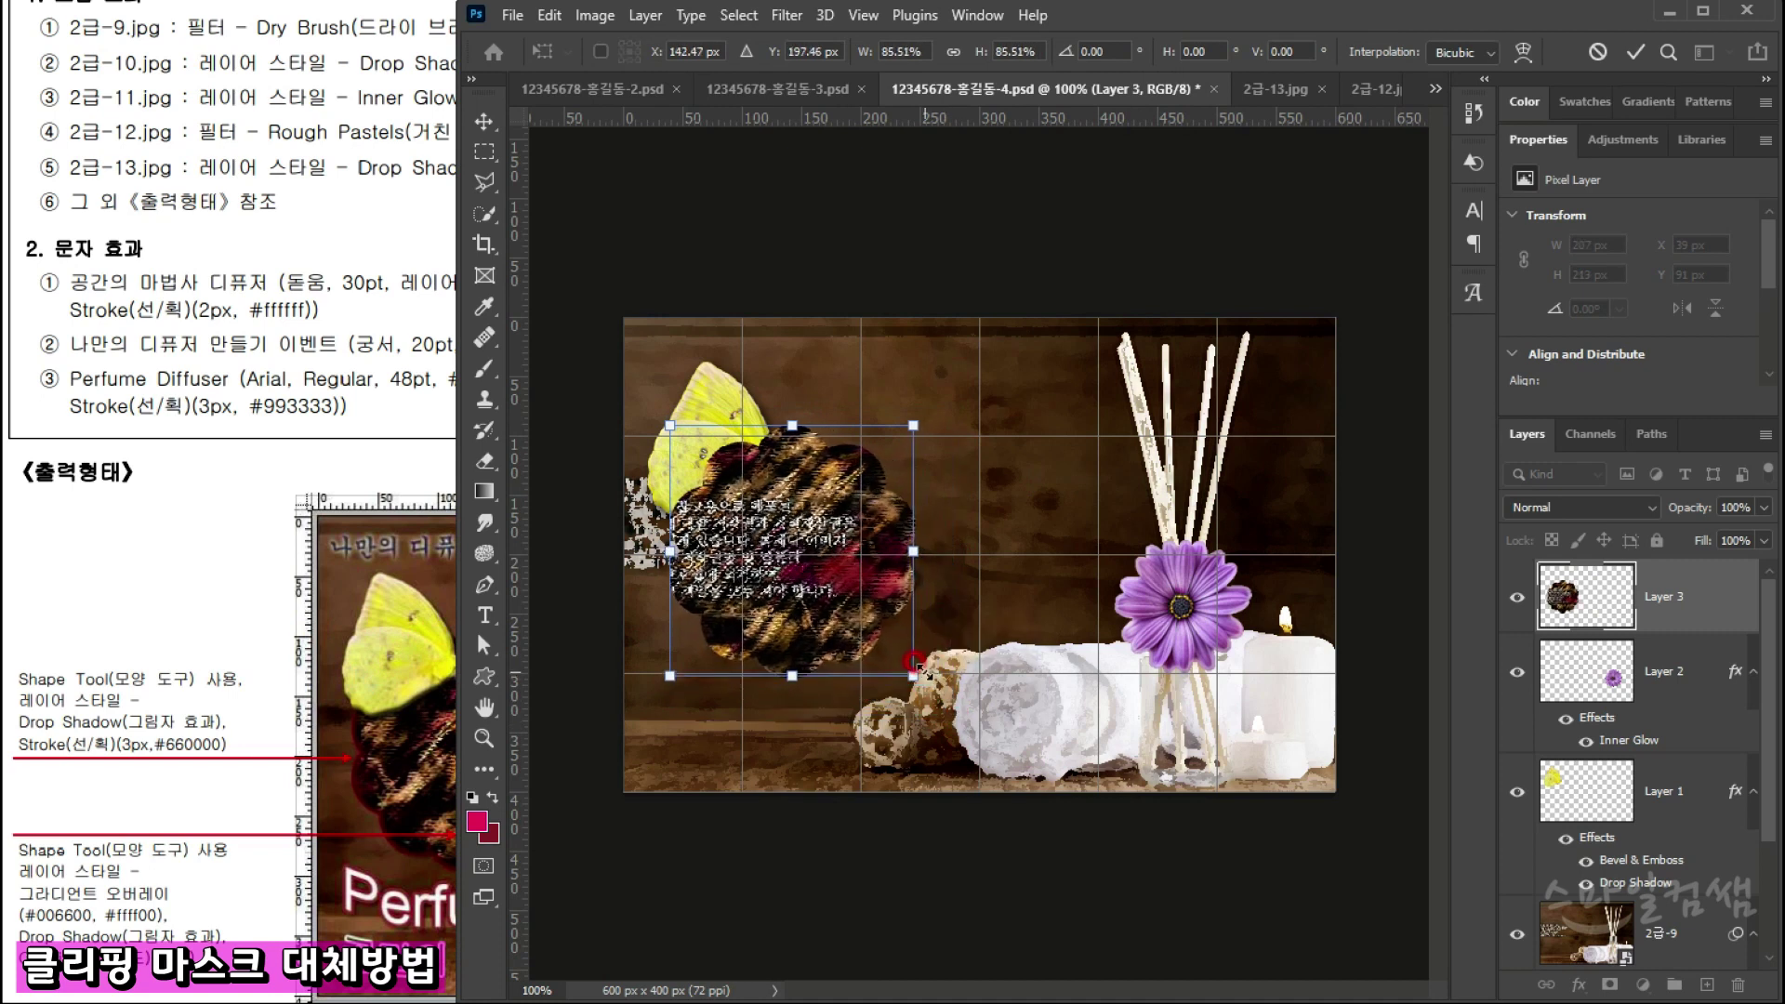
key("Return")
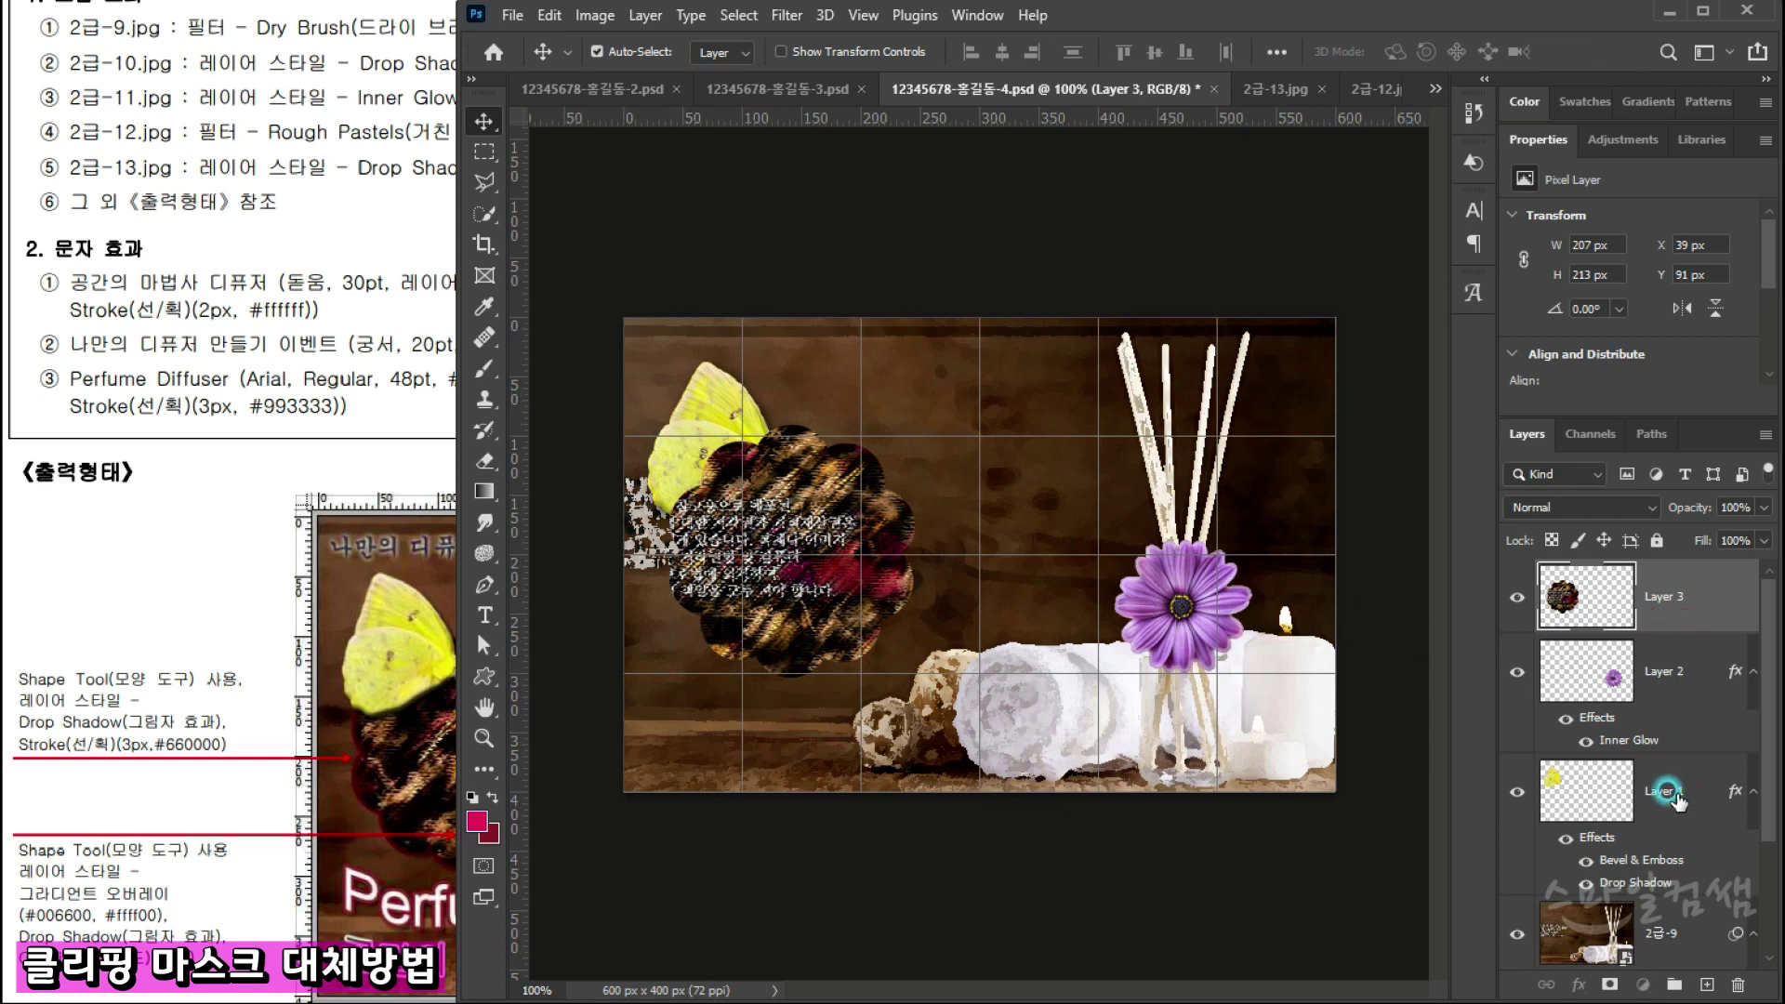
Step: Bring the butterfly layer to the front of the layer stack, then identify and select the flower-shaped image layer
left_click(1668, 798)
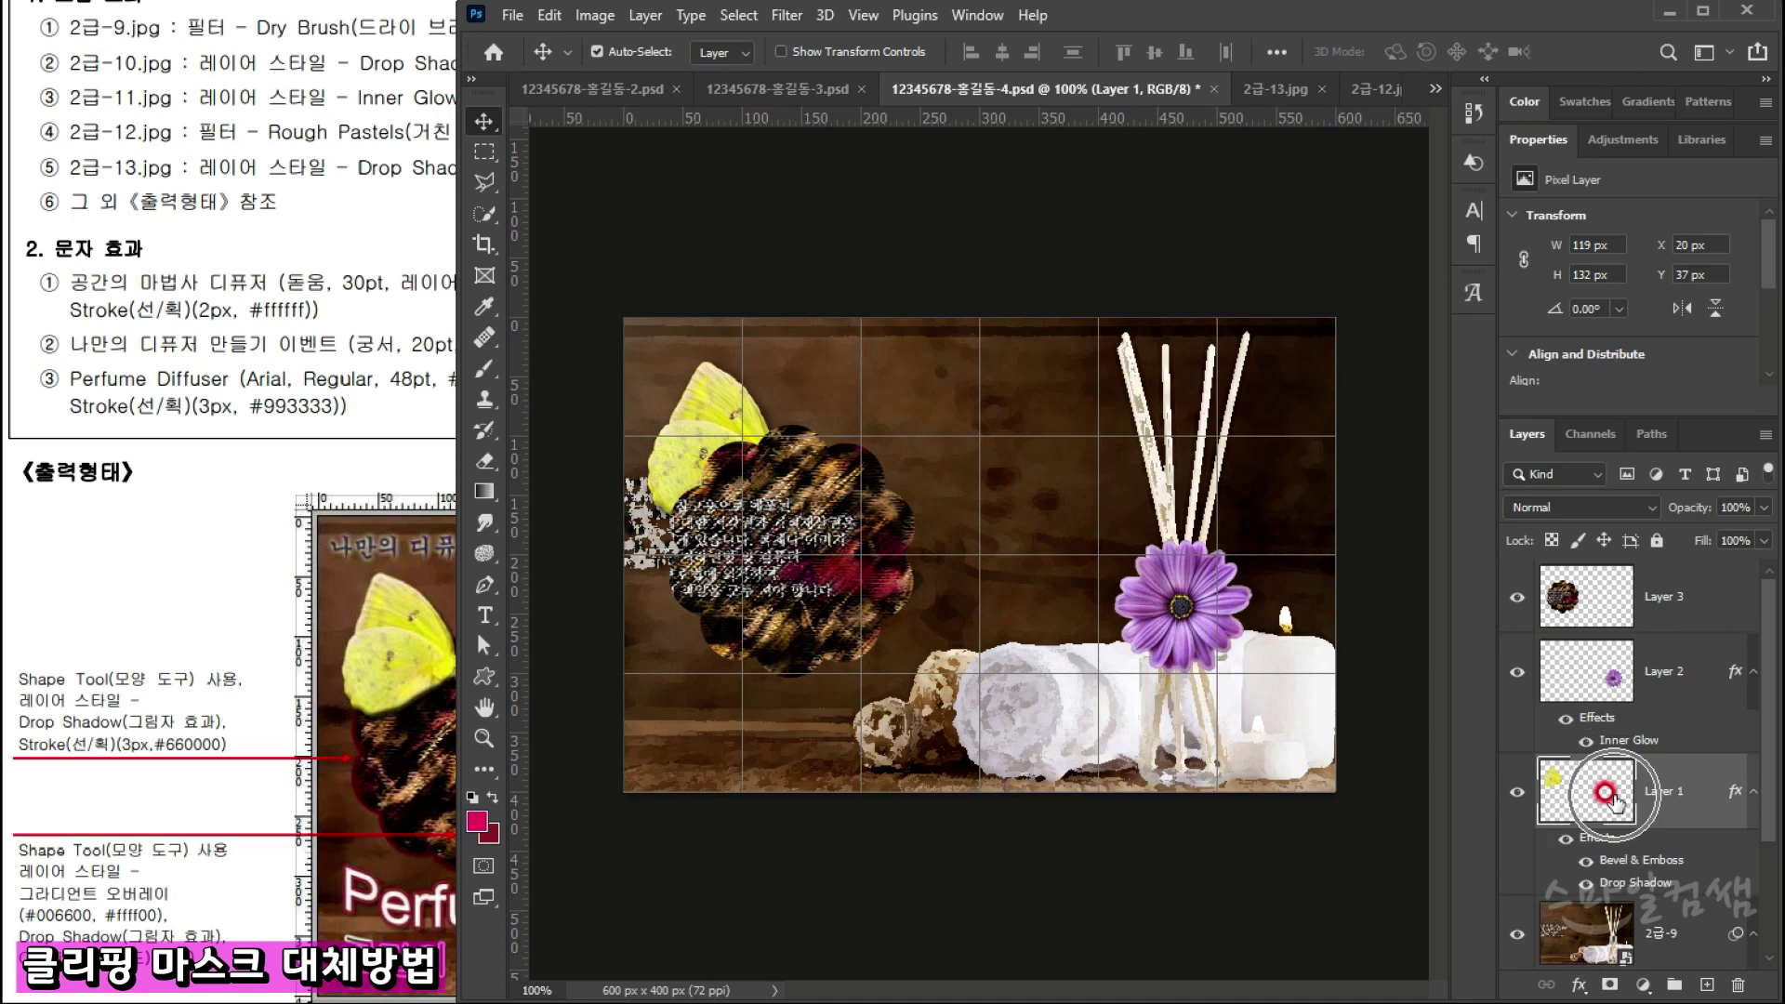
key("ctrl+shift+bracketright")
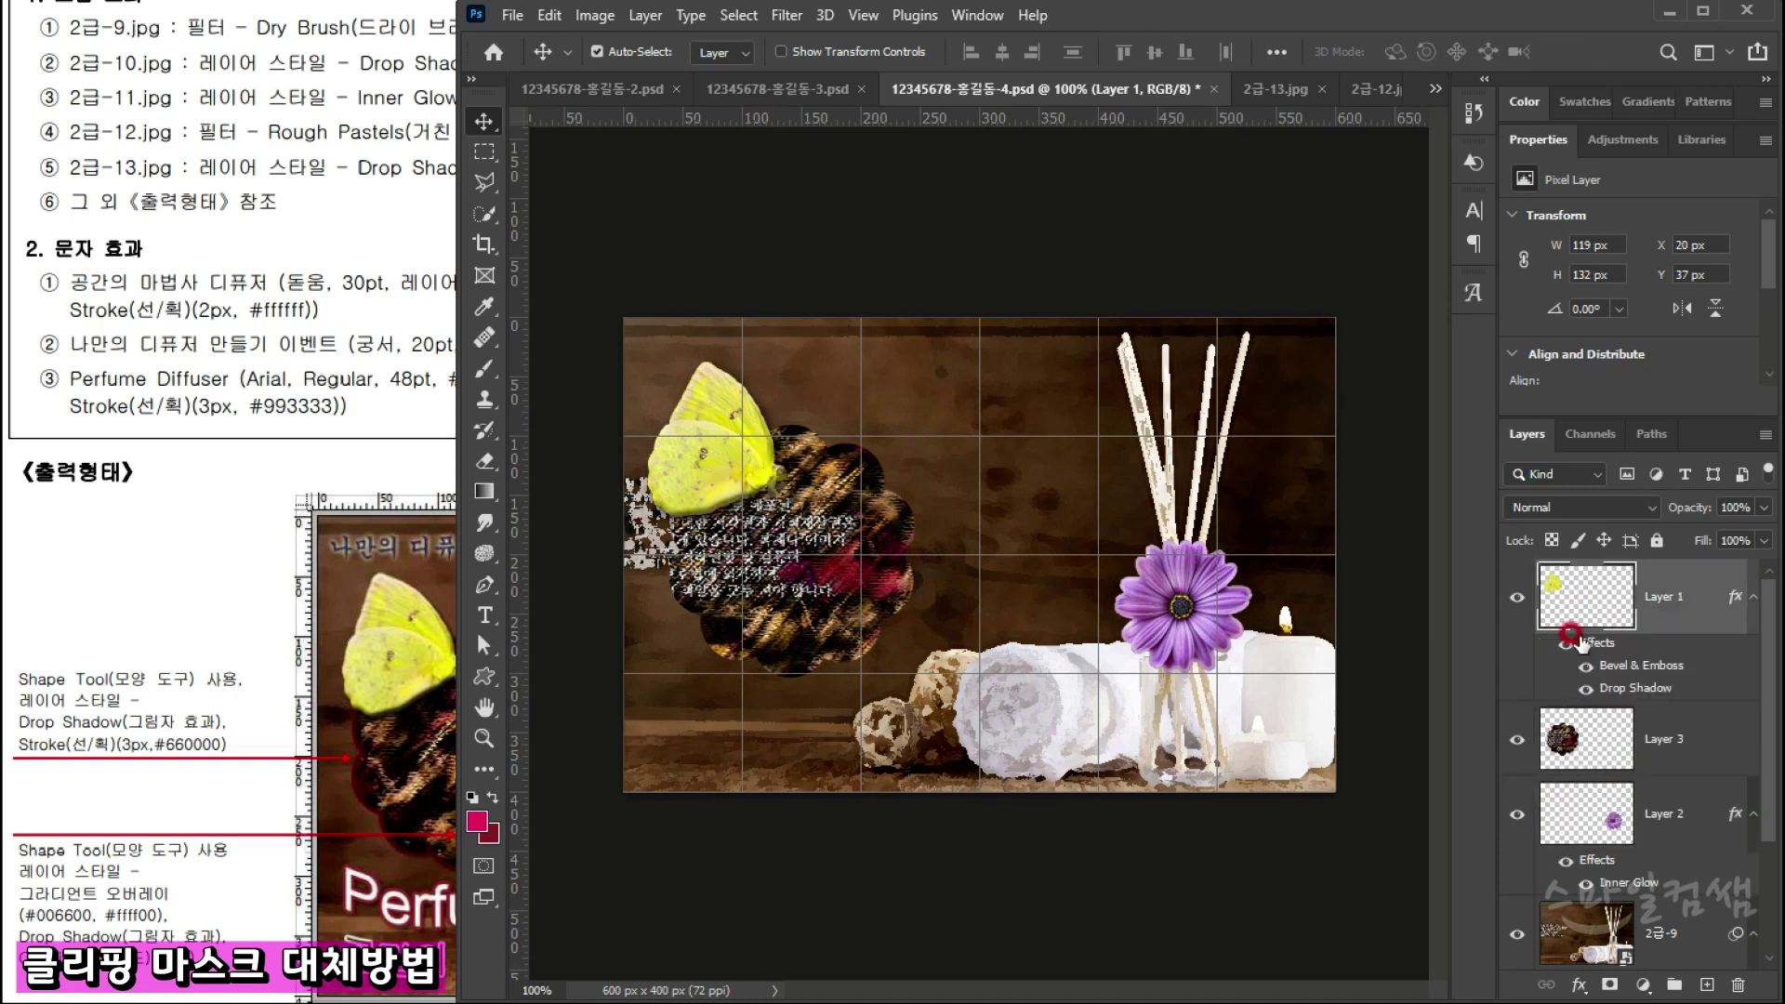
left_click(1515, 738)
left_click(1515, 739)
left_click(1582, 753)
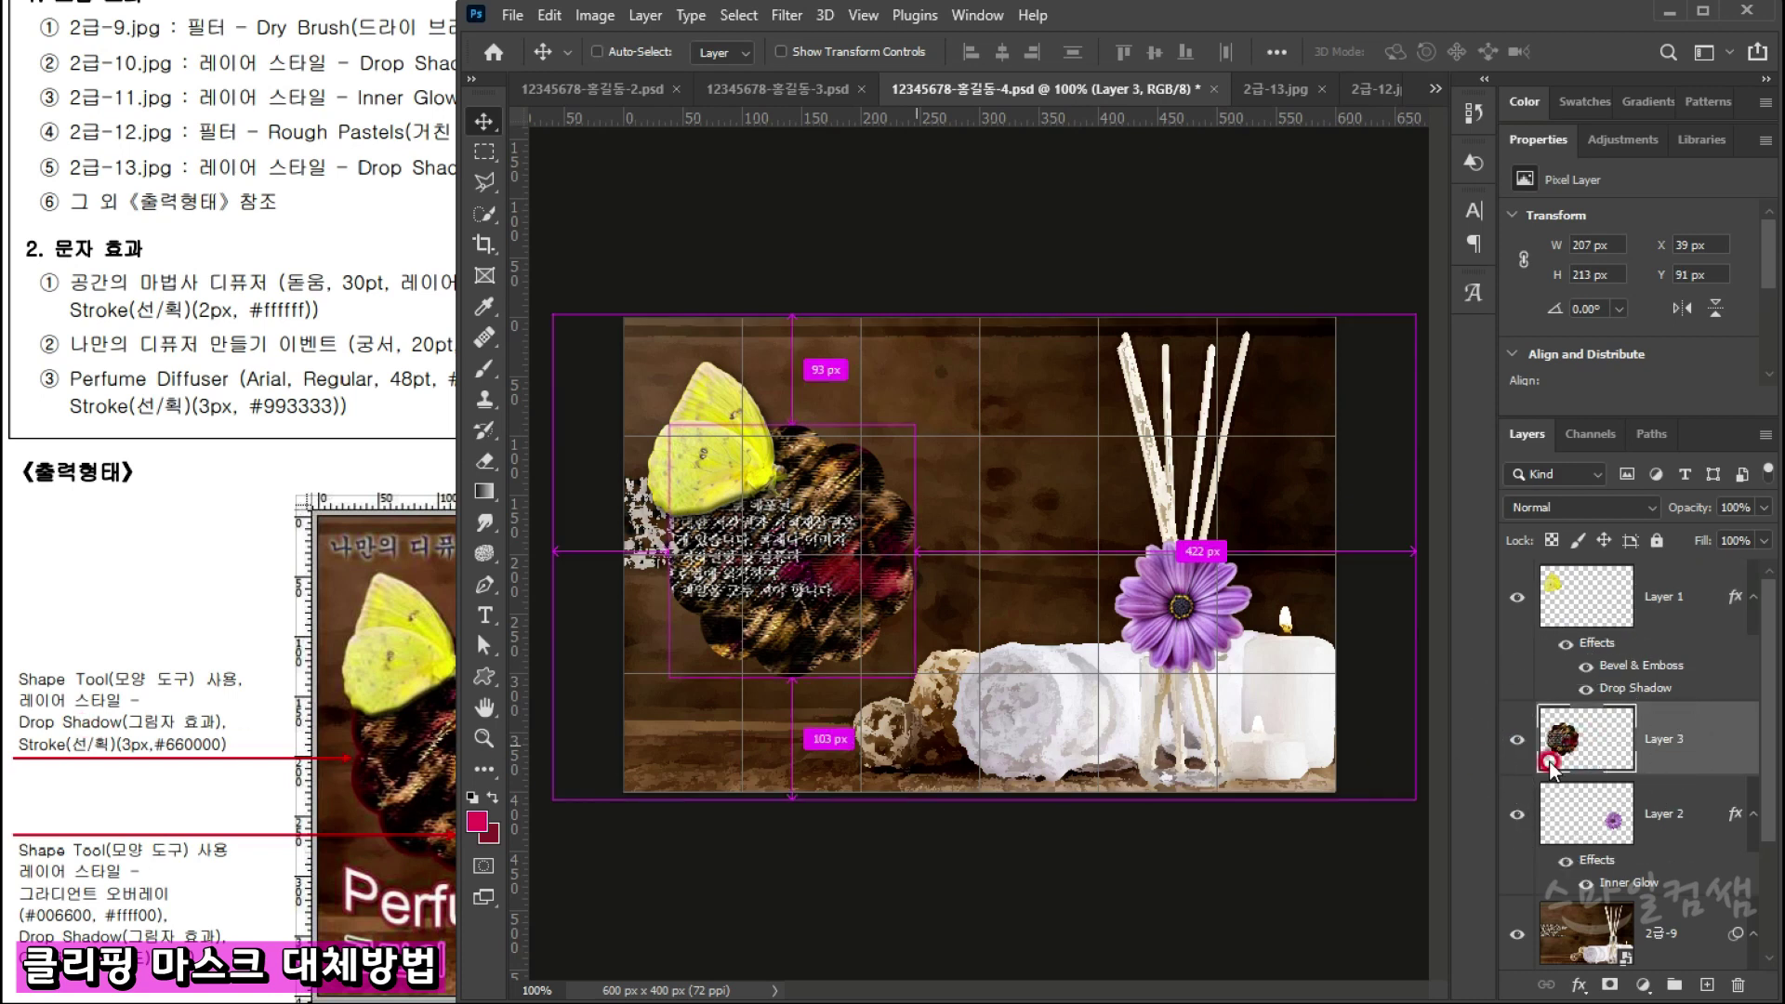
Step: Delete the pasted flower-shaped image layer from the problem 4 document
left_click(1490, 830)
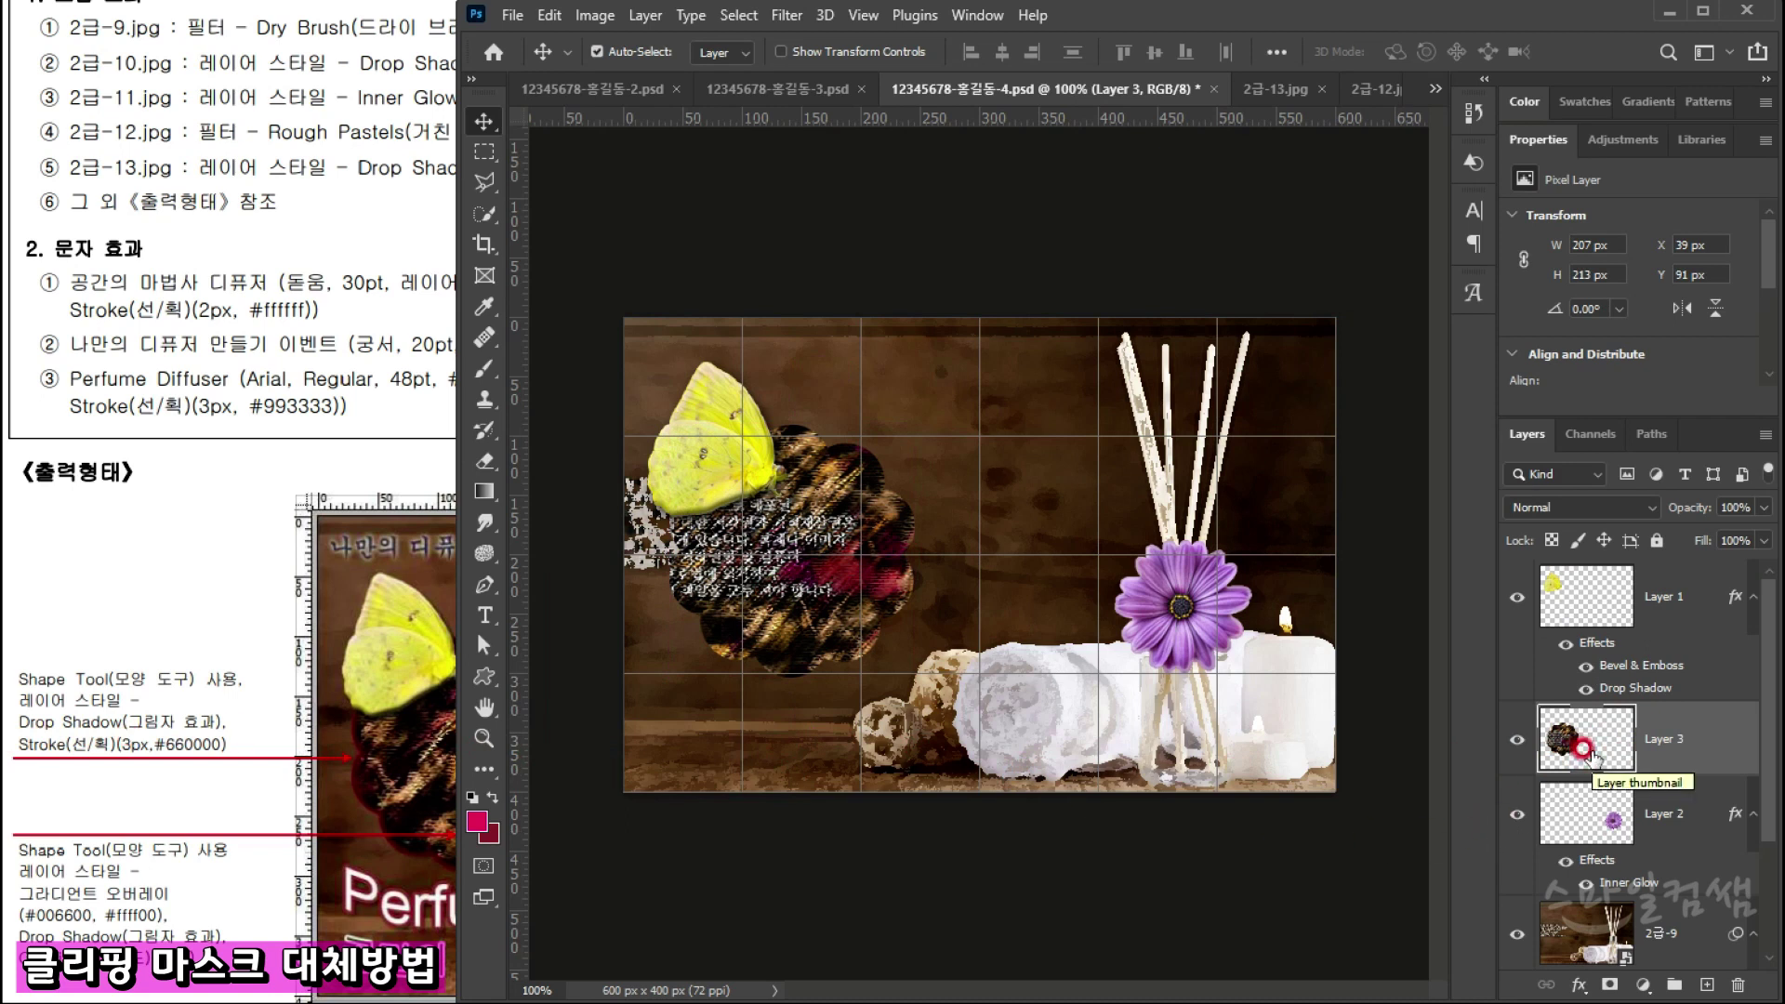
left_click(500, 145)
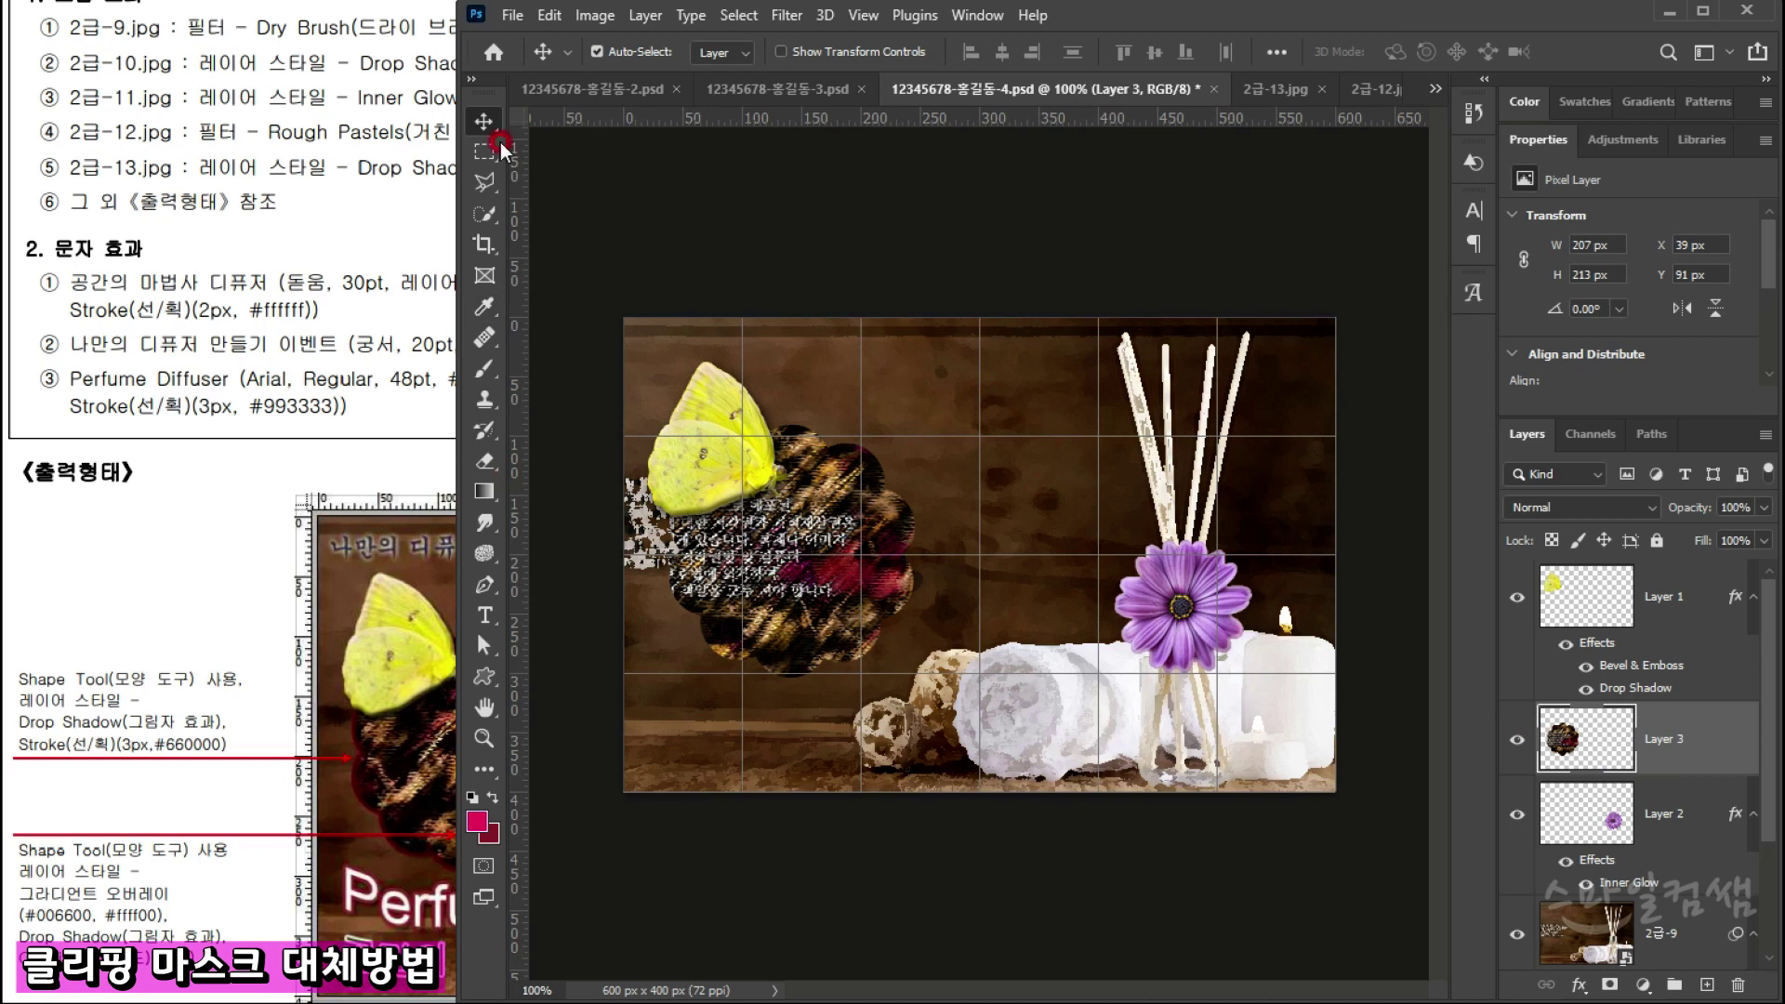
left_click(1062, 716)
left_click(1558, 723, "ctrl")
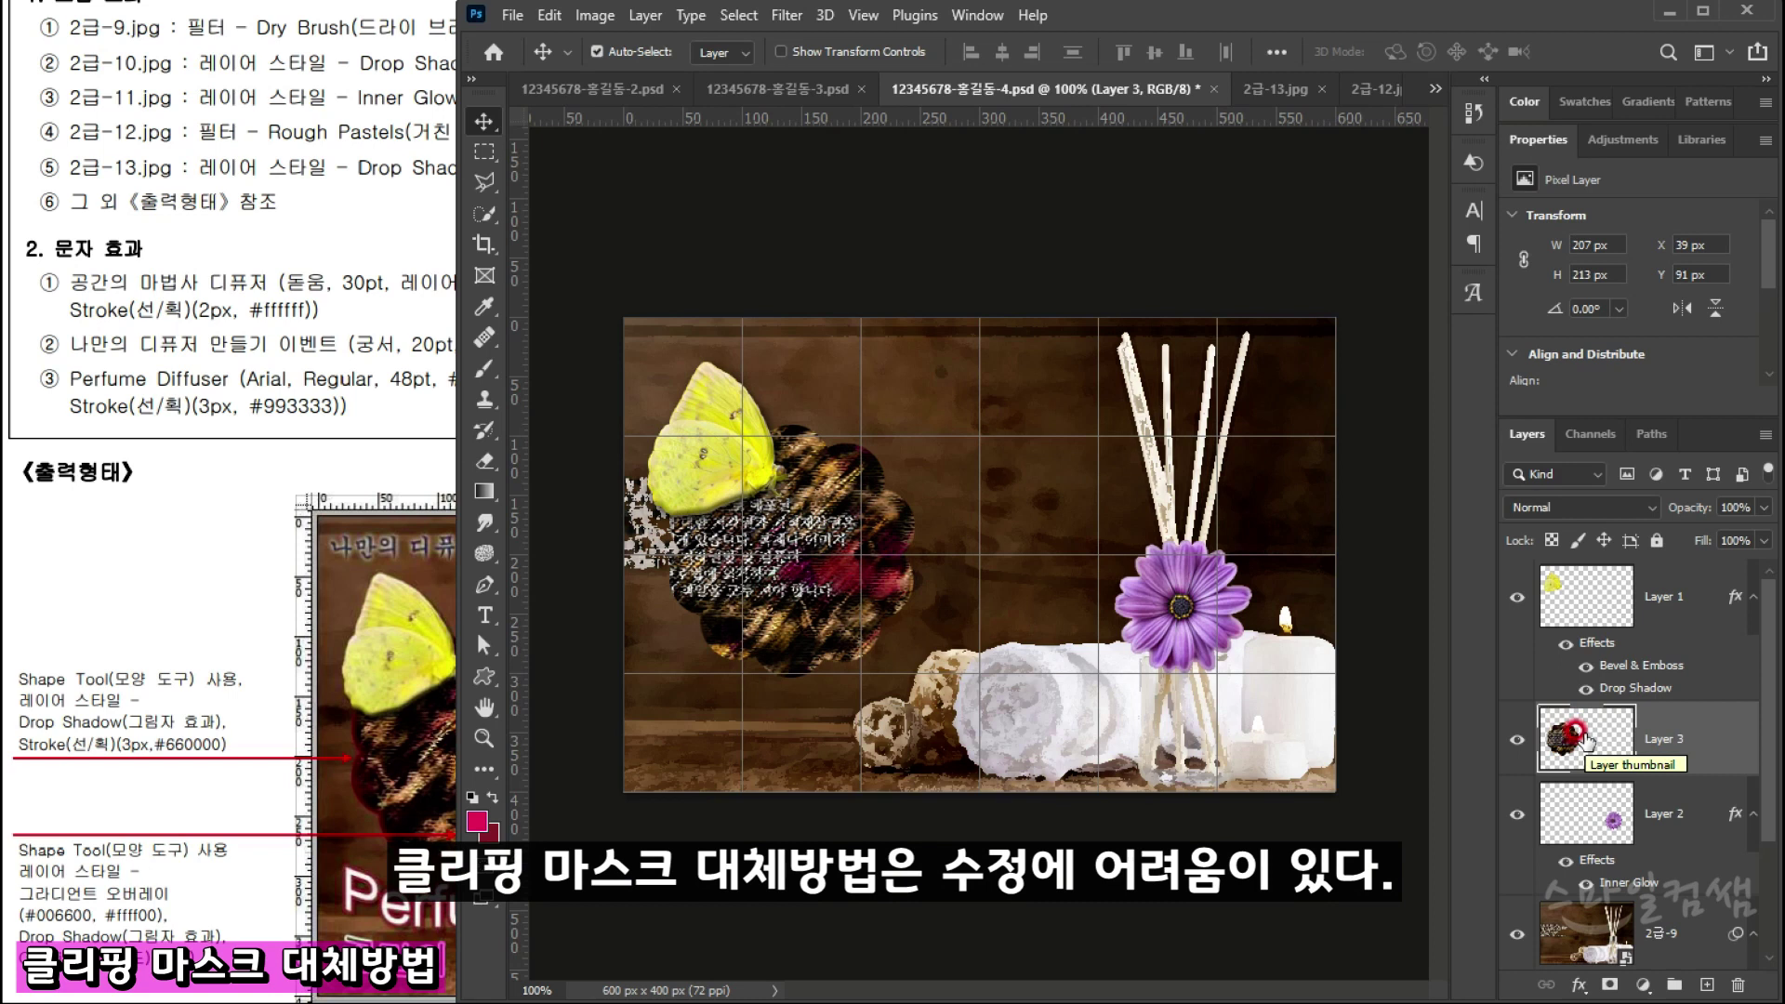
key("Delete")
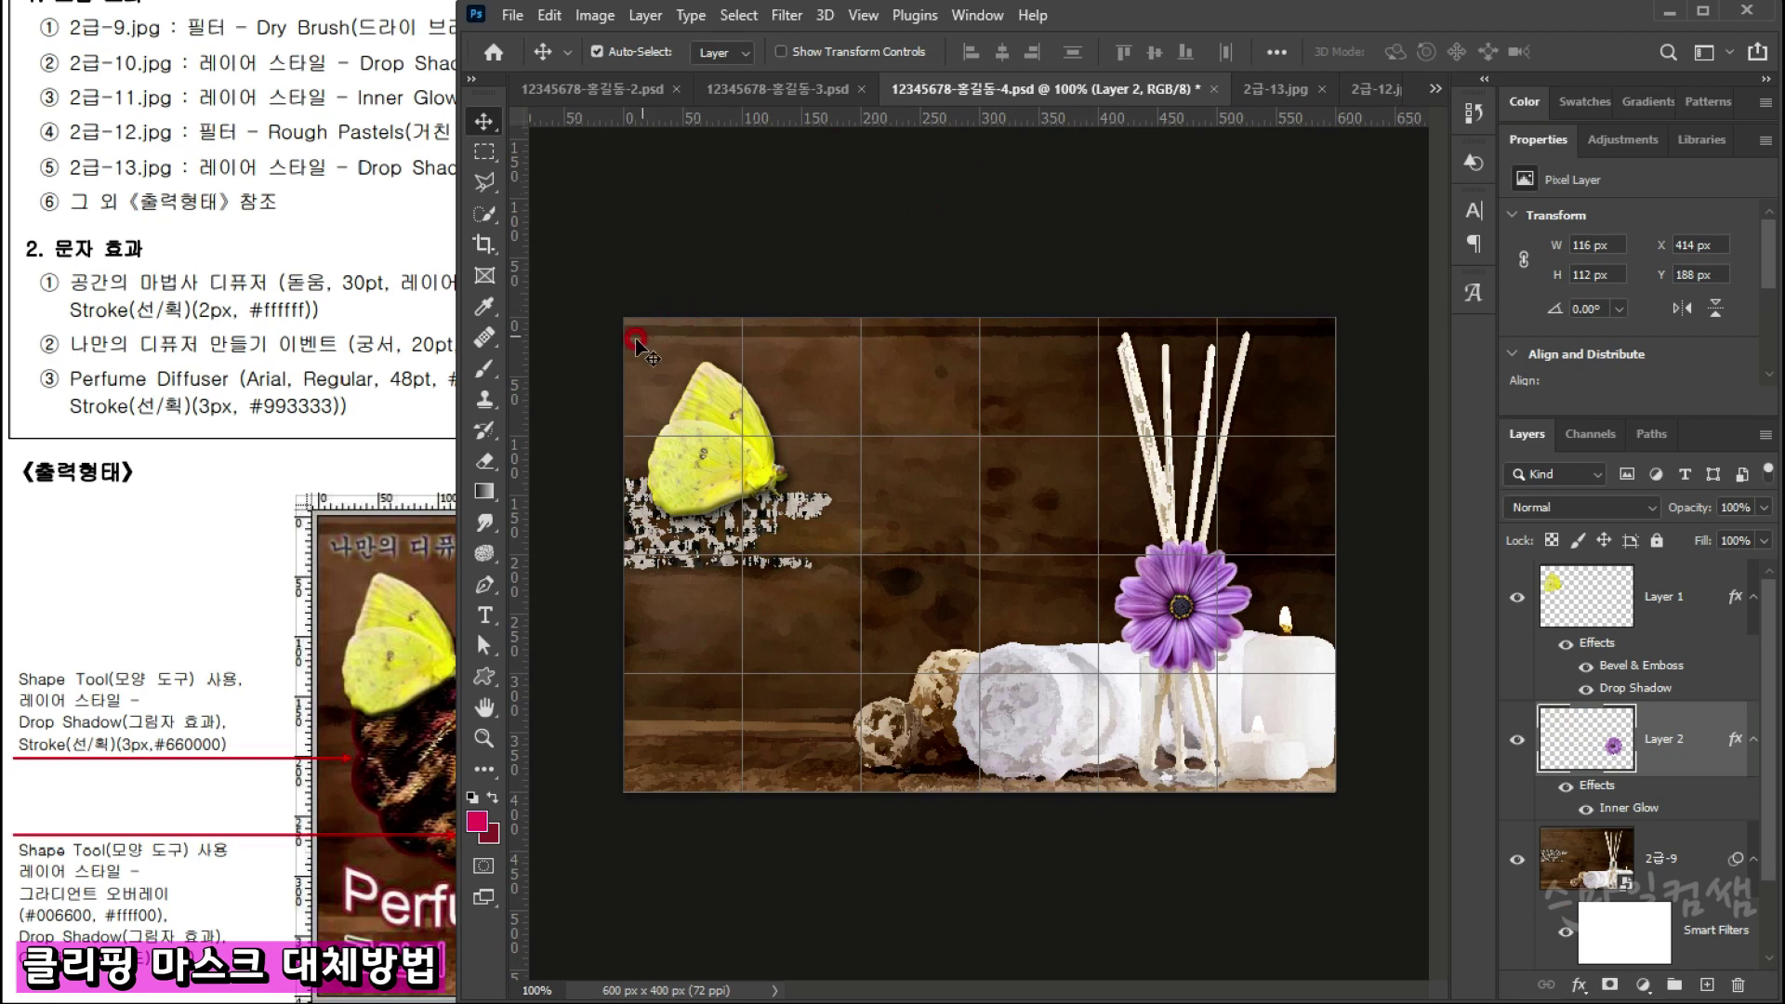
Step: Draw a black flower custom shape about 194 by 200 px below the butterfly, using the exam sheet's sample output as reference
left_click(168, 682)
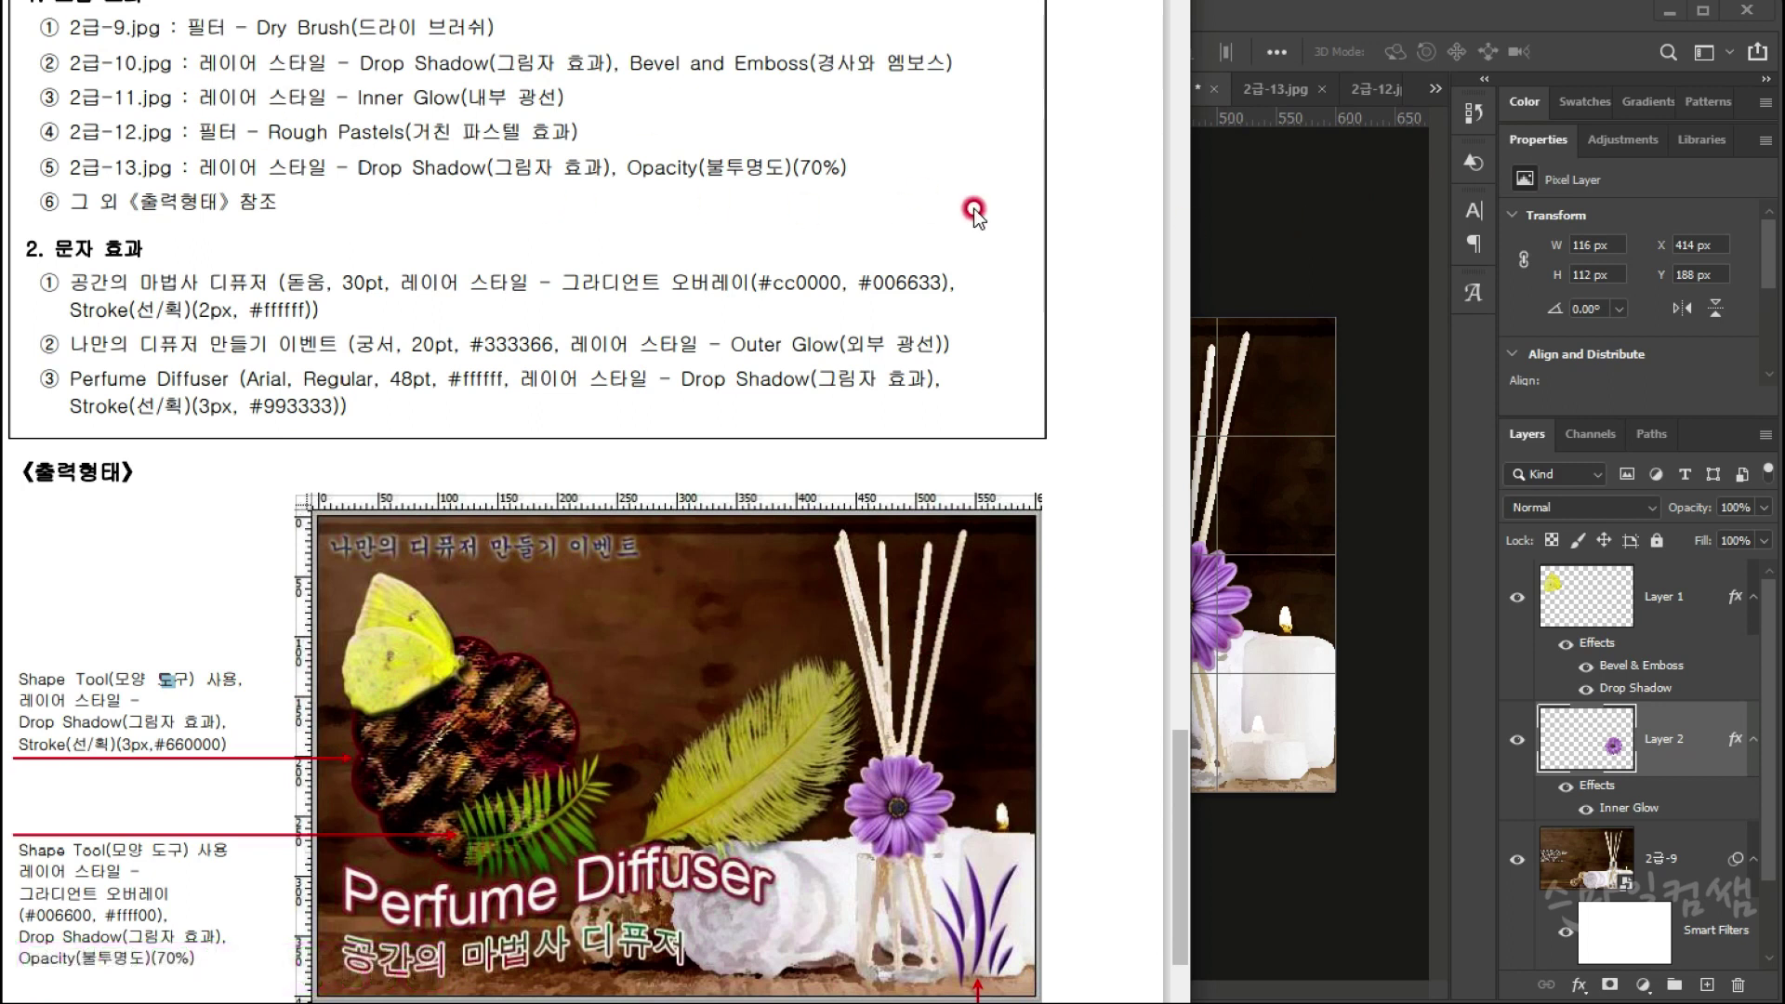
left_click(1300, 247)
left_click(484, 676)
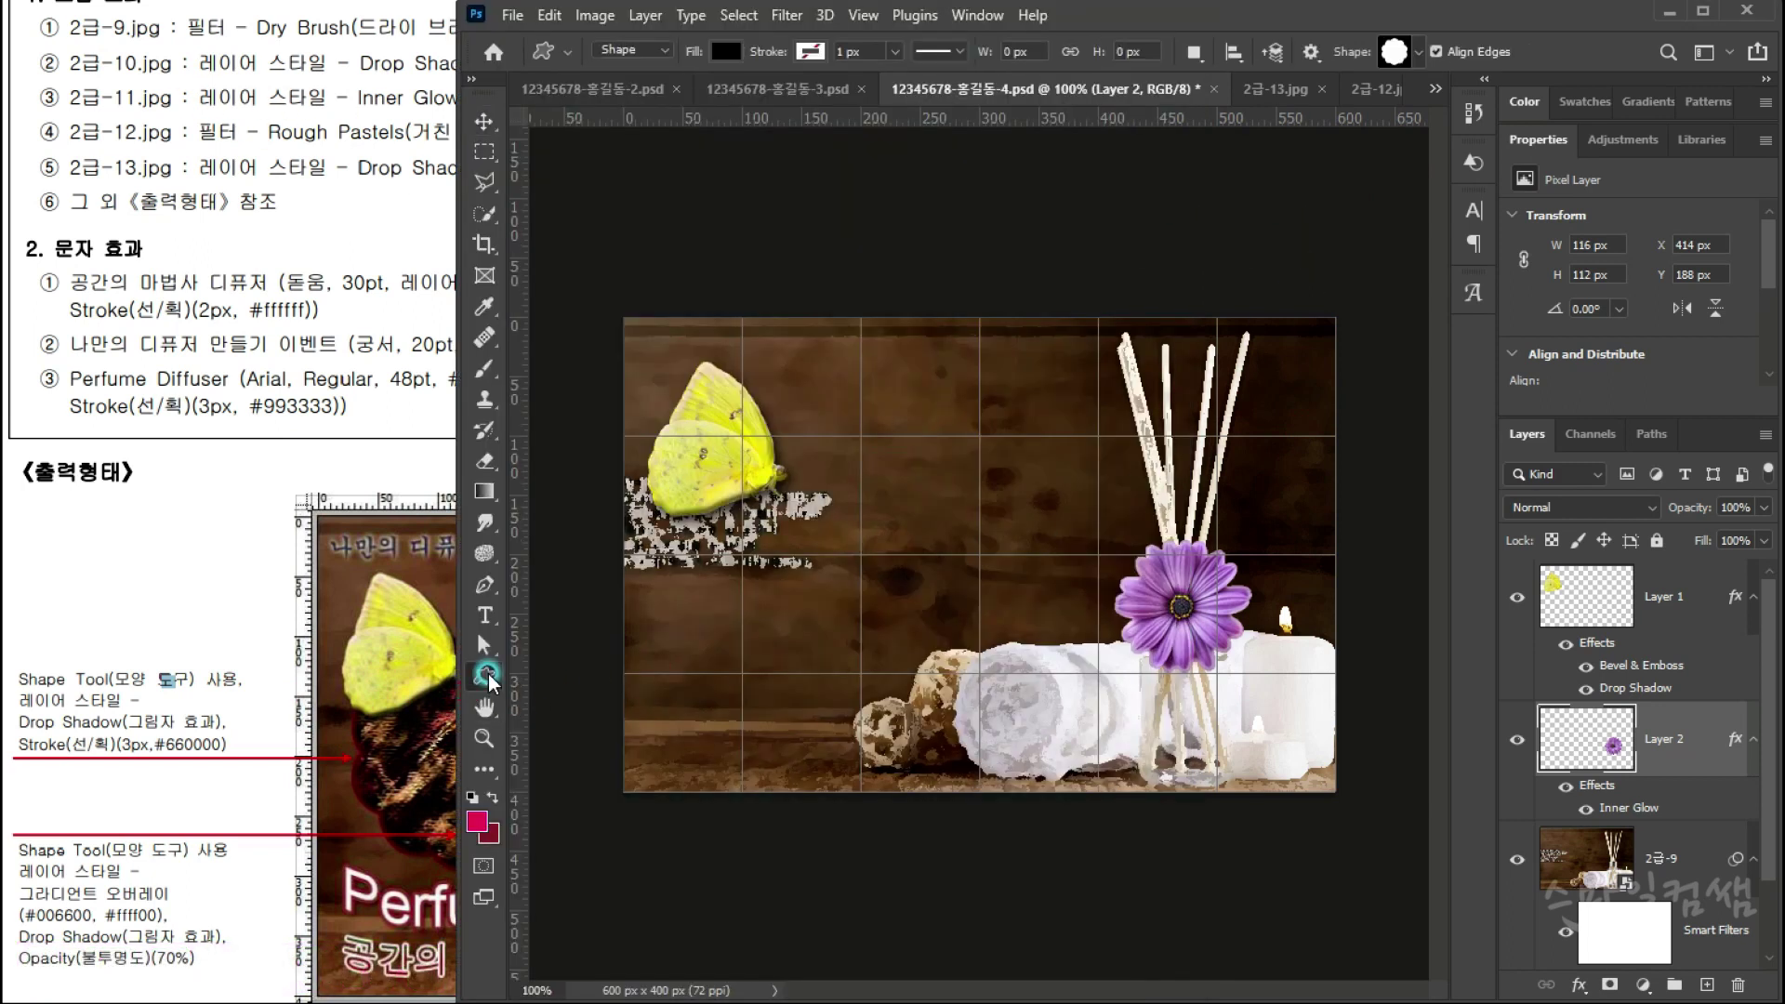
left_click_drag(689, 432, 920, 666)
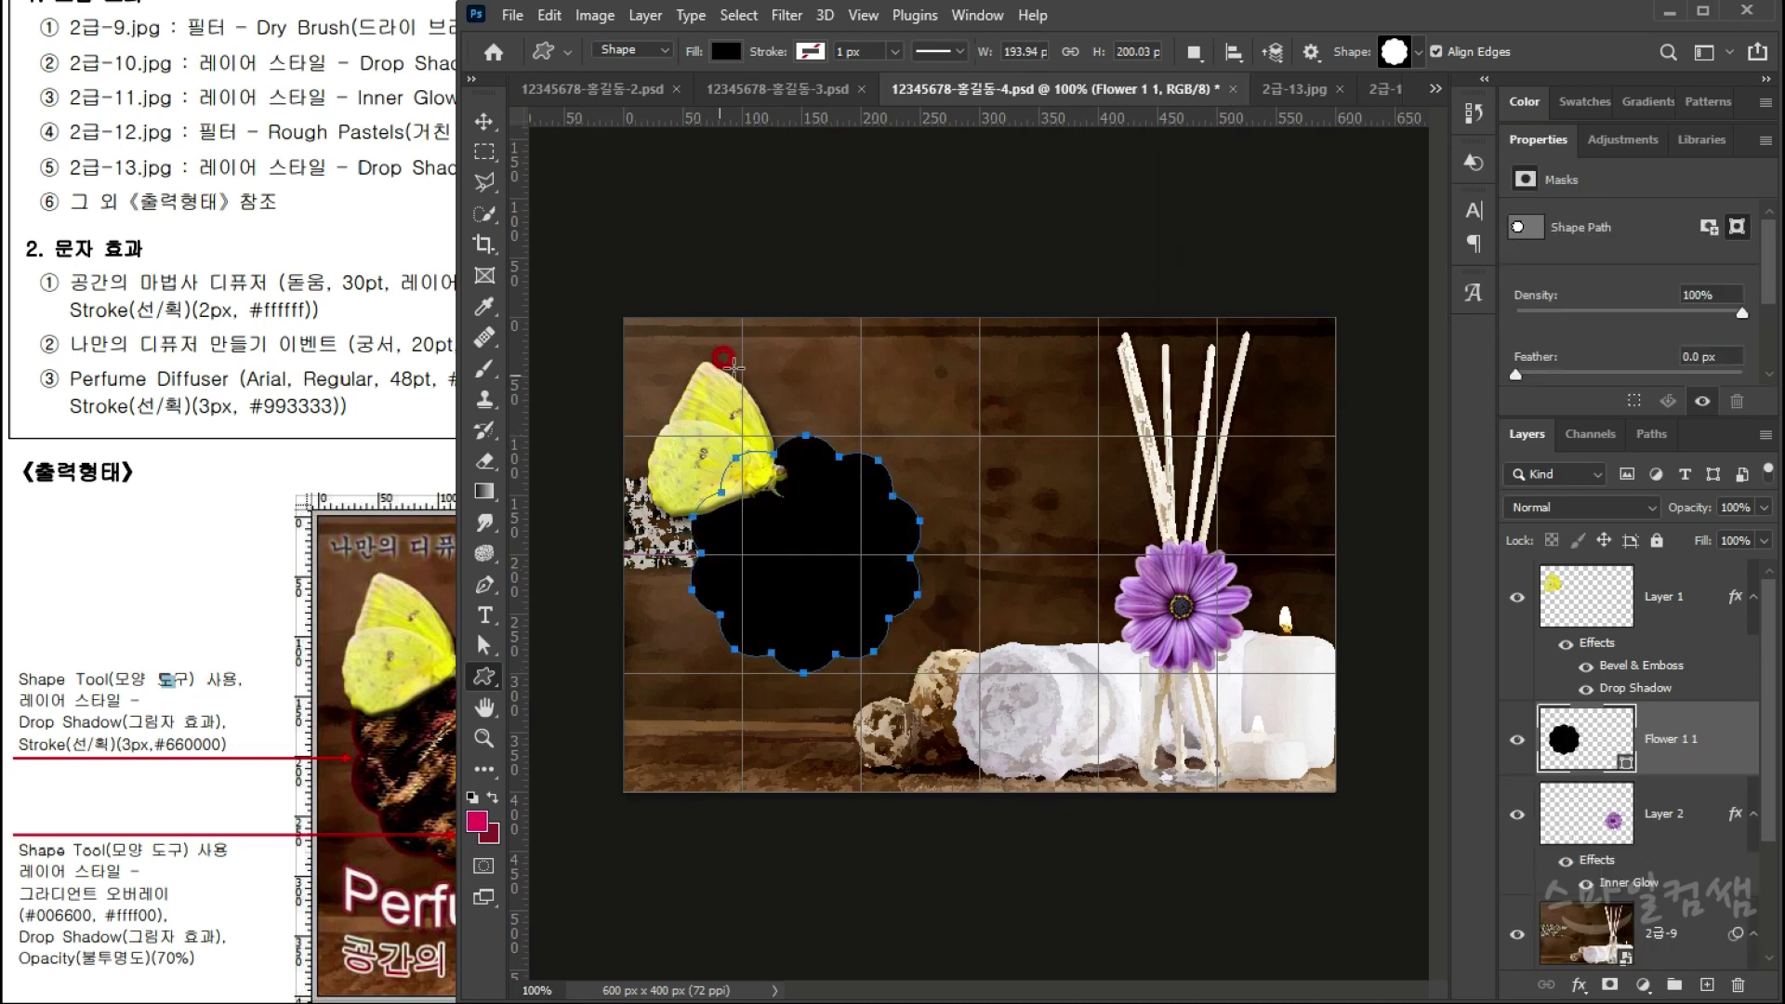
Step: Delete the flower shape layer from 2급-12.jpg and clear the remaining selection
left_click_drag(1305, 100, 1023, 521)
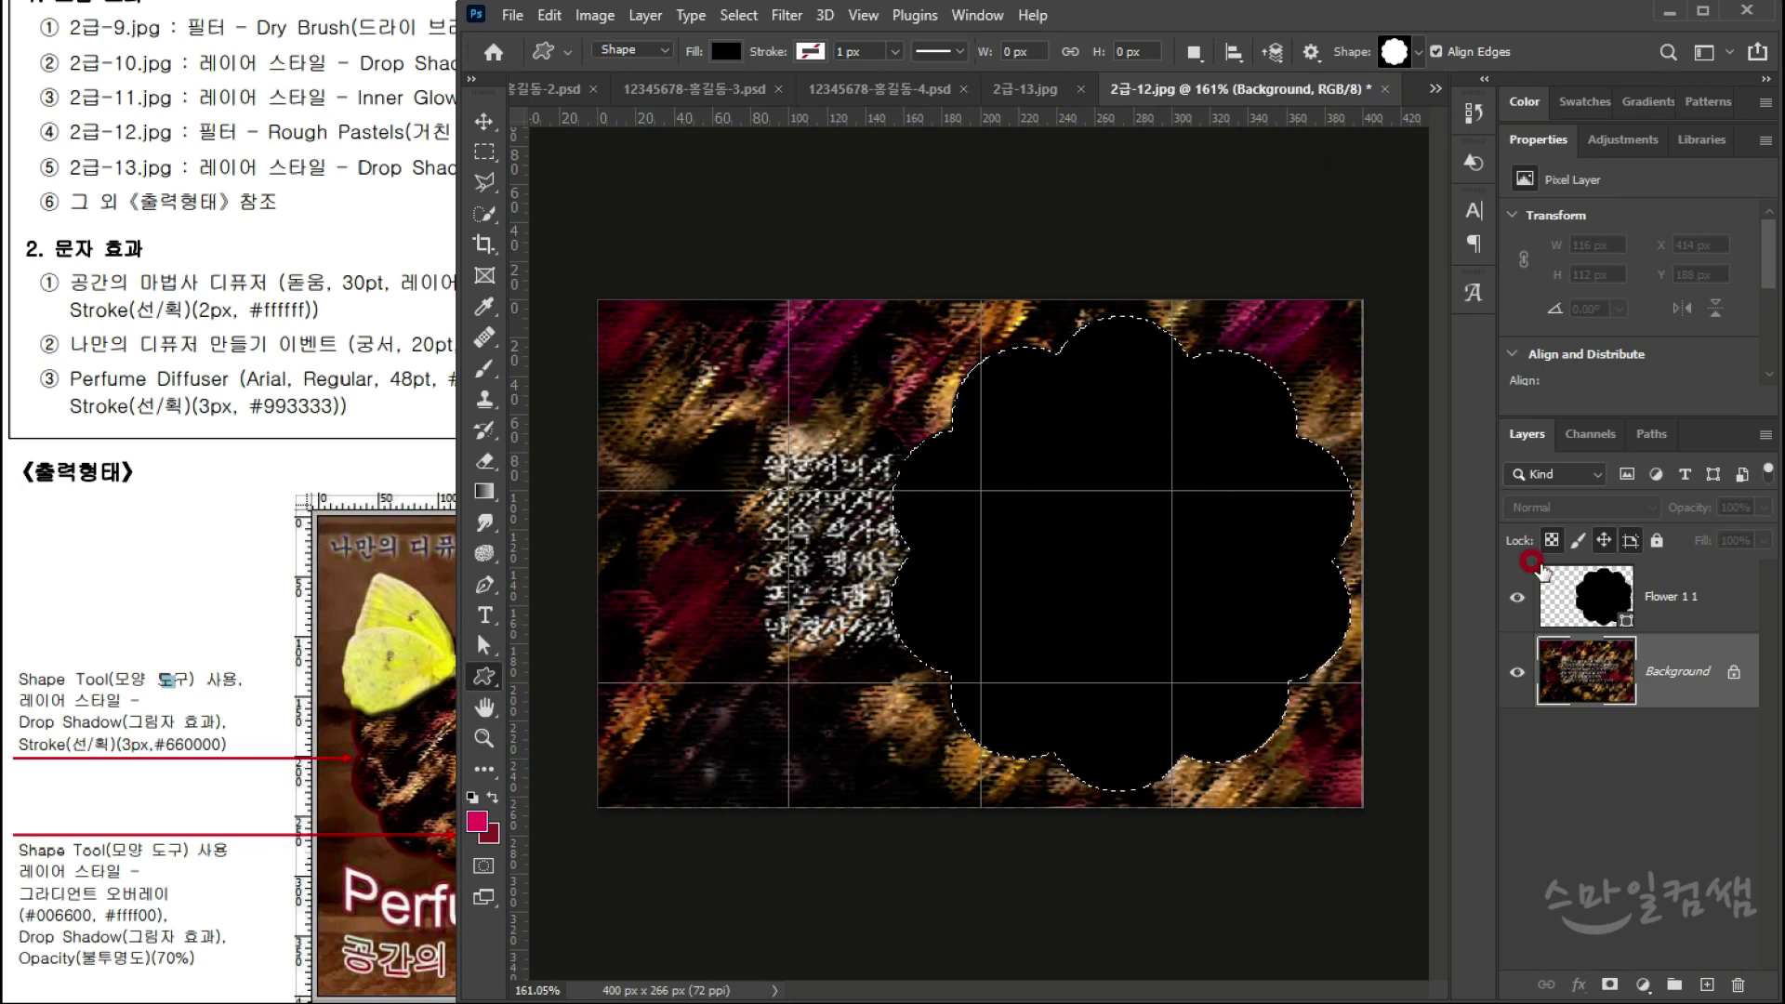
left_click(1542, 571)
key("Delete")
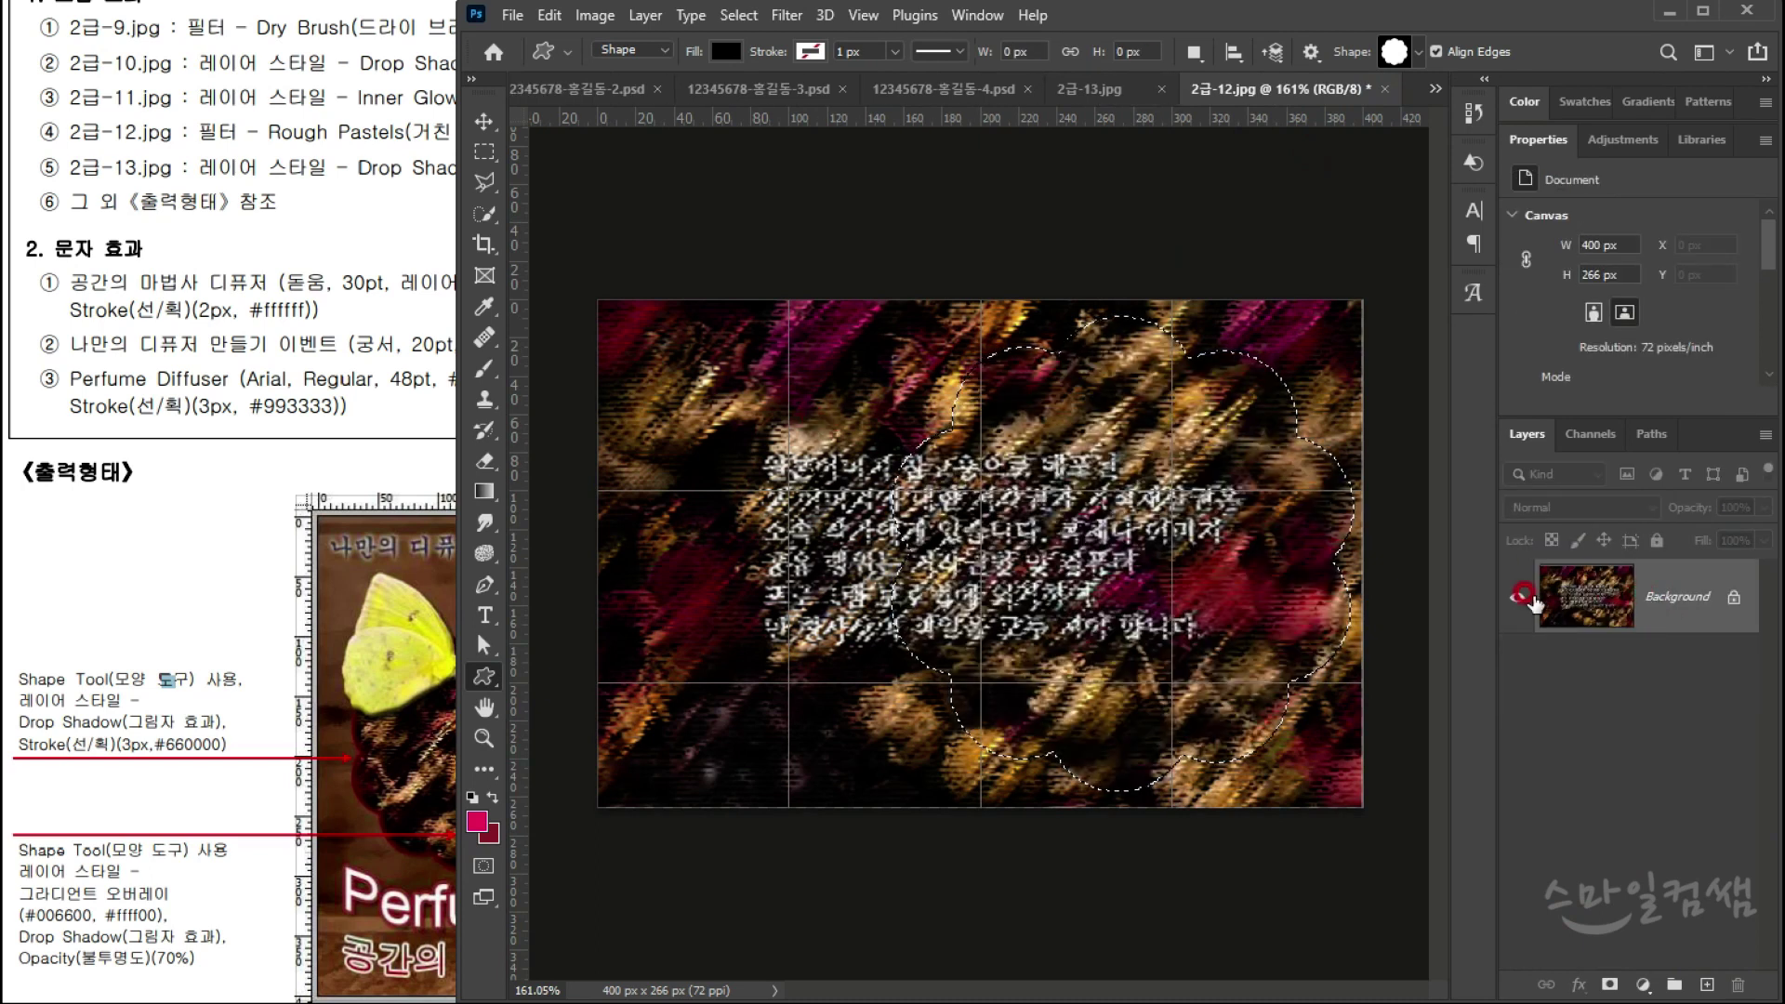
key("ctrl+d")
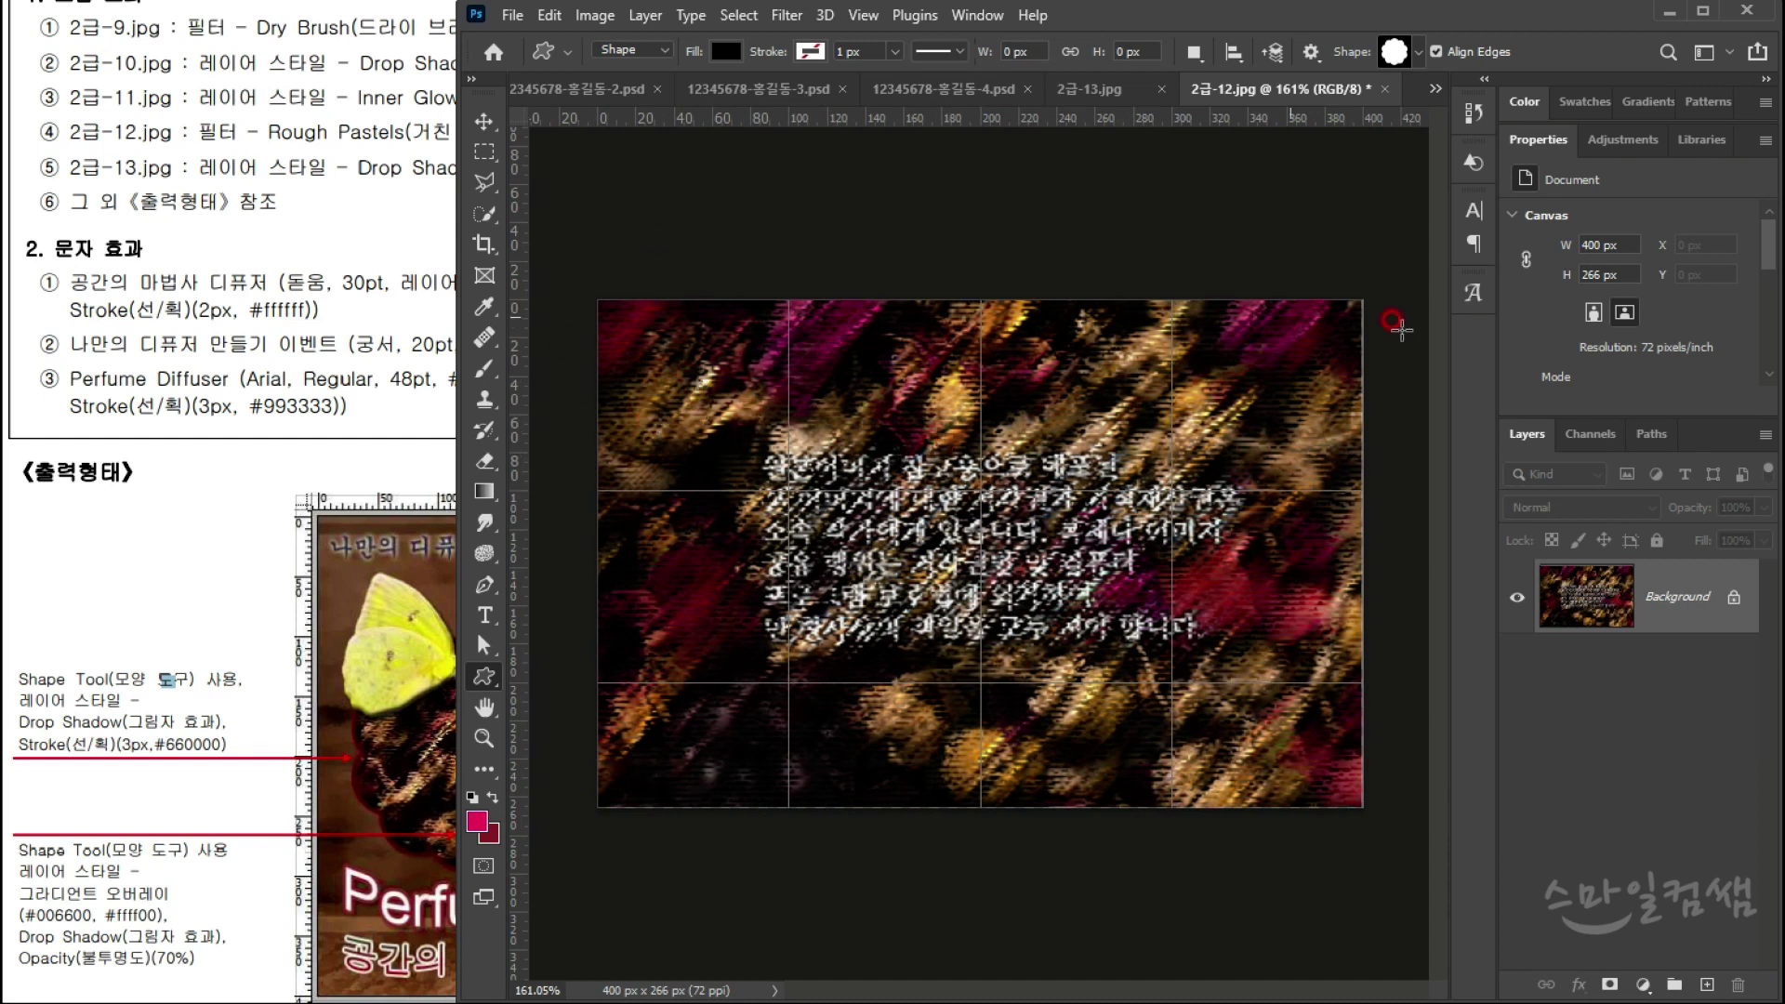
Step: Copy the whole 2급-12.jpg image into the problem 4 document and close the source file without saving
left_click_drag(1255, 90, 1050, 288)
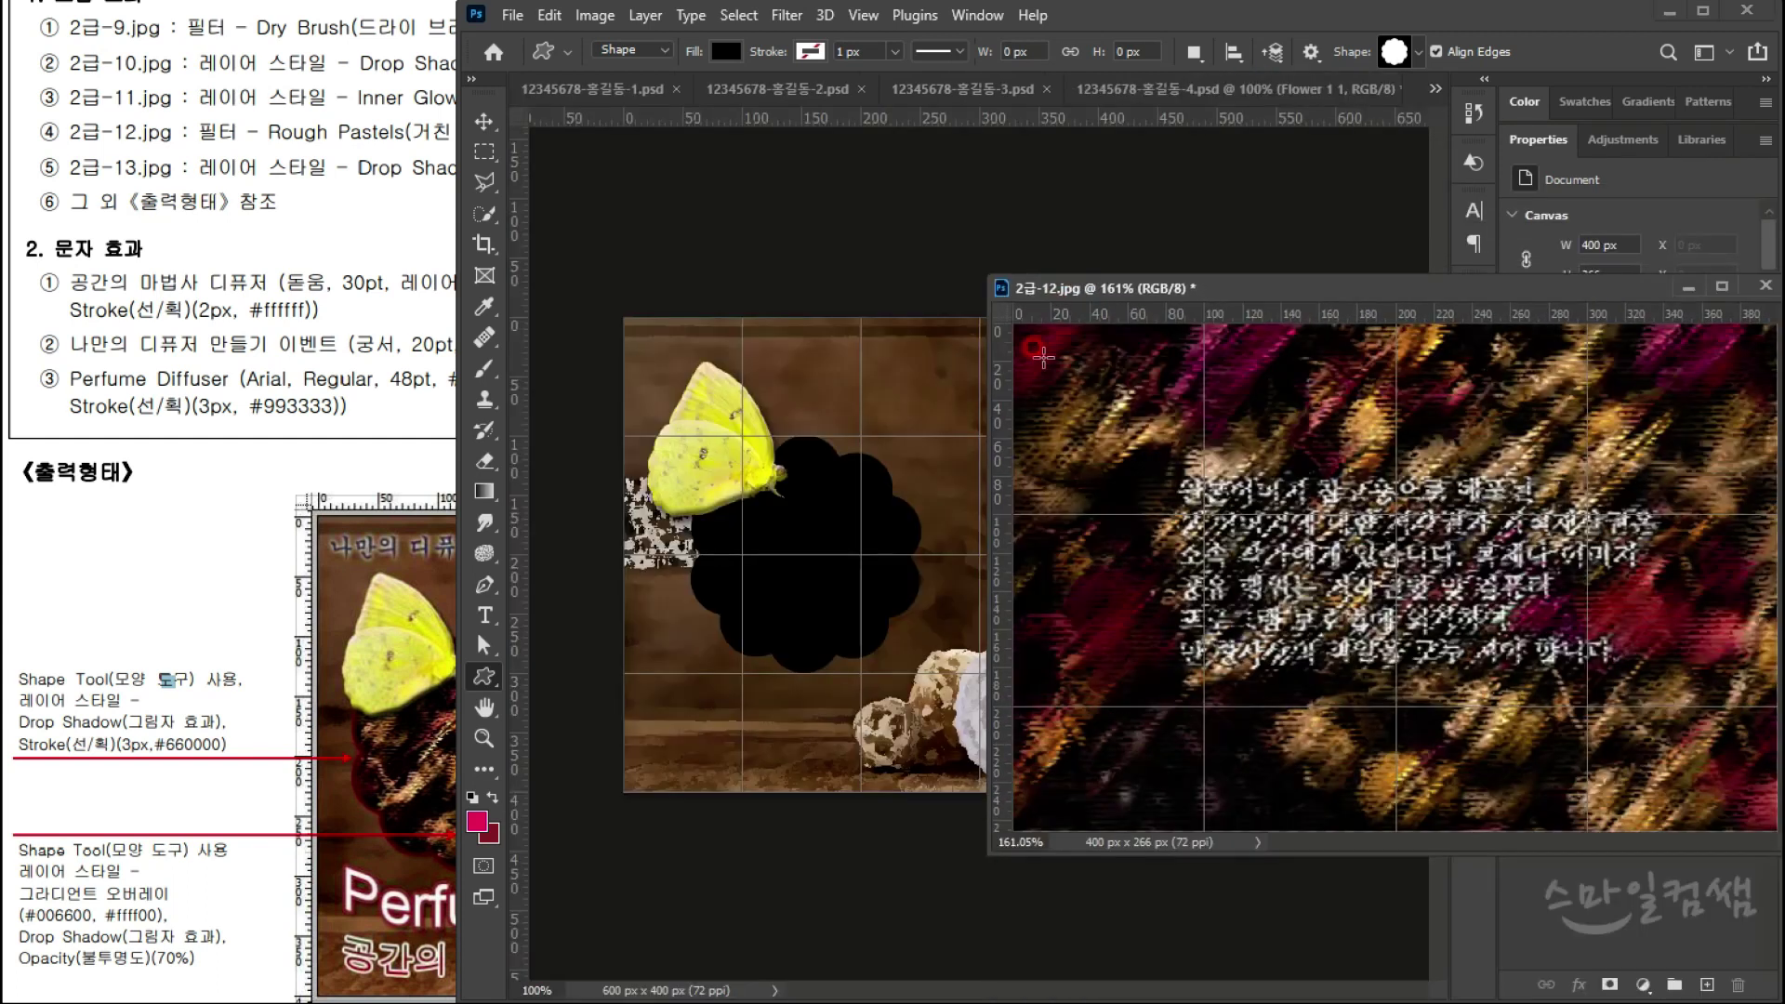
left_click(483, 121)
left_click_drag(1158, 413, 776, 478)
left_click_drag(1633, 301, 1295, 292)
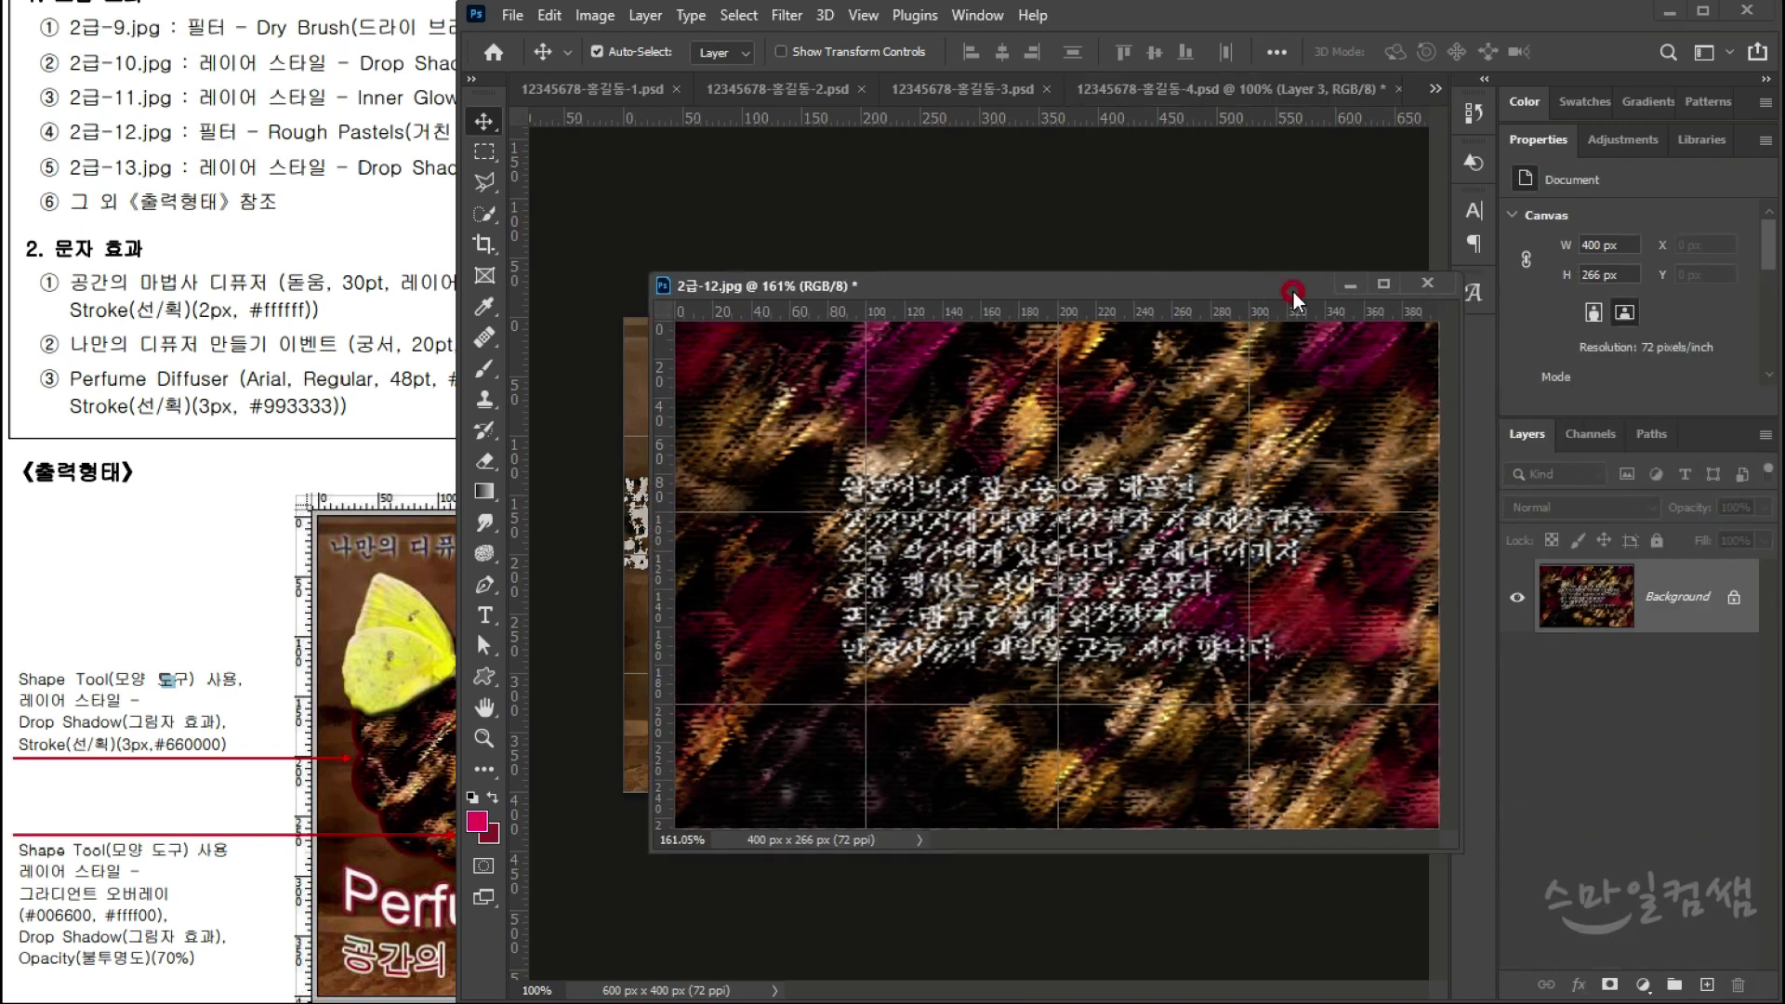
left_click(1430, 287)
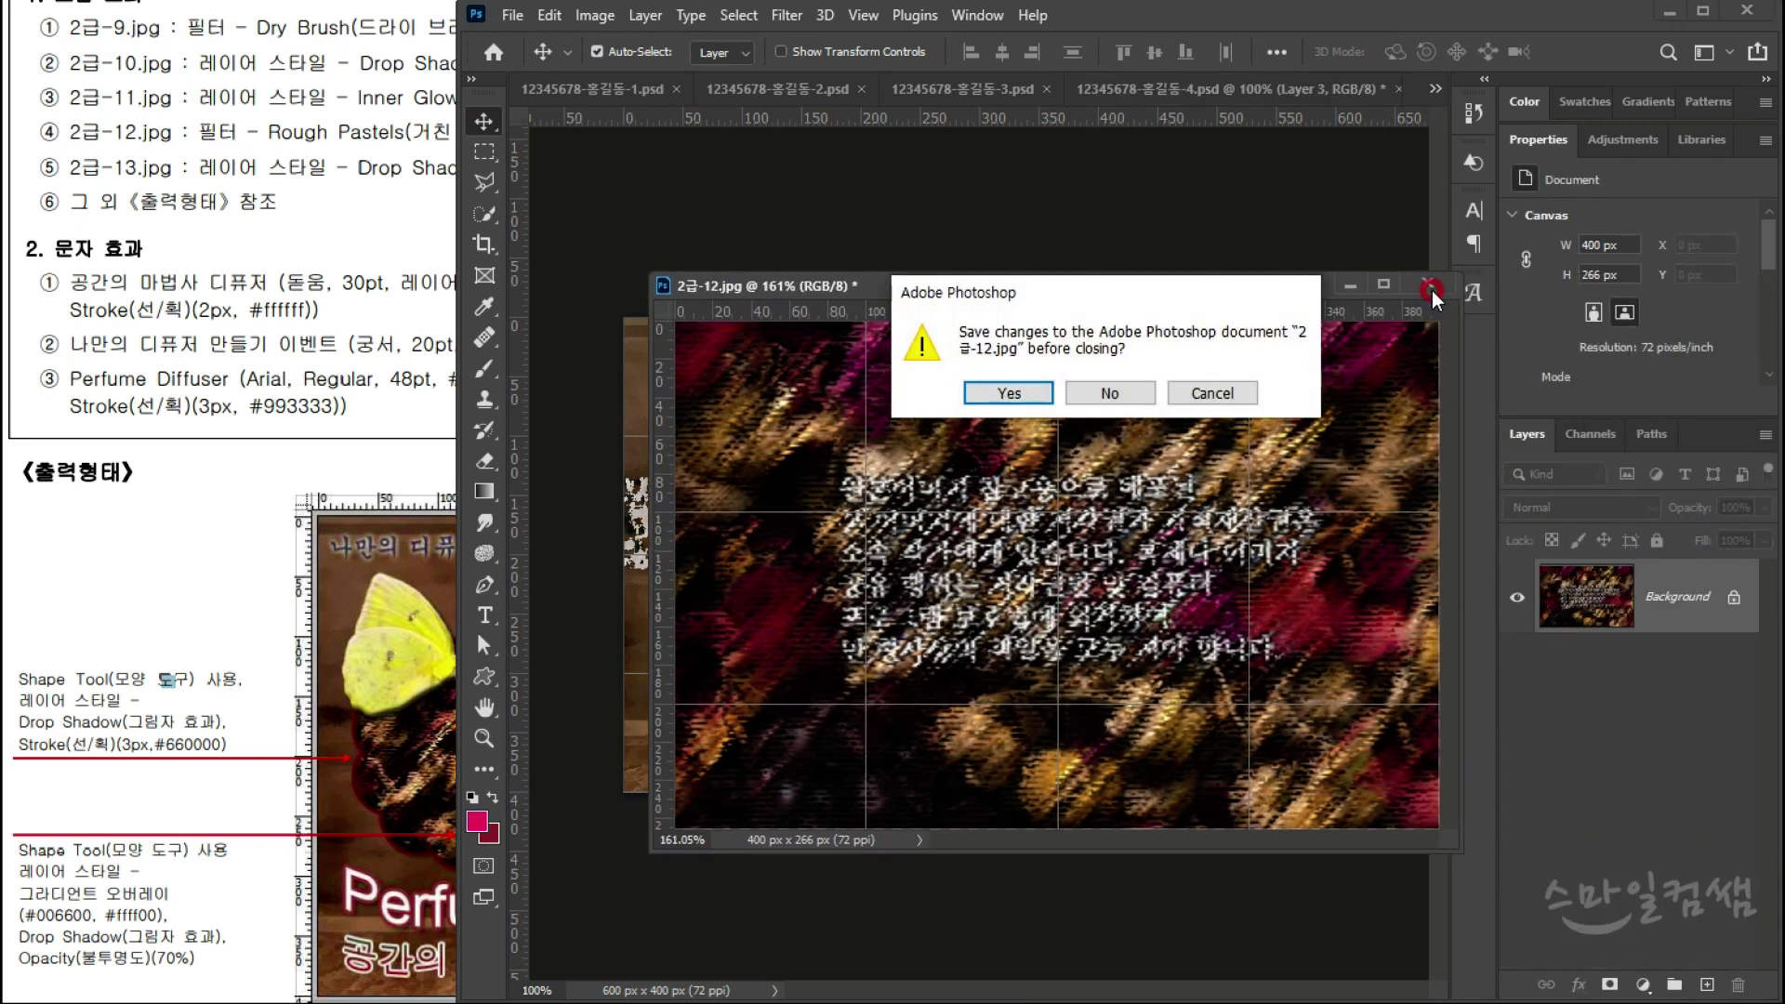
left_click(1123, 394)
Step: Position the 2급-12 image over the black flower shape and clip it to the Flower 1 1 layer
left_click_drag(1078, 506, 865, 455)
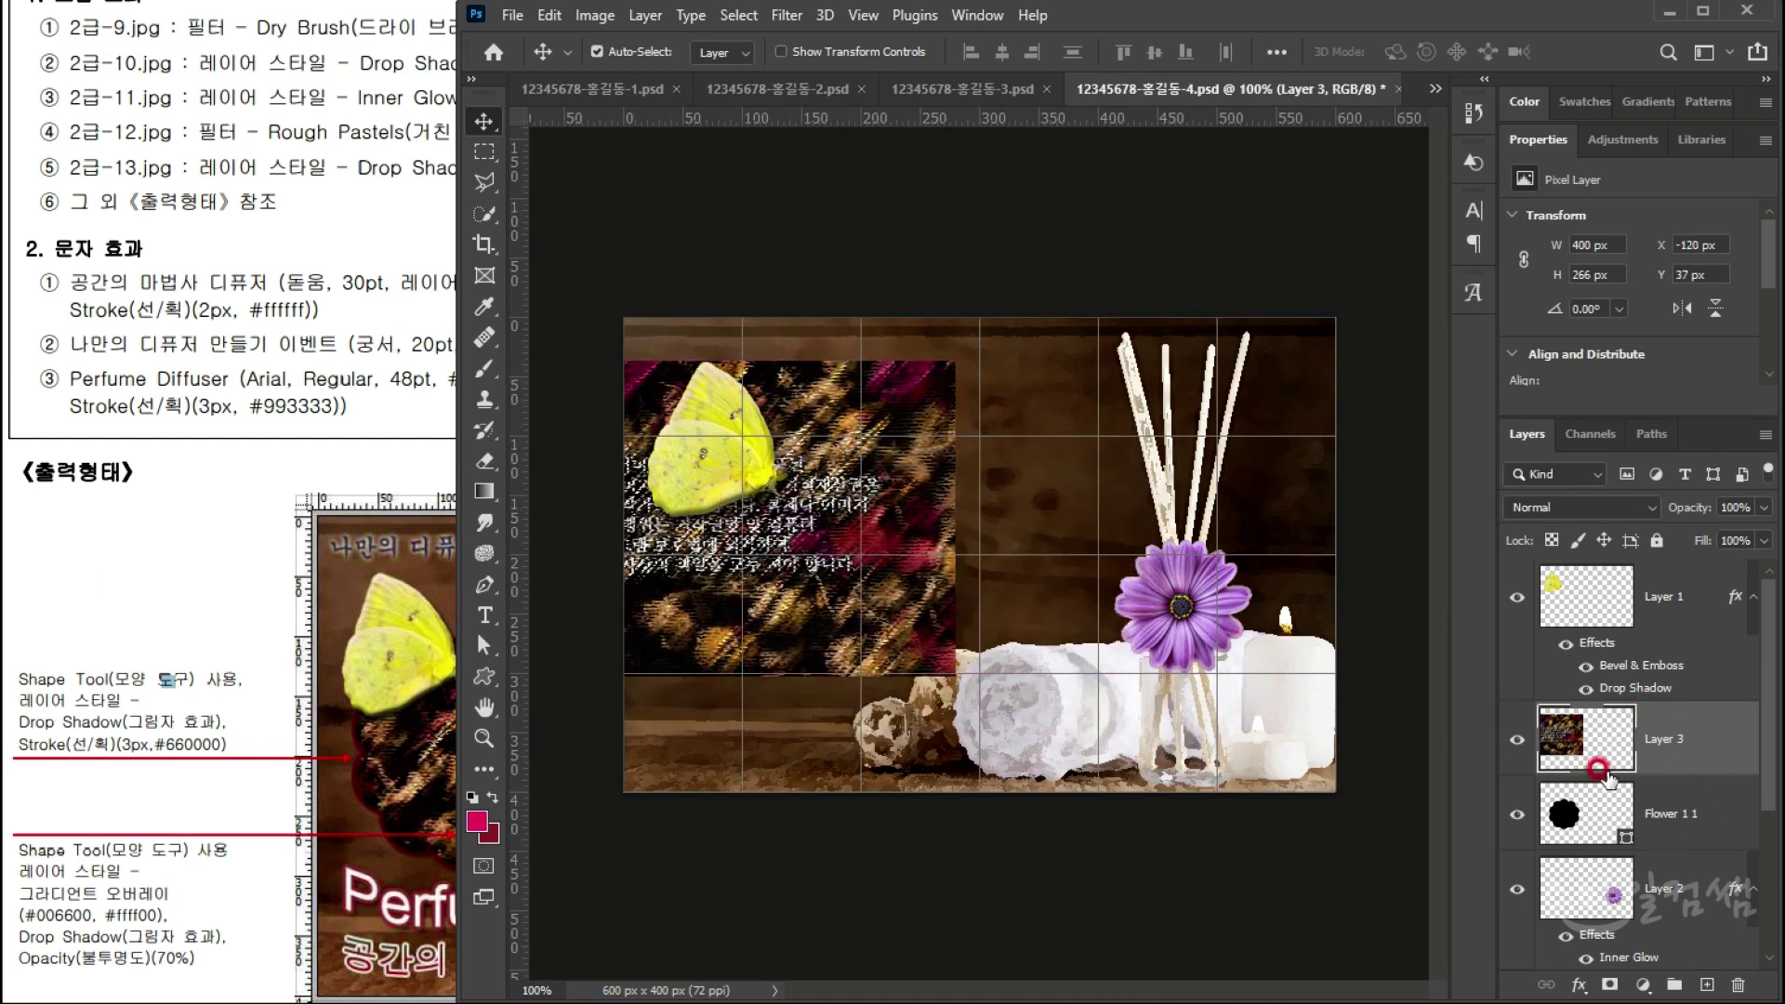
left_click(1664, 816)
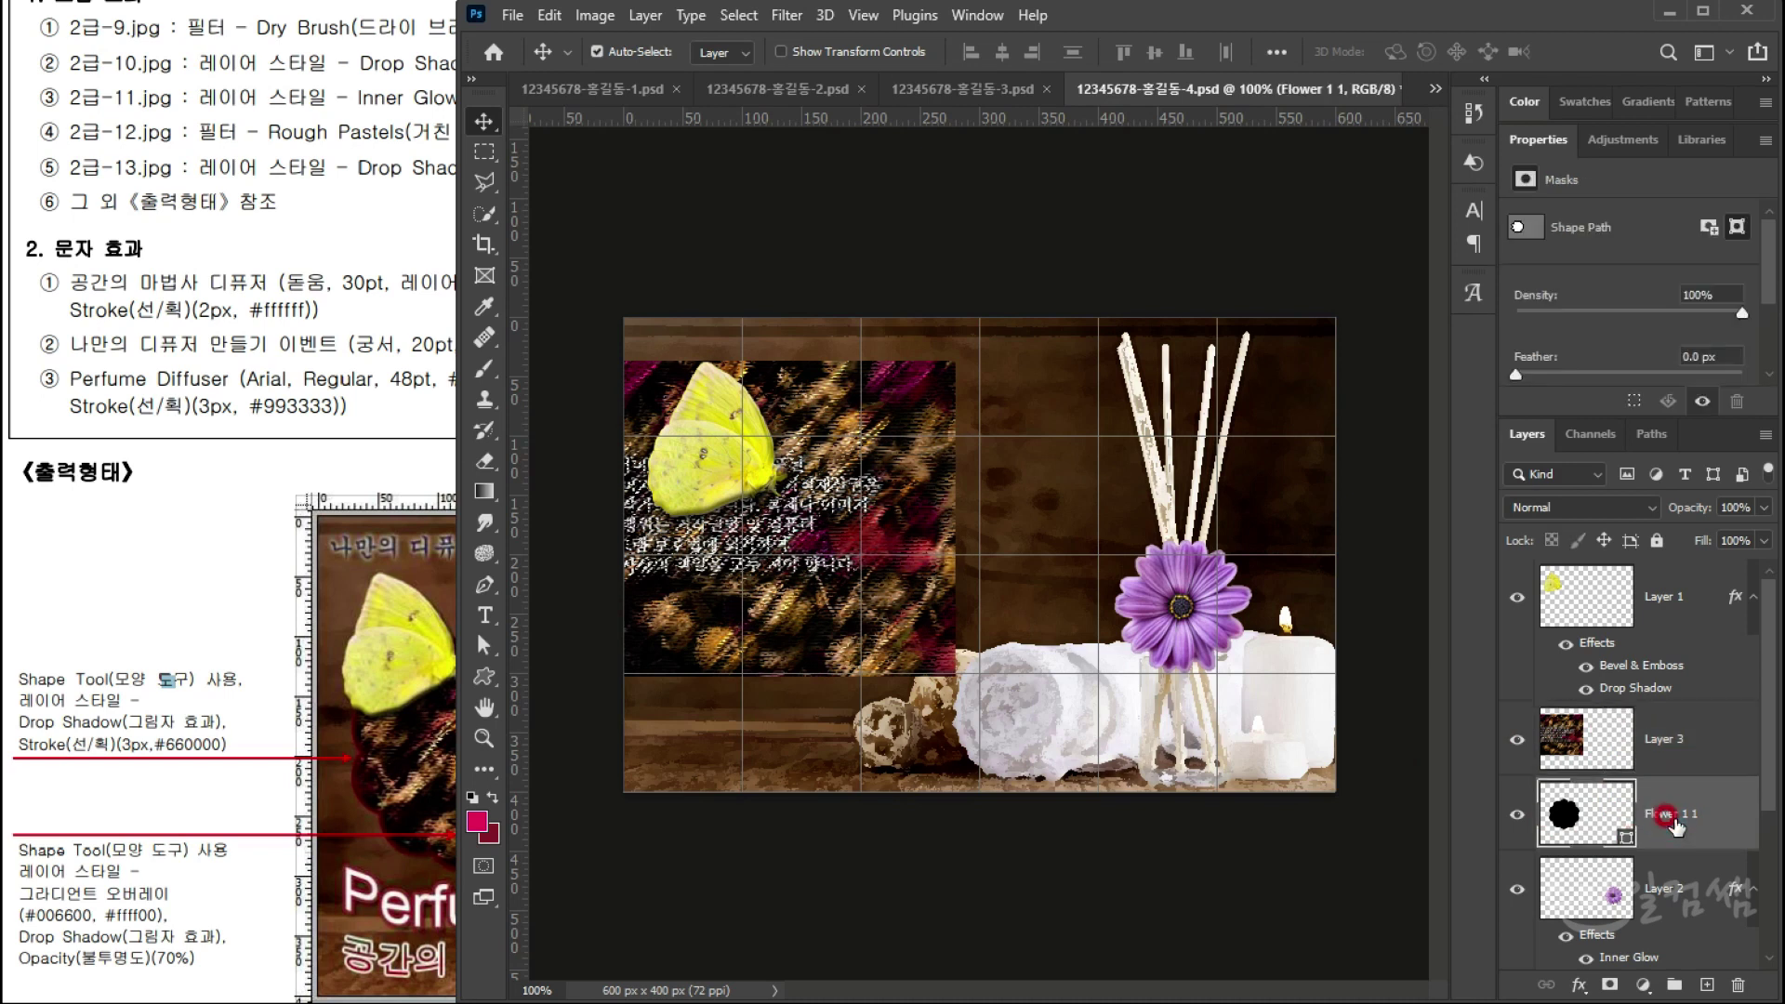
left_click(1676, 739)
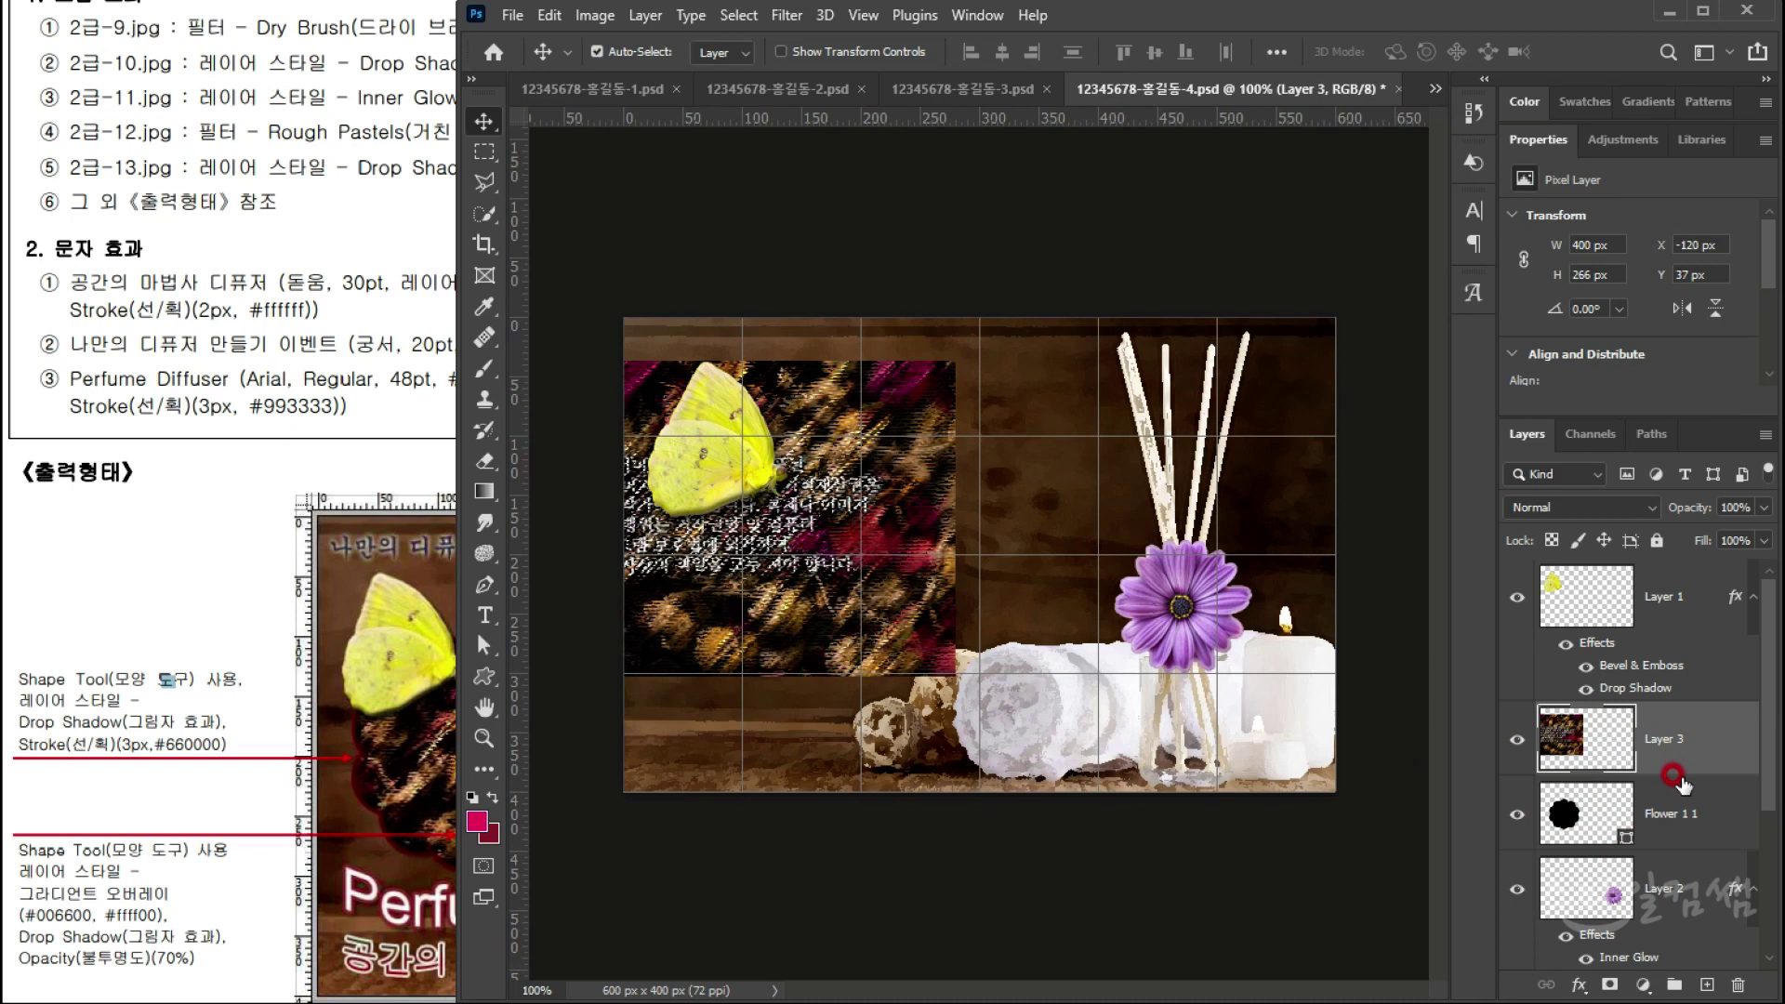
left_click_drag(1682, 783, 1683, 768)
left_click(1678, 764, "alt")
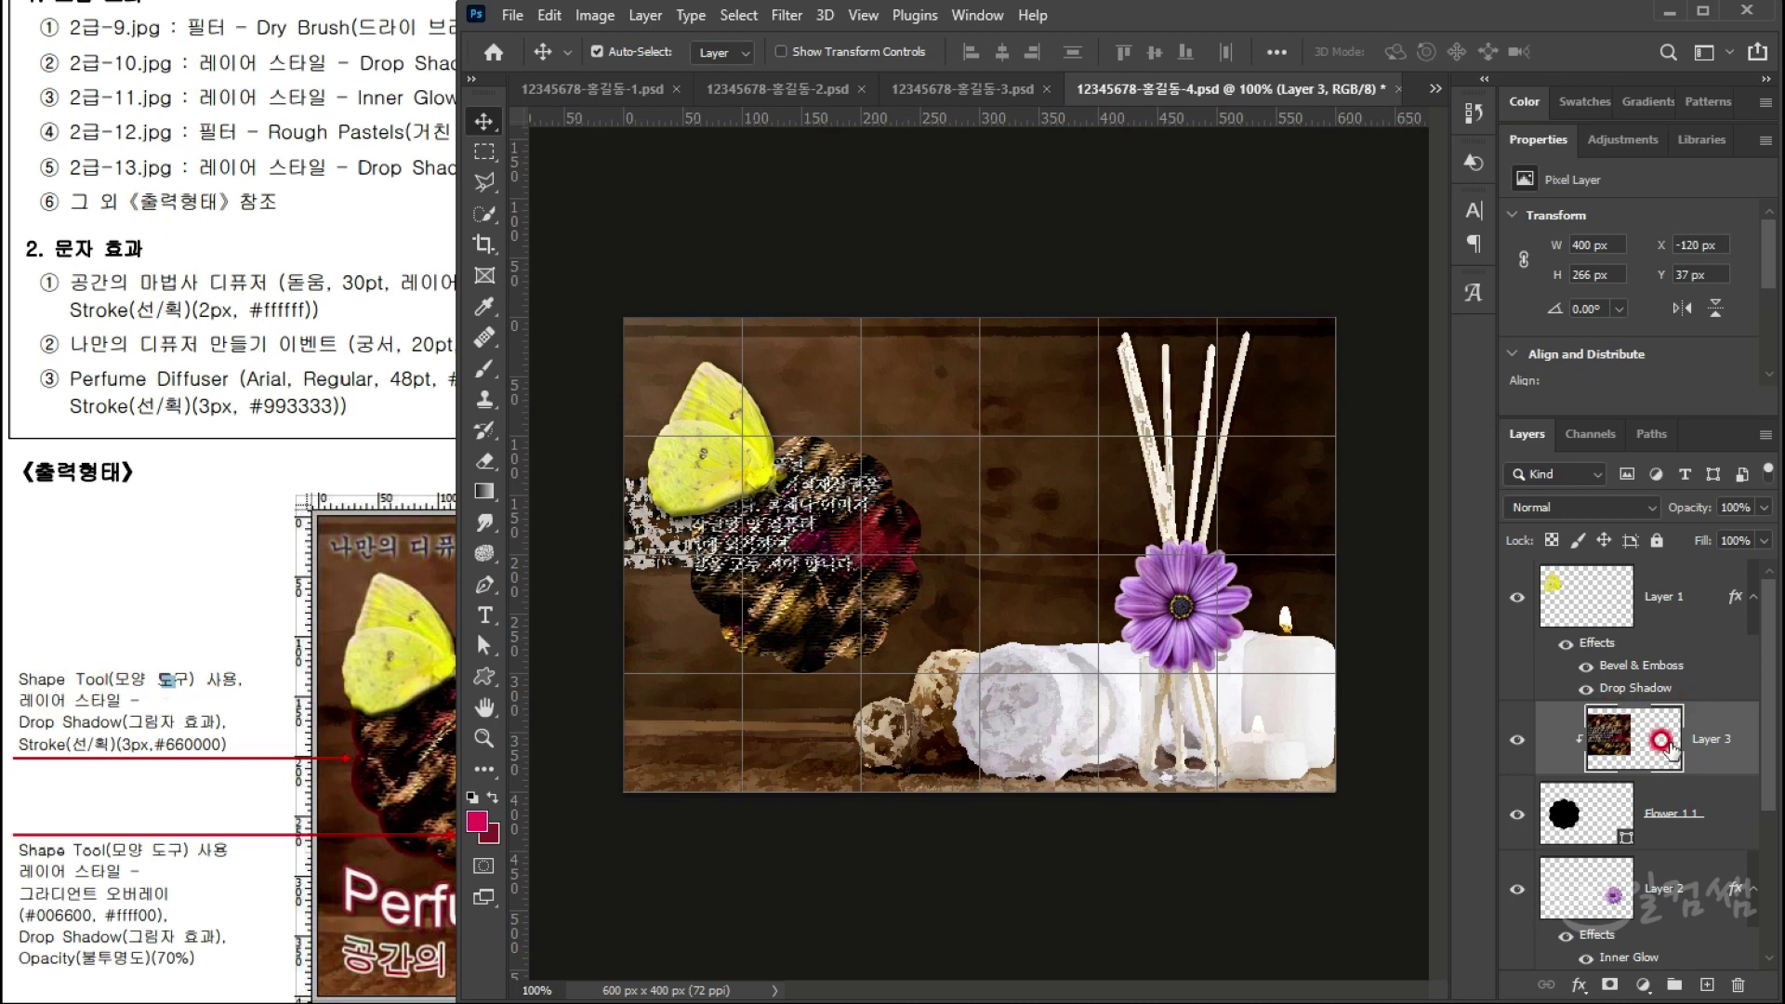
left_click(1517, 740)
left_click(1517, 740)
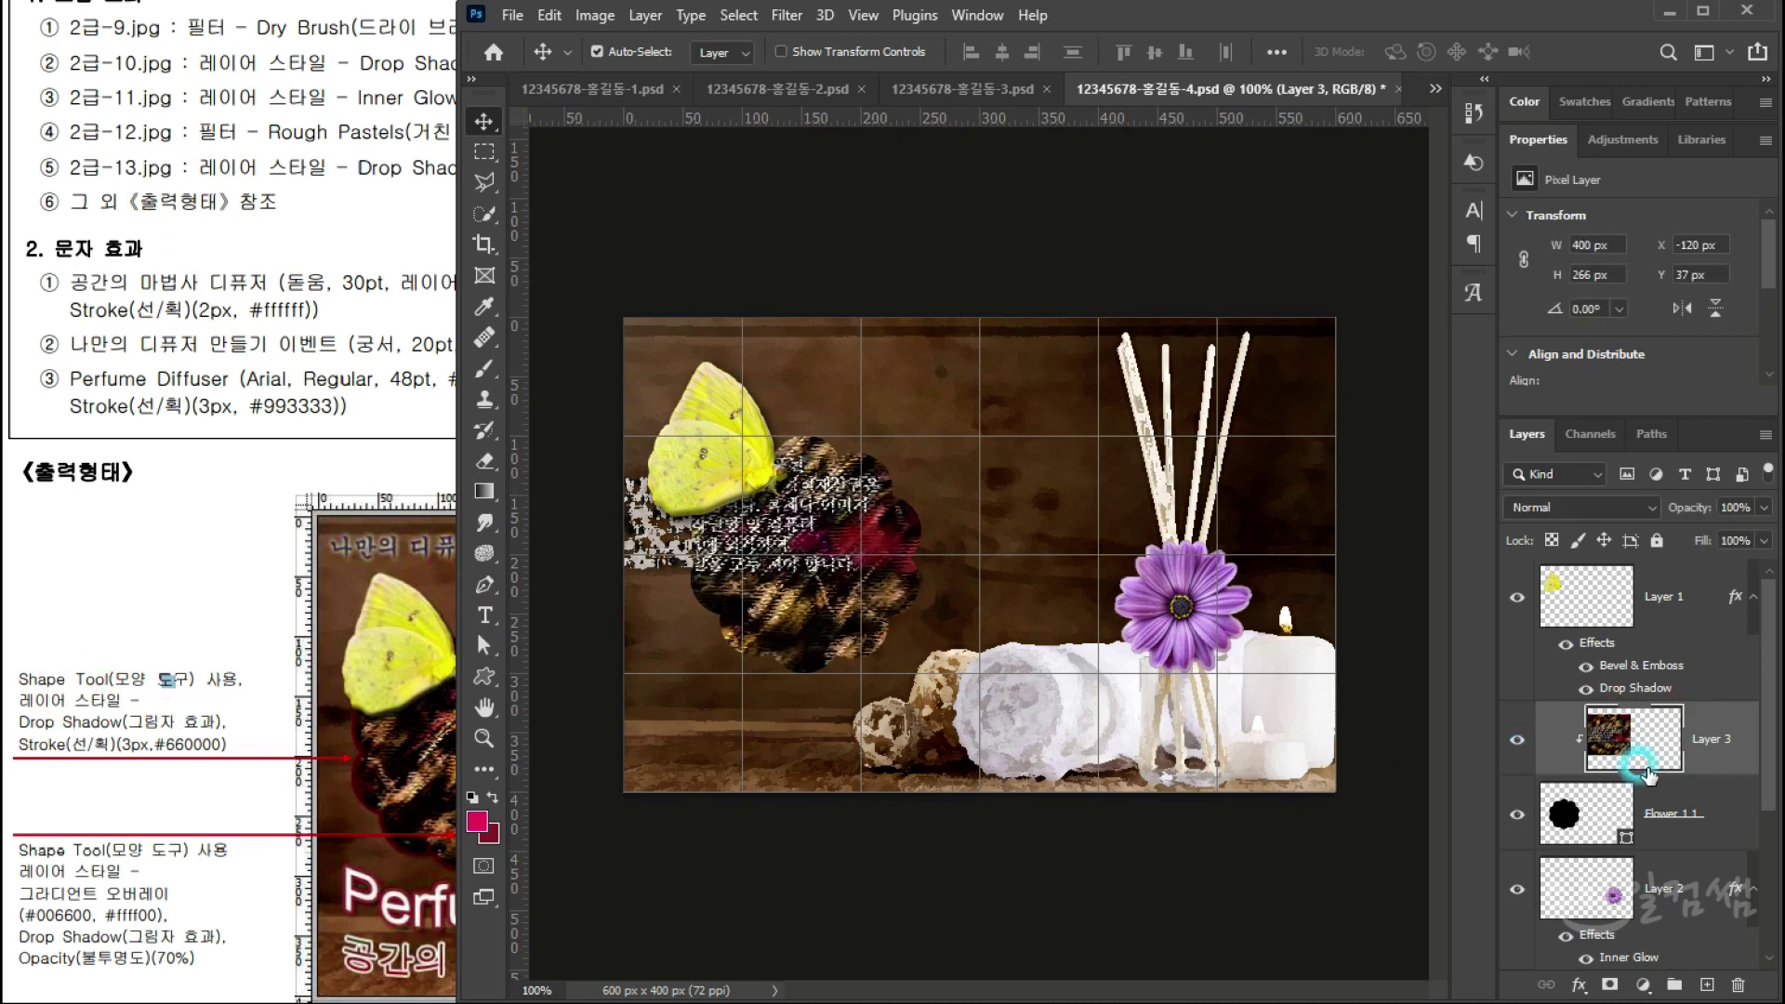
Step: Apply a Drop Shadow layer style to the Flower 1 1 shape layer with the preset values
left_click(1674, 811)
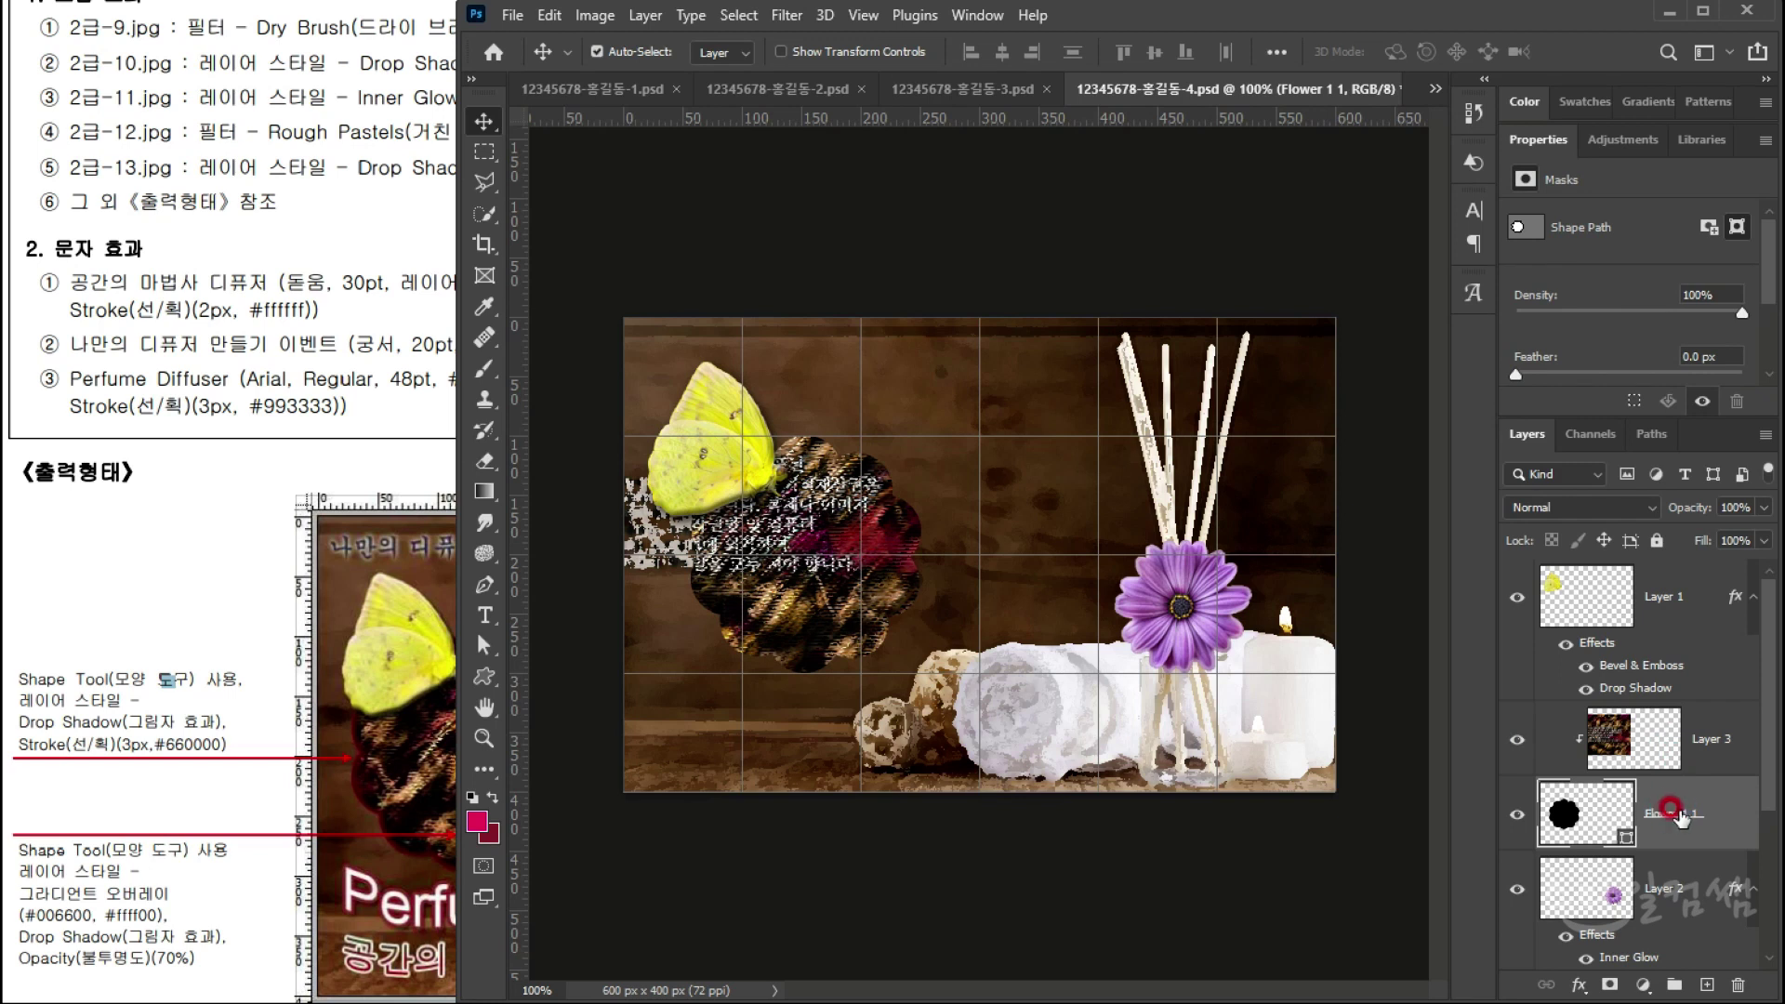
left_click(1579, 985)
left_click(1622, 971)
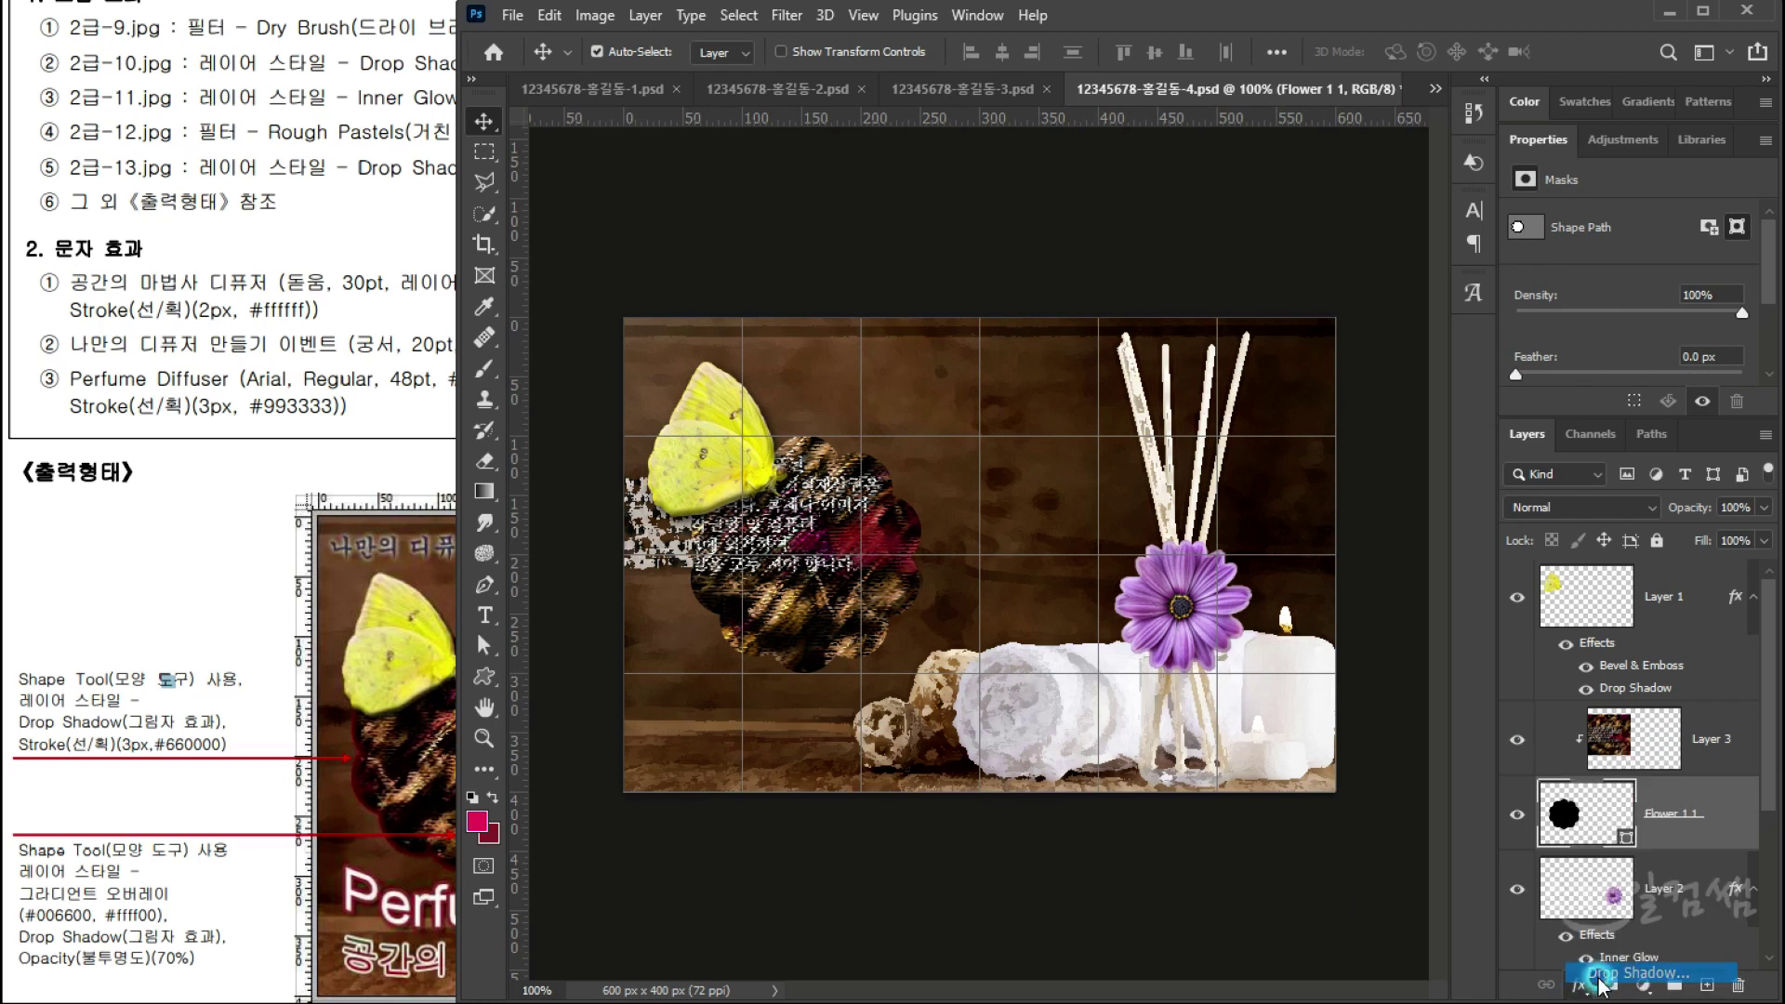
double_click(1078, 103)
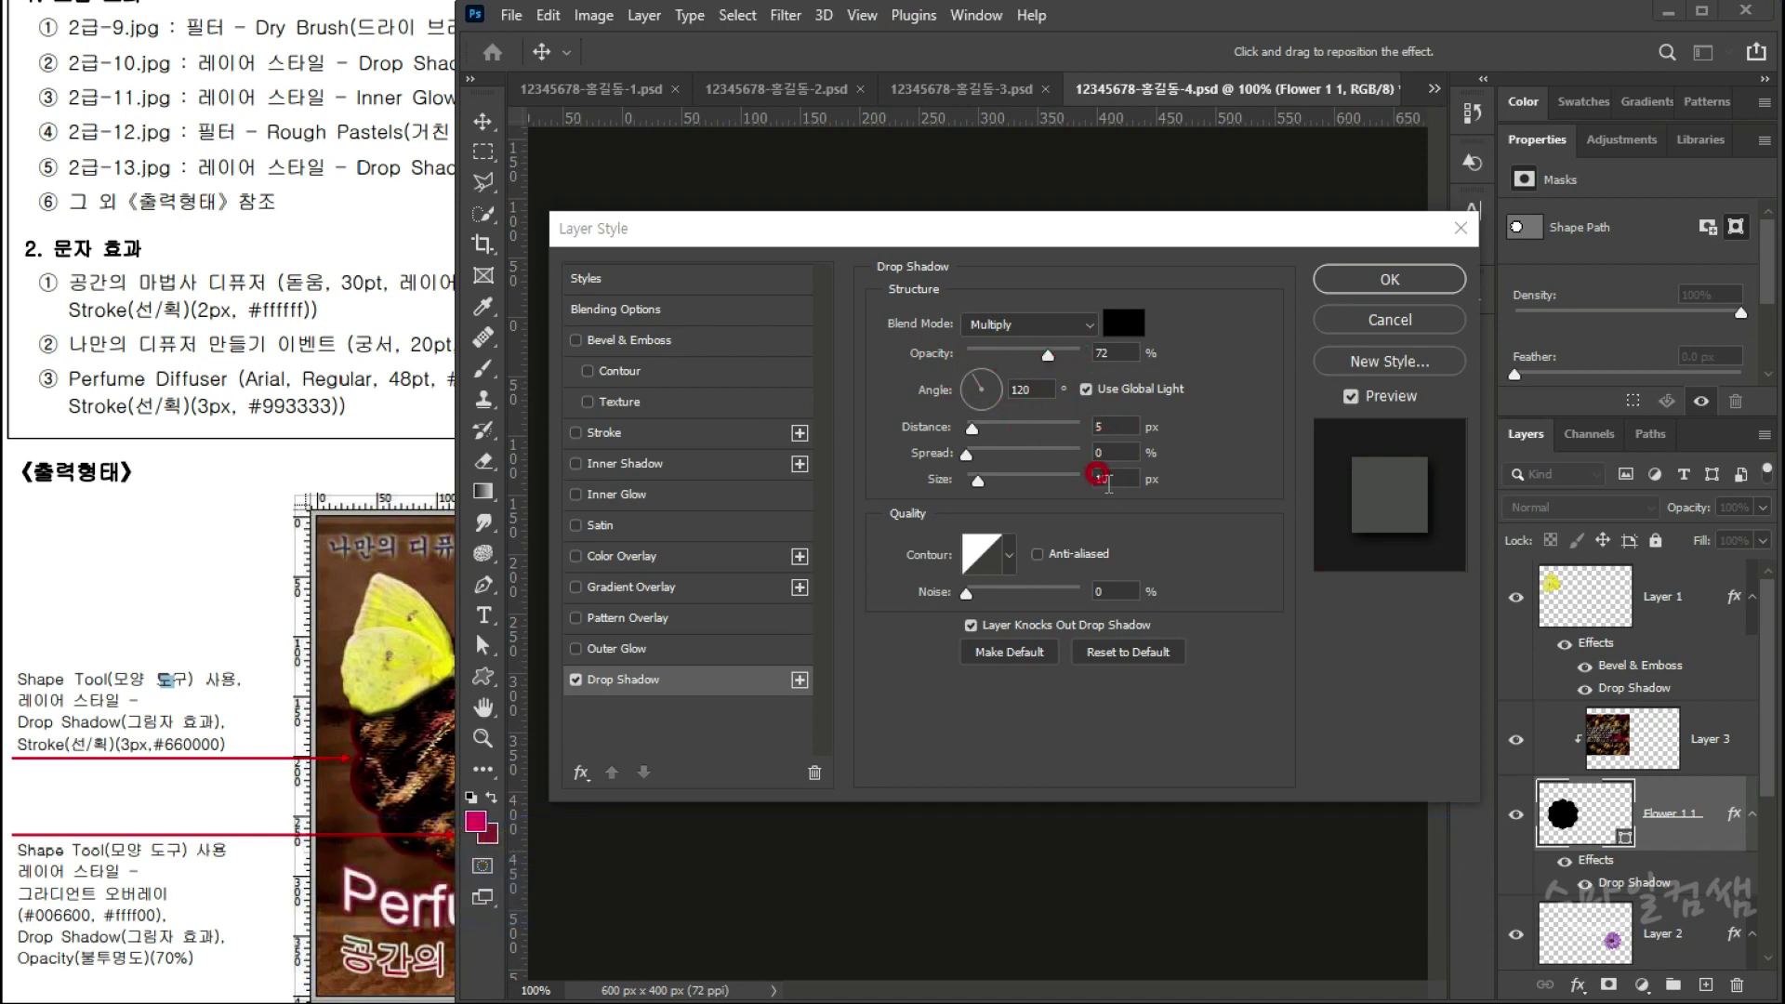
left_click(1365, 281)
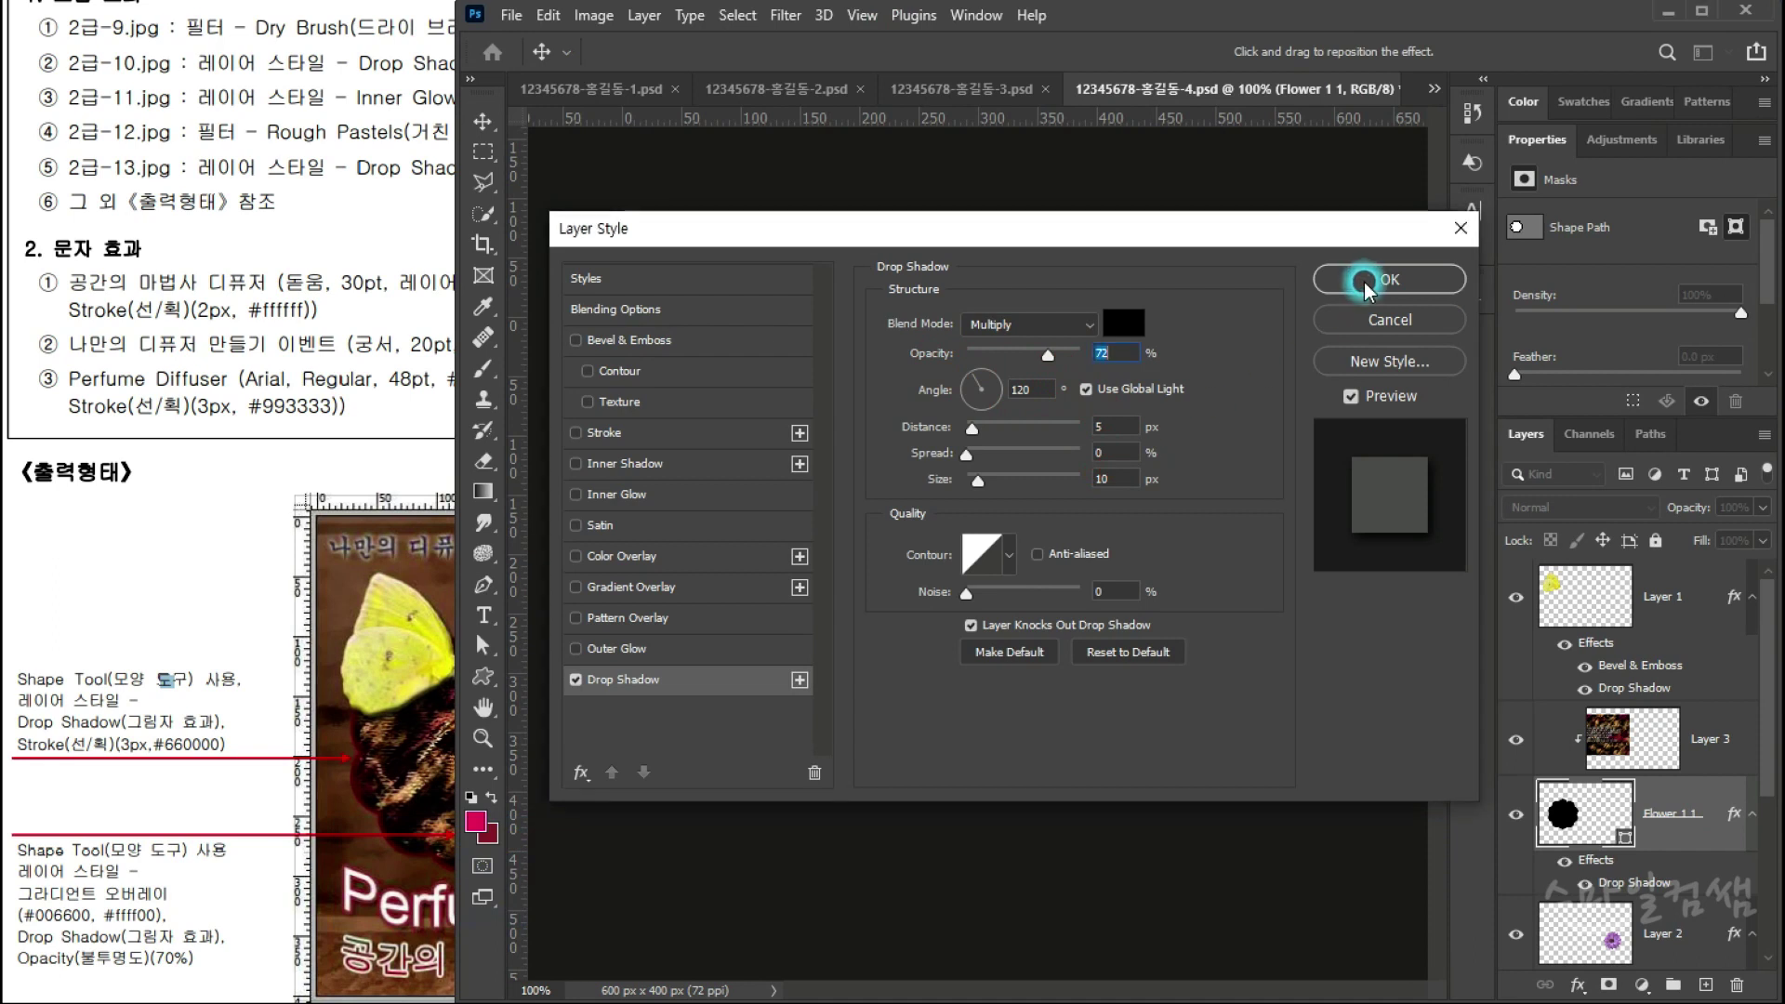
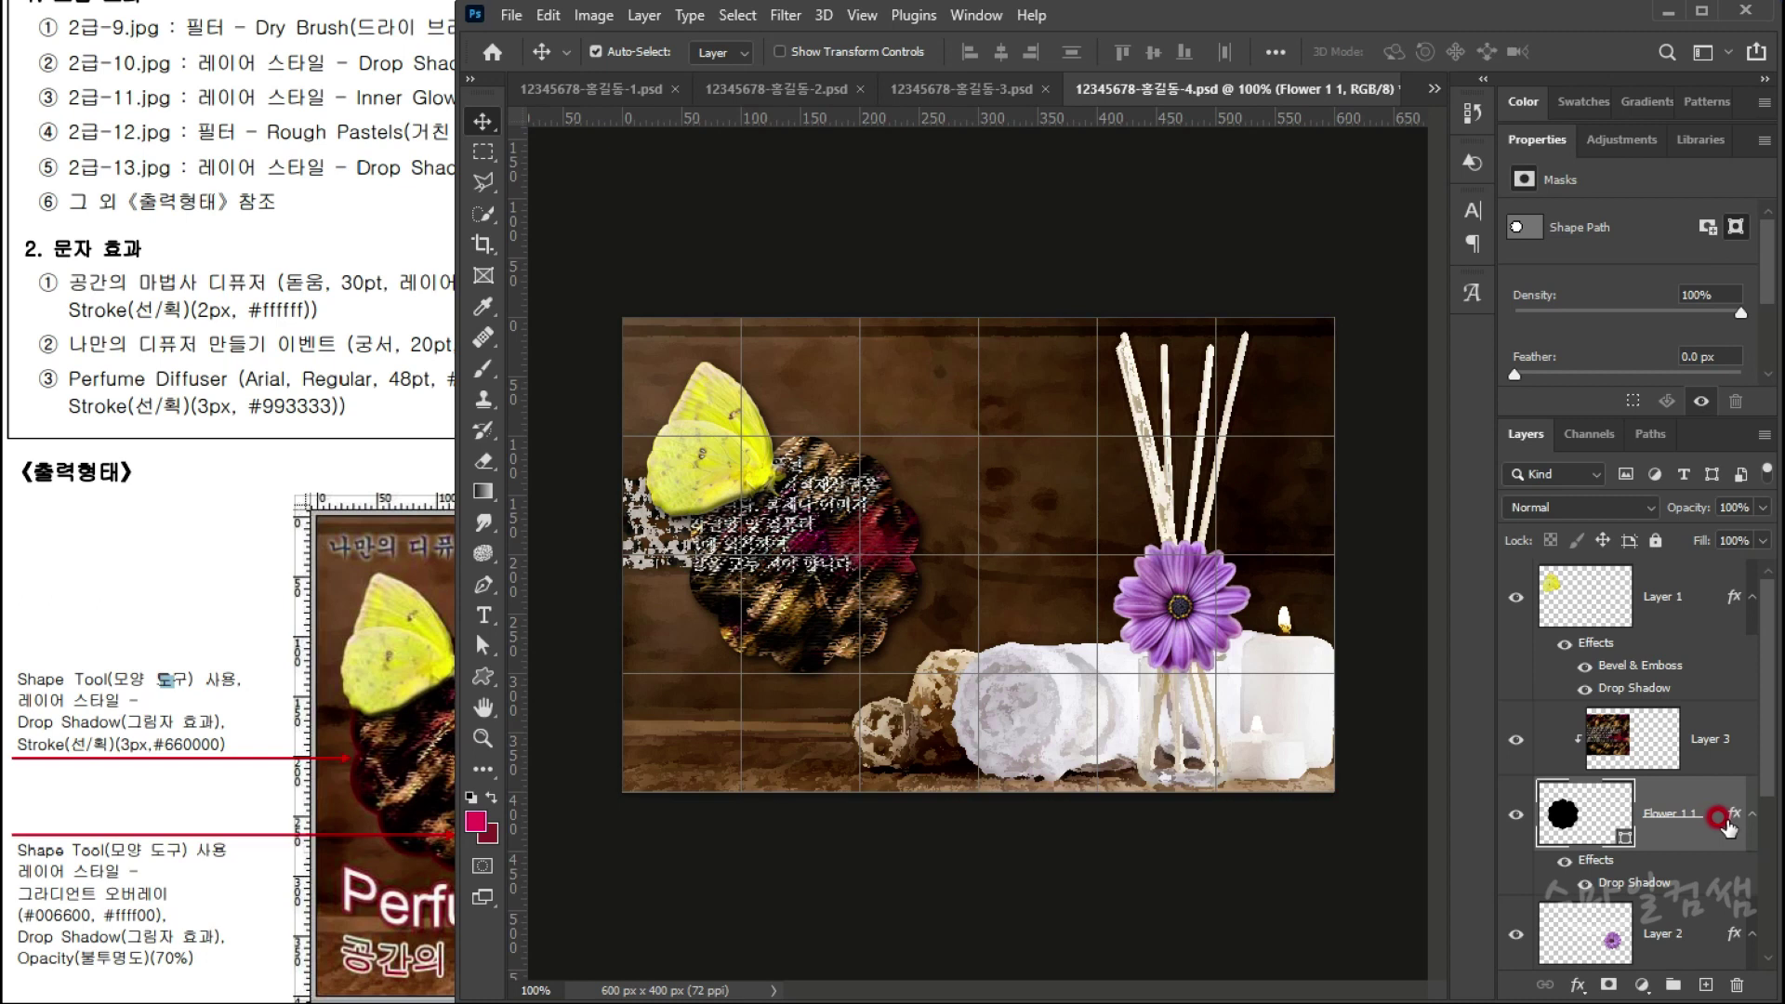
Step: Add a Stroke layer style to the Flower 1 1 shape layer and set its size to 3 px
key("ctrl")
double_click(1729, 816)
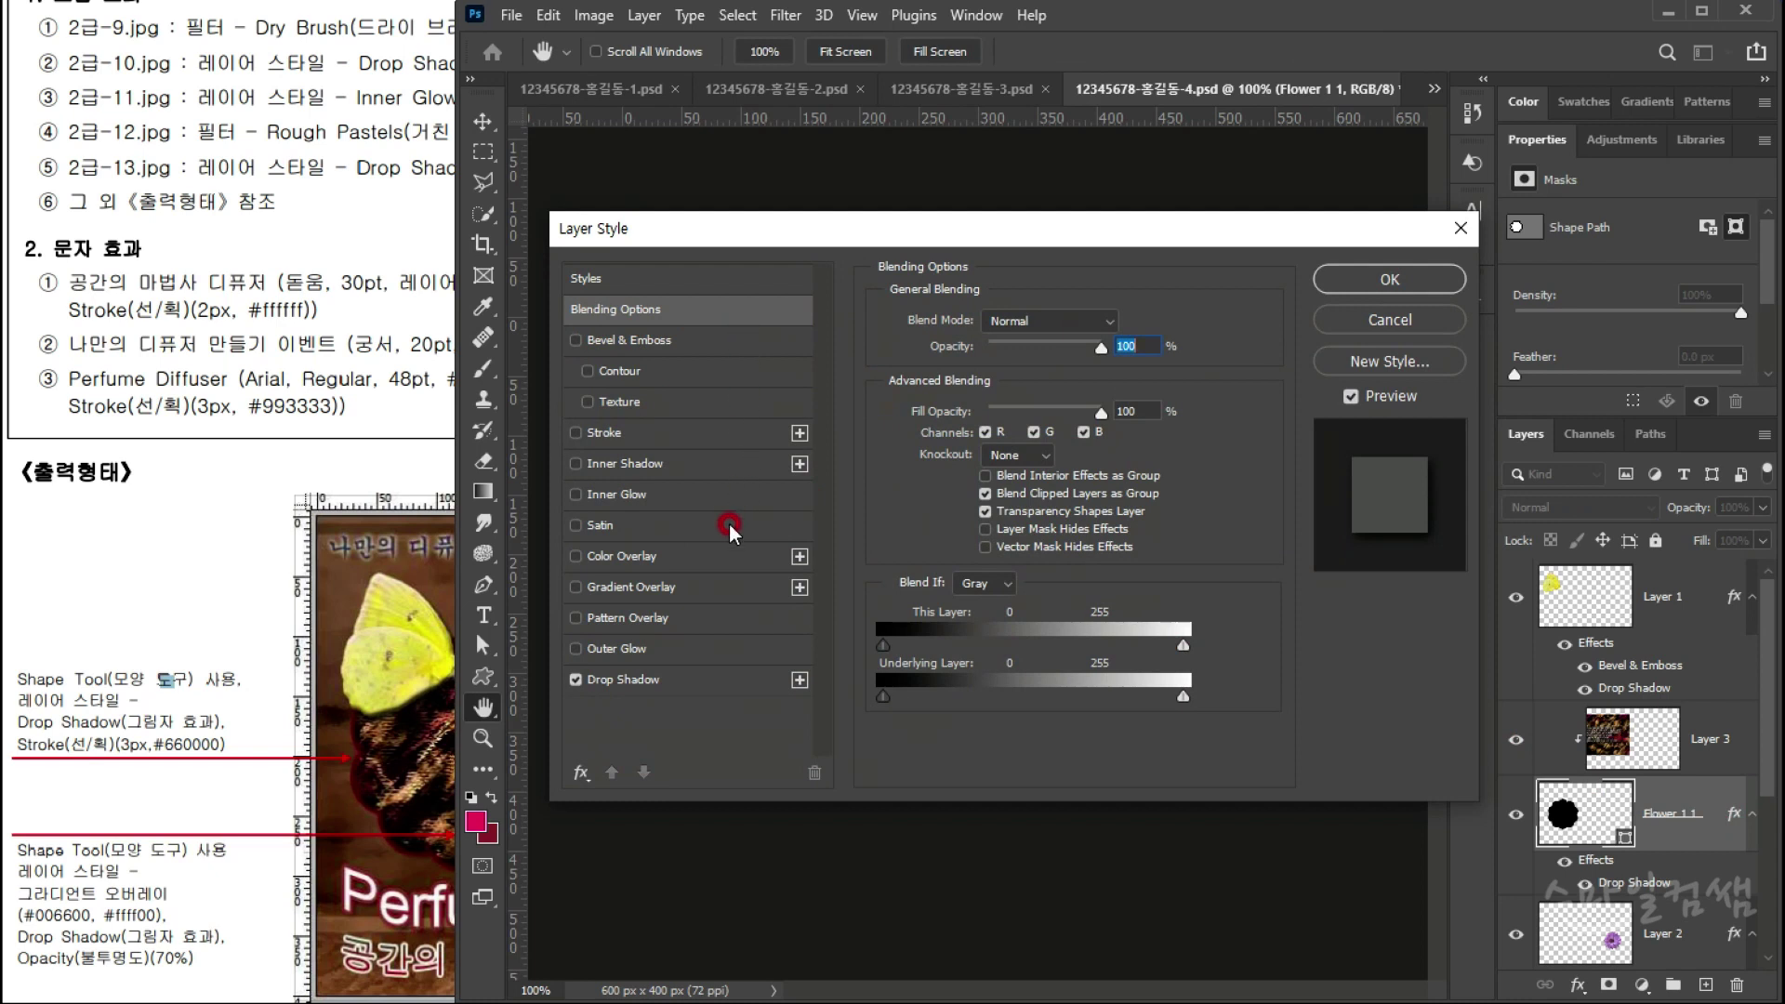
left_click(604, 433)
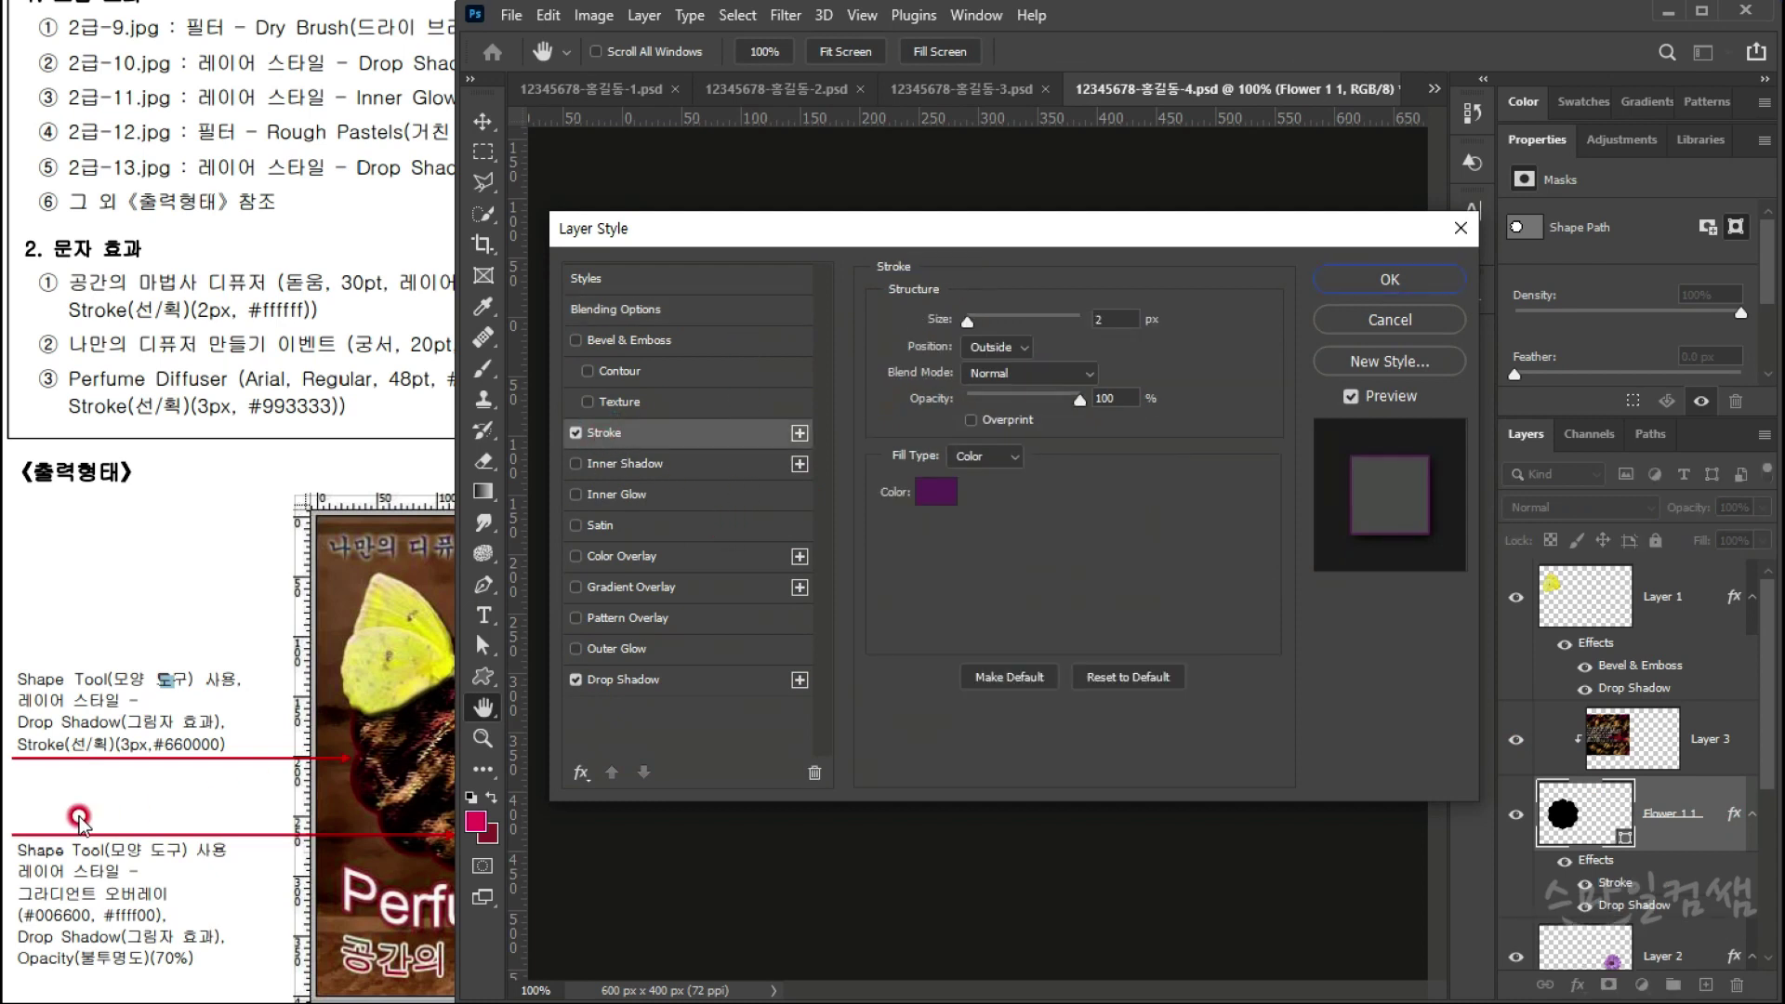
left_click(1058, 322)
type("3")
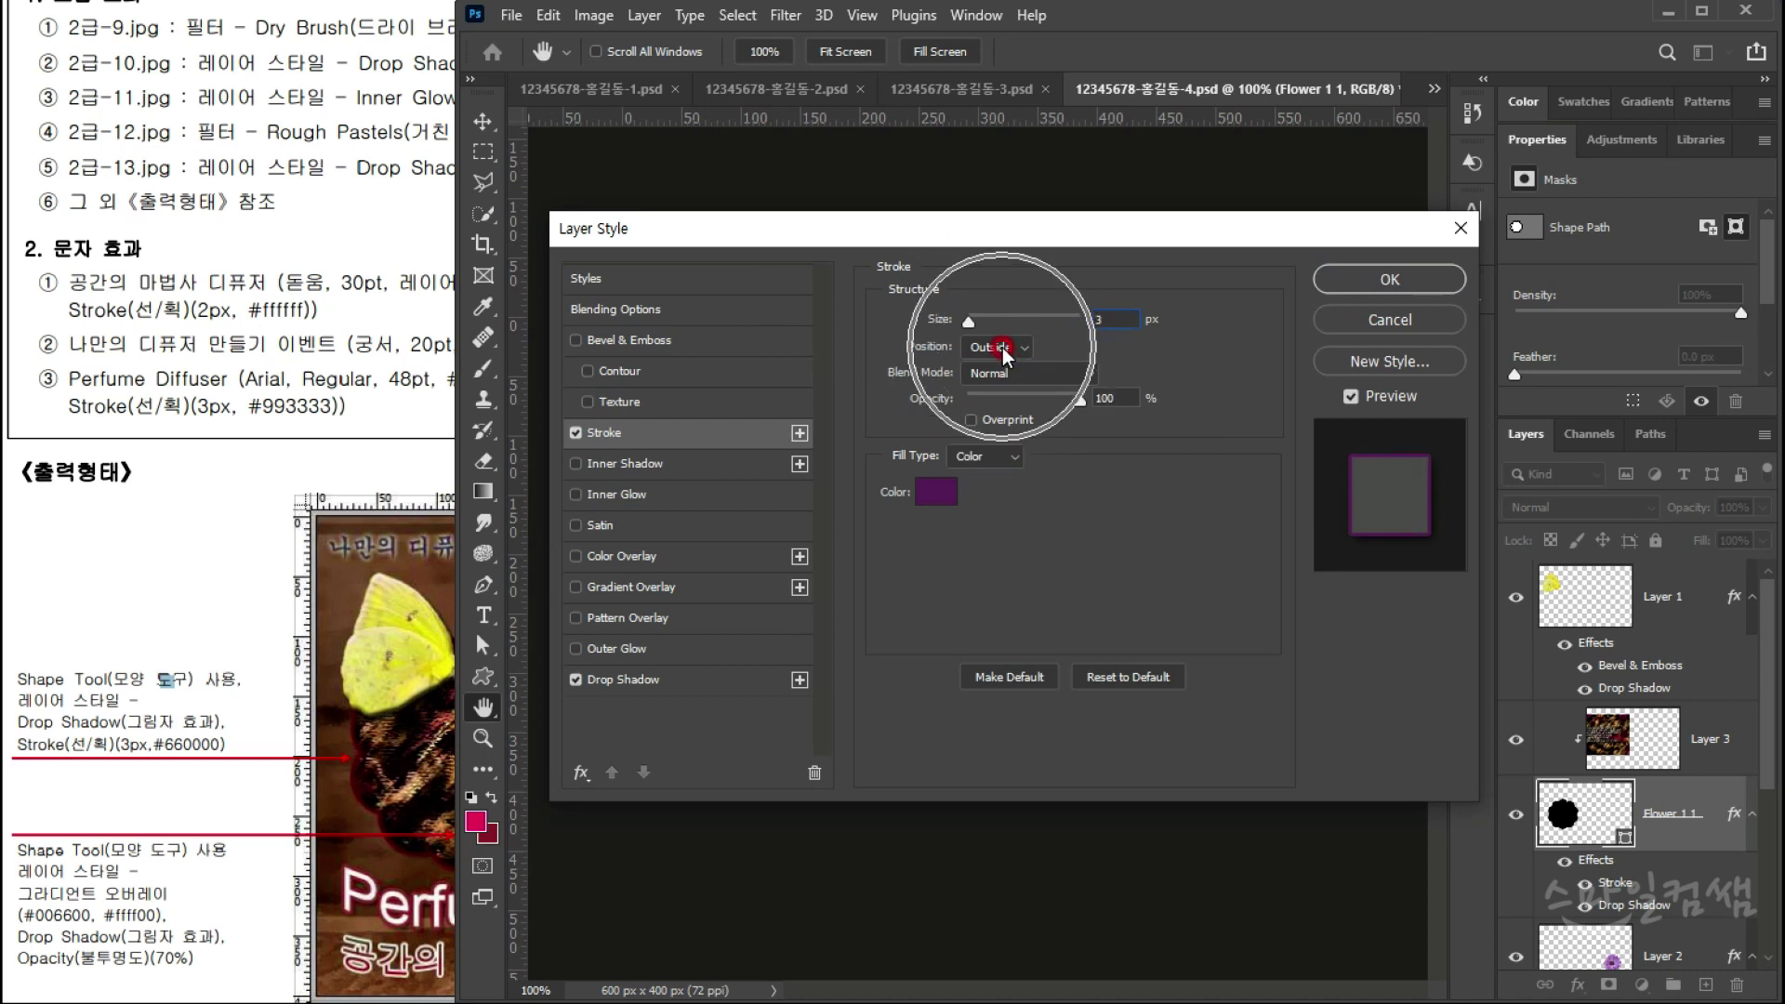
Step: Set the flower shape's Stroke to a solid color fill of #660000 and apply the layer style
left_click(933, 495)
left_click(202, 739)
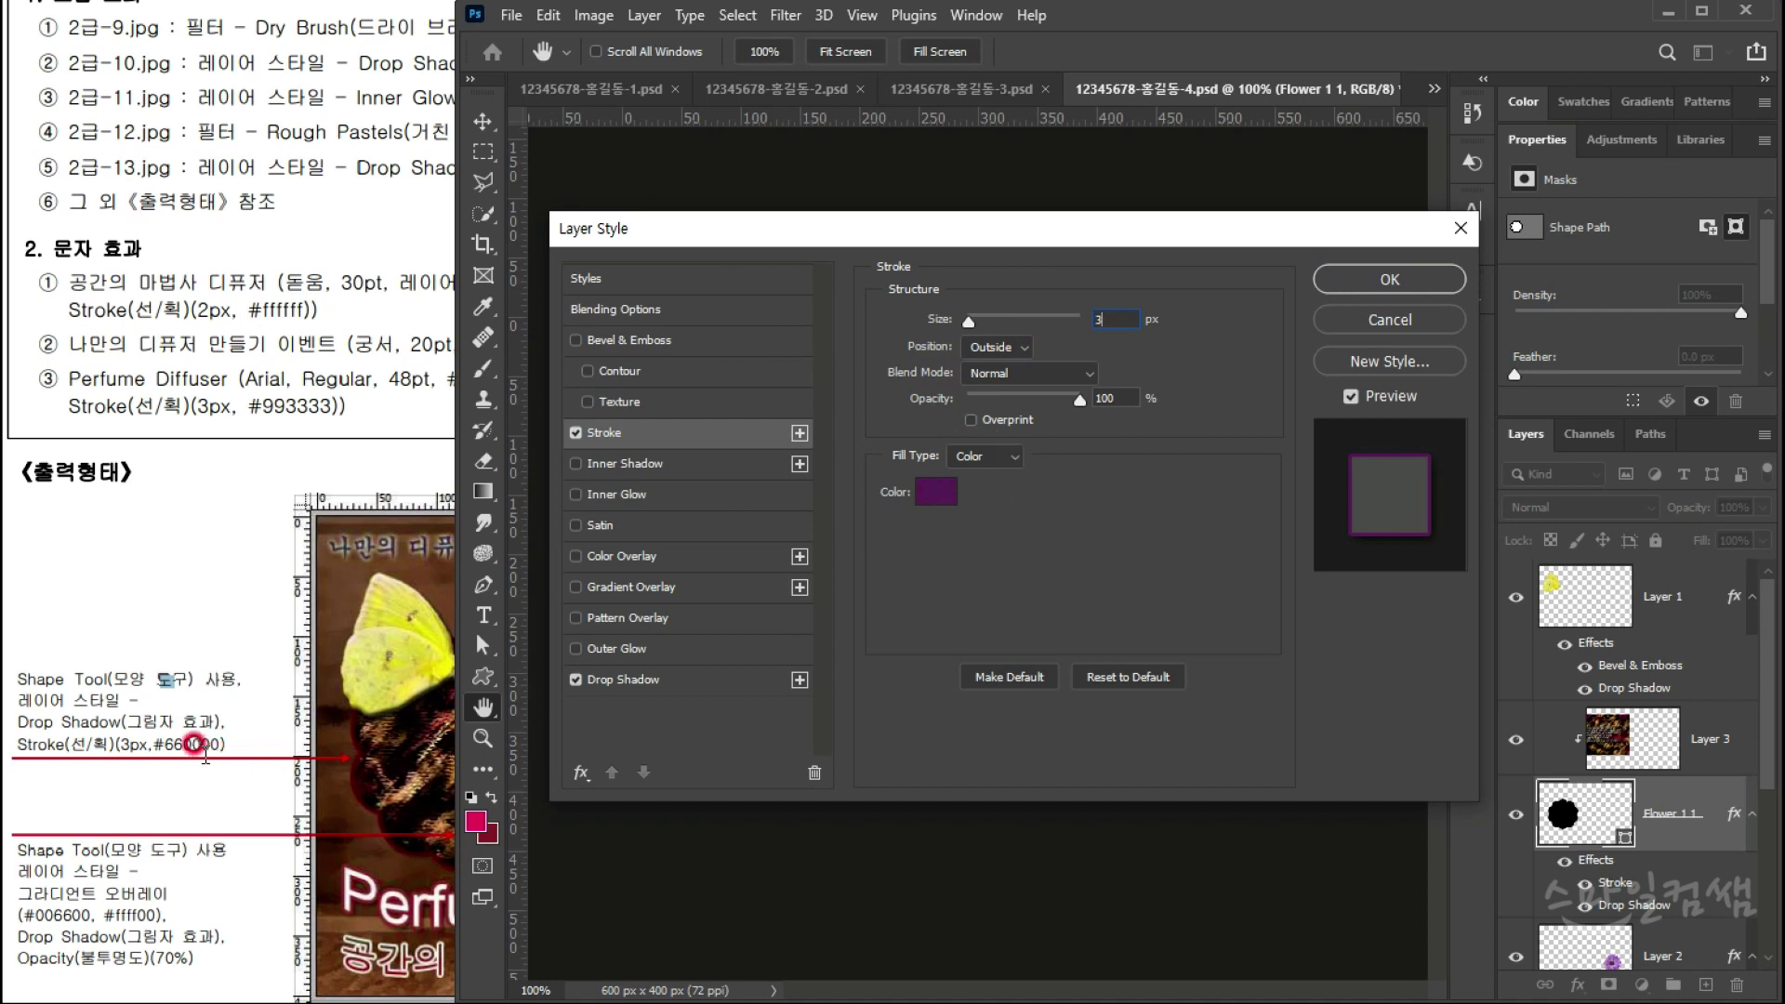
left_click(989, 457)
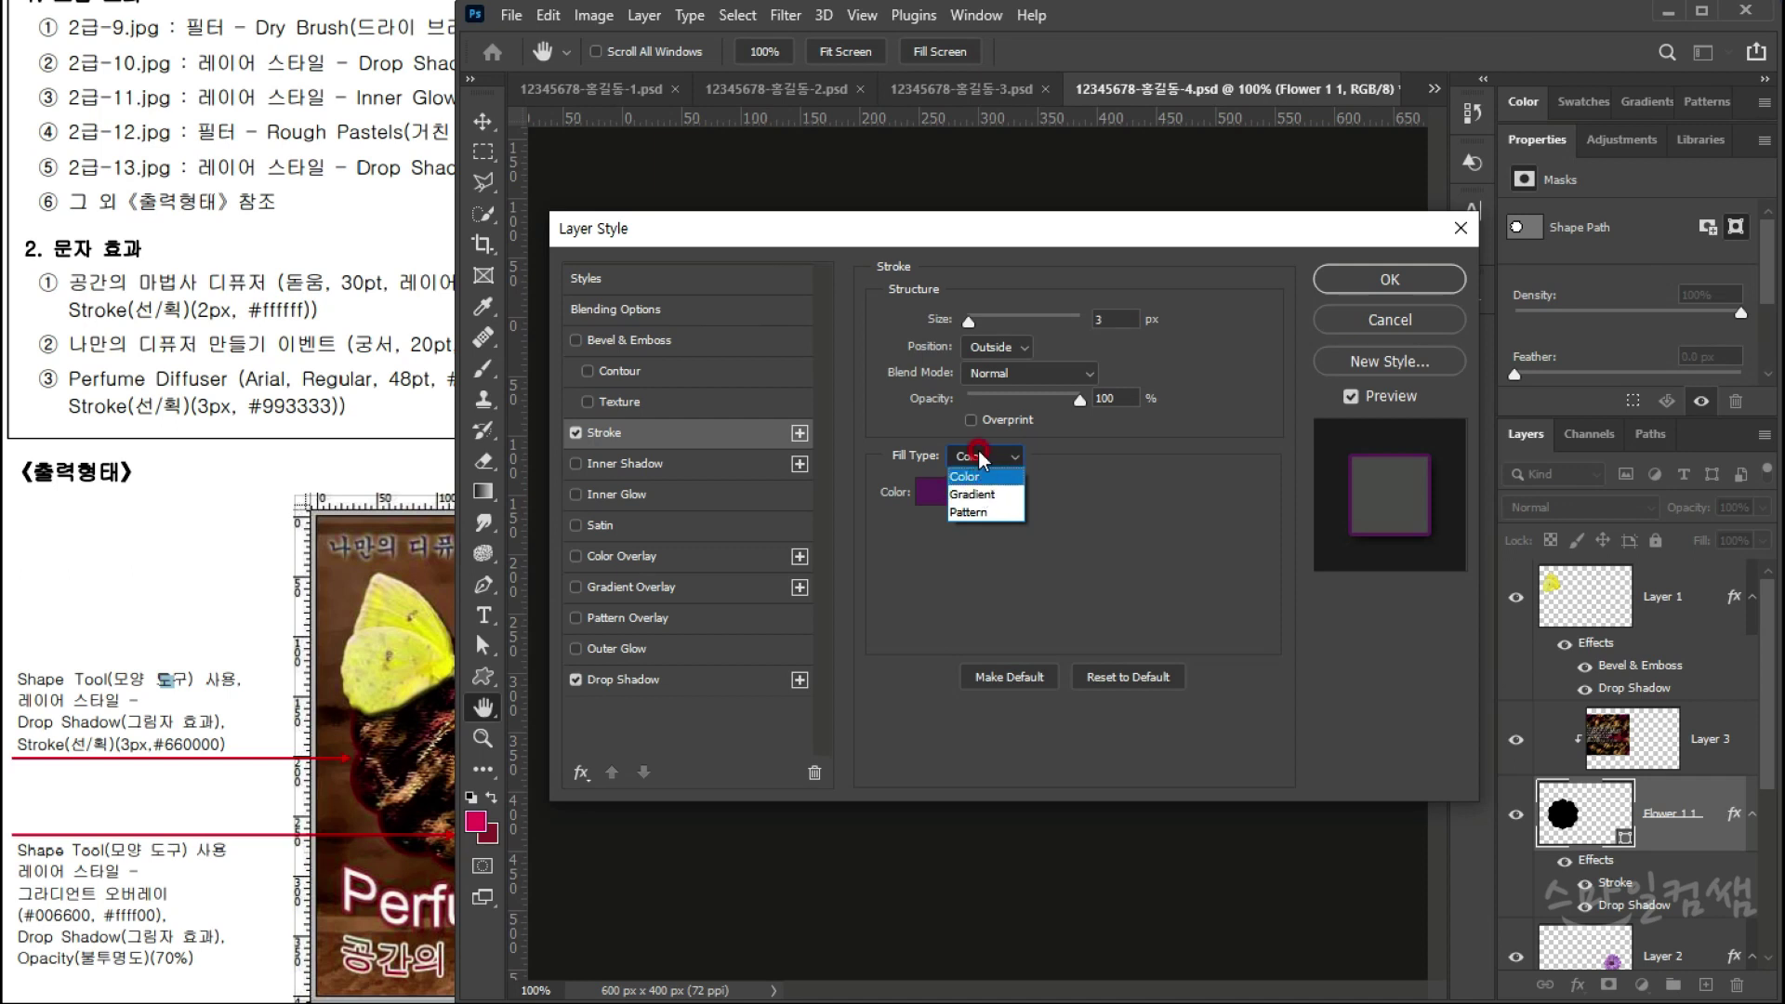
left_click(962, 474)
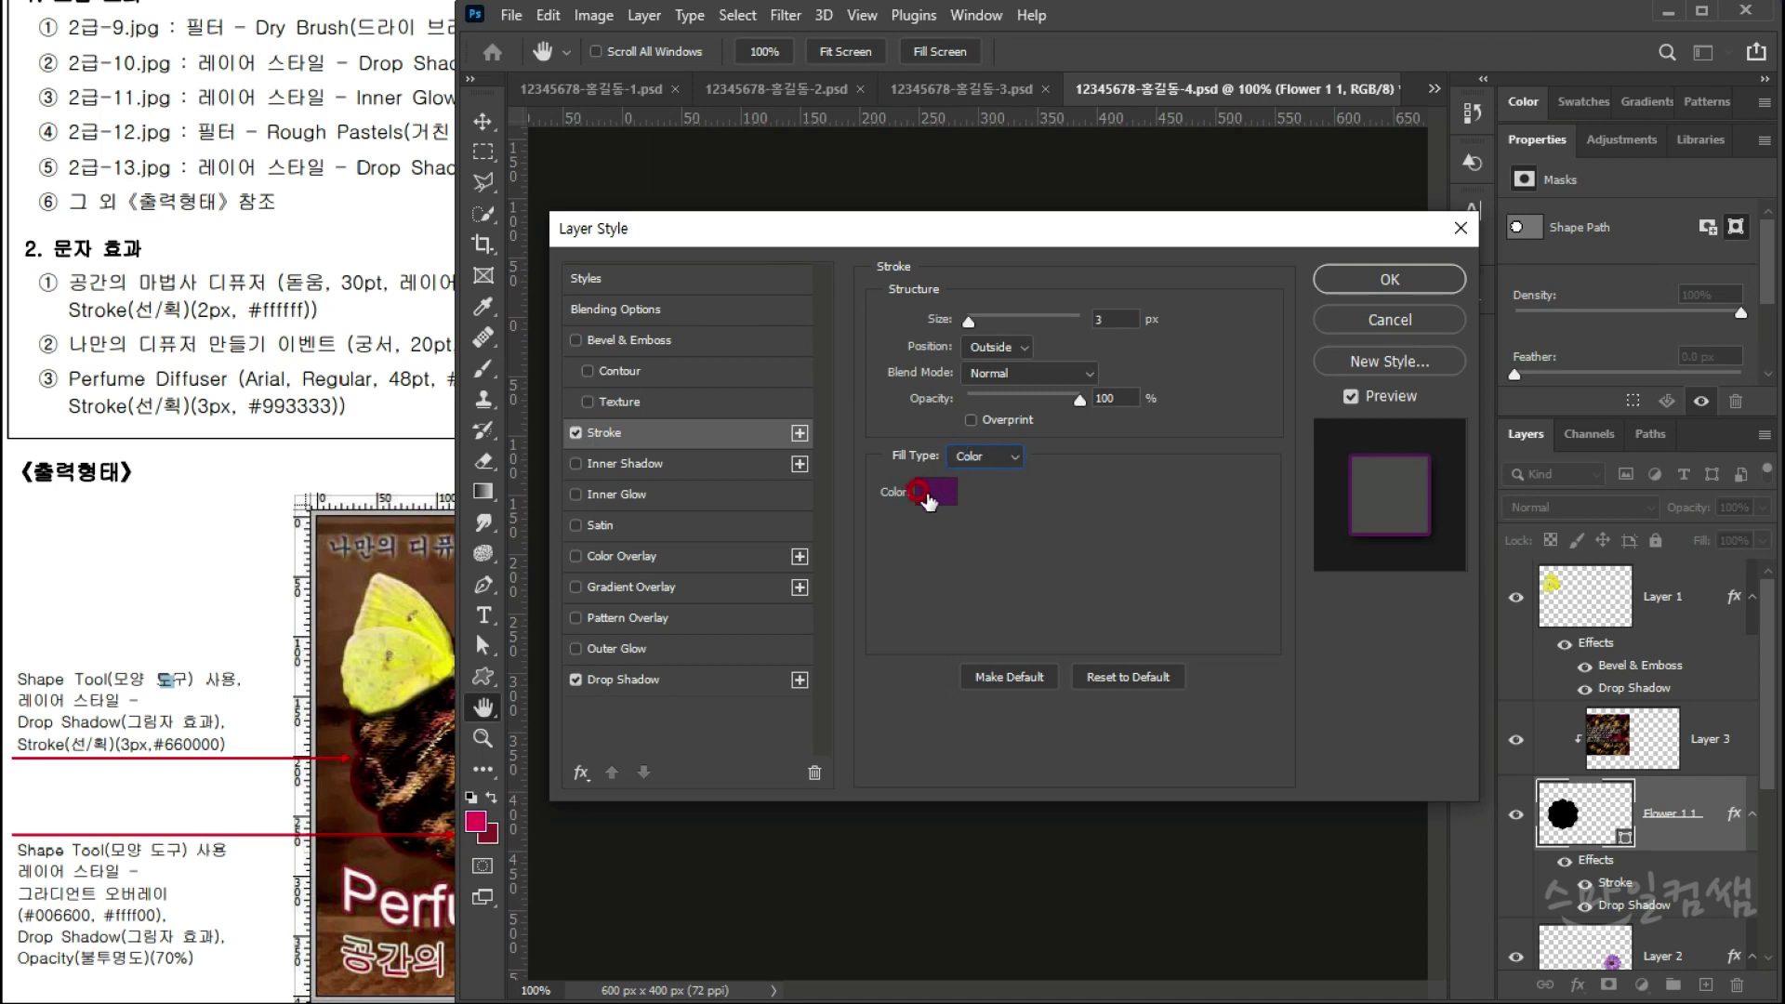
left_click(927, 493)
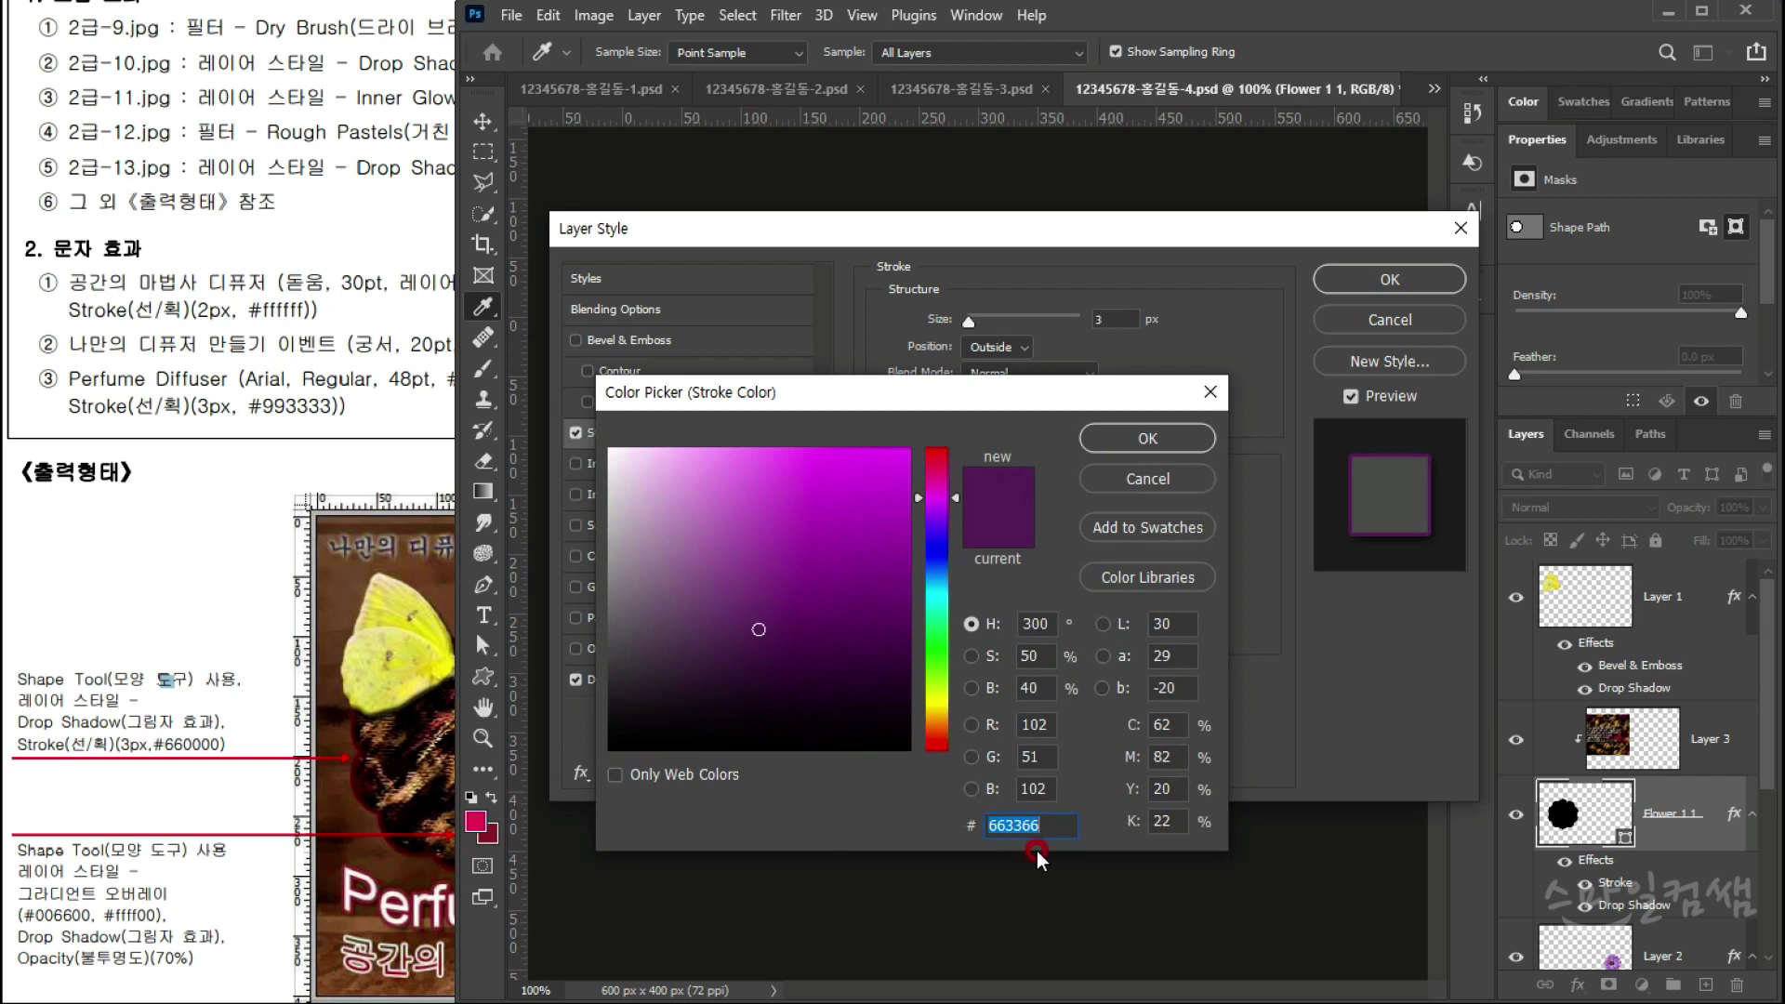
type("66")
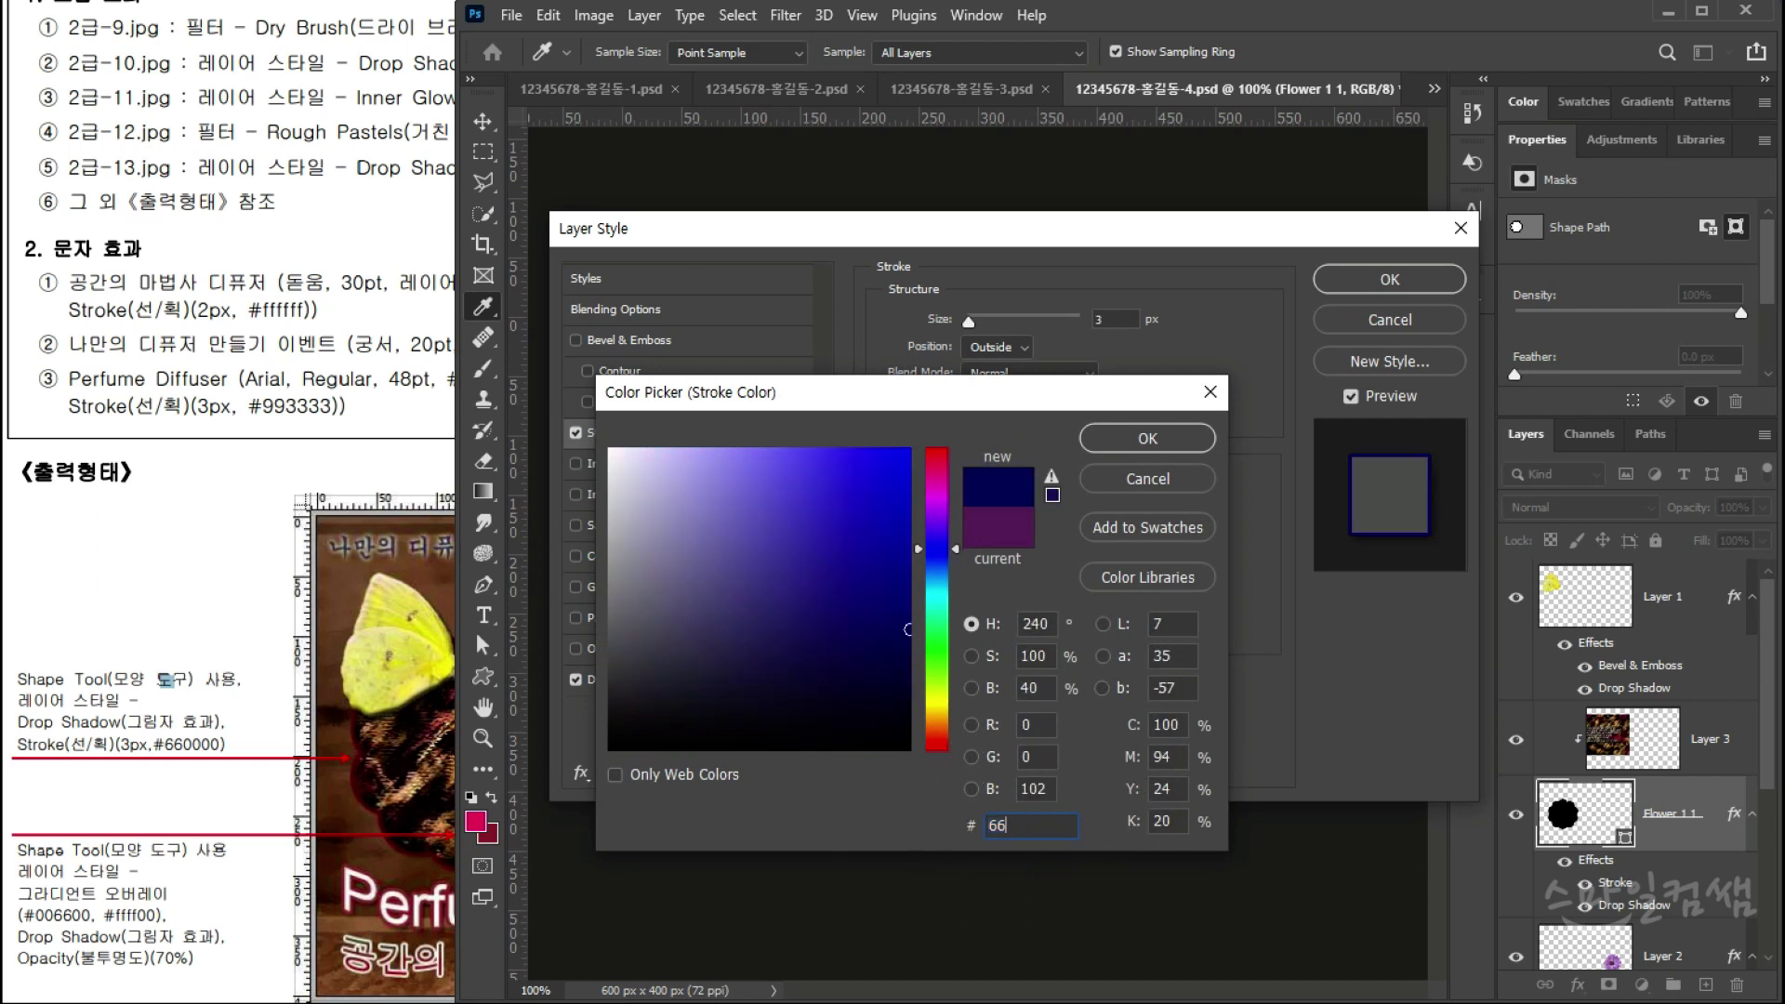
type("0000")
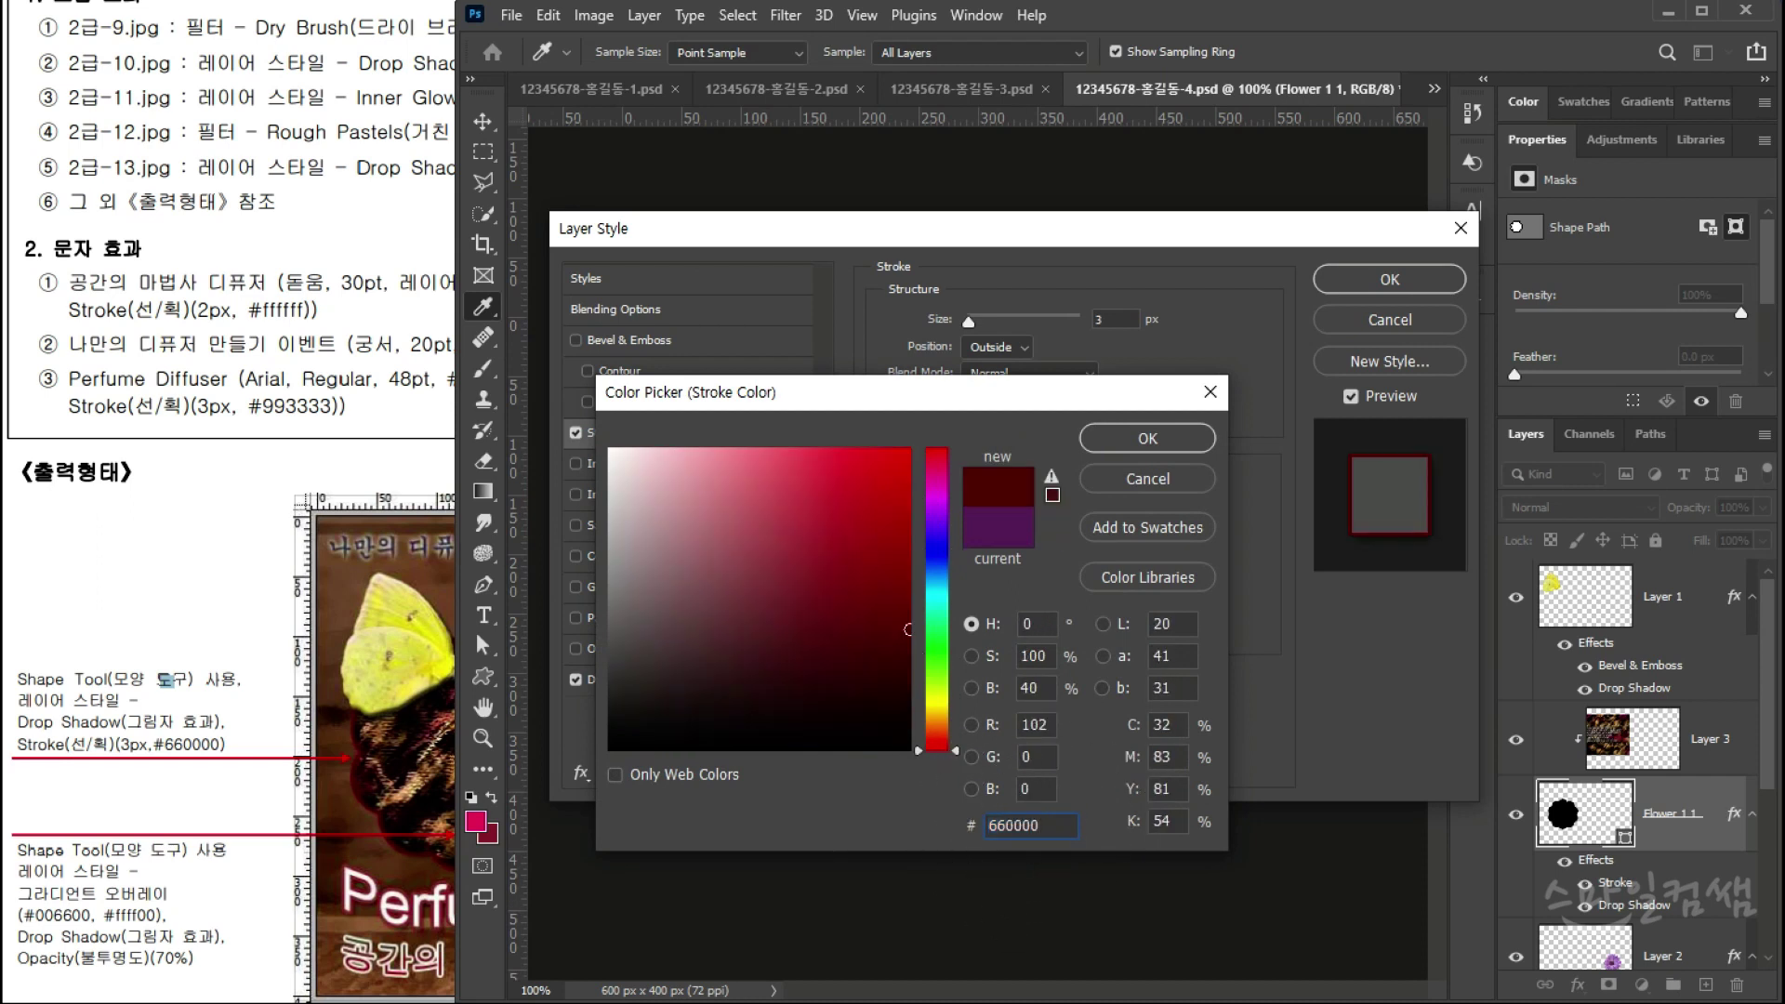
key("Return")
left_click(1023, 814)
left_click(1350, 281)
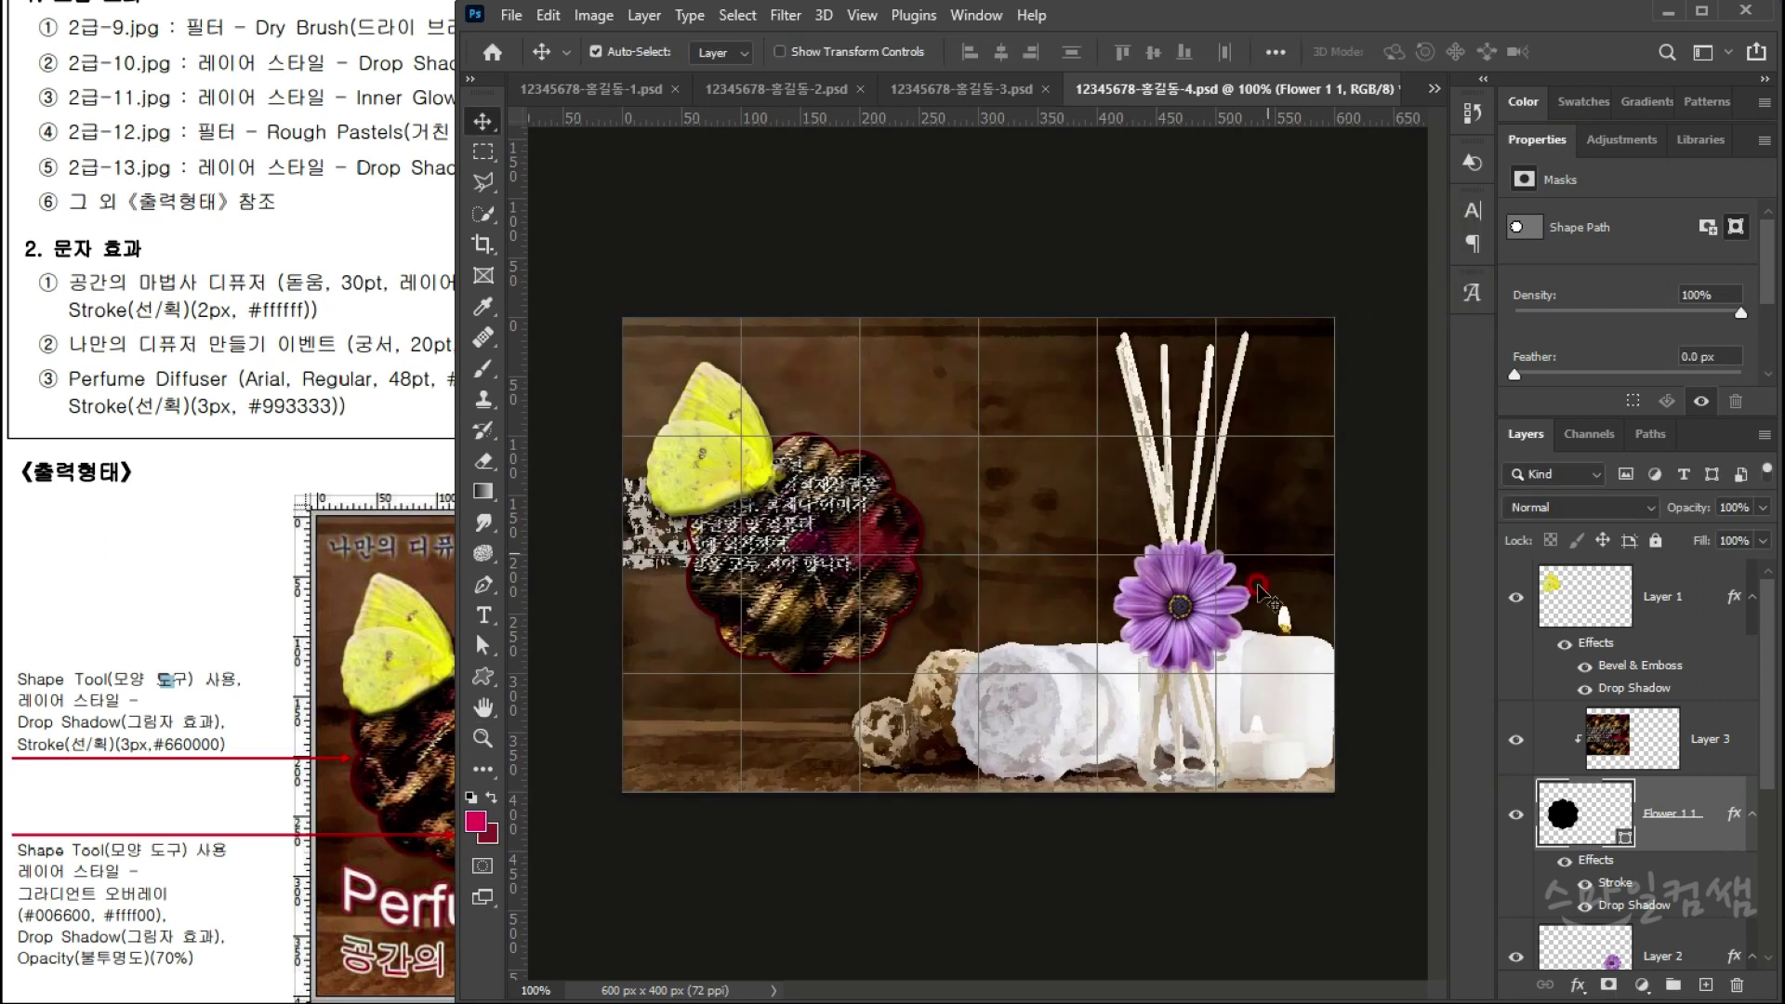
Step: Check the exam sheet's next image requirement and switch to the 2급-13.jpg document
left_click(317, 697)
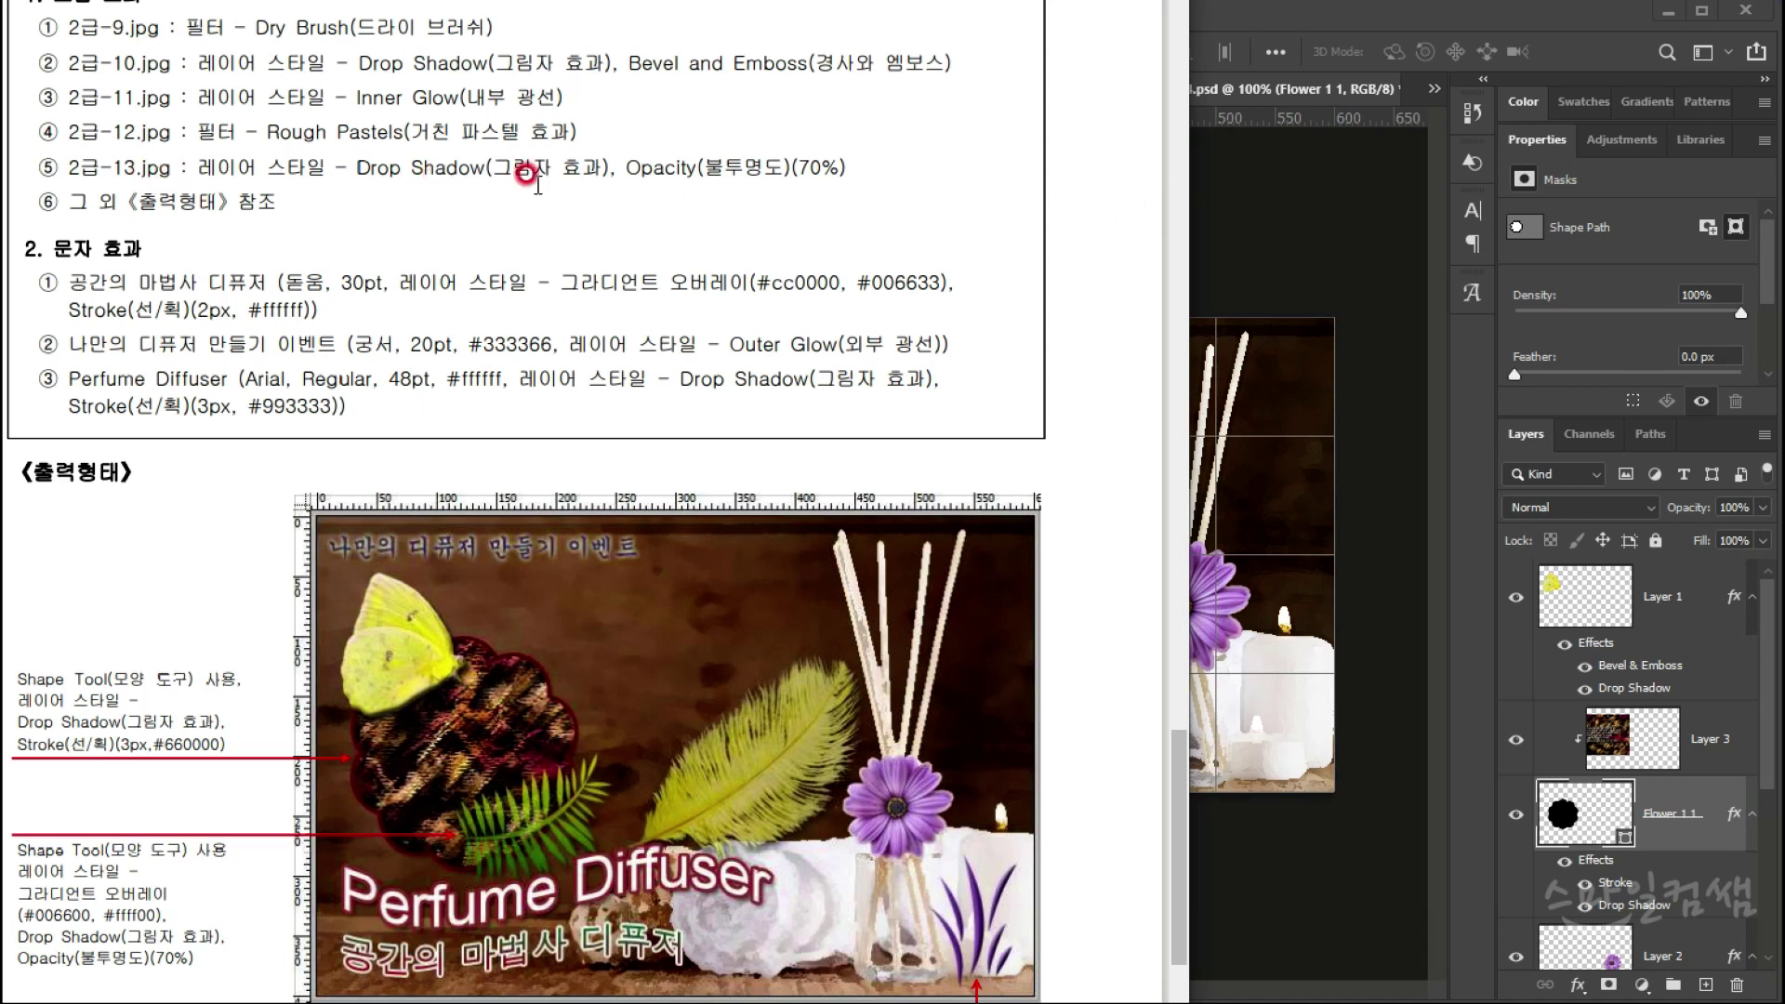
left_click(1363, 190)
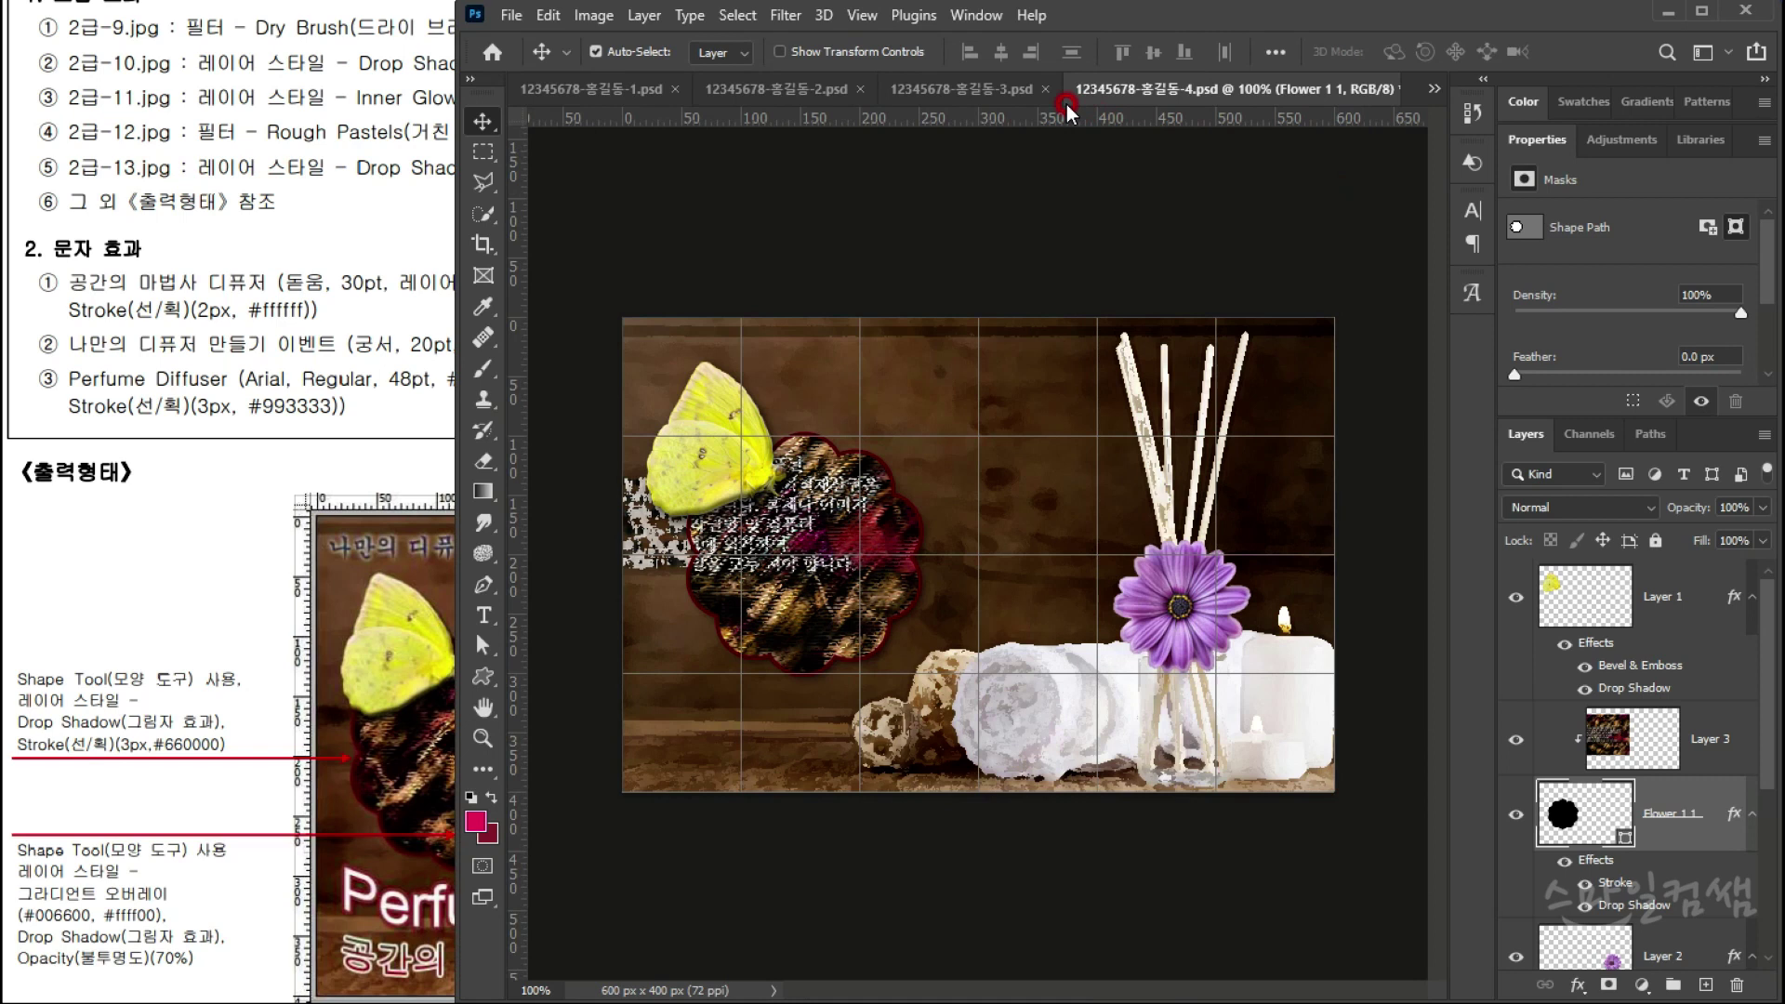
left_click(1434, 89)
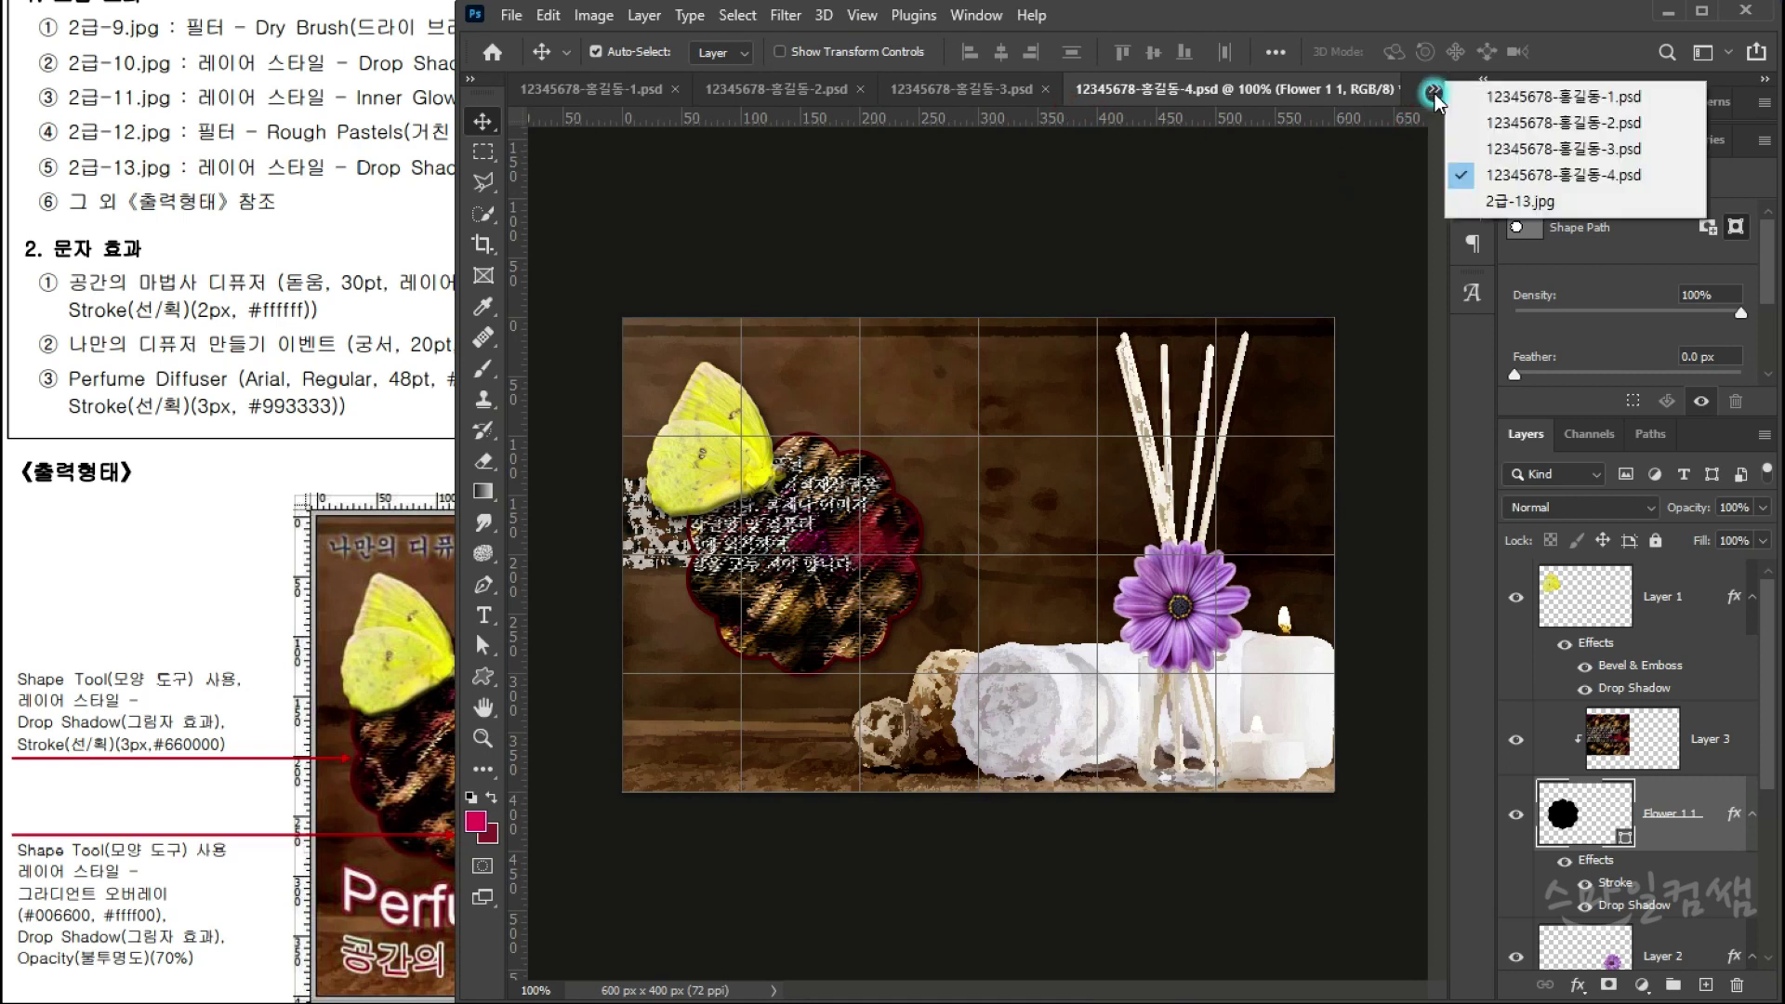
left_click(1482, 201)
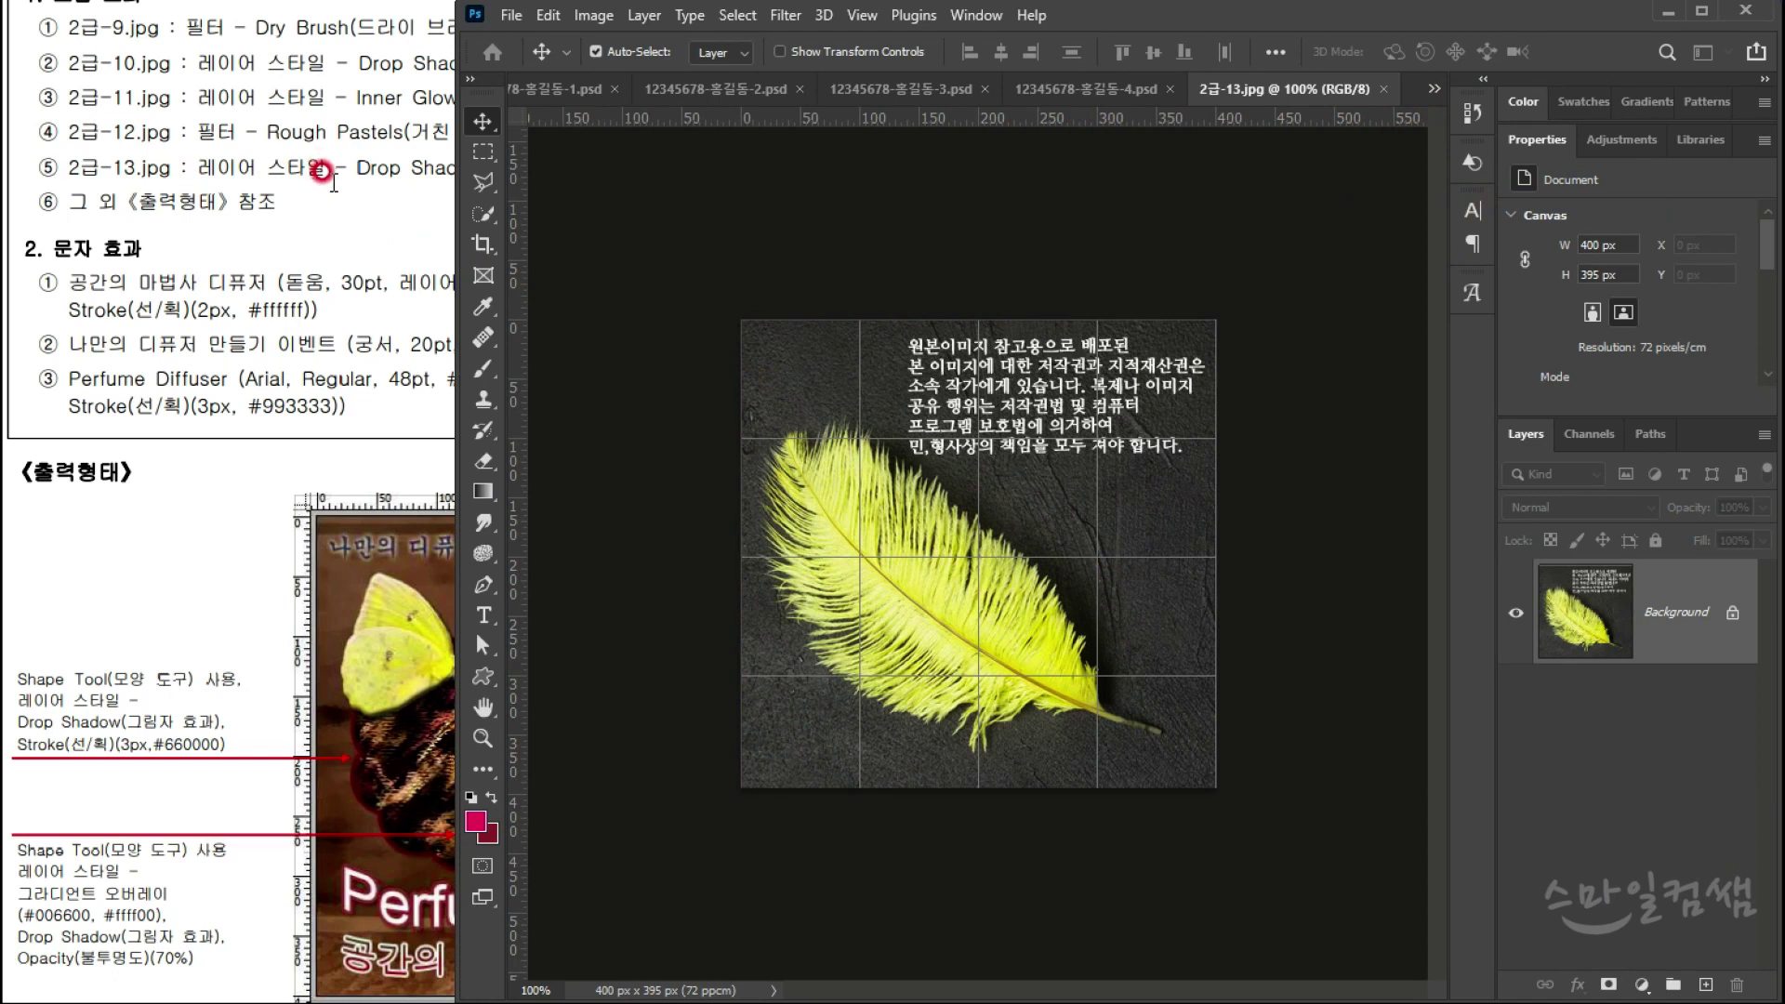
Step: Compare the feather in 2급-13.jpg with the exam sheet's requirements and reference output
left_click(384, 615)
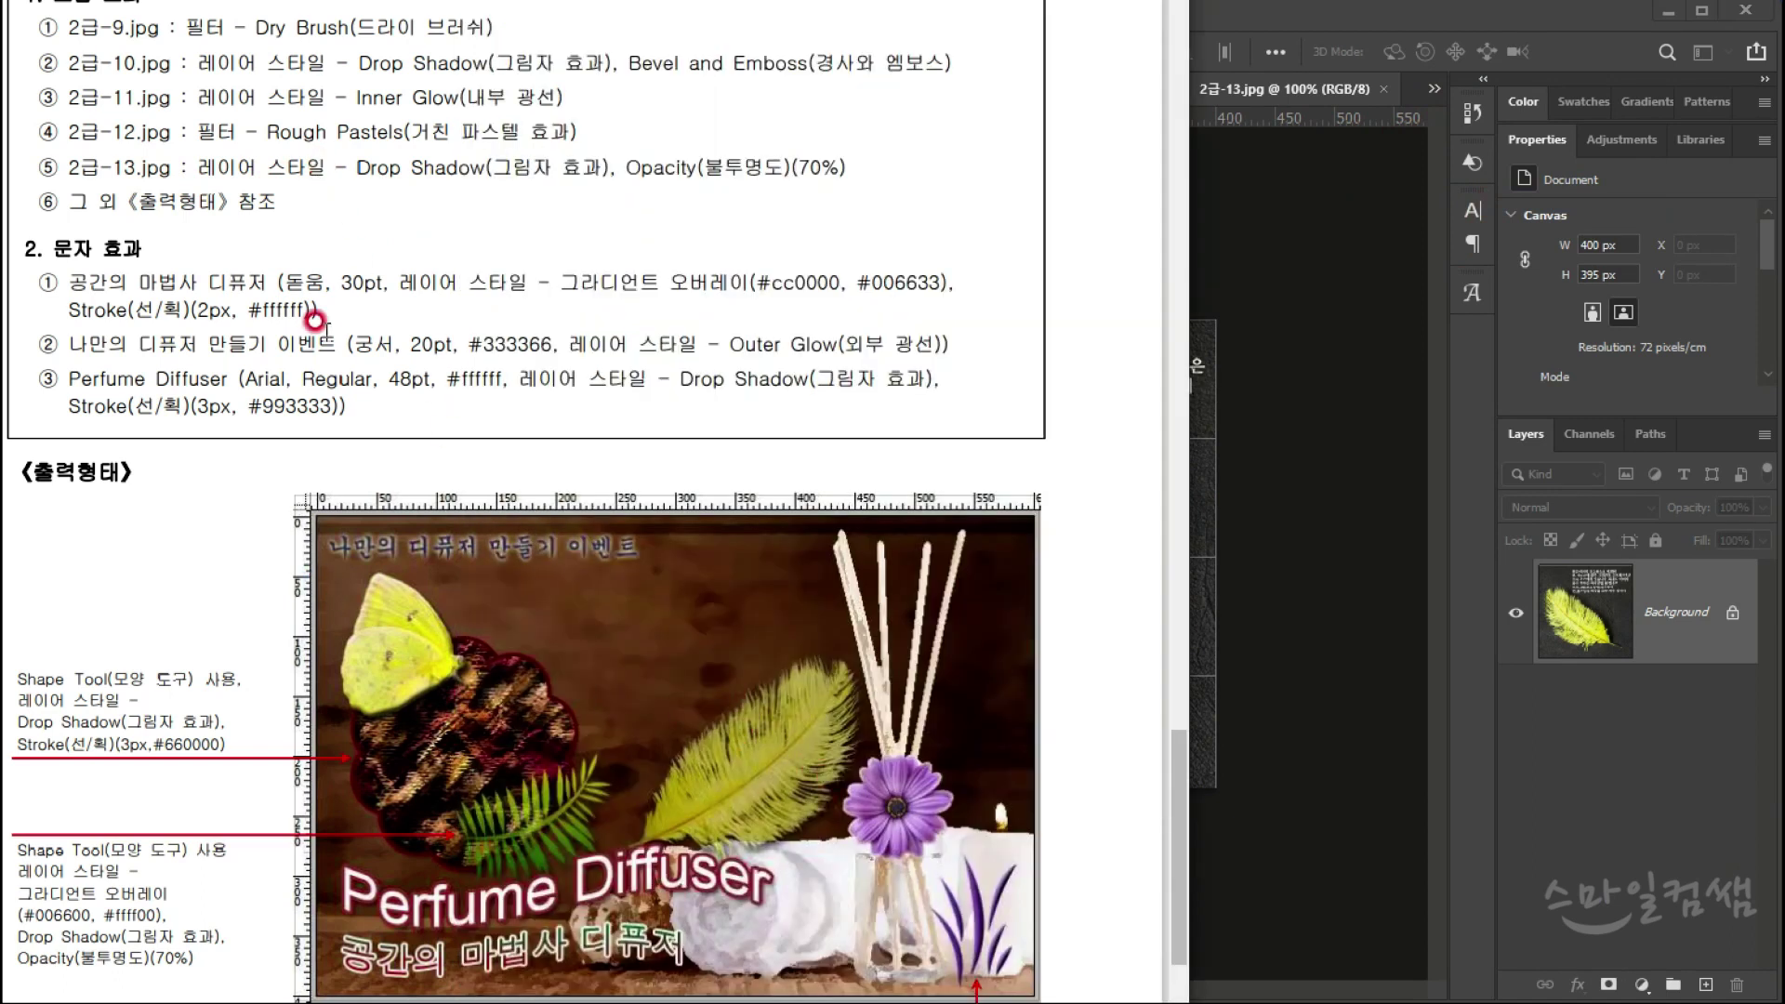
key("alt+Tab")
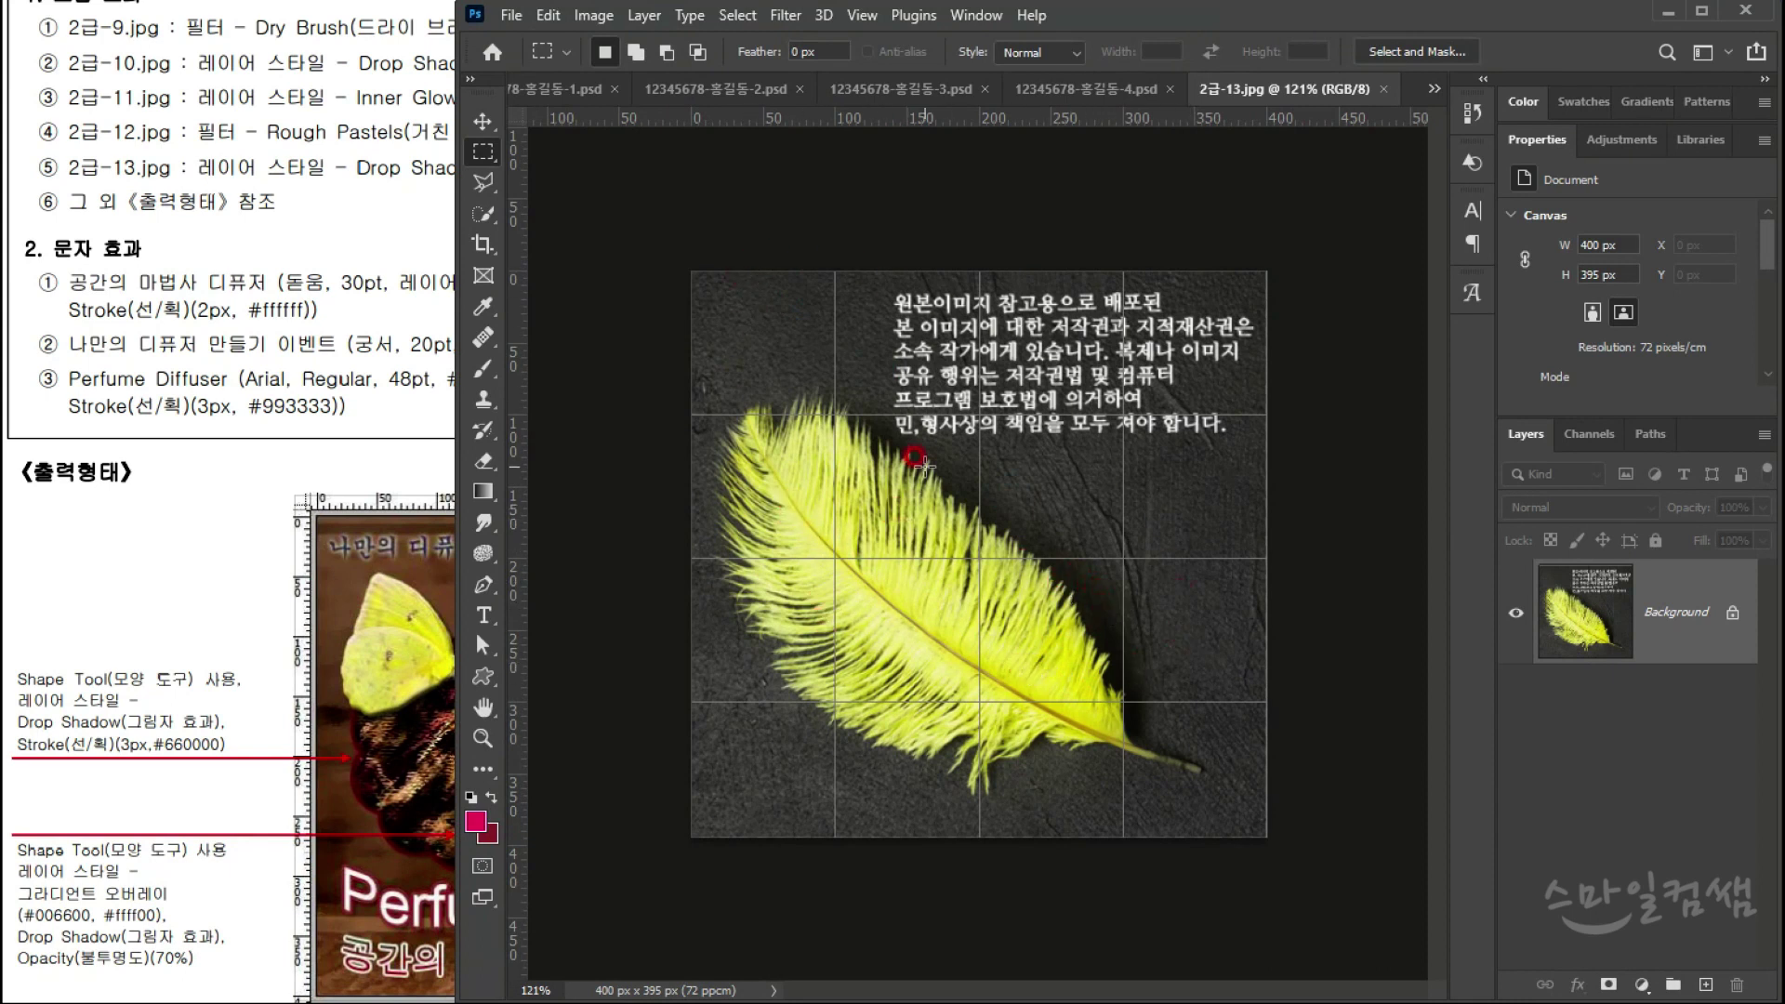
scroll(791, 717, "up", 3)
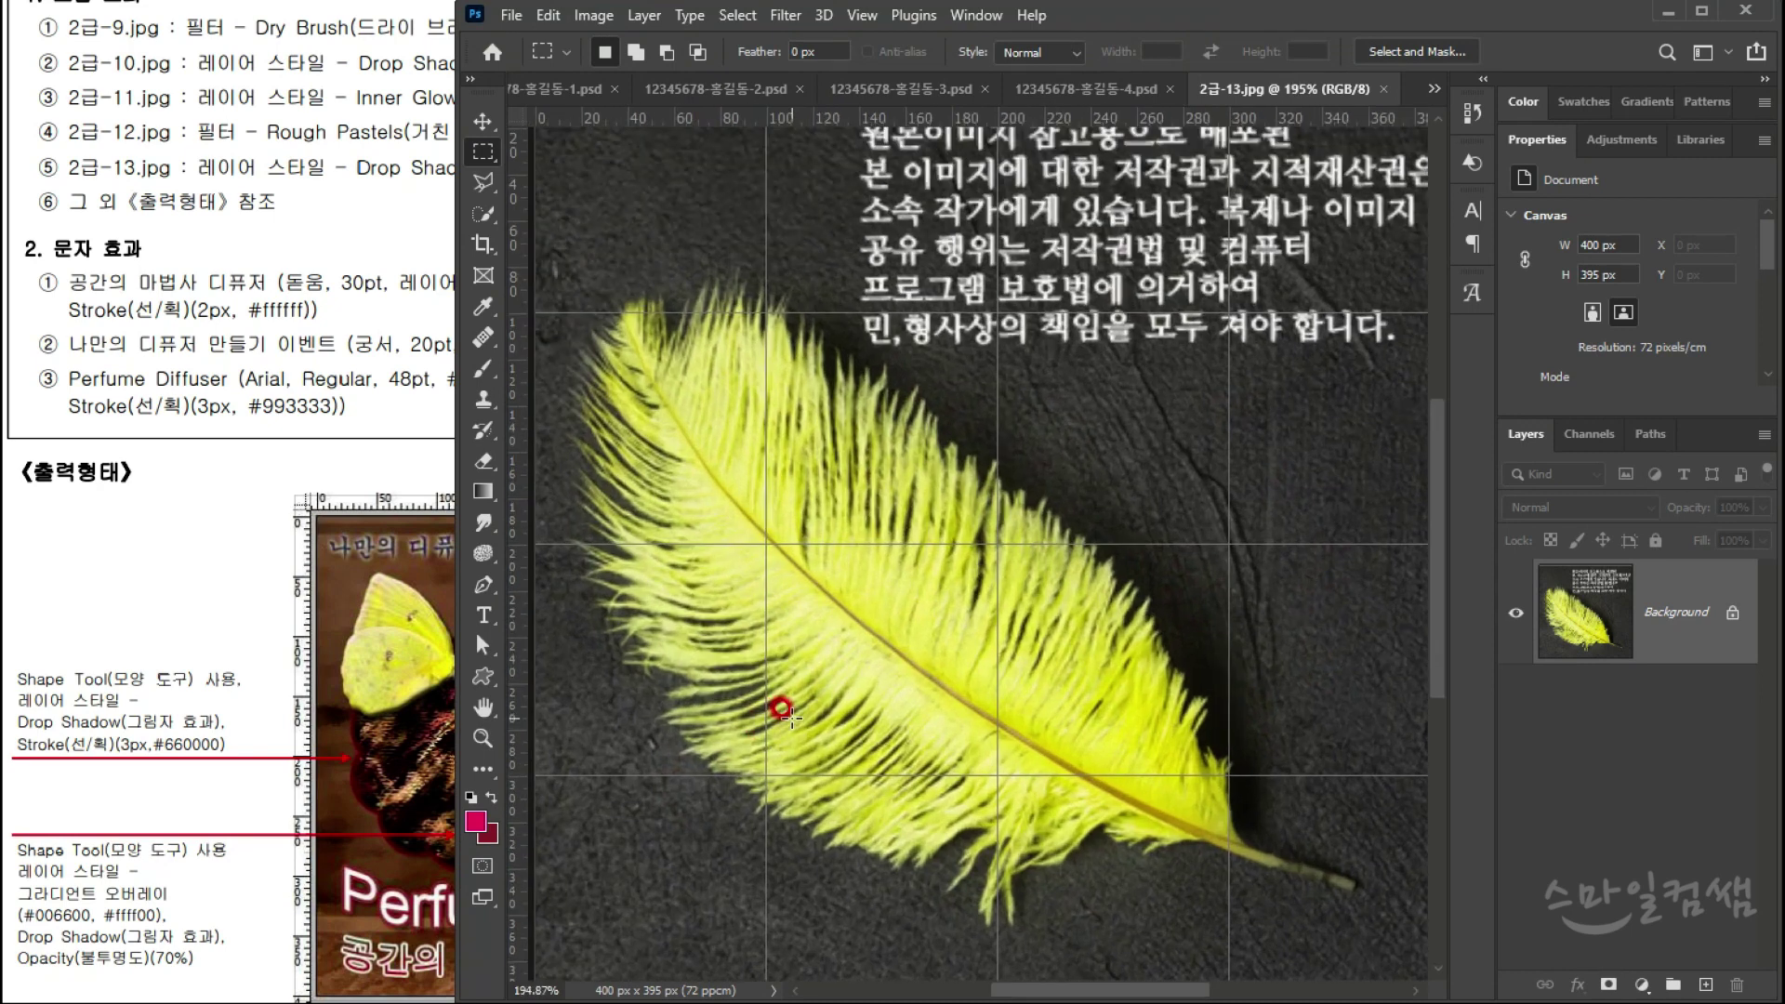
scroll(791, 718, "down", 3)
left_click(266, 401)
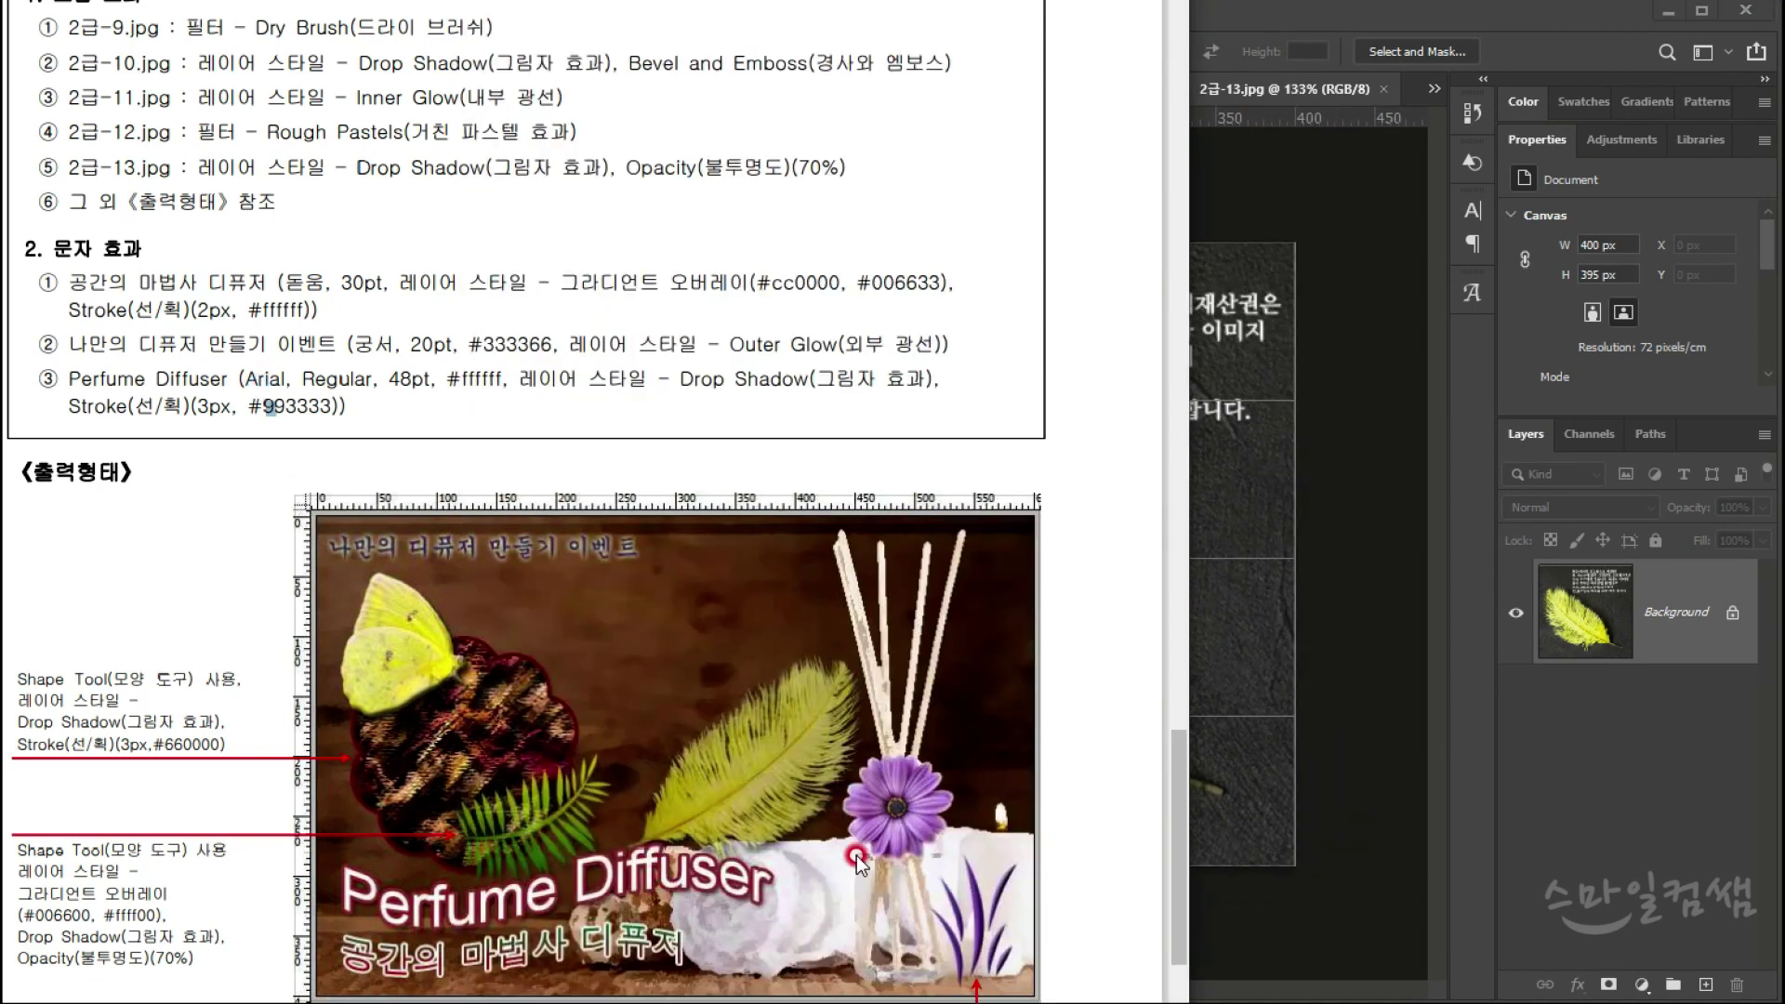
scroll(837, 842, "up", 8)
scroll(822, 859, "down", 10)
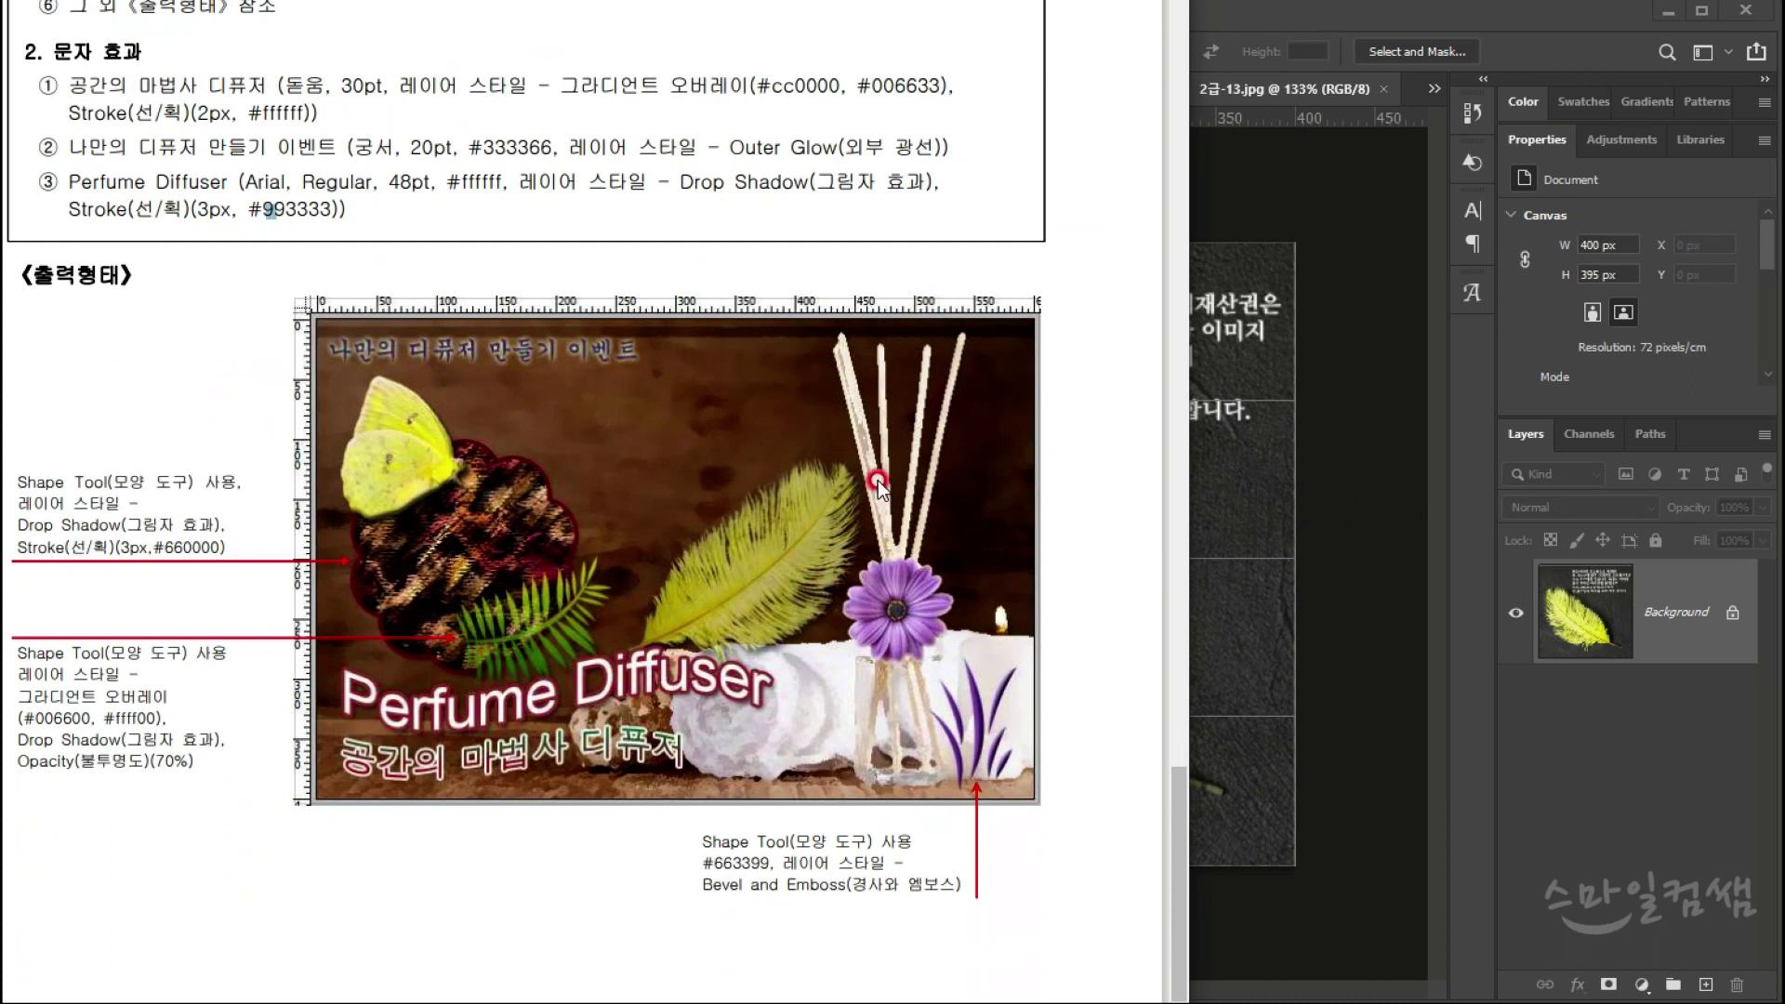
left_click(1320, 615)
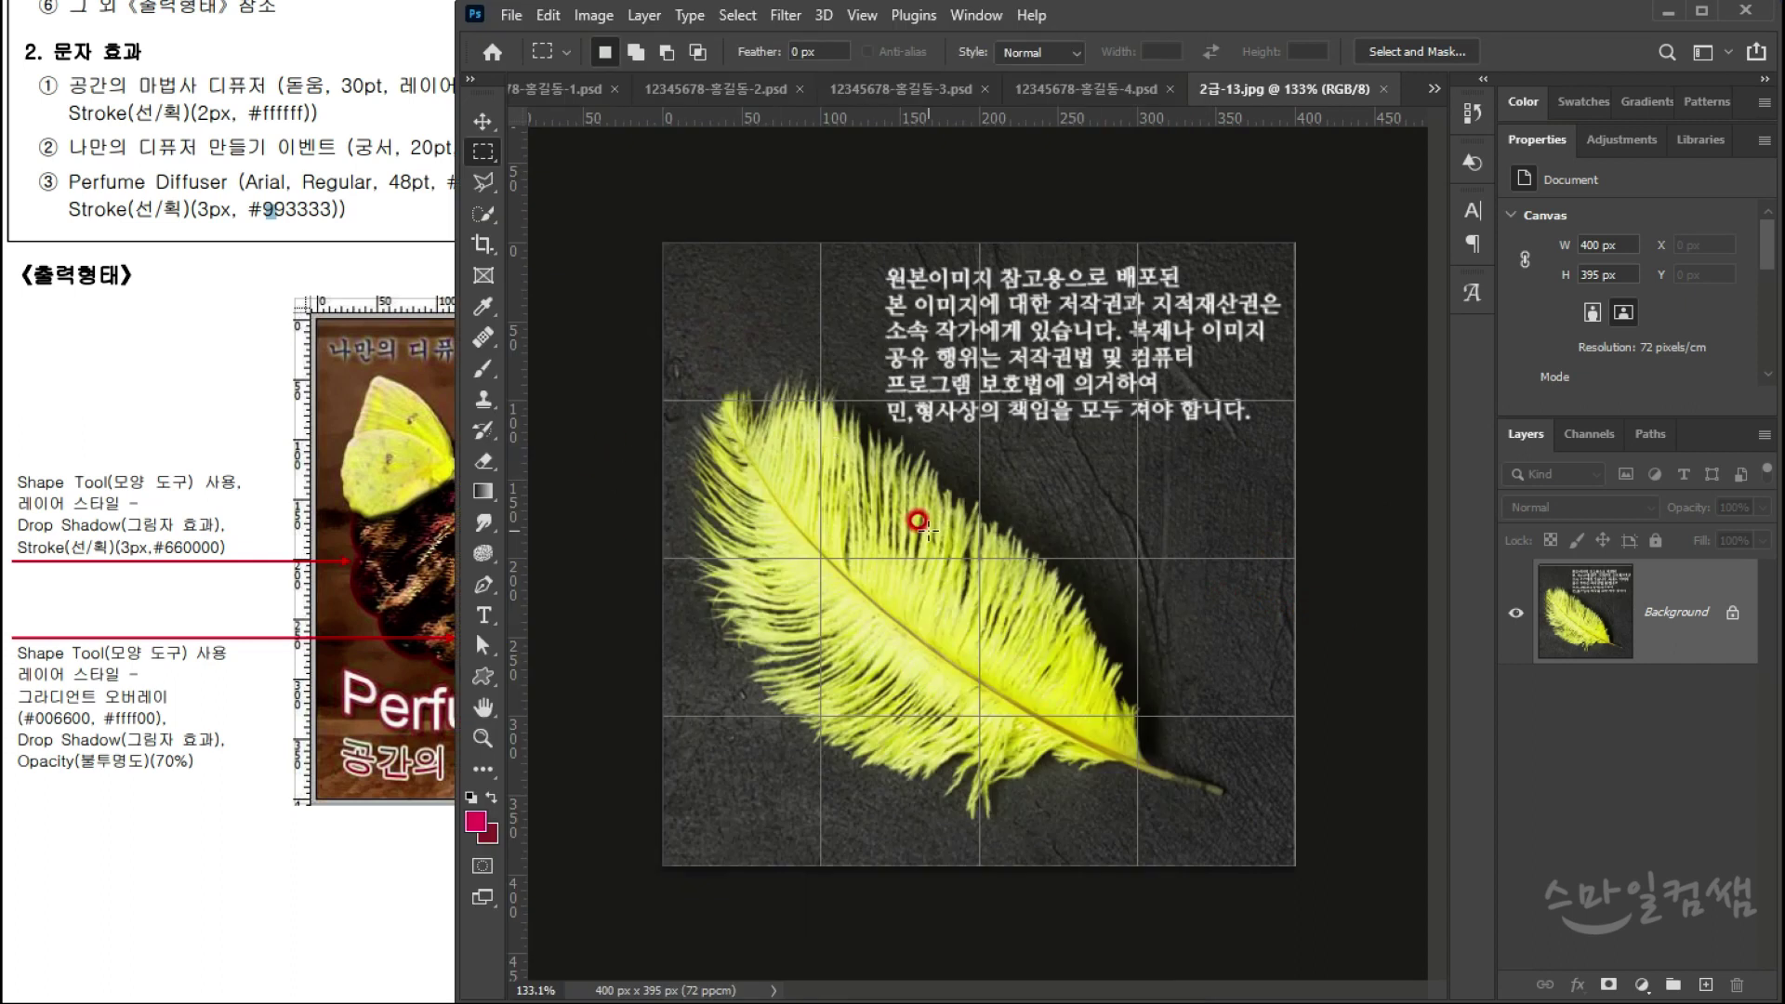
Step: Select the dark background around the feather using the Magic Wand Tool at tolerance 32, then clear the selection
left_click(483, 214)
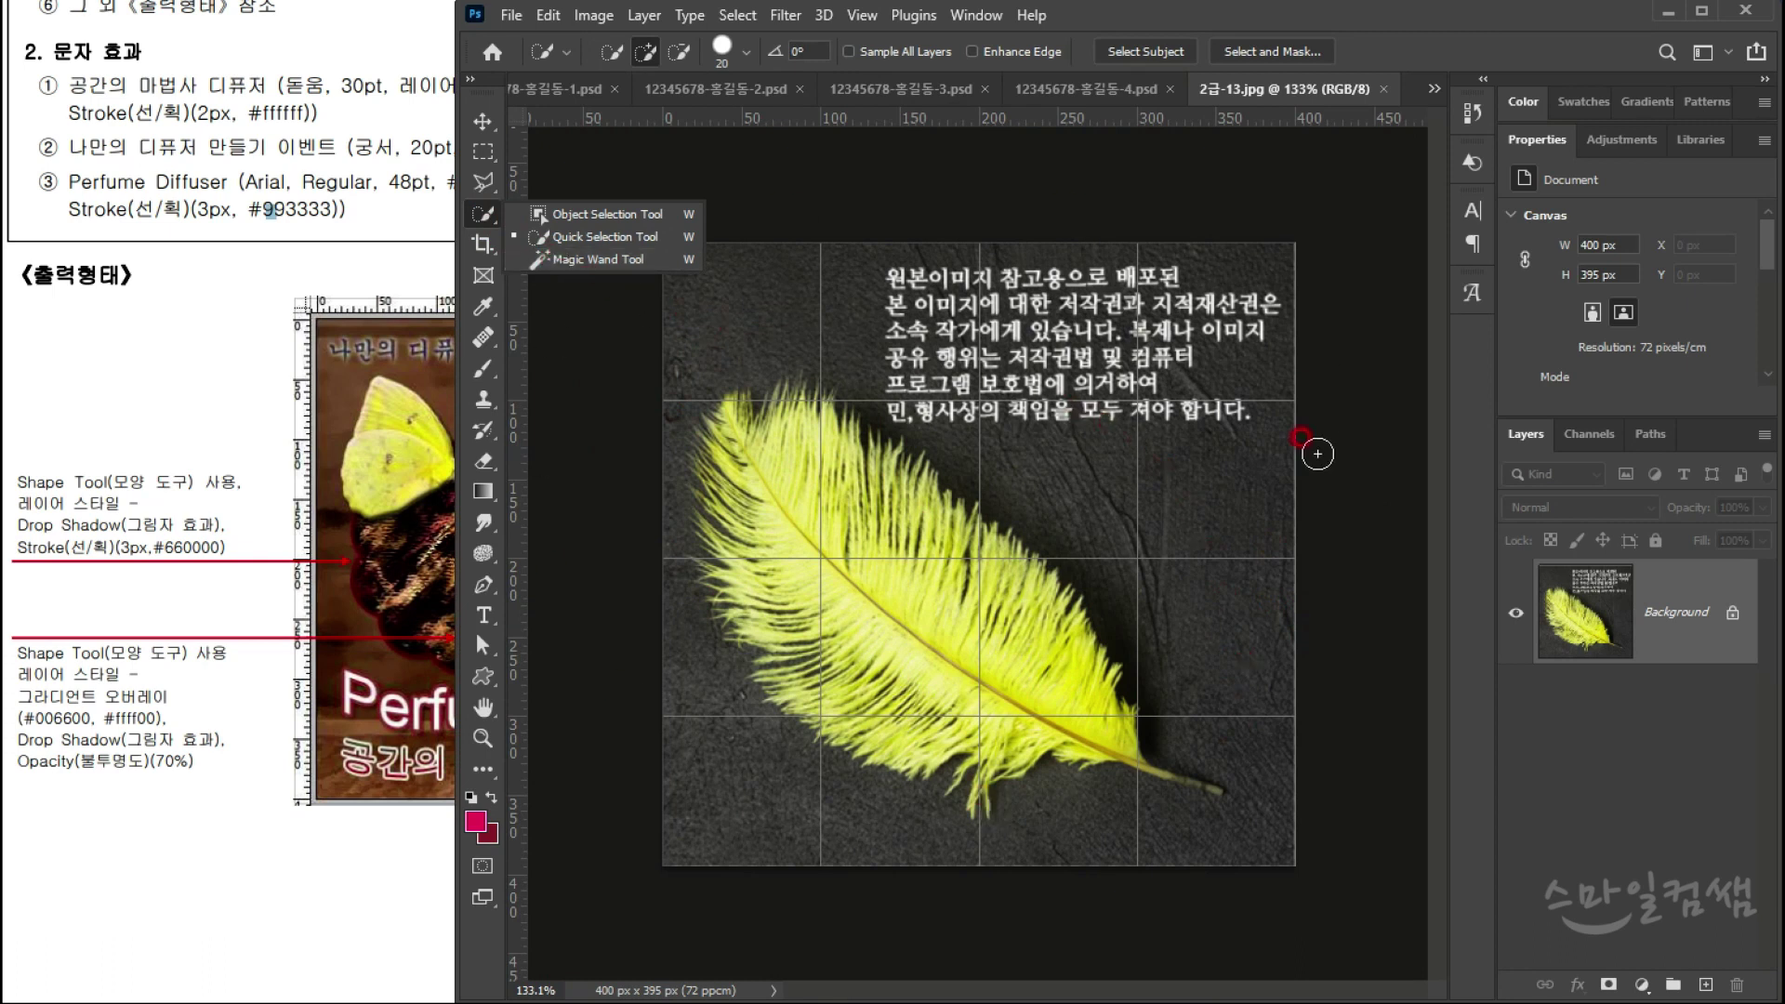
left_click(625, 264)
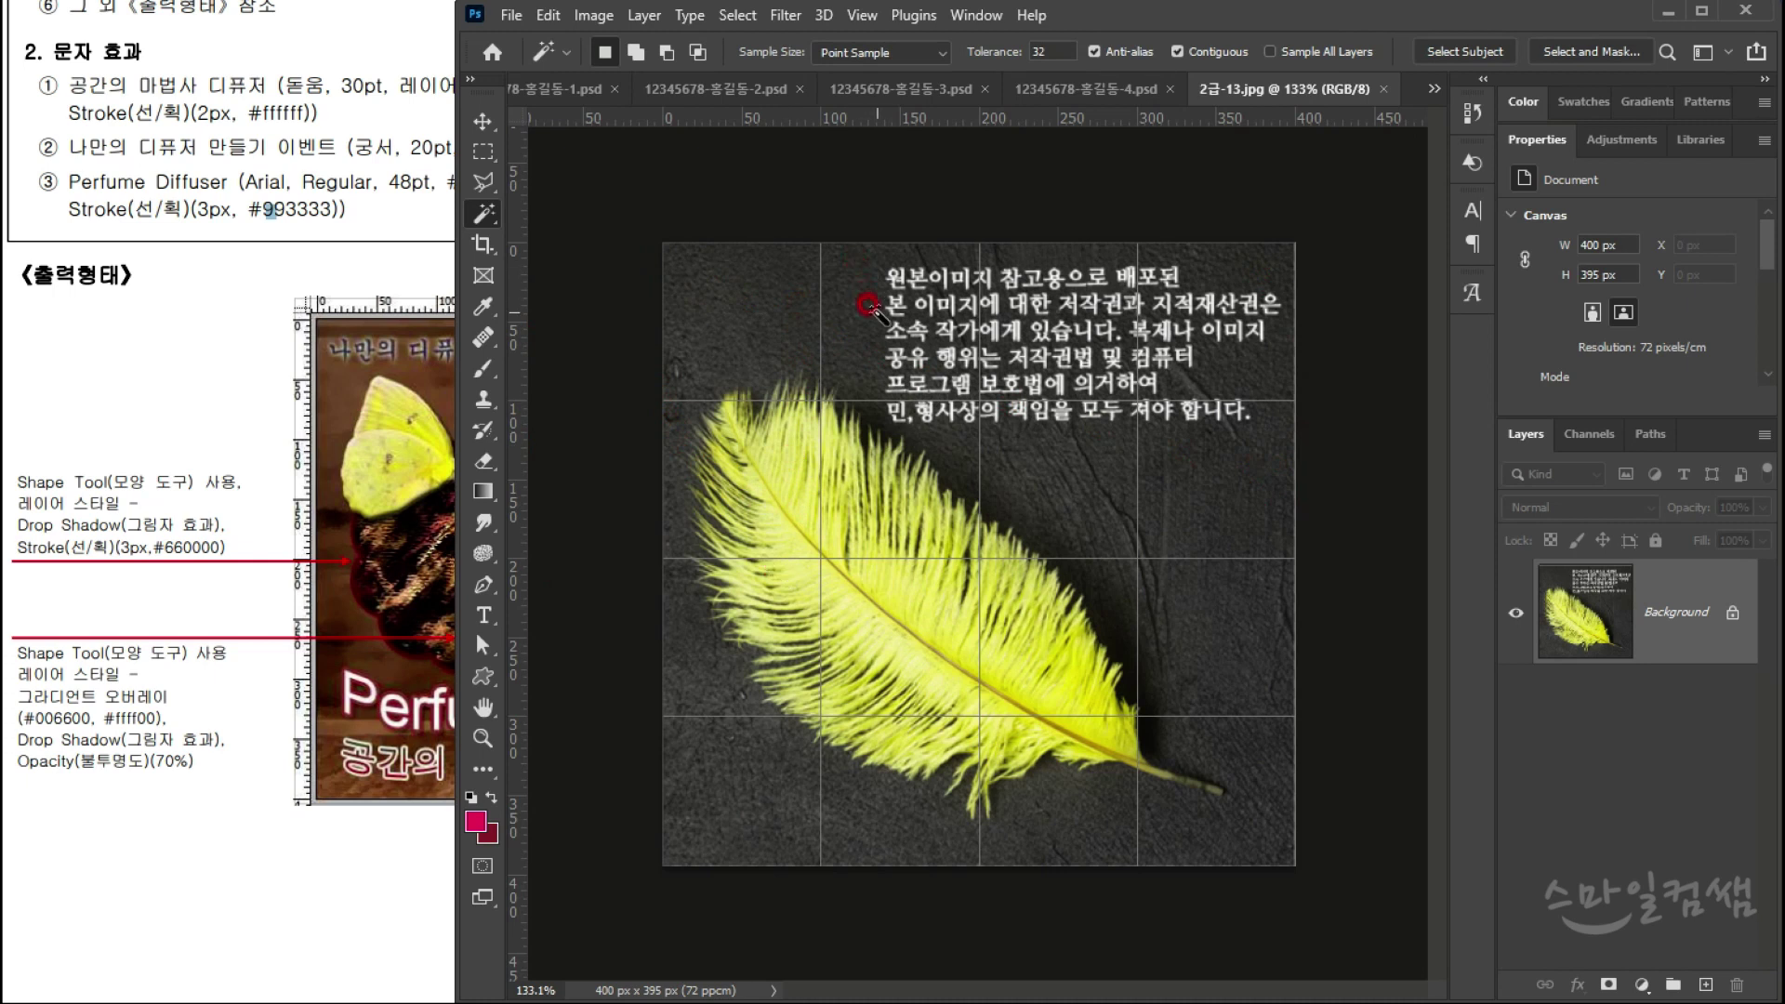
left_click(747, 309)
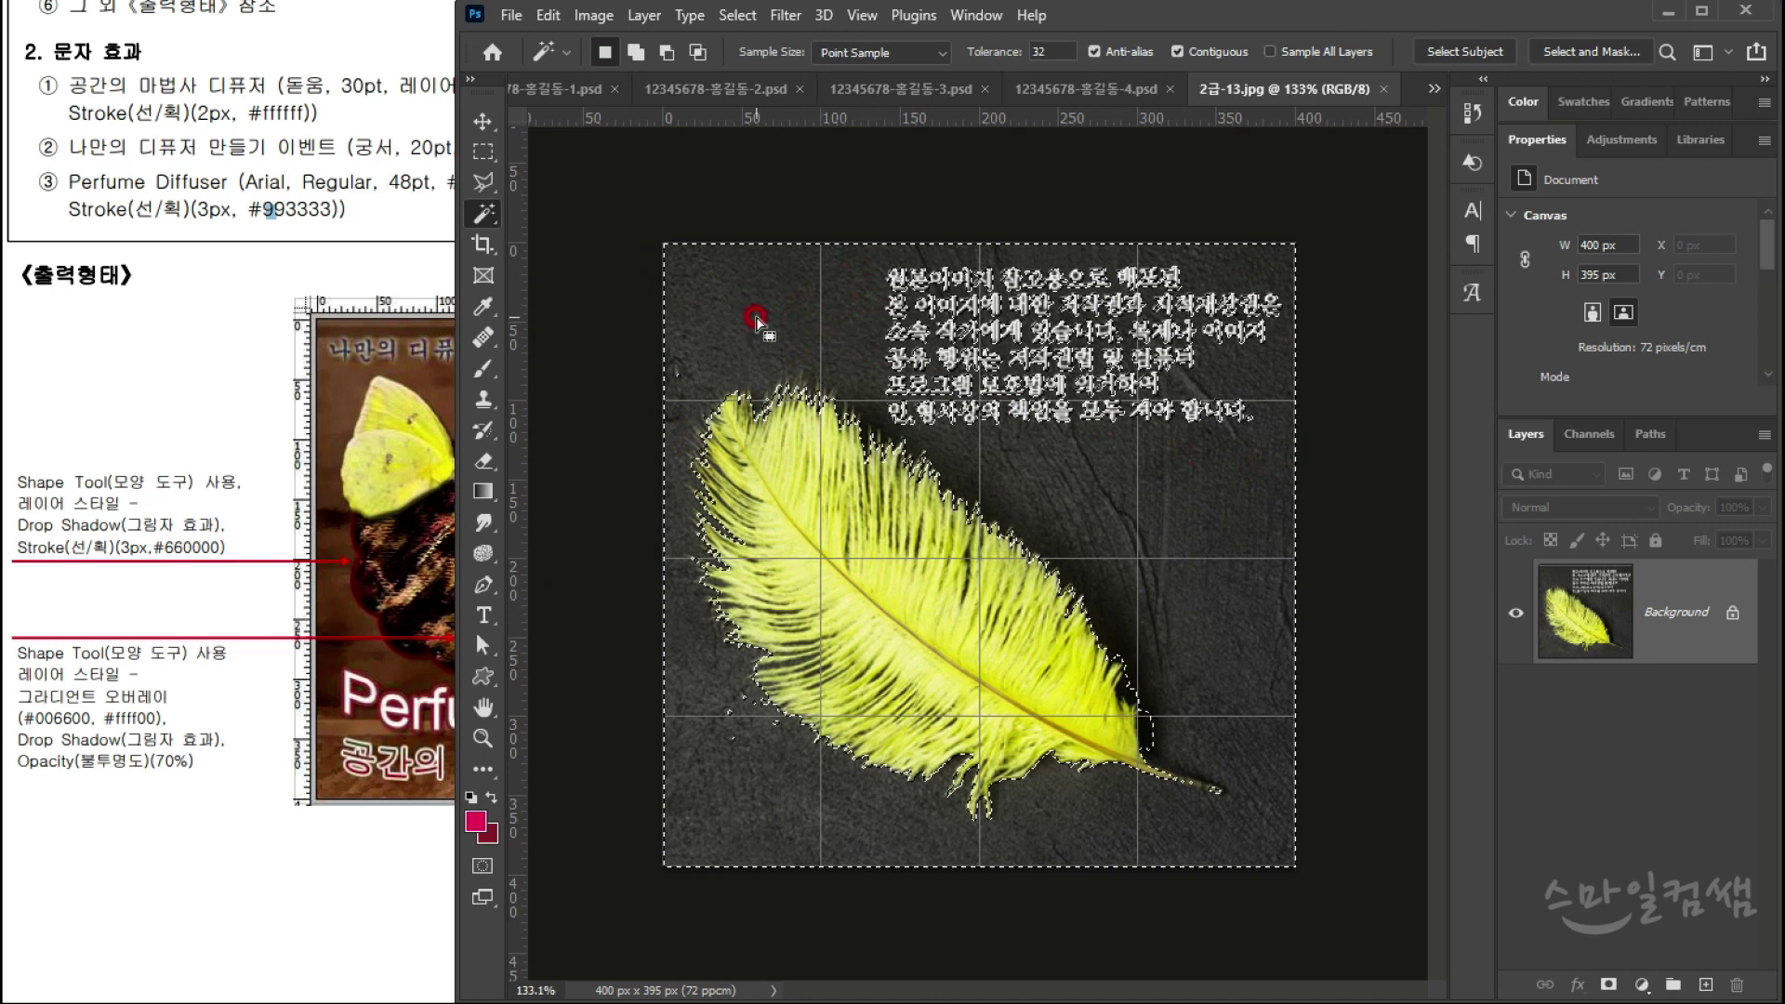
key("ctrl+d")
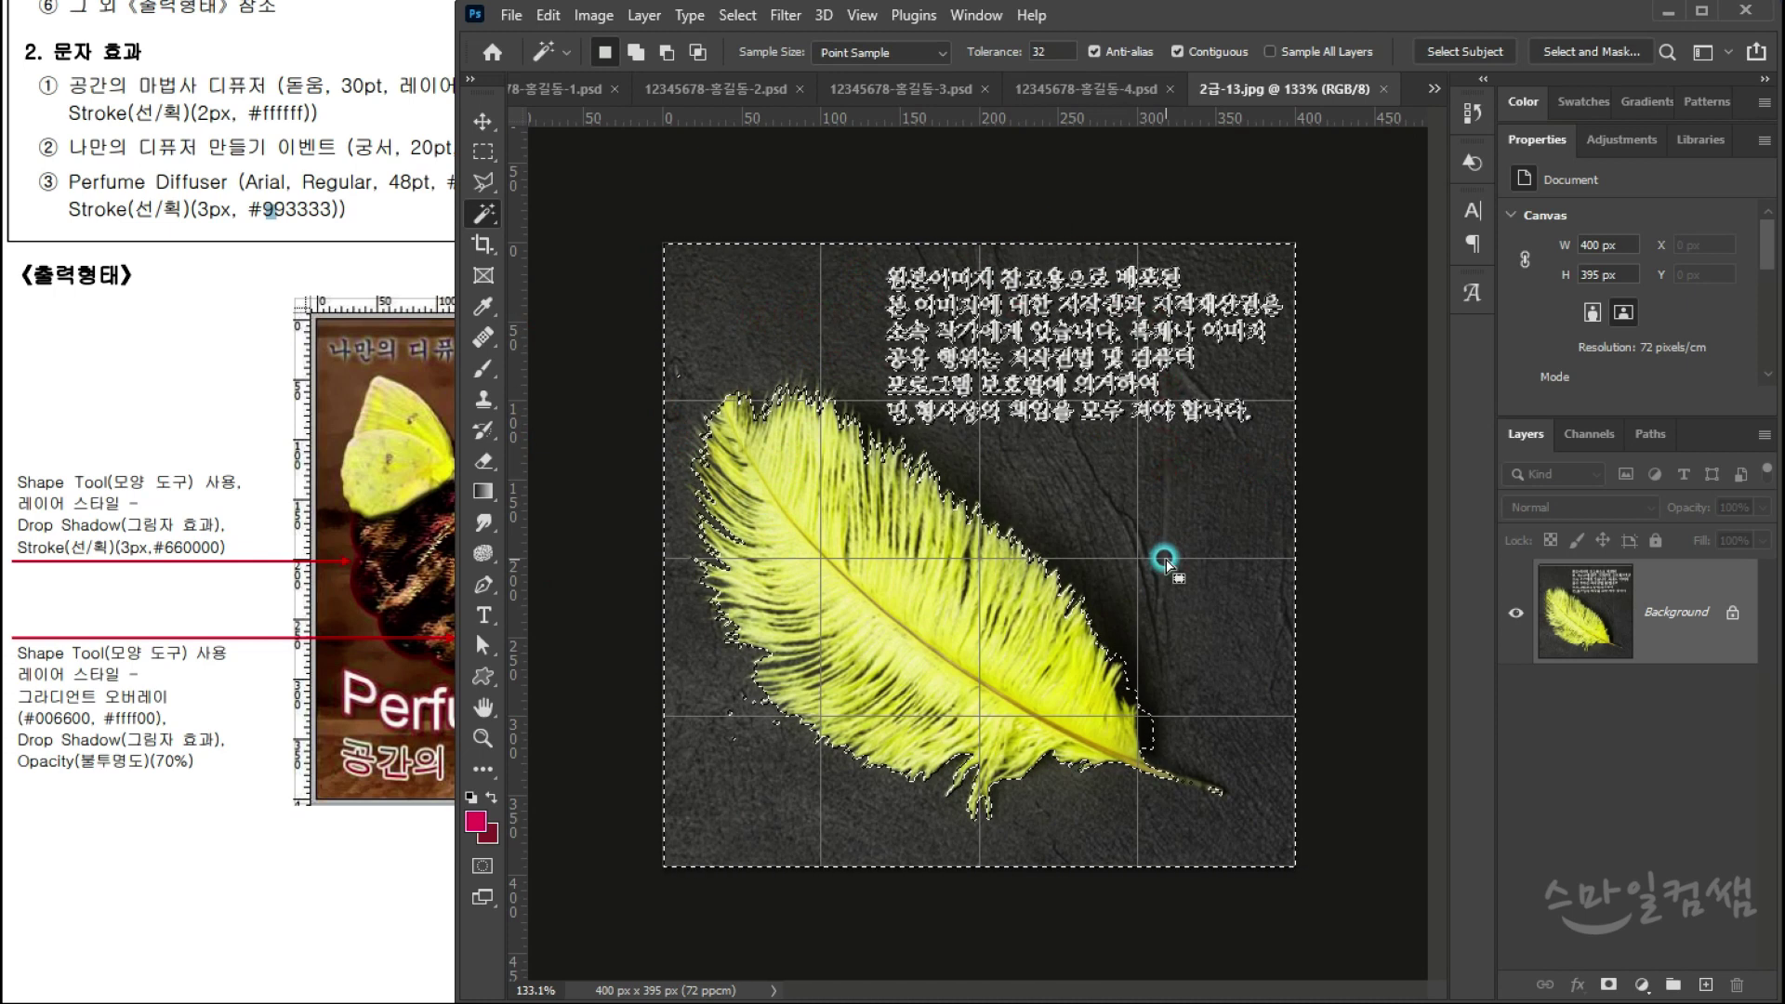
Step: Sample different spots of the dark background with the Magic Wand, extend the selection, and inspect its edge along the feather
left_click(1177, 621)
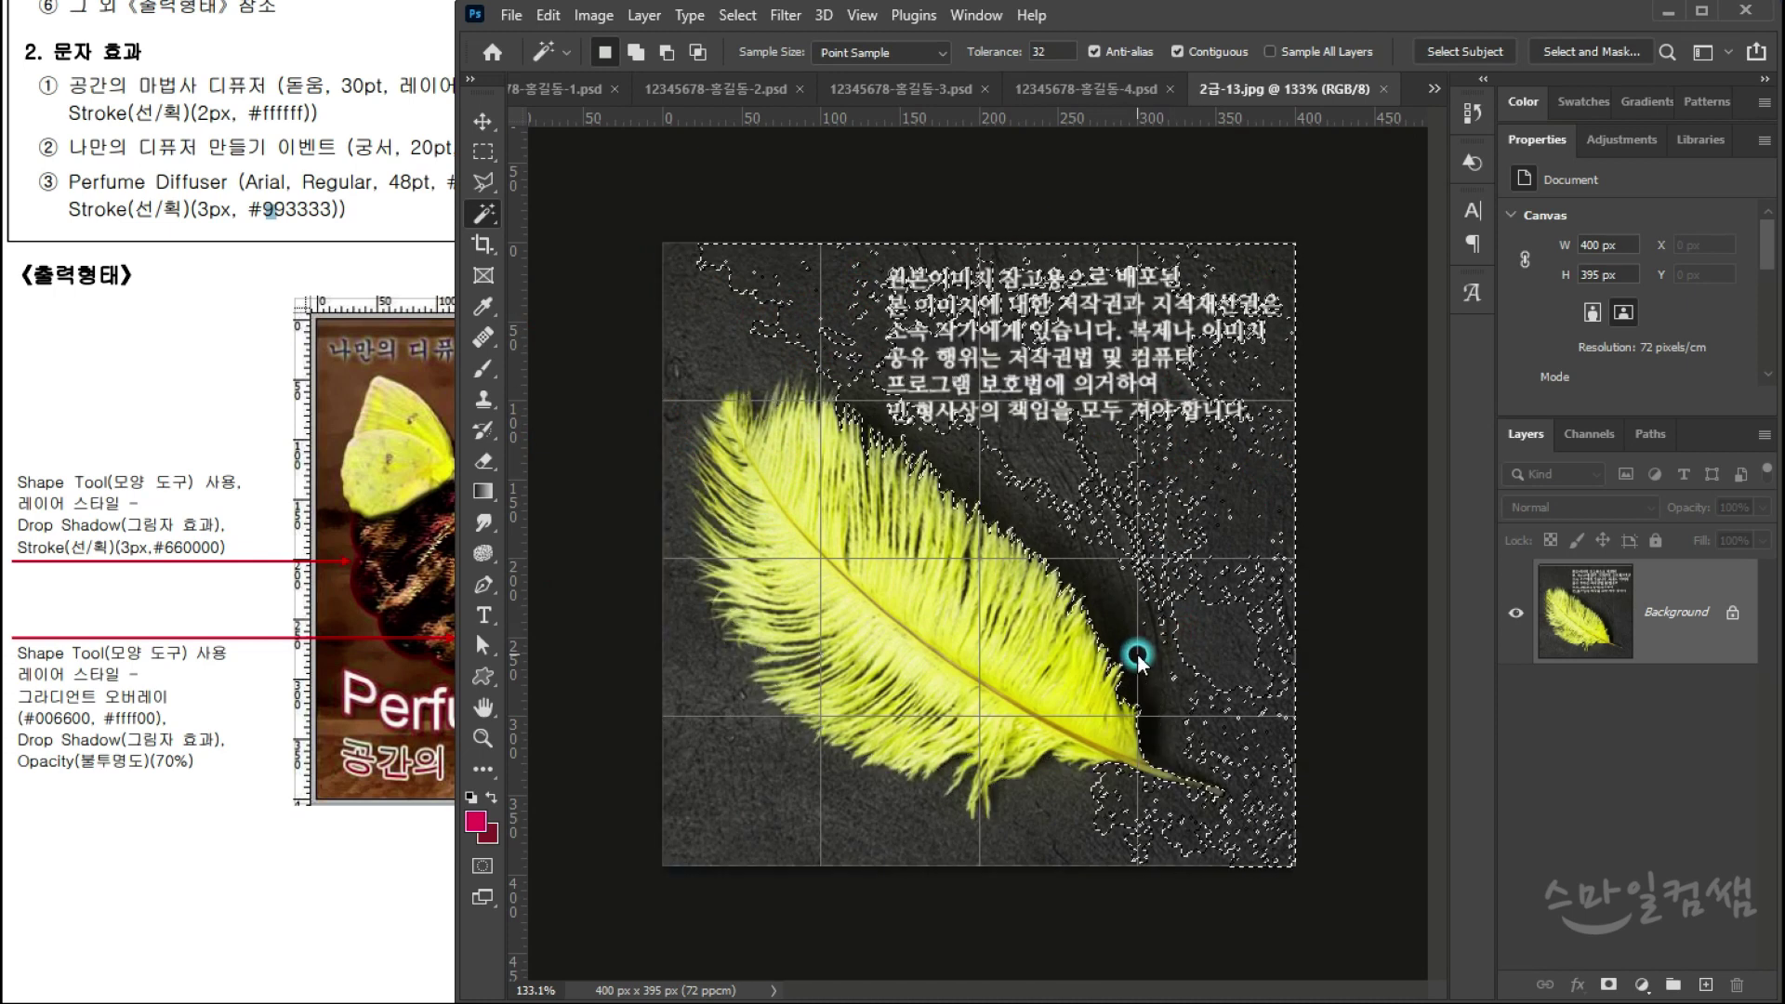
left_click(1087, 503)
left_click(841, 781)
left_click(1106, 488, "shift")
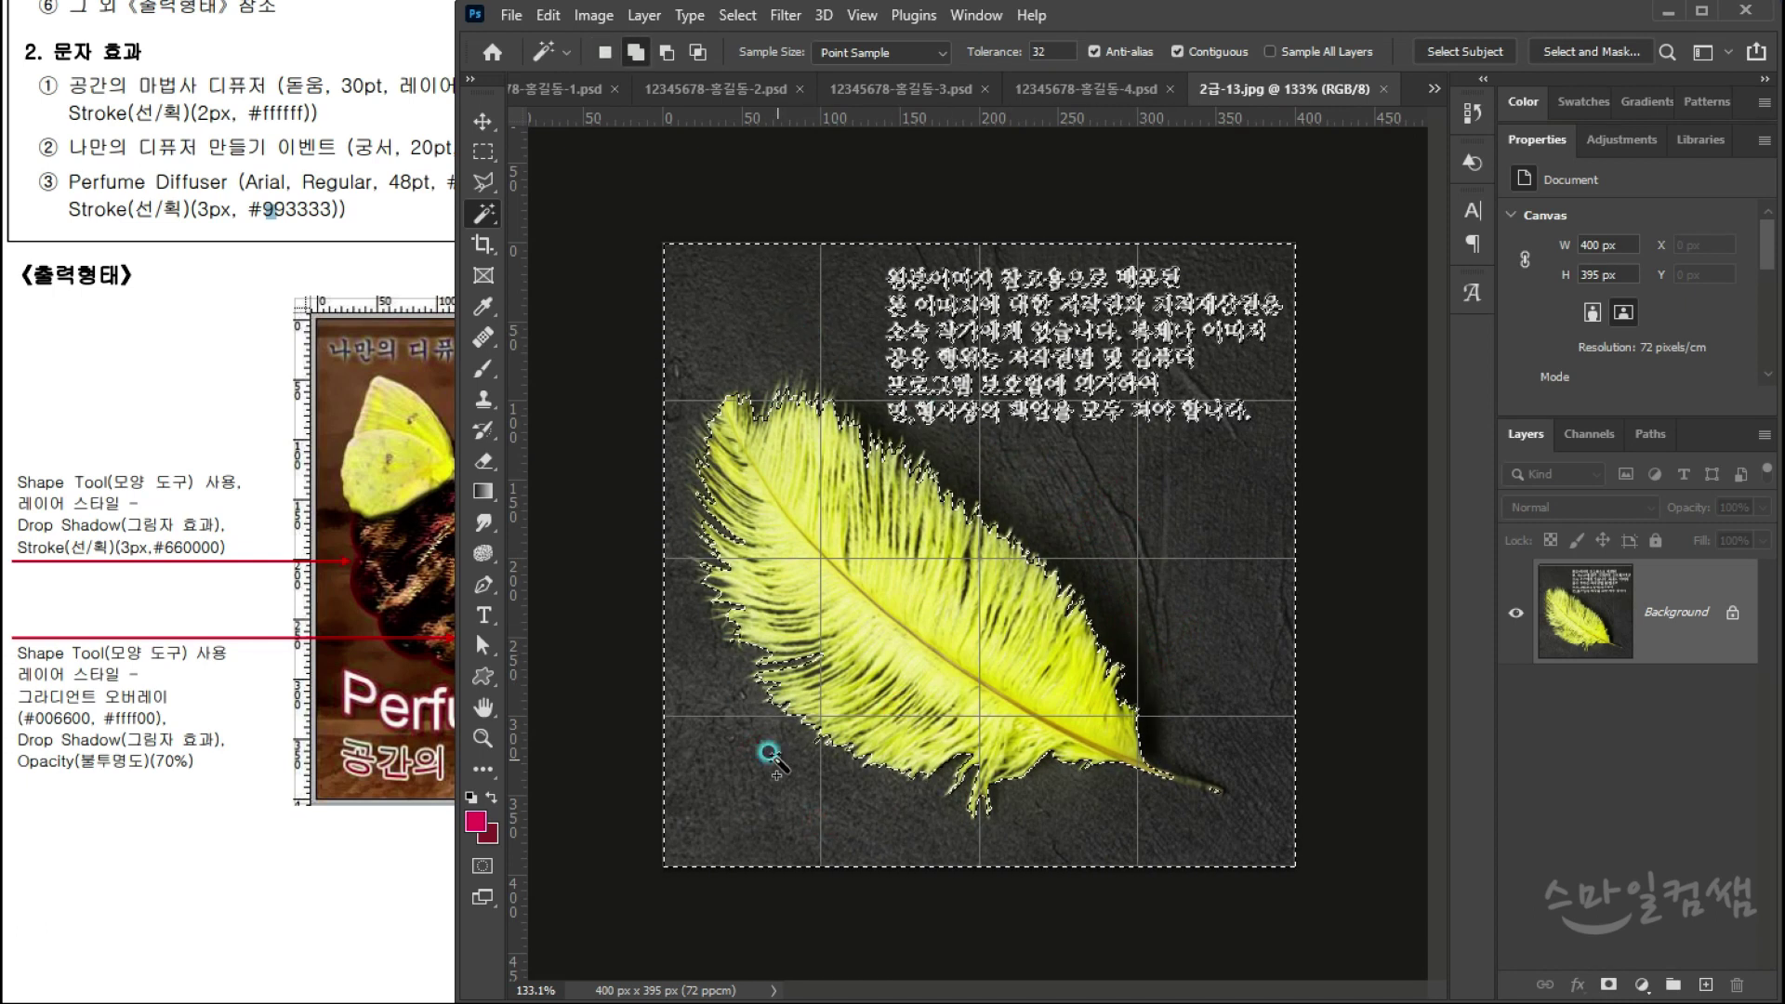
scroll(912, 522, "up", 3)
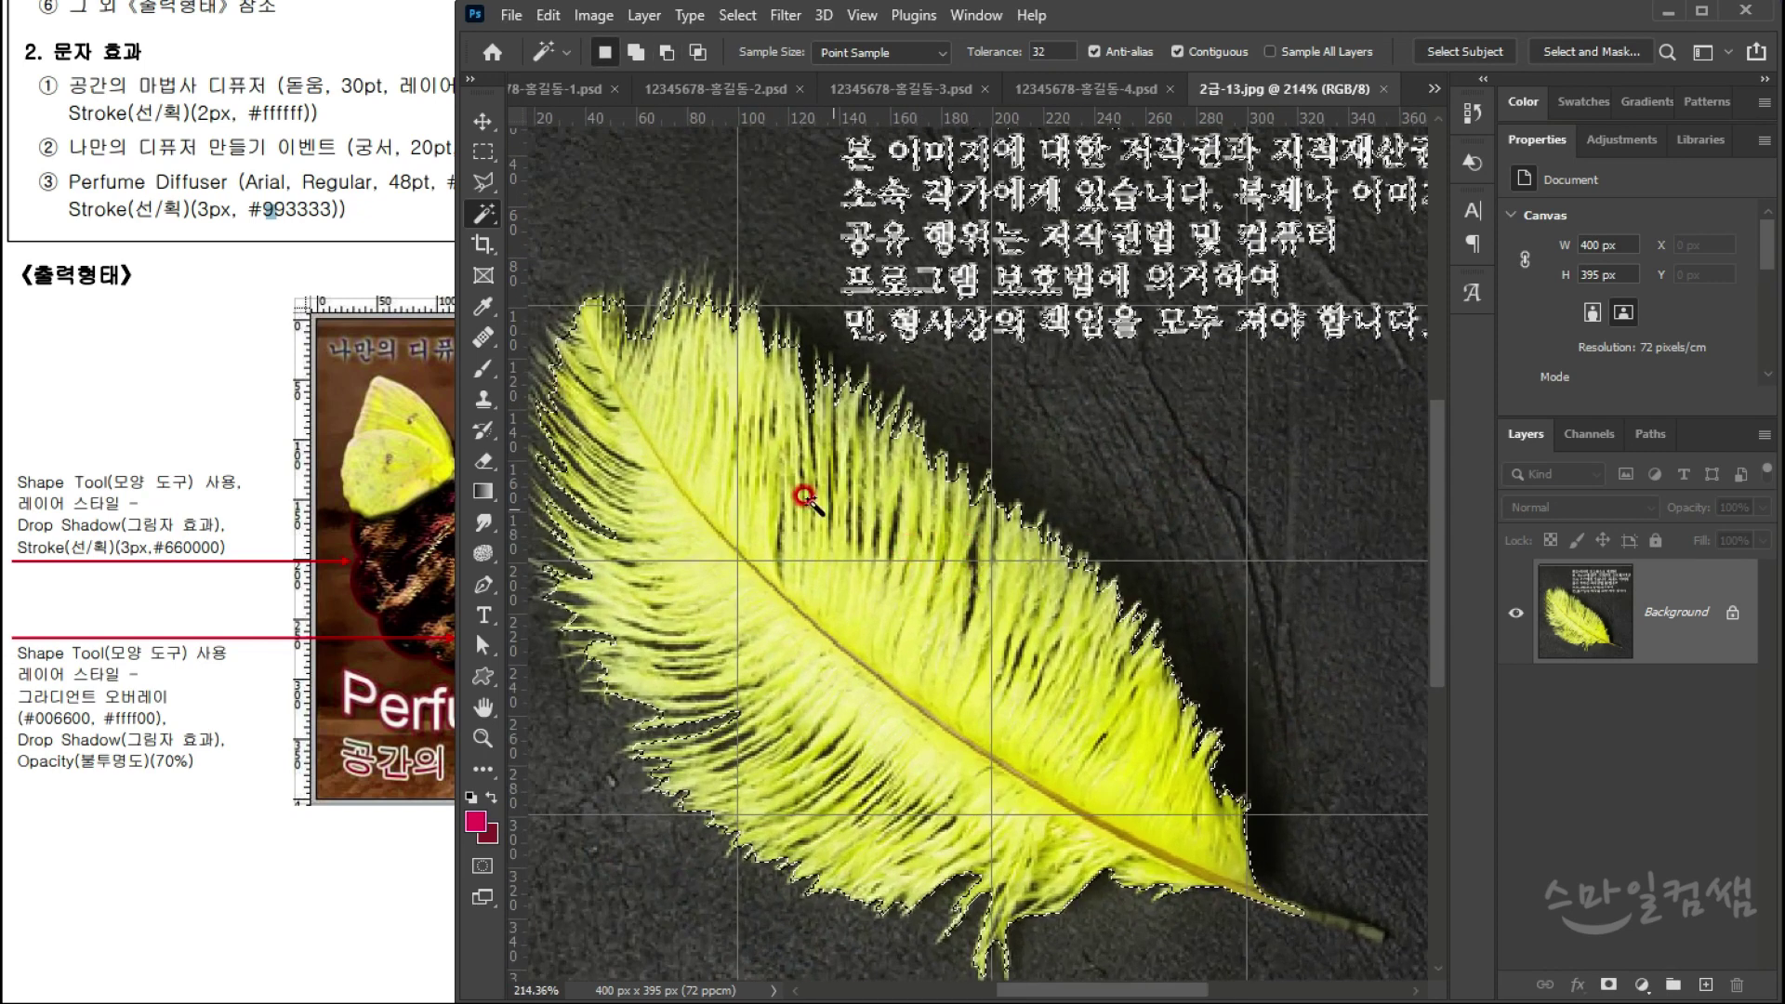
scroll(978, 507, "down", 2)
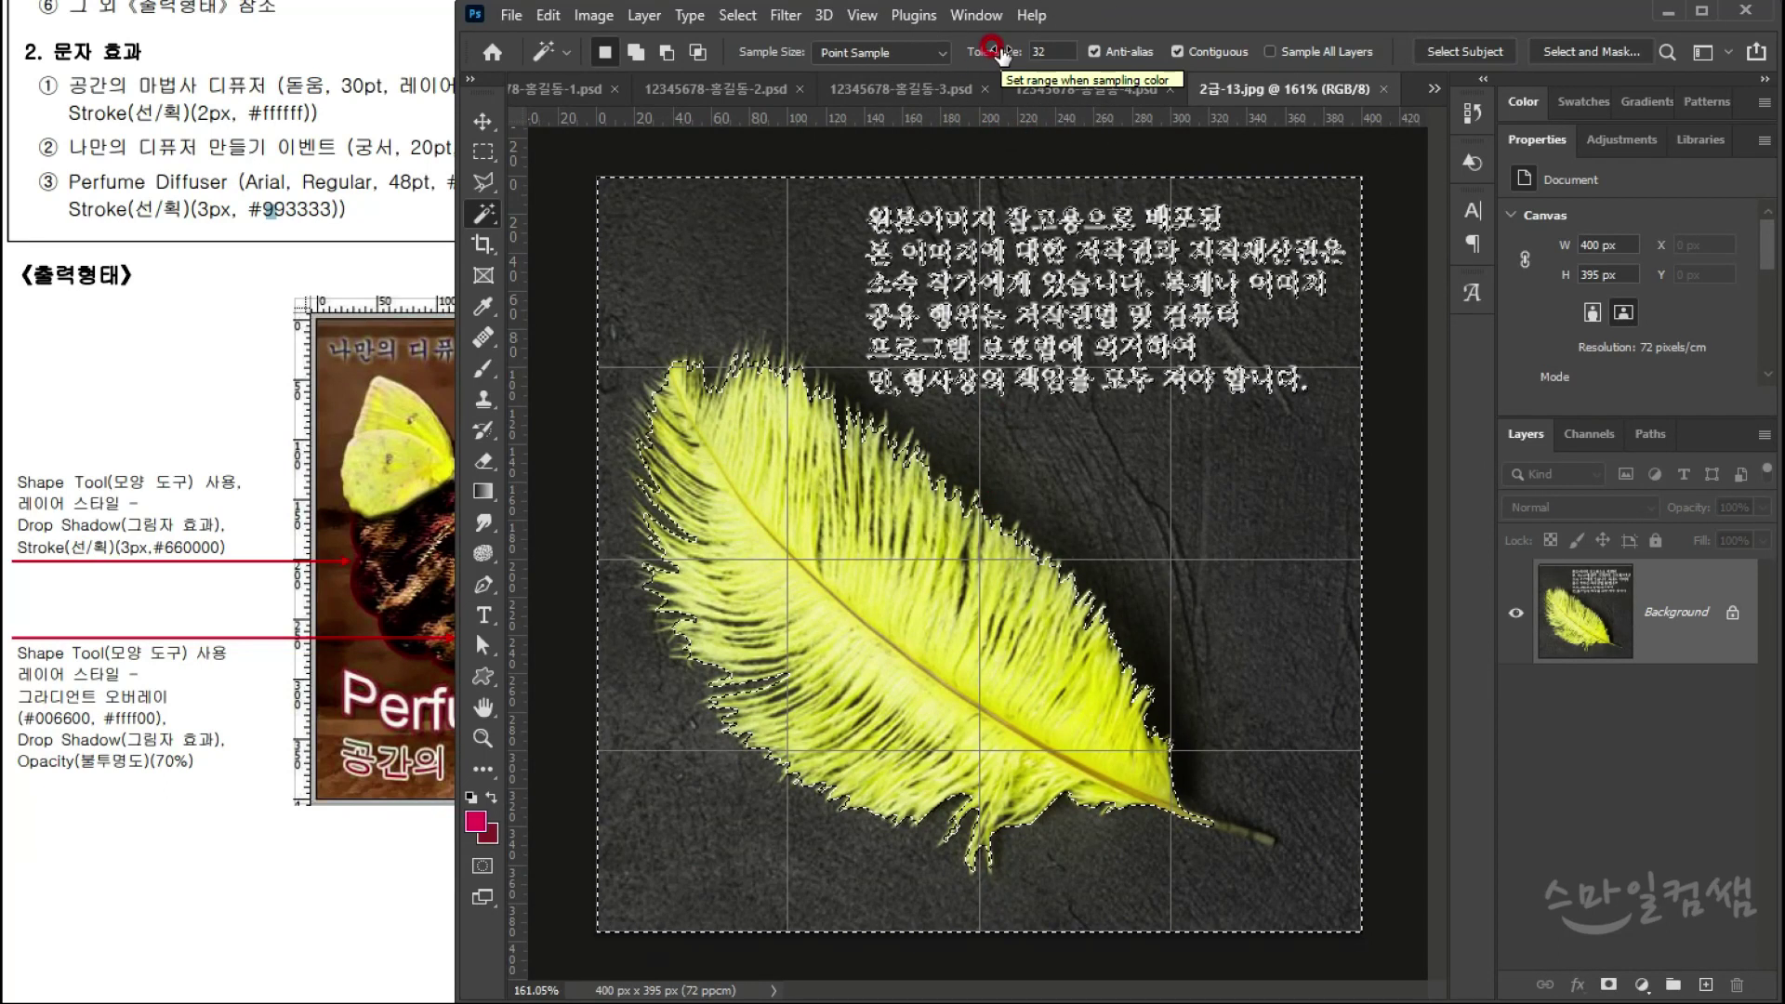
Step: Try reselecting the background around the feather with the Magic Wand tolerance raised to 67 and again to 90
left_click_drag(1000, 52, 1028, 67)
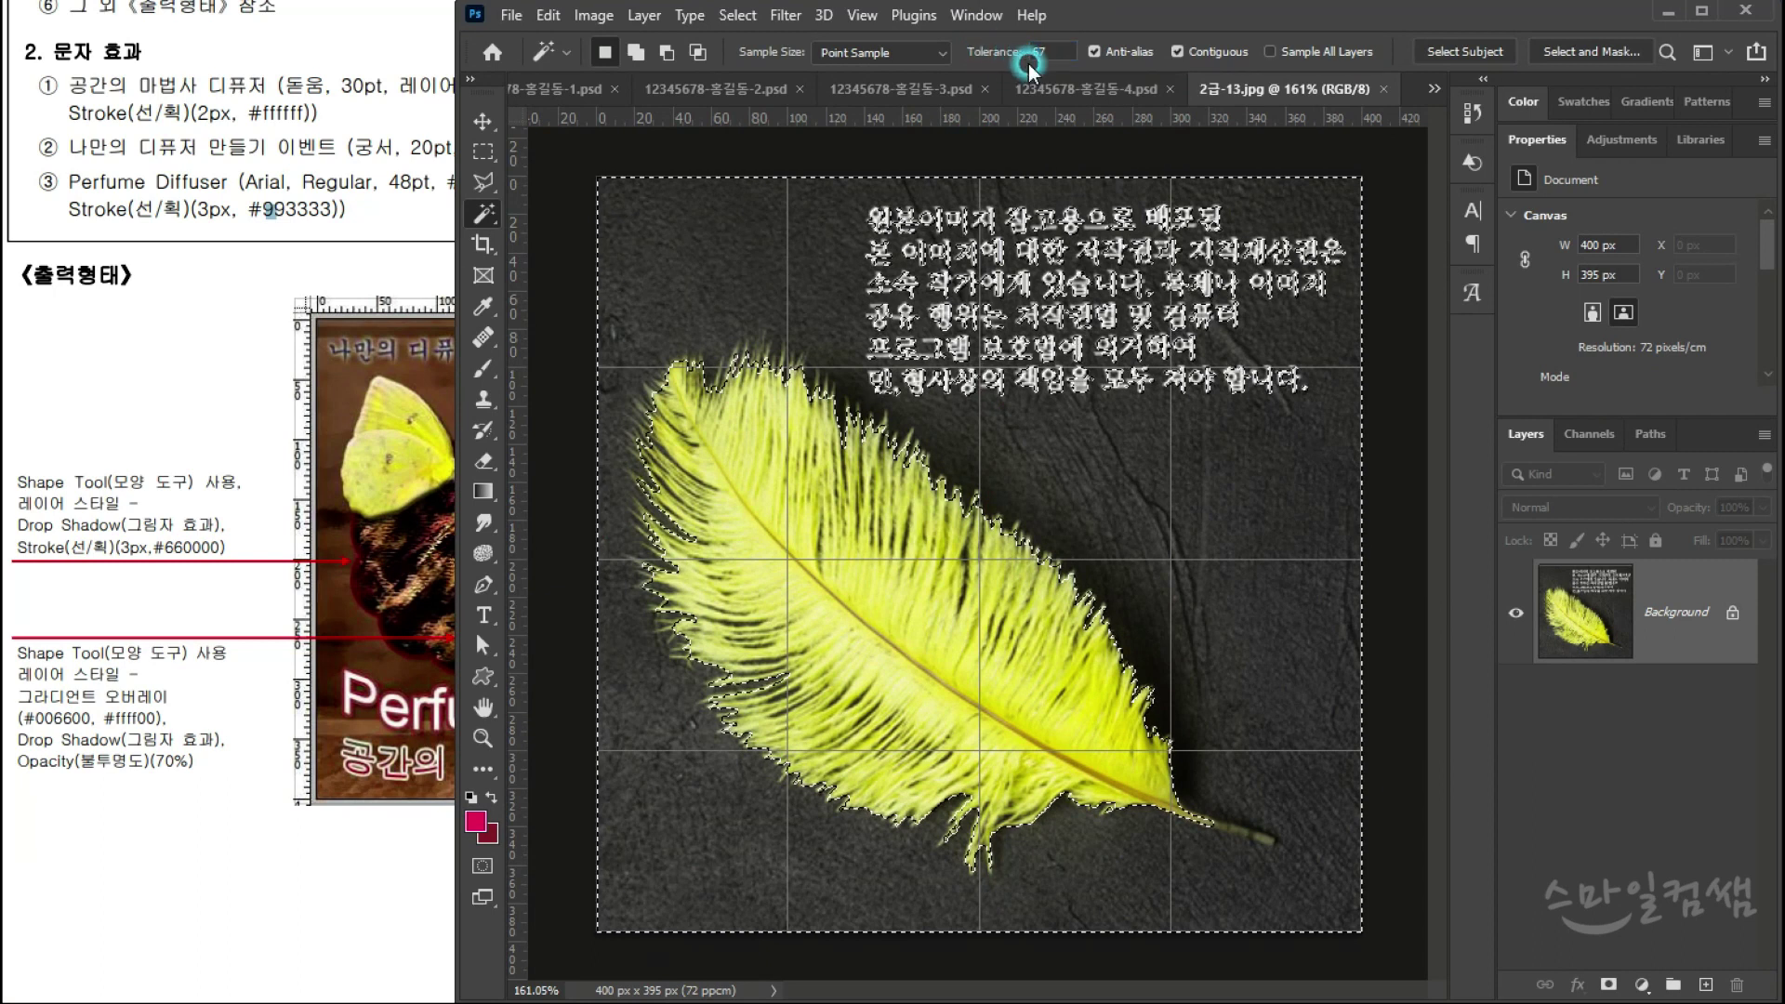
left_click(1078, 483)
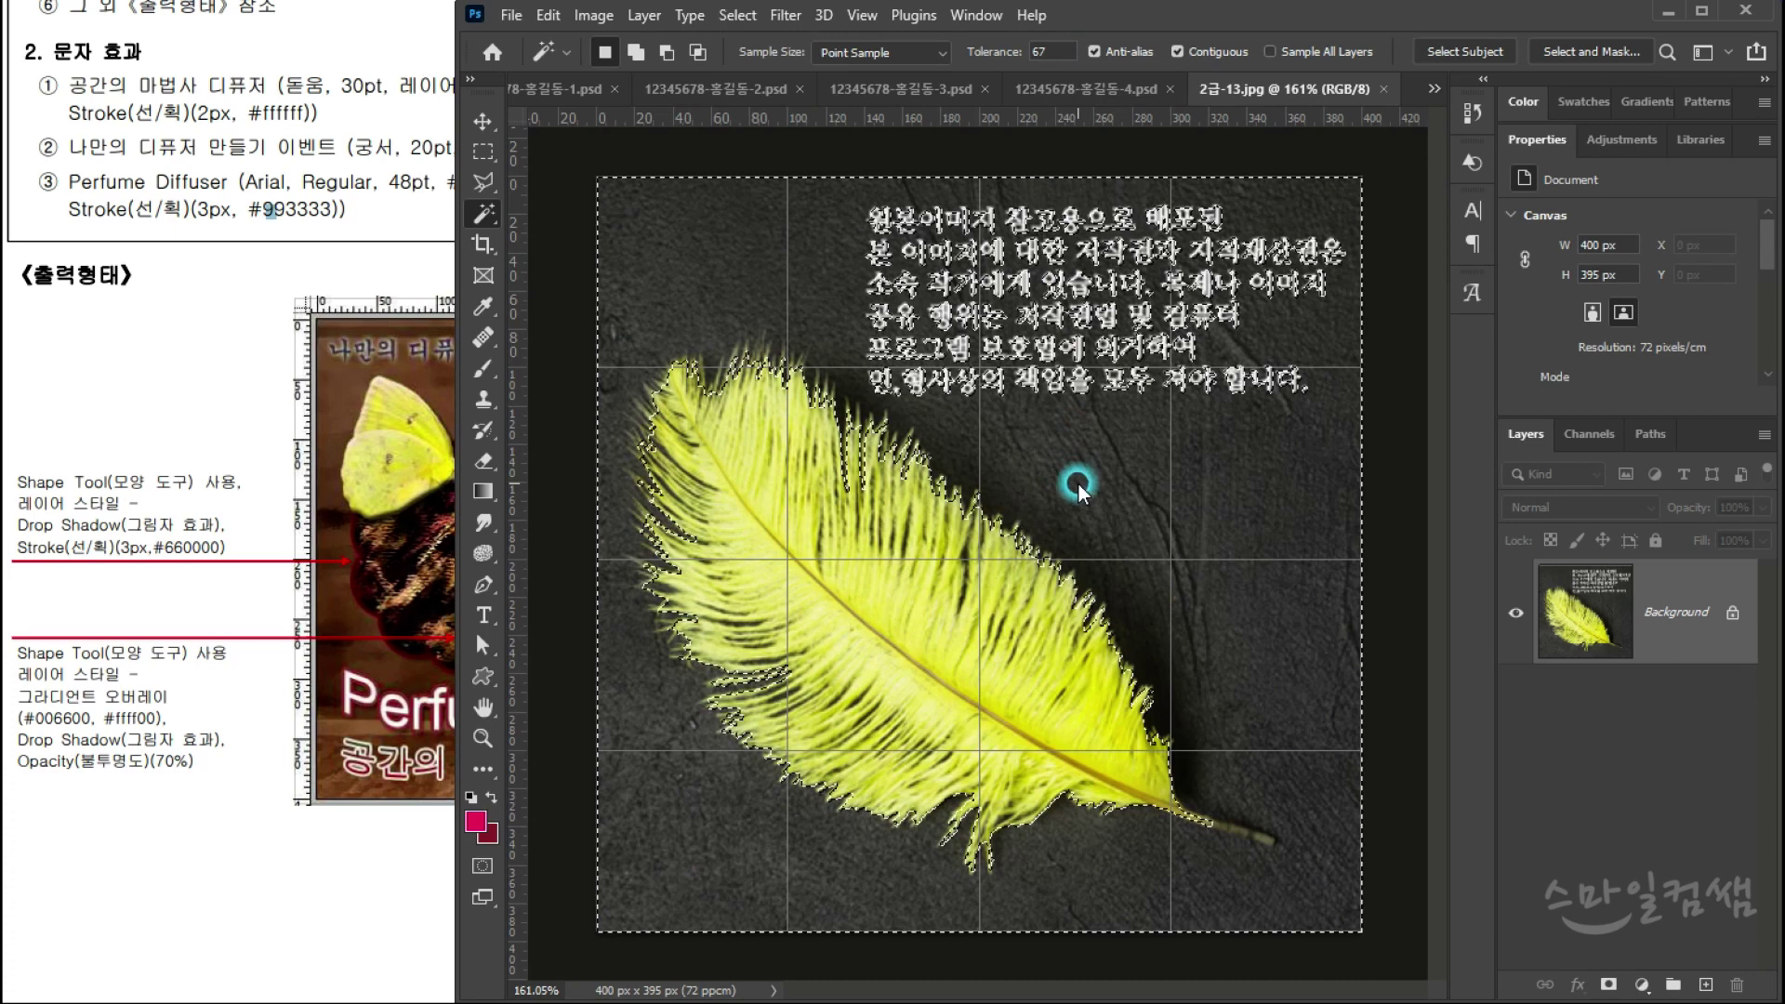
scroll(824, 435, "up", 5)
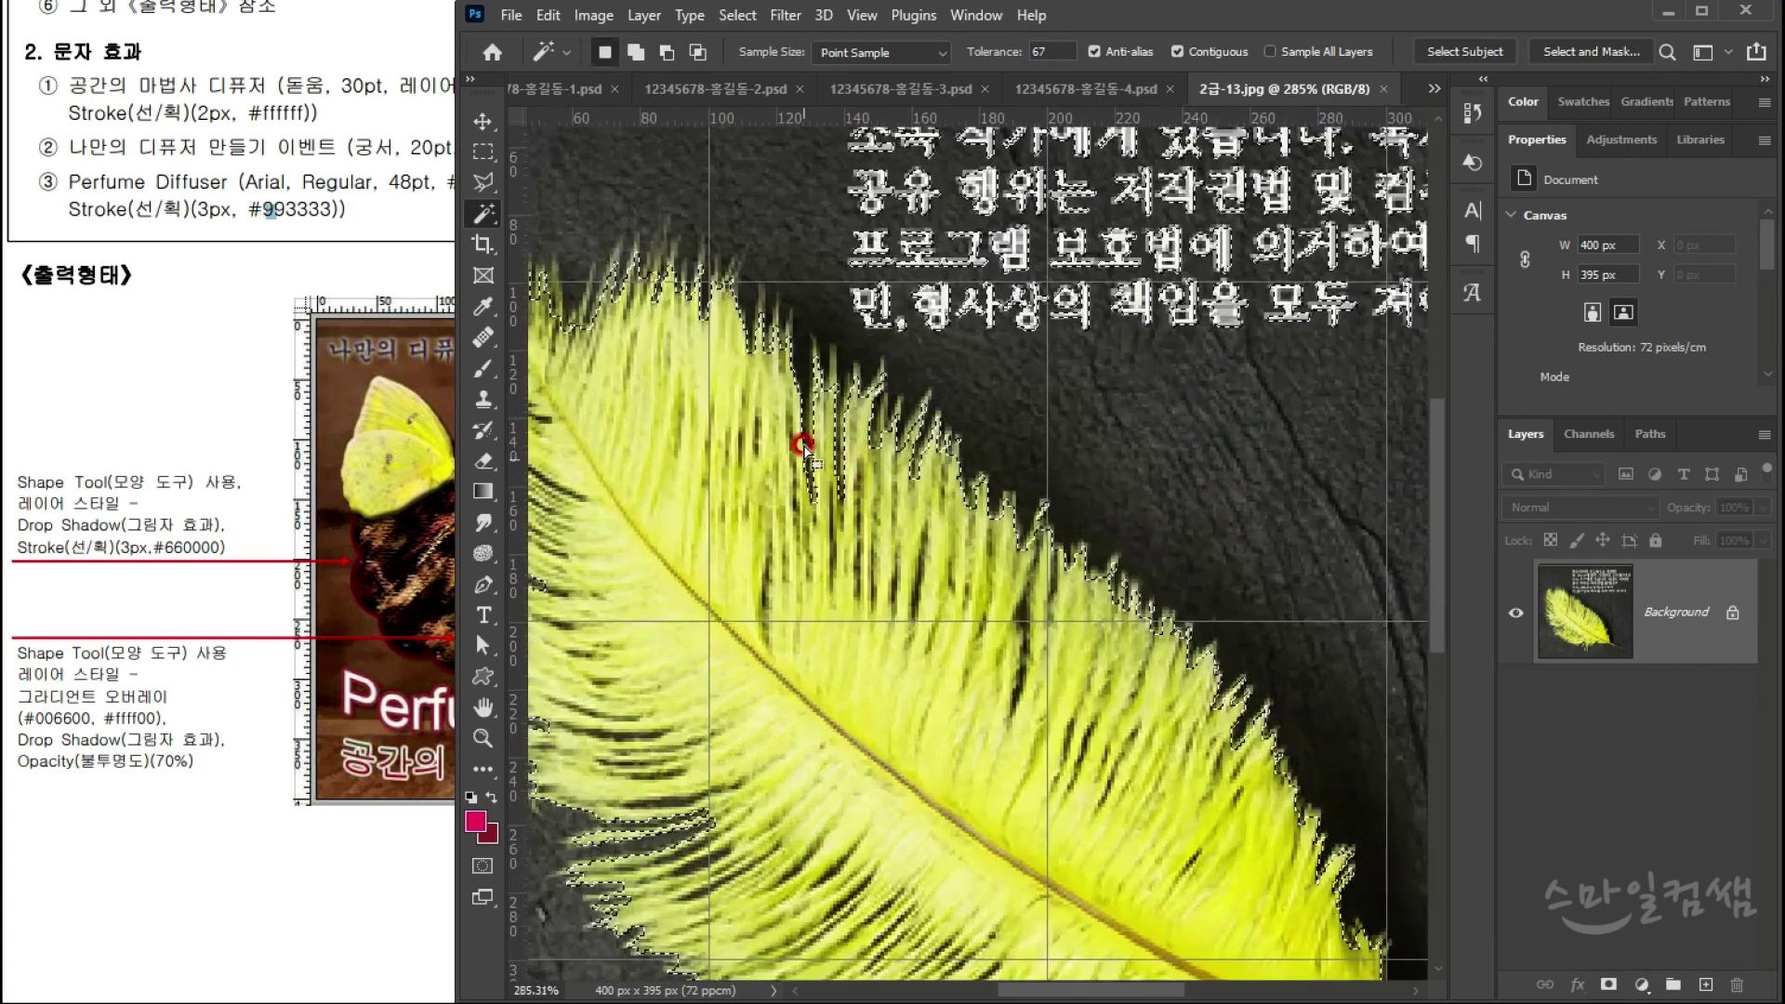
mouse_move(999, 52)
left_mouse_down()
mouse_move(1053, 101)
mouse_move(1004, 56)
left_mouse_up()
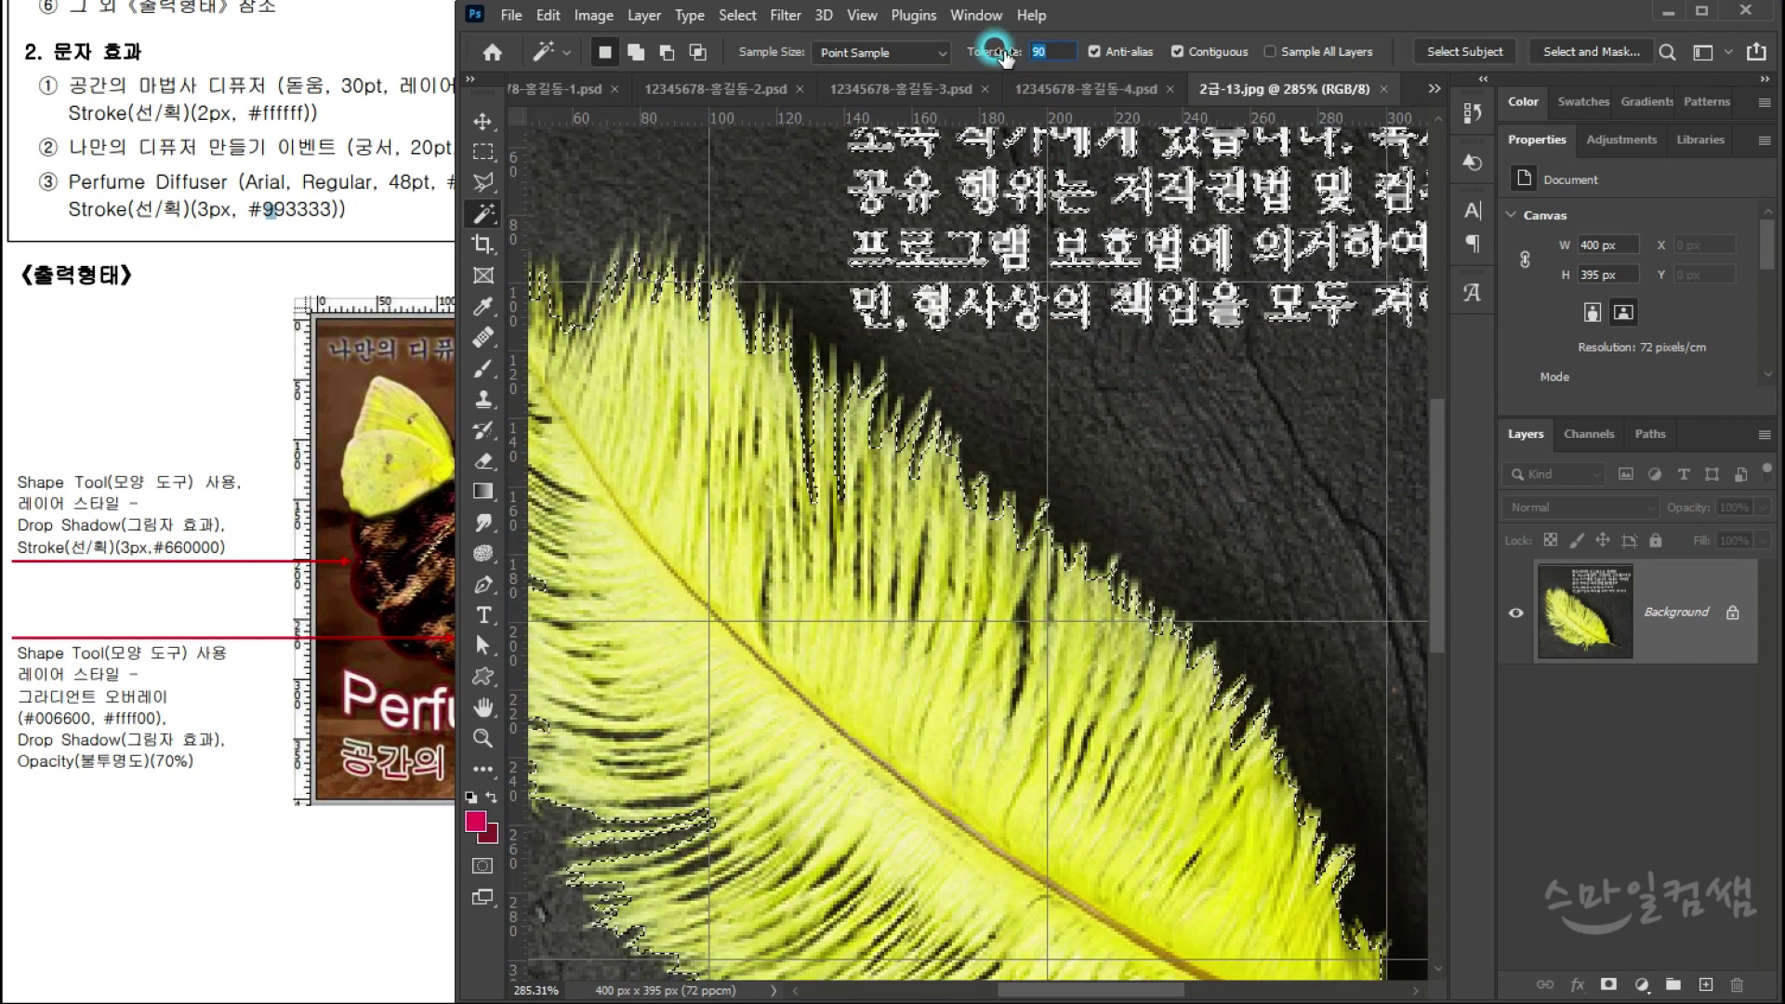
left_click(1167, 493)
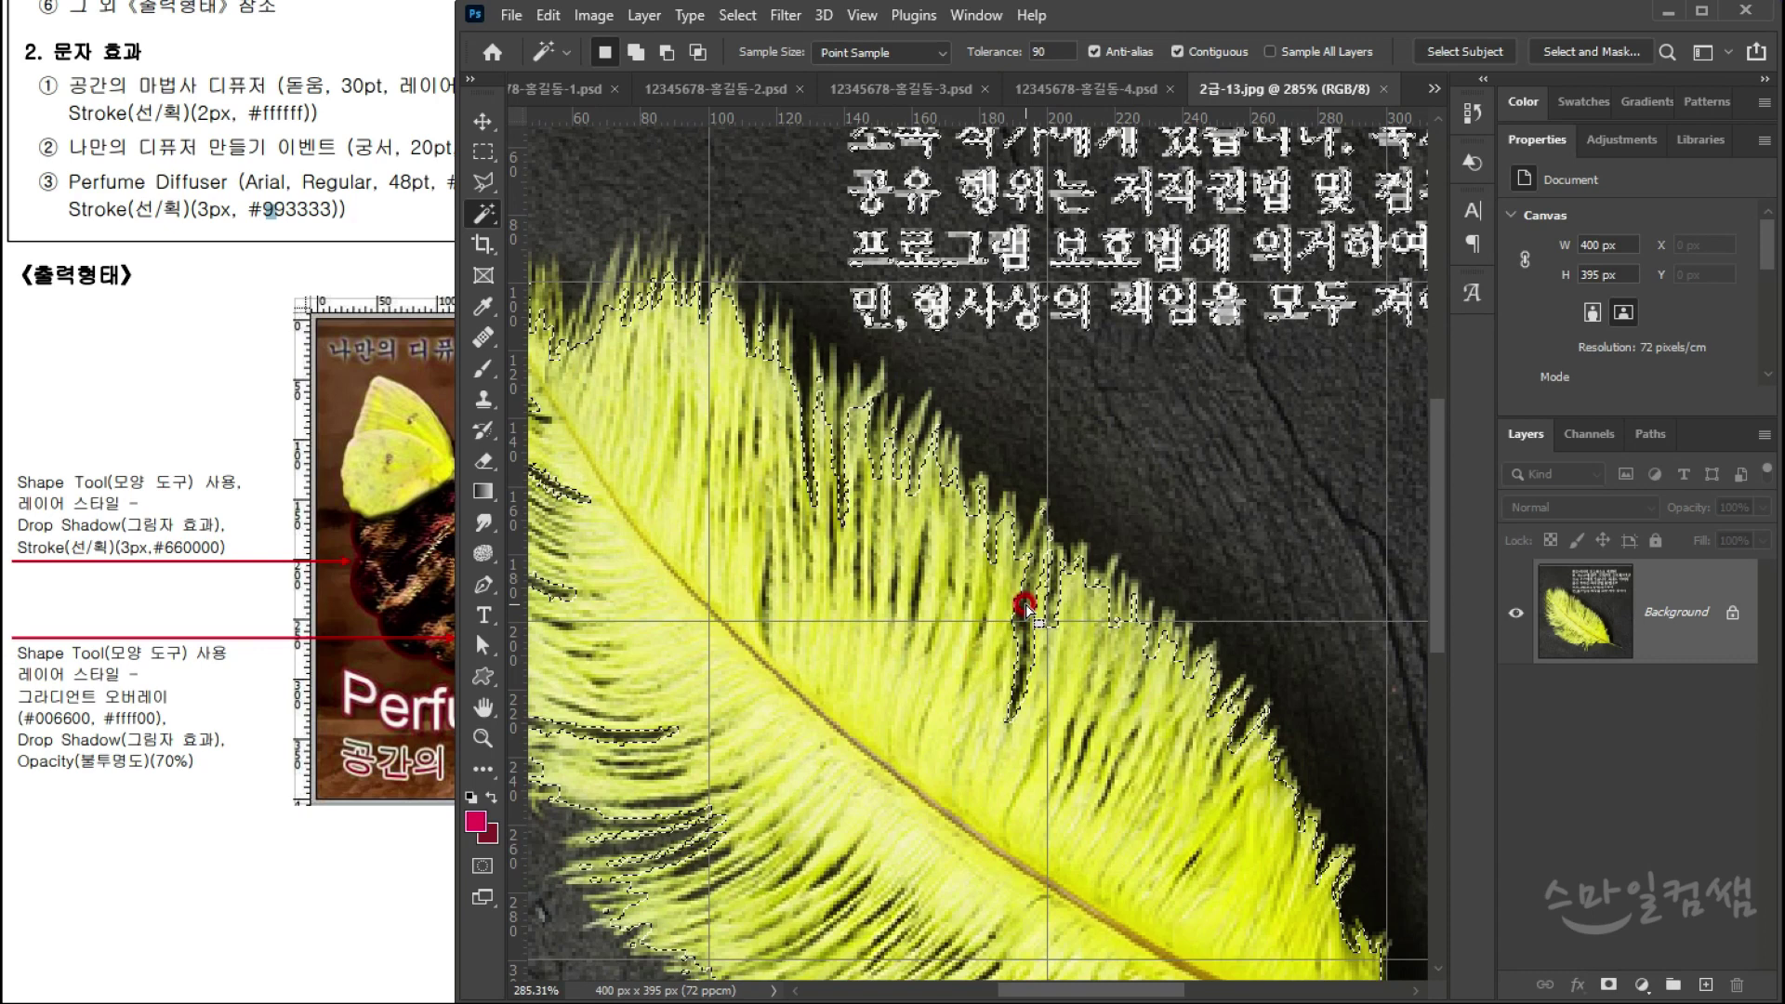
Step: Check the reference feather, reset the Magic Wand tolerance to 32, and reselect the background, including the shadow beside the feather's stem
scroll(1025, 604, "down", 3)
left_click(351, 595)
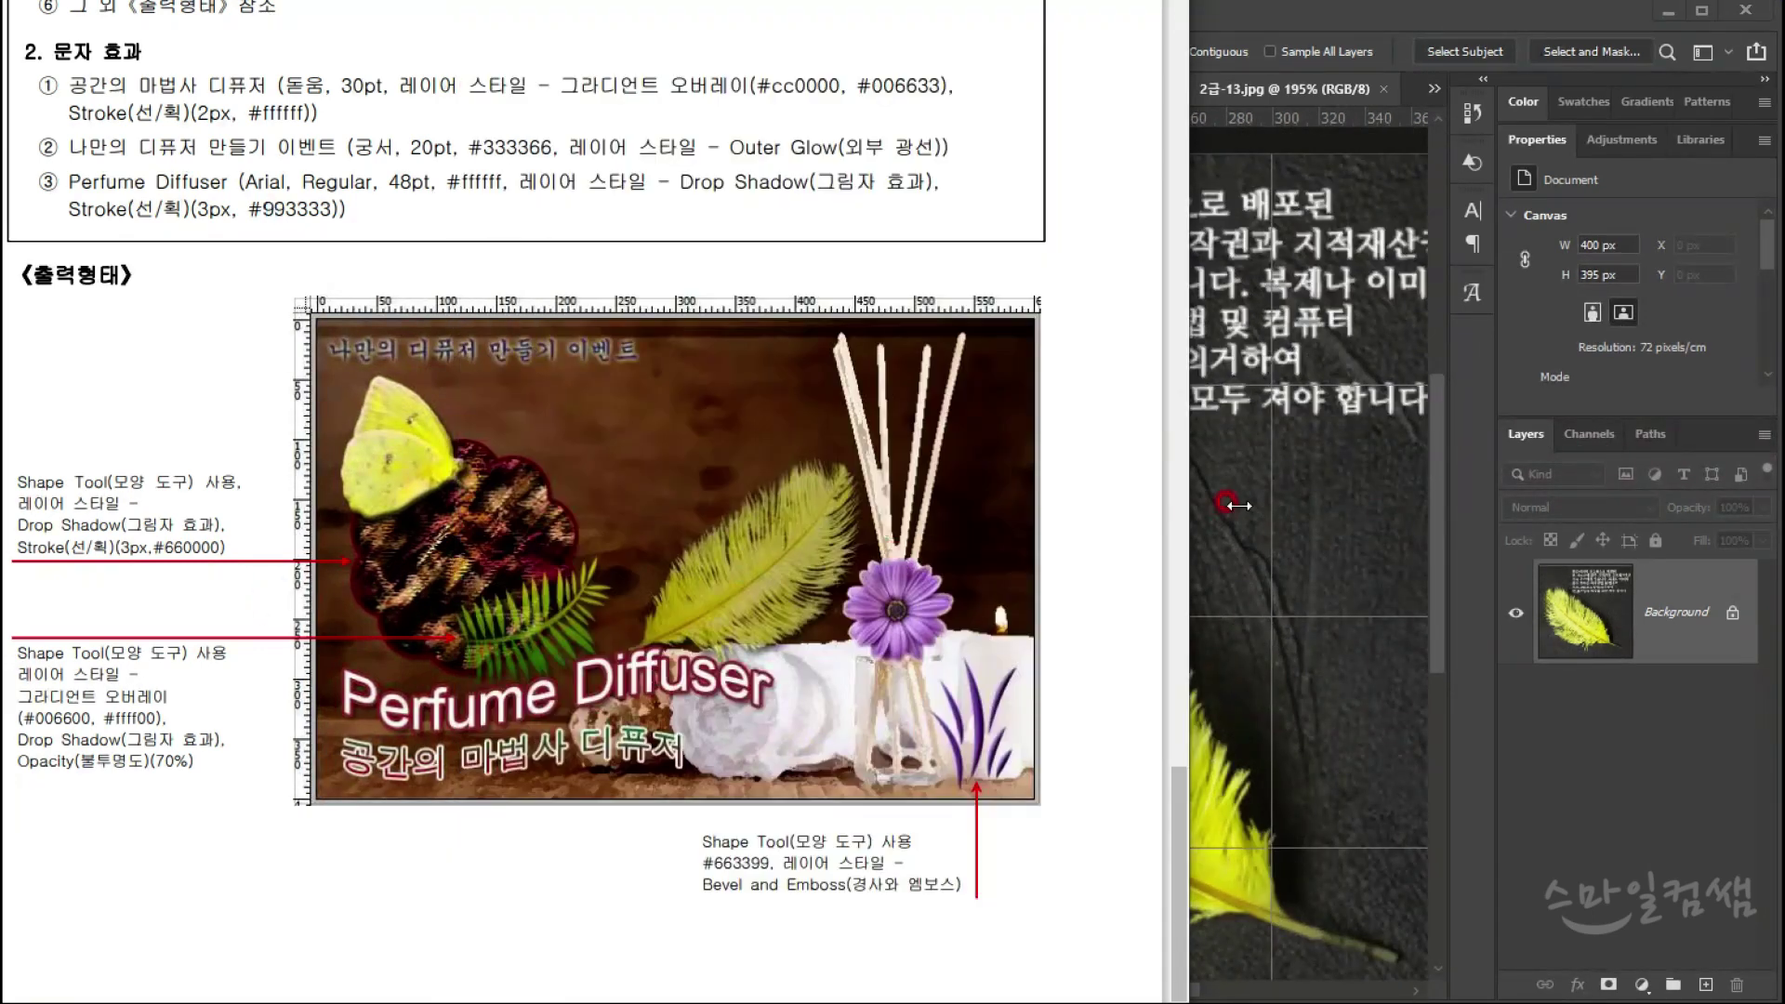
left_click(1229, 505)
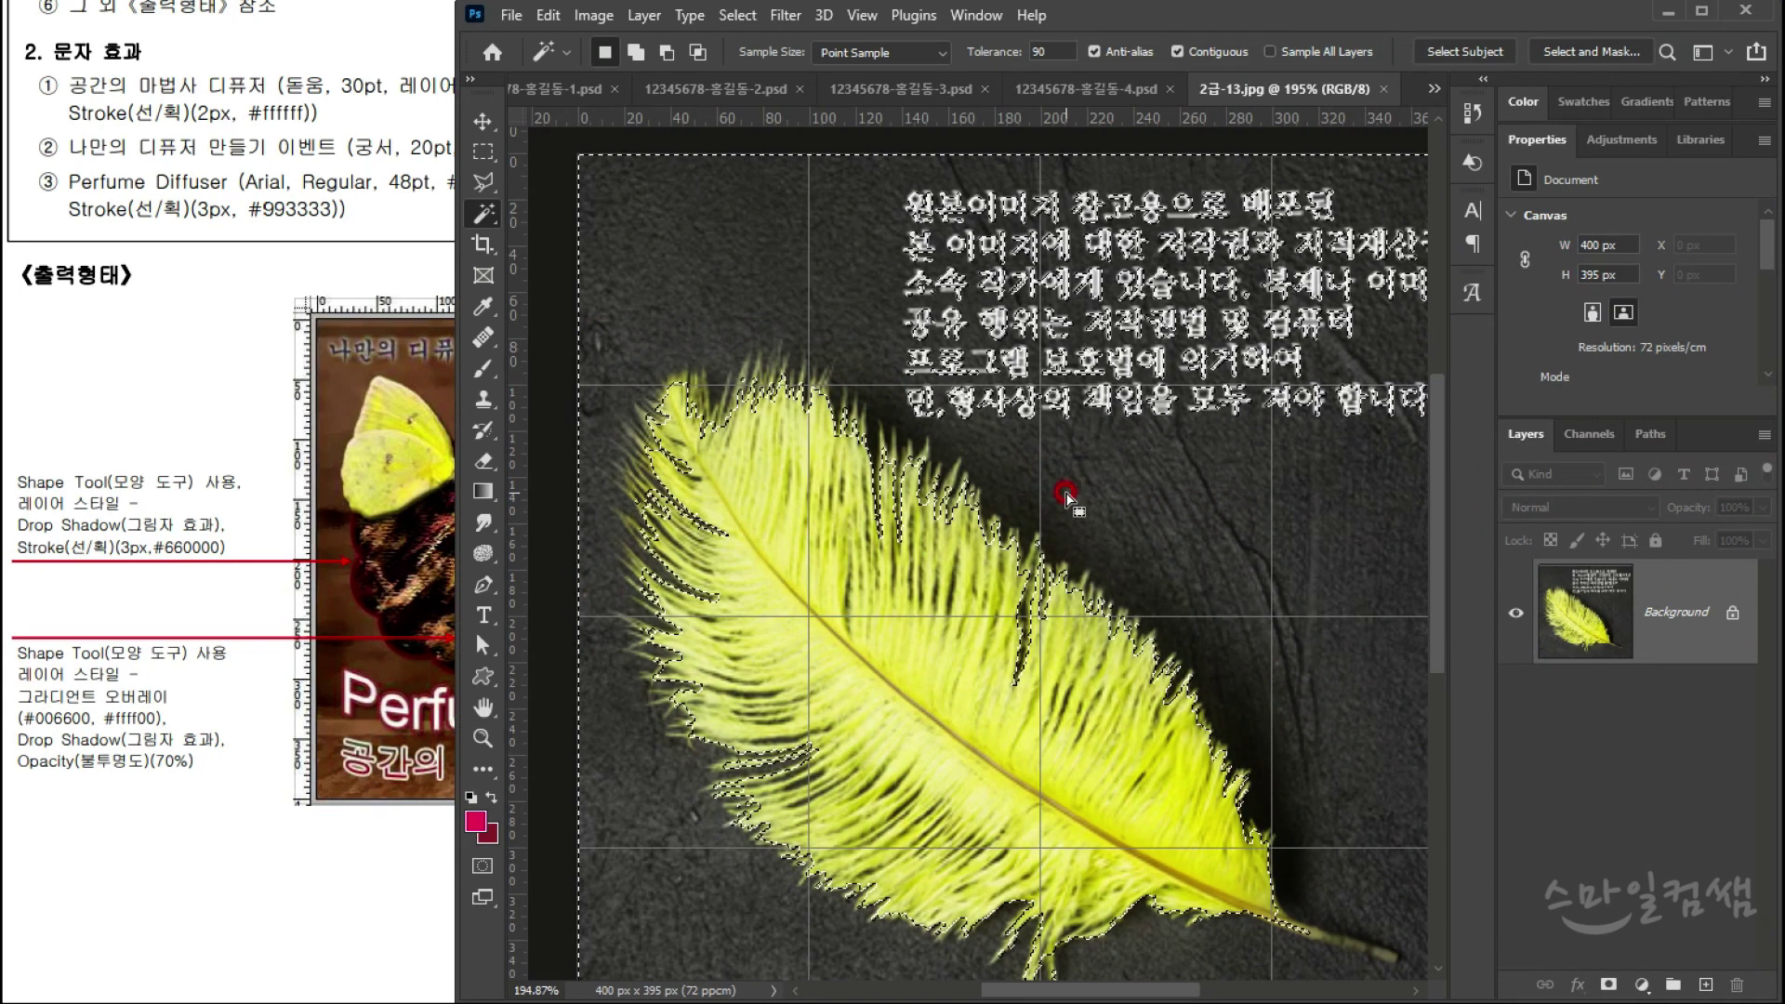
left_click_drag(999, 51, 976, 51)
left_click(1220, 518)
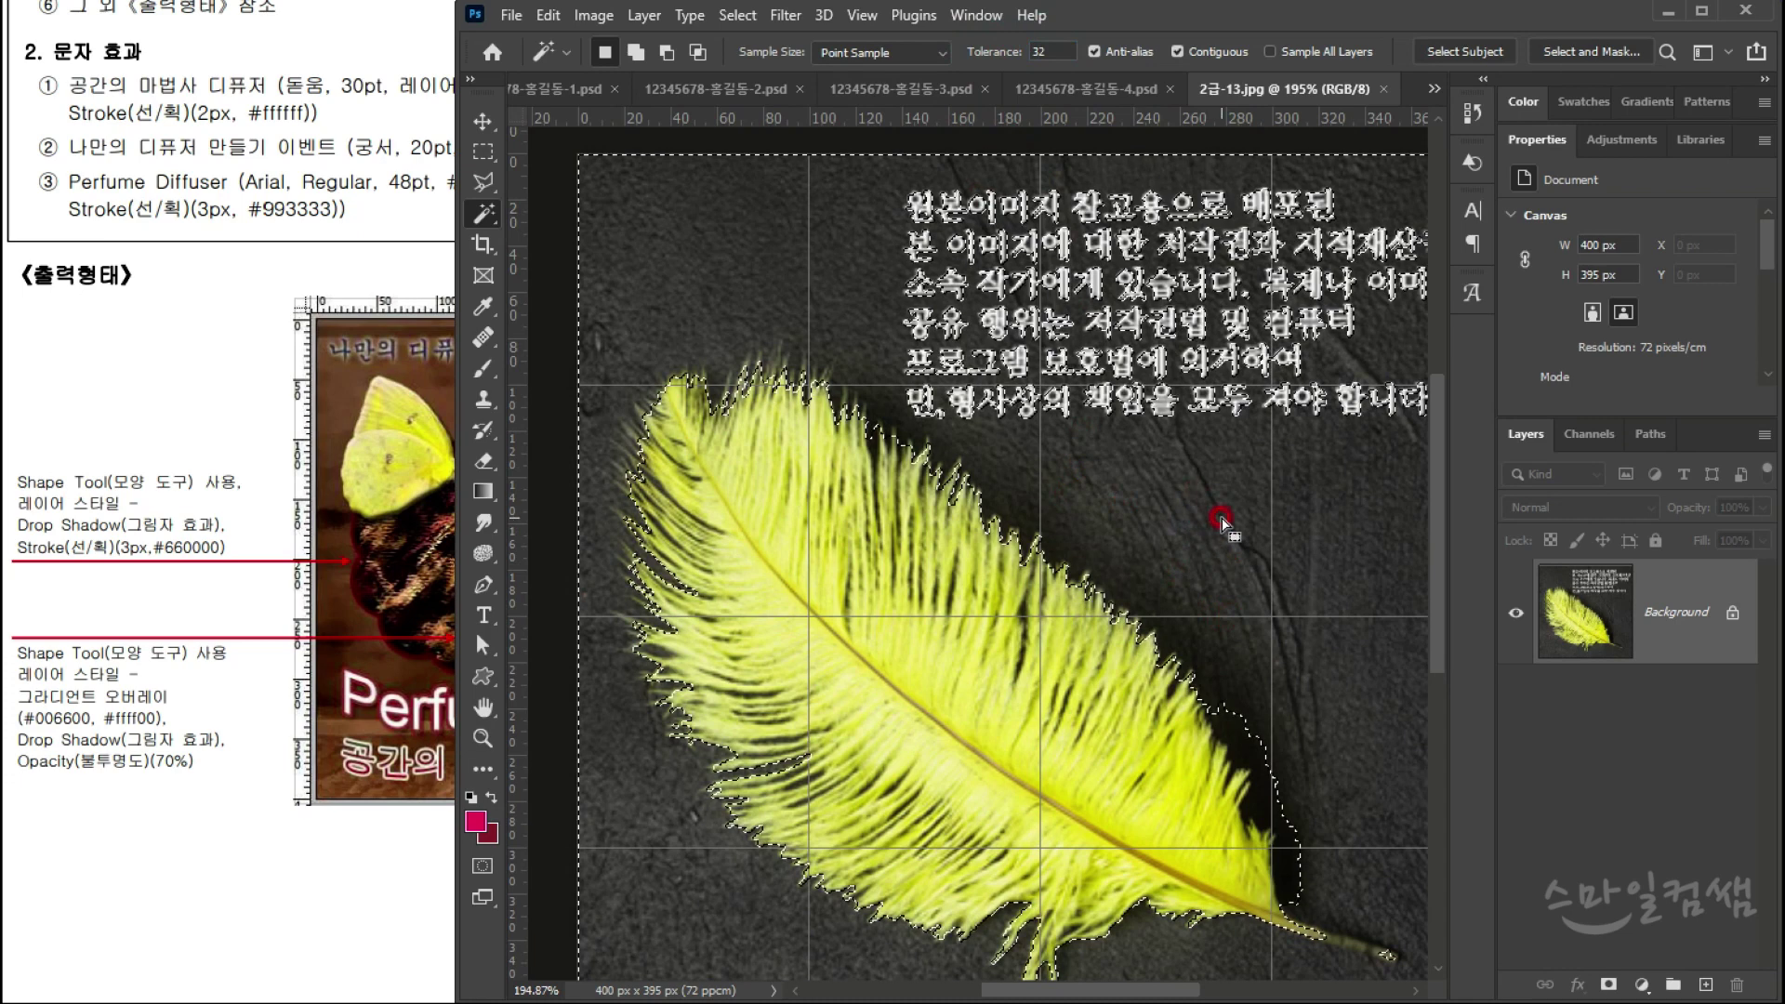
left_click(1270, 825)
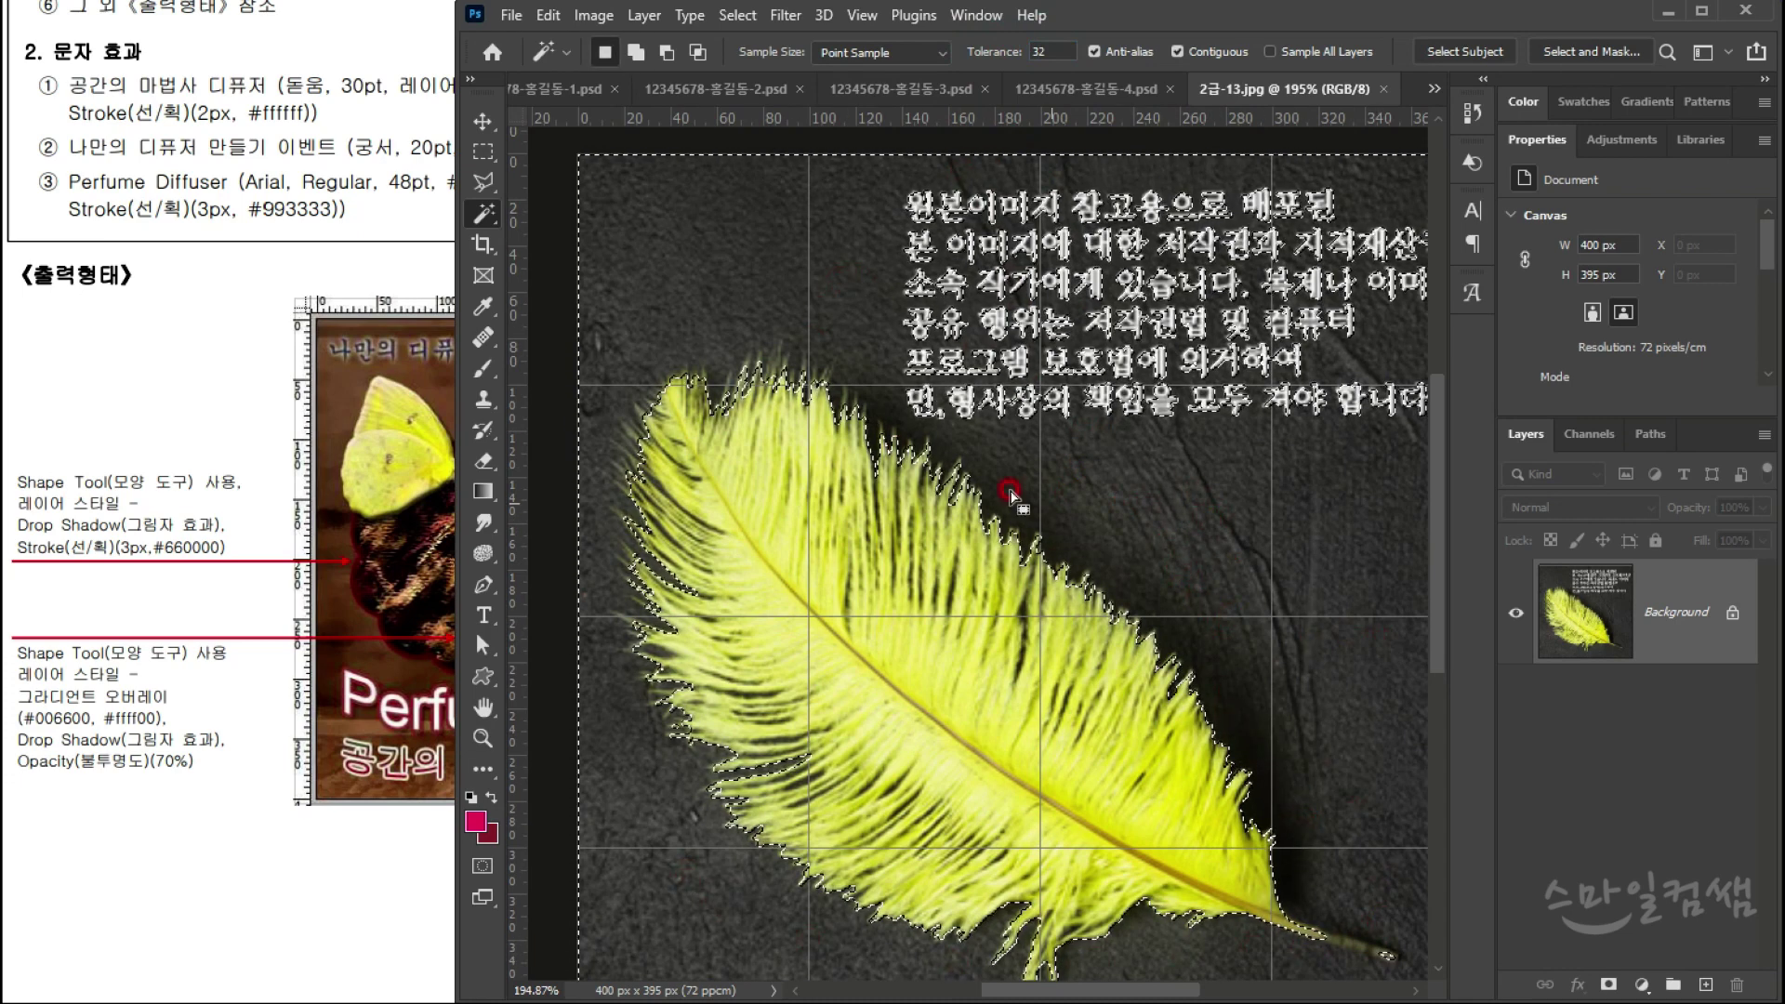
key("alt+Tab")
key("alt+Tab")
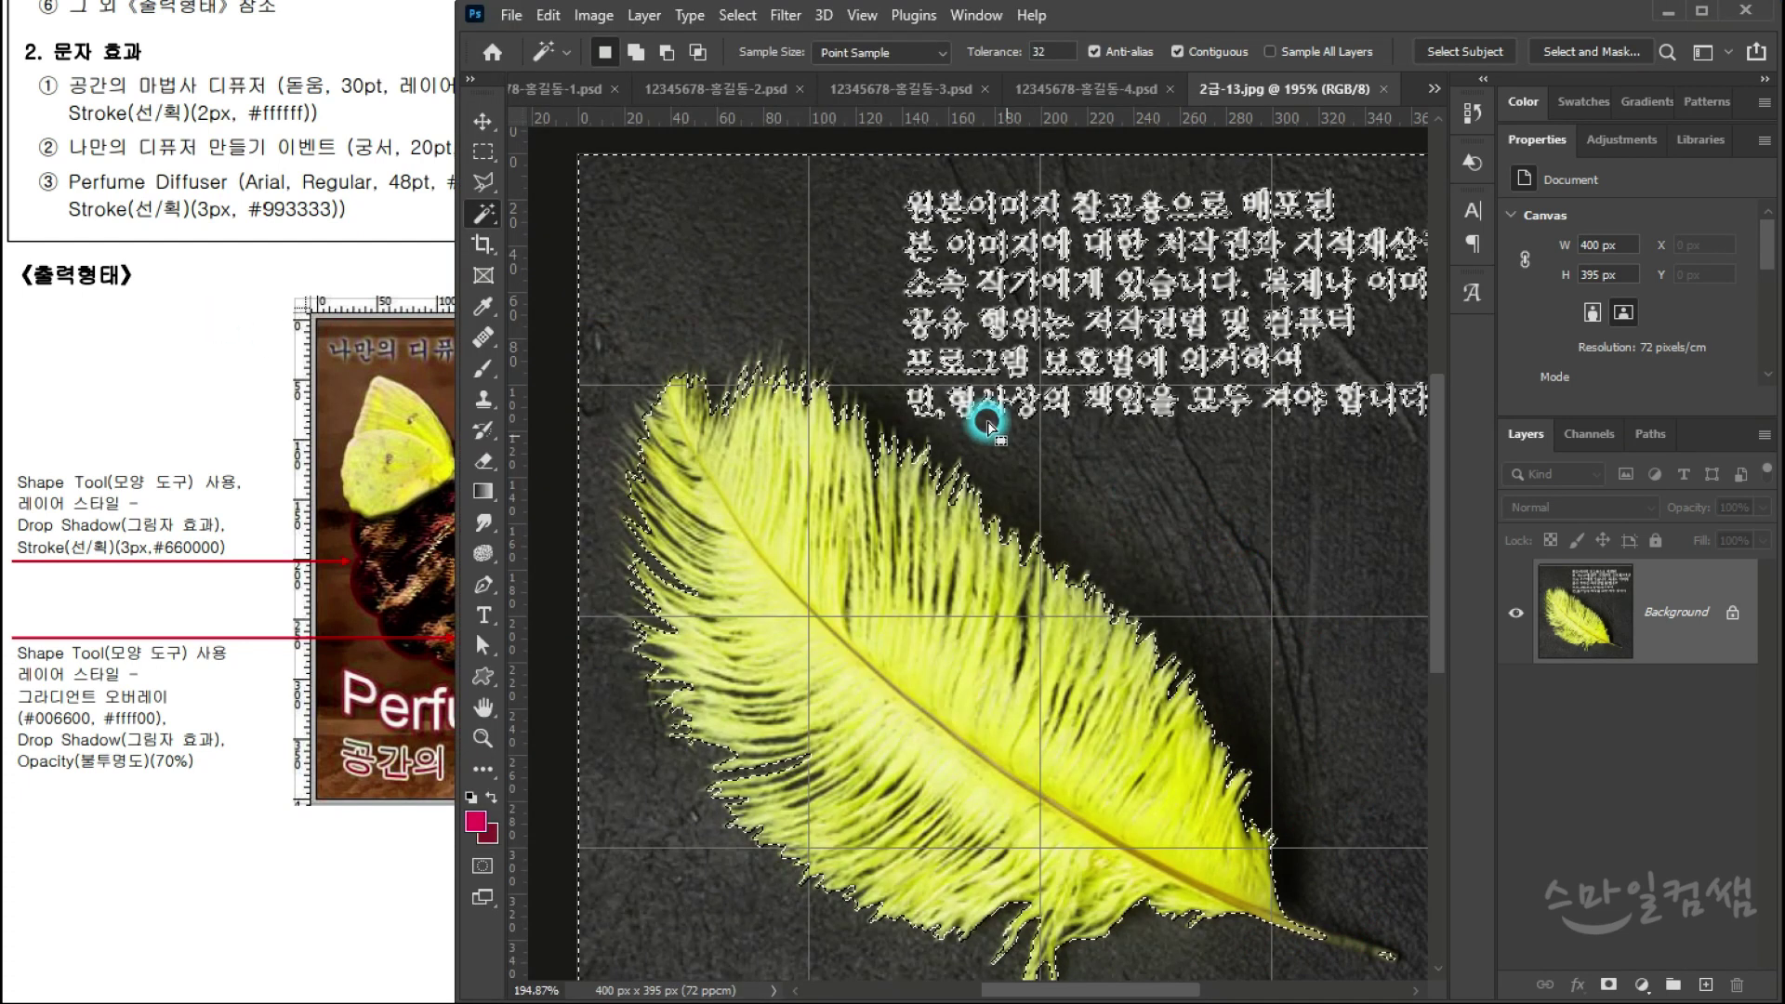
Step: Extend the background selection to similar colours across the image, and invert it so the feather is selected
left_click(738, 15)
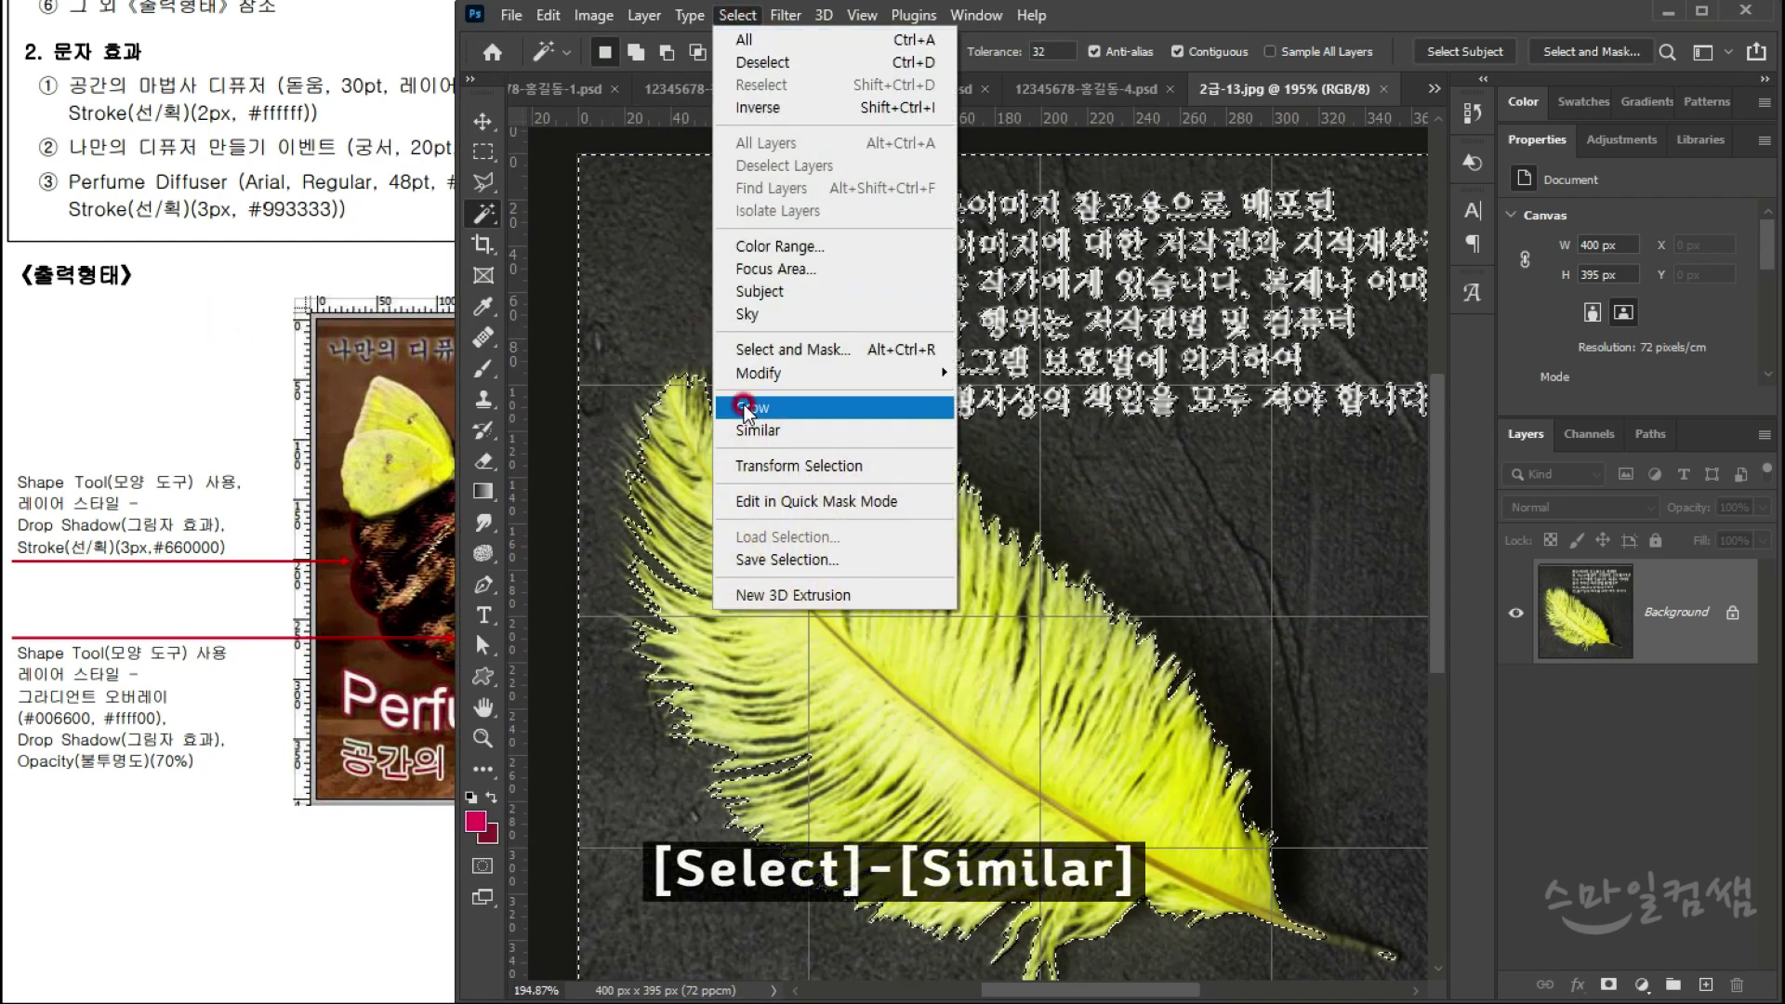
left_click(783, 430)
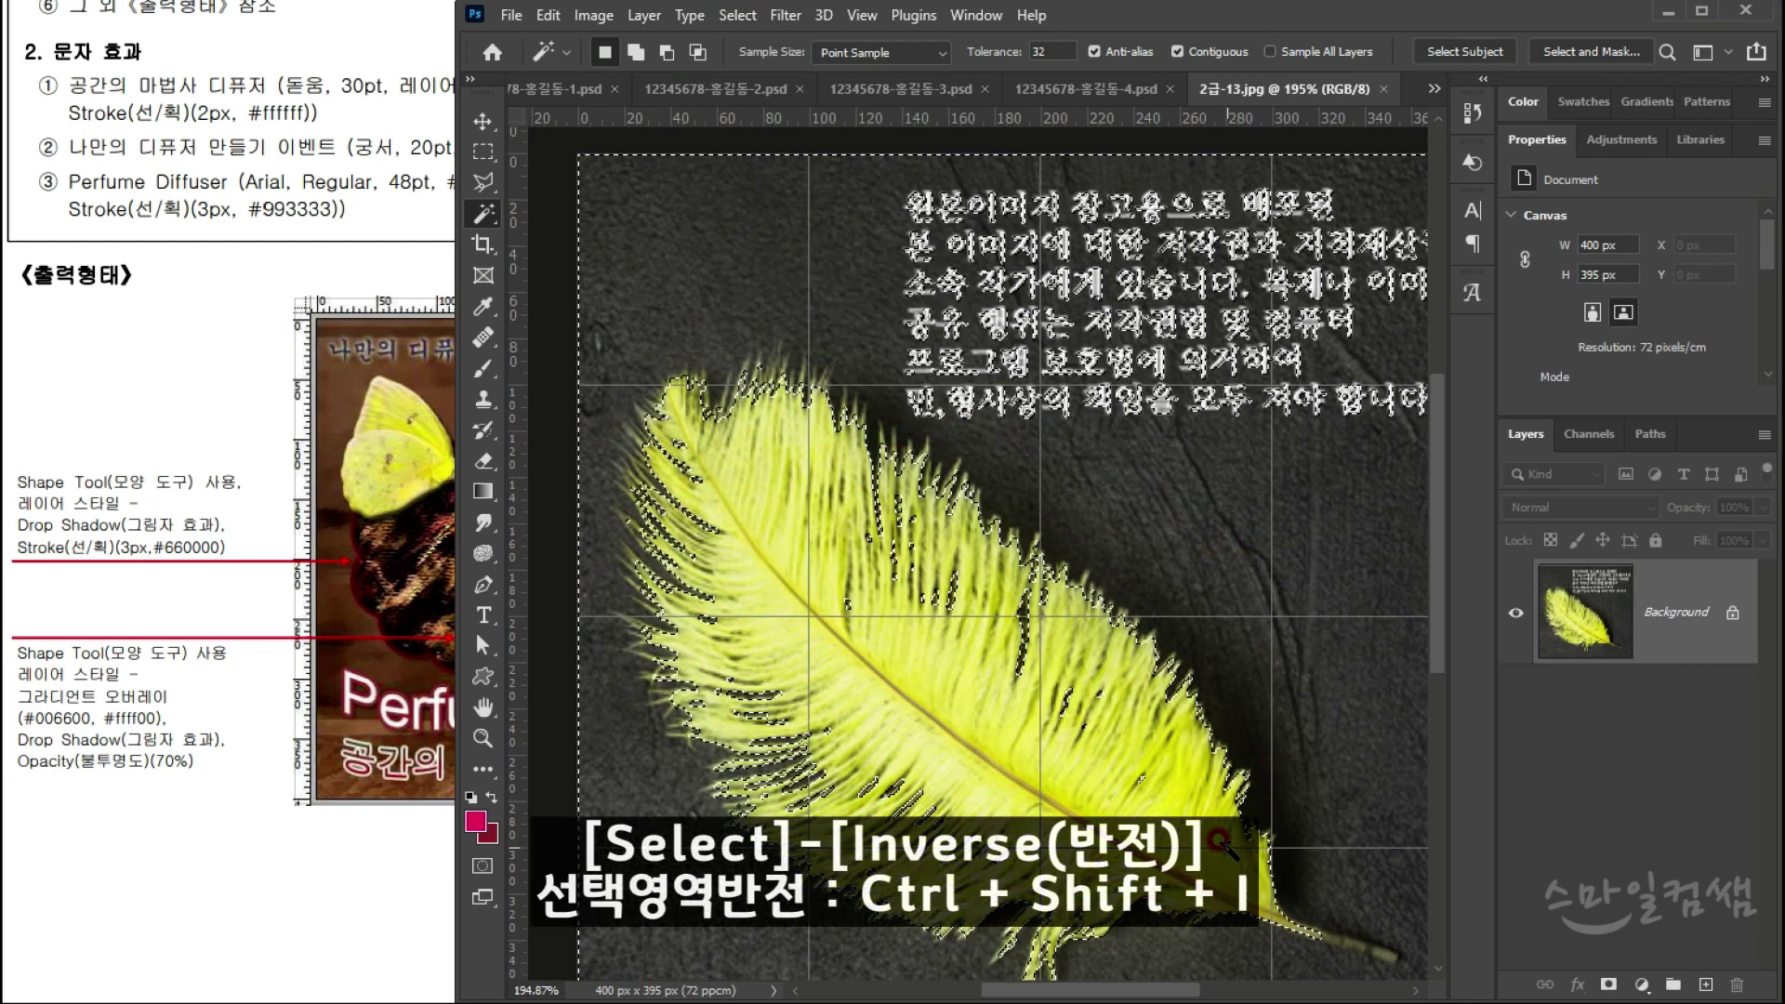
left_click(738, 16)
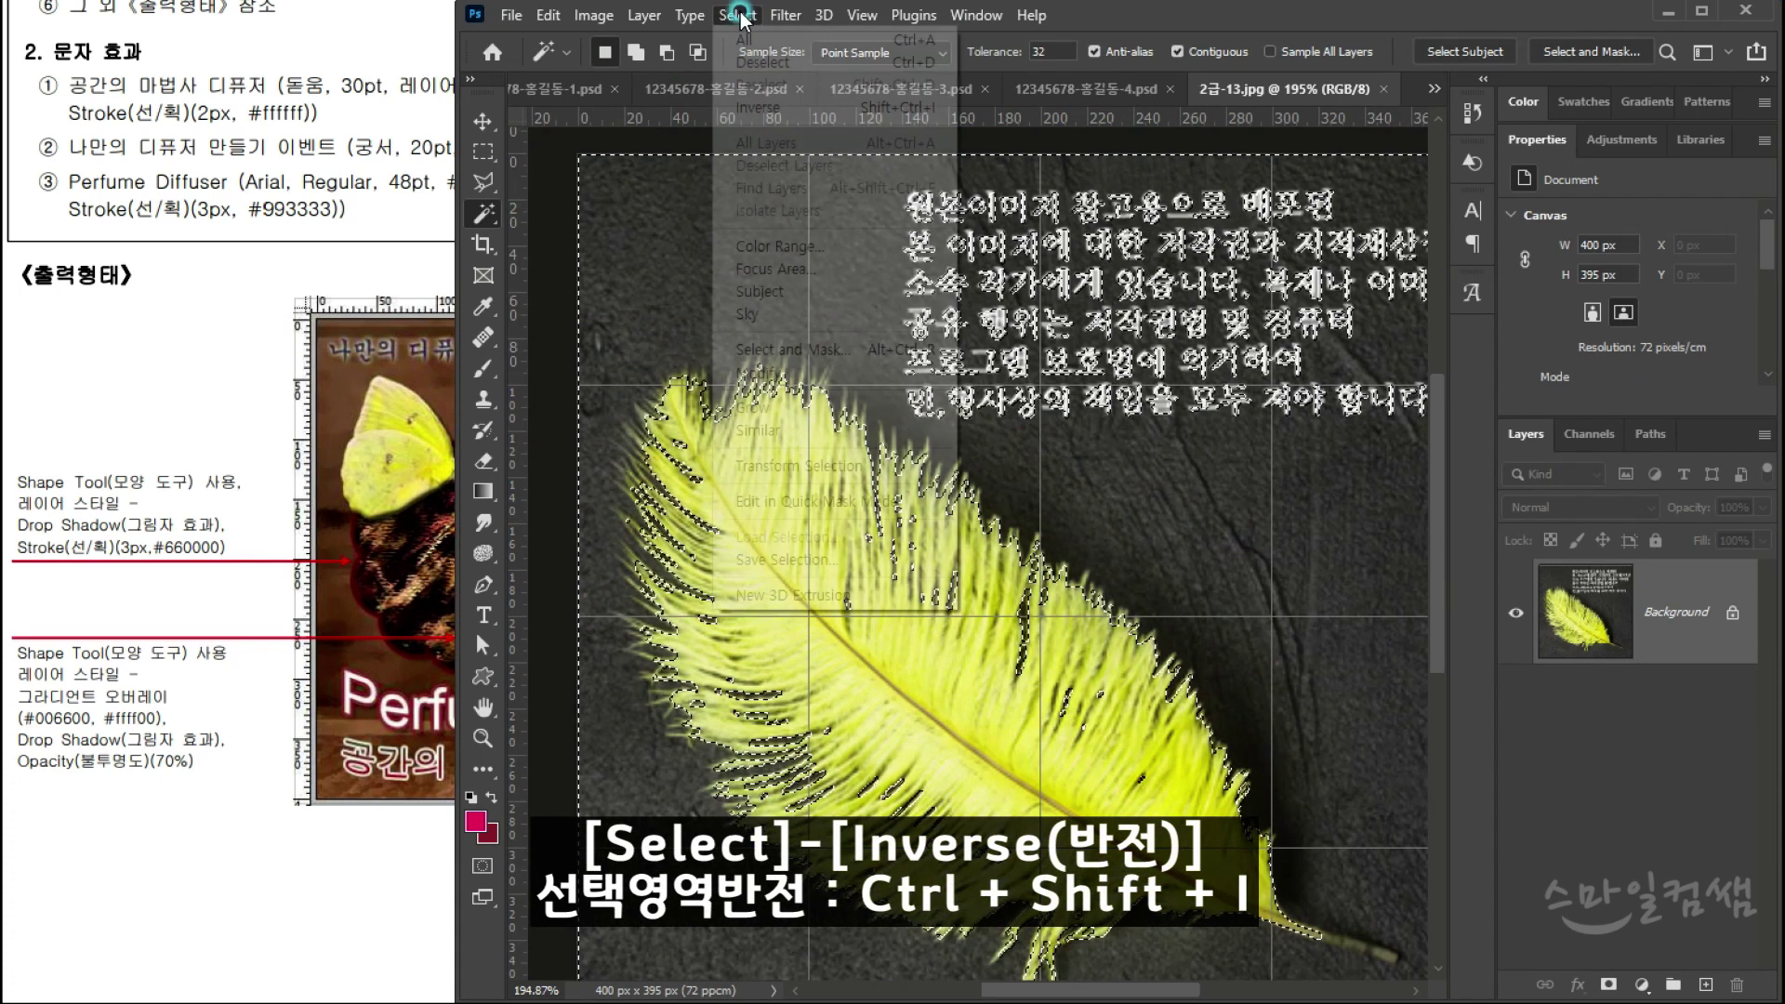
left_click(758, 108)
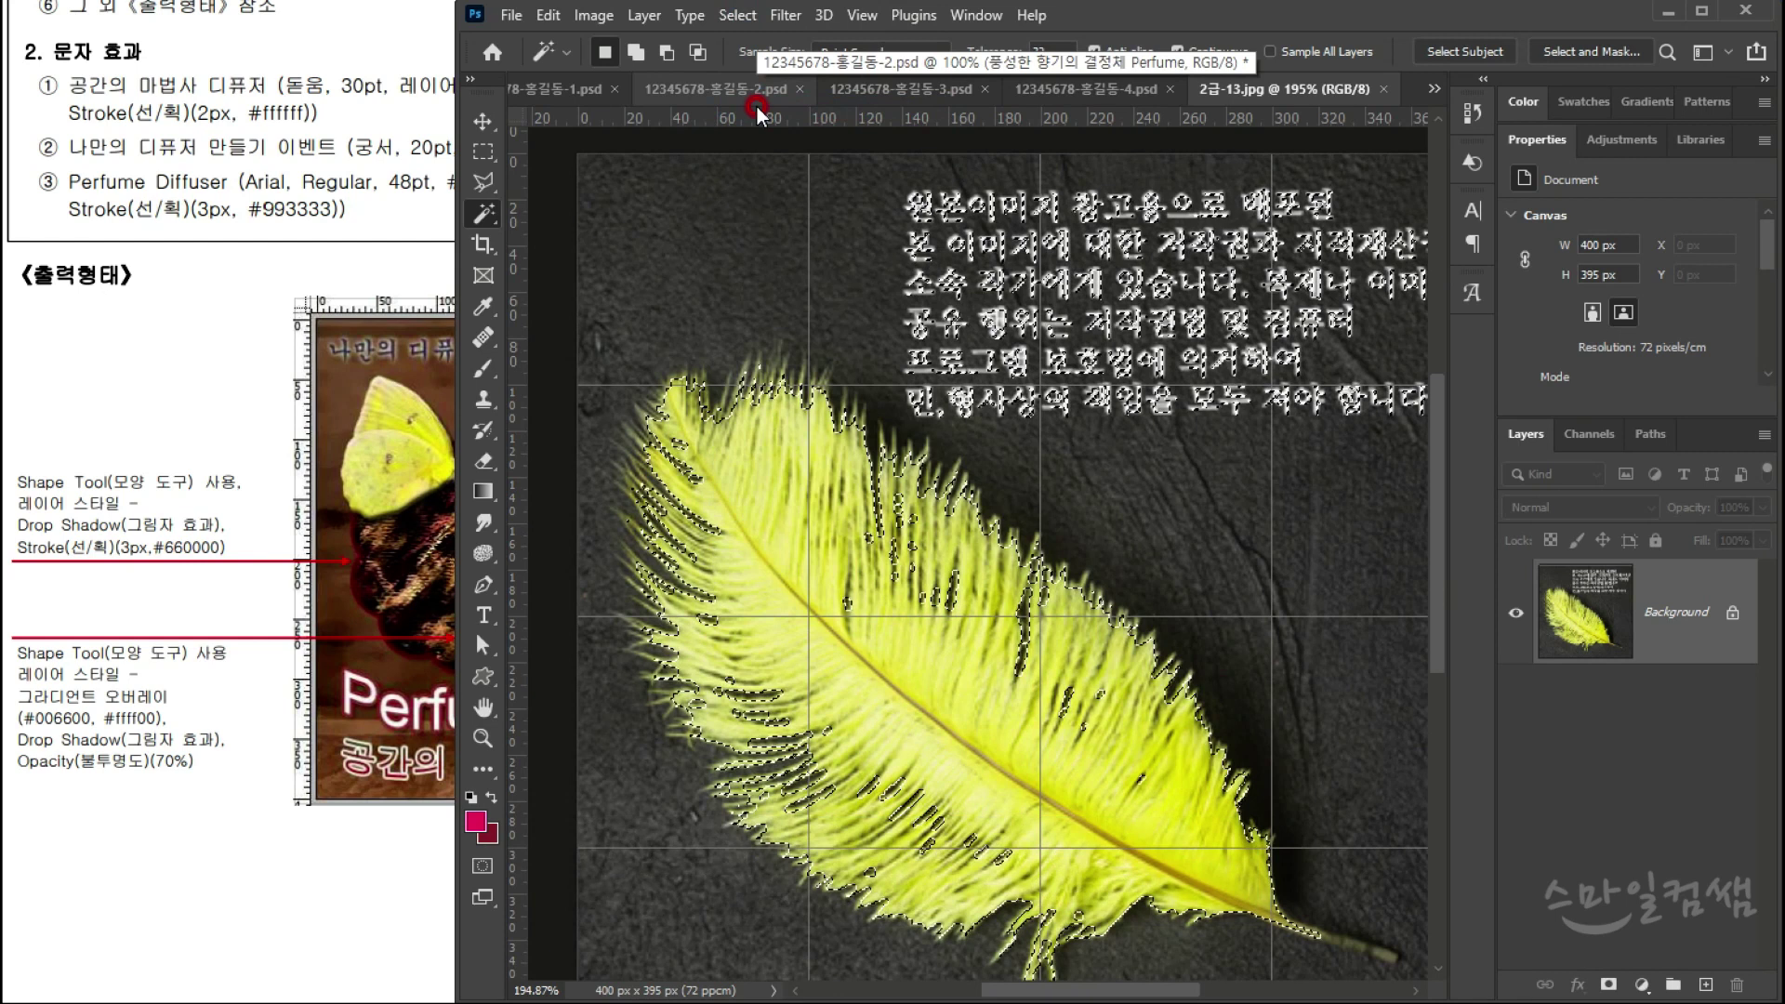
Step: Copy the selected feather into the Perfume Diffuser poster document and make its layer active
left_click_drag(930, 139, 1095, 621)
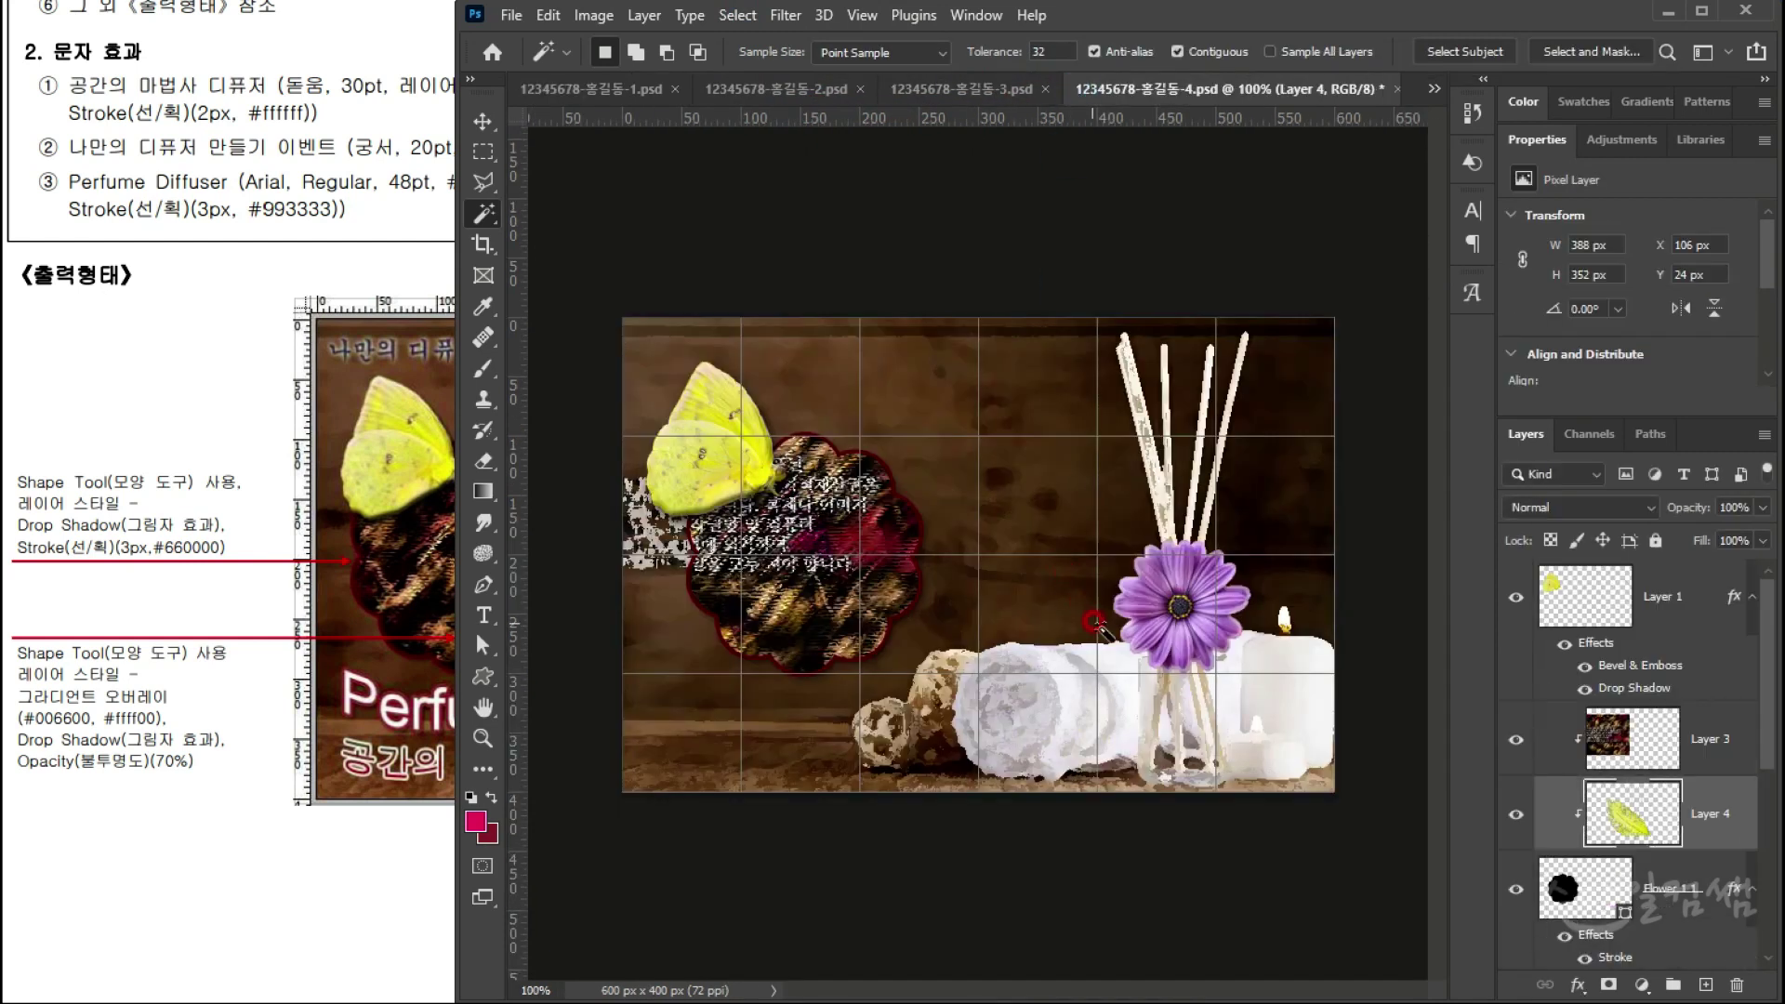
left_click(1687, 903)
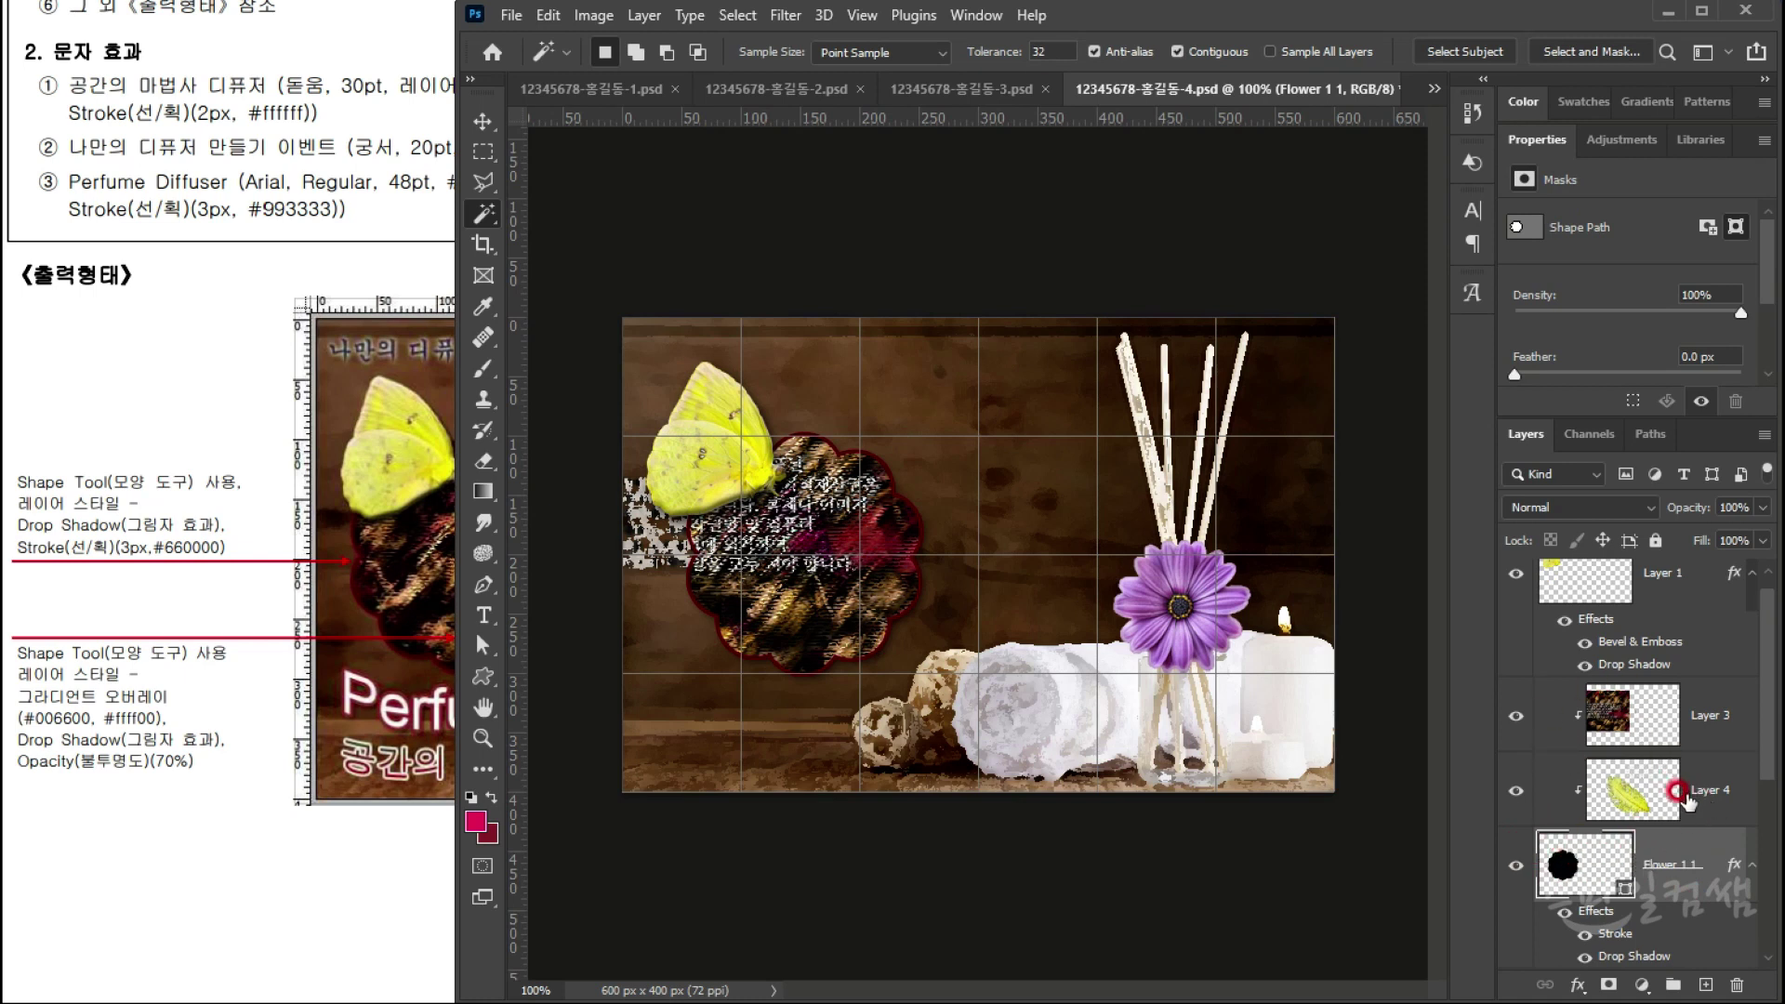
left_click(1687, 776)
left_click(1678, 874)
left_click(1703, 794)
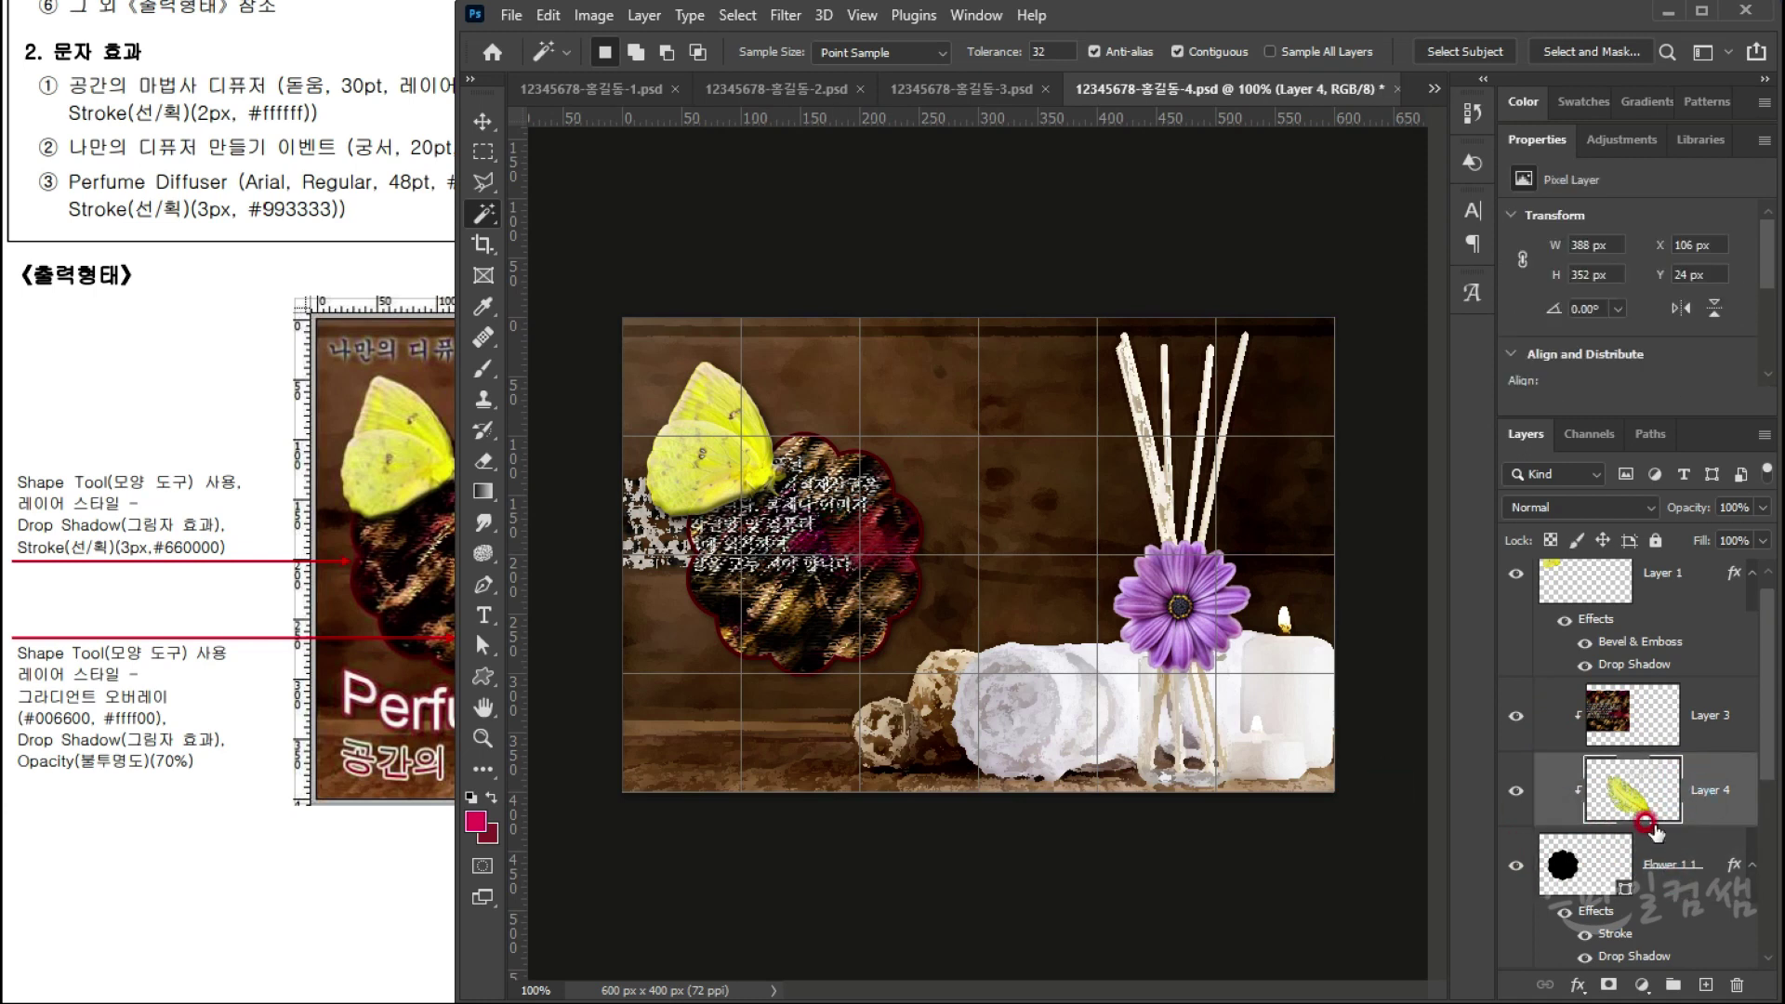
left_click(482, 121)
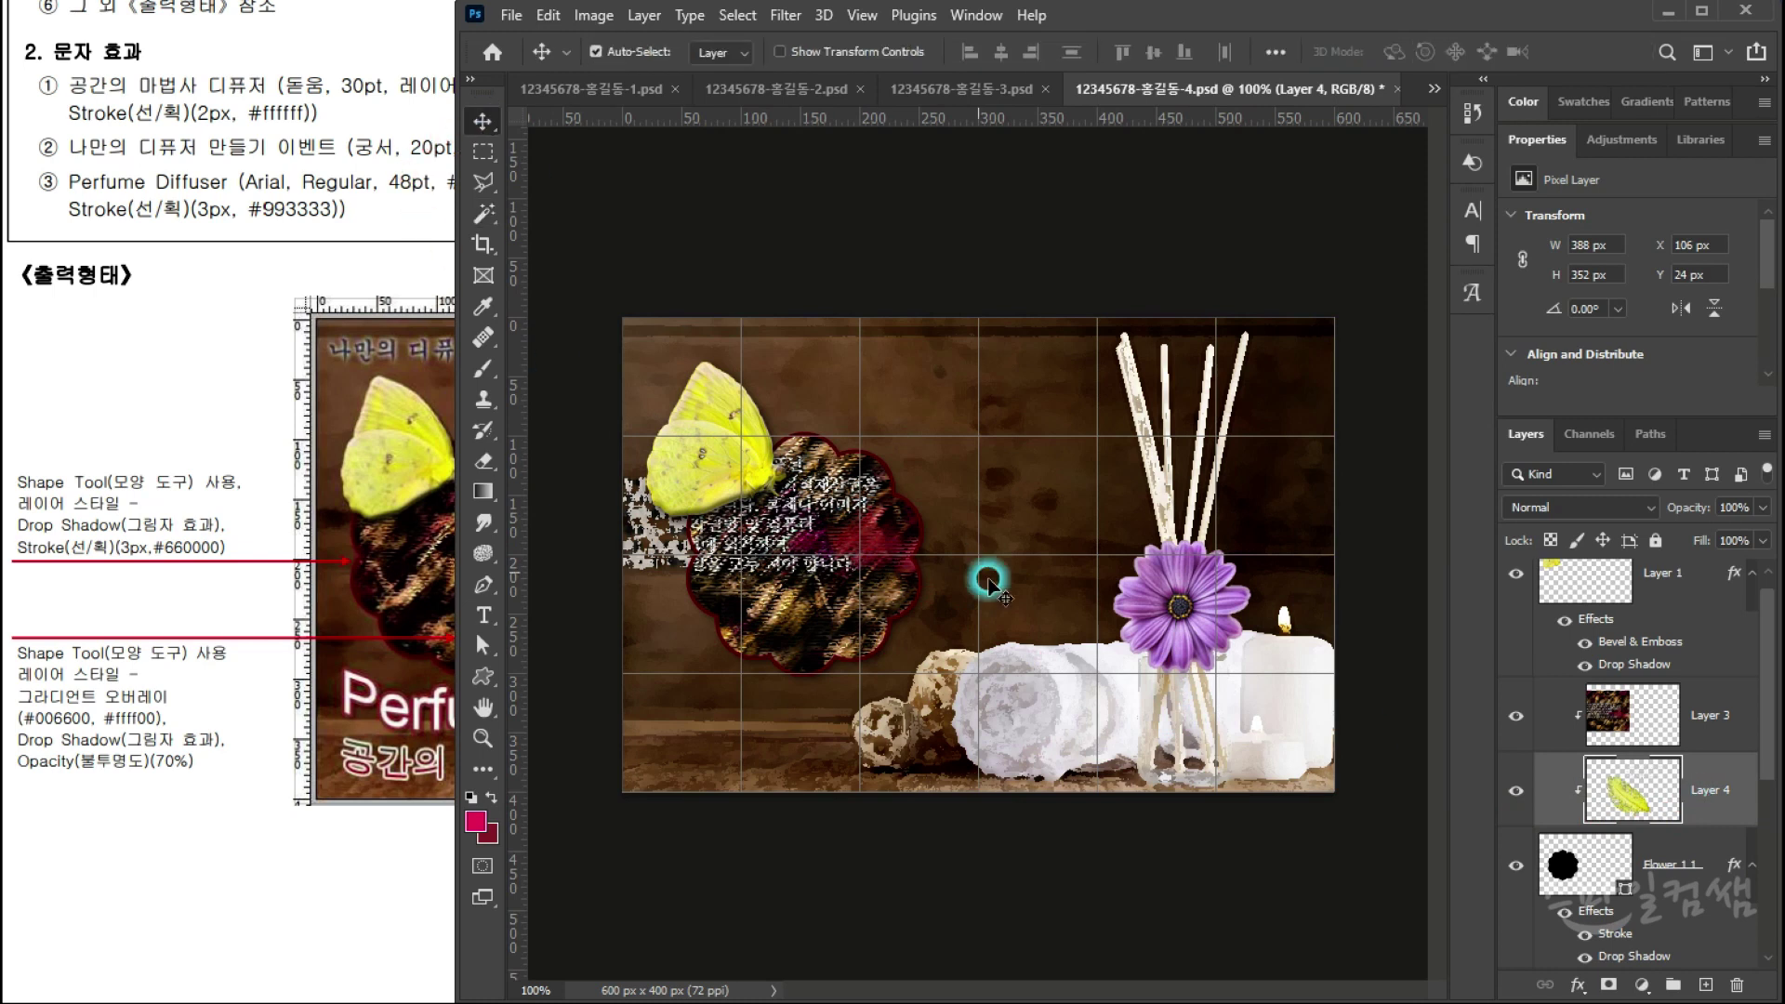
left_click(963, 585)
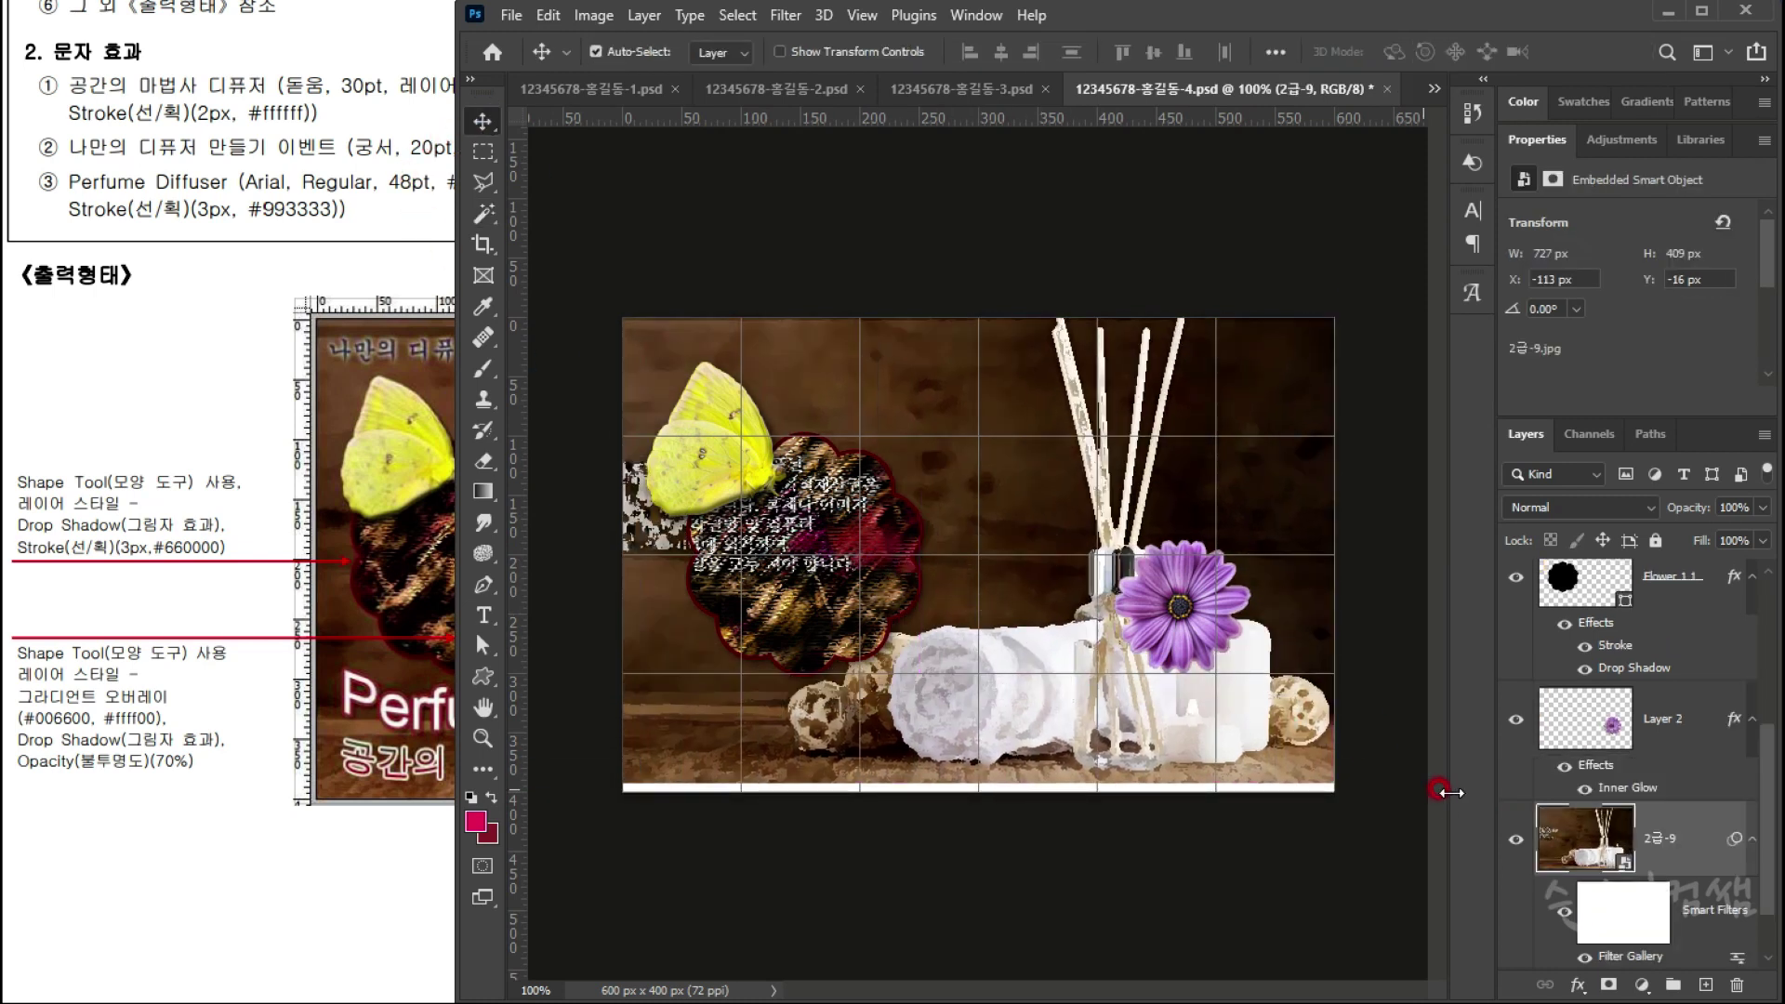
left_click(1593, 731)
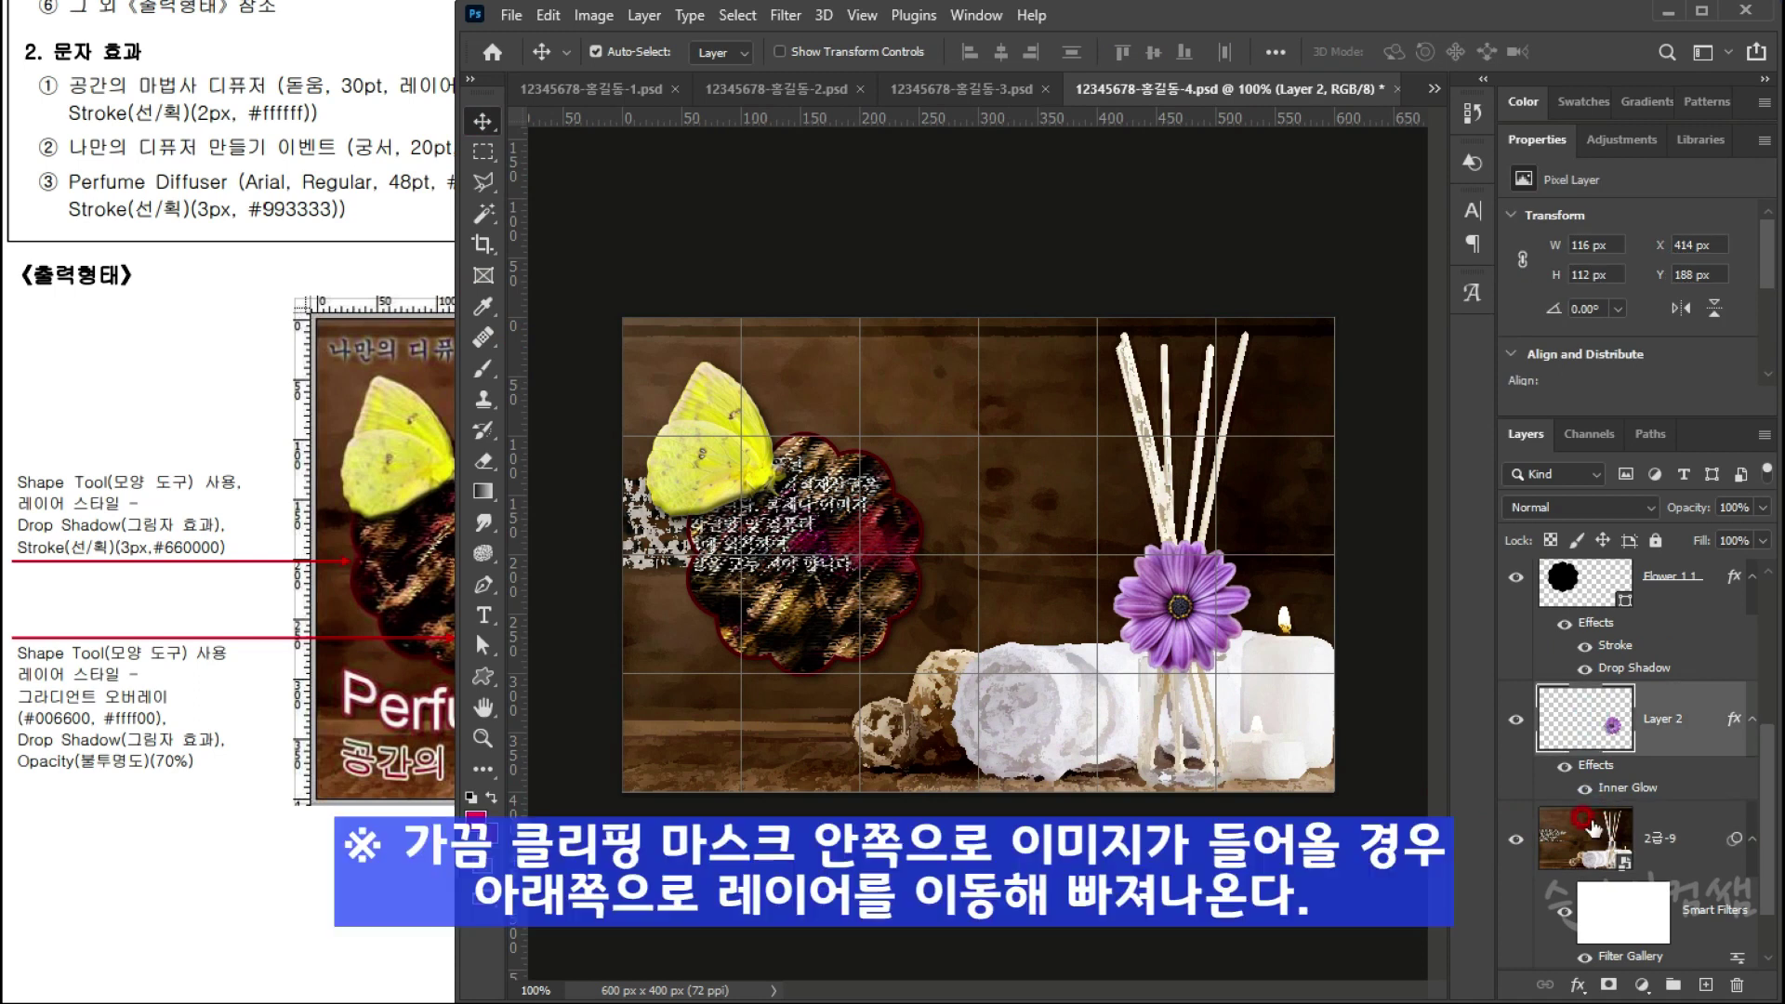
scroll(1692, 739, "up", 3)
left_click(1621, 797)
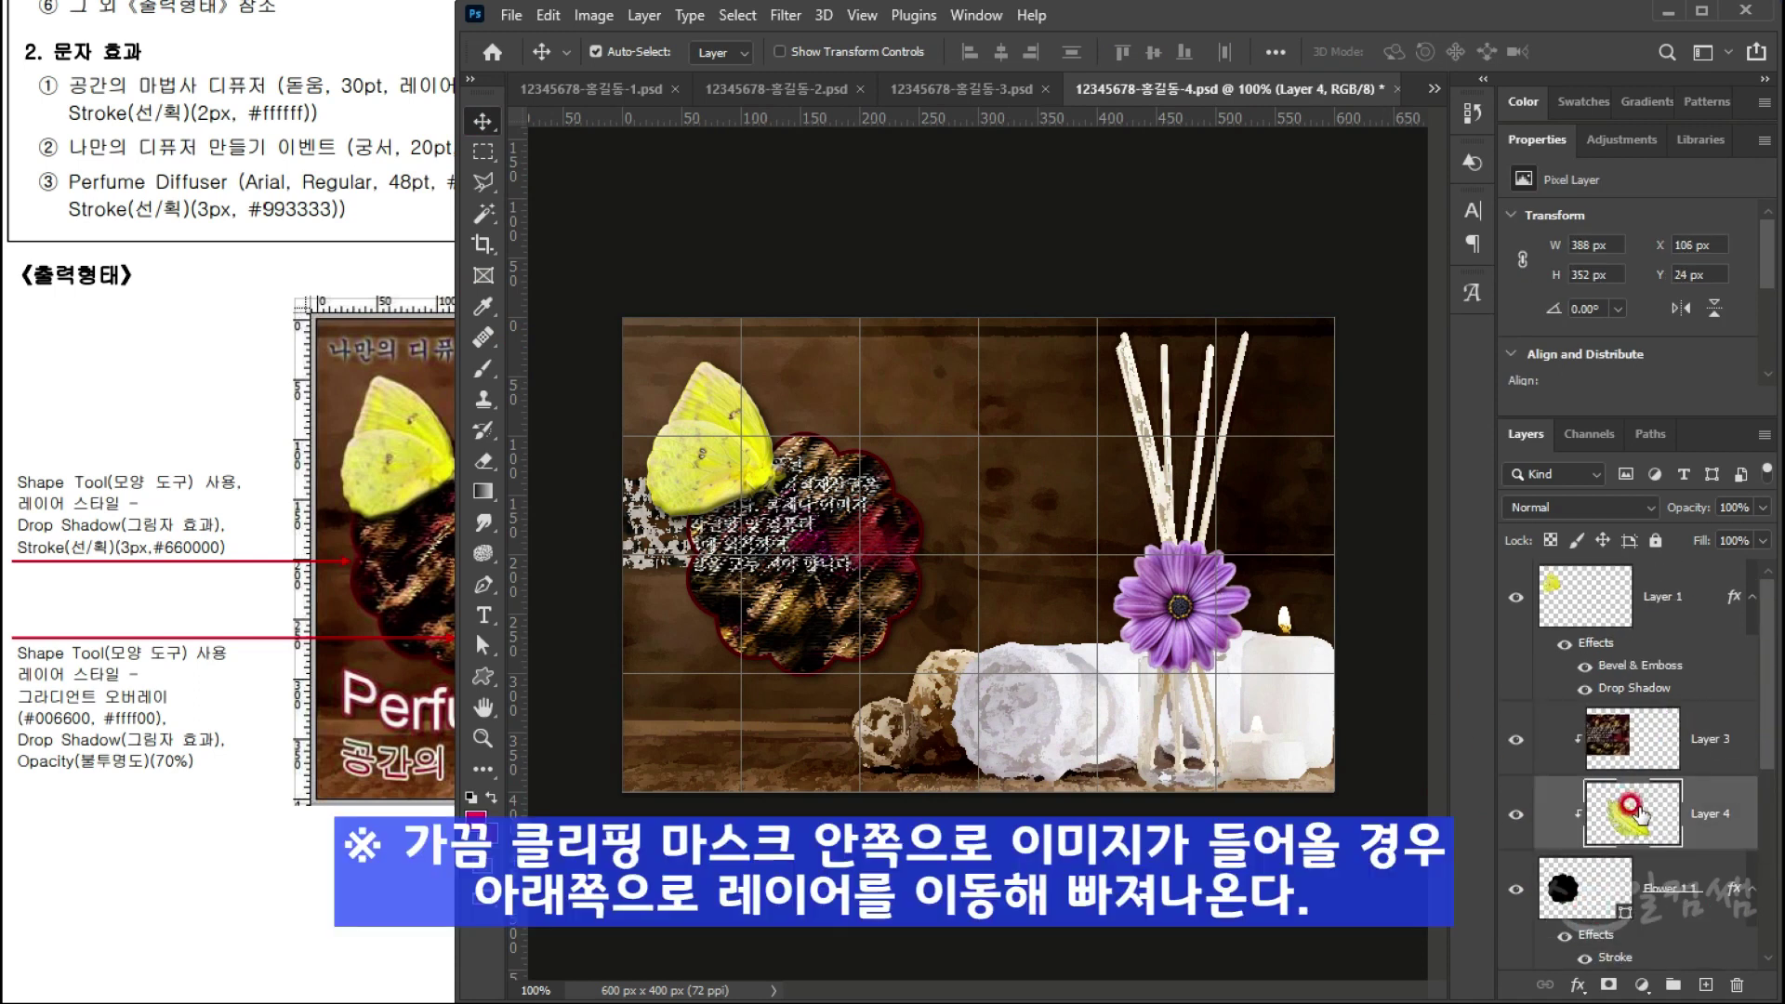
left_click(1625, 812)
Step: Bring the feather layer out of the flower shape's clipping group to the top of the layer stack
left_click(476, 156)
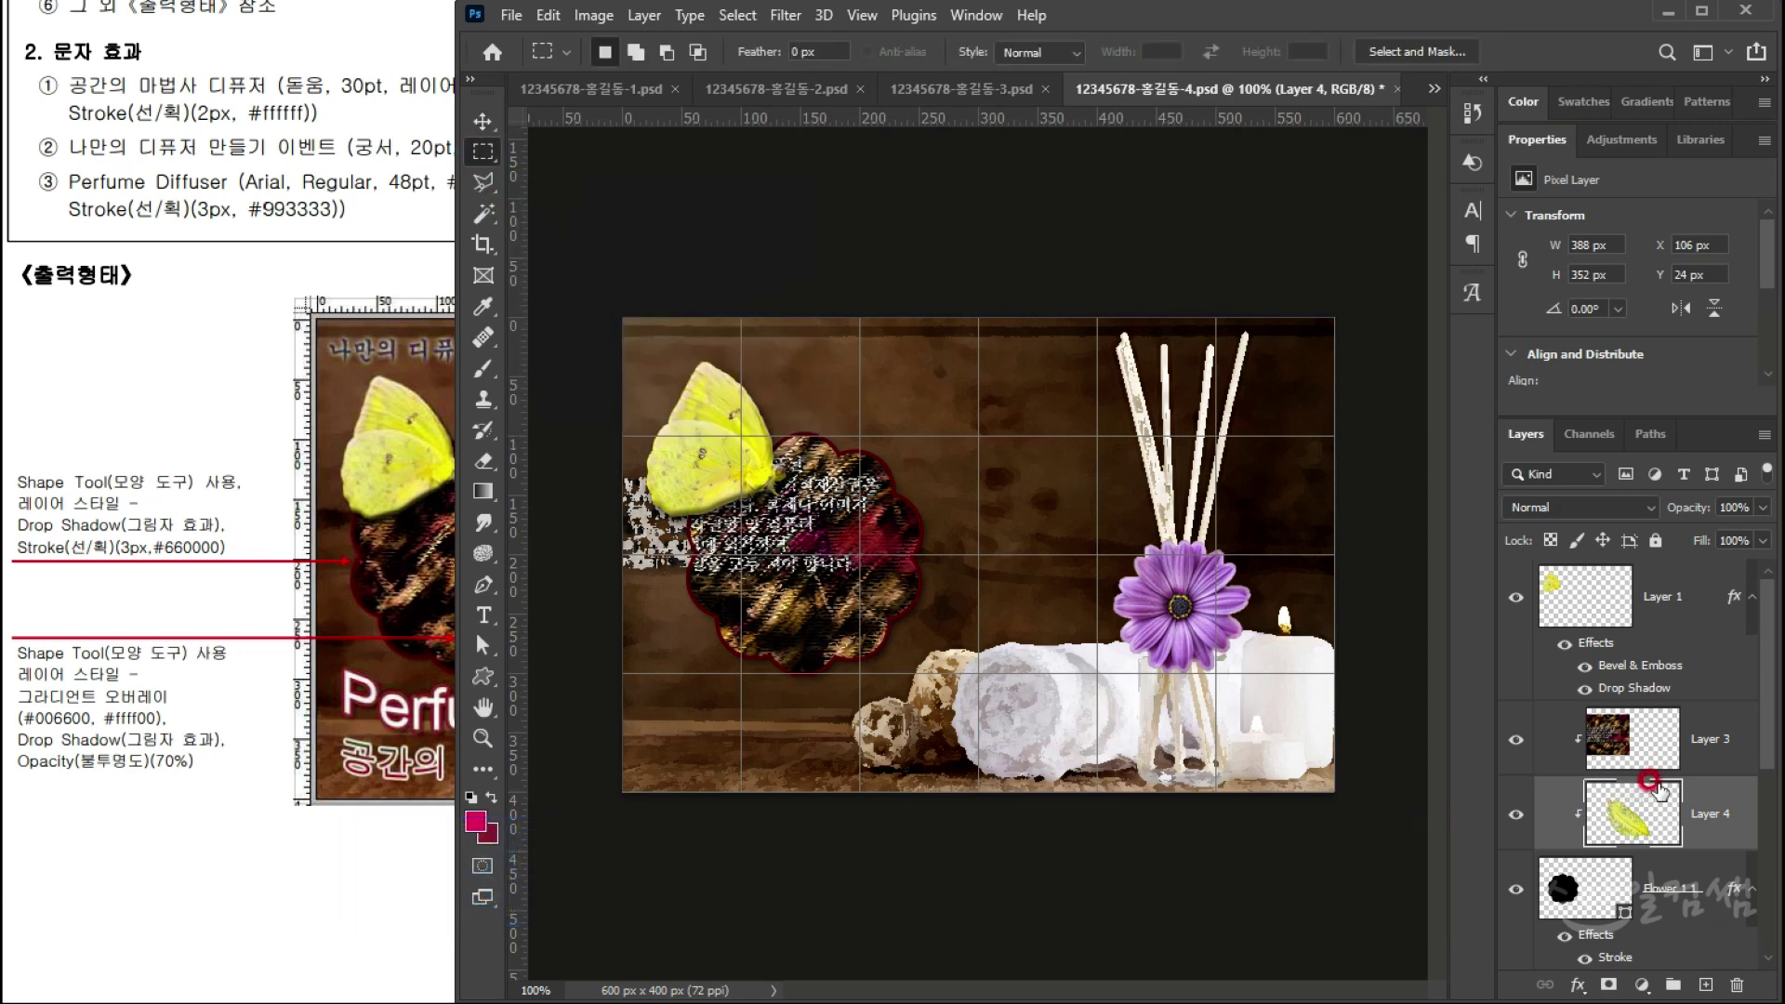
left_click(1682, 823)
left_click_drag(1587, 587, 1573, 727)
left_click(1715, 807)
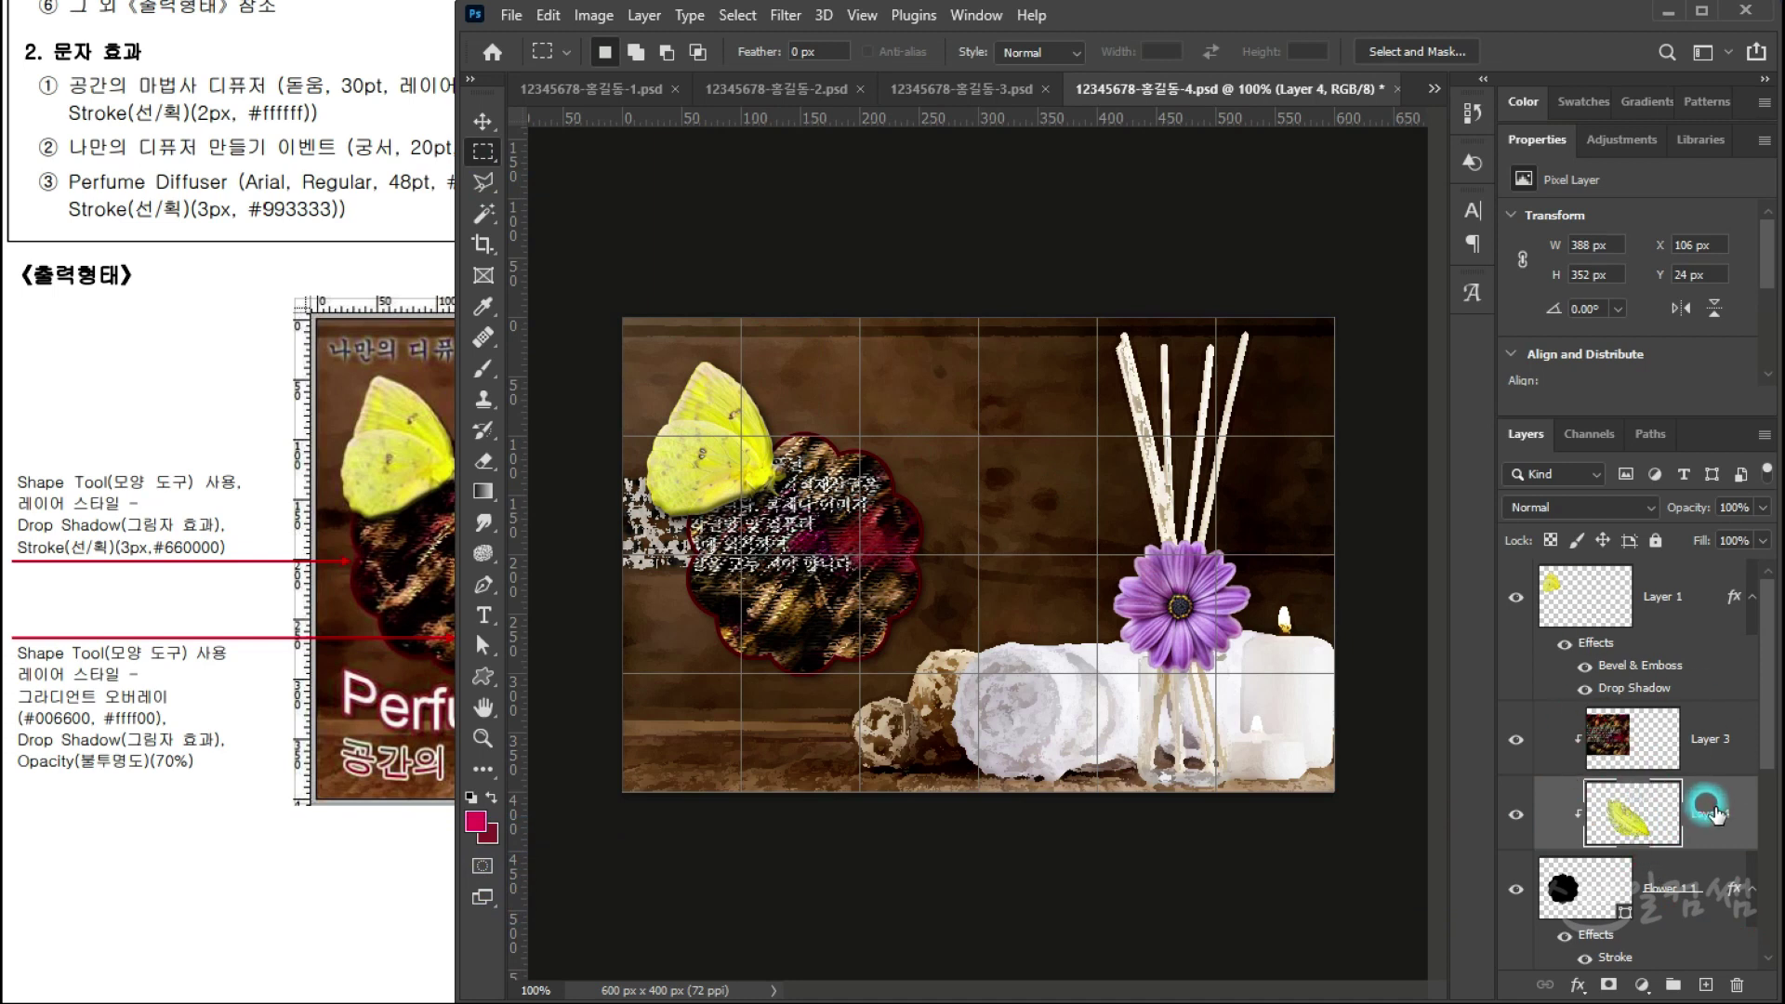
key("ctrl+shift+bracketright")
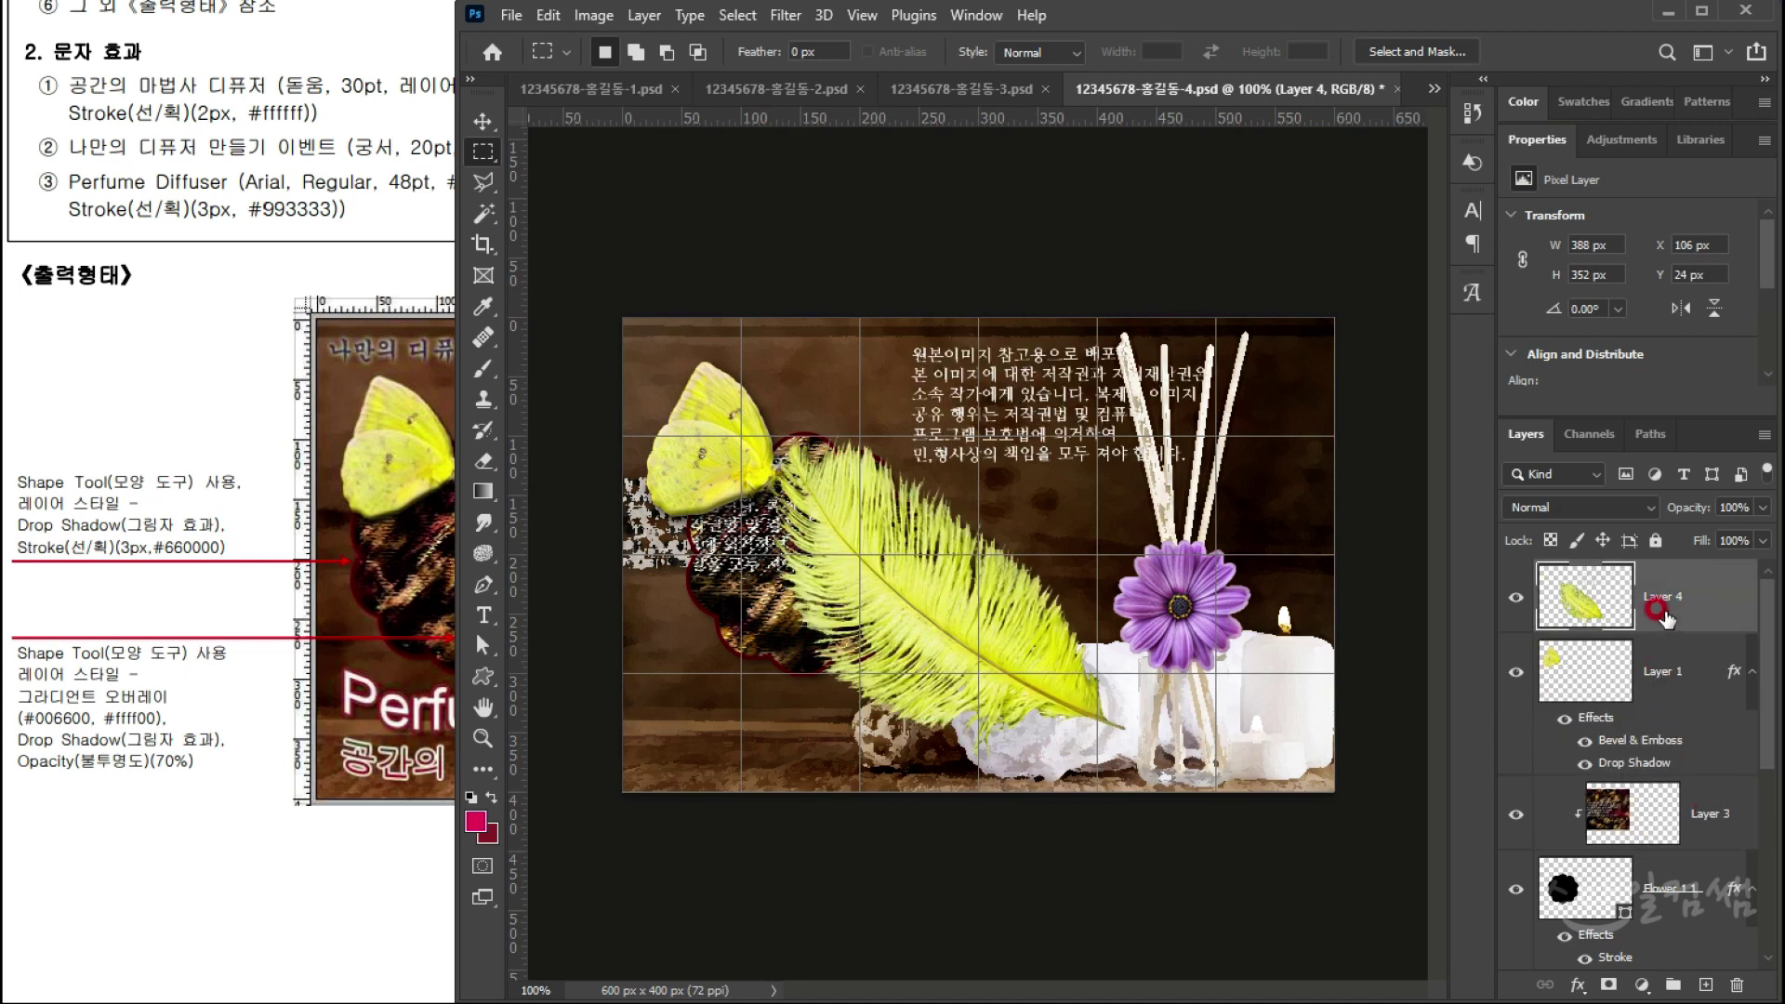
Step: Move the feather layer back into the flower's clipping group, and return it to the top of the stack
left_click_drag(1663, 619, 1664, 818)
left_click(1710, 805)
left_click(1651, 806)
left_click(1688, 814)
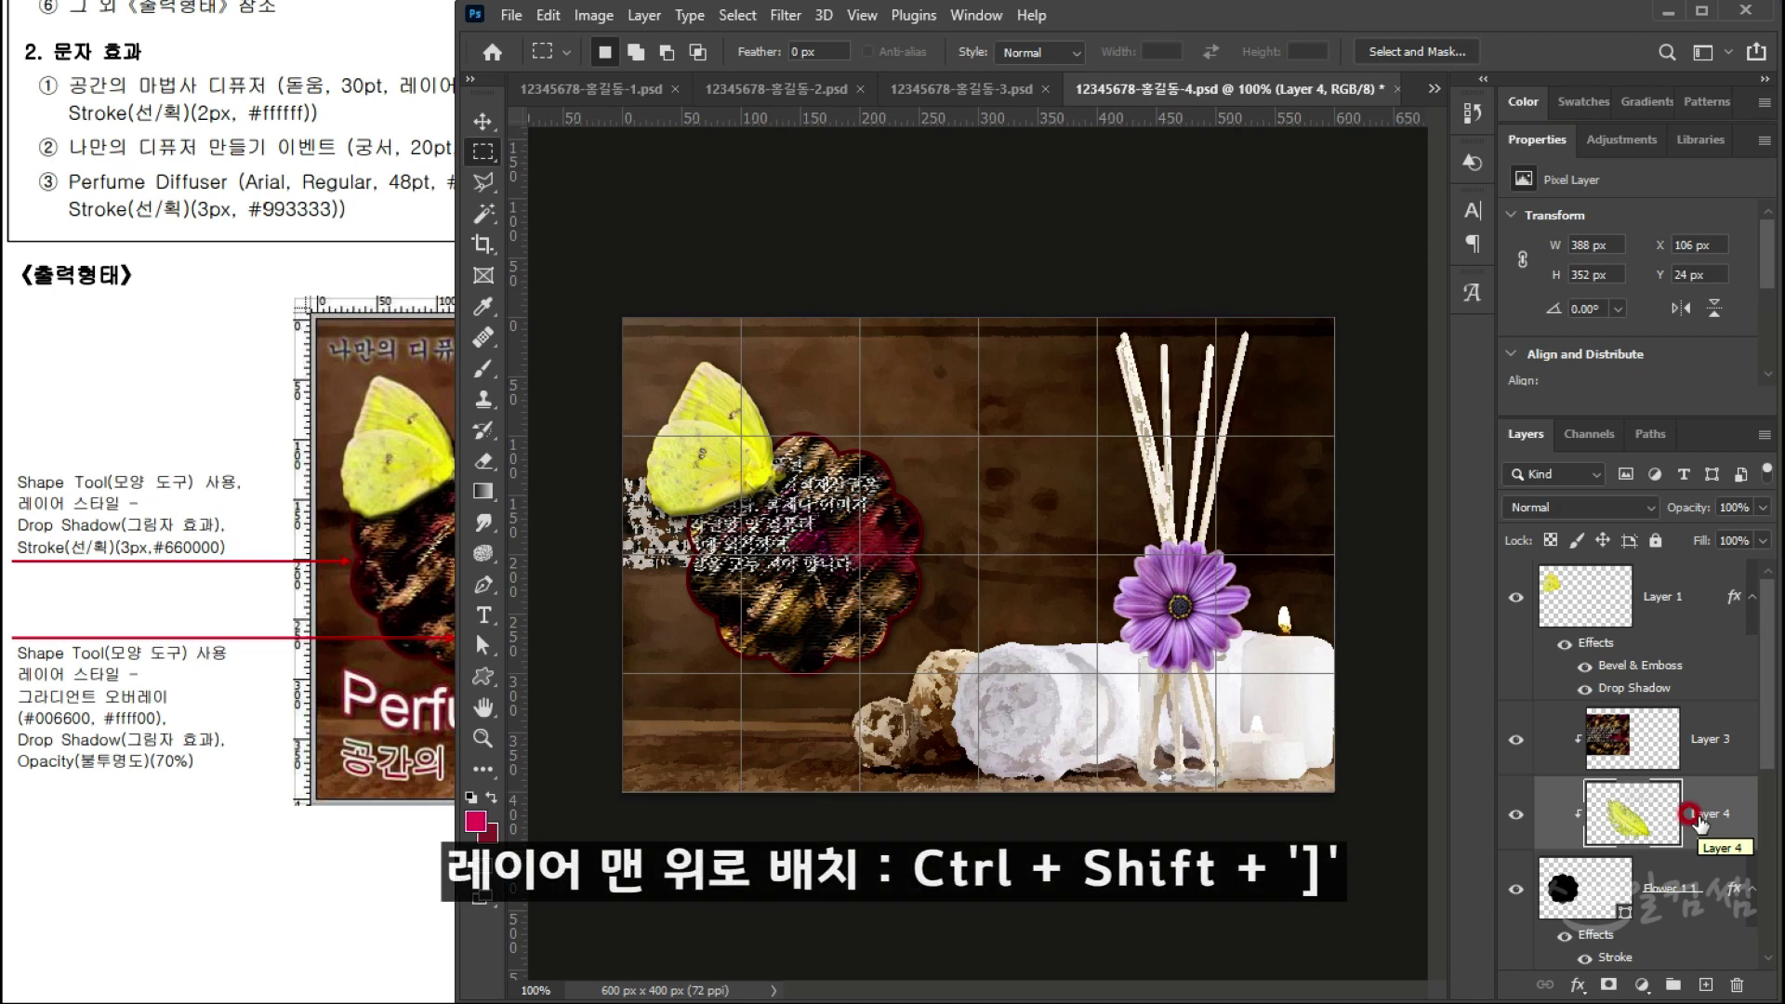
left_click_drag(1697, 814, 1663, 567)
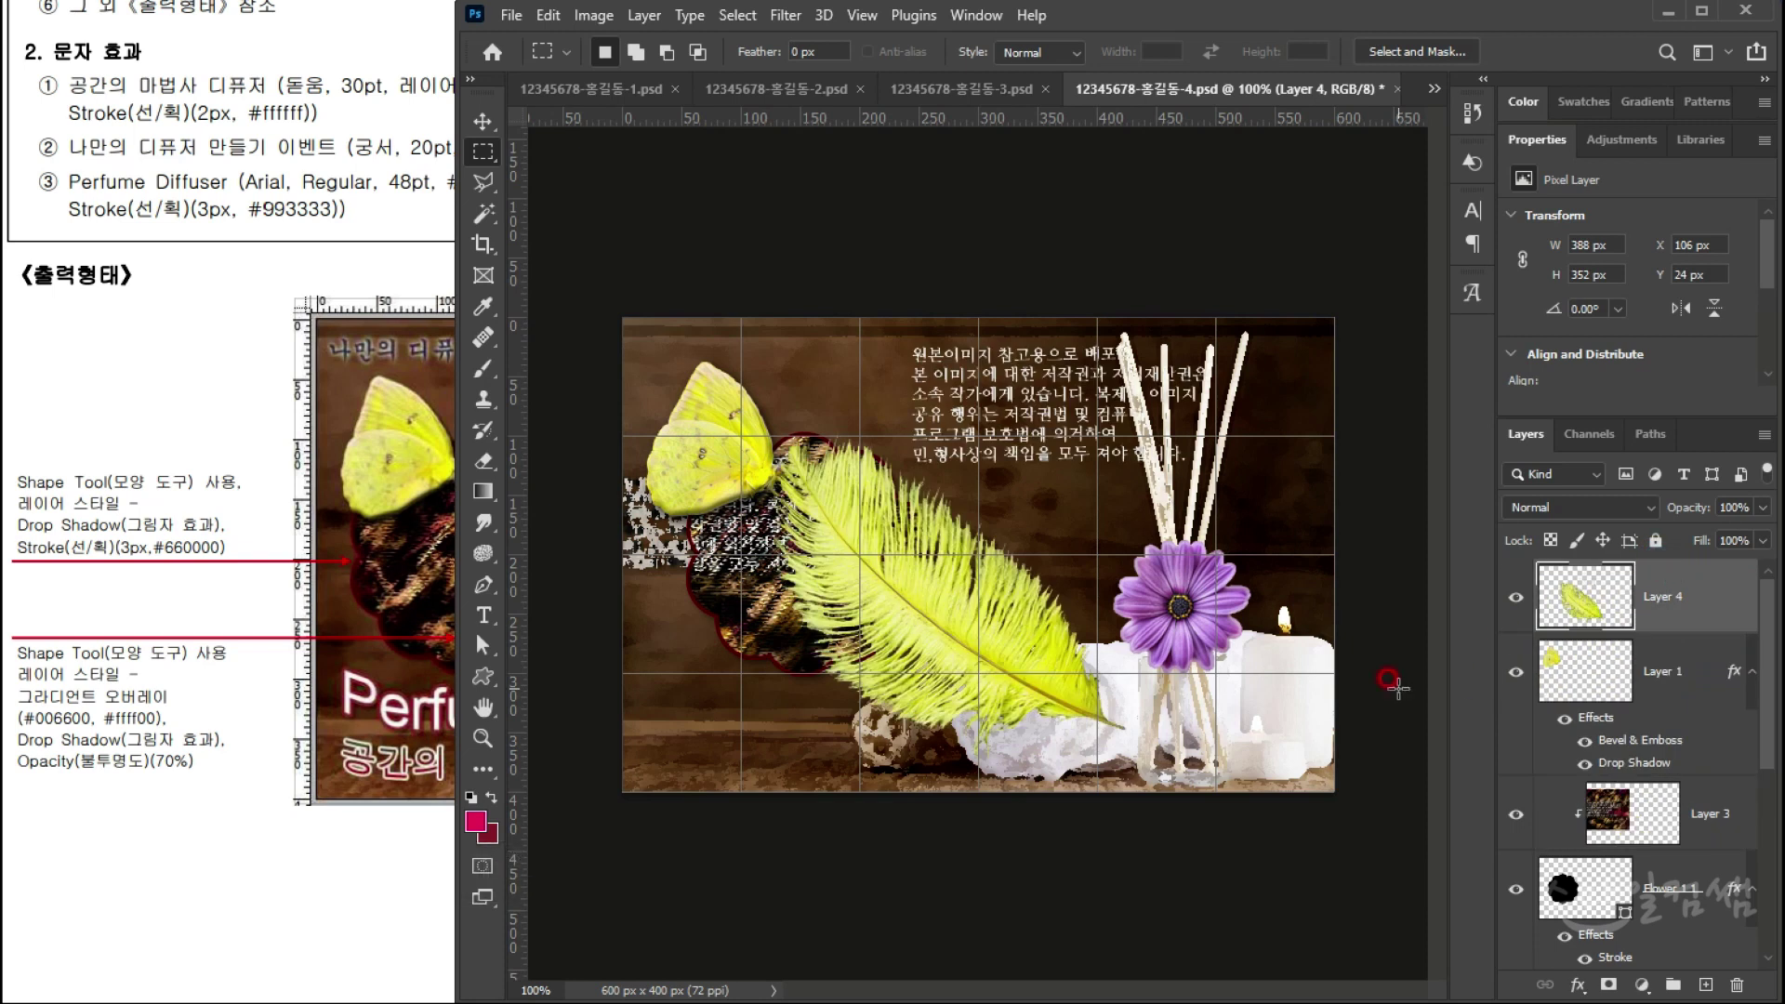
Step: Scale the feather down to about 50% and move it between the flower shape and the diffuser sticks
left_click(195, 442)
left_click(1296, 556)
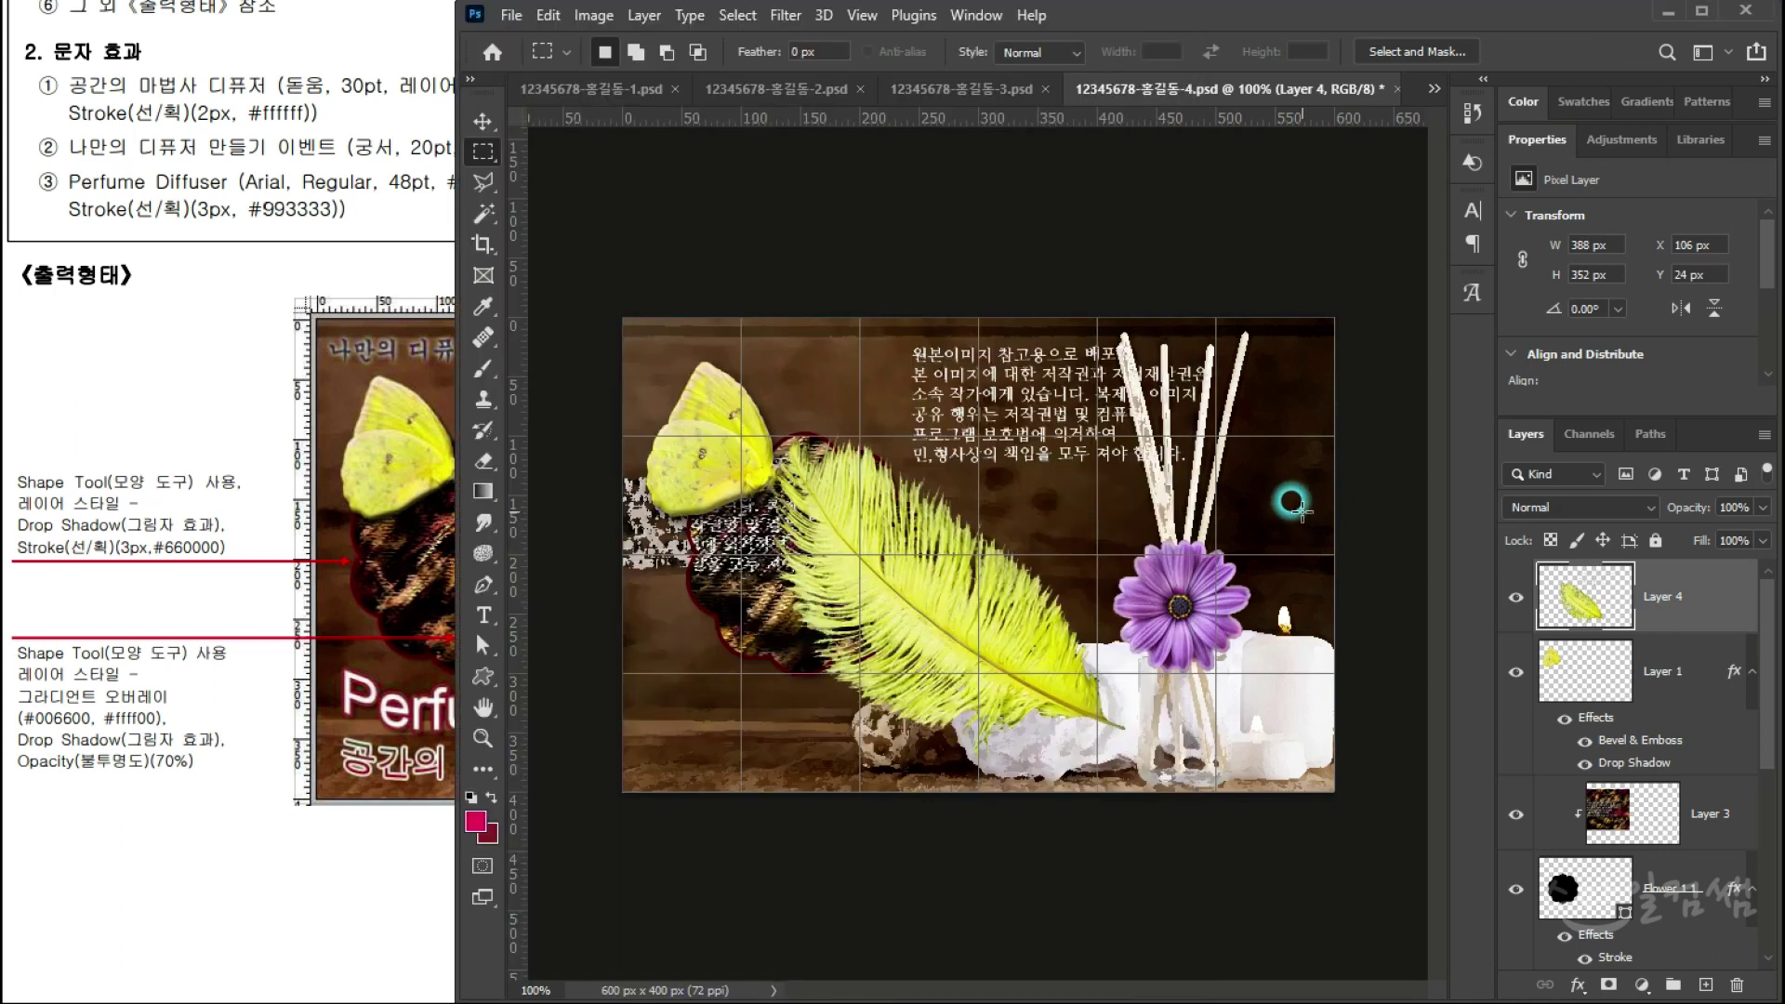
key("ctrl+t")
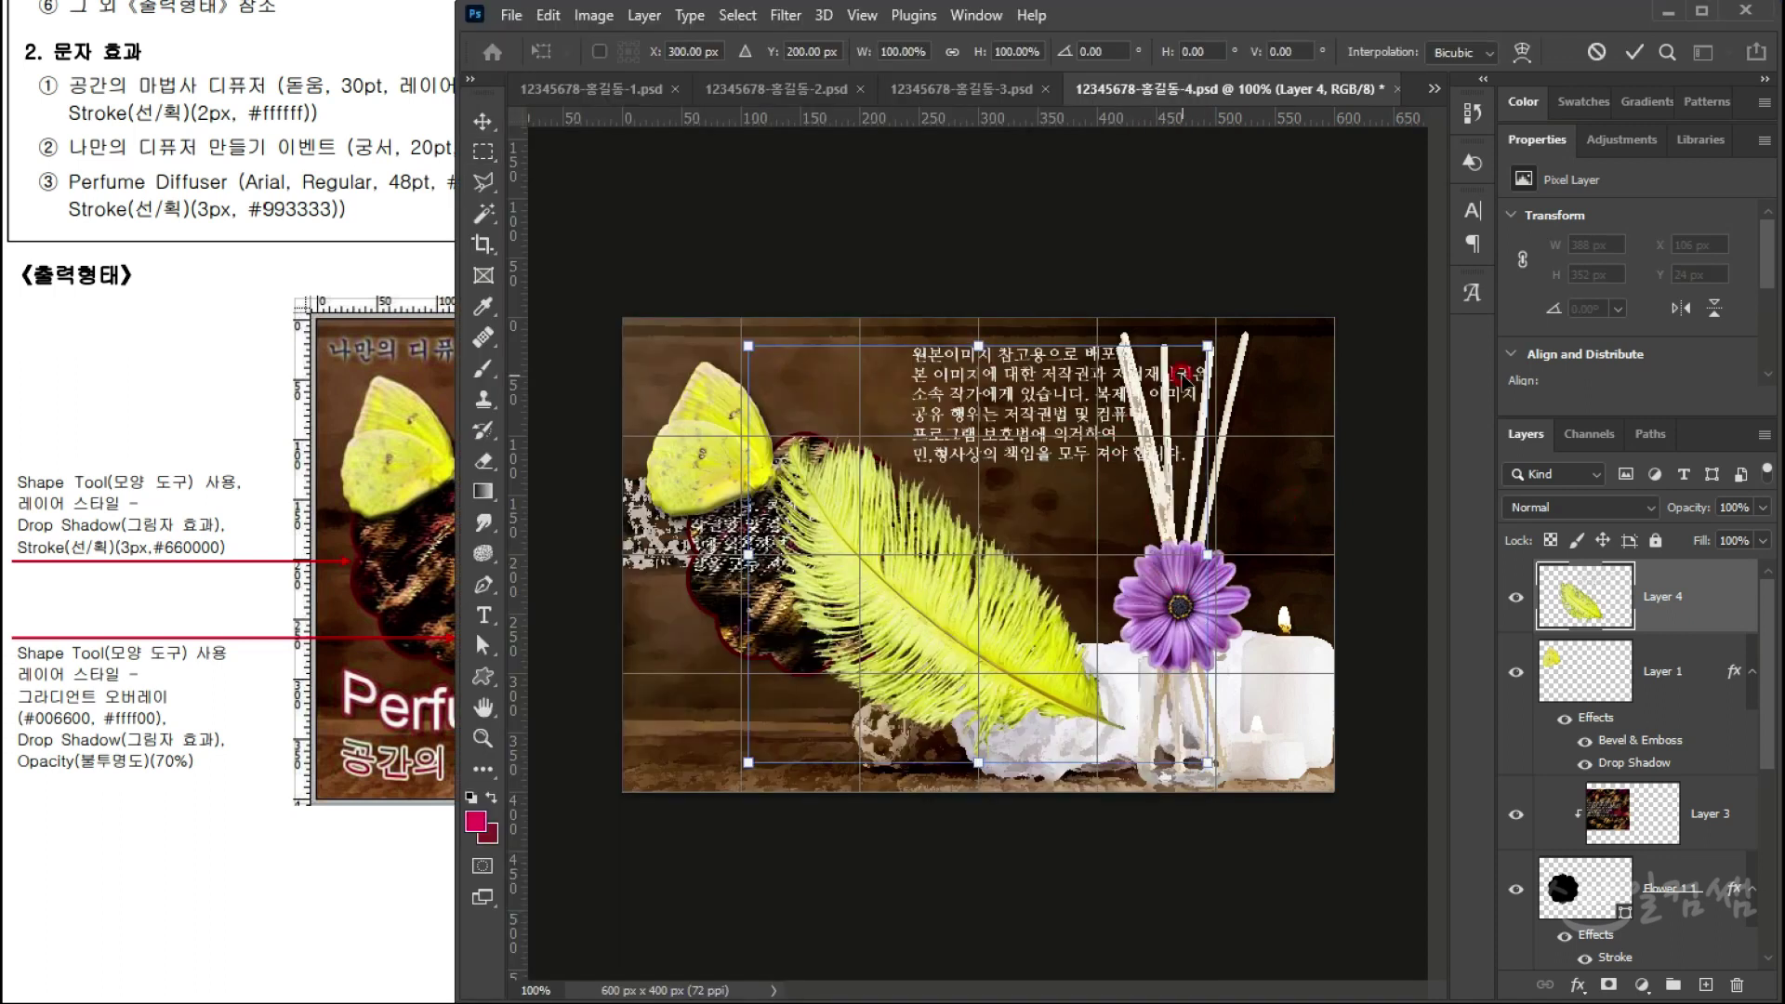
left_click_drag(1192, 332, 976, 497)
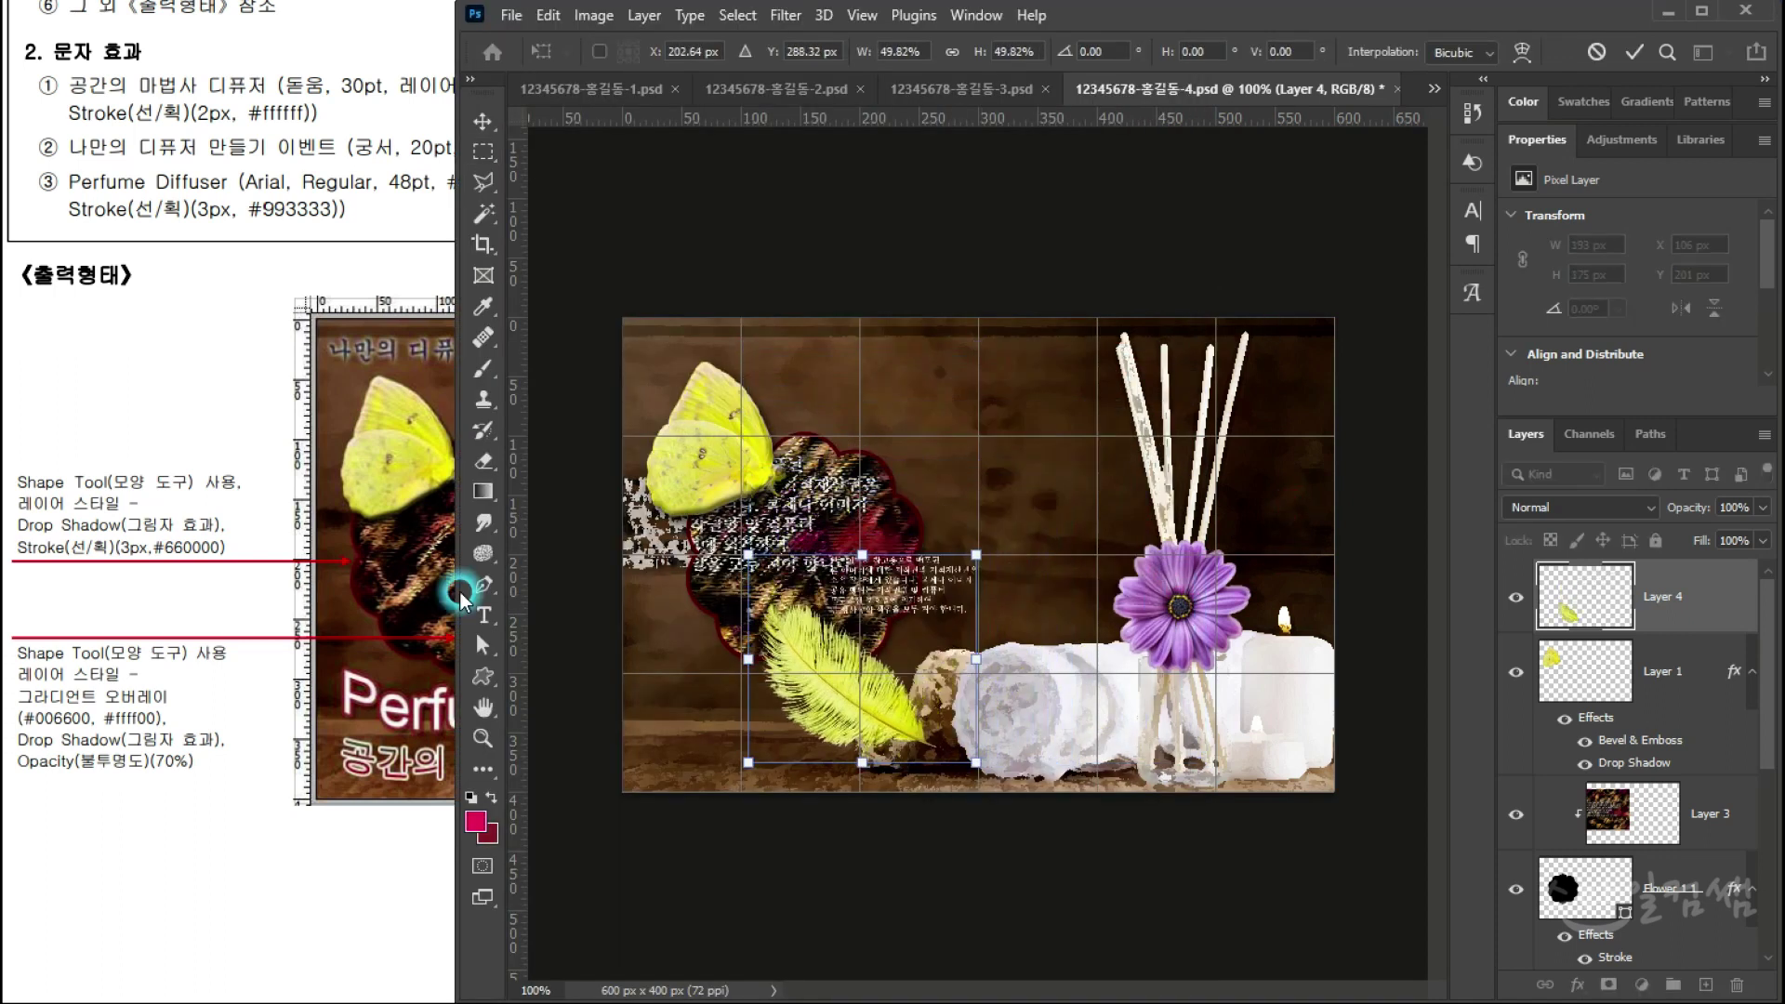
left_click(90, 391)
left_click(1280, 493)
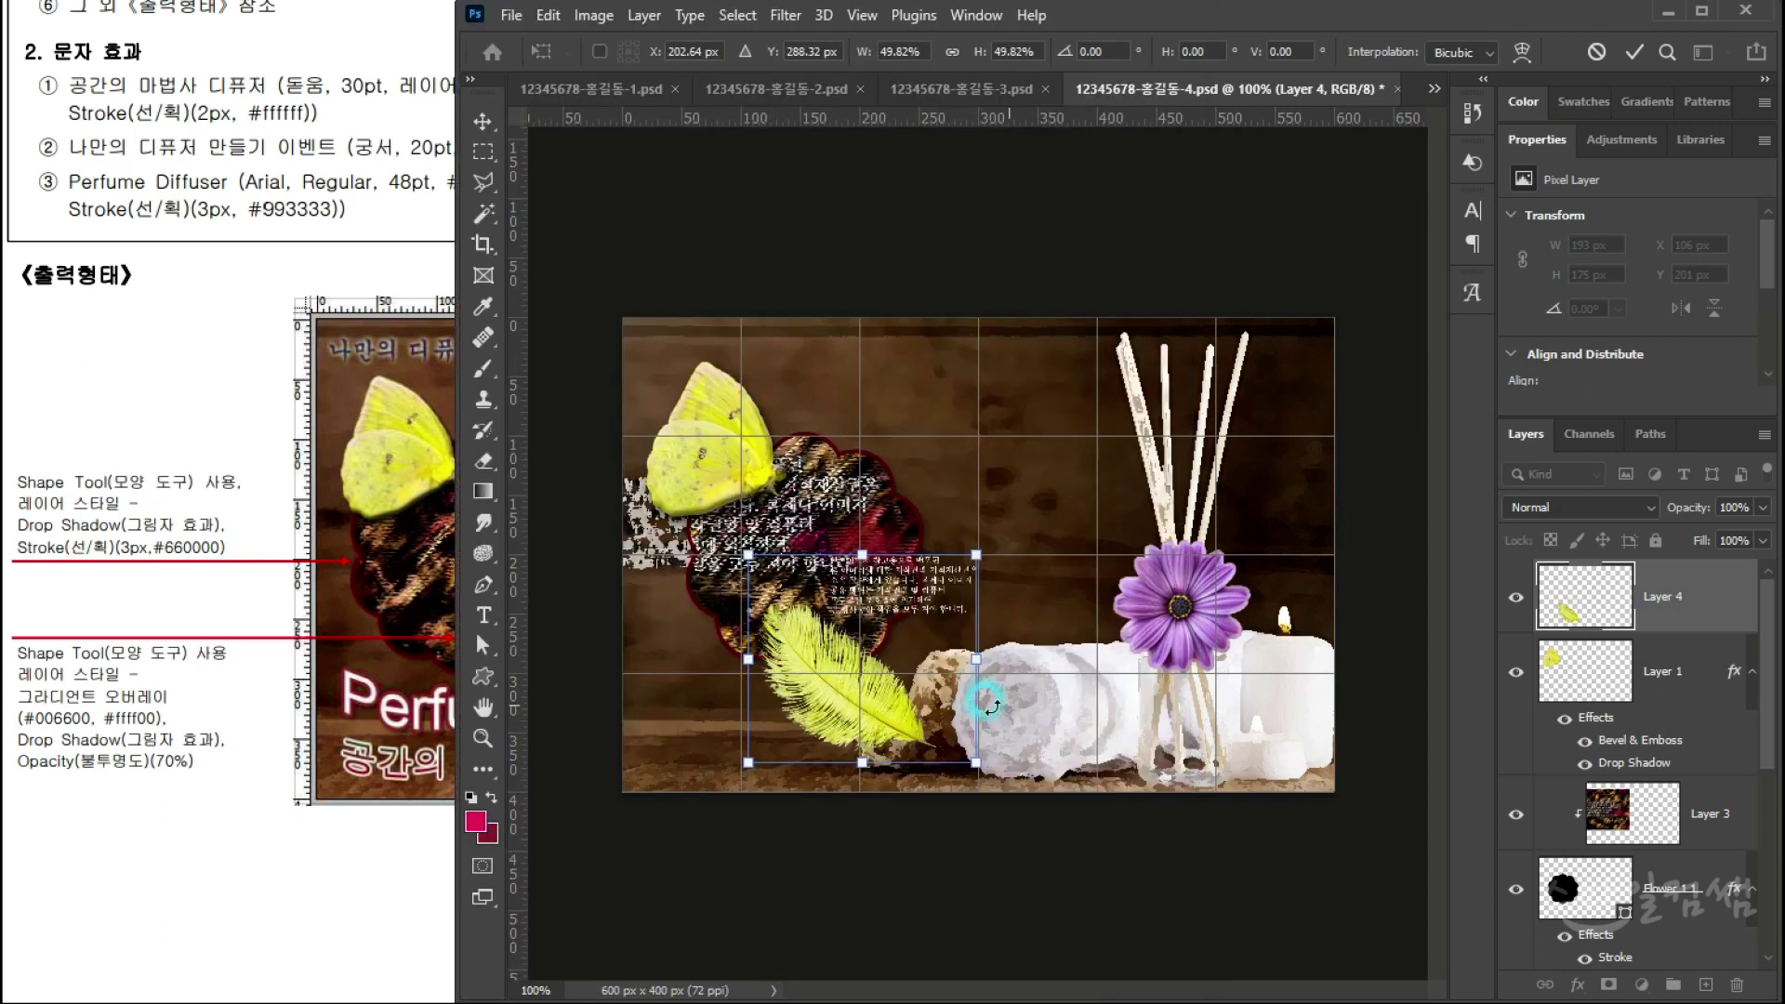
left_click_drag(857, 683, 1029, 541)
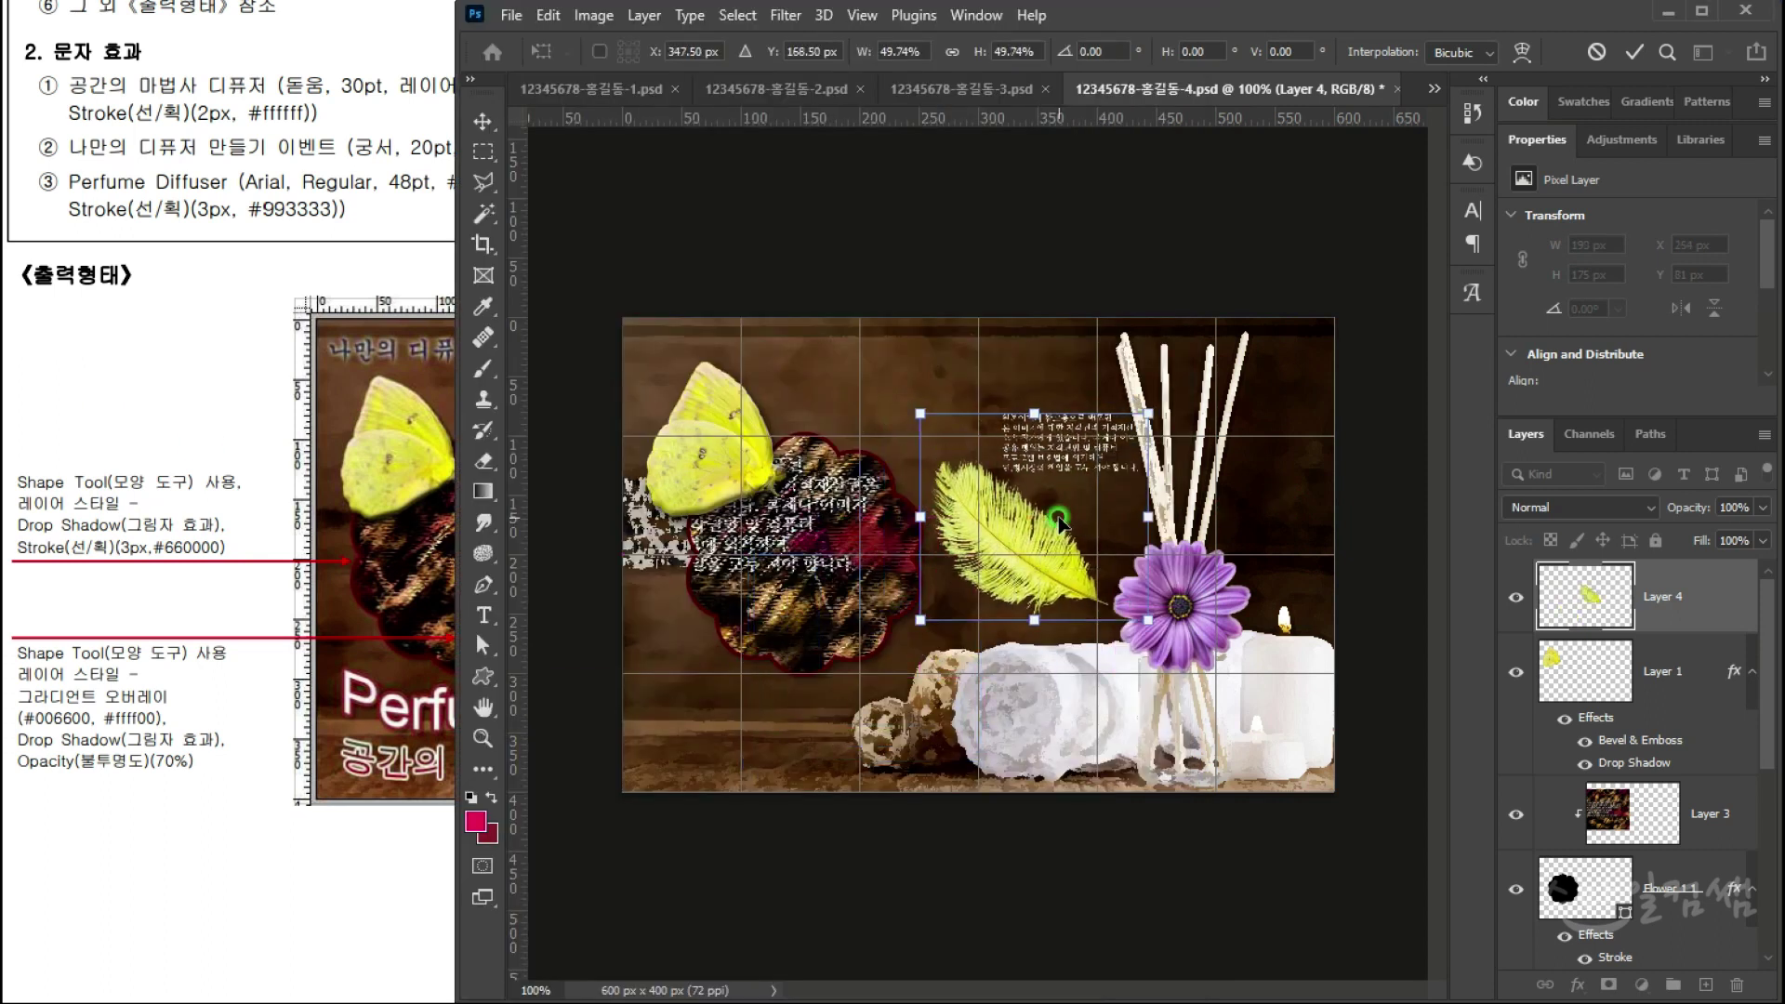
Step: Flip the feather horizontally and enlarge it to about 62% to match the reference, then apply the transform
right_click(1059, 519)
left_click(1122, 921)
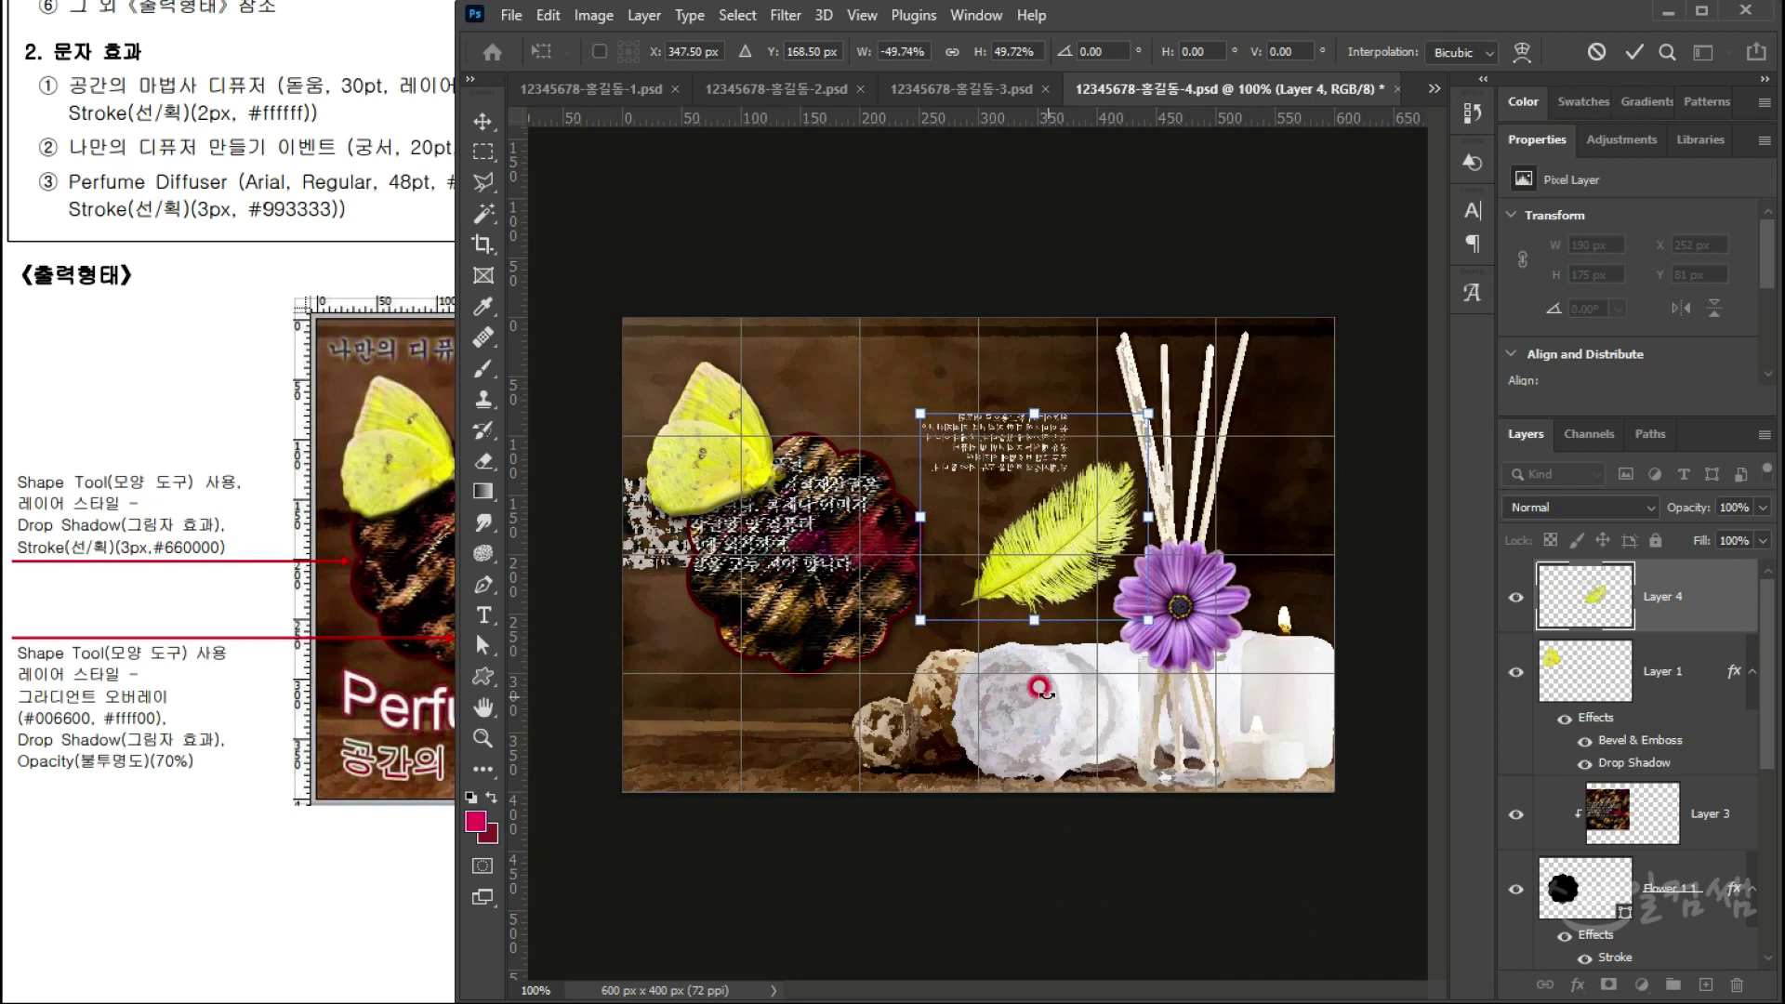
left_click(147, 425)
left_click(1279, 569)
left_click_drag(909, 614, 919, 633)
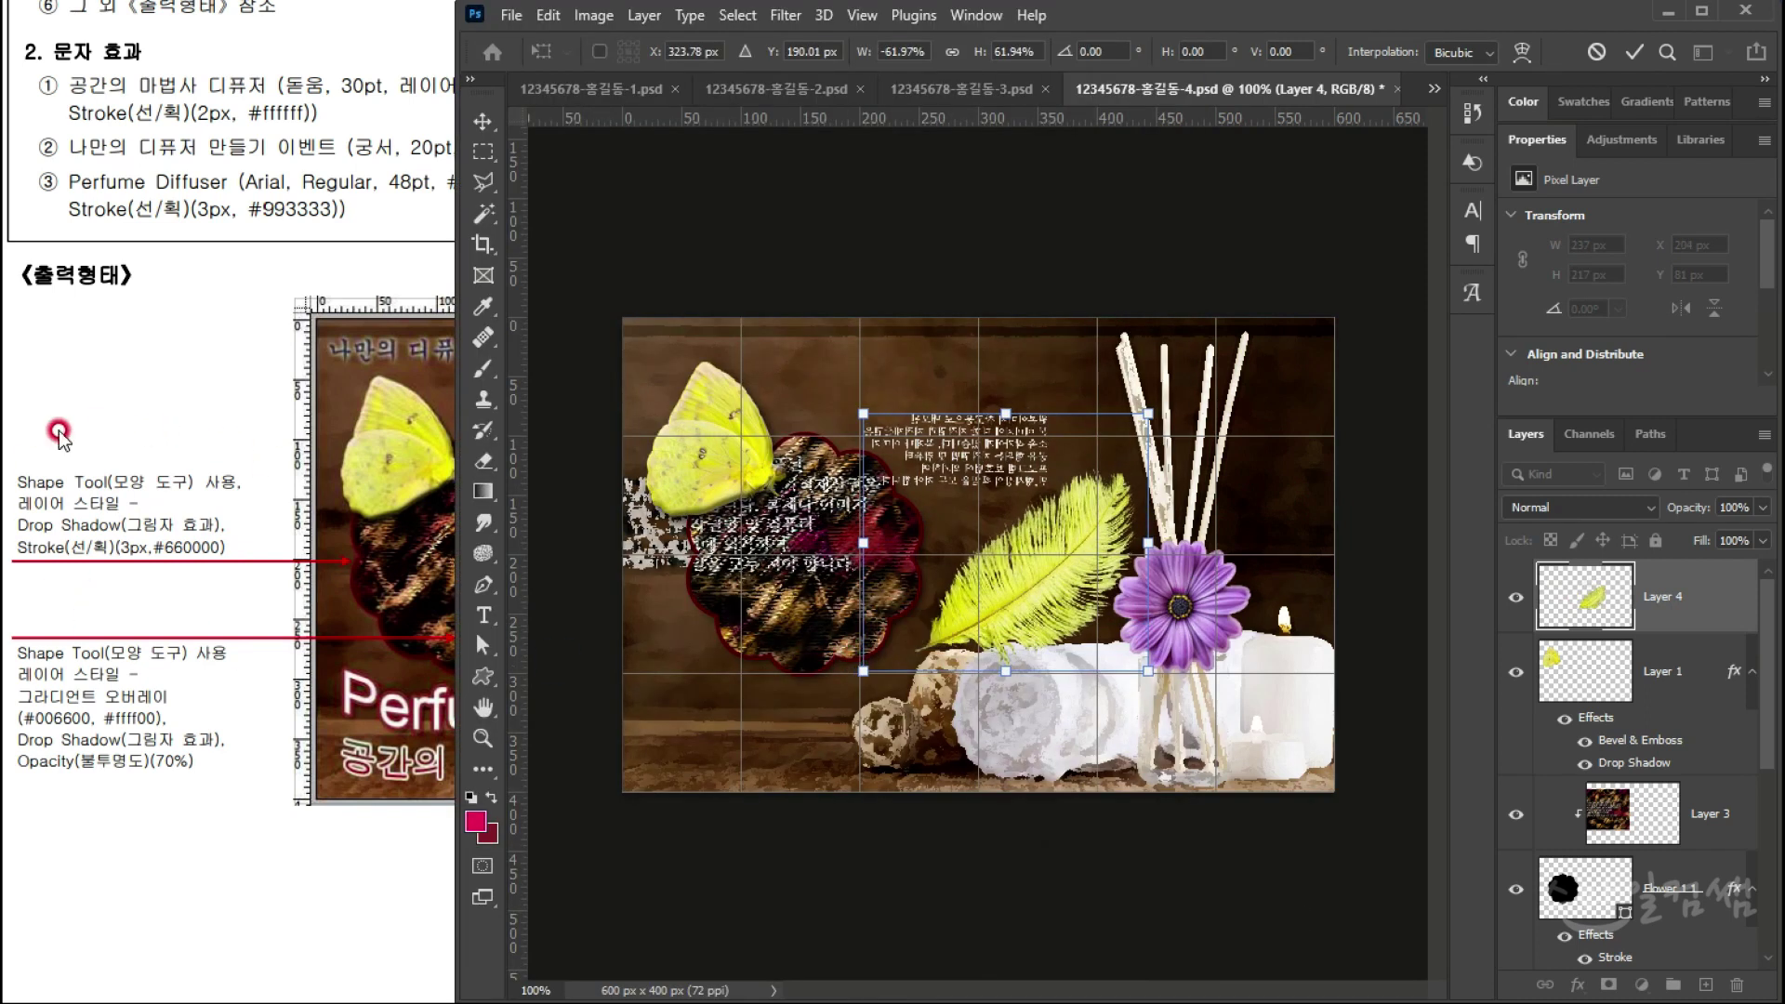
left_click(54, 432)
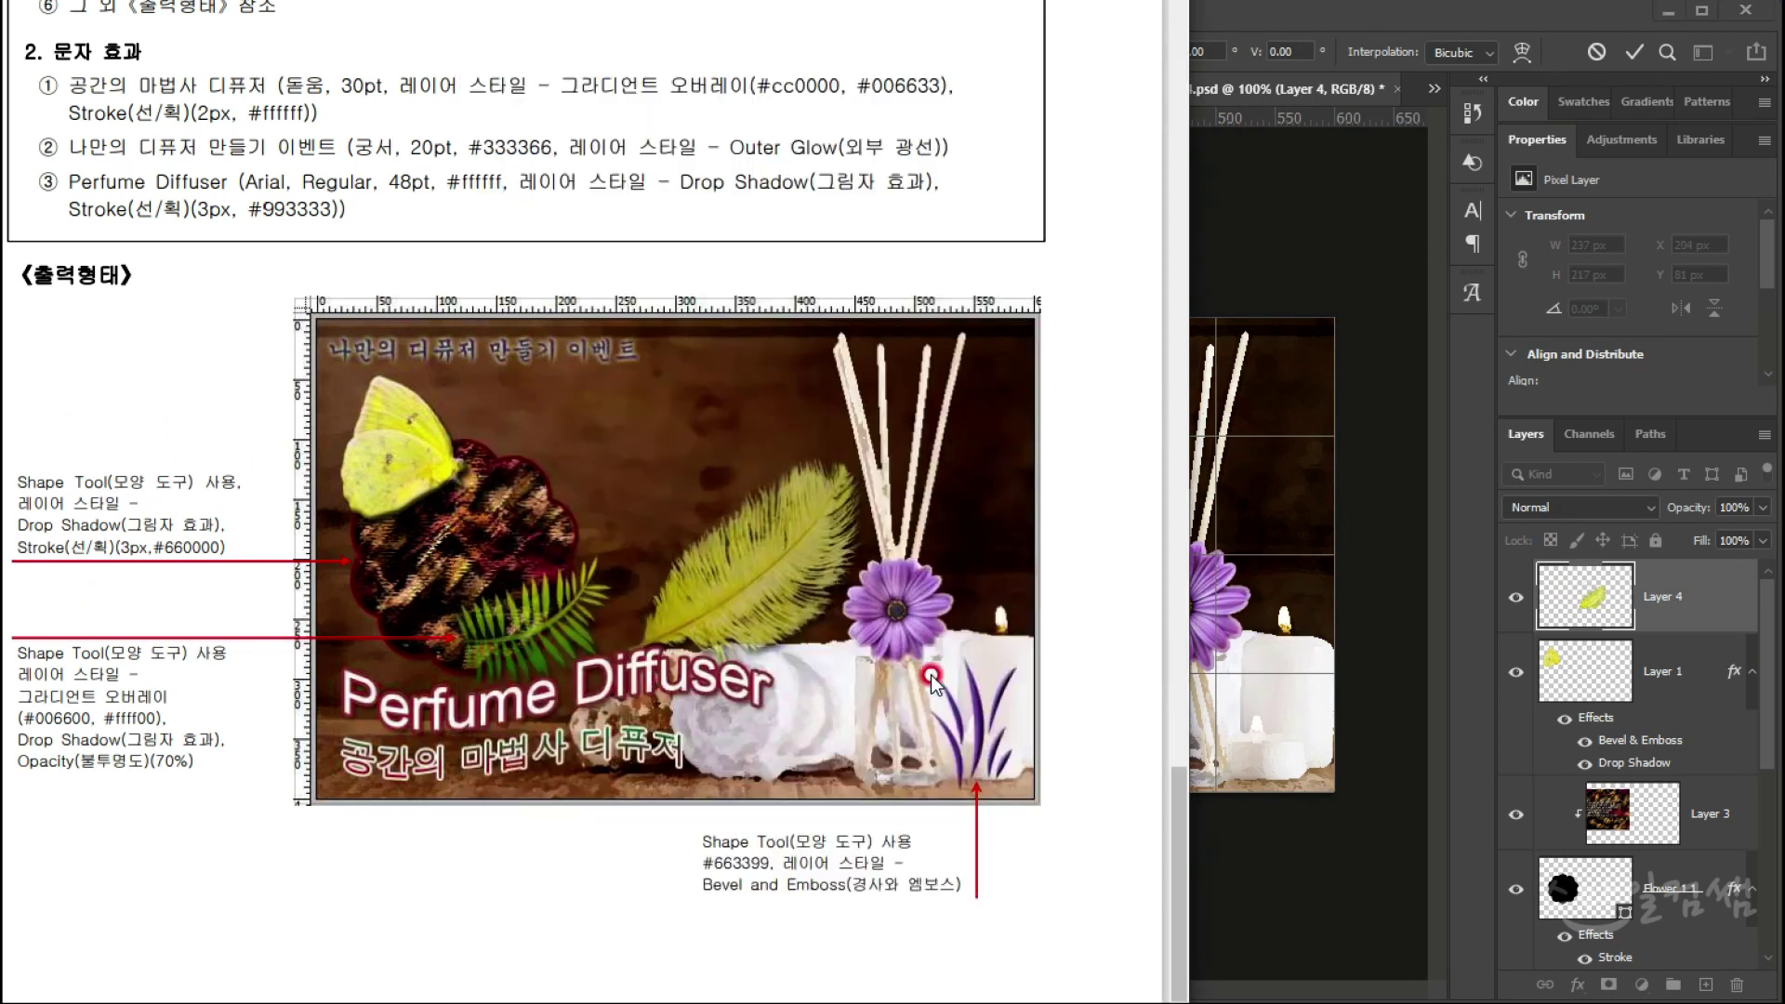
left_click(1257, 526)
left_click(167, 503)
left_click(1324, 595)
Step: Check the effects required for 2급-13.jpg on the exam sheet and add a Drop Shadow to the feather layer
left_click(189, 353)
left_click(233, 541)
scroll(230, 540, "up", 5)
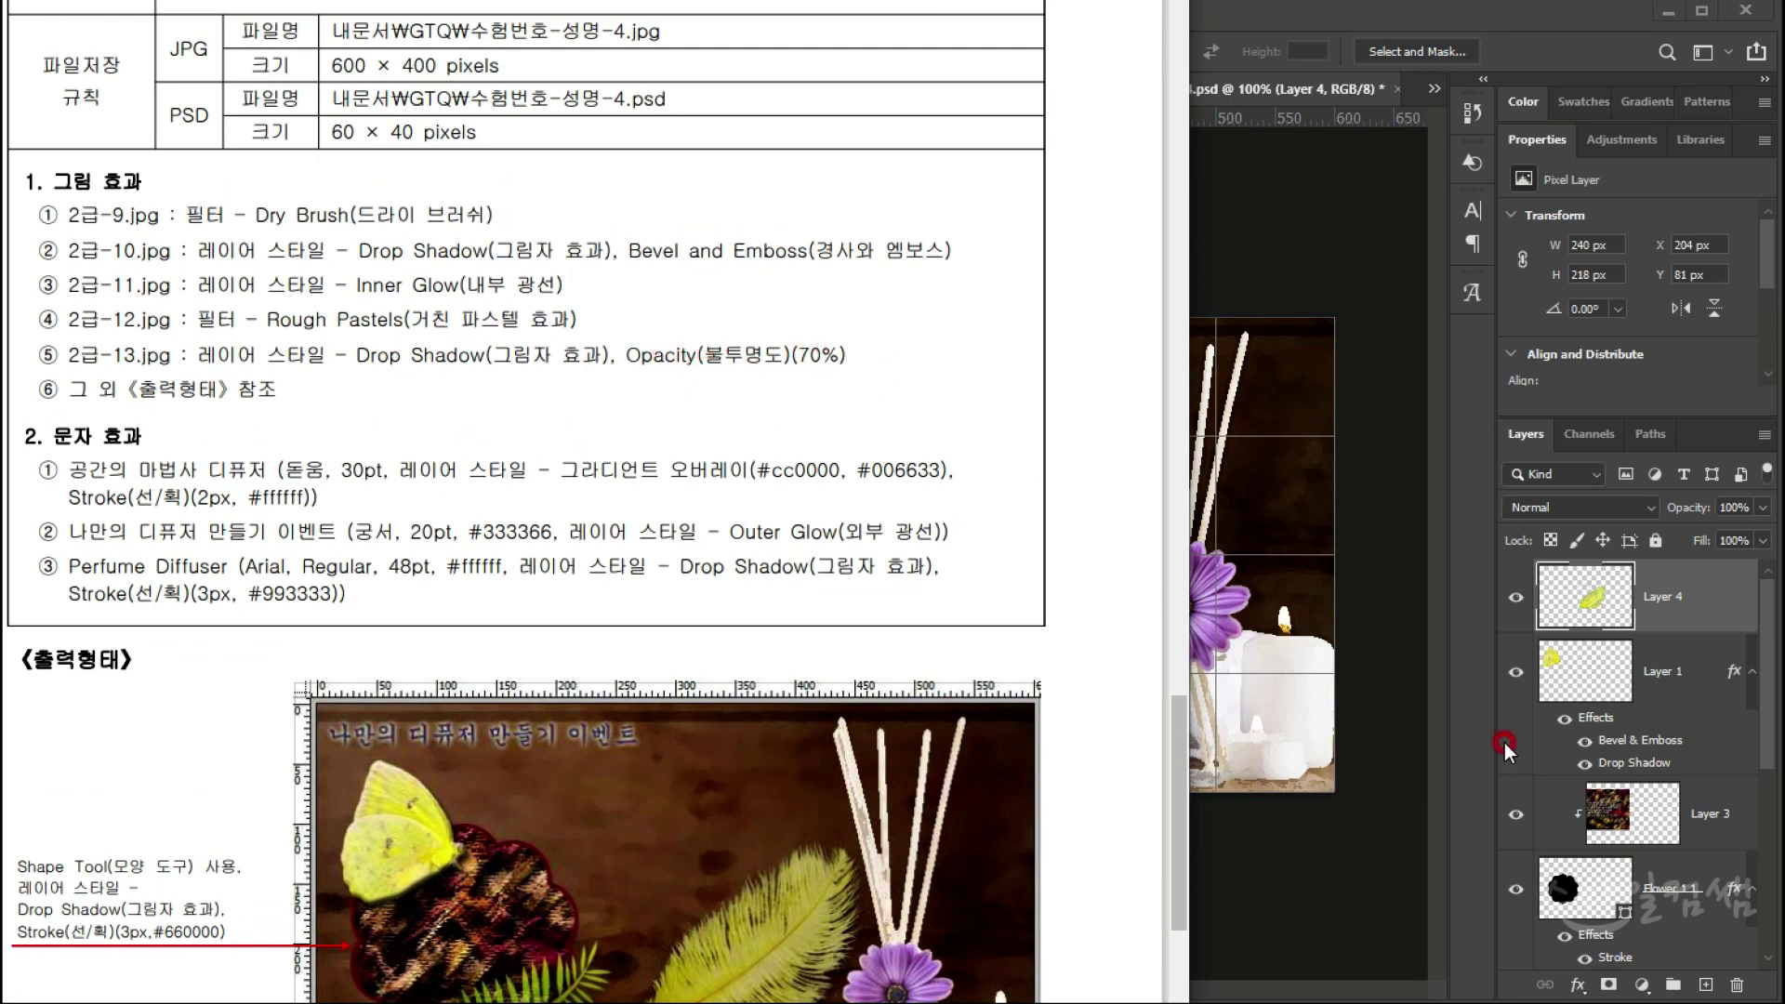
left_click(1594, 609)
left_click(418, 532)
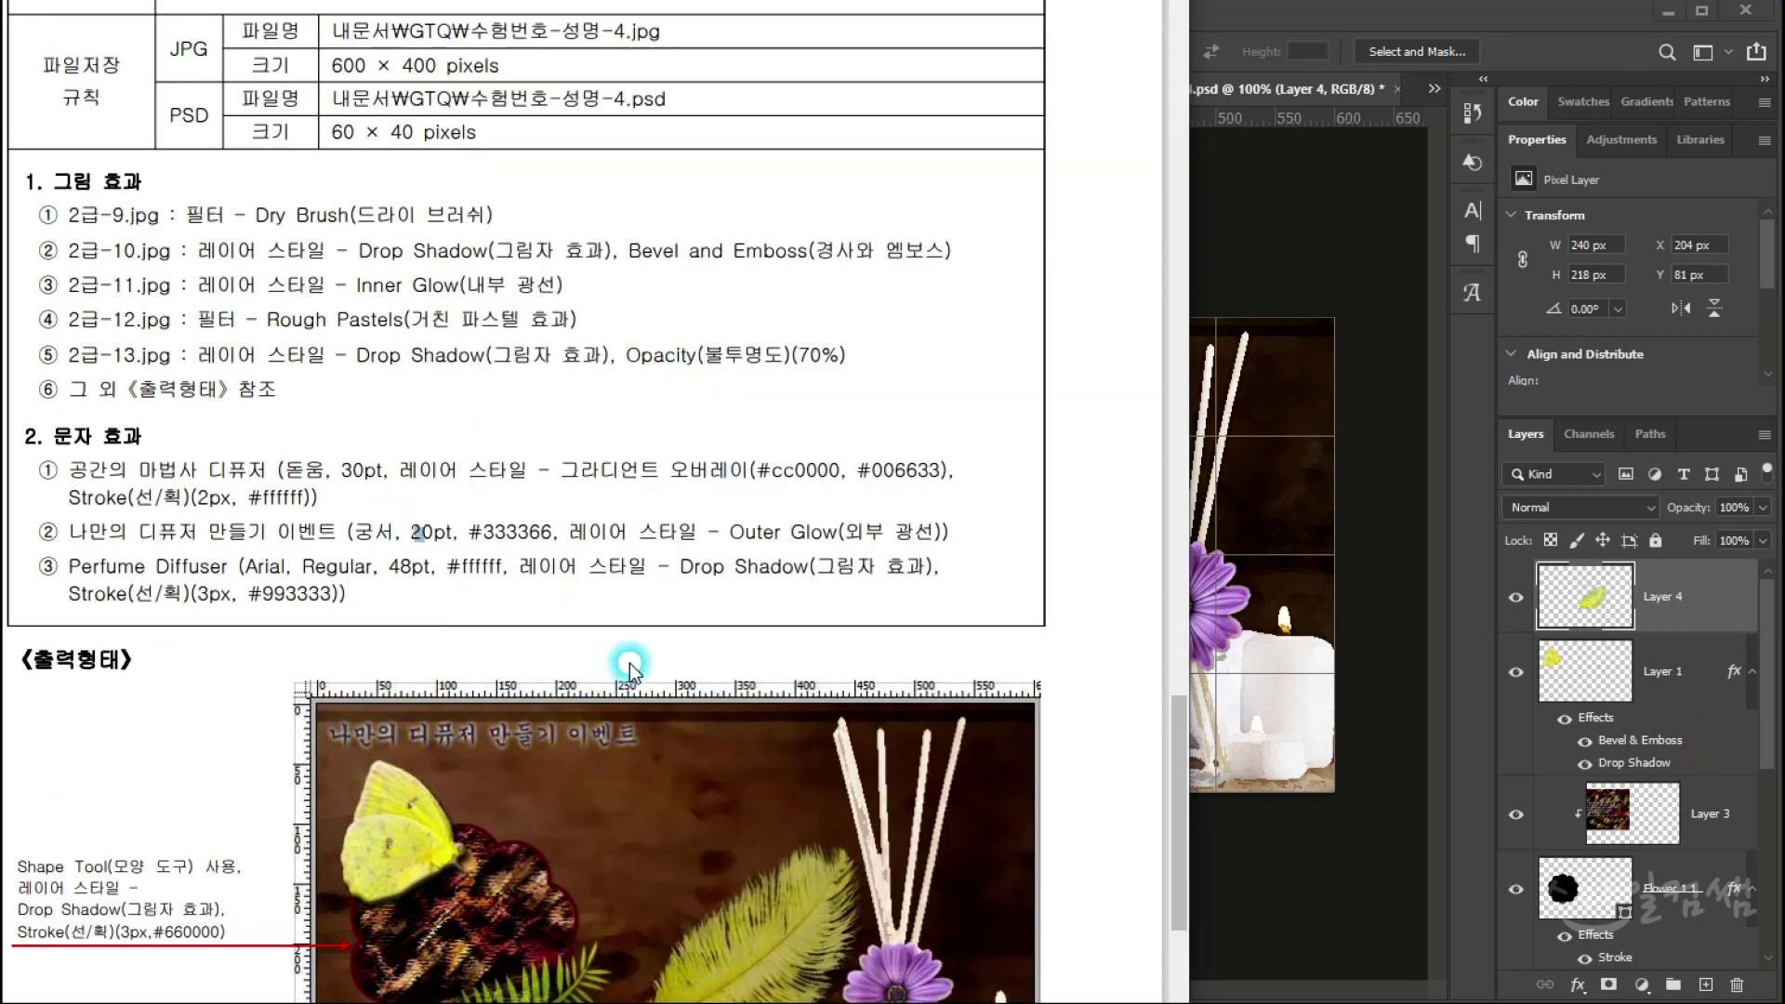
scroll(801, 587, "down", 4)
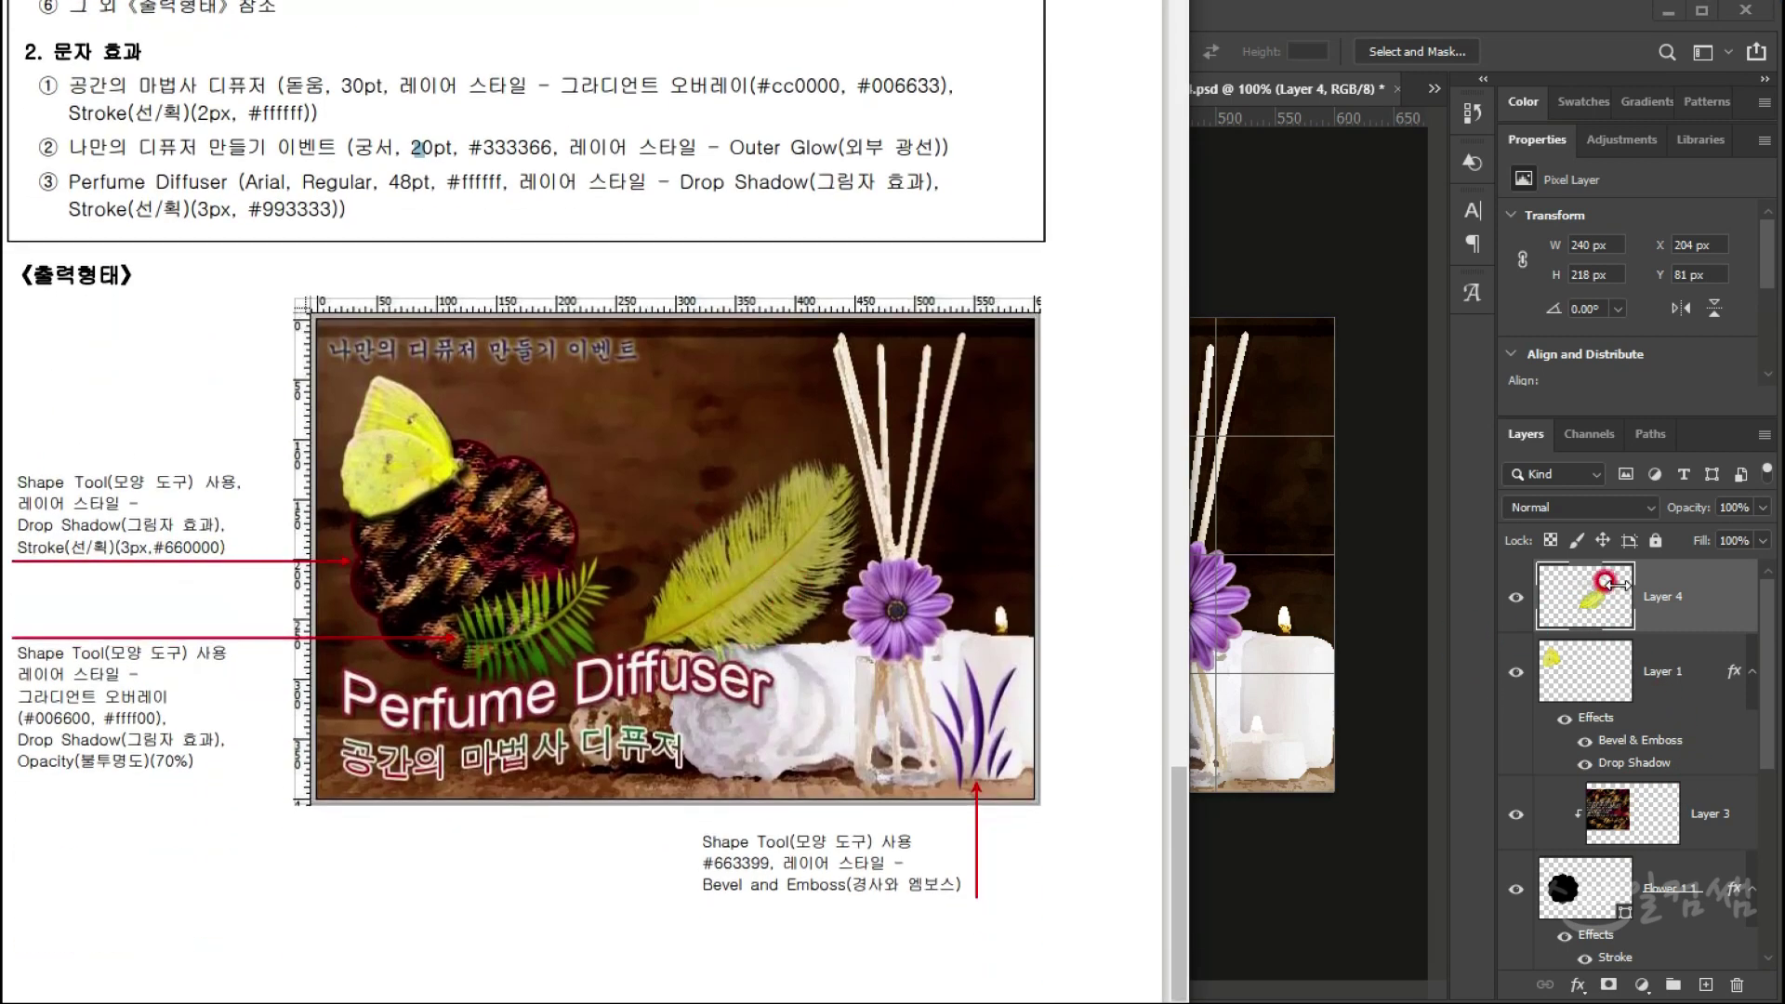
left_click(1594, 604)
left_click(1577, 985)
left_click(1584, 970)
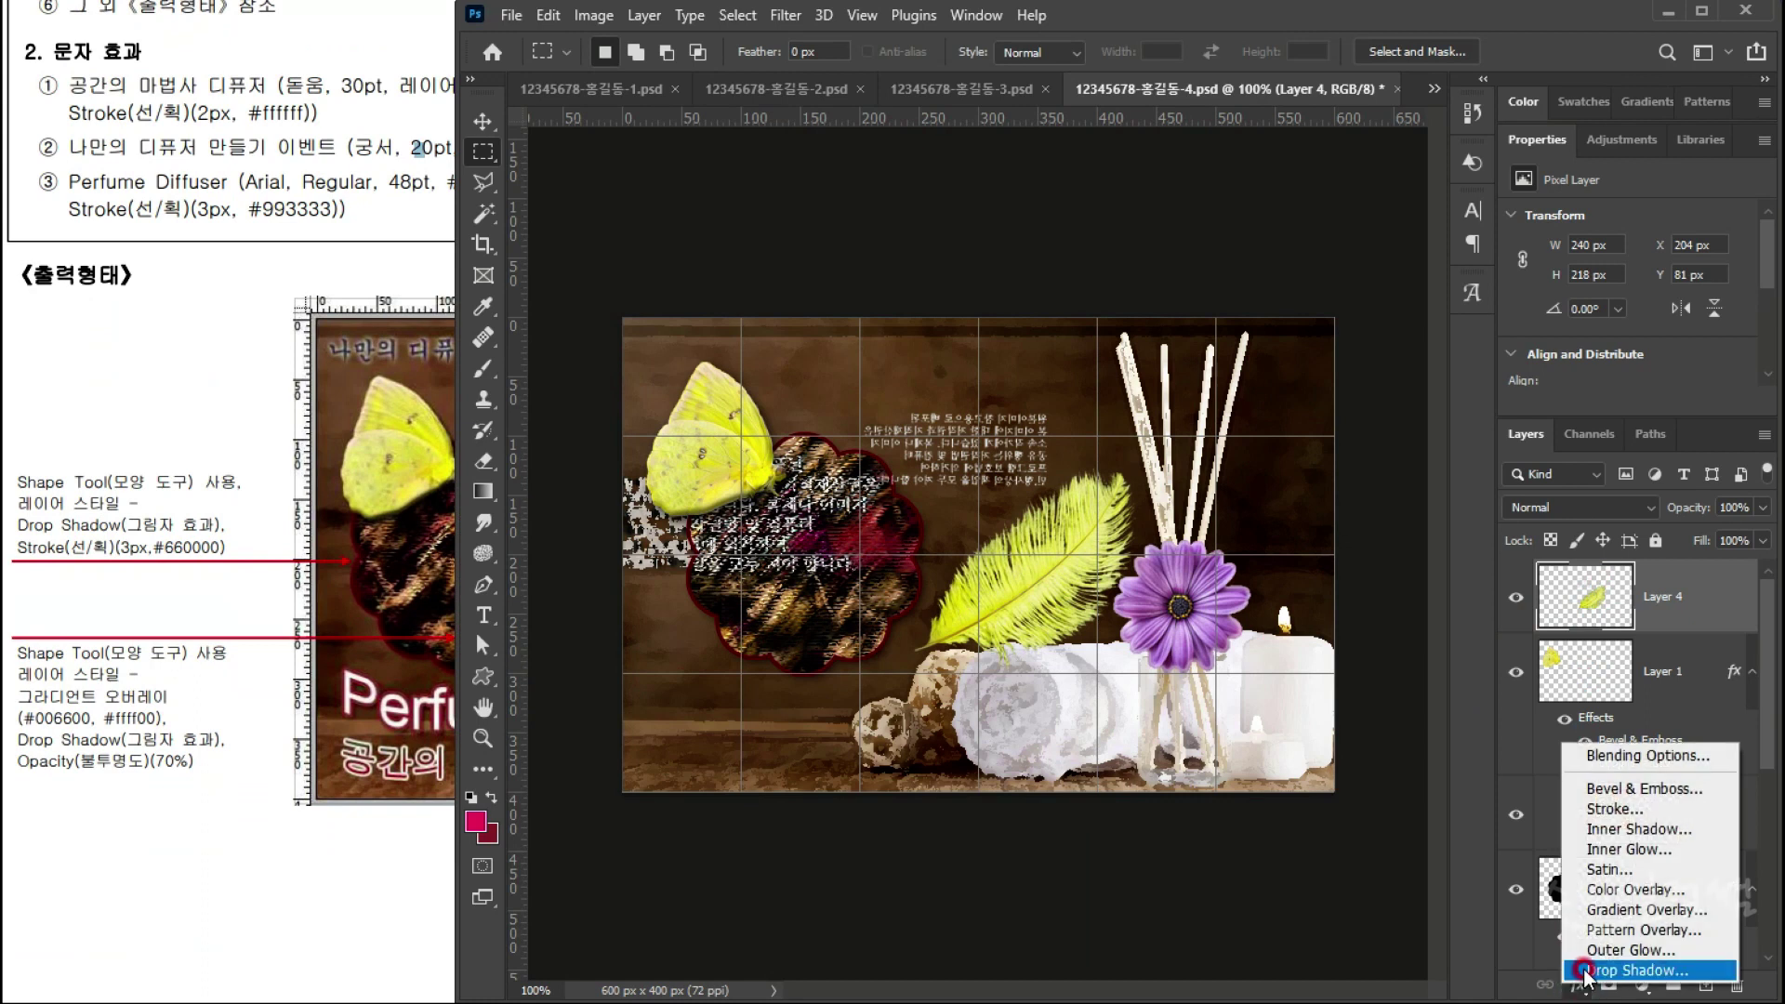
left_click(1099, 351)
left_click(1390, 279)
left_click(1561, 595)
left_click(1690, 532)
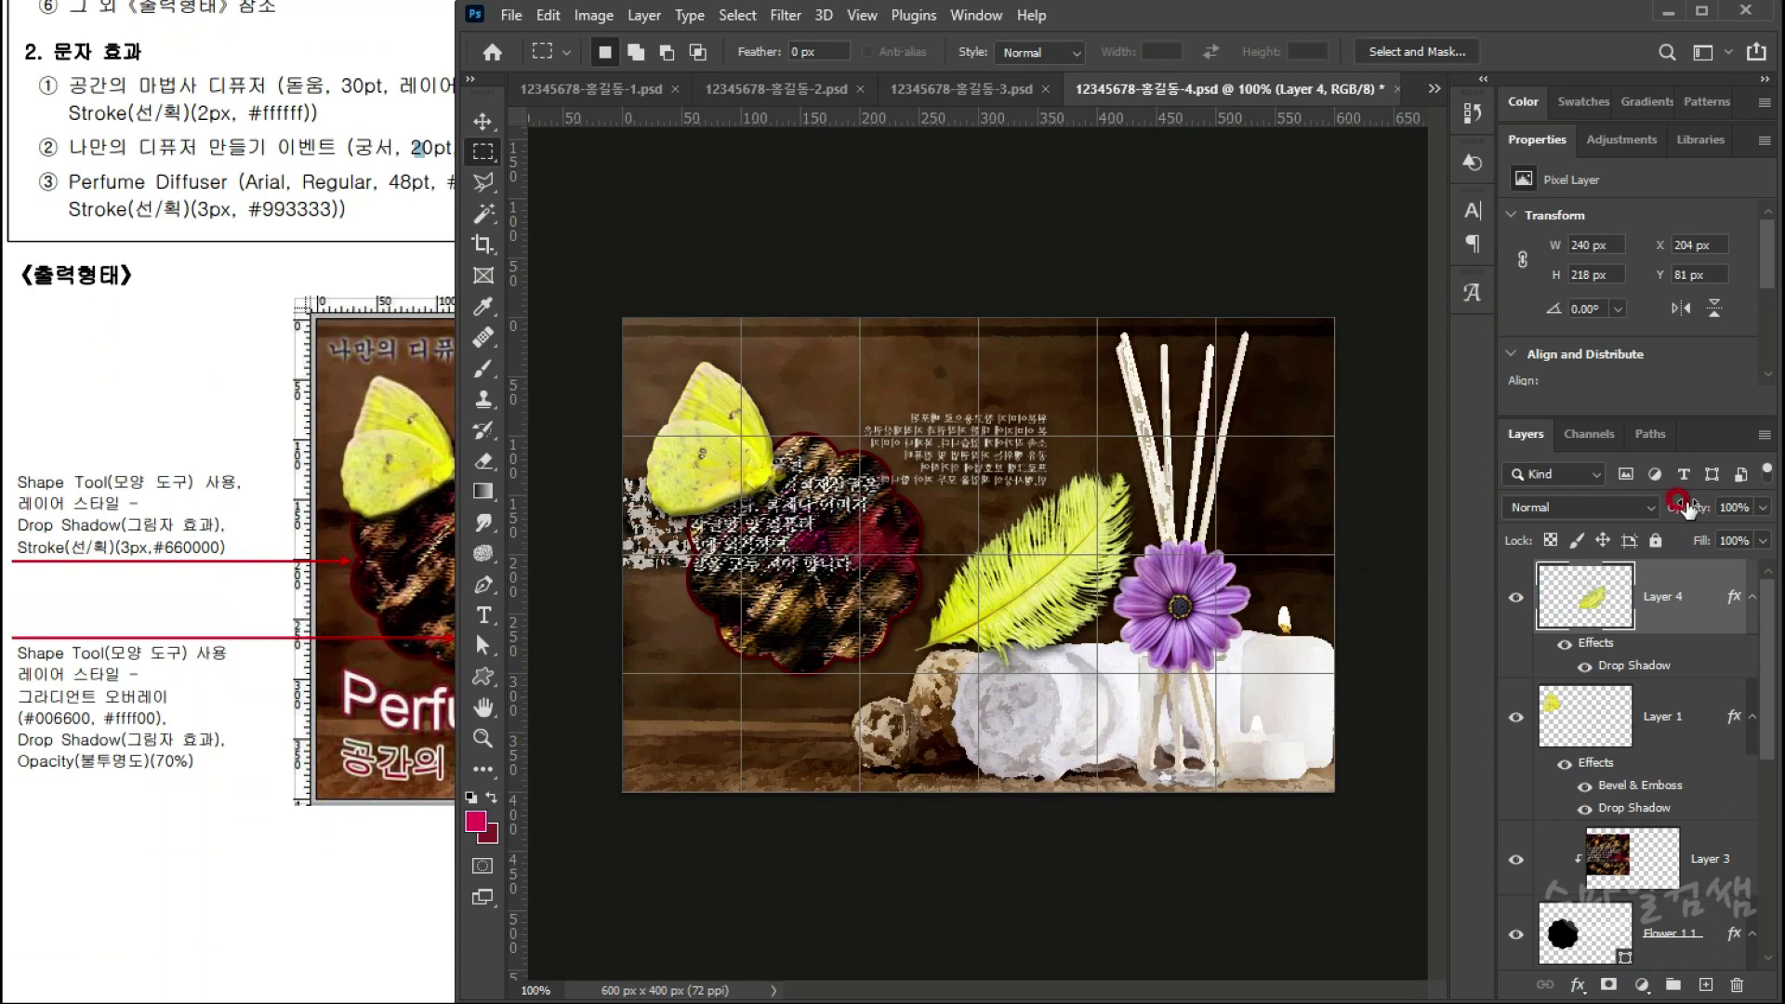
Step: Examine the opacity setting inside the feather layer's Drop Shadow effect, and close it without changes
left_click_drag(1690, 517, 1710, 521)
left_click(1627, 624)
left_click(1610, 981)
left_click(1610, 651)
double_click(1619, 666)
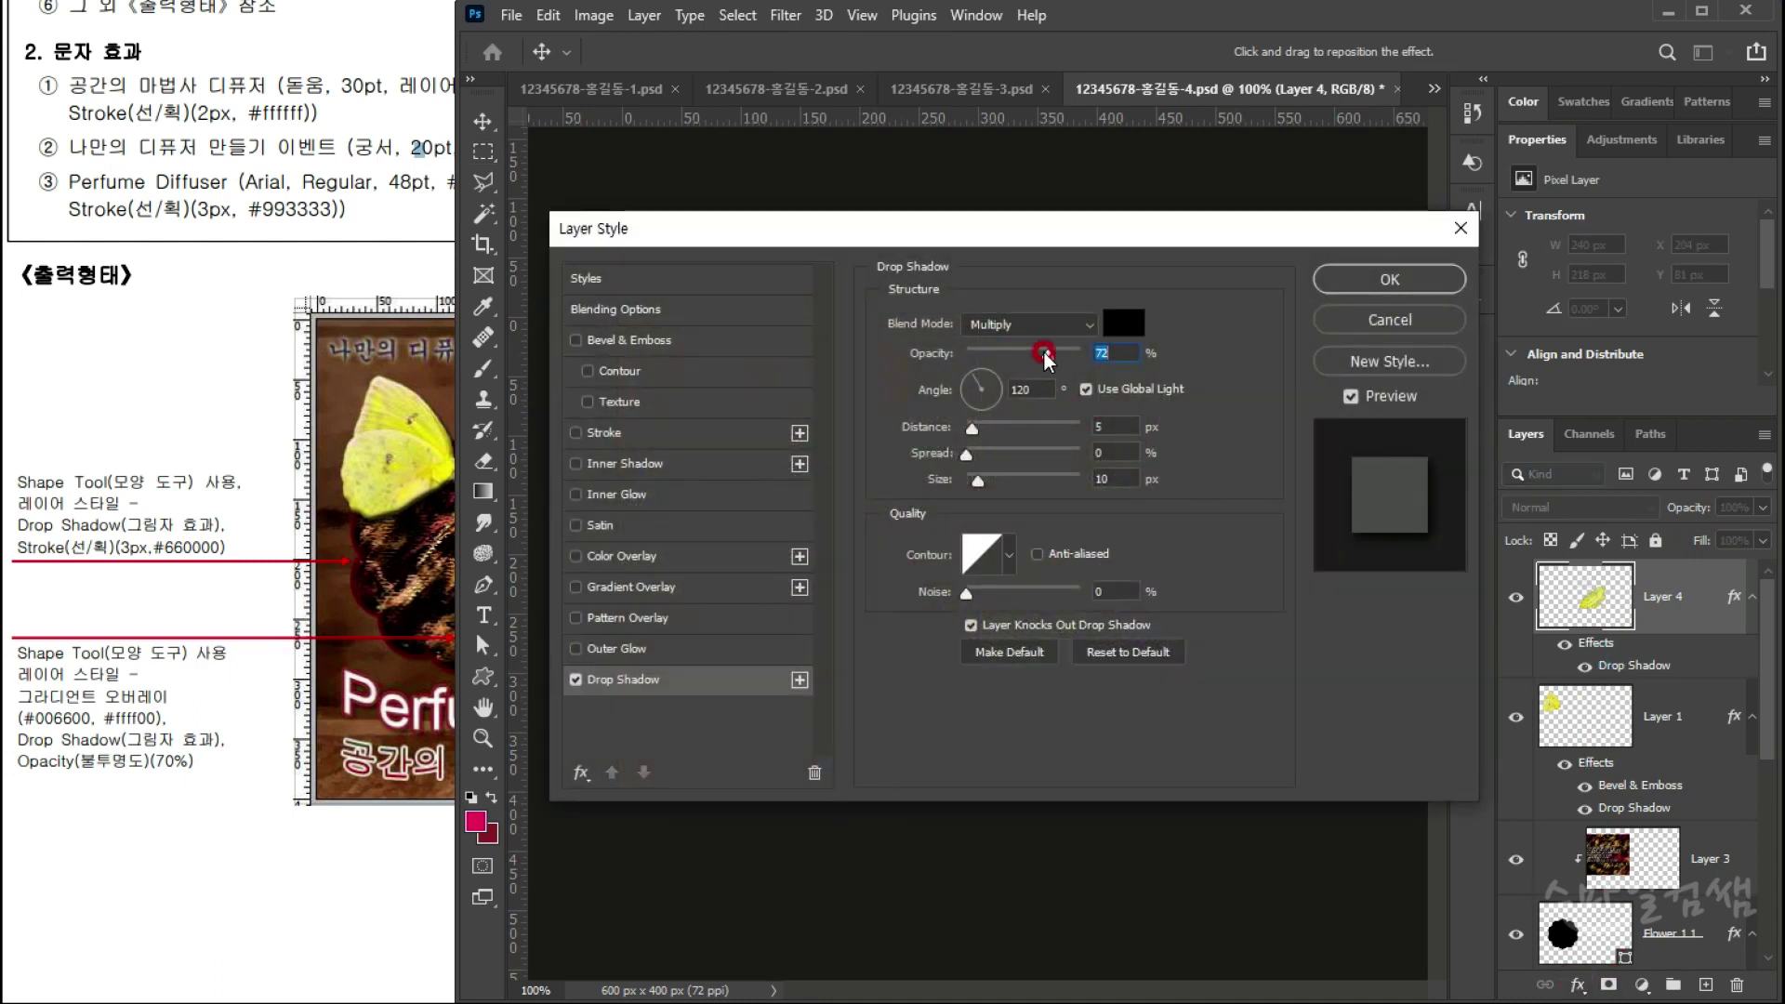
left_click(1385, 319)
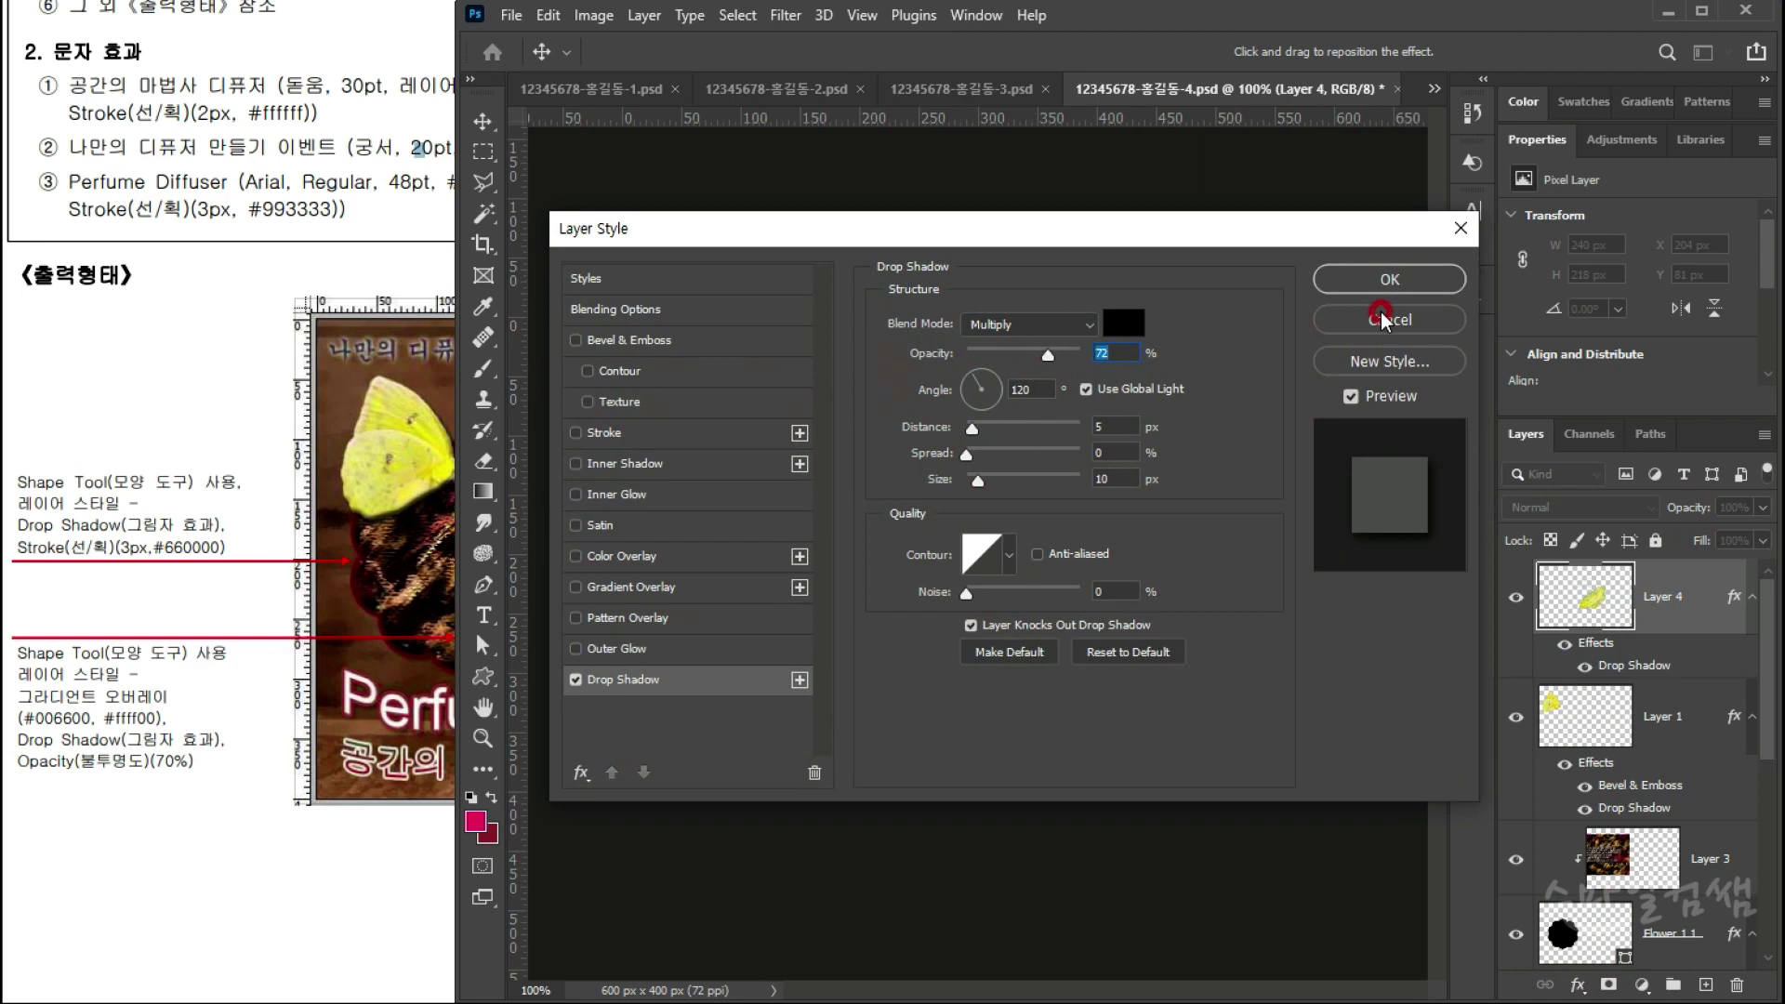
left_click(1595, 577)
left_click(1616, 558)
Step: Set the feather layer's opacity to 70%
left_click(1685, 502)
left_click(1725, 502)
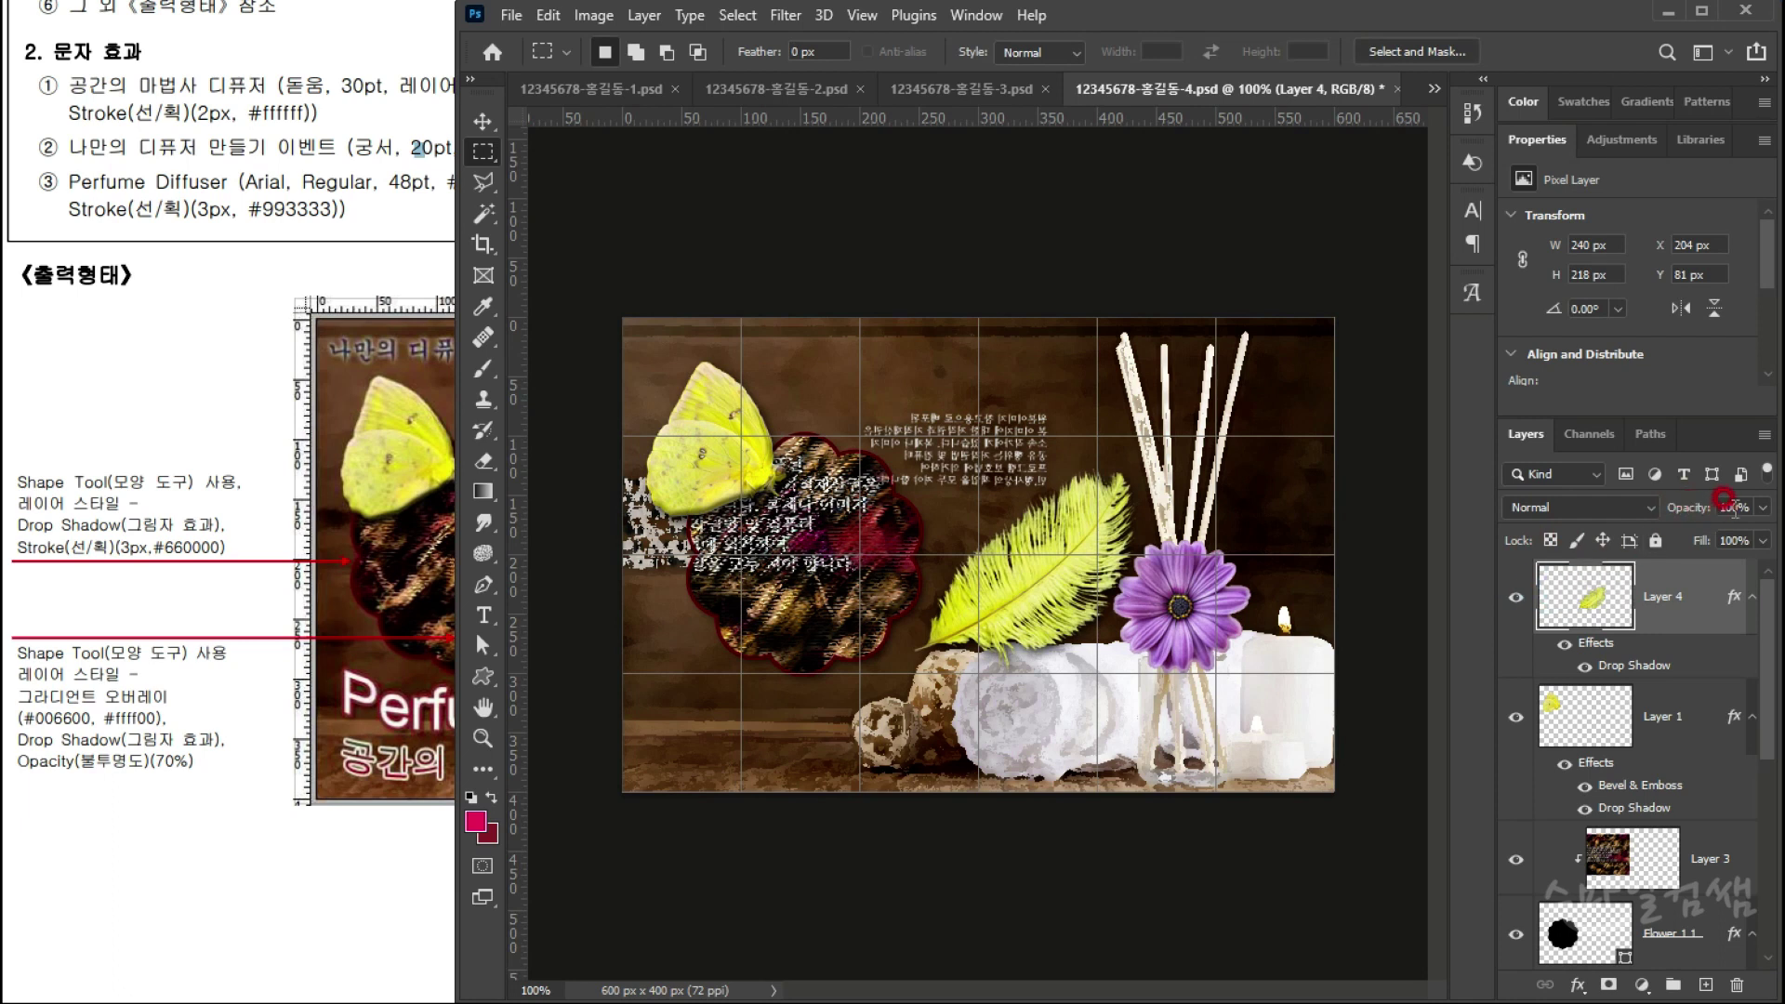
type("70")
left_click(1688, 507)
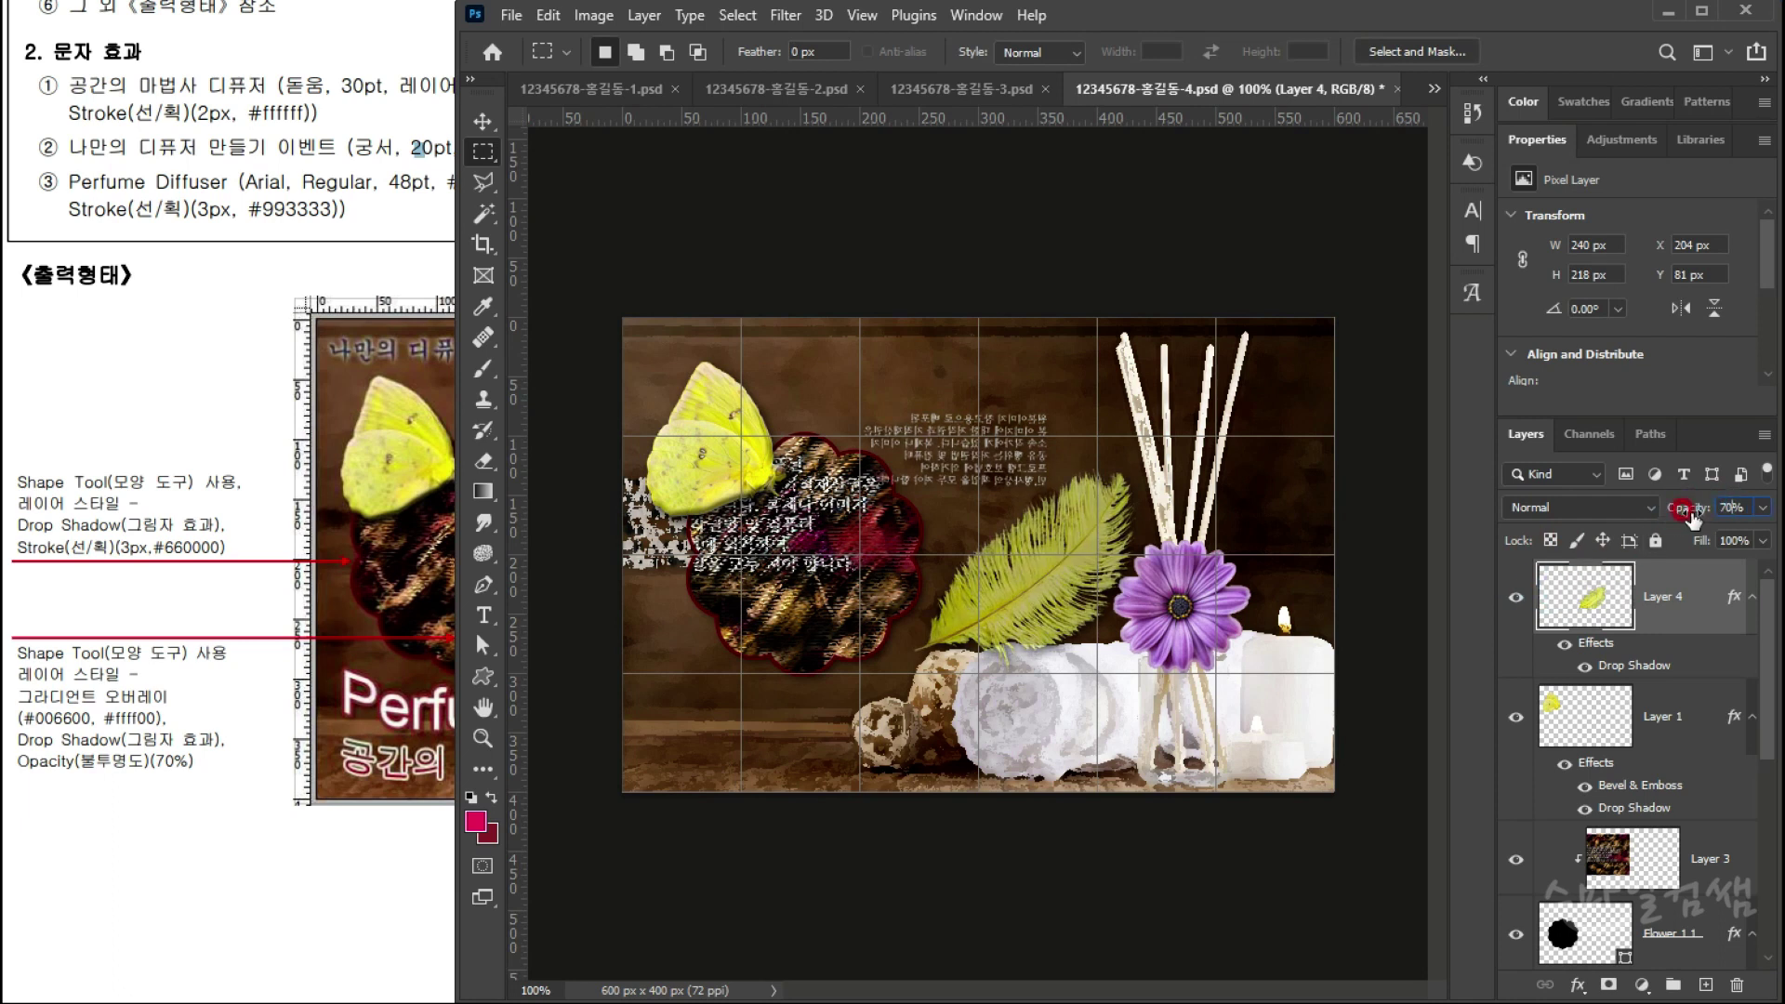
left_click(1683, 589)
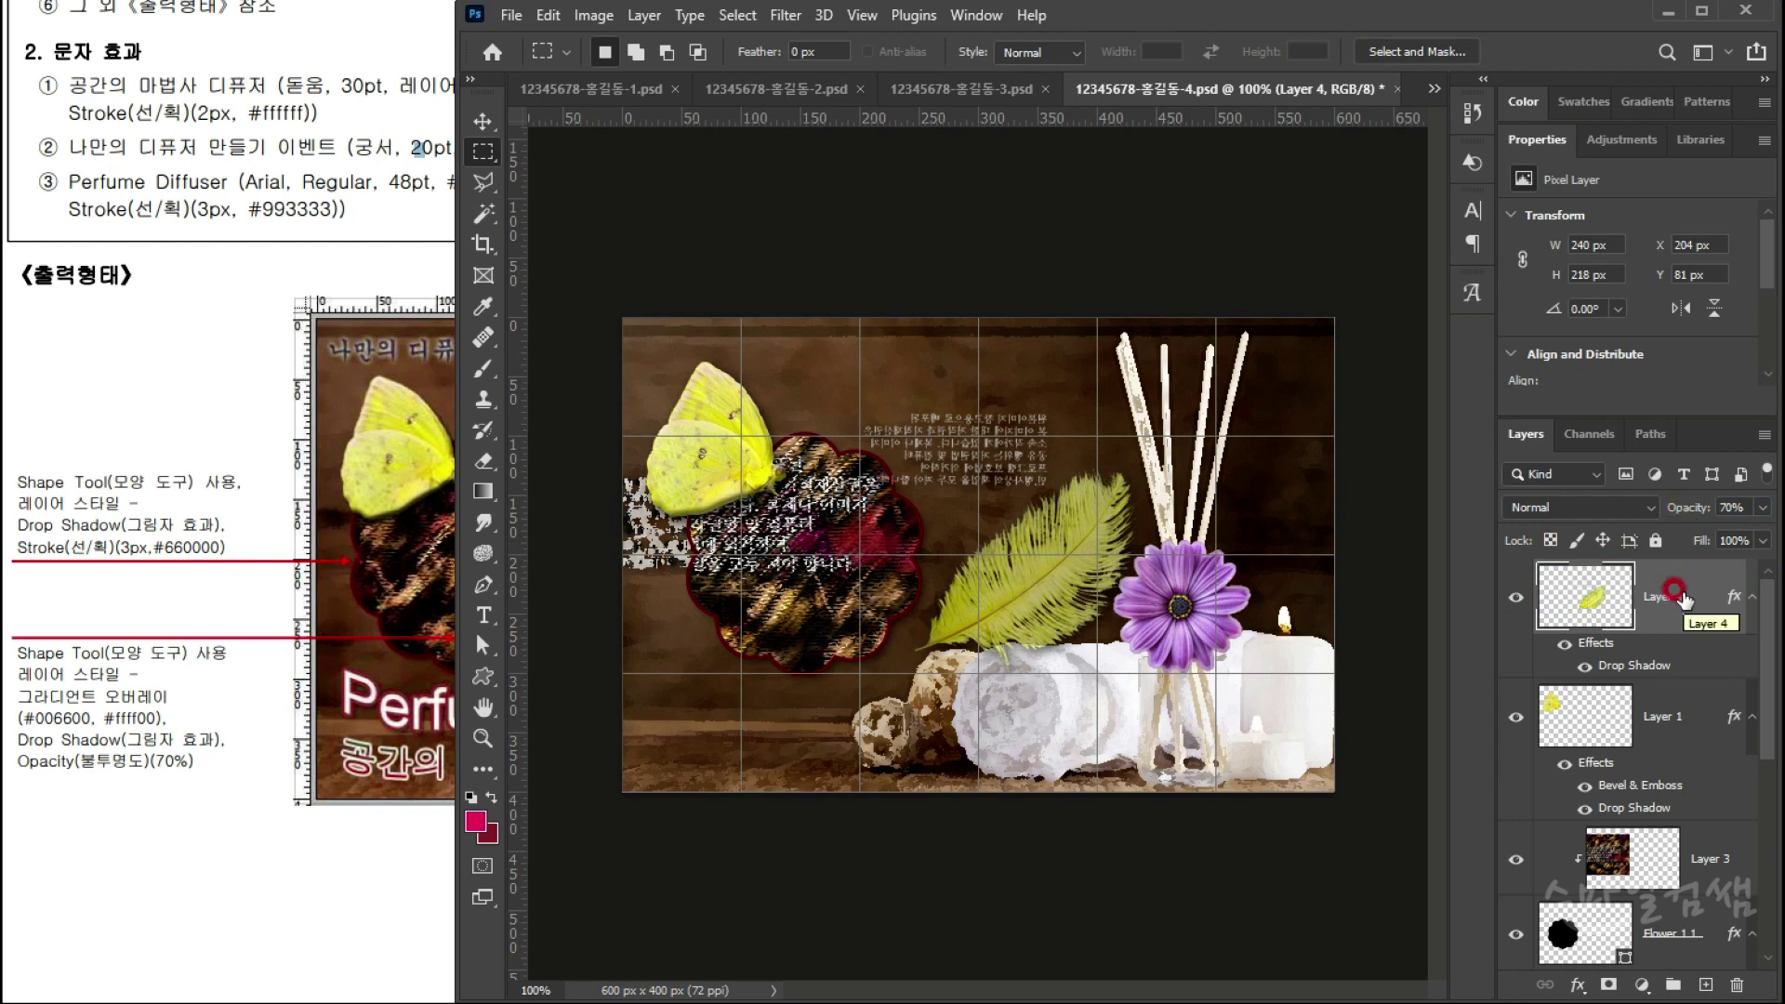
left_click(733, 706)
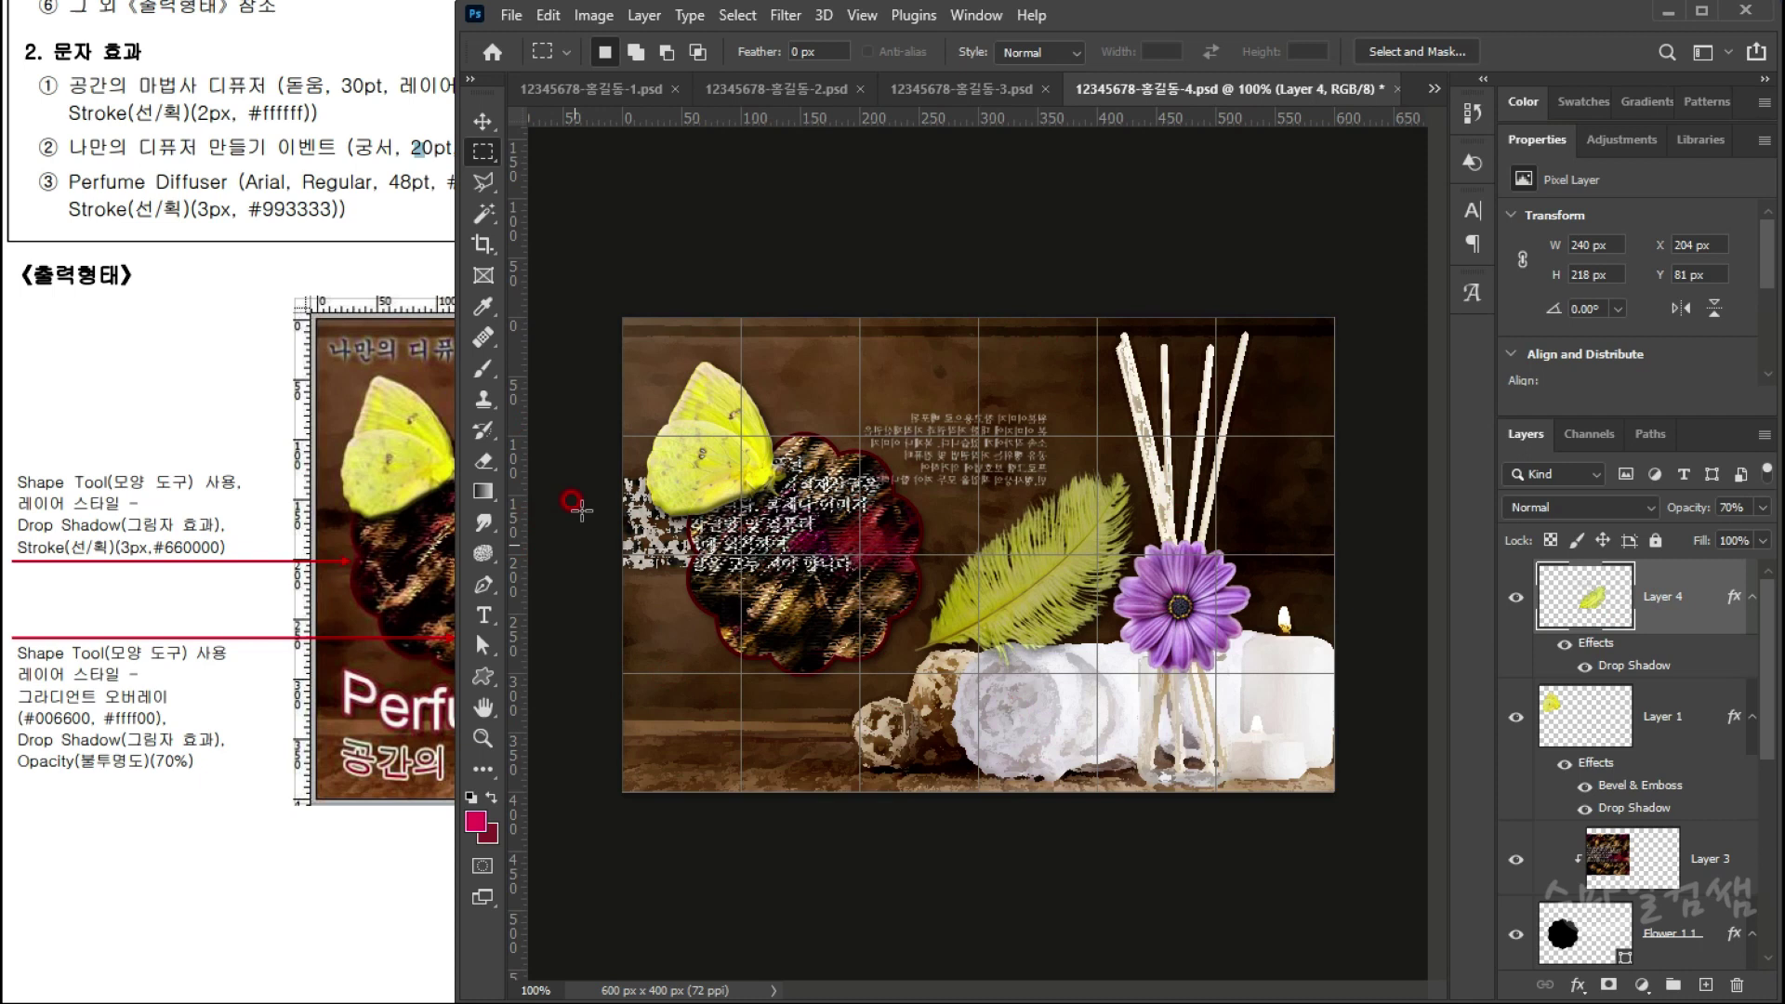
Step: Examine the effects and layer opacity of the Leaf 3 shape in the third exam document, and return to the fourth document's feather layer
left_click(798, 355)
left_click(978, 91)
left_click(1012, 595)
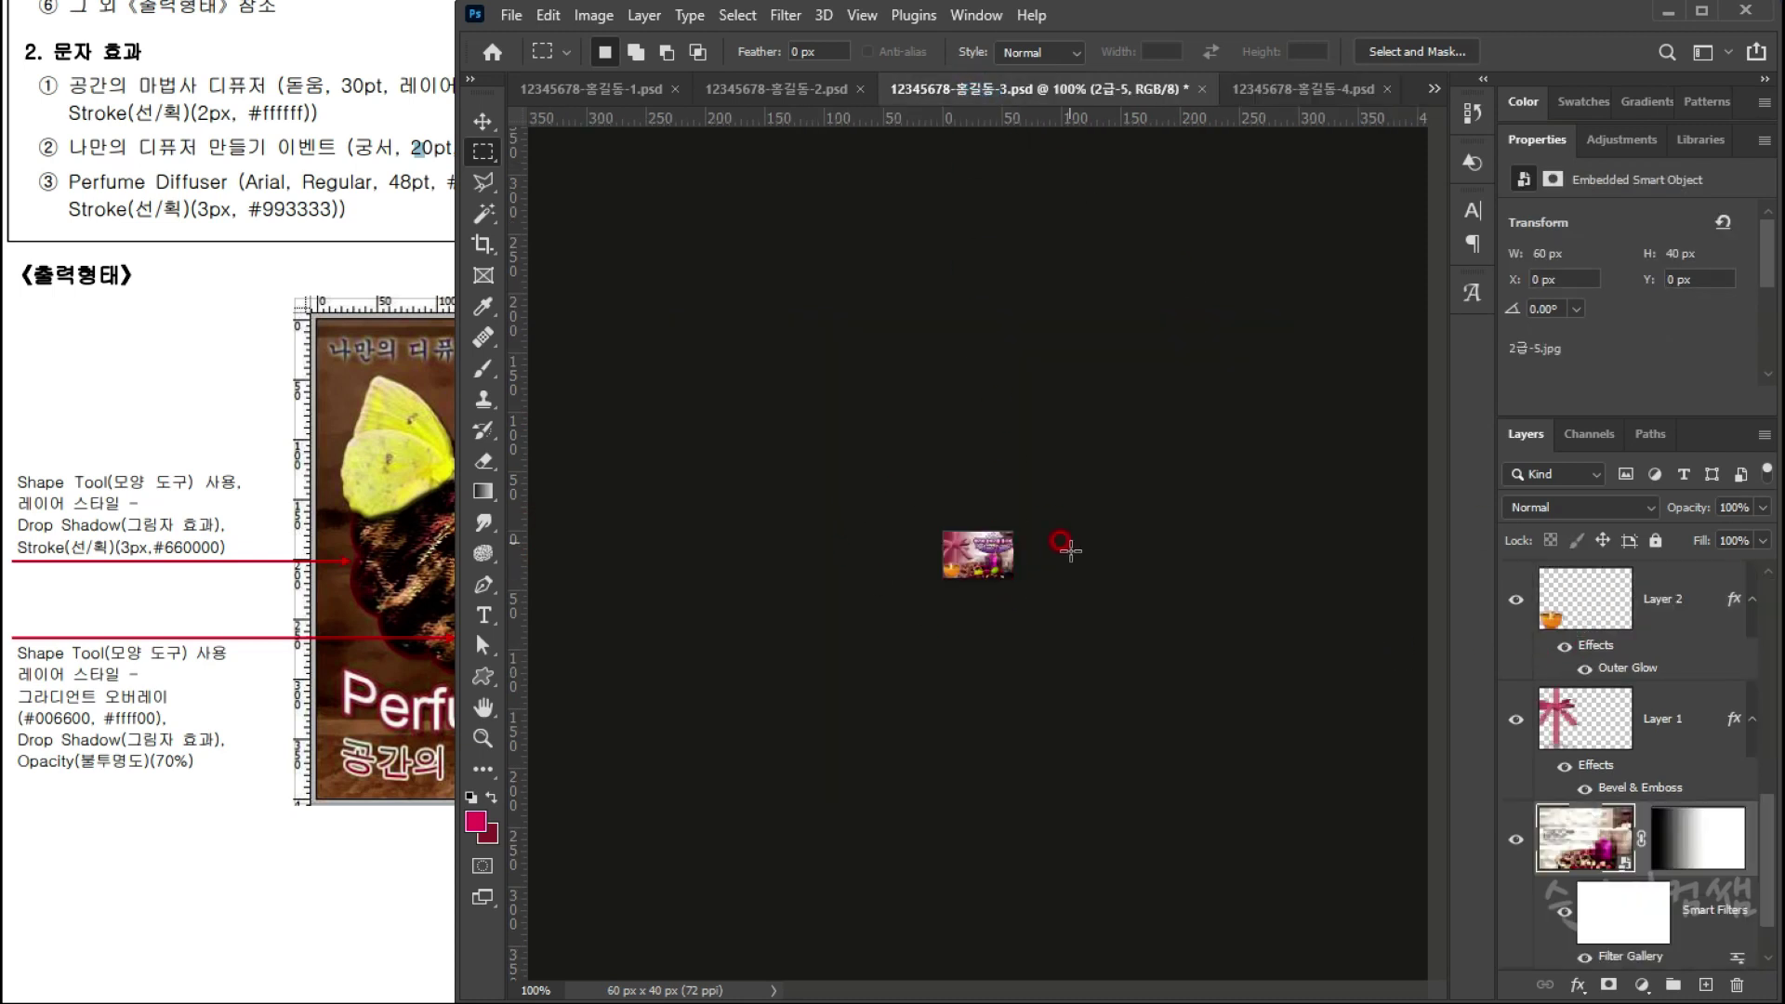
left_click(1767, 753)
left_click_drag(1772, 818, 1771, 655)
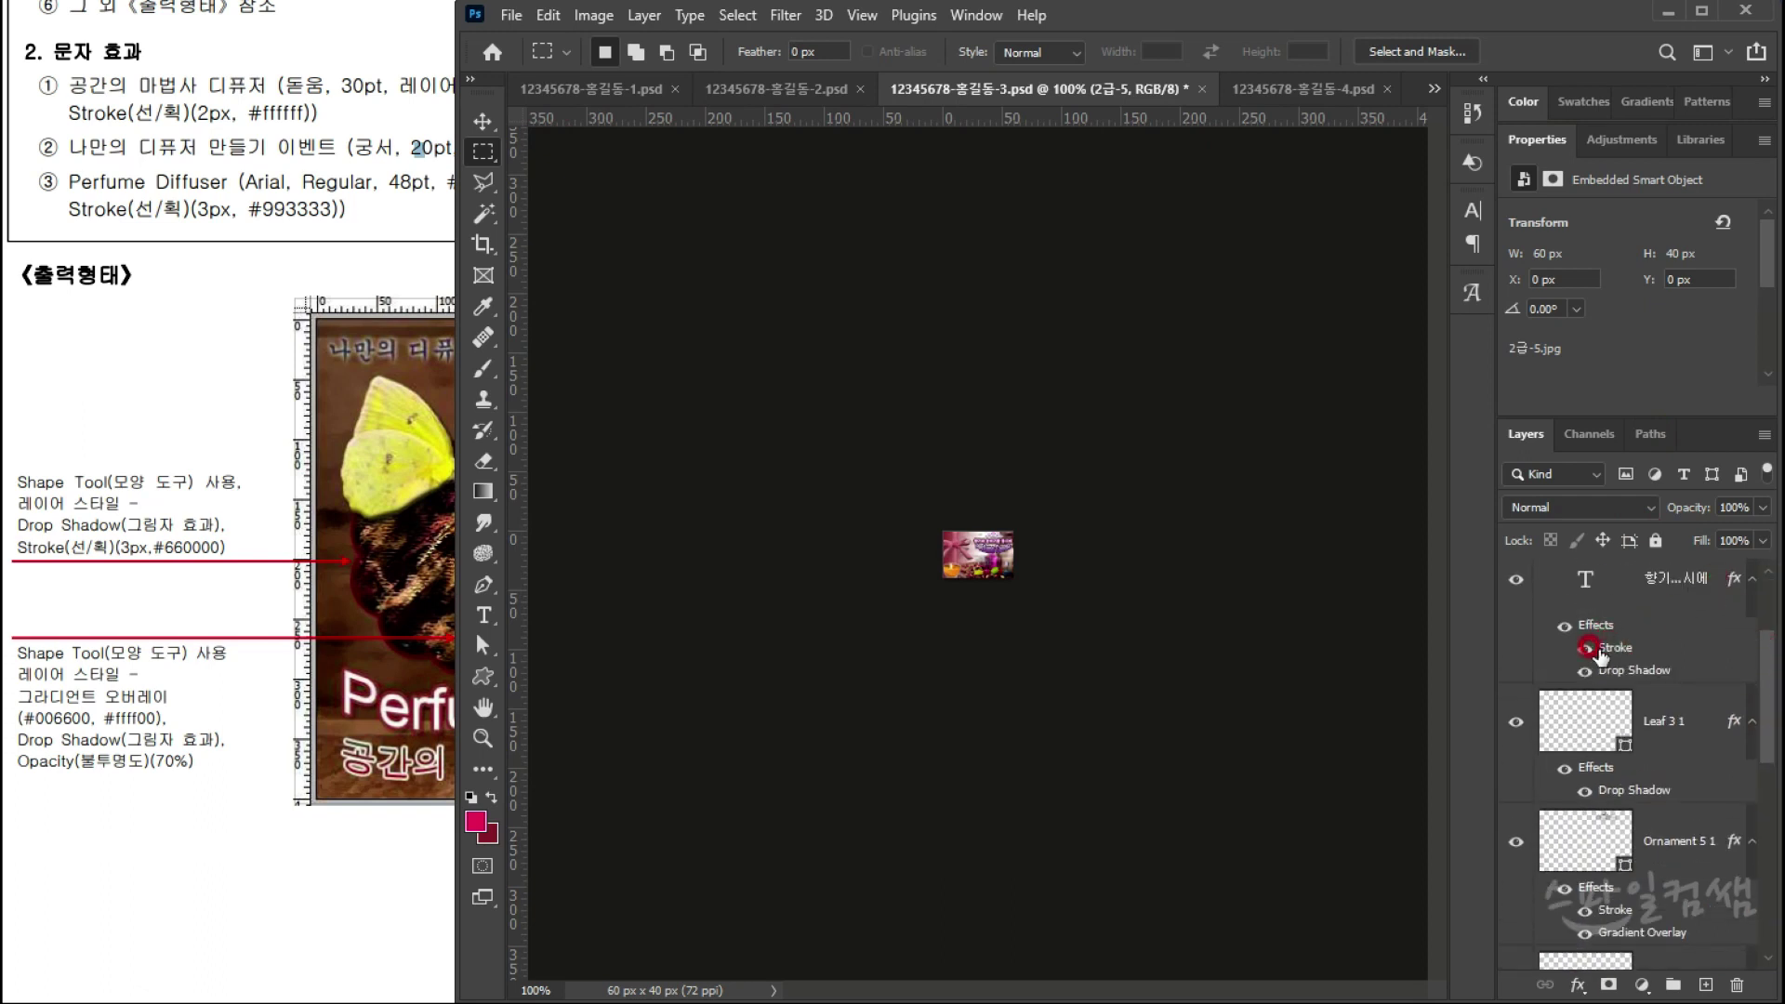
left_click_drag(1604, 671, 1567, 717)
left_click(1568, 718)
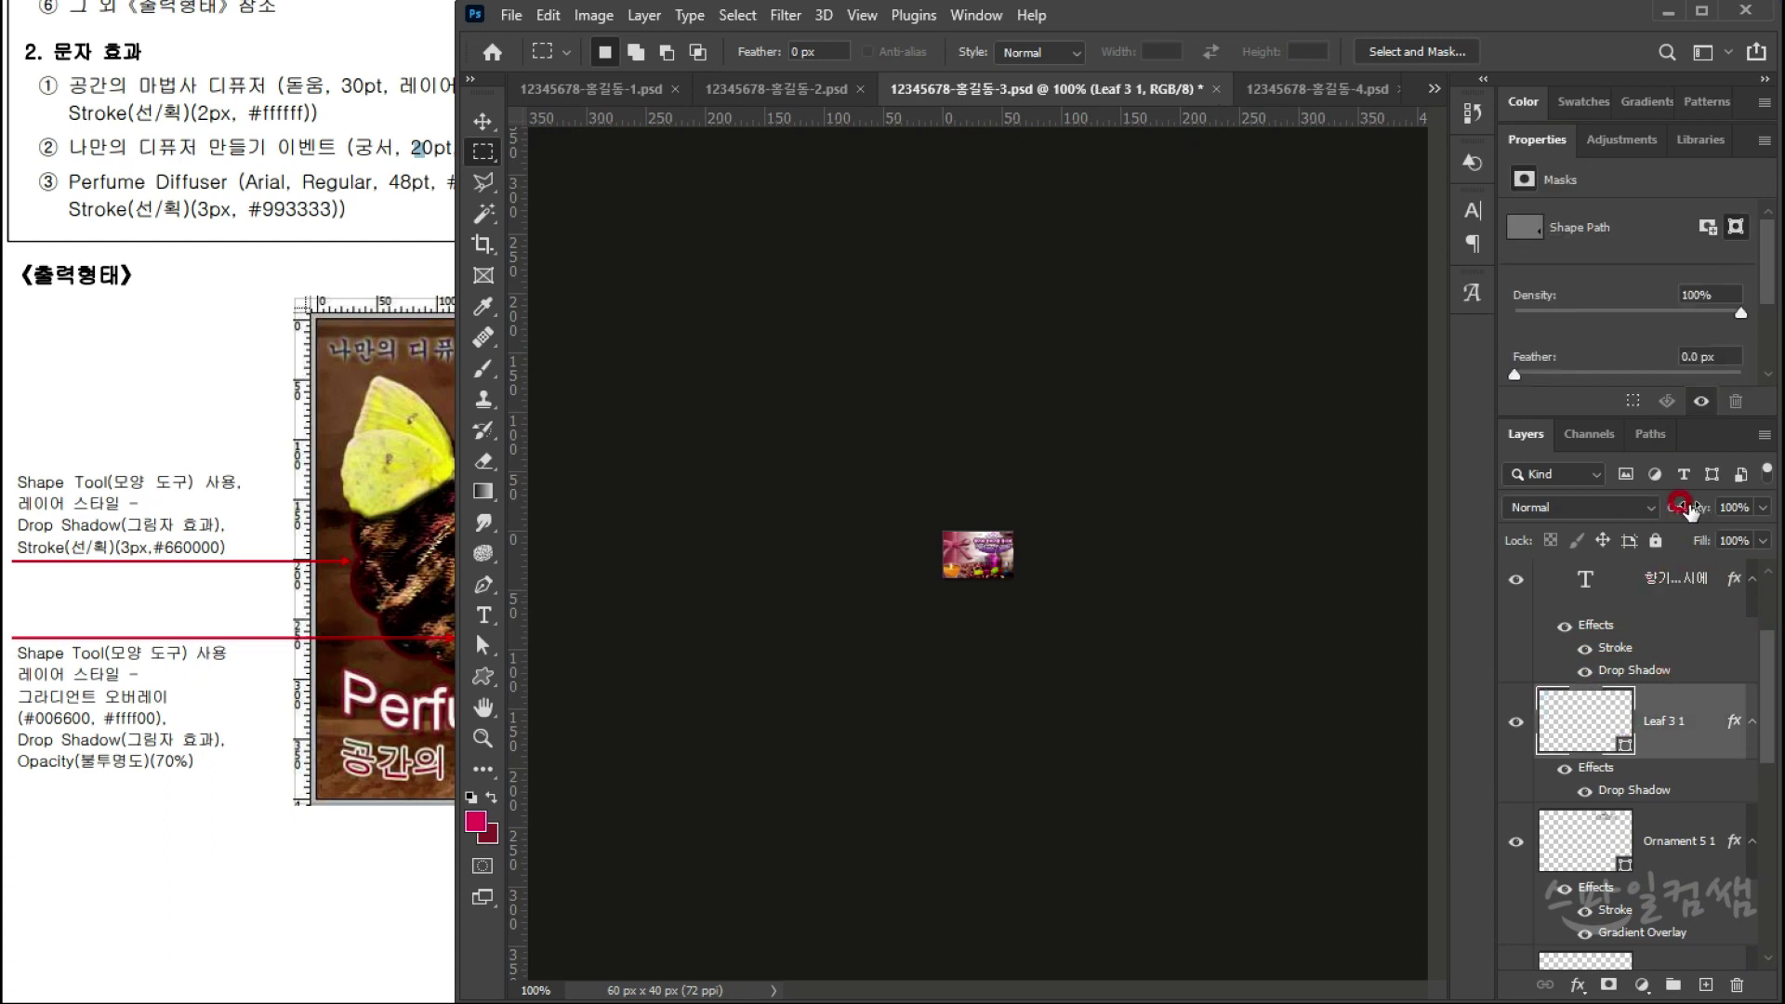
left_click(1338, 89)
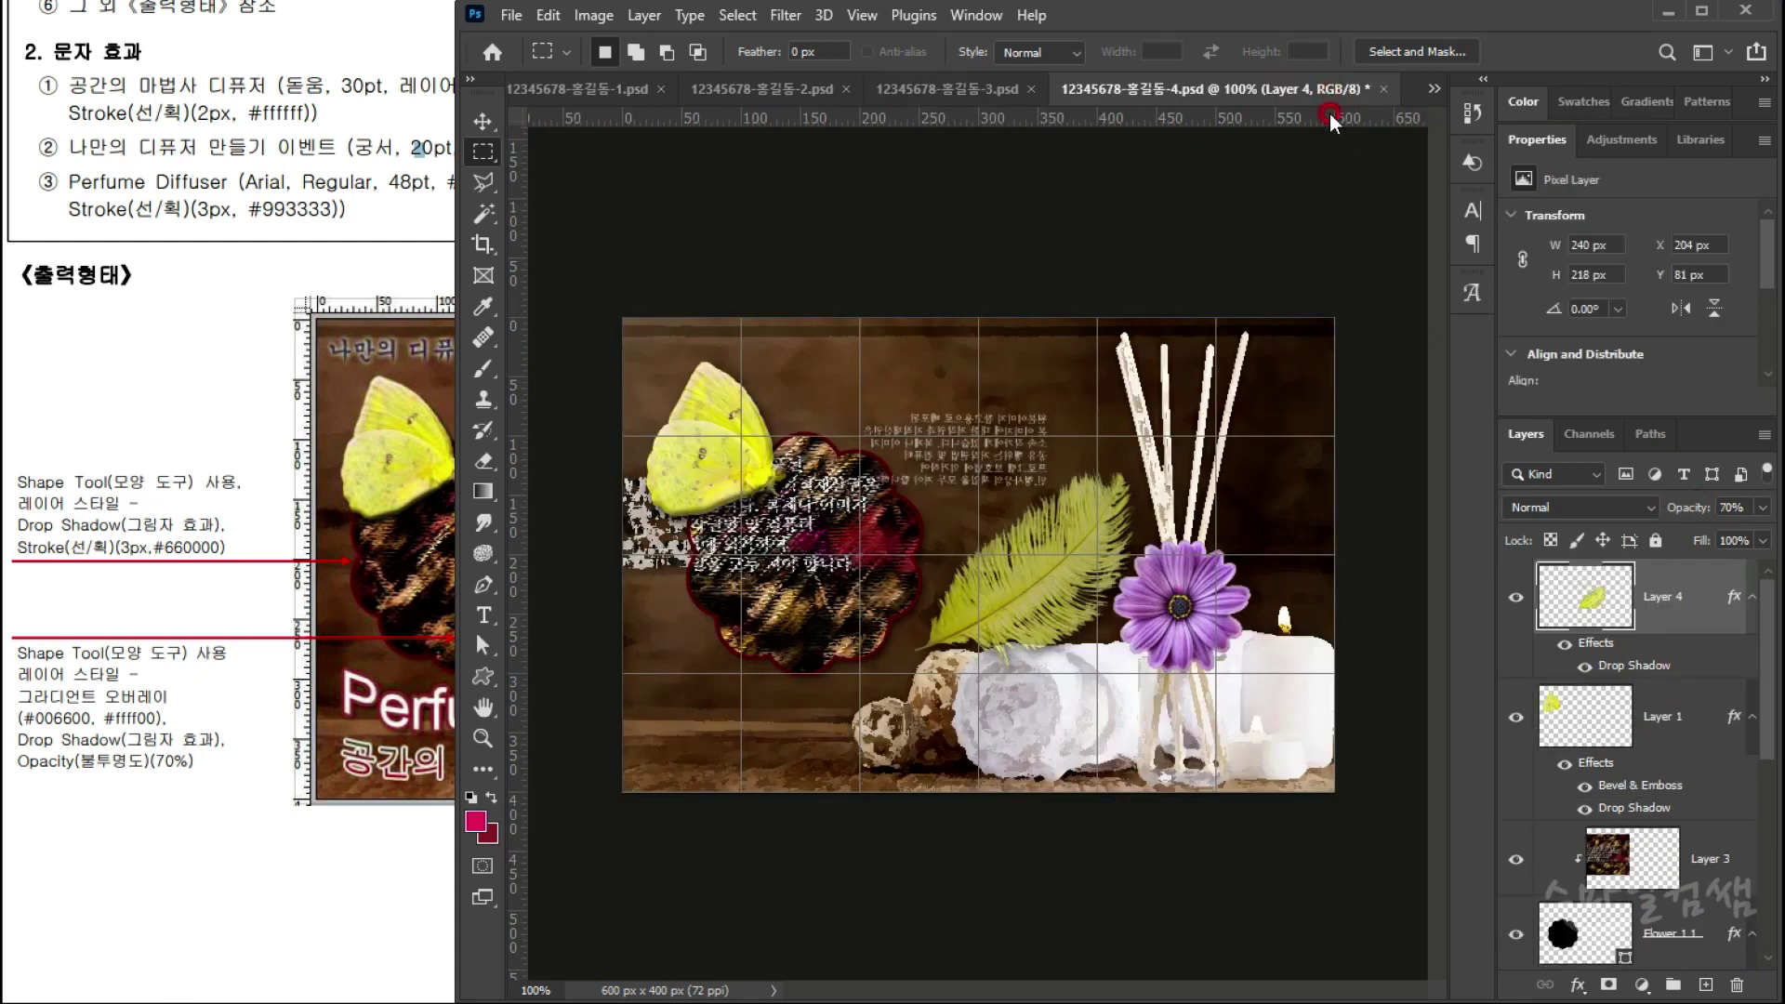
left_click_drag(1595, 590, 1603, 599)
left_click(1683, 509)
mouse_move(1688, 513)
left_mouse_down()
mouse_move(1722, 509)
mouse_move(1705, 540)
left_mouse_up()
Step: Check the exam sheet's 2급-13.jpg requirements and the green leaf shape in the reference poster
left_click(198, 447)
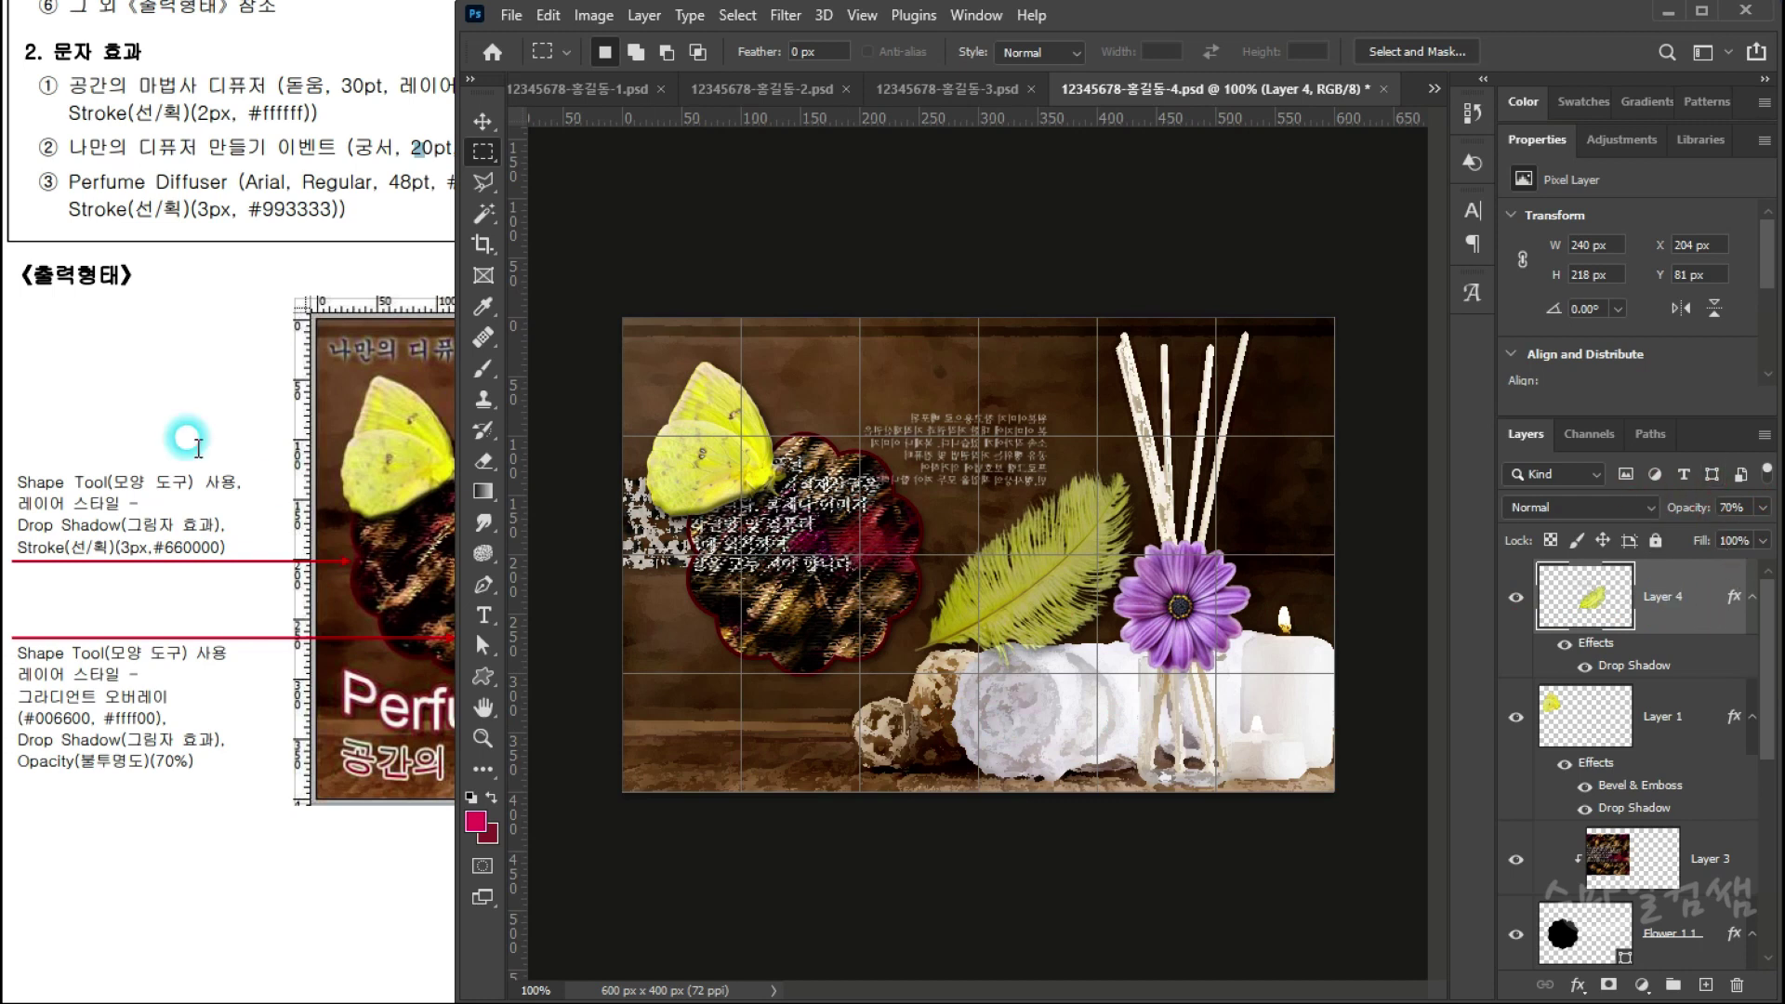
left_click(74, 371)
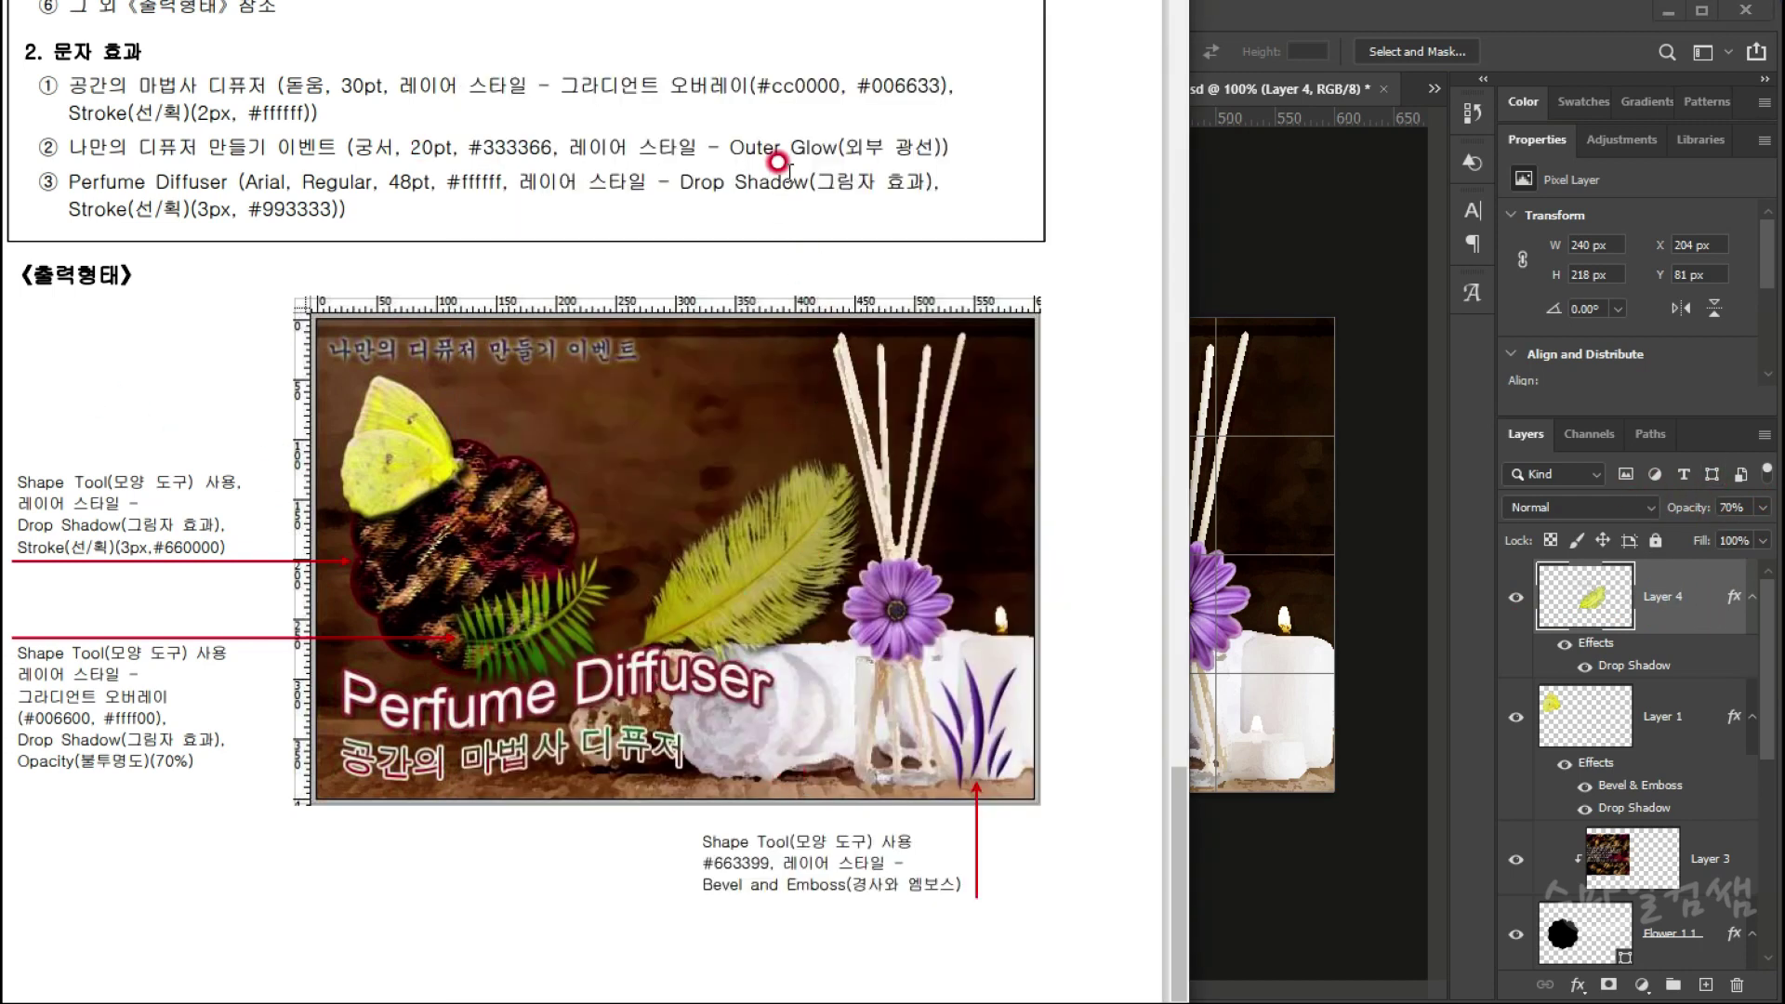
scroll(825, 166, "up", 3)
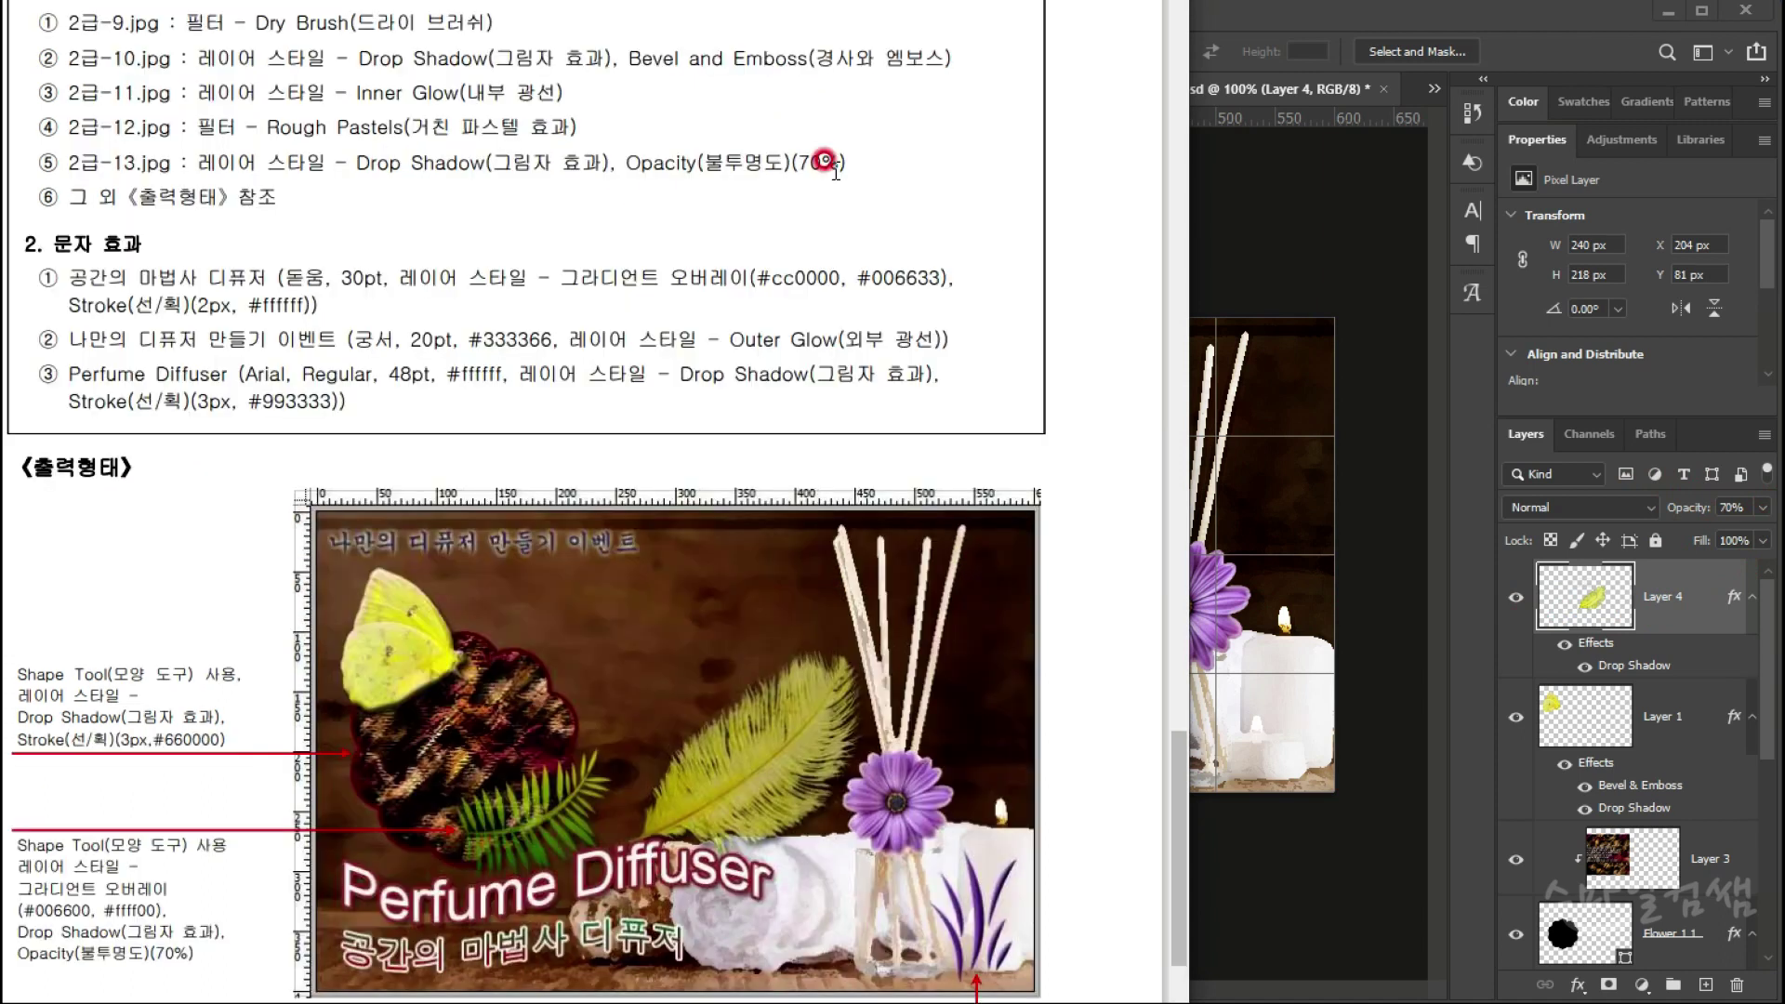
scroll(791, 386, "down", 3)
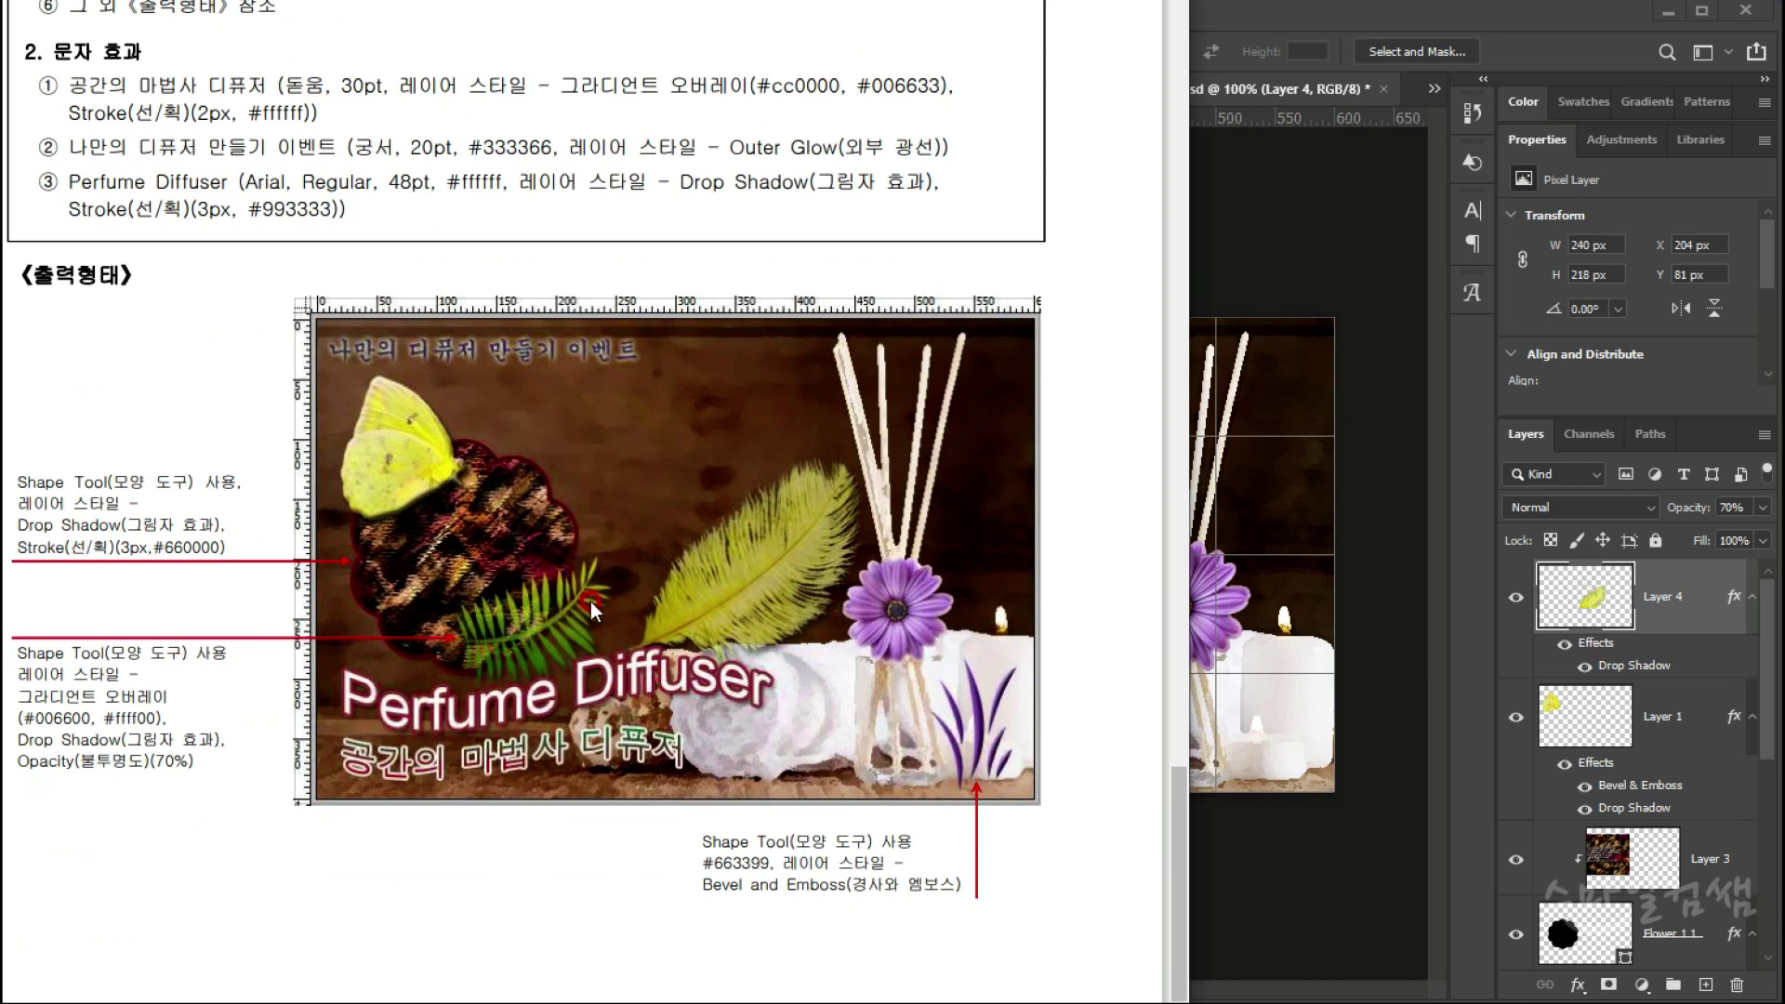
Step: Choose the fern leaf from the Nature group as the custom shape to draw
left_click(1316, 884)
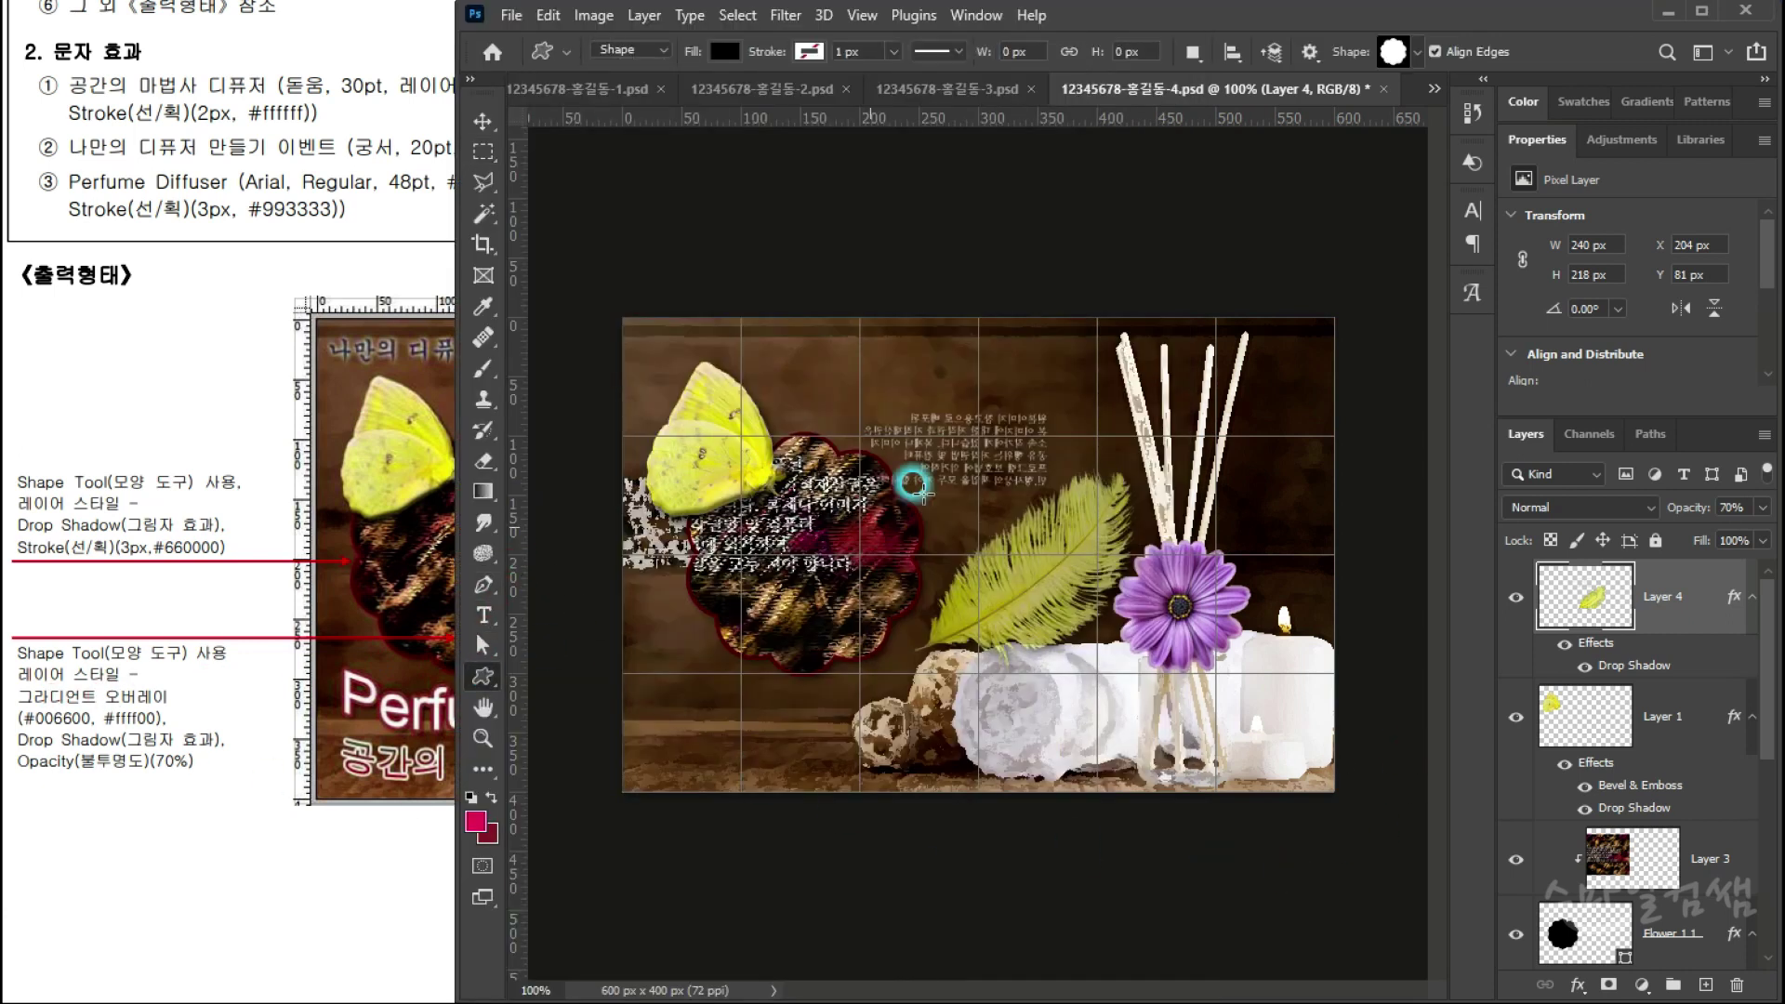
left_click(1415, 58)
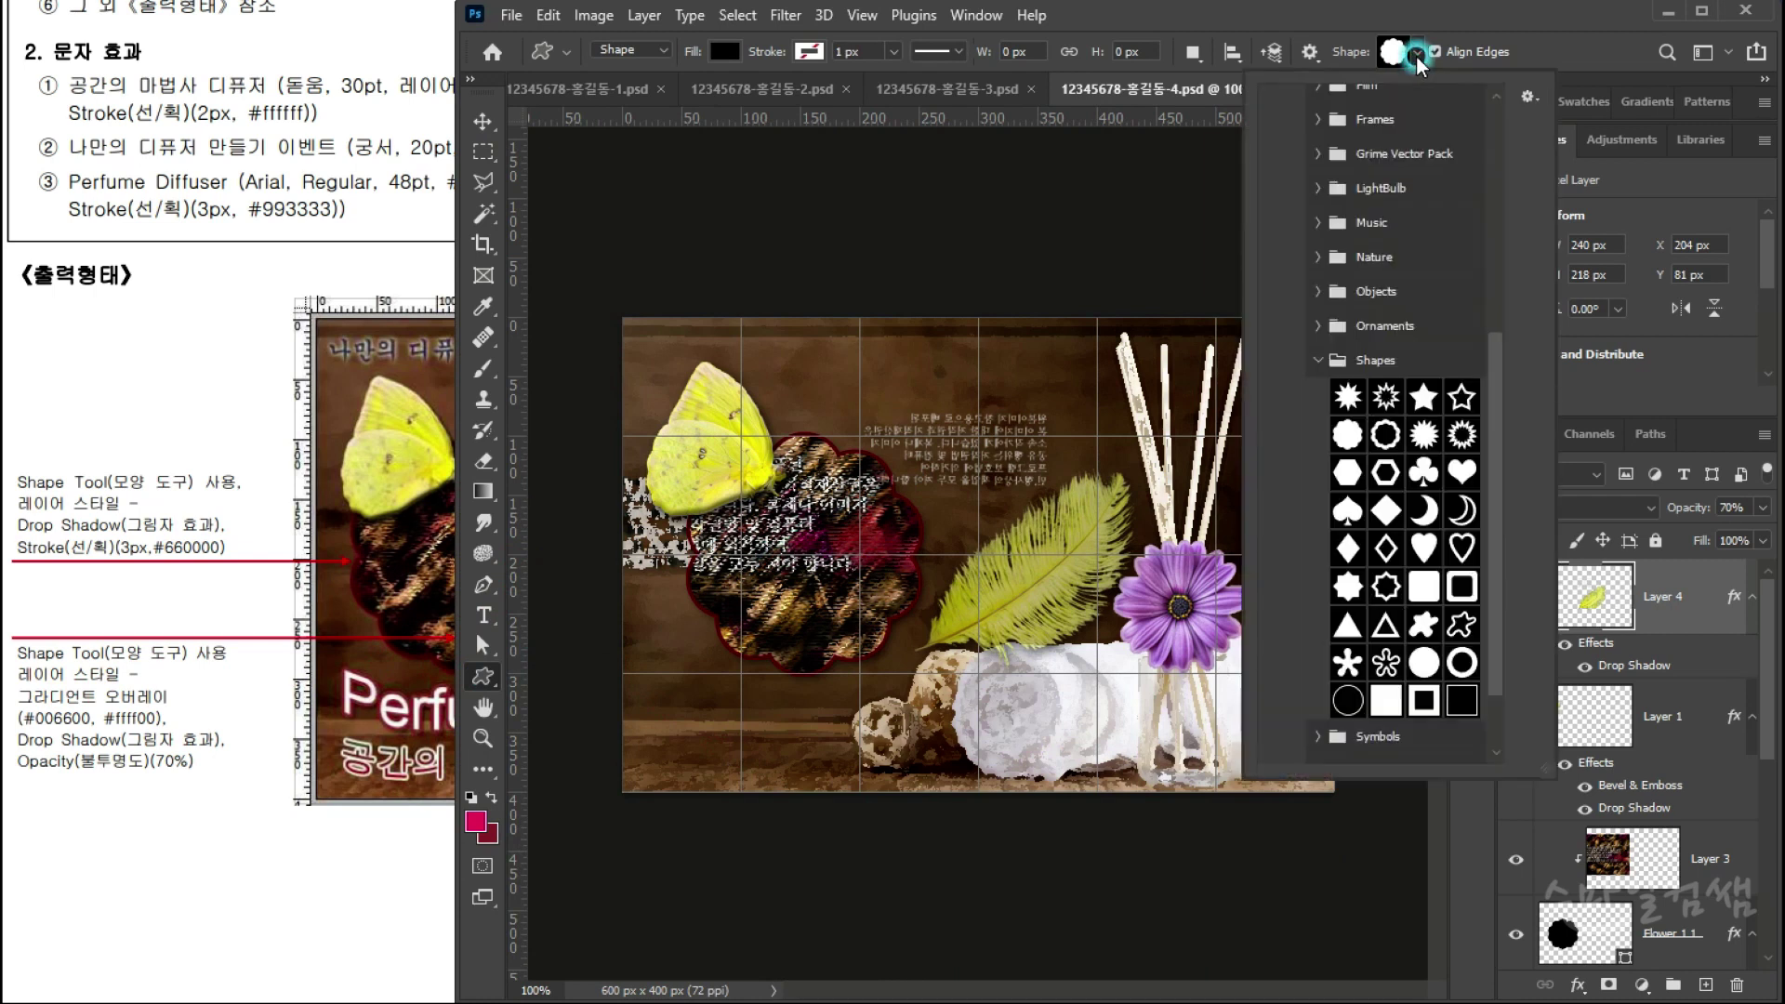
scroll(1495, 579, "down", 2)
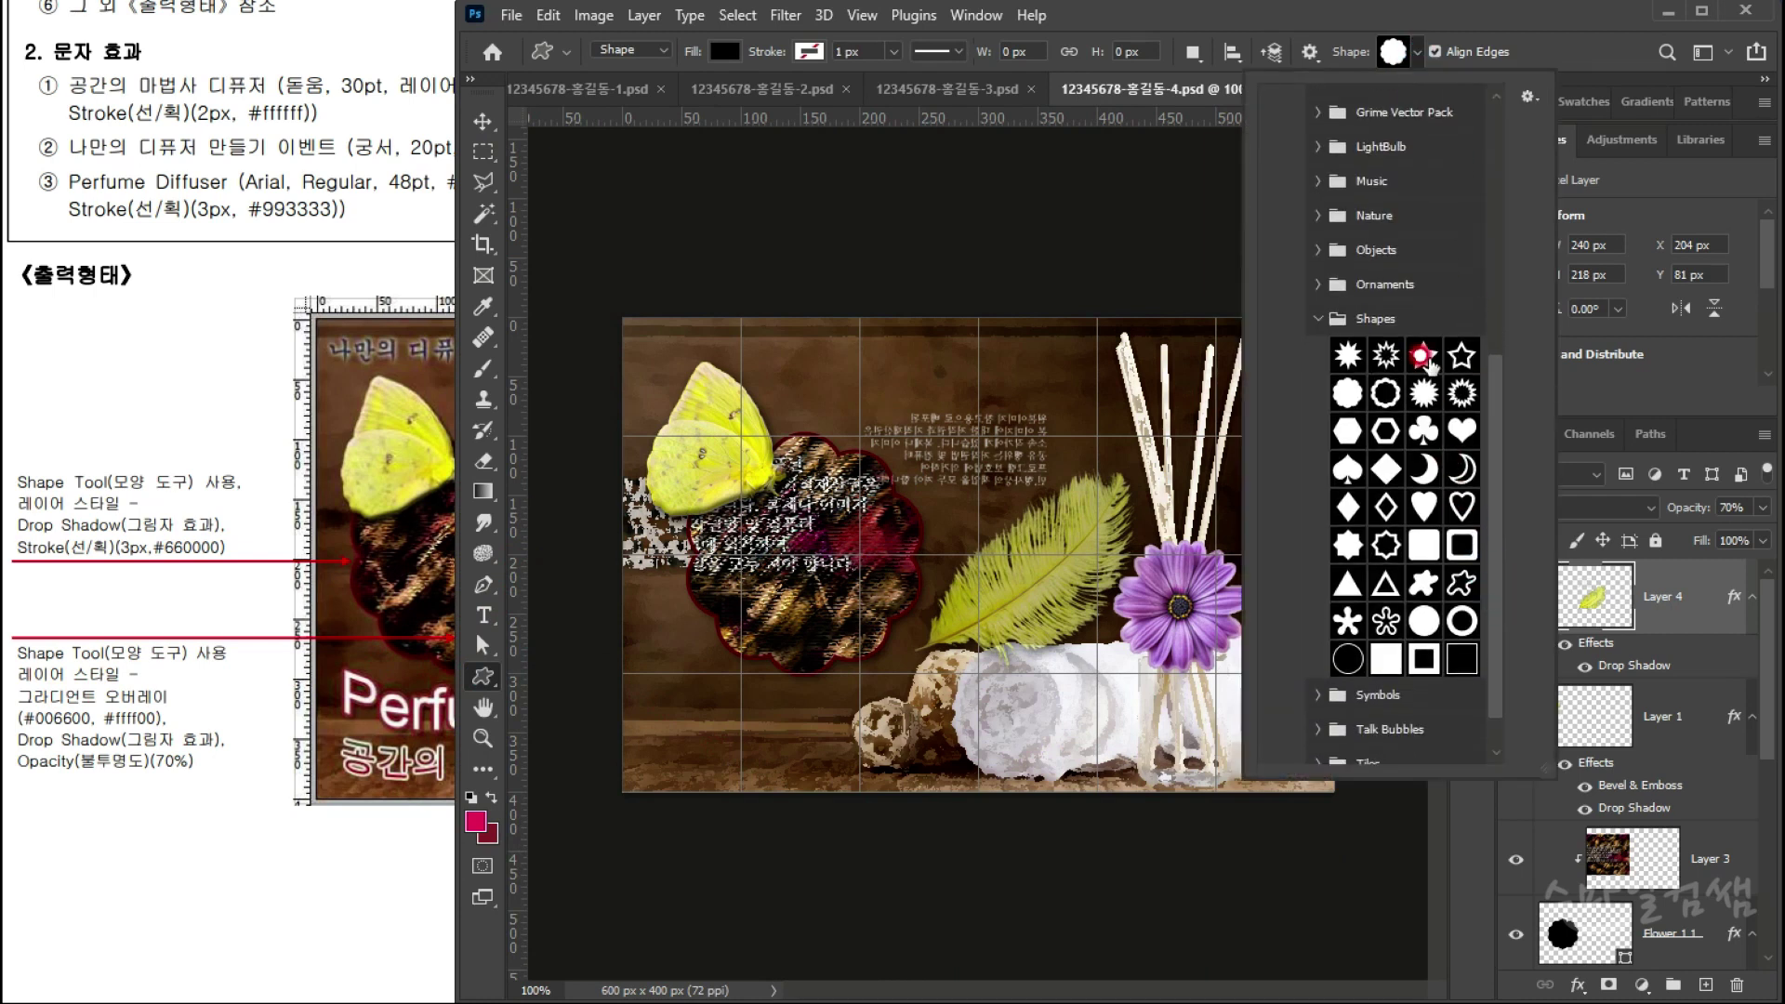
left_click(1317, 215)
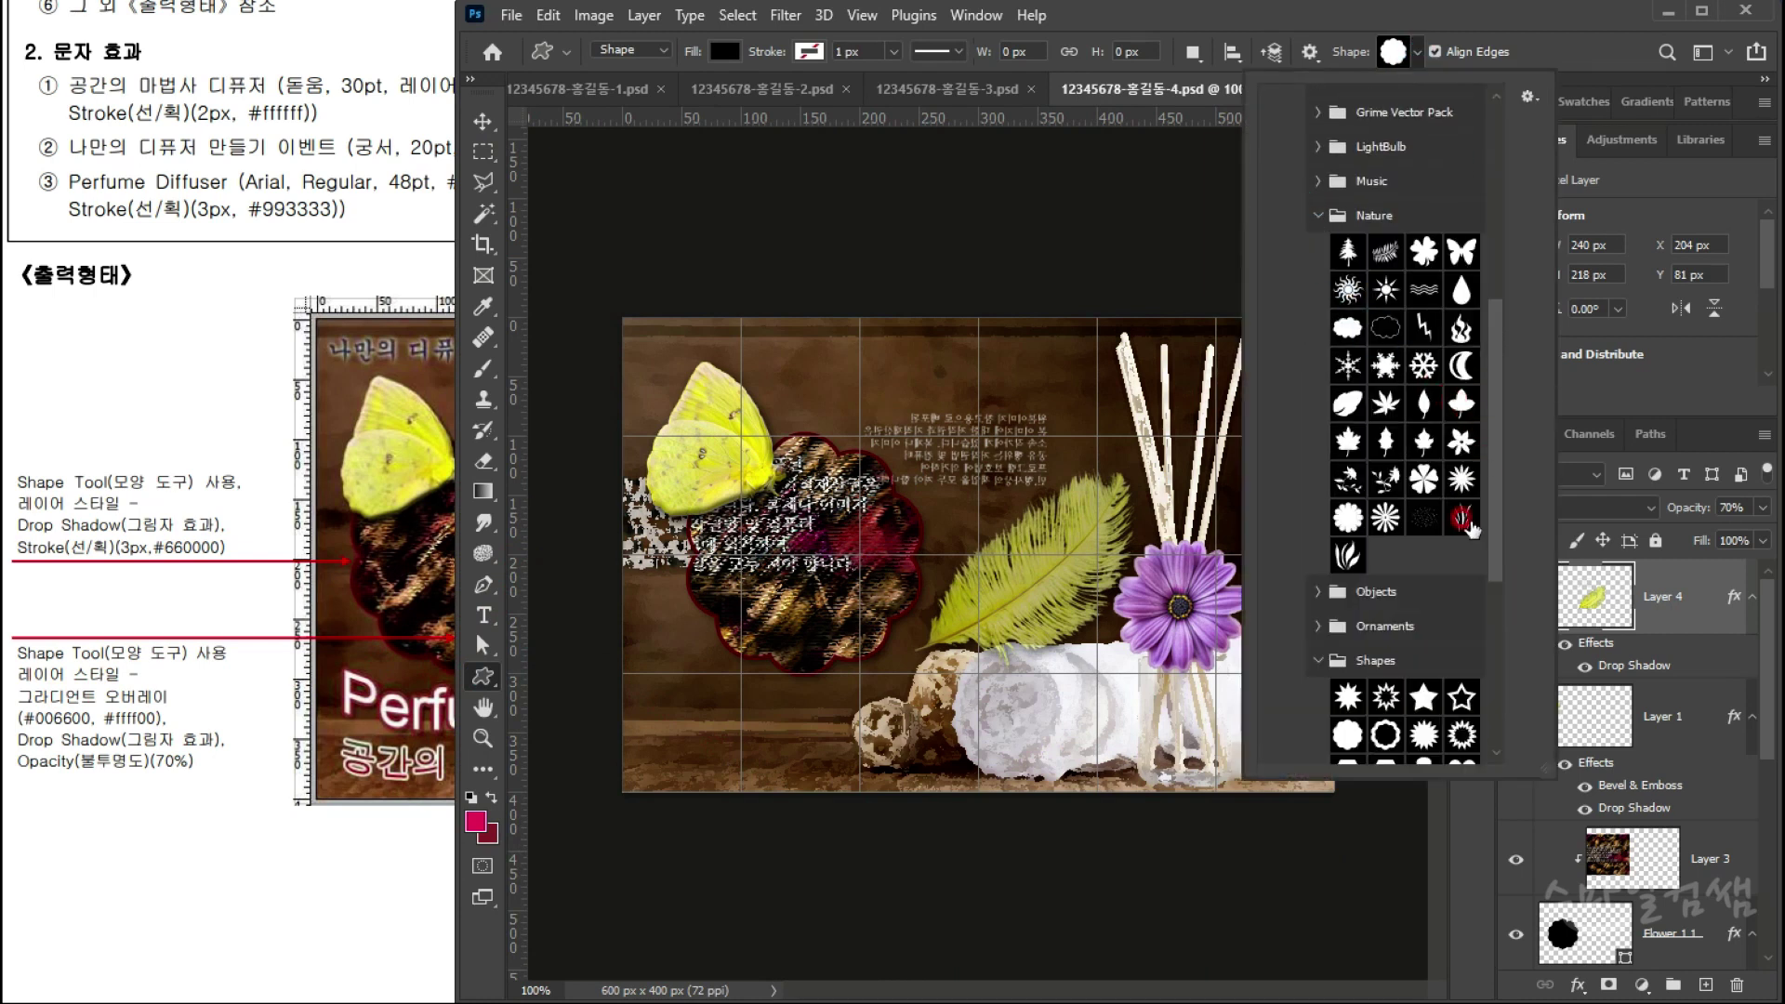
left_click(324, 614)
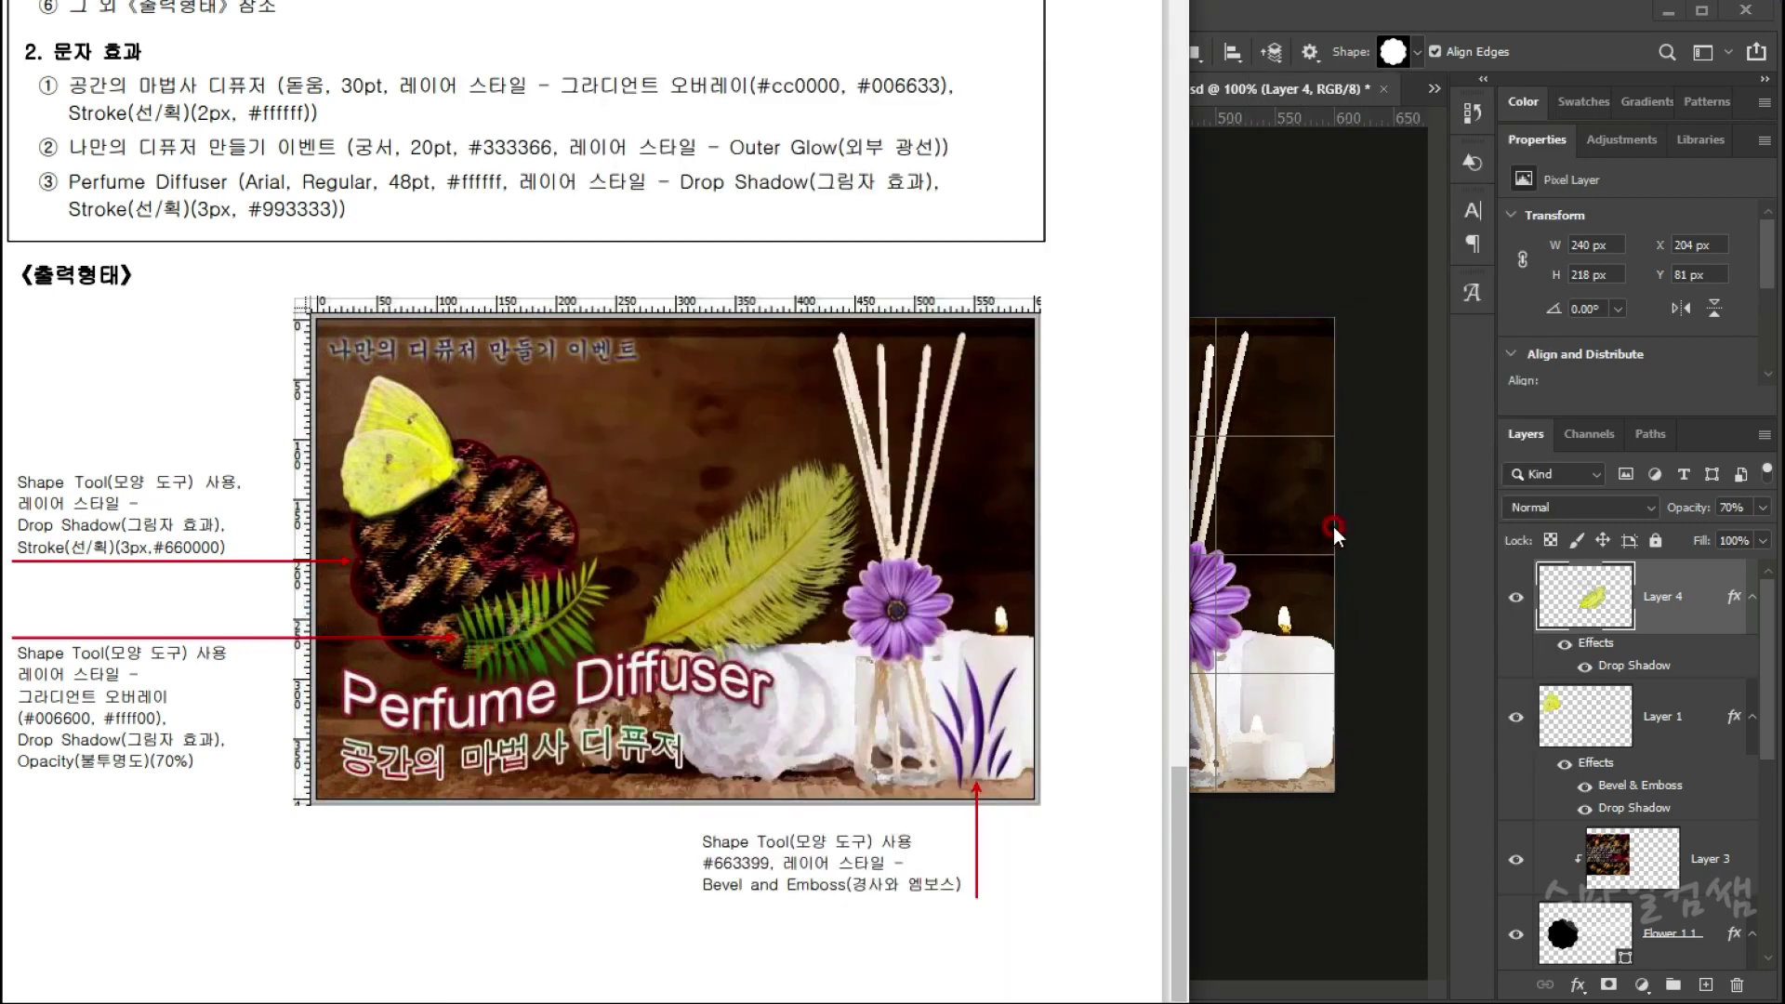
left_click(1405, 71)
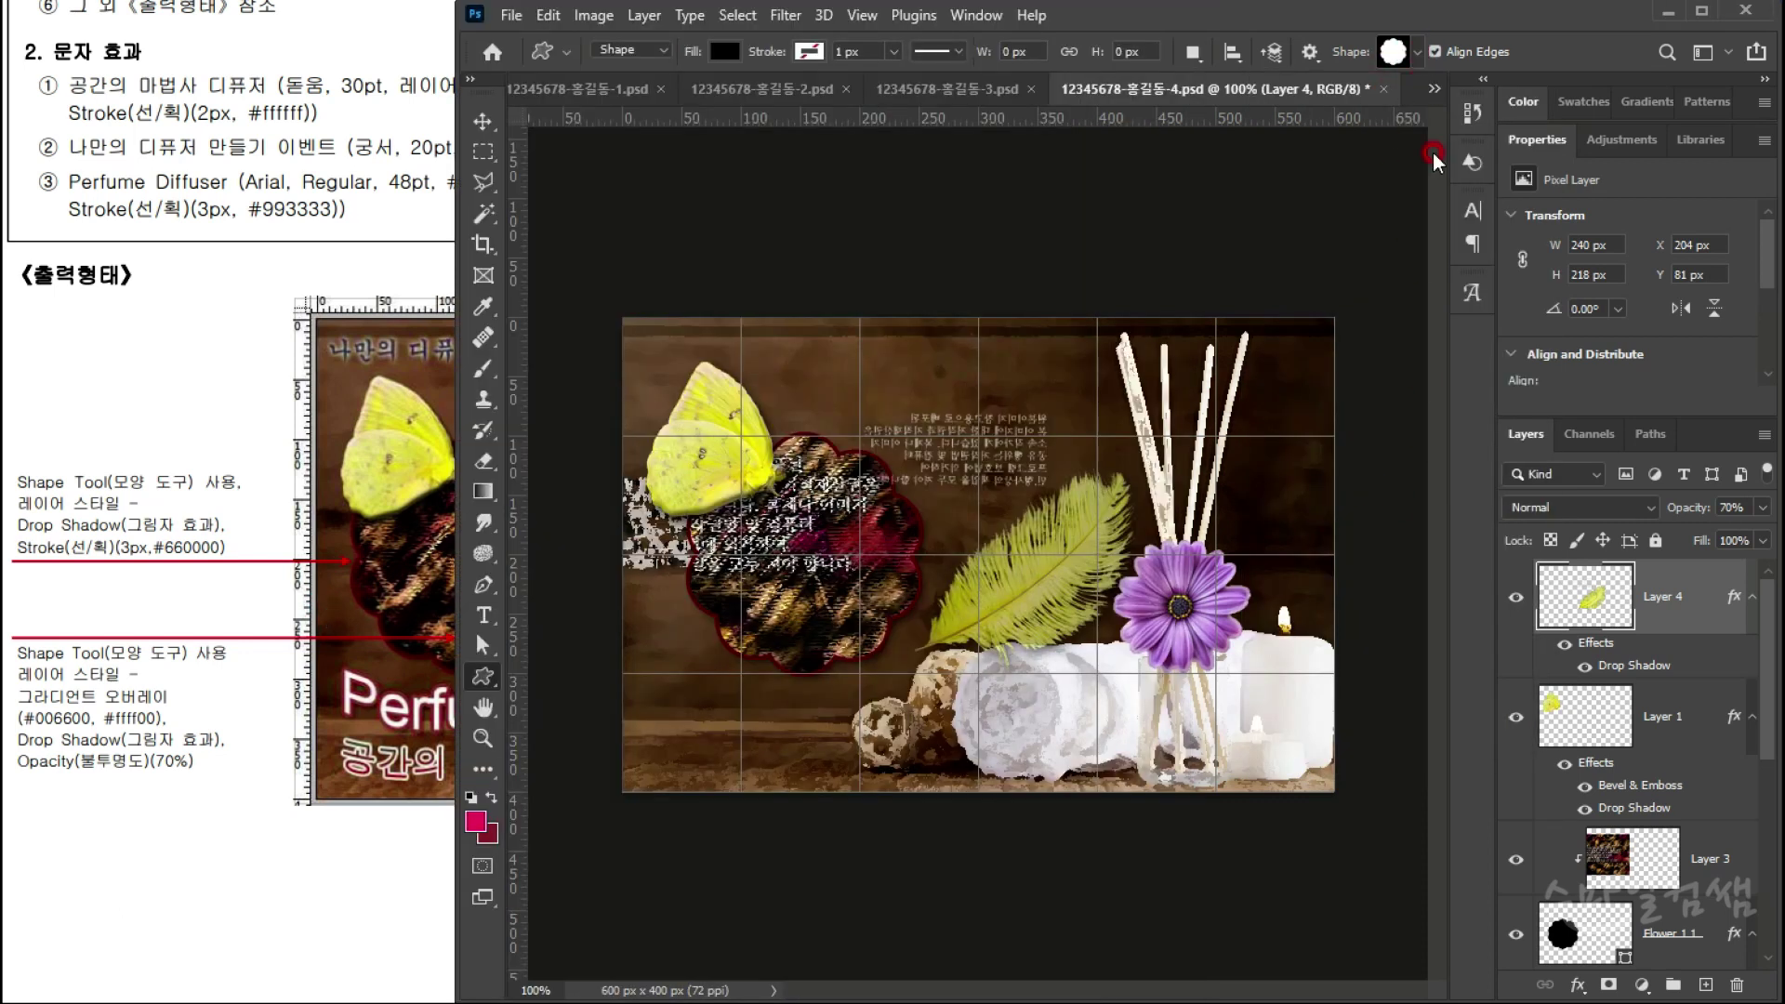
left_click(1417, 52)
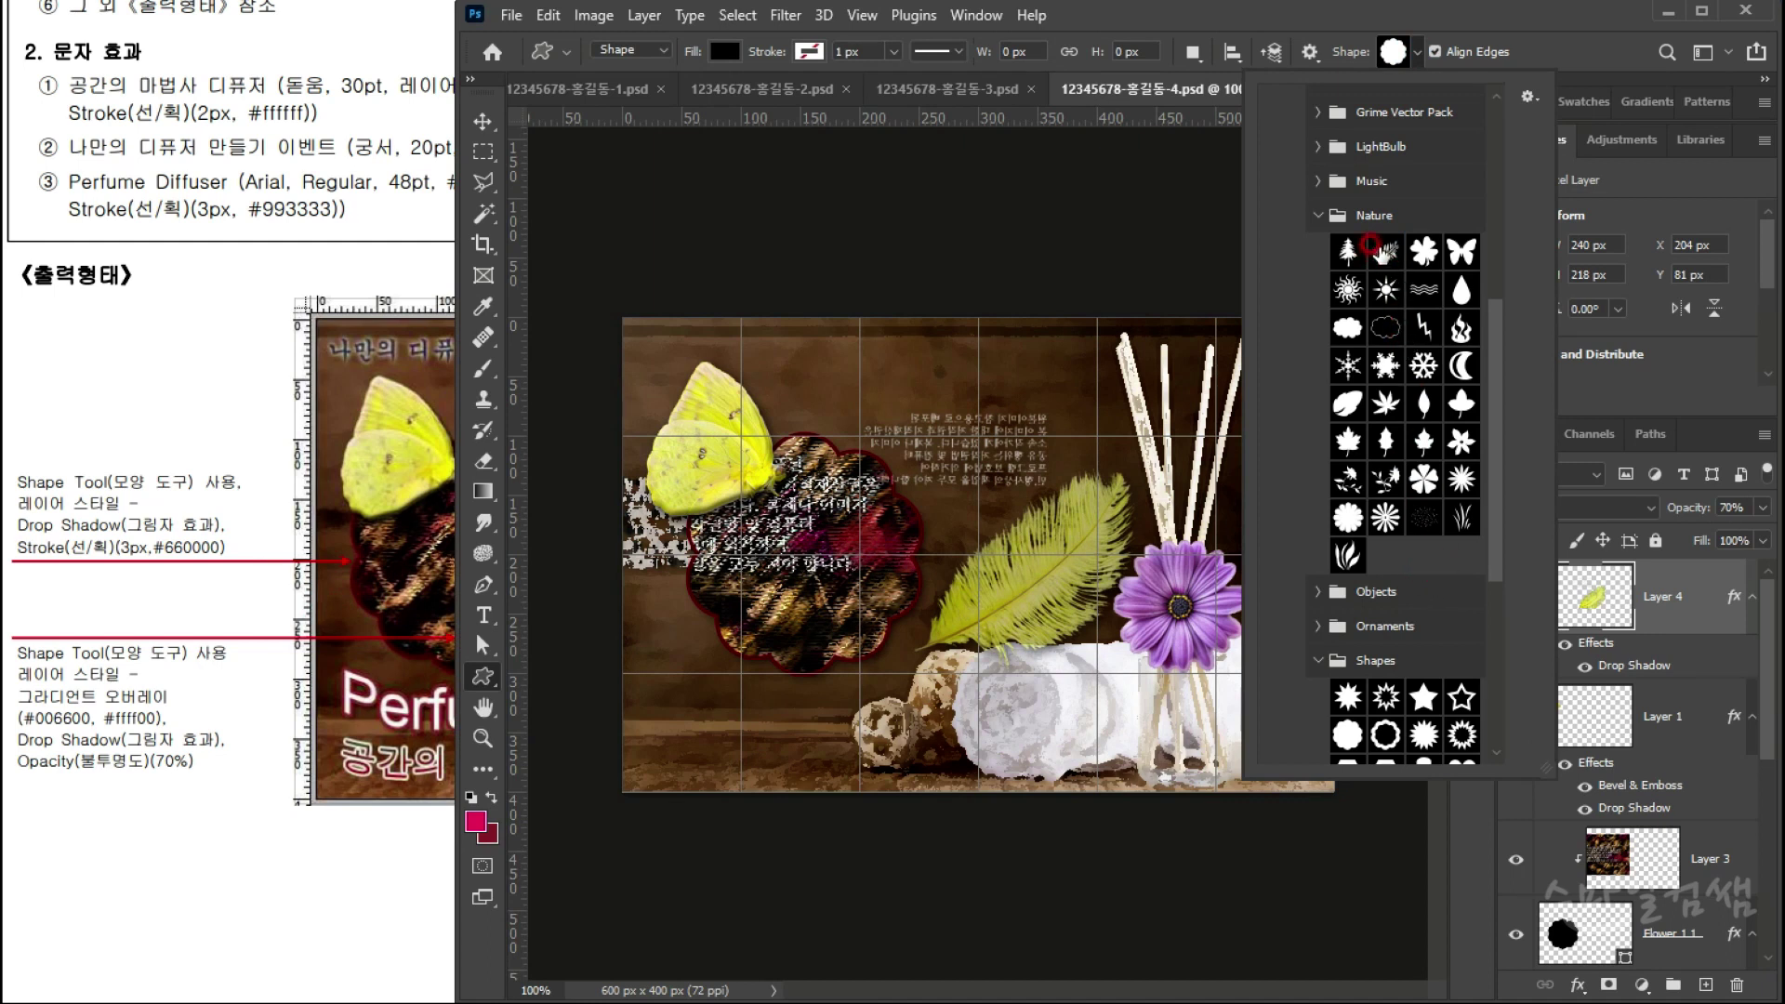
double_click(1374, 247)
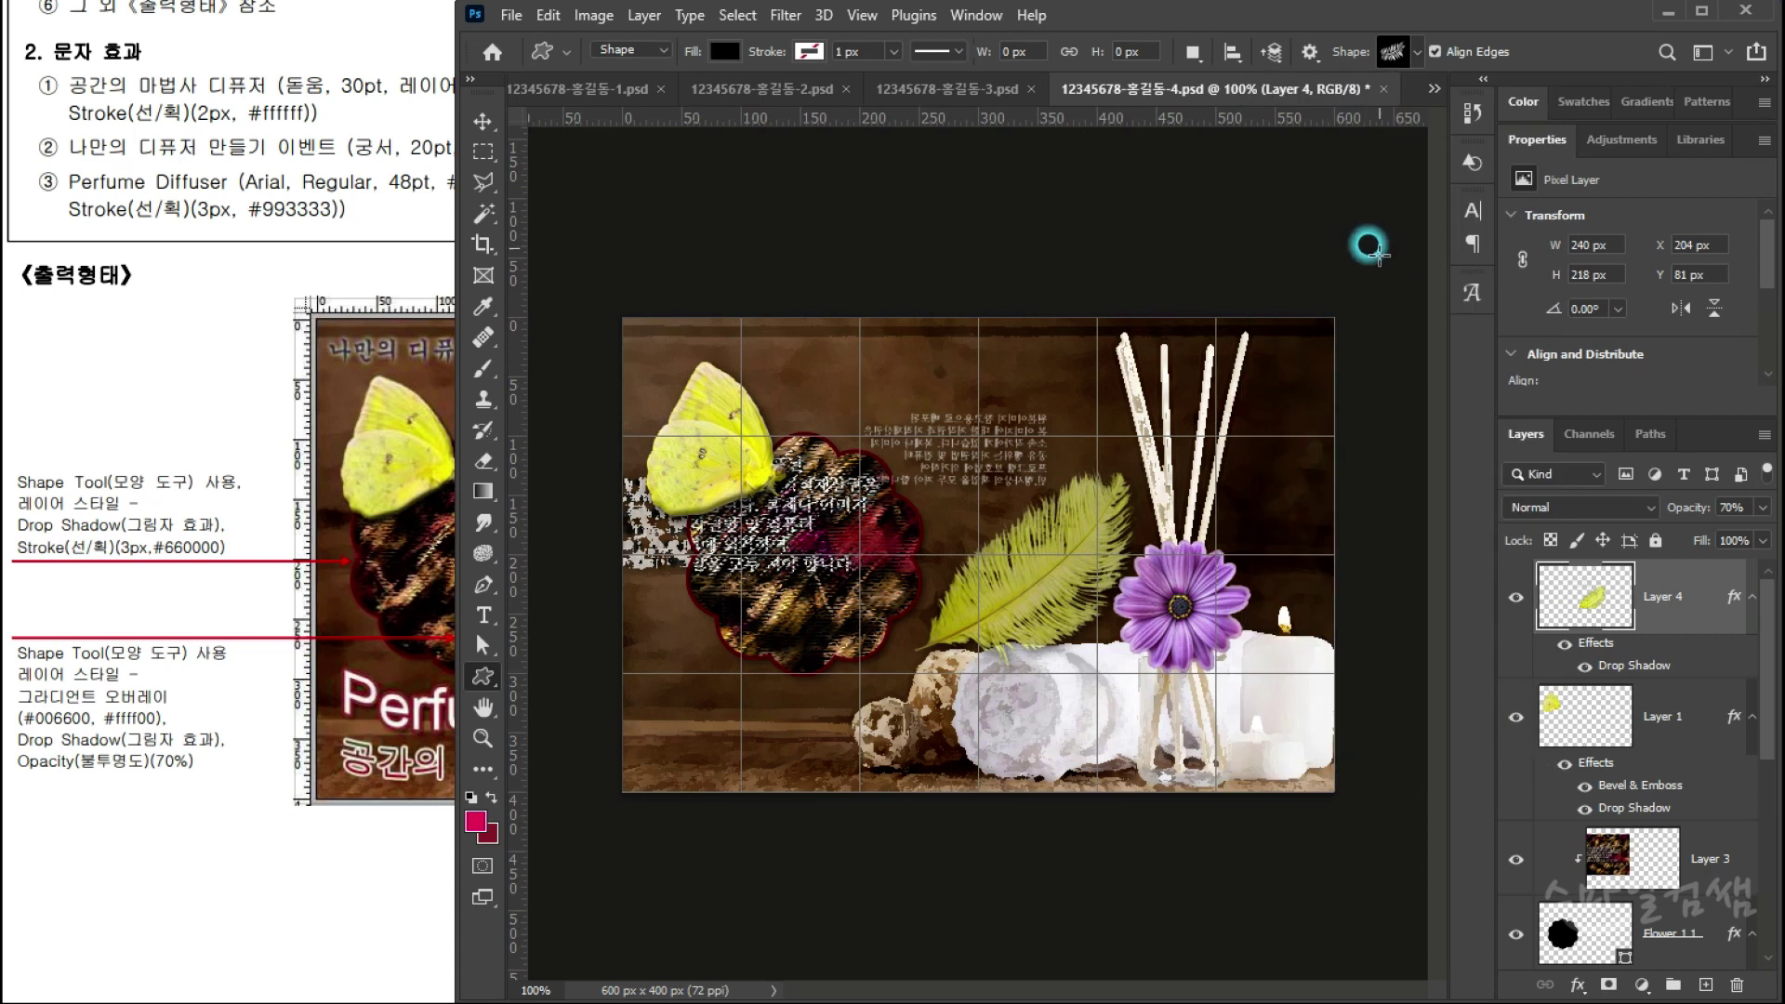
Step: Draw the fern about 154 × 118 px over the lower-right edge of the patterned flower shape
left_click(257, 336)
left_click(1270, 228)
left_click_drag(775, 532, 958, 673)
Step: Check the fern's requirements on the exam sheet and add a Gradient Overlay to the fern layer
left_click(253, 647)
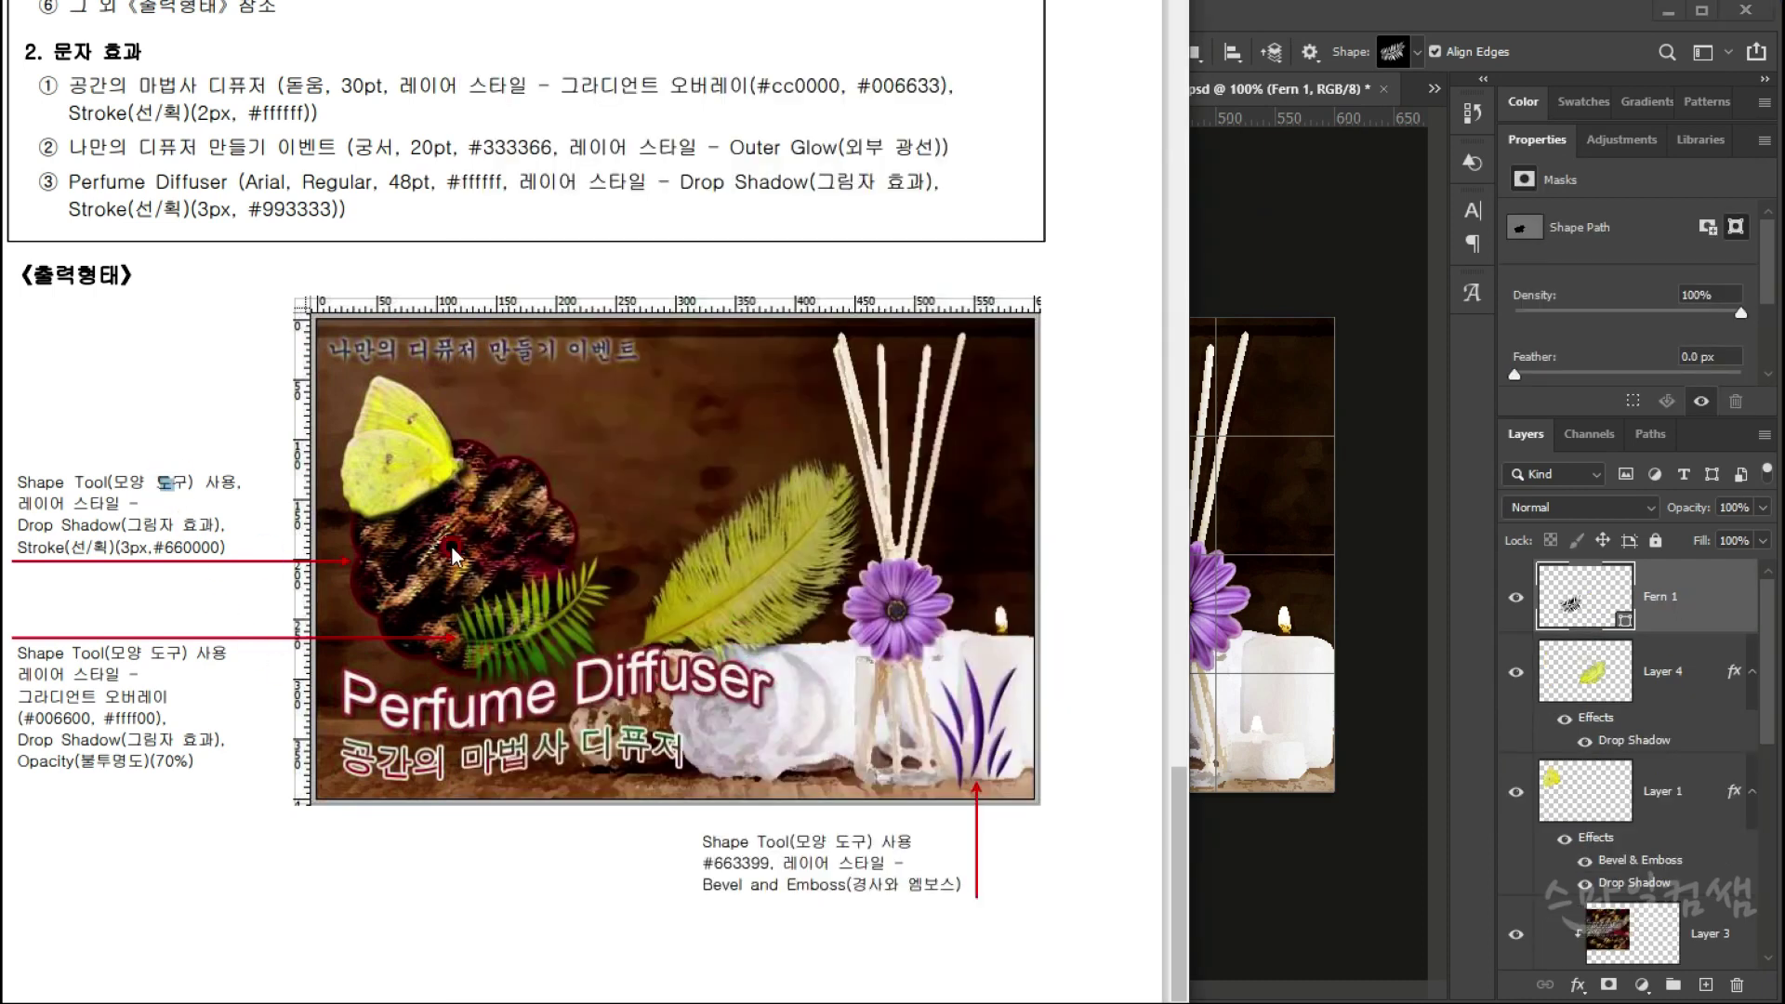
left_click(1342, 264)
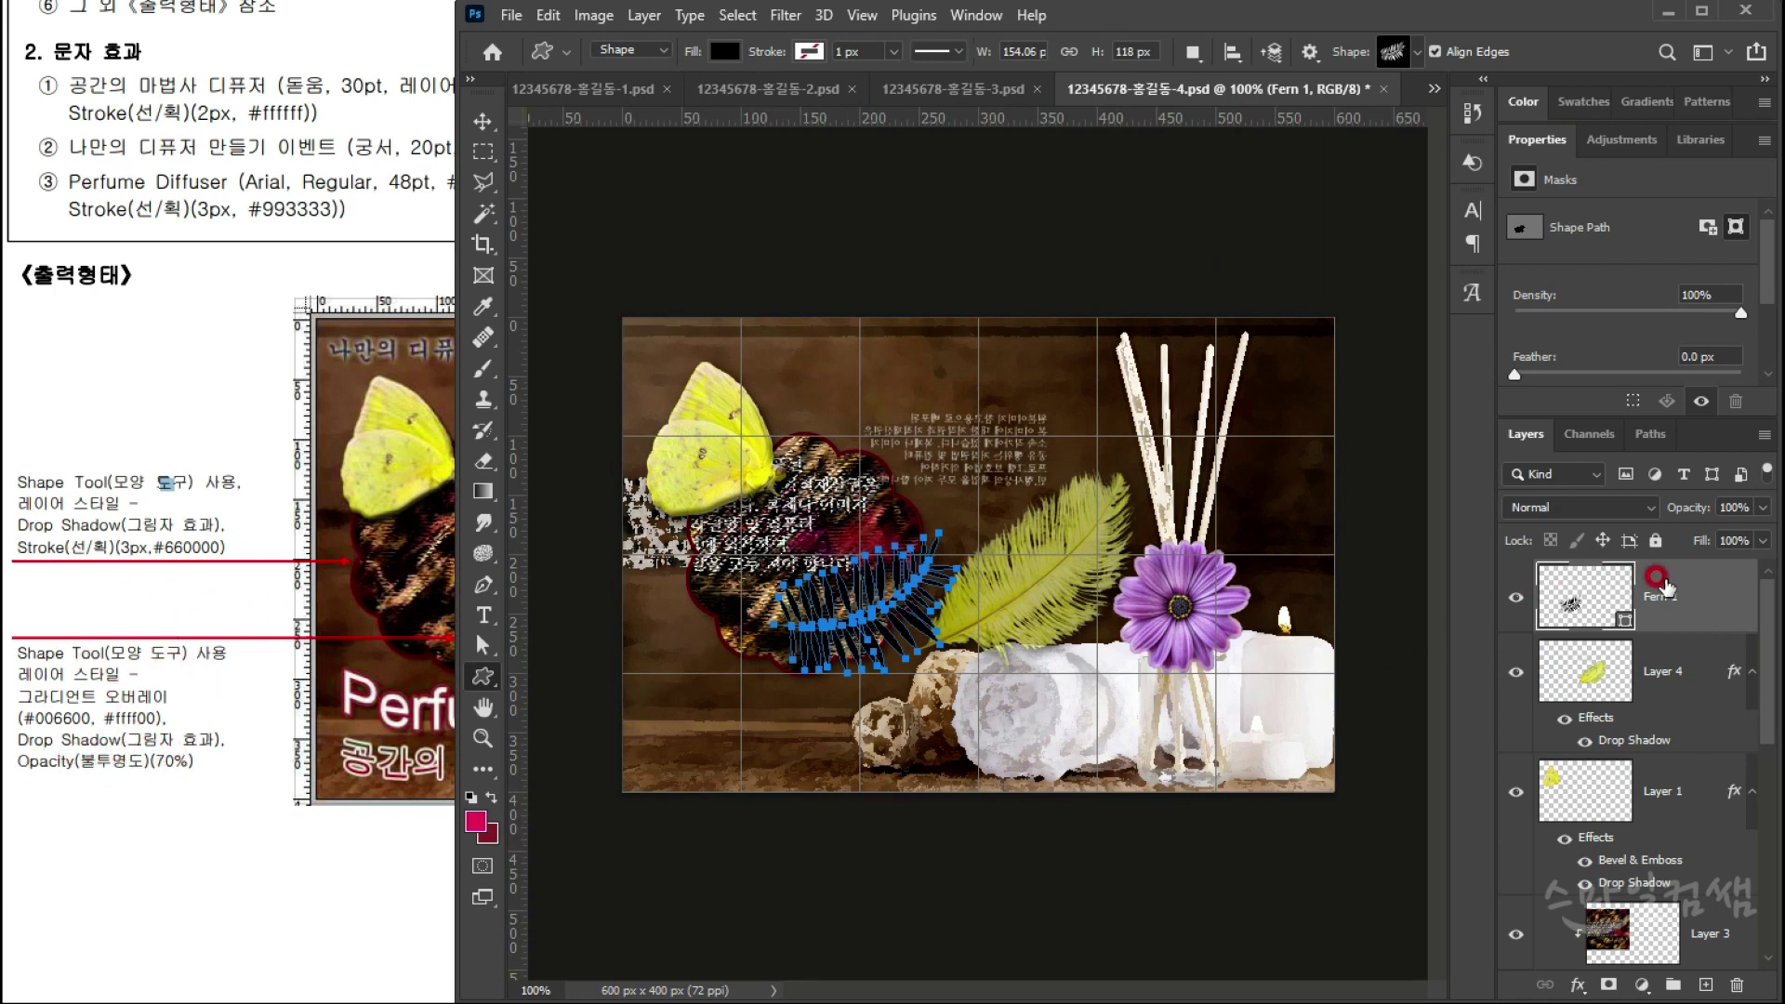
left_click(1664, 585)
left_click(1691, 505)
left_click(1664, 606)
left_click(1578, 983)
left_click(1619, 908)
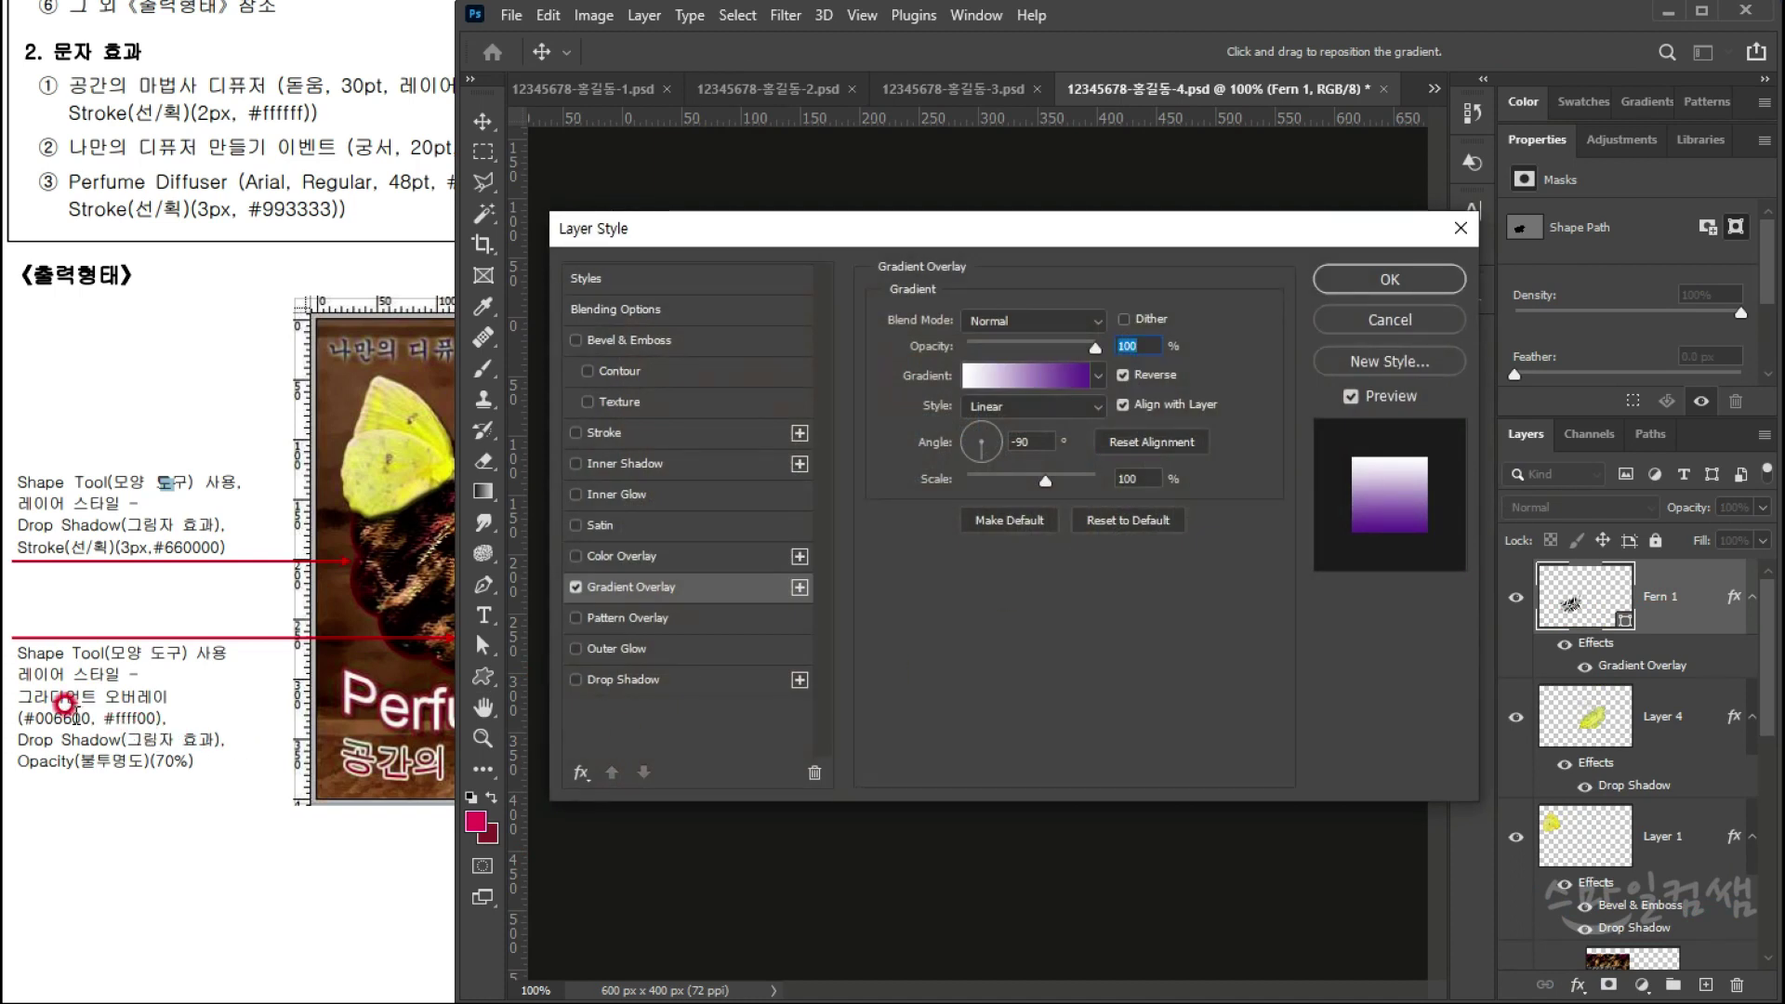
Step: Set the fern's overlay gradient to run from #006600 to #ffff00
left_click(993, 376)
left_click(768, 618)
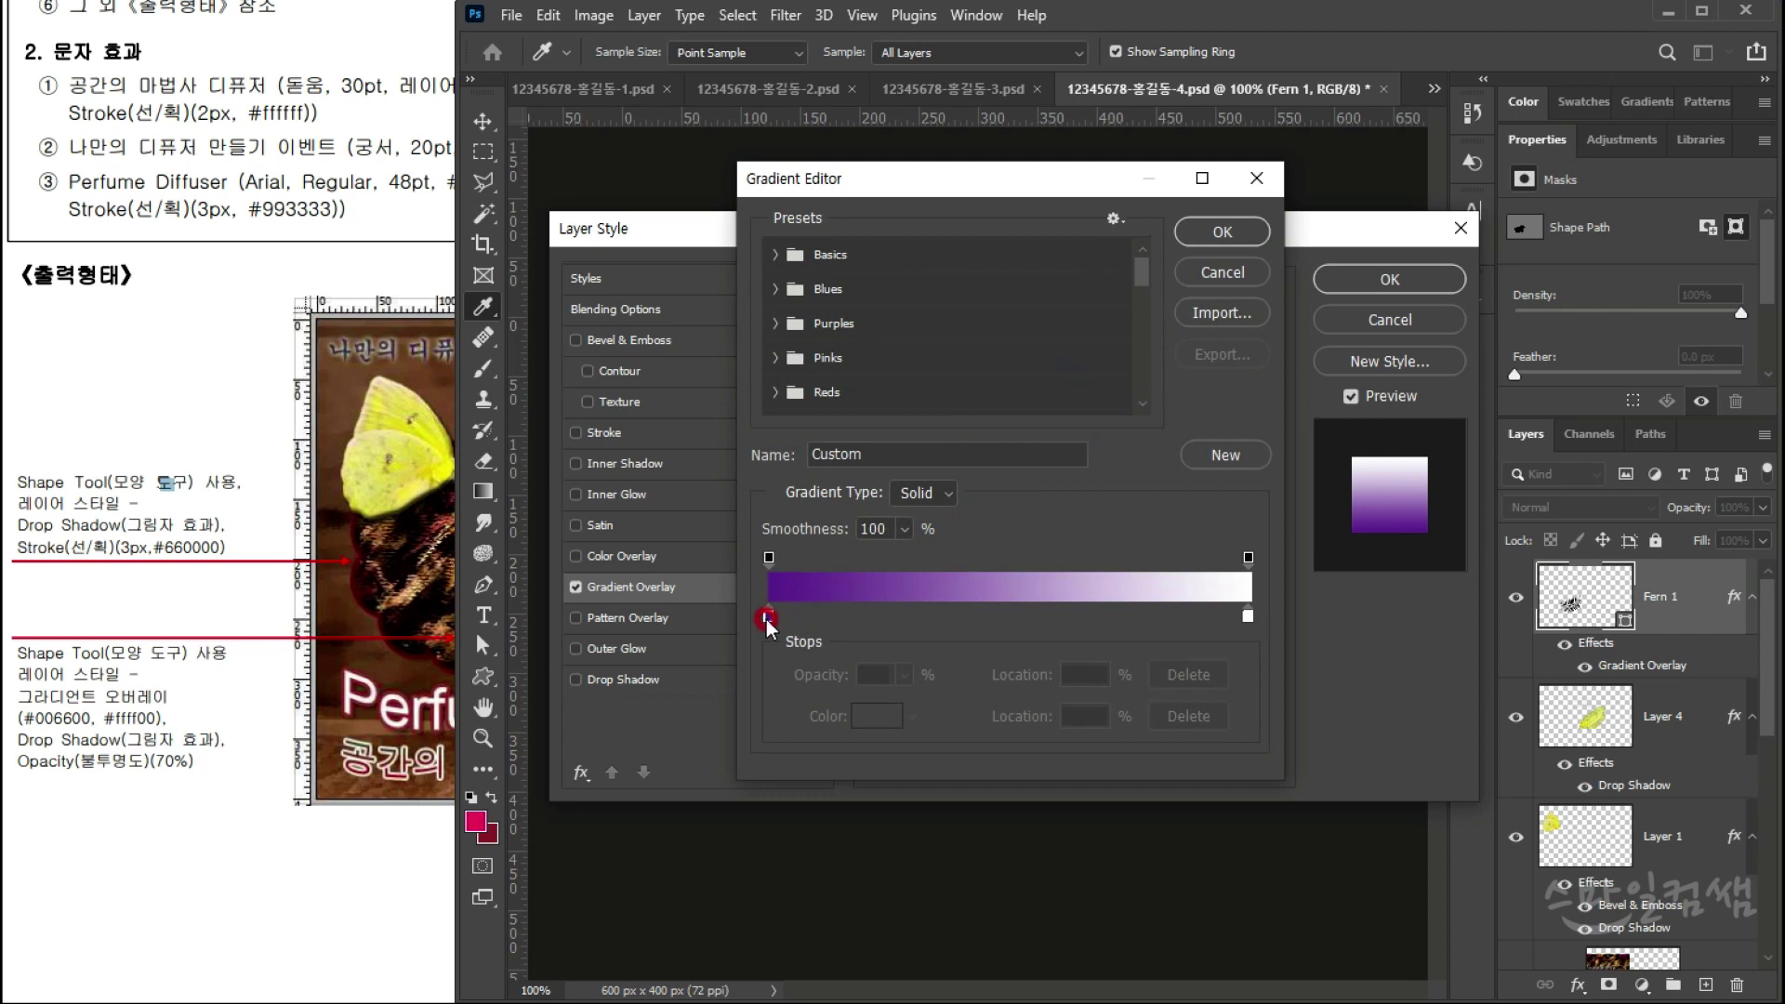
double_click(768, 617)
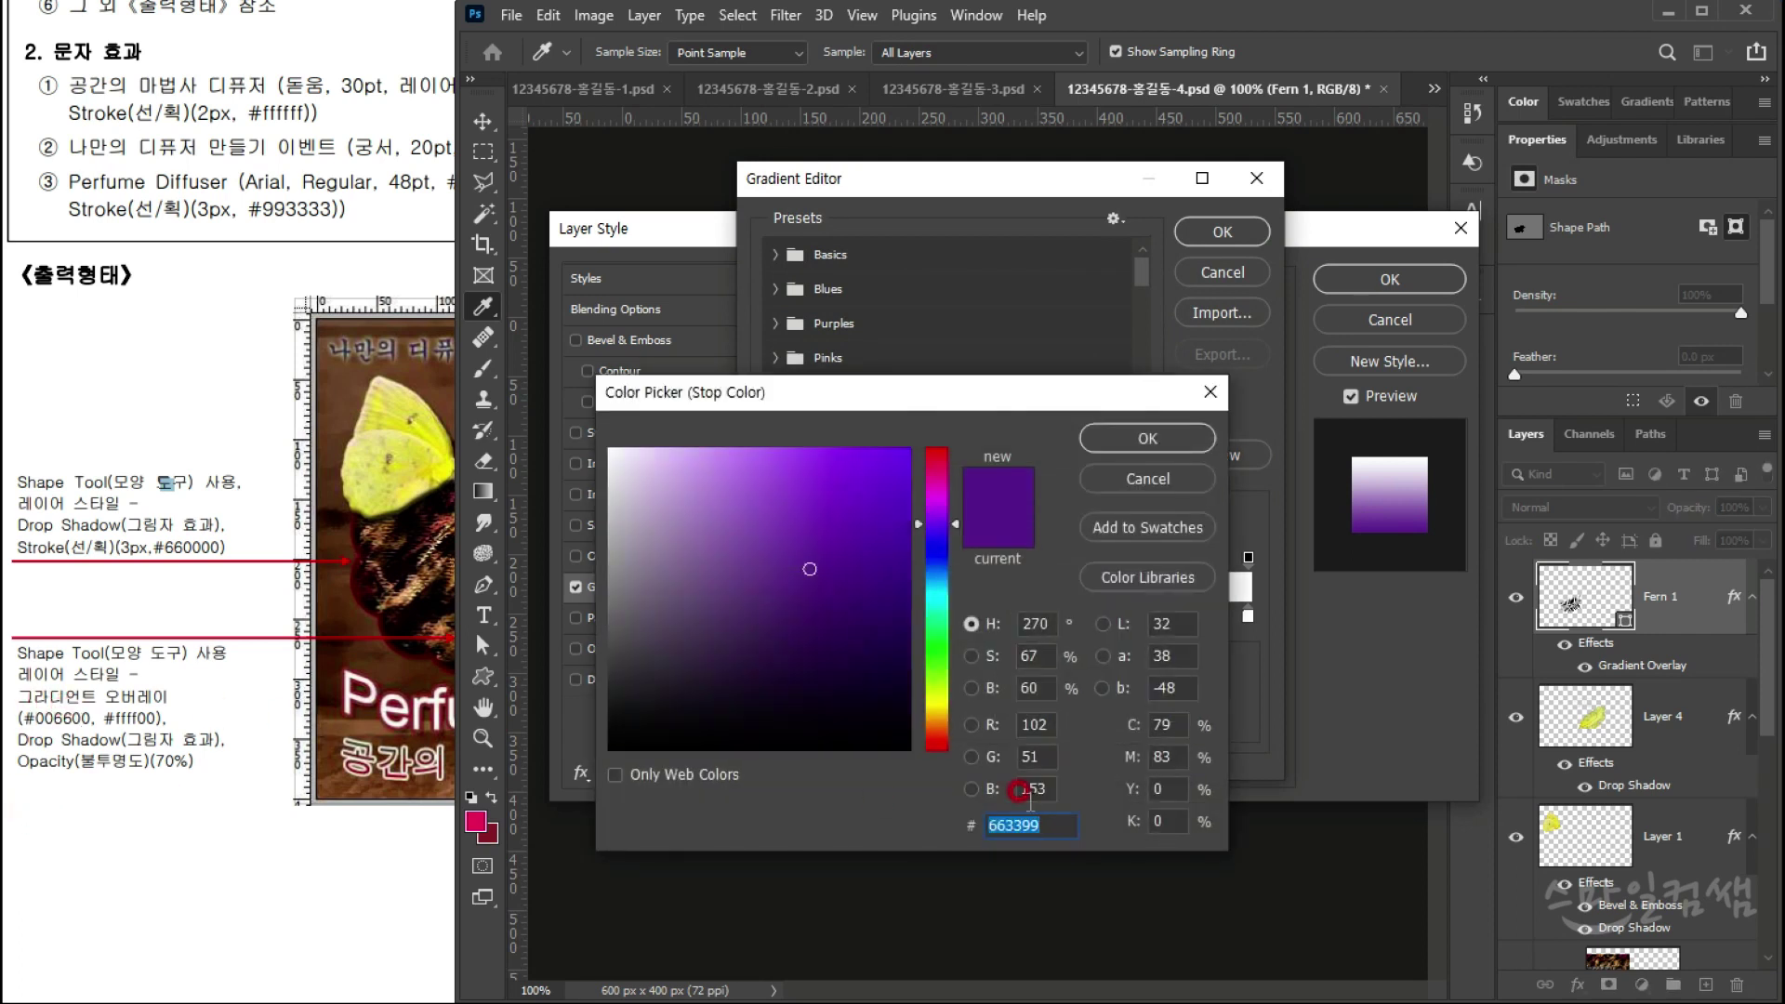
type("006600")
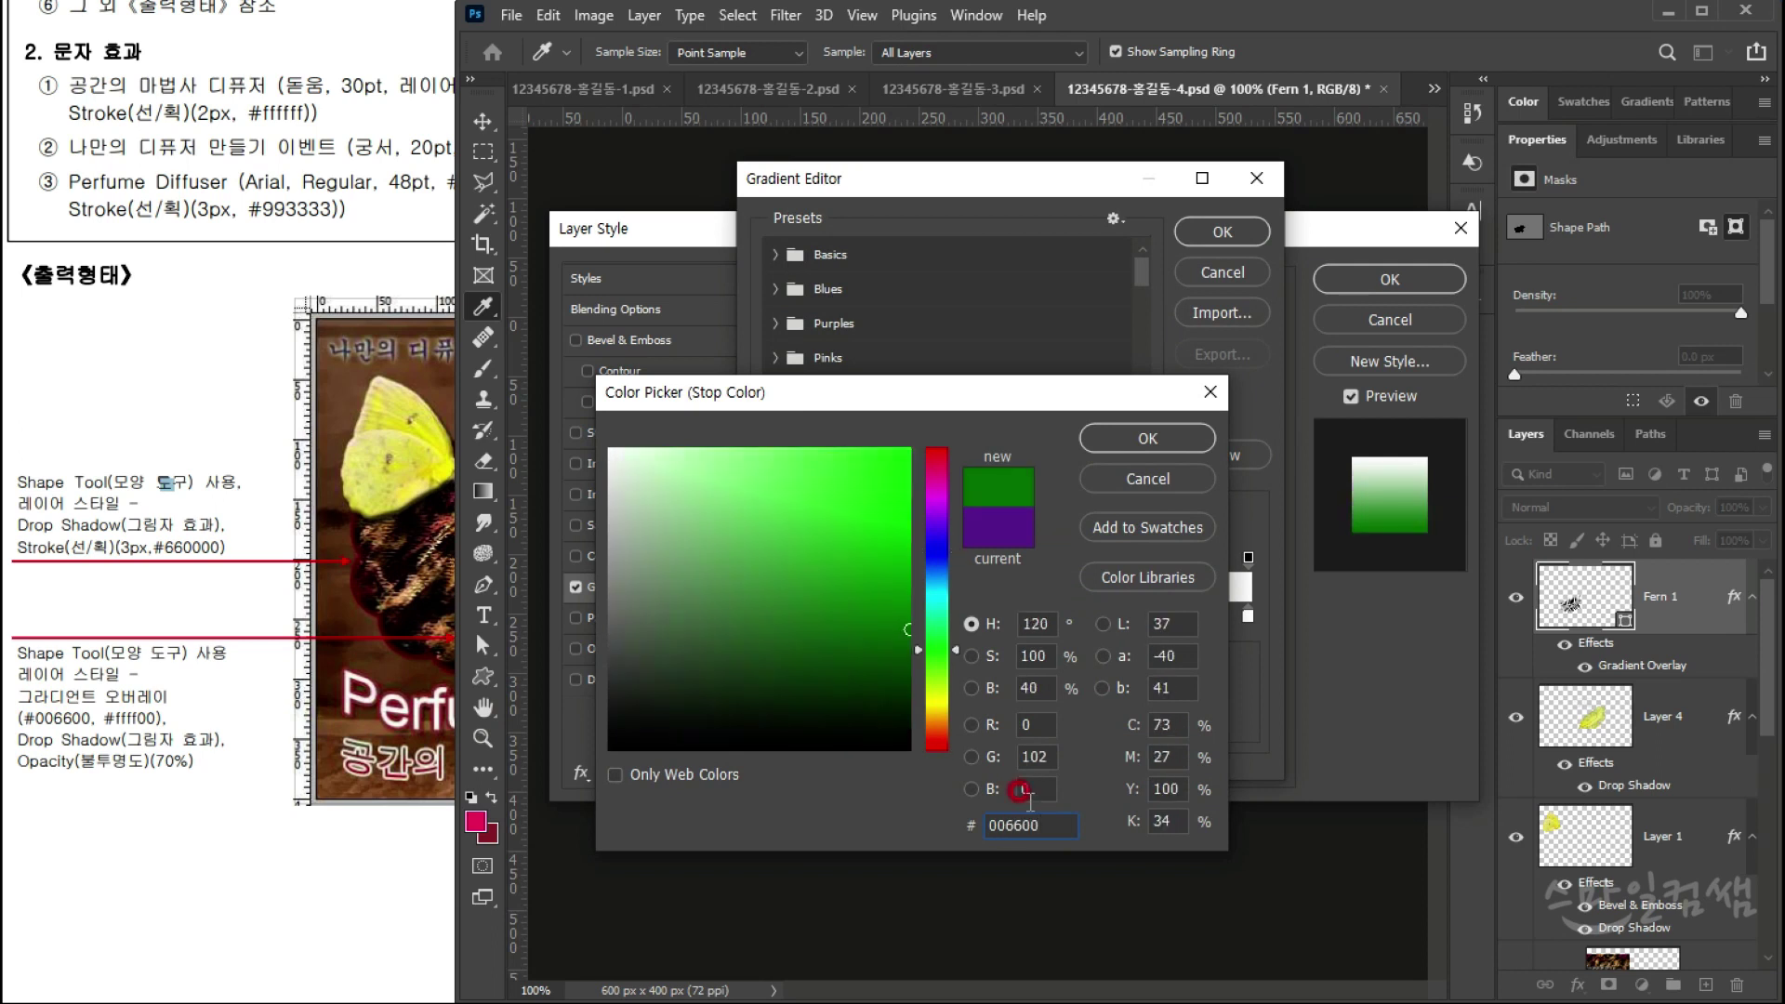
key("Return")
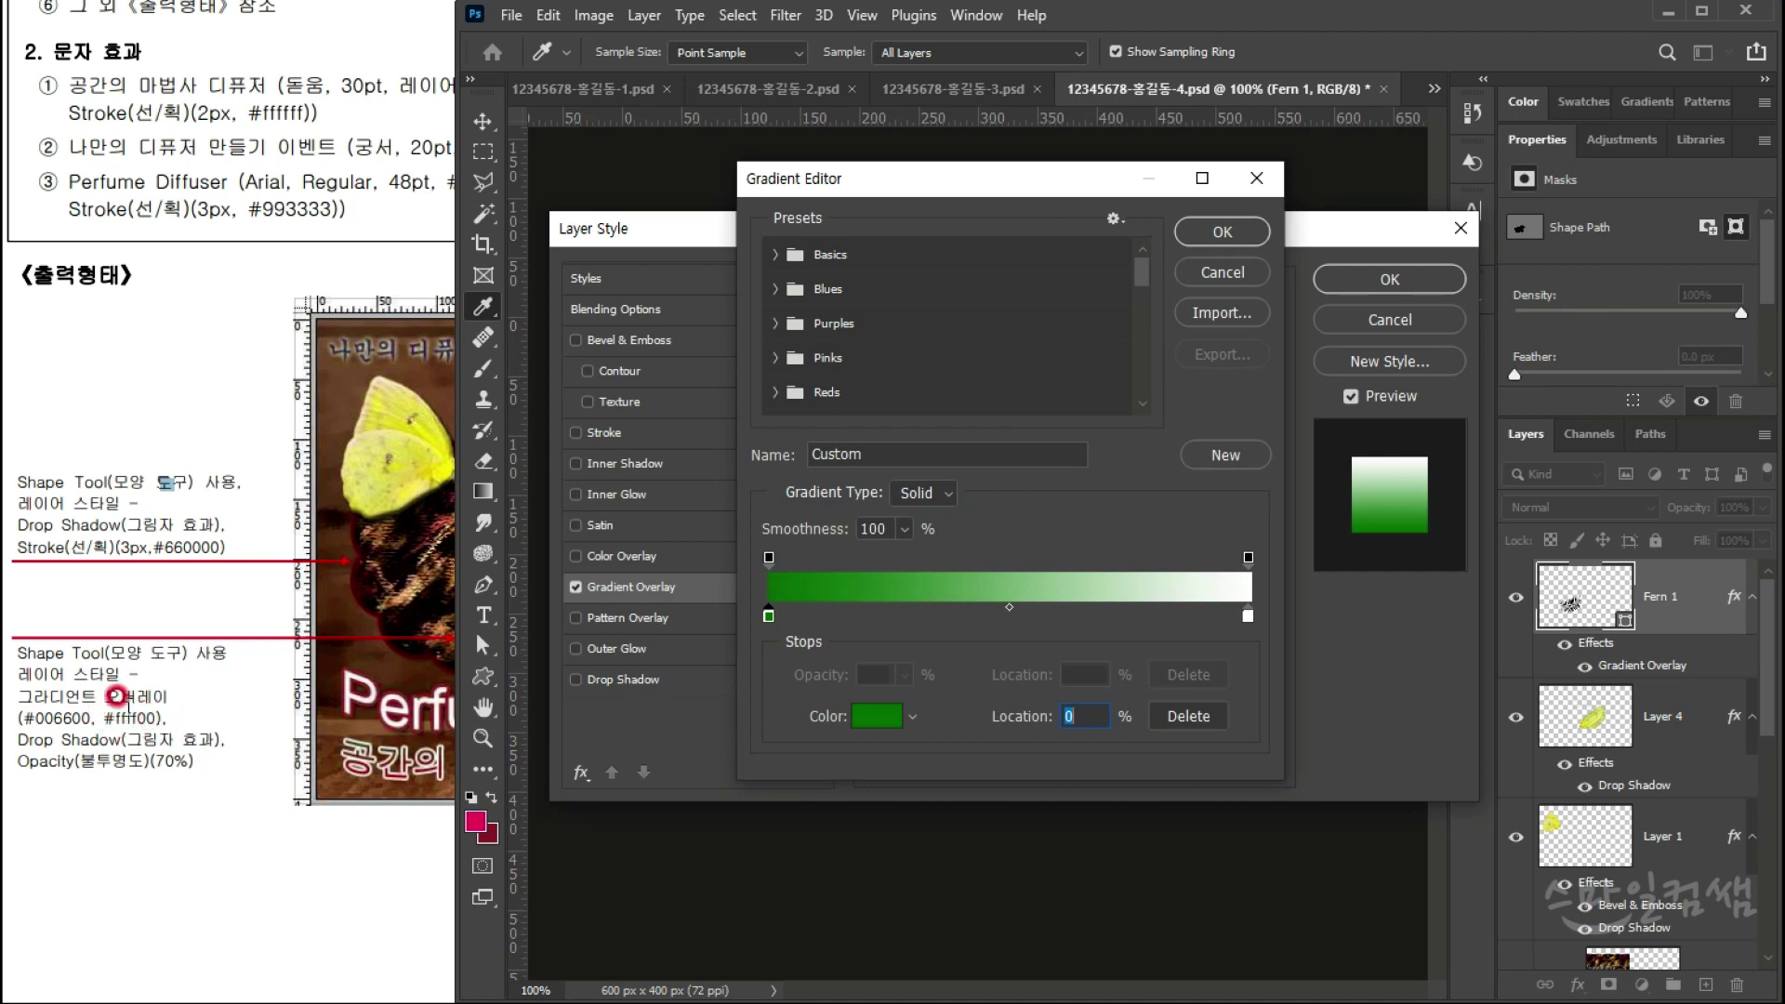
double_click(1246, 617)
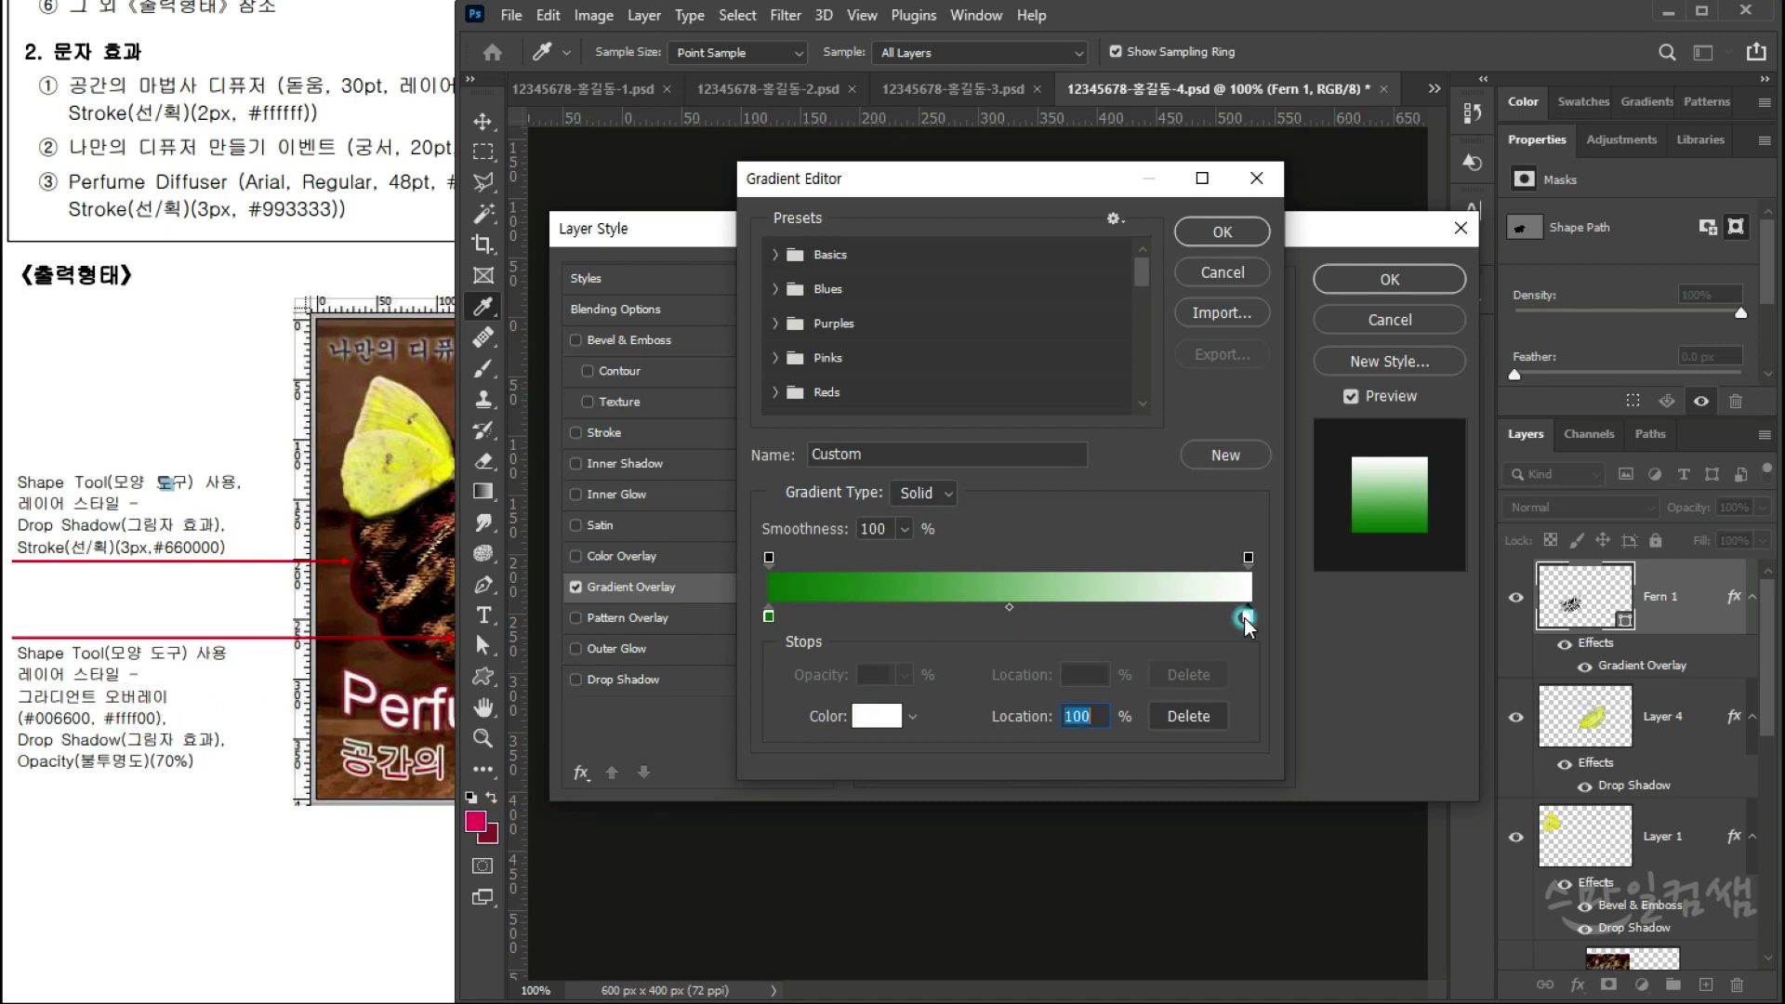
type("ffff00")
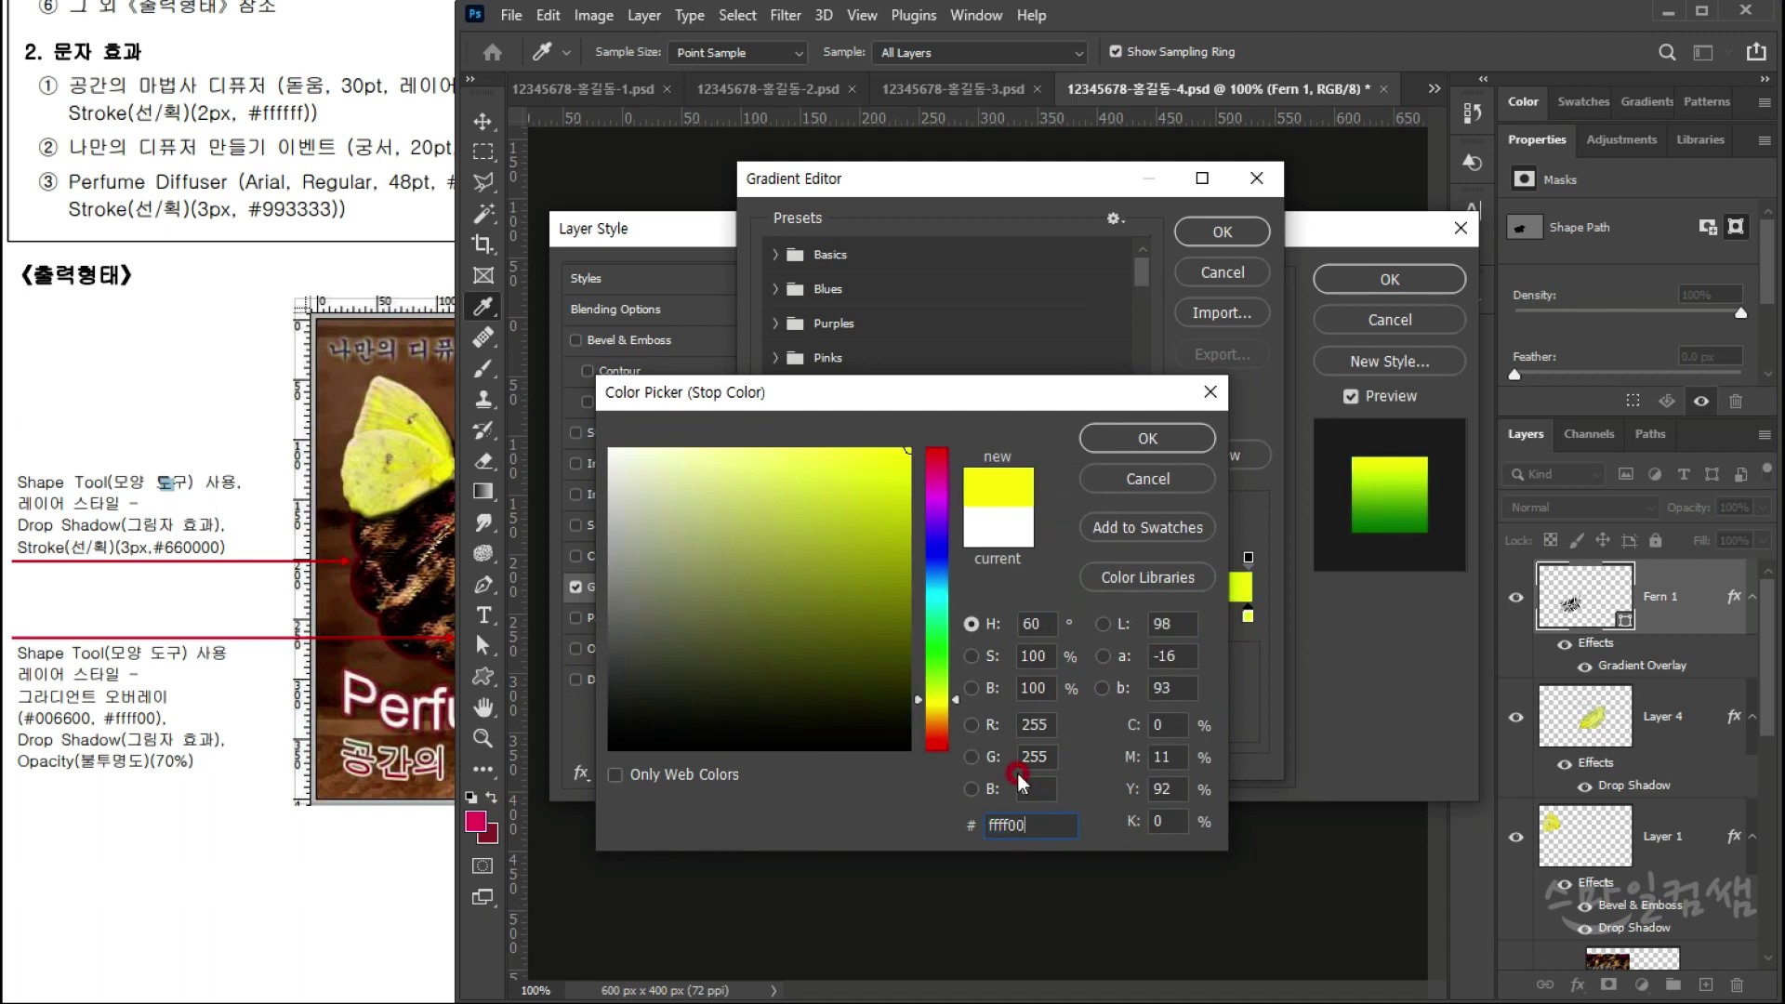
left_click(1146, 437)
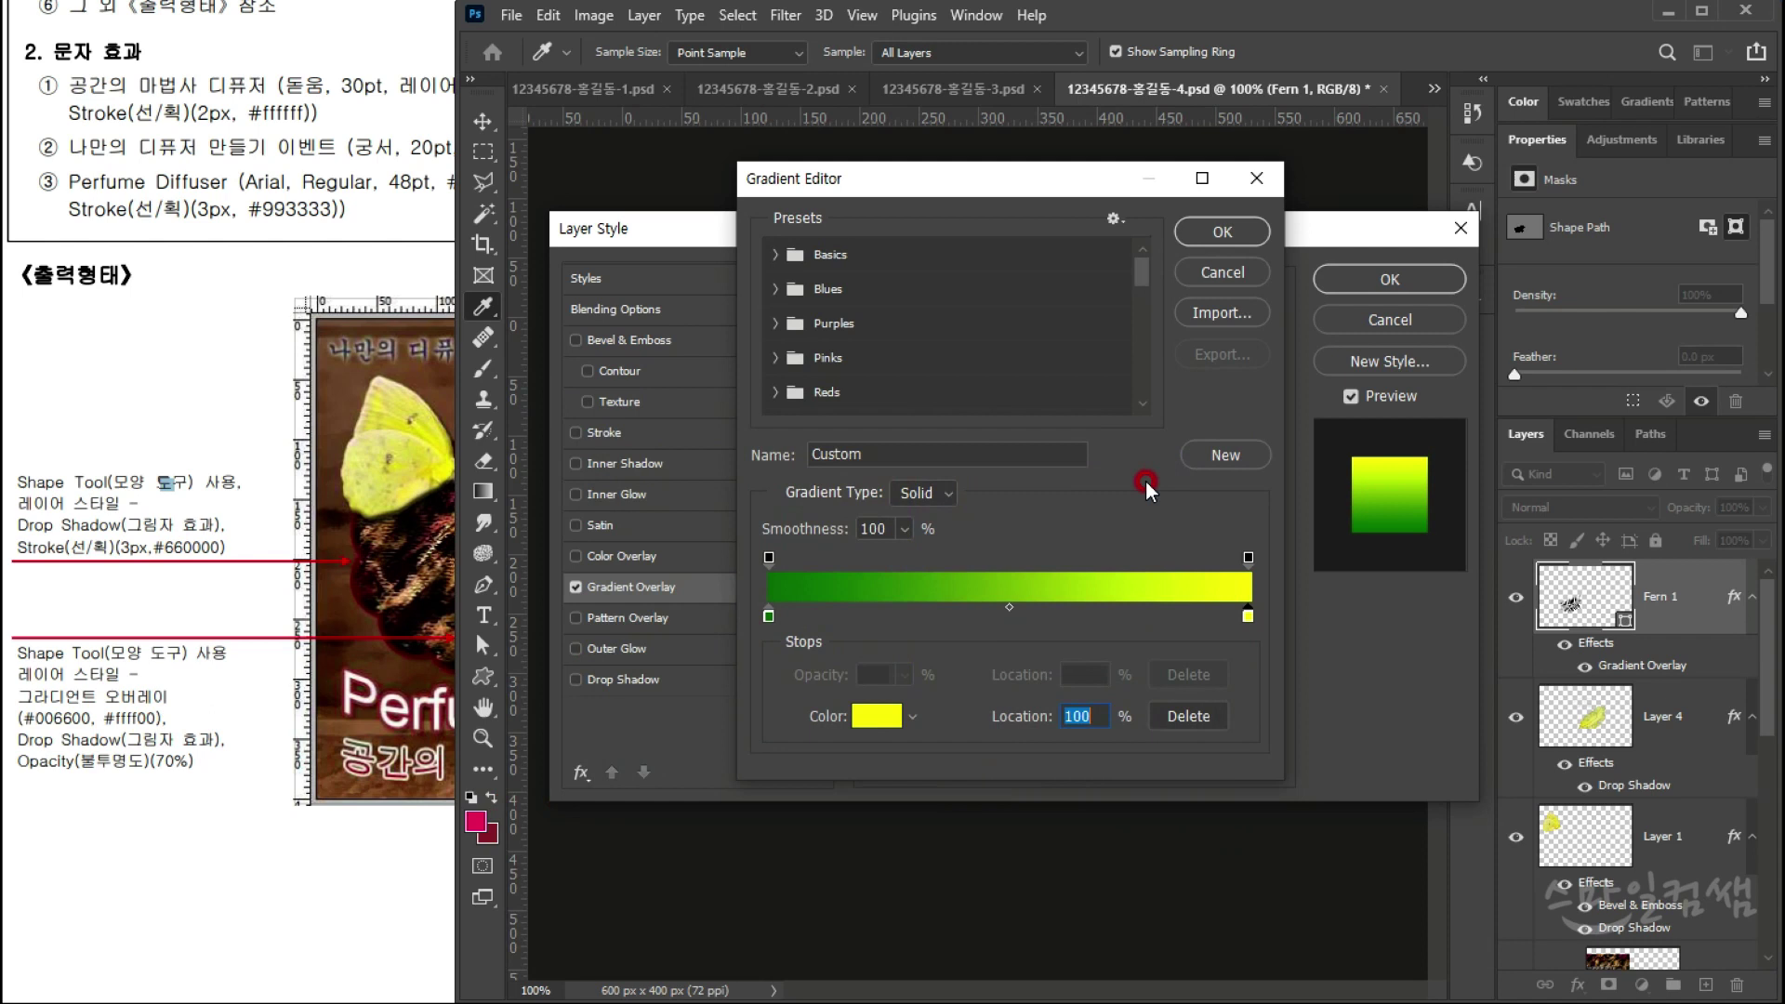
left_click(1209, 231)
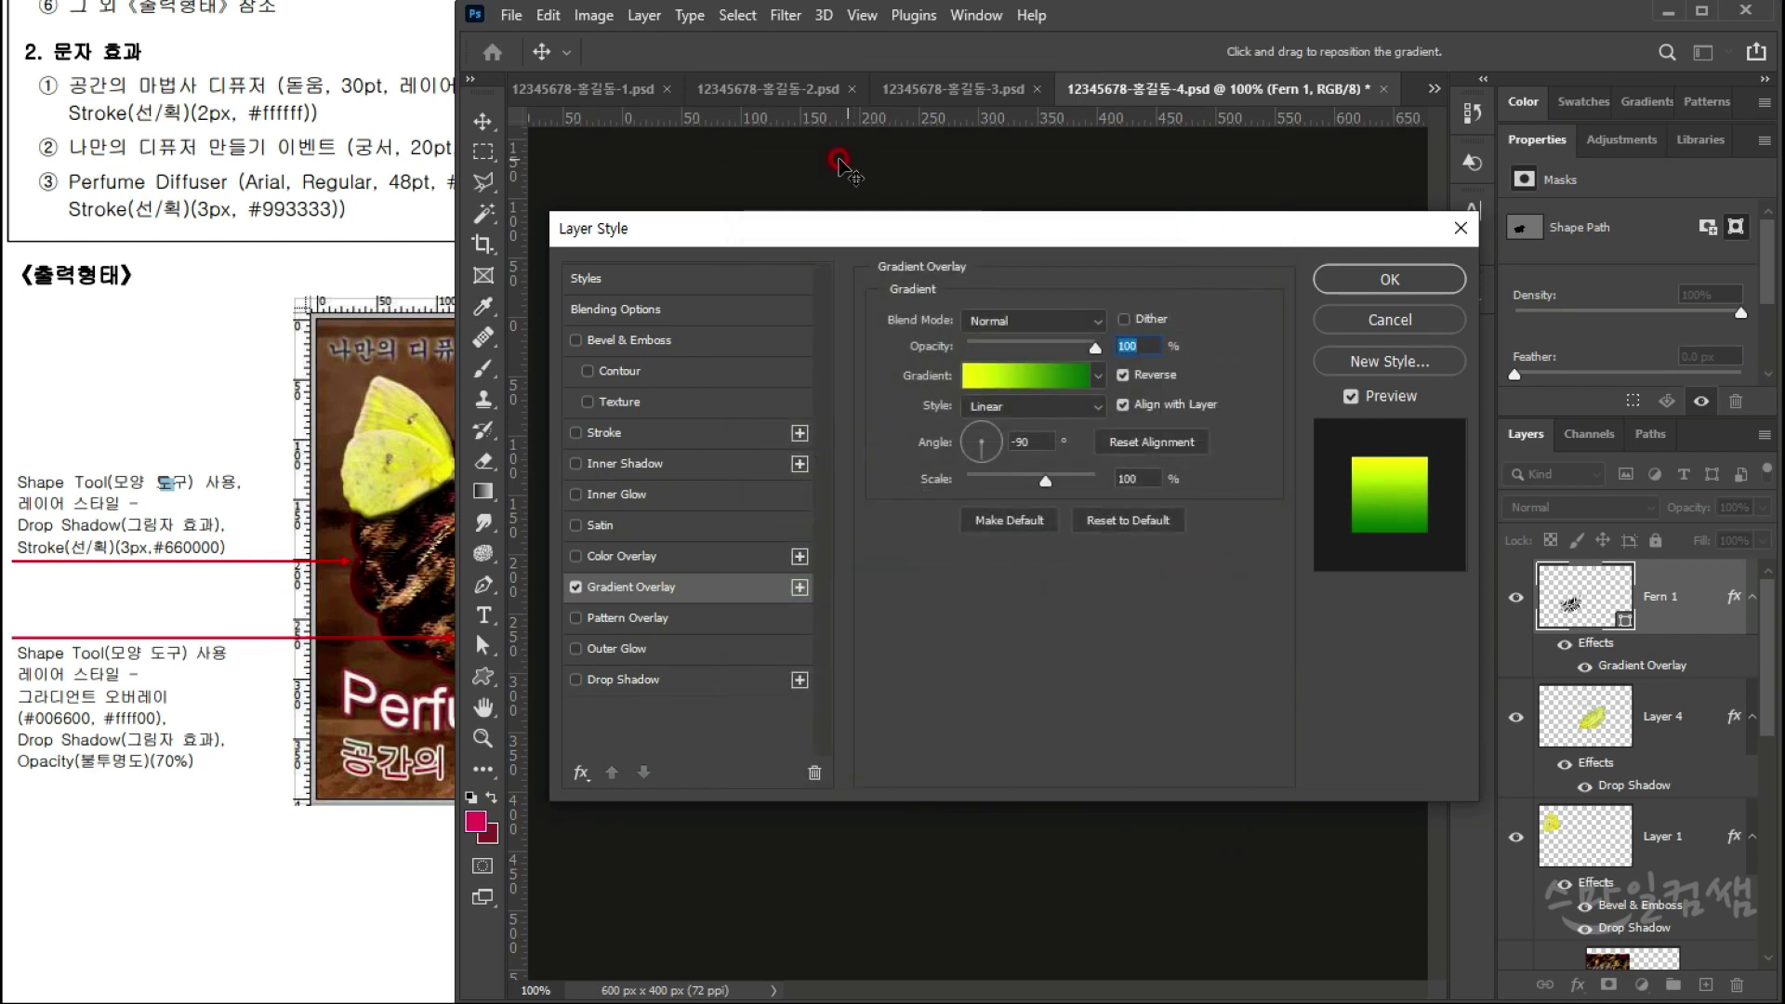
Step: Compare the fern's gradient on the canvas with the leaf in the exam sheet's reference poster
left_click_drag(779, 228, 804, 736)
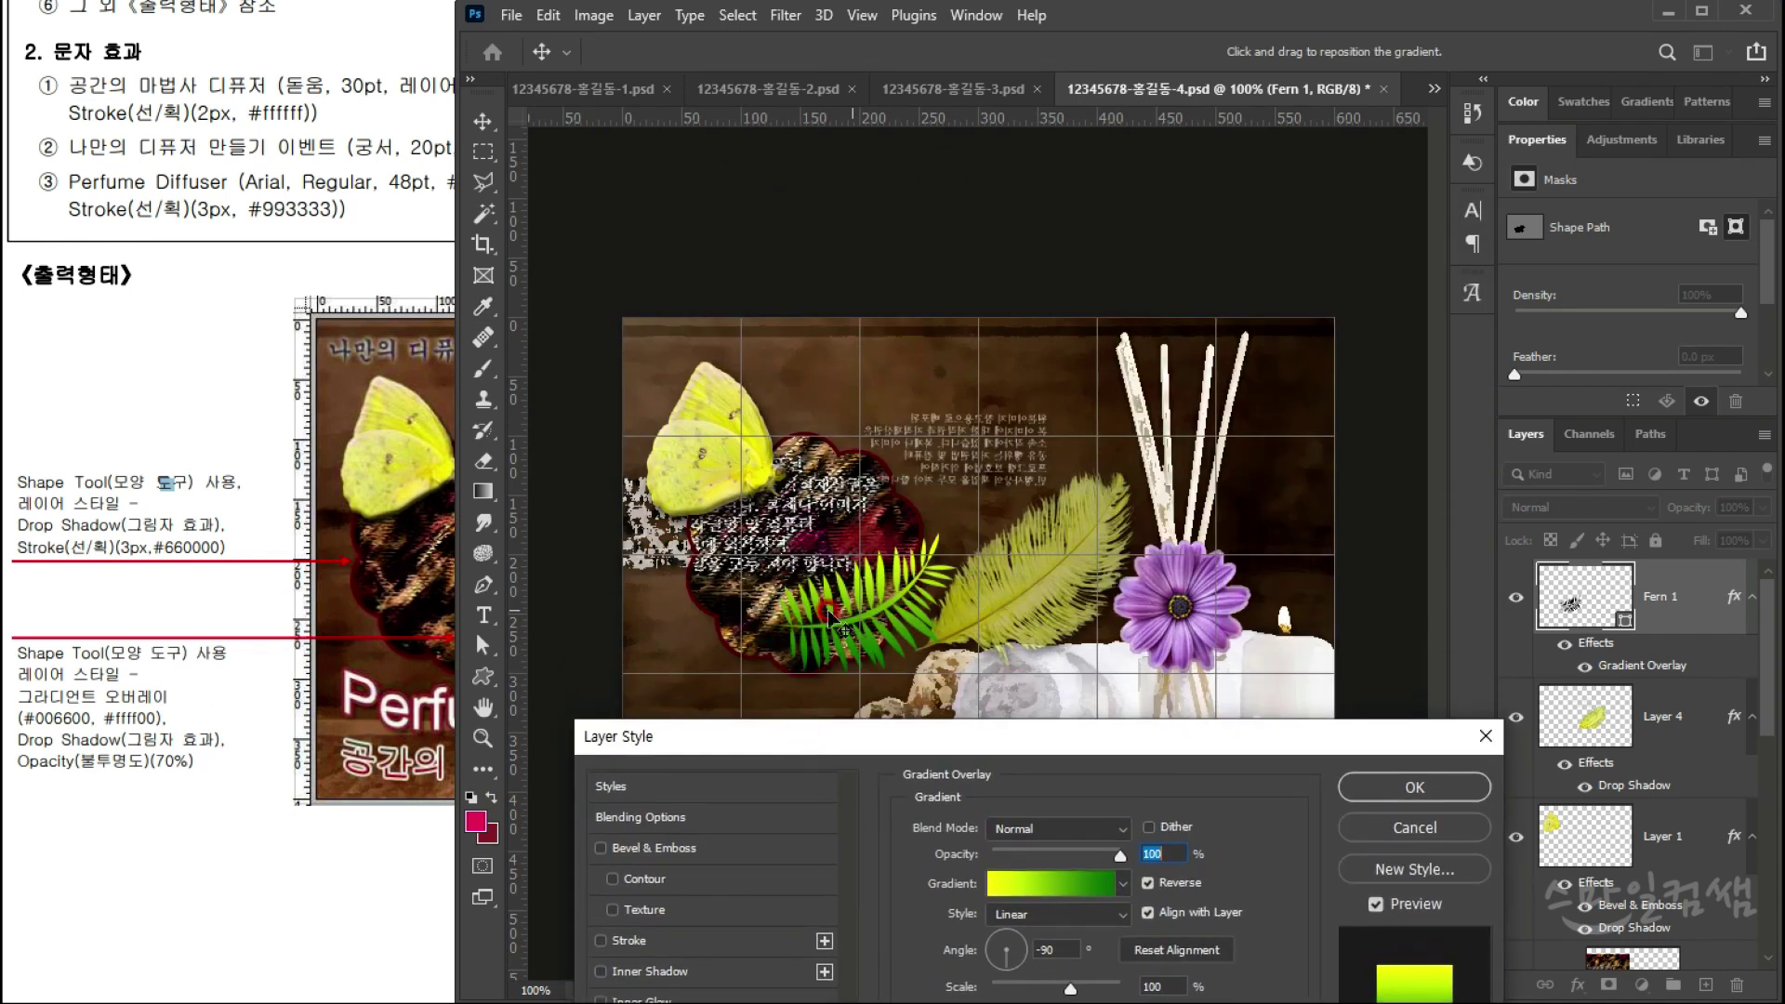
left_click(52, 600)
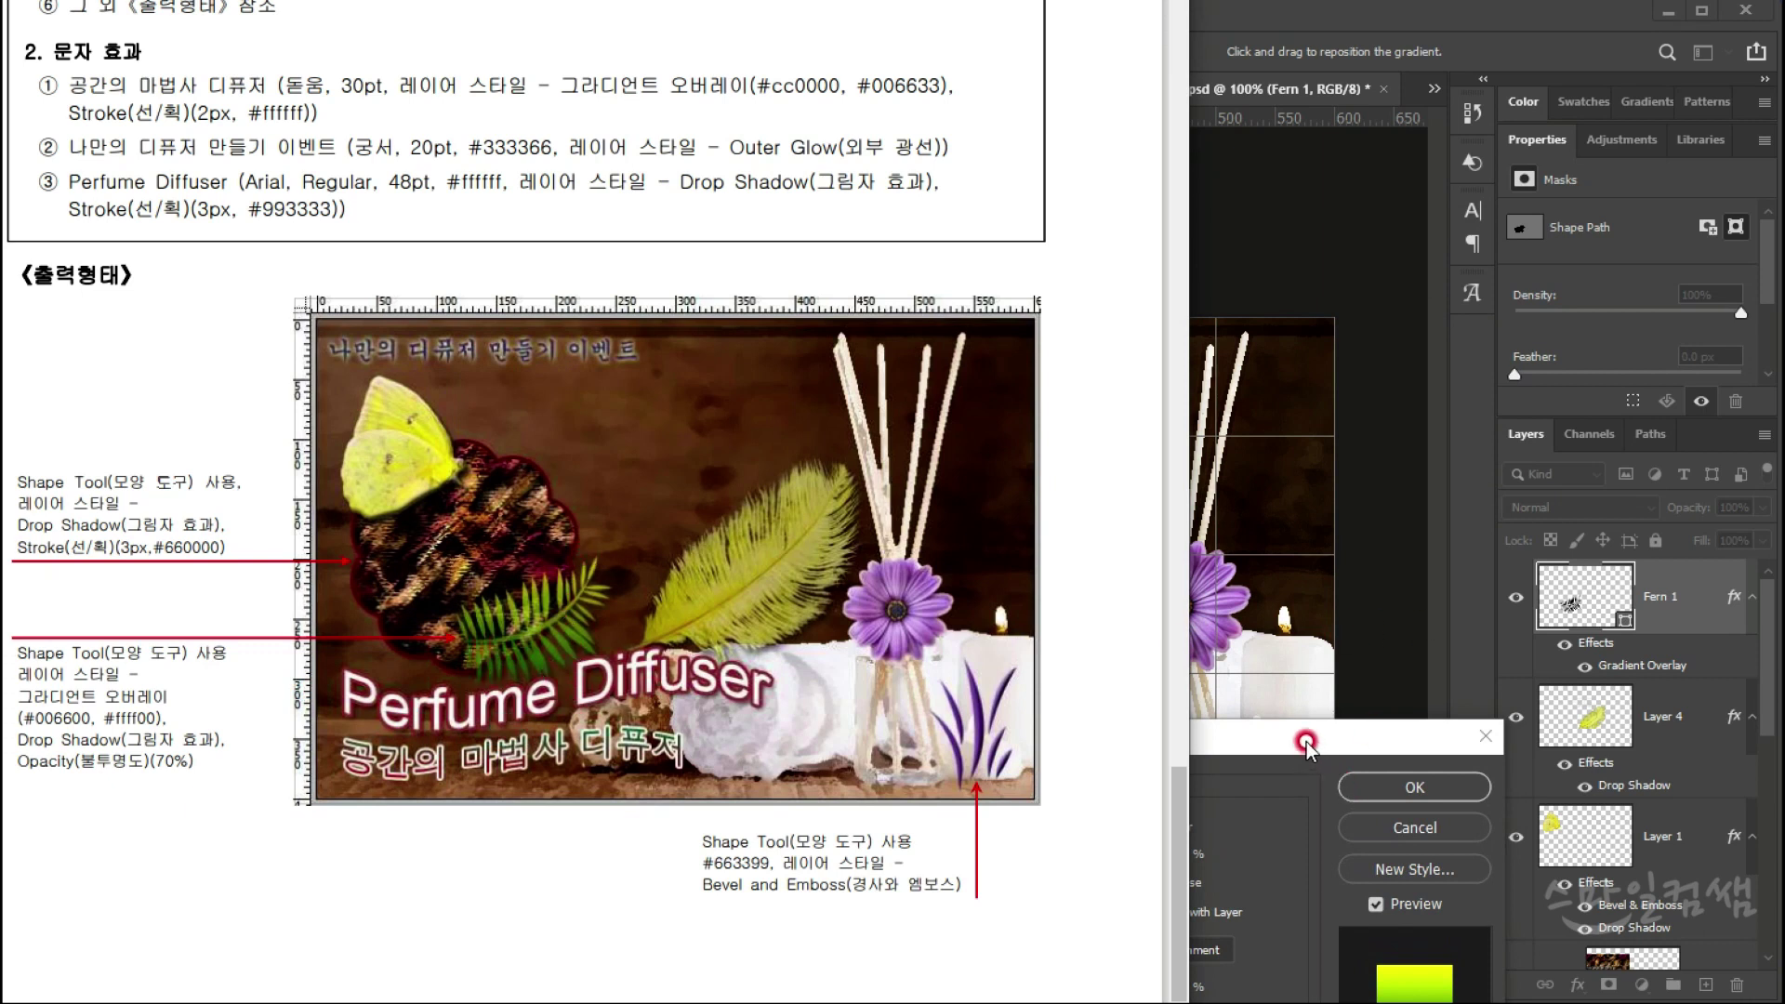
left_click(614, 603)
left_click(1265, 761)
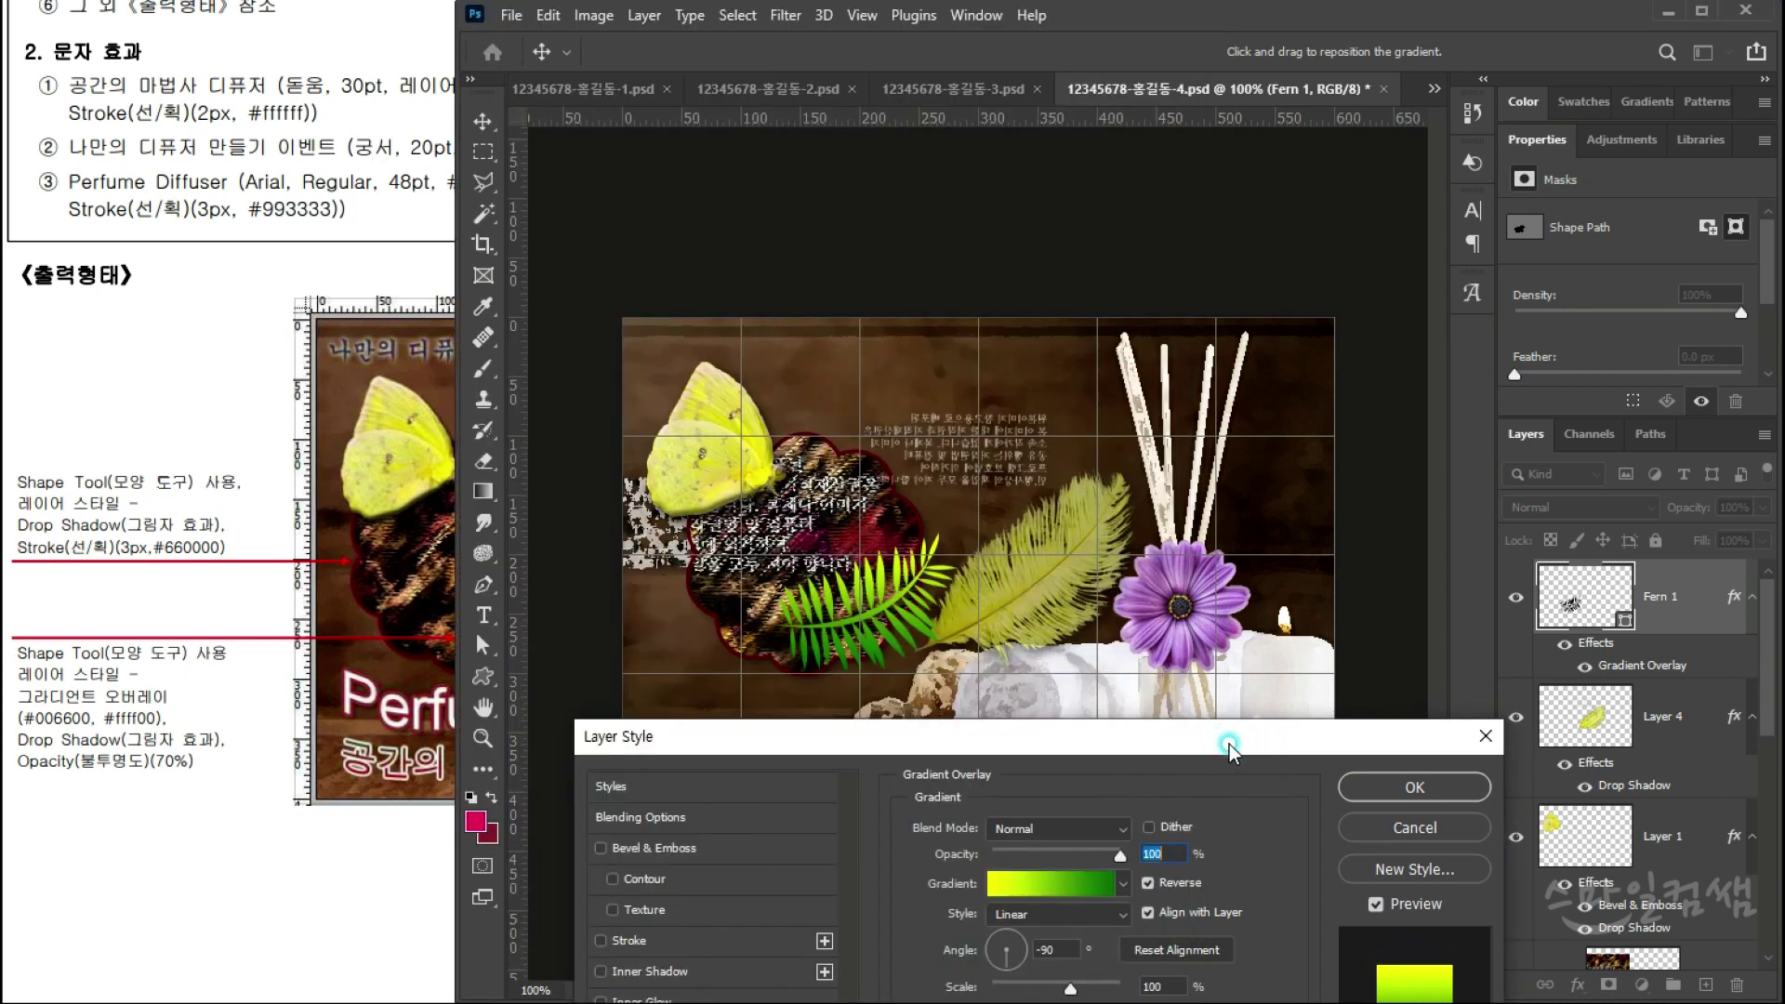
left_click_drag(1227, 737, 1603, 305)
left_click(1200, 648)
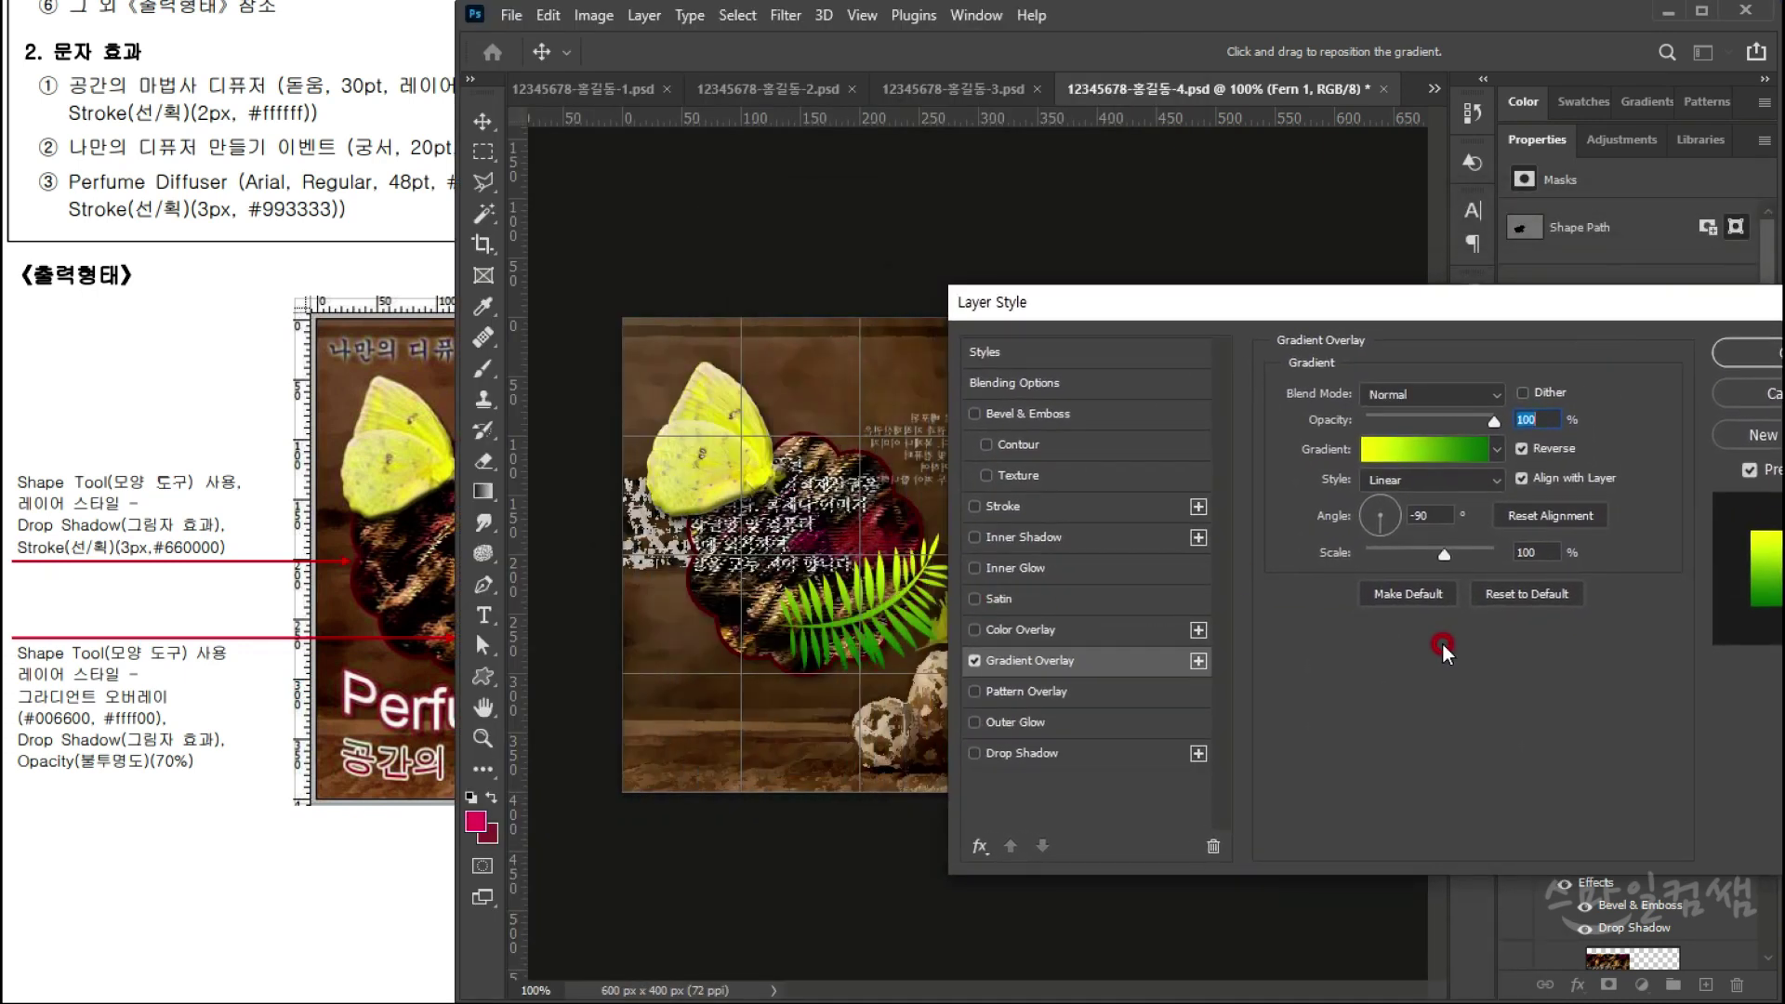
Step: Add a Drop Shadow to the fern layer and apply the layer style
left_click(43, 730)
left_click(1052, 737)
left_click(1076, 754)
left_click(995, 767)
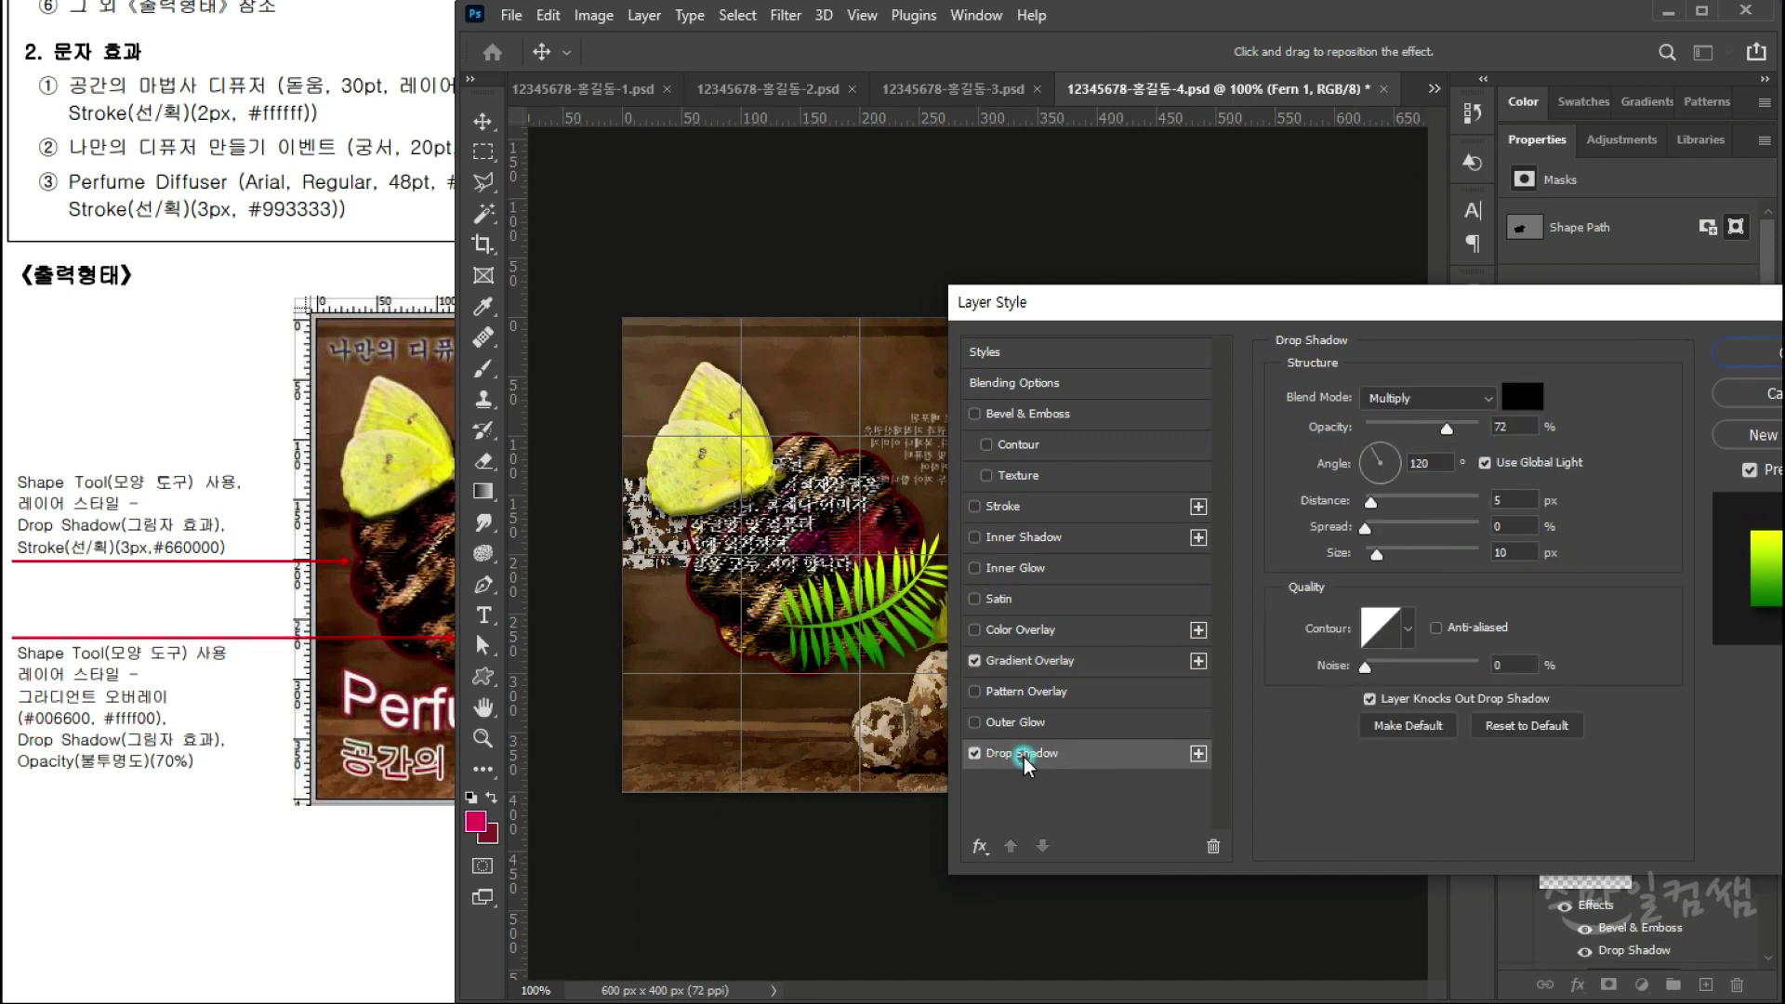
left_click_drag(1092, 293, 732, 280)
left_click(1279, 462)
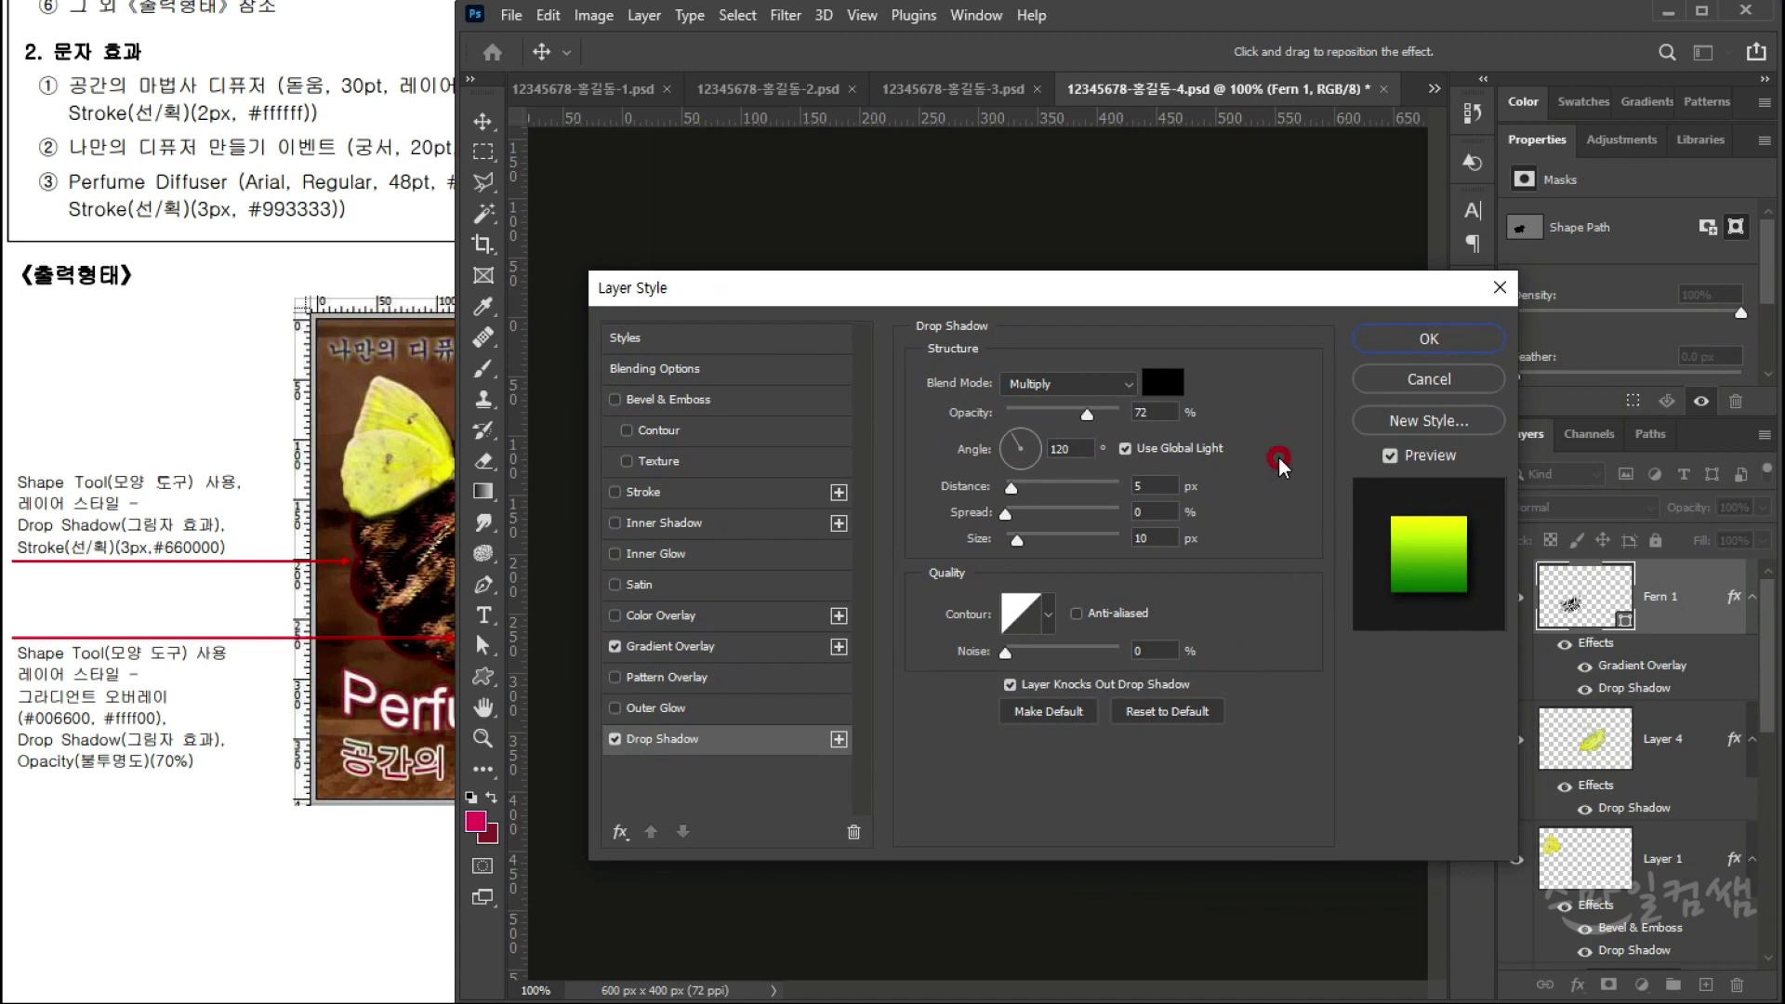
left_click(1436, 339)
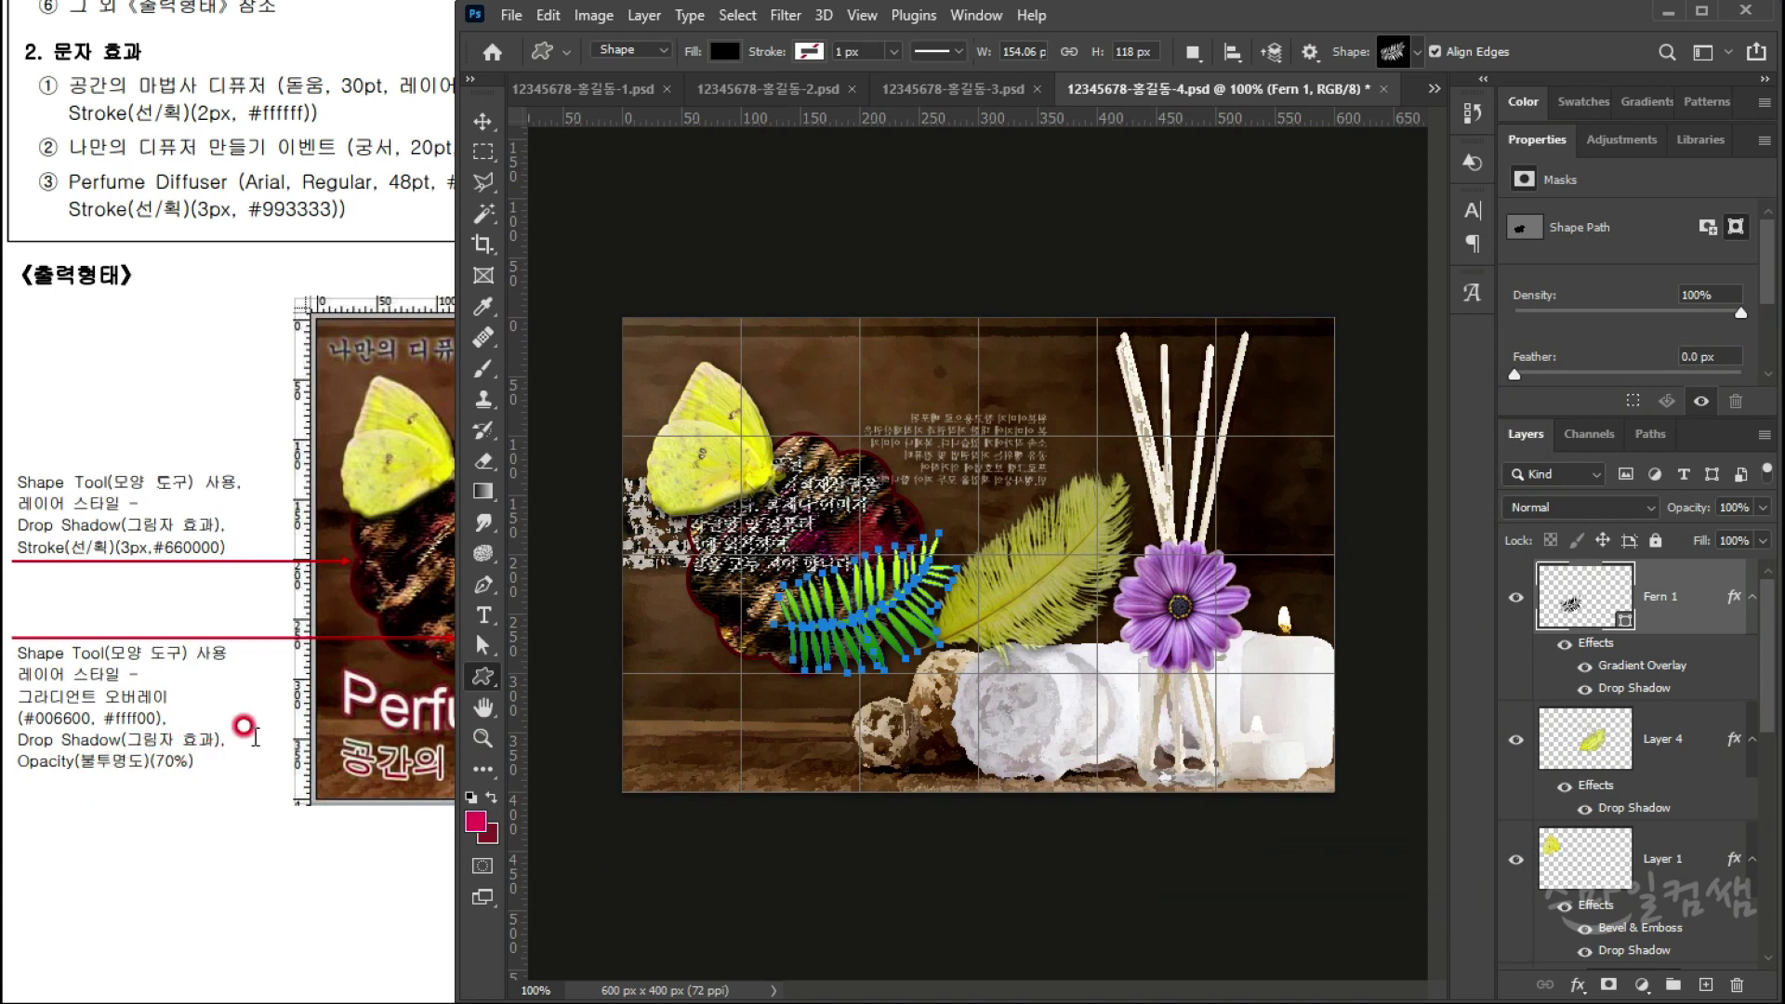
Step: Set the fern layer's opacity to 70%
left_click(1516, 599)
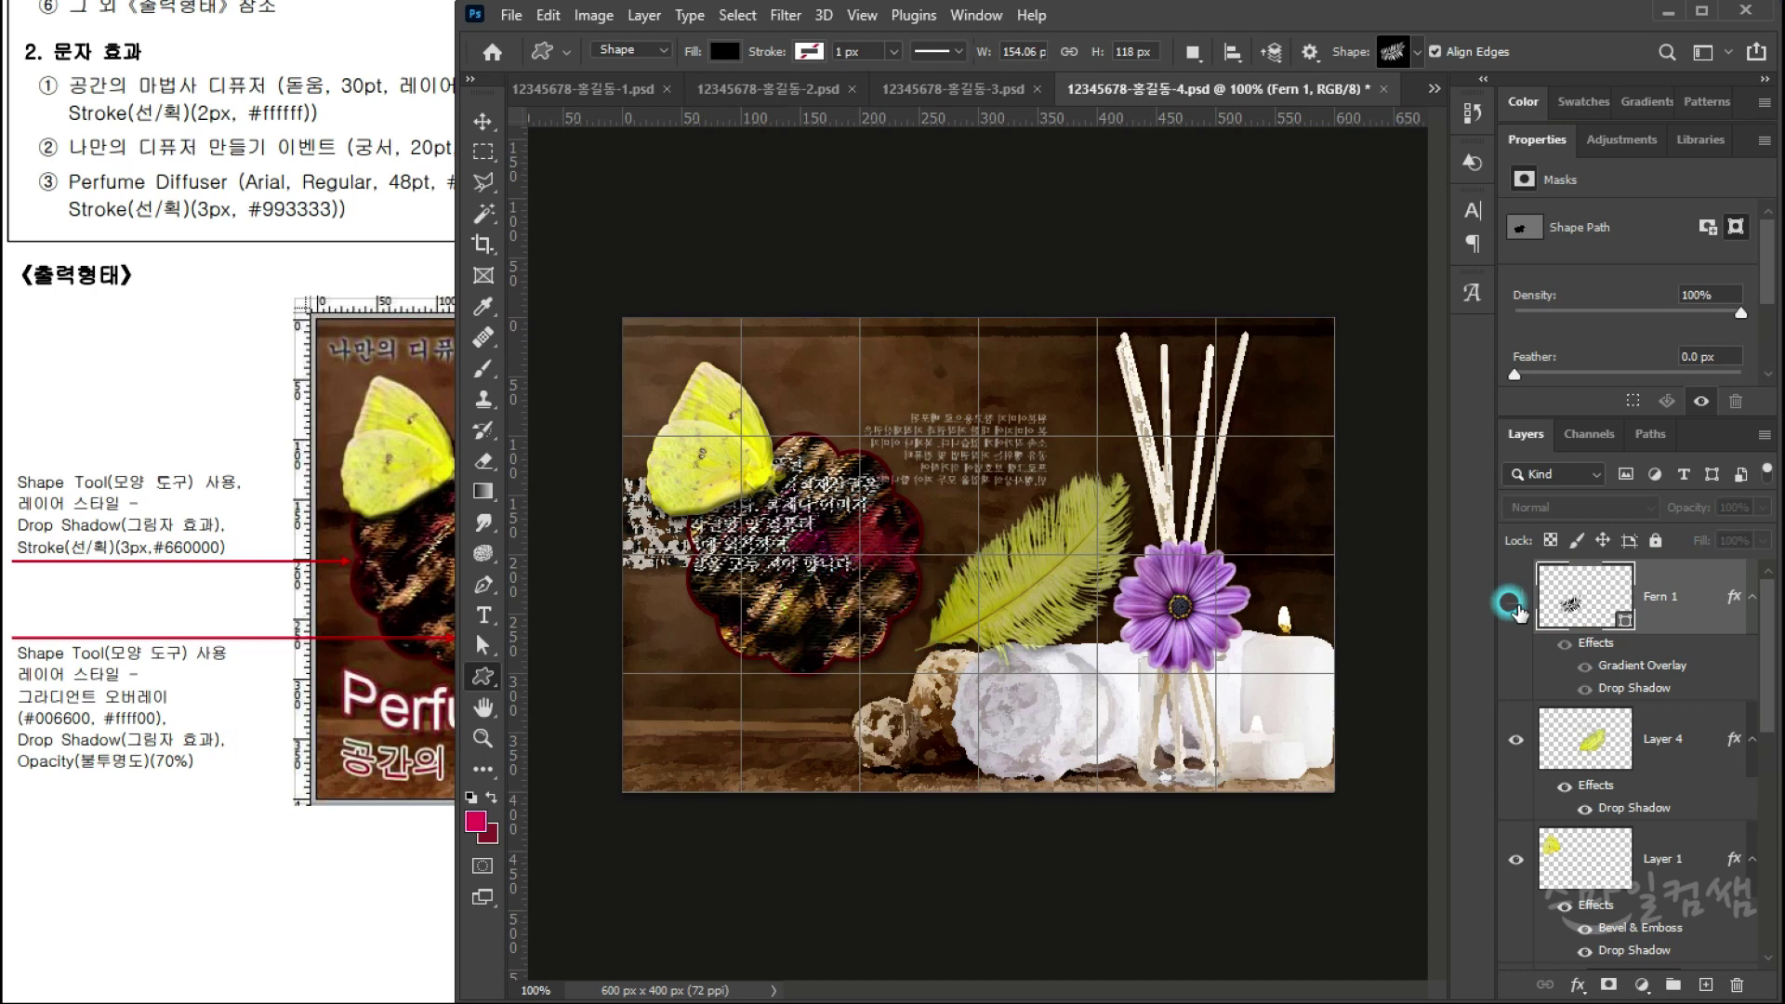
left_click(1516, 599)
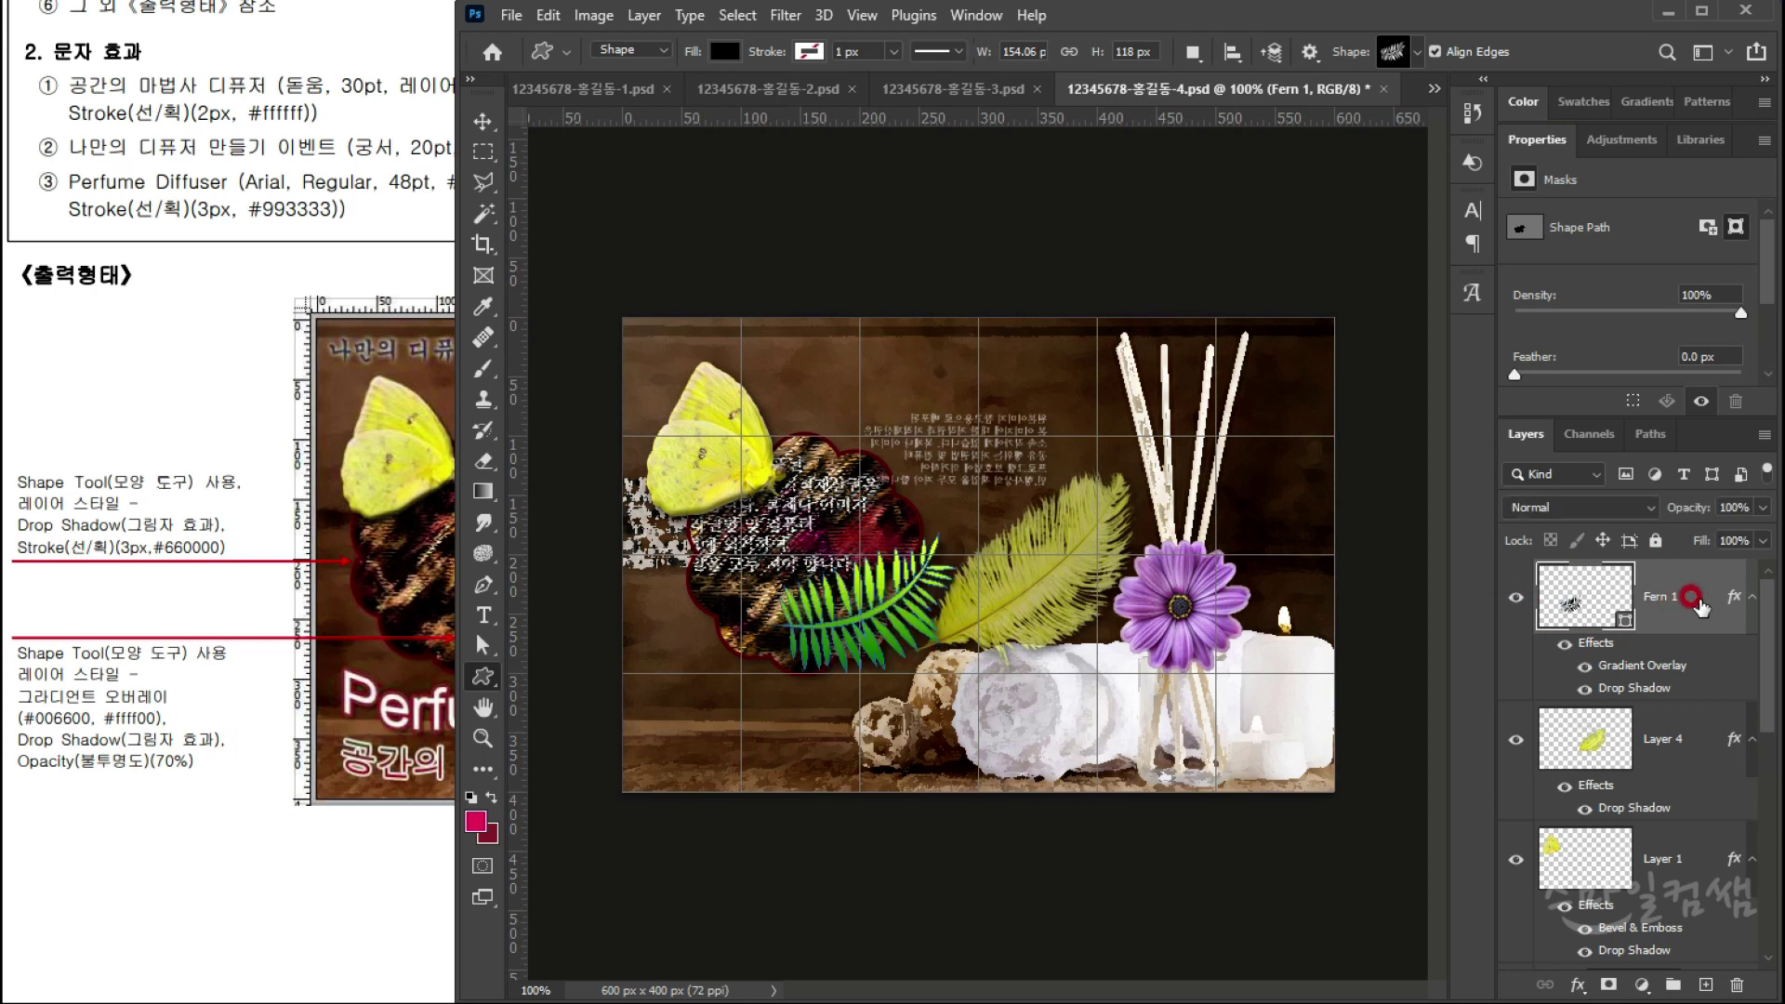
left_click(1716, 509)
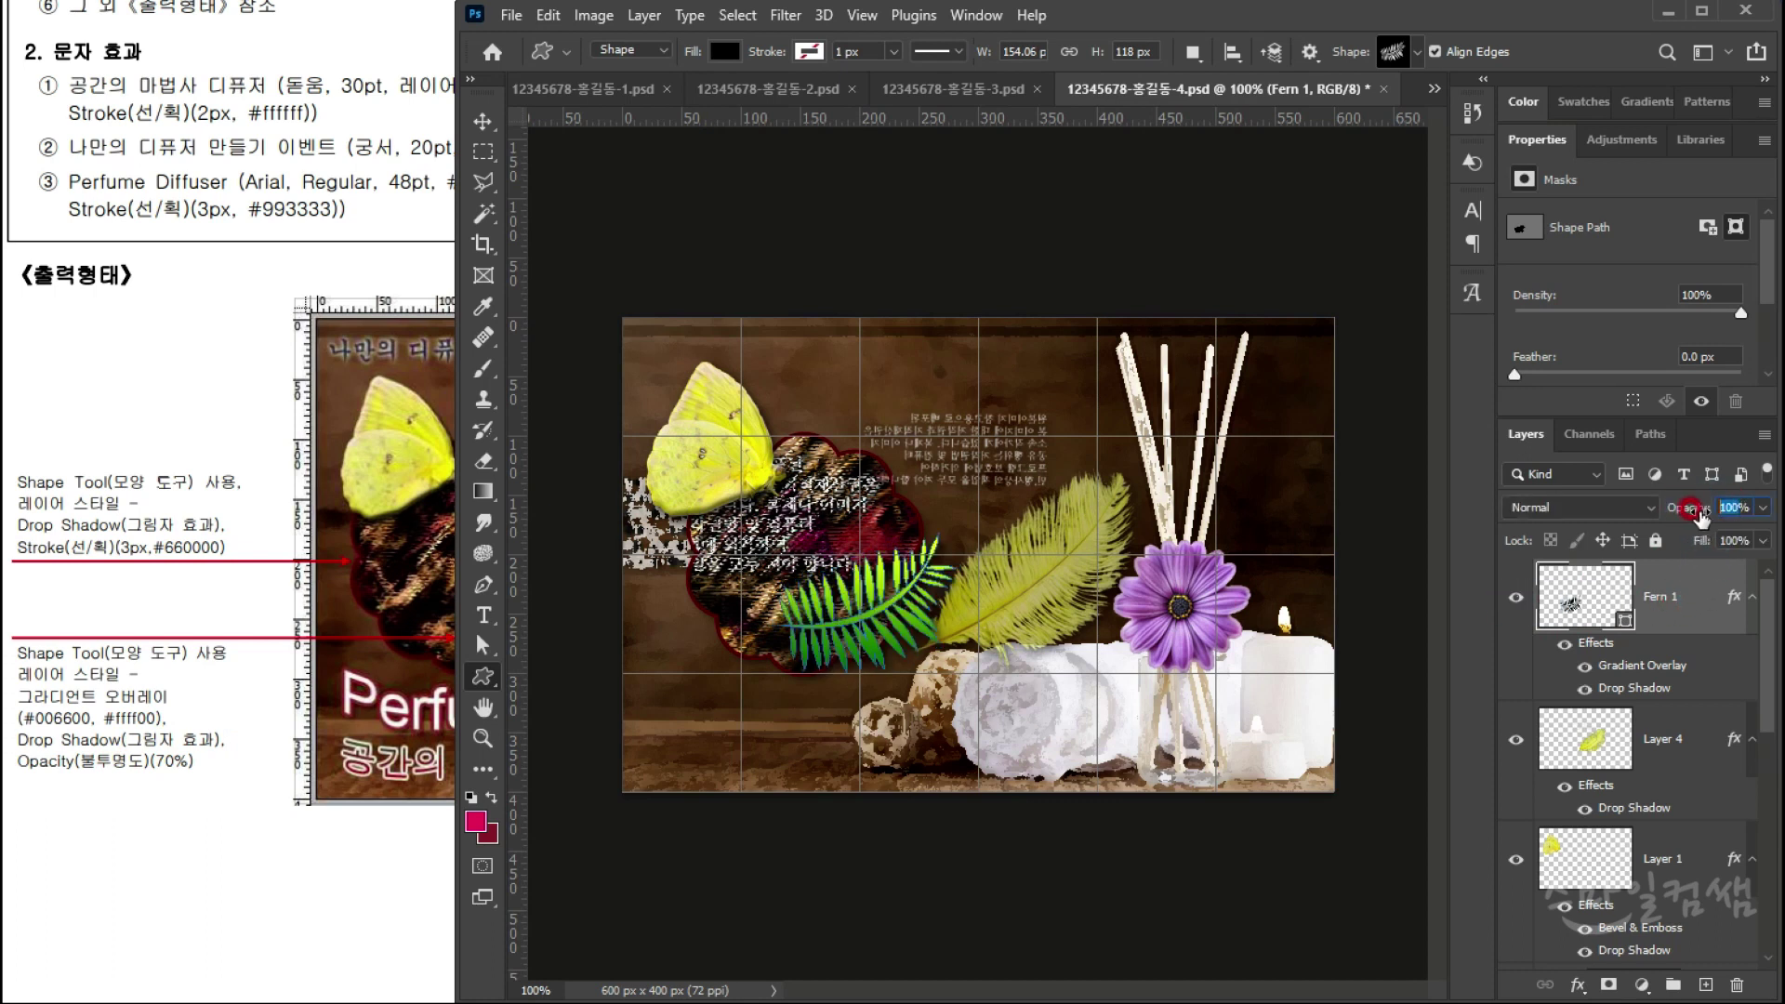
type("70")
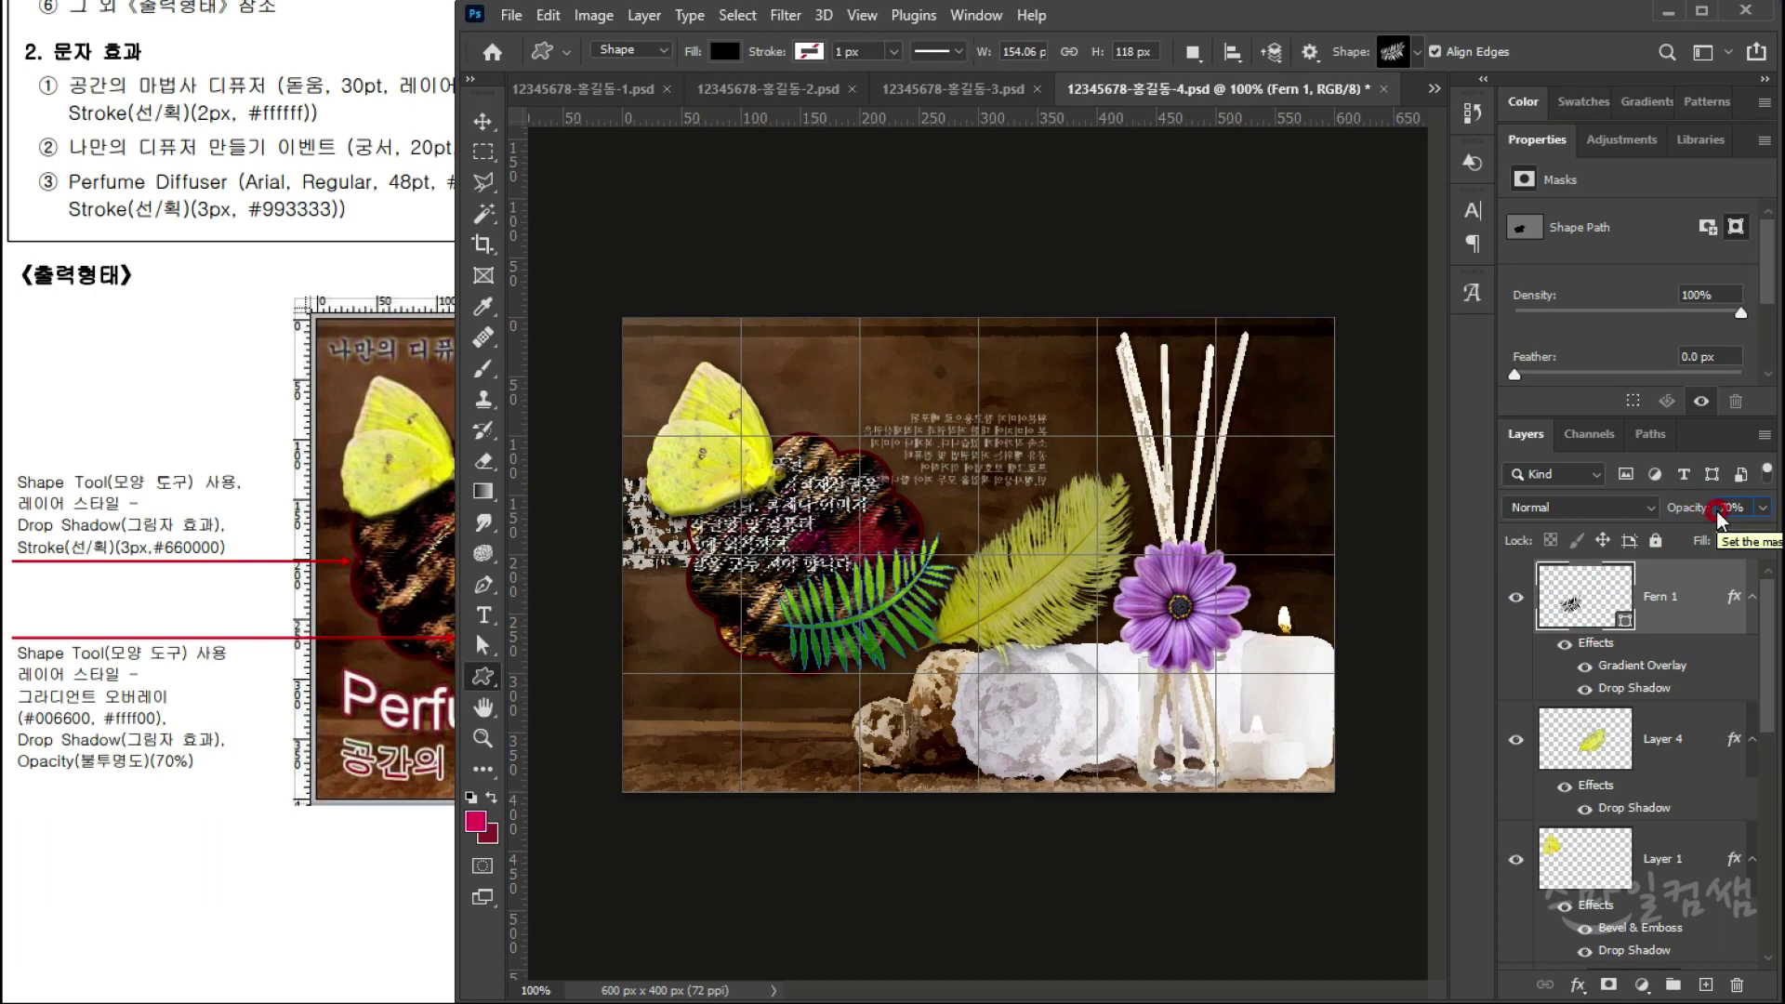
left_click(800, 419)
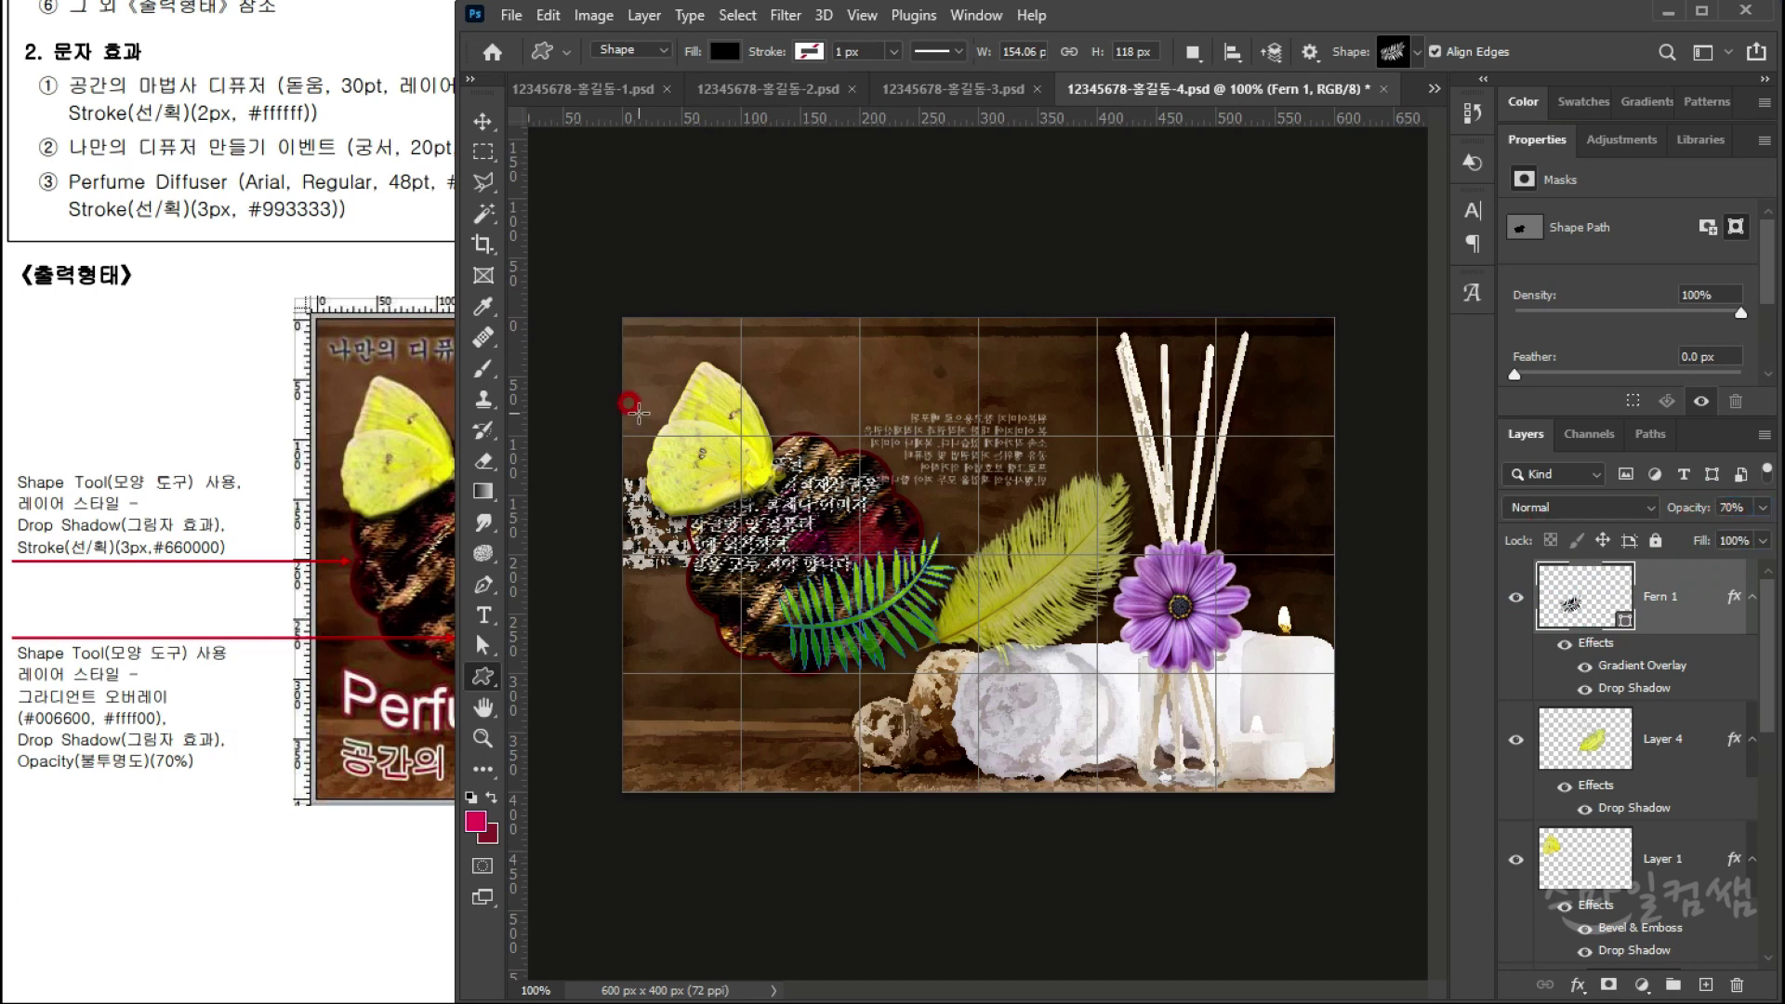
Step: Check the remaining shape on the exam sheet's reference poster and set the shape stroke to no color
left_click(414, 526)
left_click(675, 620)
left_click(1387, 563)
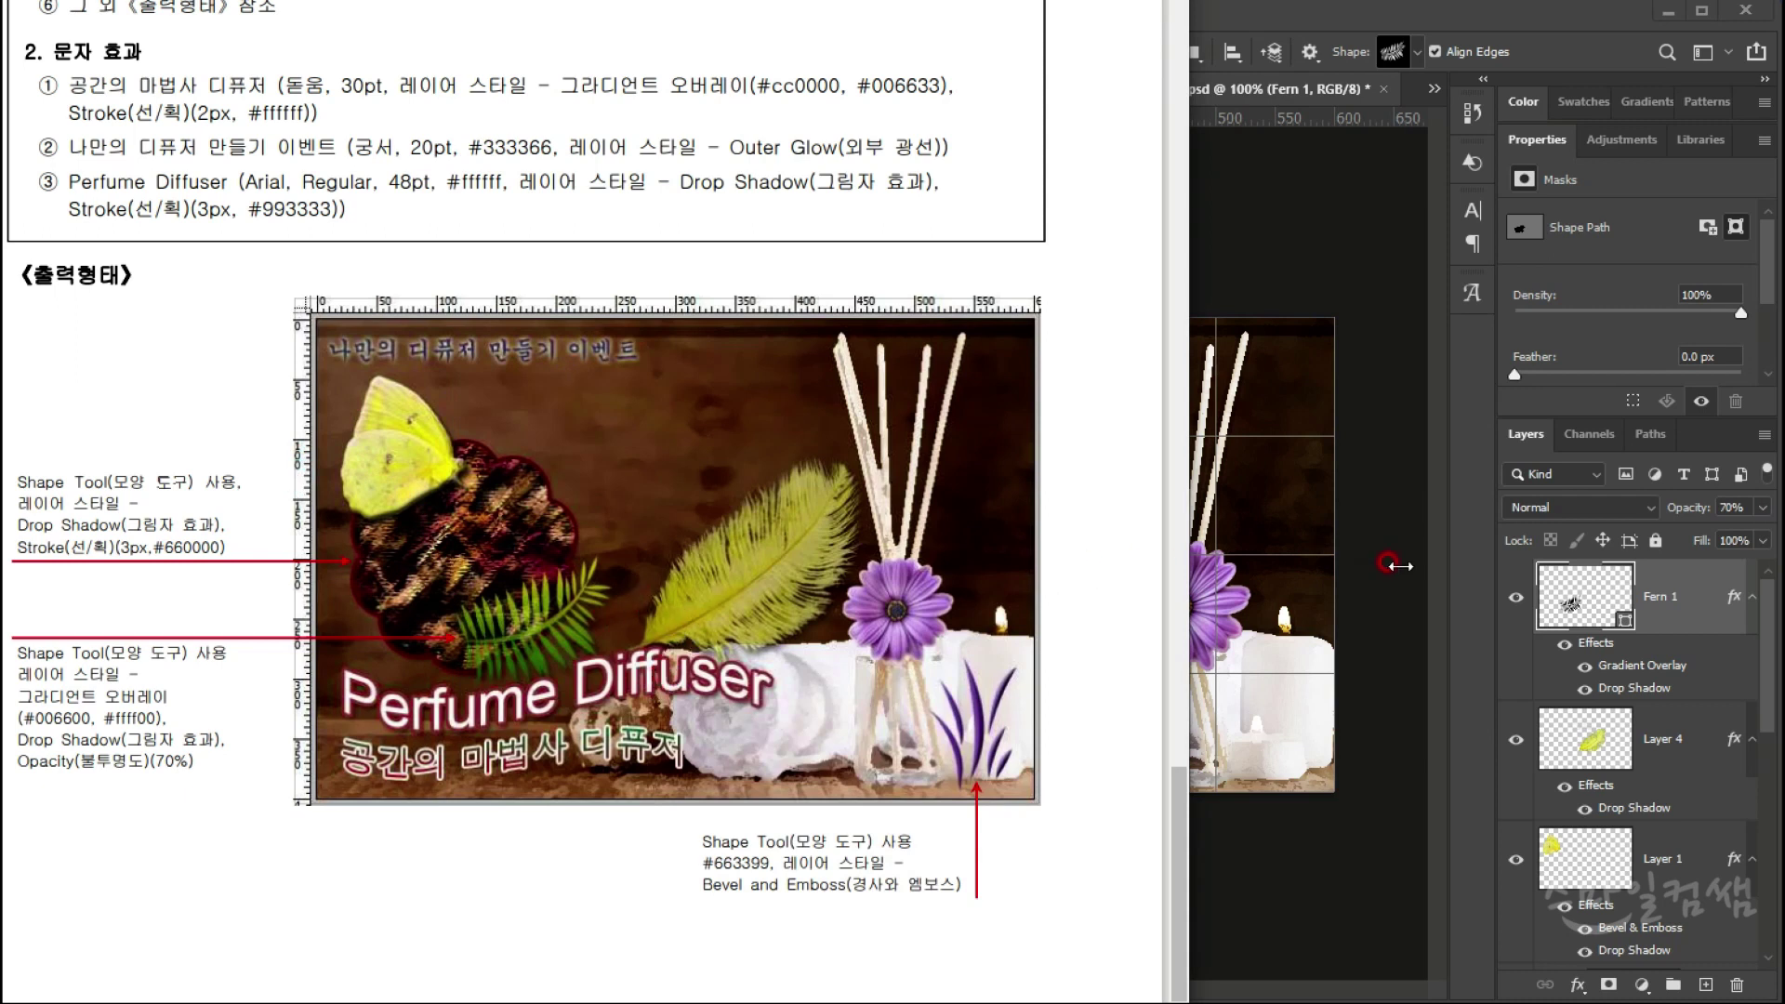
left_click(805, 641)
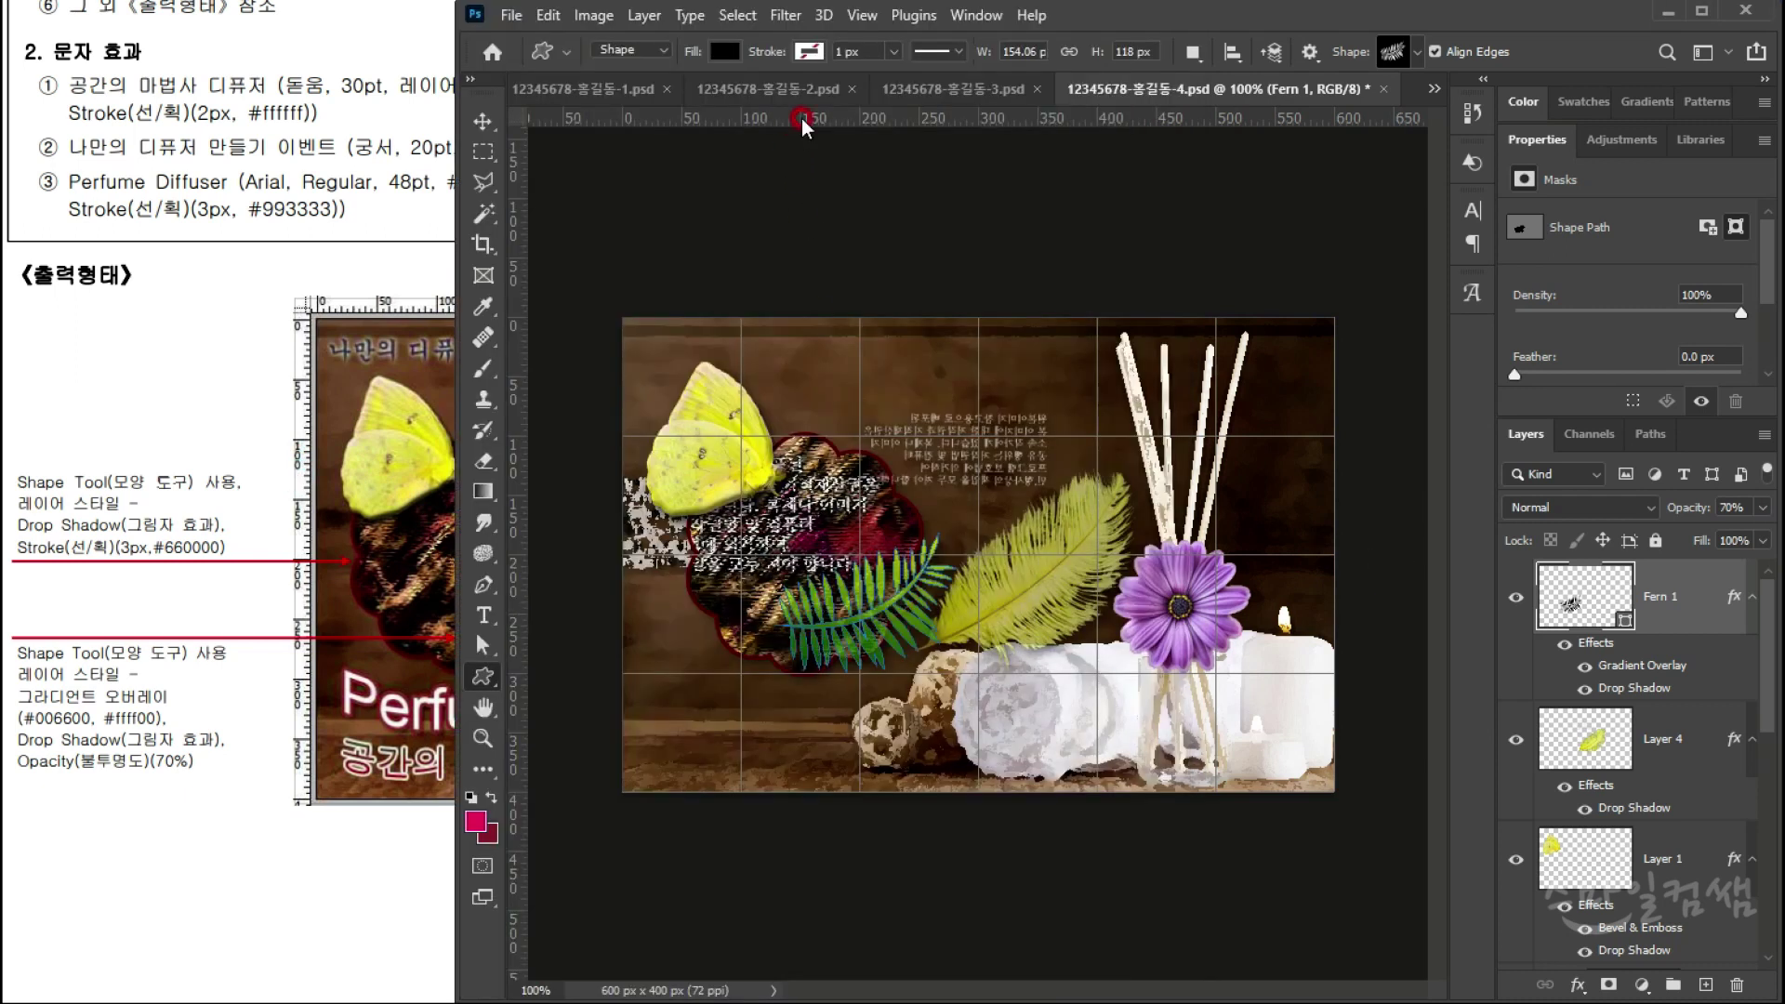
left_click(809, 52)
left_click(665, 114)
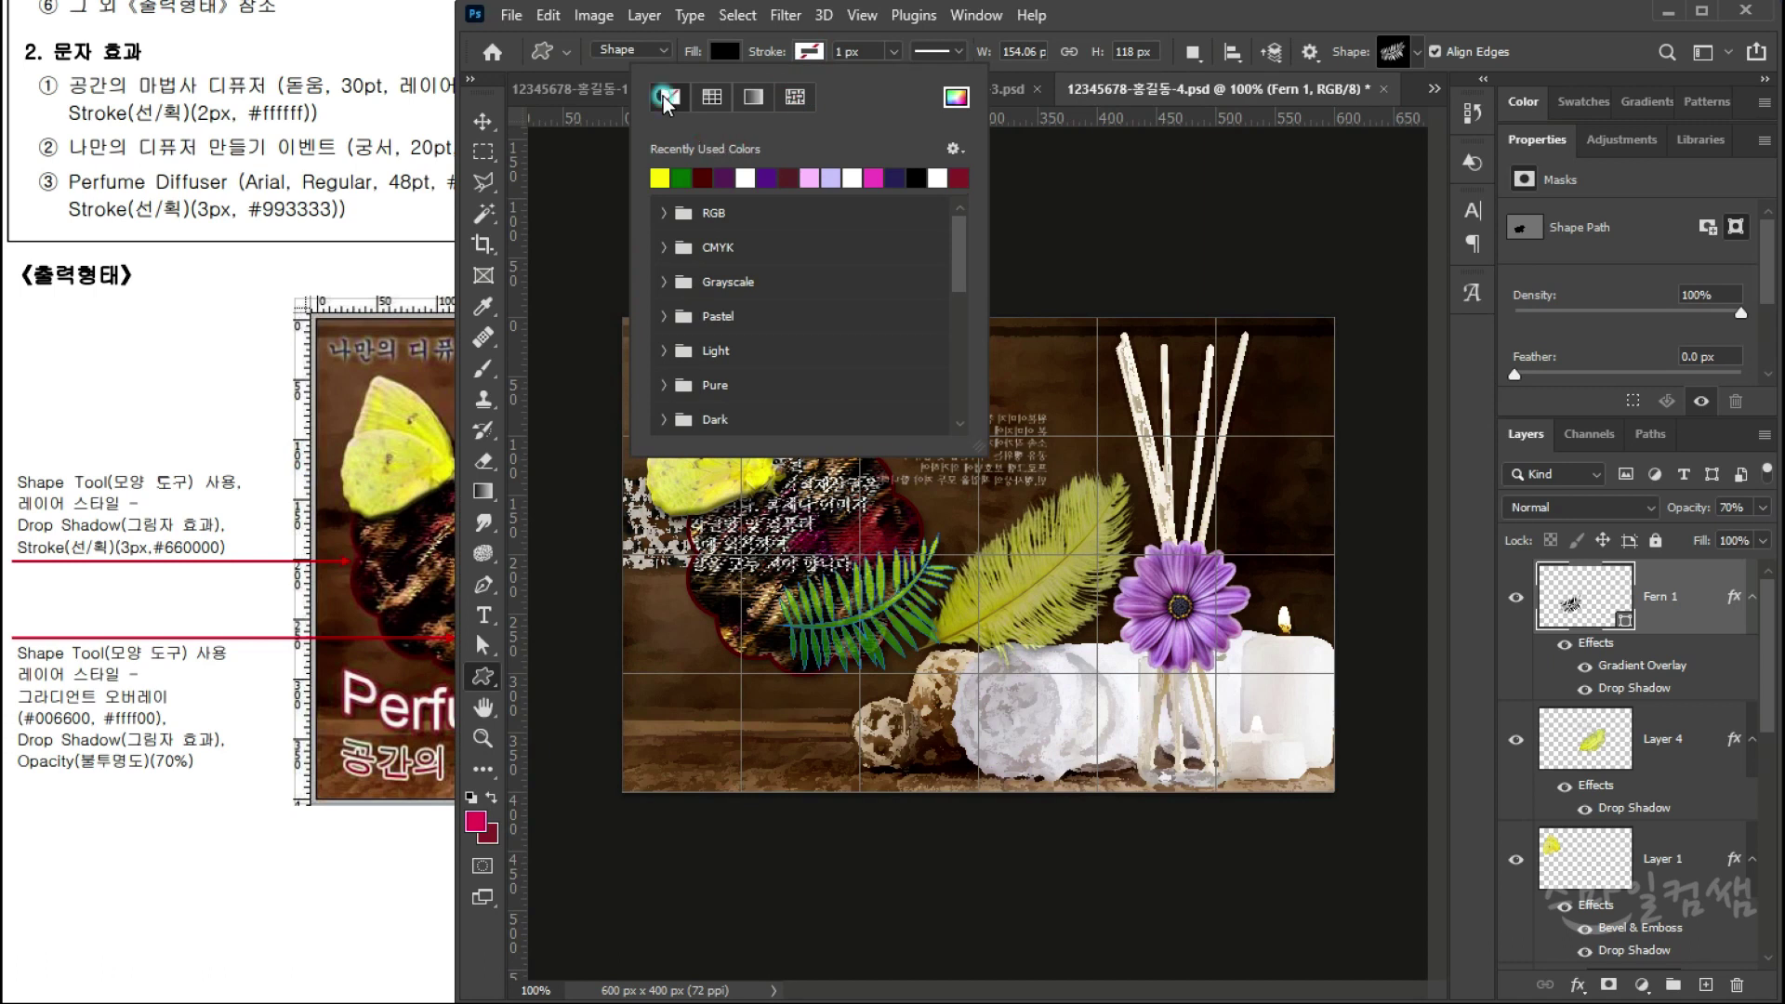
left_click(809, 52)
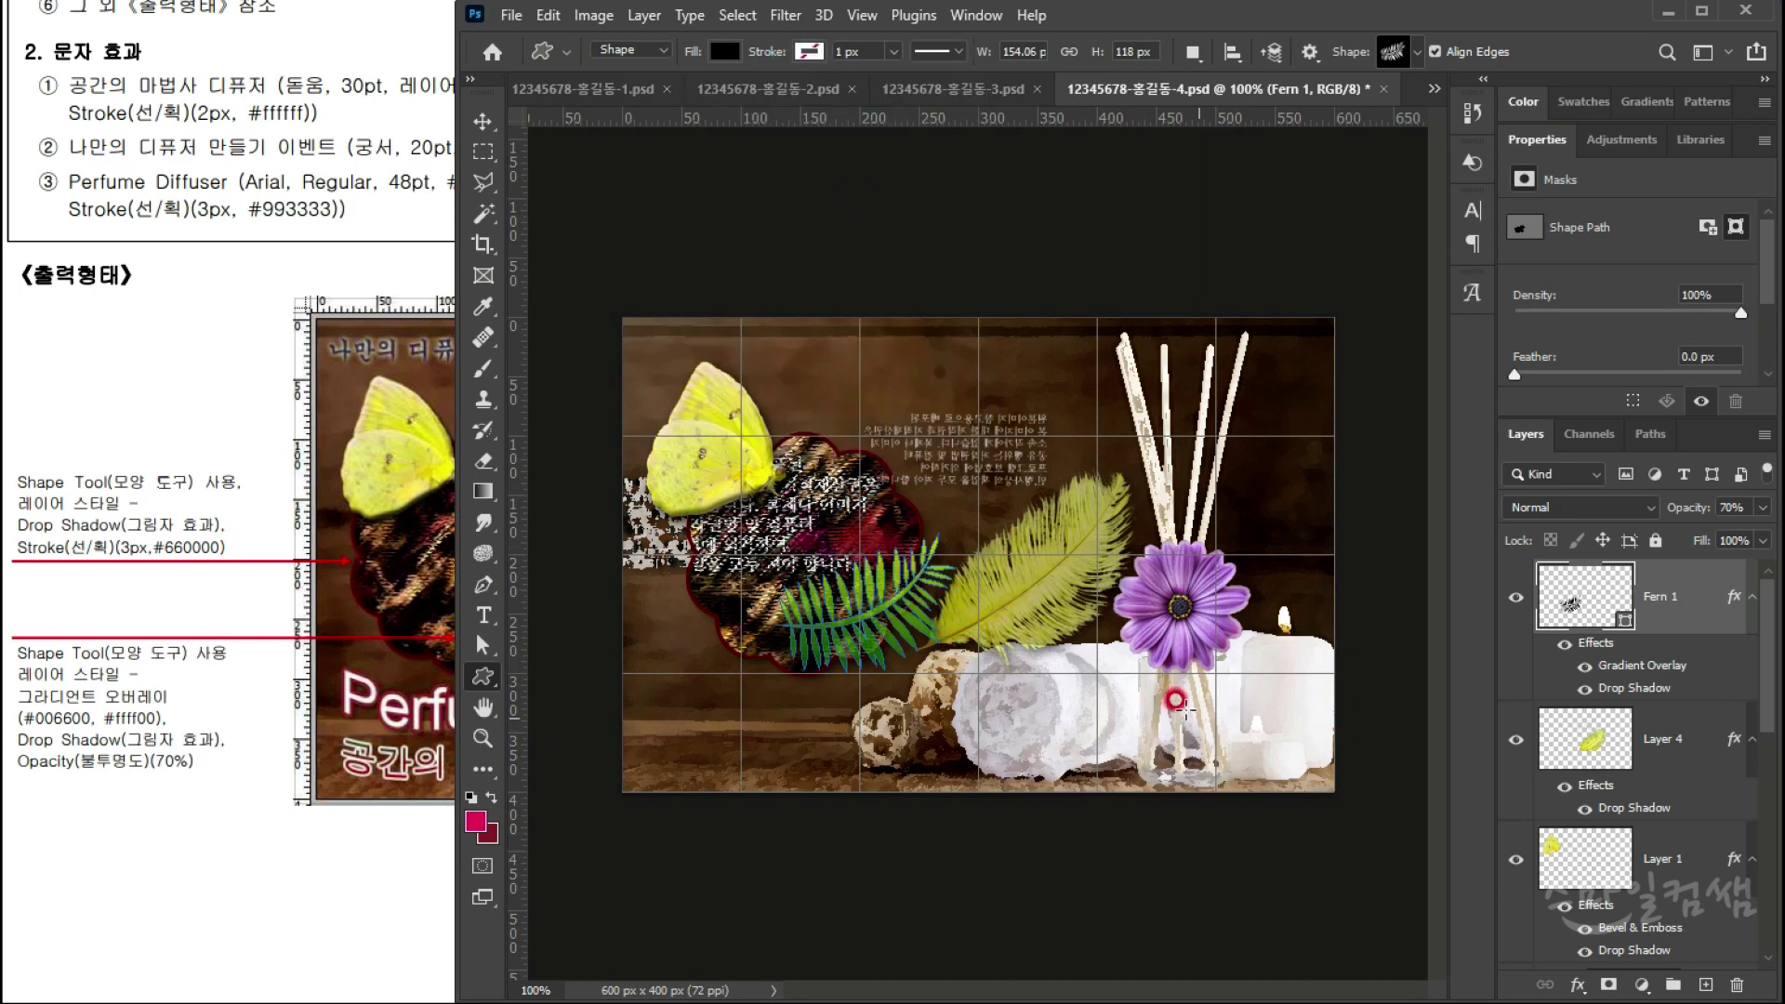
Step: Choose the Grass 2 custom shape from the Nature set to match the exam sheet's purple grass
left_click(314, 483)
left_click(1315, 814)
left_click(1392, 52)
left_click(1462, 521)
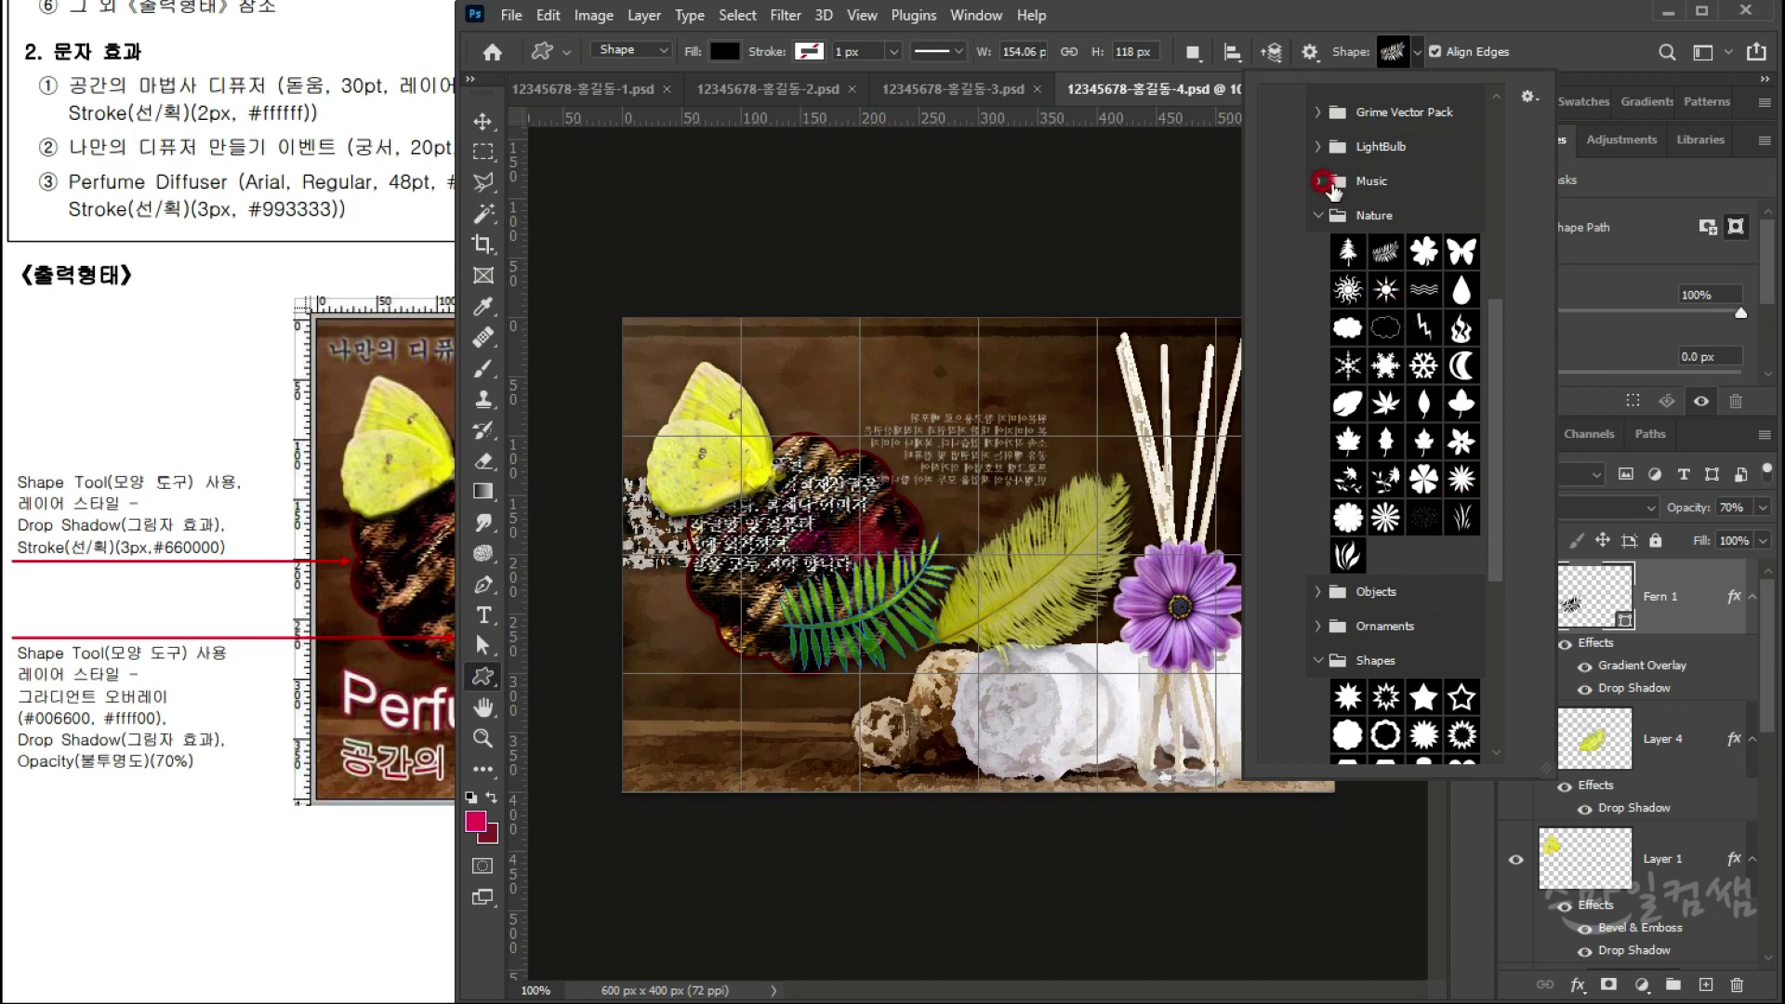
left_click(1461, 526)
left_click(279, 651)
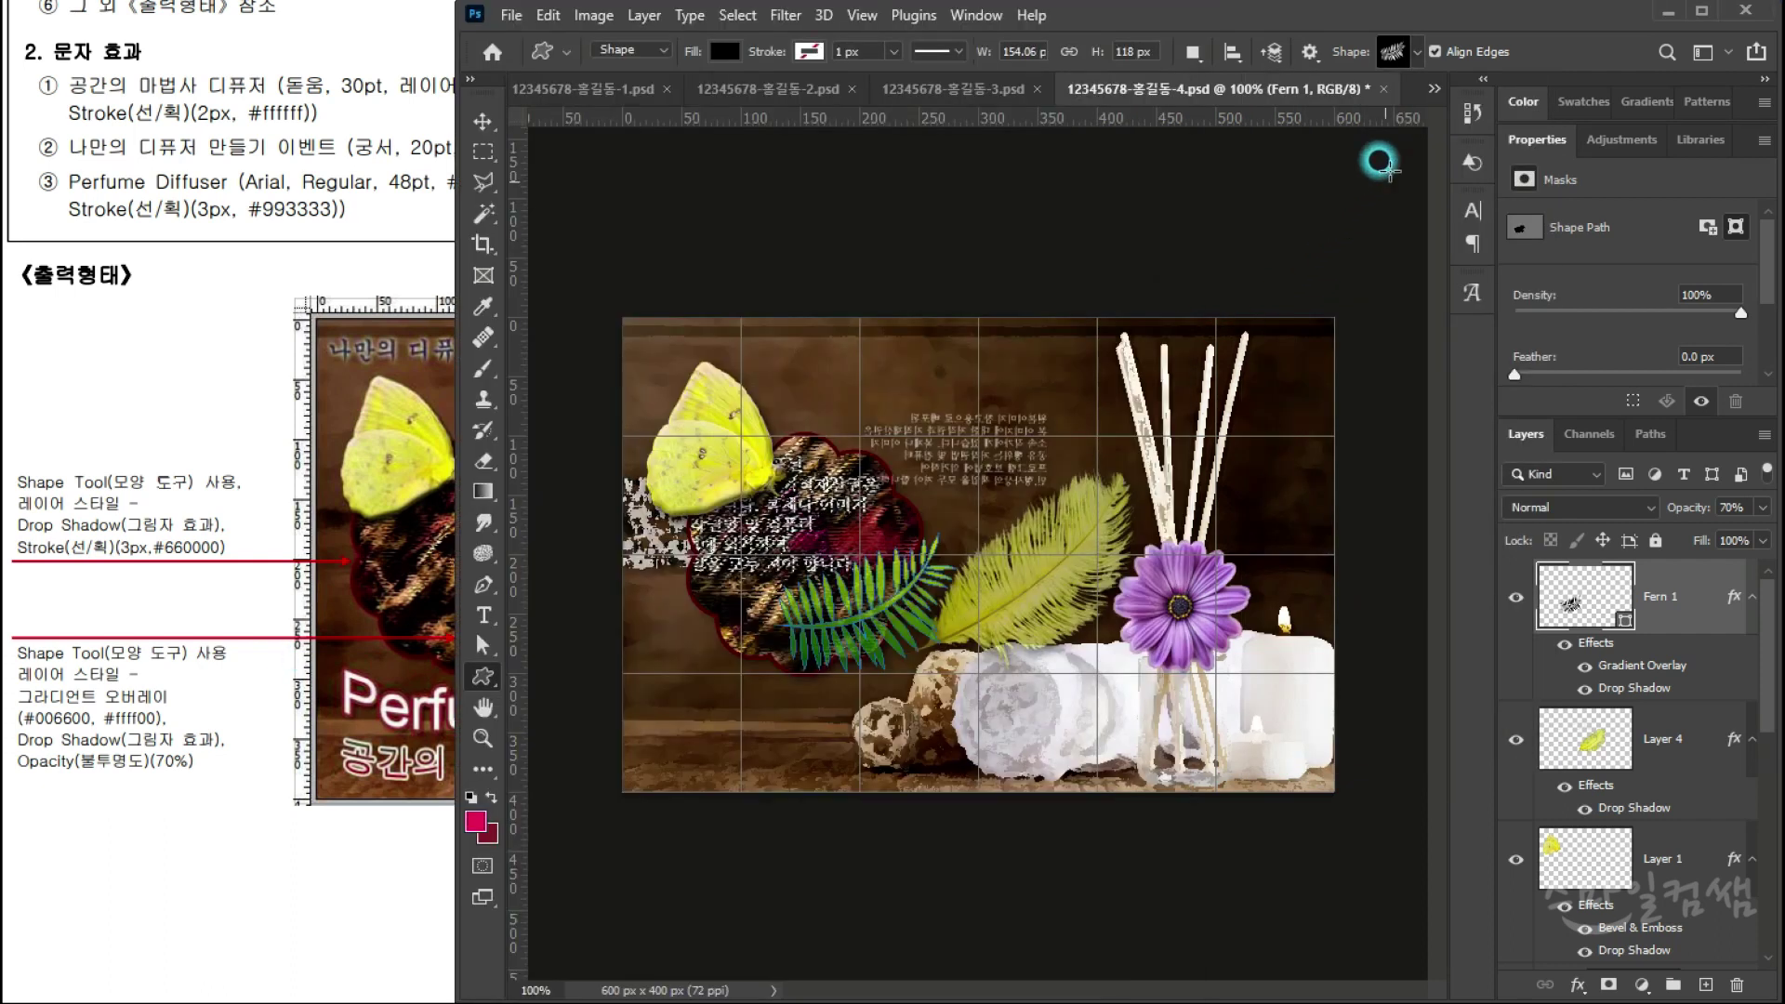
left_click(1372, 160)
left_click(1417, 51)
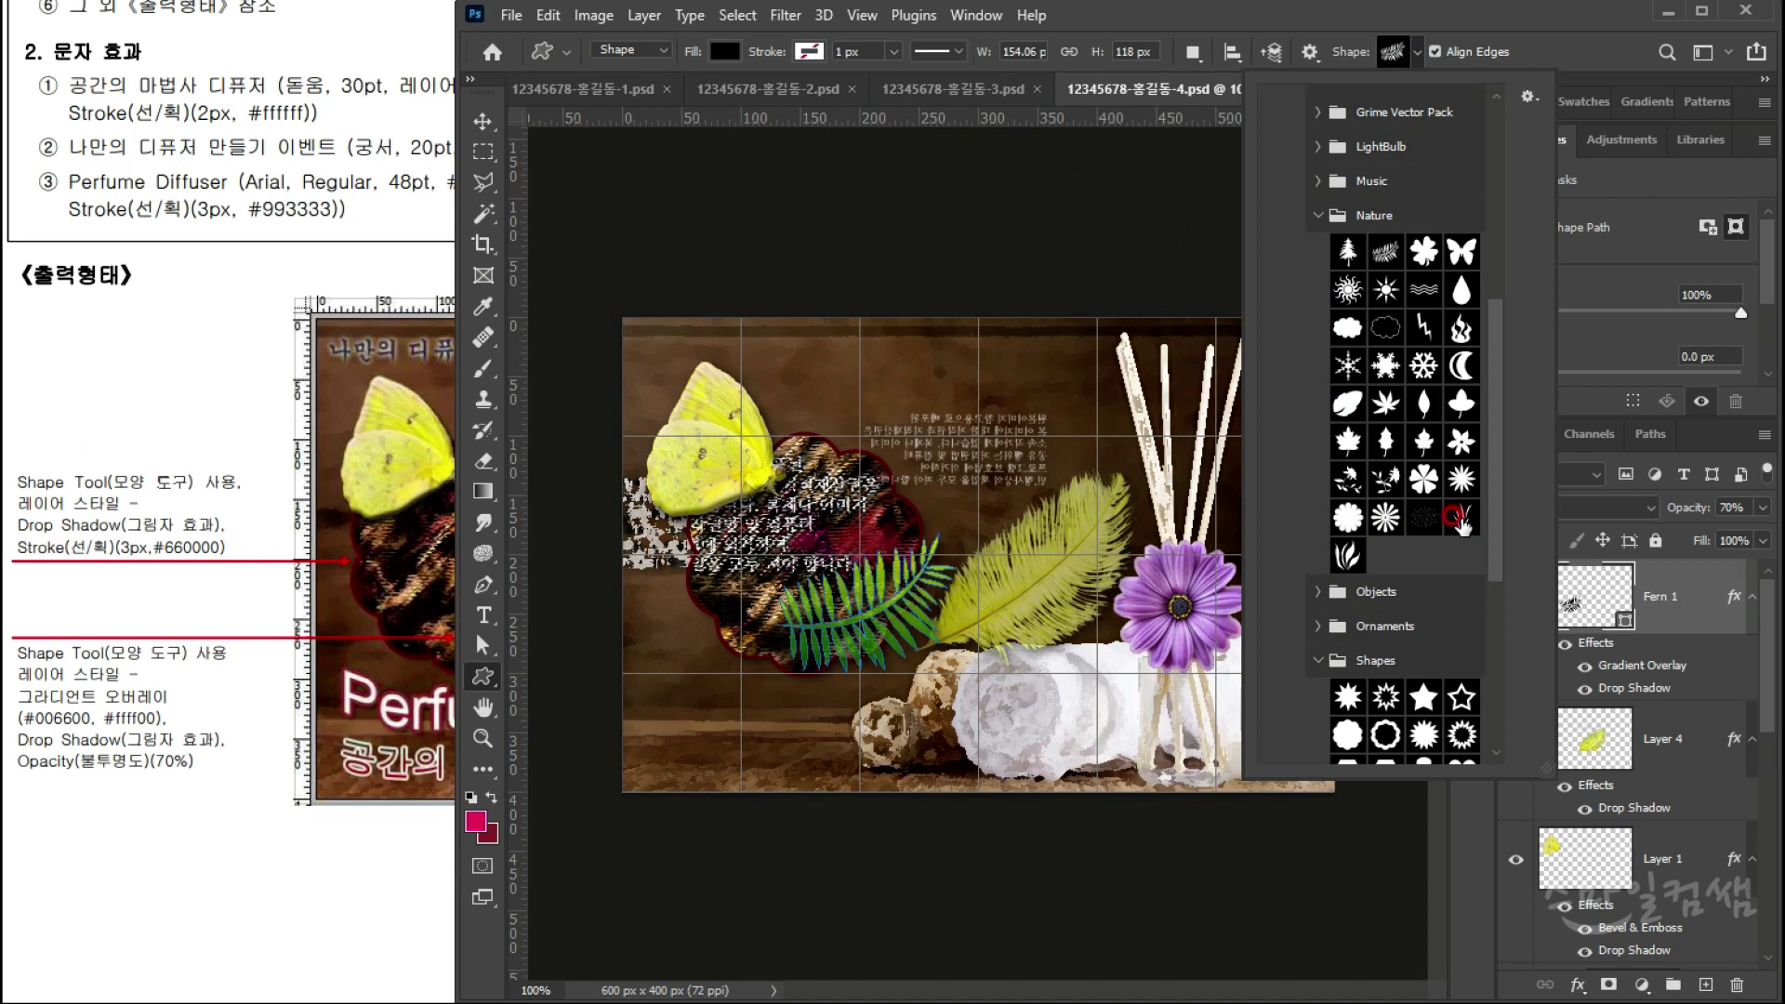
left_click(1457, 517)
Step: Draw the grass shape about 86 by 109 px over the candle beside the diffuser bottle
left_click(69, 937)
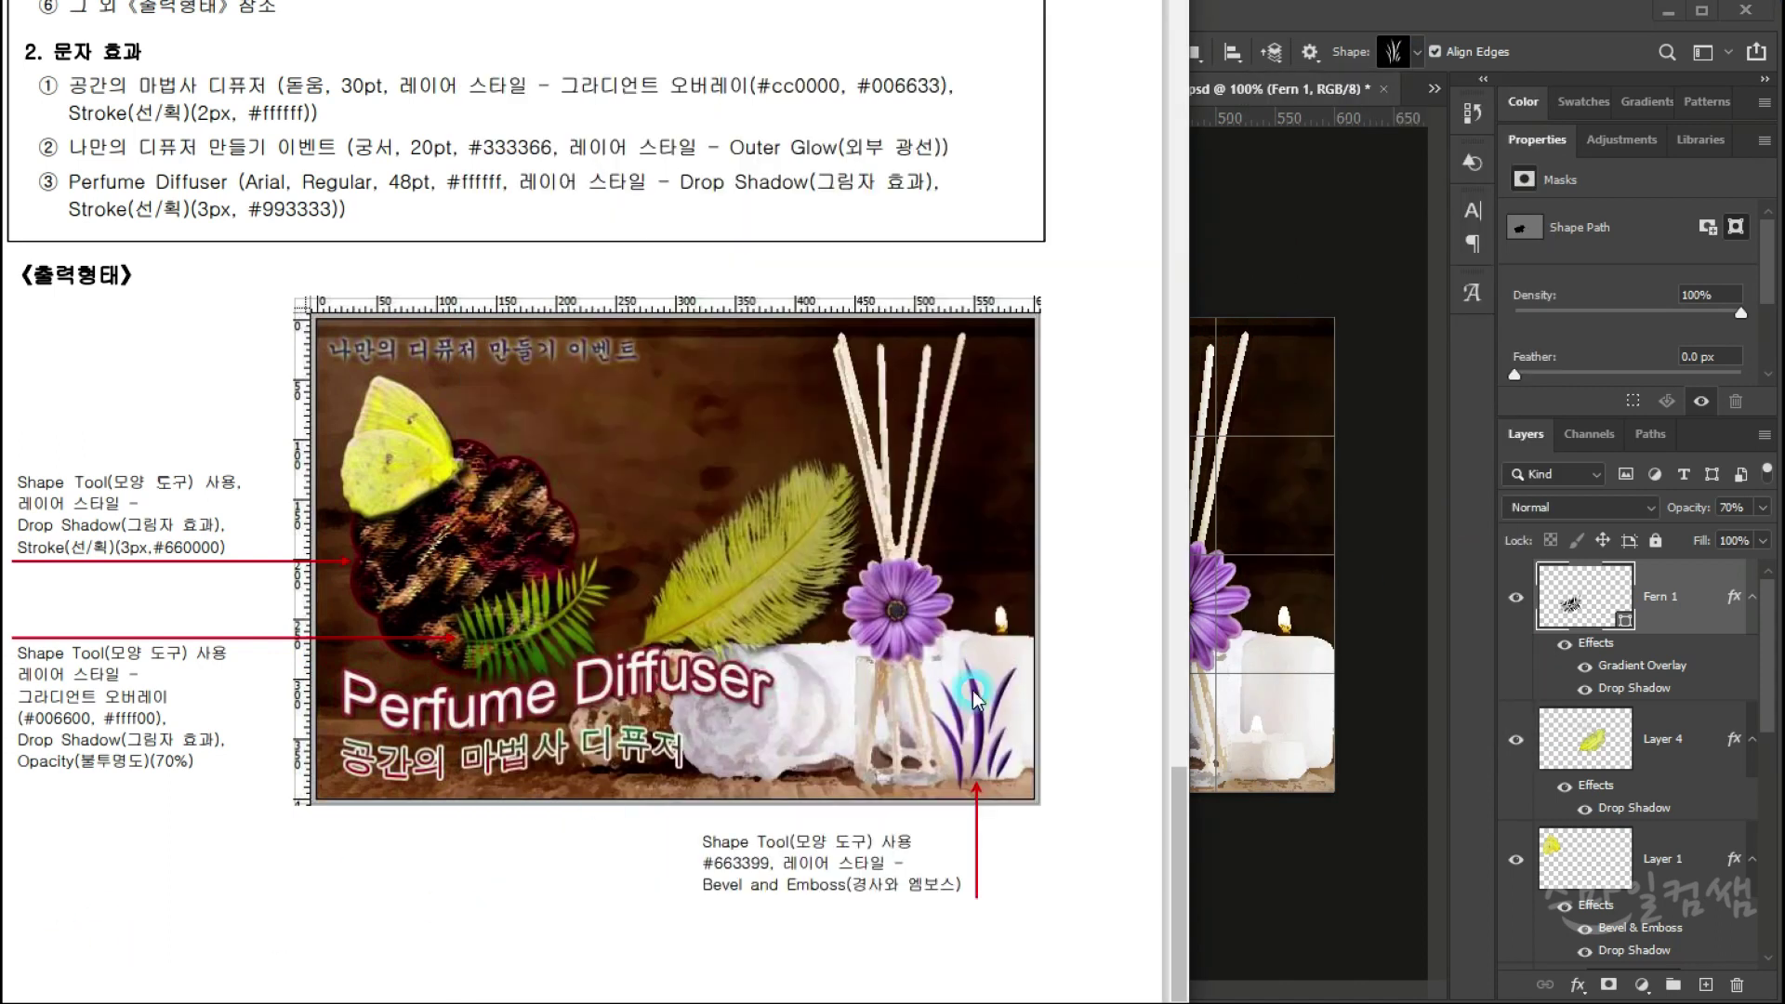
left_click(1303, 822)
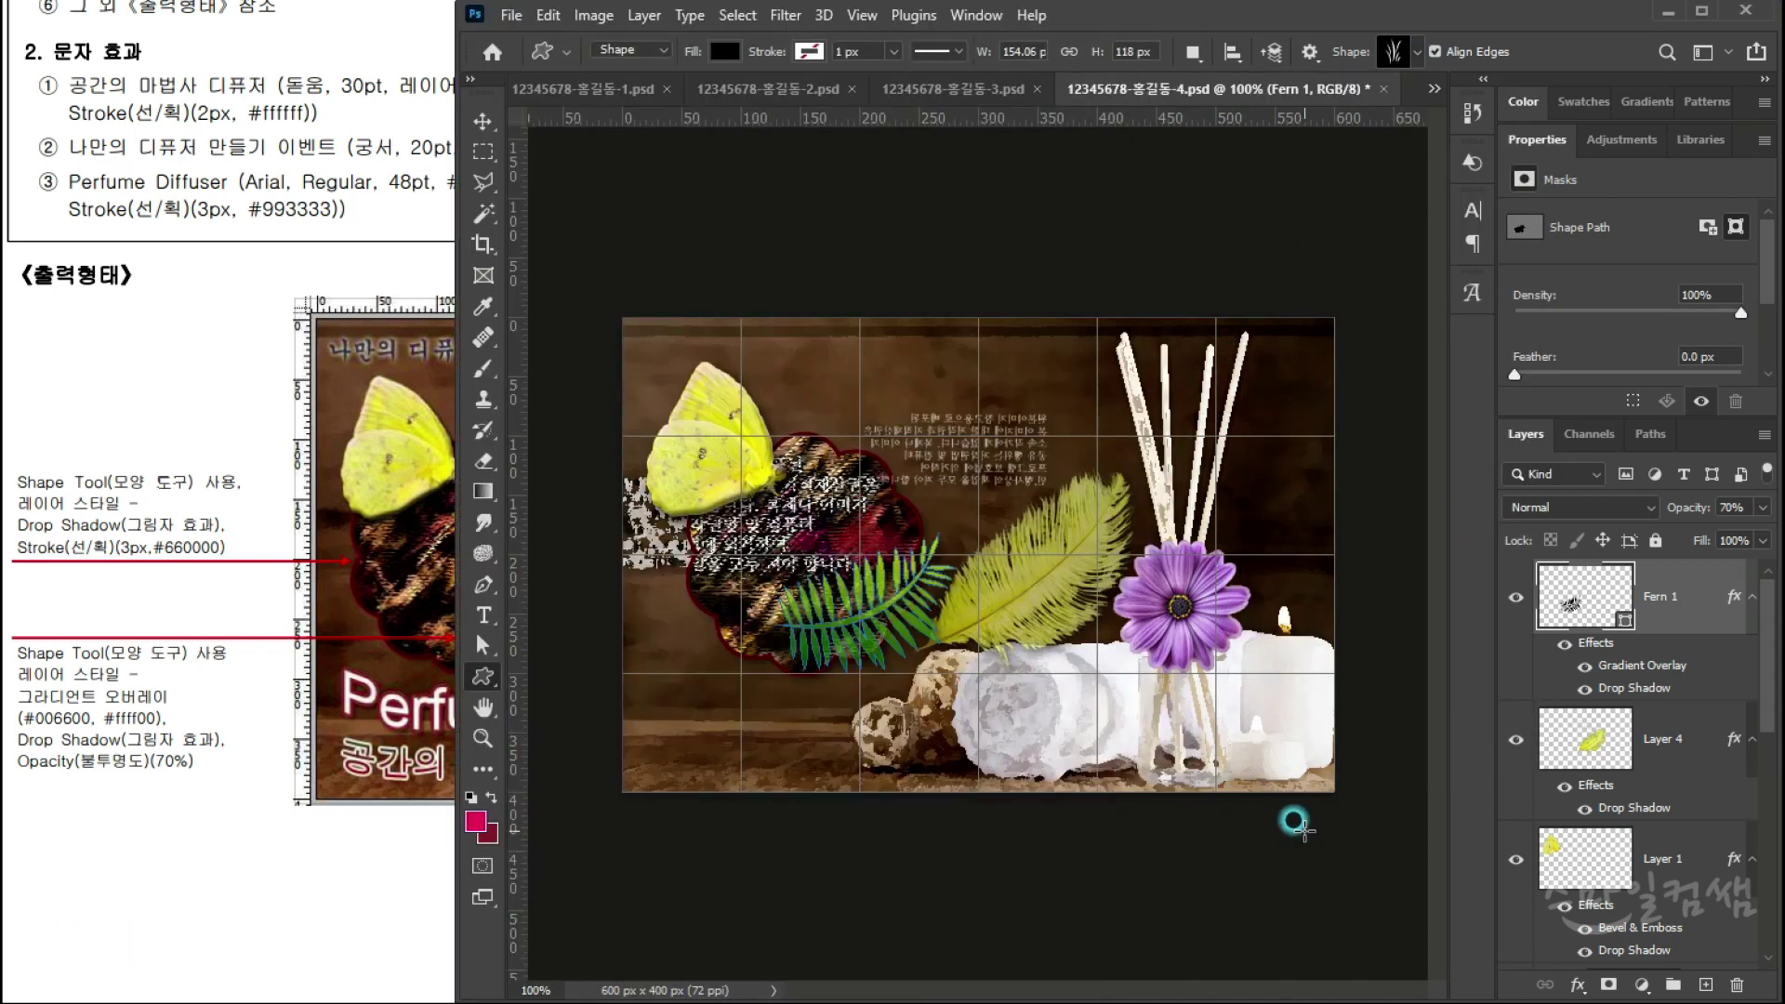
left_click_drag(1211, 637, 1314, 770)
Step: Set the grass shape's fill color to #663399, as specified on the exam sheet
left_click(317, 851)
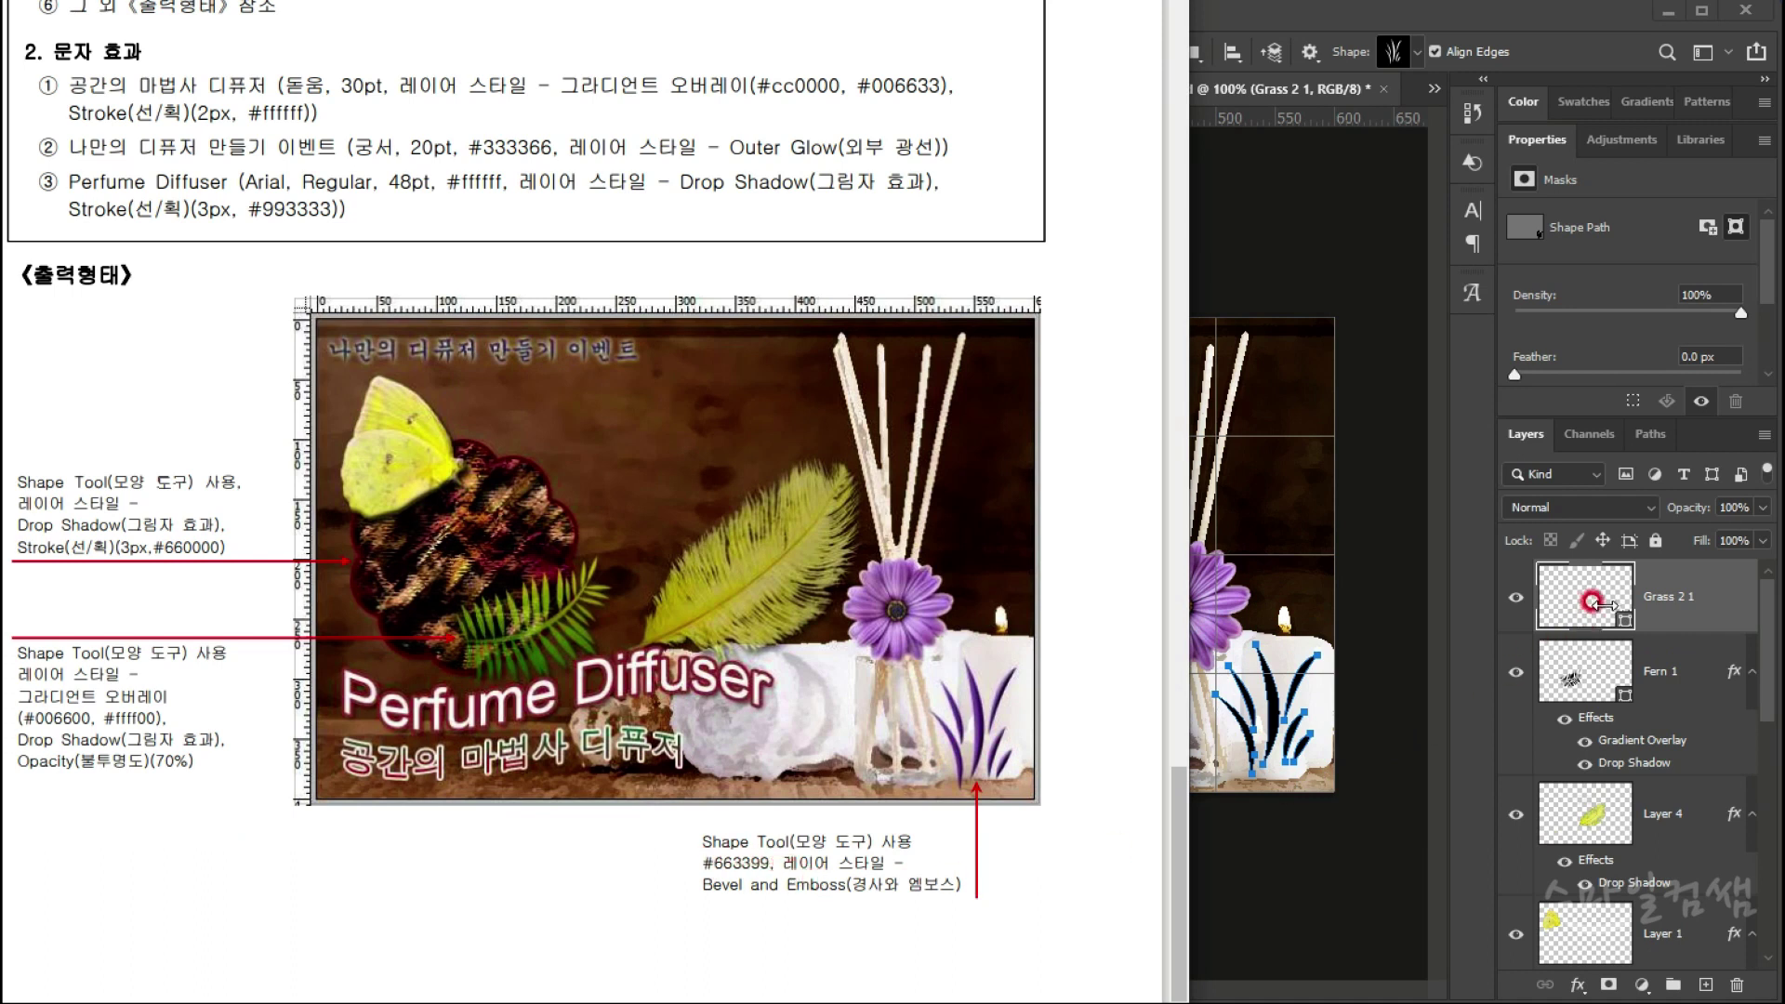
left_click(1593, 602)
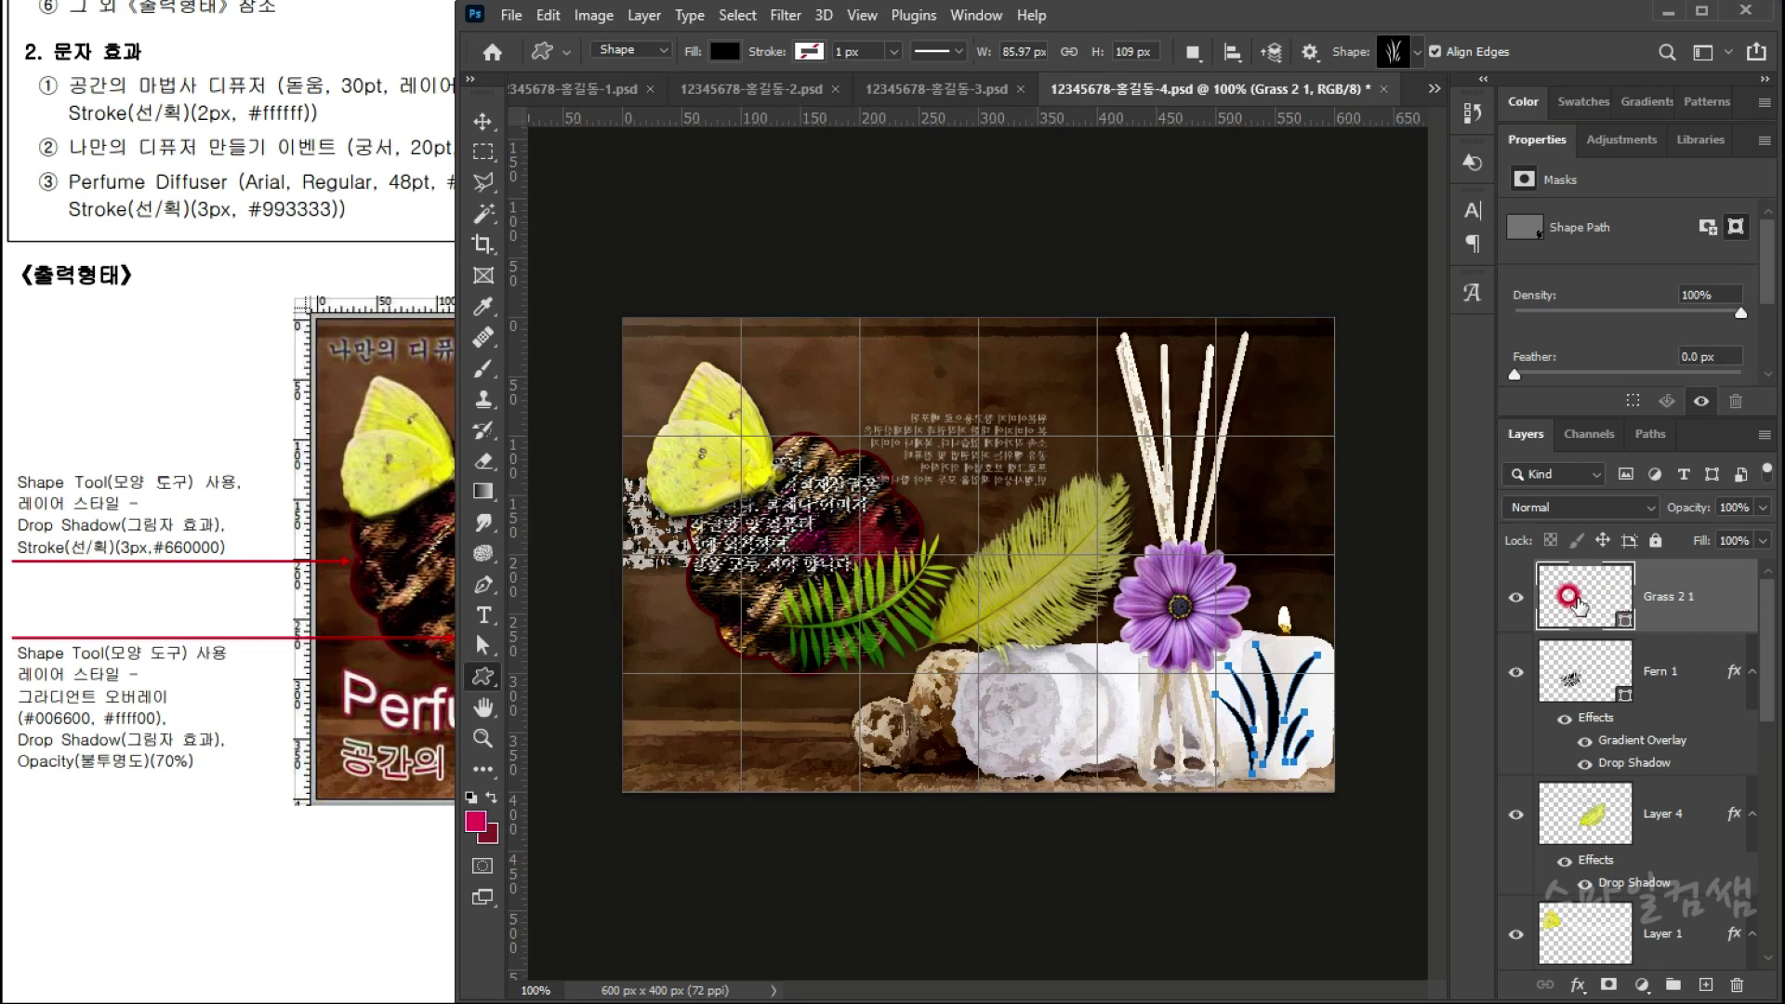
double_click(1577, 602)
type("663399")
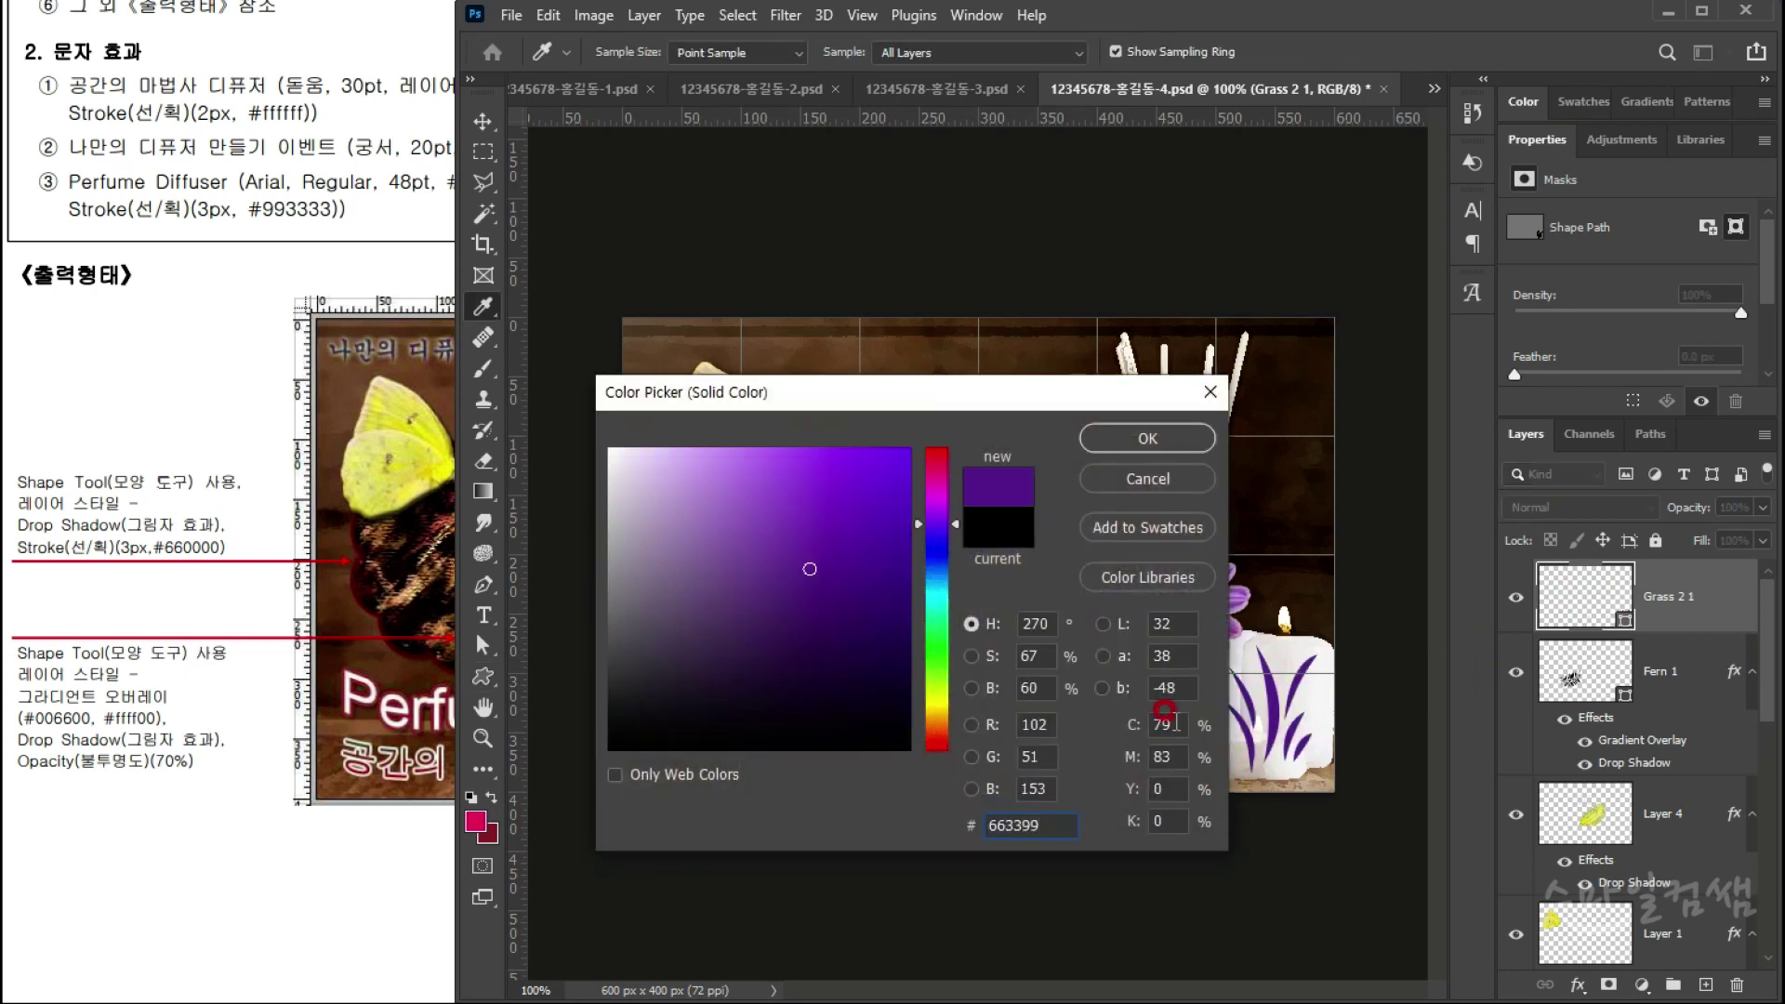
left_click(1143, 438)
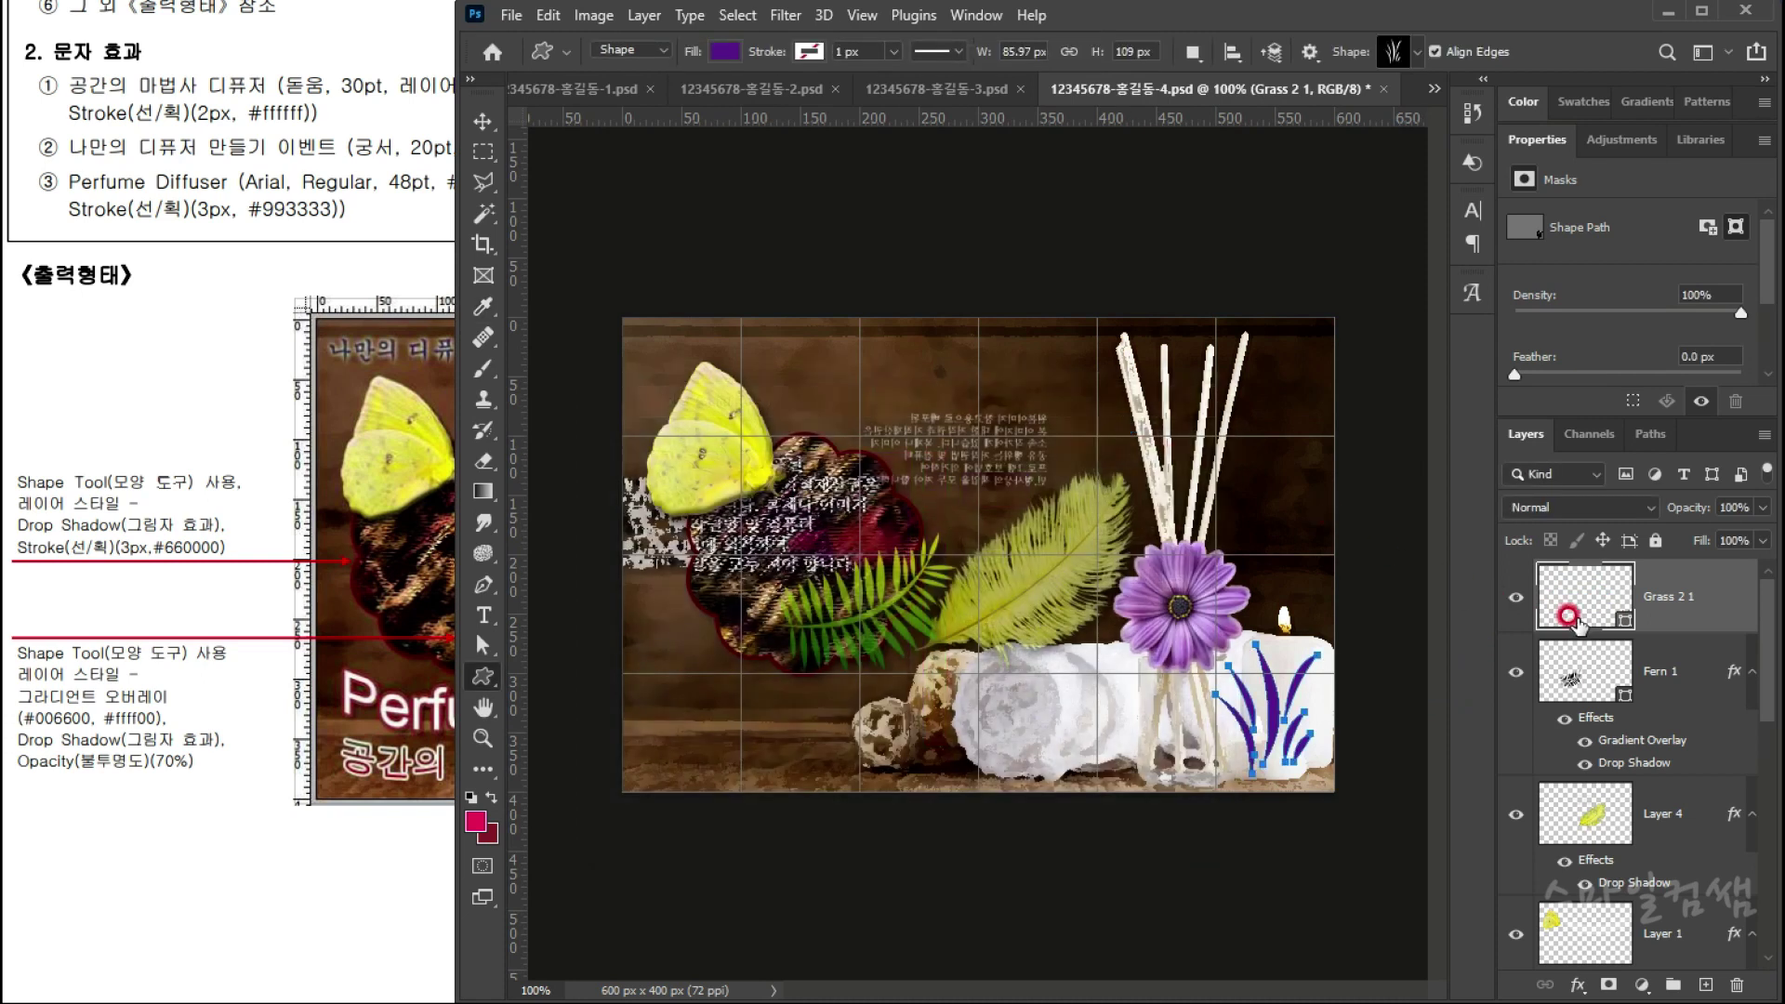
Step: Add an Inner Bevel Bevel & Emboss effect to the grass layer and apply the layer style
left_click(1571, 992)
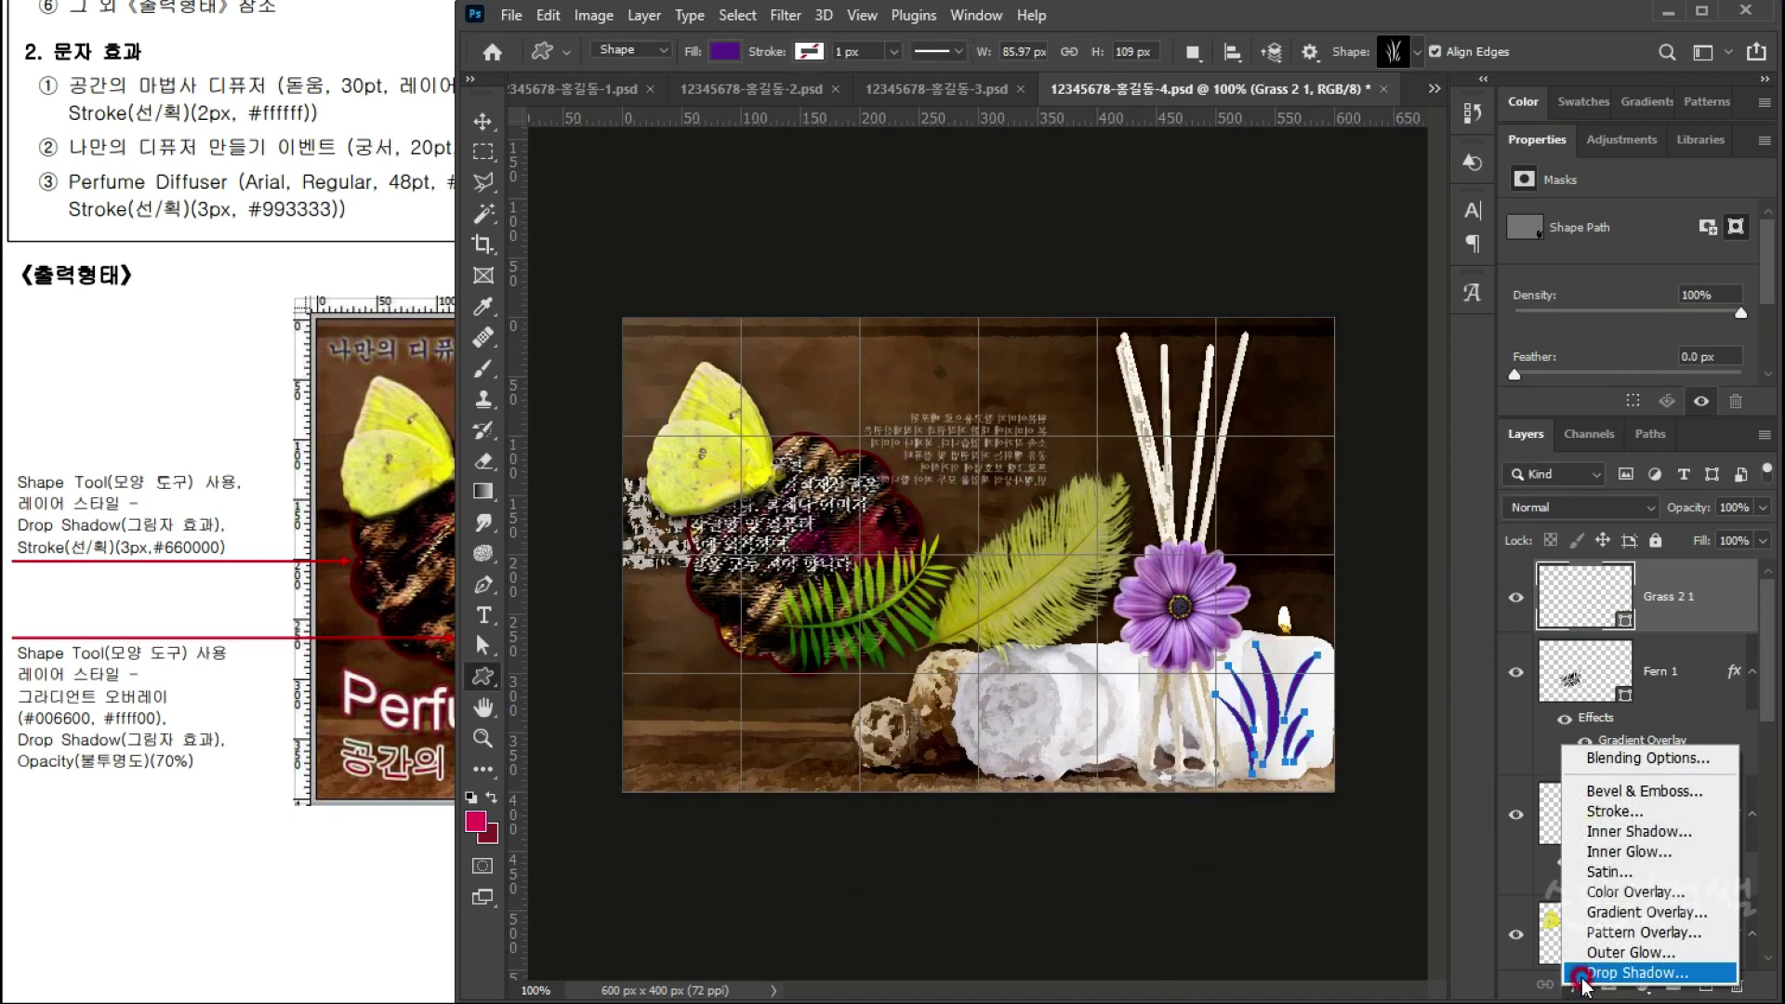
left_click(1606, 792)
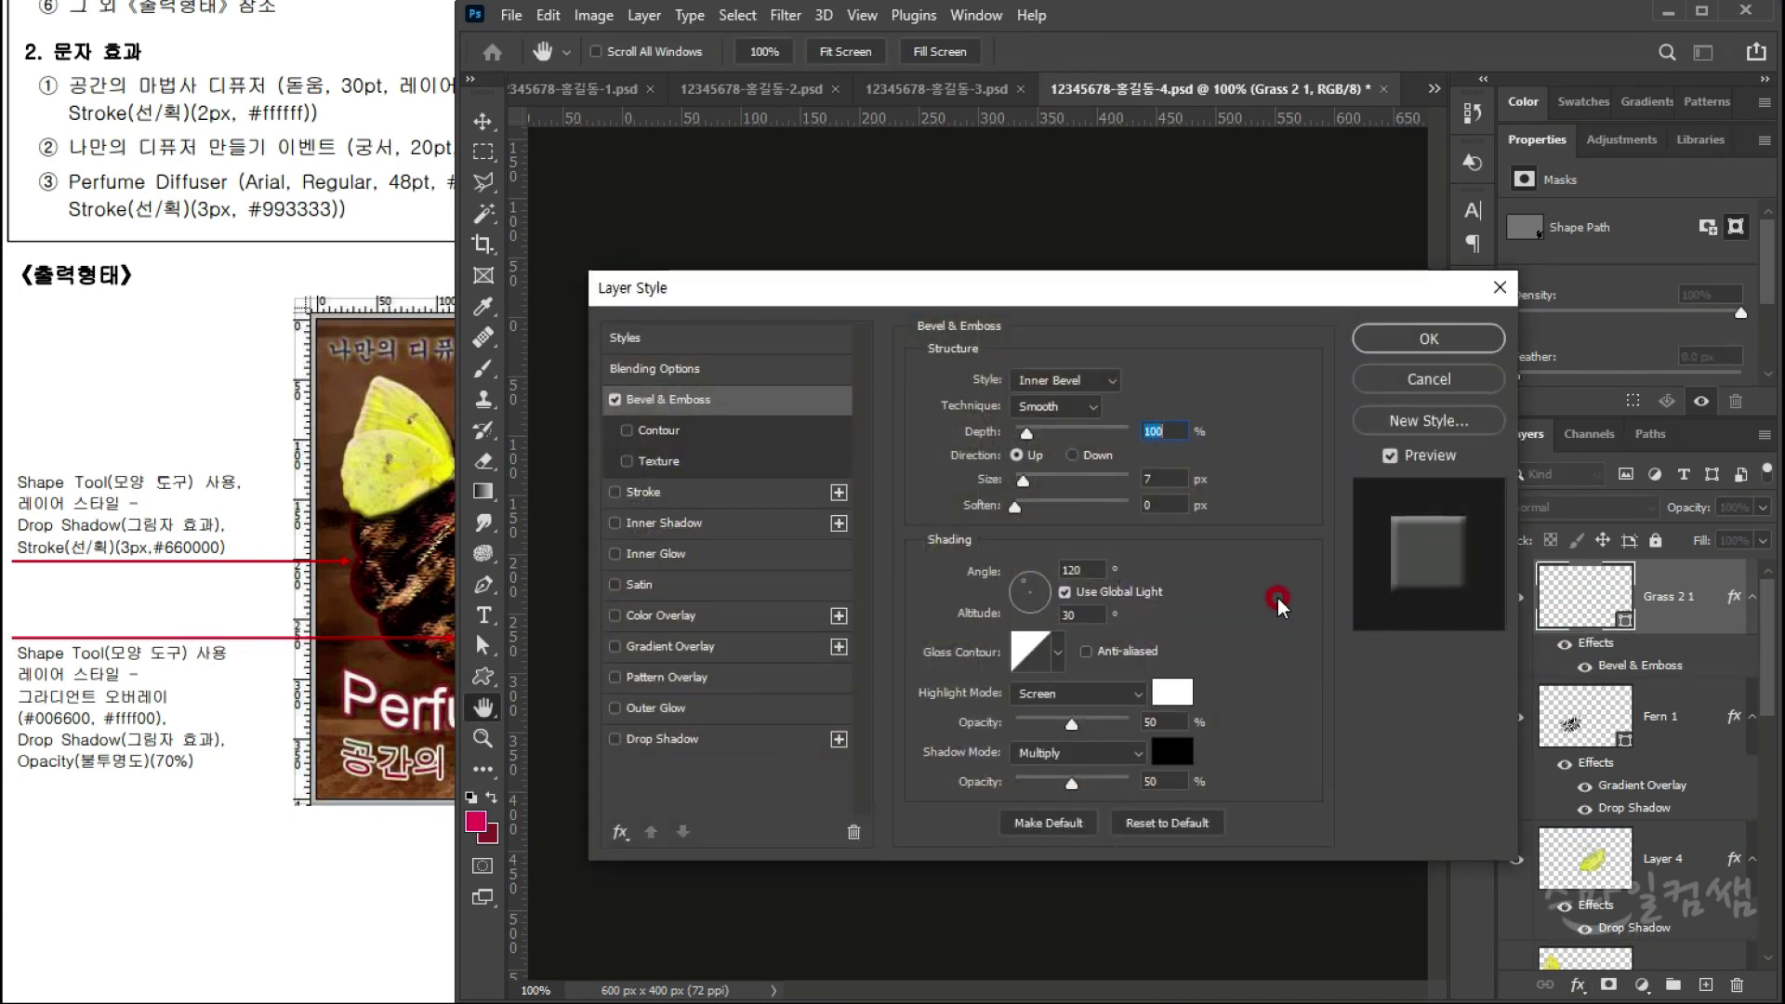
left_click(1429, 338)
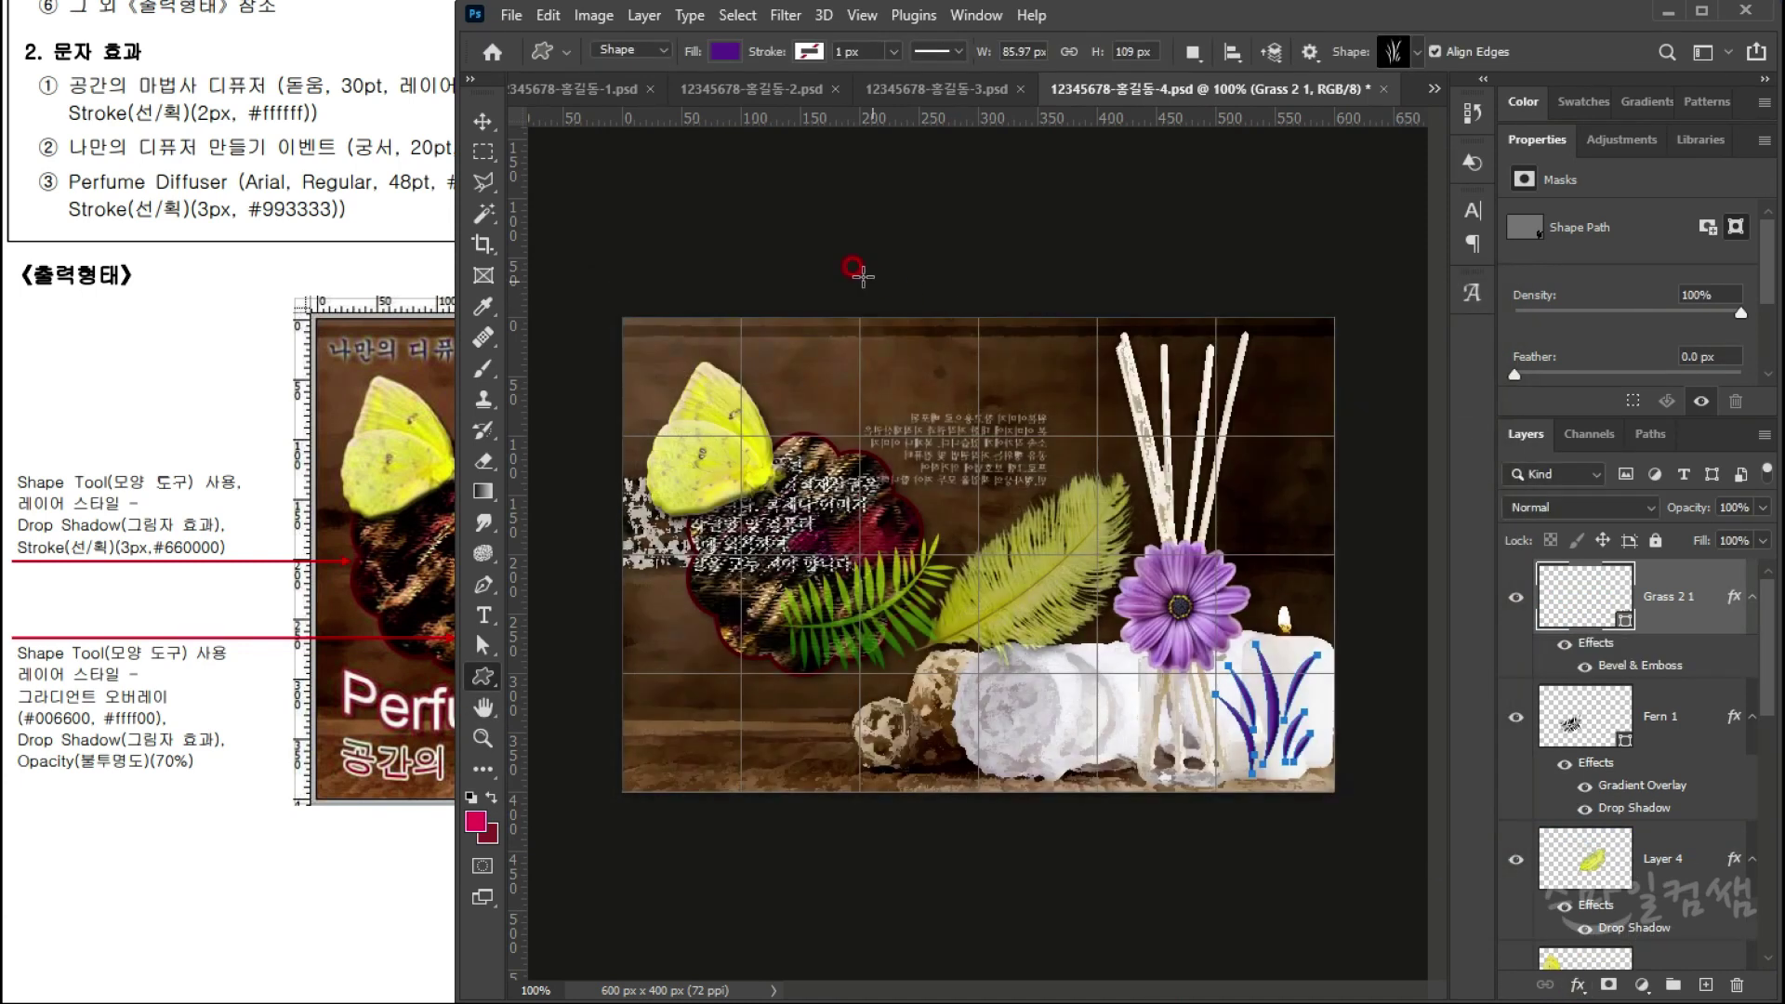
Step: Check the exam sheet's text requirements and add the left-aligned text "공간의 마법사 디퓨저" along the poster's lower edge
left_click(482, 151)
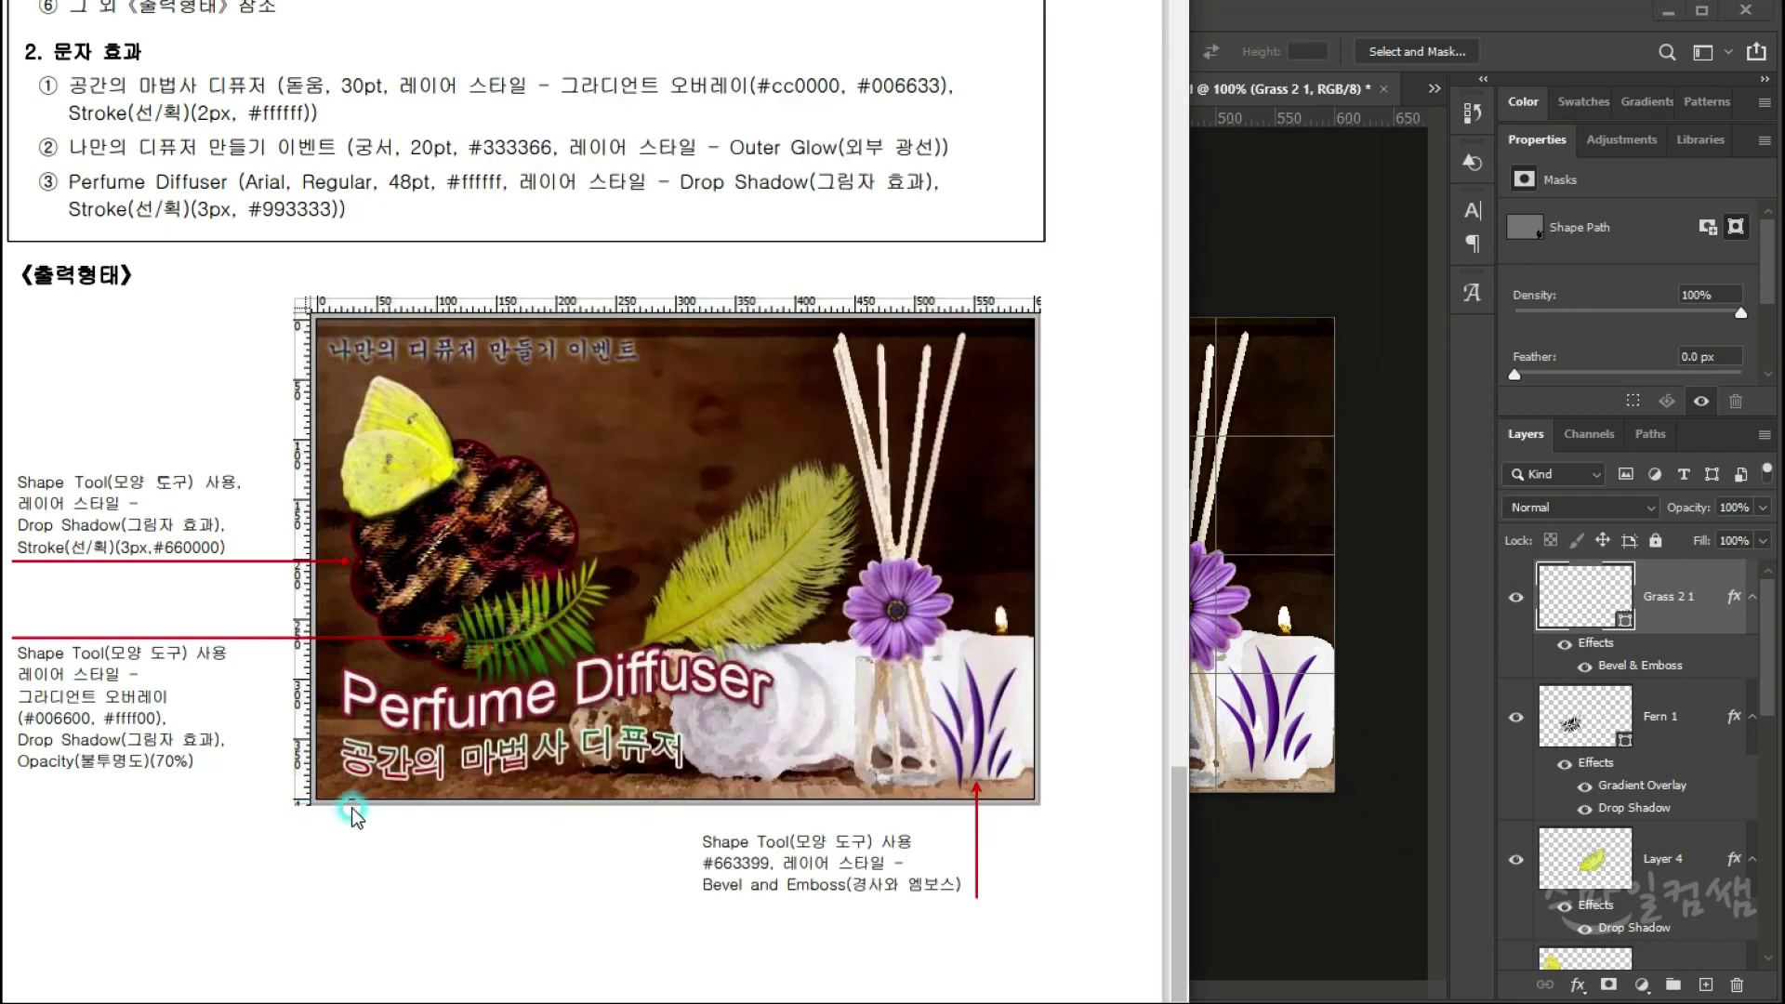
left_click(342, 807)
scroll(685, 493, "up", 2)
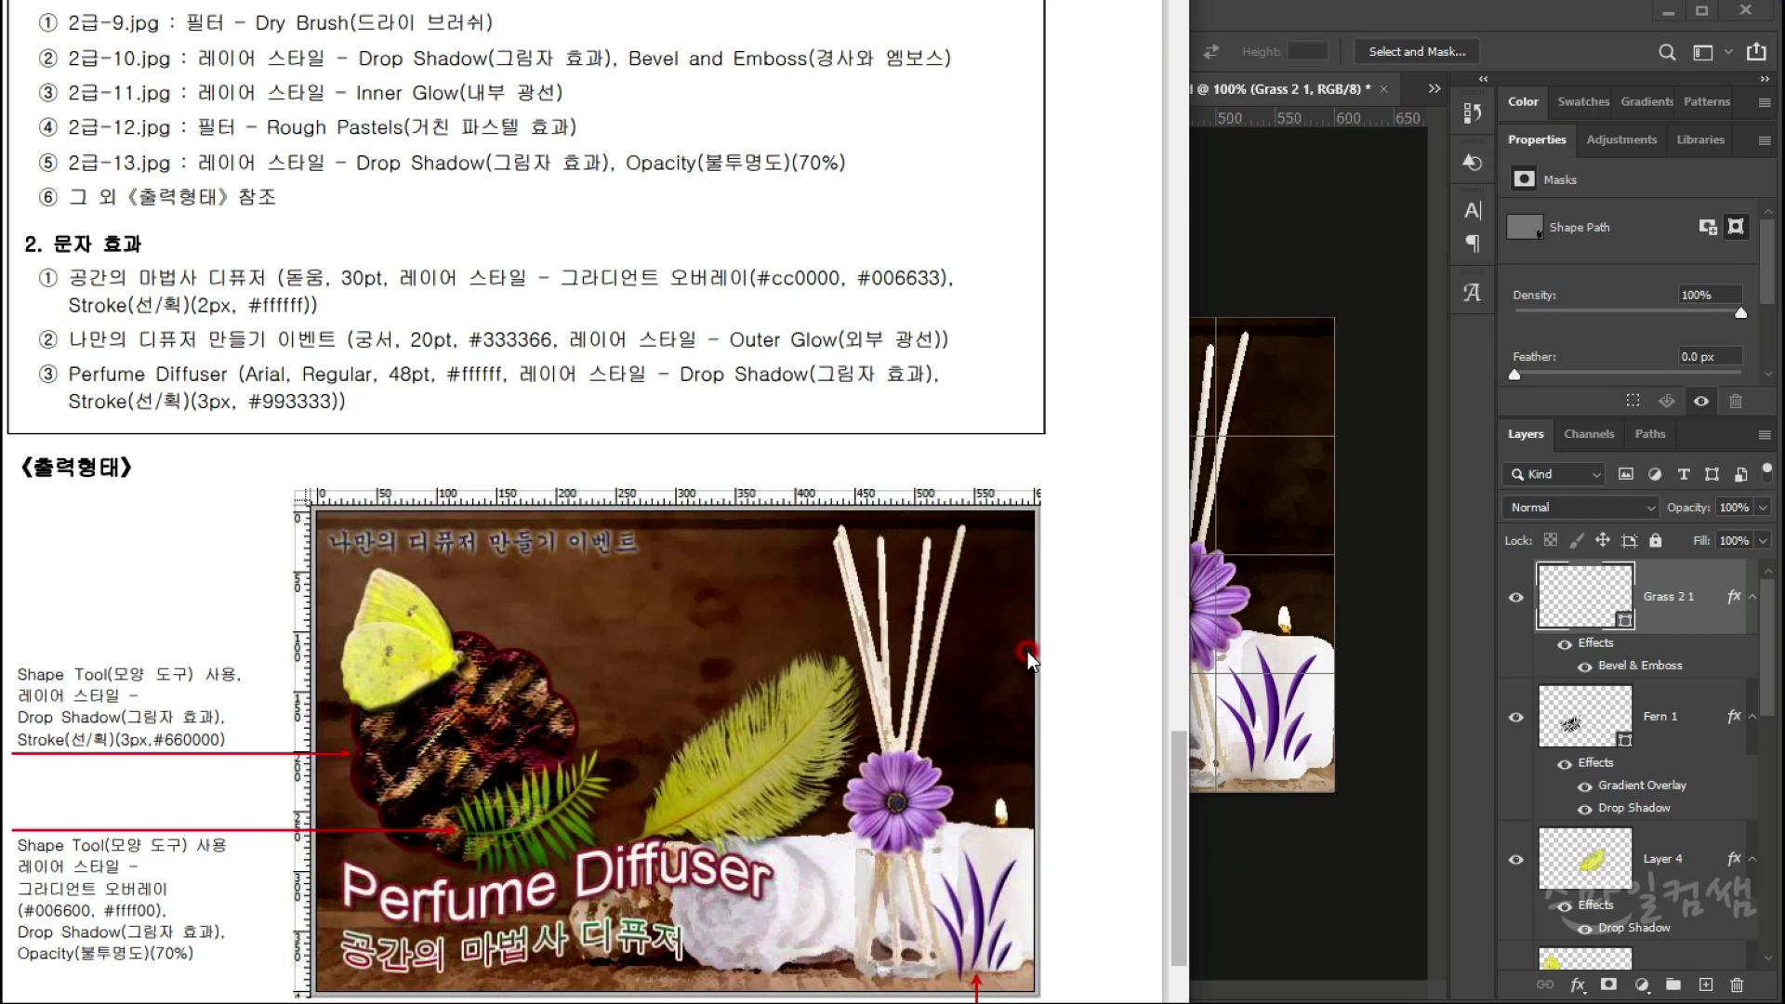
left_click(1290, 864)
left_click(484, 614)
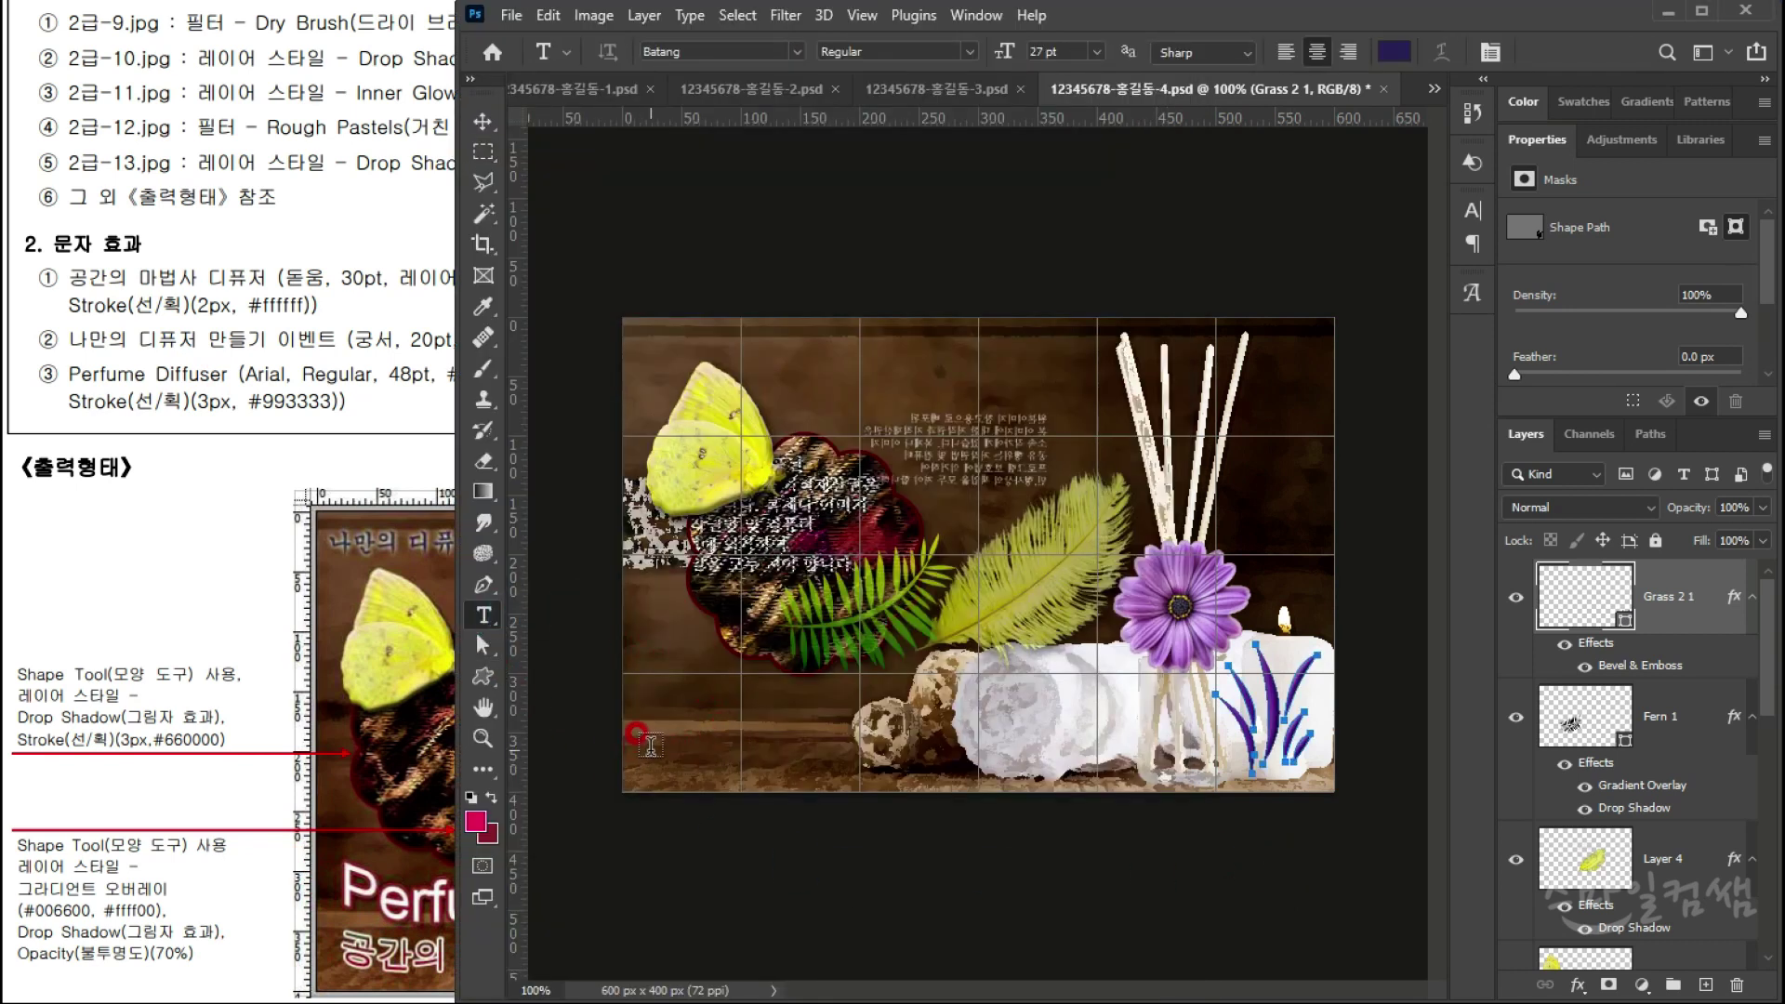
left_click(649, 745)
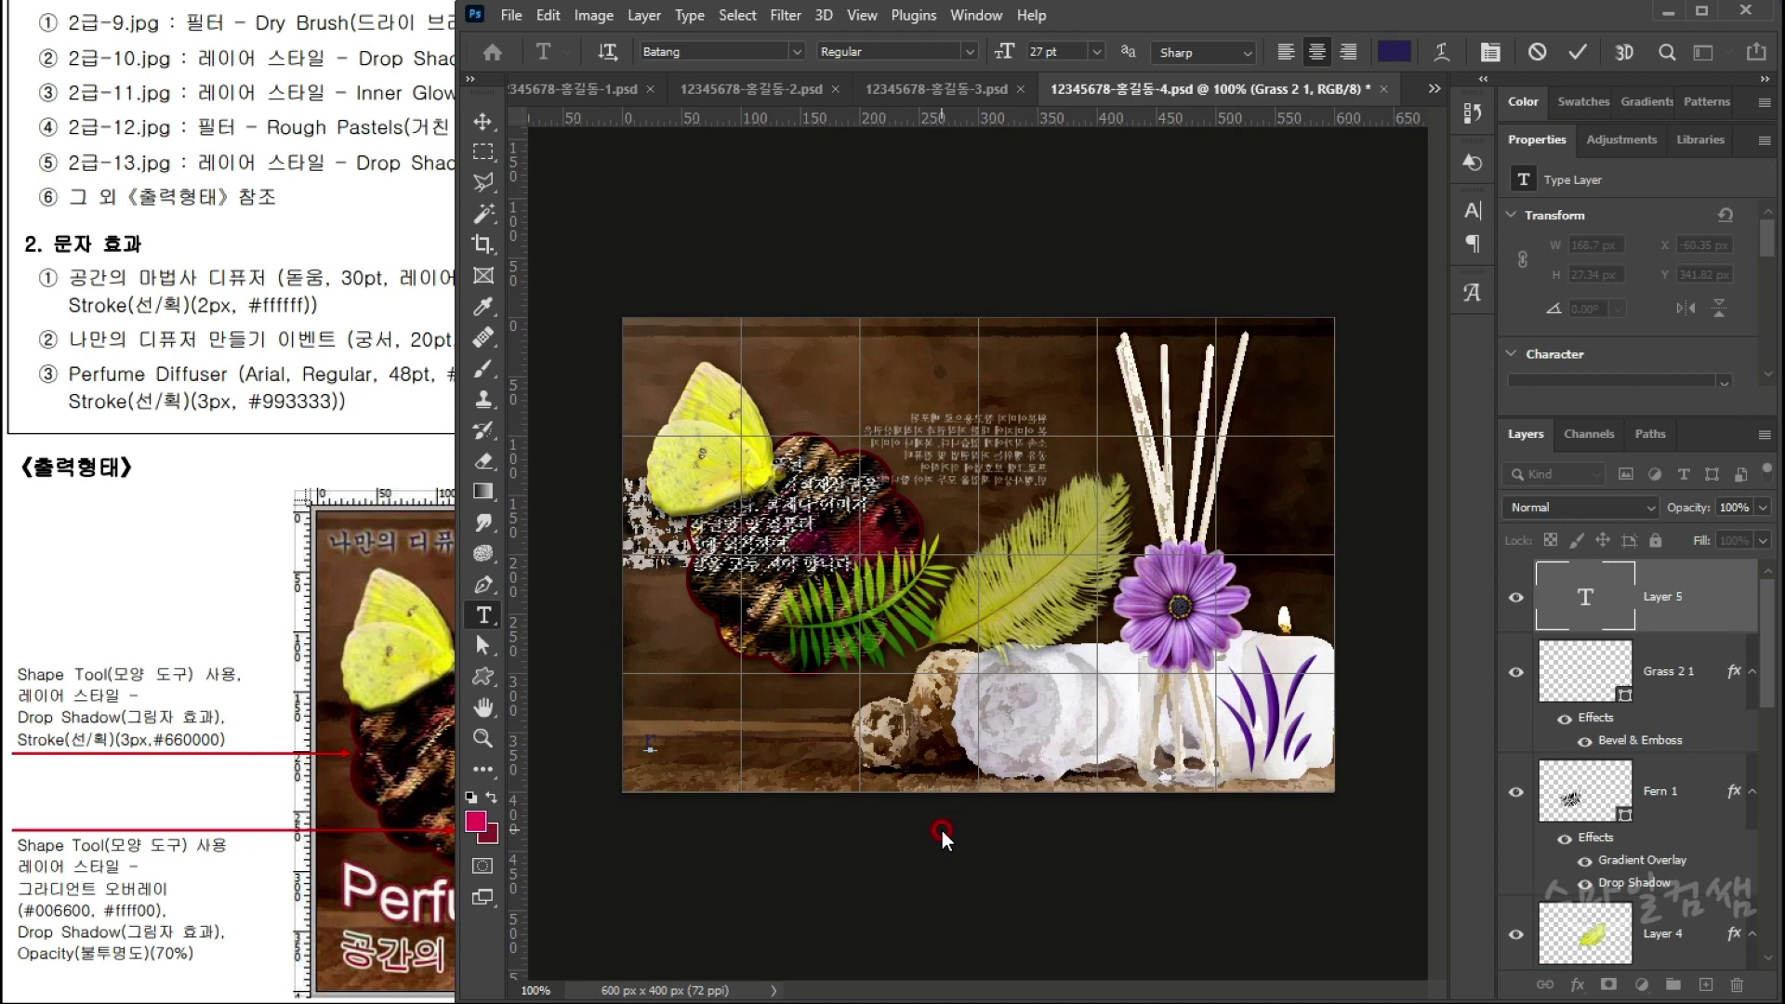
type("공간의")
left_click(1255, 161)
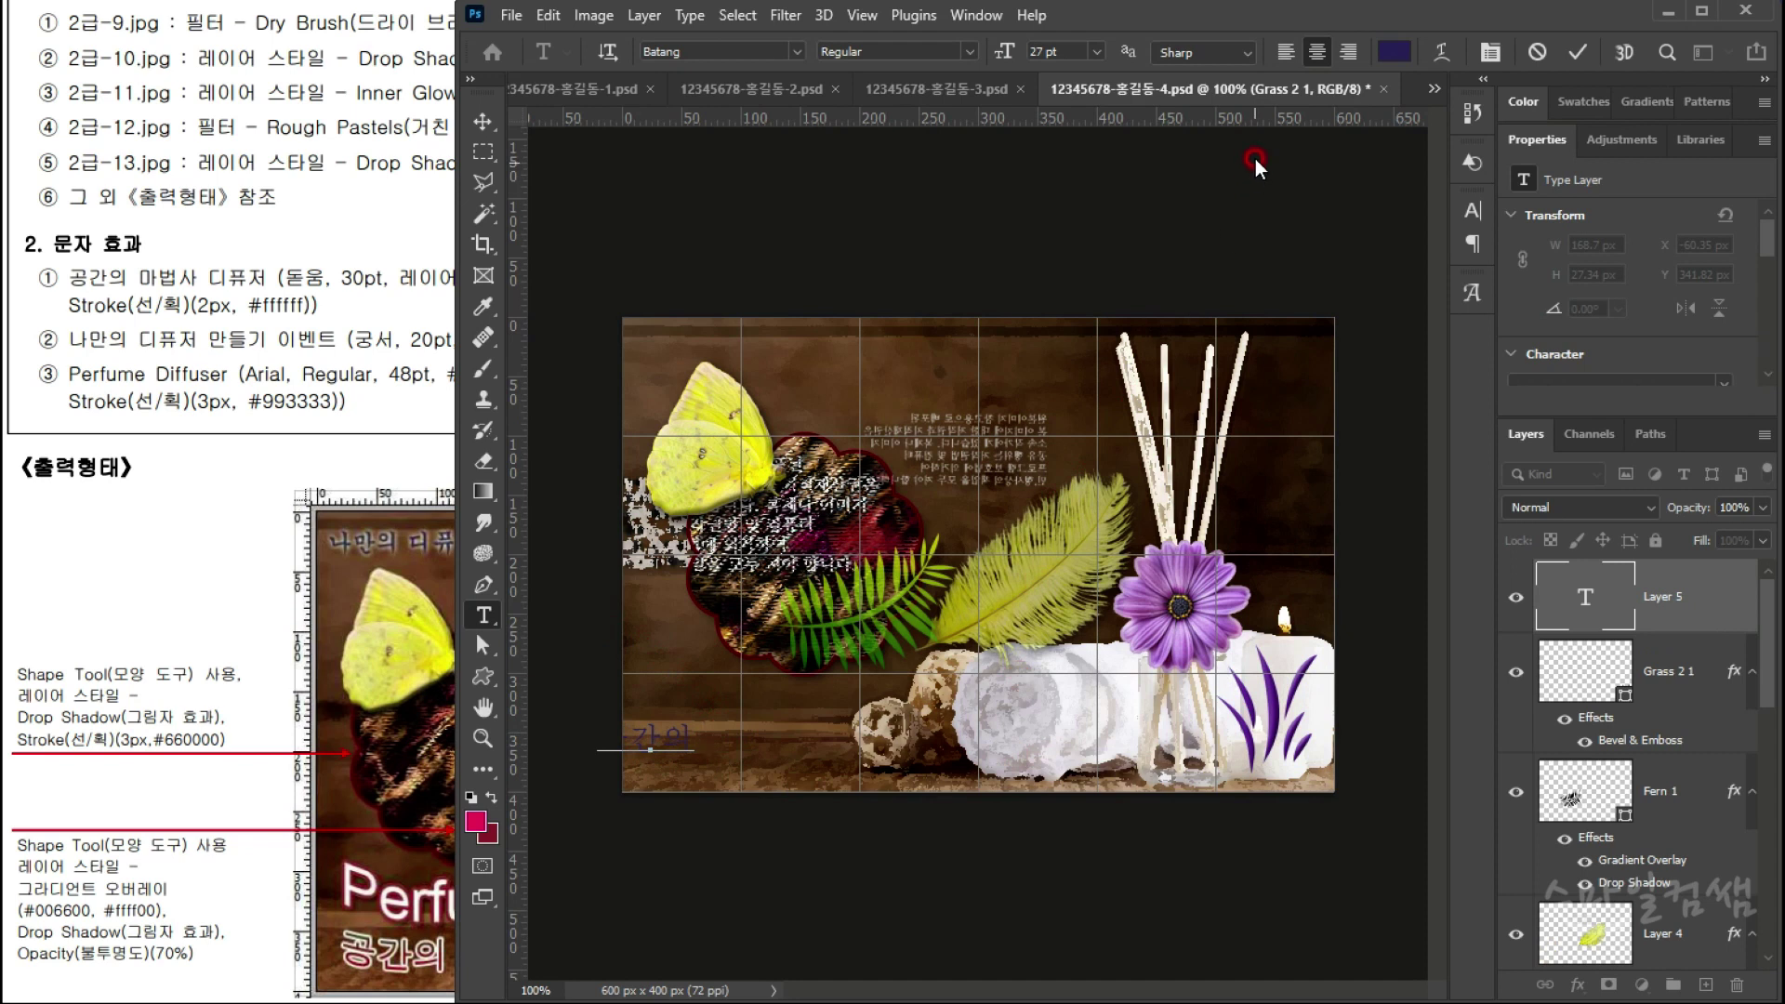
left_click(1328, 51)
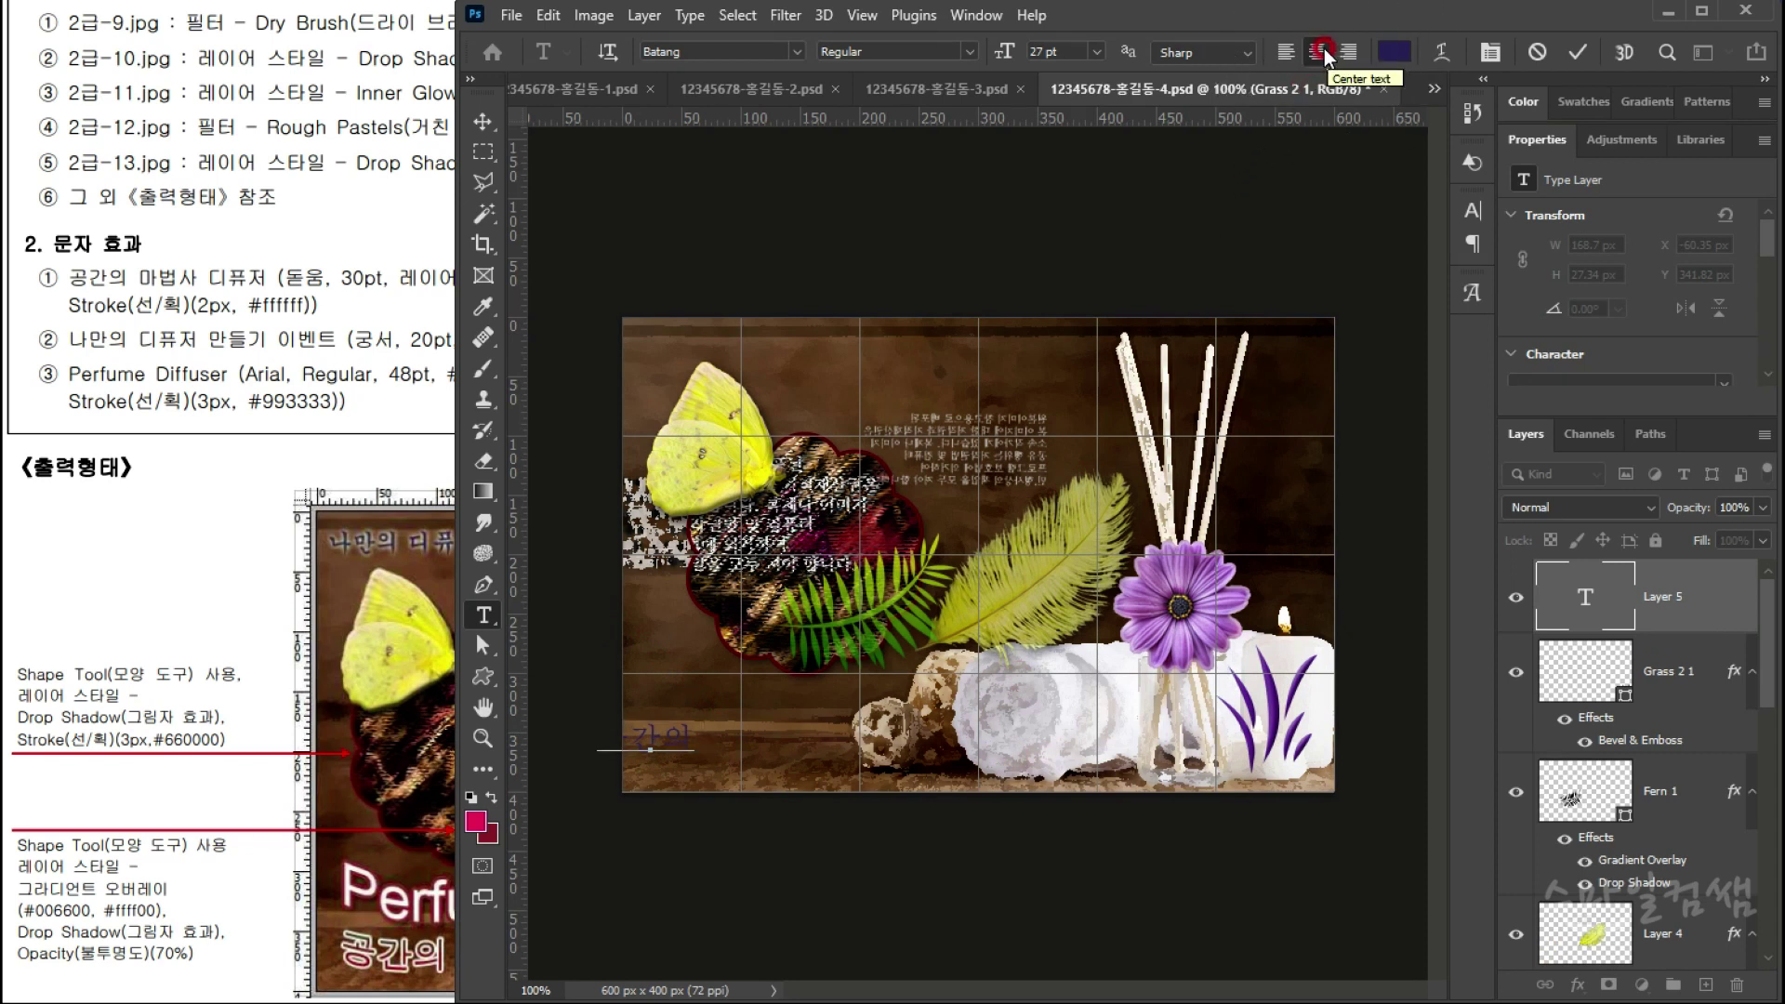
left_click(1284, 53)
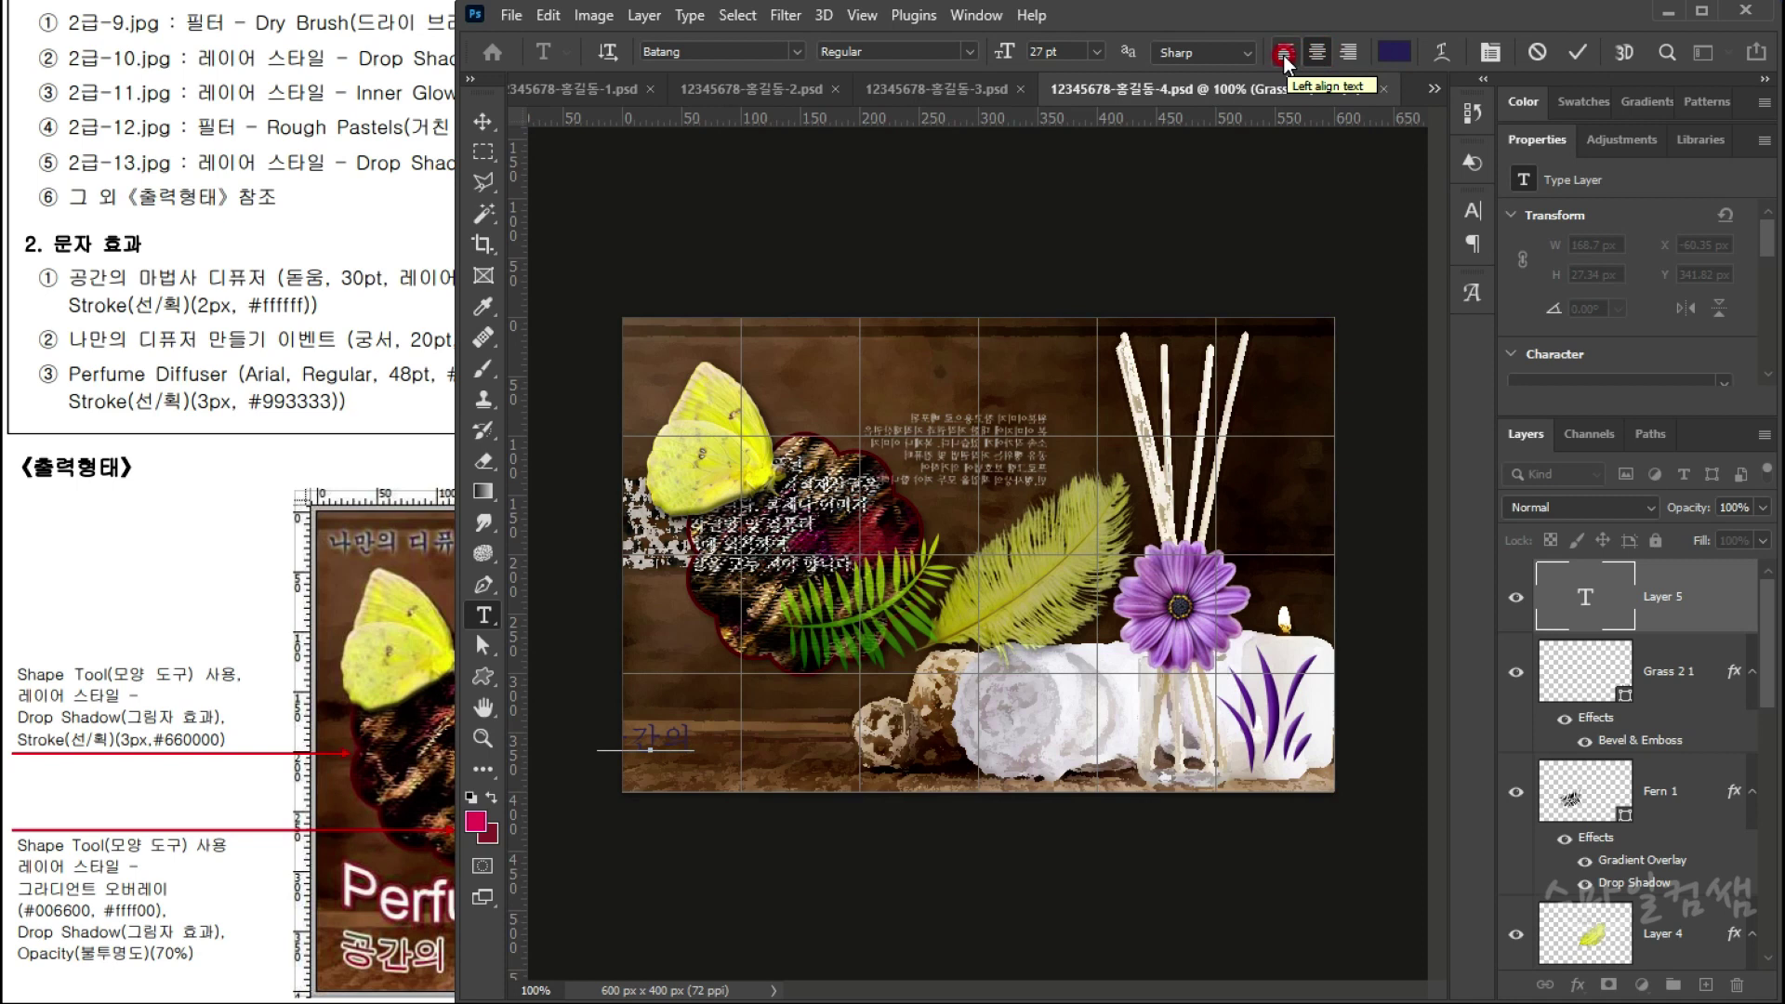
left_click(814, 747)
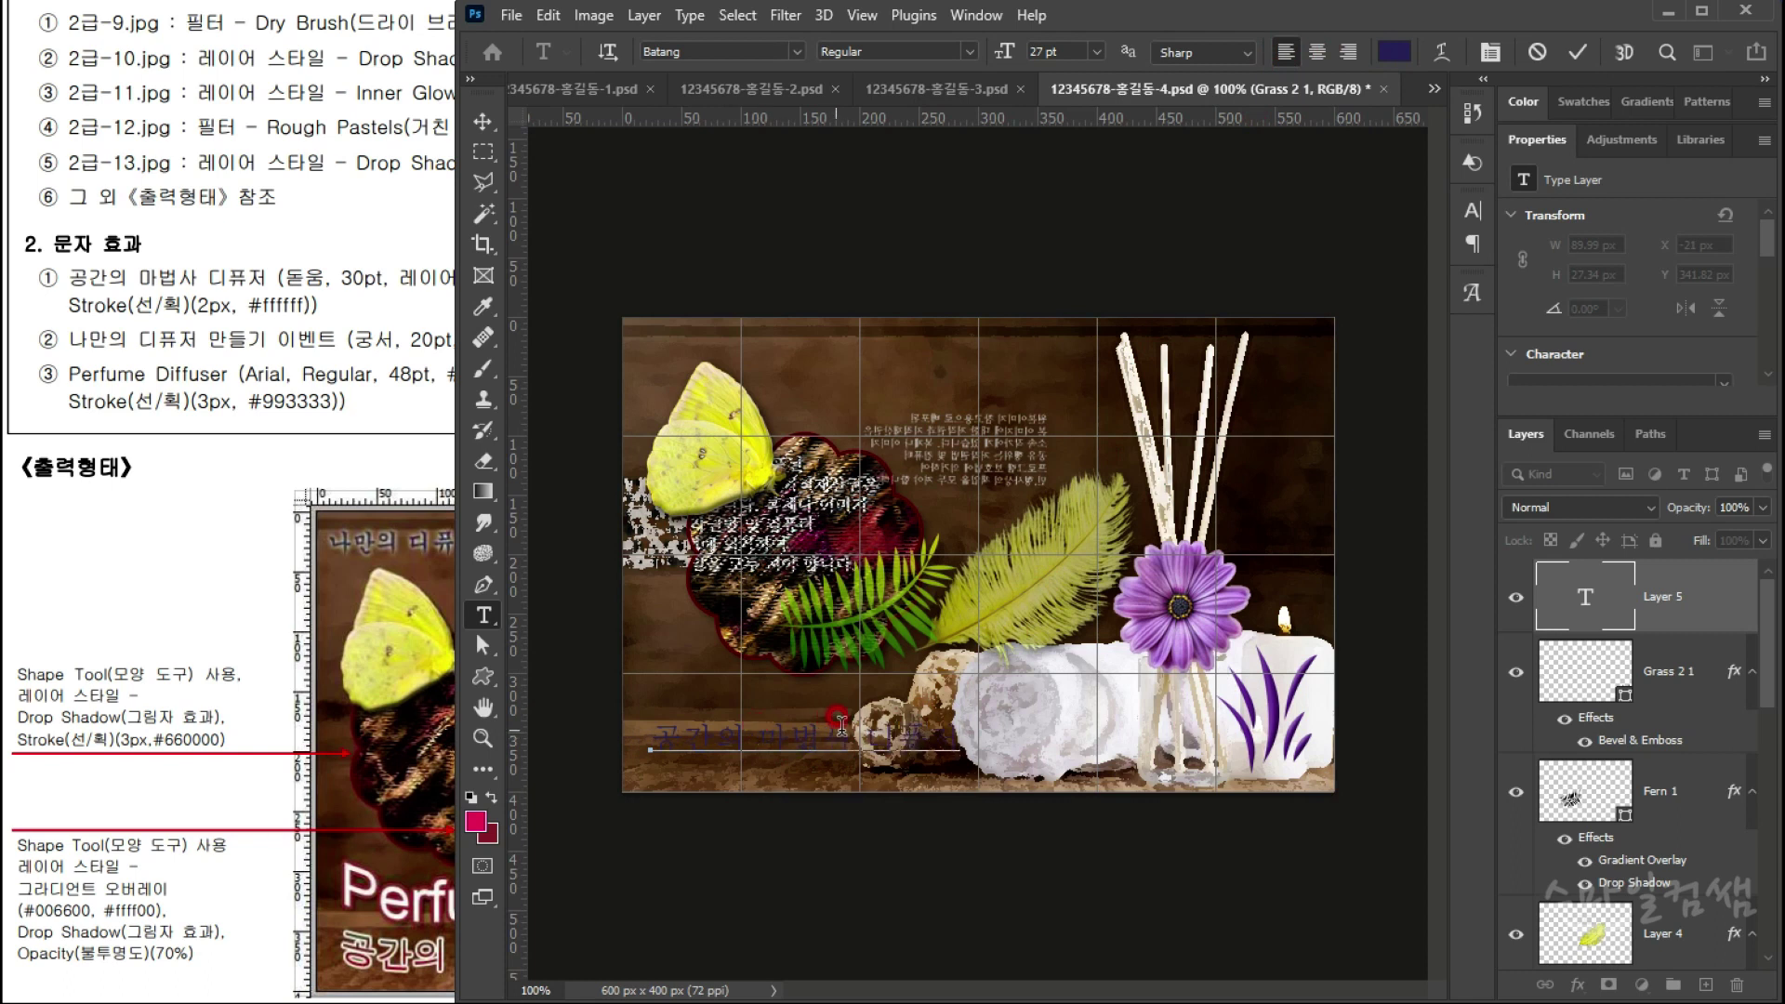
Step: Set the "공간의 마법사 디퓨저" text to Dotum at 30 pt and check its layer style requirements on the exam sheet
triple_click(927, 733)
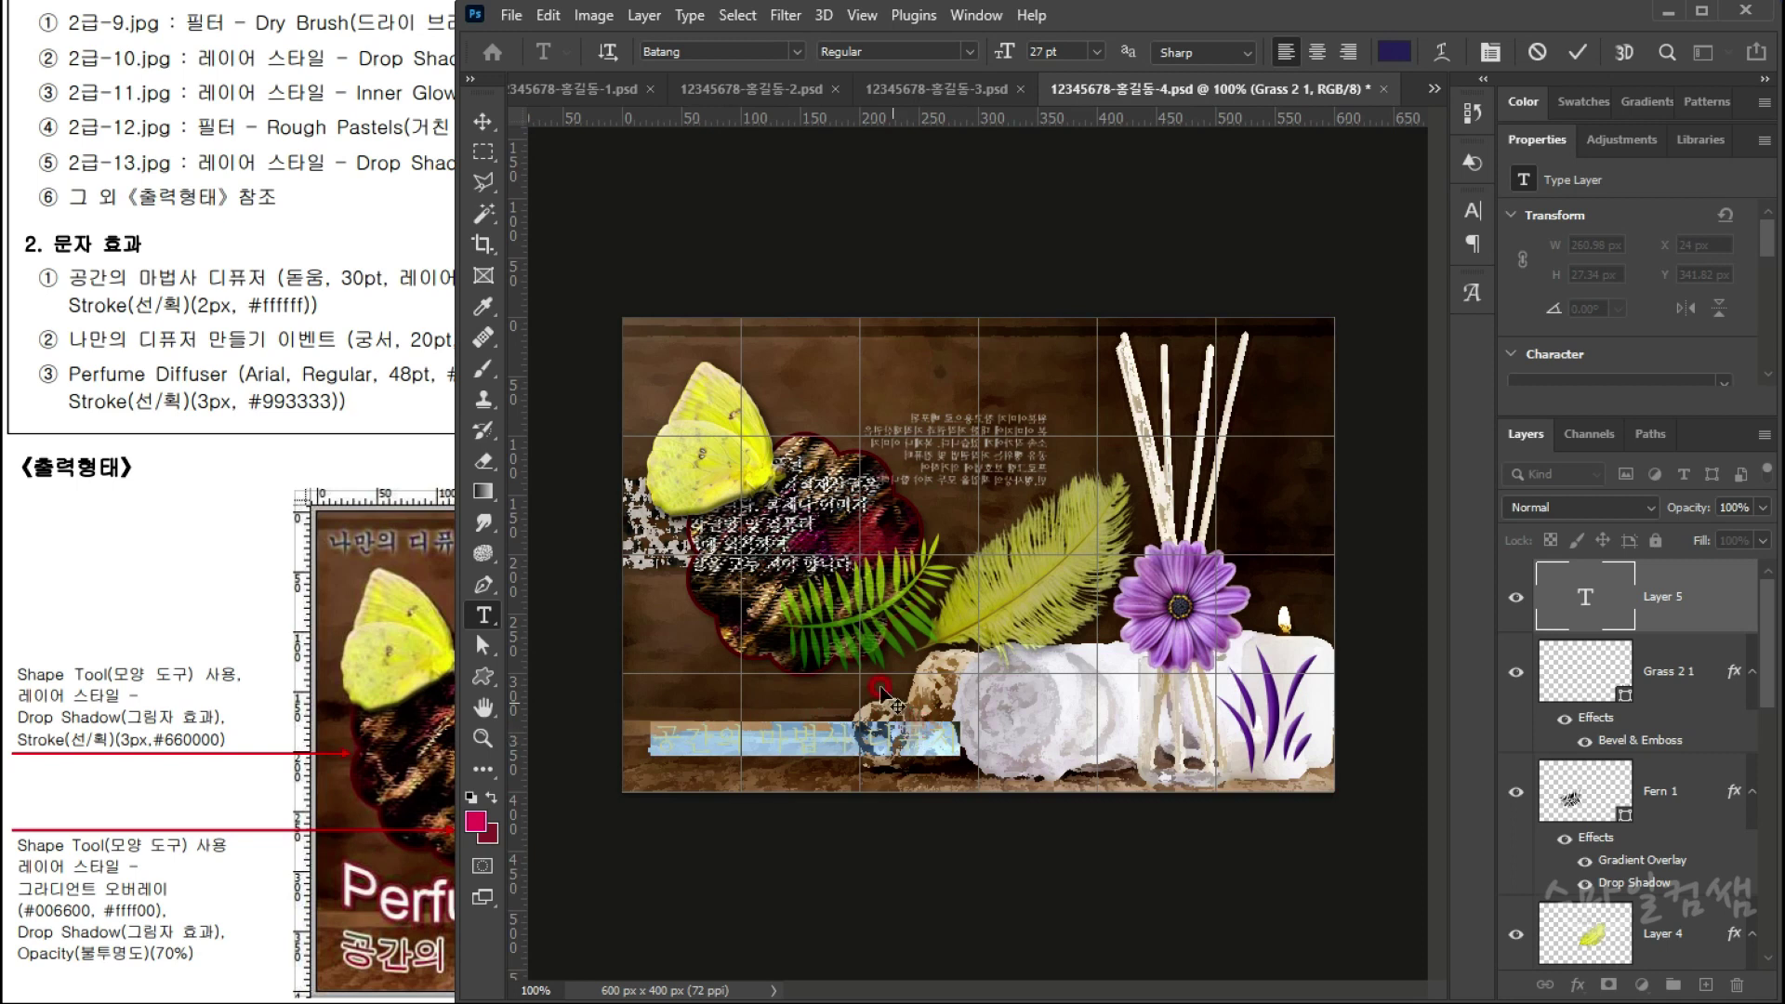
left_click(739, 45)
left_click(798, 51)
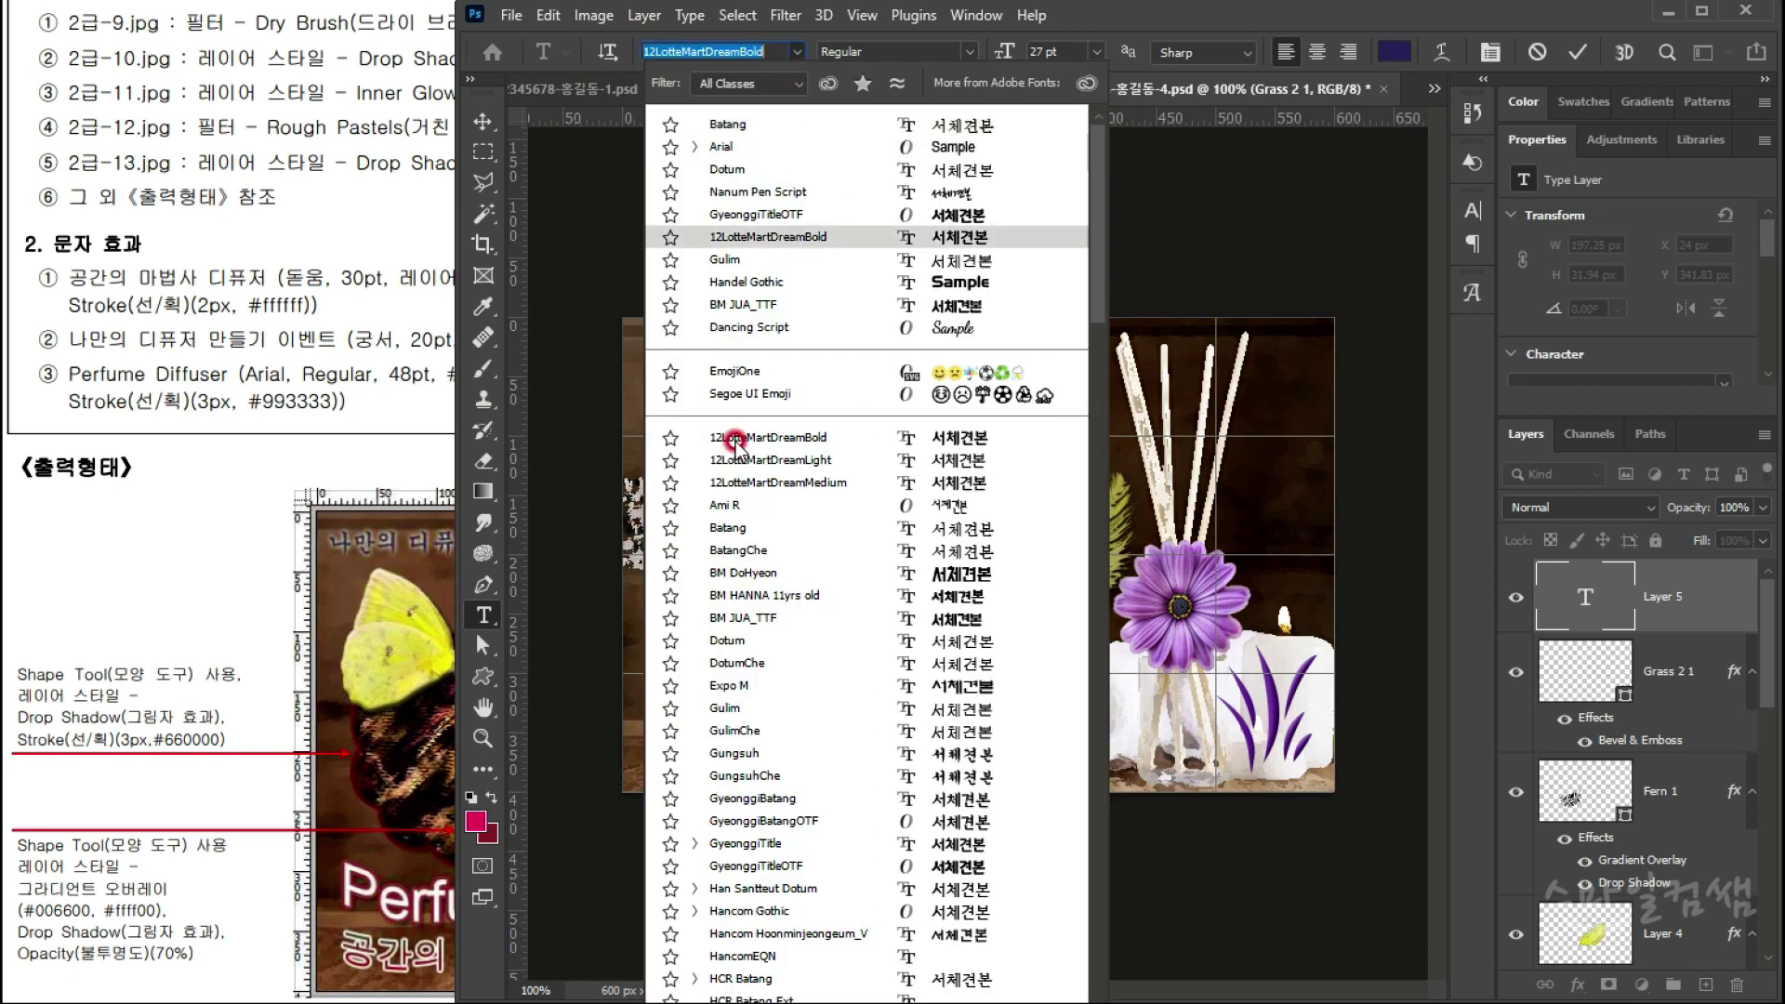
left_click(766, 688)
left_click(741, 641)
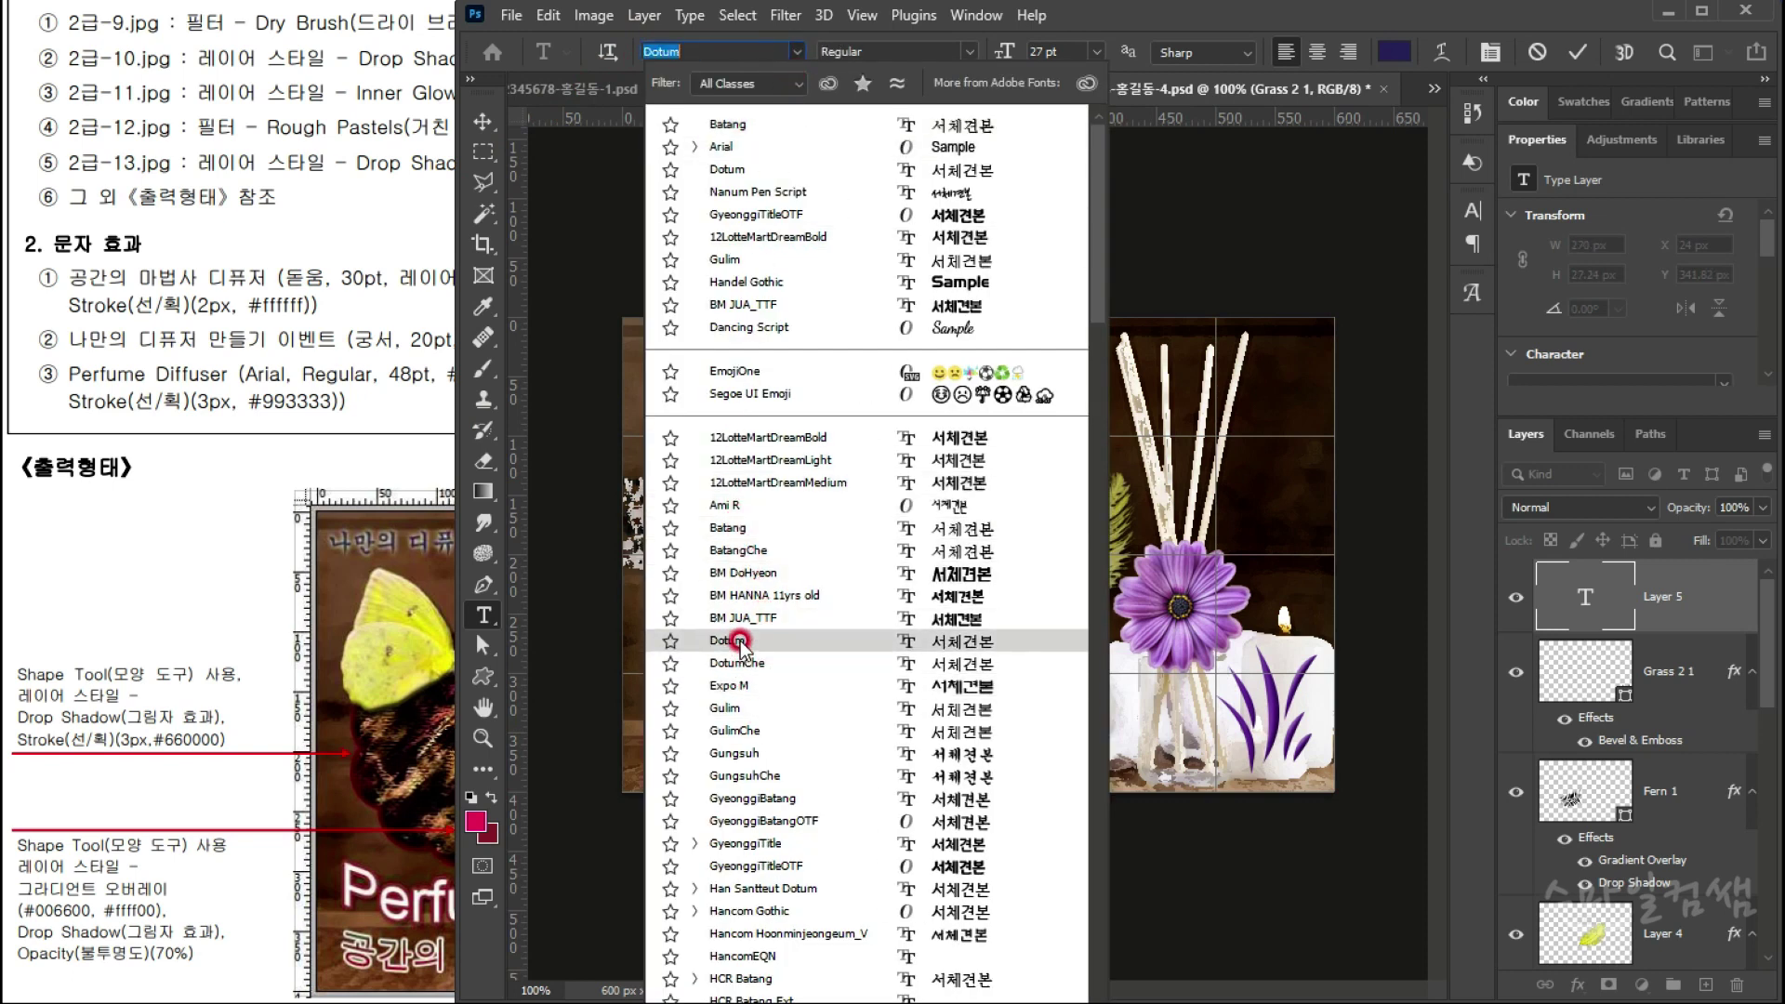
left_click(739, 545)
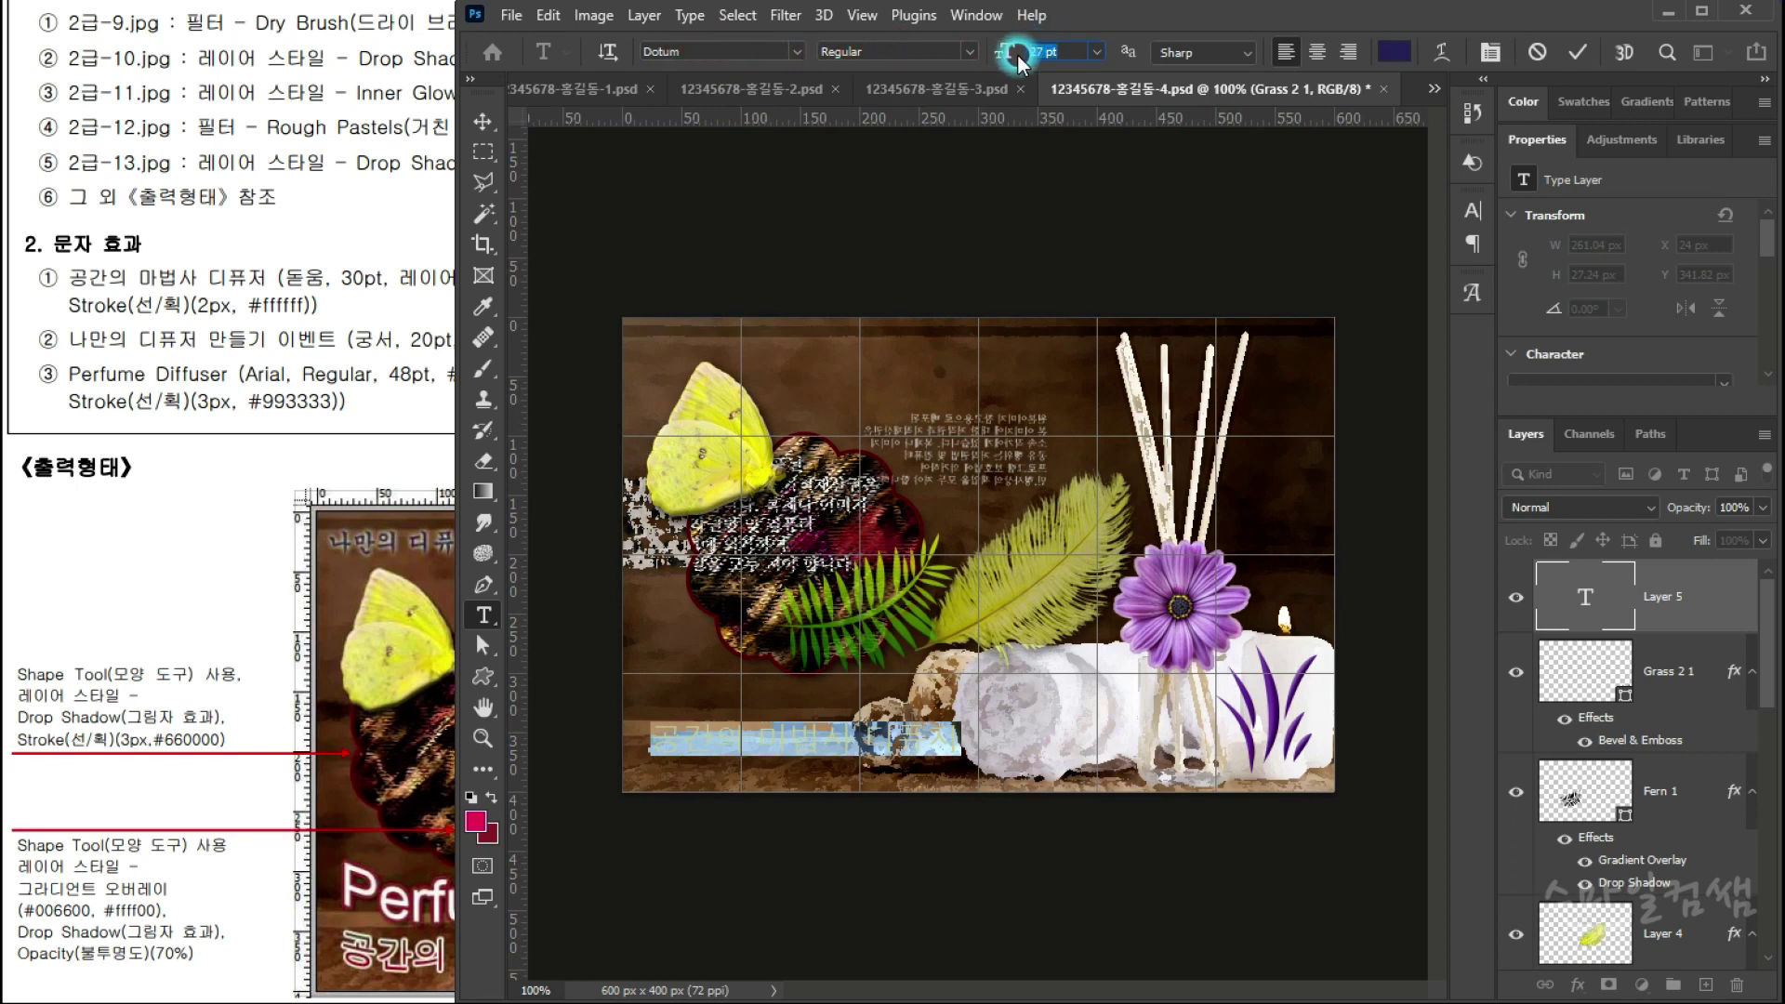
type("30")
key("Return")
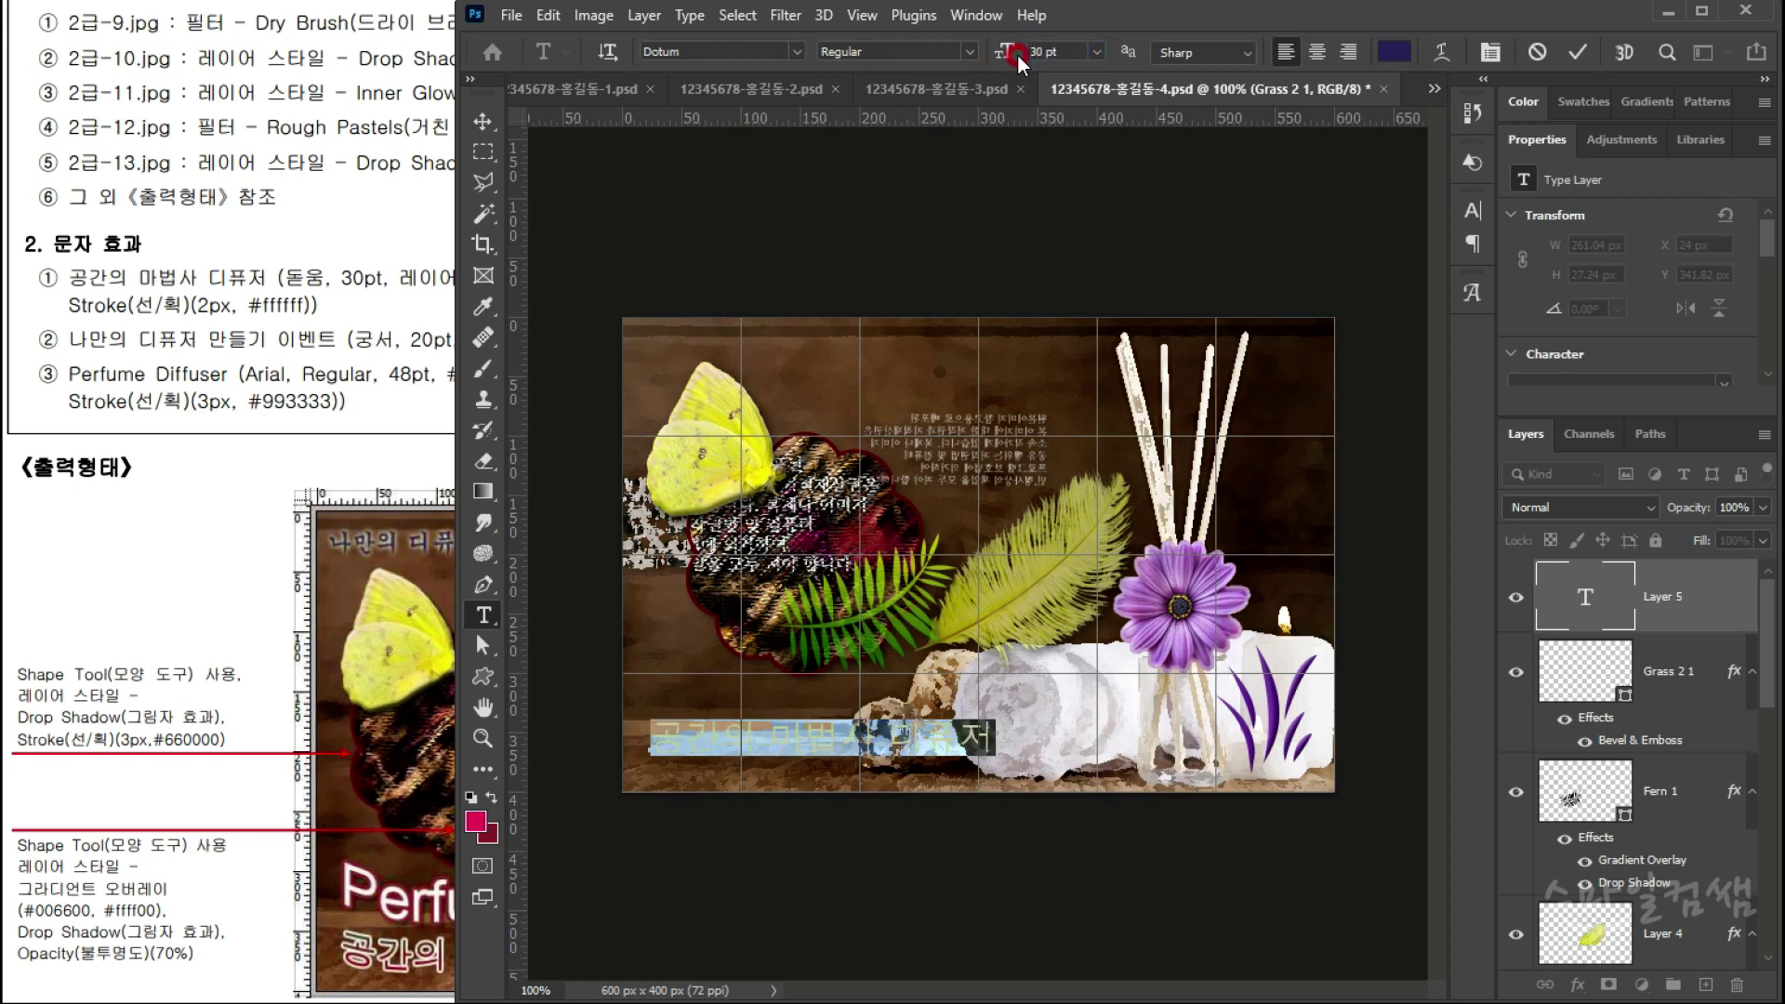
left_click(409, 274)
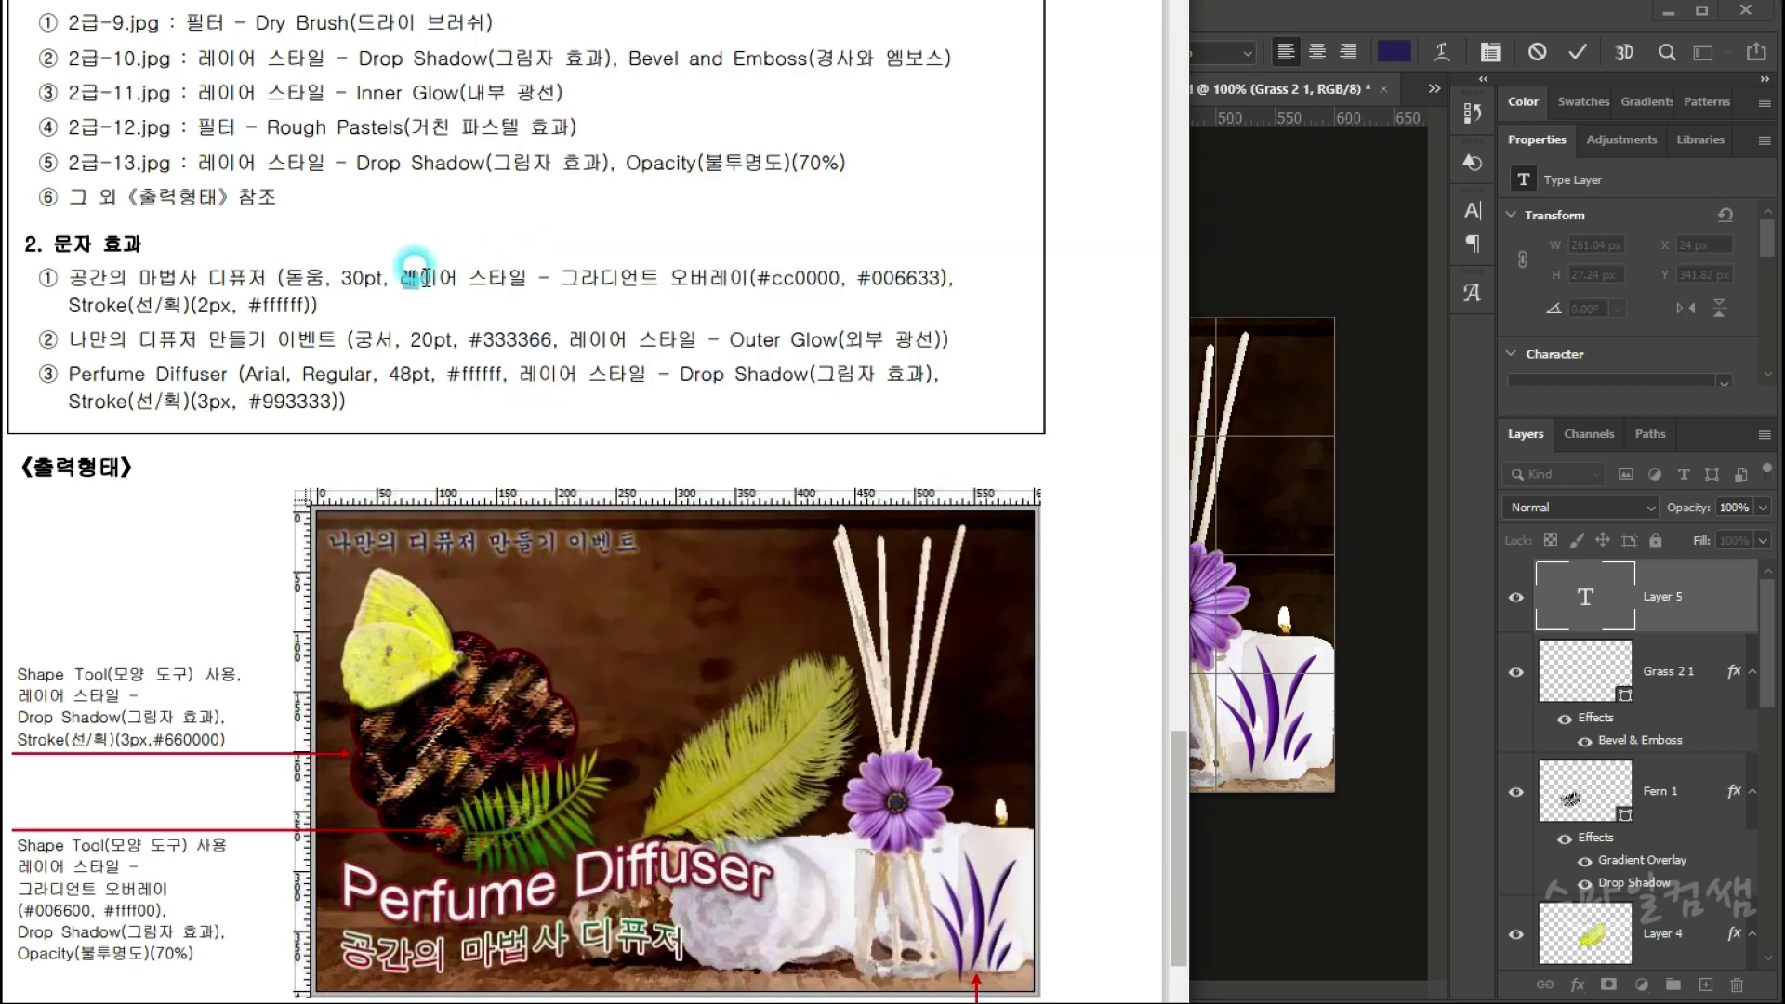
Step: Check the text's gradient requirements on the exam sheet, commit the text, and add a Gradient Overlay effect to its layer
left_click(576, 282)
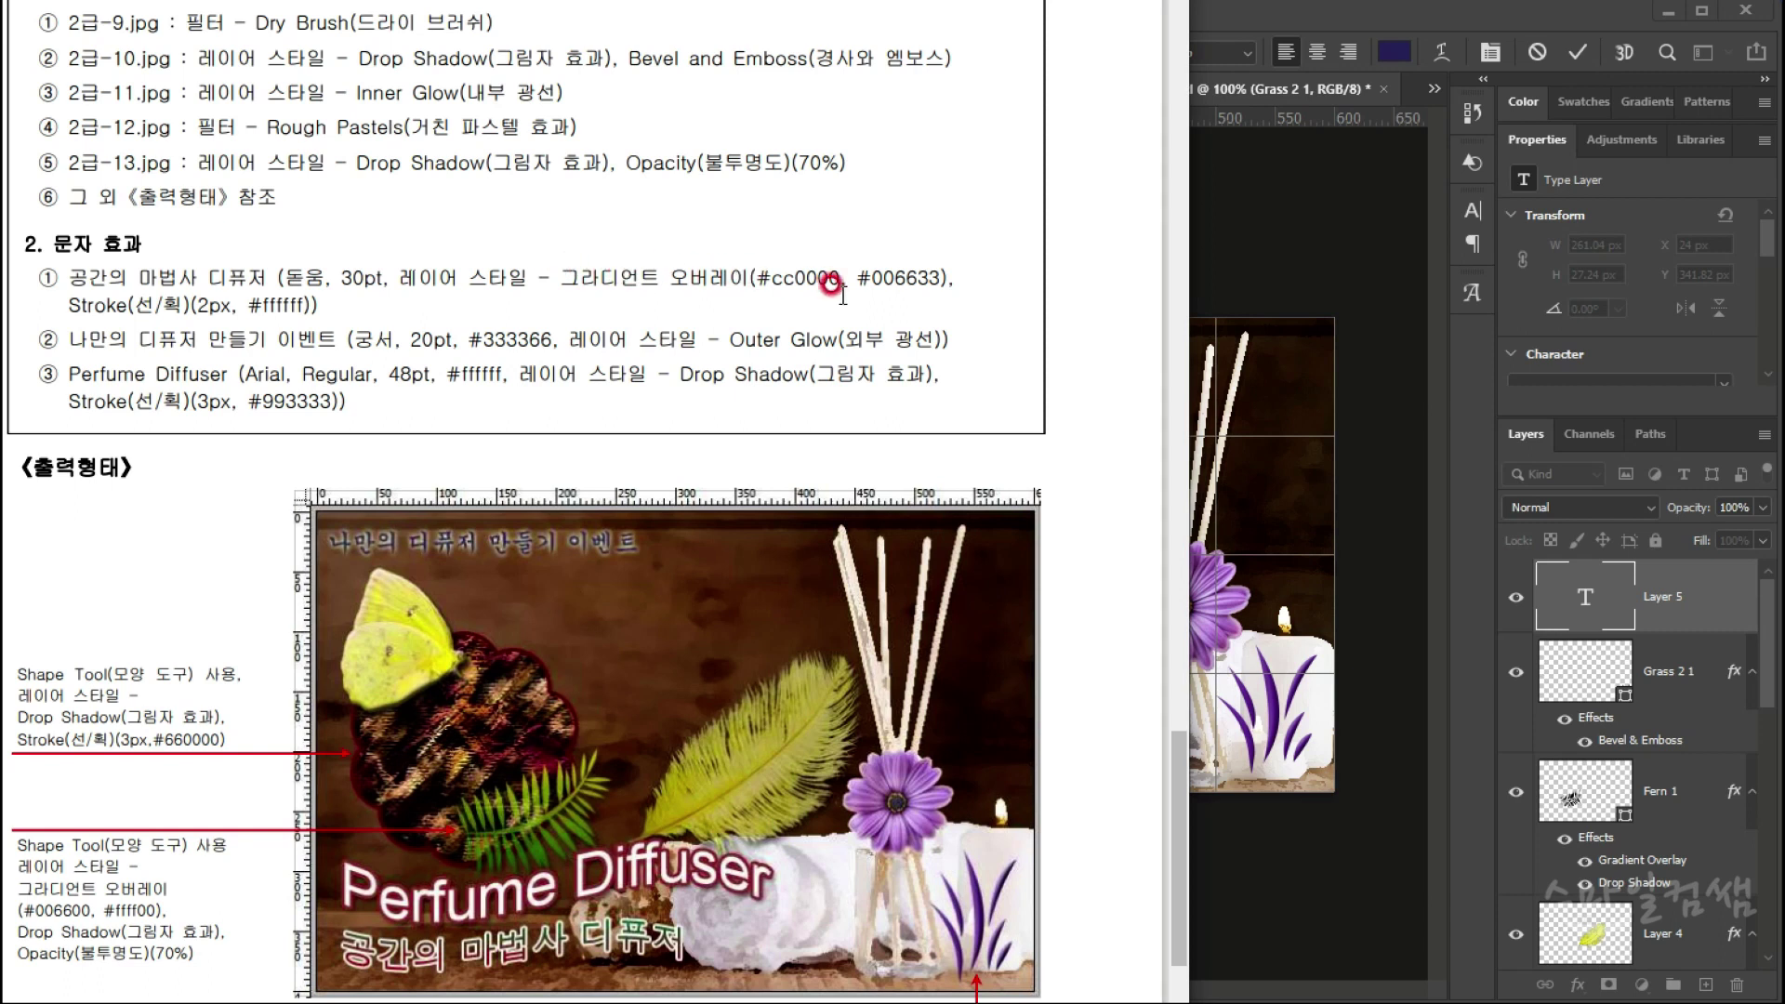
left_click(1598, 609)
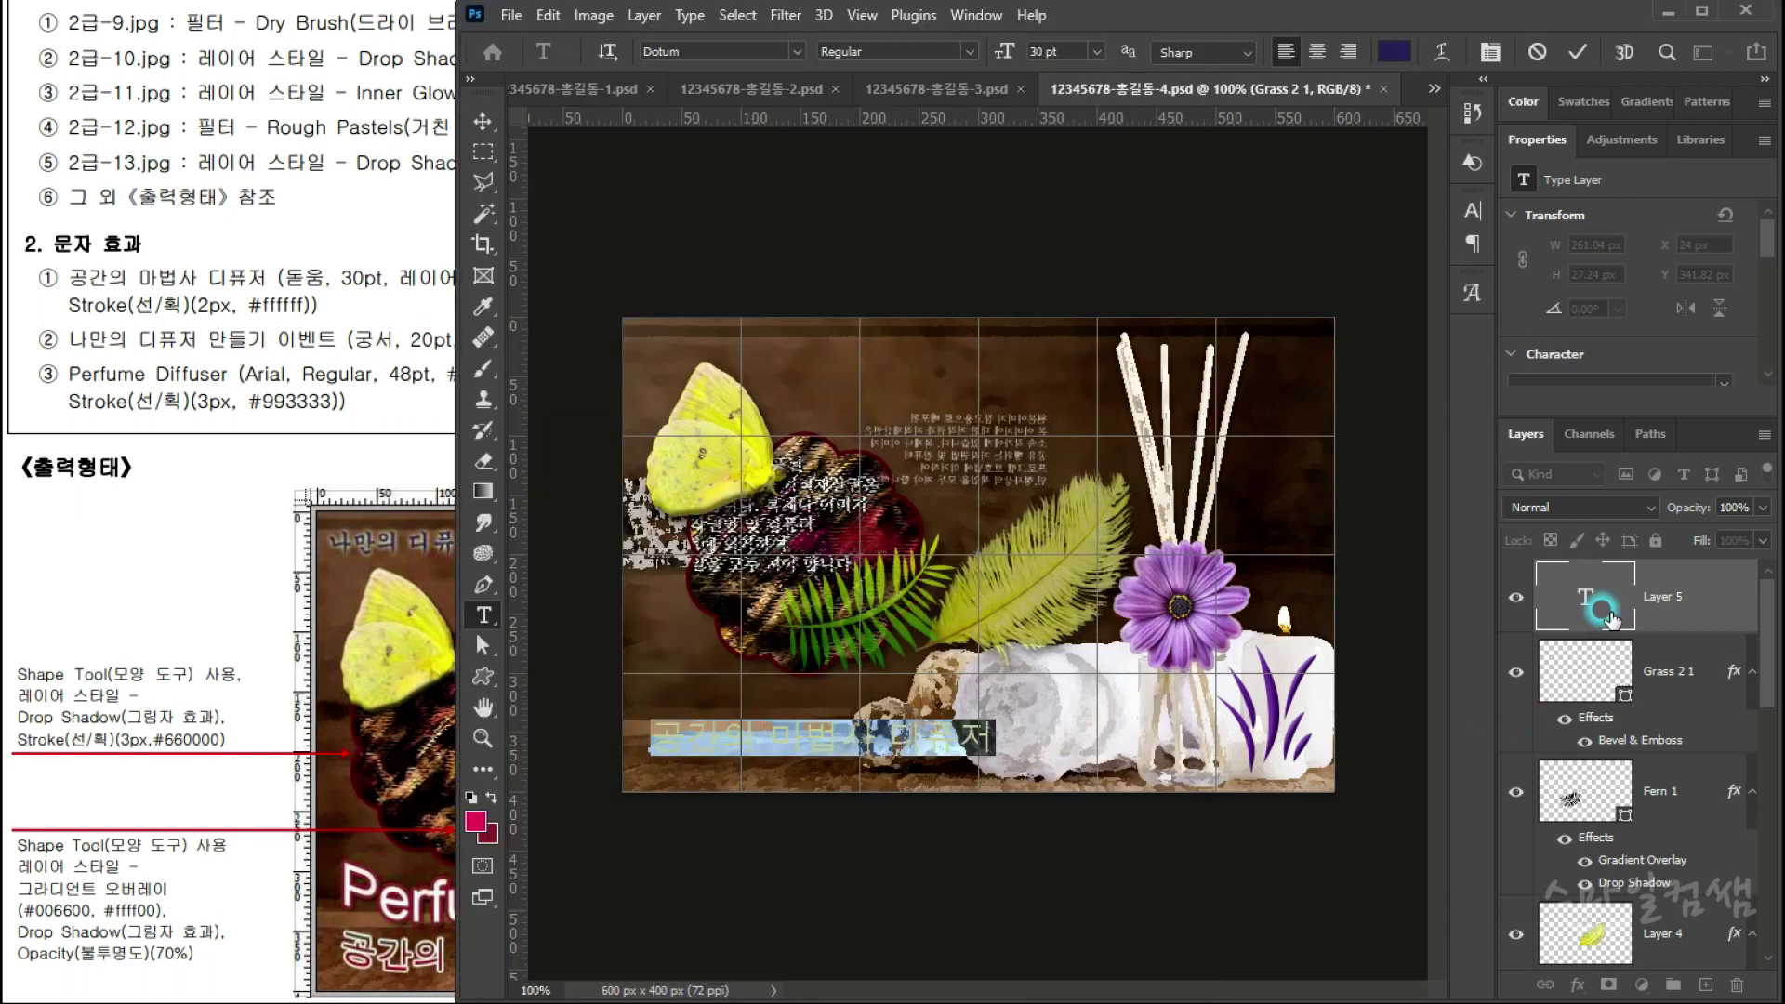
left_click(1577, 600)
left_click(1583, 606)
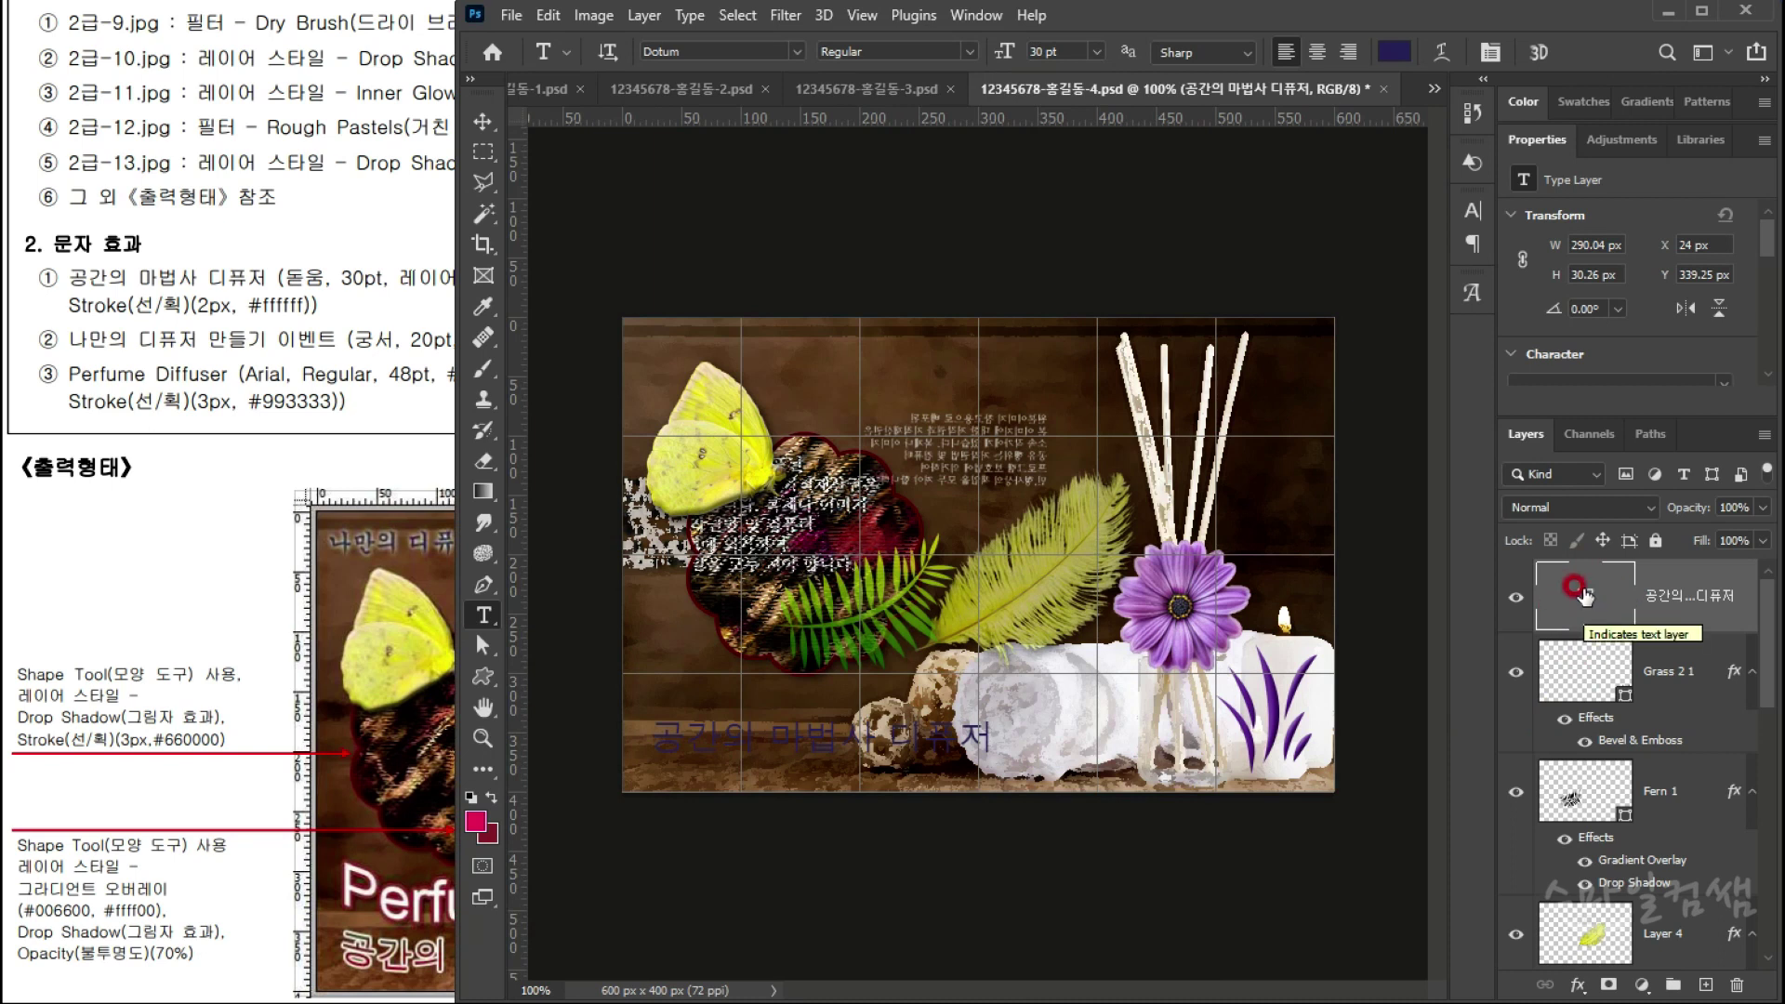
left_click(1575, 986)
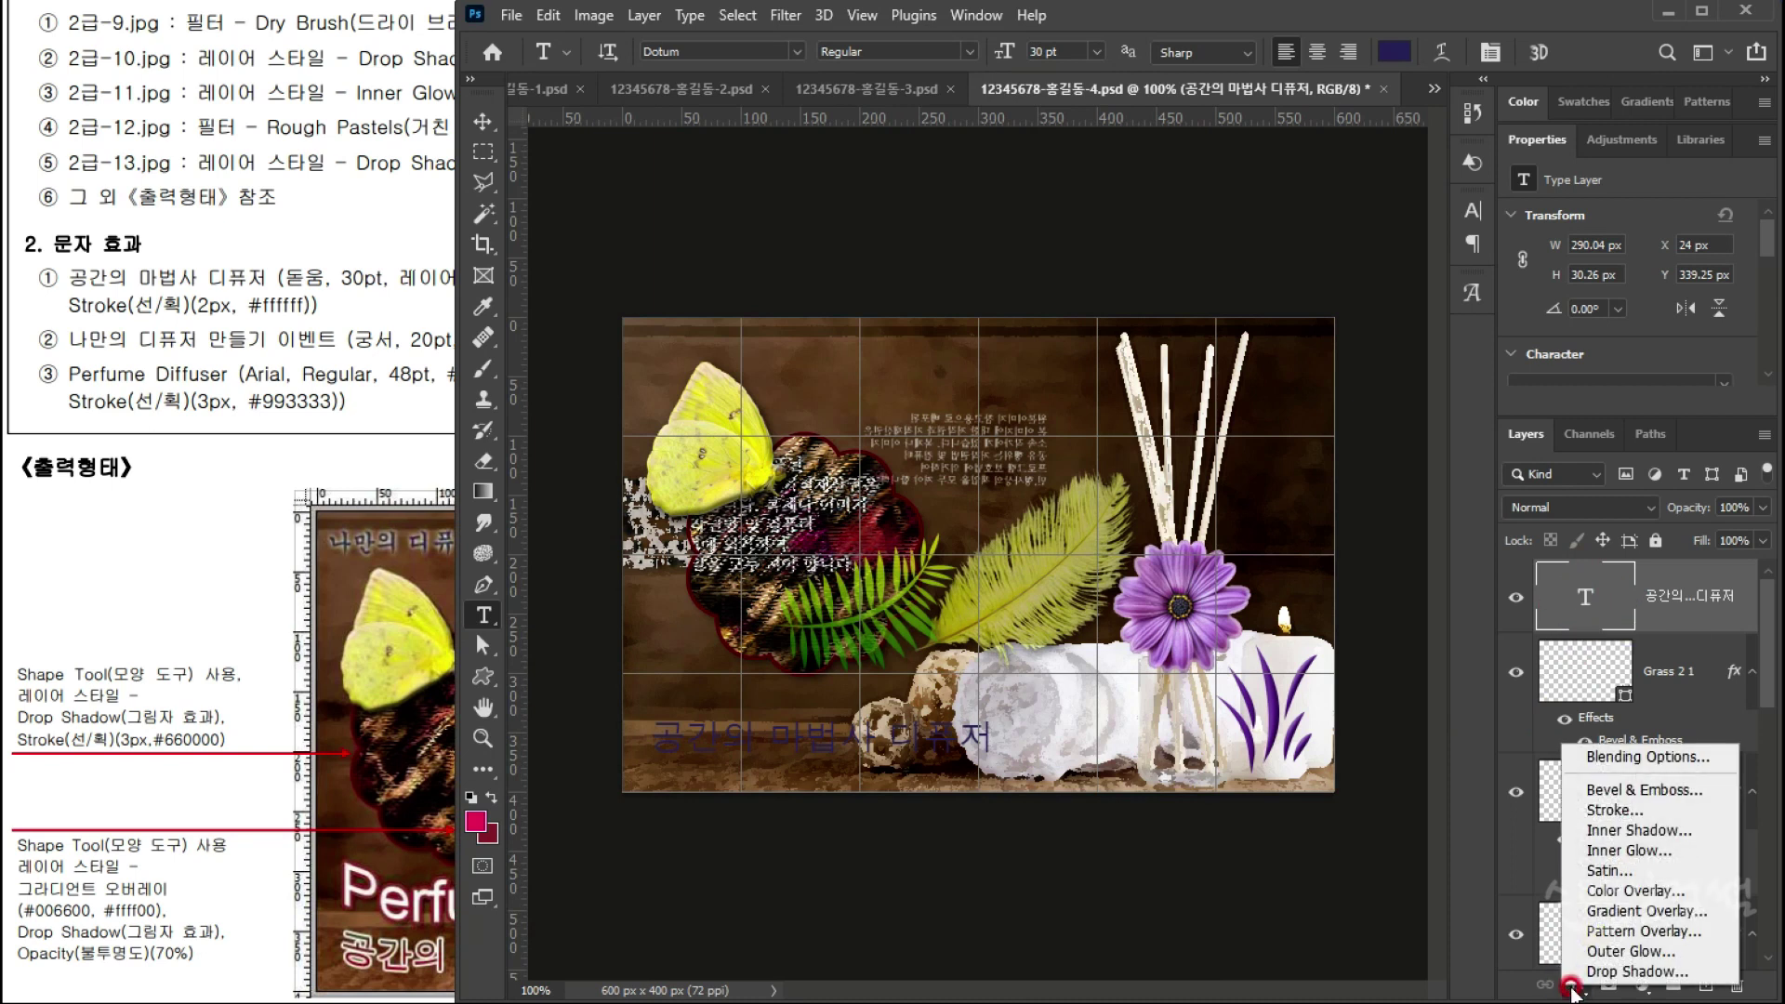
left_click(1639, 911)
Step: Edit the overlay's gradient and set its starting color stop to #cc0000
left_click(1076, 443)
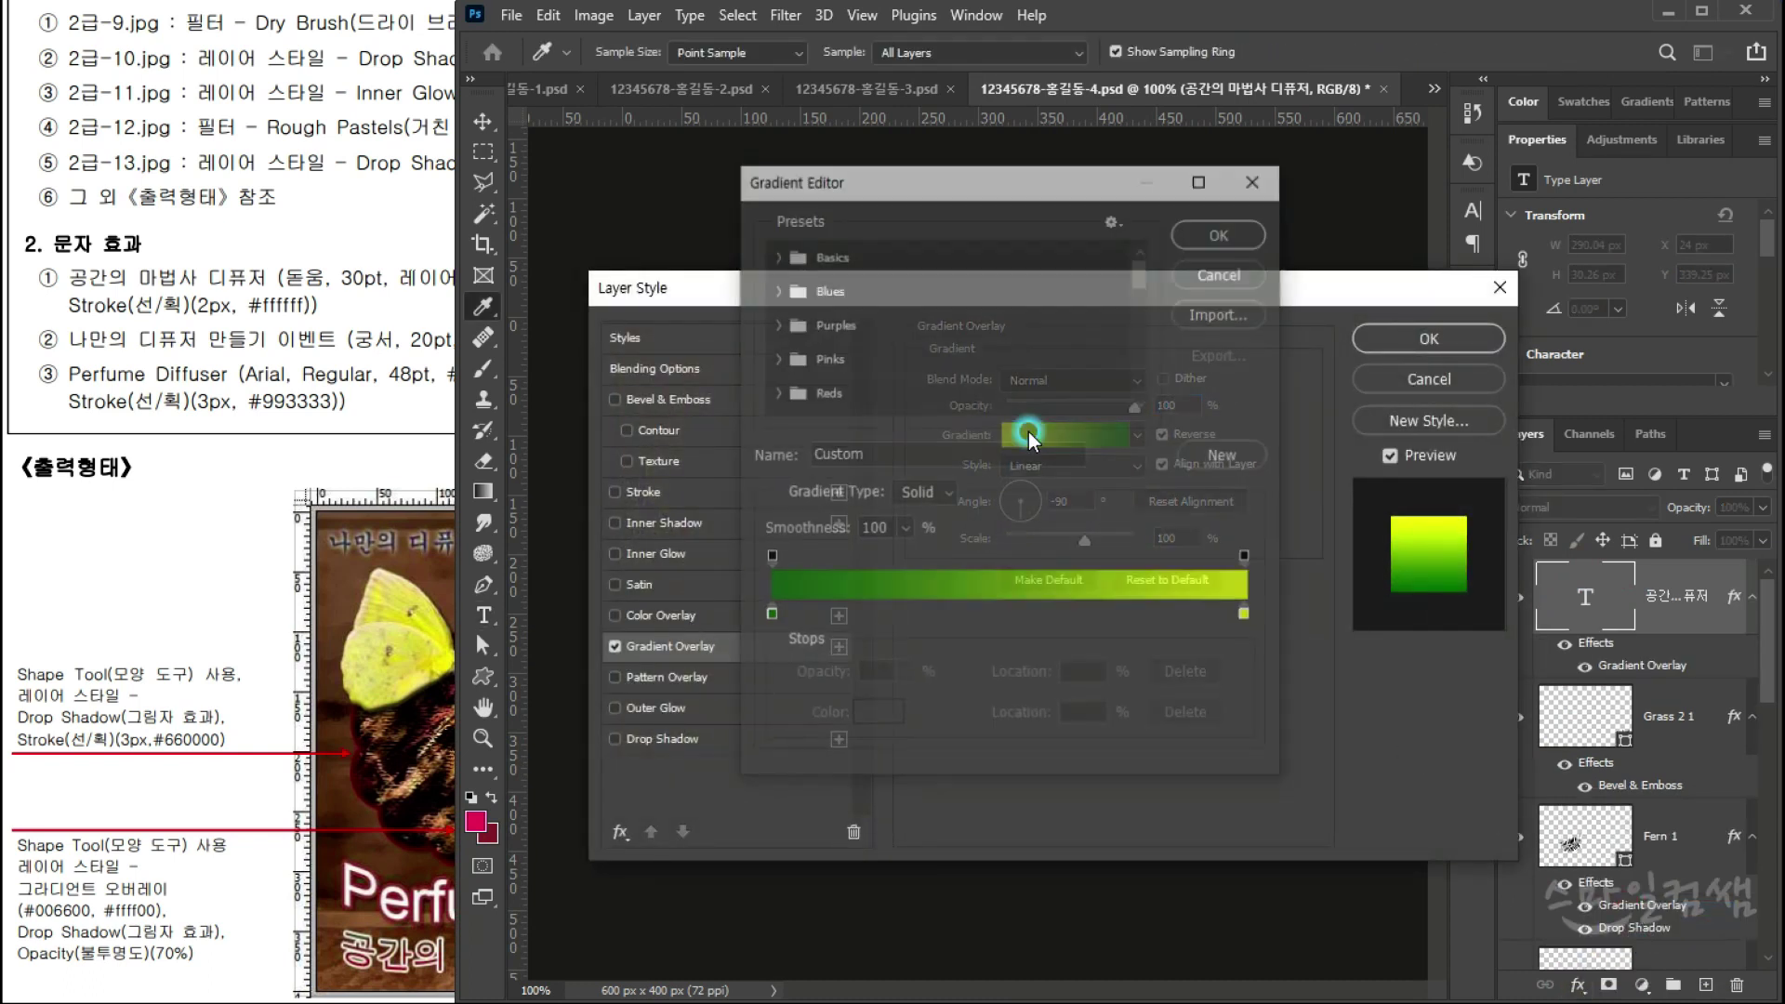
left_click(224, 292)
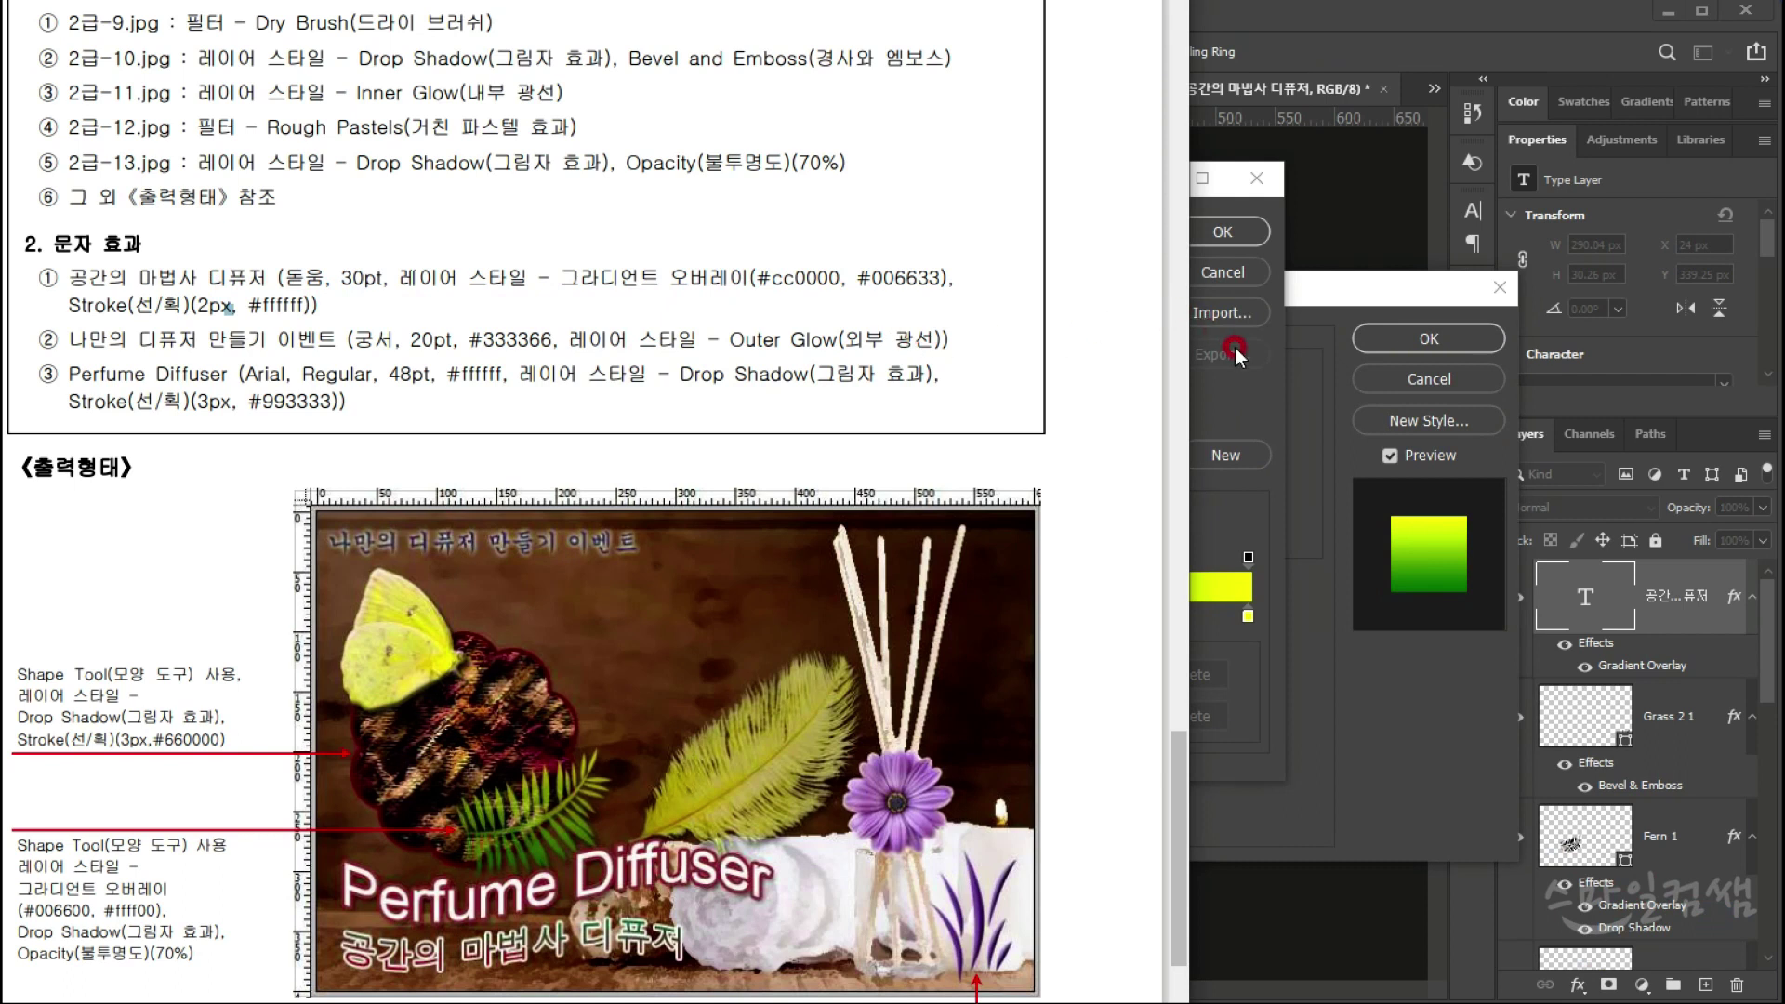
left_click(1253, 400)
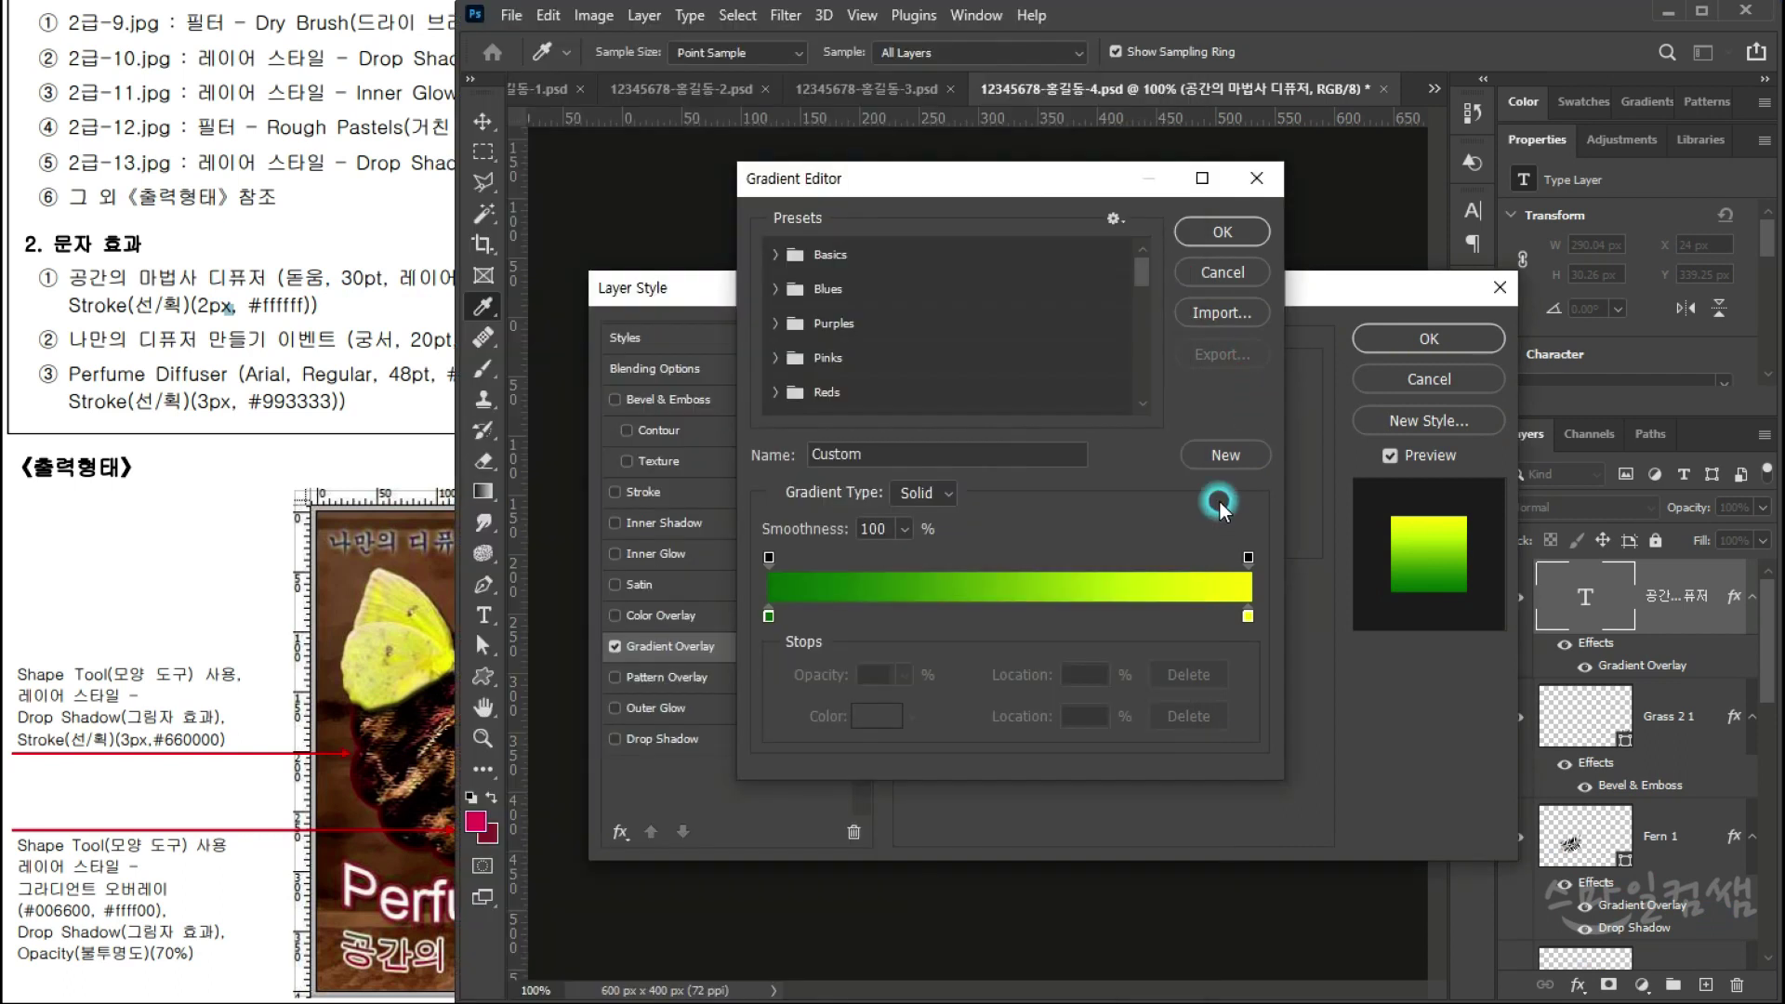
double_click(768, 619)
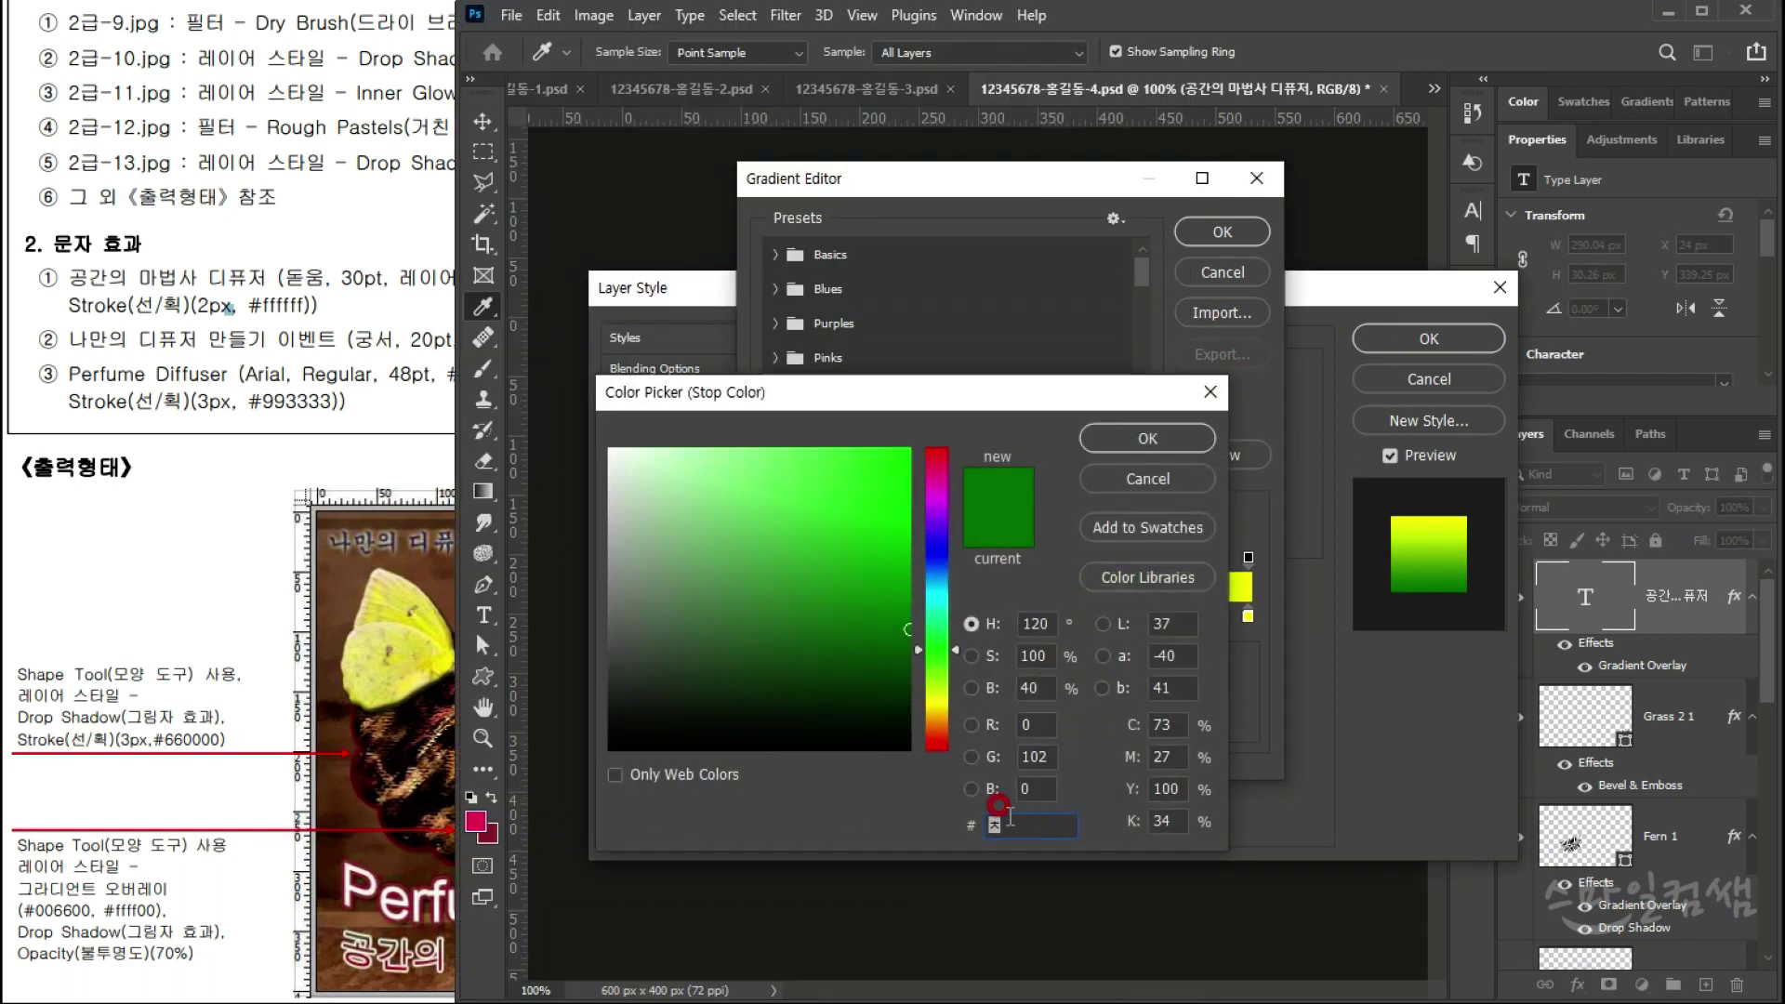
key("BackSpace")
type("cc")
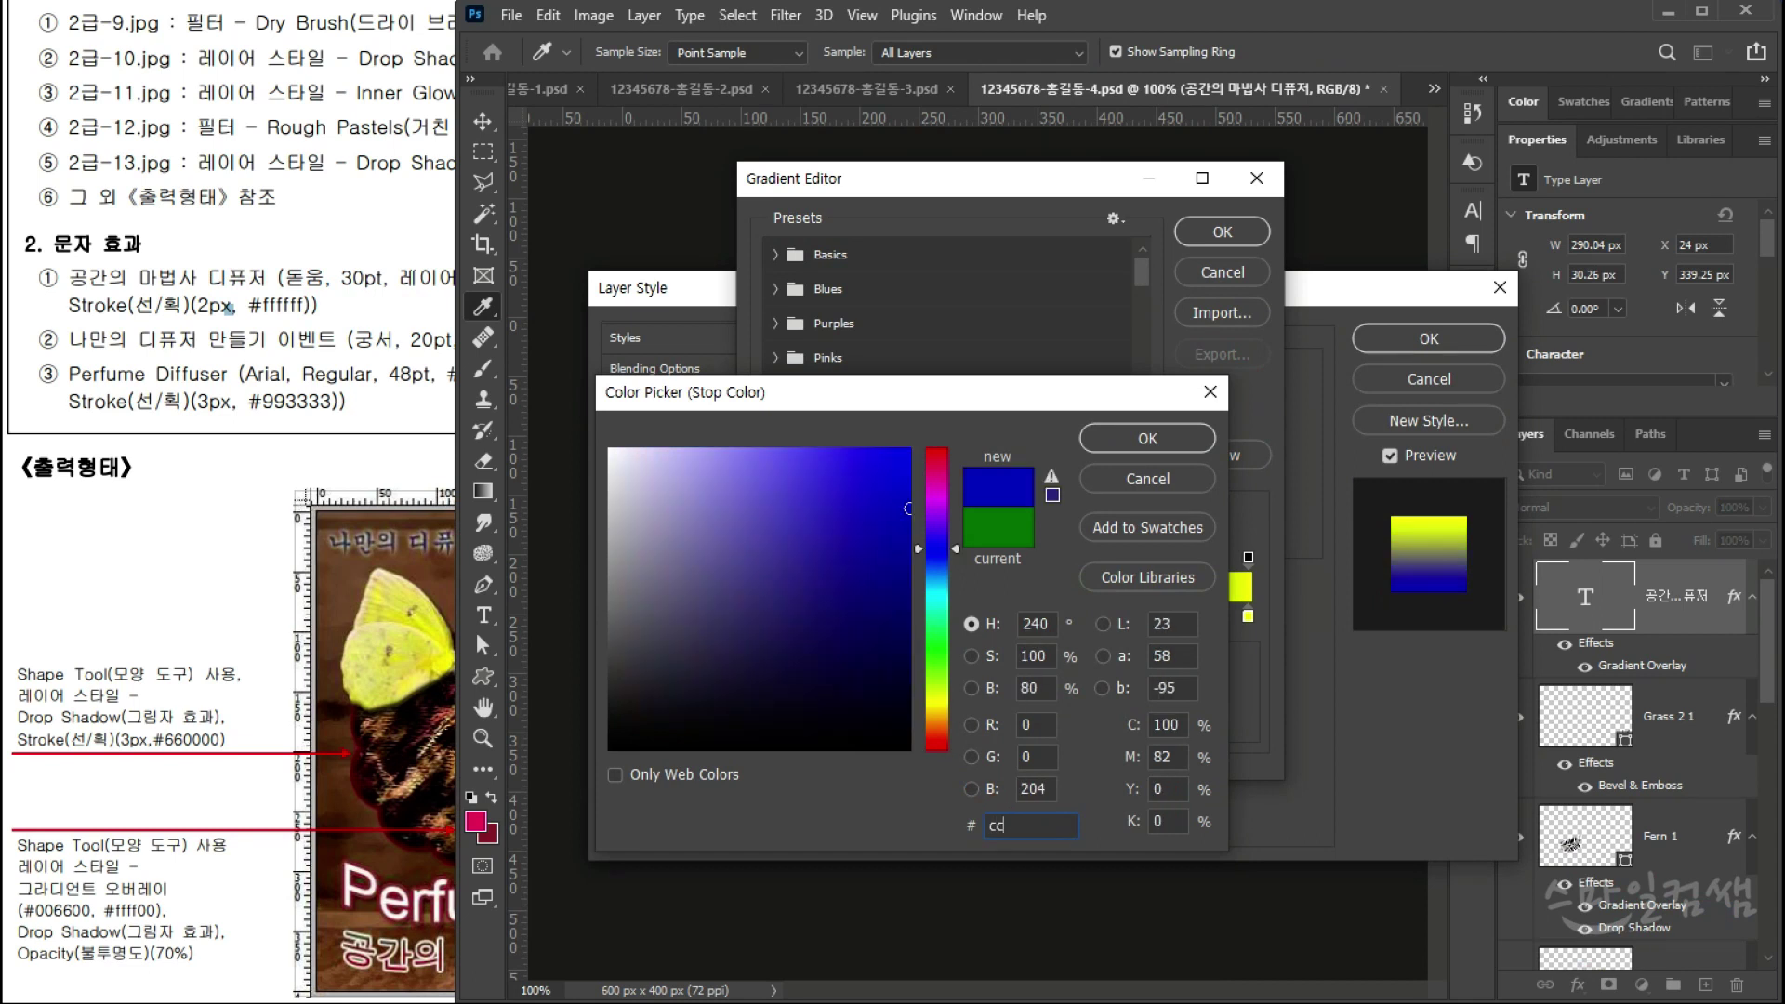
type("0000")
key("Return")
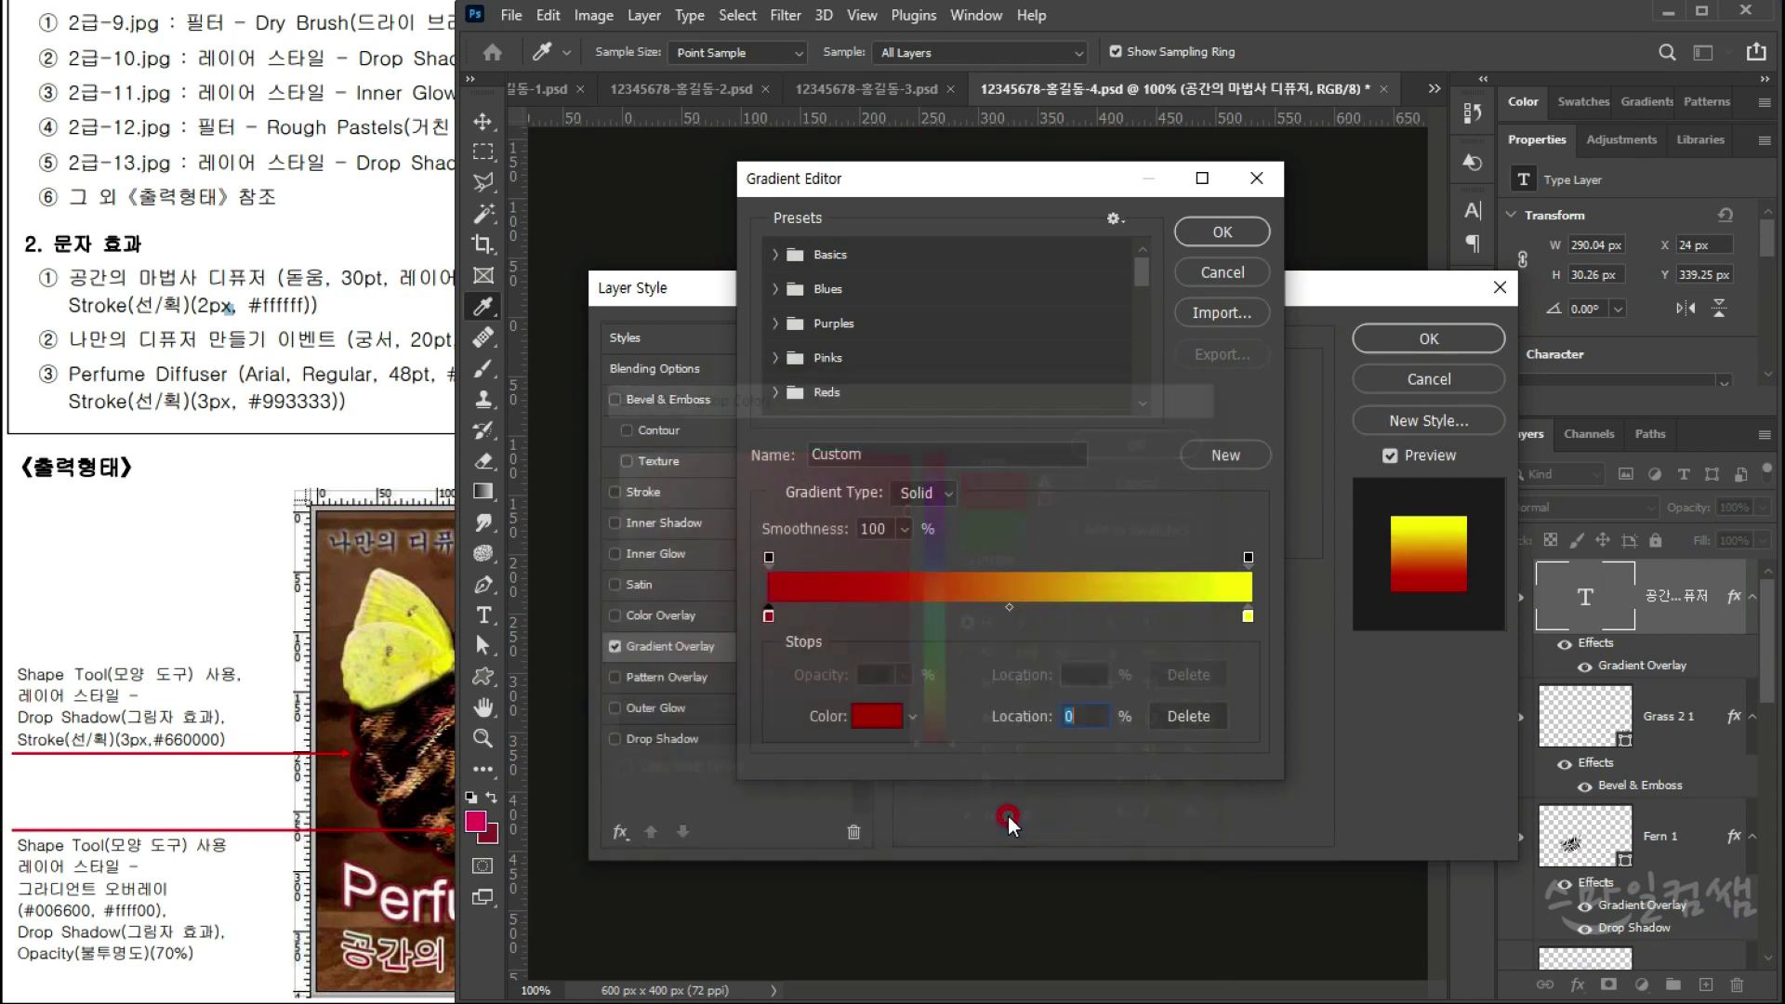
Step: Set the gradient's ending color stop to #006633 as specified on the exam sheet and accept the gradient
double_click(1247, 615)
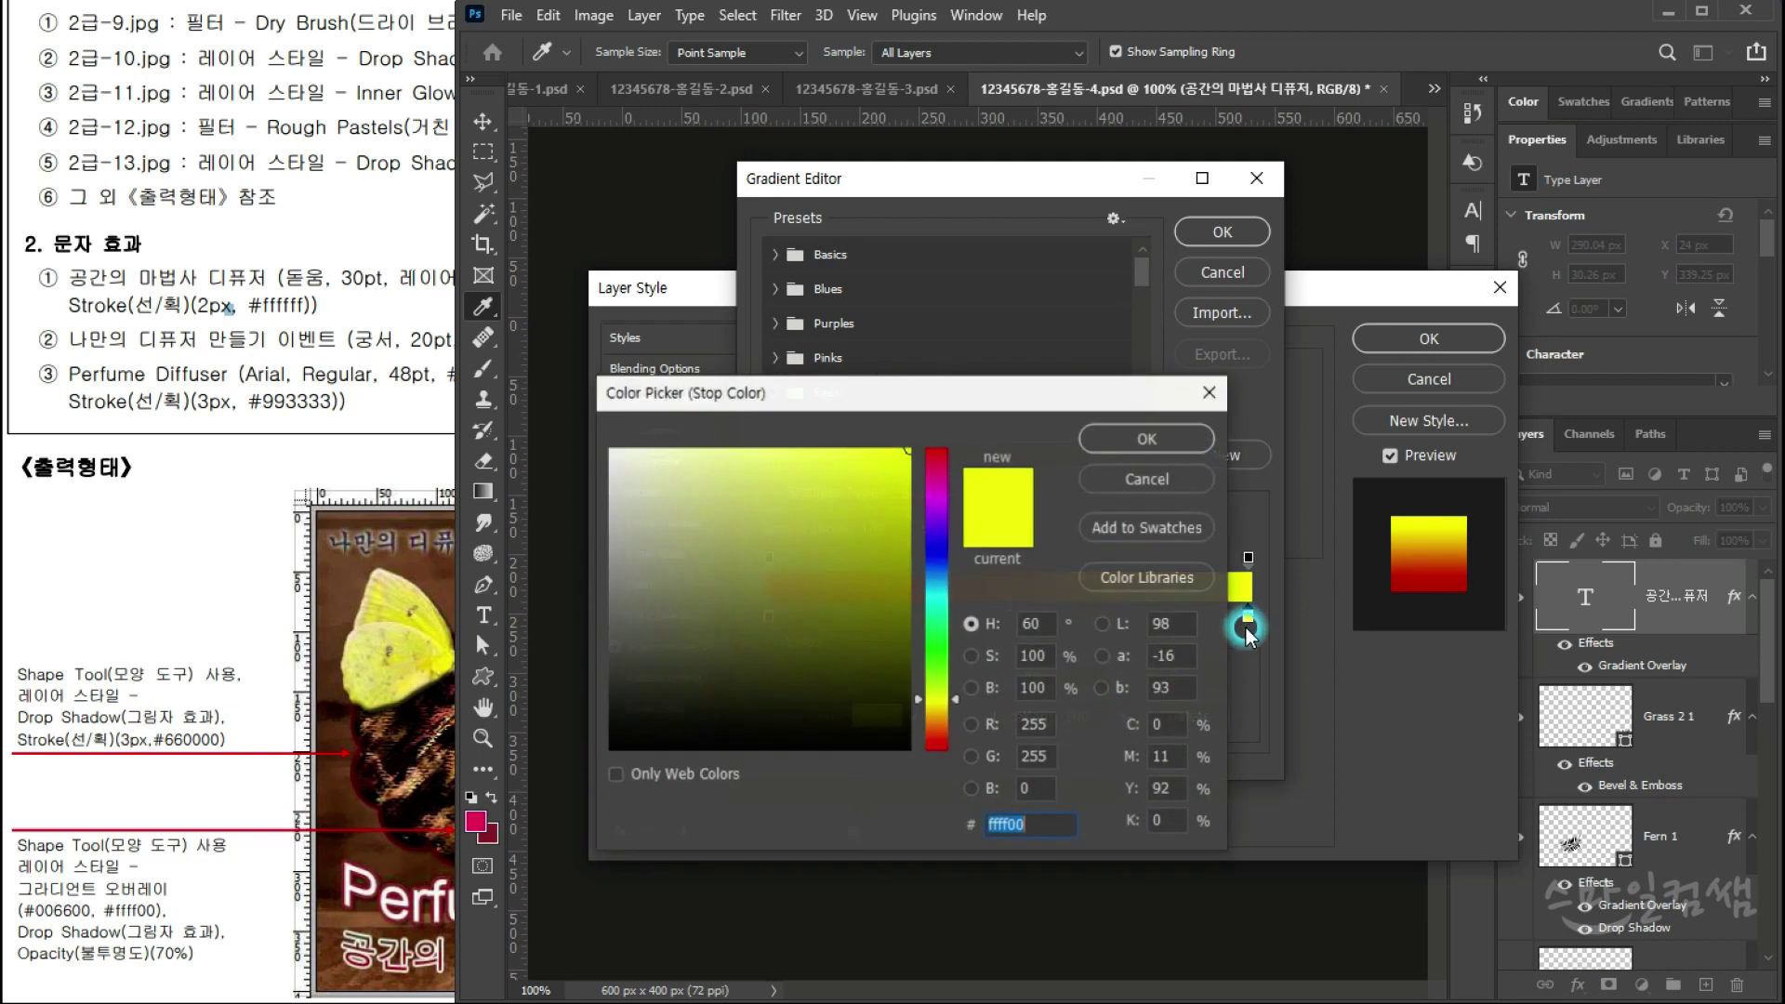
left_click(433, 279)
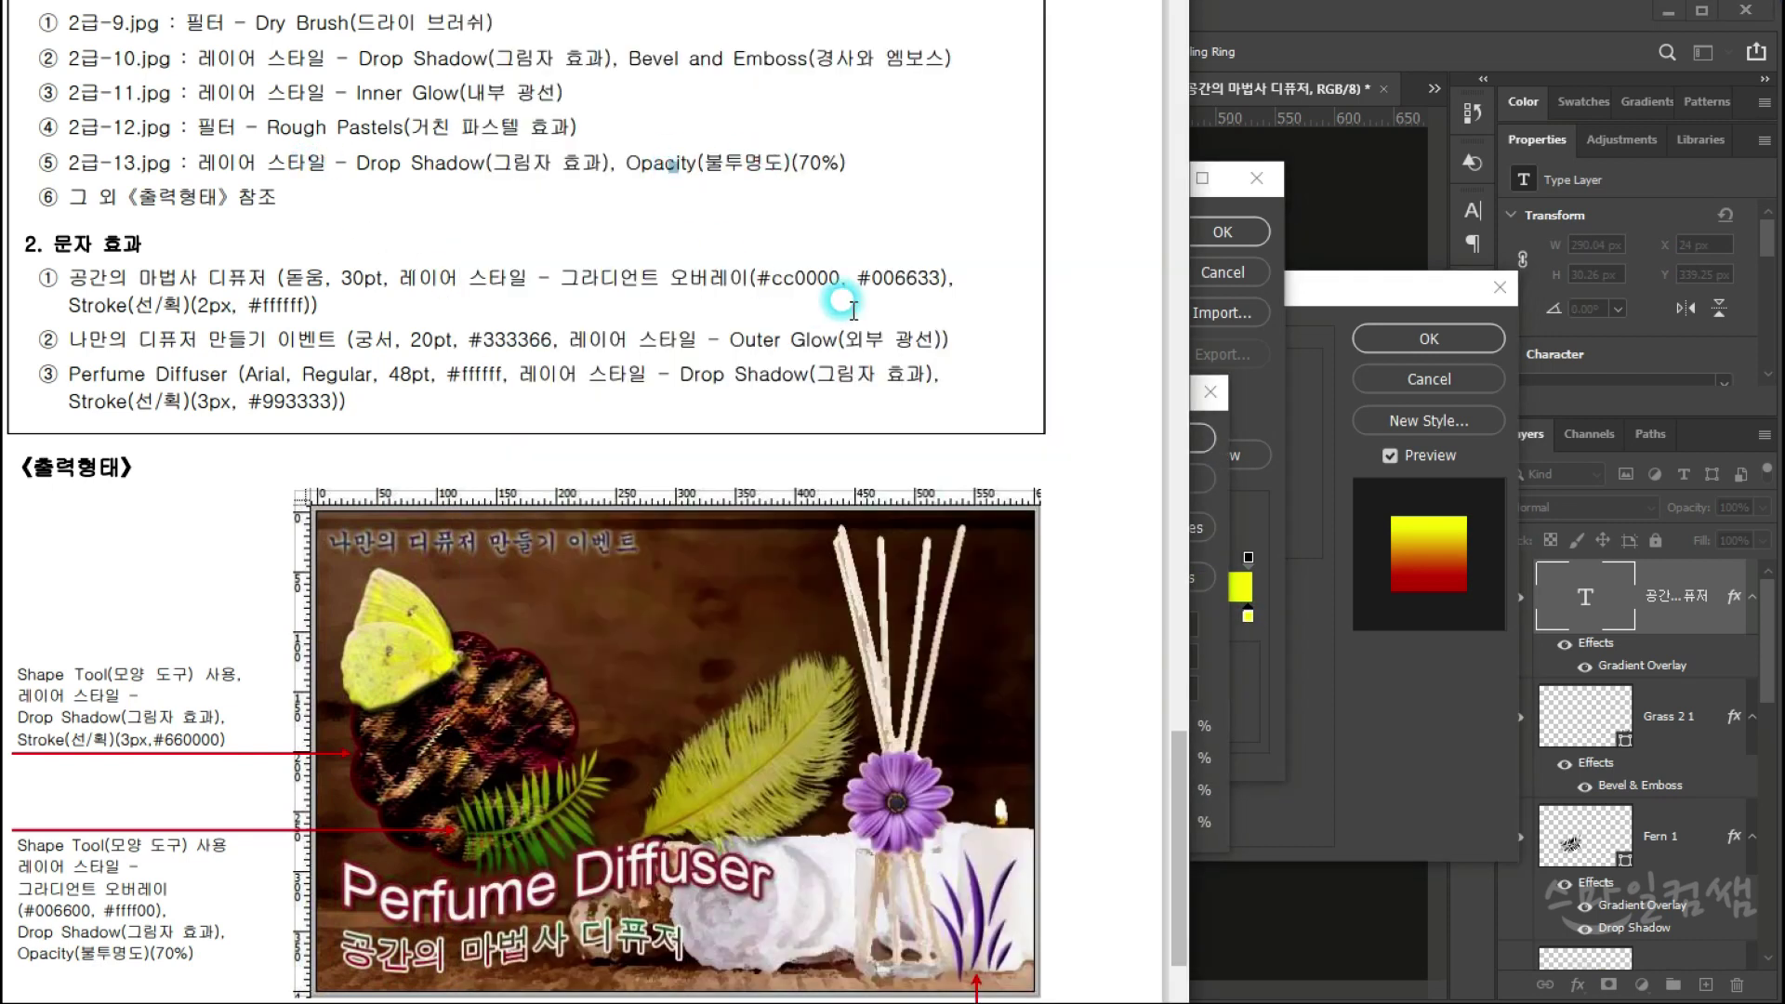
left_click(1229, 450)
left_click(1081, 841)
type("006600")
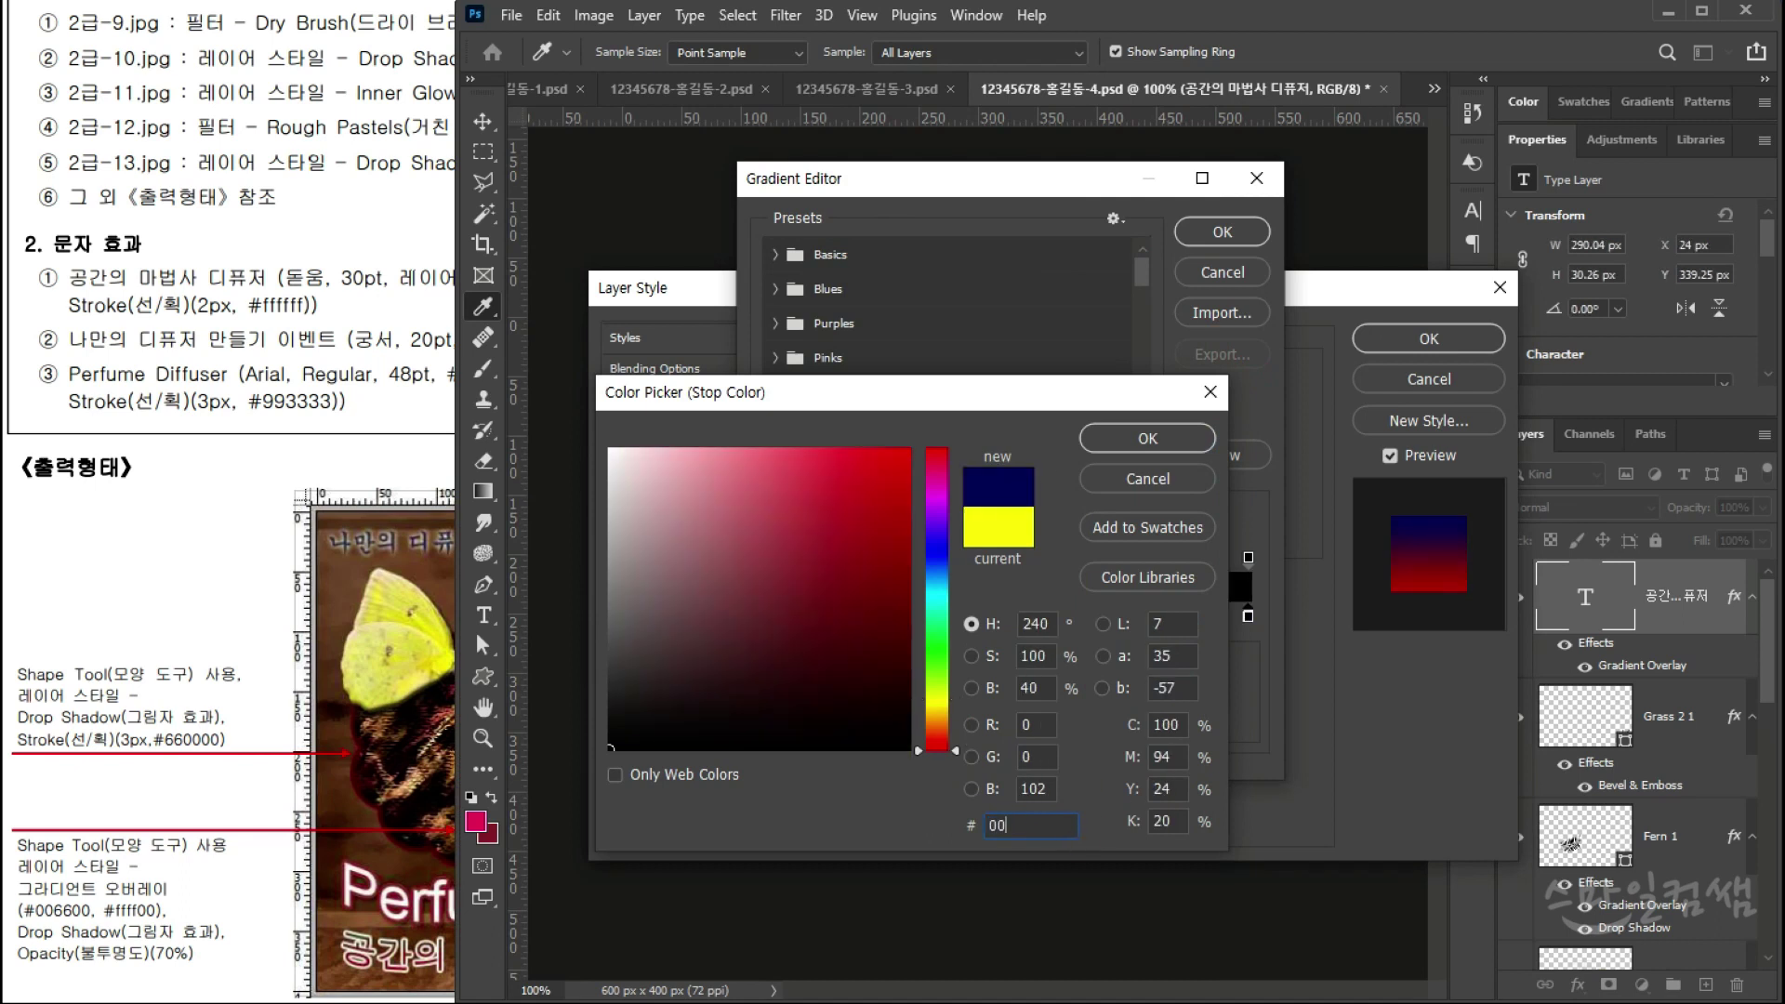
key("Return")
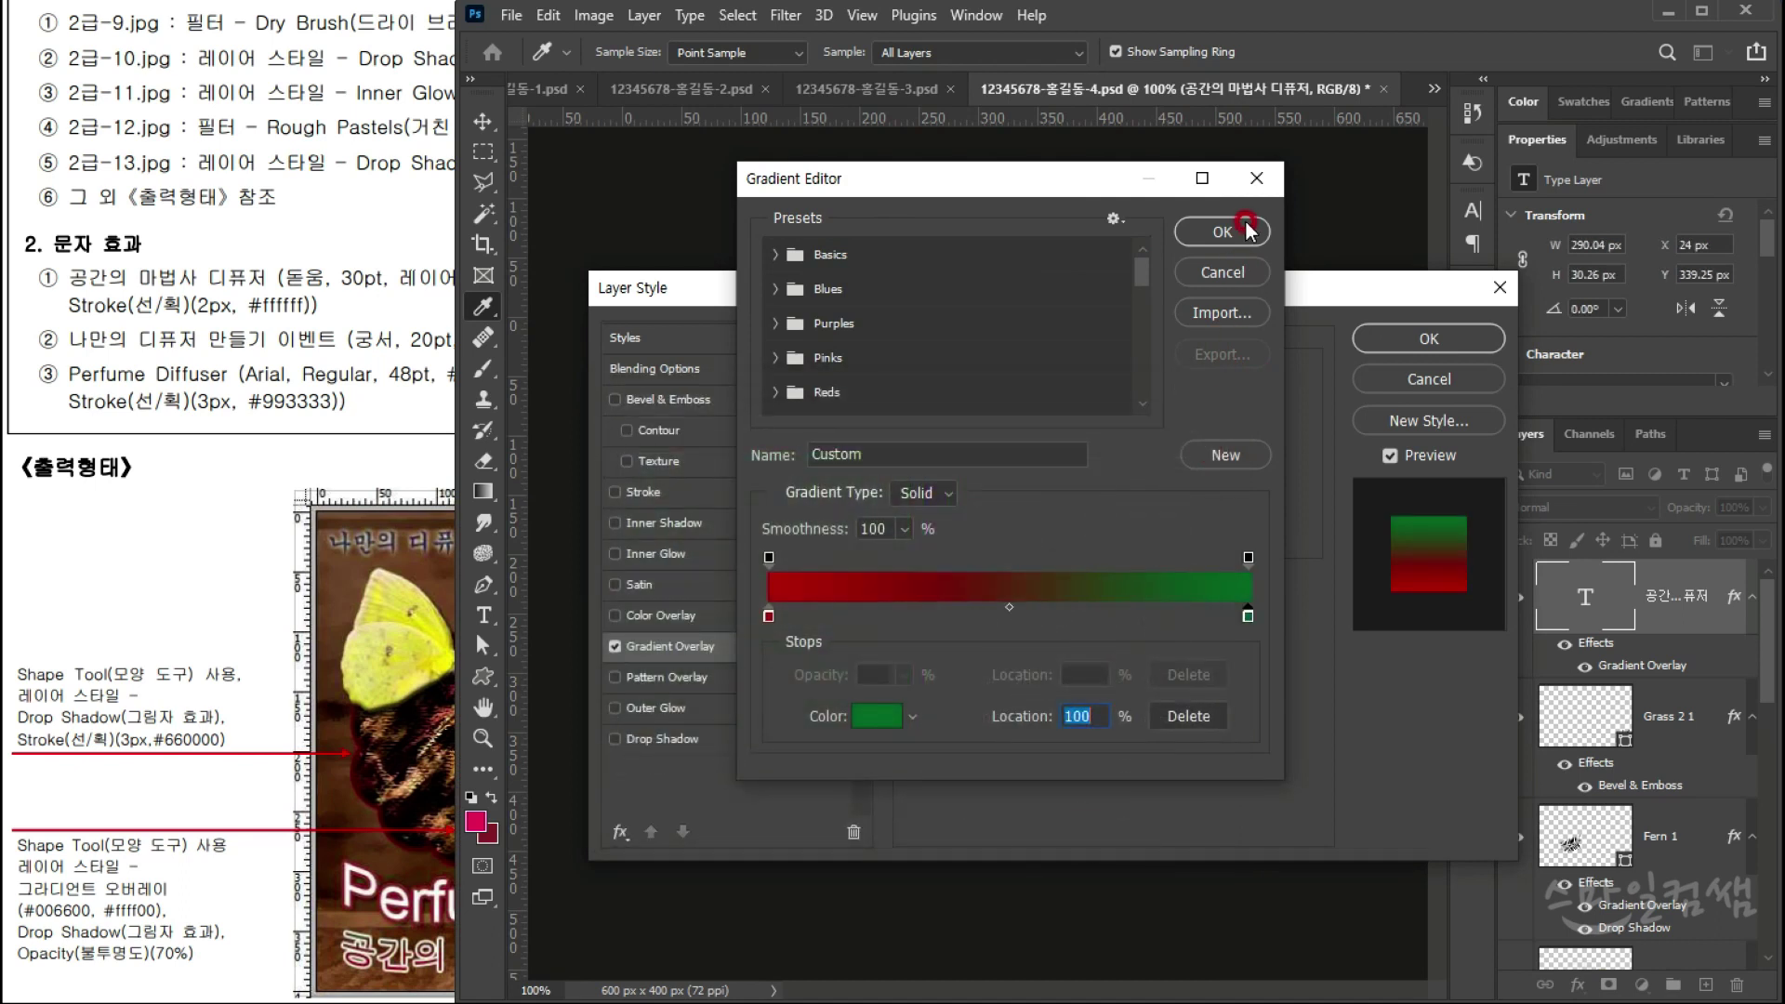
left_click(1222, 232)
Step: Compare the text's gradient direction with the exam sheet's sample, moving the Layer Style dialog clear of the text
left_click(183, 155)
left_click(591, 976)
left_click(1318, 795)
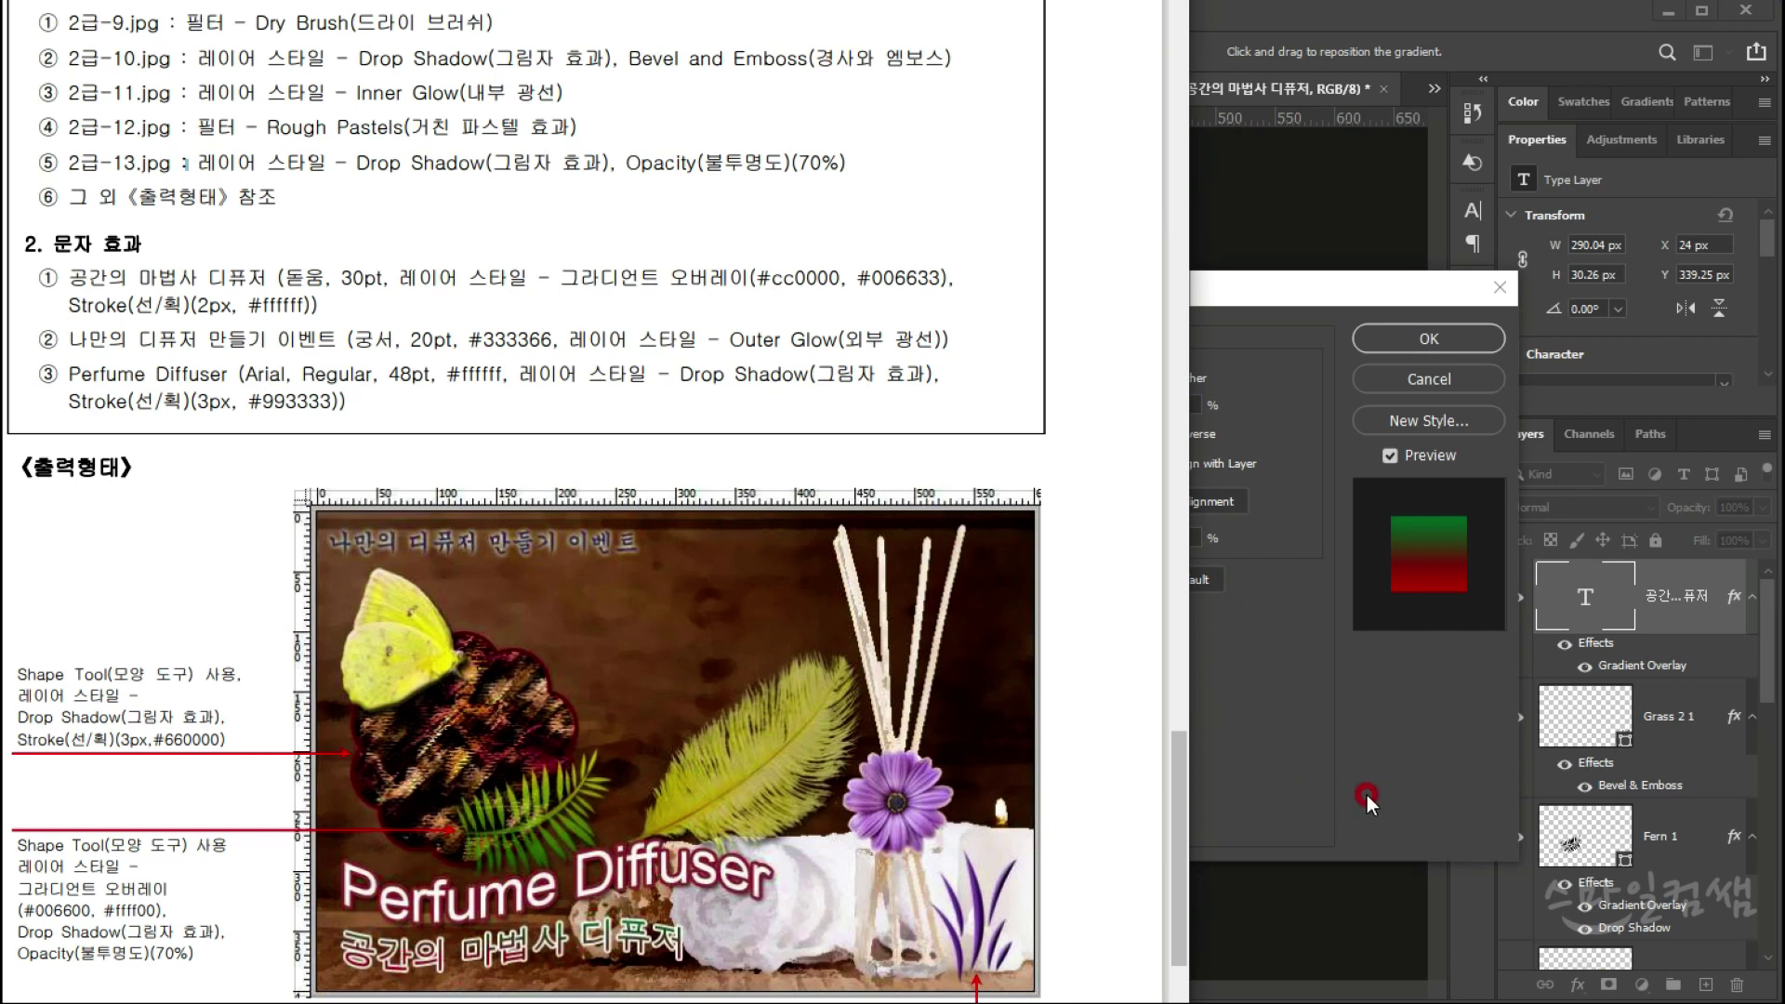
left_click(457, 969)
left_click(792, 898)
left_click(1350, 805)
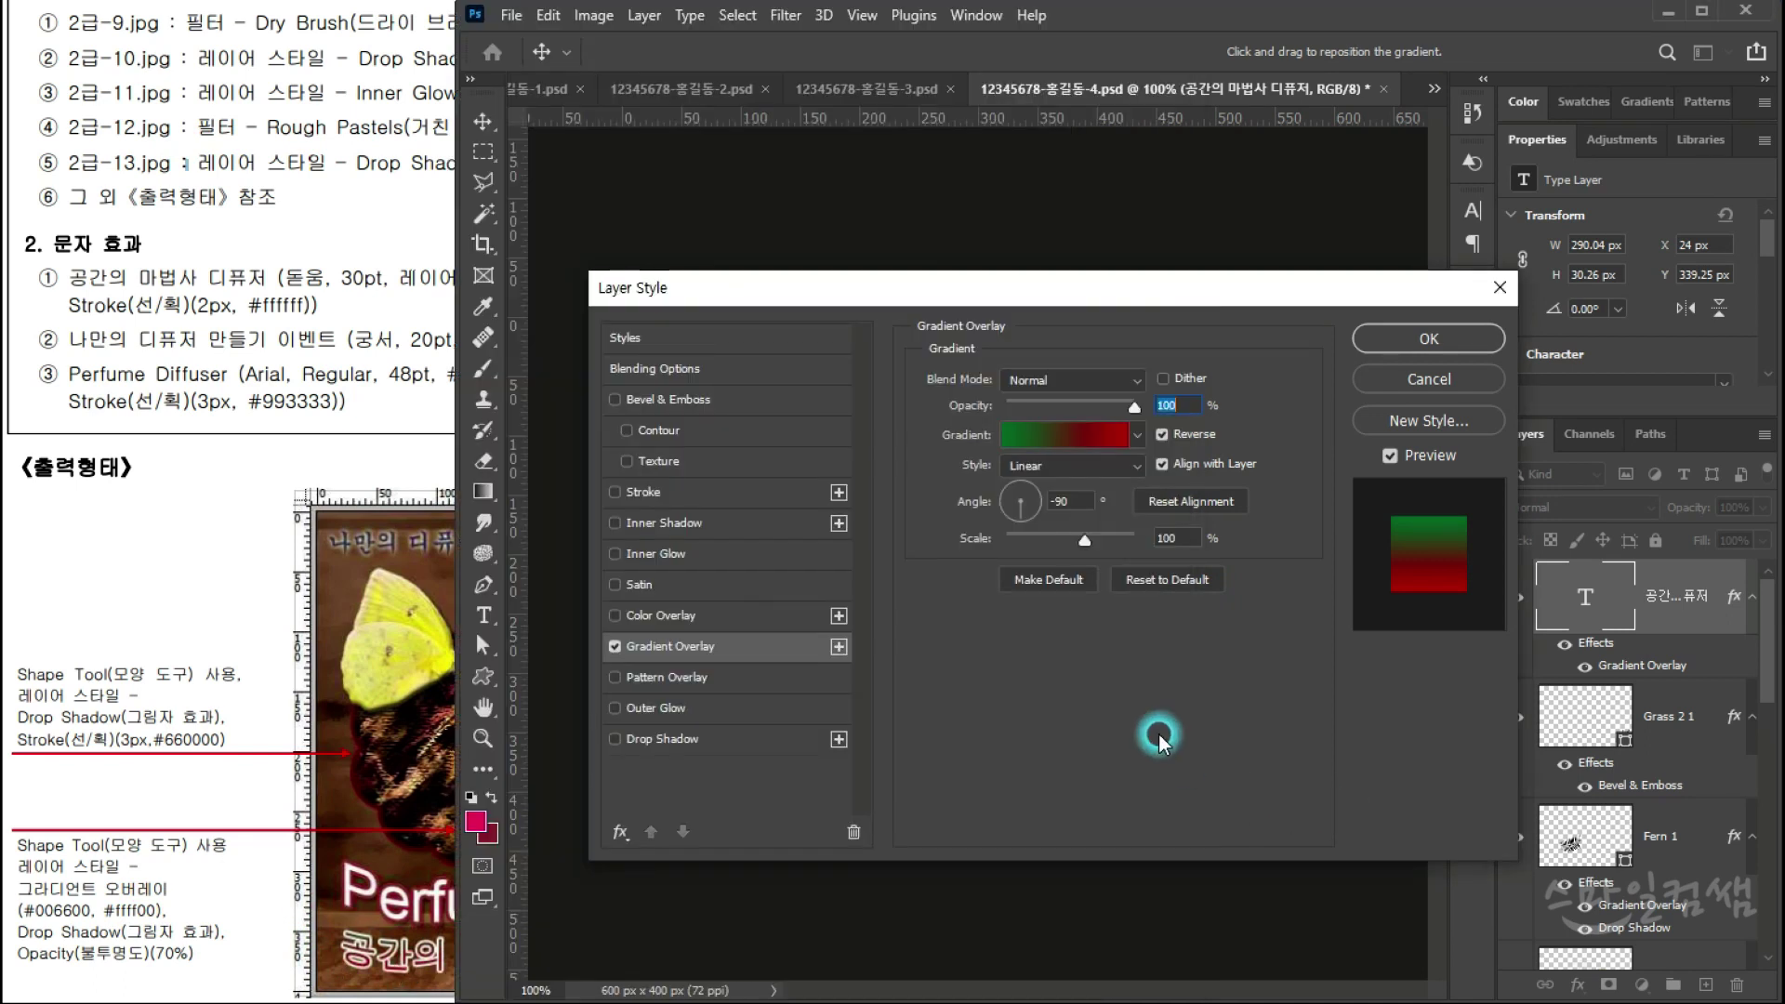
mouse_move(1016, 295)
left_mouse_down()
mouse_move(996, 972)
mouse_move(963, 47)
mouse_move(1003, 29)
left_mouse_up()
left_click(786, 769)
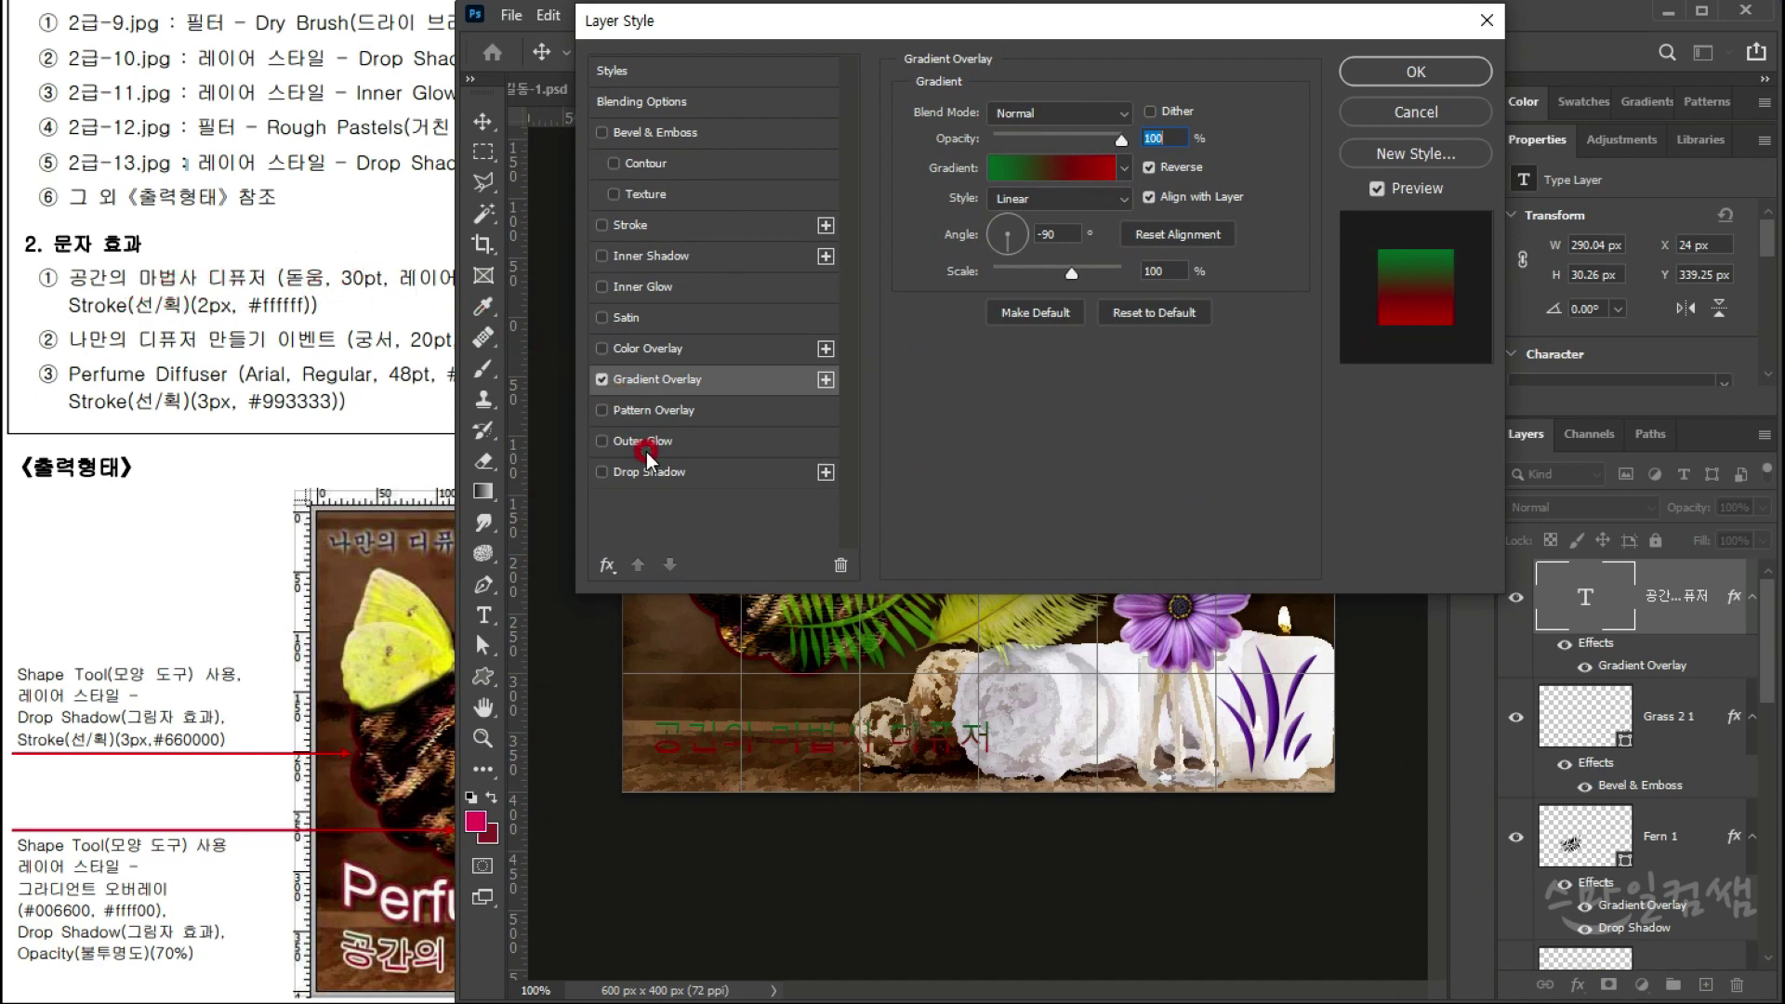
Step: Add a 2 px outside Stroke in #ffffff to the "공간의 마법사 디퓨저" text and apply the layer style
left_click(652, 225)
double_click(1127, 110)
type("2")
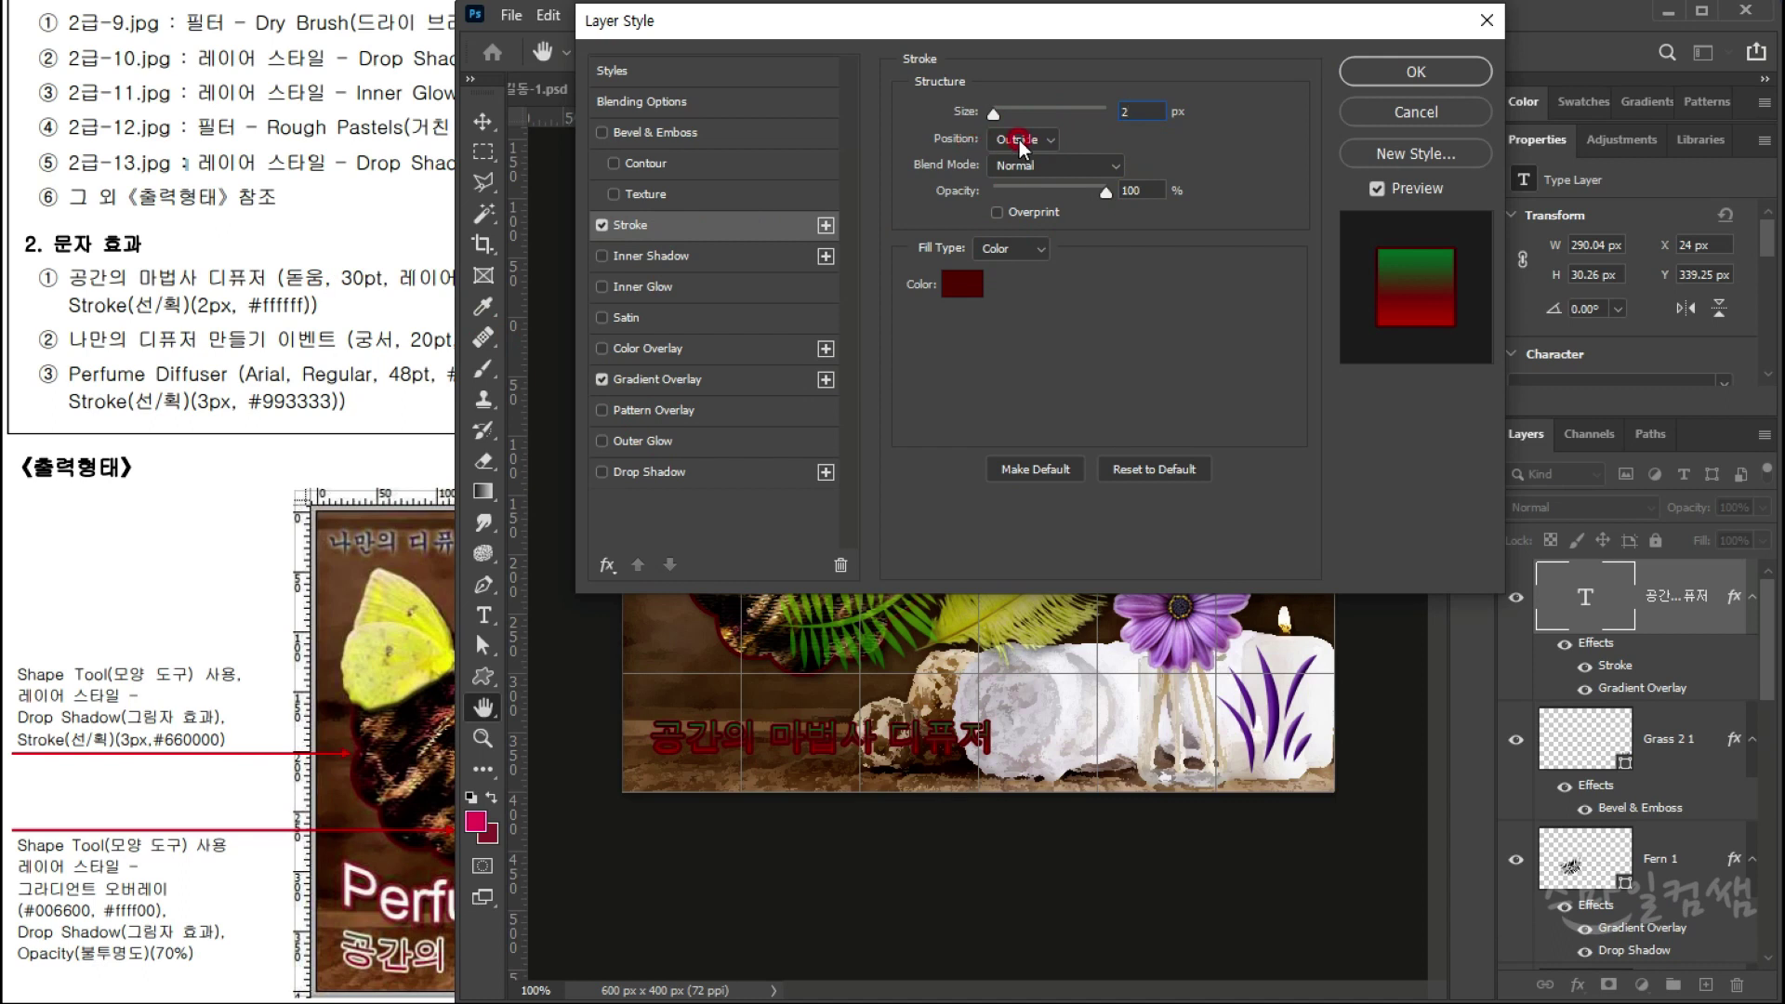
left_click(962, 284)
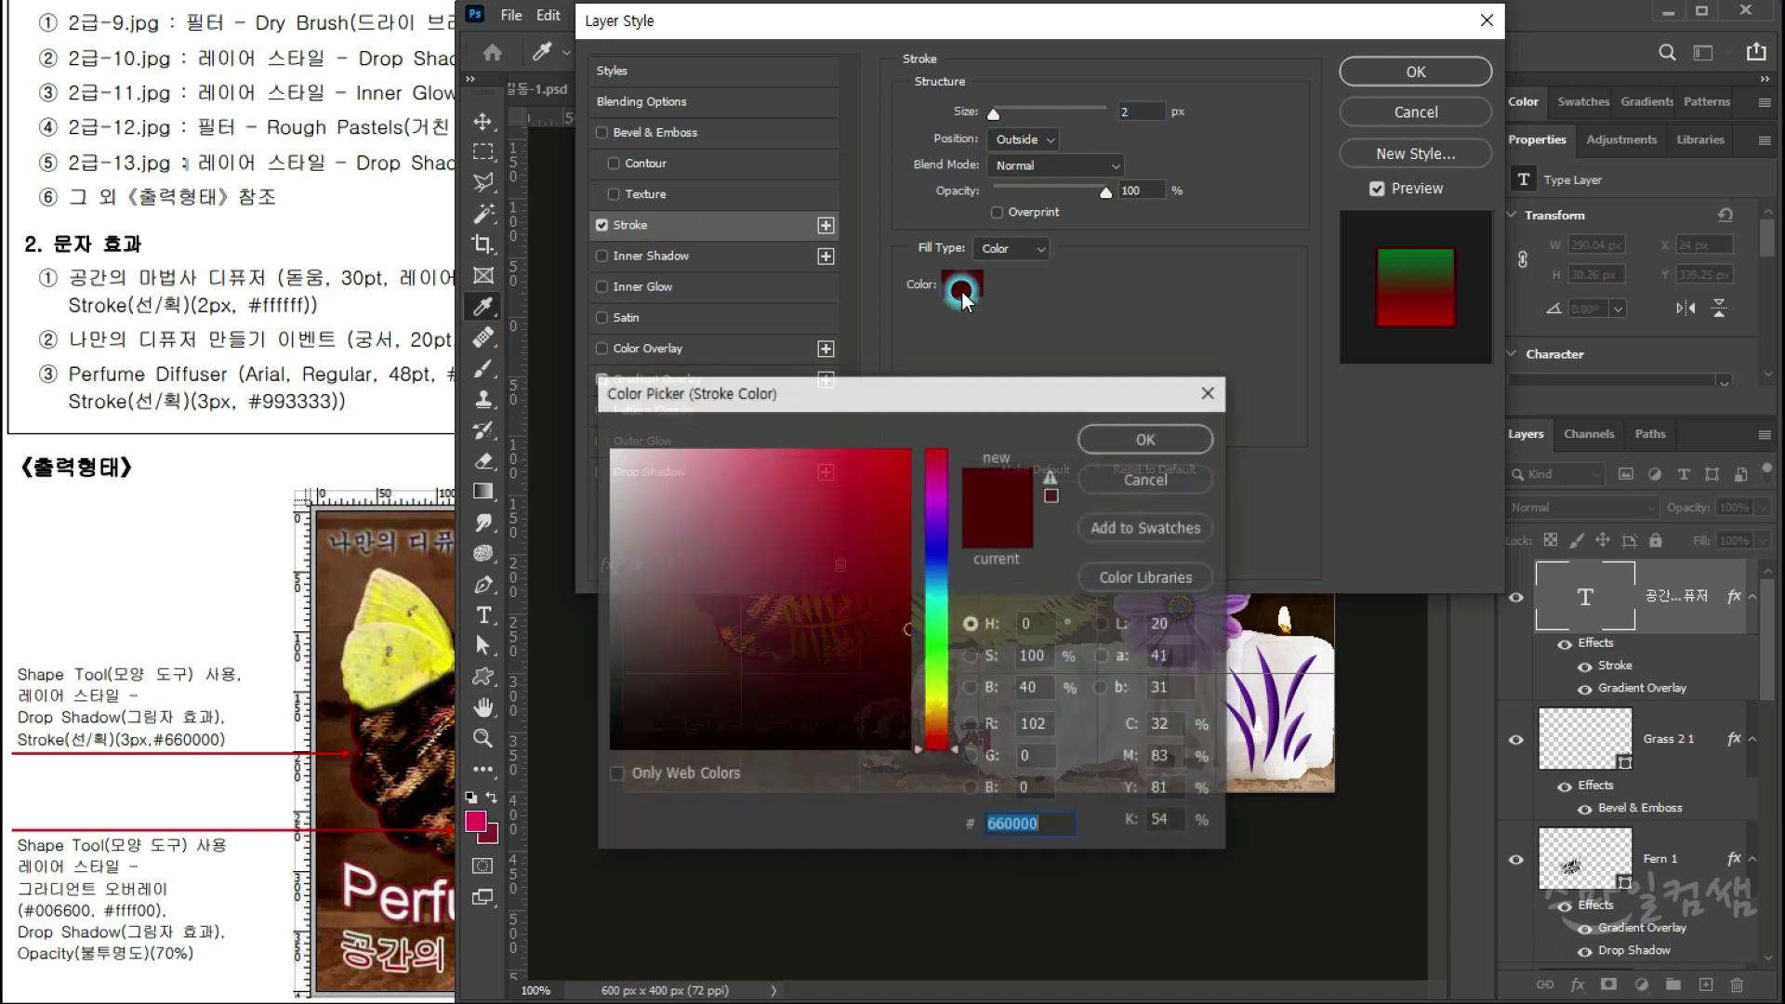
left_click_drag(715, 494, 606, 443)
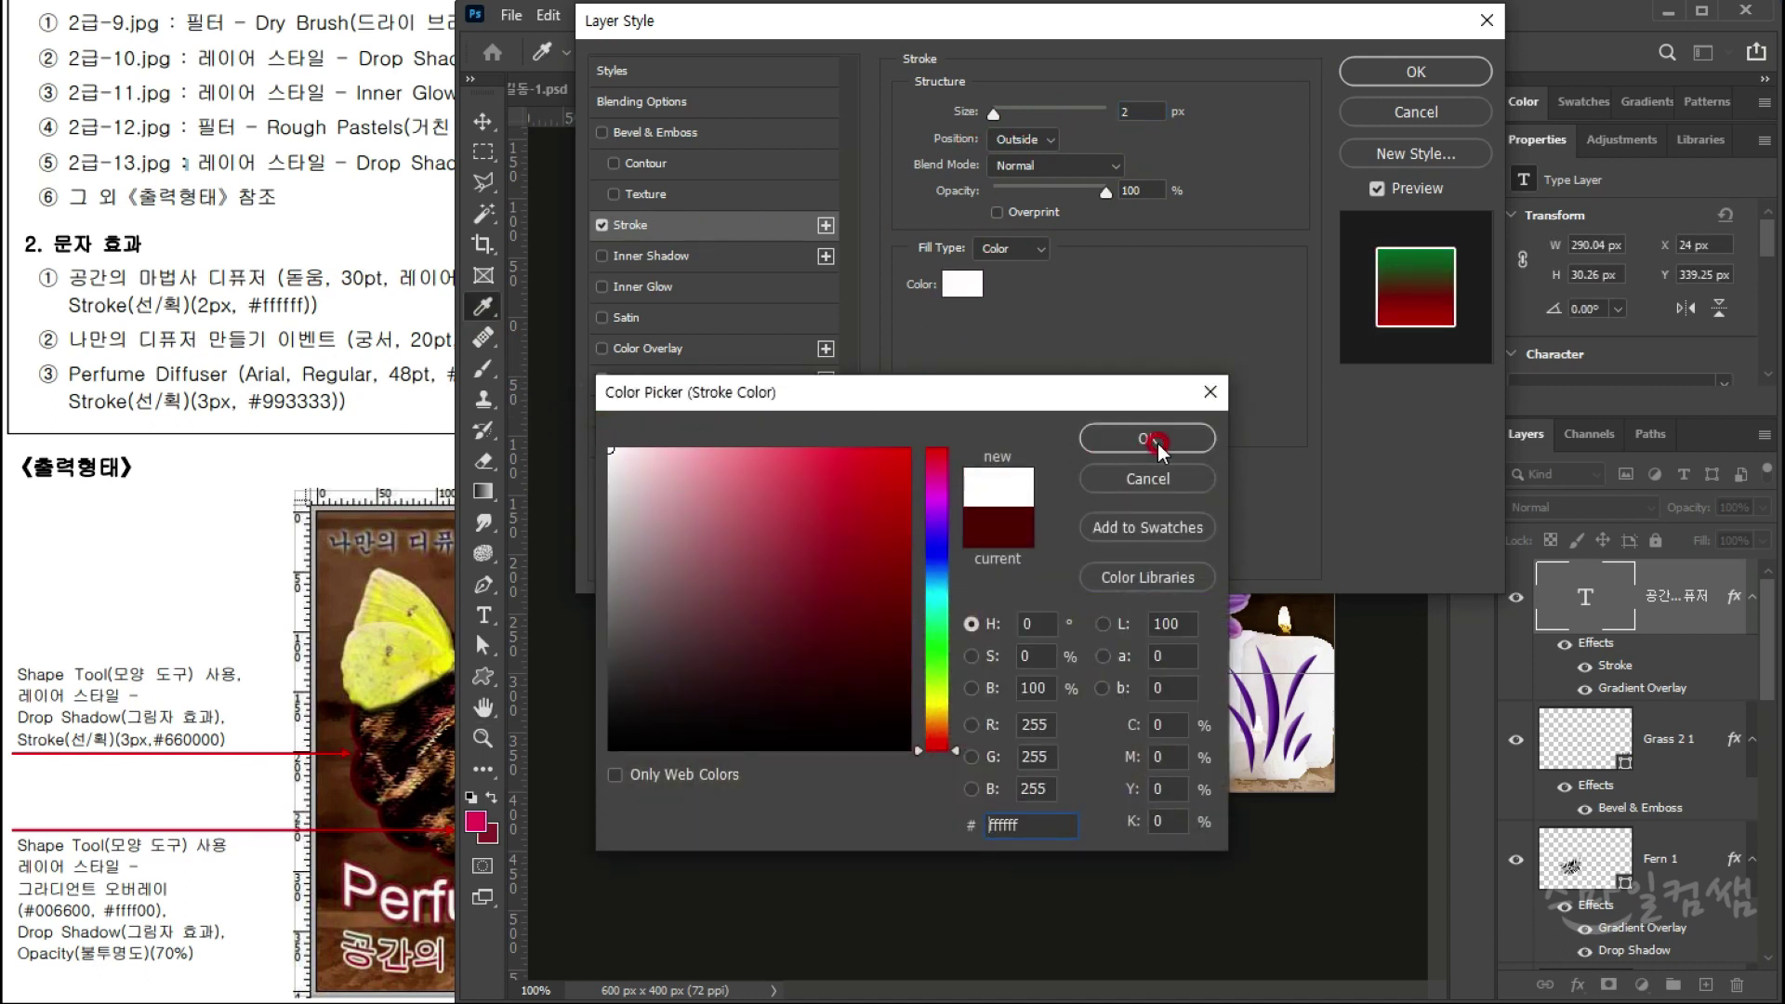
left_click(1147, 438)
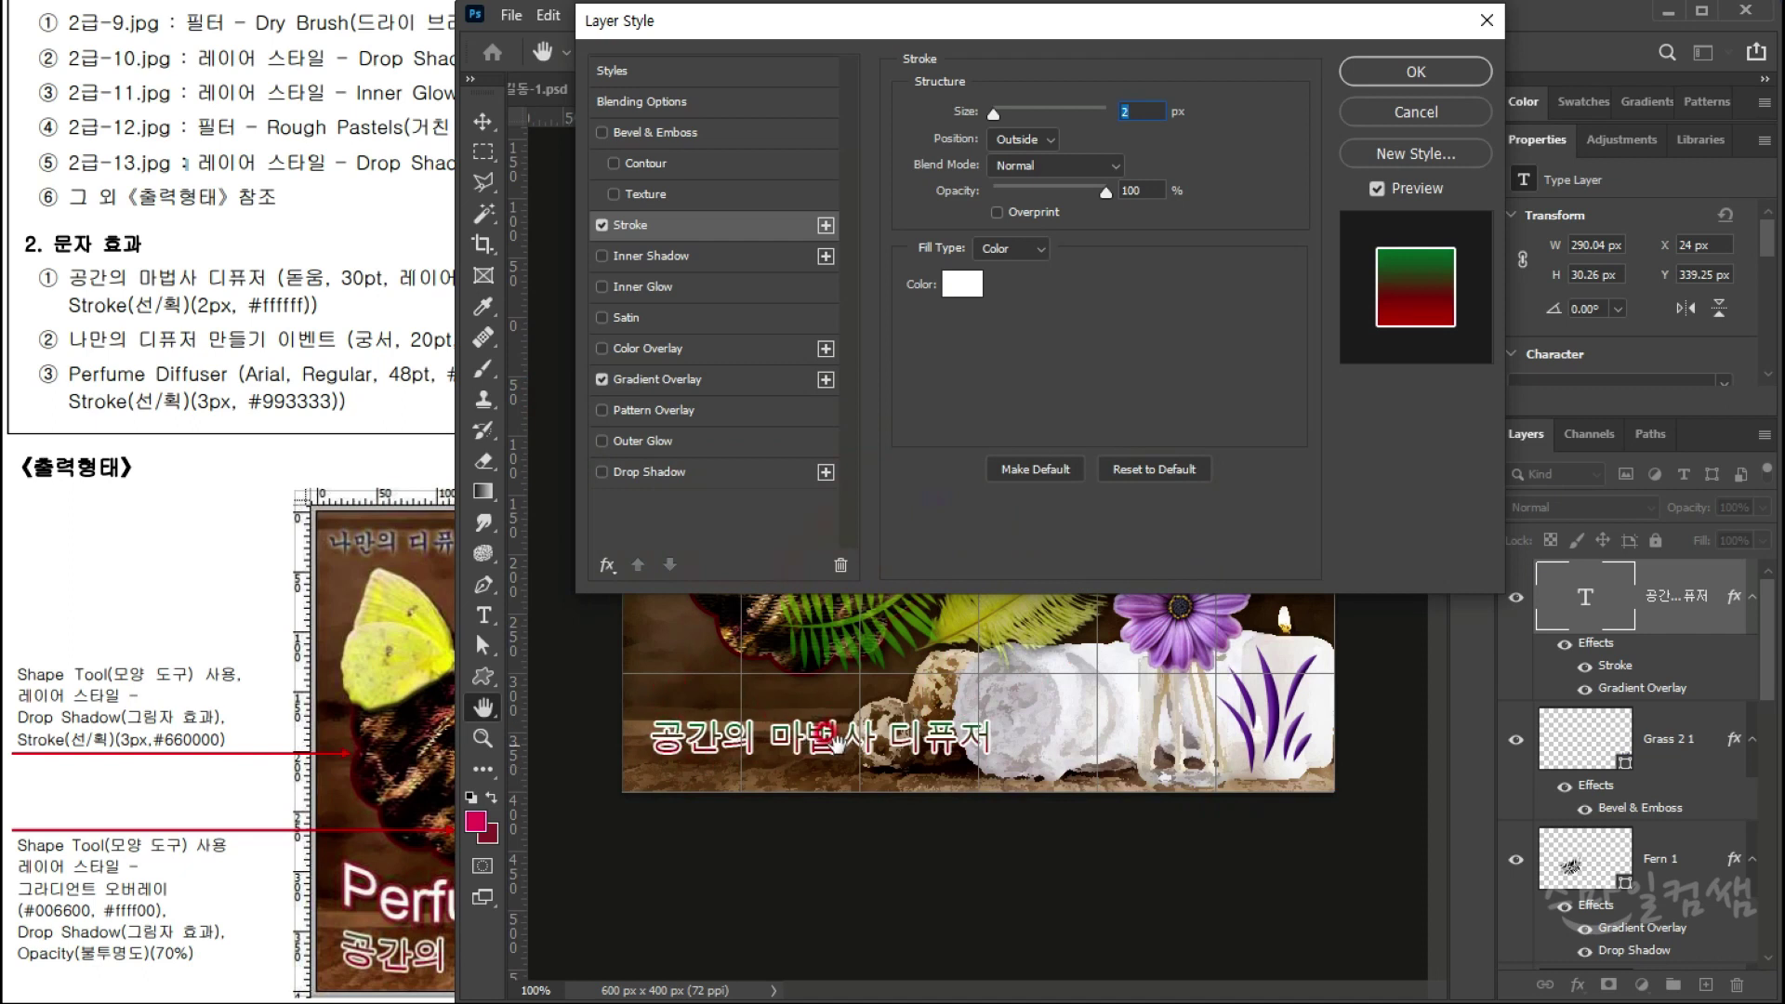
left_click(1391, 71)
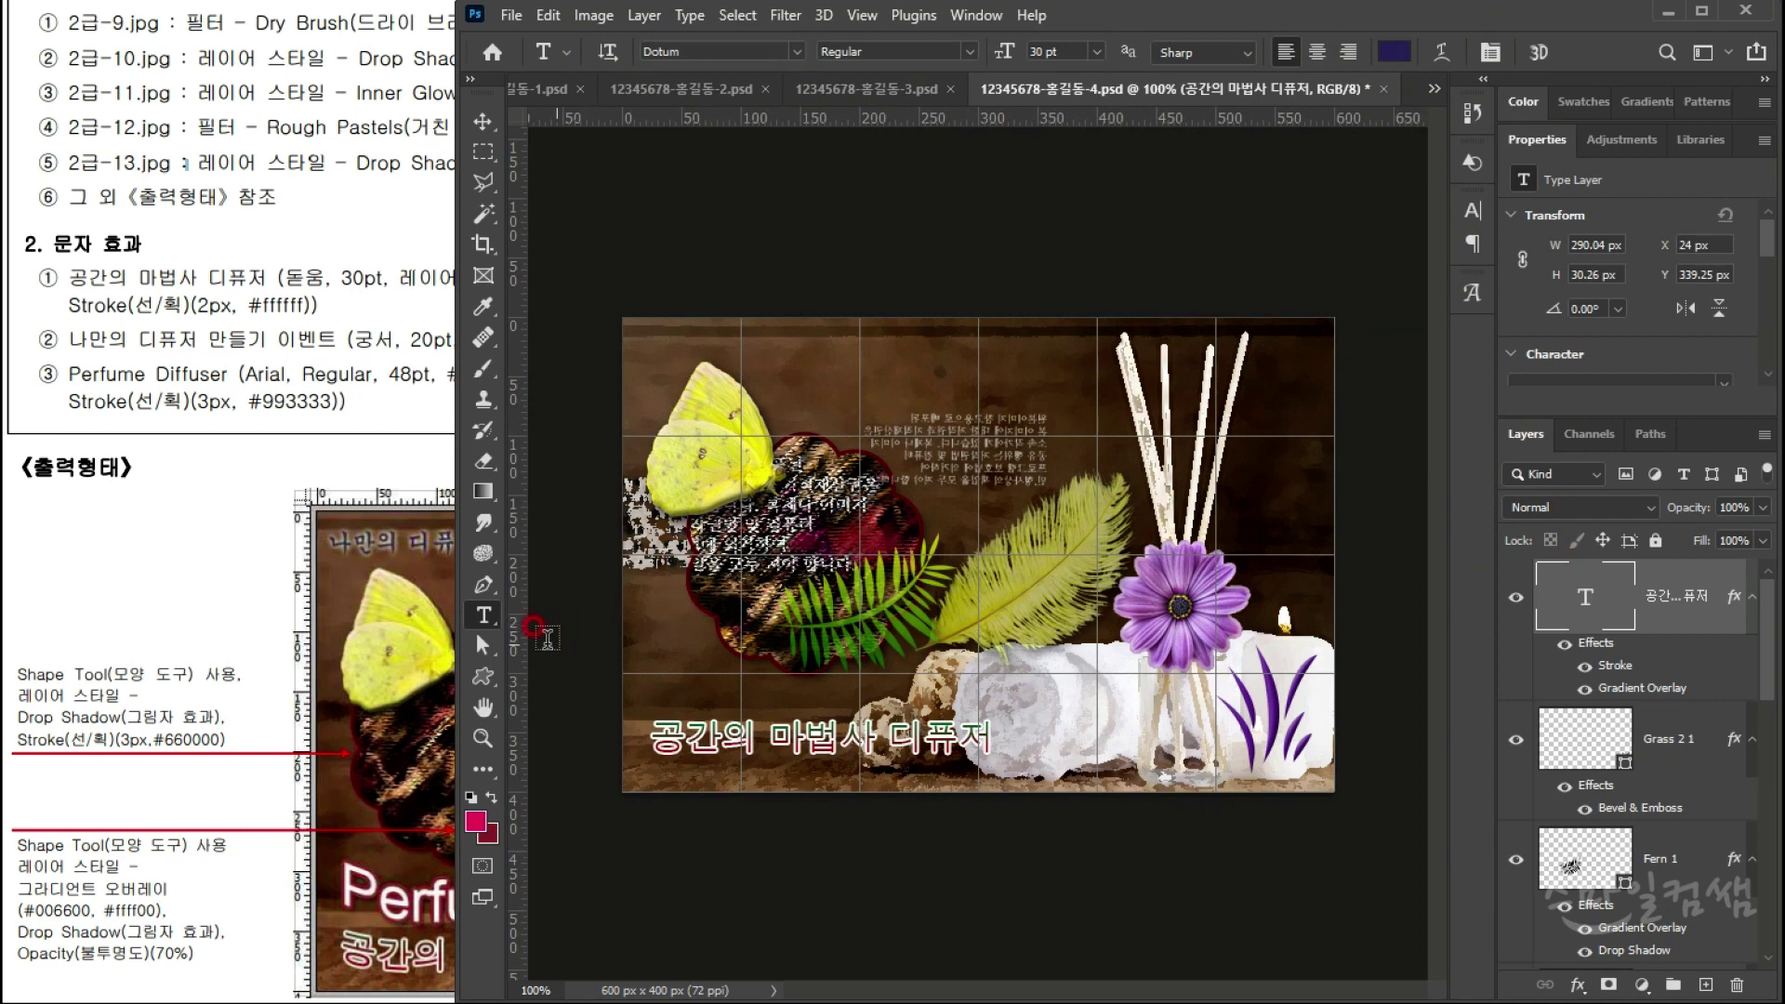
Step: Warp the "공간의 마법사 디퓨저" text with the horizontal Flag style
left_click(1443, 58)
left_click_drag(1292, 193, 1225, 277)
left_click(1211, 322)
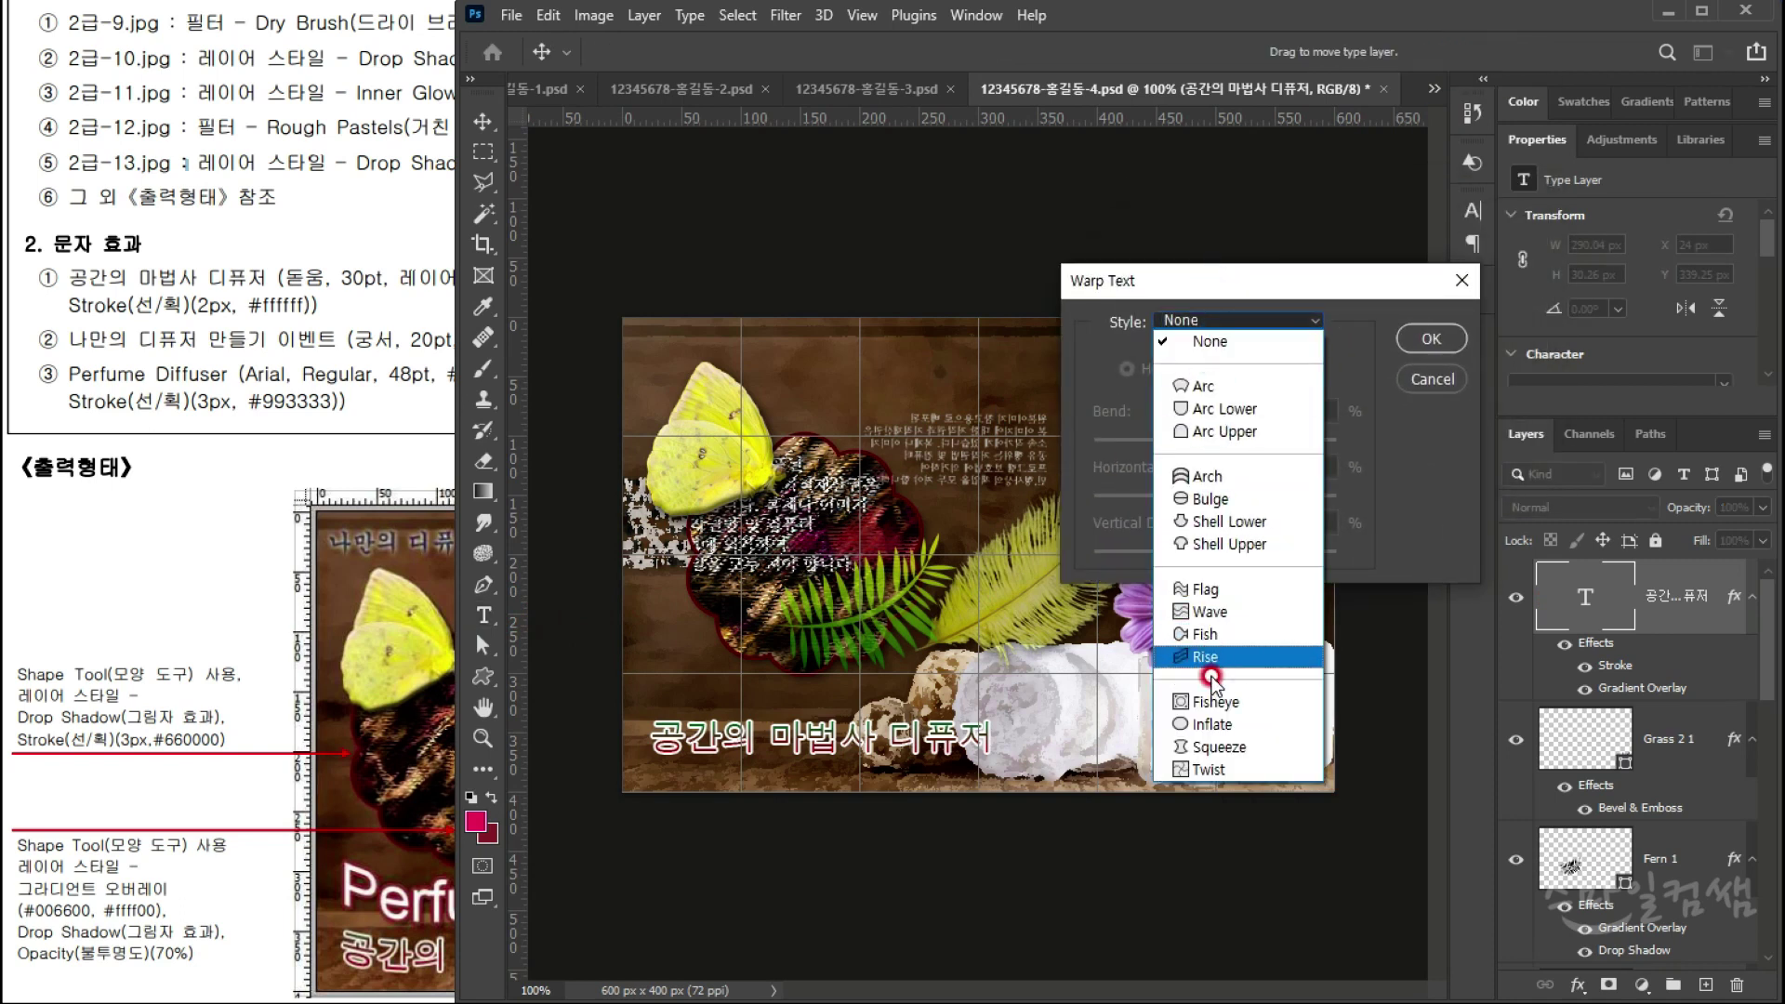
left_click(1202, 589)
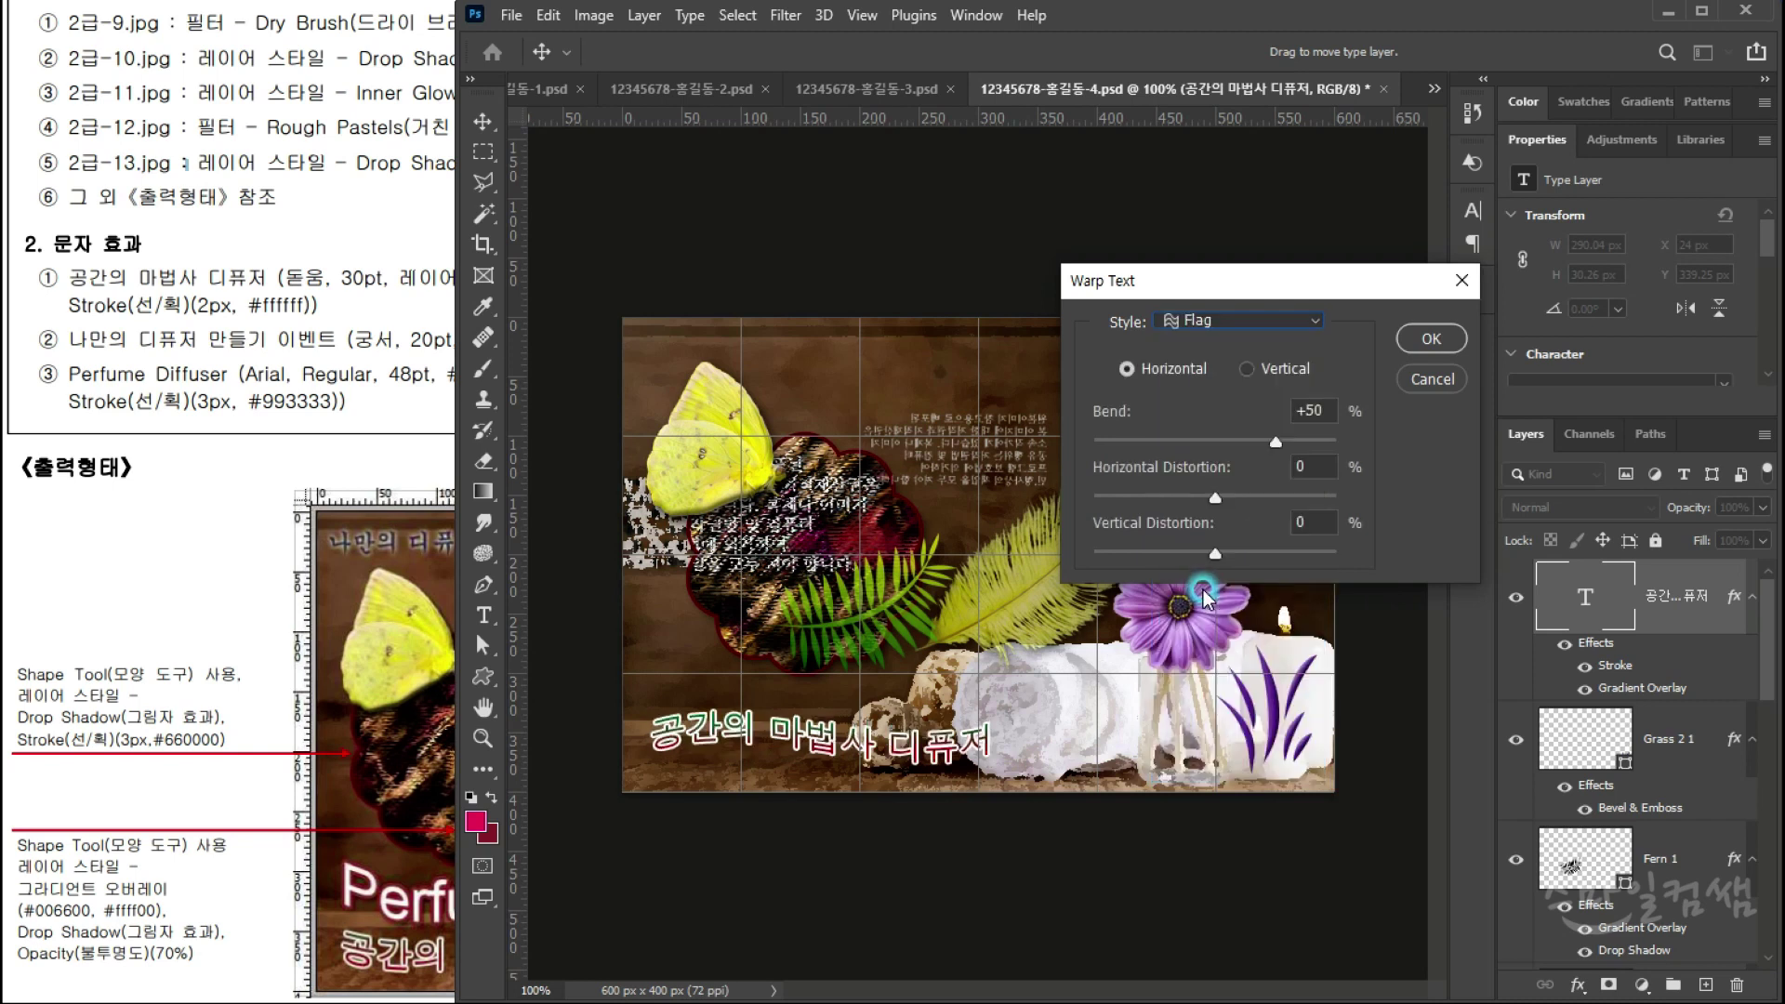
Step: Try the Rise warp style on the text and return to Flag
left_click(1239, 312)
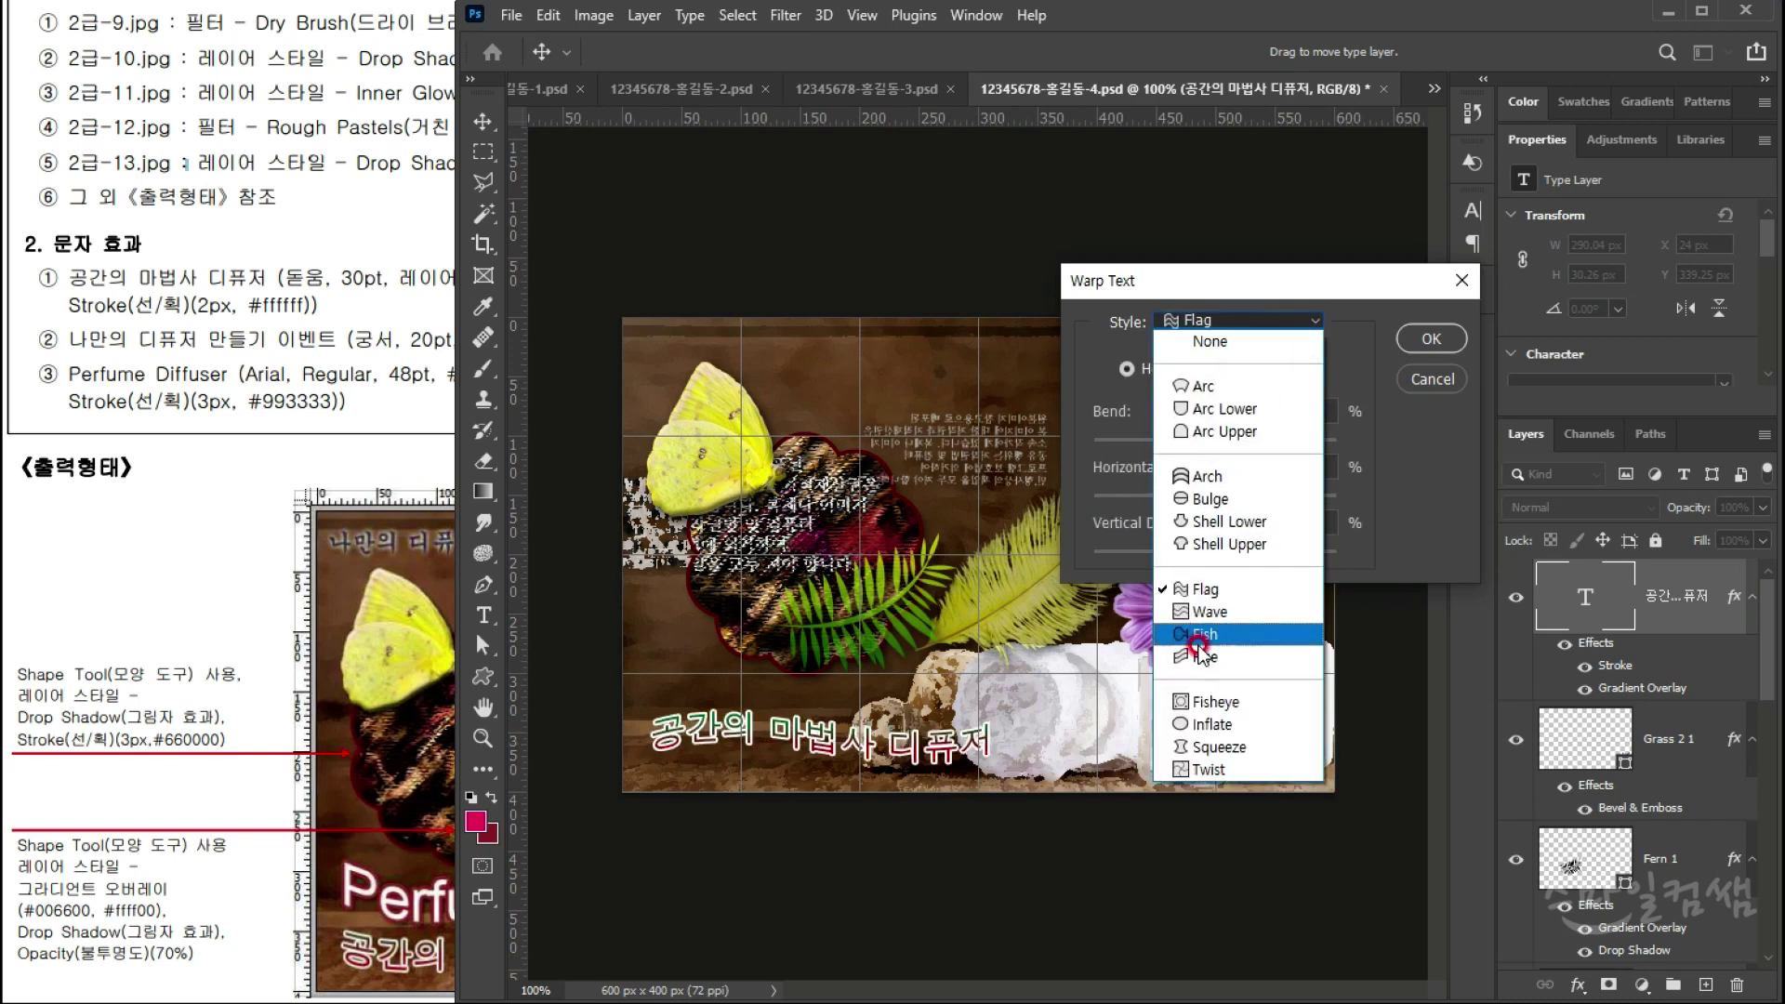
left_click(1209, 632)
left_click(1185, 320)
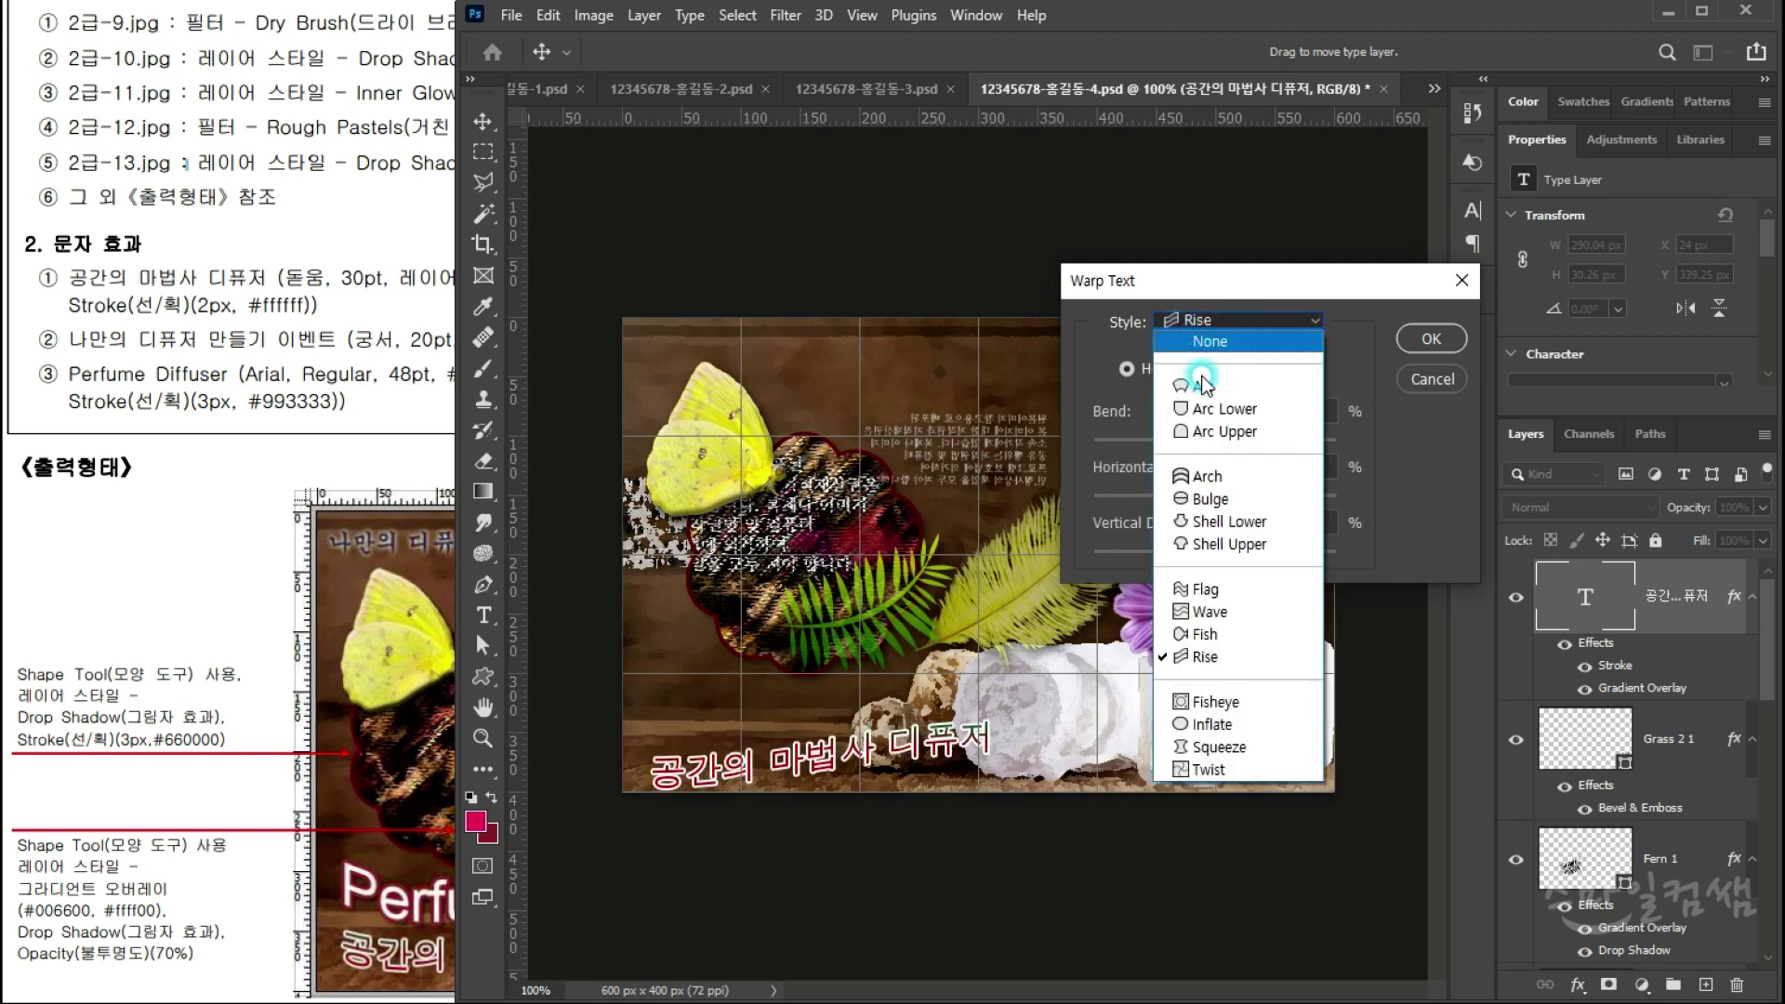
left_click(1199, 583)
Step: Set the Flag warp's bend to -52% and apply the warp to the text
left_click(704, 779)
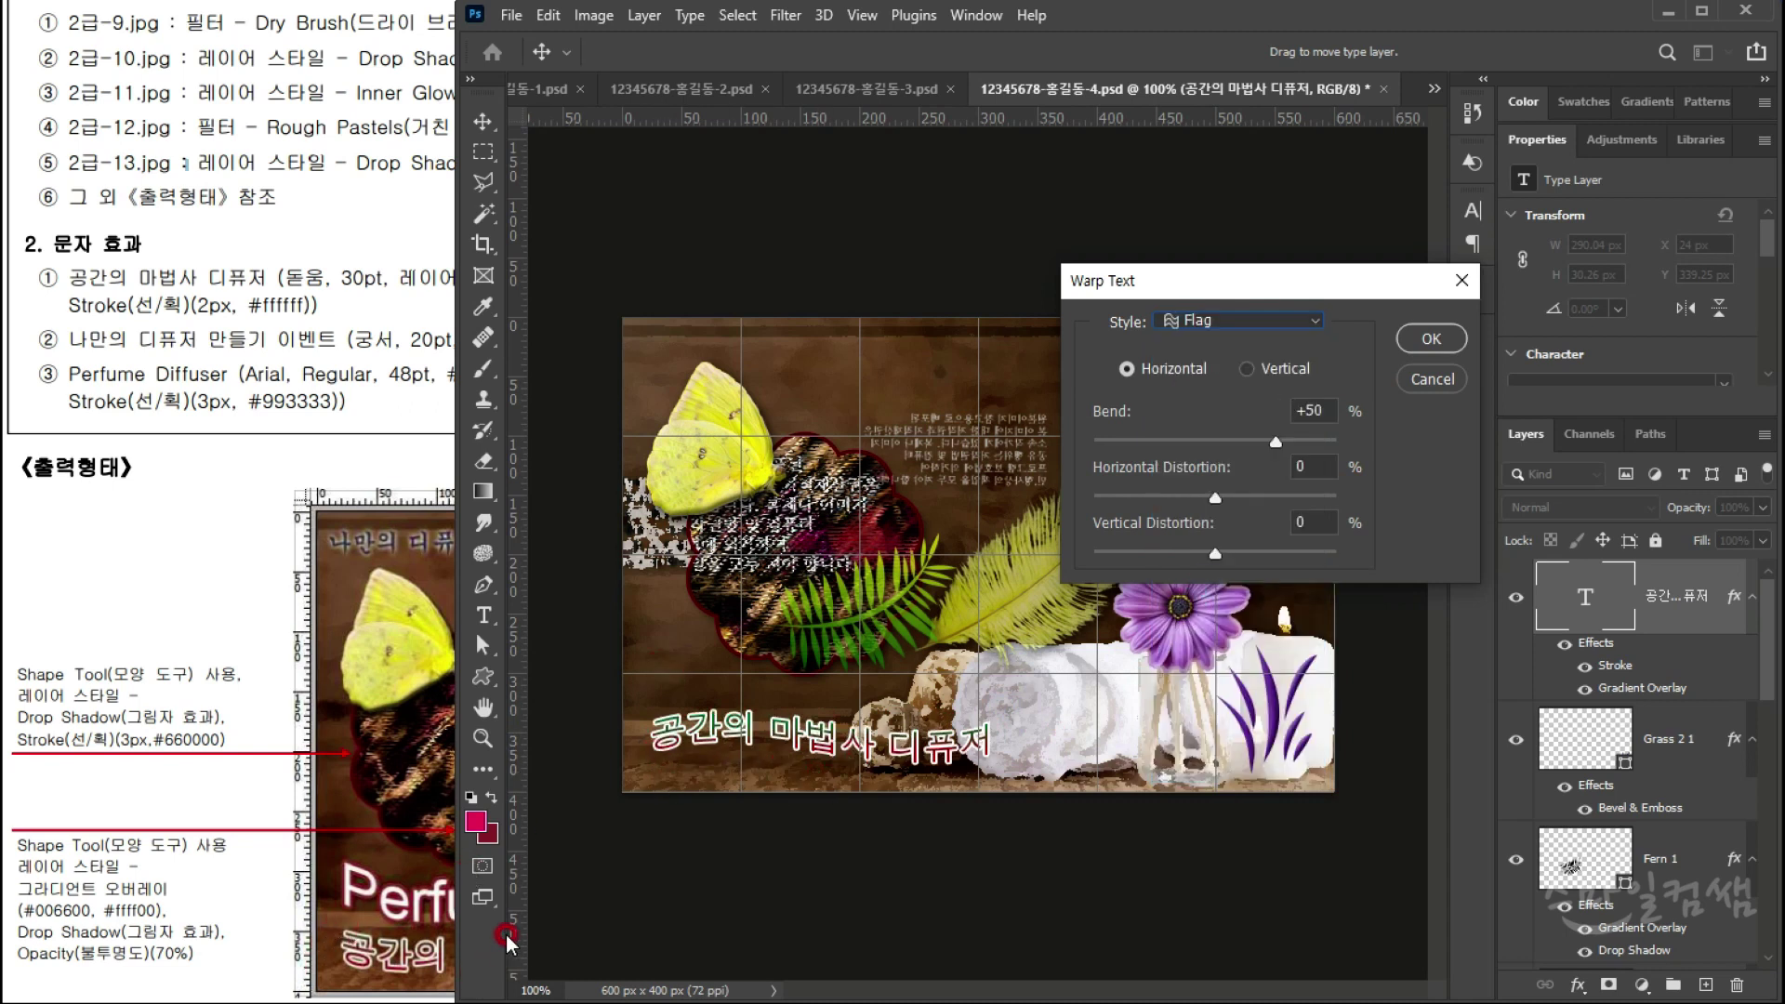
left_click_drag(1273, 443, 1152, 439)
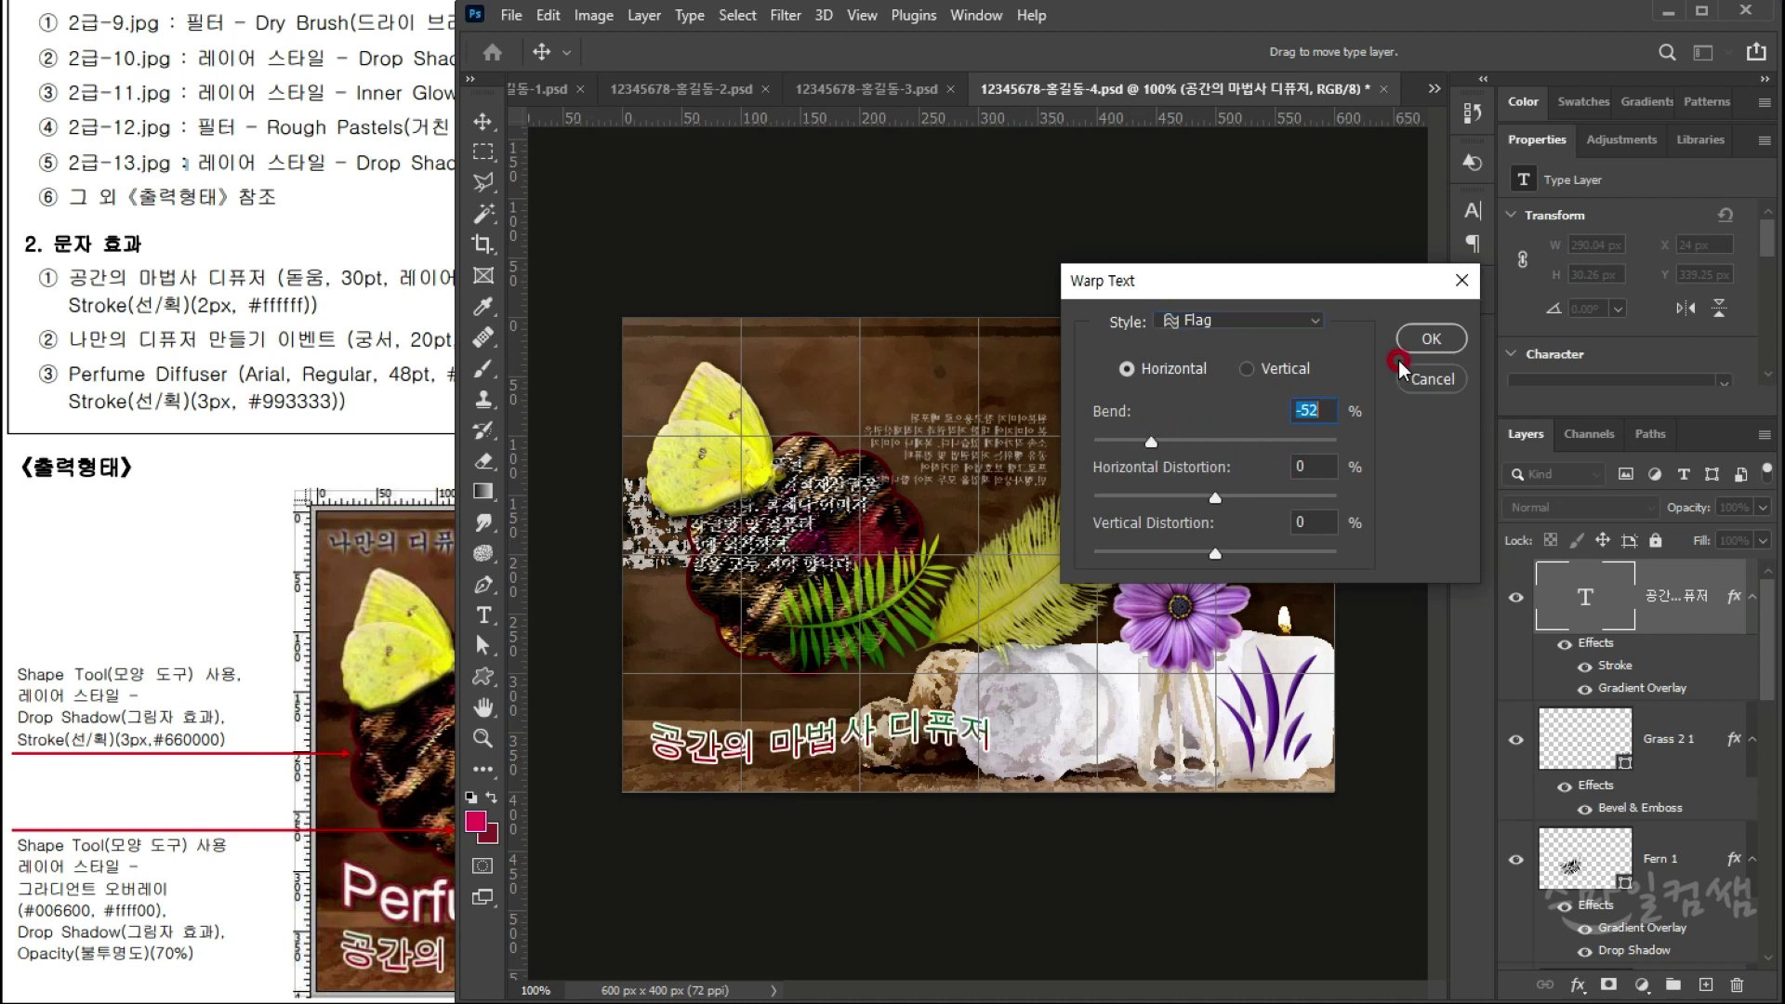
left_click(1430, 339)
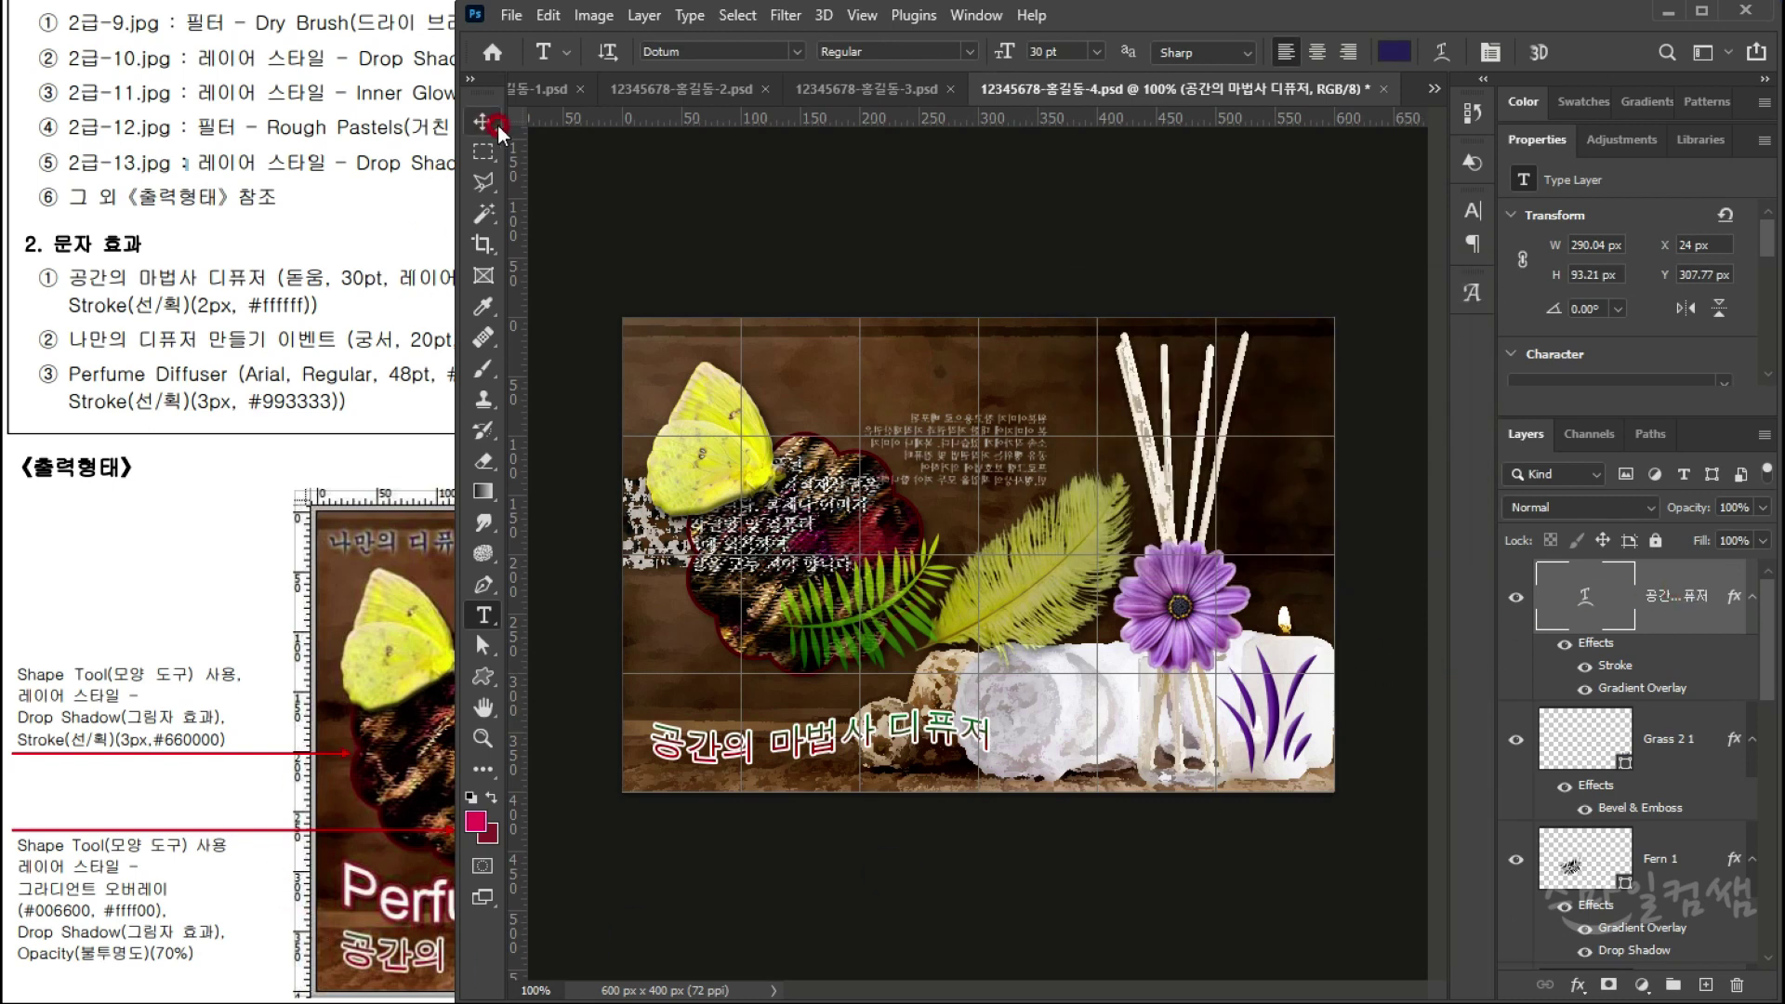
Step: Add the text "Perfume Diffuser" above the warped "공간의 마법사 디퓨저" line
left_click(485, 615)
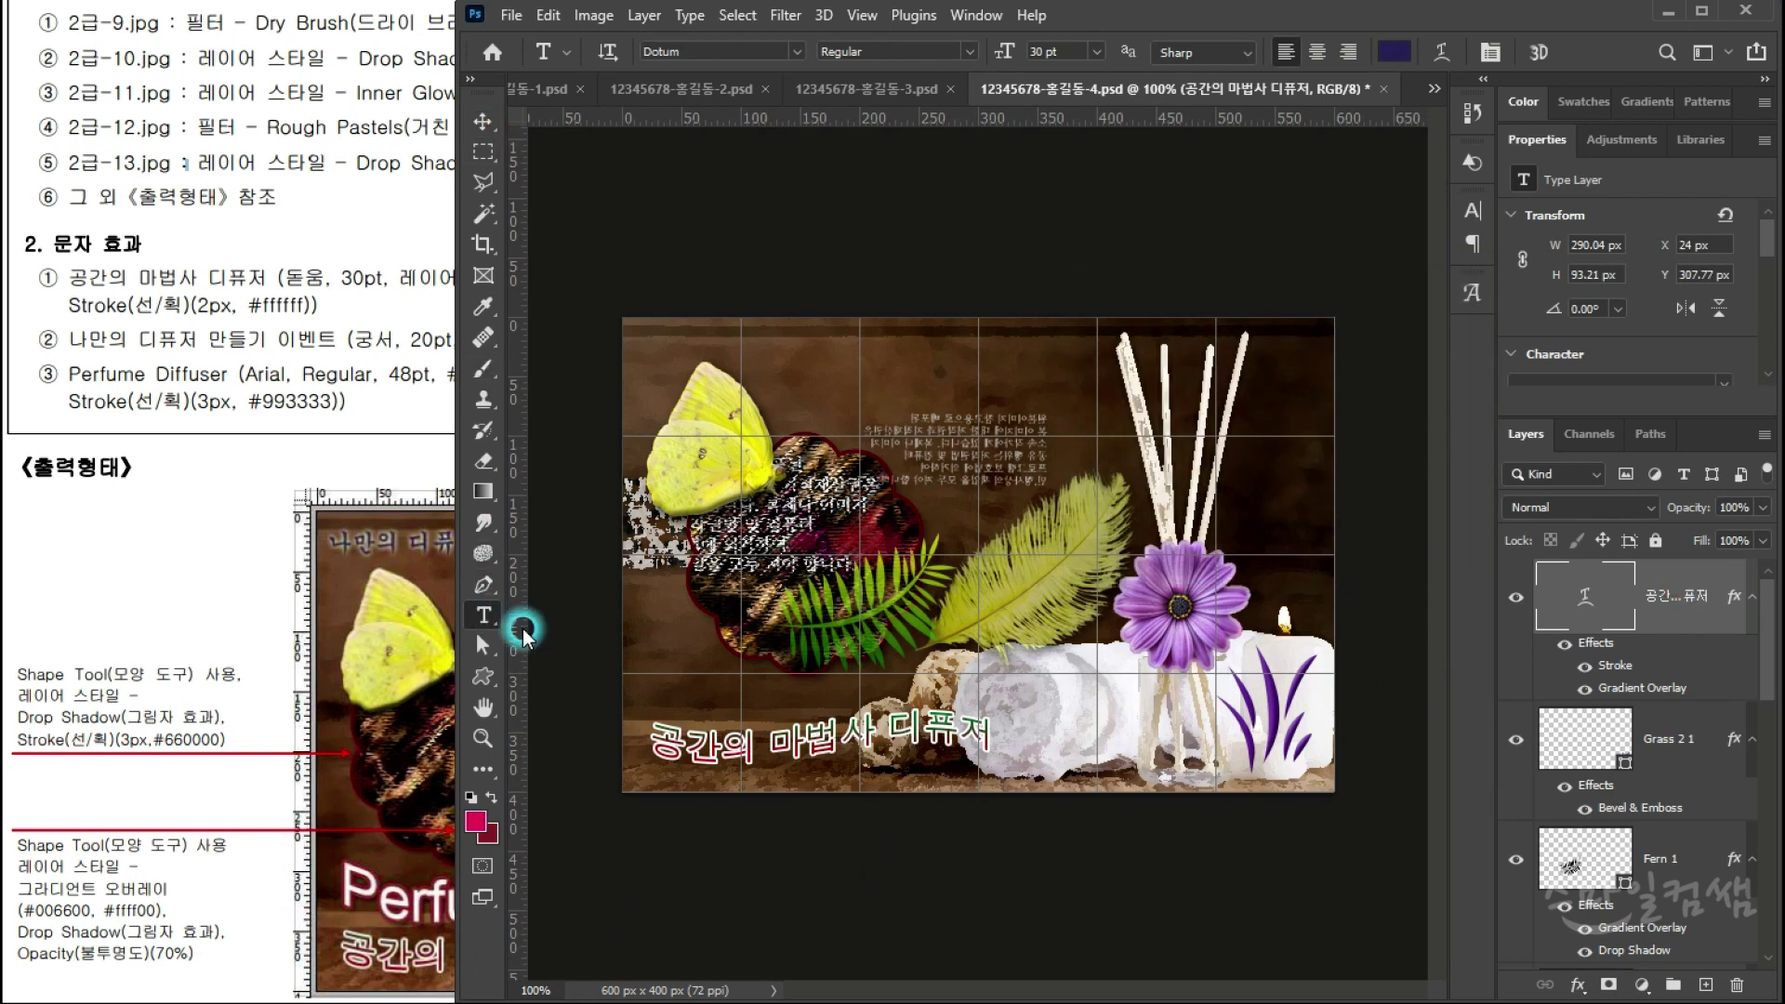
left_click(670, 650)
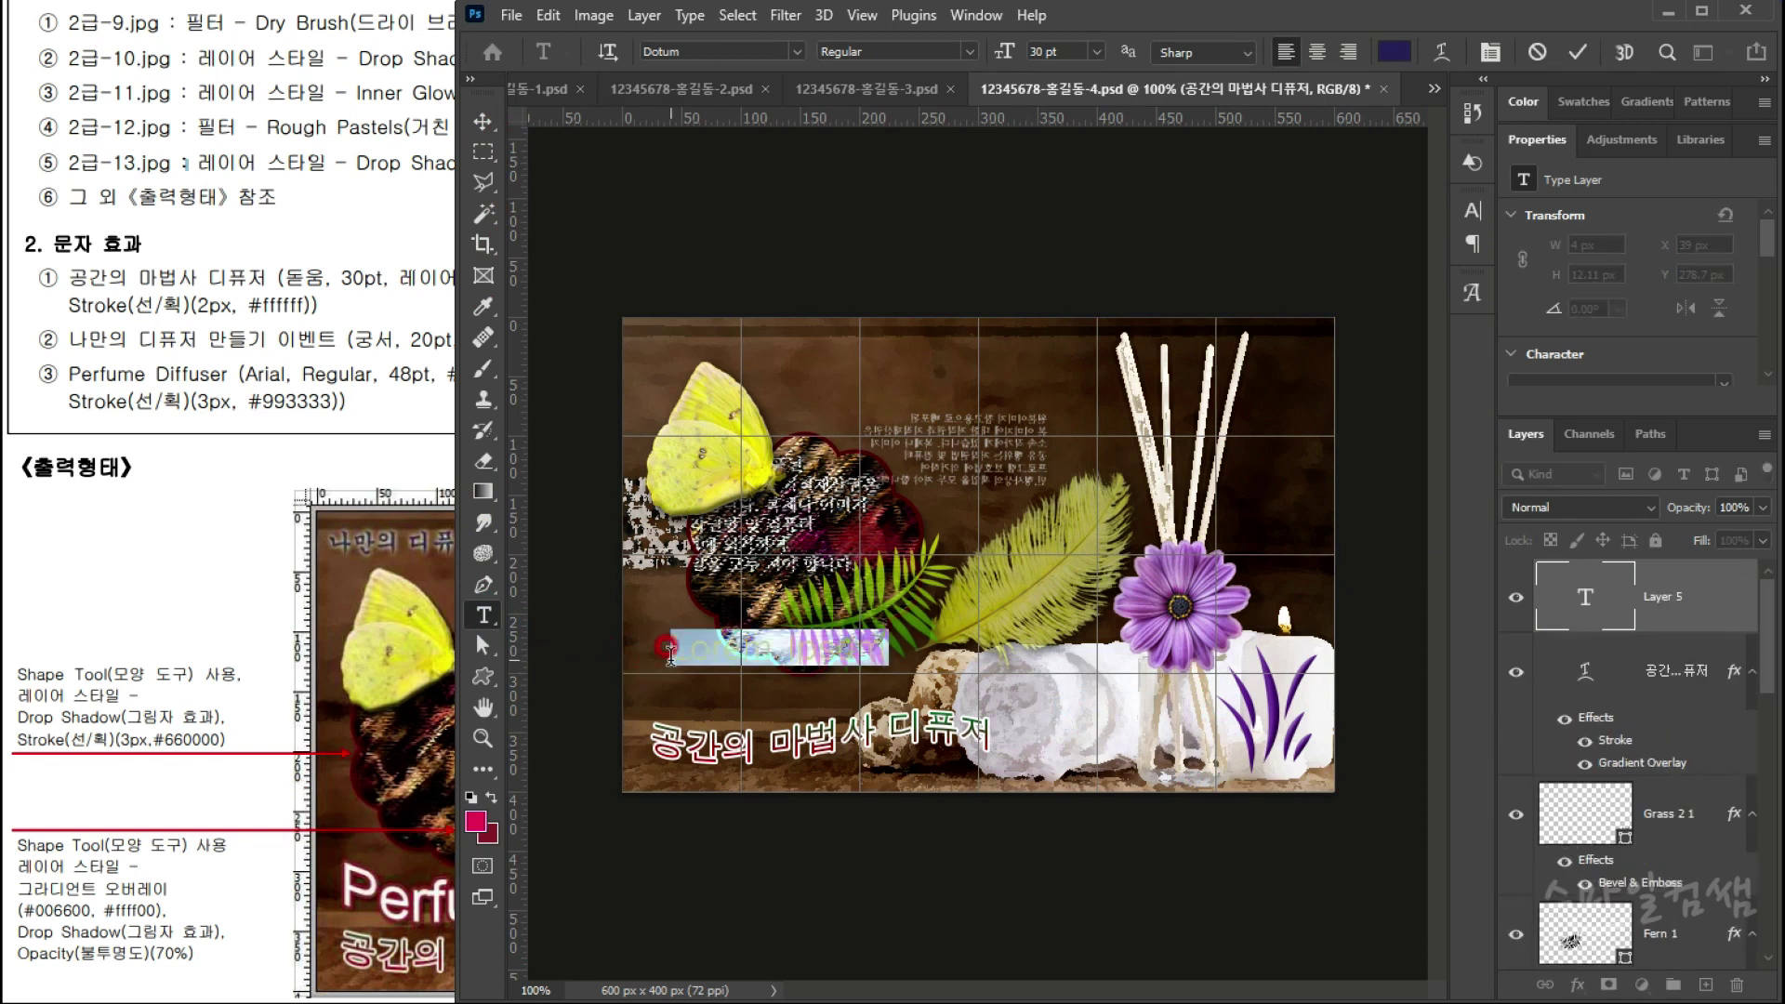
type("Perfume Diffuser")
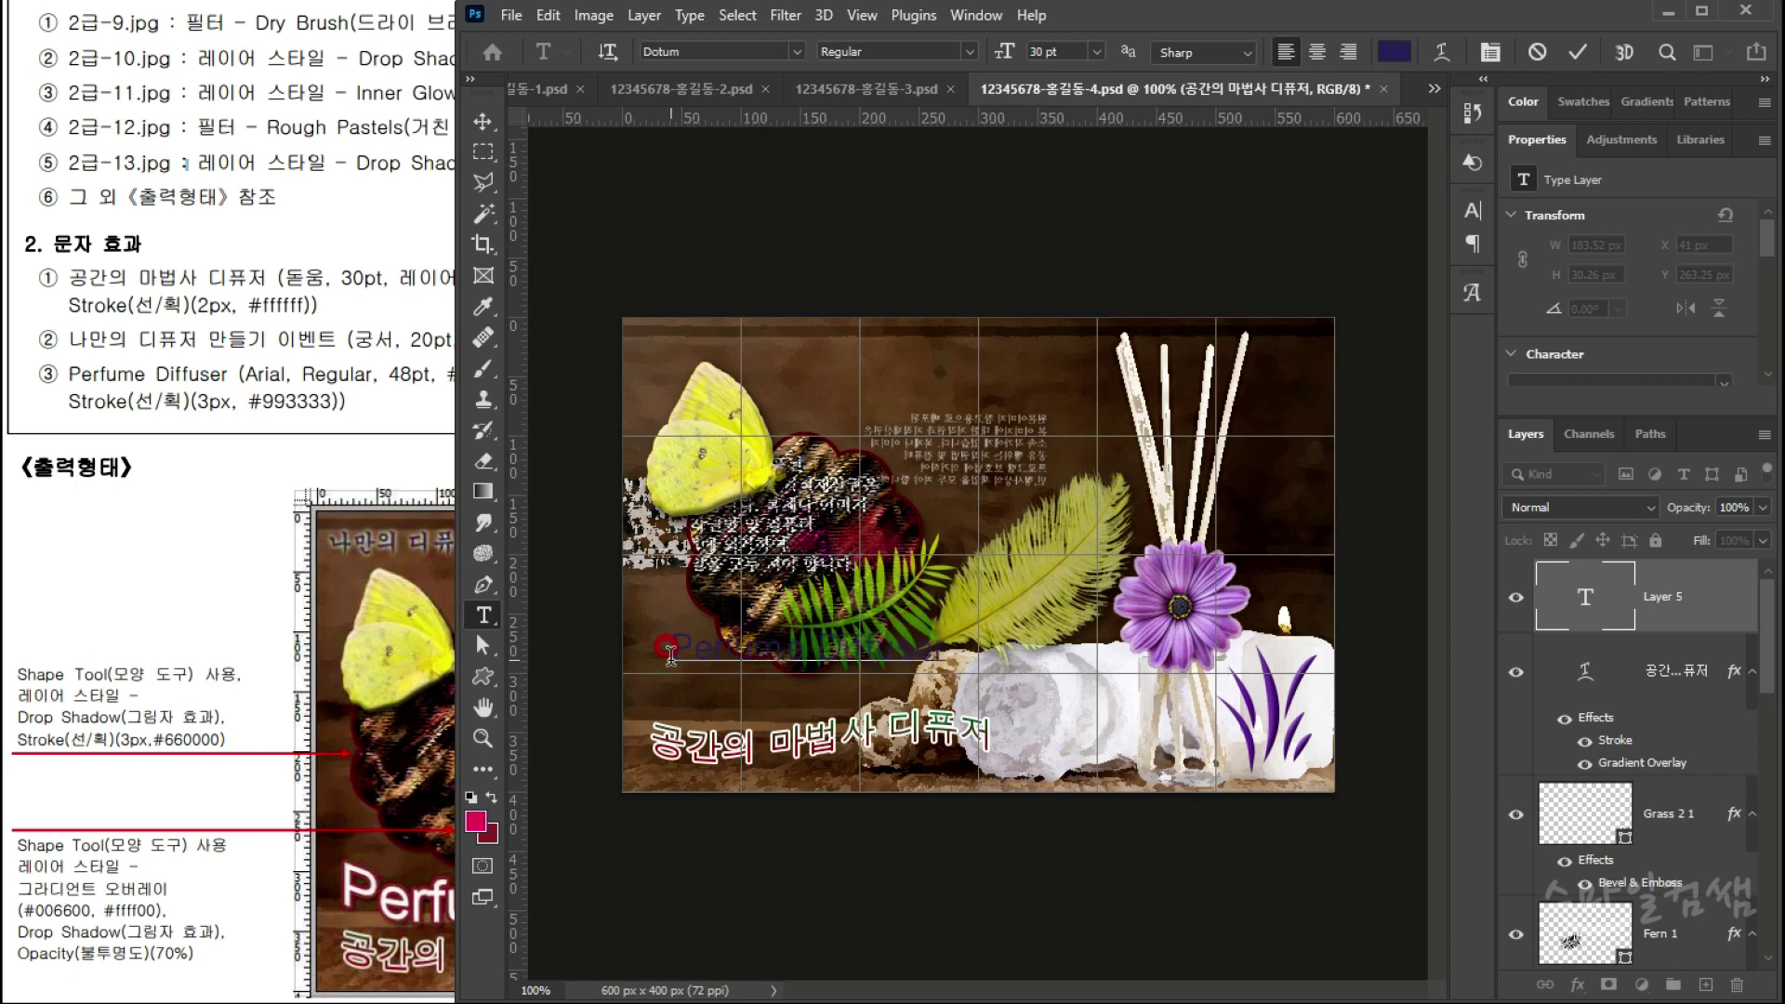
Step: Change the font of the whole "Perfume Diffuser" text to Arial Regular
triple_click(670, 656)
left_click(699, 651)
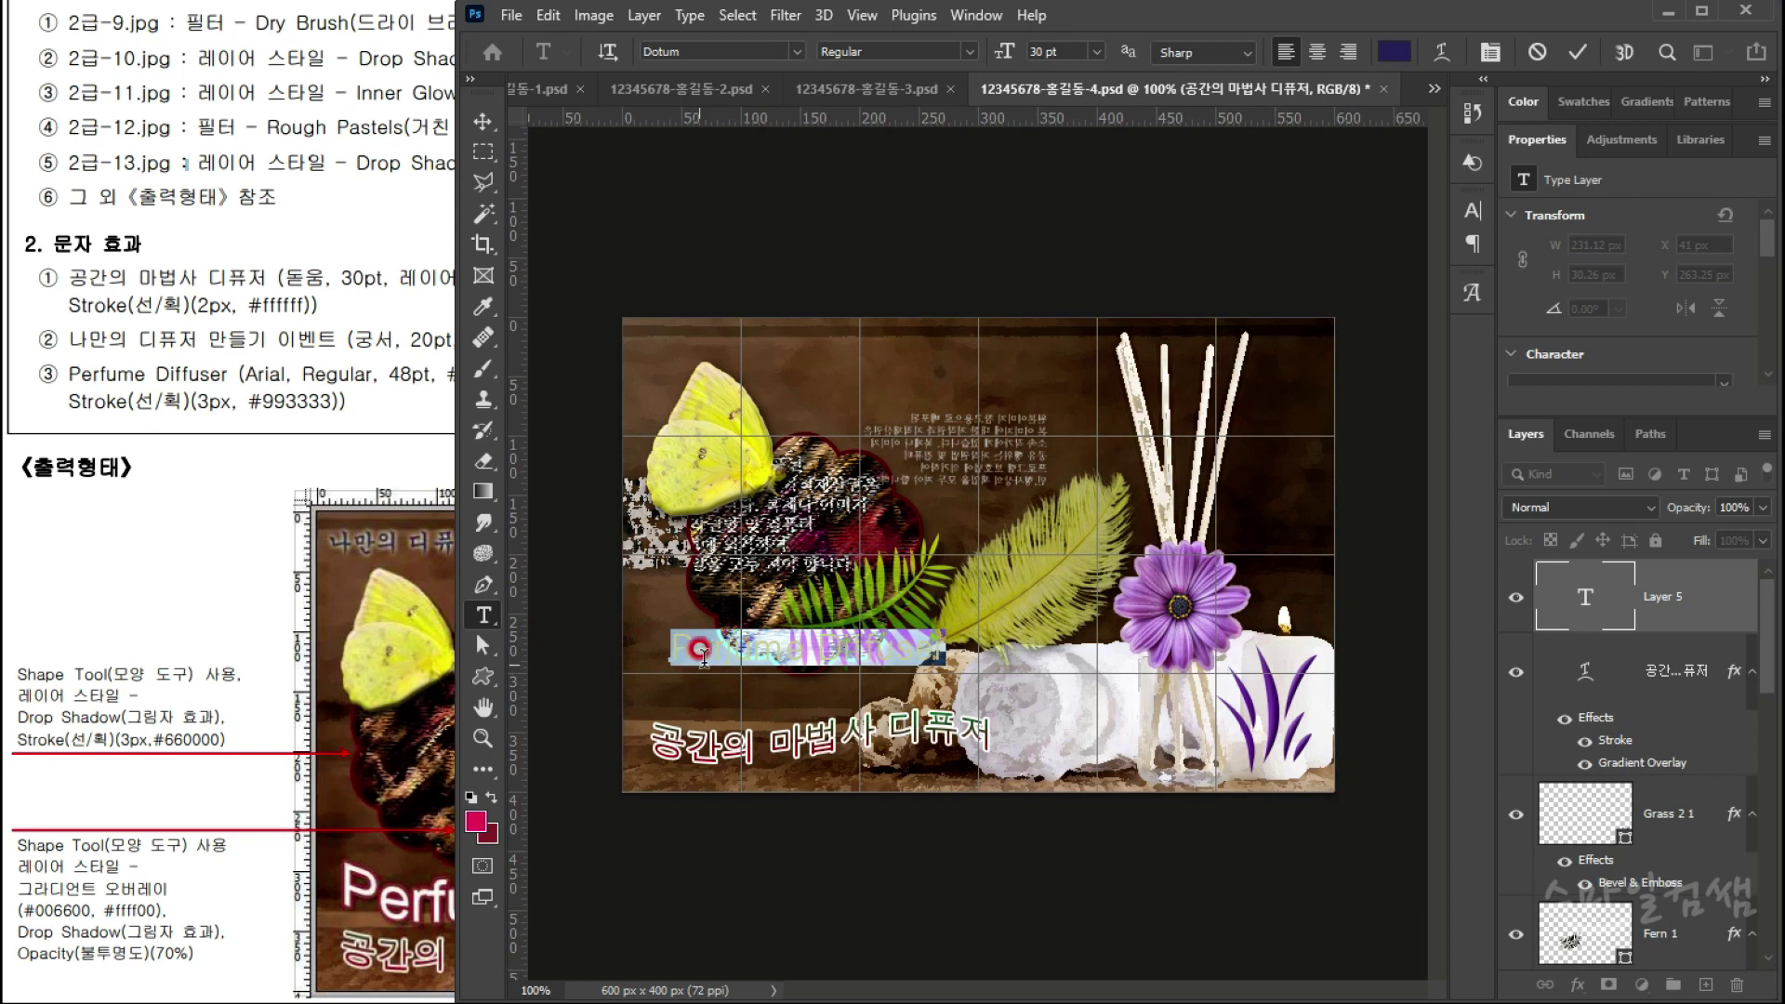
left_click(798, 51)
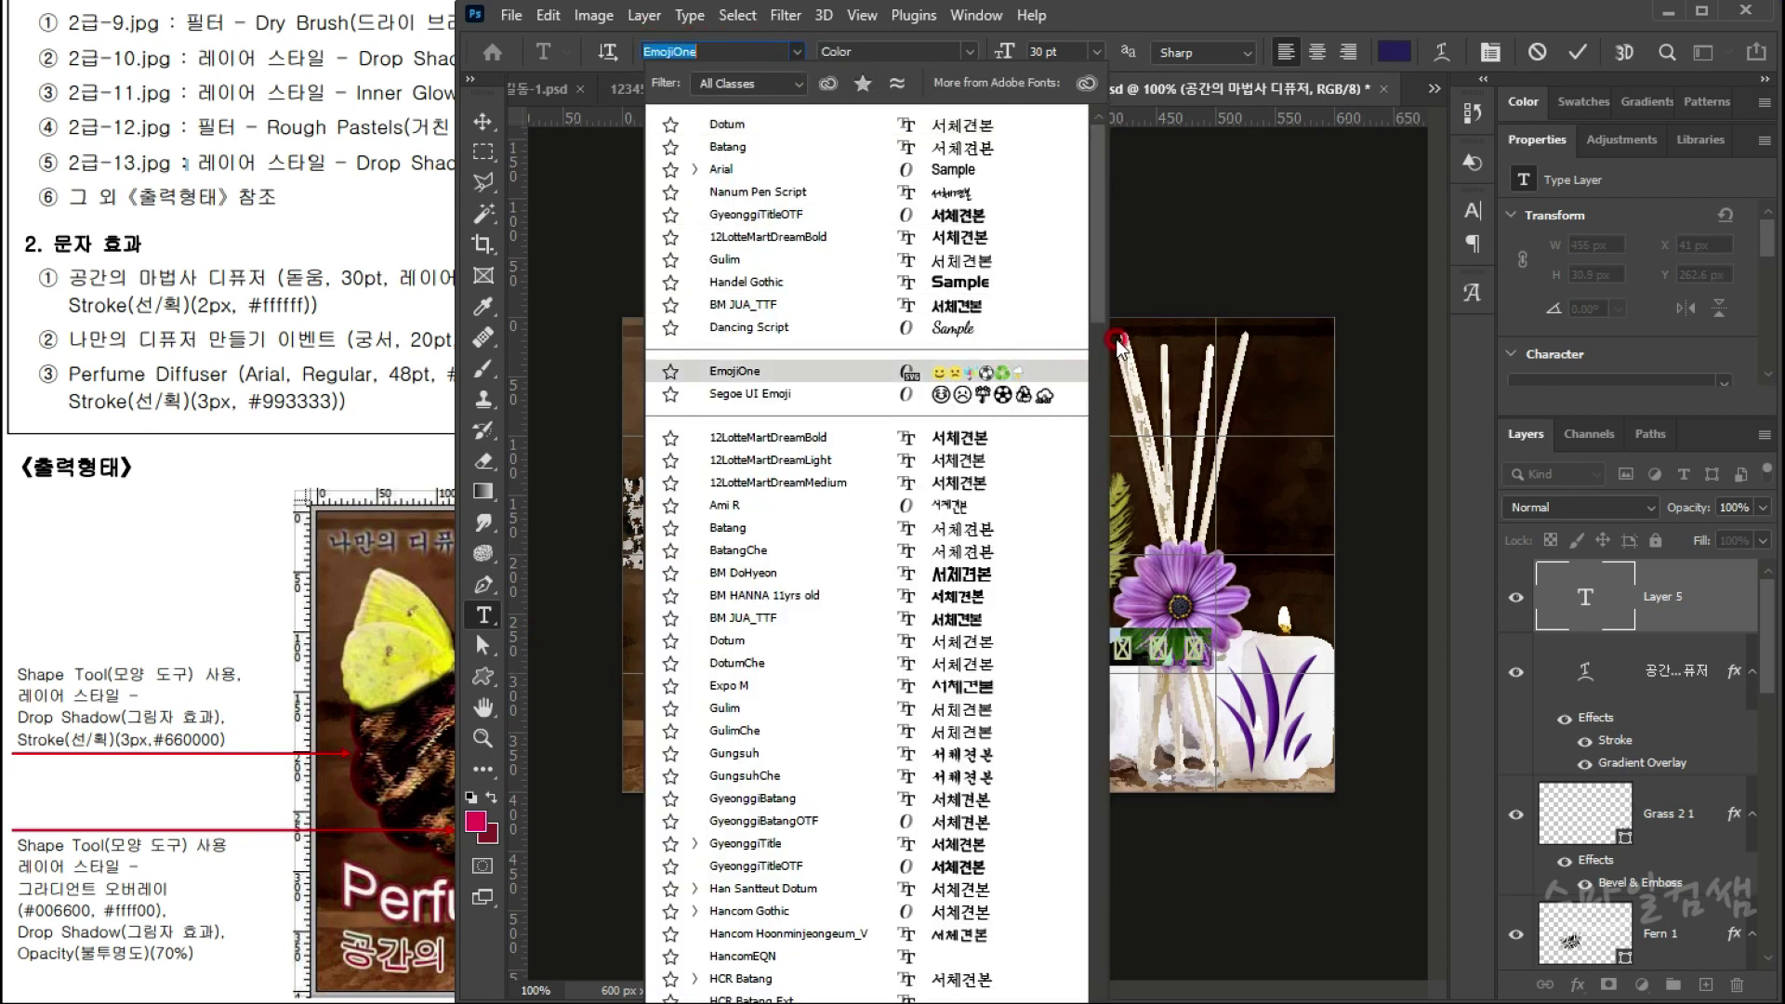
left_click_drag(1098, 283, 1105, 556)
left_click(966, 192)
left_click(710, 328)
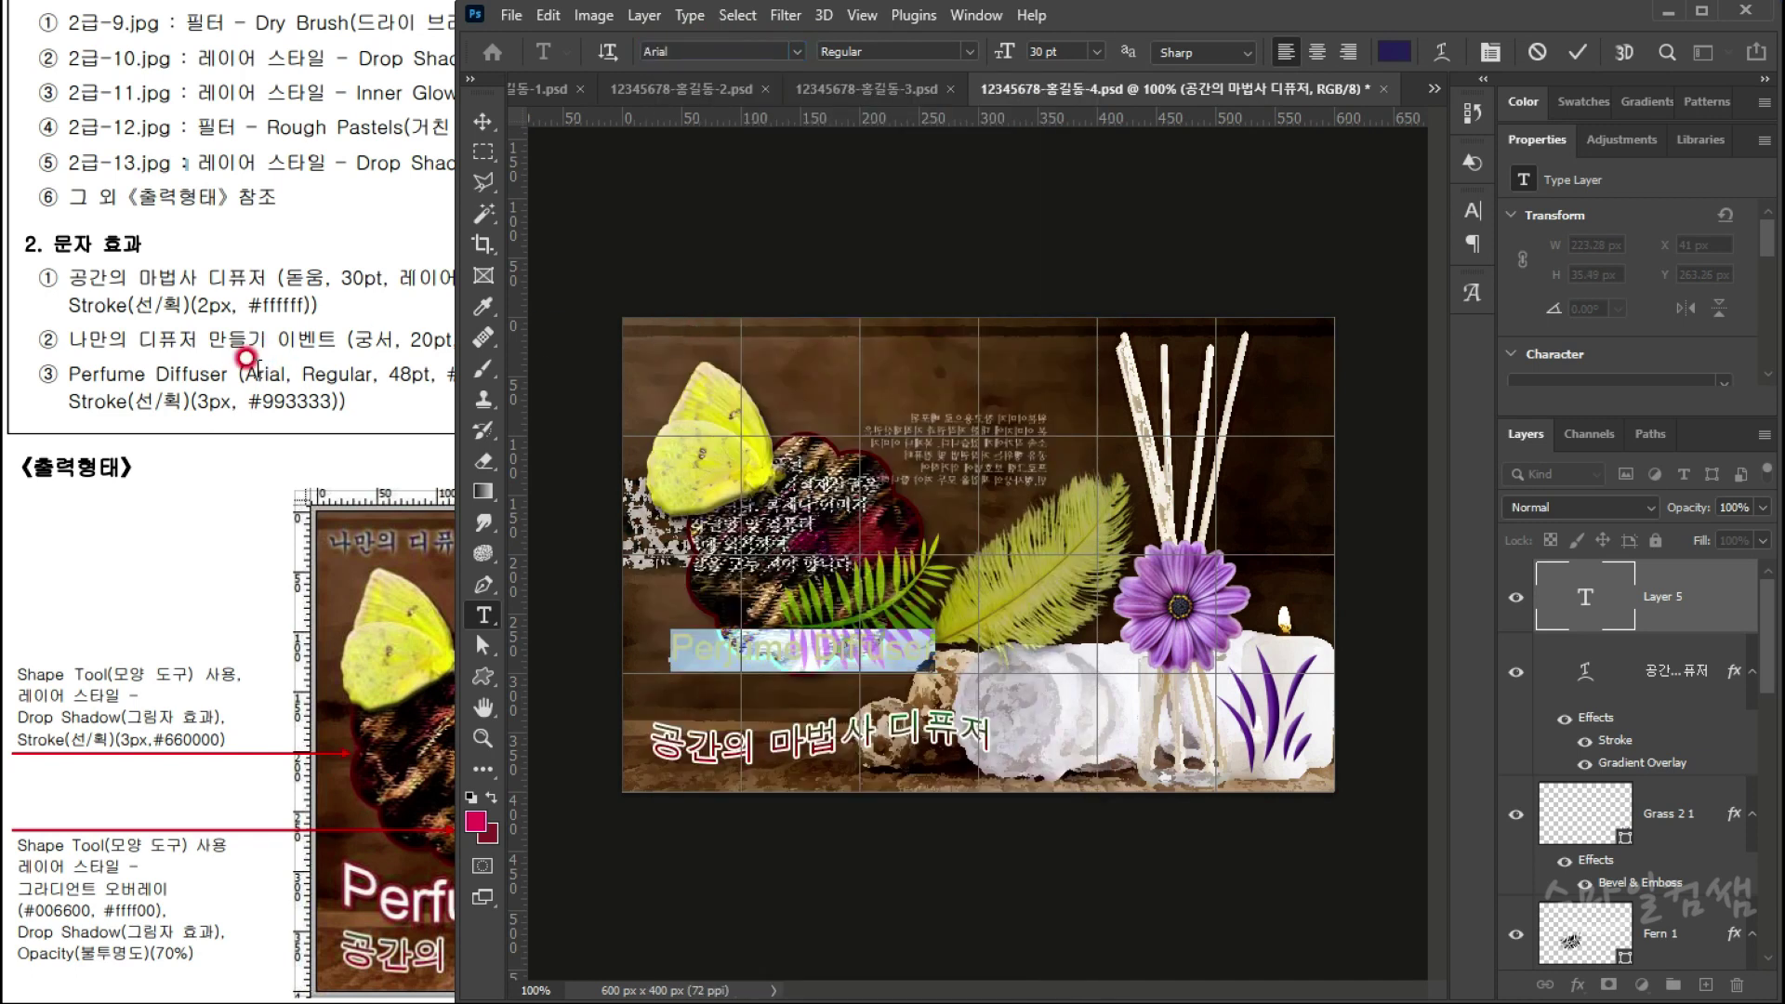
Step: Set the font size of the whole "Perfume Diffuser" text to 48 pt
left_click(821, 39)
left_click(781, 176)
left_click(1077, 51)
type("48")
key("Return")
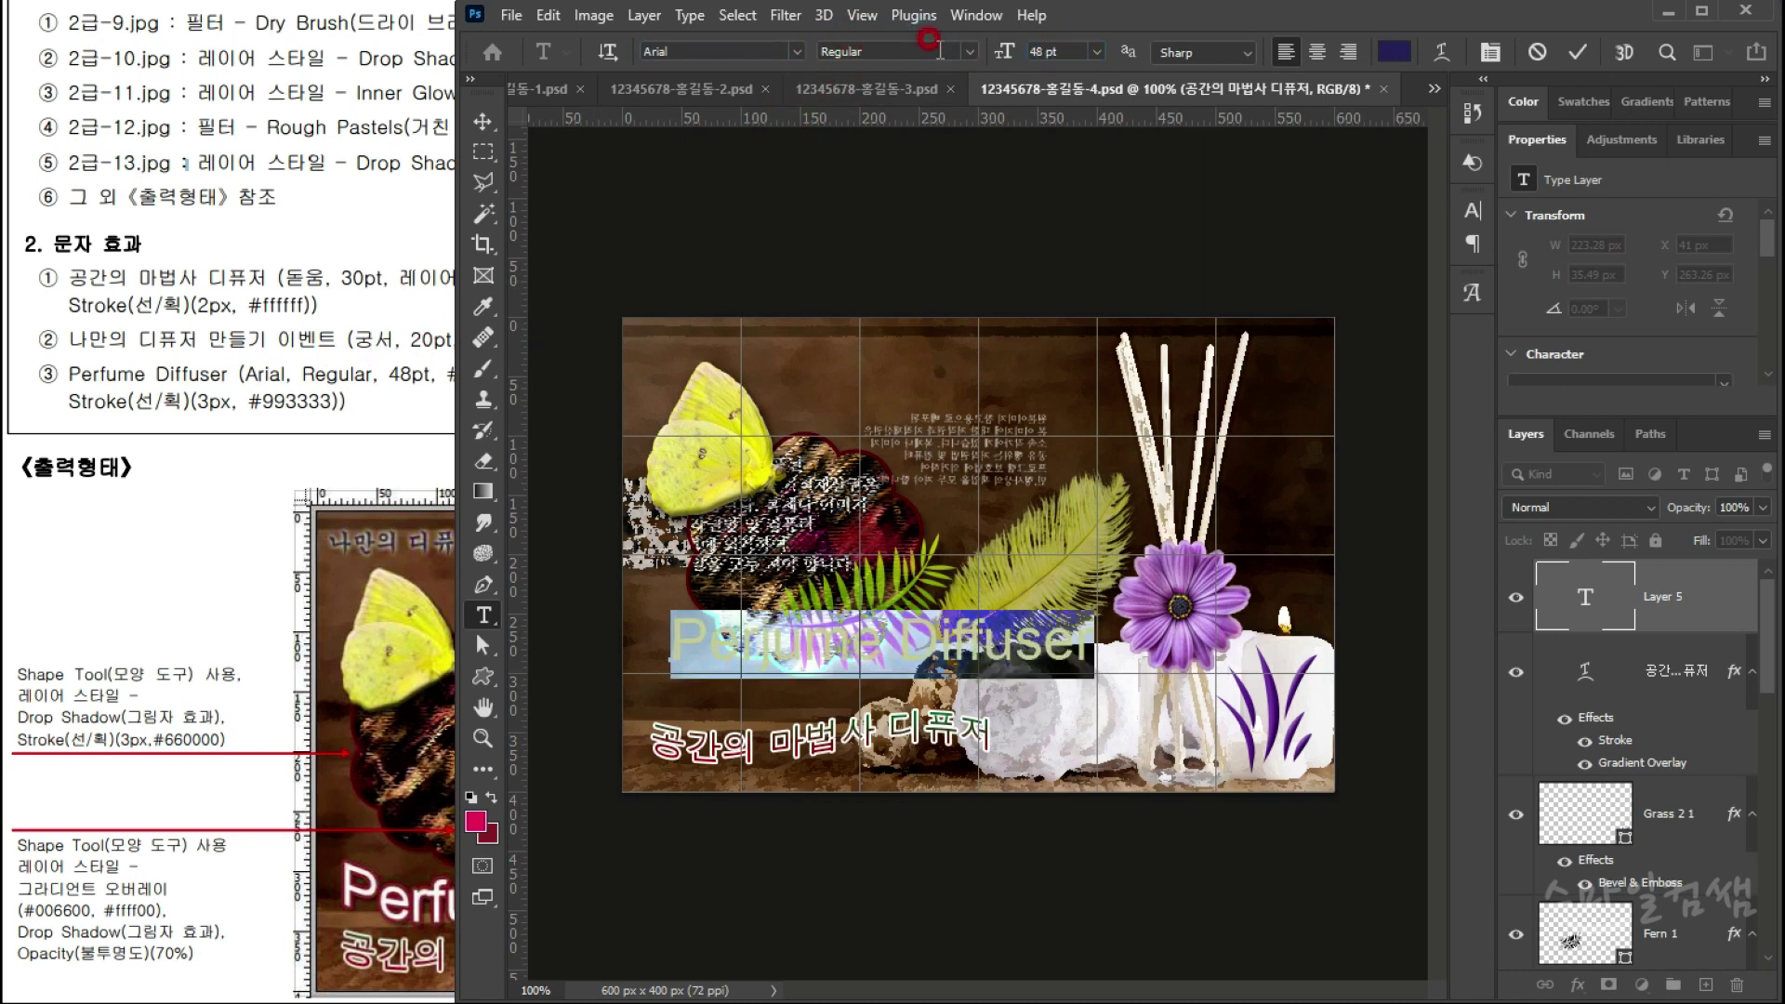
Step: Check the sheet's requirements for the "Perfume Diffuser" text and set its color to white (#ffffff)
left_click(379, 381)
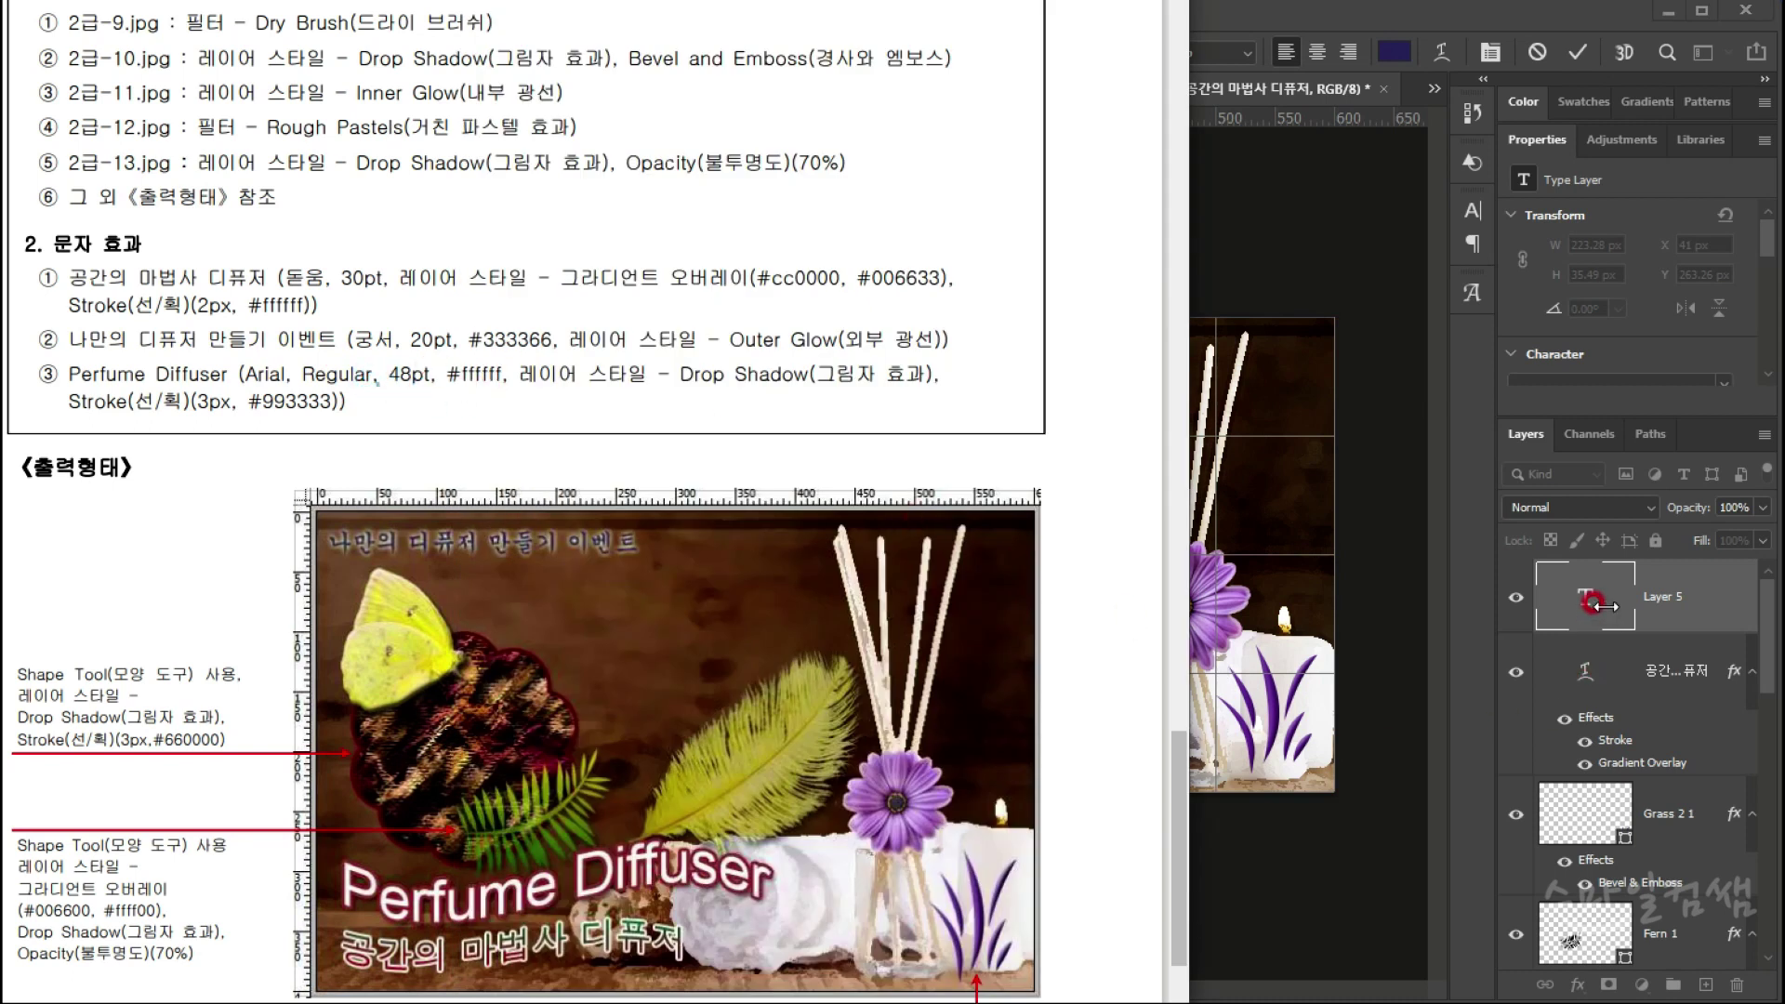
left_click(1572, 552)
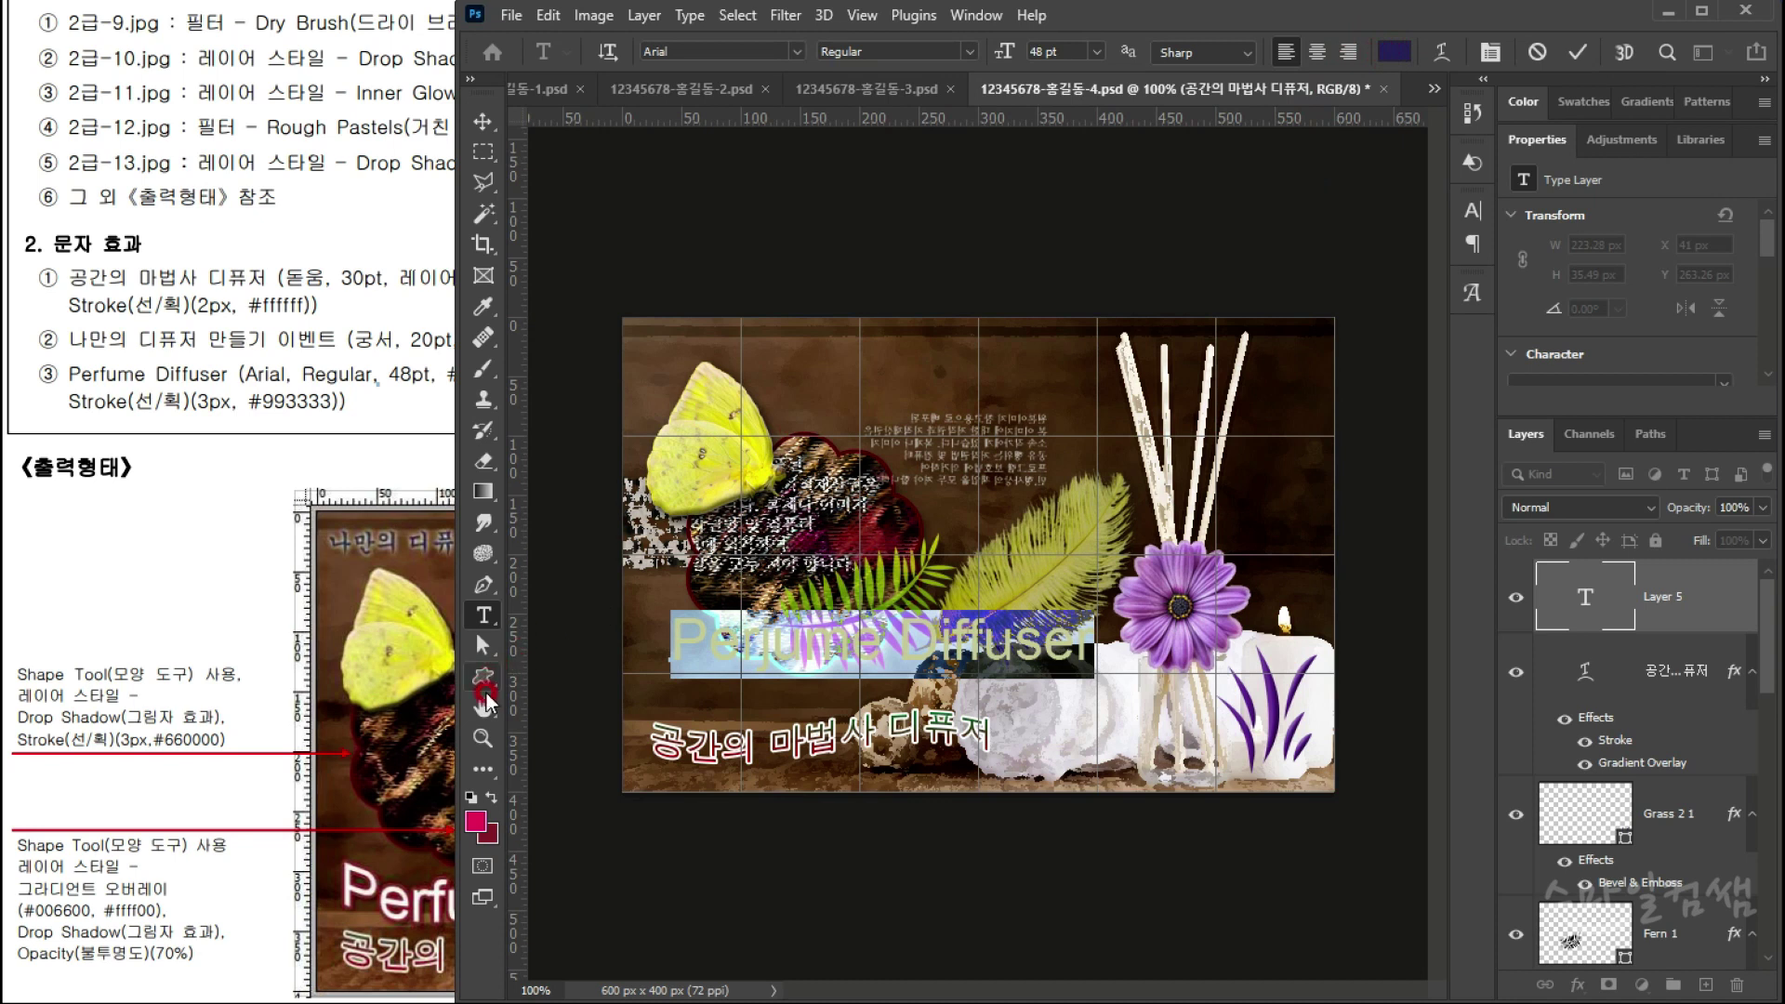
left_click(1394, 53)
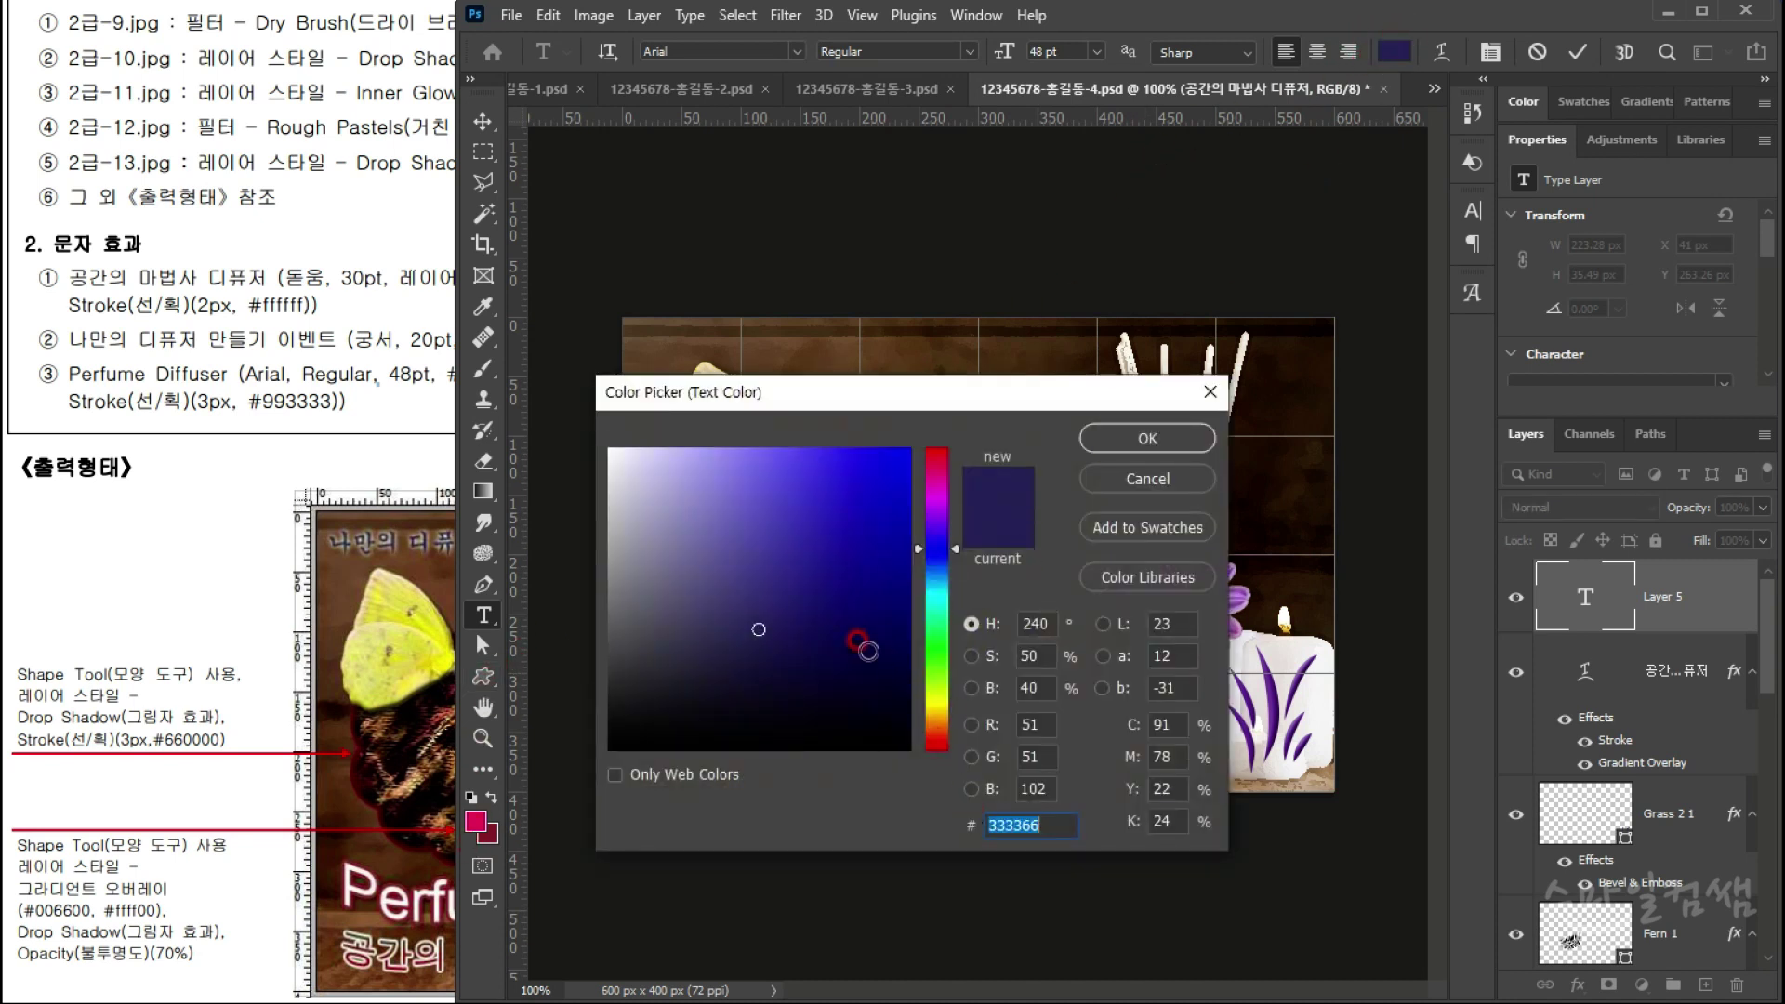
left_click_drag(862, 645, 604, 427)
left_click(1150, 438)
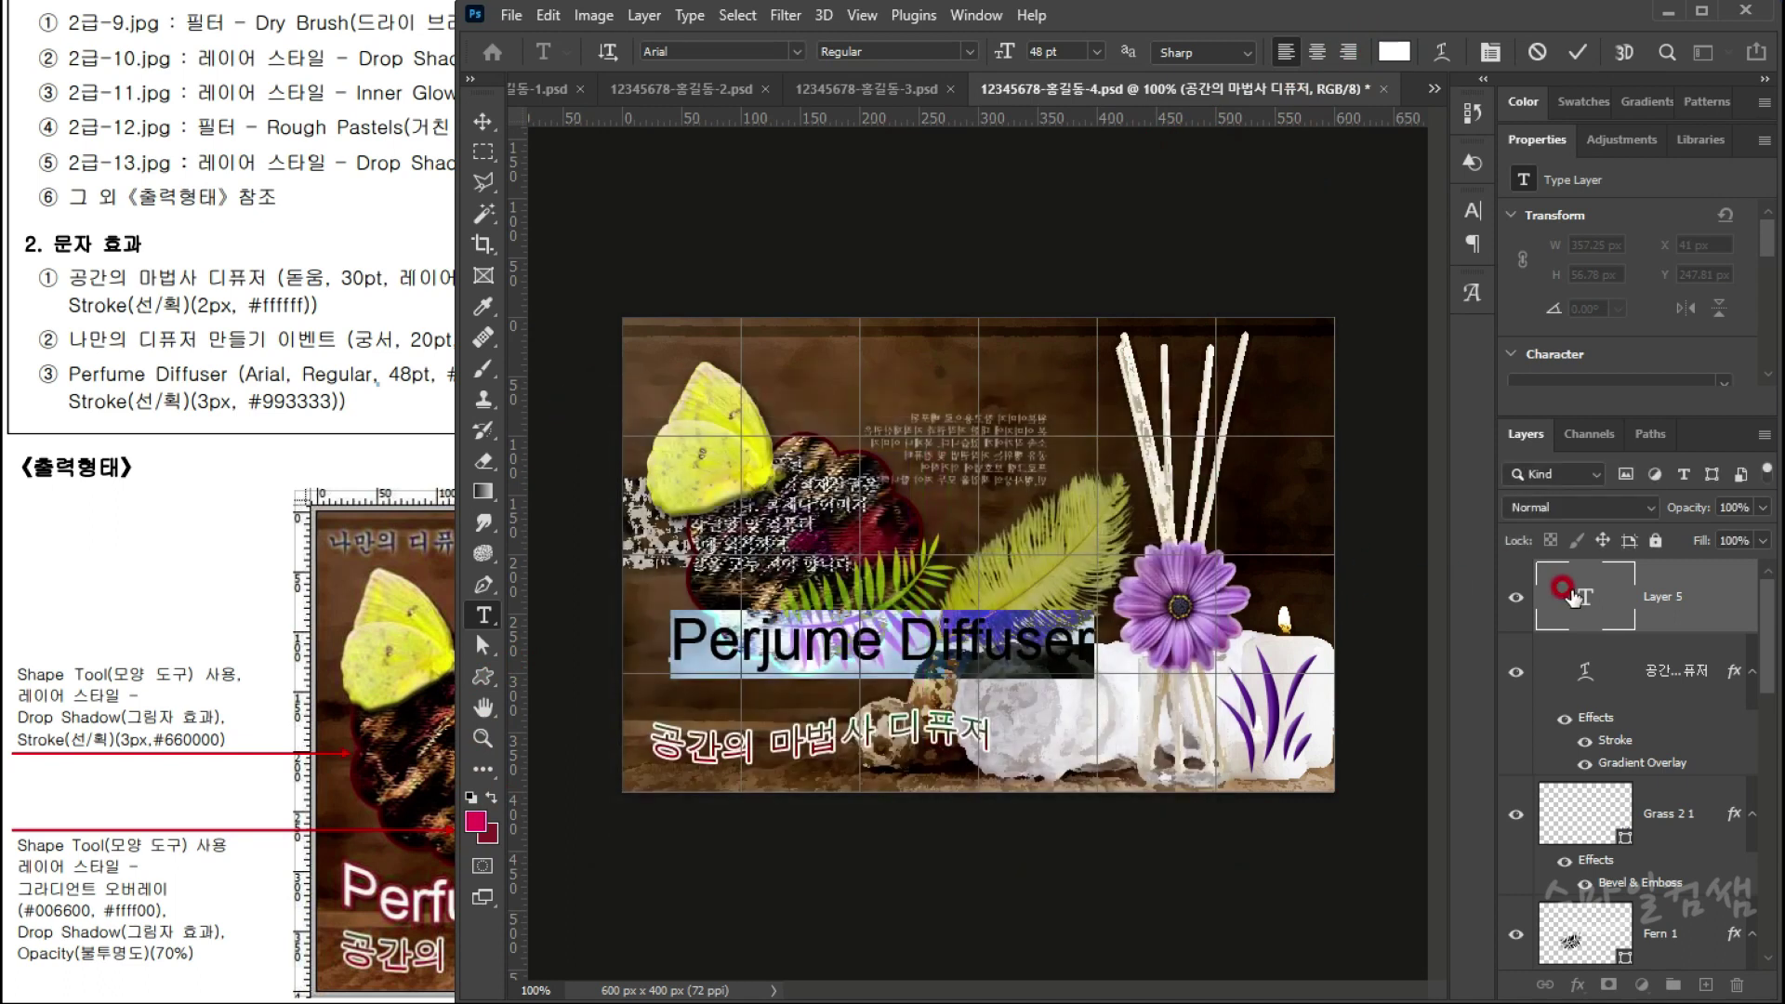
Step: Commit the "Perfume Diffuser" text and add a Drop Shadow layer style with its default settings
left_click(172, 677)
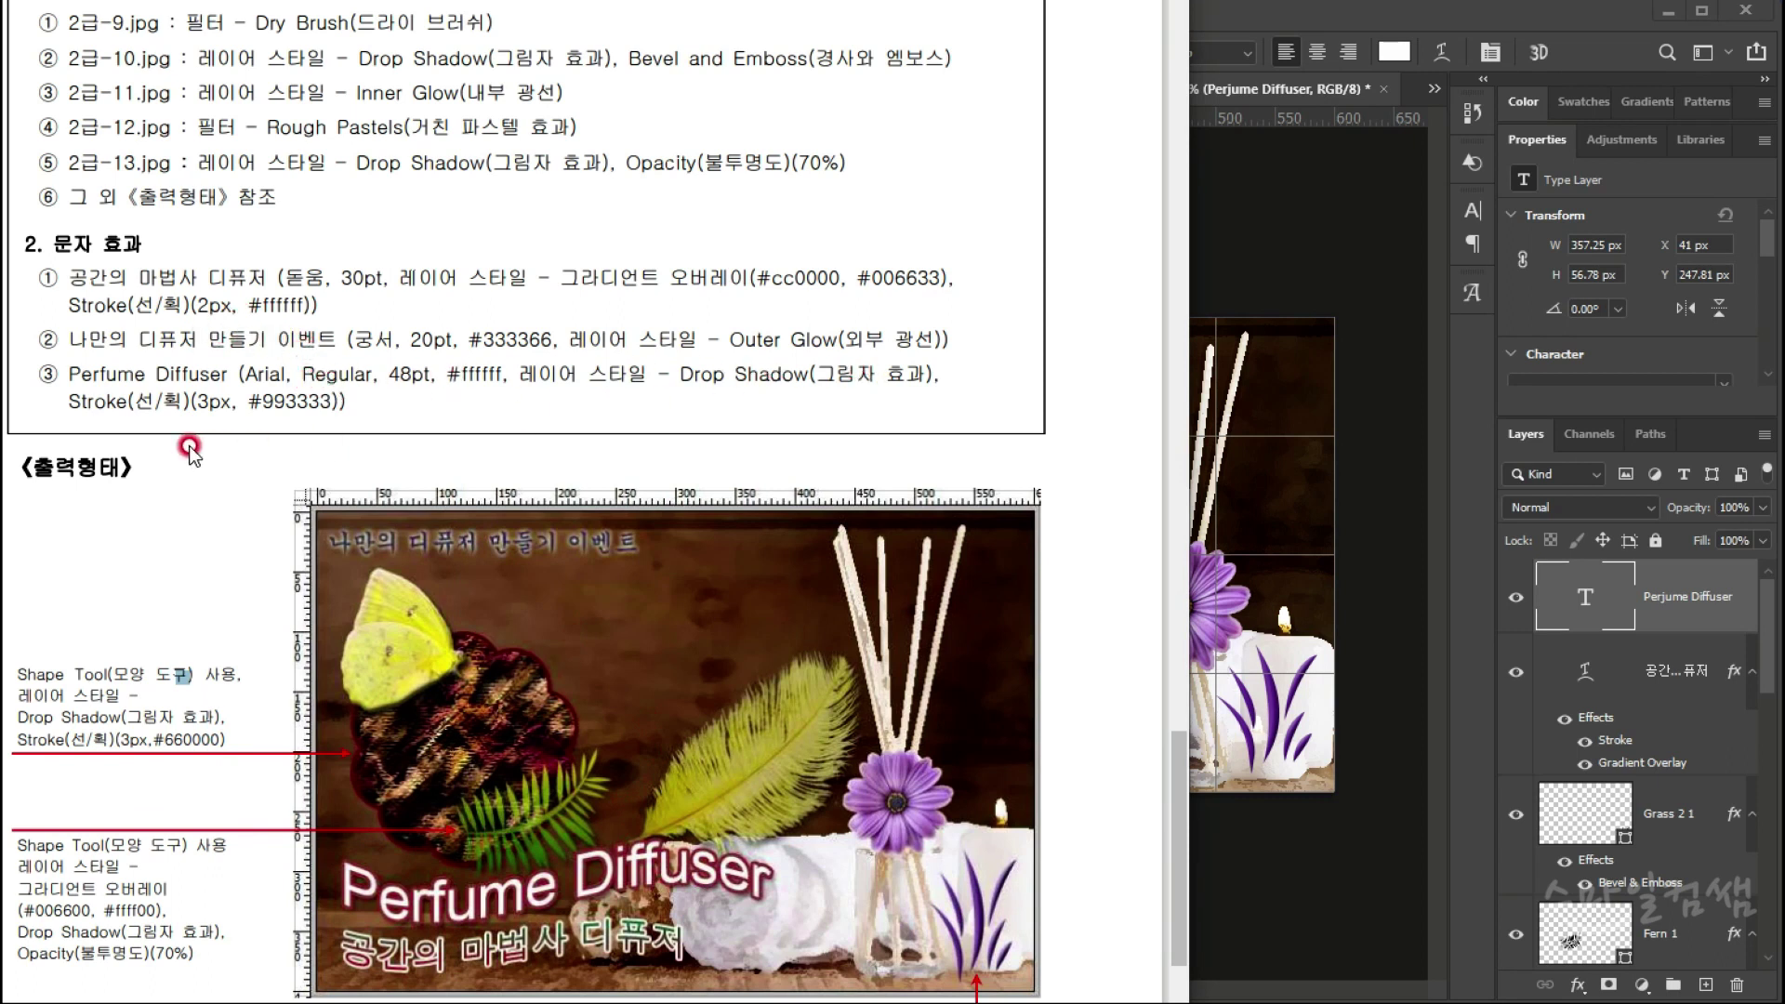
left_click(1618, 613)
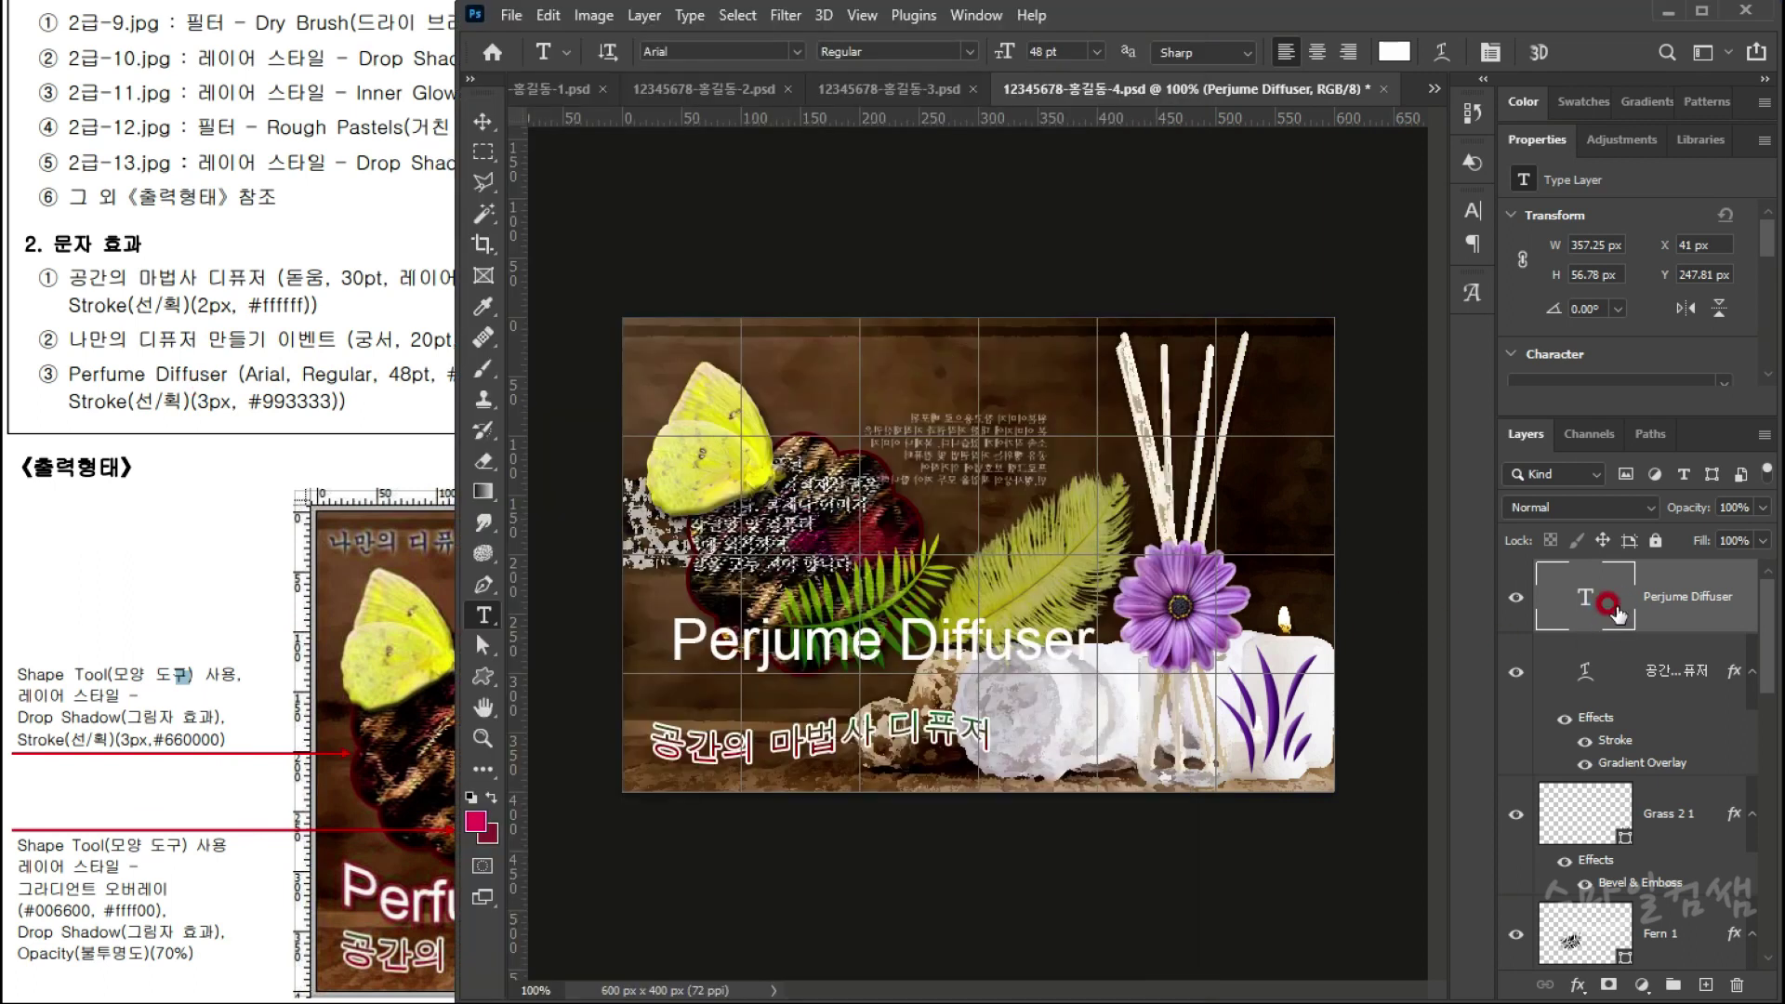
left_click(1577, 983)
left_click(1582, 976)
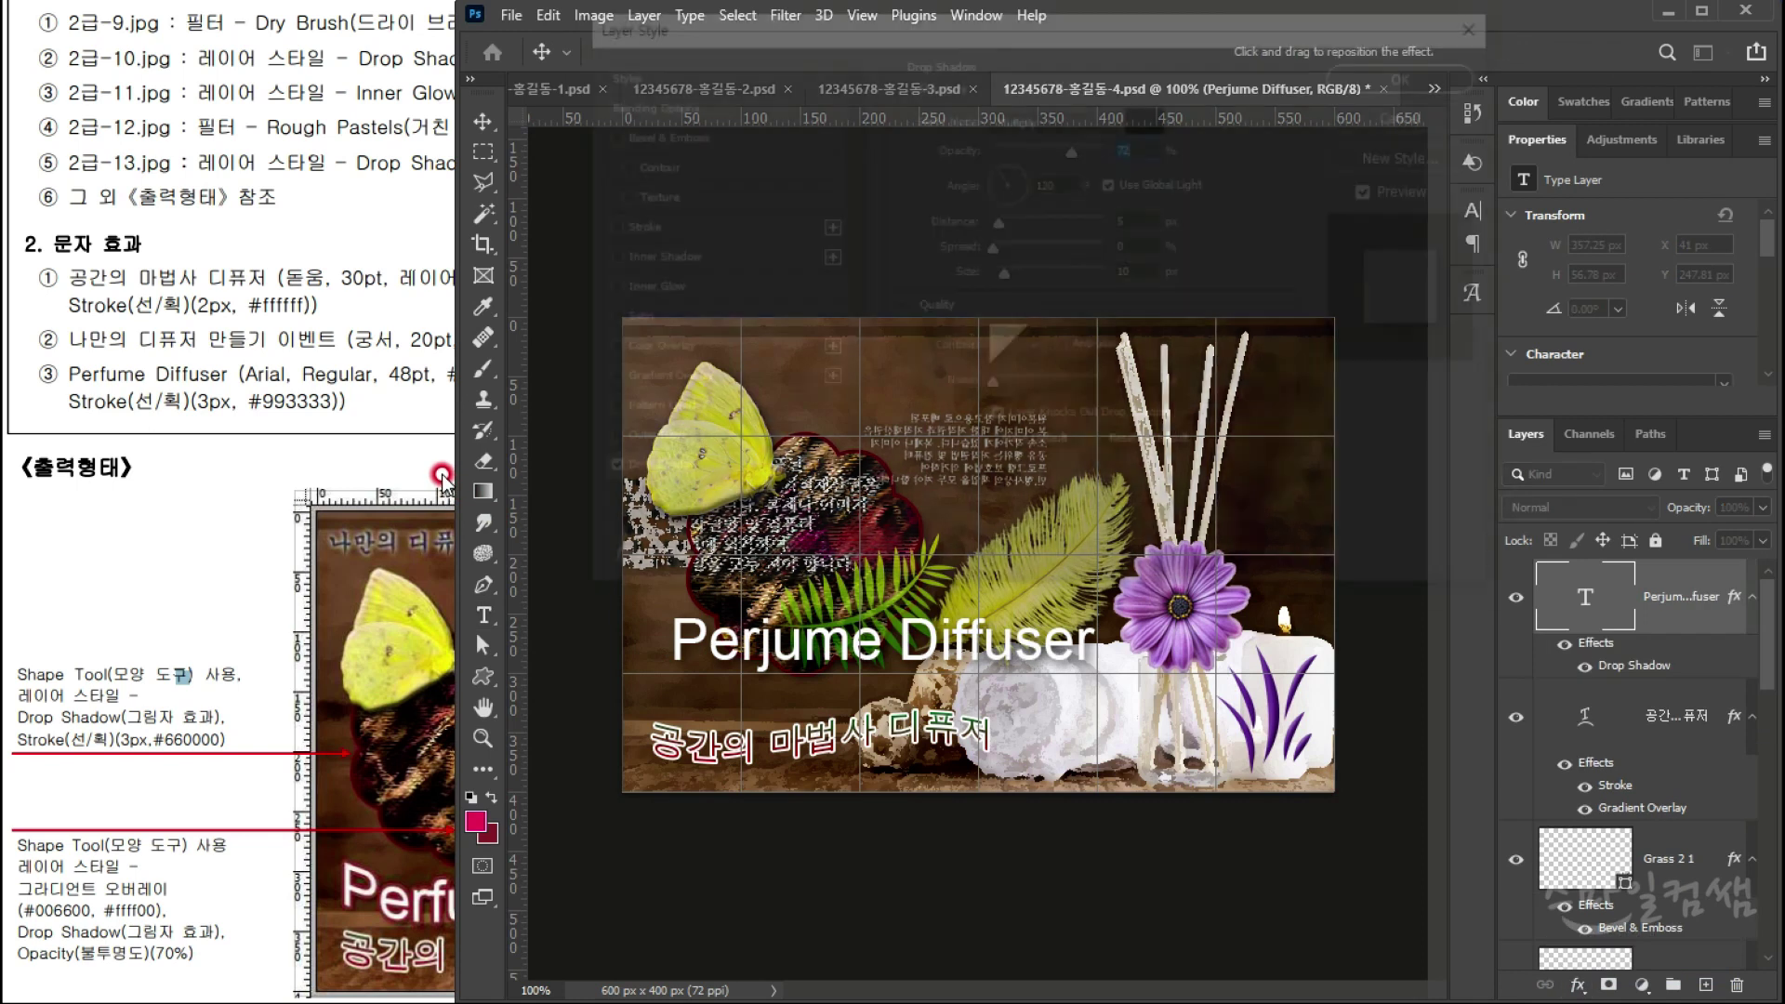
left_click_drag(903, 28, 1123, 31)
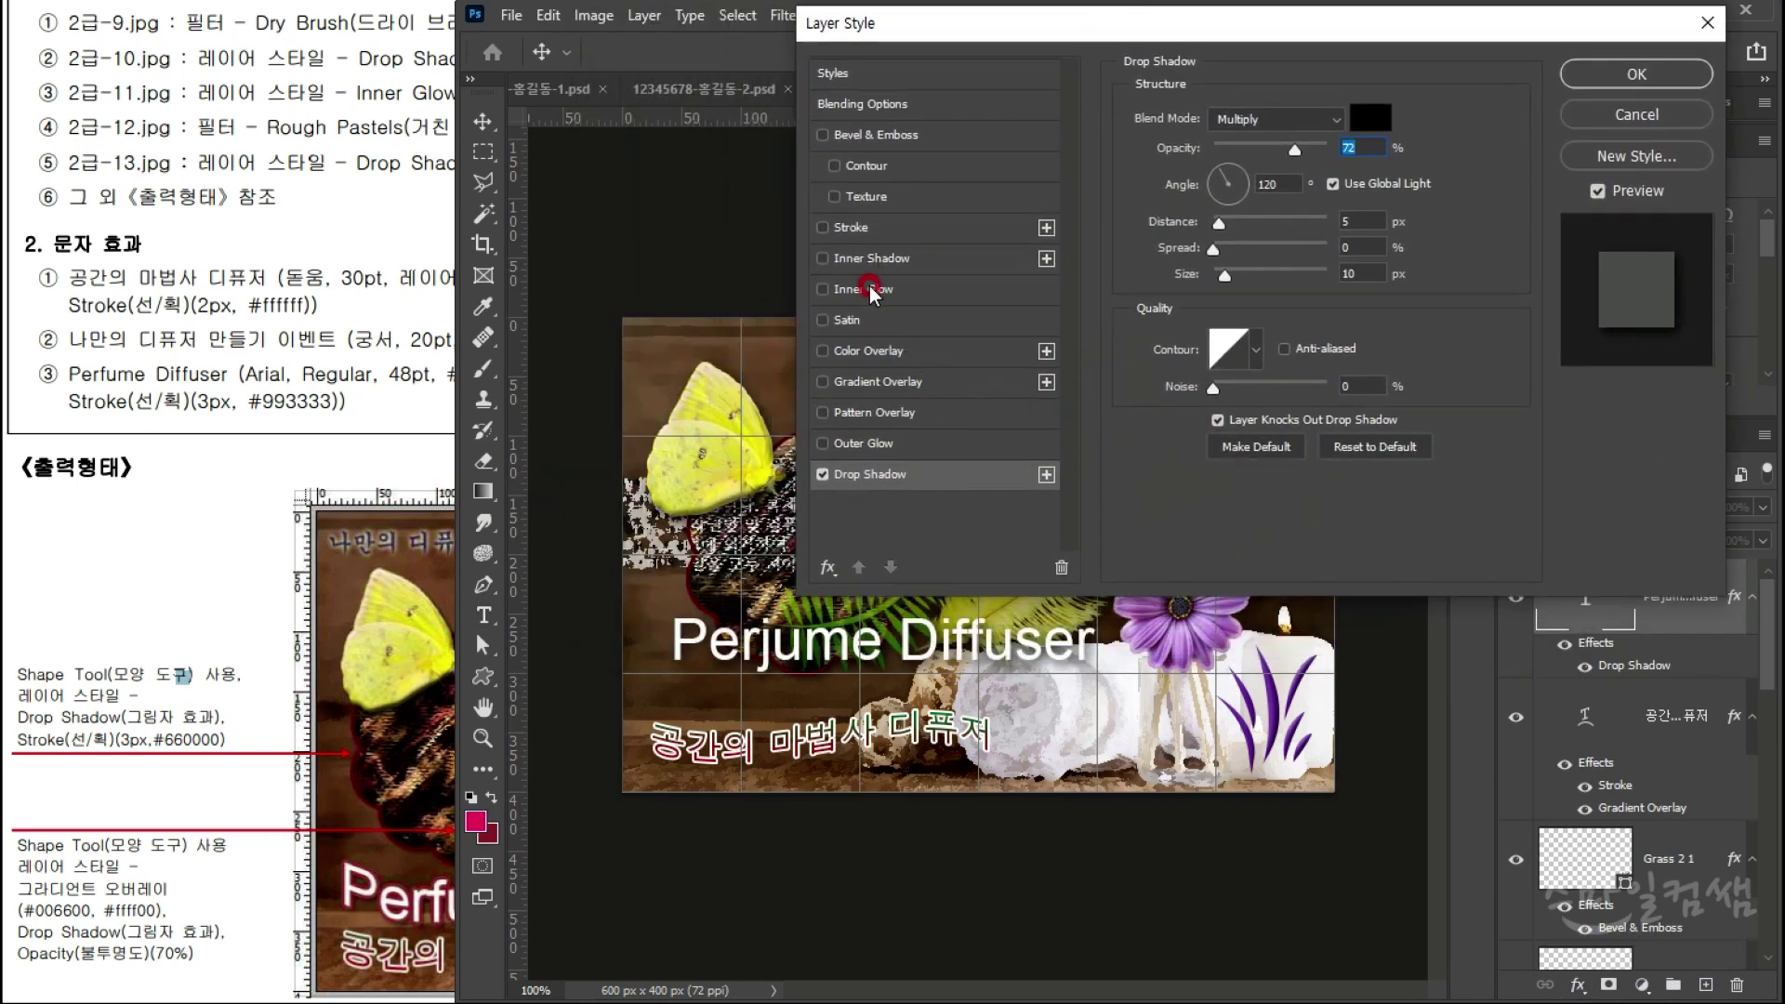
Step: Add a 3 px Stroke in #993333 to the "Perfume Diffuser" text and apply the layer styles
left_click(851, 226)
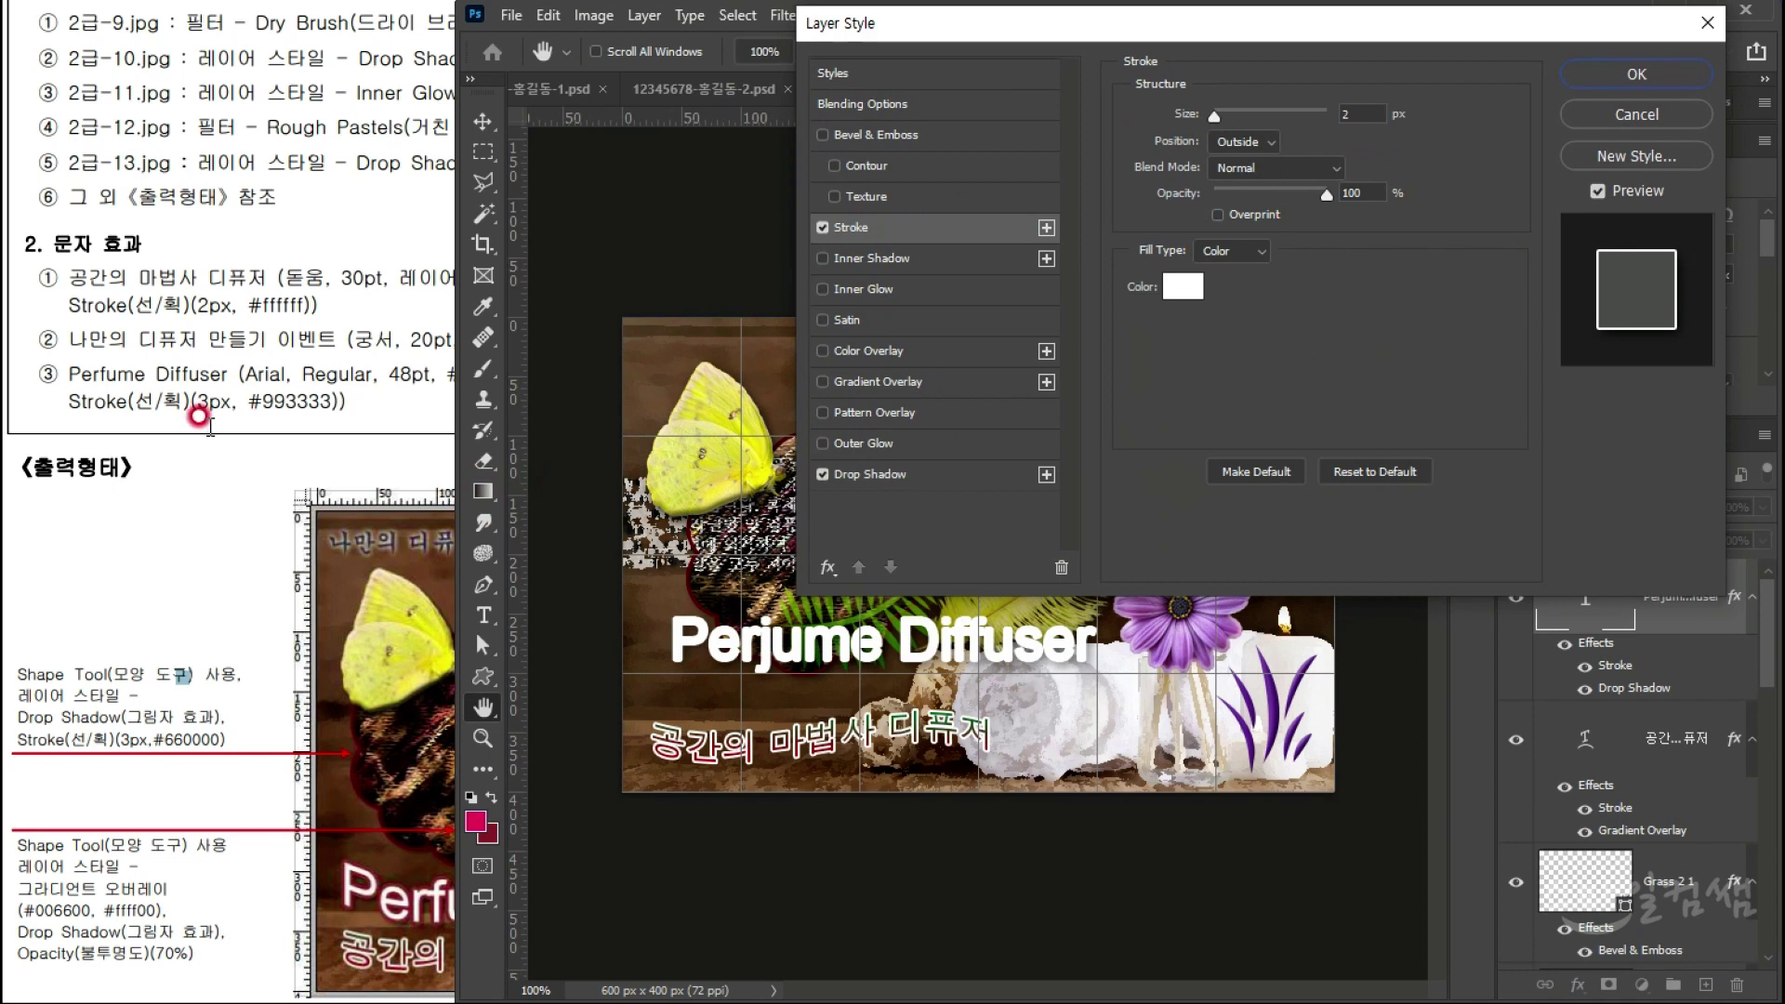
left_click(1359, 114)
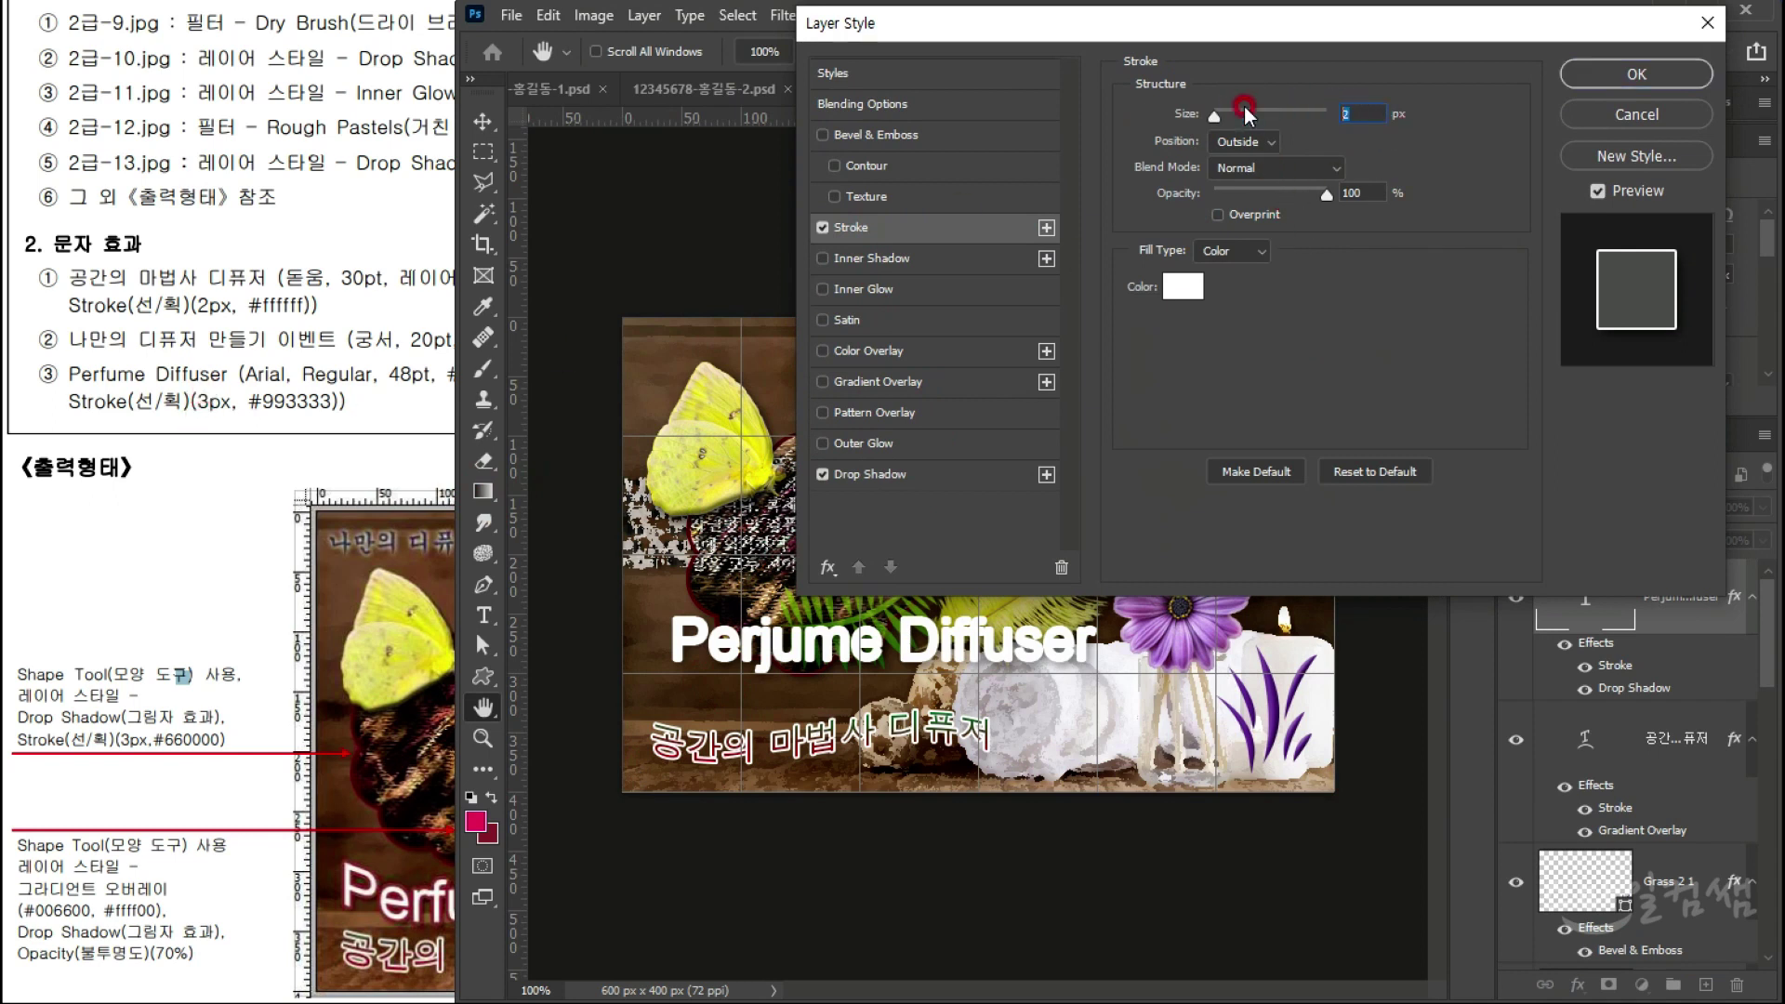
type("3")
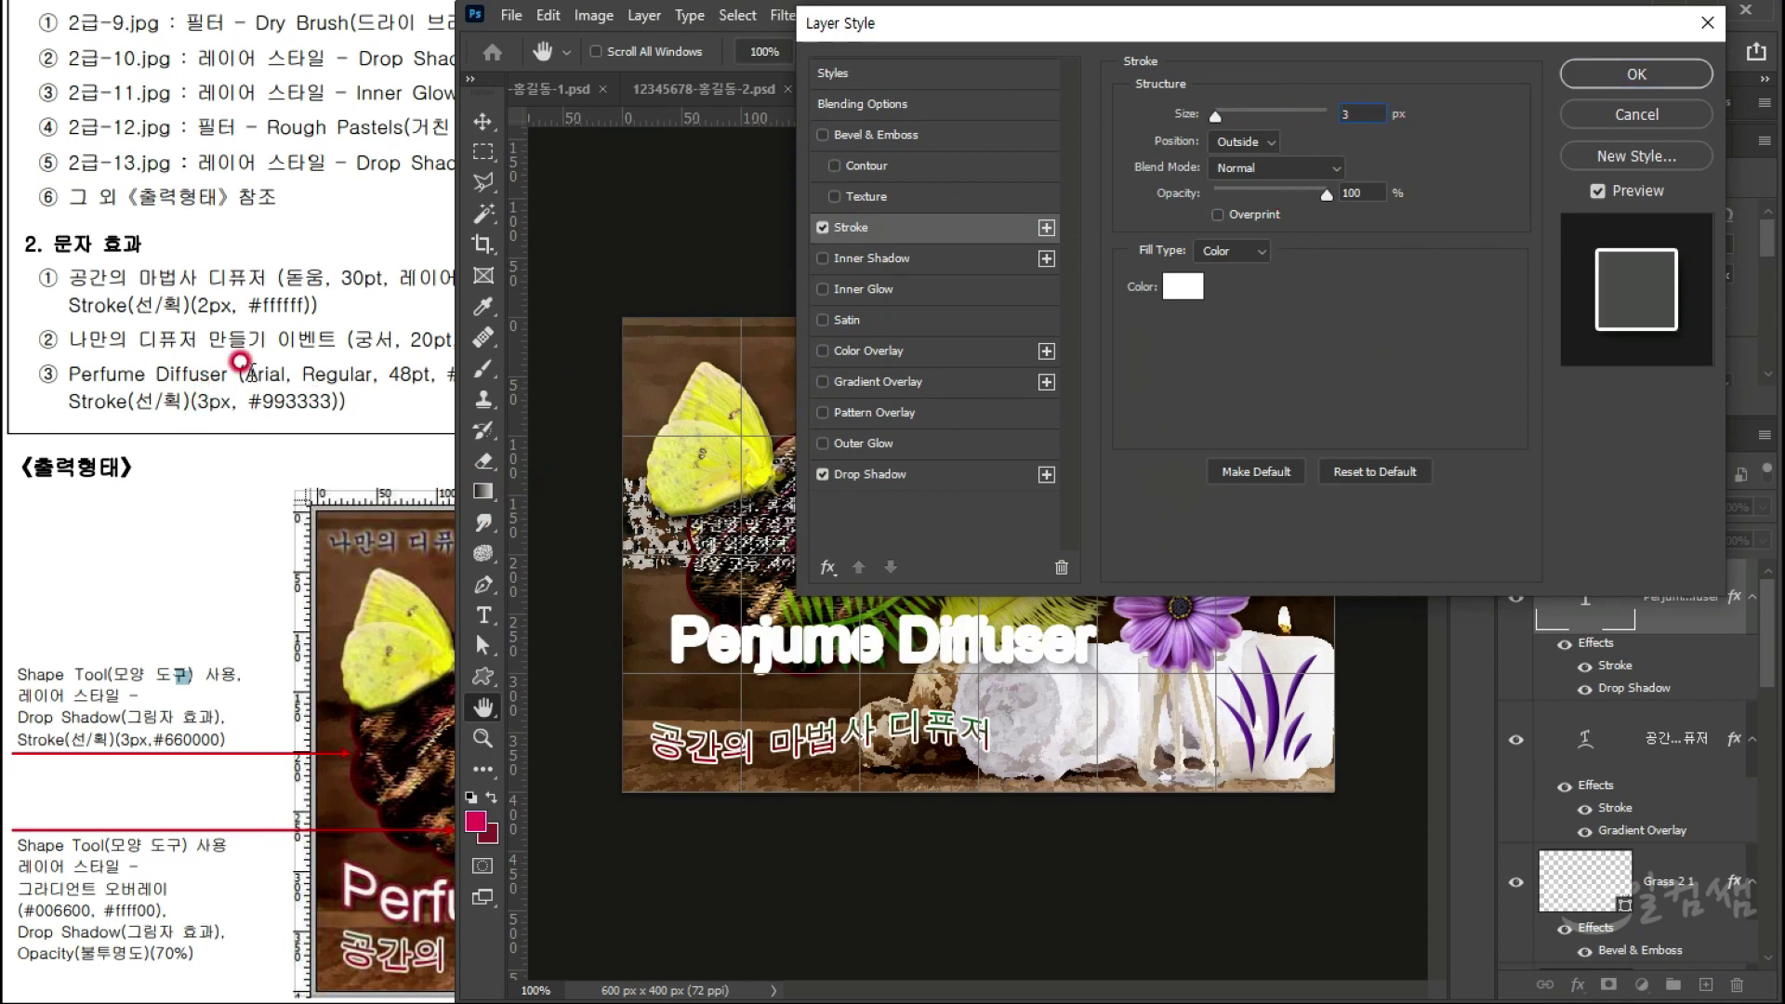
left_click(1176, 283)
type("993333")
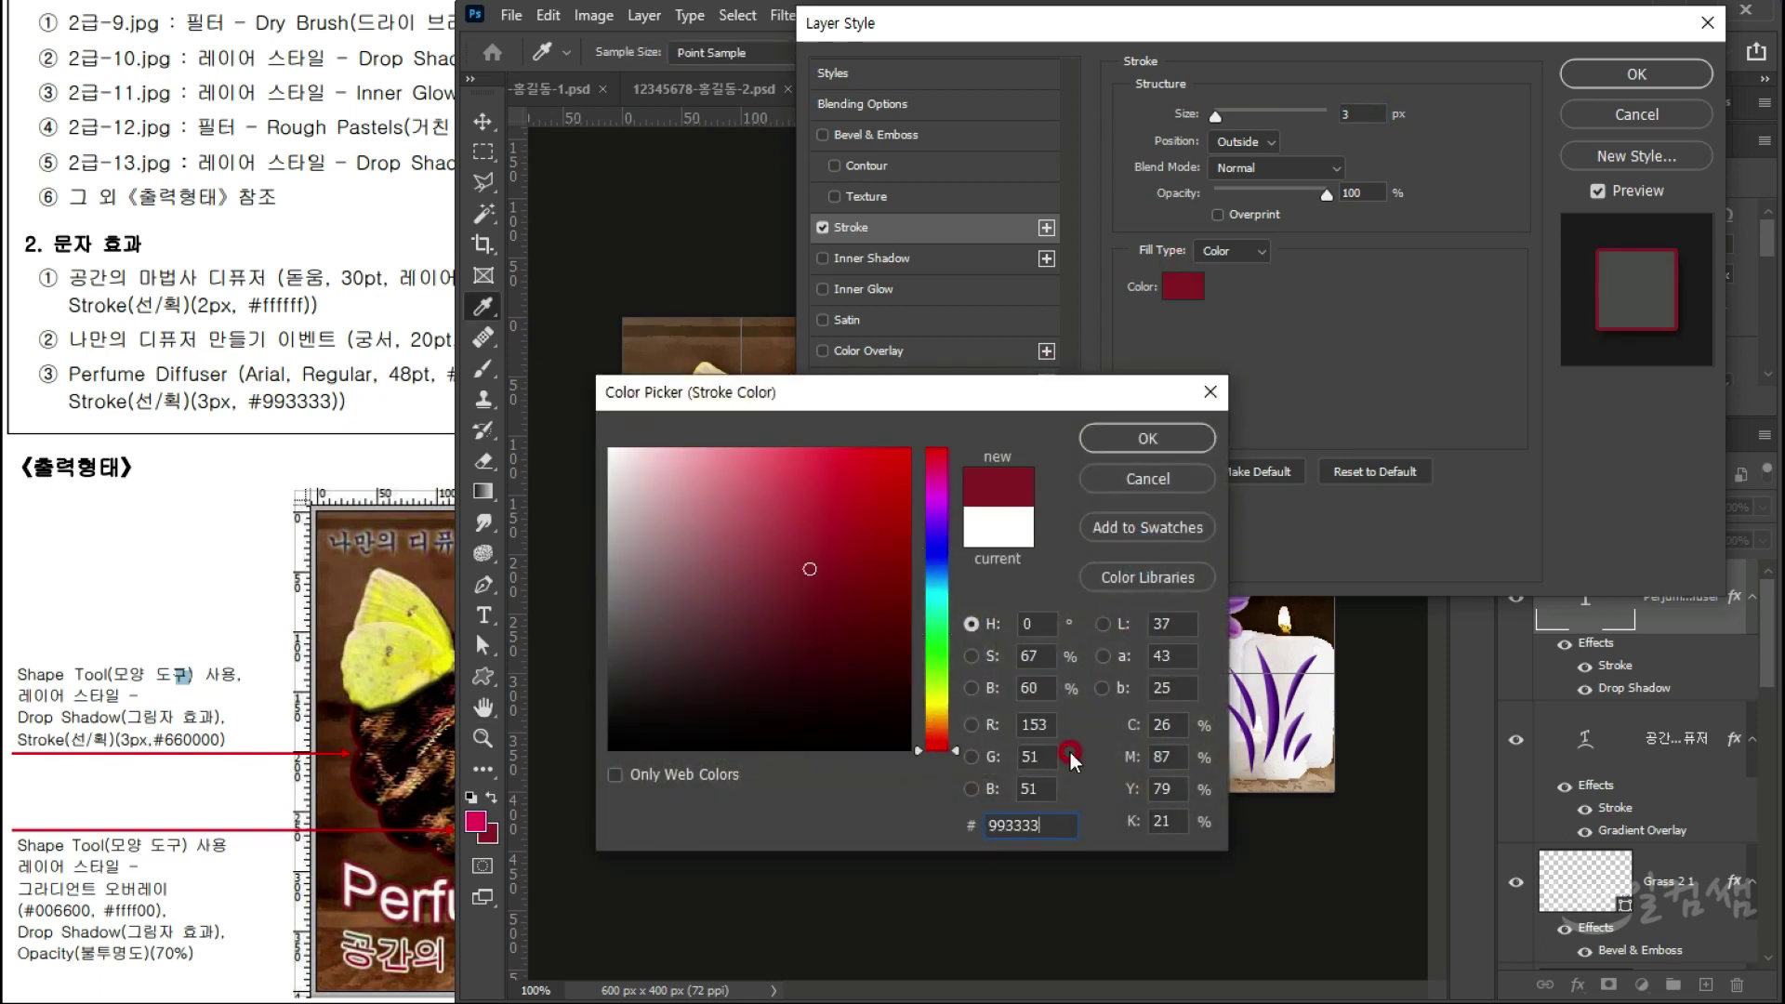
key("Return")
left_click(1059, 744)
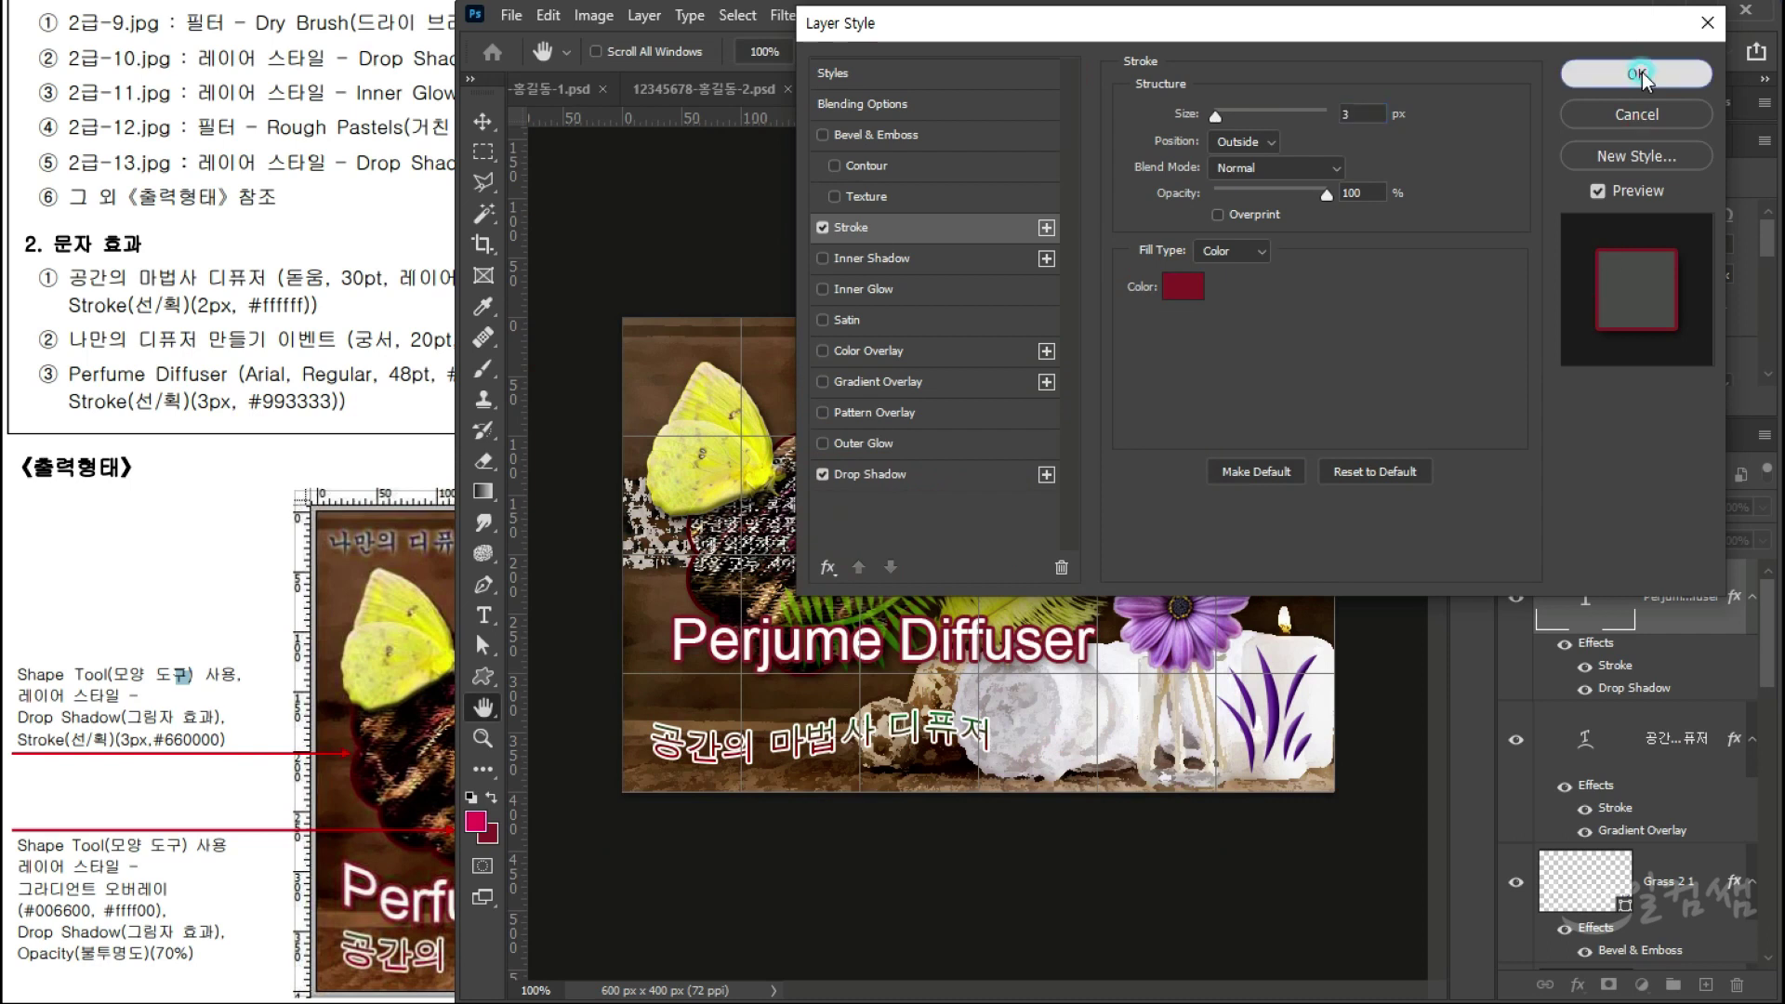
left_click(1636, 73)
Step: Correct the misspelled "Perjume" in the white title text to "Perfume" and commit the edit
left_click(860, 681)
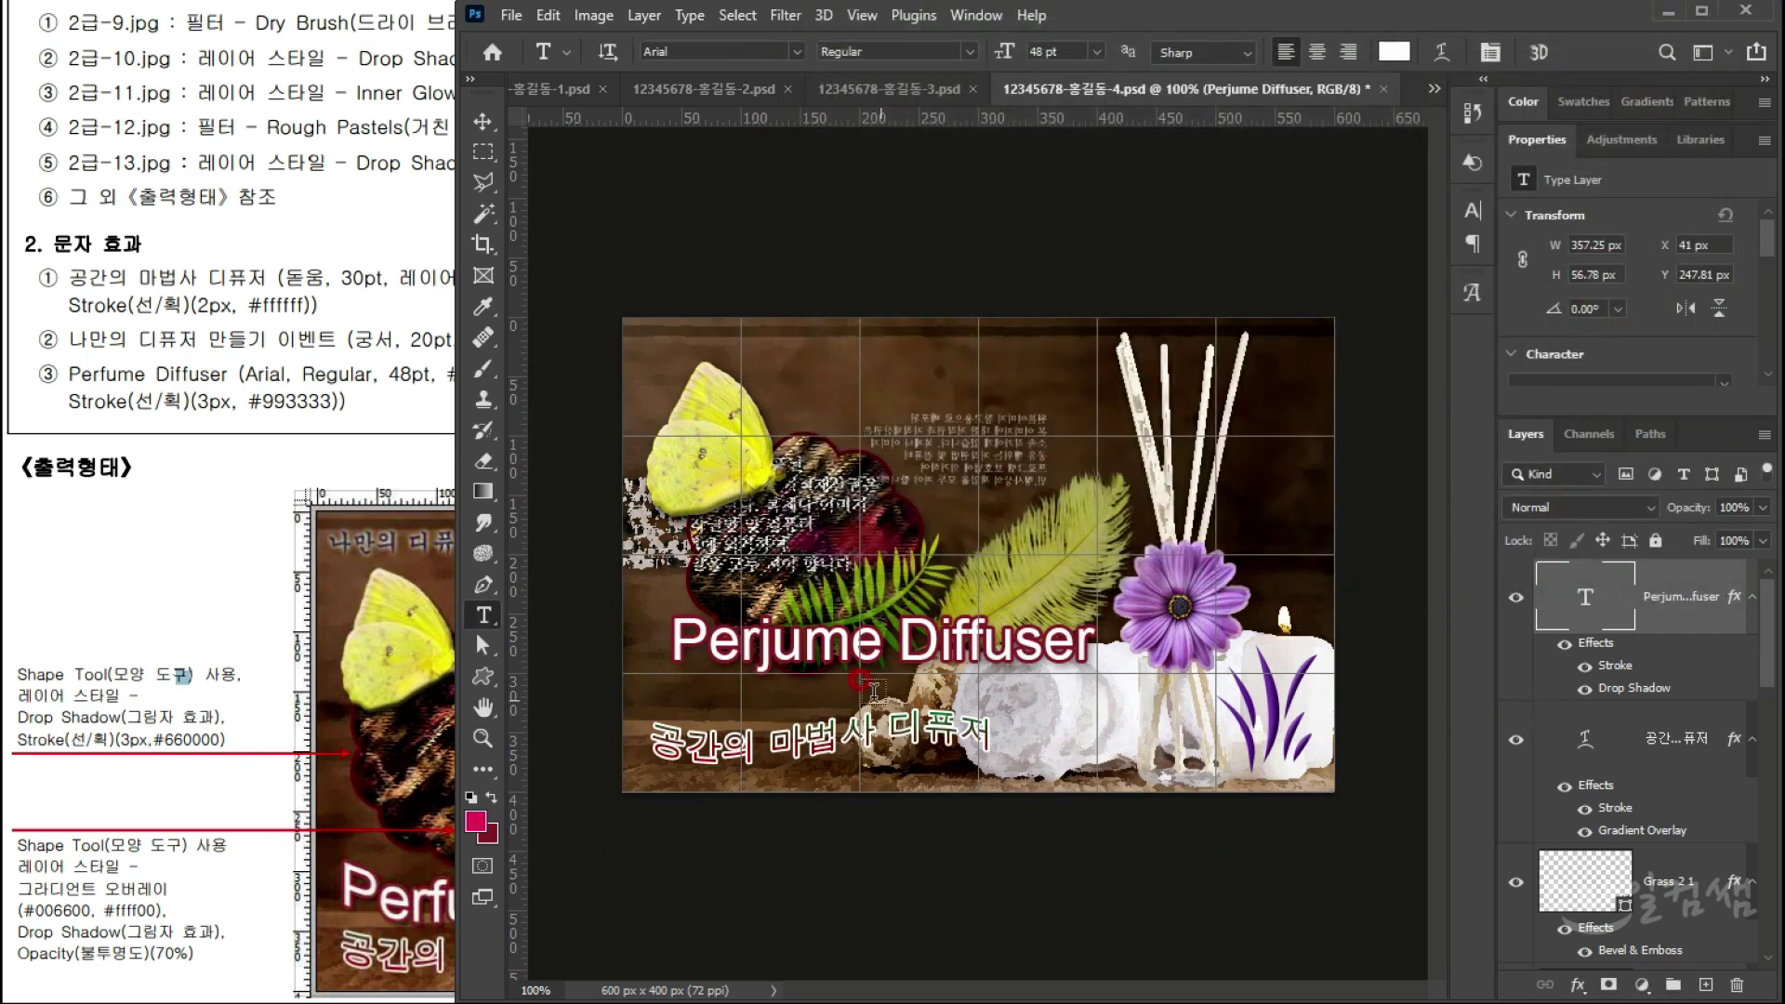
left_click(729, 664)
left_click(1584, 601)
double_click(1585, 601)
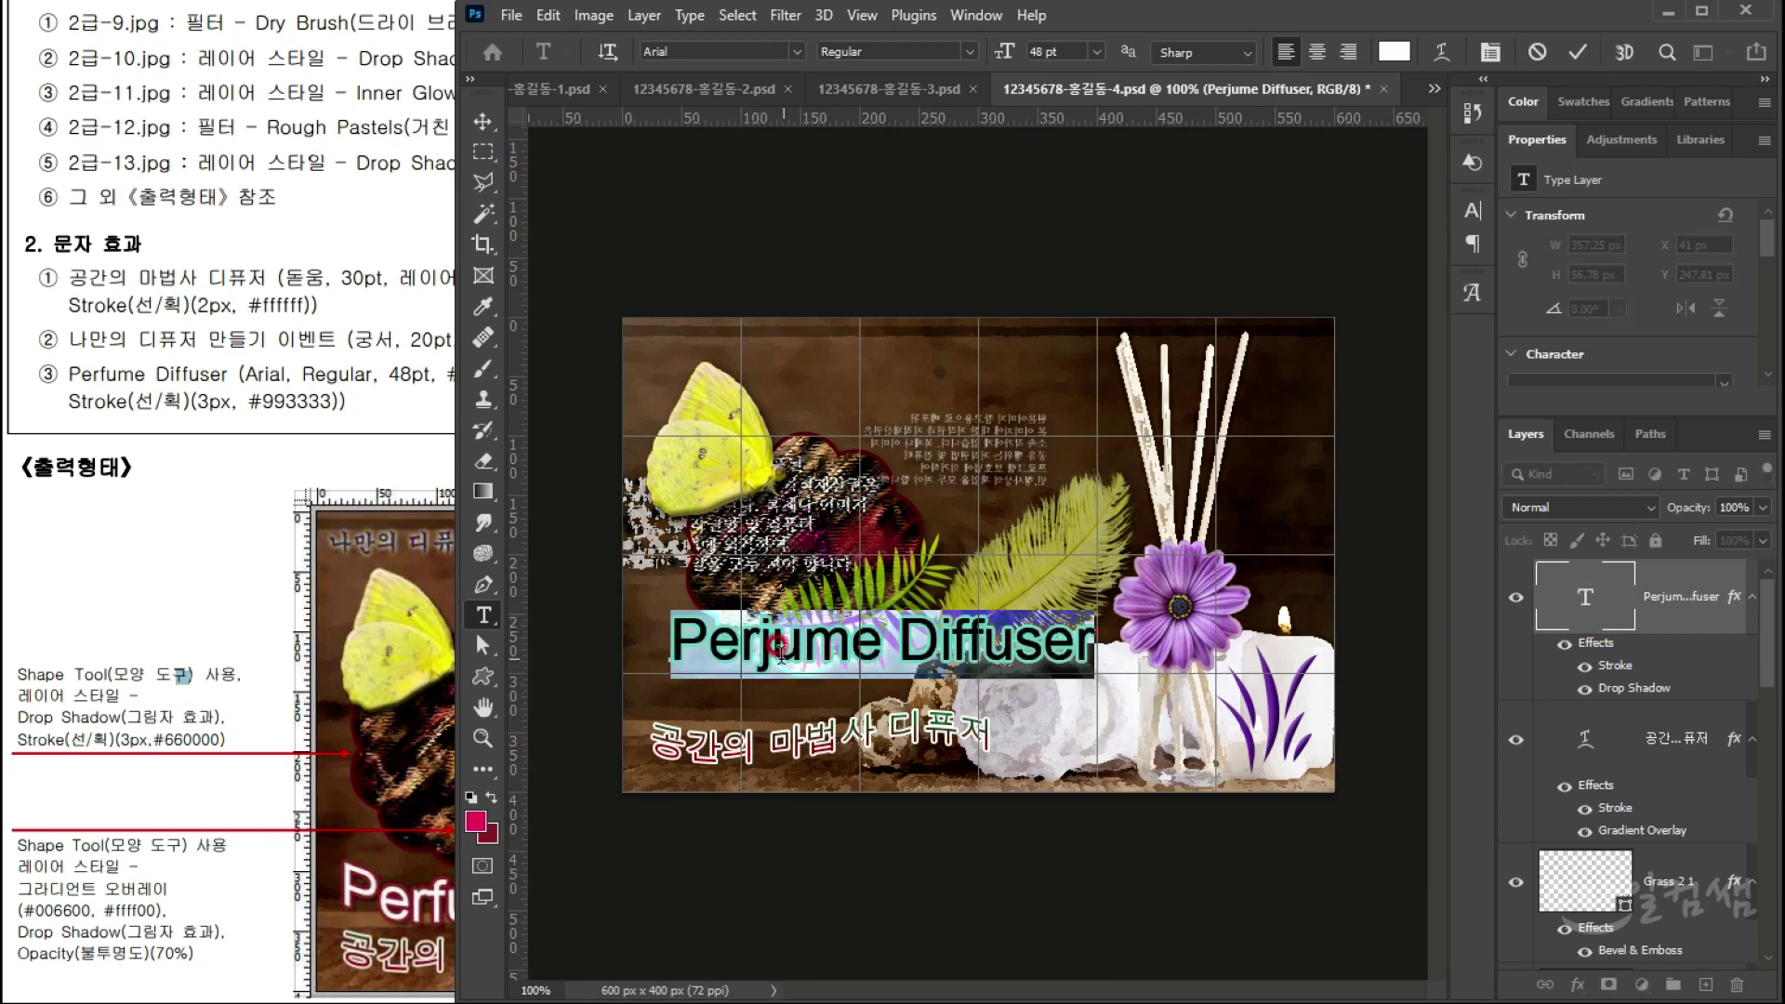
left_click(768, 688)
left_click(764, 641)
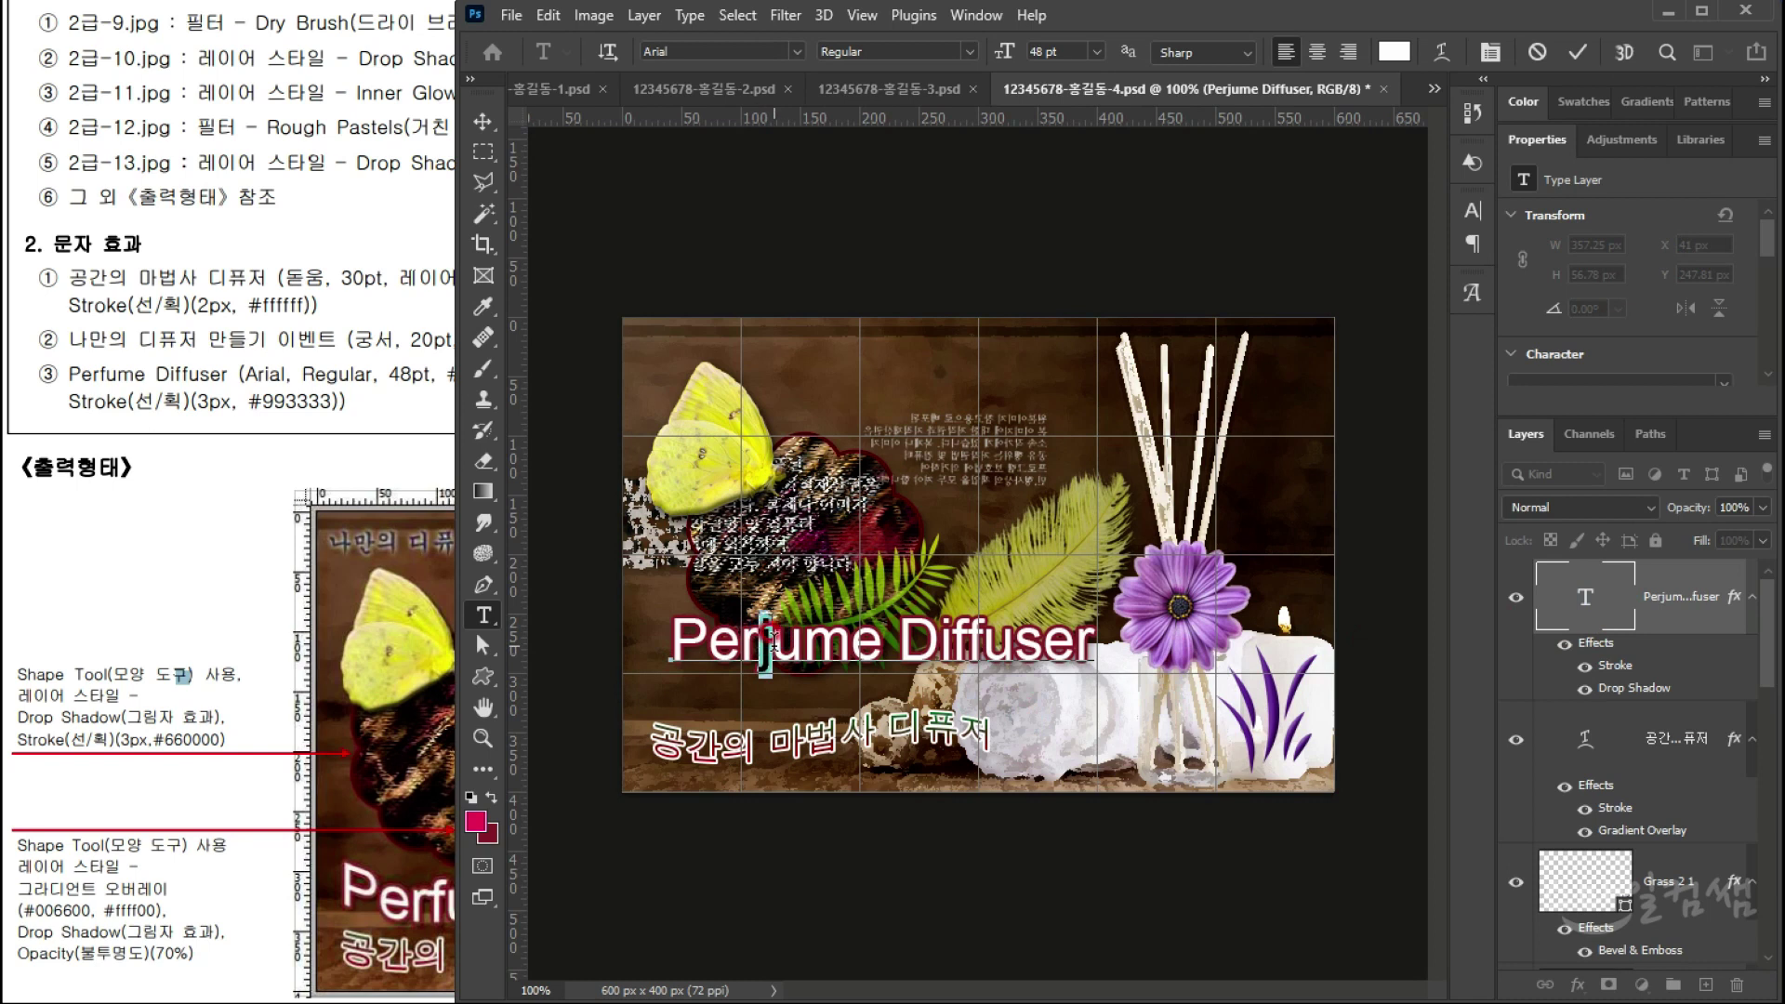
type("f")
left_click(1357, 623)
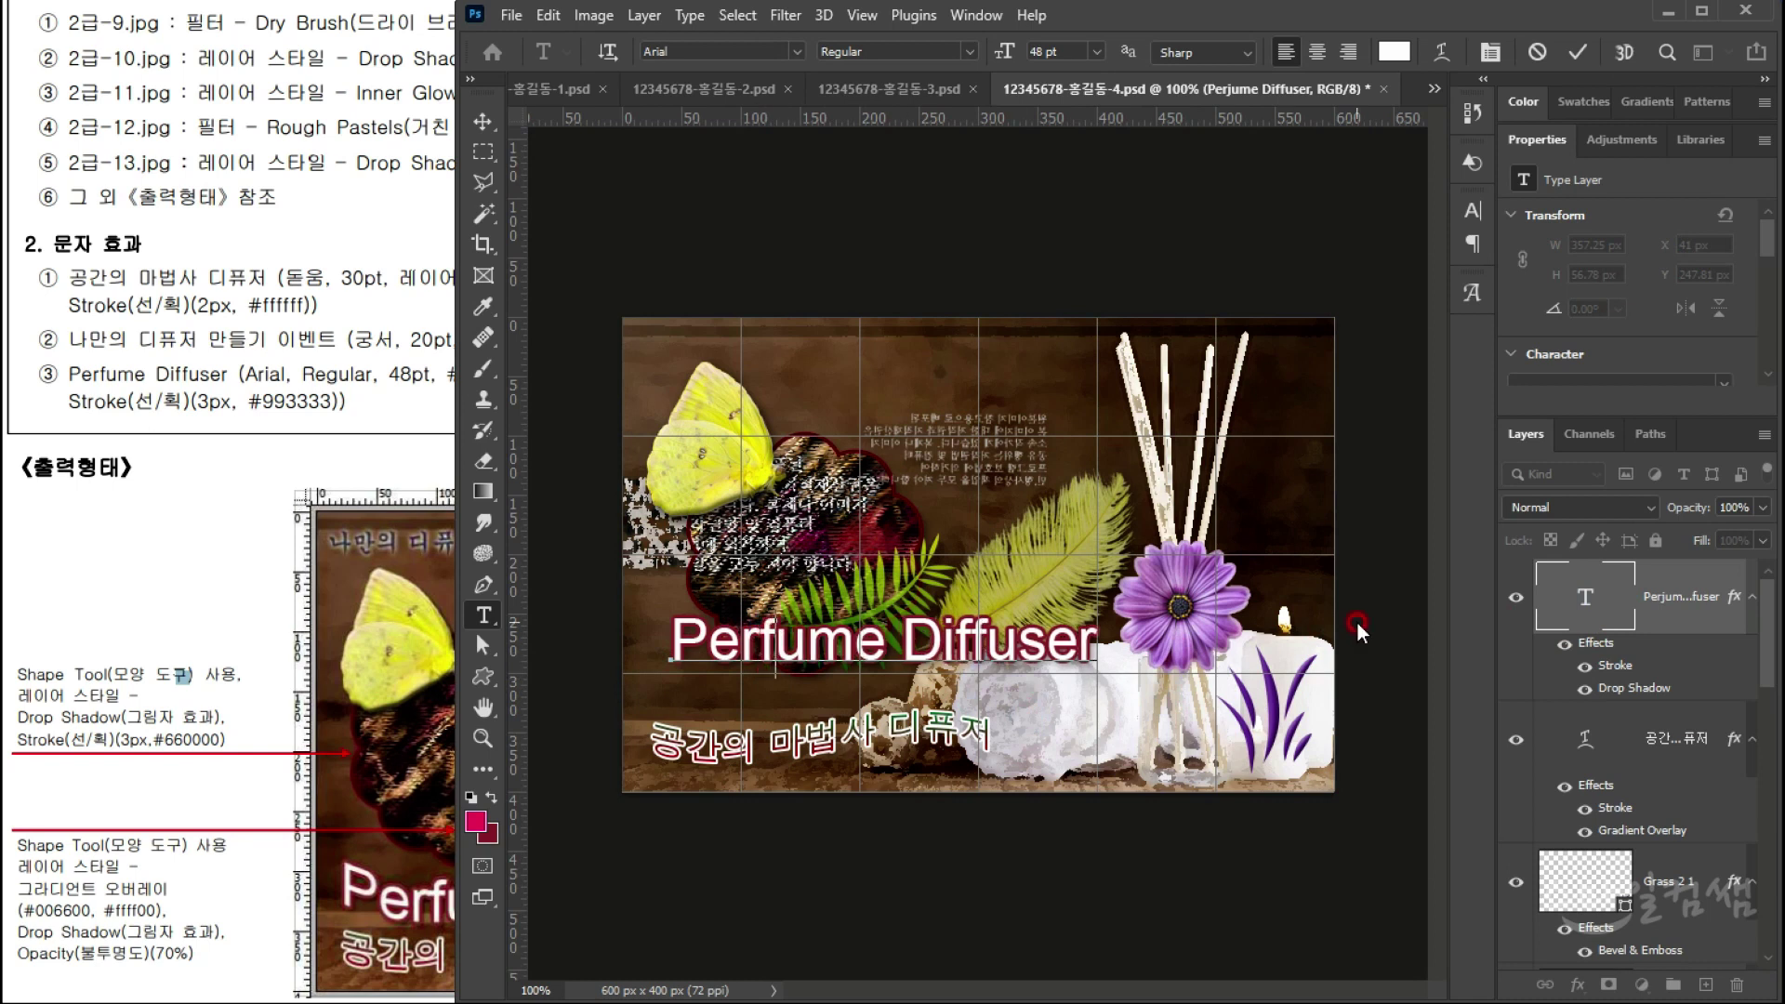
Step: Compare the title with the sheet's sample poster and give the whole "Perfume Diffuser" text the Flag warp style
left_click(268, 838)
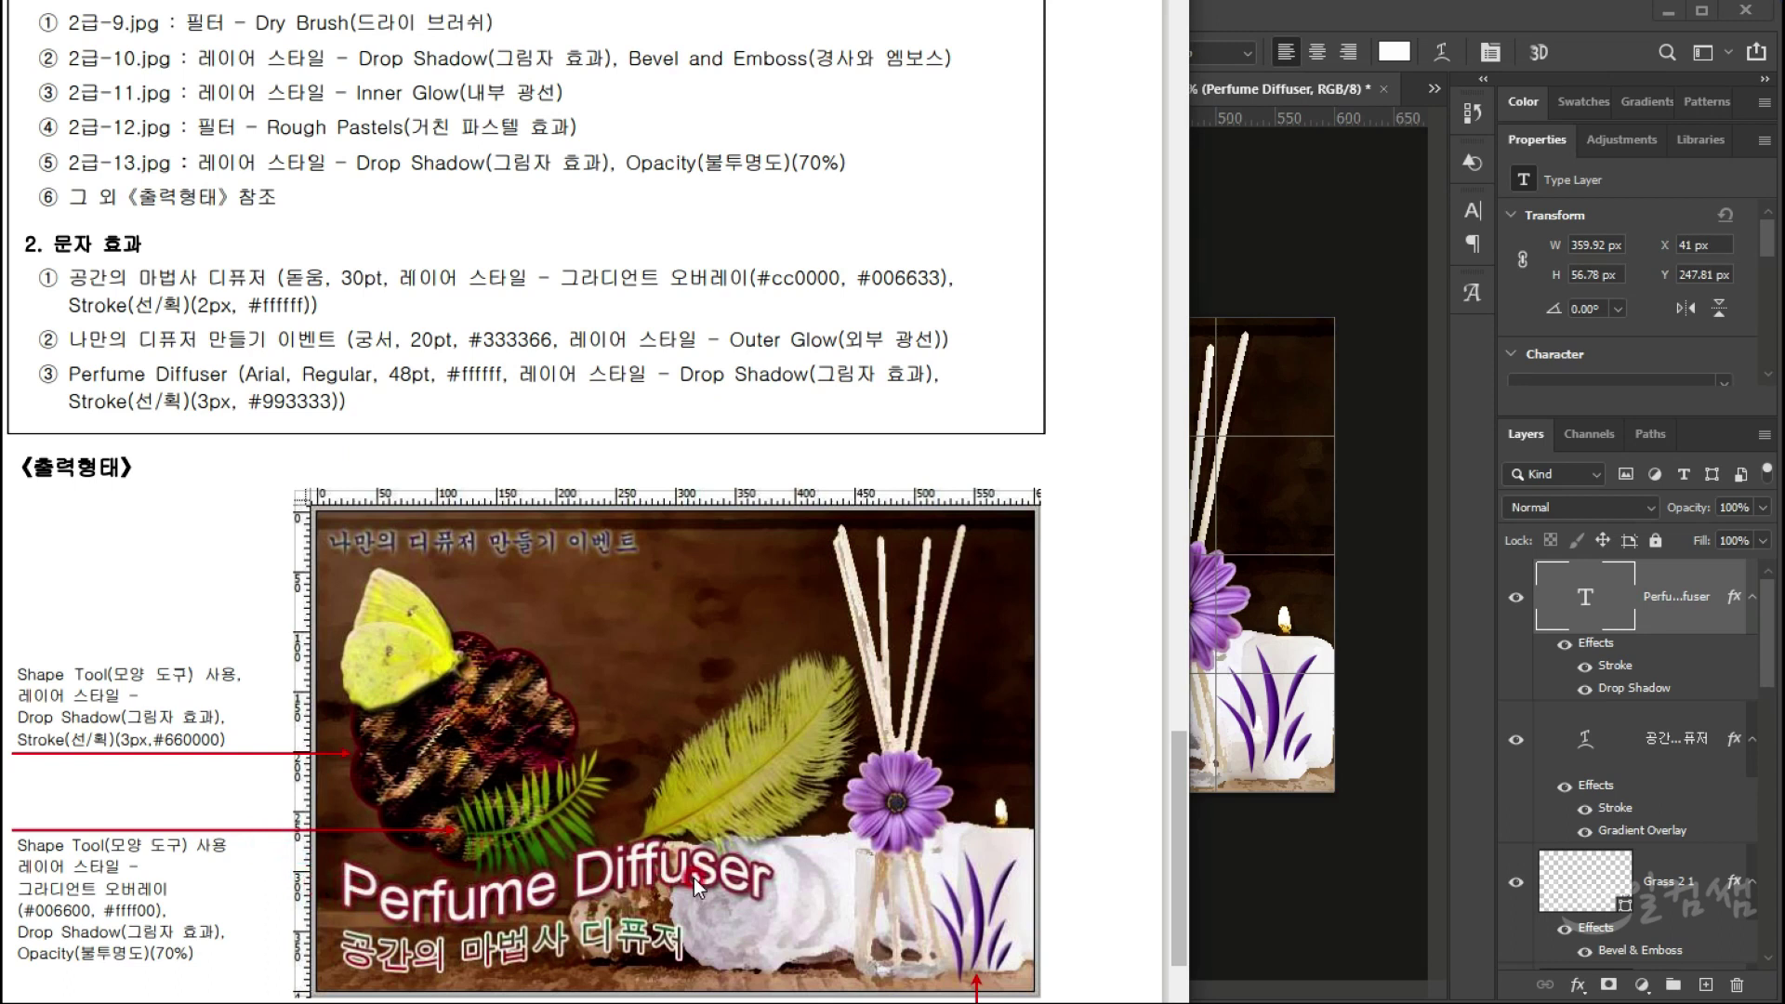
left_click(1319, 896)
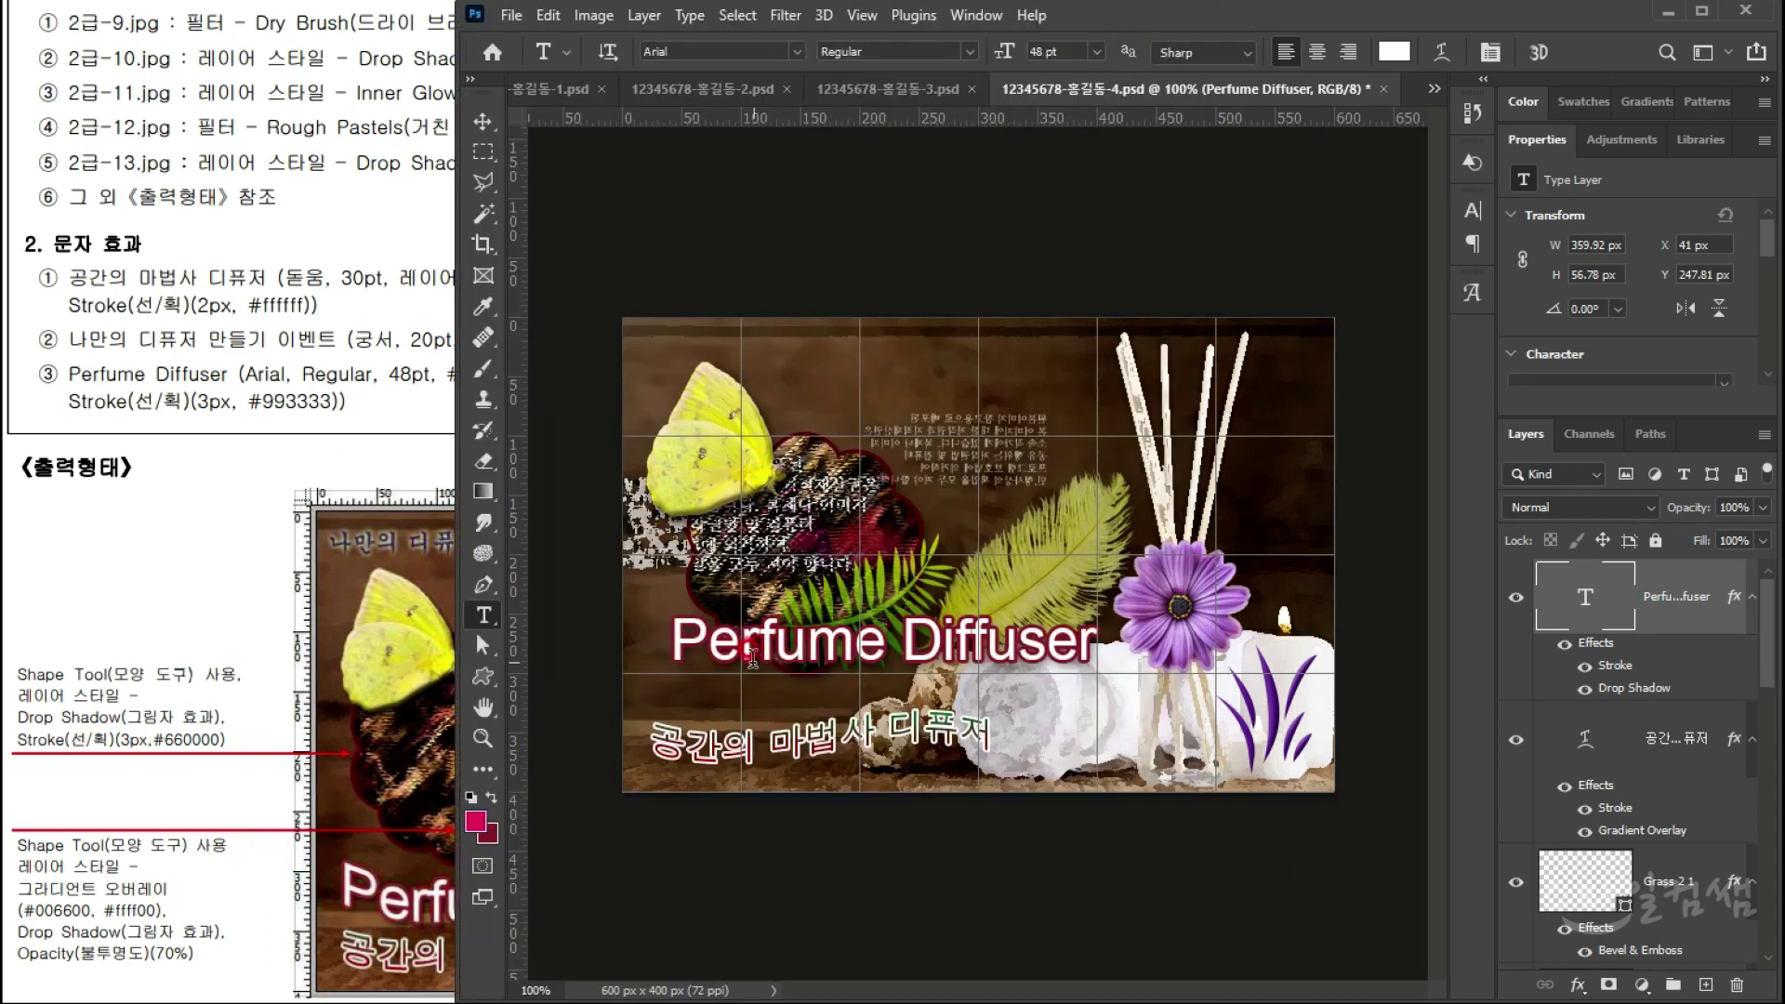
left_click(164, 823)
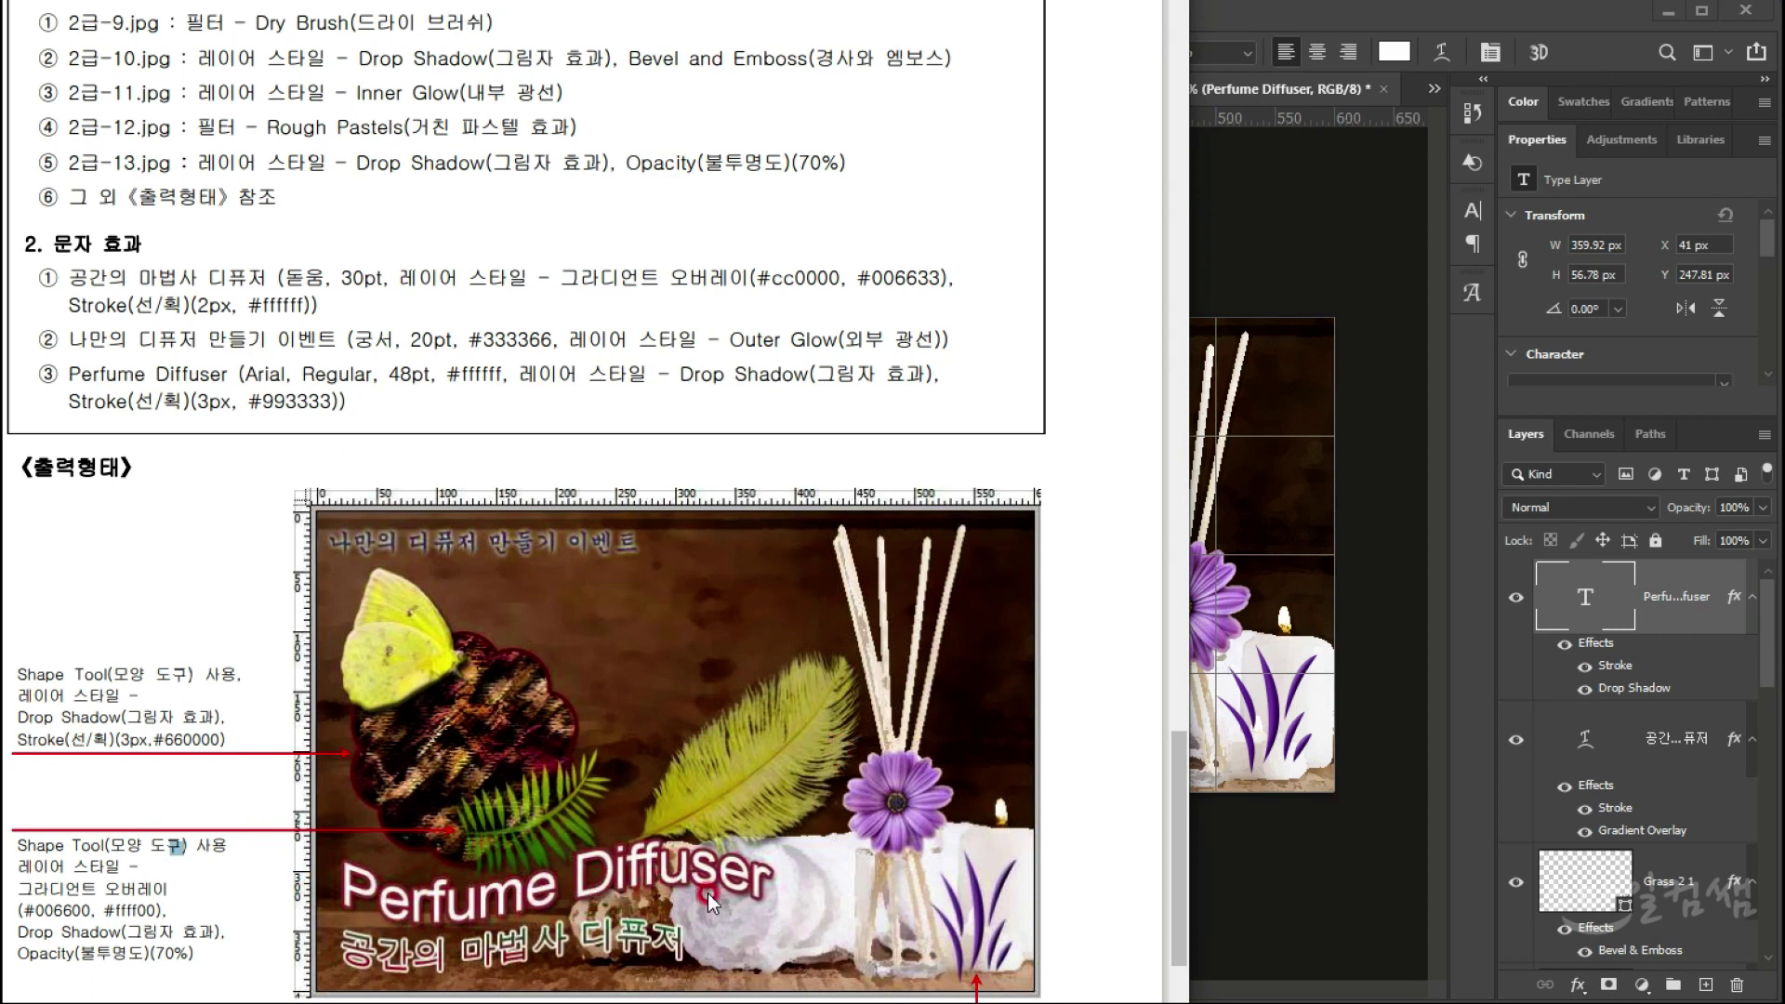
left_click(1326, 906)
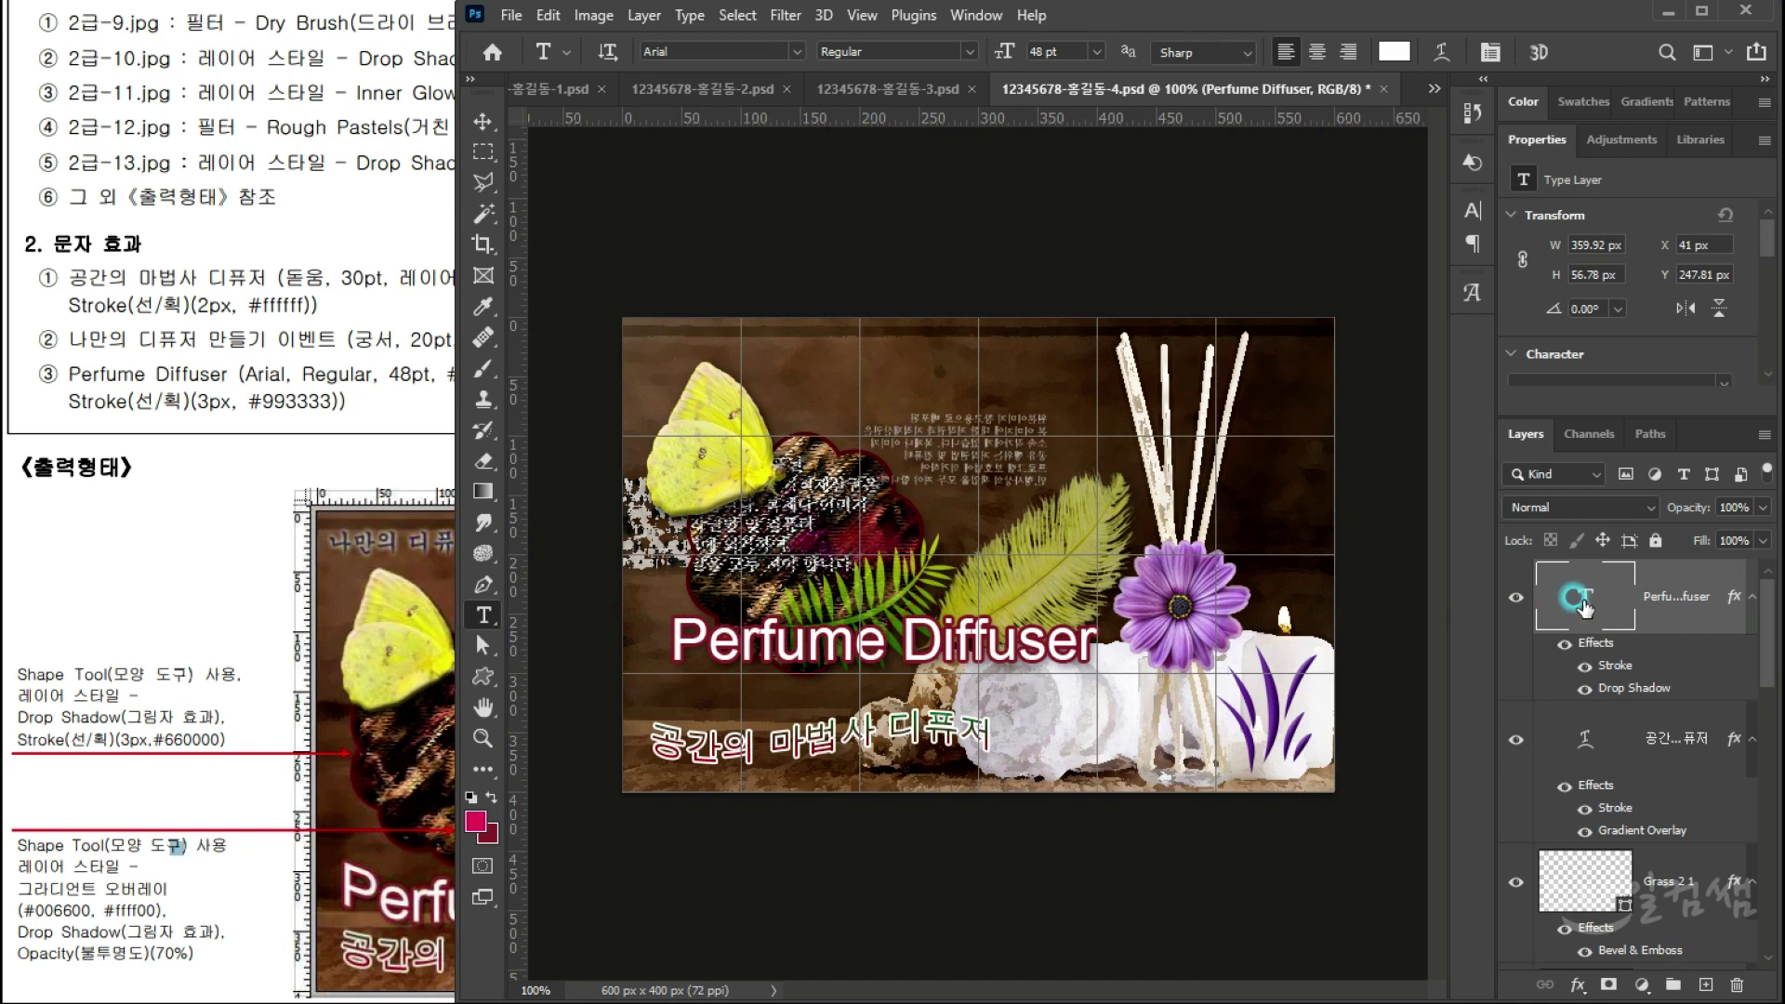
double_click(1585, 606)
left_click(1443, 54)
left_click(1444, 54)
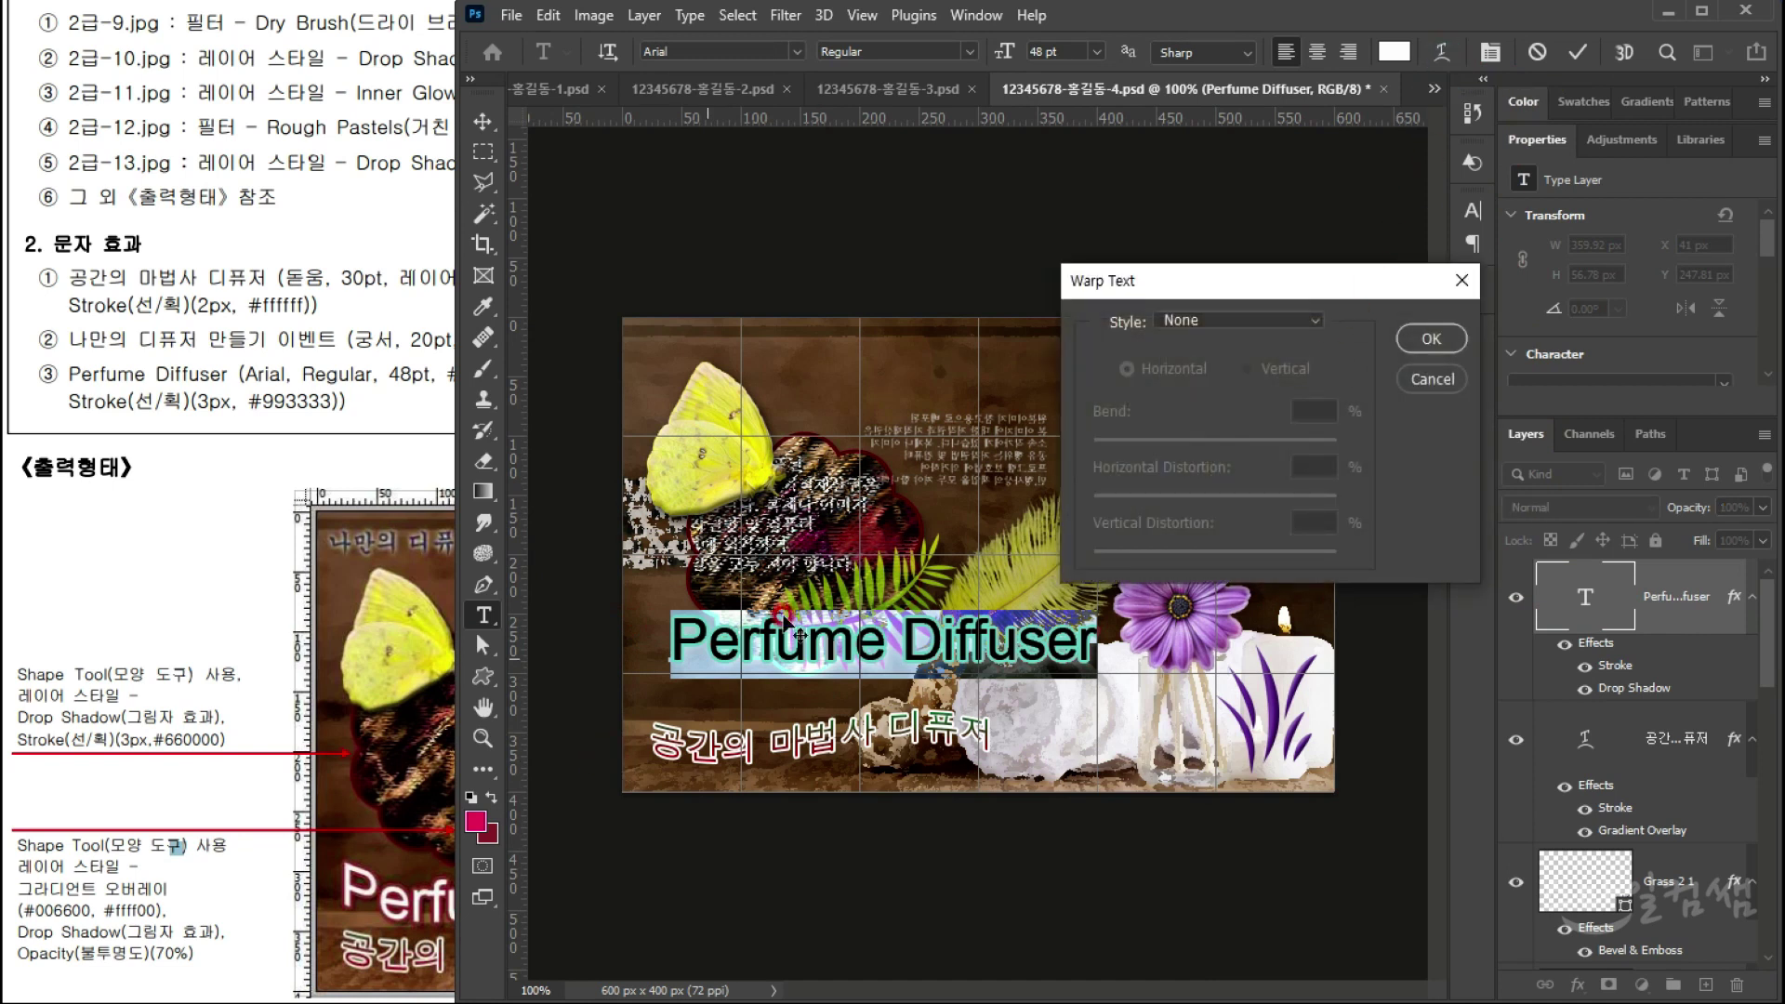
left_click(1250, 325)
left_click(1212, 591)
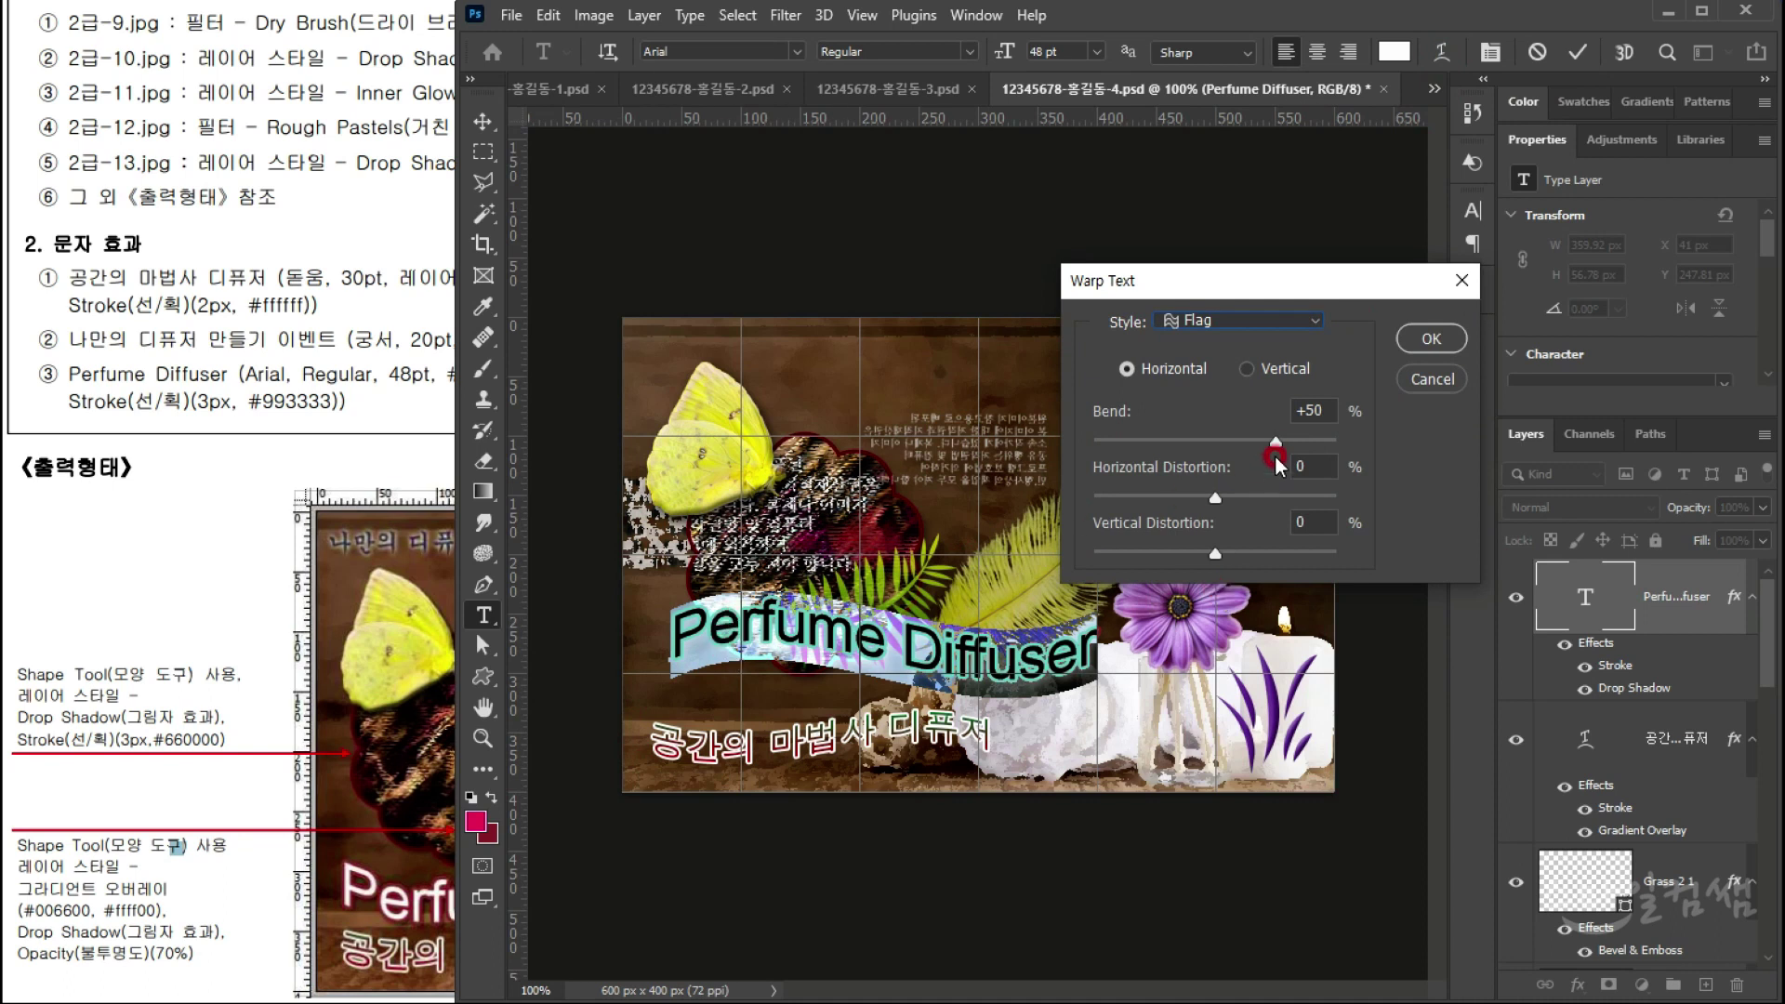
Step: Set the Flag warp's bend to -45%, shift the title down and left above the Korean line, and apply the warp
left_click_drag(1271, 438, 1158, 443)
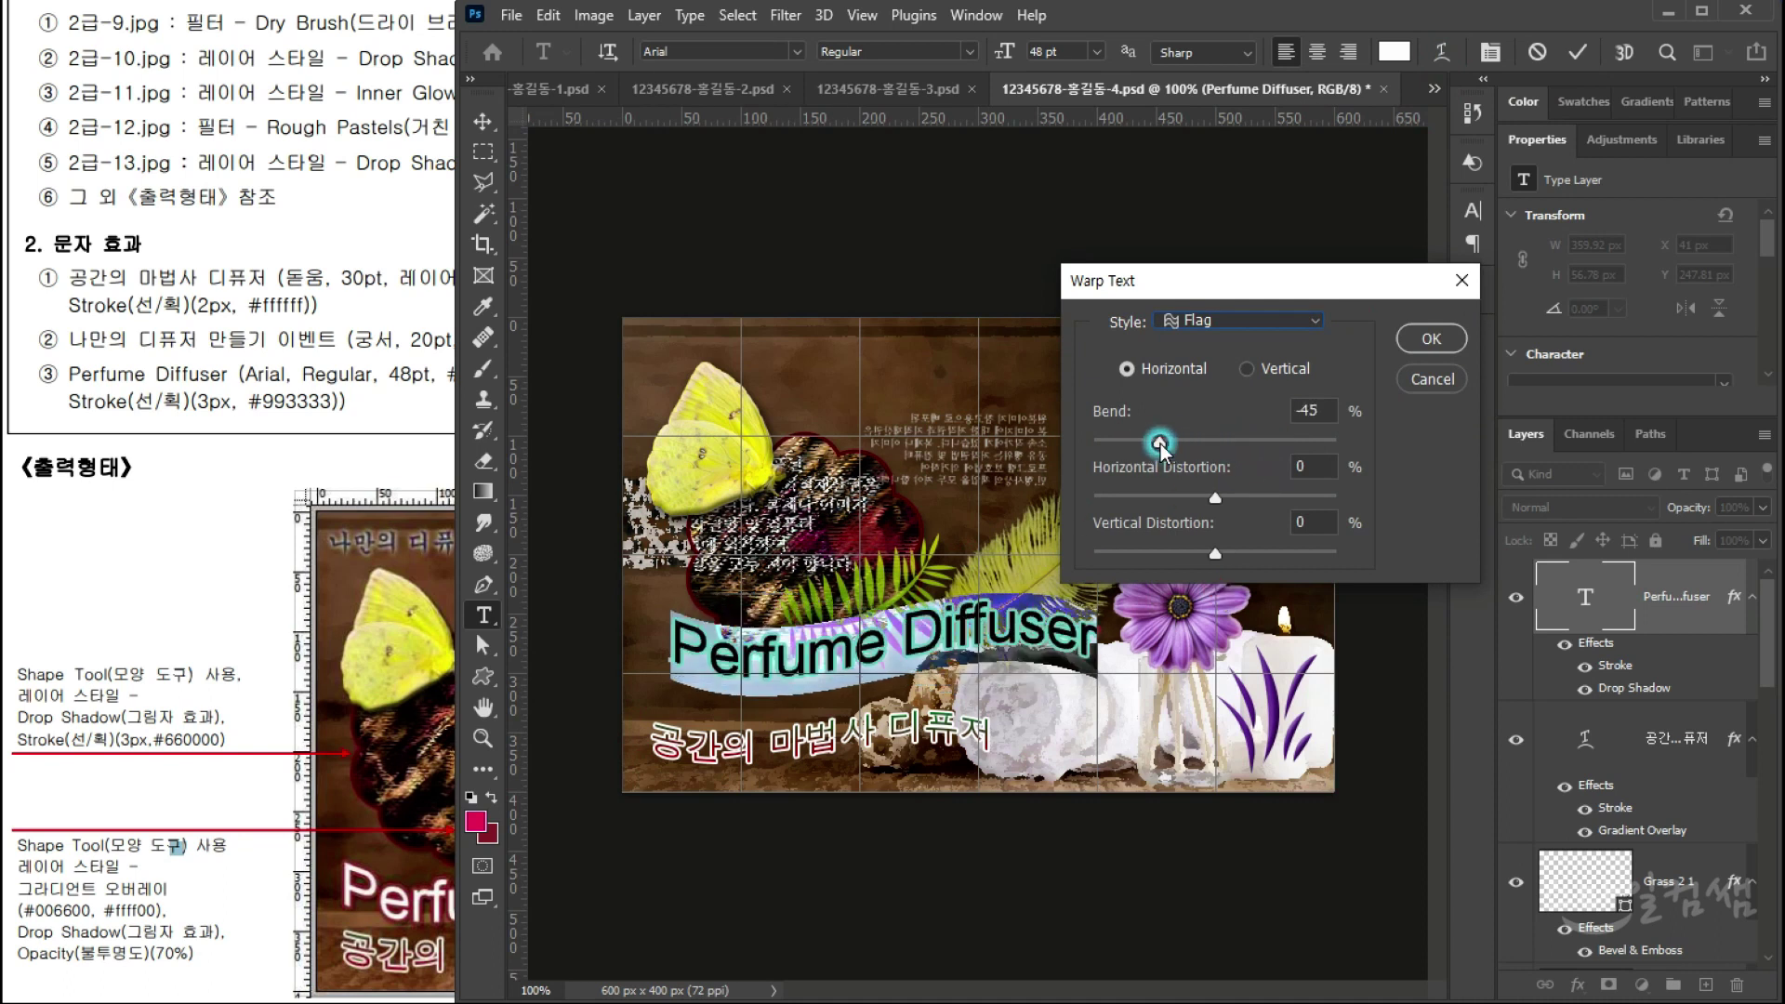
left_click_drag(785, 574, 760, 599)
left_click(1307, 507)
left_click(1439, 340)
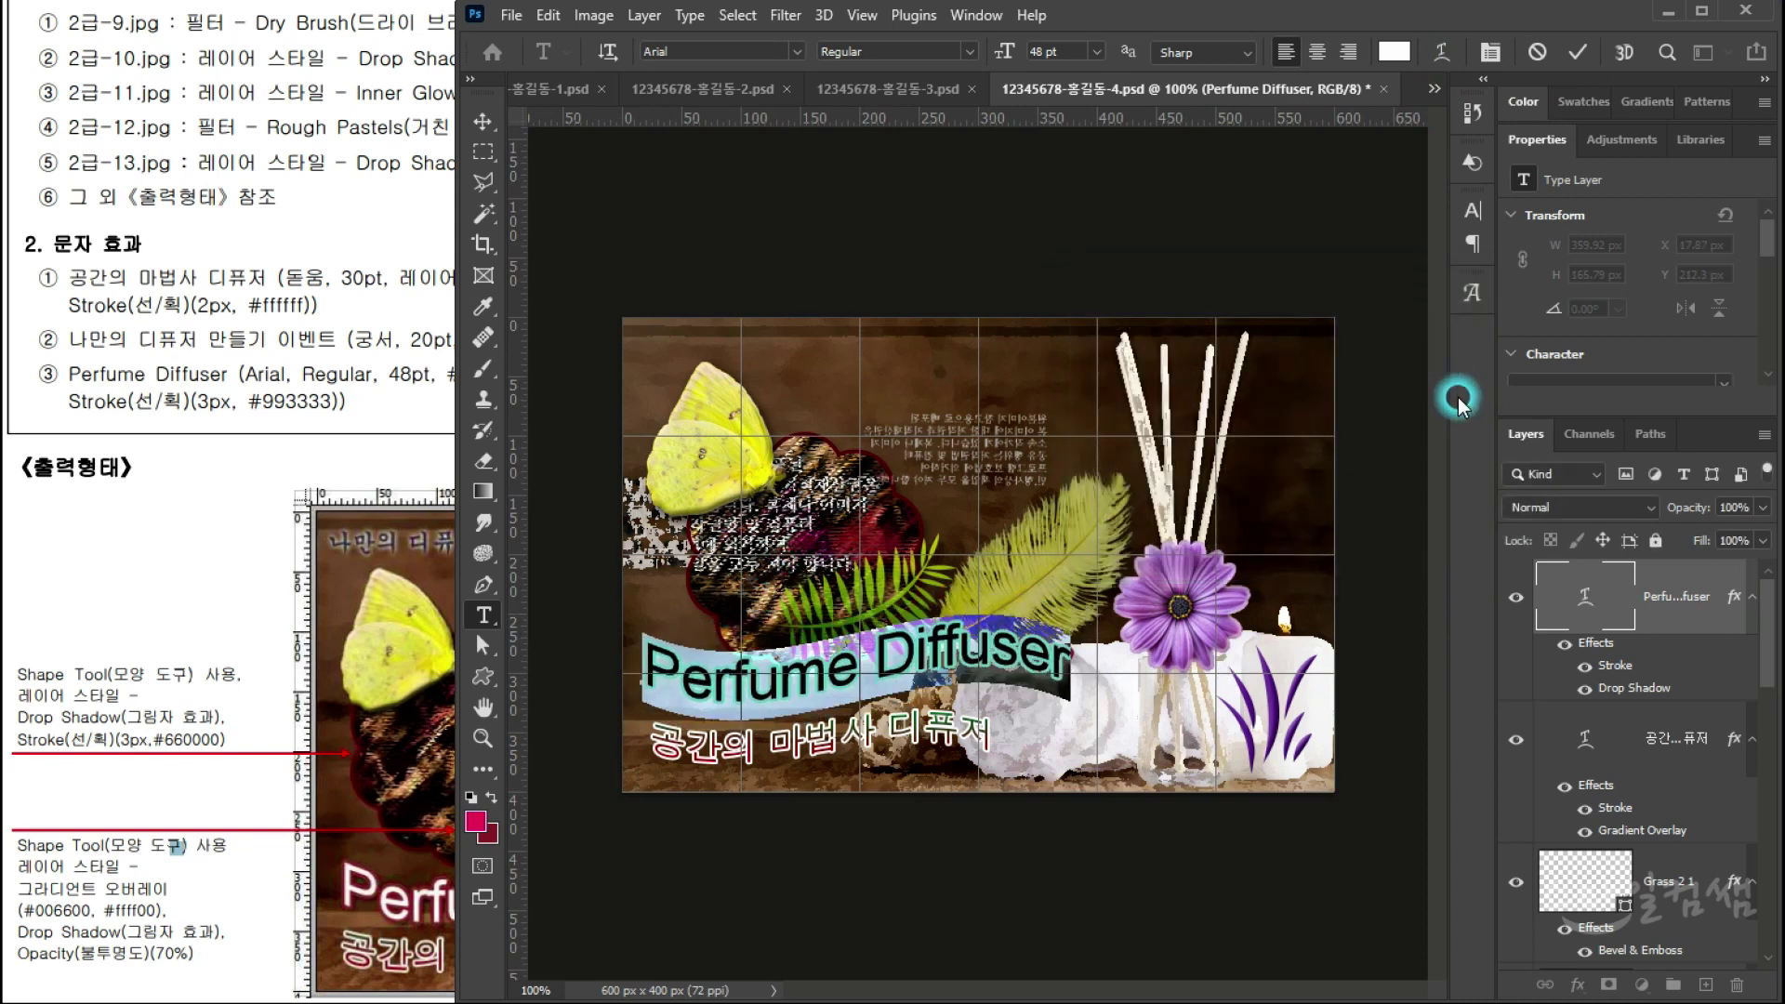
left_click(1583, 599)
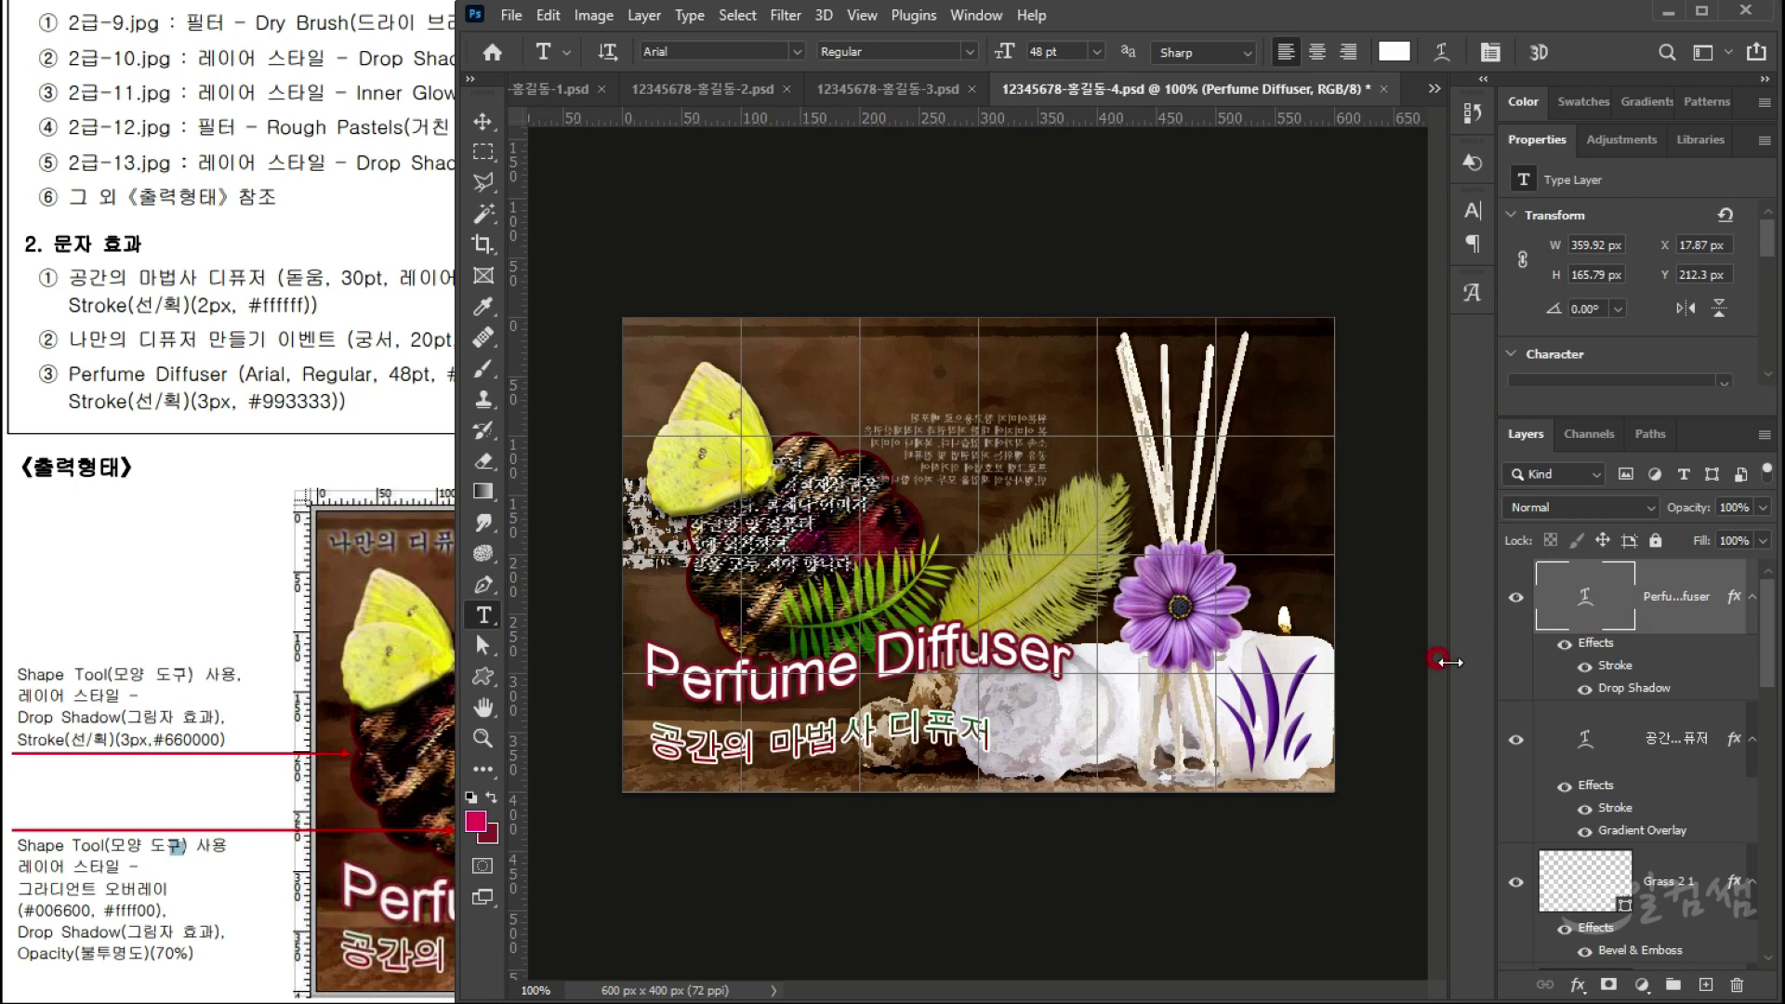
Step: Compare with the sheet and move the "Perfume Diffuser" text to about X 24 px, Y 223 px
left_click(363, 859)
left_click(1436, 700)
left_click_drag(1159, 698, 1159, 700)
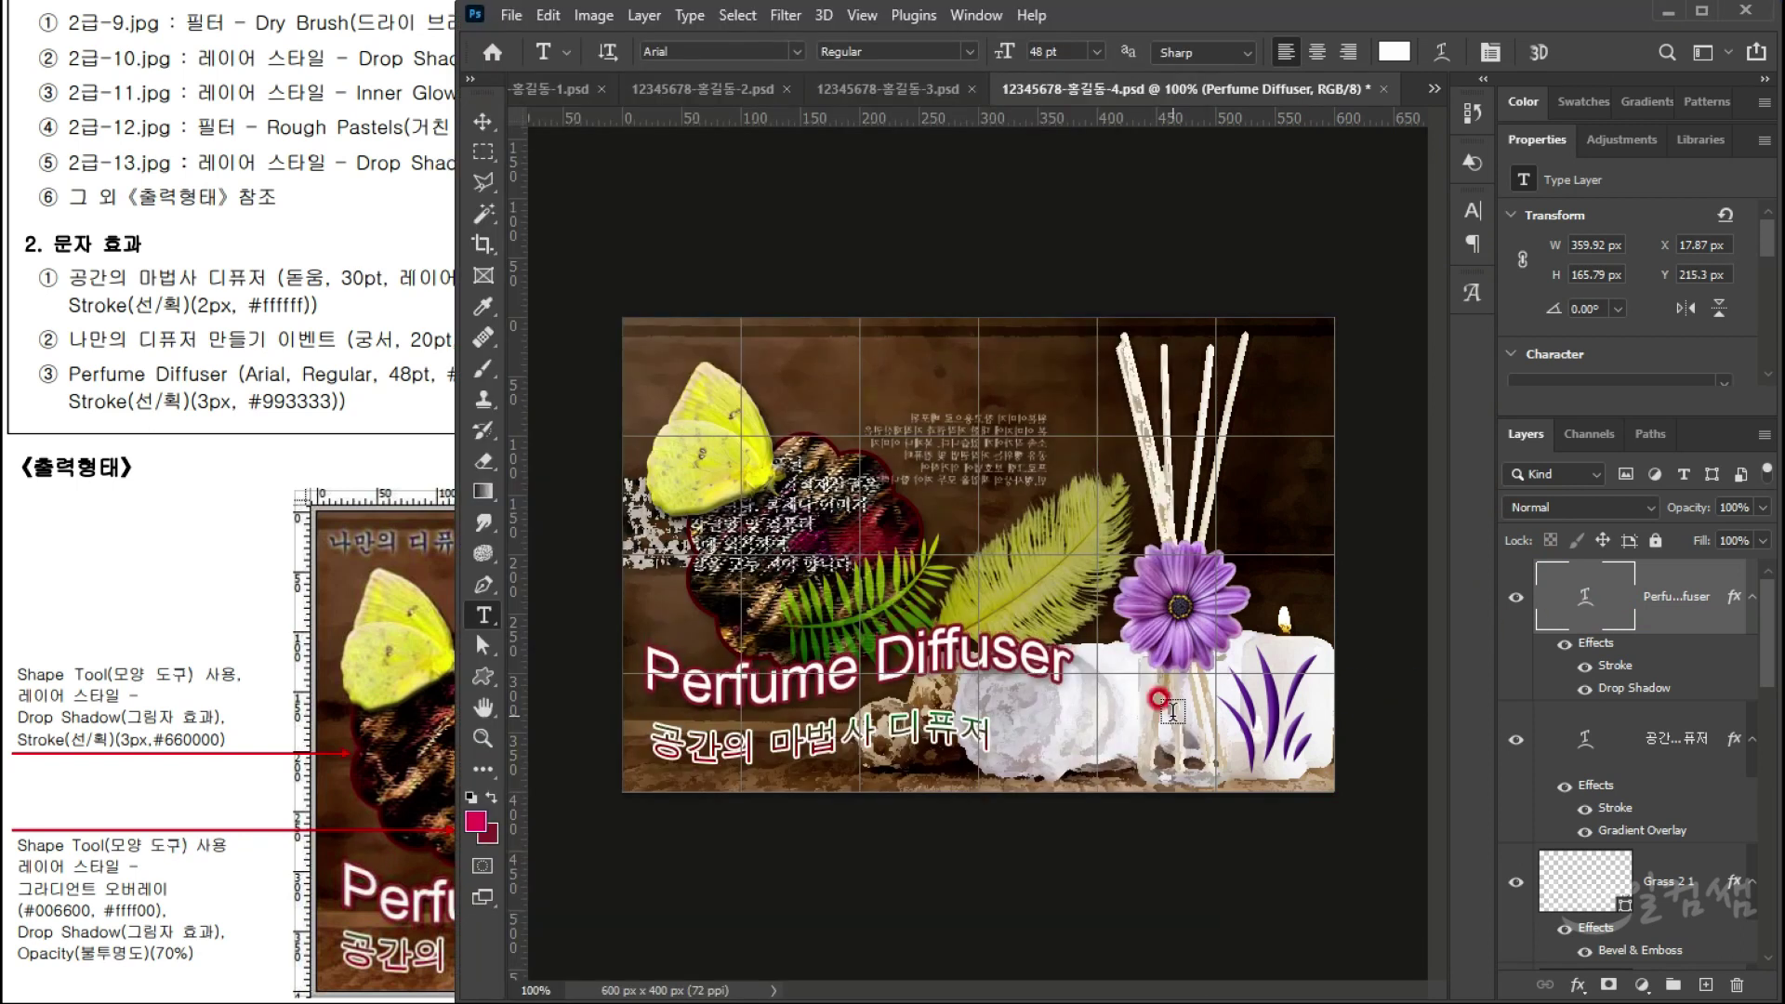
left_click(1578, 607)
left_click(1497, 621)
left_click(484, 121)
left_click_drag(875, 711, 883, 726)
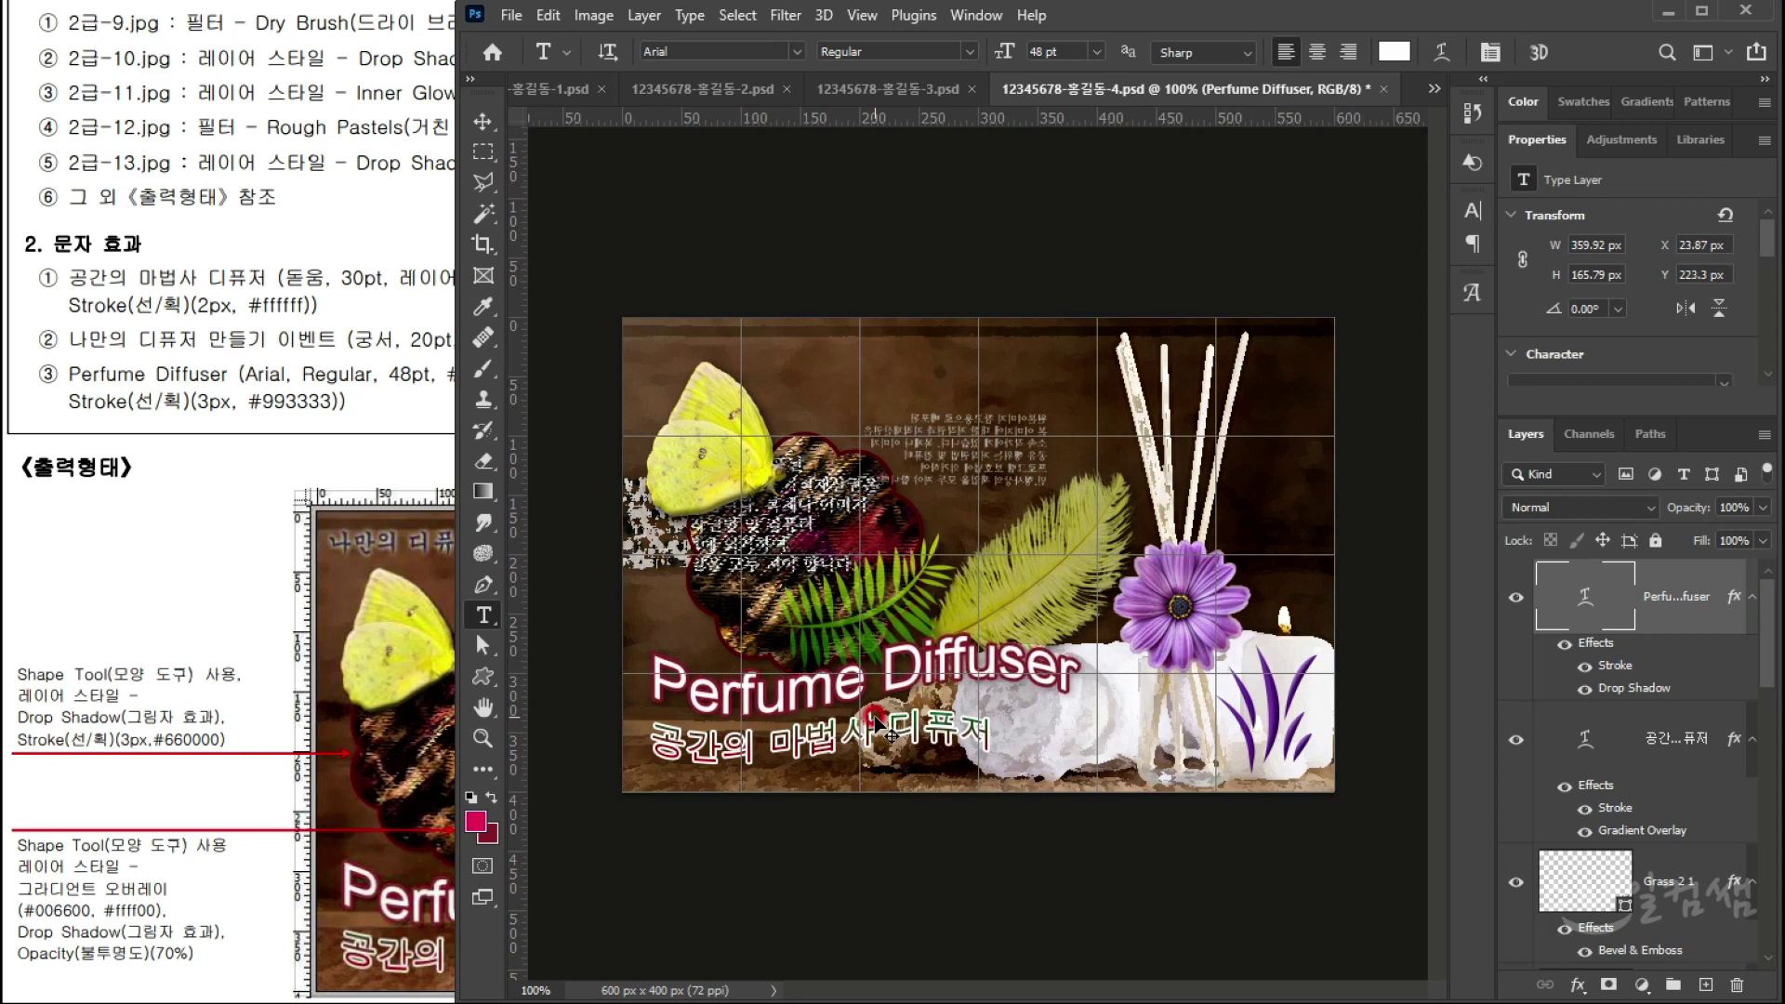
Step: Nudge the "Perfume Diffuser" text down and right to about X 26 px, Y 228 px, close above the Korean line
left_click(1569, 603)
key("ctrl+Down")
key("ctrl+Down")
key("ctrl+Down")
key("ctrl+Down")
key("ctrl+Down")
key("ctrl+Down")
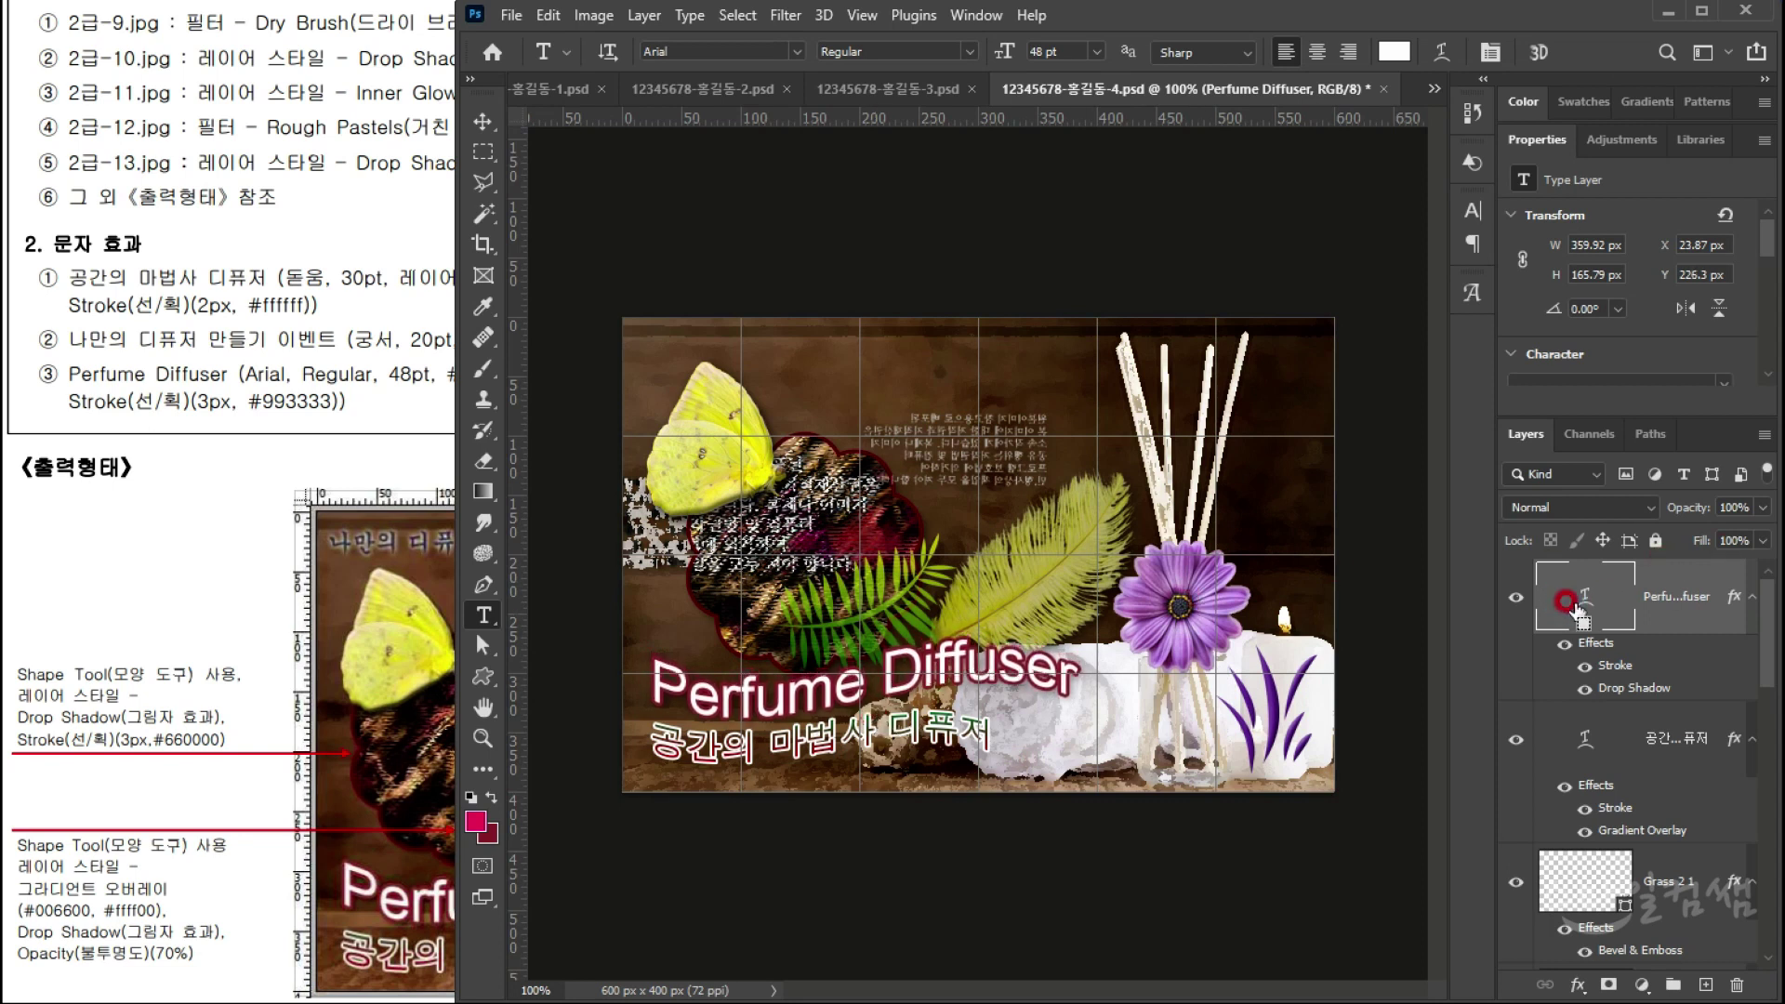
key("ctrl+Right")
key("ctrl+Right")
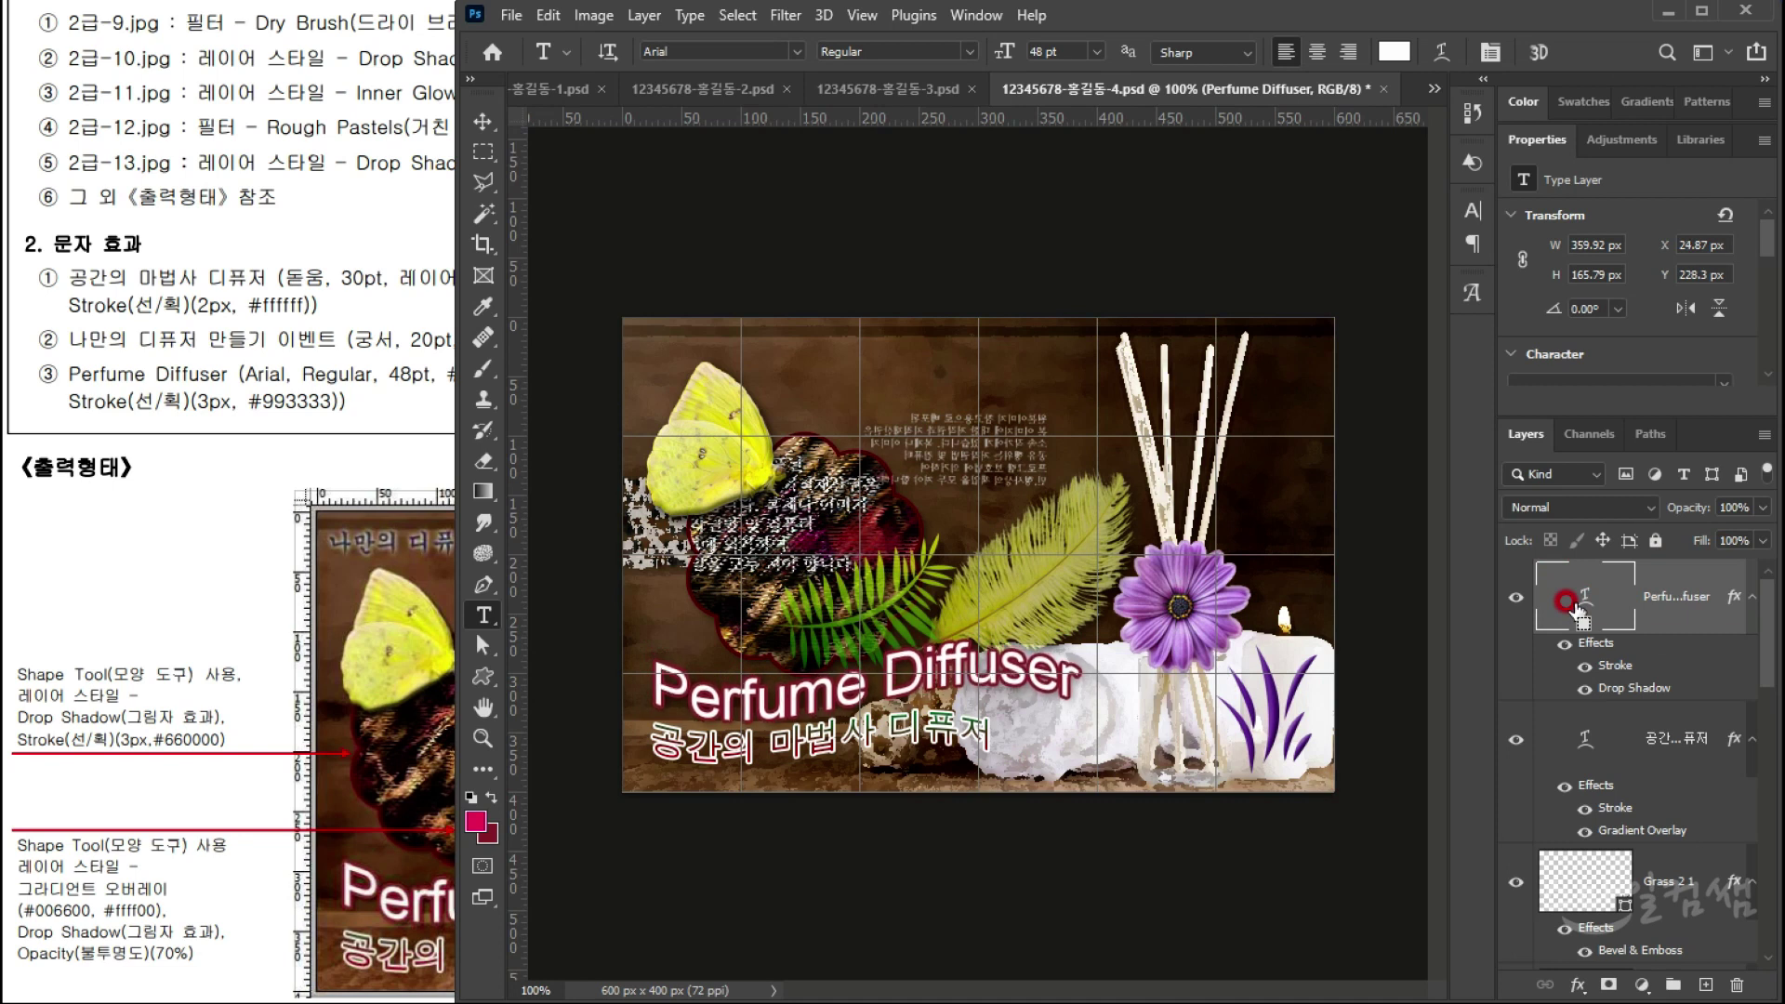
key("ctrl+Up")
key("ctrl+Up")
key("ctrl+Down")
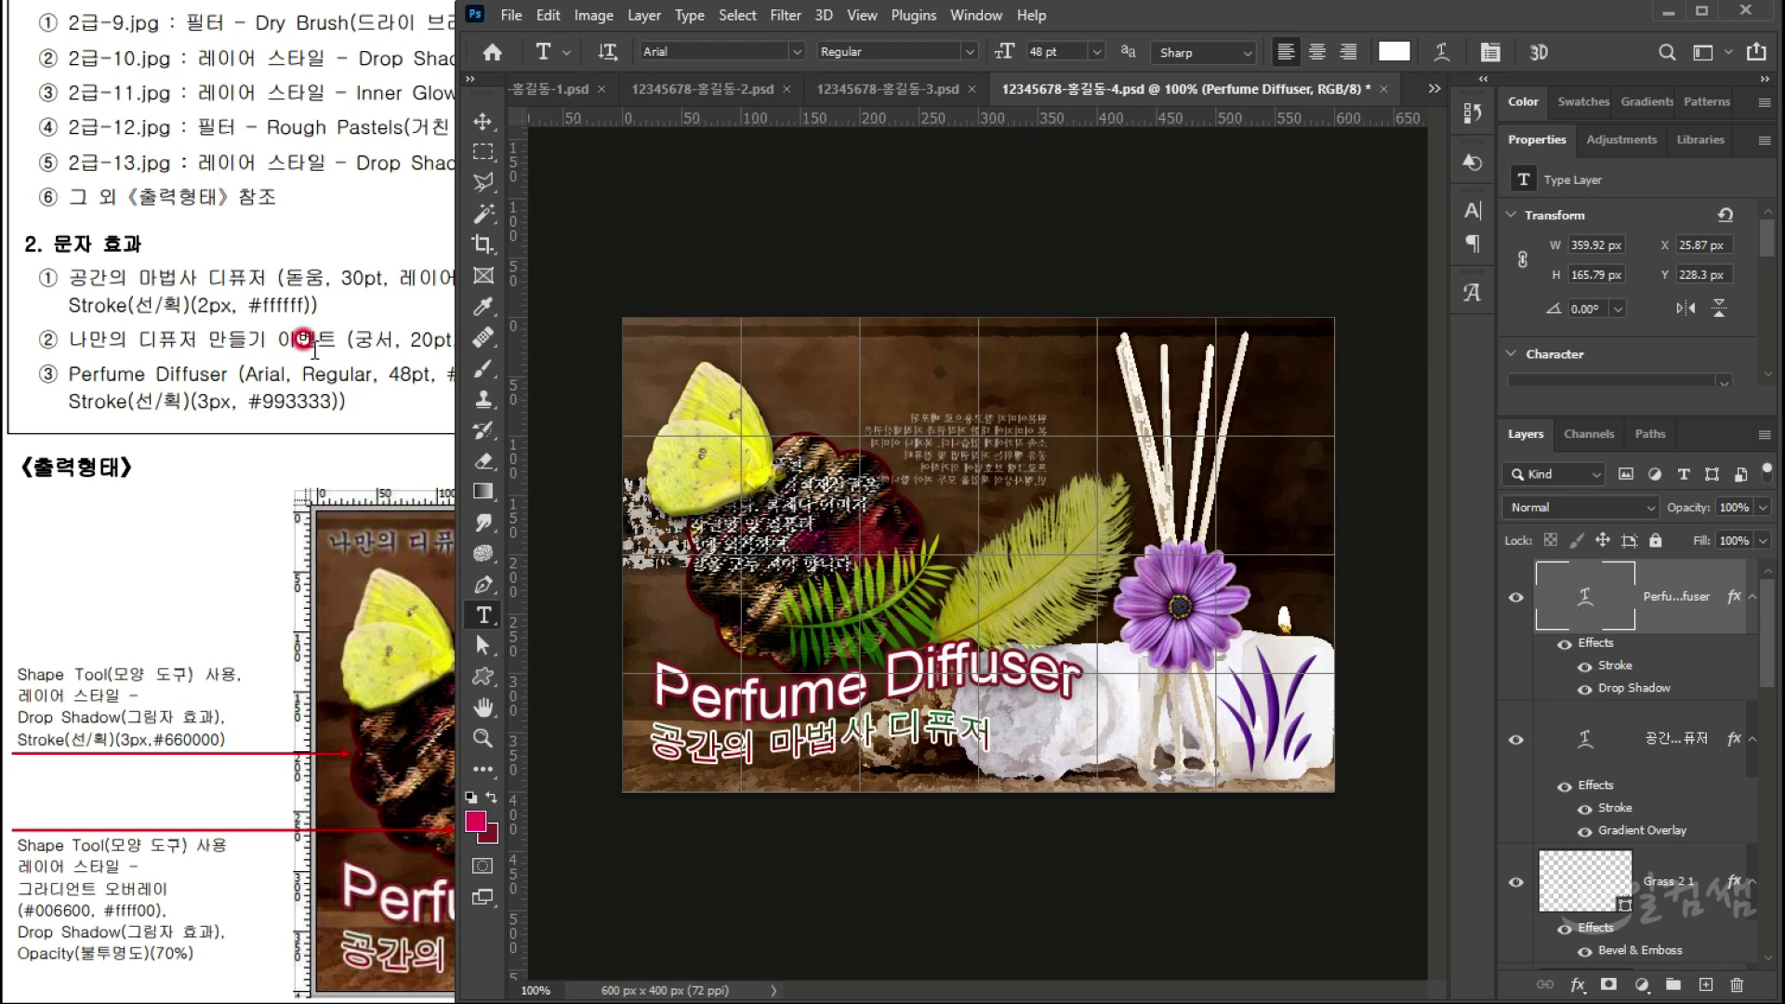
Step: Add the text "나만의 디퓨저 만들기 이벤트" at the poster's upper-left corner, as on the exam sheet, and select all of it
left_click(216, 337)
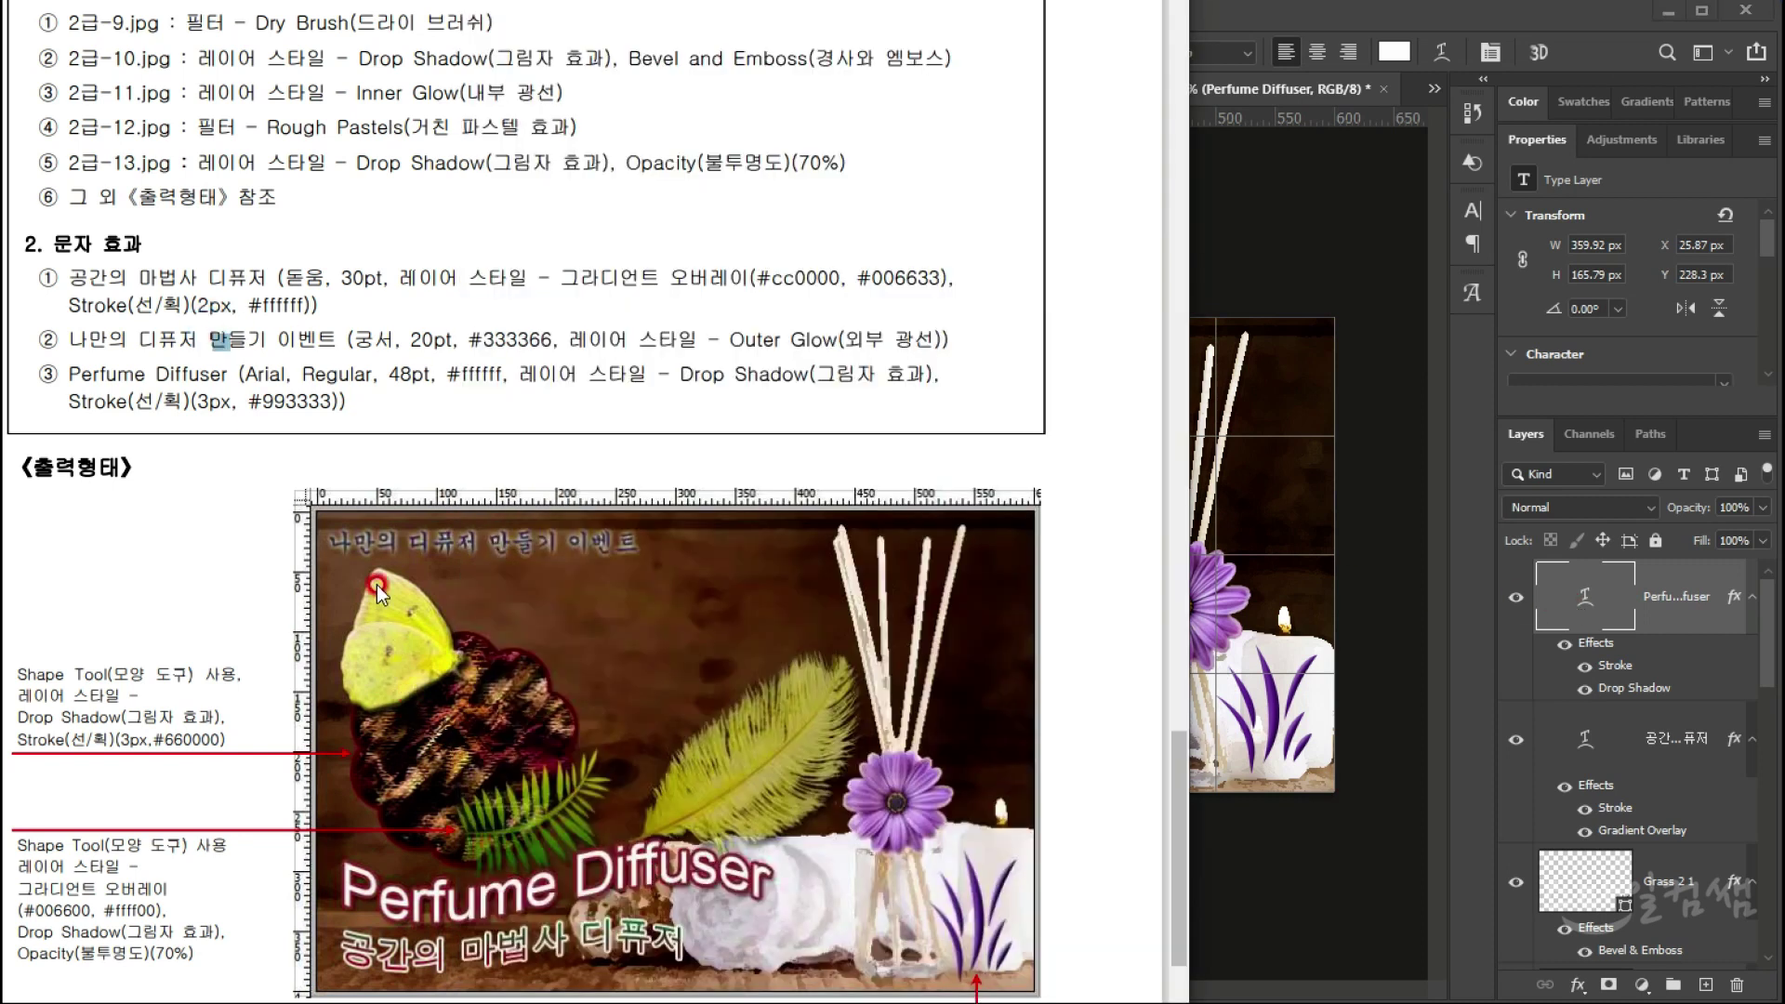
left_click(249, 335)
left_click(1596, 623)
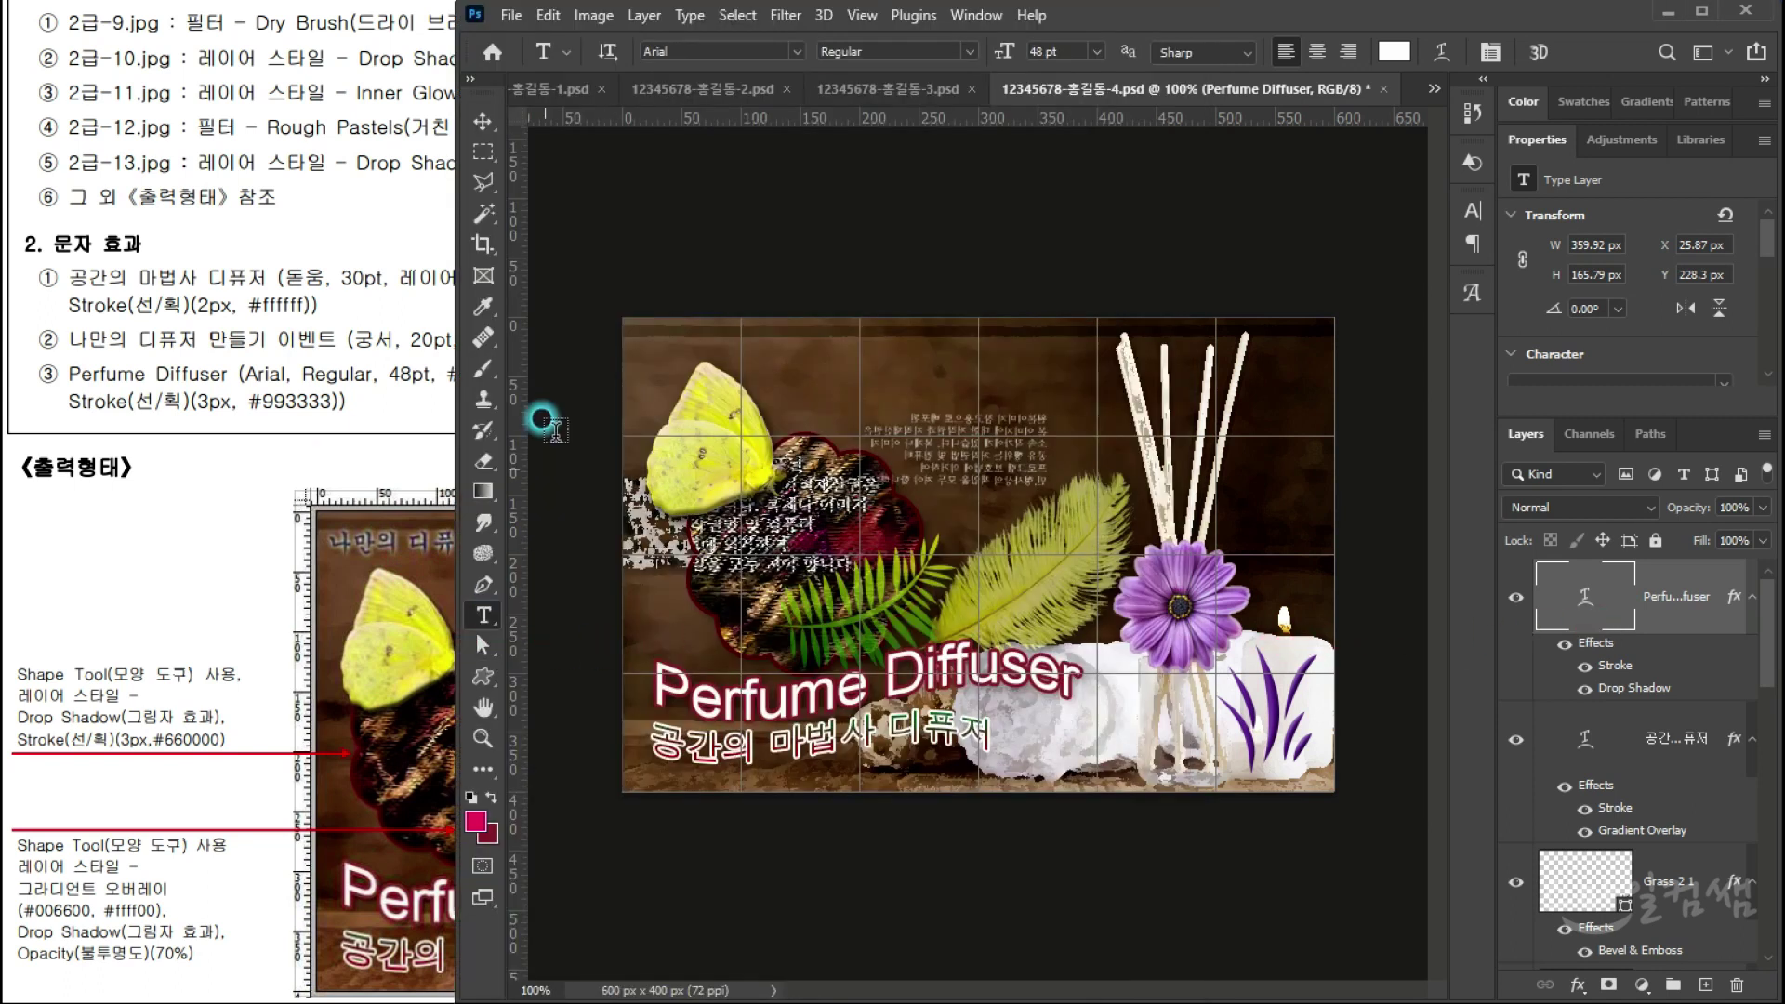
left_click(647, 342)
type("S")
type("만으")
type(" 디퓨")
type("저 ㅁ")
type("벤")
key("ctrl+a")
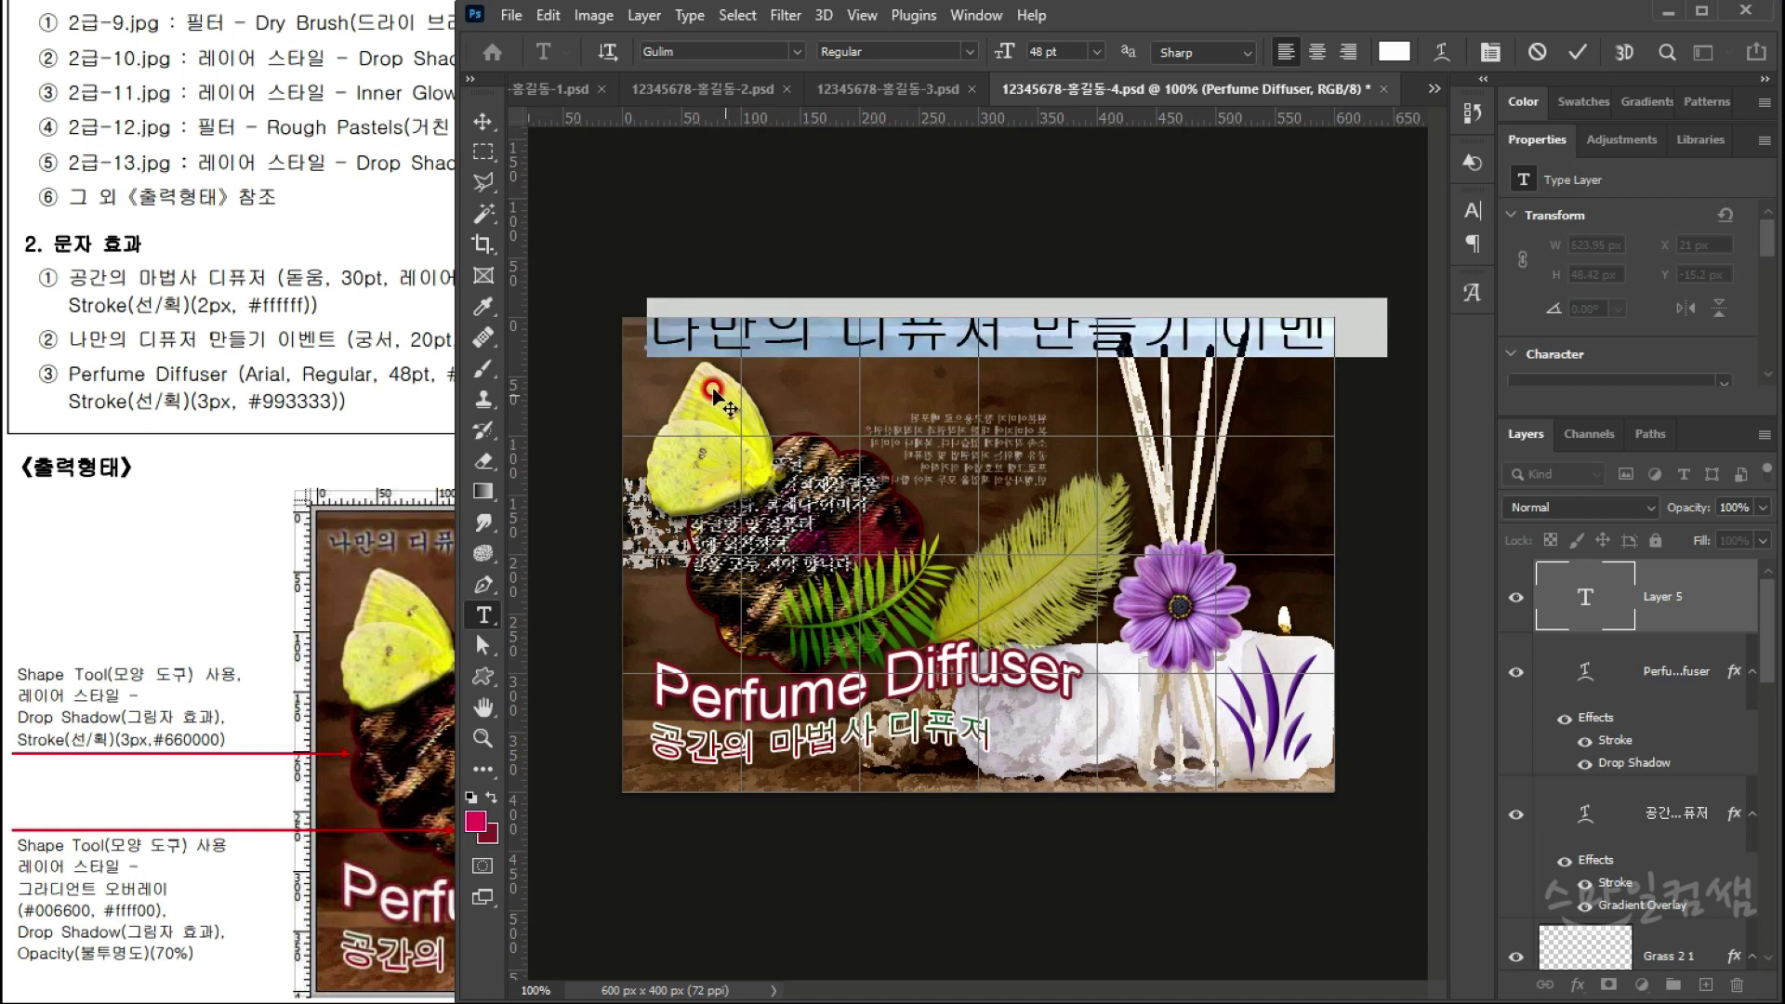
Step: Set the "나만의 디퓨저 만들기 이벤트" text to the Gungsuh font at 20 pt and commit it
left_click(794, 50)
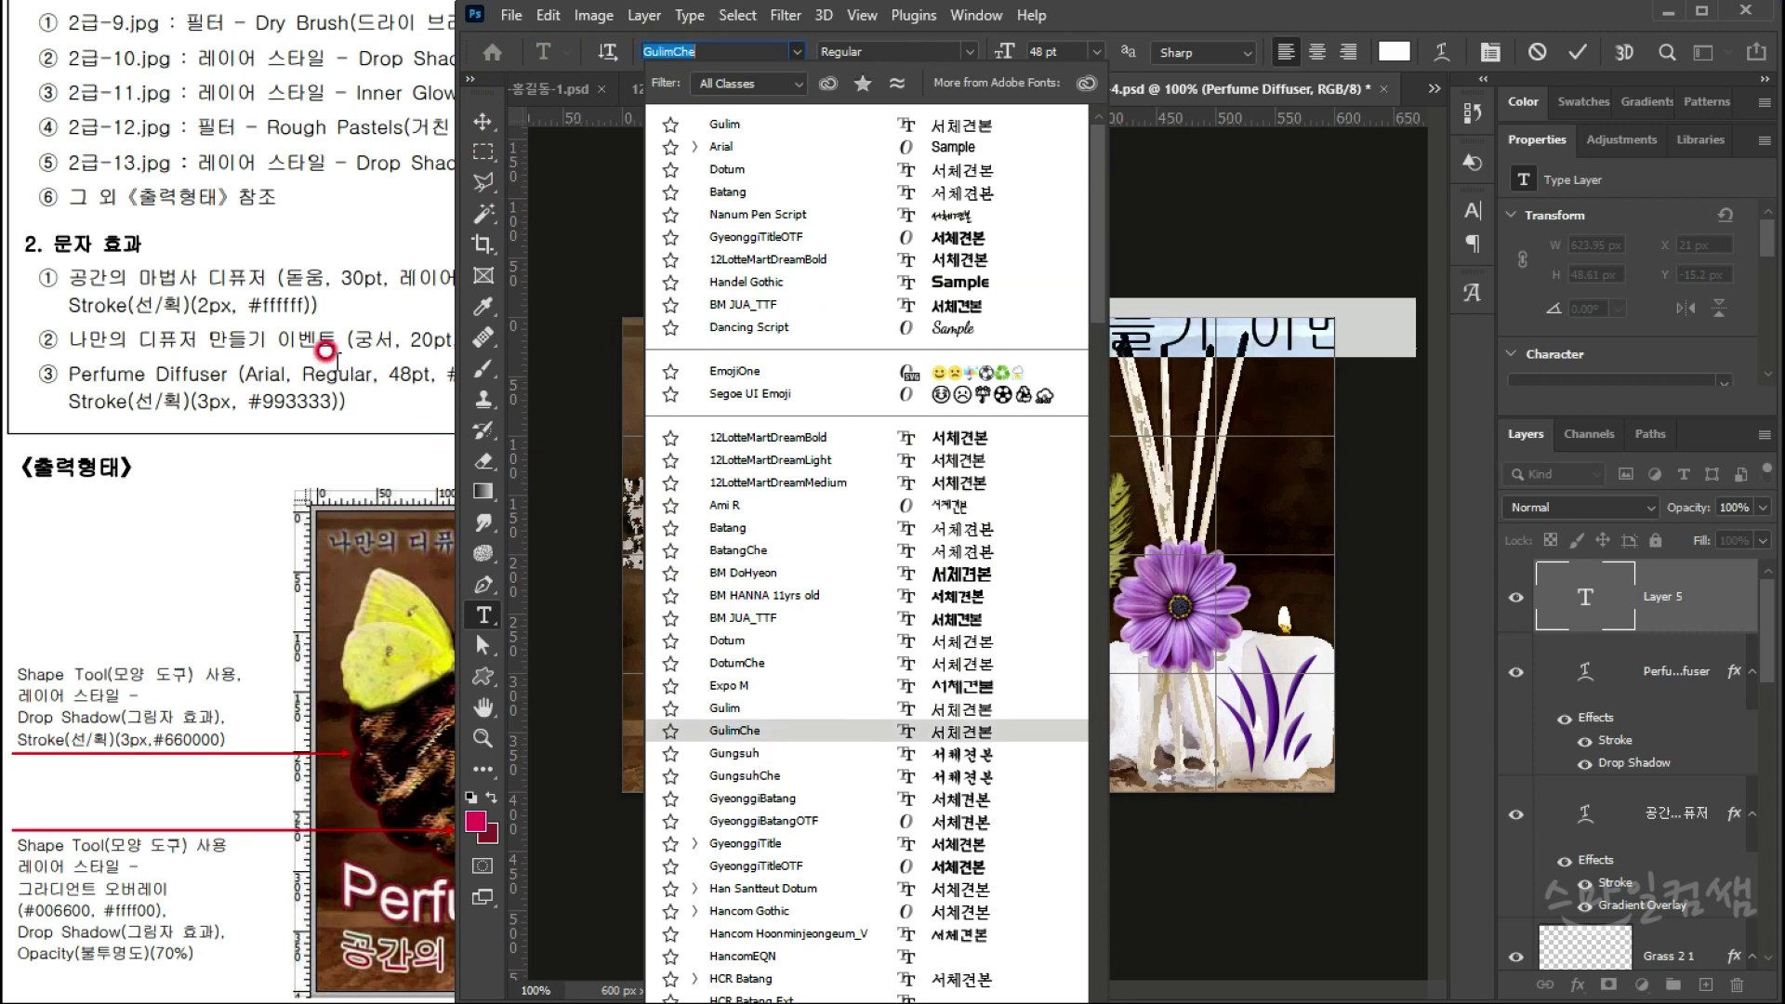
left_click(734, 753)
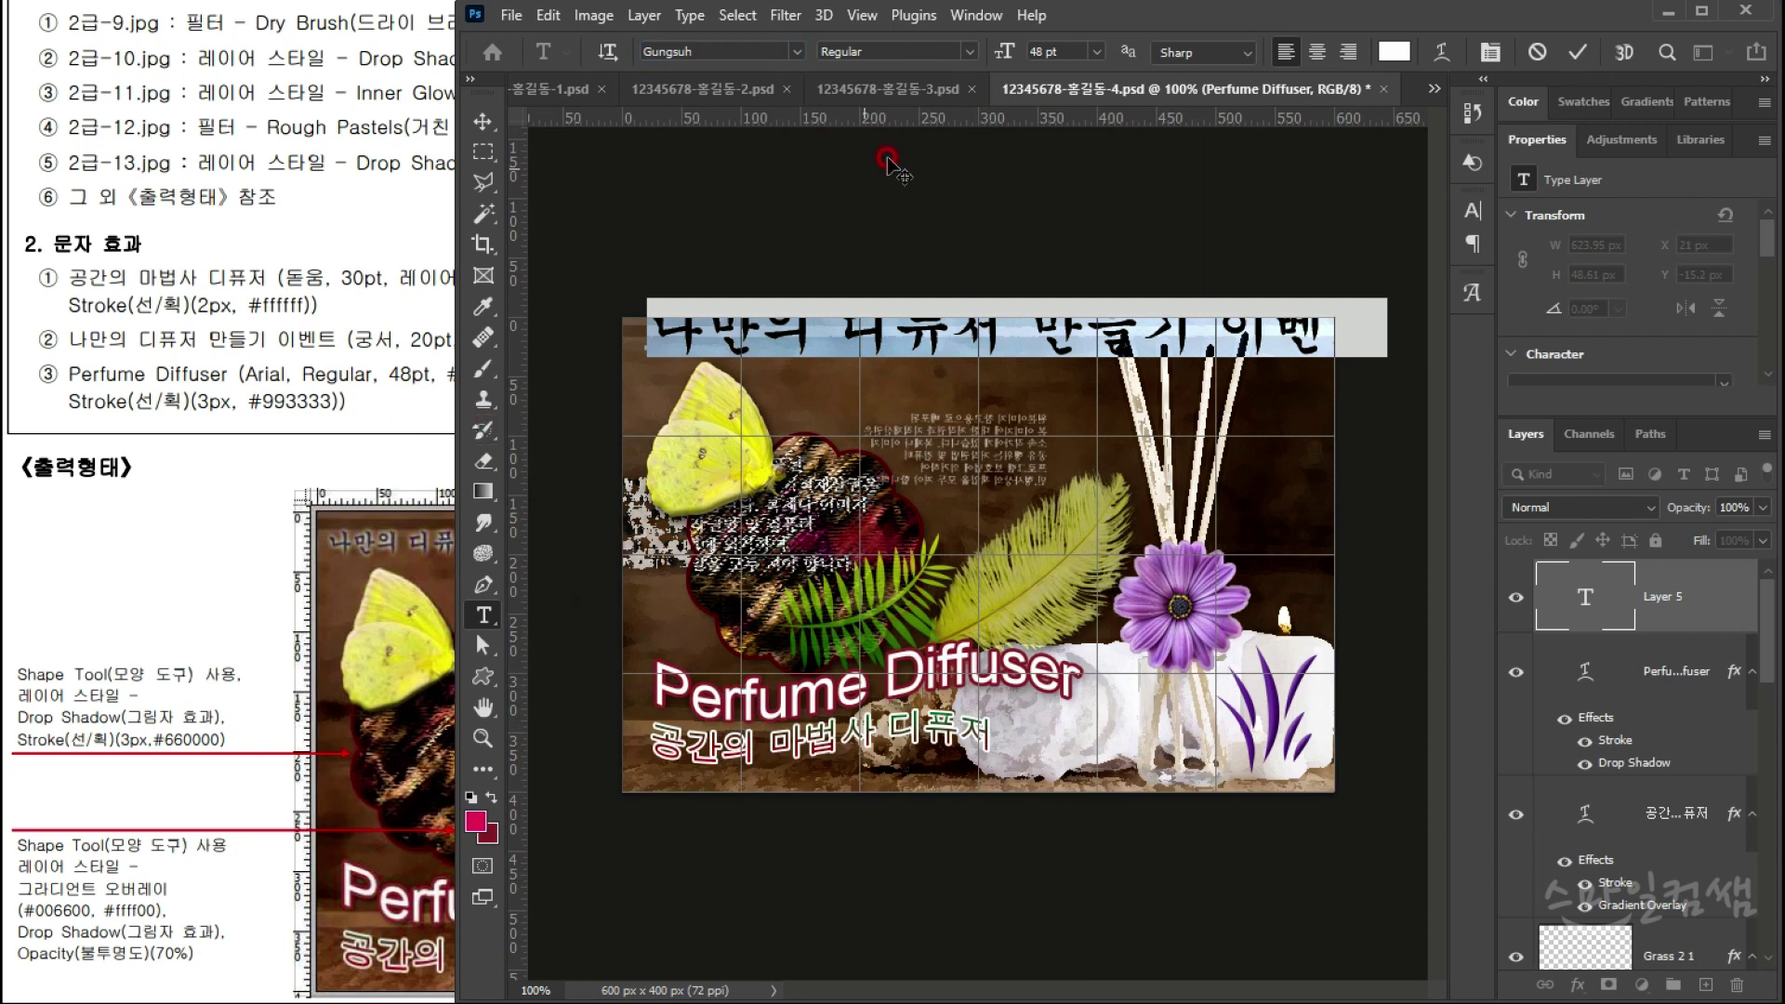
left_click(1065, 48)
left_click(353, 377)
left_click(1334, 19)
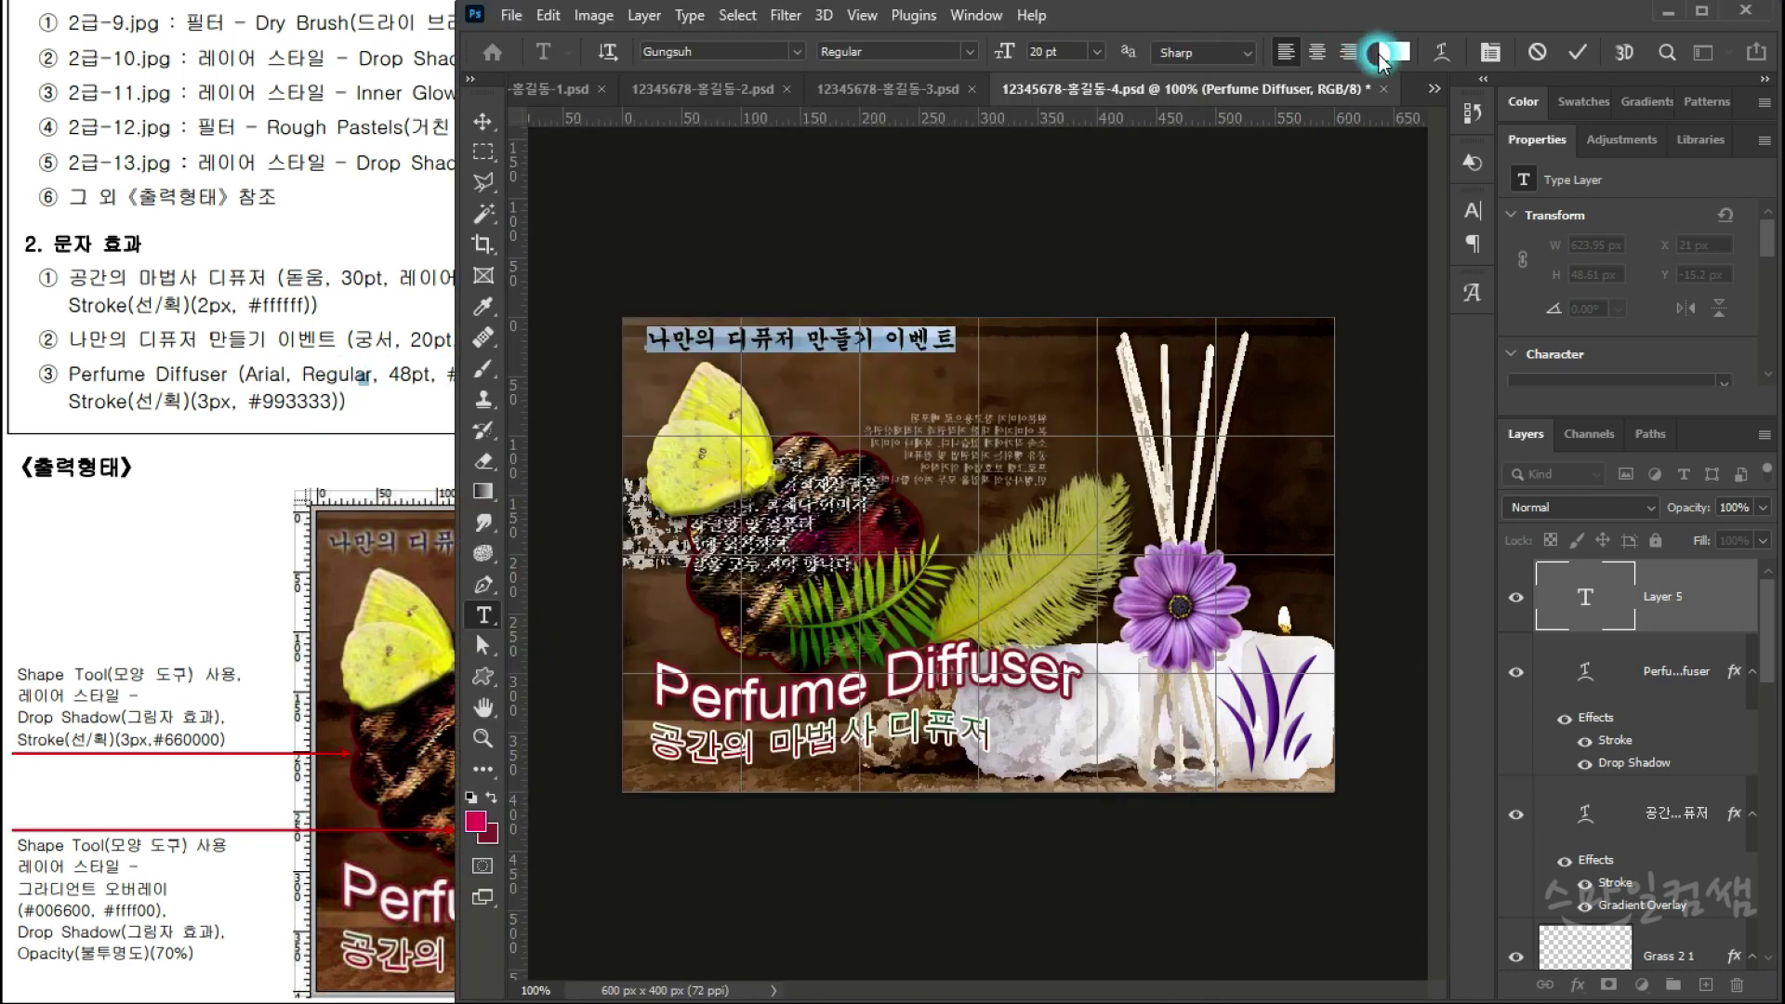
left_click(1580, 600)
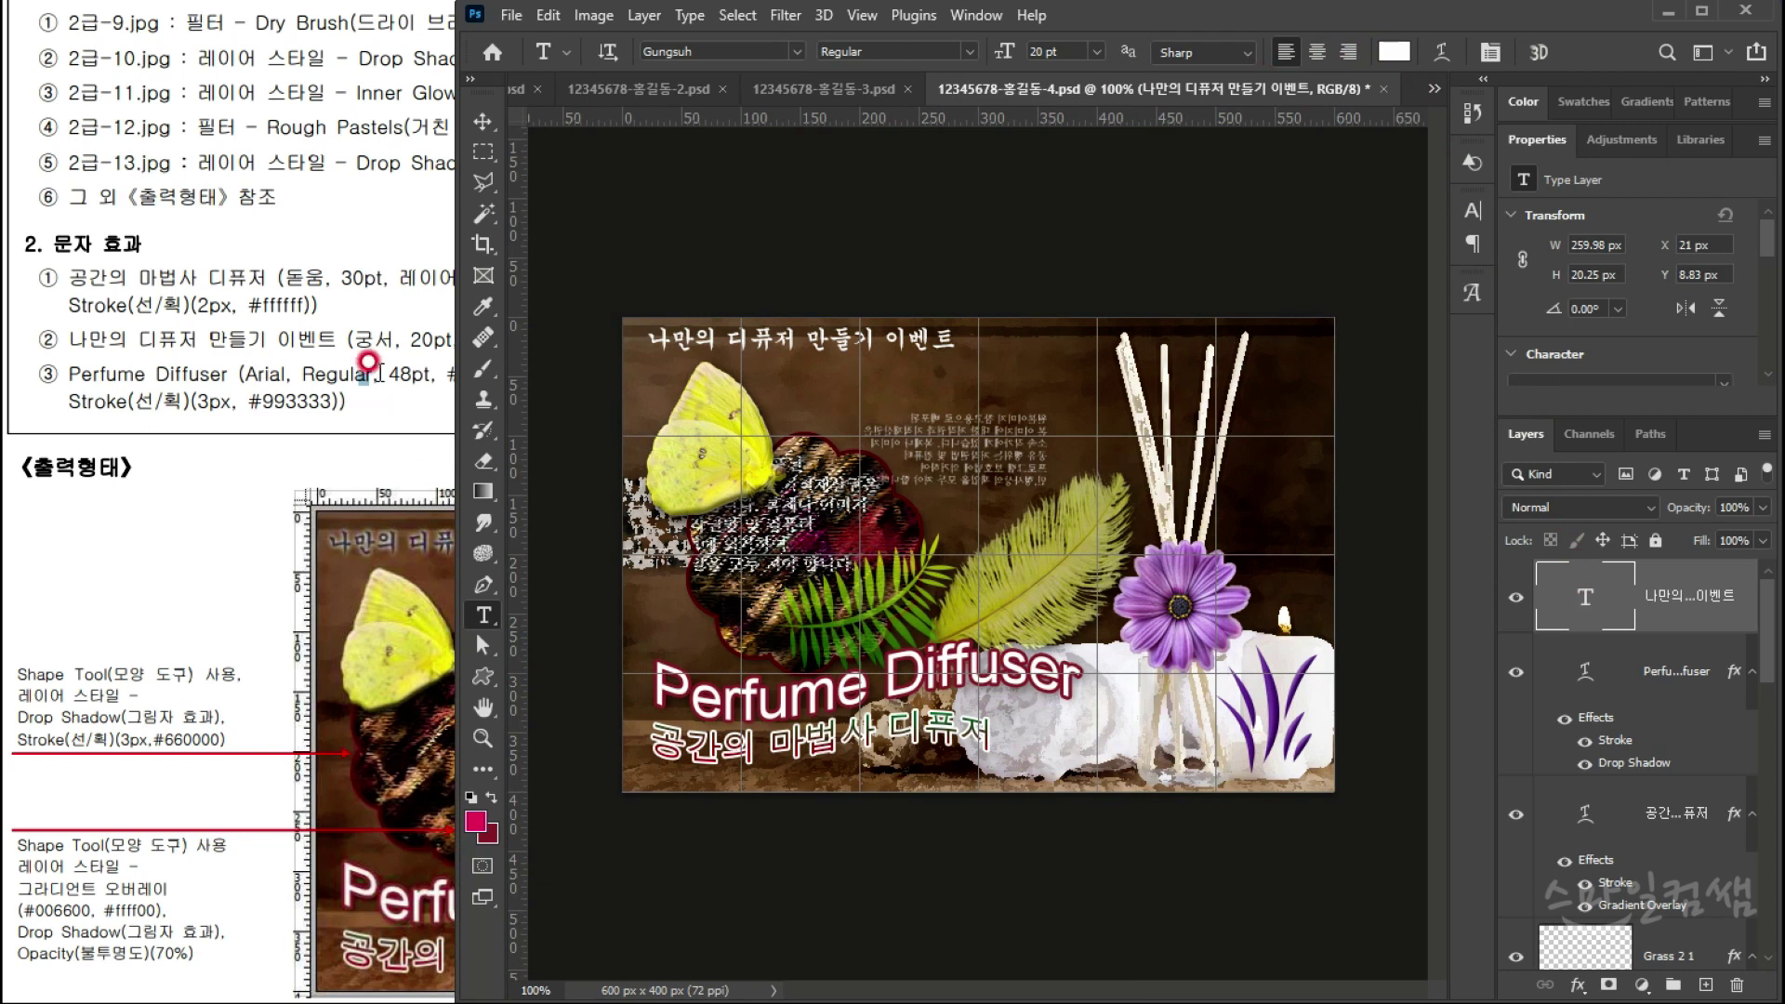
Step: Try copying the Drop Shadow effect from the "Perfume Diffuser" layer onto the "나만의 디퓨저 만들기 이벤트" text layer
left_click(375, 368)
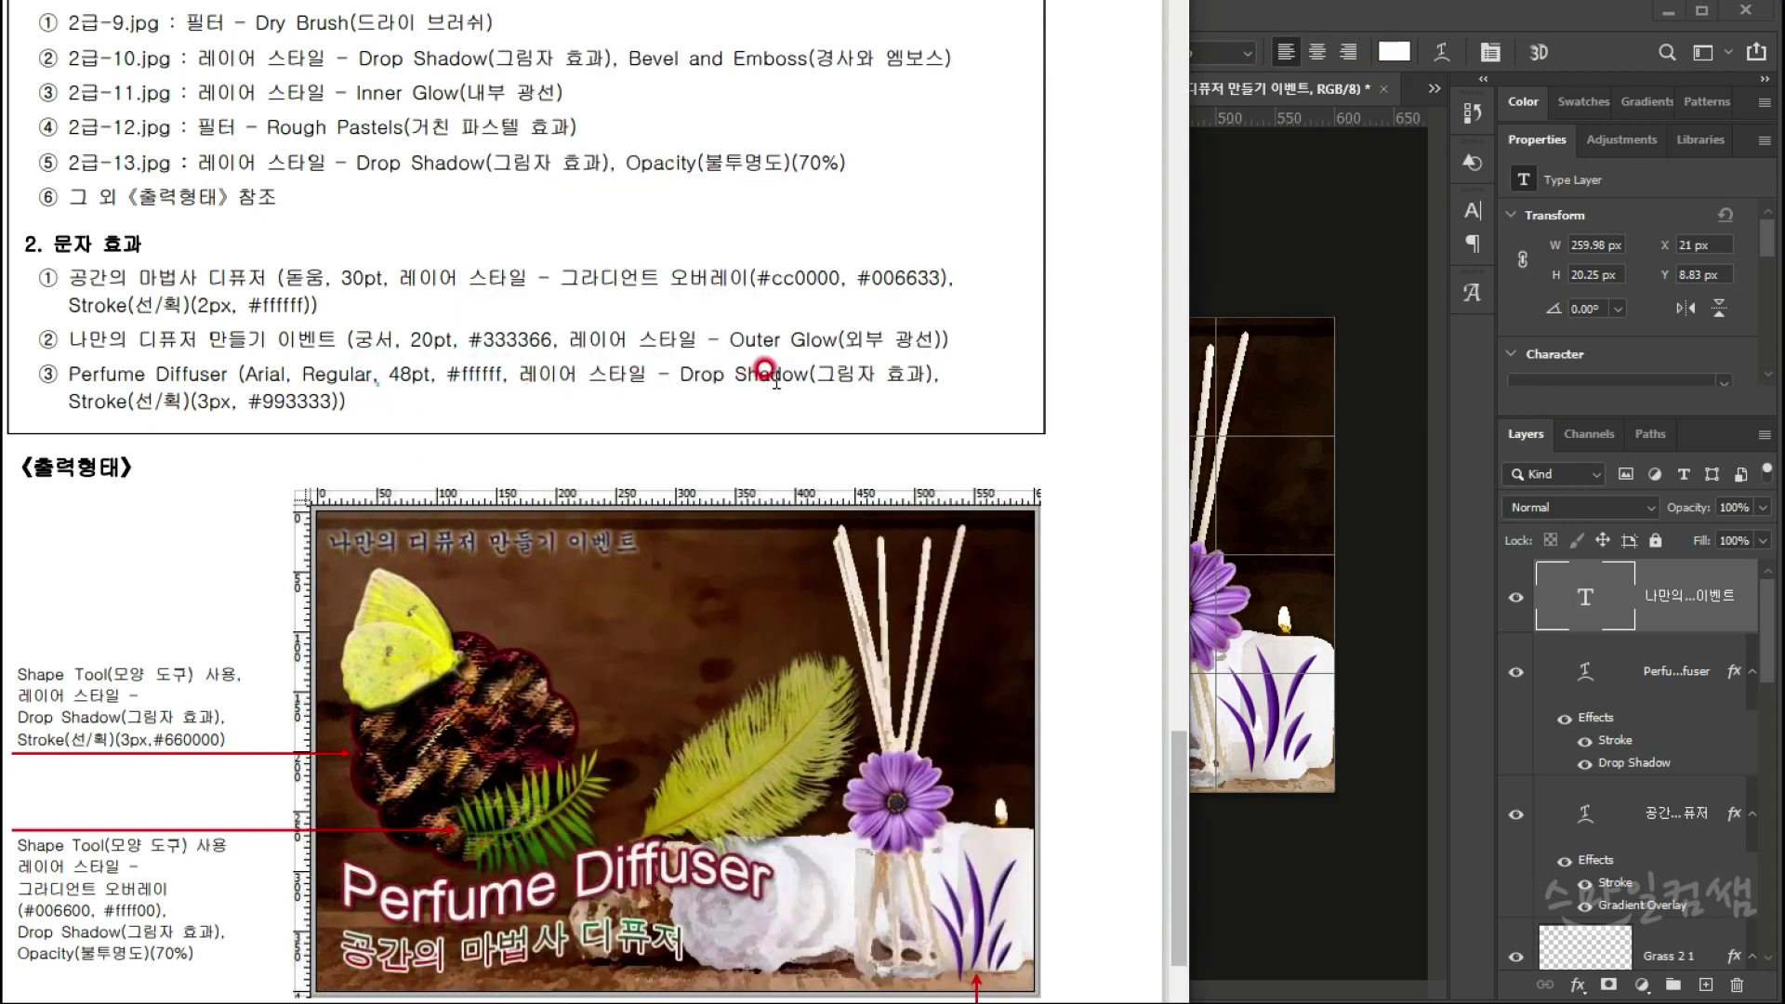
left_click(1595, 595)
mouse_move(1603, 761)
left_mouse_down()
mouse_move(1614, 948)
mouse_move(1622, 767)
left_mouse_up()
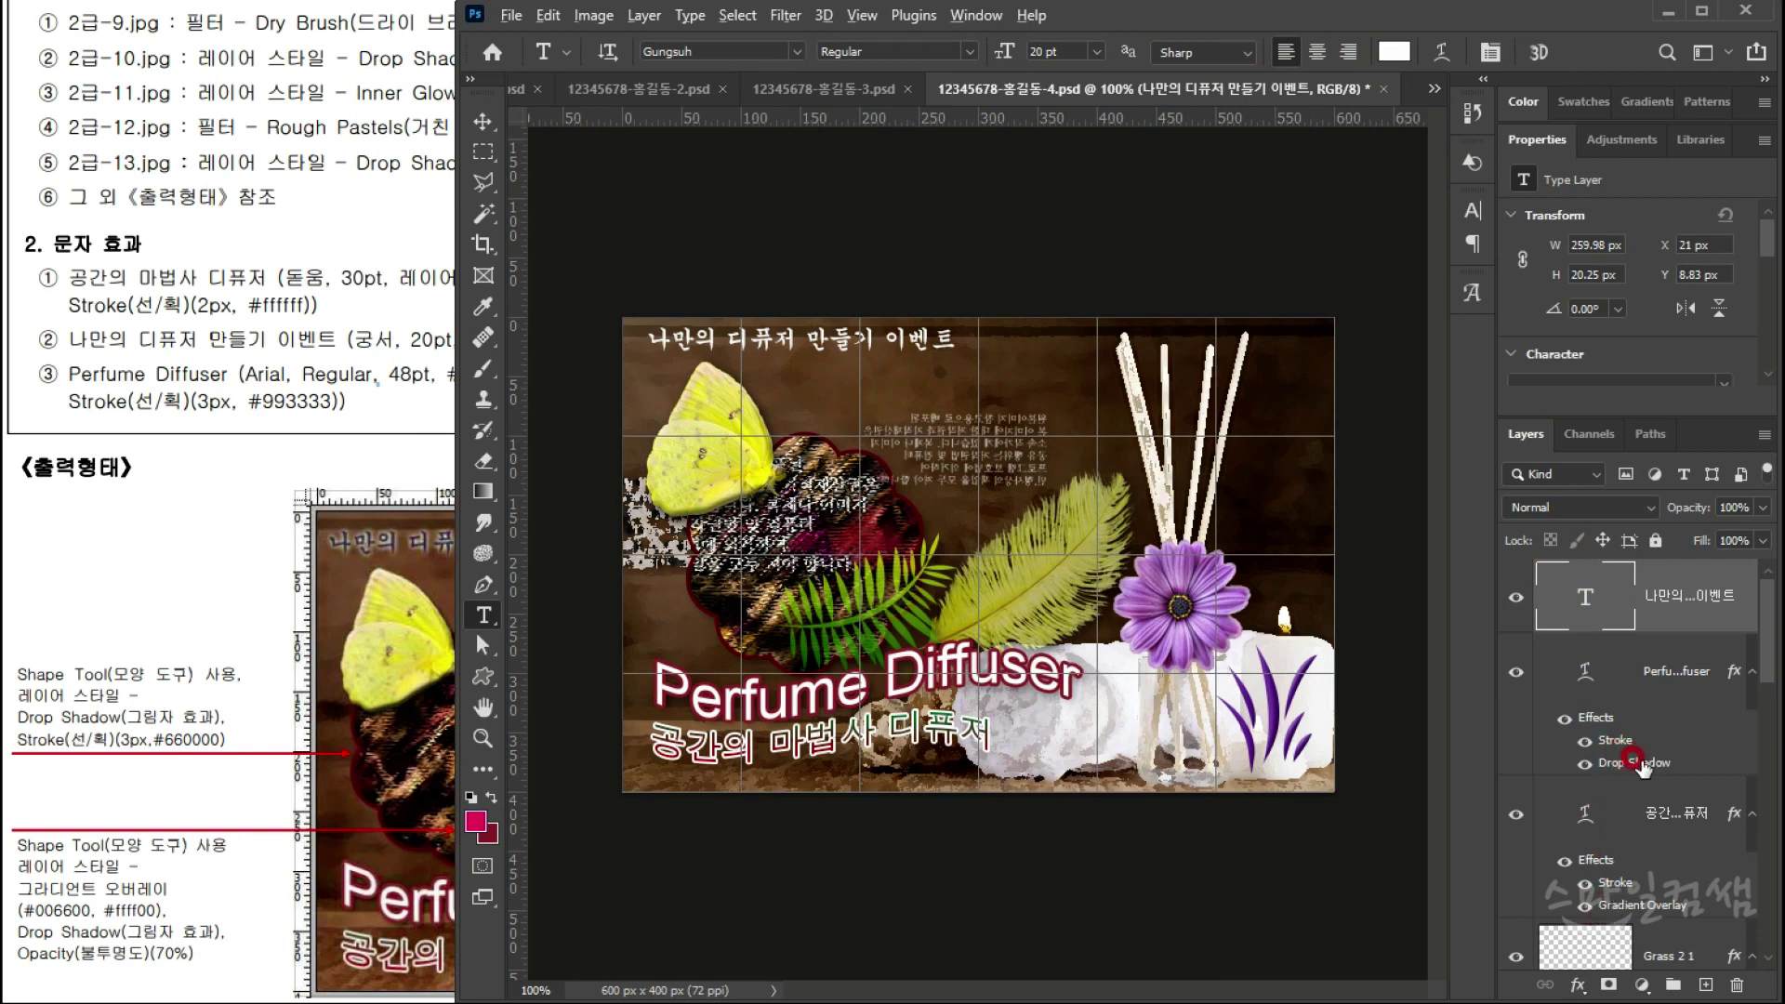
left_click_drag(1622, 762, 1659, 617)
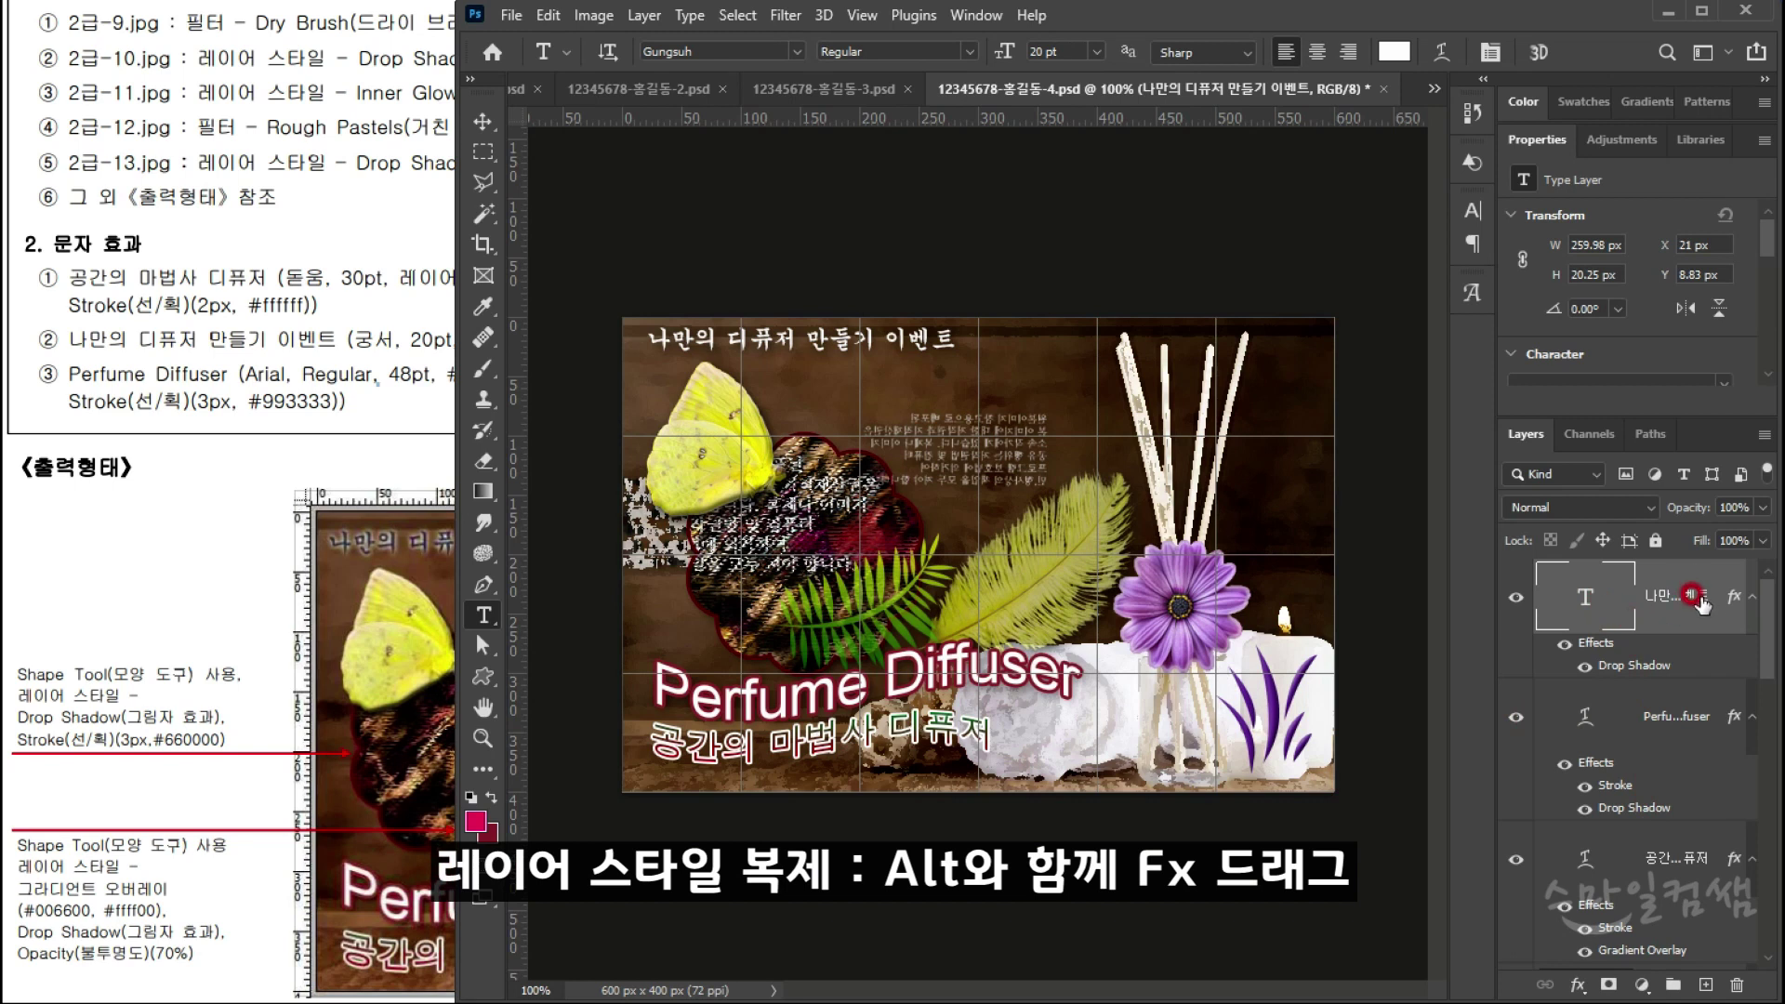
left_click_drag(1625, 661, 1734, 983)
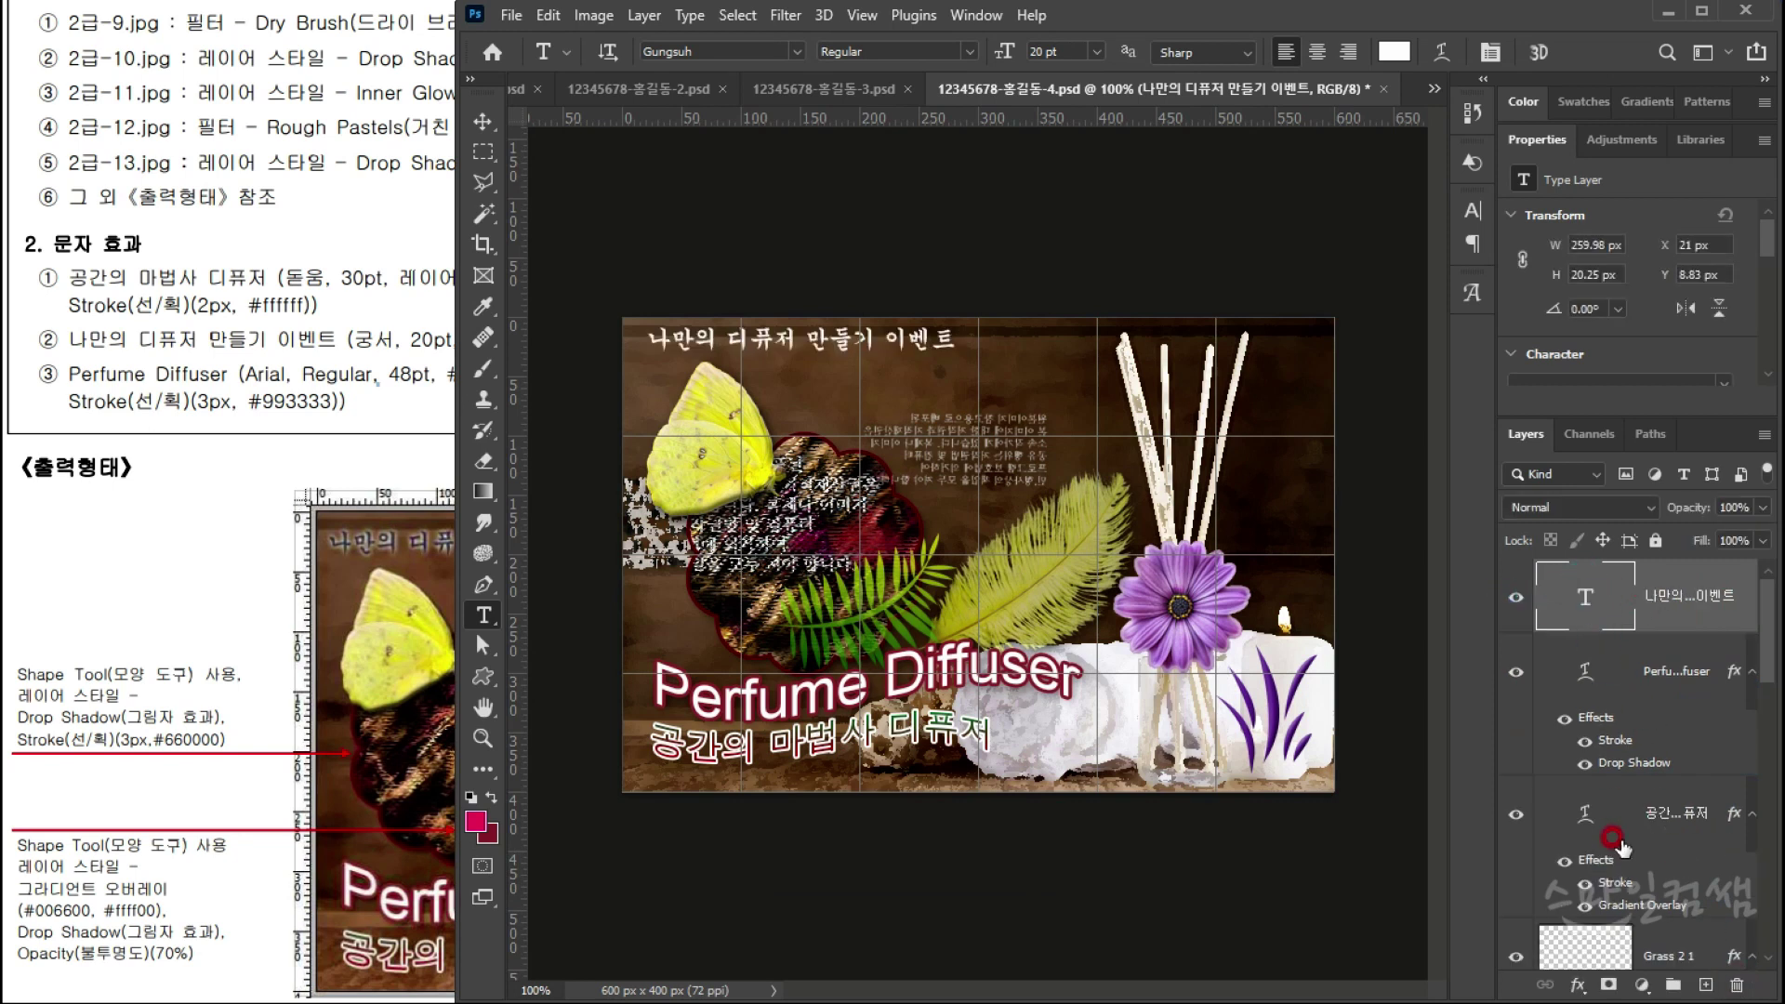
left_click(1577, 984)
left_click(1592, 972)
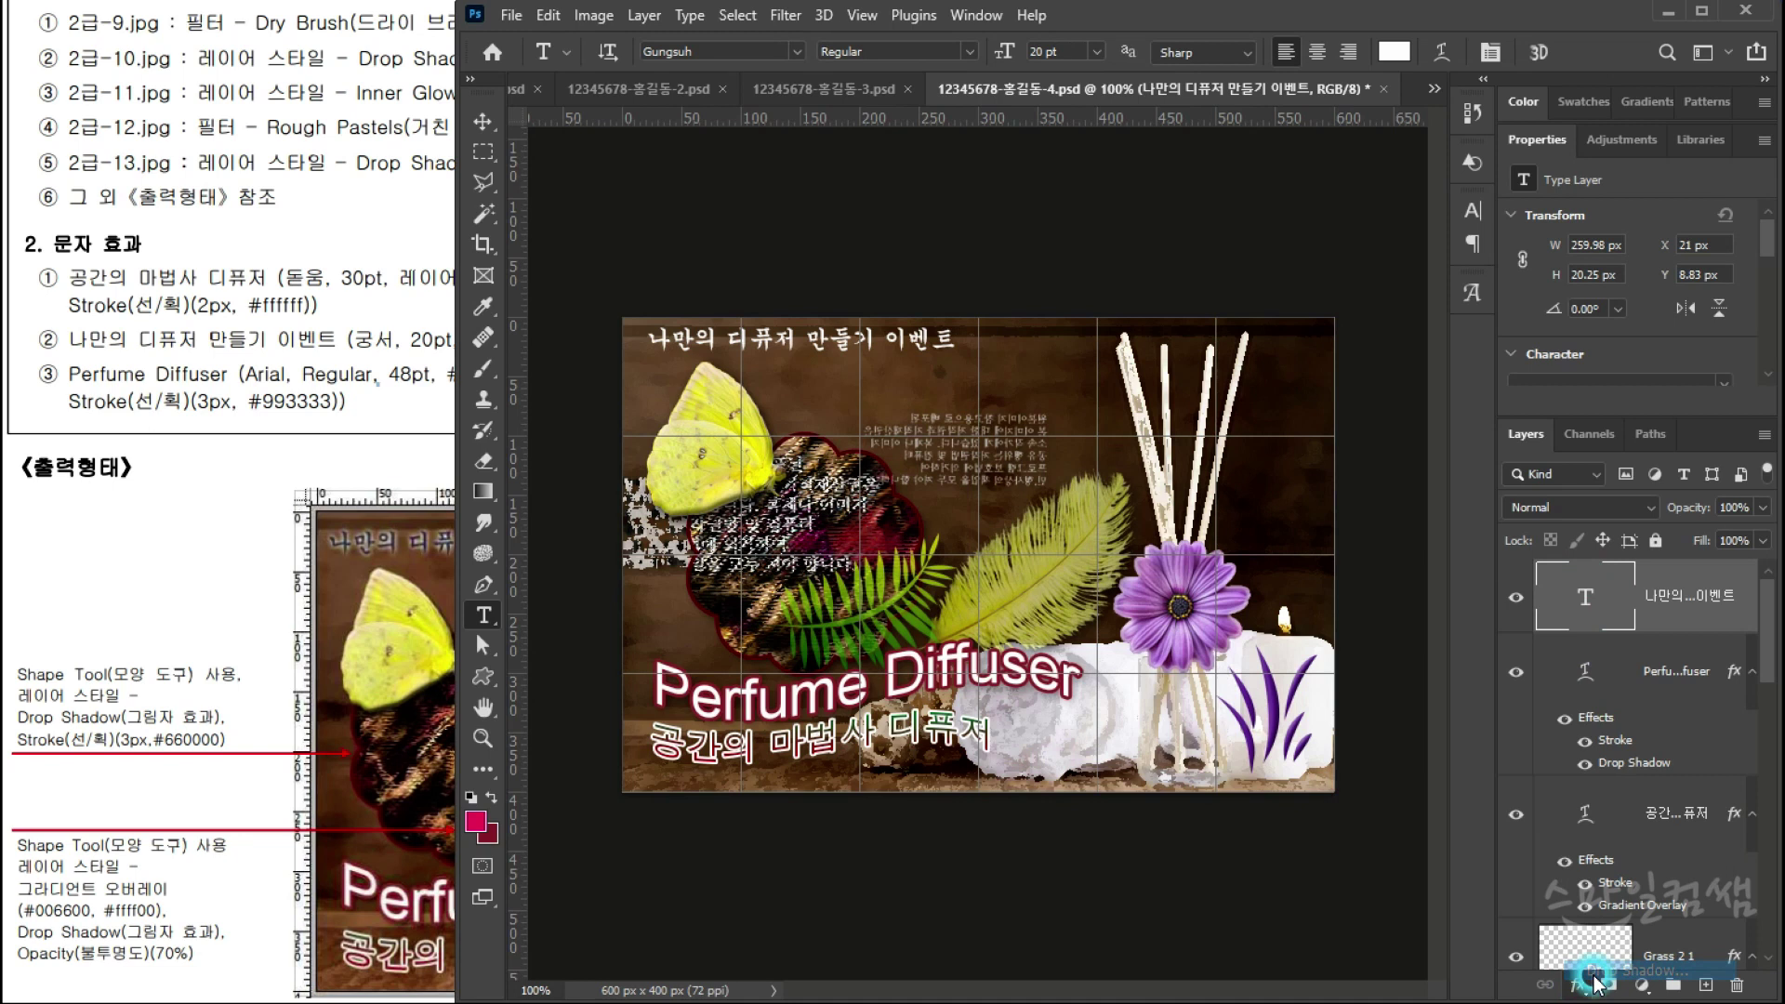
left_click_drag(901, 35, 762, 405)
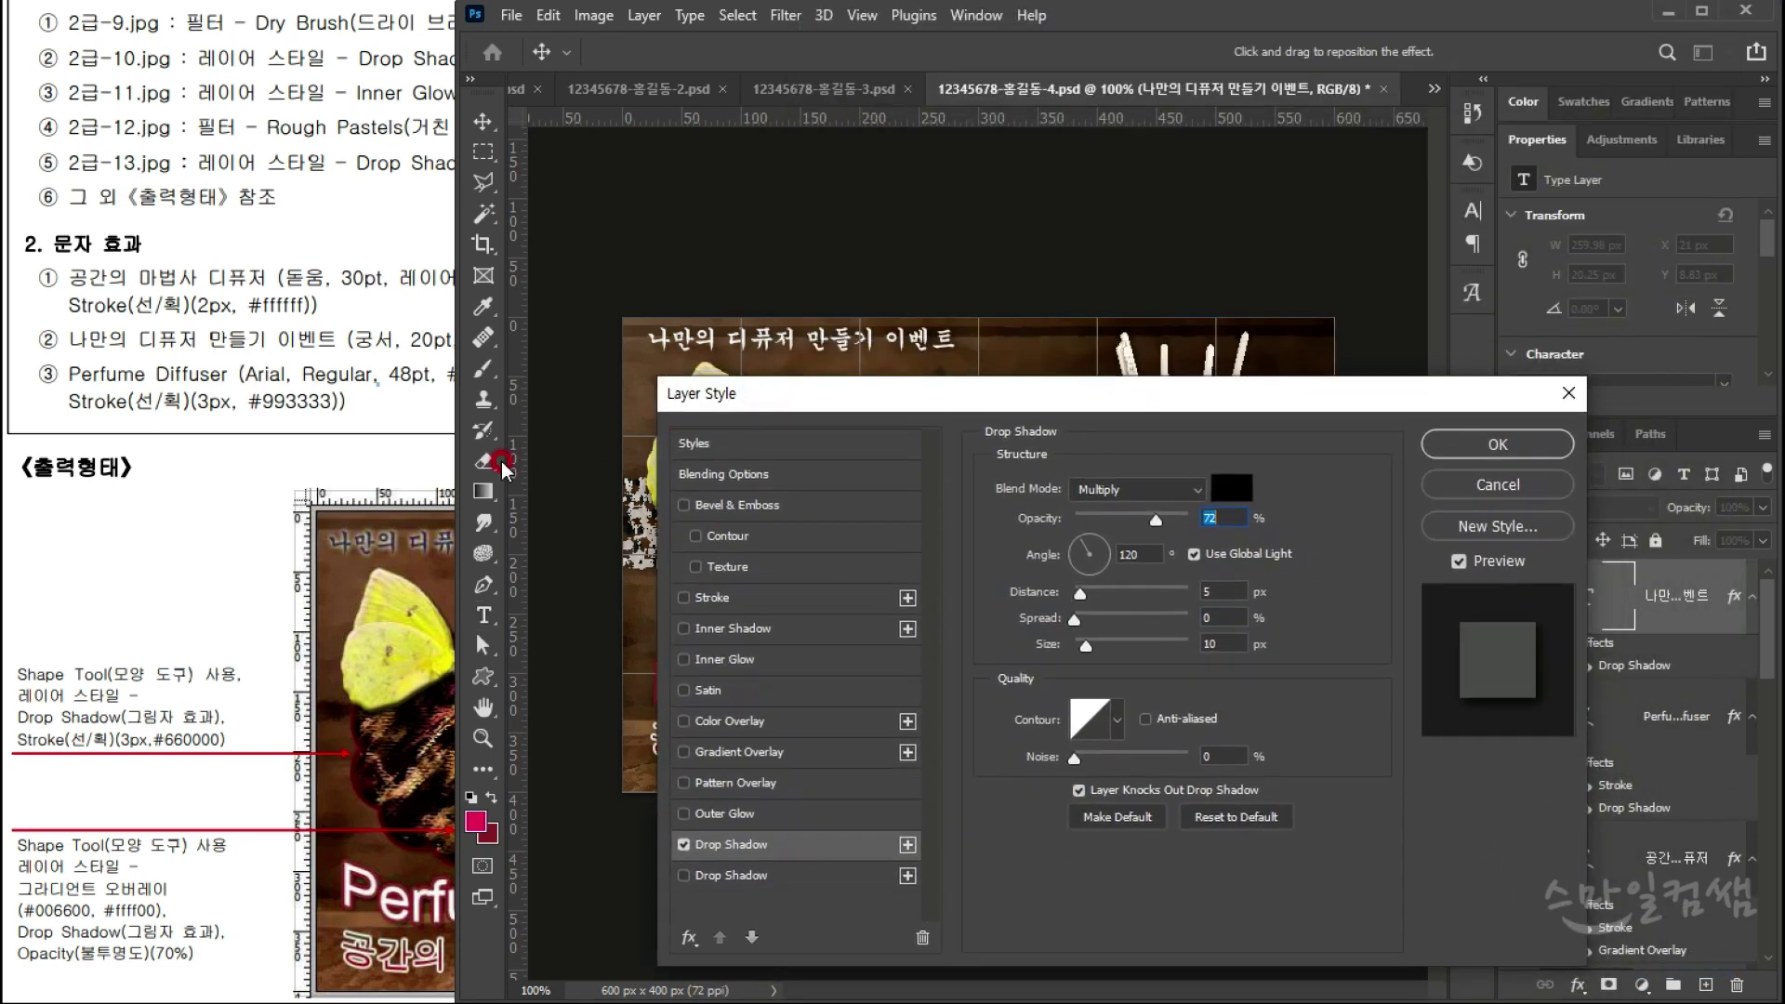
left_click(216, 344)
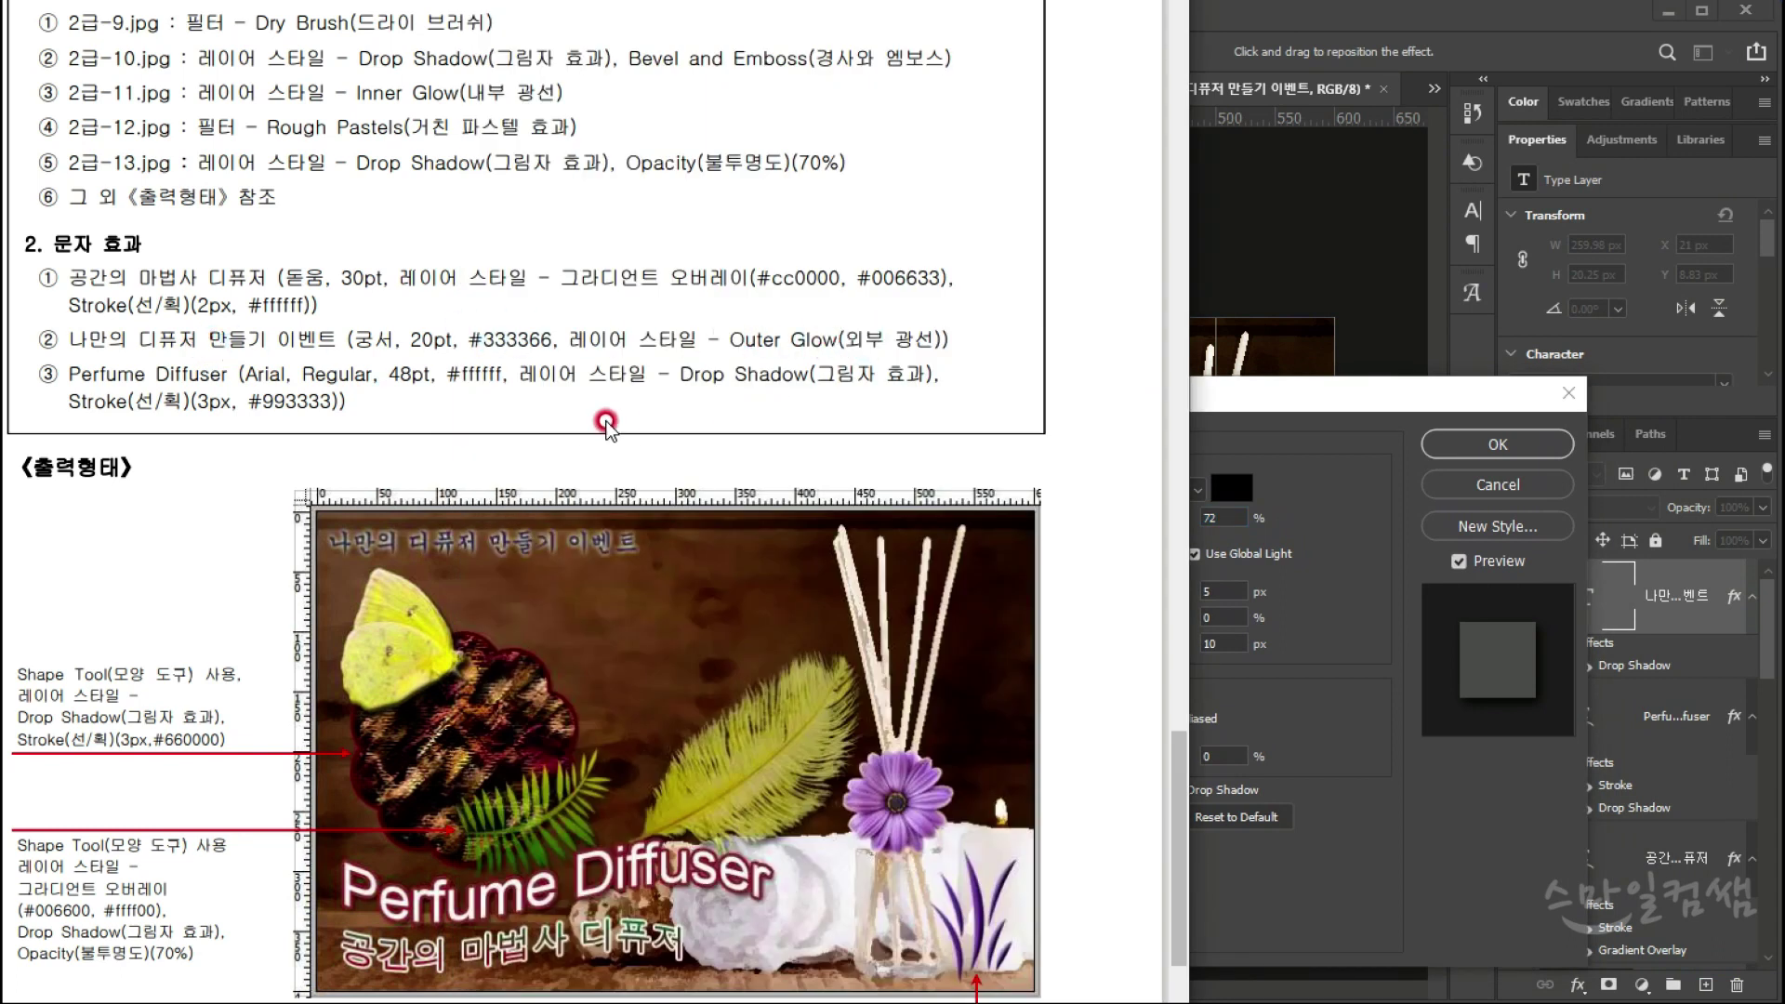
left_click(1266, 383)
left_click(718, 833)
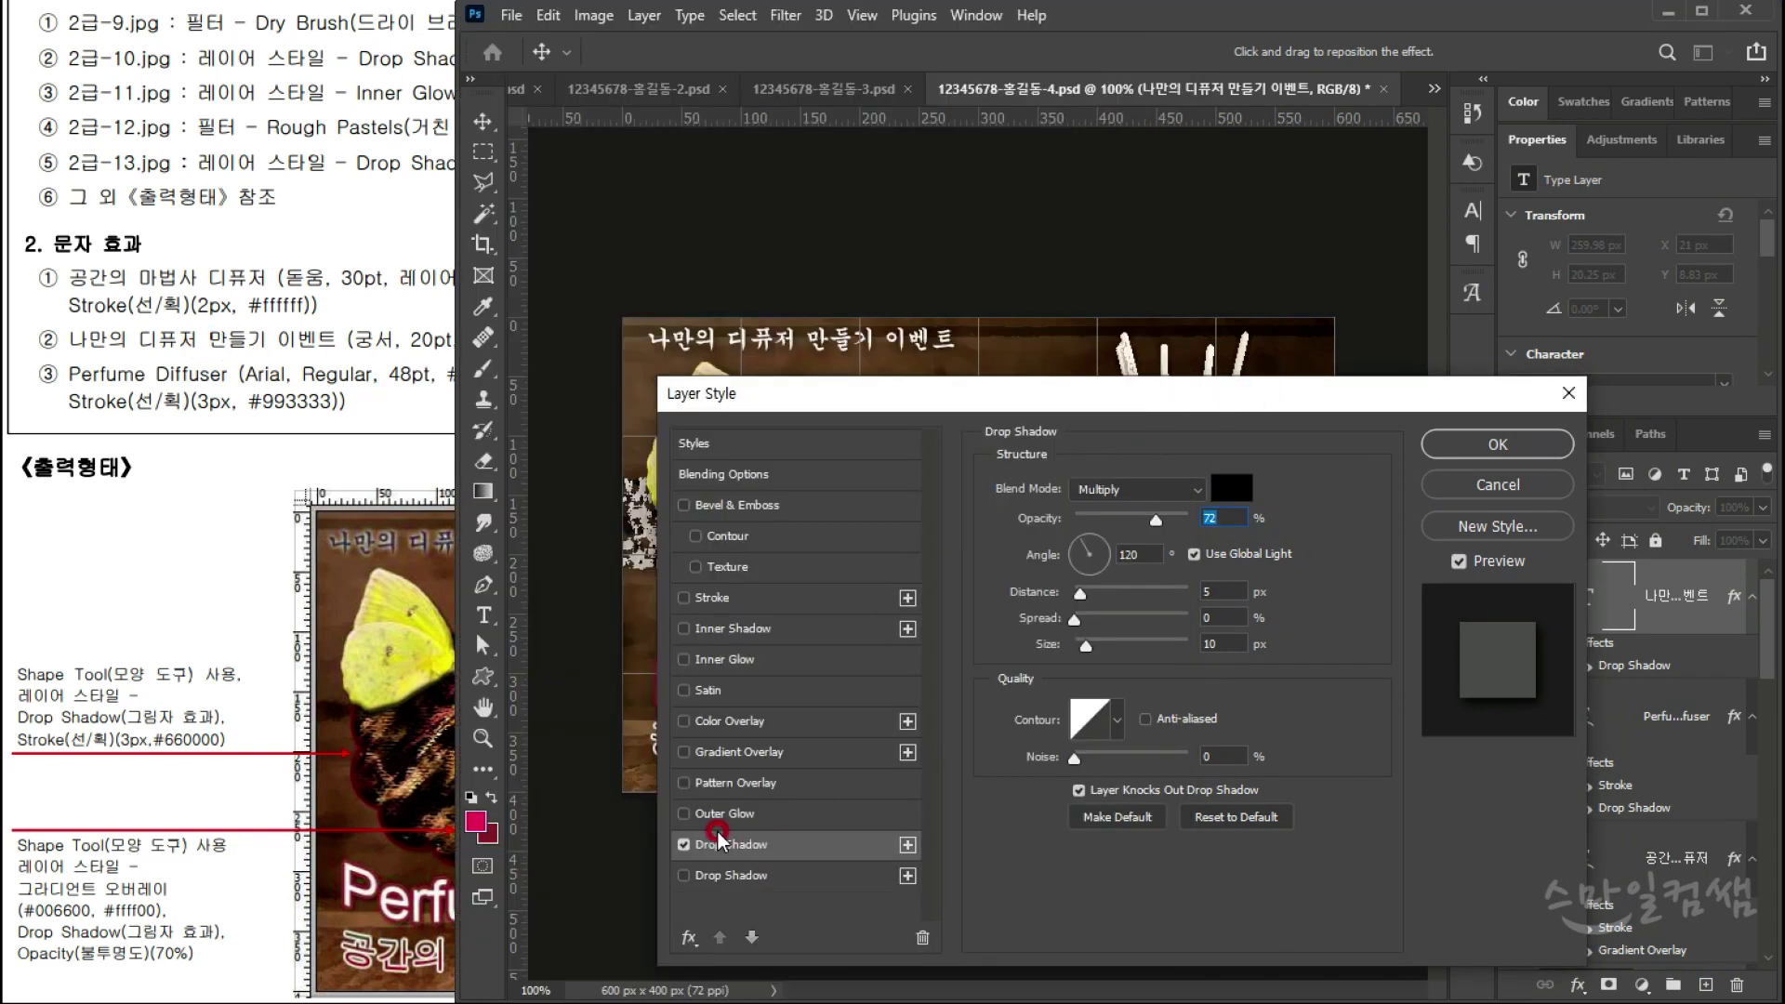
left_click(683, 844)
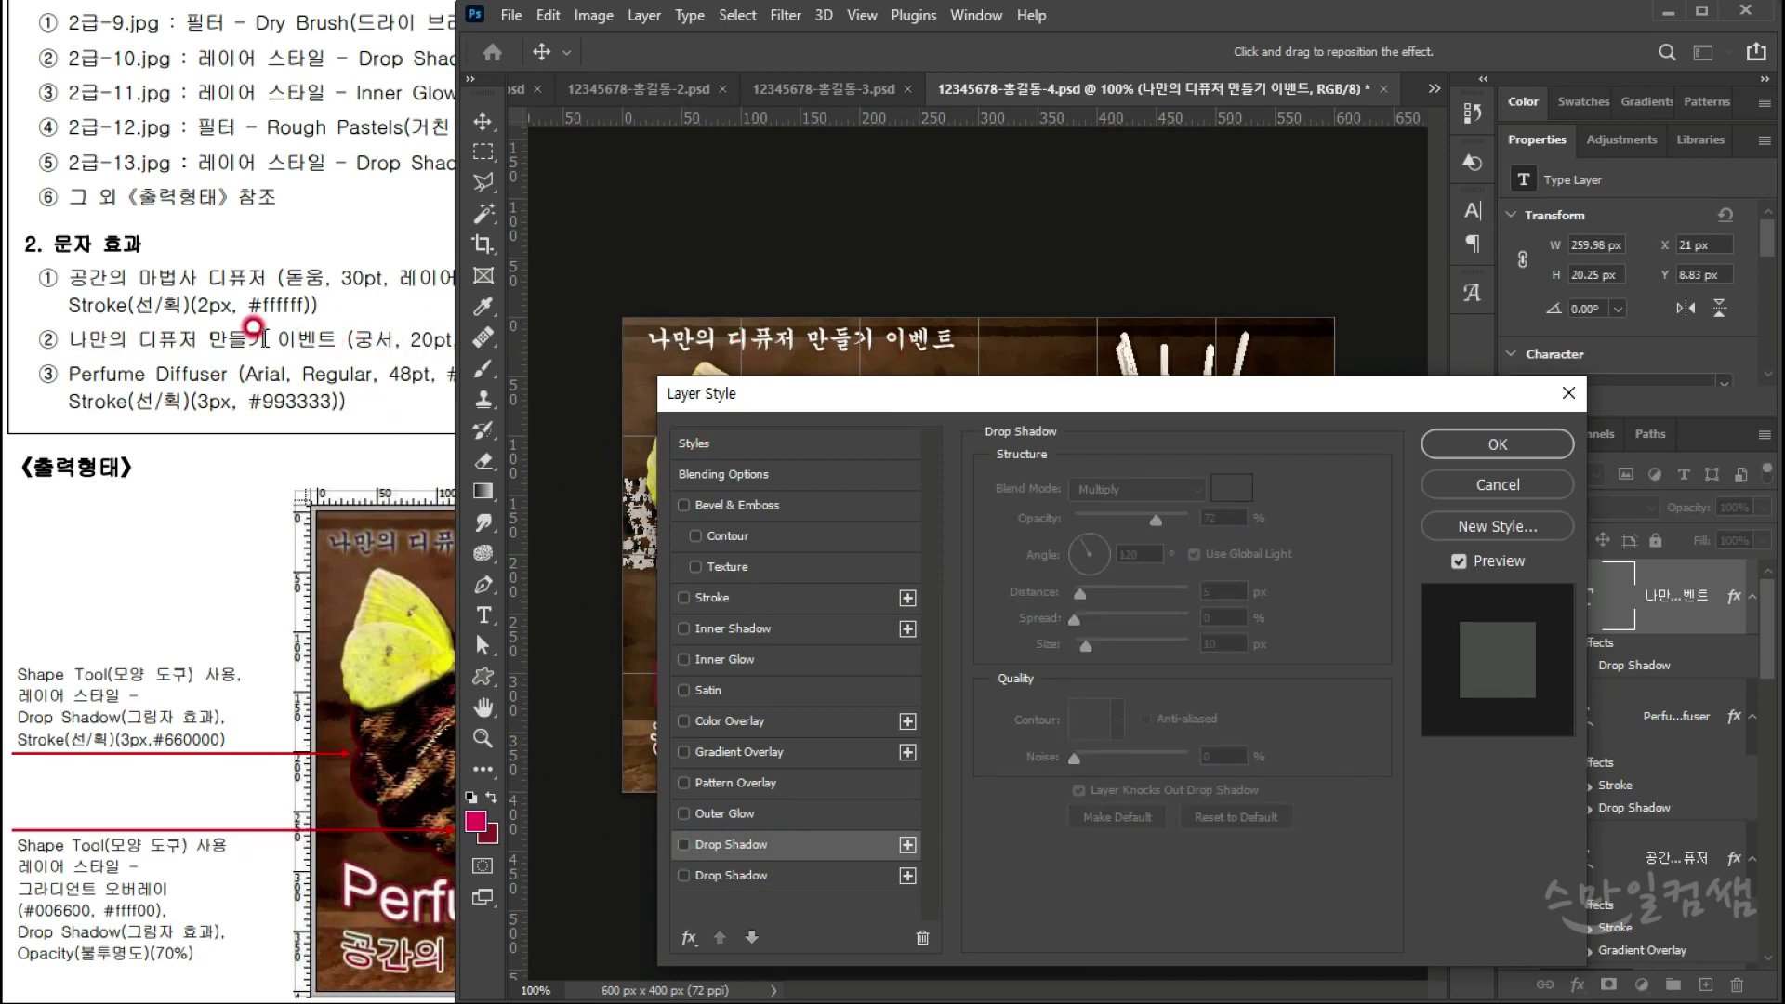
left_click(1496, 444)
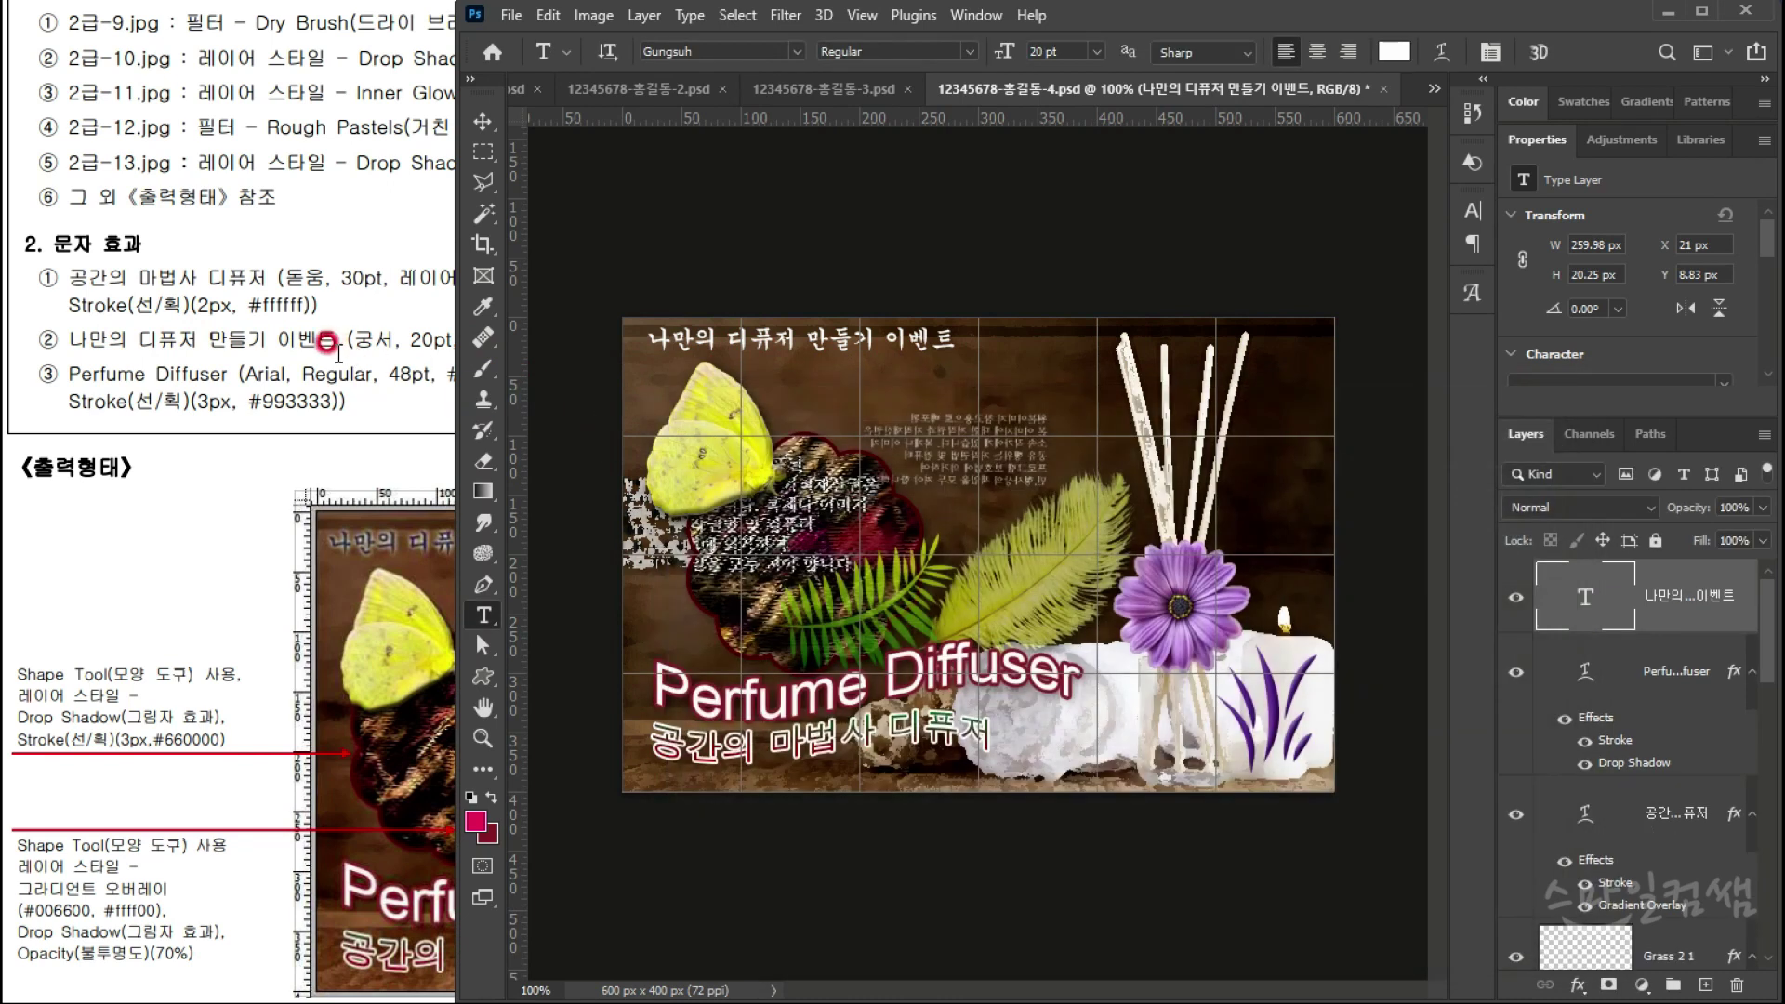
Step: Set the color of the whole "나만의 디퓨저 만들기 이벤트" text to #333366, as specified on the exam sheet, and commit it
left_click(308, 336)
triple_click(338, 339)
left_click(537, 331)
triple_click(493, 337)
left_click(586, 338)
double_click(1582, 596)
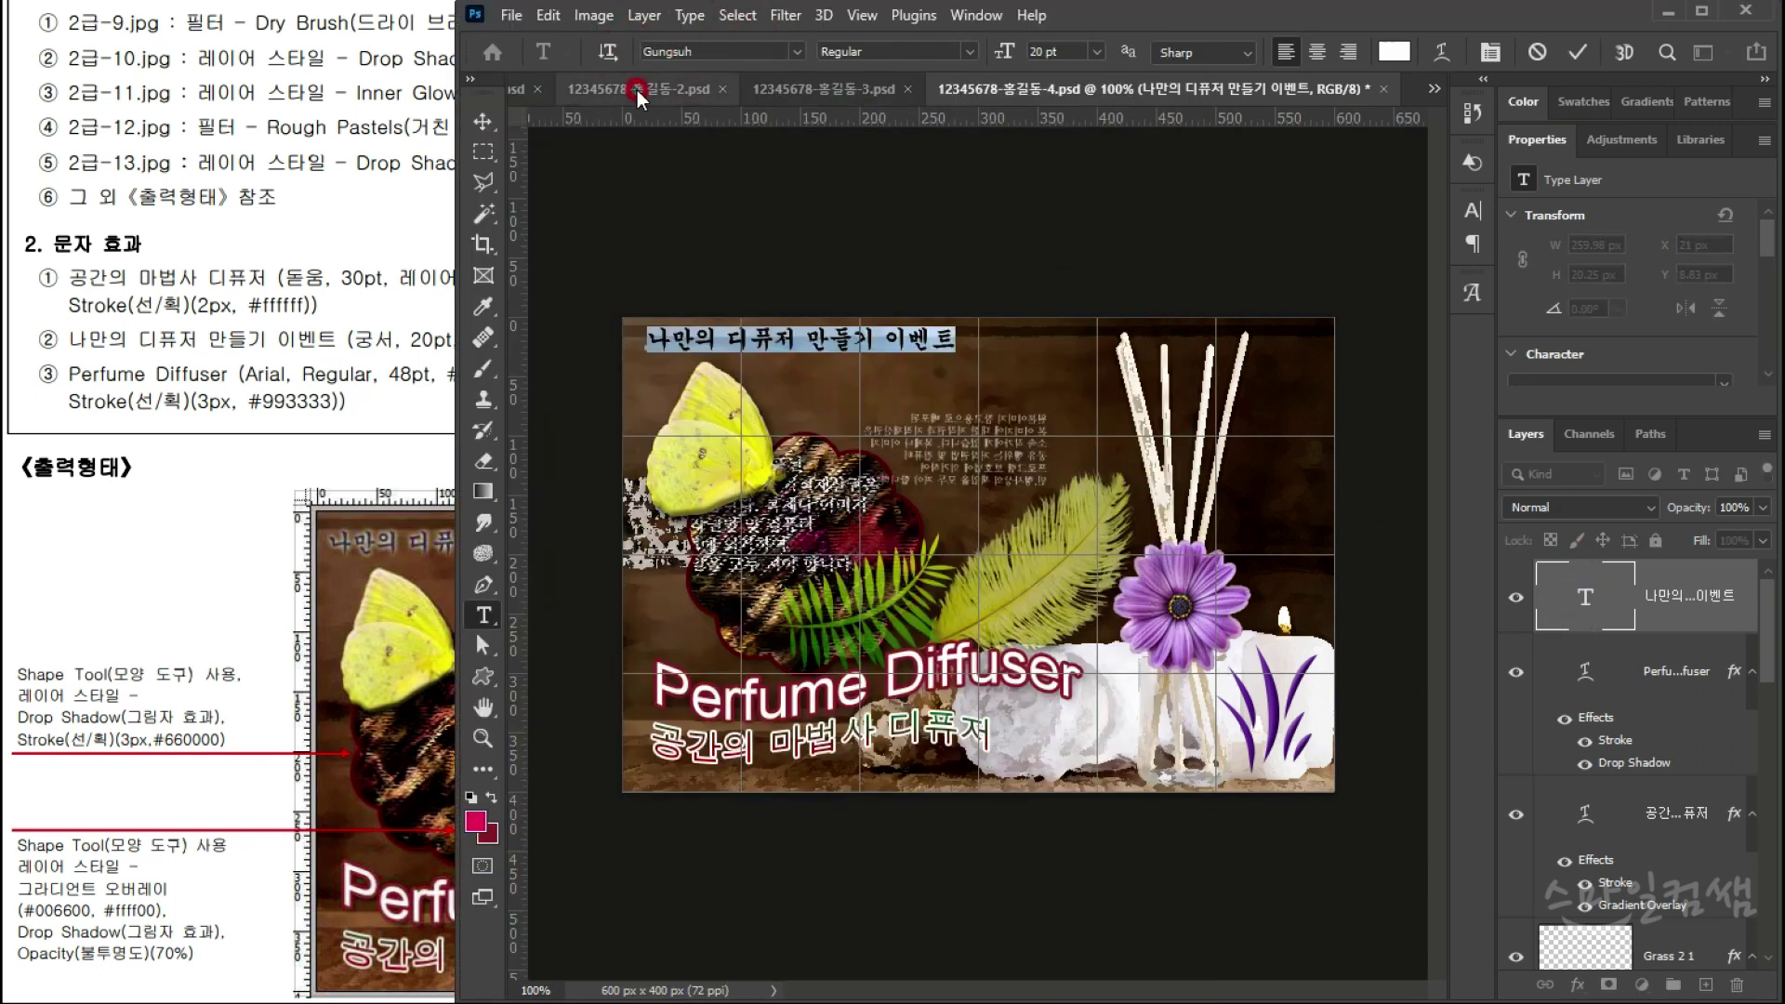
left_click(1391, 58)
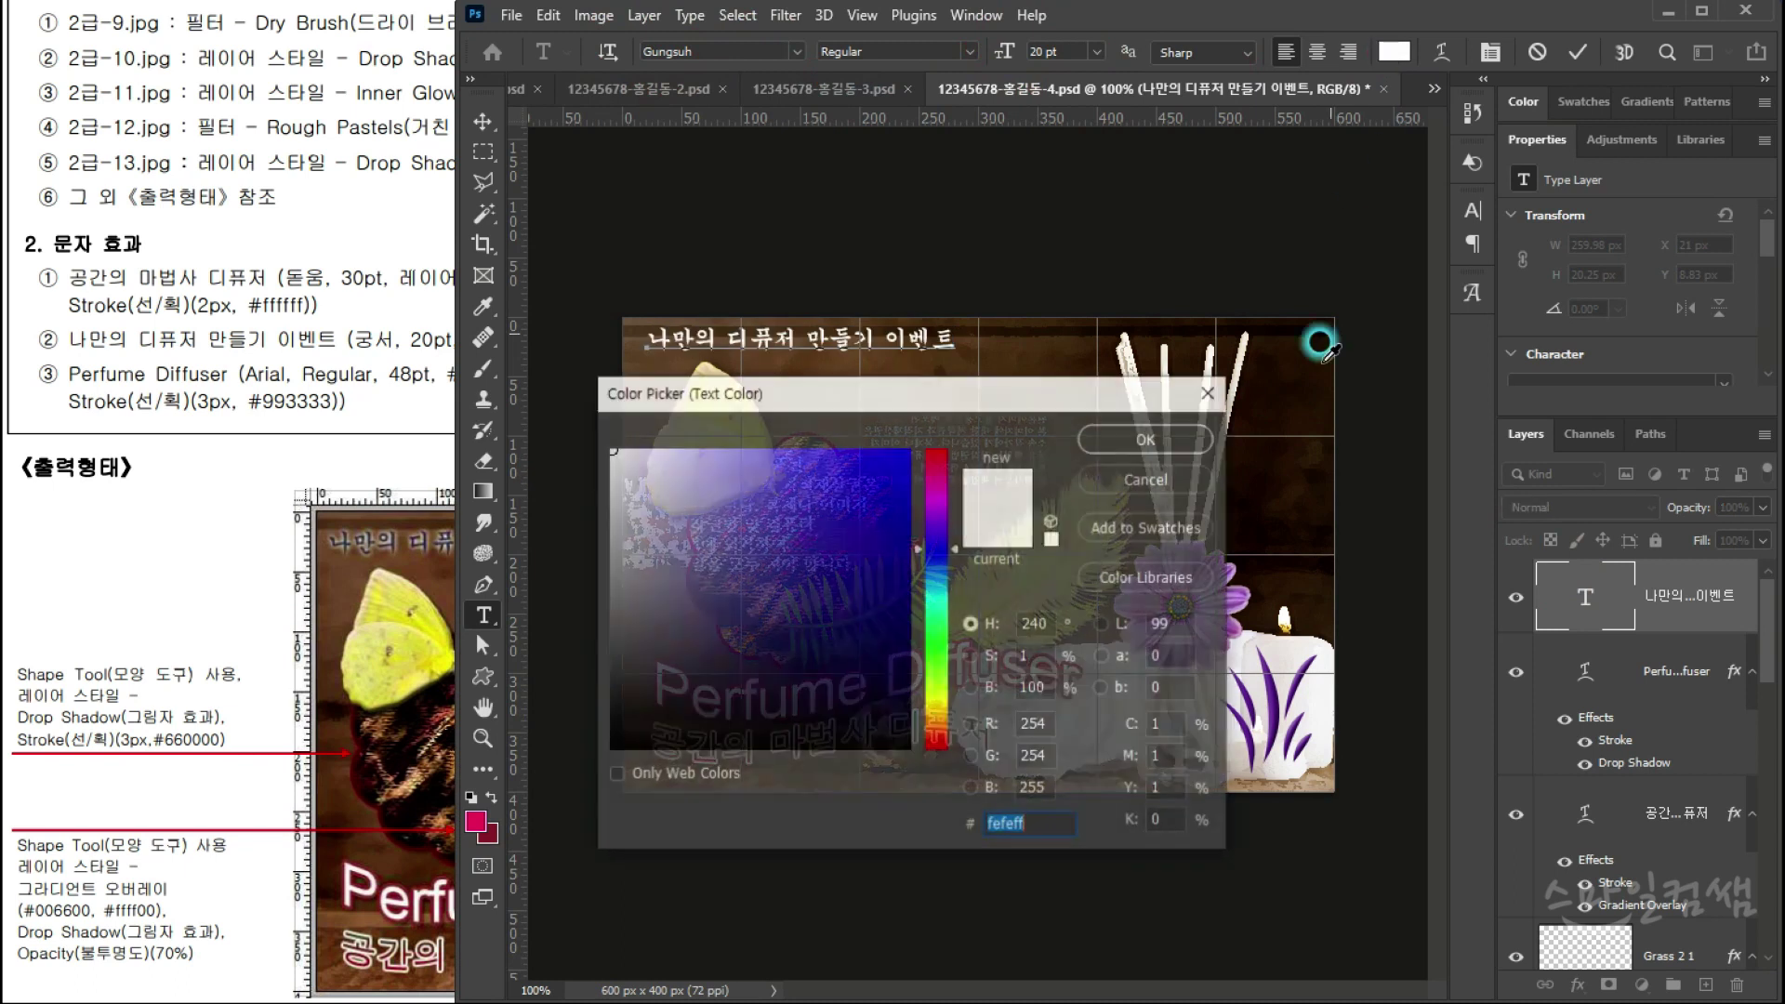
type("33")
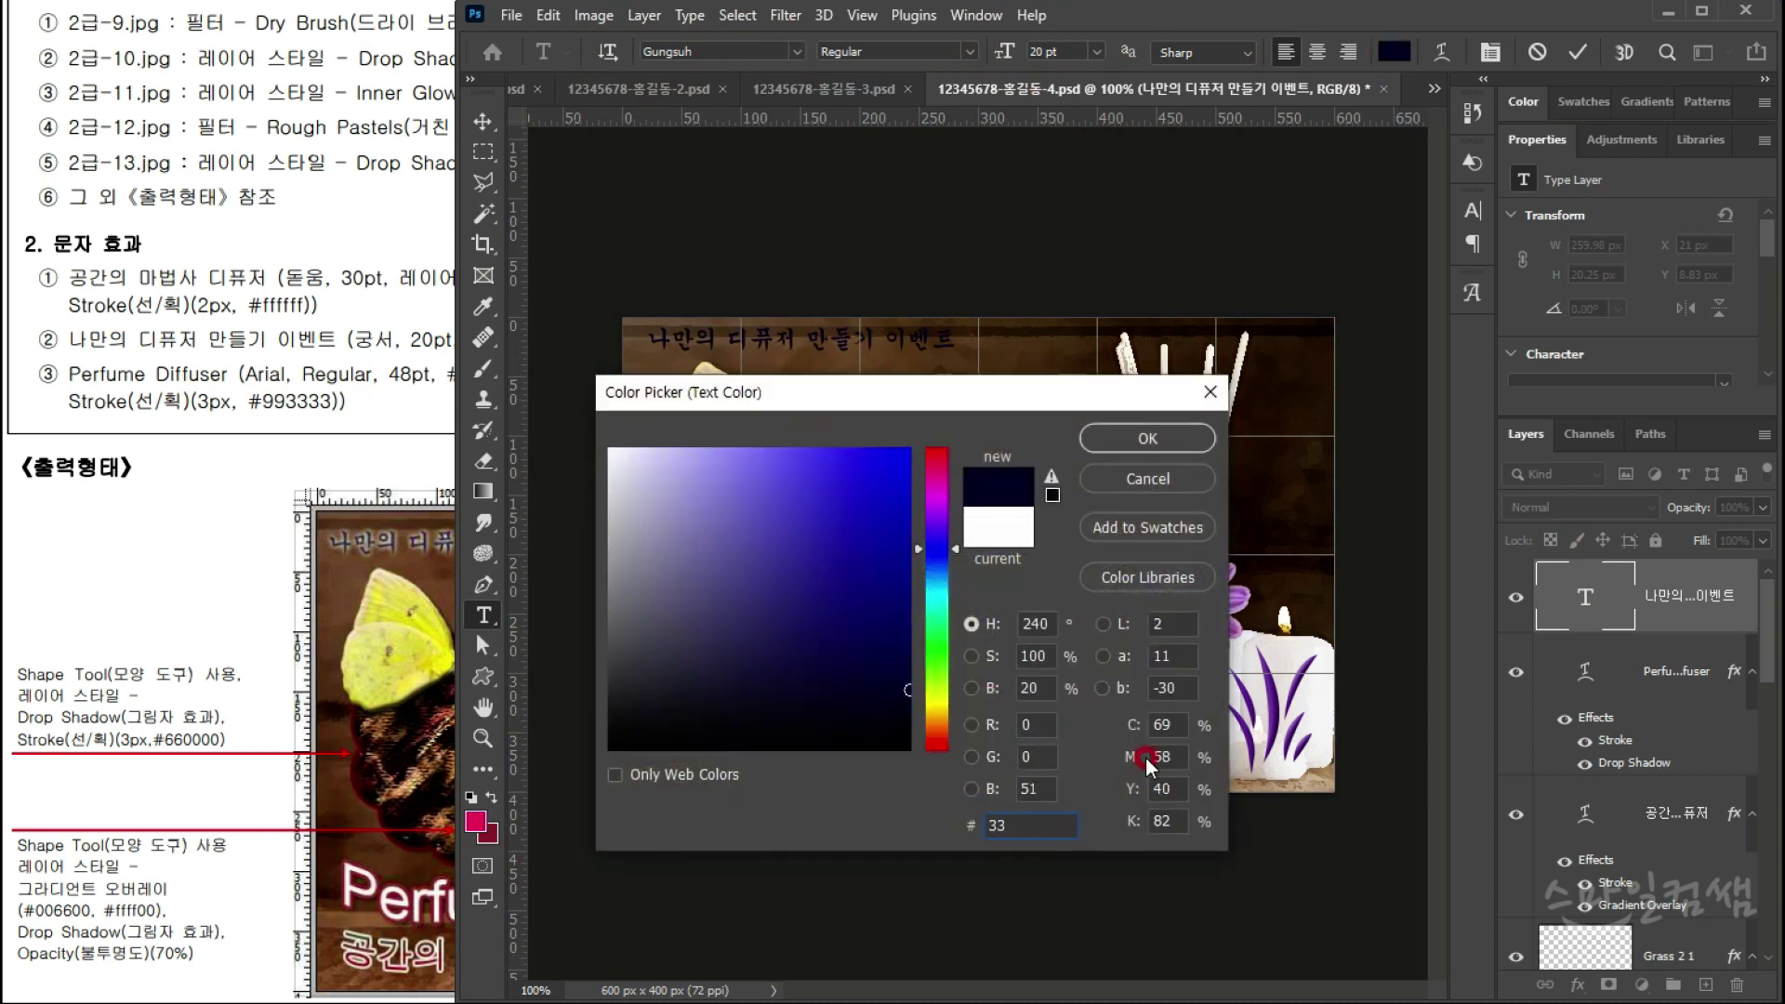
left_click(227, 321)
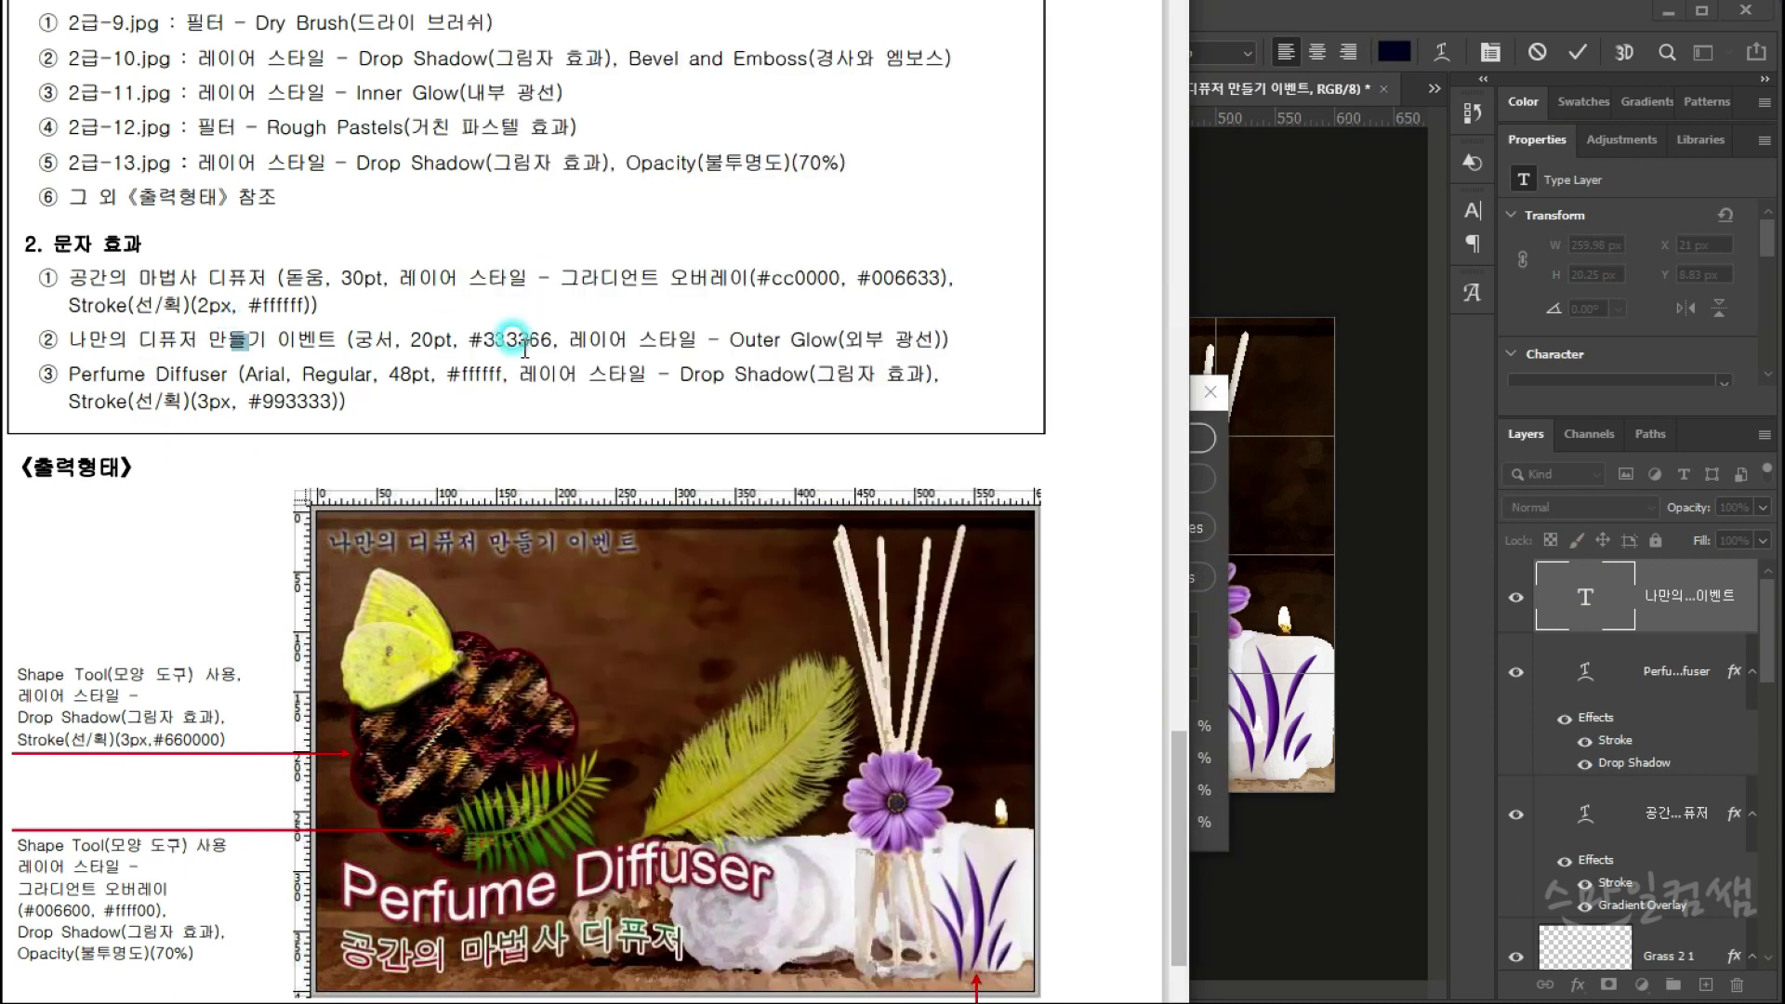
left_click(1540, 629)
left_click(1035, 818)
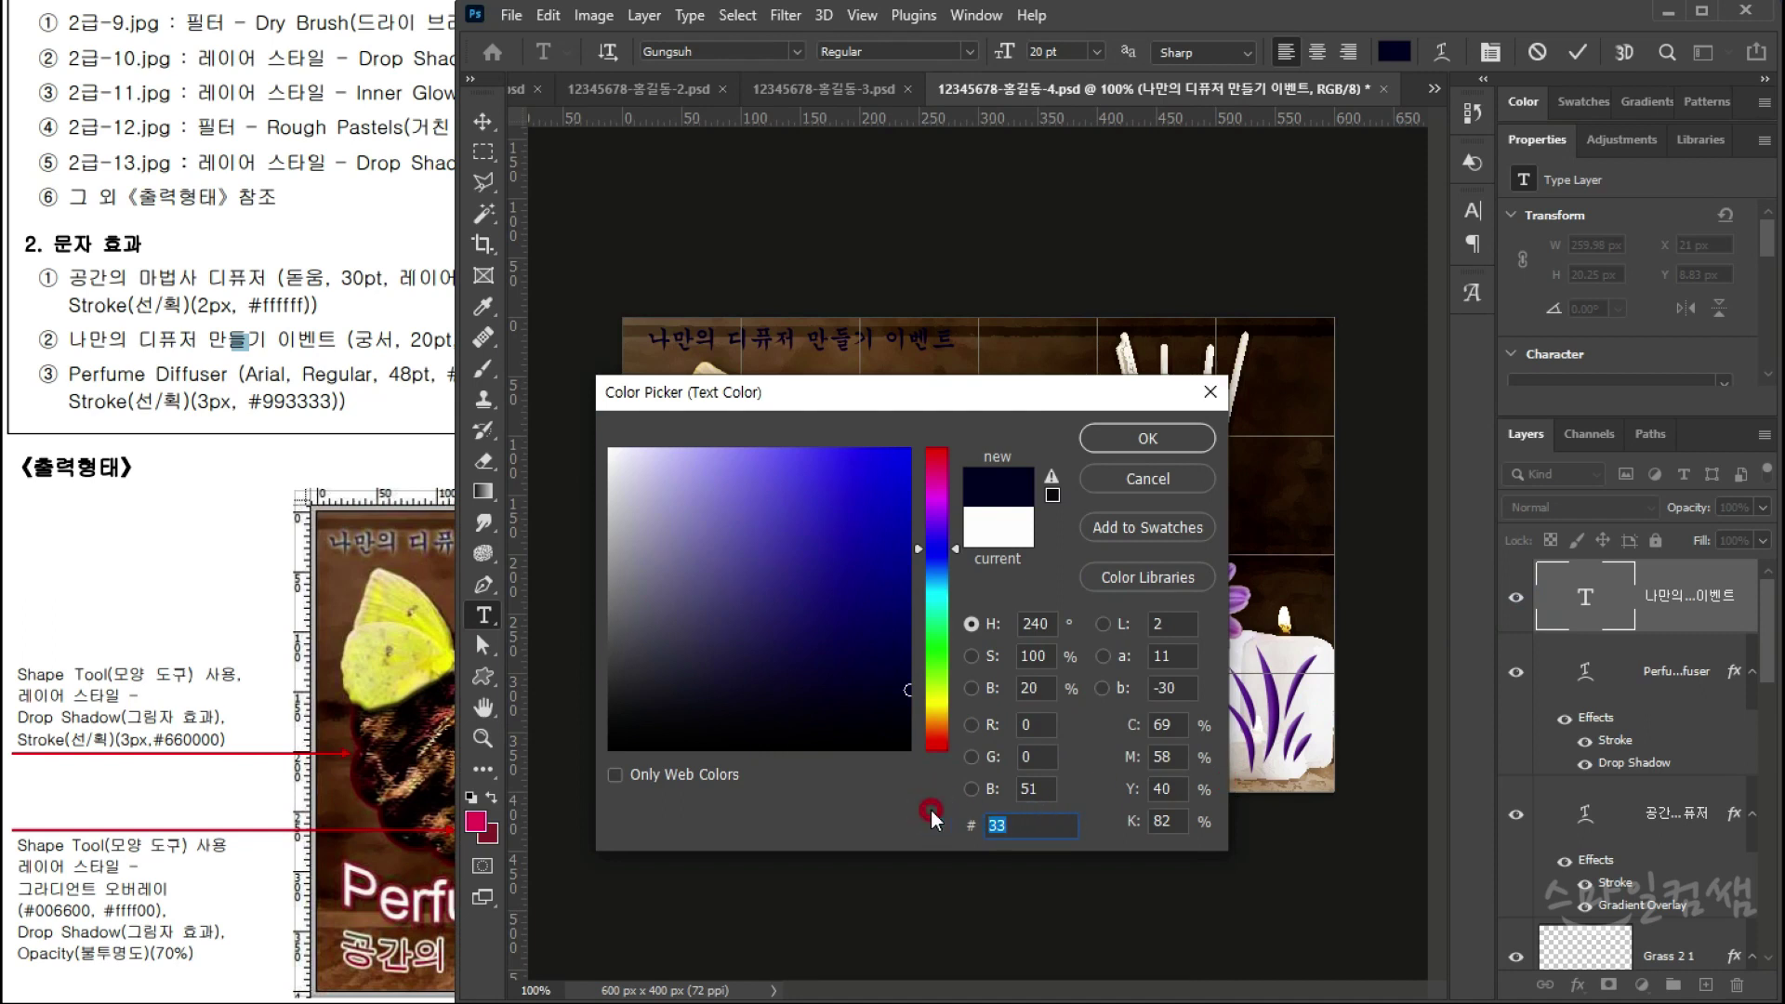
type("3333")
type("99")
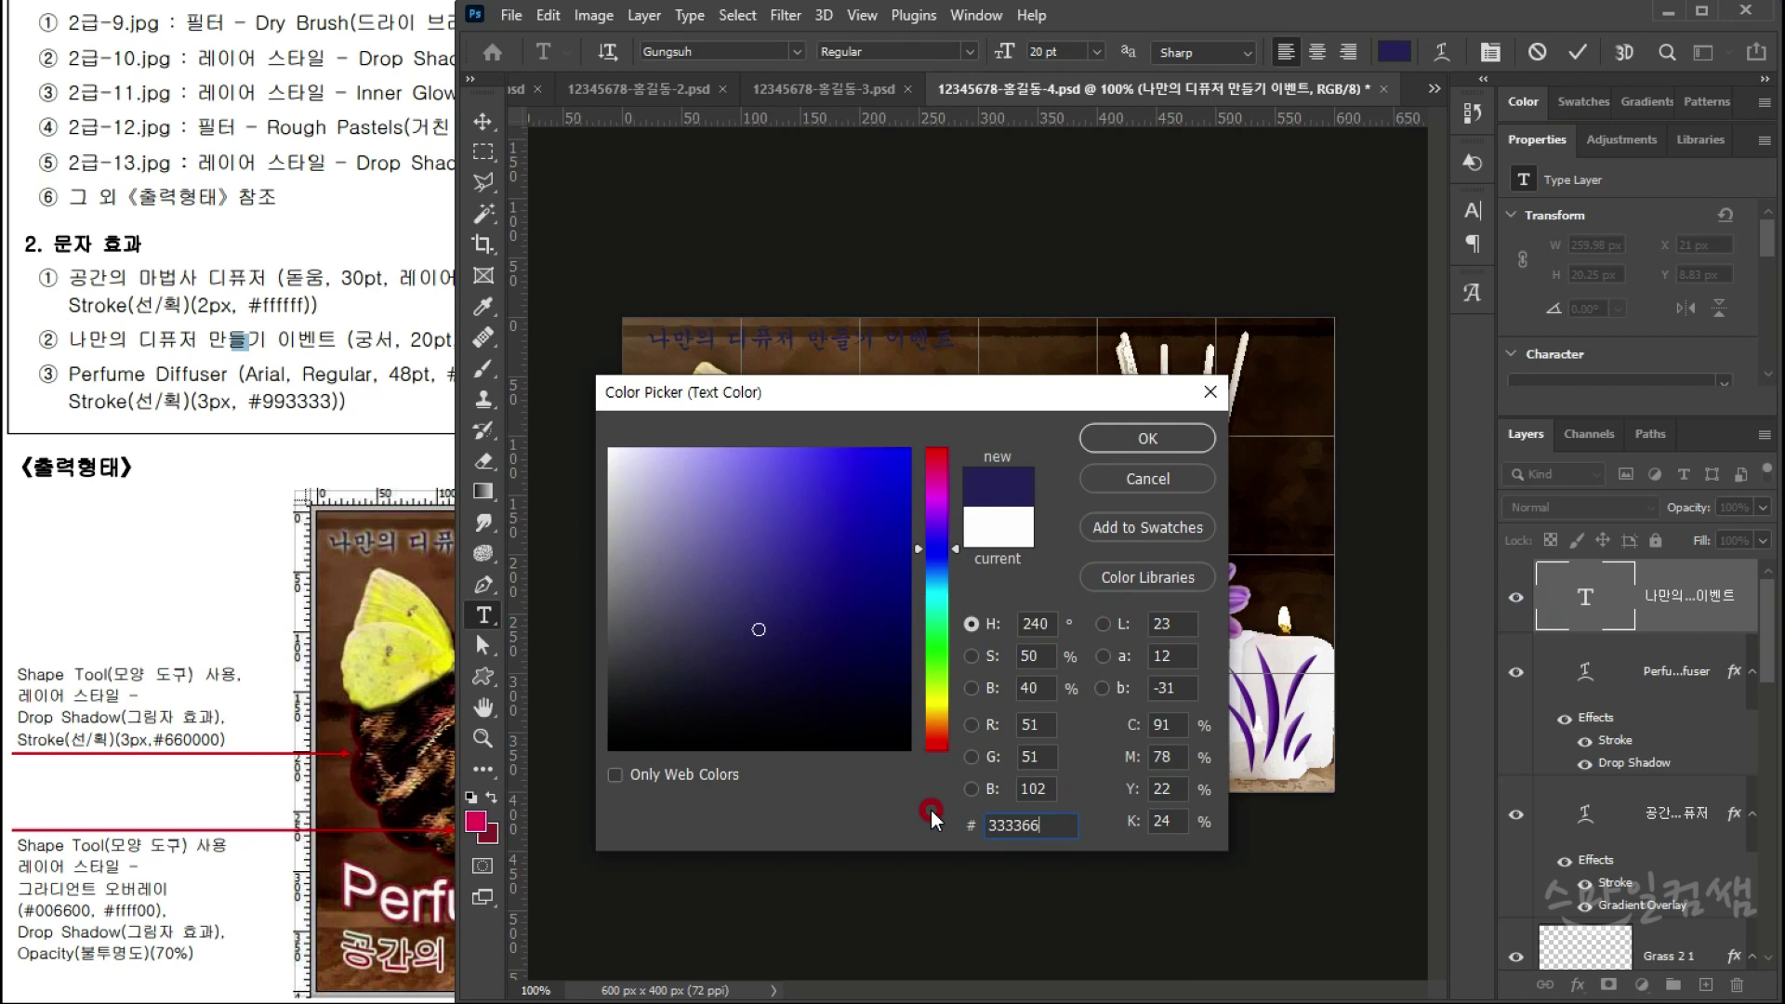
key("Return")
left_click(1550, 586)
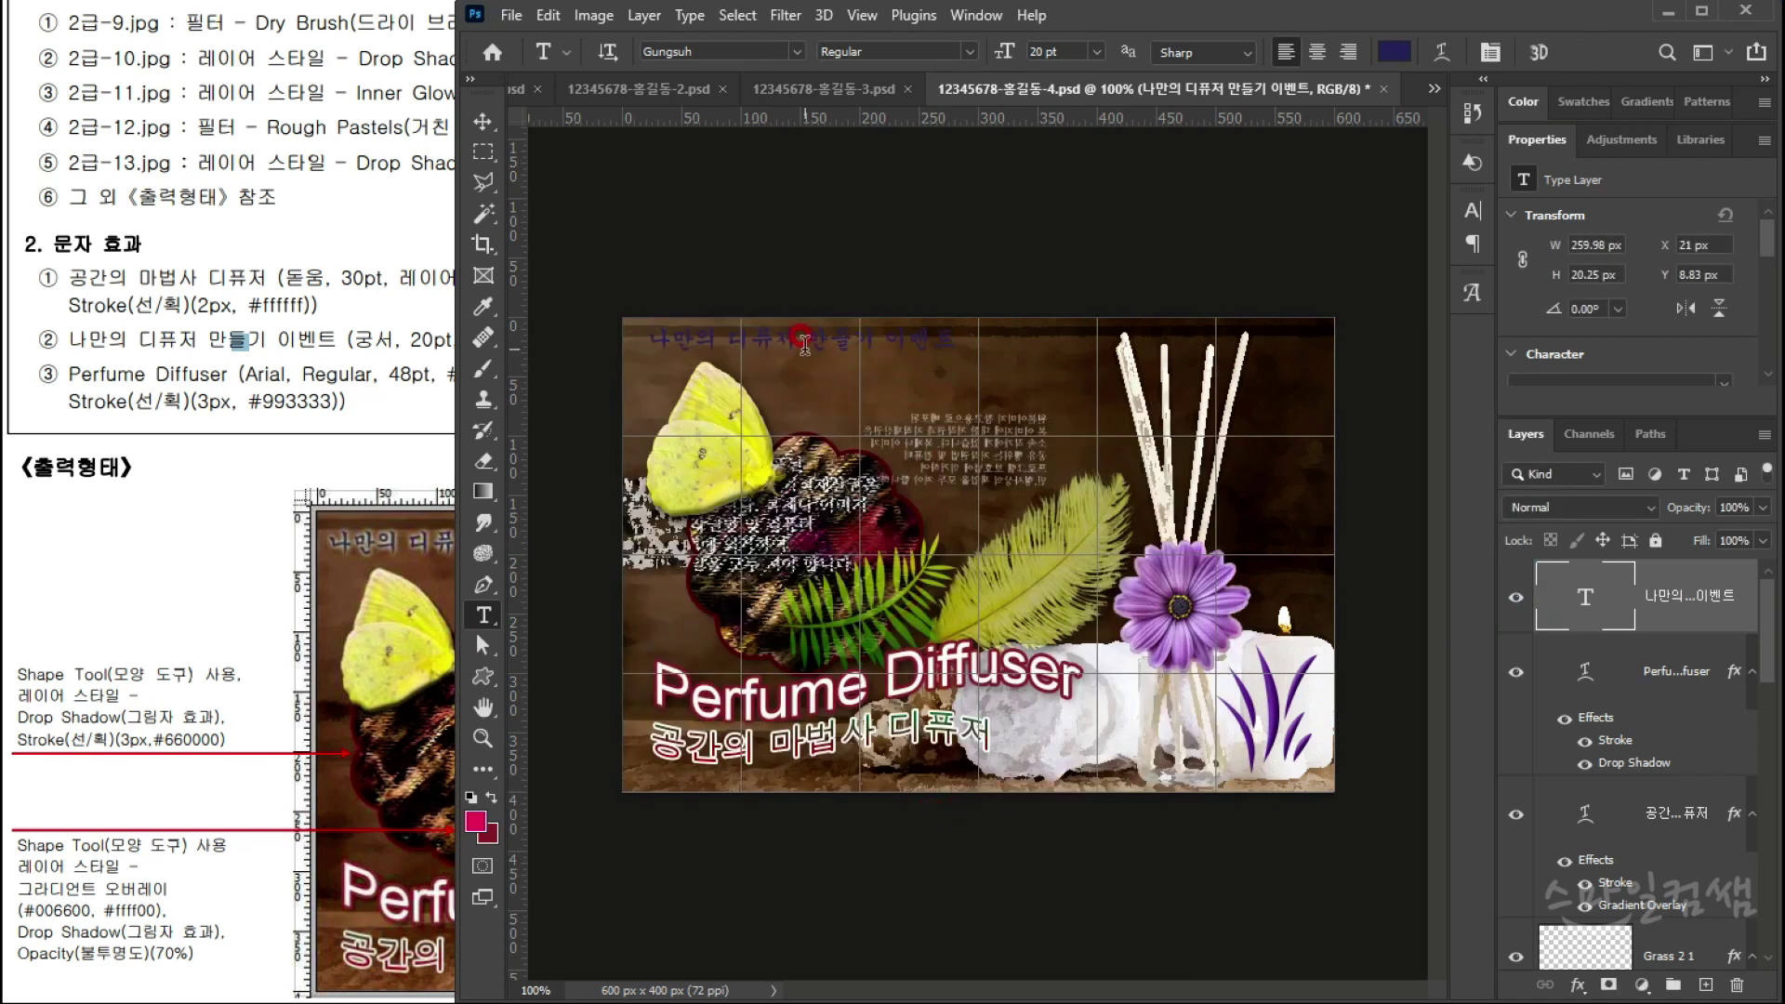
Step: Add an Outer Glow layer style to the "나만의 디퓨저 만들기 이벤트" text, as specified on the exam sheet
left_click(160, 340)
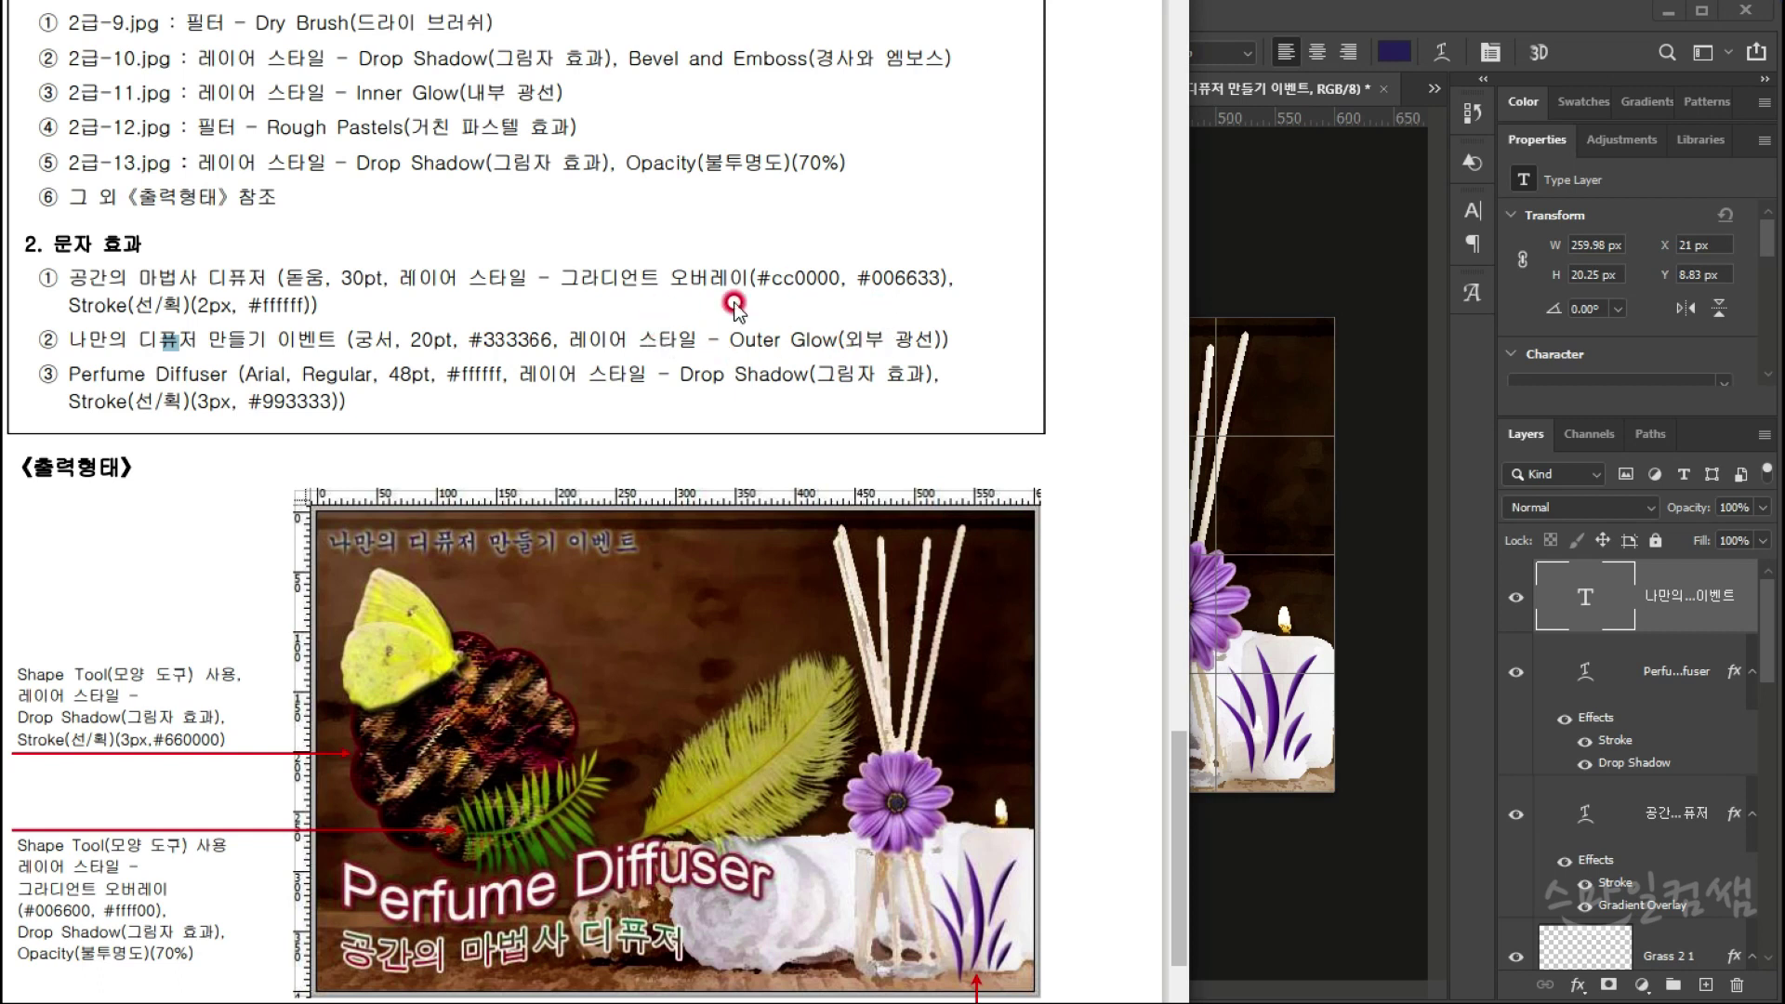
left_click(1597, 609)
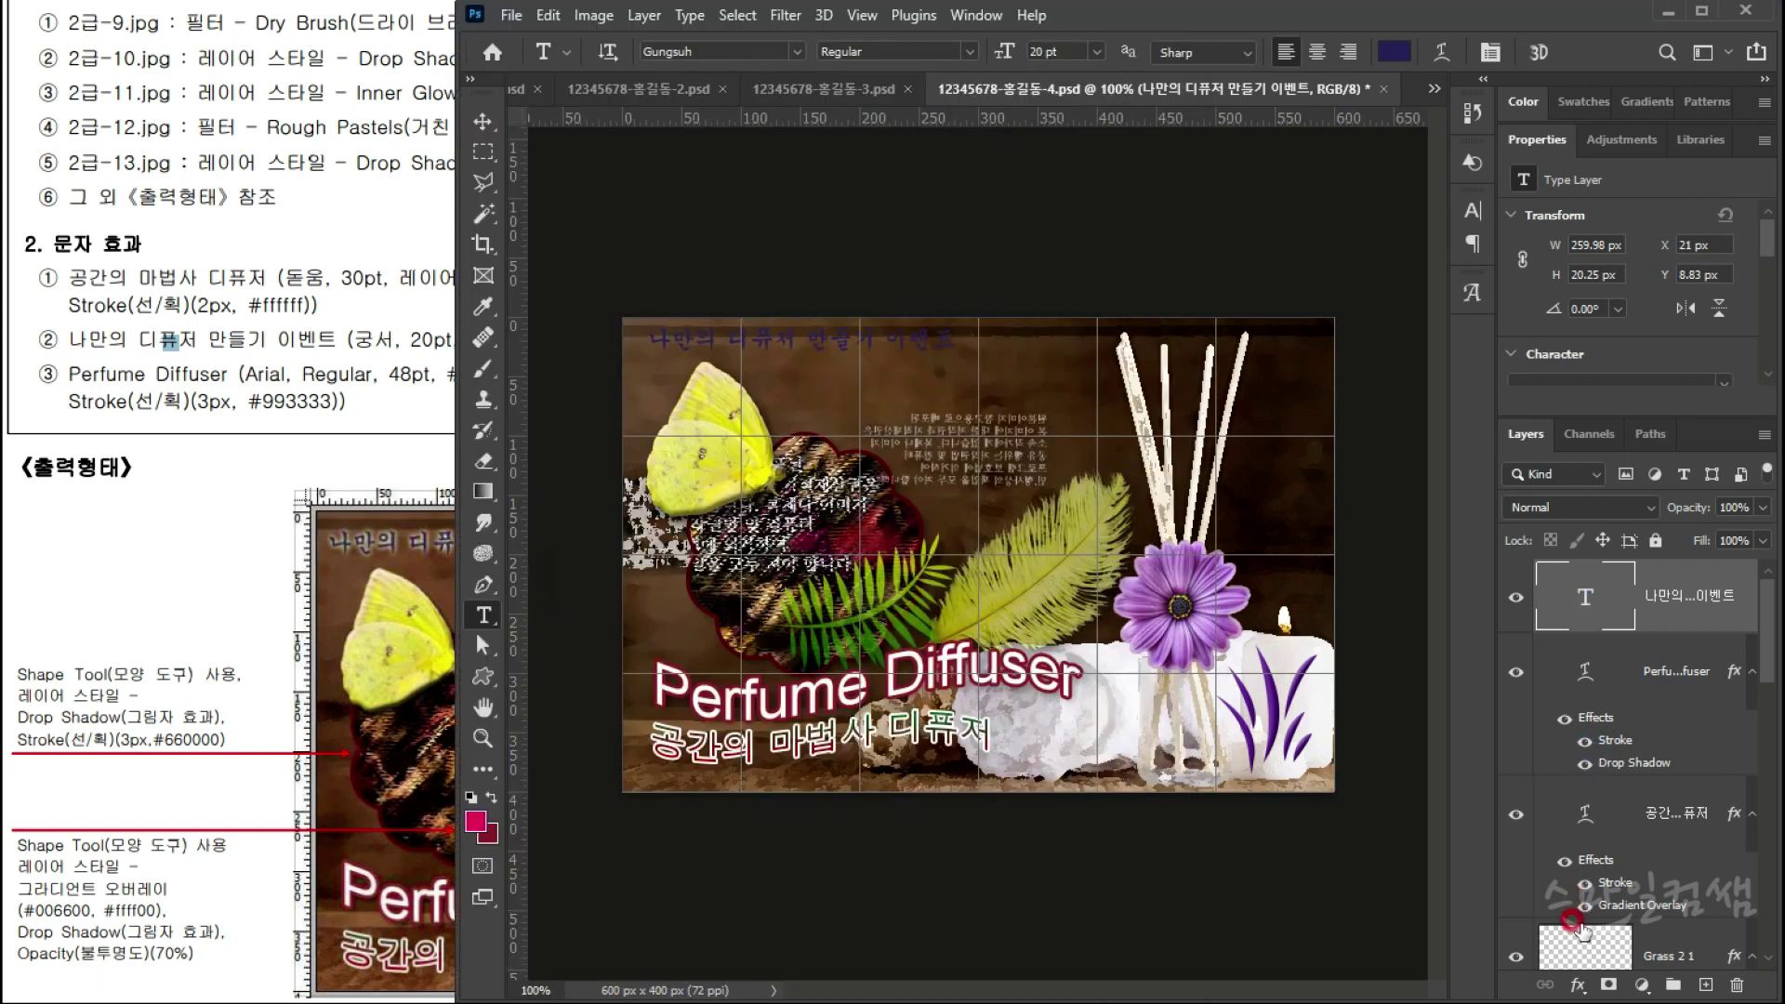
left_click(1577, 984)
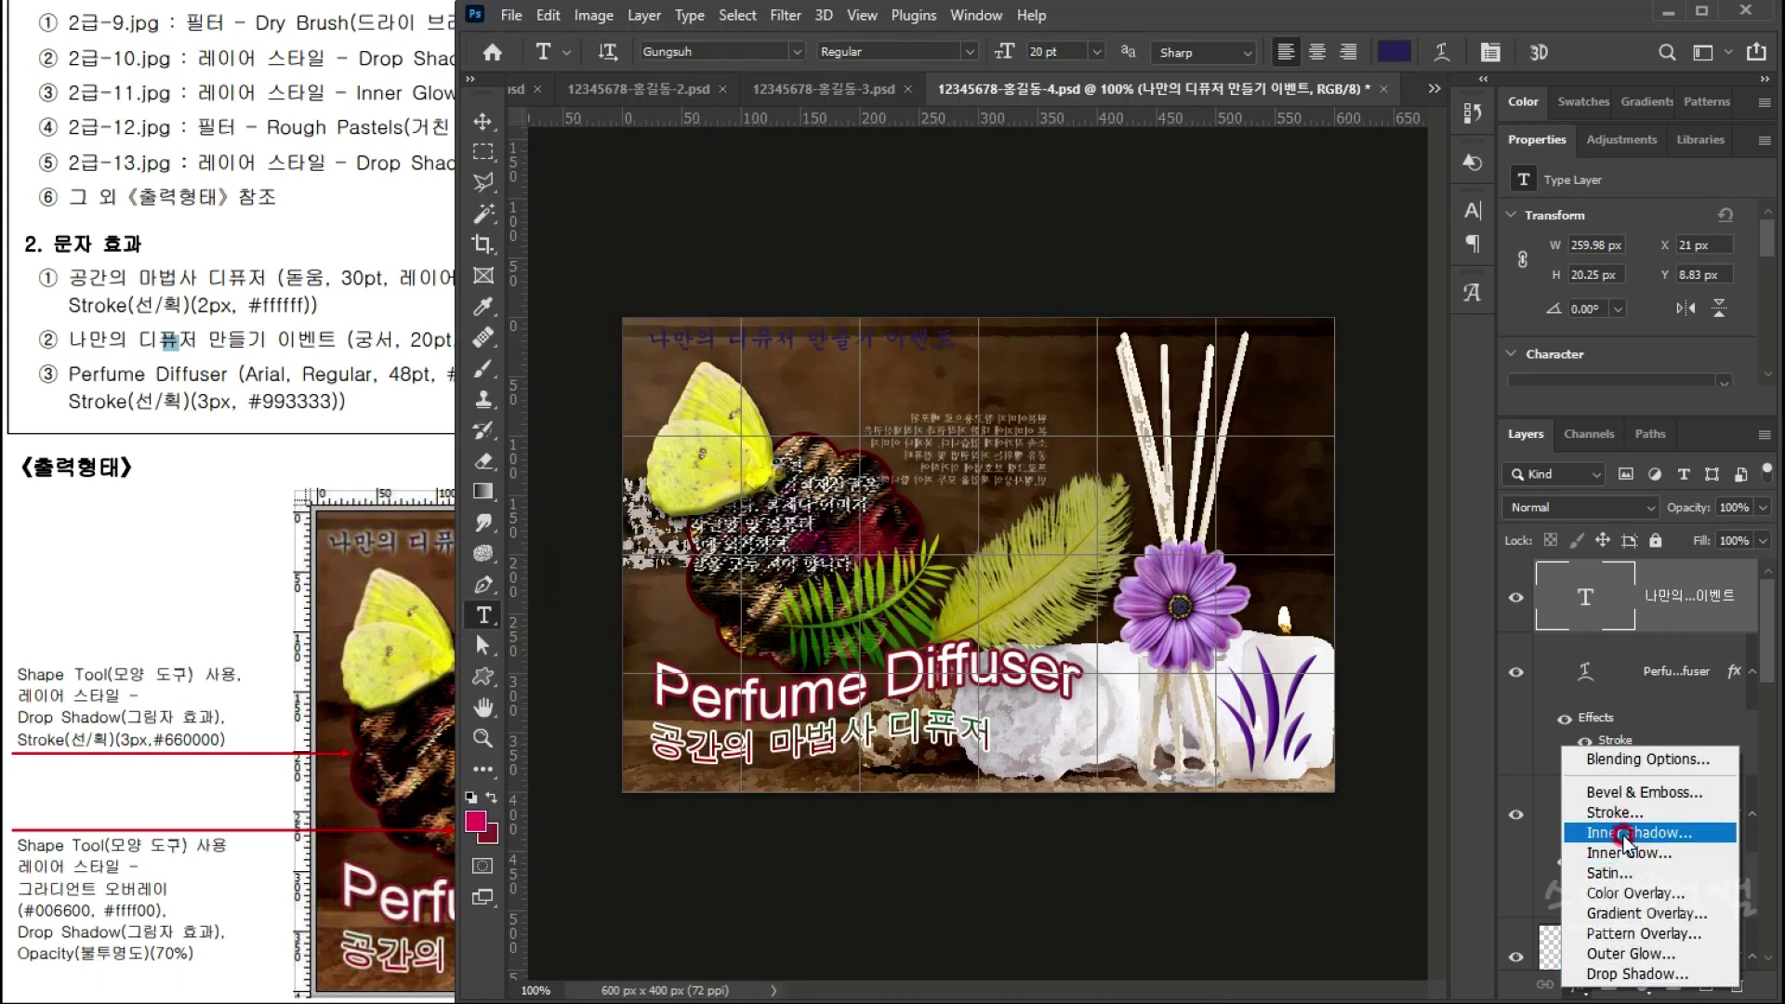
left_click(1633, 955)
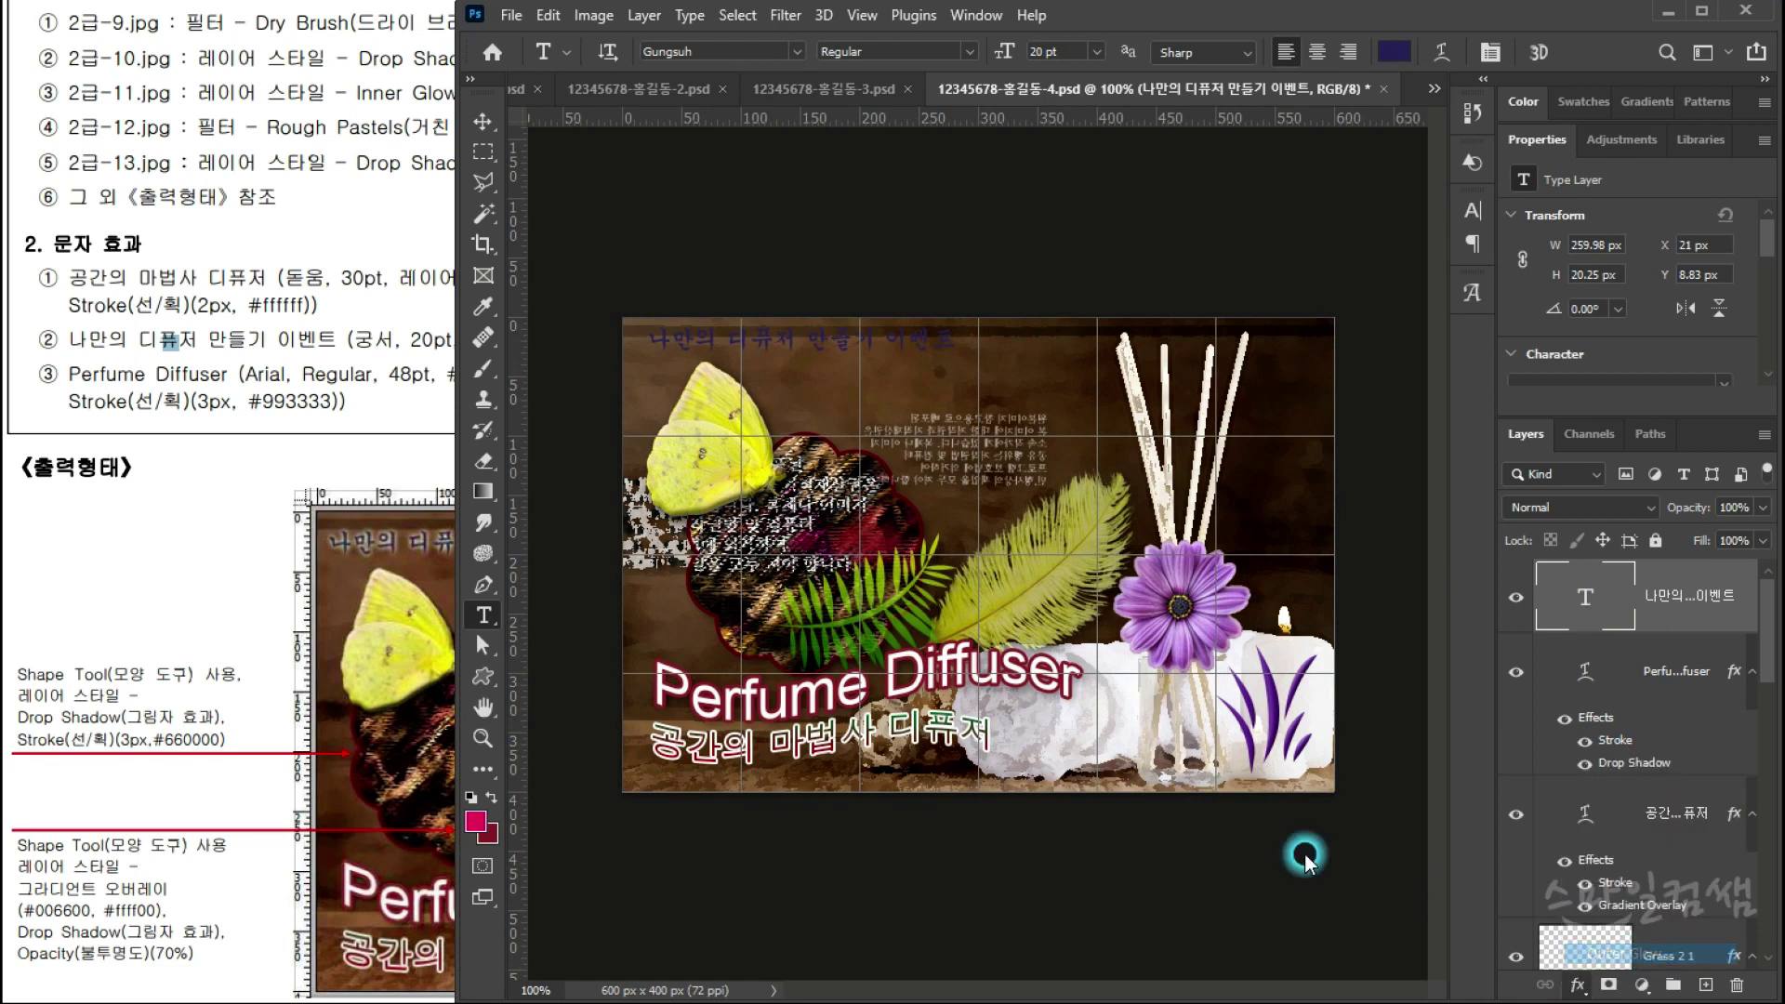
left_click_drag(779, 400, 765, 392)
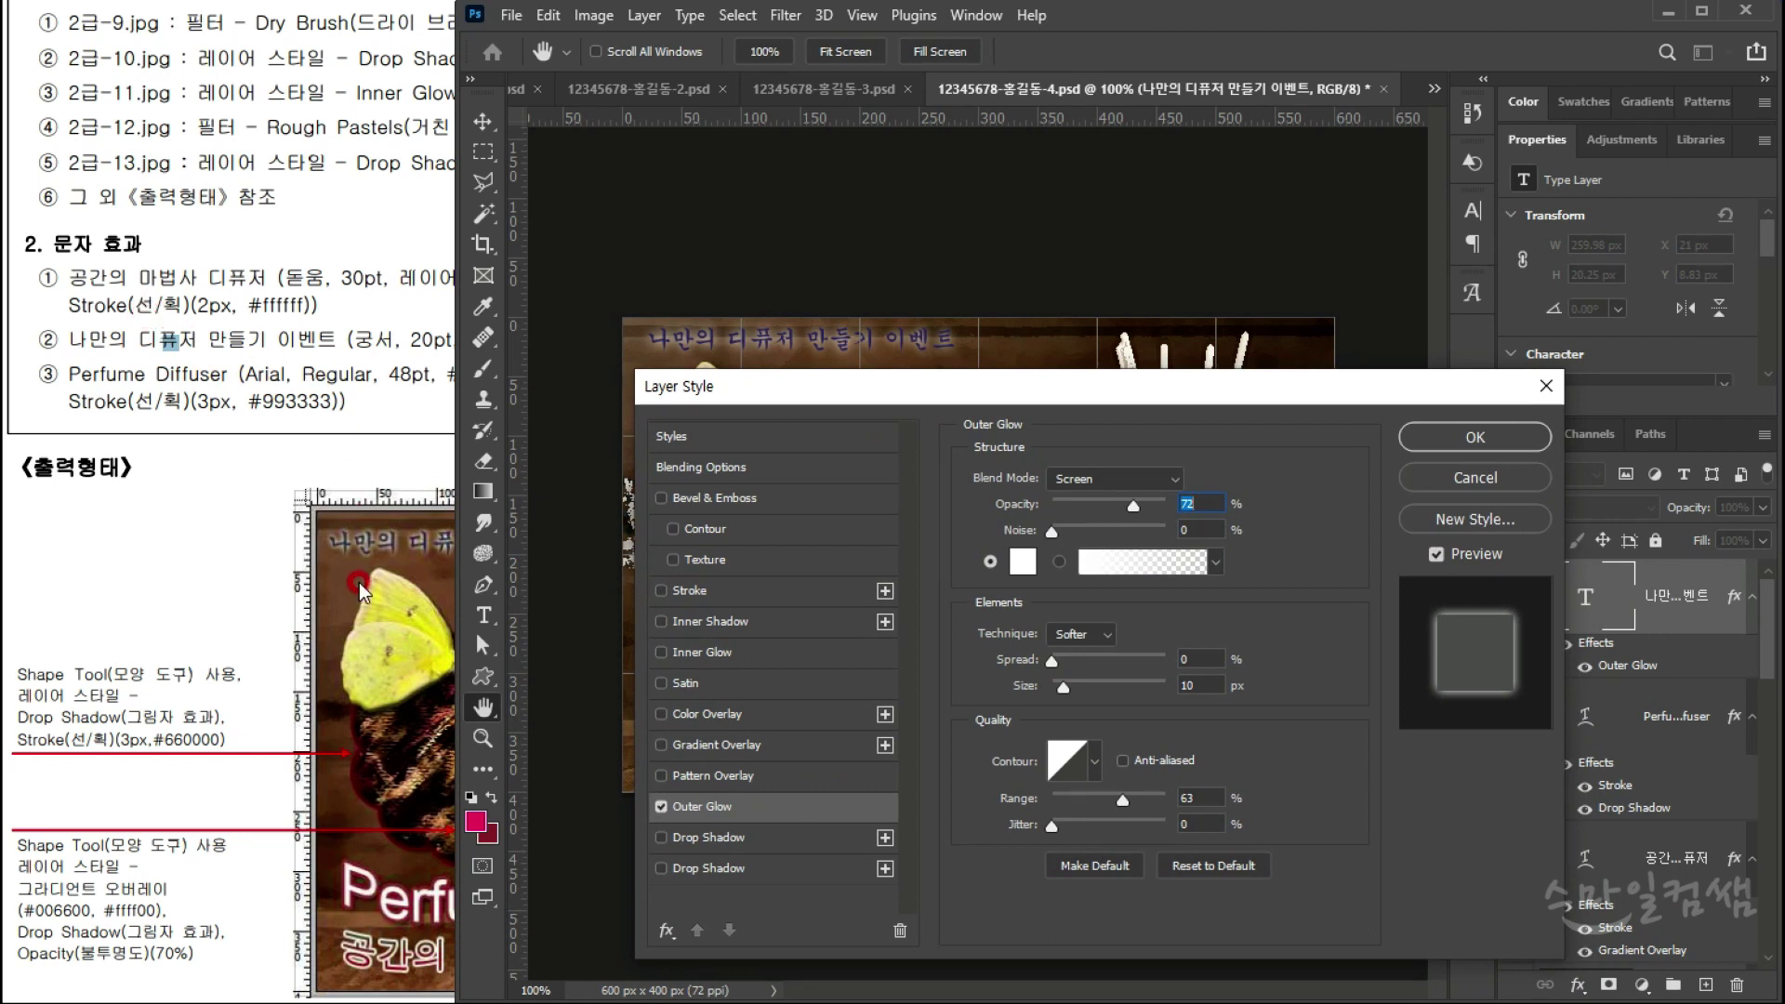
Step: Set the Outer Glow's opacity to 70% and its spread to 3%, and apply the layer style
left_click_drag(1135, 508, 1130, 513)
left_click(1138, 573)
left_click(1150, 711)
mouse_move(1050, 661)
left_mouse_down()
mouse_move(1090, 662)
mouse_move(1056, 671)
left_mouse_up()
left_click(1068, 716)
left_click(1203, 659)
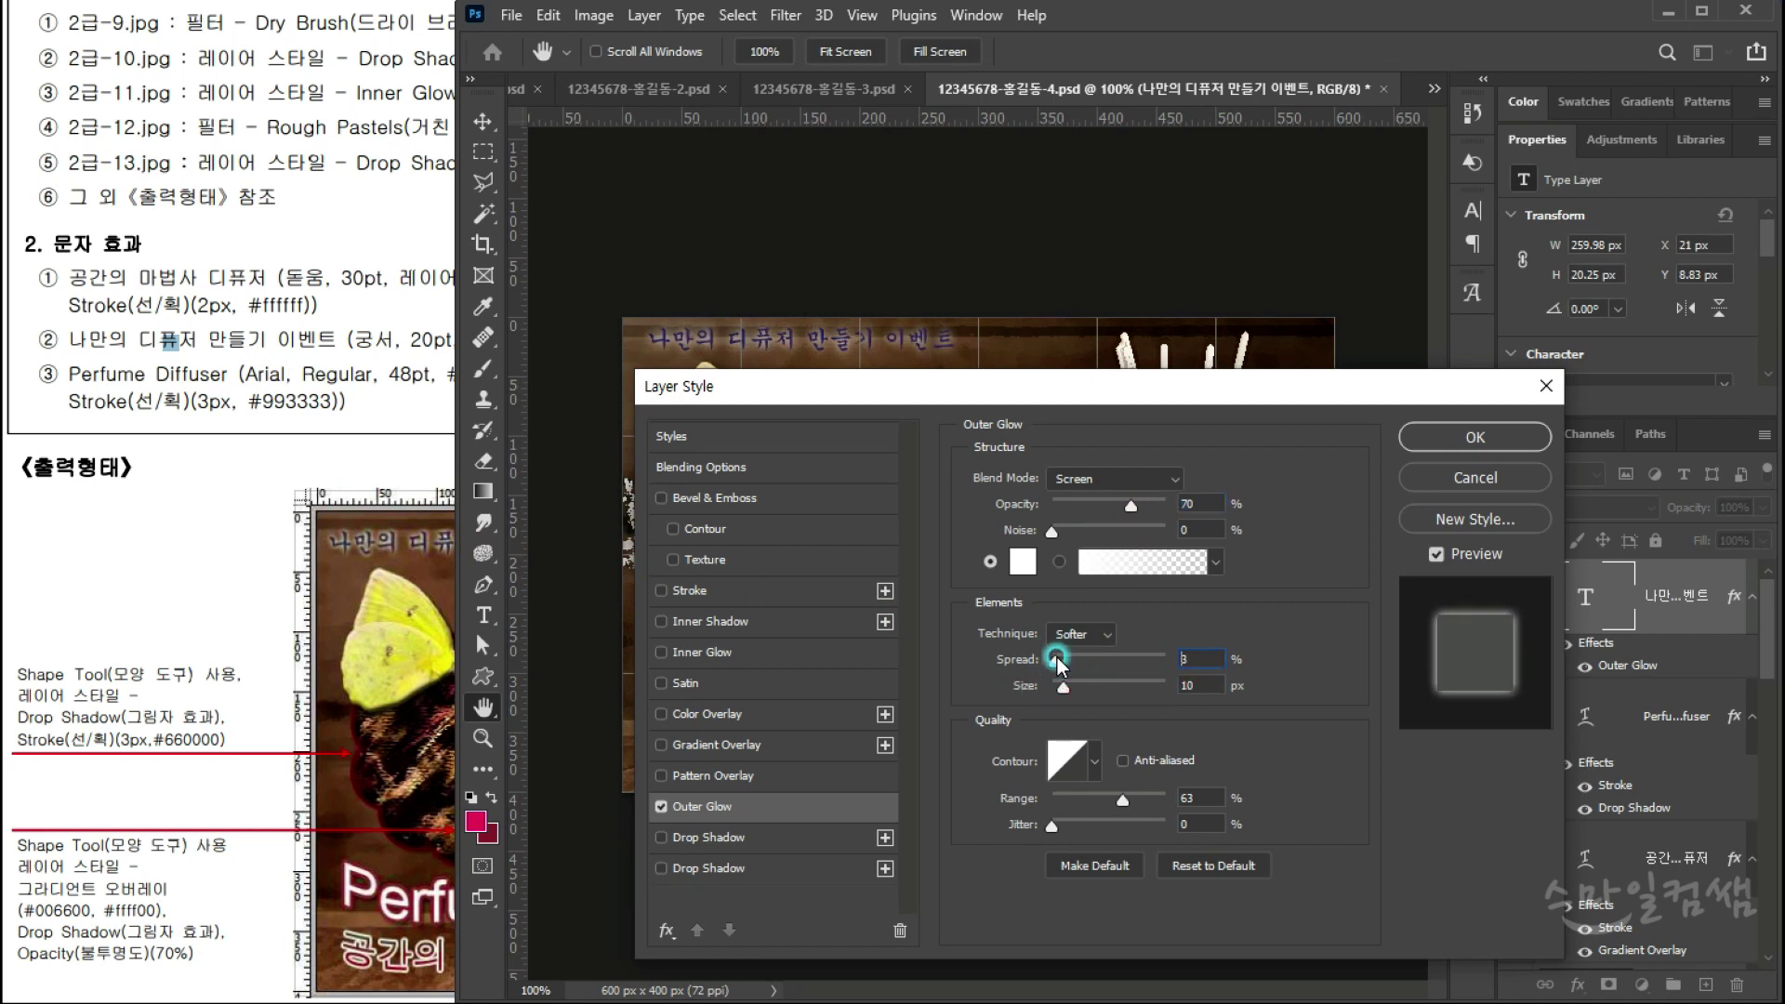
left_click_drag(996, 662, 1079, 669)
left_click(1060, 693)
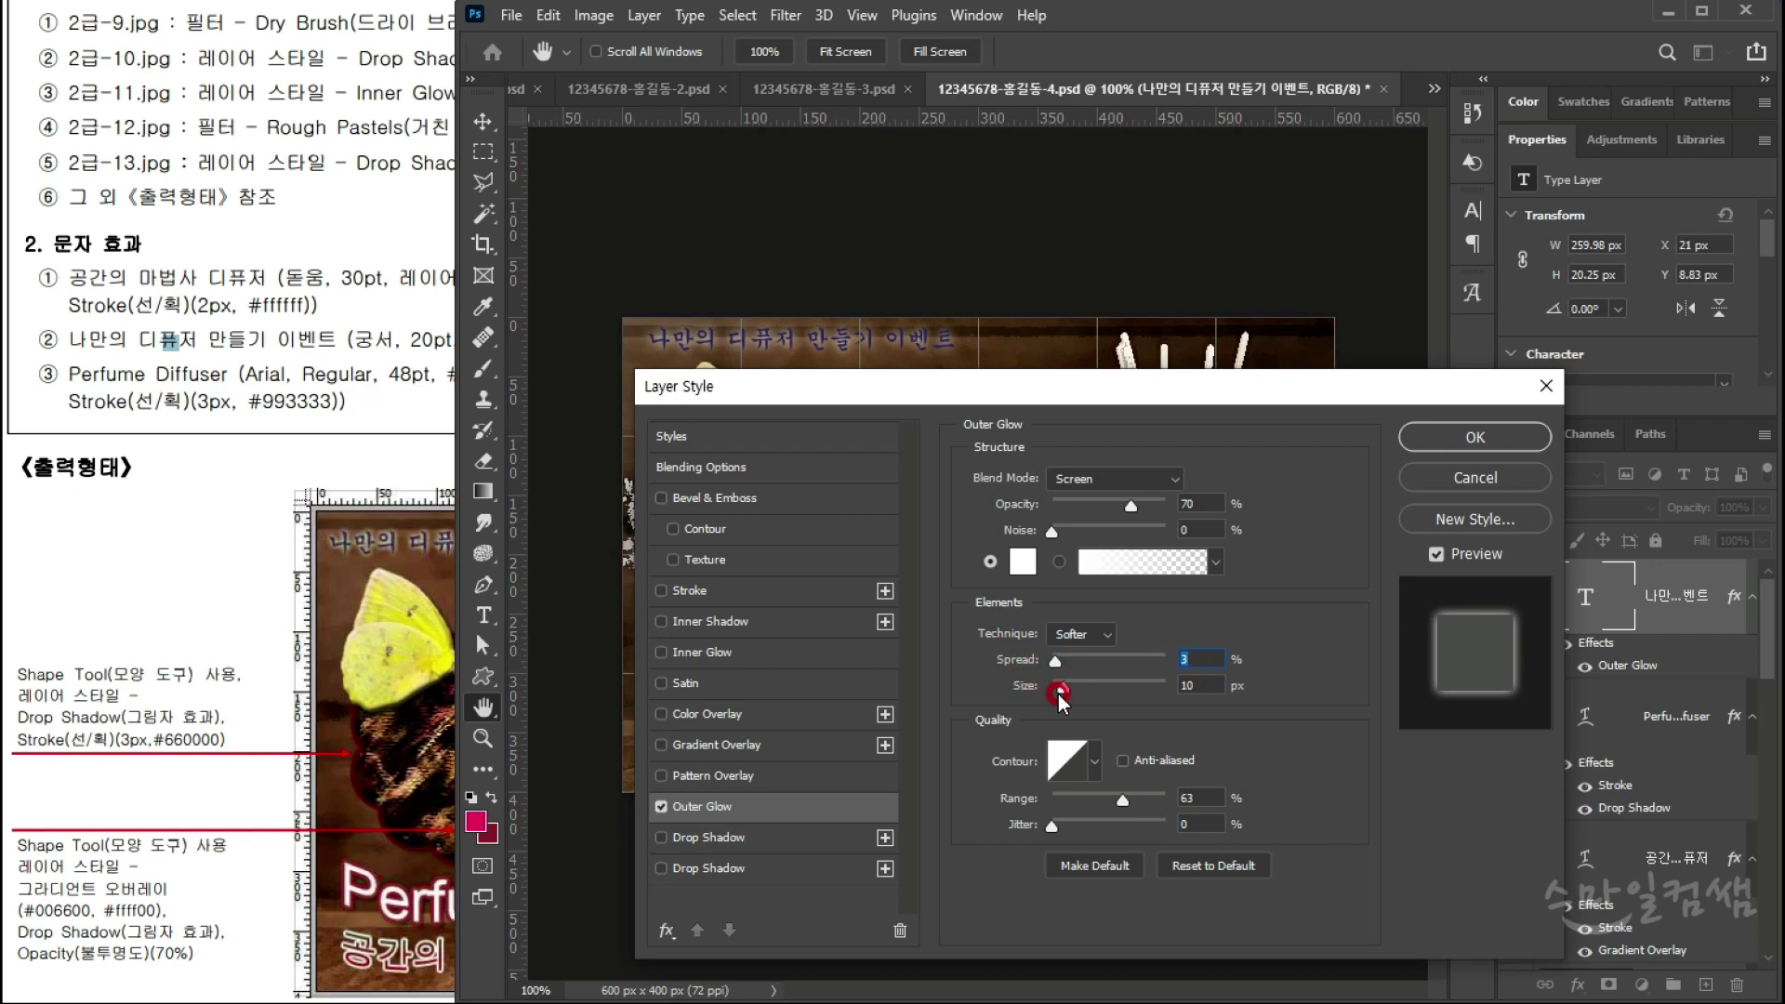
left_click(1444, 435)
left_click(696, 401)
left_click(668, 333)
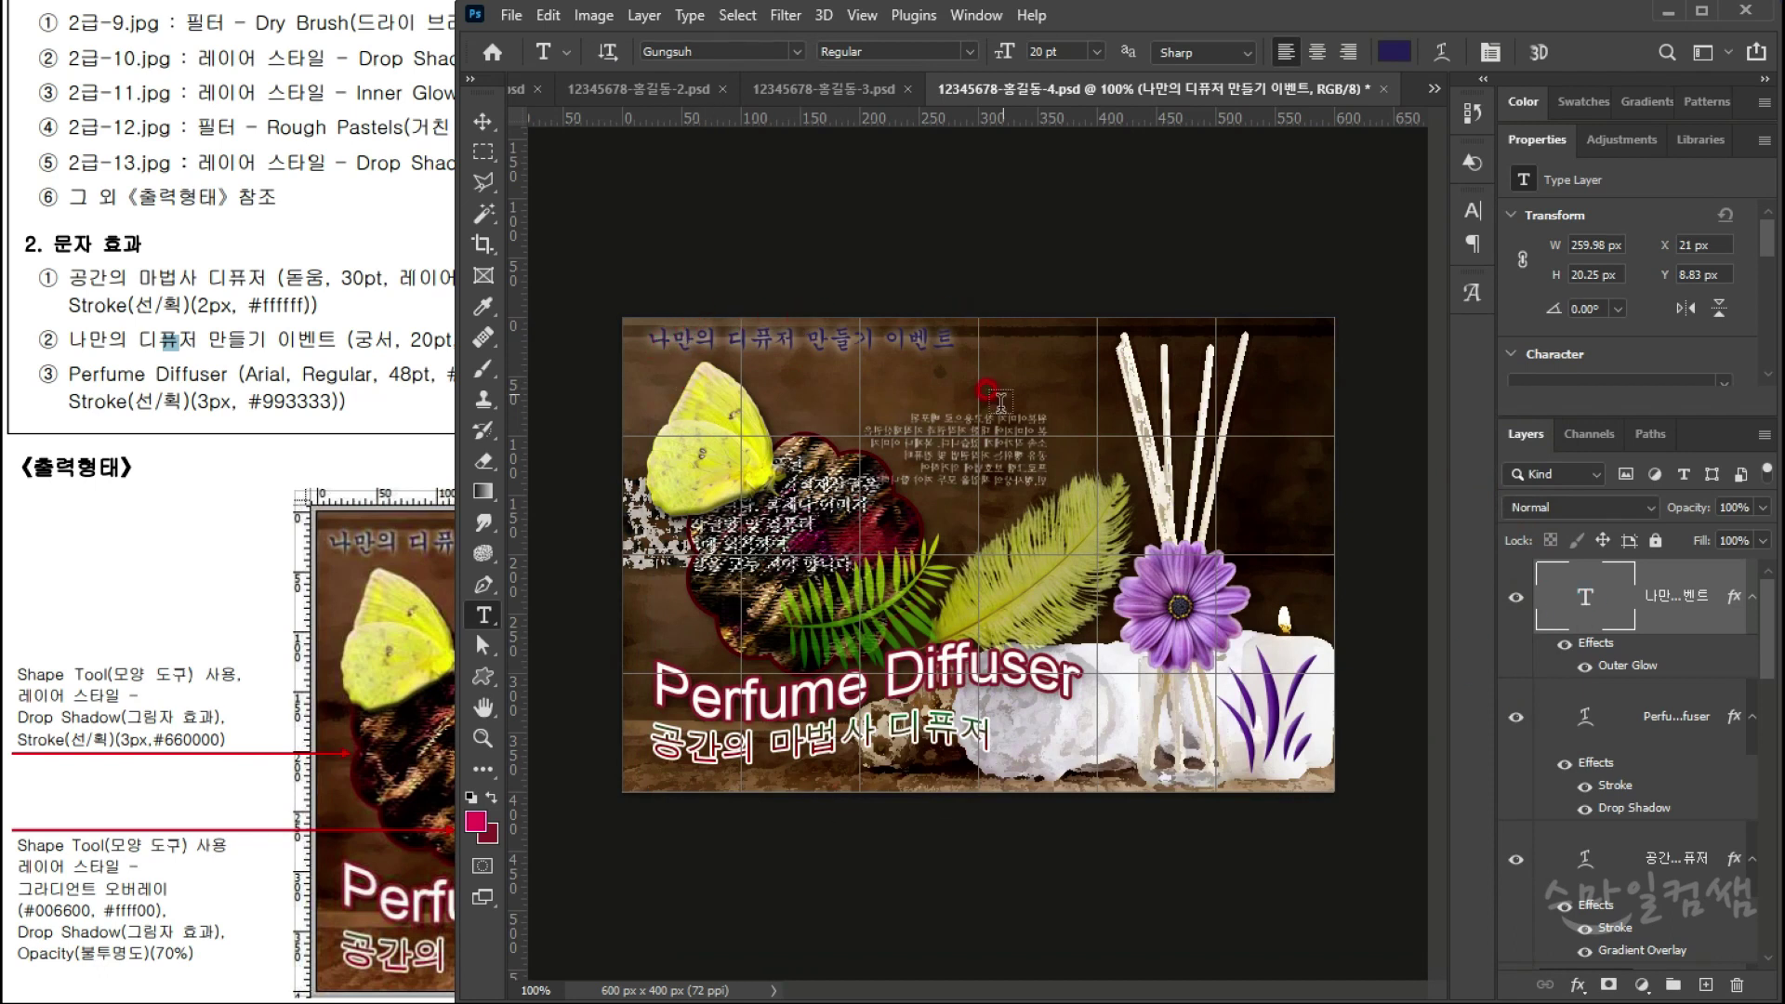
Step: Place the poster beside the exam sheet's sample output and compare the two images
left_click(255, 404)
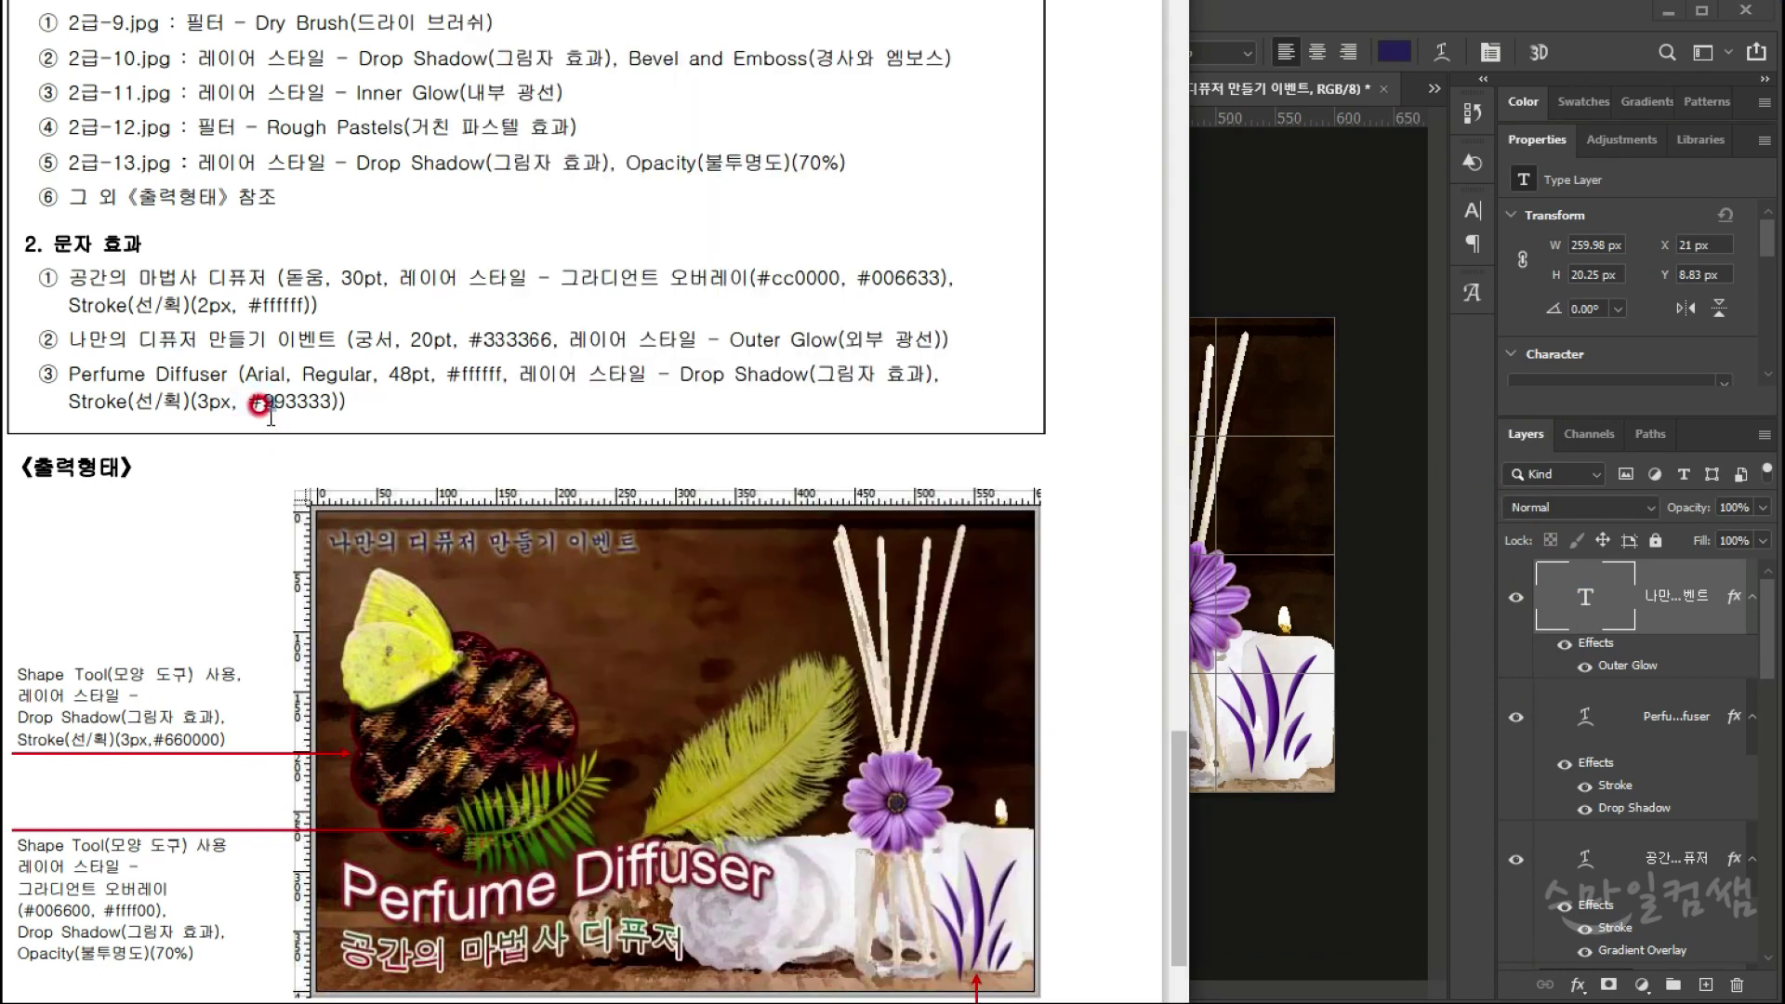
scroll(504, 537, "down", 2)
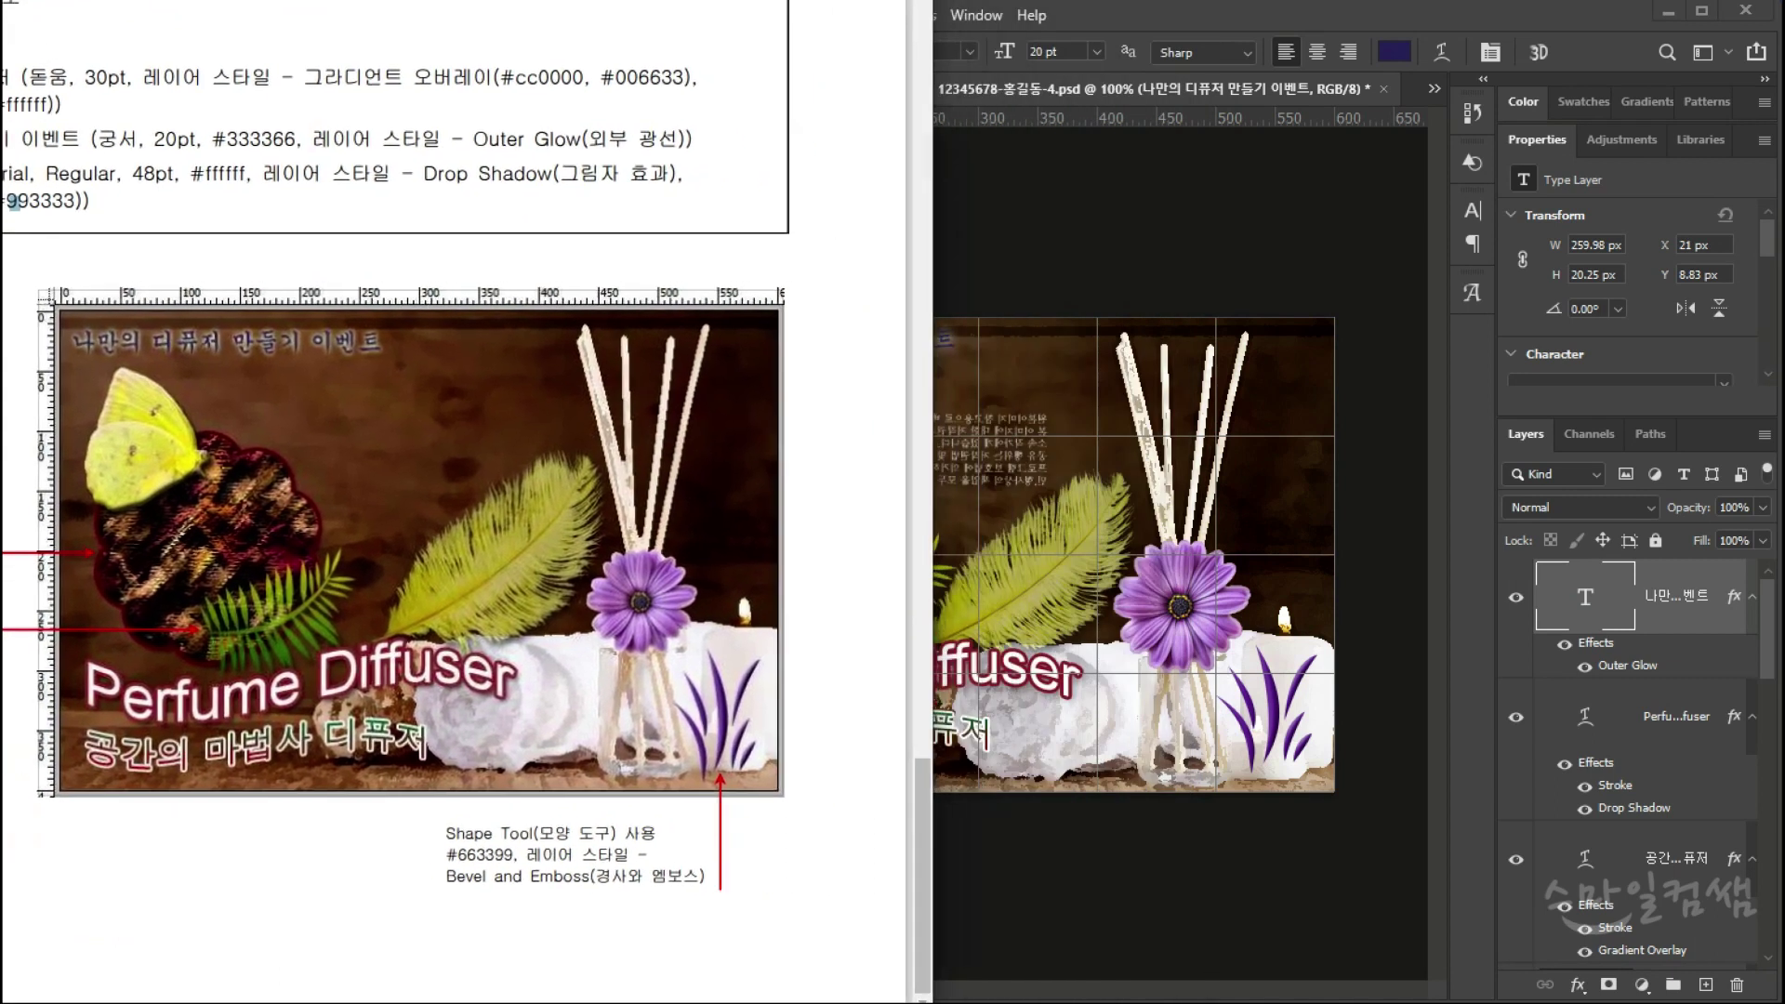
left_click(829, 113)
left_click(1076, 90)
left_click_drag(1085, 33, 1327, 9)
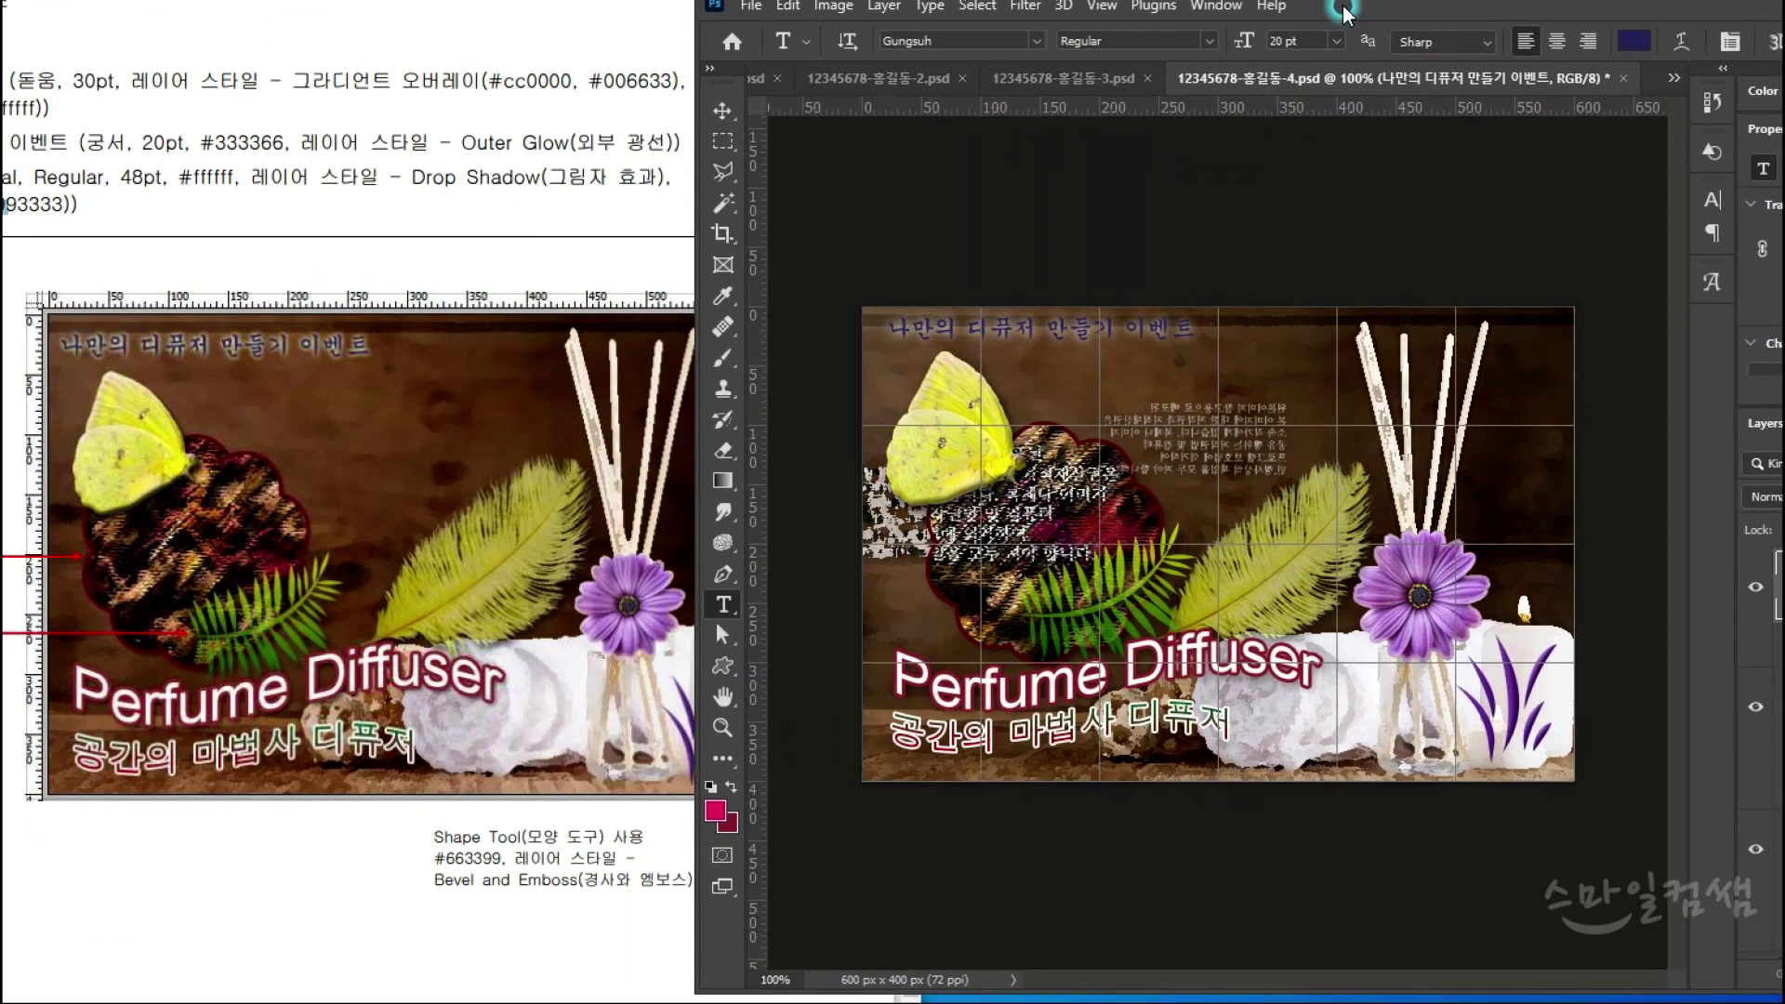
left_click_drag(698, 461, 835, 465)
left_click_drag(1783, 0, 1784, 7)
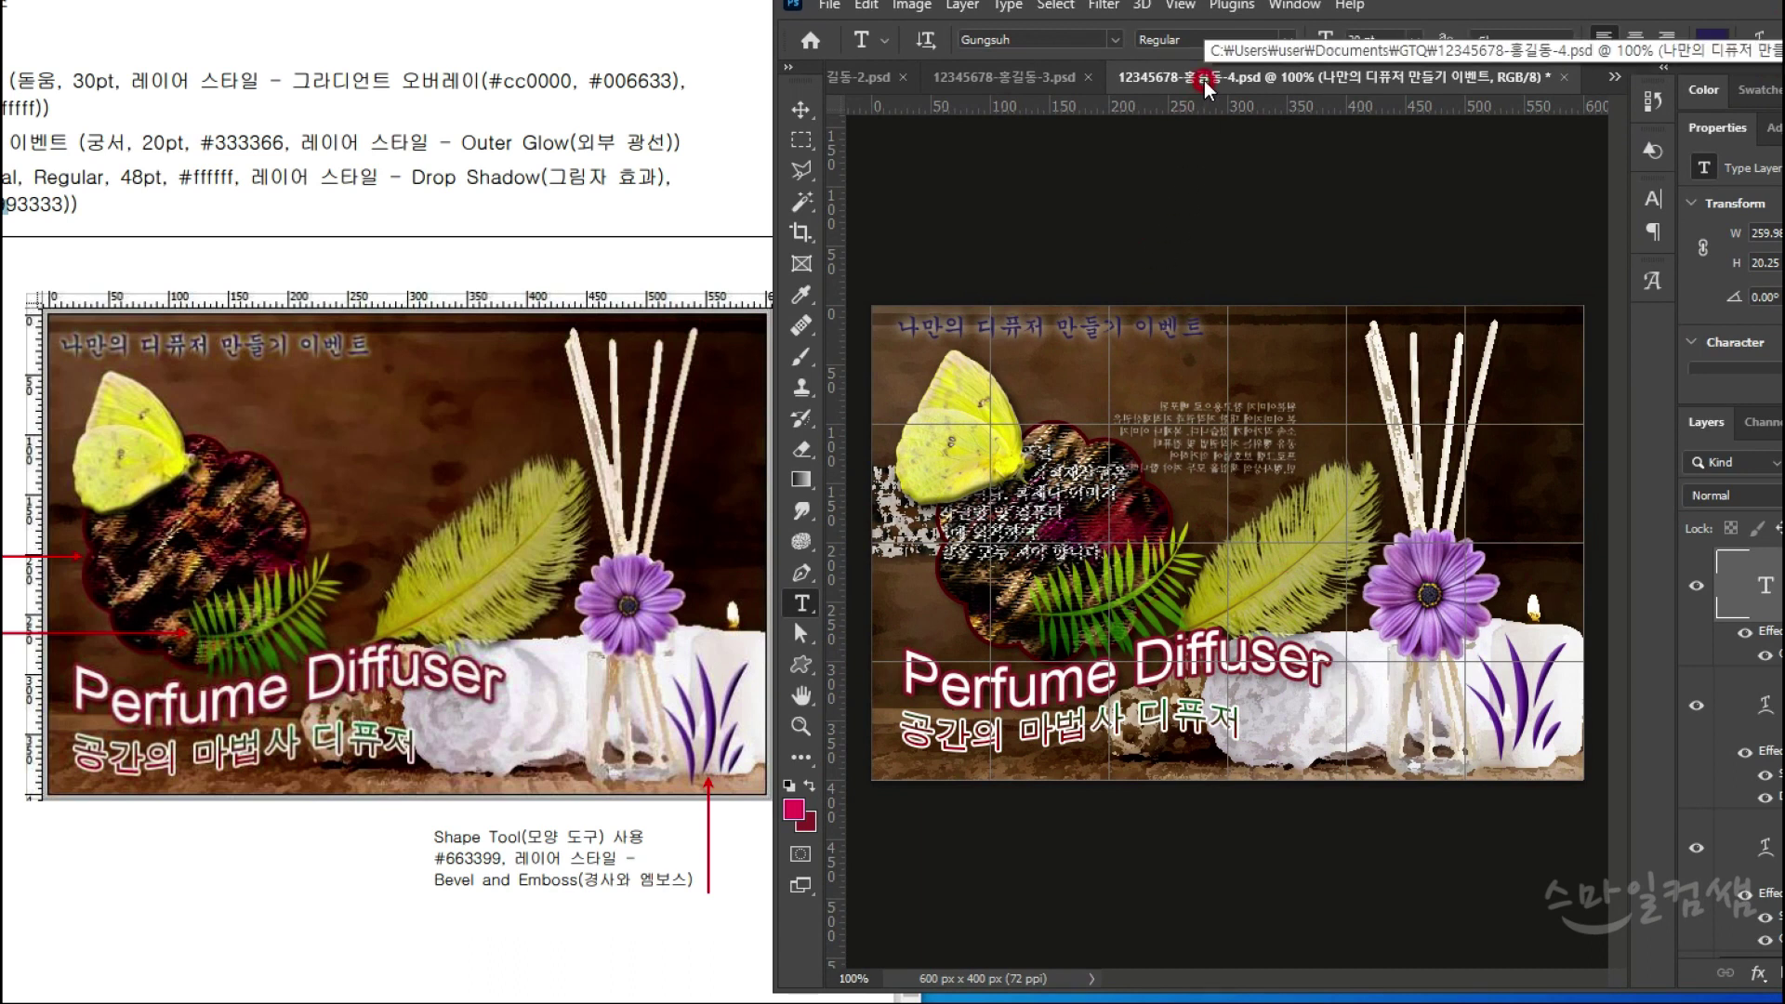
Step: Save the finished poster document
left_click_drag(1521, 16, 1518, 28)
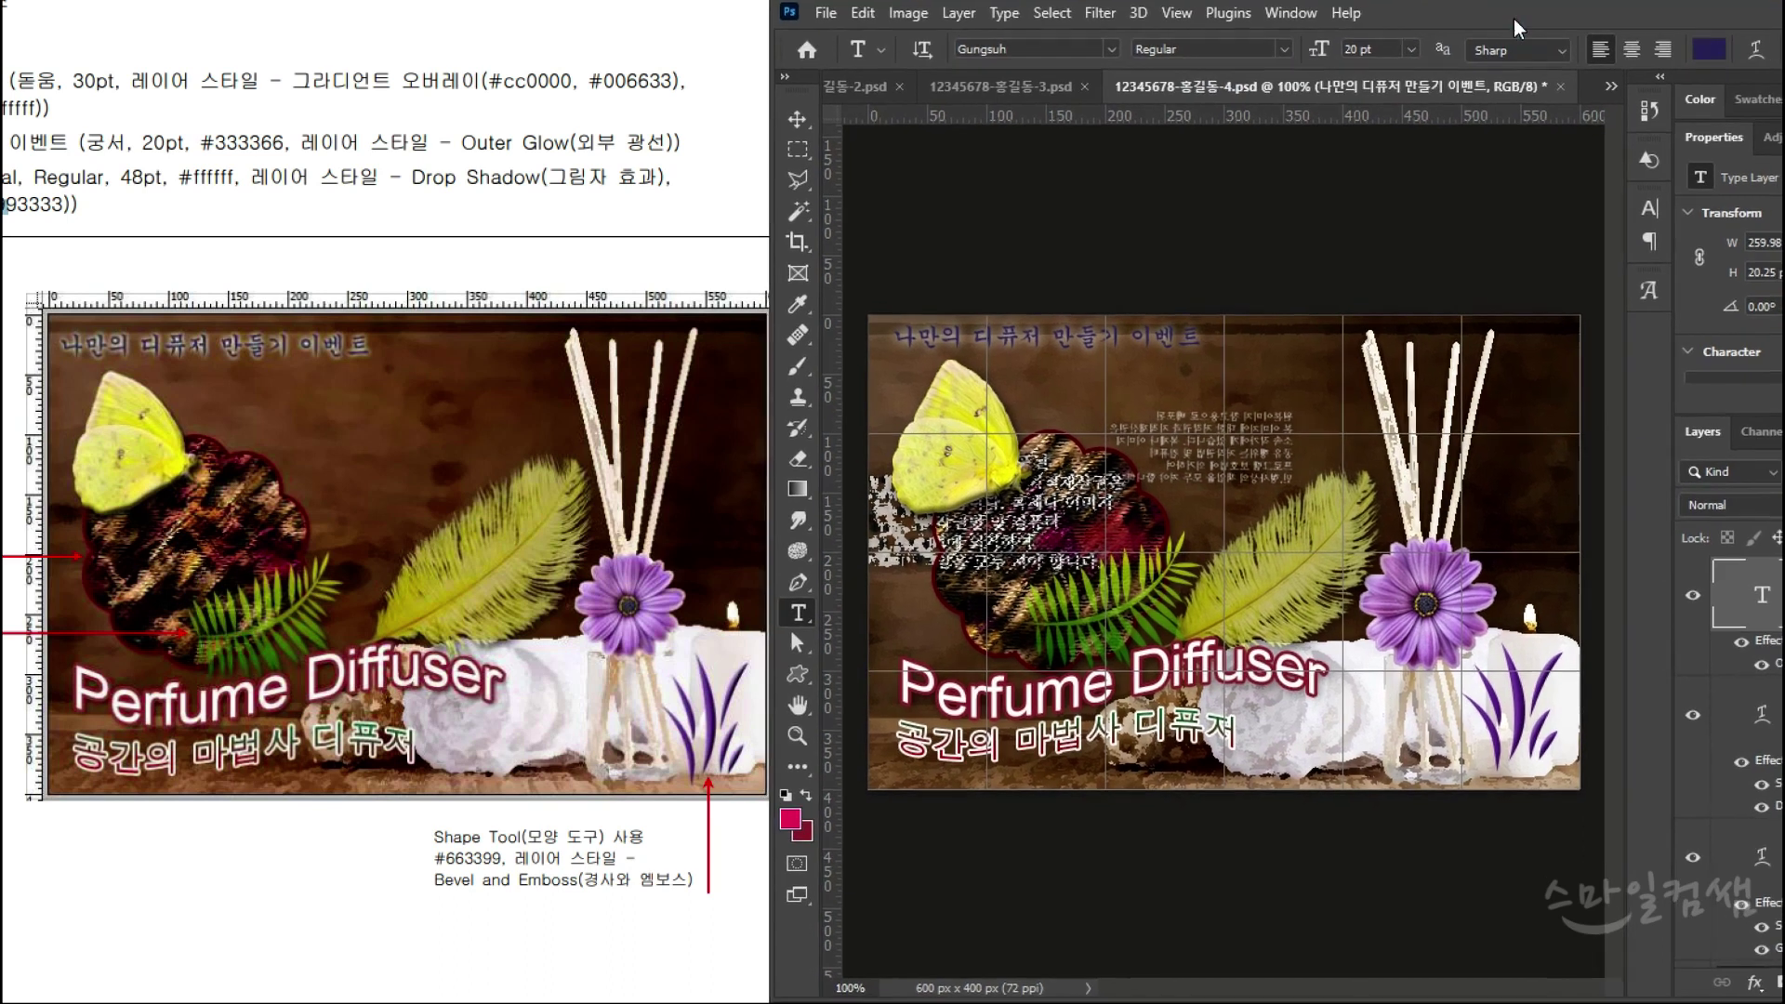
key("ctrl+s")
left_click(926, 281)
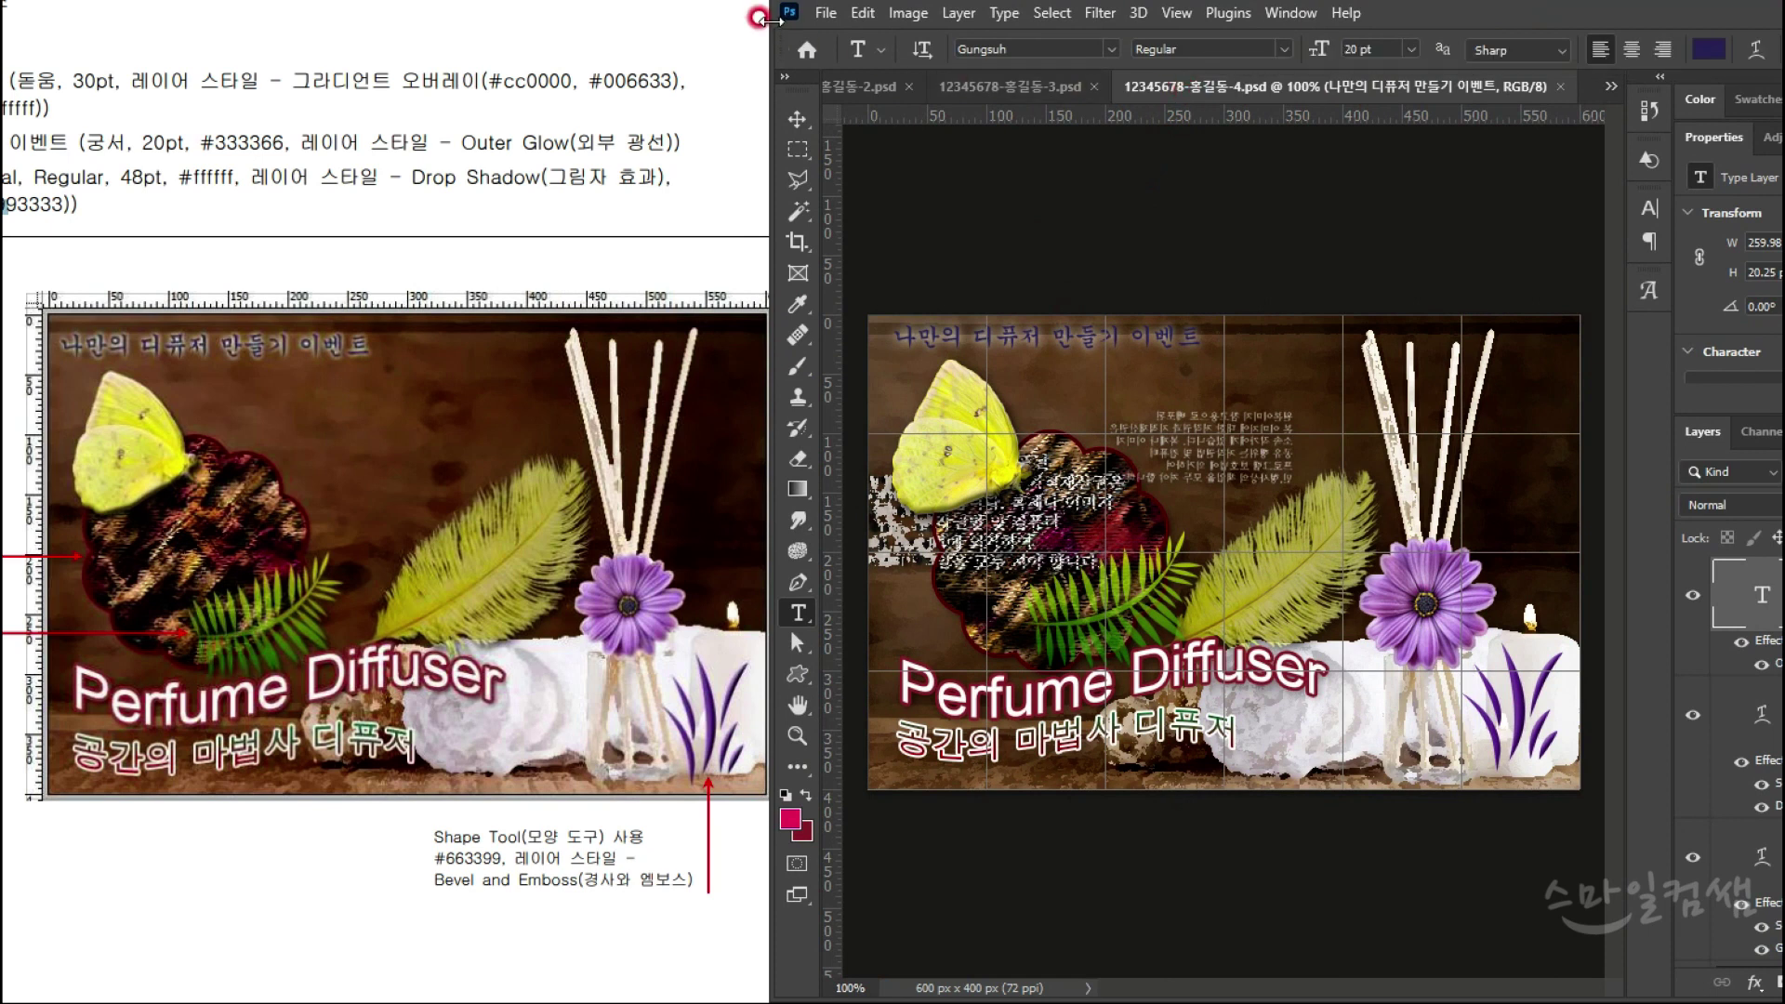
Step: Open the Save for Web export for the poster and proceed to saving it as a high-quality JPEG
left_click(826, 13)
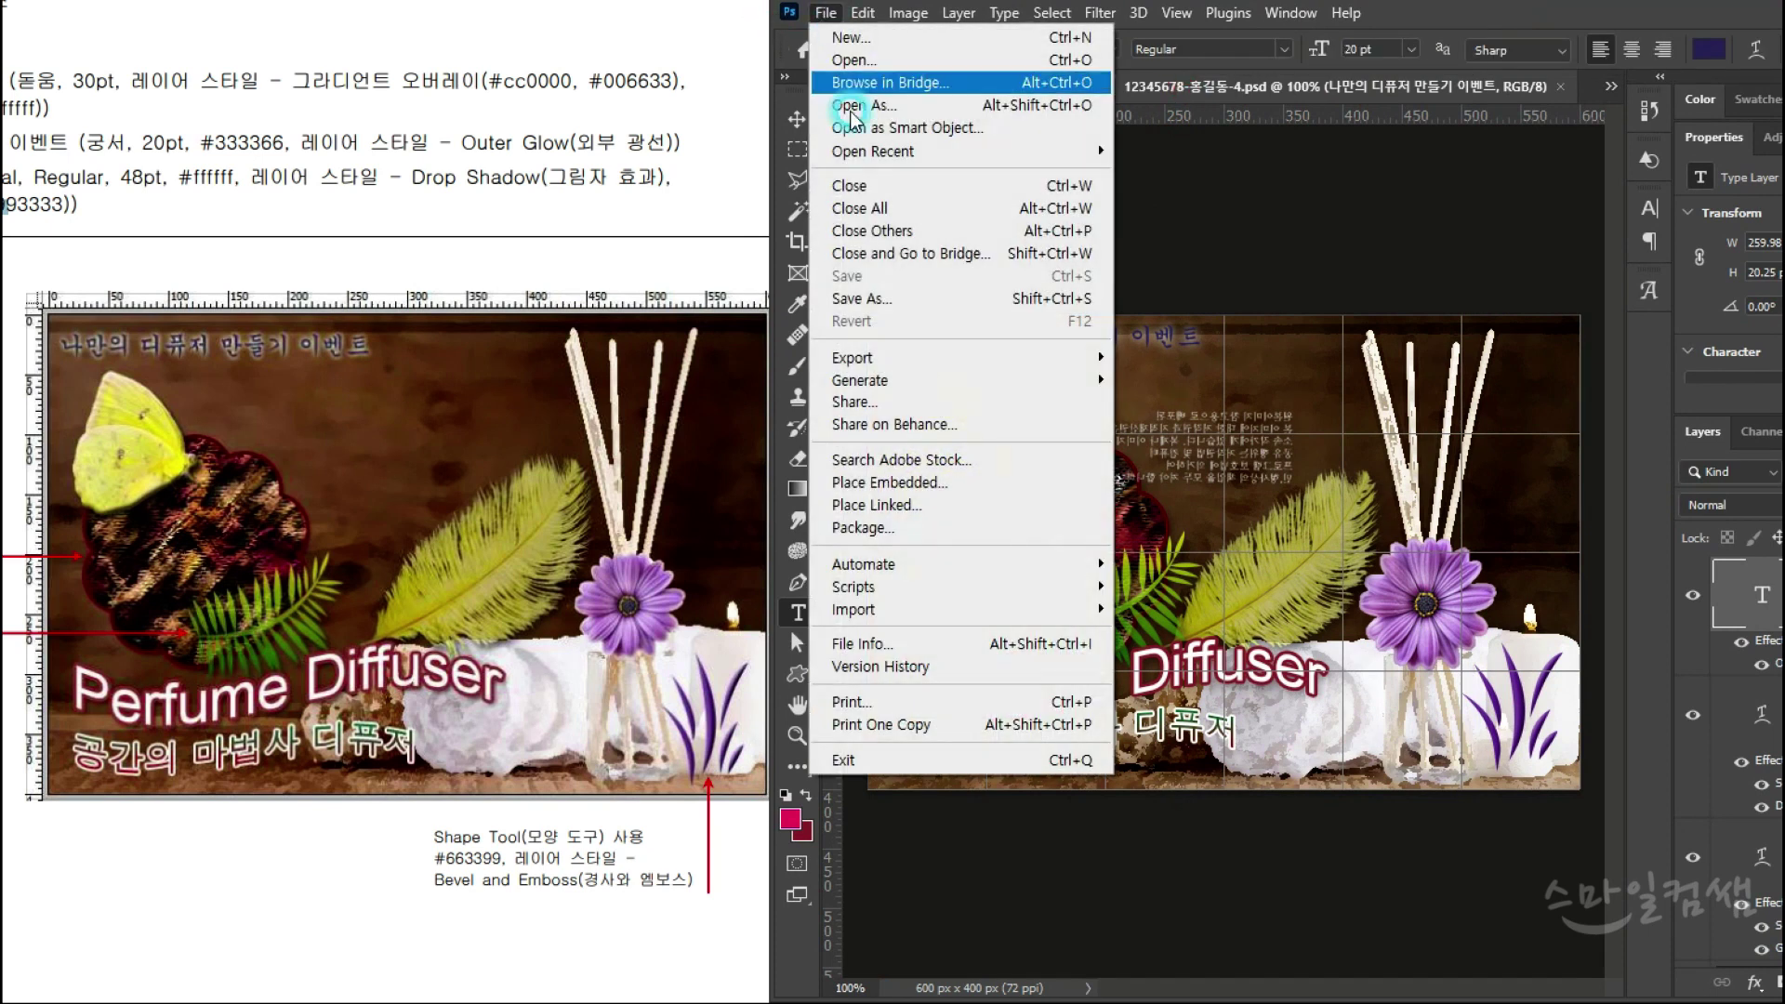
mouse_move(995, 358)
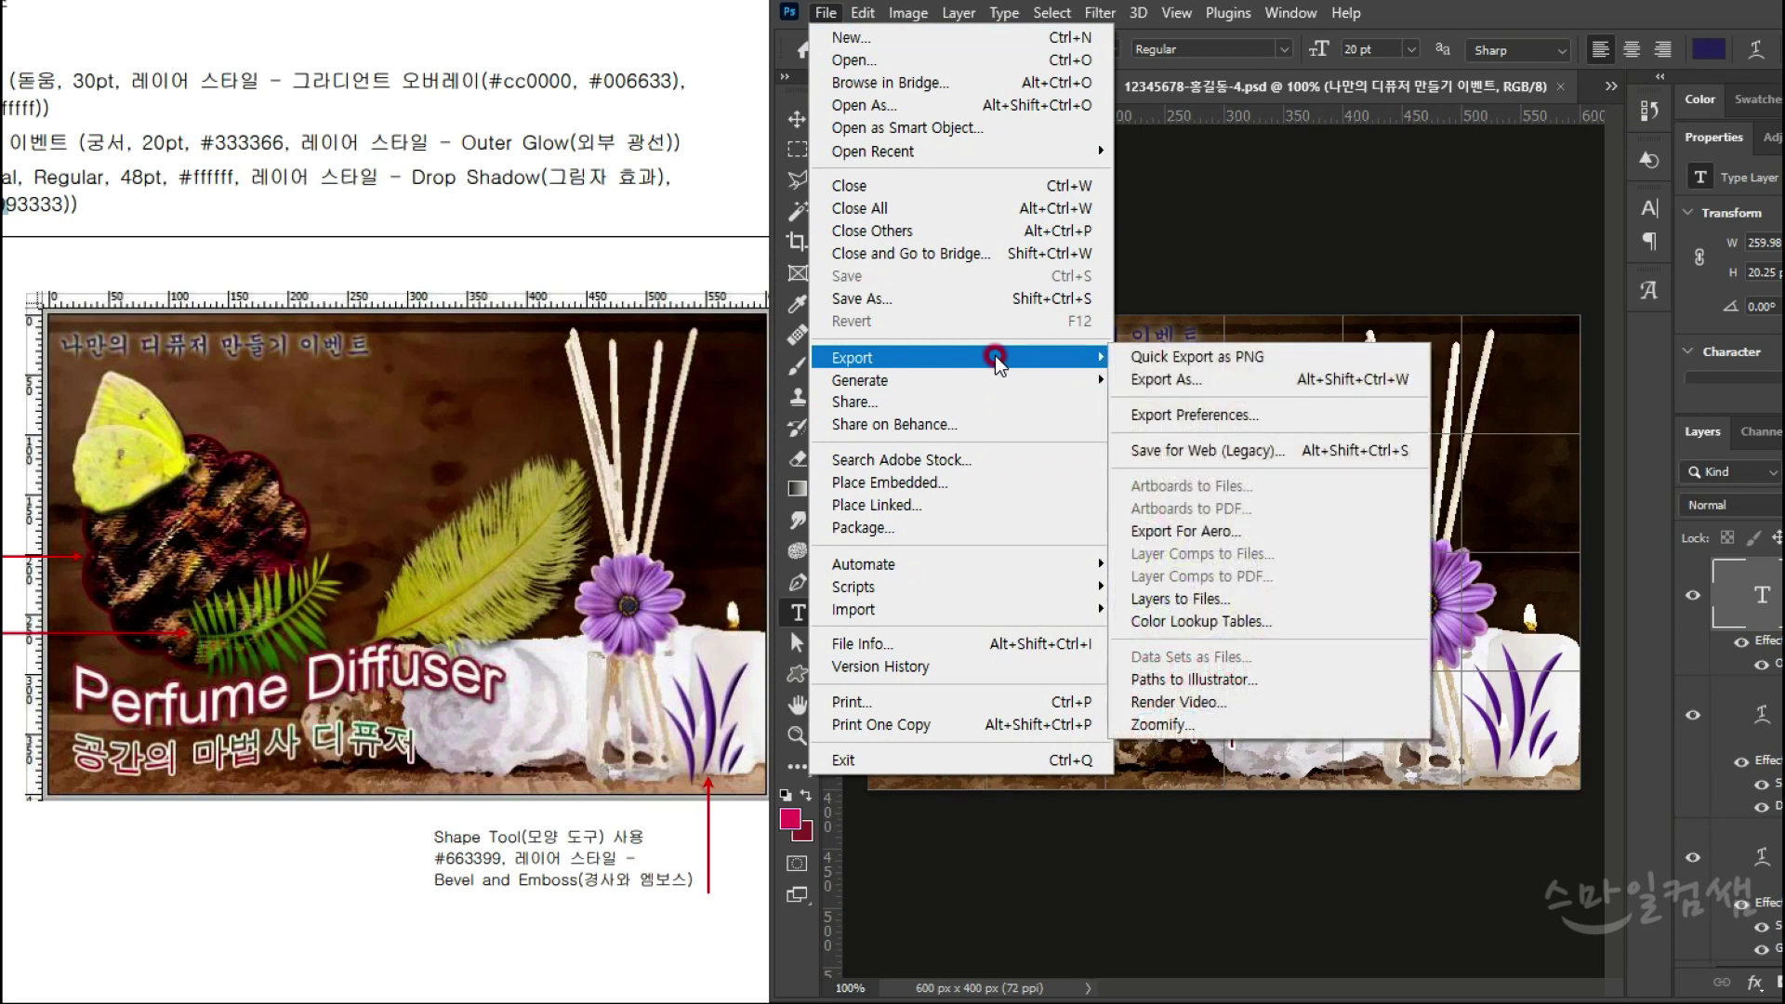
left_click(1206, 450)
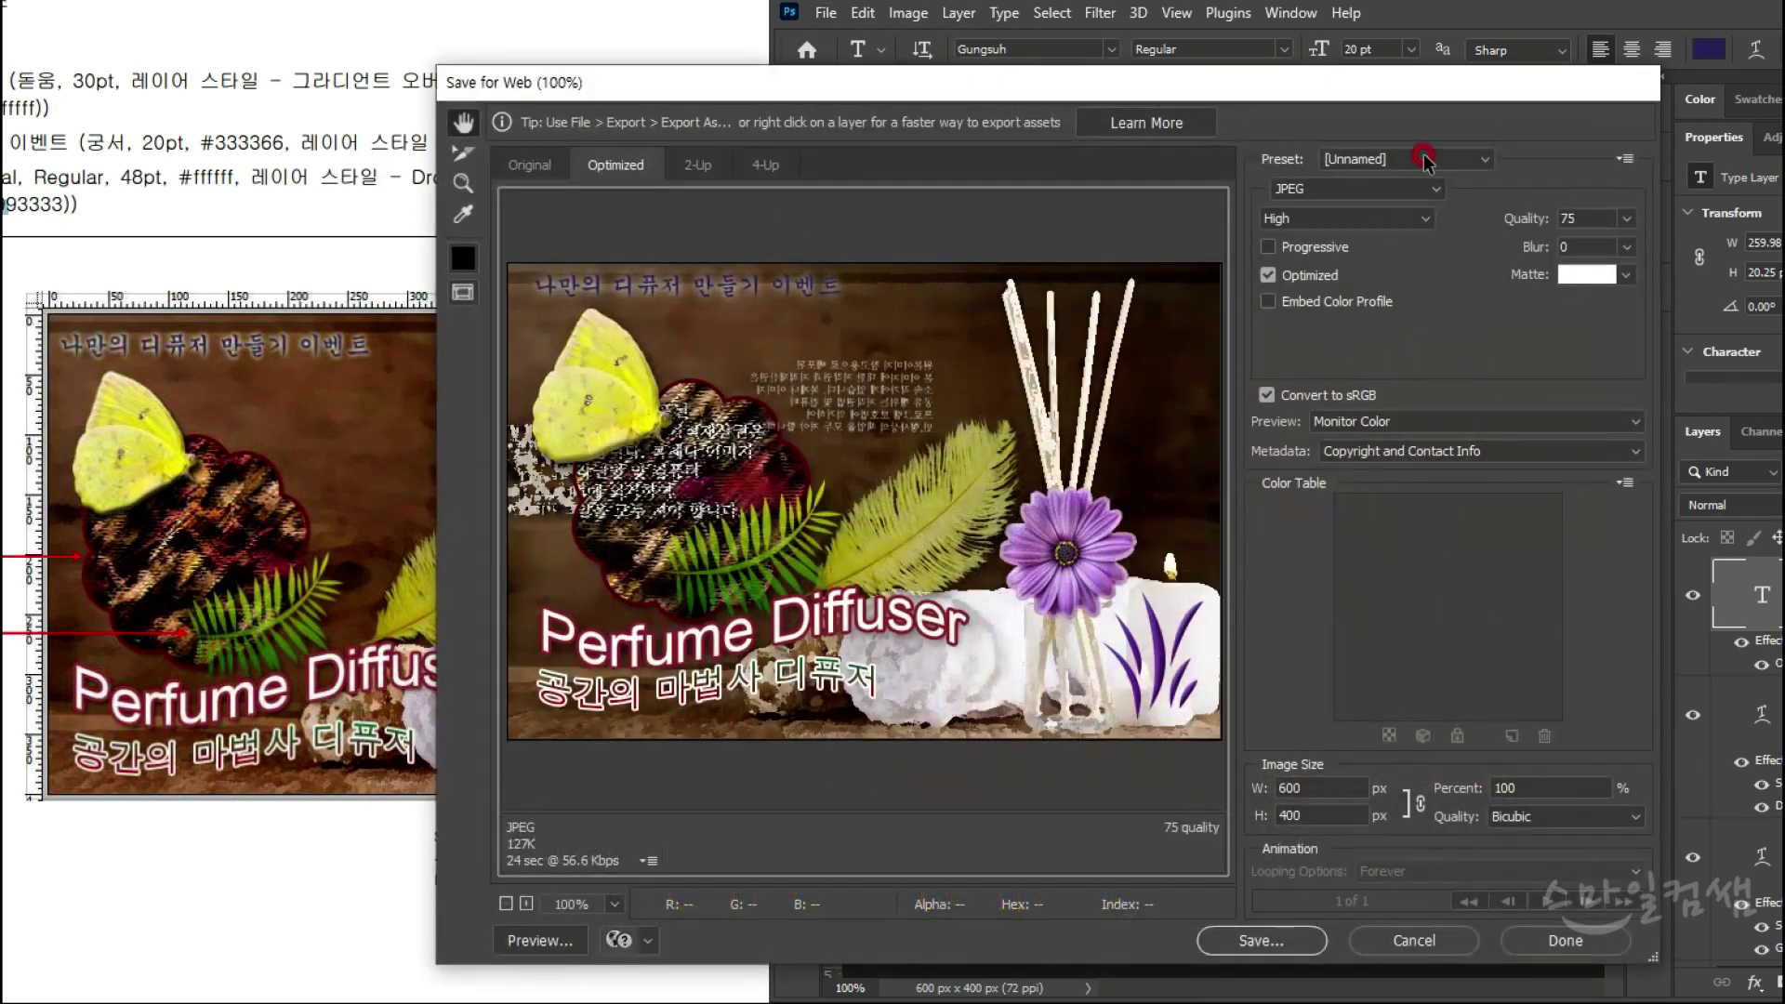
left_click(1252, 941)
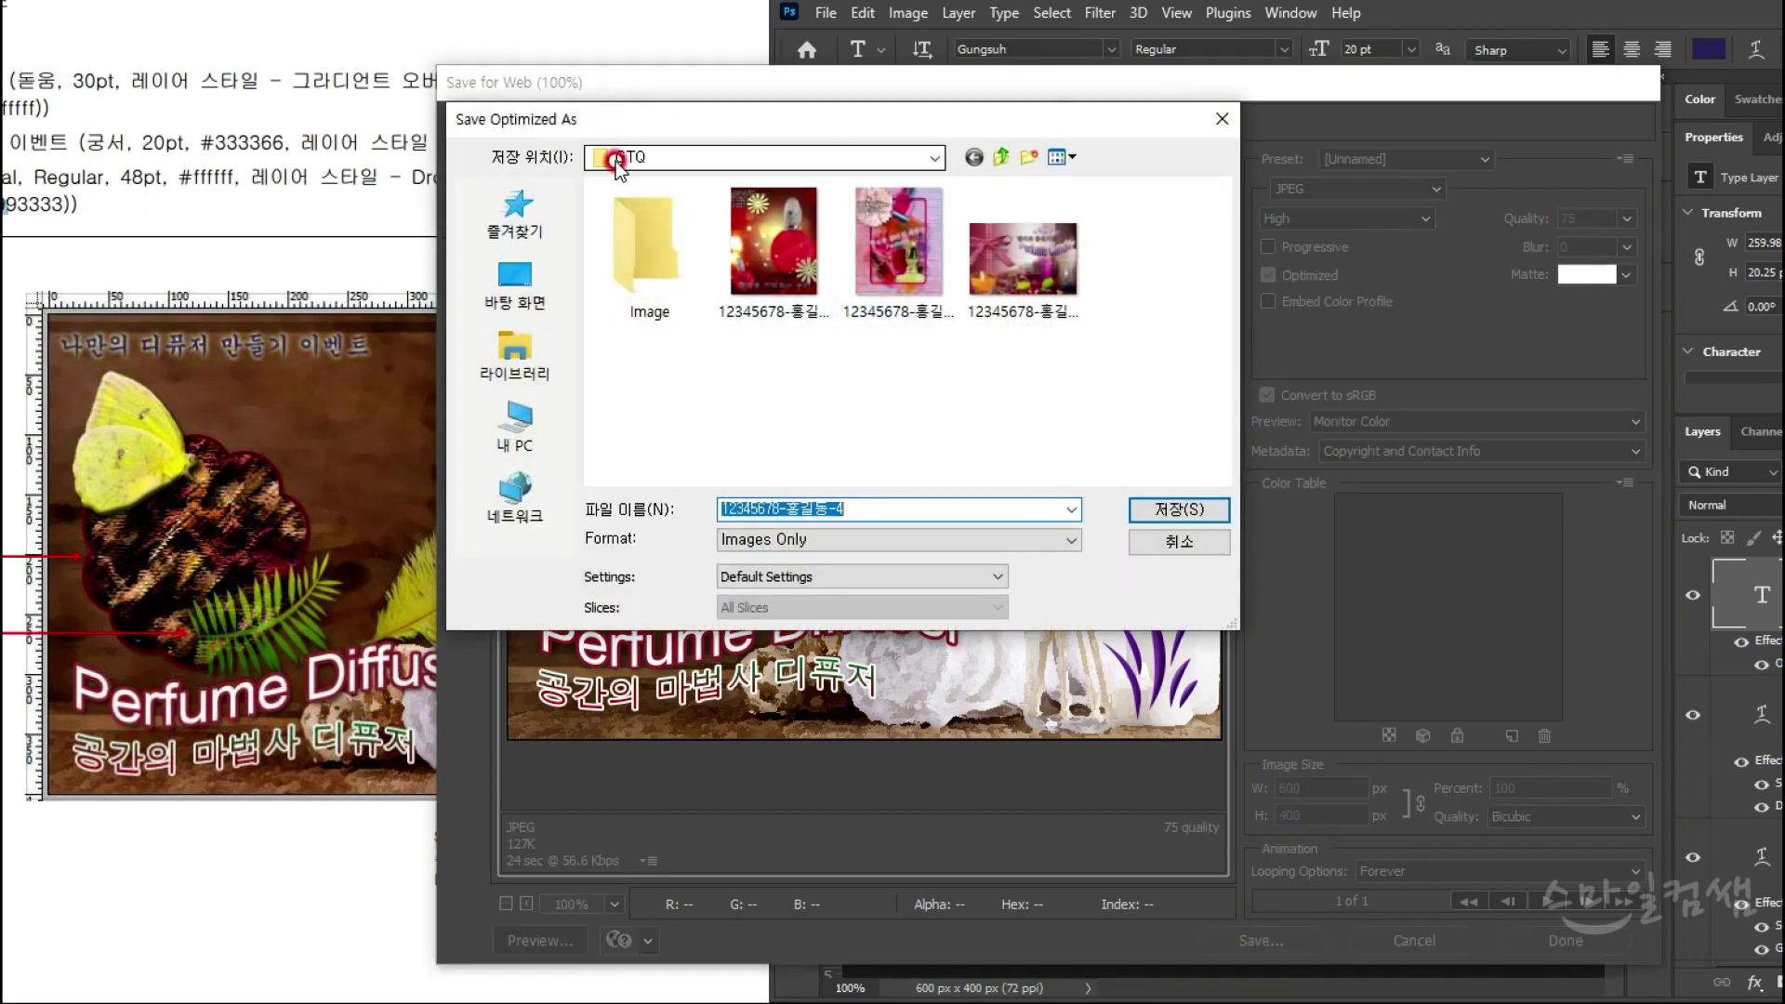
Step: Save the JPEG in the GTQ folder, named with the examinee number, the examinee's name and the question number 4
left_click(984, 325)
left_click(990, 508)
left_click(990, 508)
key("shift+Left")
key("shift+Left")
key("shift+Left")
key("shift+Left")
key("shift+Left")
key("BackSpace")
type("4")
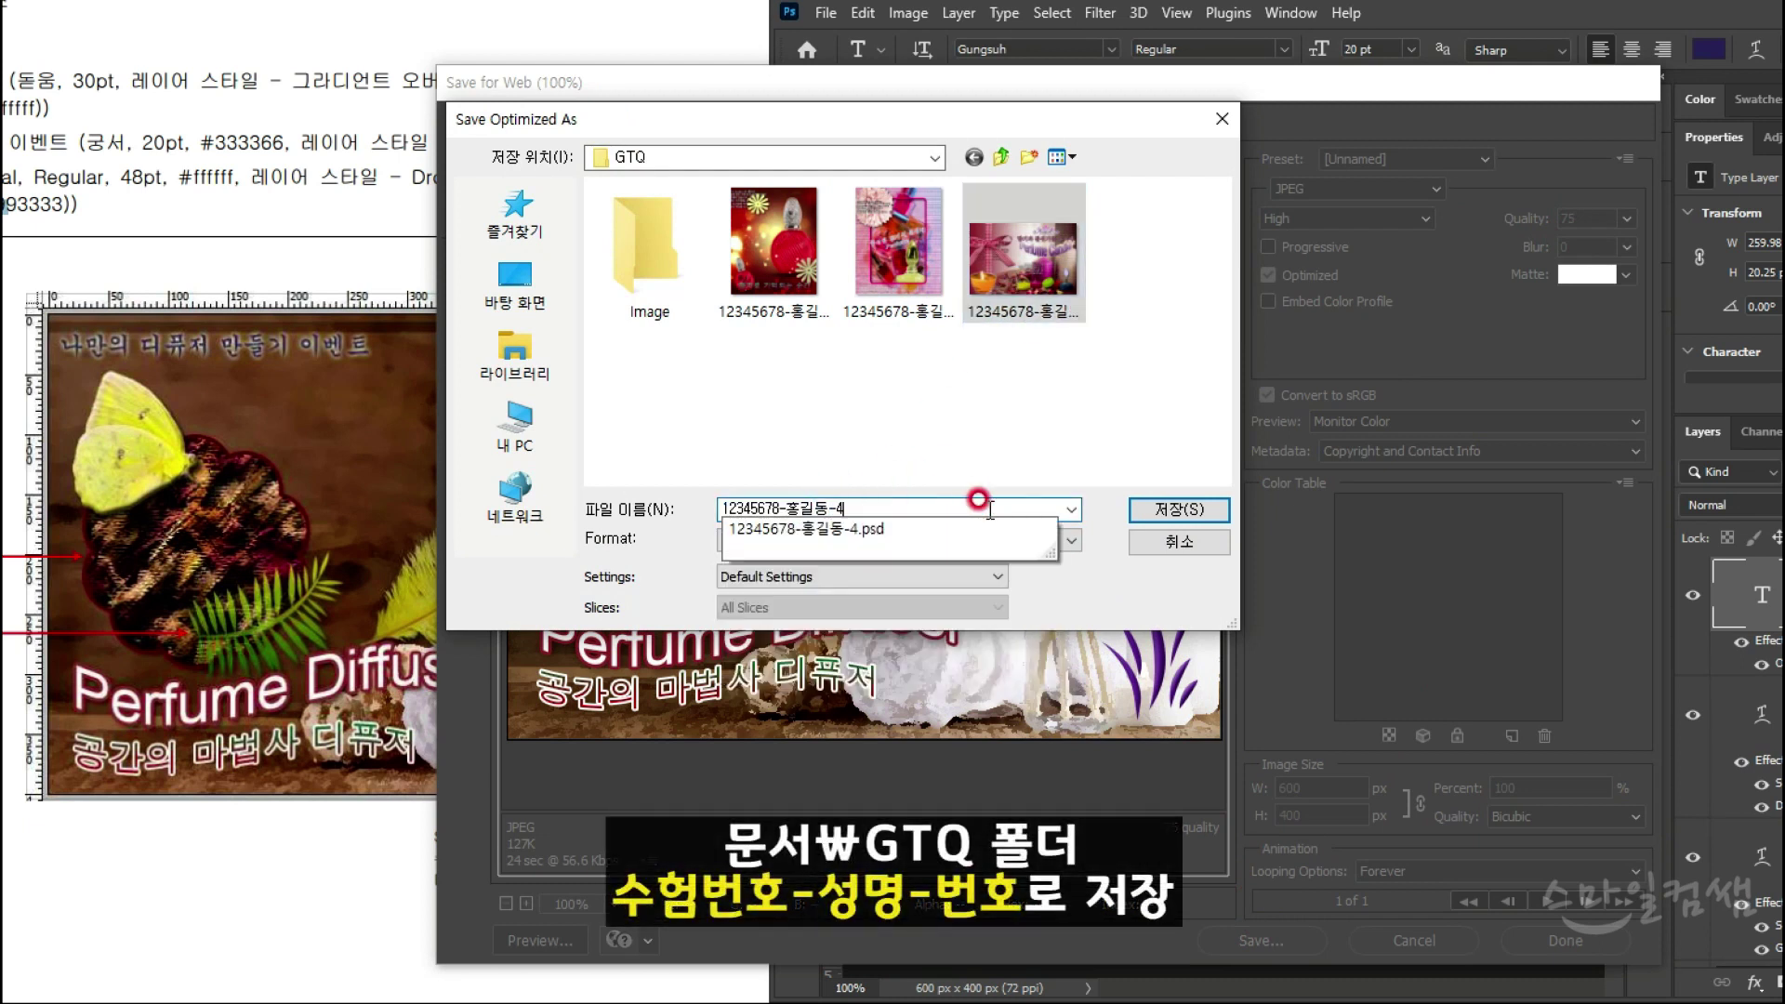
key("Return")
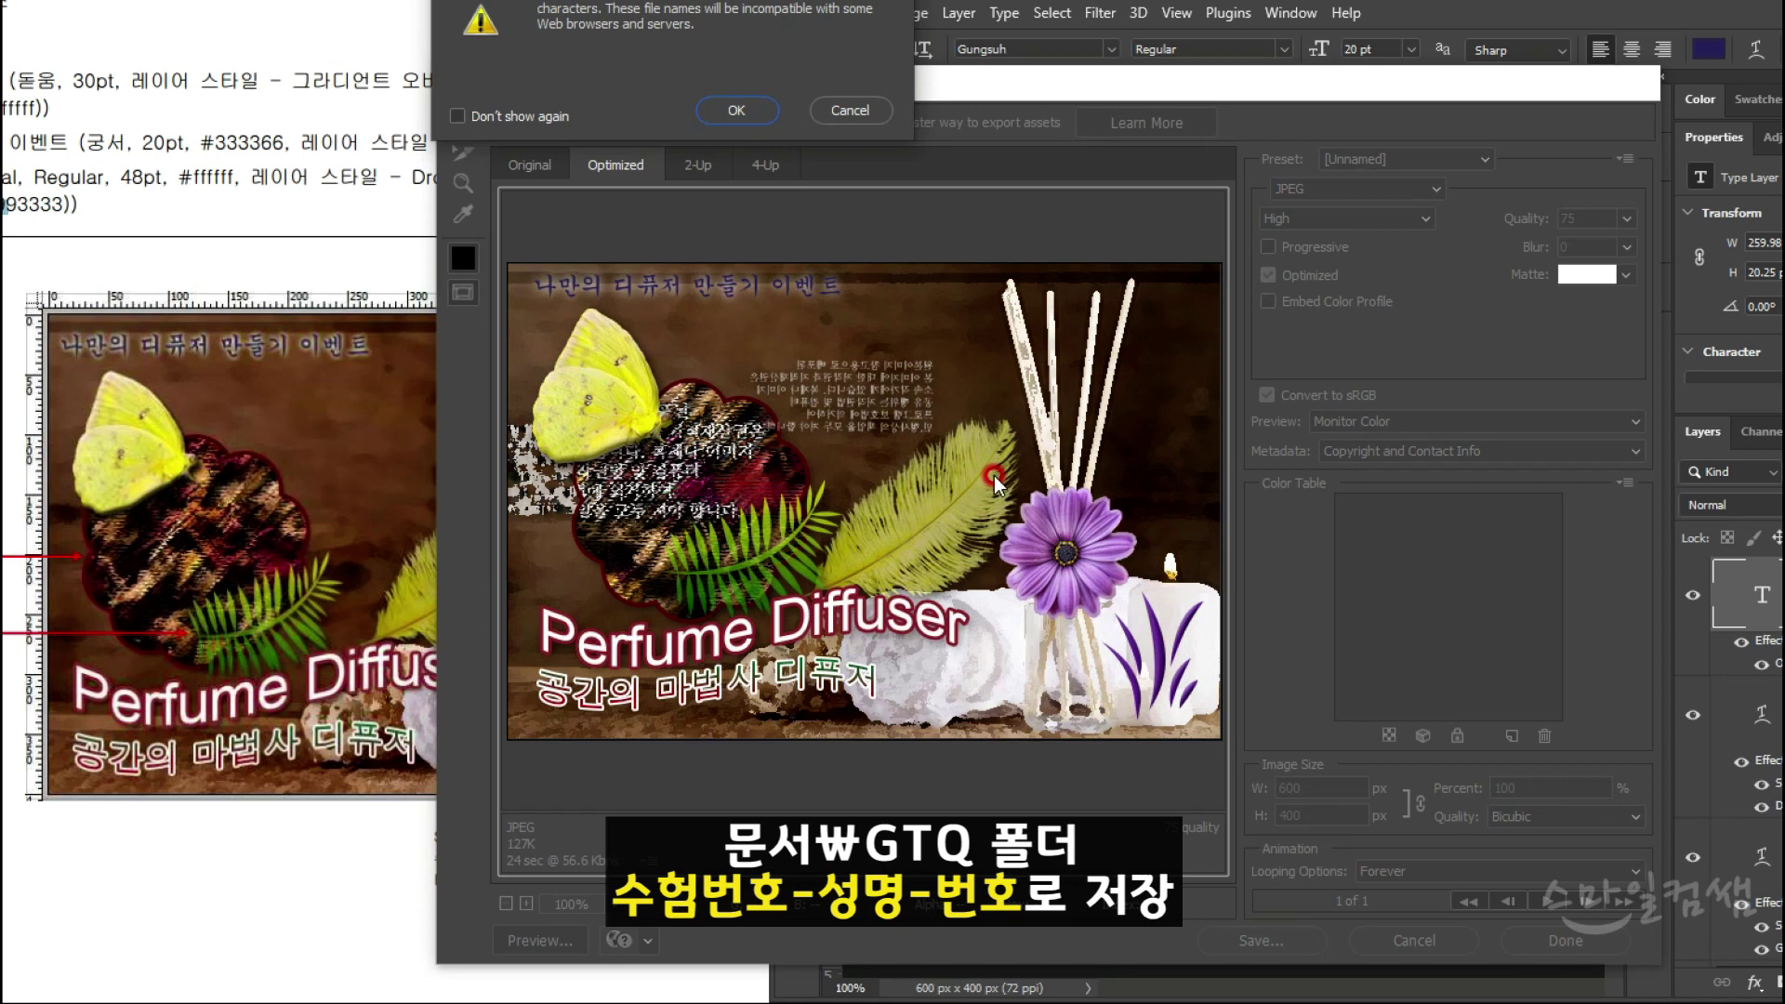
left_click(714, 104)
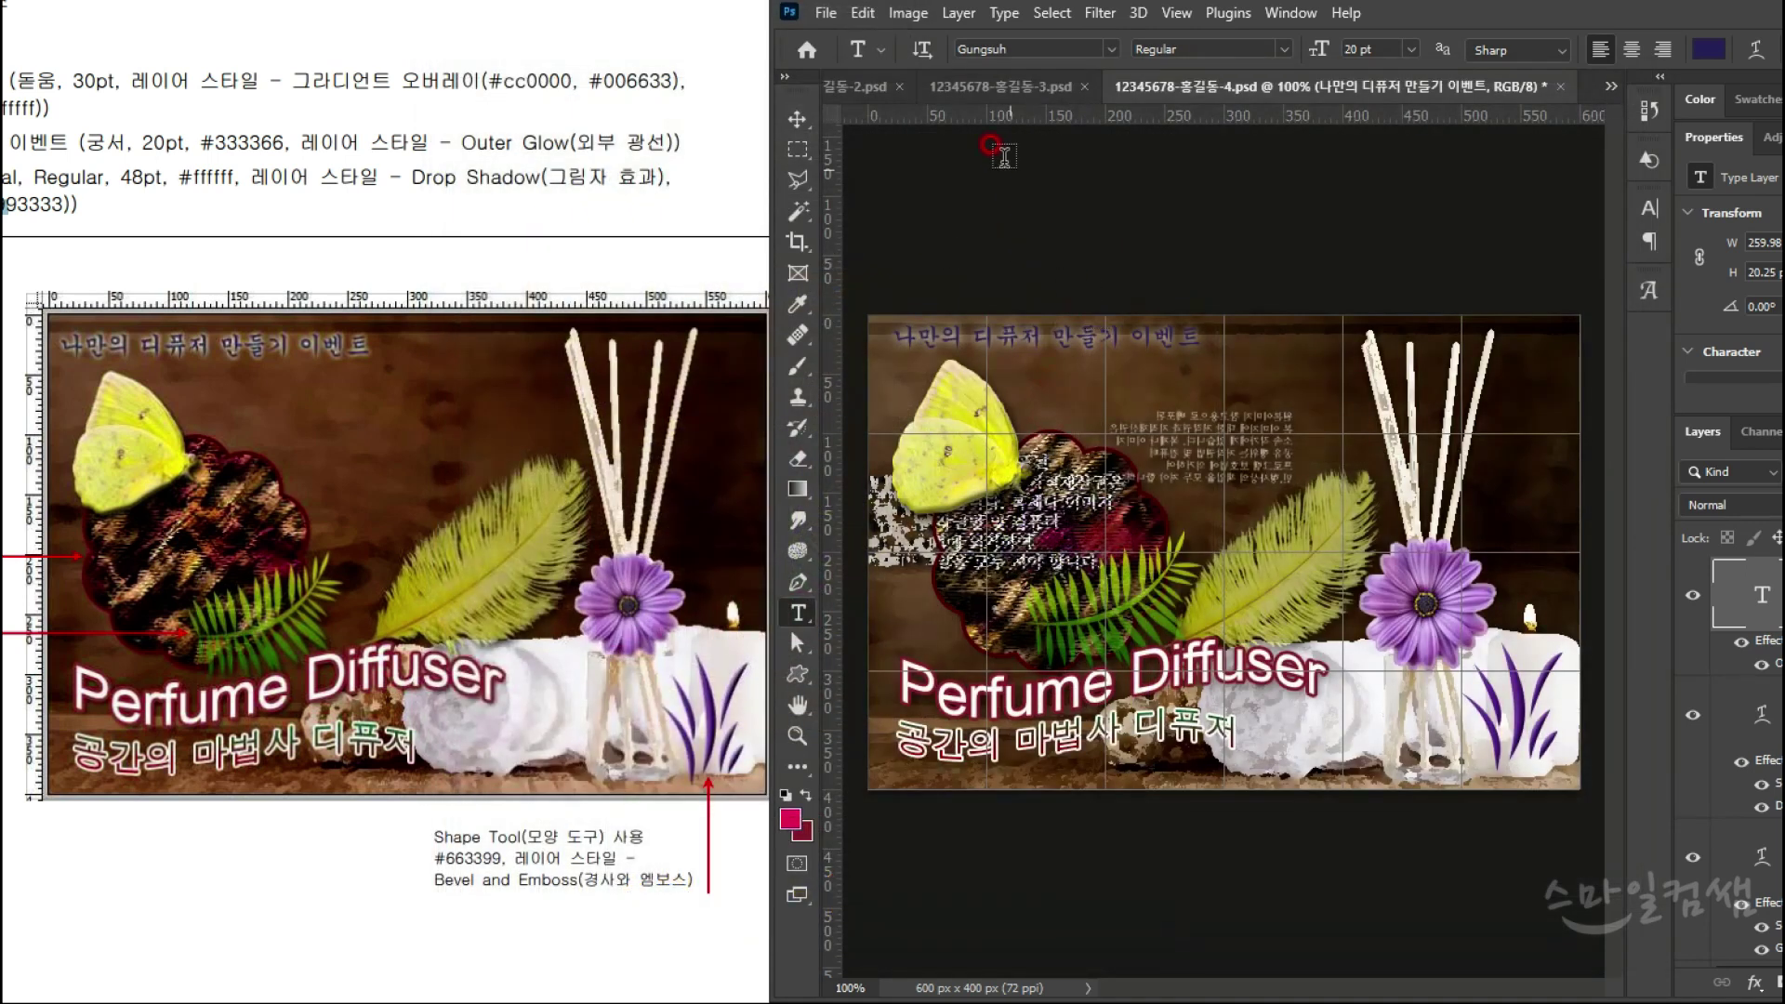
Step: Reduce the poster's image size to 60 × 40 pixels and save the PSD document
left_click(929, 27)
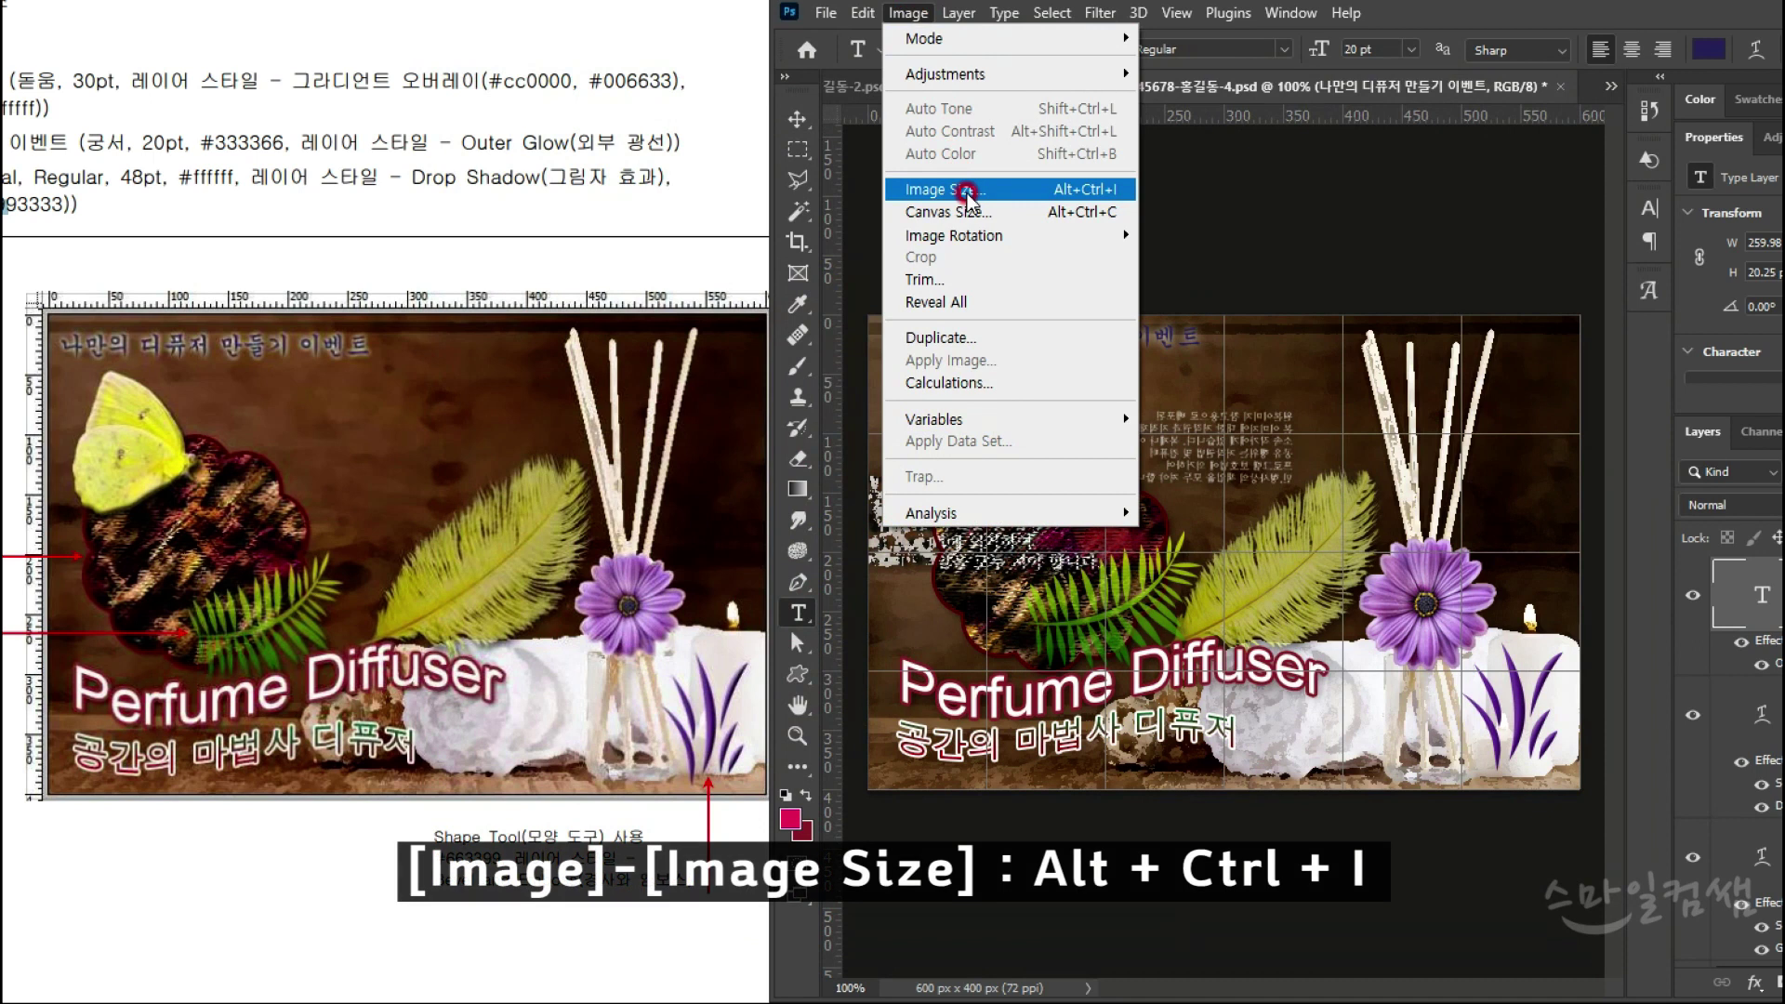
left_click(966, 191)
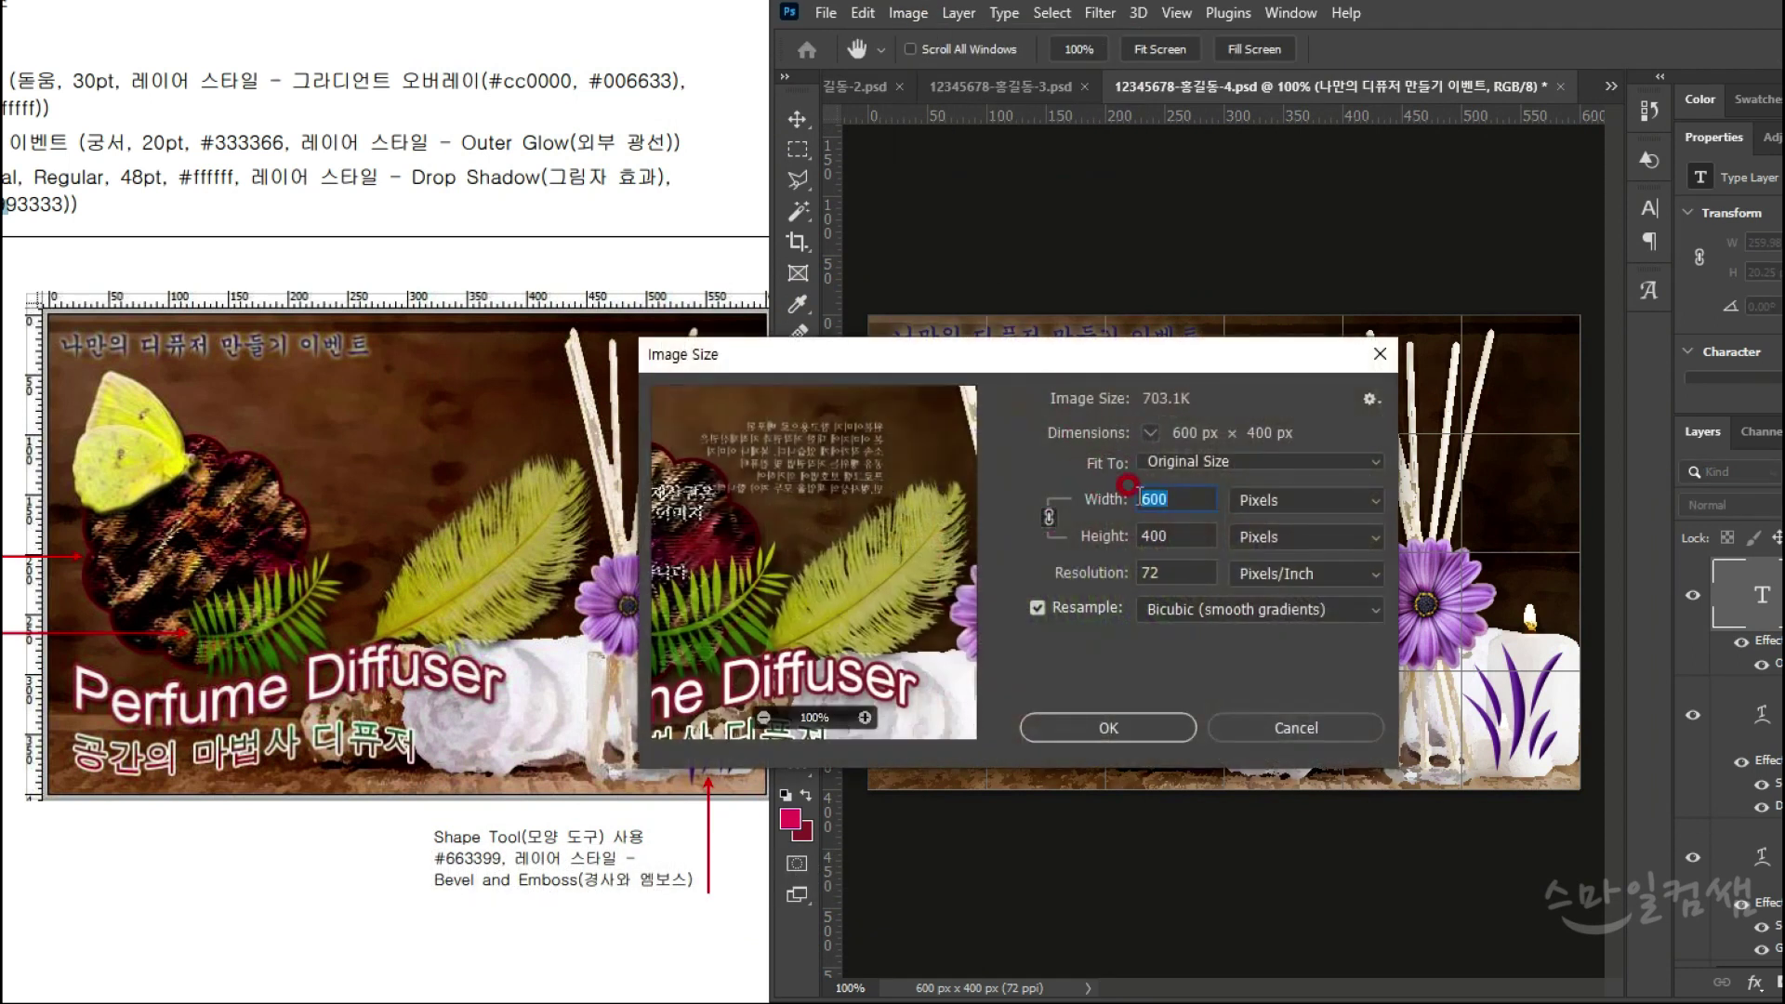
left_click(1174, 485)
key("BackSpace")
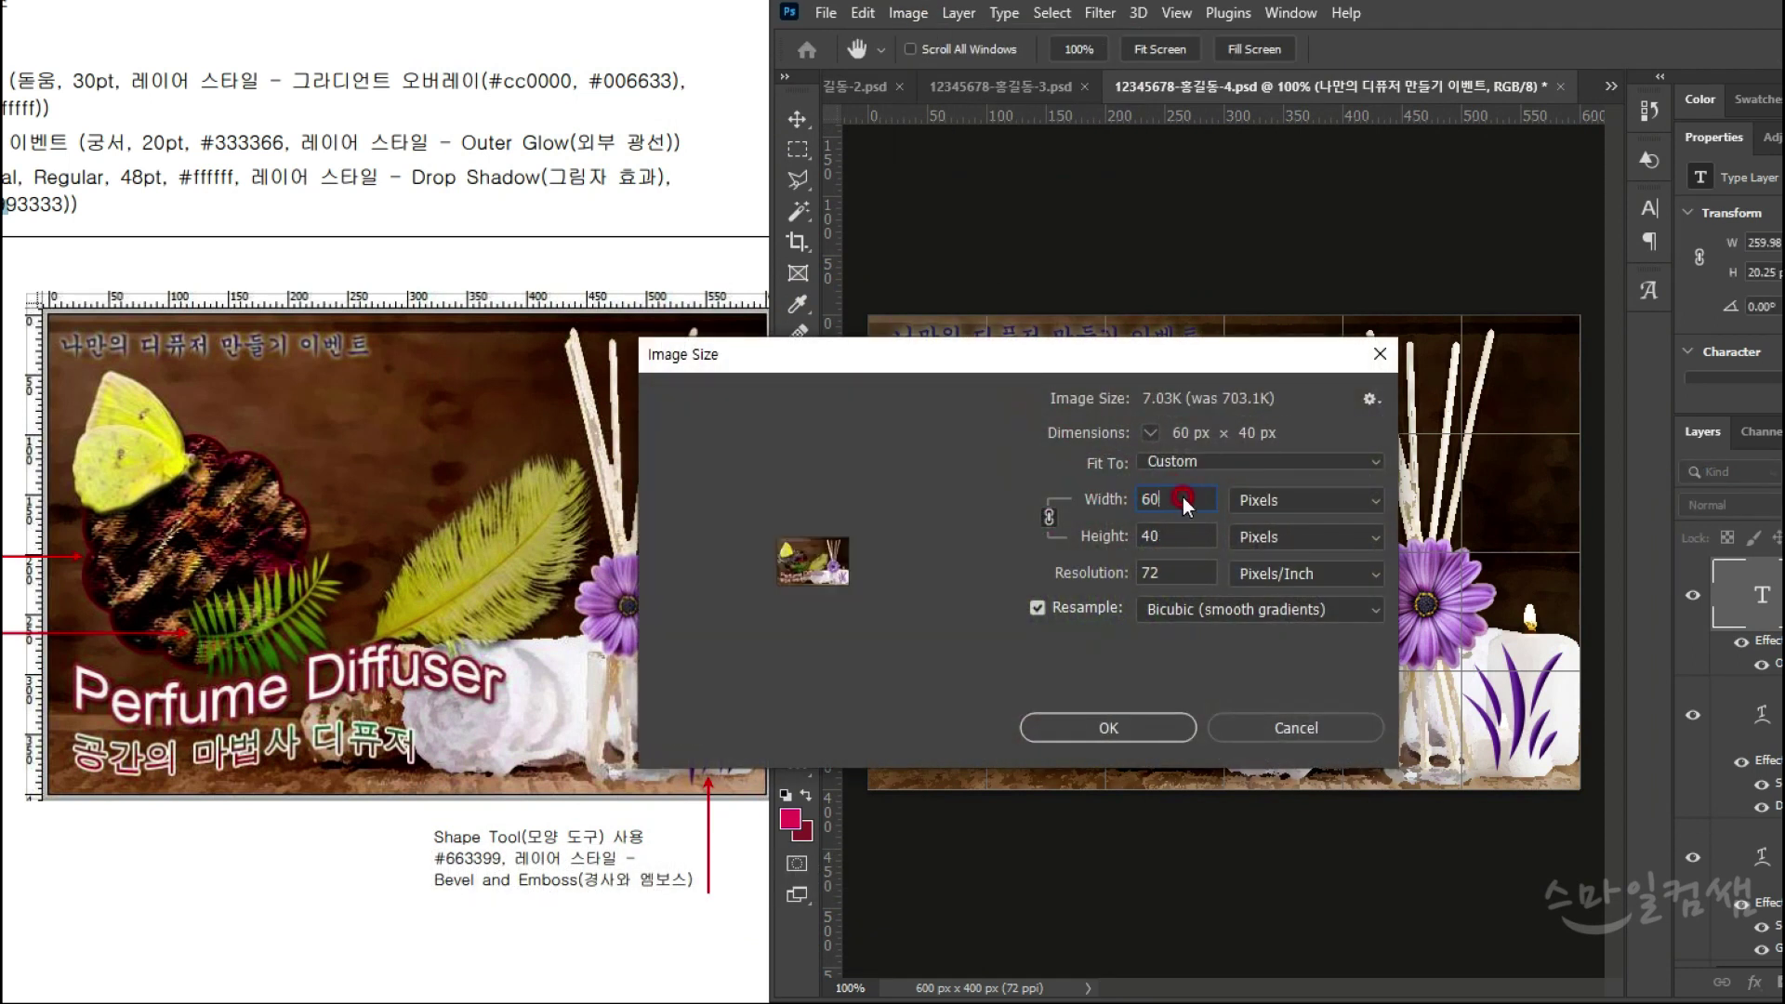
key("Return")
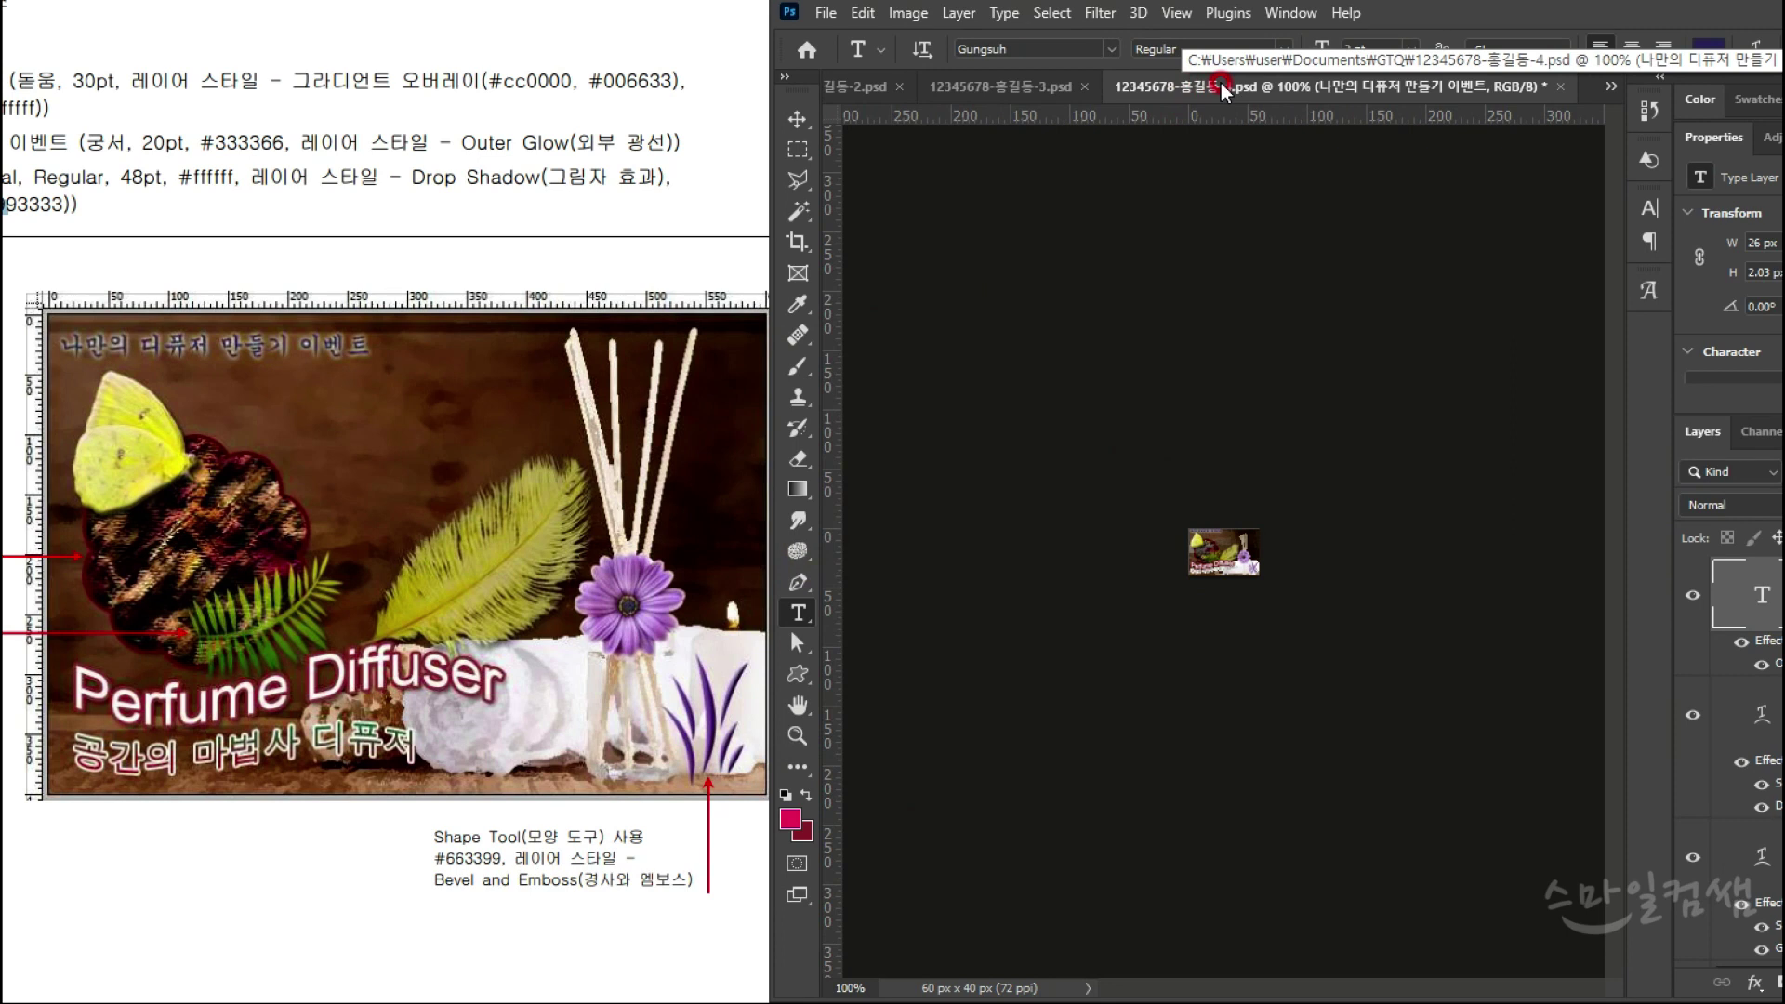
key("ctrl+s")
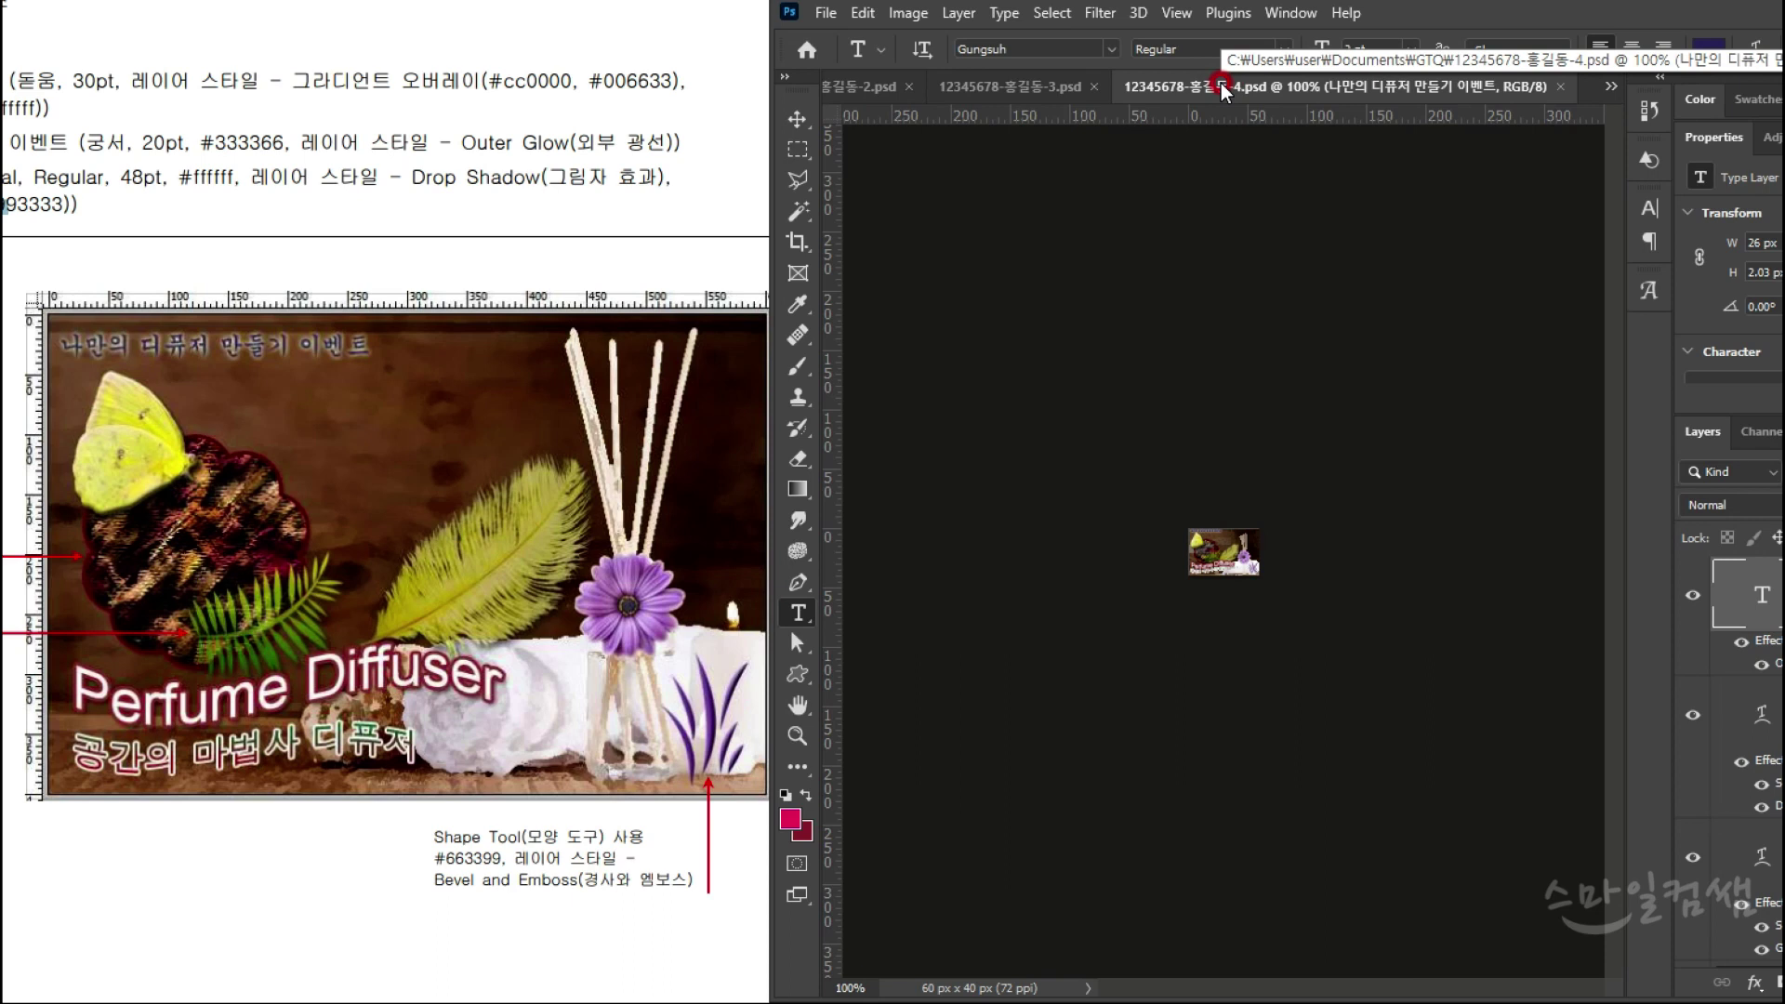
Step: Widen the program window and check the open exam PSD documents numbered 1 to 4
left_click_drag(770, 136, 302, 172)
left_click(723, 93)
left_click(925, 86)
left_click(1116, 87)
left_click(1277, 93)
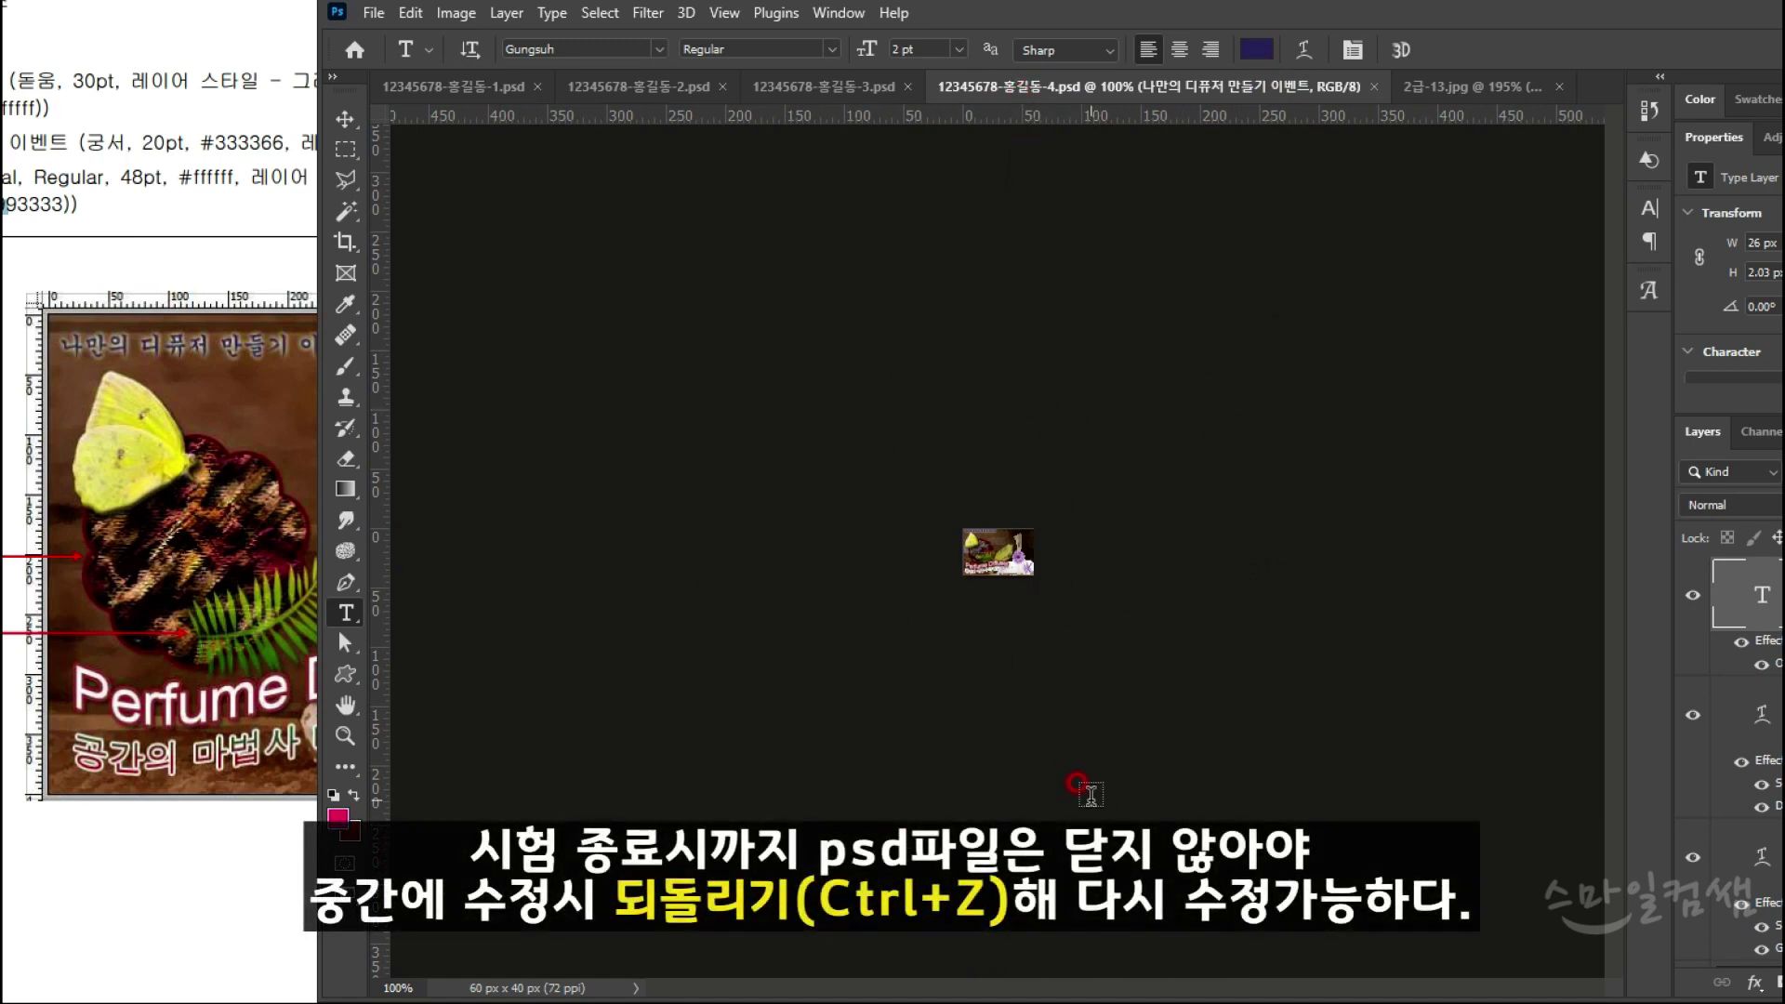
Step: Undo the poster's image size reduction and arrange it beside the exam sheet's sample output
key("ctrl+z")
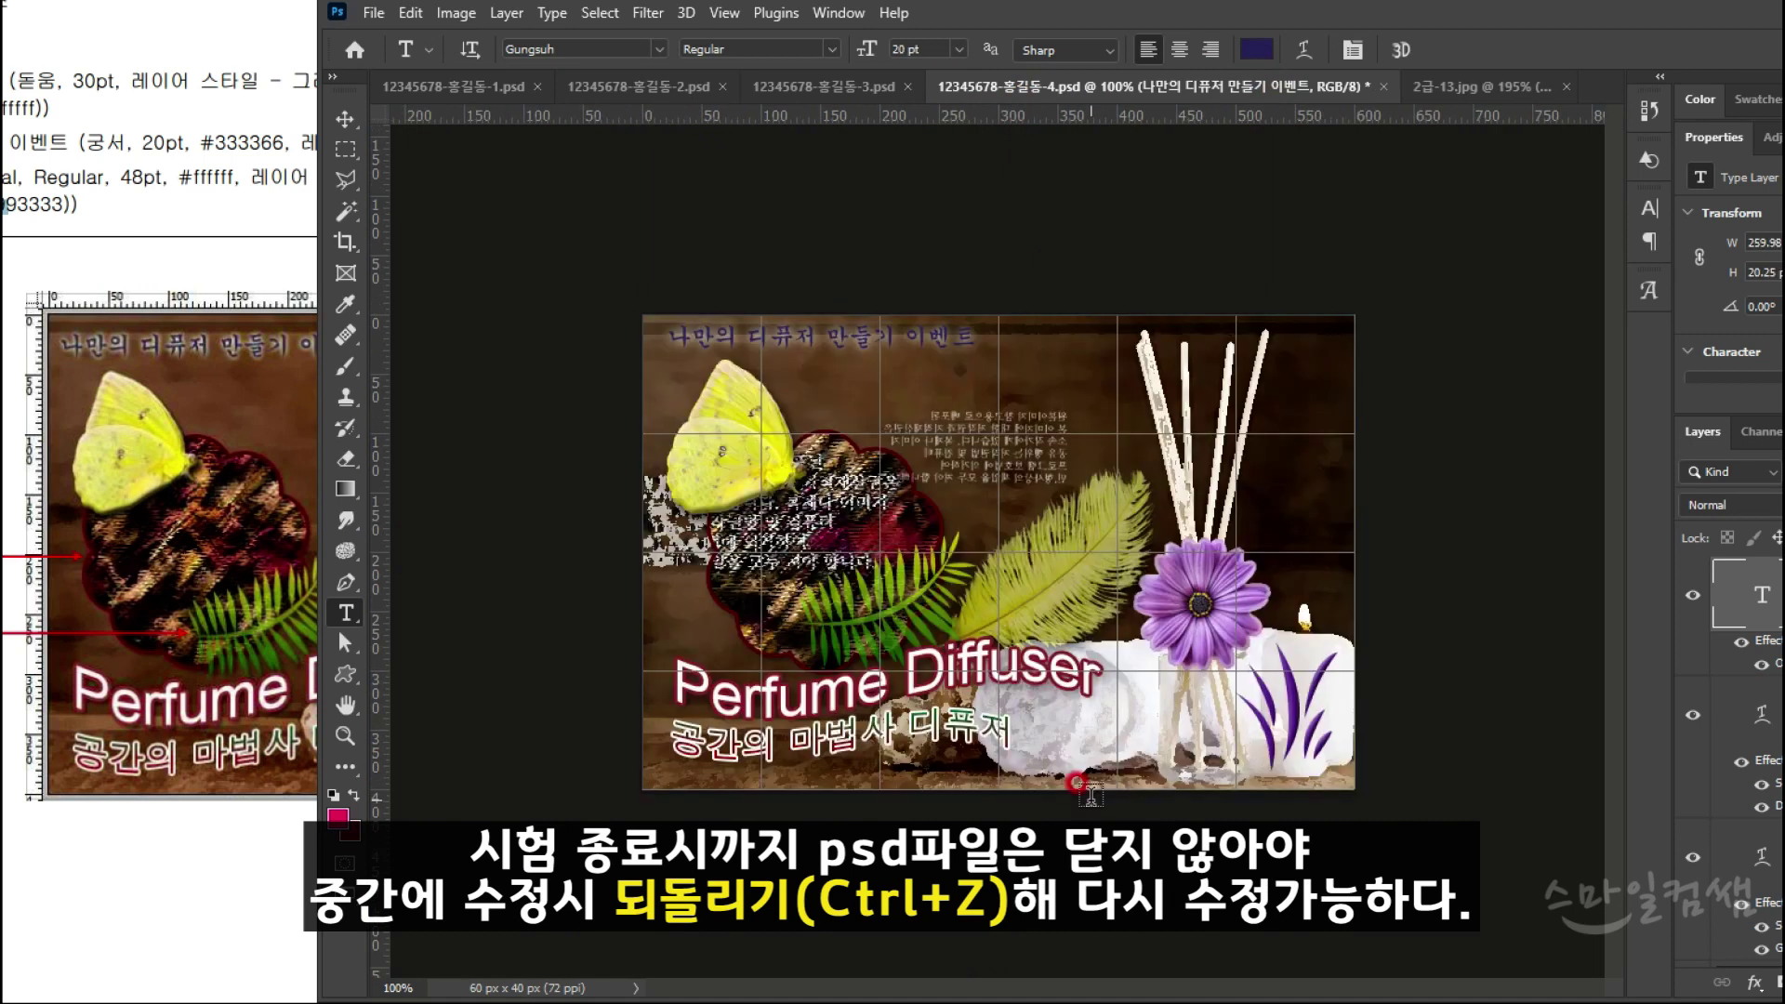
scroll(1094, 794, "up", 2)
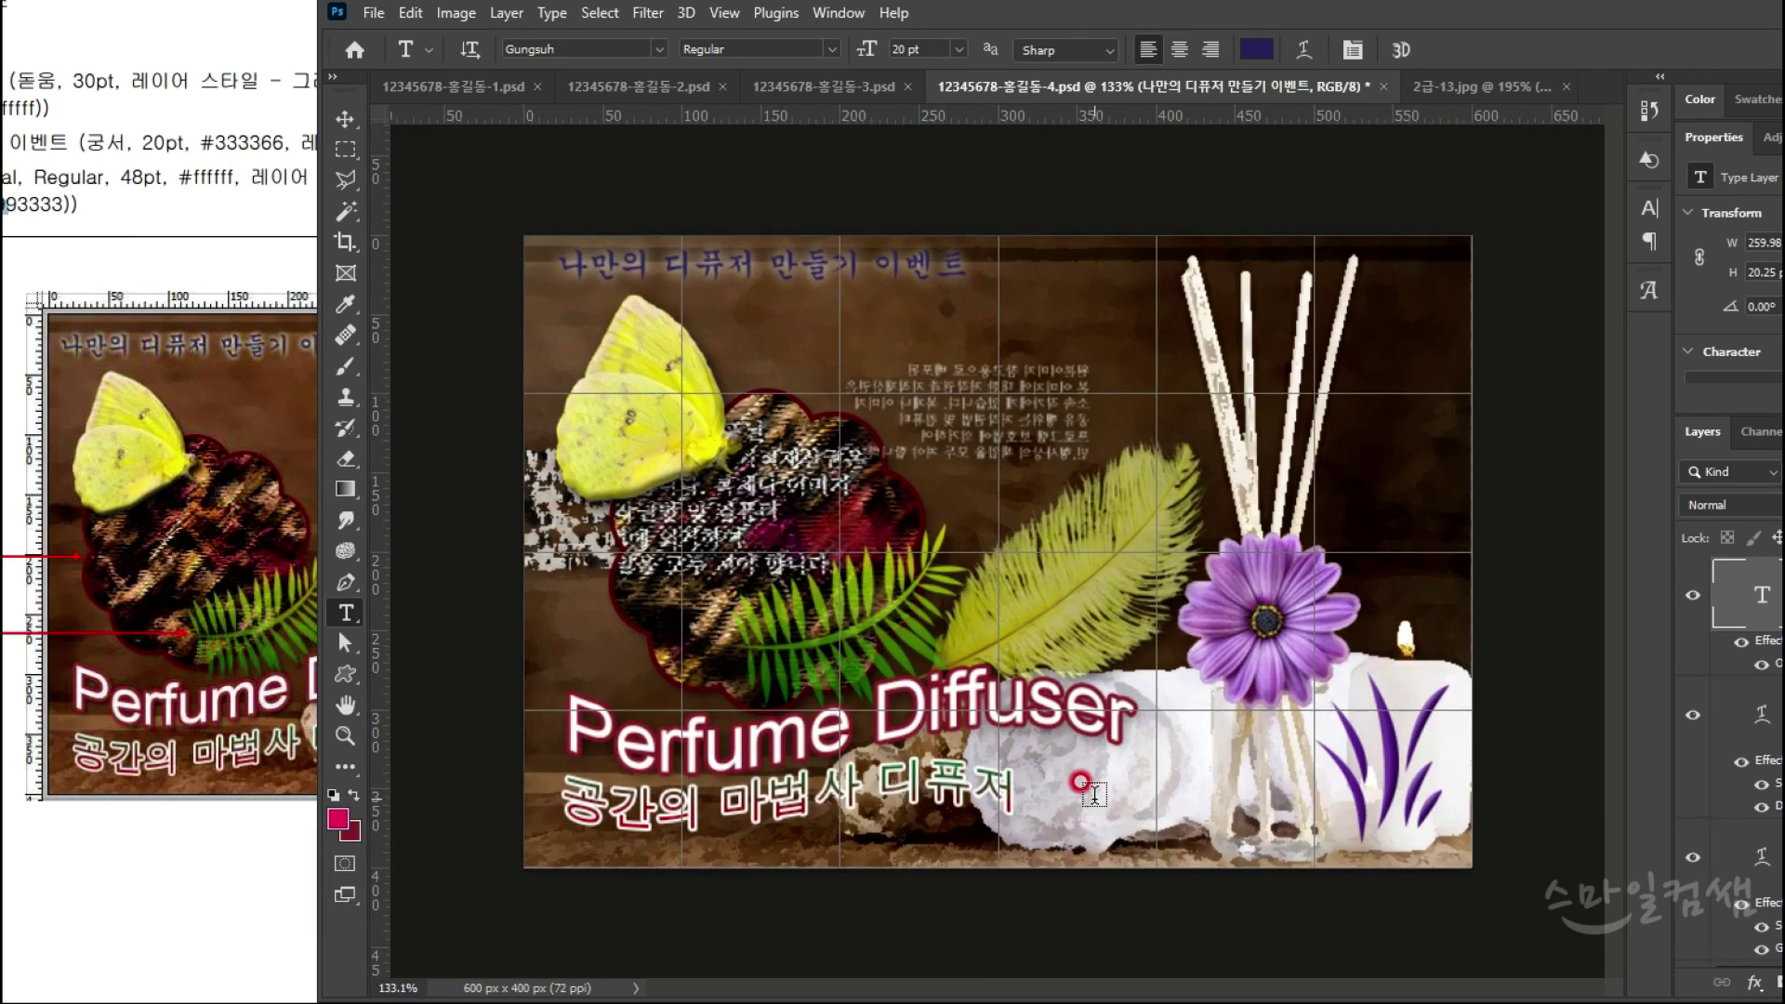
key("alt")
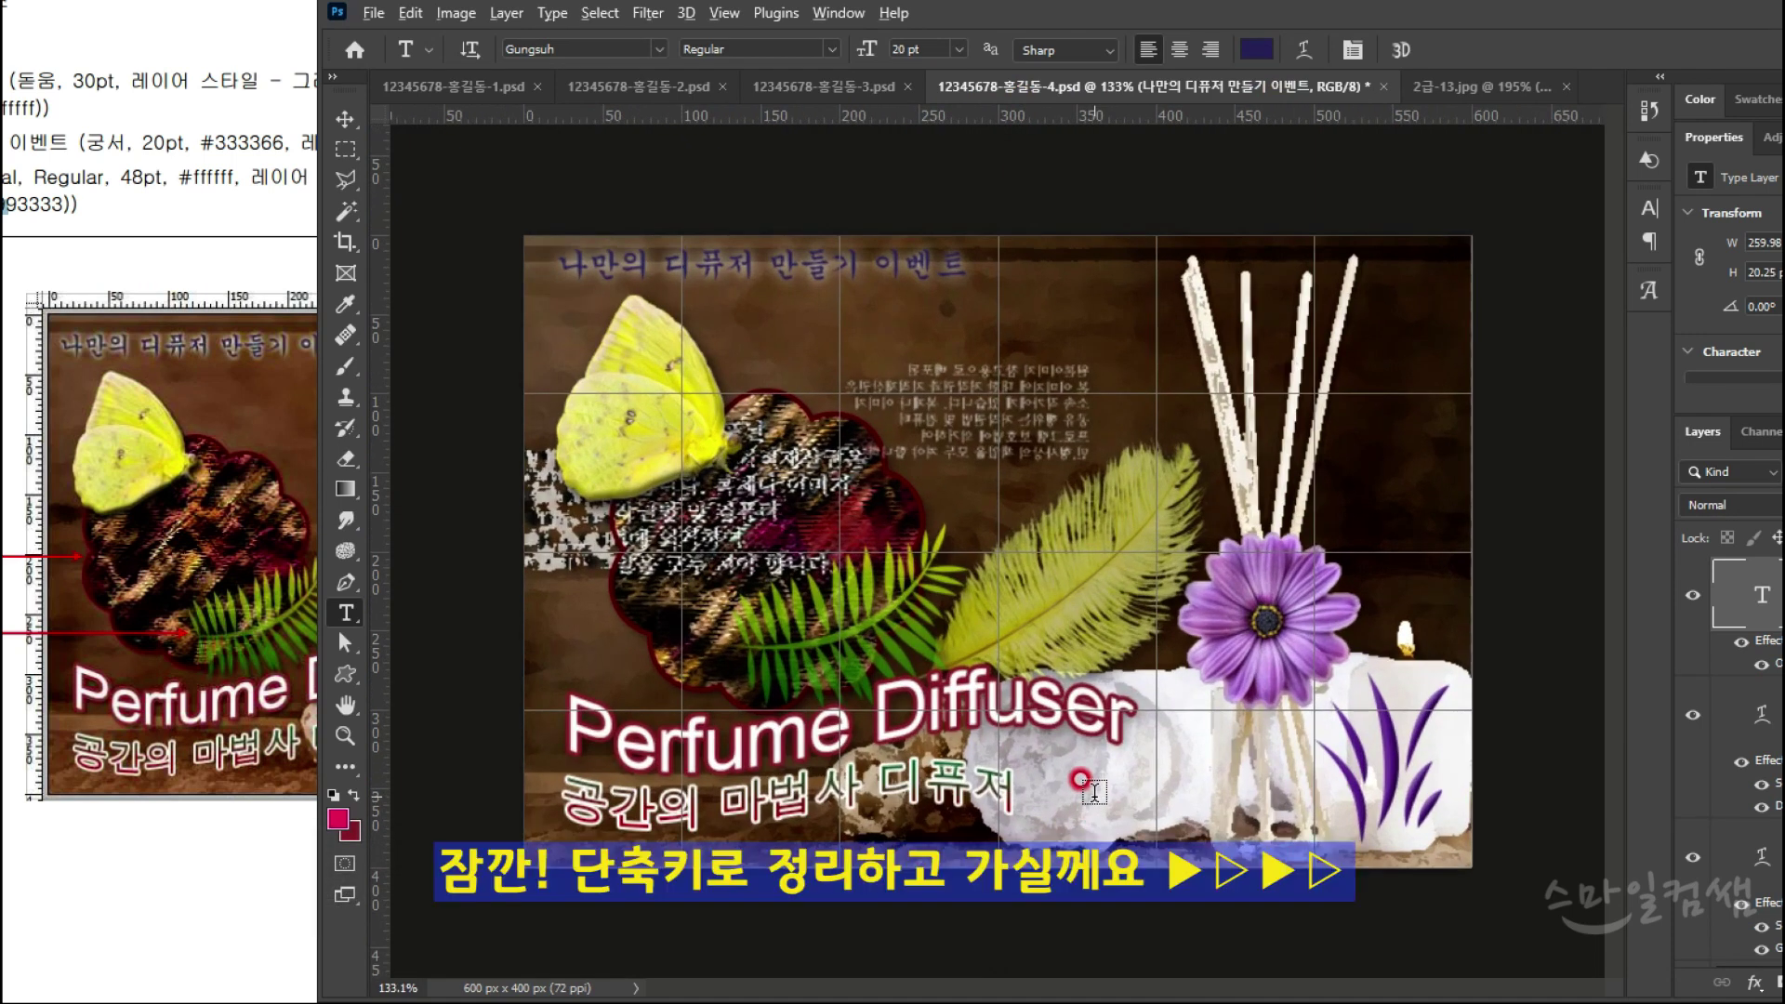
scroll(1094, 794, "down", 1)
left_click_drag(327, 475, 558, 638)
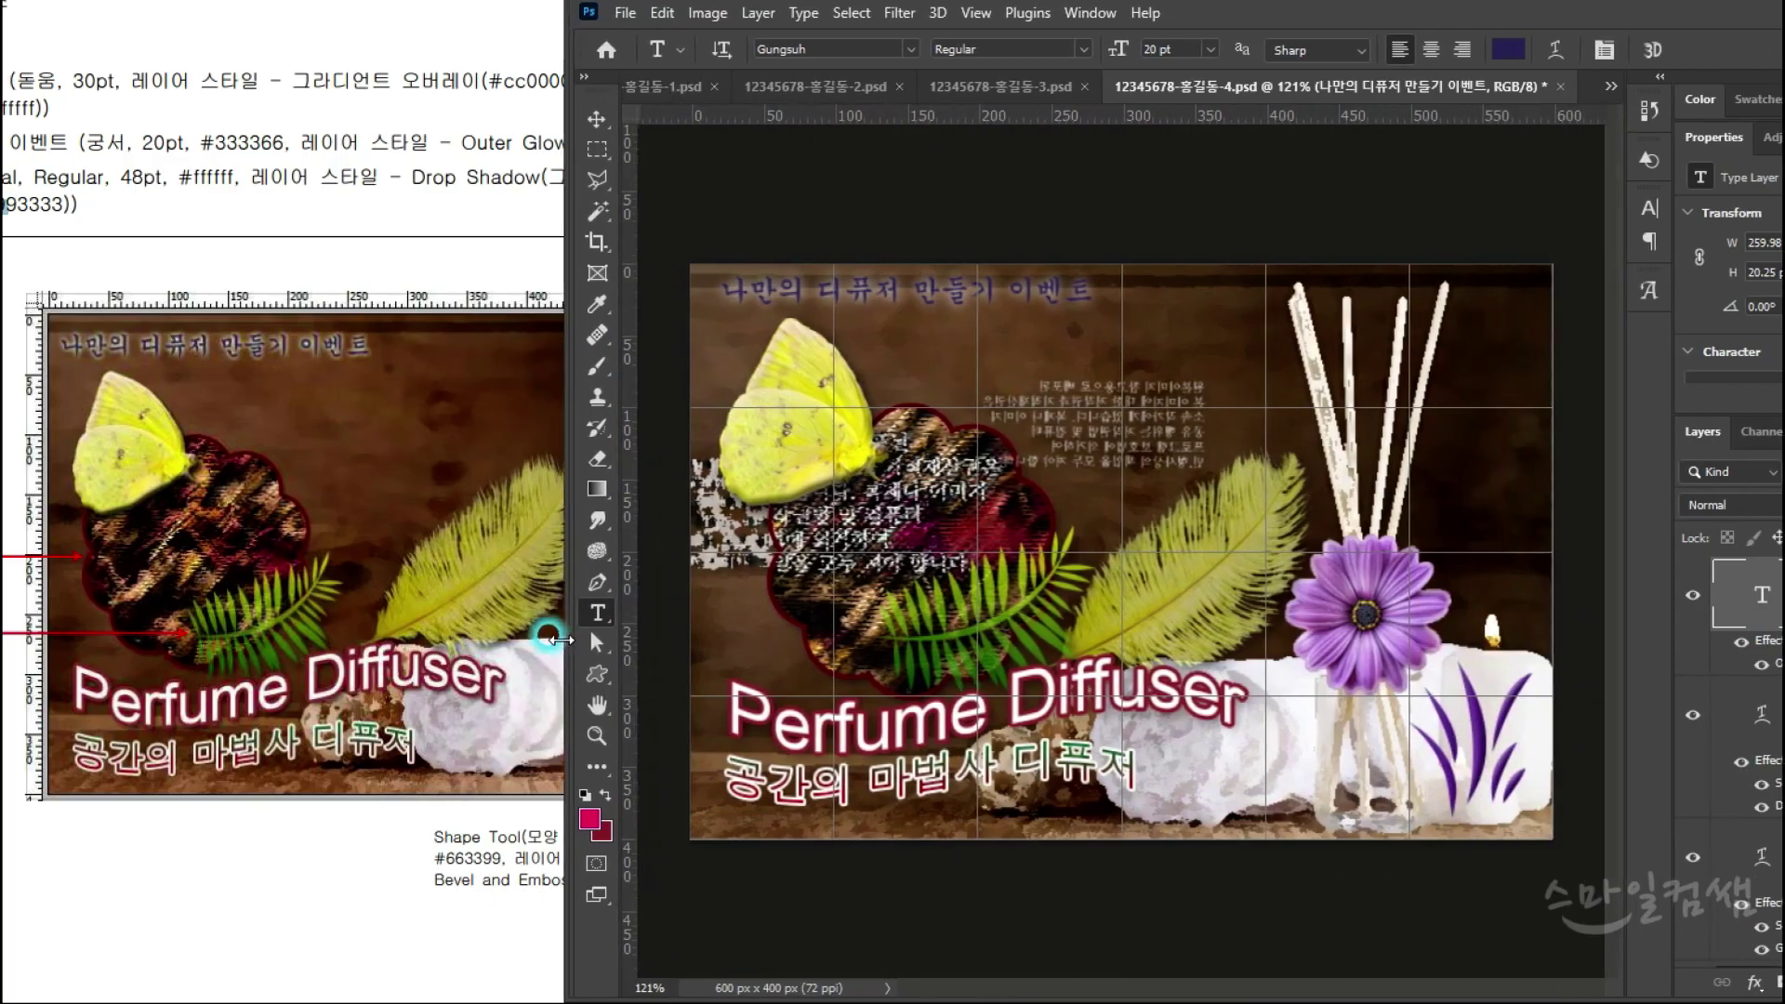